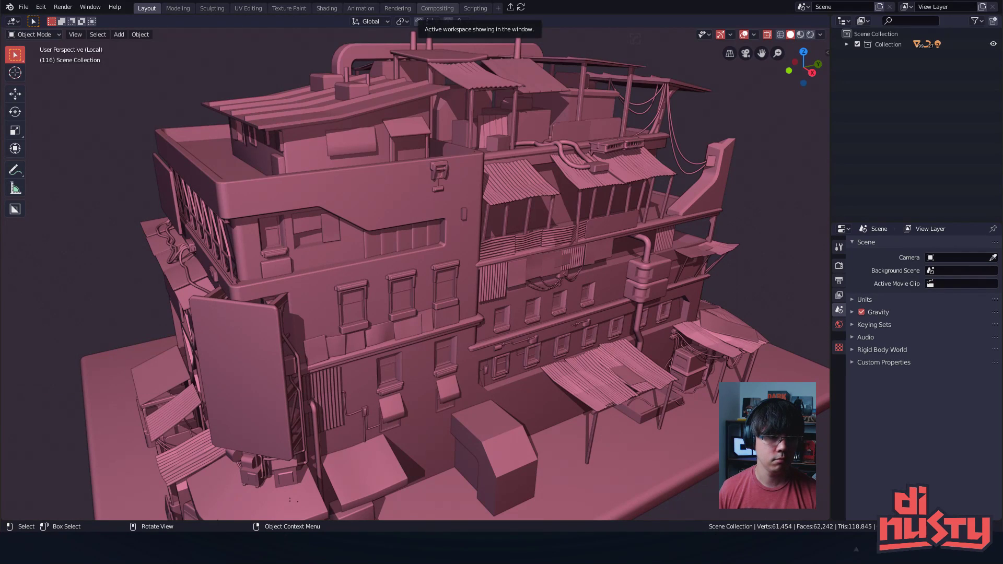
# - Open the recent reference board in the PureRef window
pyautogui.moveTo(1, 178); pyautogui.dragTo(855, 110, button='right')
pyautogui.rightClick(856, 110)
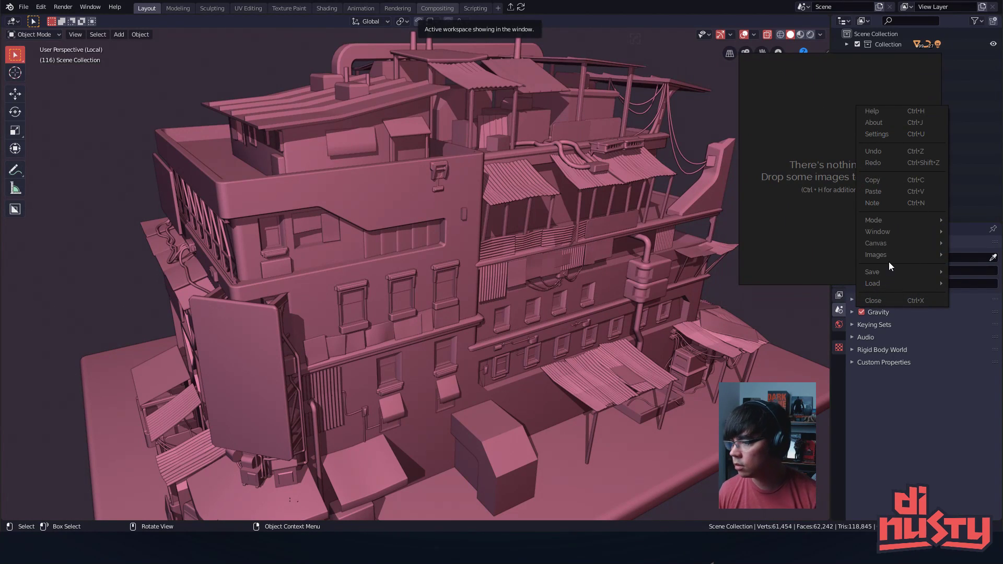
pyautogui.moveTo(888, 283)
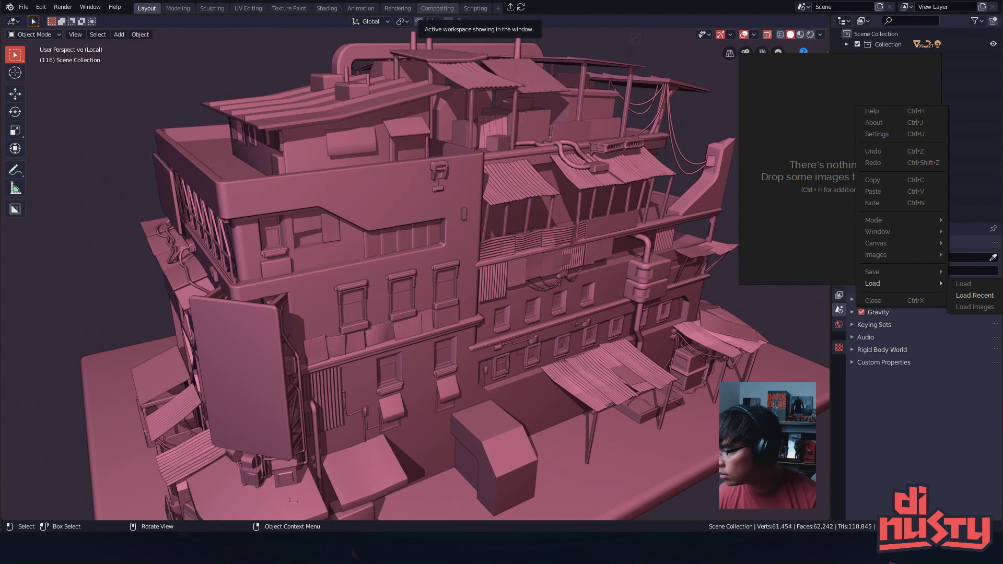
pyautogui.click(975, 296)
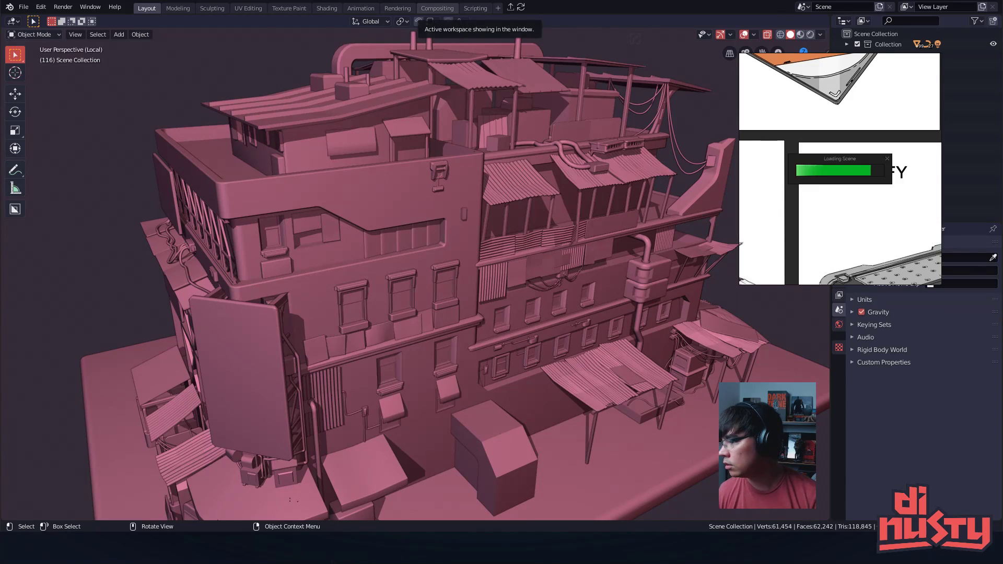
# - Place the reference window over the 3D viewport near the tools, fit more drawings into it and shrink its frame
pyautogui.moveTo(841, 202); pyautogui.dragTo(149, 226, button='right')
pyautogui.scroll(-5, 149, 227)
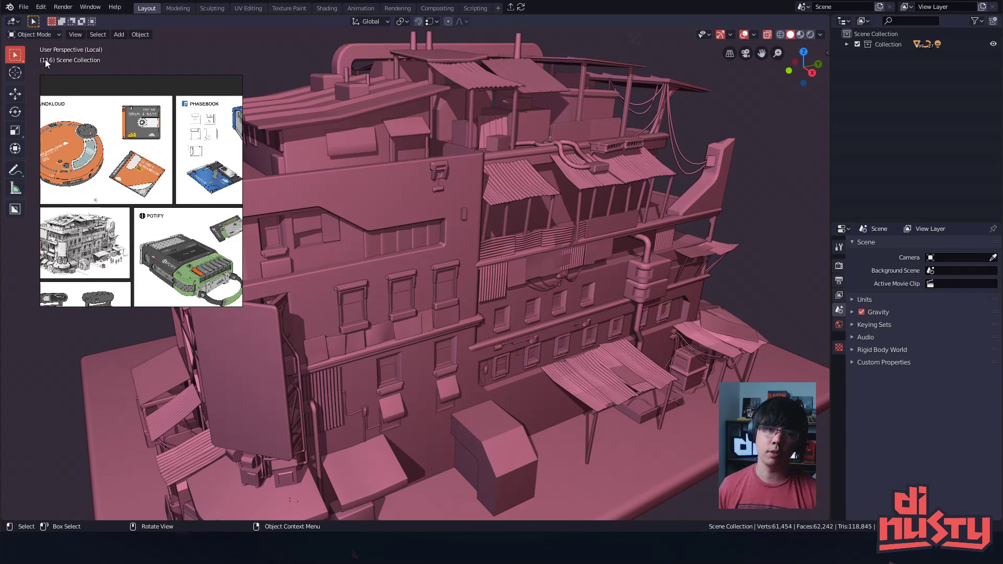
pyautogui.moveTo(212, 172); pyautogui.dragTo(209, 144, button='right')
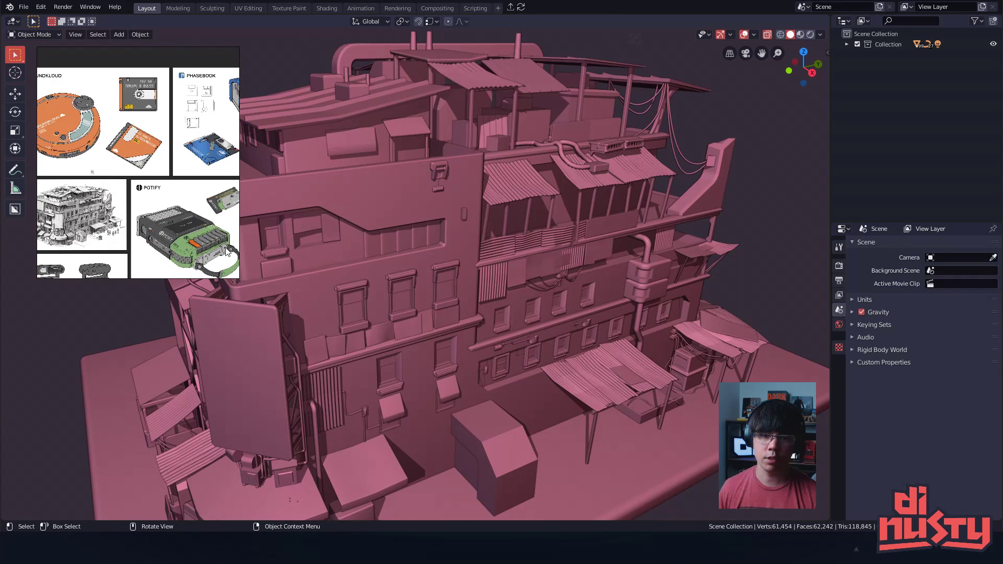
pyautogui.moveTo(240, 279); pyautogui.dragTo(234, 197)
# - Examine the individual drawings on the reference board, from the disk and player designs to the building sketch
pyautogui.scroll(6, 130, 97)
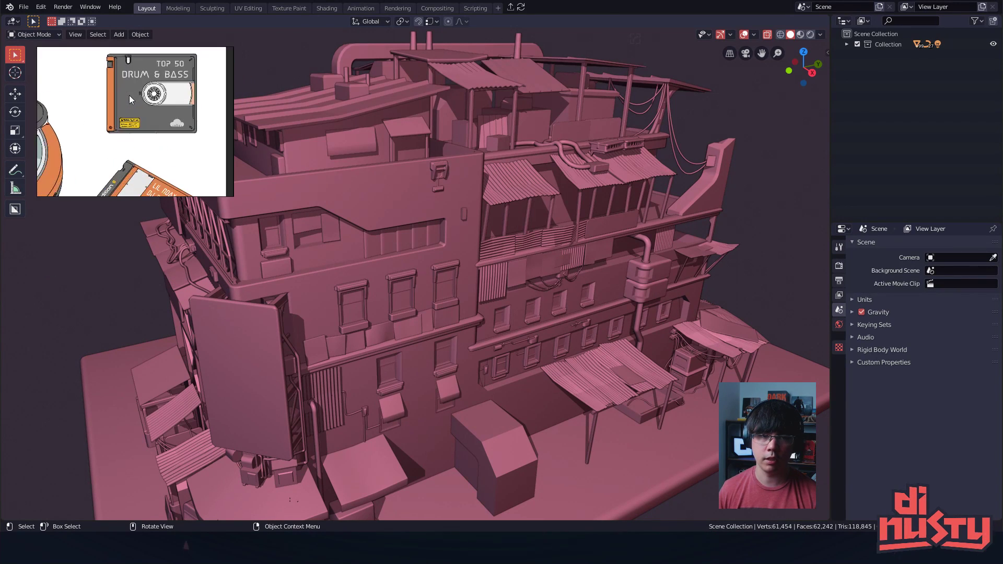
pyautogui.scroll(-7, 70, 102)
pyautogui.scroll(4, 131, 107)
pyautogui.scroll(-3, 120, 117)
pyautogui.scroll(5, 119, 117)
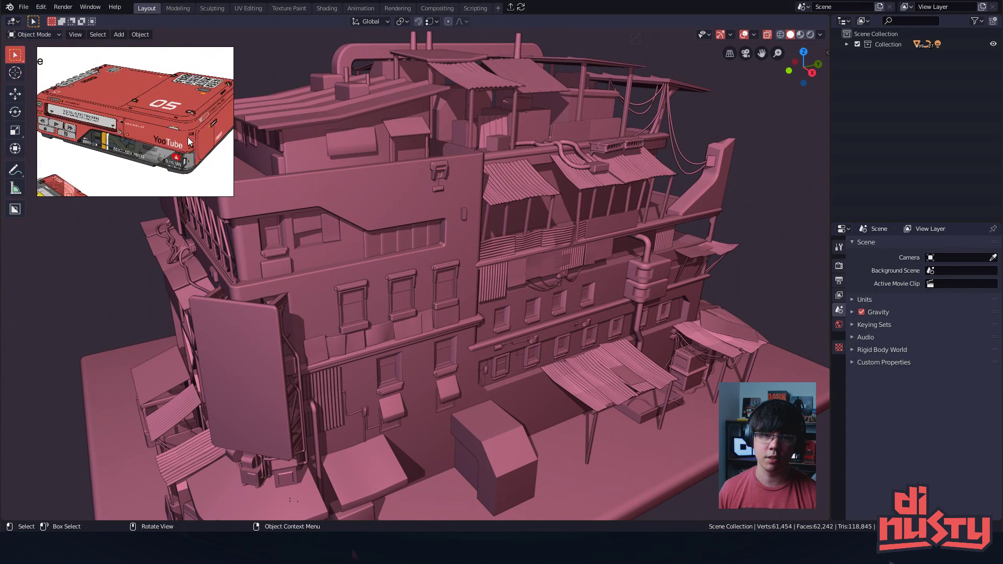
pyautogui.scroll(-4, 188, 150)
pyautogui.scroll(4, 106, 122)
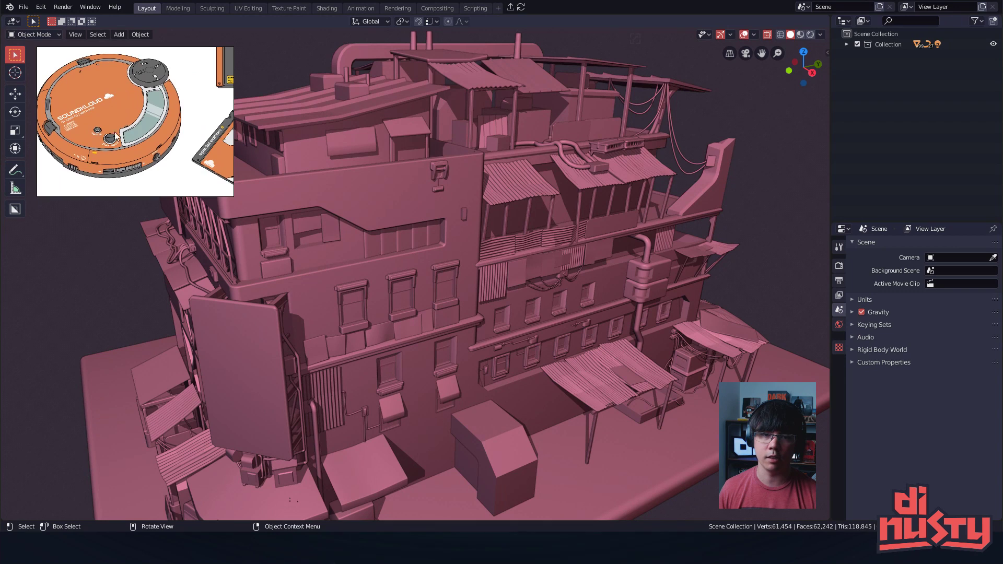
pyautogui.moveTo(105, 122)
pyautogui.mouseDown(button='middle')
pyautogui.moveTo(89, 133)
pyautogui.moveTo(86, 89)
pyautogui.moveTo(103, 50)
pyautogui.mouseUp(button='middle')
pyautogui.moveTo(151, 166); pyautogui.dragTo(186, 106, button='middle')
# - Reshape the reference window into a tall, narrow frame focused on the building sketch's small shed and awnings
pyautogui.scroll(4, 187, 104)
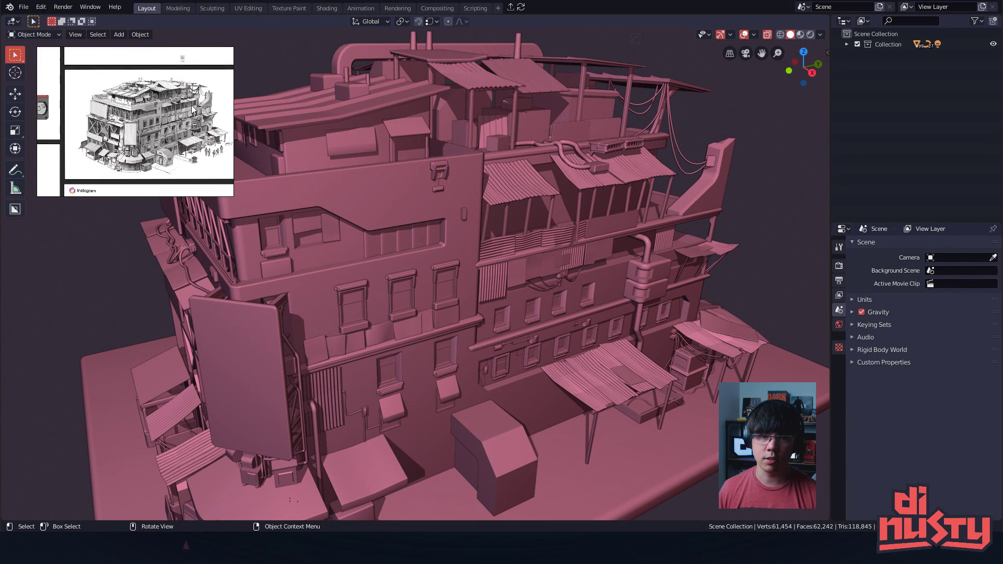
pyautogui.moveTo(233, 197); pyautogui.dragTo(259, 212)
pyautogui.moveTo(167, 162)
pyautogui.mouseDown(button='right')
pyautogui.moveTo(174, 155)
pyautogui.moveTo(162, 160)
pyautogui.mouseUp(button='right')
pyautogui.moveTo(255, 210)
pyautogui.mouseDown()
pyautogui.moveTo(231, 198)
pyautogui.moveTo(163, 255)
pyautogui.moveTo(179, 274)
pyautogui.mouseUp()
pyautogui.scroll(4, 115, 171)
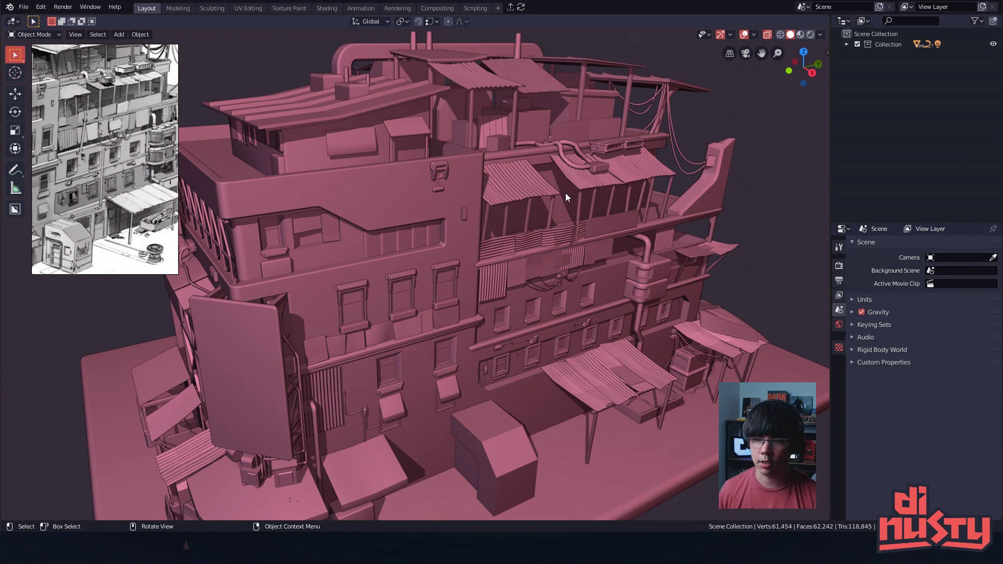
# - Examine the building model's separate parts, isolating the small rooftop unit with Focus and inspecting its shape
pyautogui.click(708, 183)
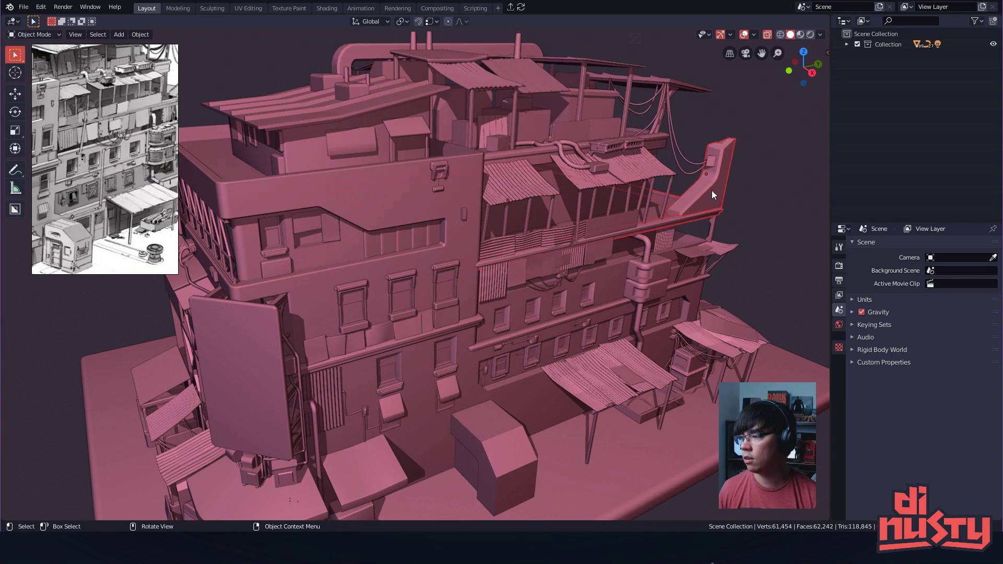
pyautogui.click(769, 199)
pyautogui.keyDown('alt'); pyautogui.keyDown('shift'); pyautogui.moveTo(705, 225); pyautogui.dragTo(475, 270); pyautogui.keyUp('shift'); pyautogui.keyUp('alt')
pyautogui.click(599, 191)
pyautogui.click(484, 224)
pyautogui.keyDown('alt'); pyautogui.moveTo(485, 226); pyautogui.dragTo(481, 268); pyautogui.keyUp('alt')
pyautogui.press('f')
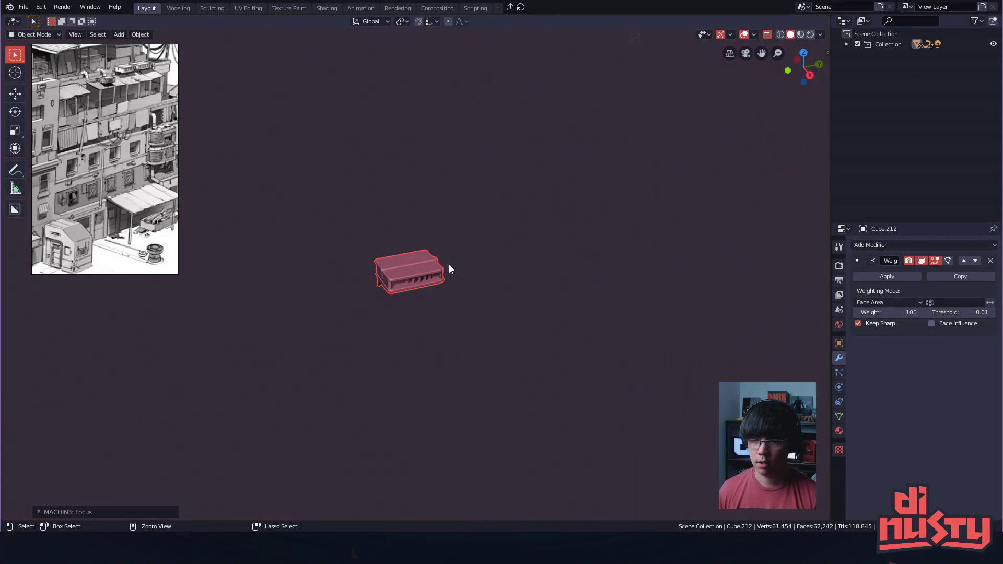
pyautogui.keyDown('alt'); pyautogui.moveTo(418, 281); pyautogui.dragTo(381, 300); pyautogui.keyUp('alt')
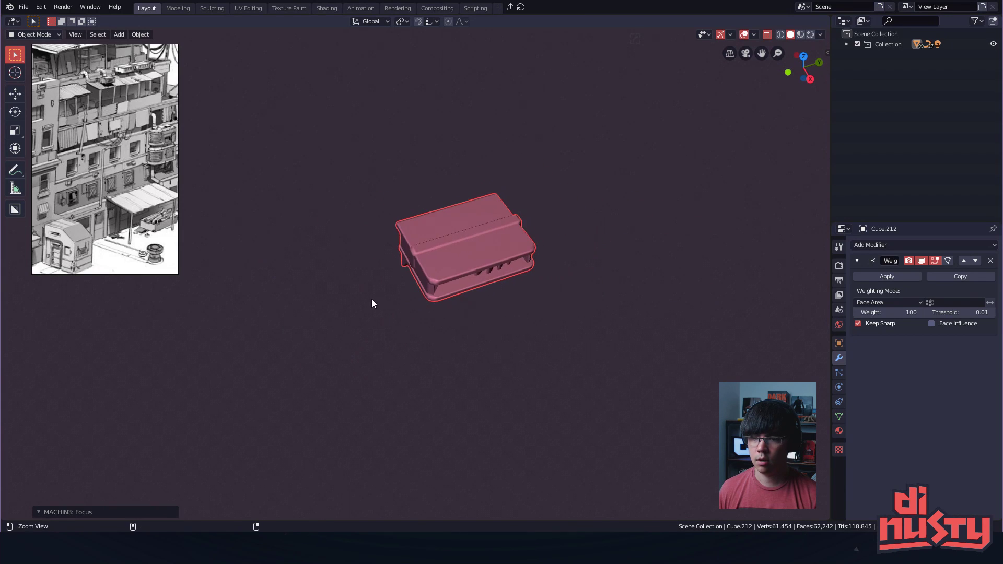
pyautogui.press('f')
pyautogui.click(663, 294)
pyautogui.keyDown('ctrl'); pyautogui.keyDown('alt'); pyautogui.moveTo(663, 295); pyautogui.dragTo(510, 252); pyautogui.keyUp('alt'); pyautogui.keyUp('ctrl')
# - Start a new file and discard the unsaved changes to the building scene
pyautogui.hotkey('ctrl', 'n')
pyautogui.click(586, 224)
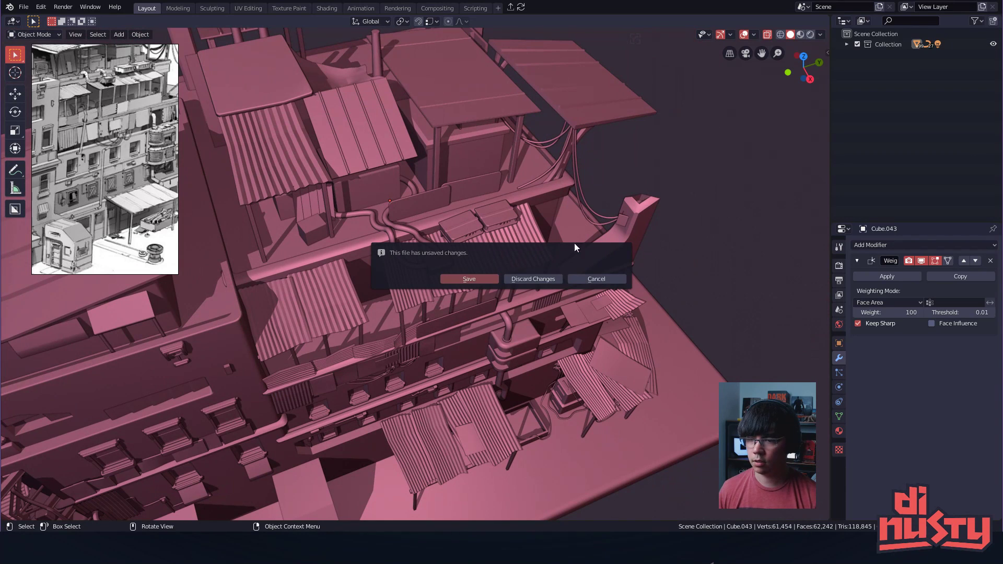
pyautogui.click(509, 278)
pyautogui.keyDown('alt'); pyautogui.keyDown('shift'); pyautogui.moveTo(564, 228); pyautogui.dragTo(626, 284); pyautogui.keyUp('shift'); pyautogui.keyUp('alt')
pyautogui.keyDown('alt'); pyautogui.keyDown('shift'); pyautogui.moveTo(626, 285); pyautogui.dragTo(598, 263); pyautogui.keyUp('shift'); pyautogui.keyUp('alt')
pyautogui.moveTo(4, 481); pyautogui.dragTo(12, 492)
pyautogui.keyDown('alt'); pyautogui.keyDown('shift'); pyautogui.moveTo(475, 282); pyautogui.dragTo(443, 281); pyautogui.keyUp('shift'); pyautogui.keyUp('alt')
pyautogui.click(446, 256)
pyautogui.keyDown('ctrl'); pyautogui.keyDown('alt'); pyautogui.moveTo(443, 281); pyautogui.dragTo(461, 259); pyautogui.keyUp('alt'); pyautogui.keyUp('ctrl')
# - Hide the 3D cursor through the shading and overlay options
pyautogui.press('Tab')
pyautogui.click(481, 248)
pyautogui.keyDown('ctrl'); pyautogui.keyDown('alt'); pyautogui.moveTo(461, 259); pyautogui.dragTo(469, 296); pyautogui.keyUp('alt'); pyautogui.keyUp('ctrl')
pyautogui.press('Tab')
pyautogui.press('pageup')
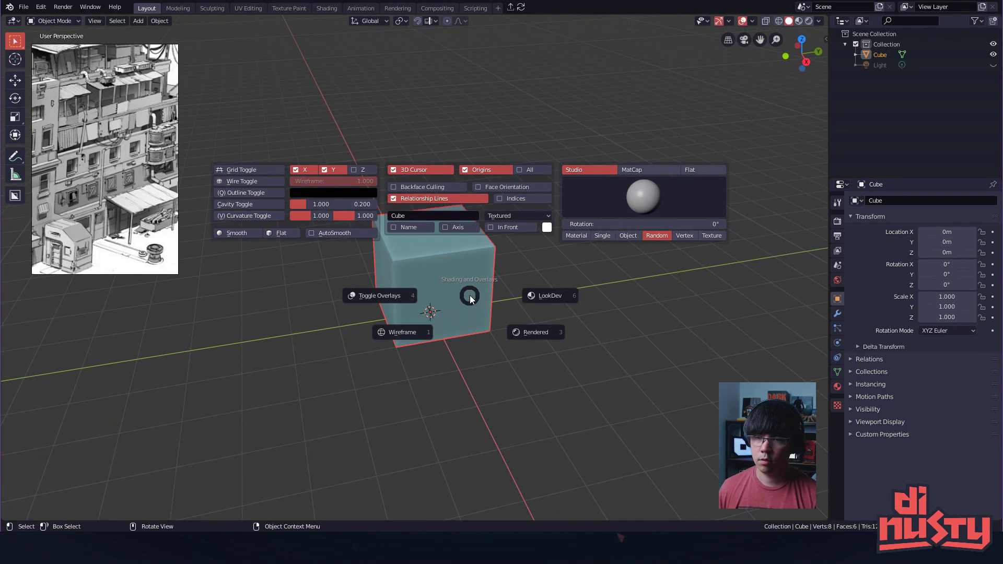
pyautogui.click(428, 172)
pyautogui.press('pageup')
pyautogui.click(447, 47)
pyautogui.click(442, 136)
pyautogui.click(432, 235)
# - Edit the default cube in edge selection mode and select one of its upper edges
pyautogui.moveTo(431, 235)
pyautogui.keyDown('alt'); pyautogui.mouseDown()
pyautogui.moveTo(477, 265)
pyautogui.moveTo(444, 261)
pyautogui.mouseUp(); pyautogui.keyUp('alt')
pyautogui.moveTo(444, 261)
pyautogui.keyDown('ctrl'); pyautogui.keyDown('alt'); pyautogui.mouseDown()
pyautogui.moveTo(446, 271)
pyautogui.moveTo(472, 260)
pyautogui.mouseUp(); pyautogui.keyUp('alt'); pyautogui.keyUp('ctrl')
pyautogui.press('Tab')
pyautogui.press('4')
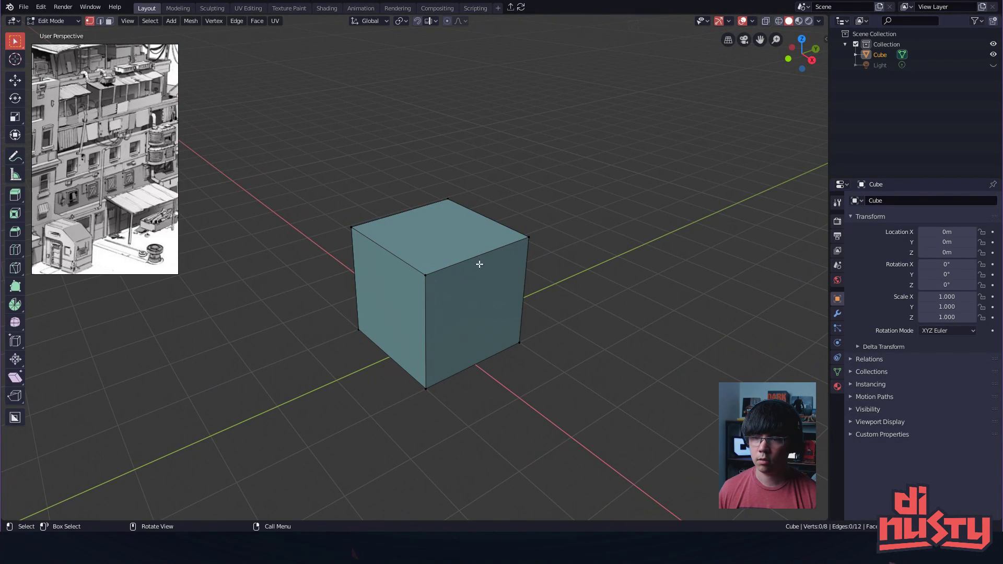
pyautogui.press('Tab')
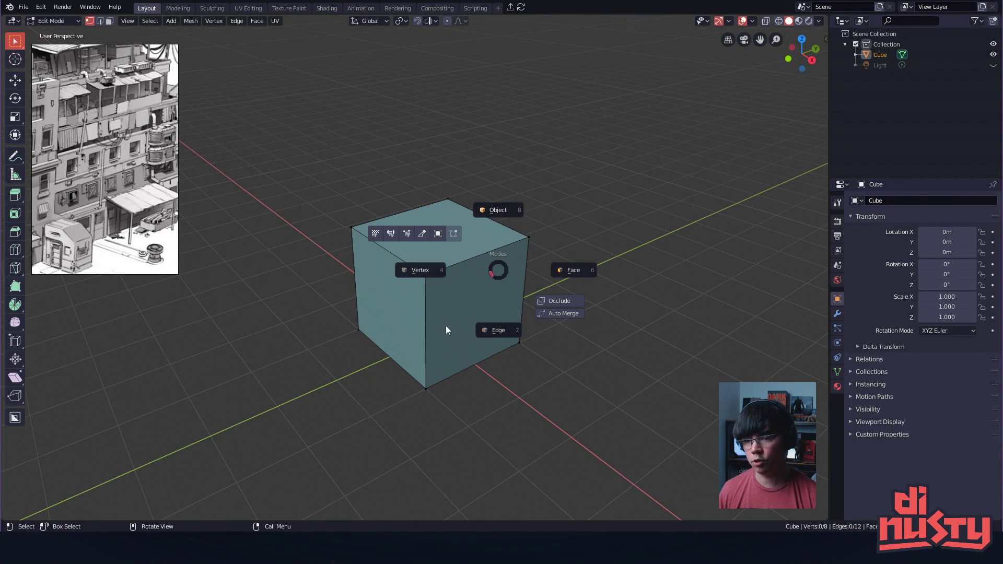
pyautogui.click(509, 348)
pyautogui.press('b')
pyautogui.moveTo(734, 279); pyautogui.dragTo(730, 280)
pyautogui.click(499, 254)
pyautogui.click(524, 295)
pyautogui.click(499, 256)
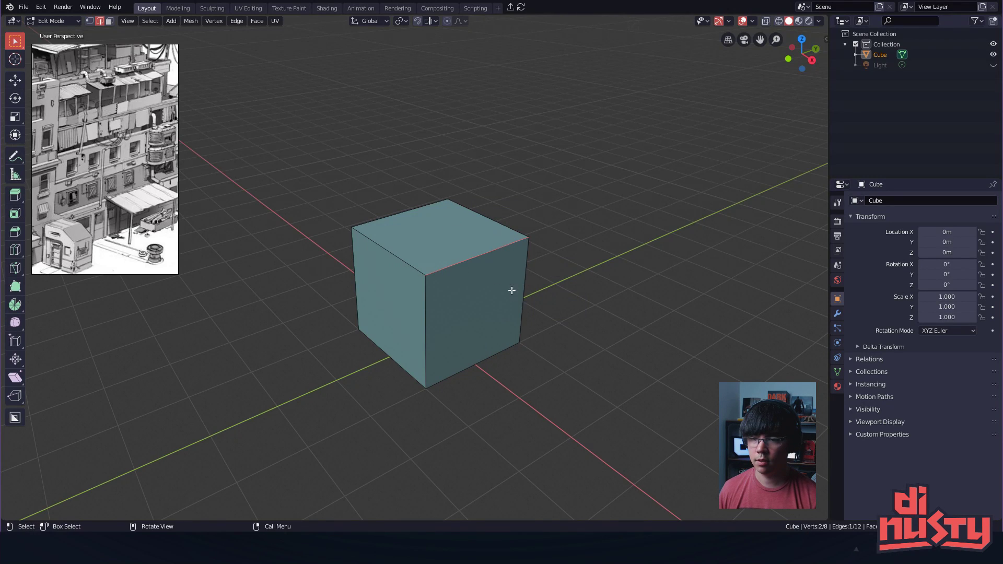
# - Bevel the selected upper edge into a single-segment chamfer about 0.75 m wide
pyautogui.moveTo(652, 272)
pyautogui.mouseDown(button='middle')
pyautogui.moveTo(635, 322)
pyautogui.moveTo(651, 284)
pyautogui.mouseUp(button='middle')
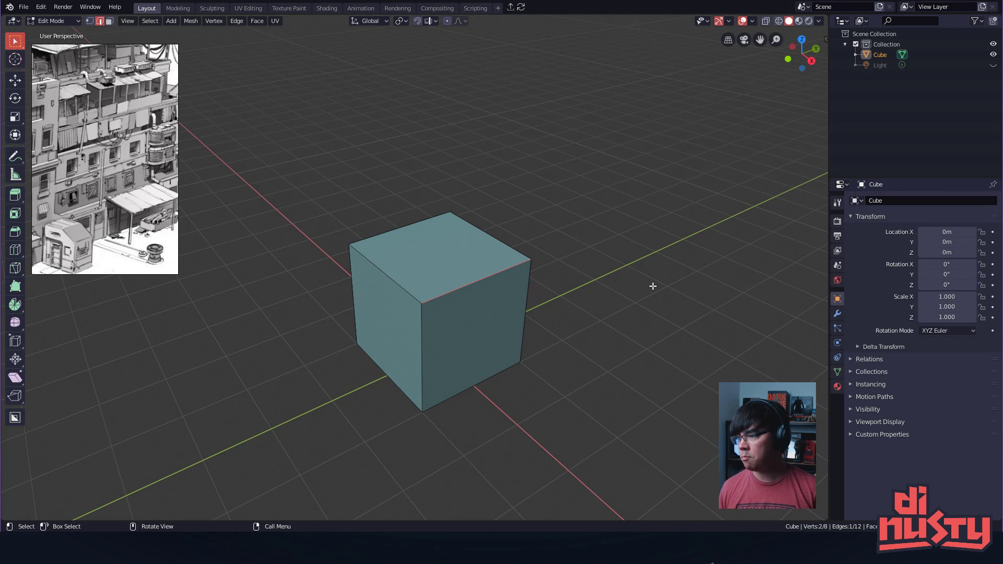
pyautogui.moveTo(603, 252); pyautogui.dragTo(606, 214, button='middle')
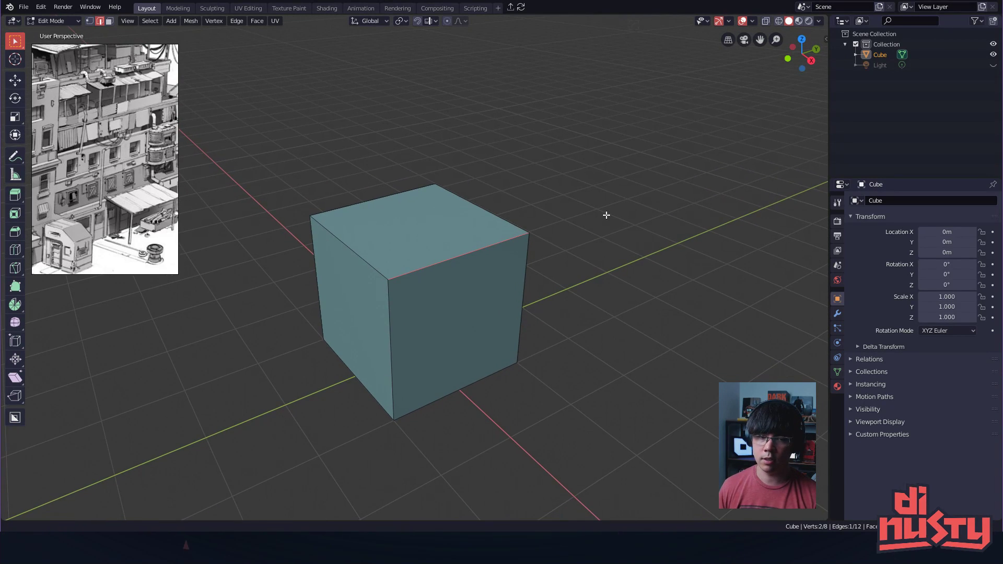
pyautogui.moveTo(456, 298); pyautogui.dragTo(607, 251, button='middle')
pyautogui.hotkey('ctrl', 'b')
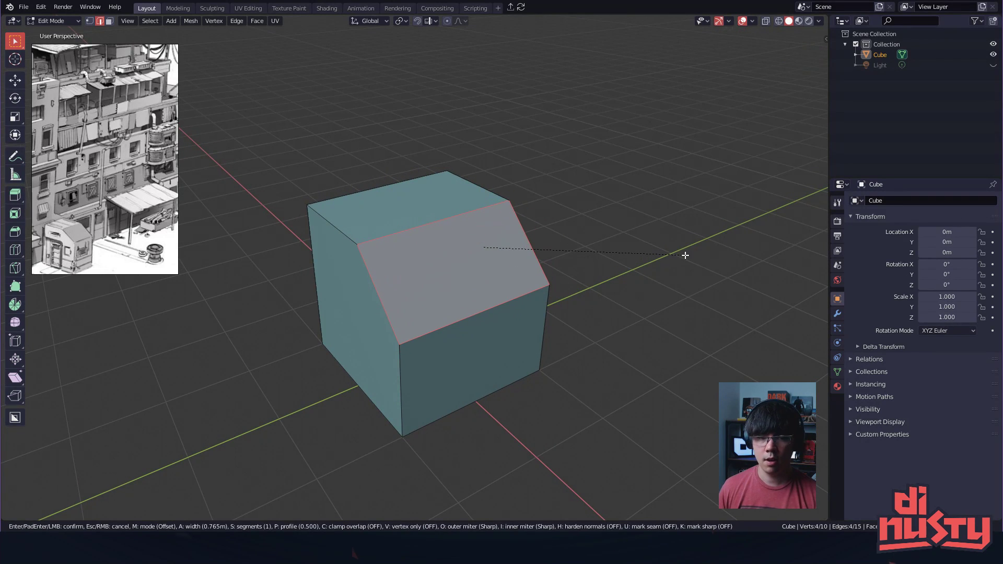
pyautogui.click(667, 253)
# - Move the chamfer's upper edge about 0.5 m along the negative X axis to flatten the slope
pyautogui.moveTo(667, 253); pyautogui.dragTo(530, 239, button='middle')
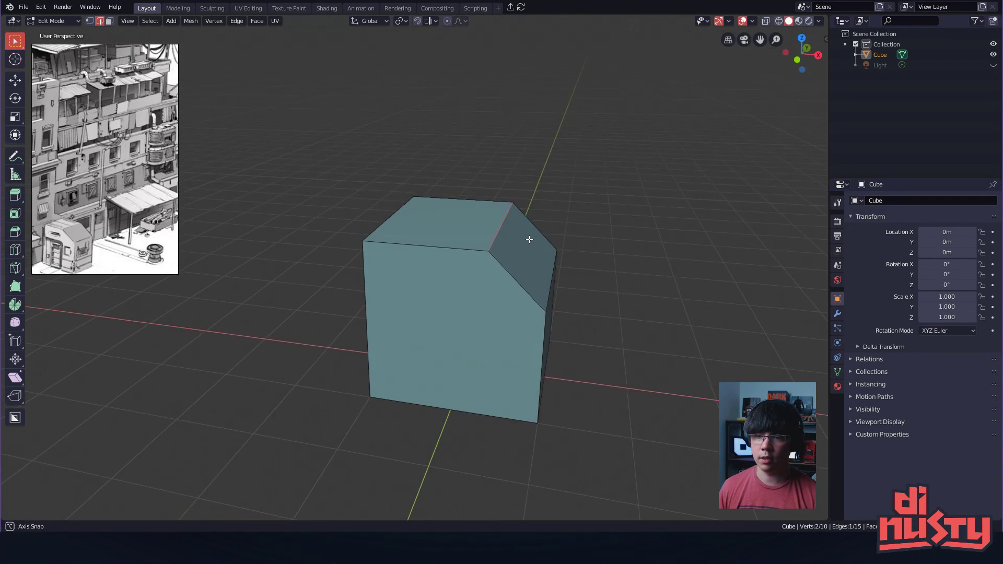
pyautogui.press('g')
pyautogui.press('x')
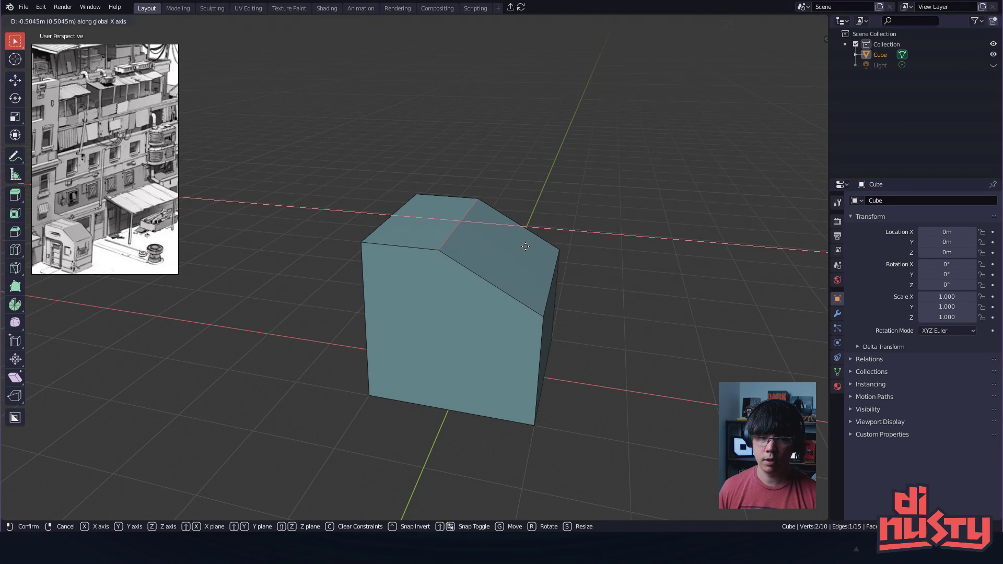
pyautogui.click(526, 246)
# - Move the cube's face opposite the slope about 0.63 m outward along the negative X axis
pyautogui.moveTo(479, 239); pyautogui.dragTo(448, 284, button='middle')
pyautogui.hotkey('ctrl', 'Tab')
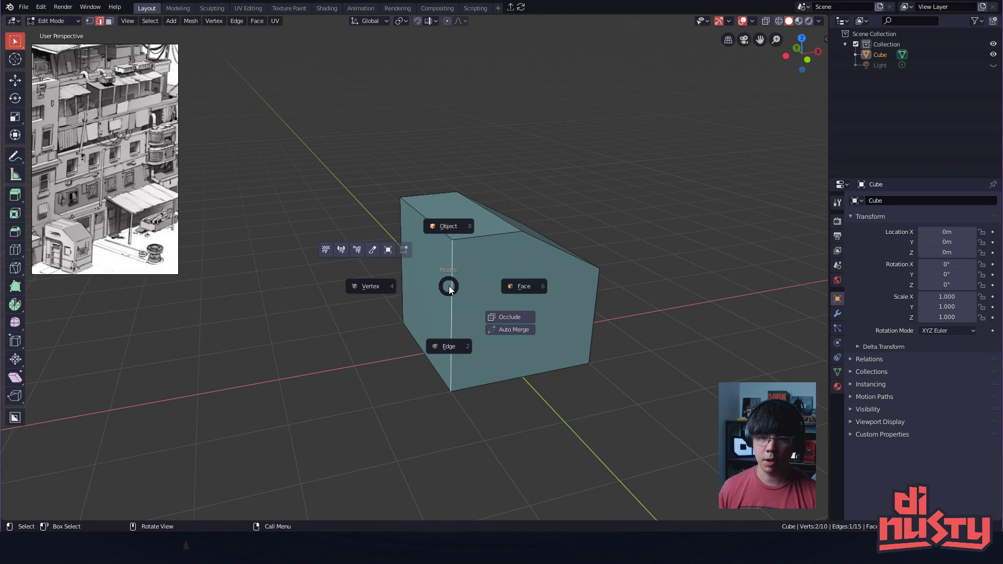
pyautogui.click(514, 286)
pyautogui.click(434, 298)
pyautogui.press('g')
pyautogui.press('x')
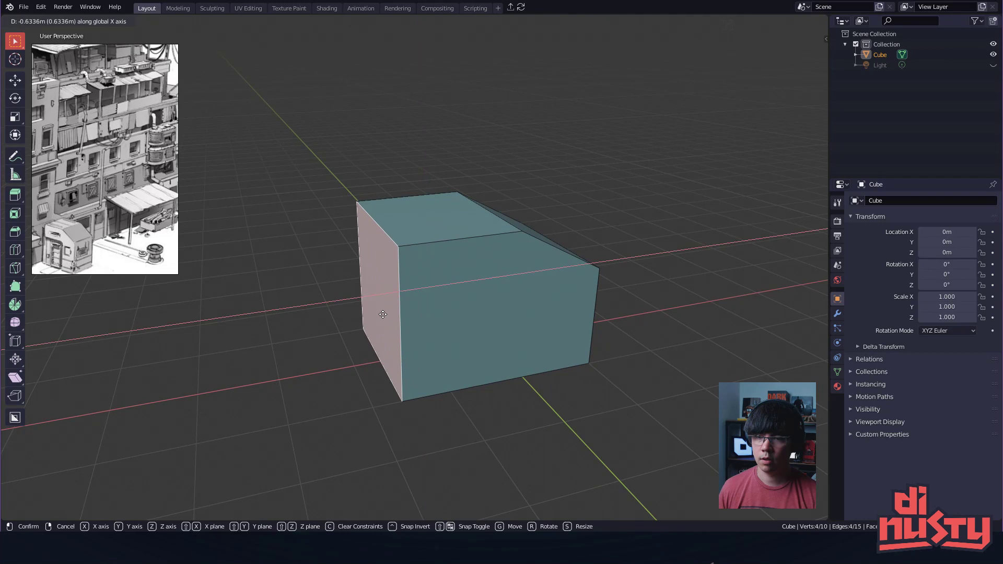
pyautogui.click(383, 314)
# - Return to Object Mode and deselect the sloped block
pyautogui.moveTo(569, 269); pyautogui.dragTo(495, 291, button='middle')
pyautogui.click(512, 286)
pyautogui.keyDown('shift'); pyautogui.moveTo(632, 238); pyautogui.dragTo(586, 201, button='middle'); pyautogui.keyUp('shift')
pyautogui.click(601, 222)
pyautogui.keyDown('alt'); pyautogui.moveTo(593, 199); pyautogui.dragTo(550, 212); pyautogui.keyUp('alt')
pyautogui.press('Tab')
pyautogui.click(537, 172)
# - Move the reference window below the viewport tools so it no longer covers them
pyautogui.moveTo(99, 222); pyautogui.dragTo(72, 397)
pyautogui.click(190, 205)
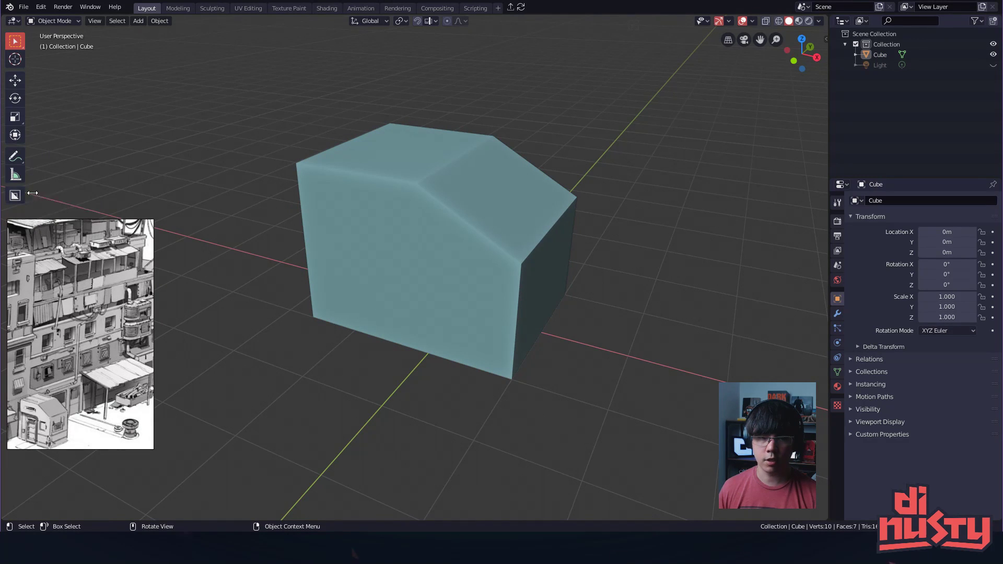
pyautogui.keyDown('shift'); pyautogui.moveTo(281, 175); pyautogui.dragTo(265, 183, button='middle'); pyautogui.keyUp('shift')
# - Cycle through the selection tools in Object Mode and switch to the tweak selection tool
pyautogui.press('w')
pyautogui.press('w')
pyautogui.press('w')
pyautogui.press('w')
pyautogui.click(321, 171)
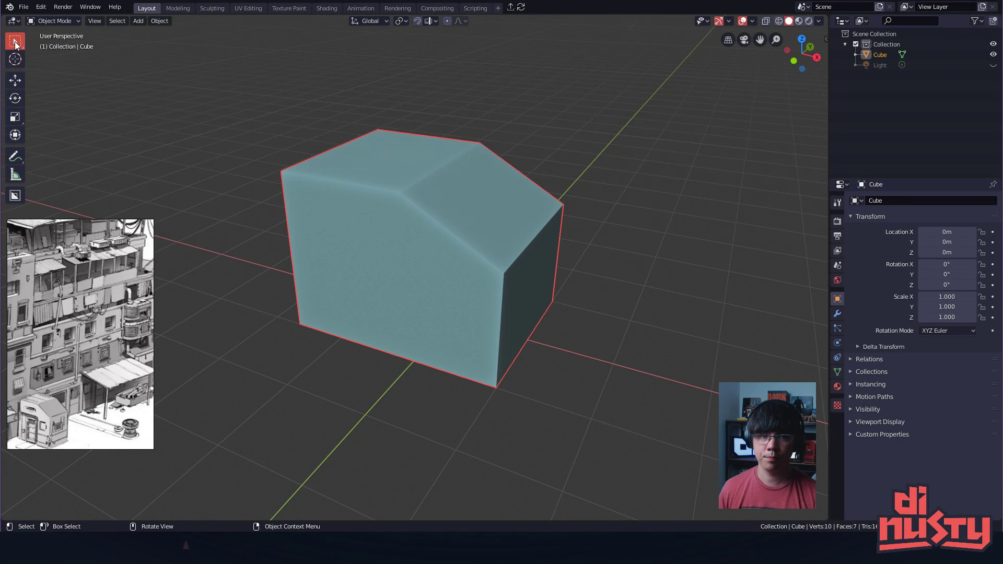
pyautogui.press('w')
pyautogui.press('w')
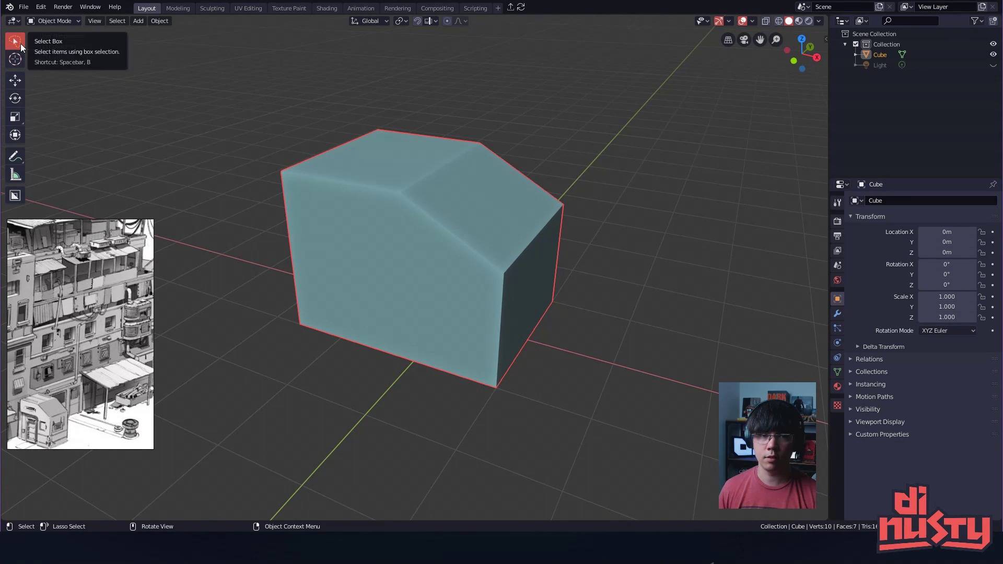
pyautogui.press('w')
pyautogui.press('w')
pyautogui.press('w')
pyautogui.click(241, 108)
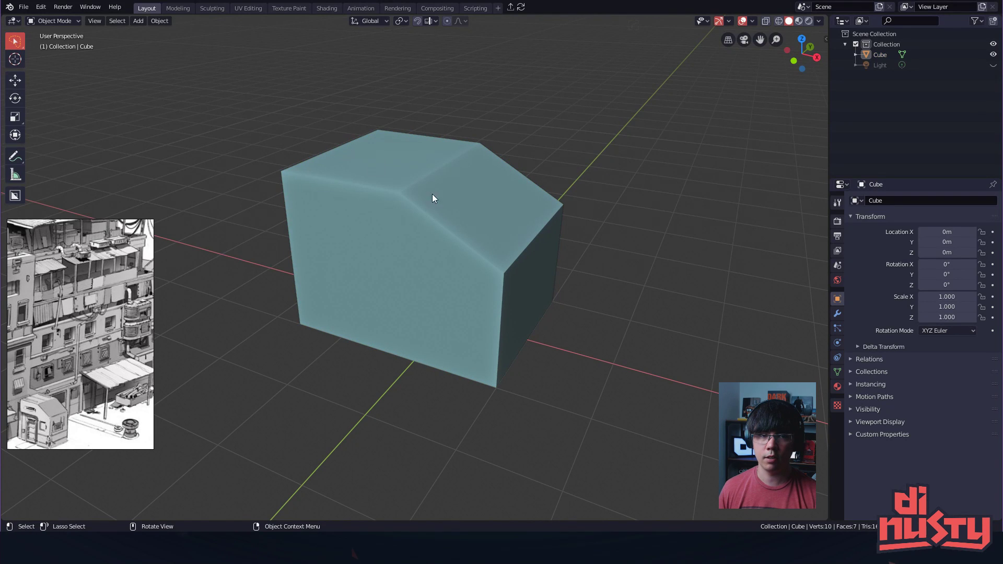
# - Try moving the whole block directly with the tweak selection tool, cancelling the move
pyautogui.click(427, 184)
pyautogui.keyDown('shift'); pyautogui.moveTo(497, 165); pyautogui.dragTo(484, 199, button='middle'); pyautogui.keyUp('shift')
pyautogui.moveTo(484, 200); pyautogui.dragTo(541, 197)
pyautogui.rightClick(543, 195)
pyautogui.click(627, 154)
pyautogui.click(487, 215)
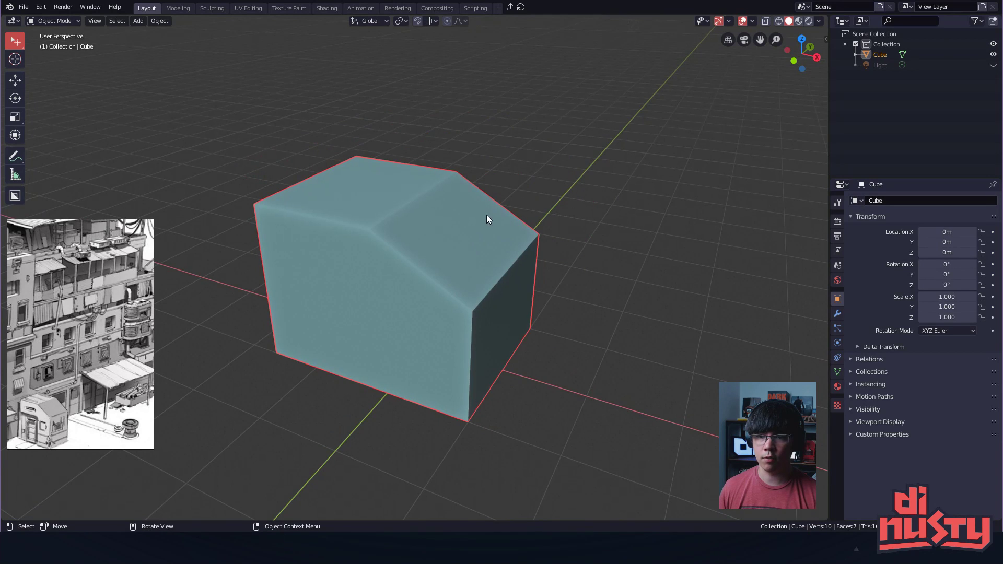
# - Try moving the block's roof ridge edge with the tweak selection tool in Edit Mode and undo it
pyautogui.moveTo(487, 215); pyautogui.dragTo(472, 221, button='middle')
pyautogui.press('Tab')
pyautogui.click(487, 257)
pyautogui.moveTo(443, 196)
pyautogui.mouseDown()
pyautogui.moveTo(522, 203)
pyautogui.moveTo(379, 203)
pyautogui.moveTo(460, 189)
pyautogui.mouseUp()
pyautogui.hotkey('ctrl', 'z')
# - Try moving the roof ridge edge freely with the Move command
pyautogui.click(587, 189)
pyautogui.click(476, 179)
pyautogui.keyDown('shift'); pyautogui.moveTo(512, 190); pyautogui.dragTo(448, 220, button='middle'); pyautogui.keyUp('shift')
pyautogui.press('g')
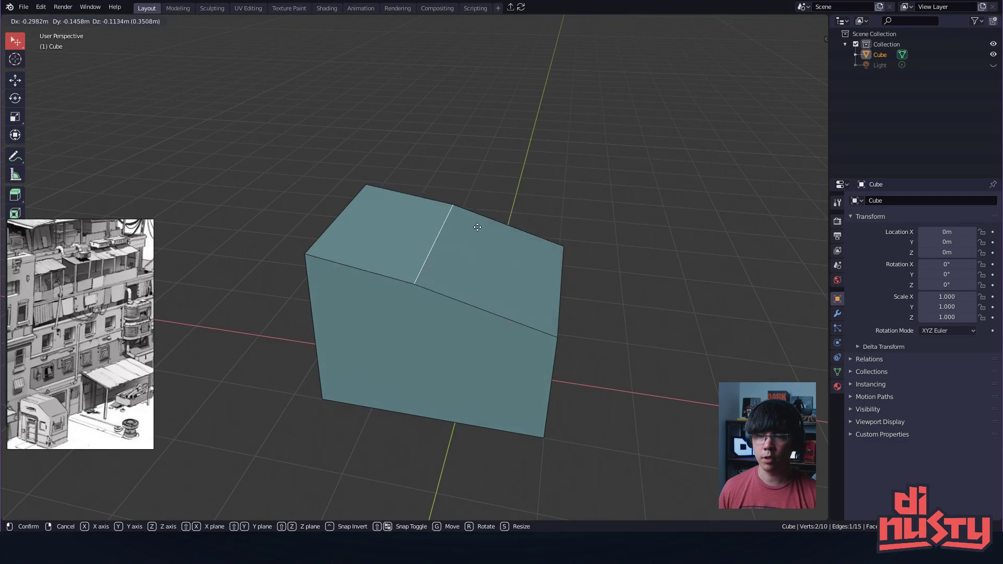
pyautogui.click(503, 218)
# - Switch to face selection mode and select the block's sloped roof face
pyautogui.moveTo(371, 205); pyautogui.dragTo(576, 143, button='middle')
pyautogui.press('Tab')
pyautogui.click(526, 210)
pyautogui.click(472, 243)
pyautogui.moveTo(472, 244); pyautogui.dragTo(575, 208, button='middle')
# - Return to Object Mode with the block selected and open the Hard Ops menu
pyautogui.press('Tab')
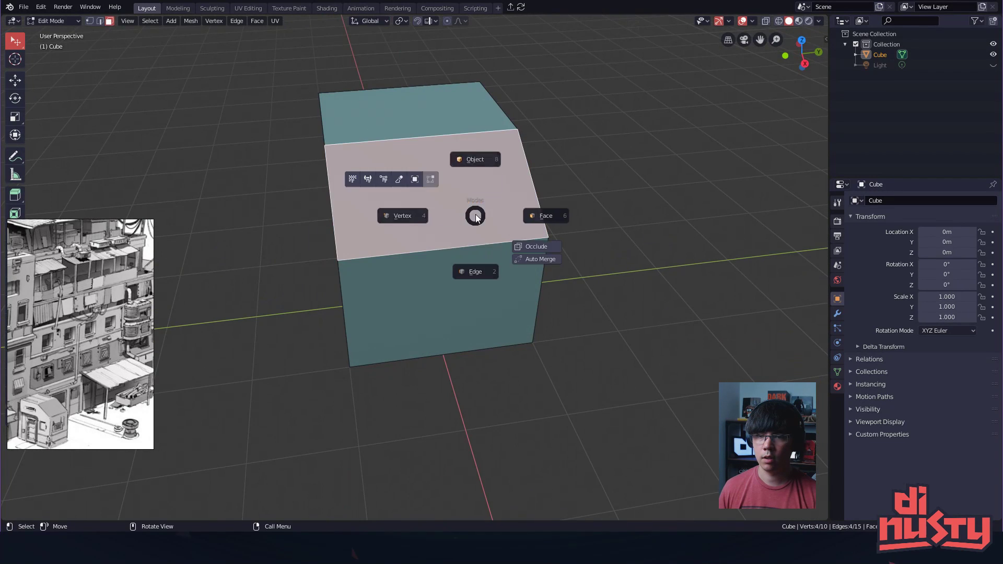
pyautogui.click(466, 150)
pyautogui.rightClick(437, 165)
pyautogui.click(437, 165)
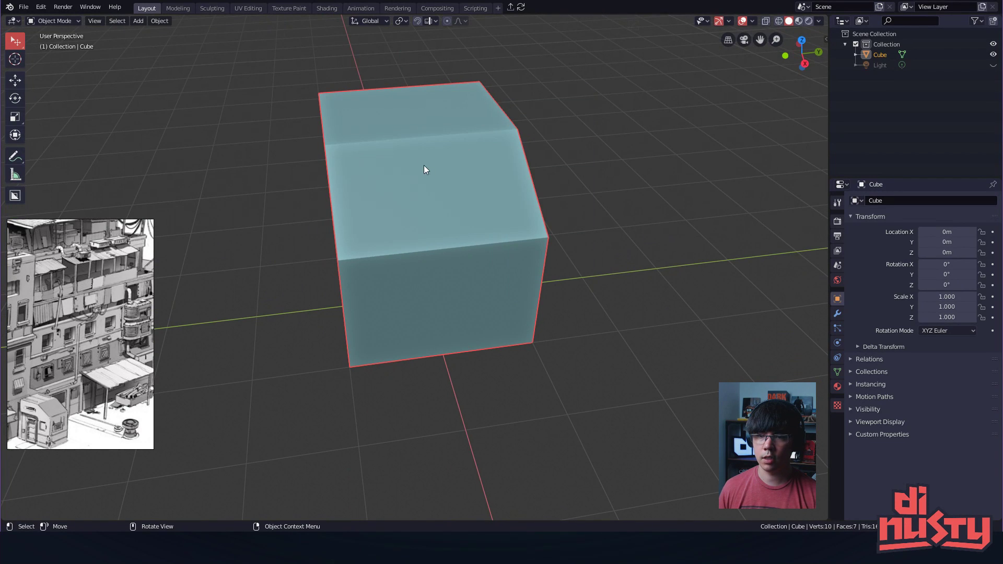
pyautogui.press('q')
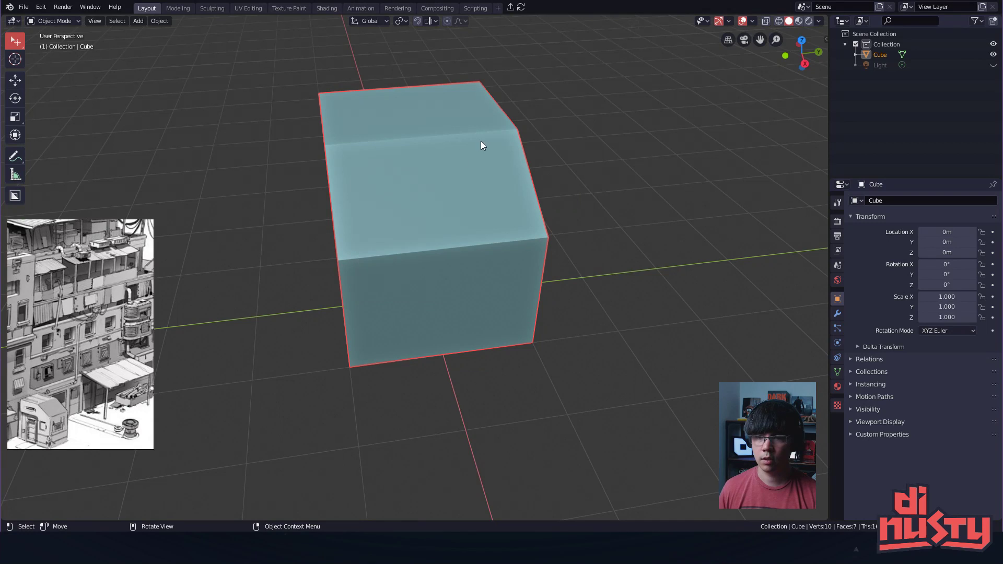
pyautogui.press('q')
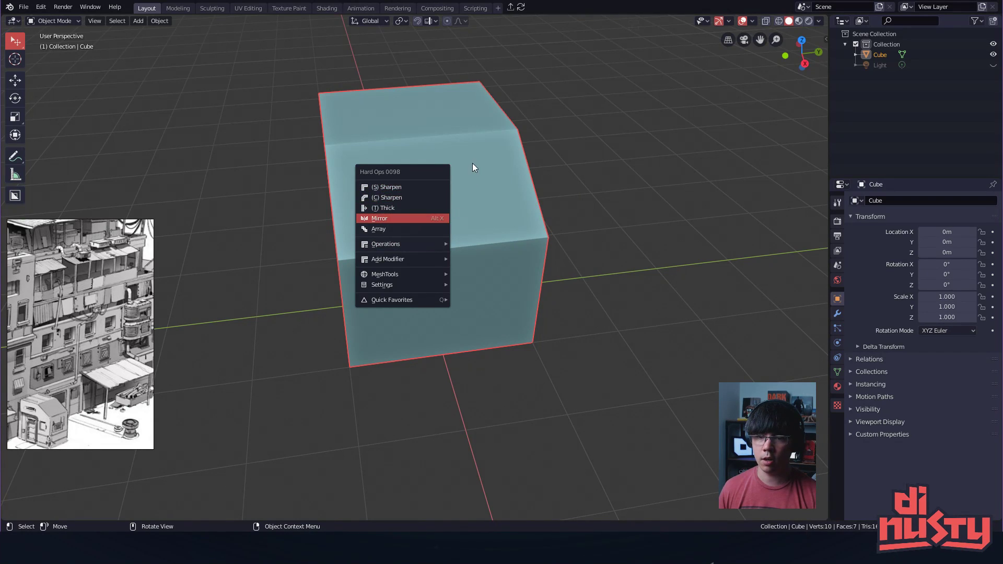
pyautogui.moveTo(493, 134); pyautogui.dragTo(472, 239, button='middle')
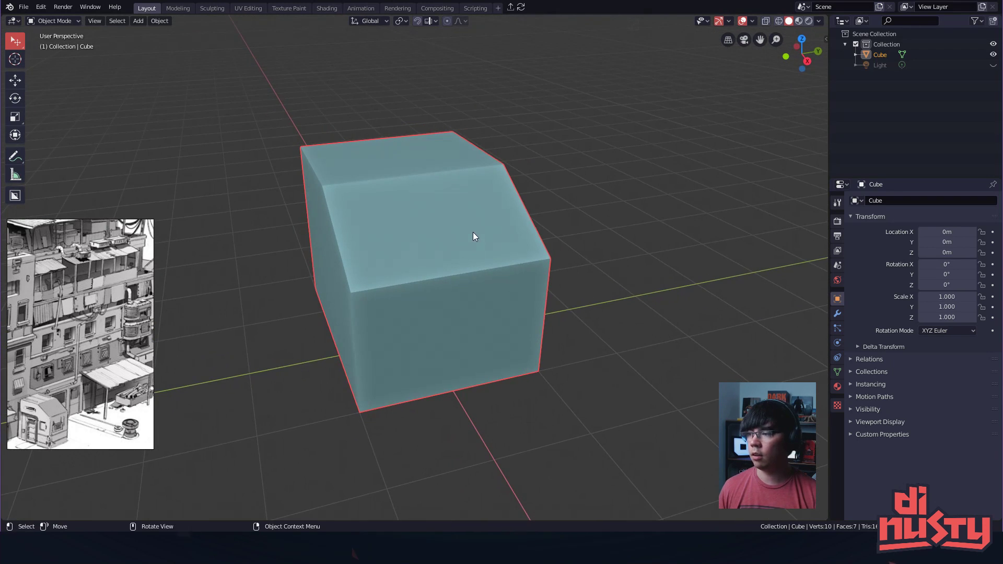
pyautogui.moveTo(480, 187); pyautogui.dragTo(477, 186, button='middle')
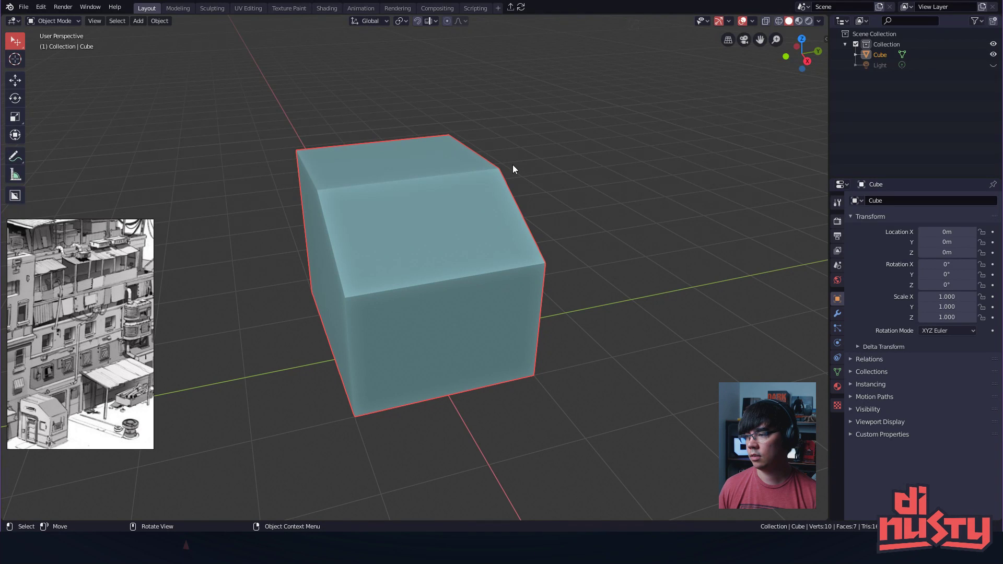
# - Enter Edit Mode on the block with nothing selected and view it from straight above
pyautogui.moveTo(513, 165); pyautogui.dragTo(449, 209, button='middle')
pyautogui.press('c')
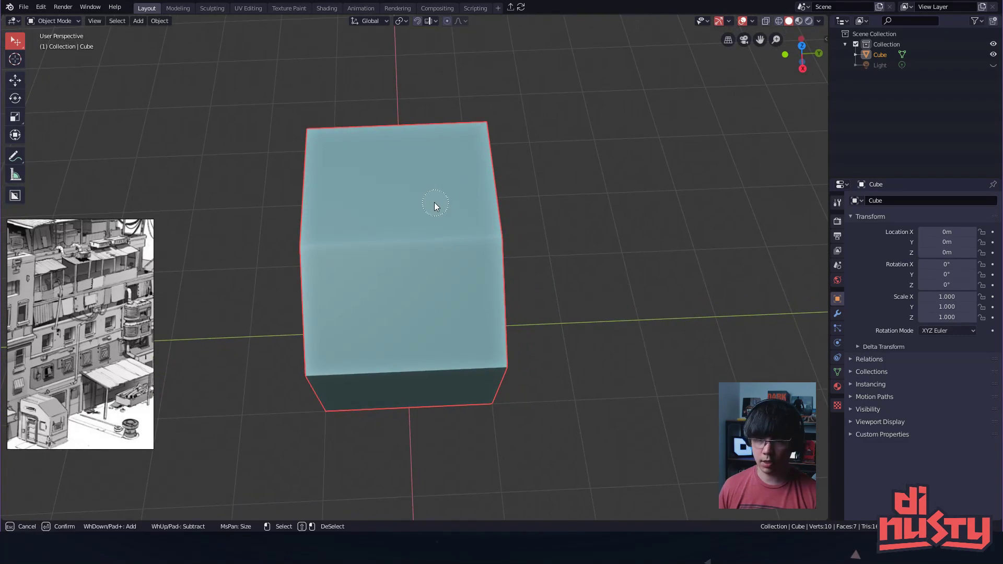
pyautogui.press('Escape')
pyautogui.press('Tab')
pyautogui.click(412, 164)
pyautogui.hotkey('ctrl', 'Tab')
pyautogui.moveTo(421, 163); pyautogui.dragTo(412, 341, button='middle')
pyautogui.keyDown('alt'); pyautogui.moveTo(442, 268); pyautogui.dragTo(465, 358, button='middle'); pyautogui.keyUp('alt')
pyautogui.click(546, 253)
pyautogui.keyDown('shift'); pyautogui.moveTo(478, 233); pyautogui.dragTo(490, 203, button='middle'); pyautogui.keyUp('shift')
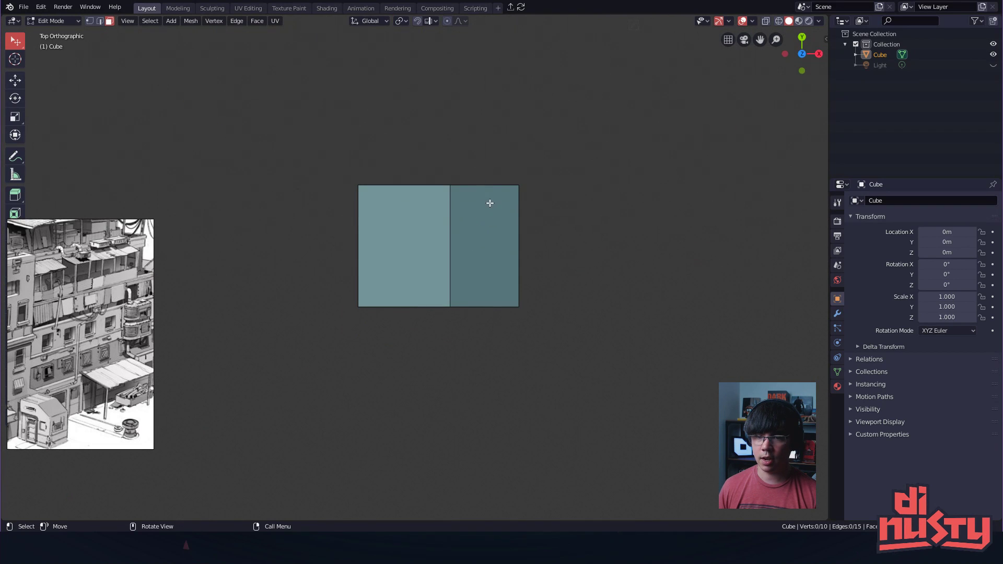
pyautogui.hotkey('ctrl', 'r')
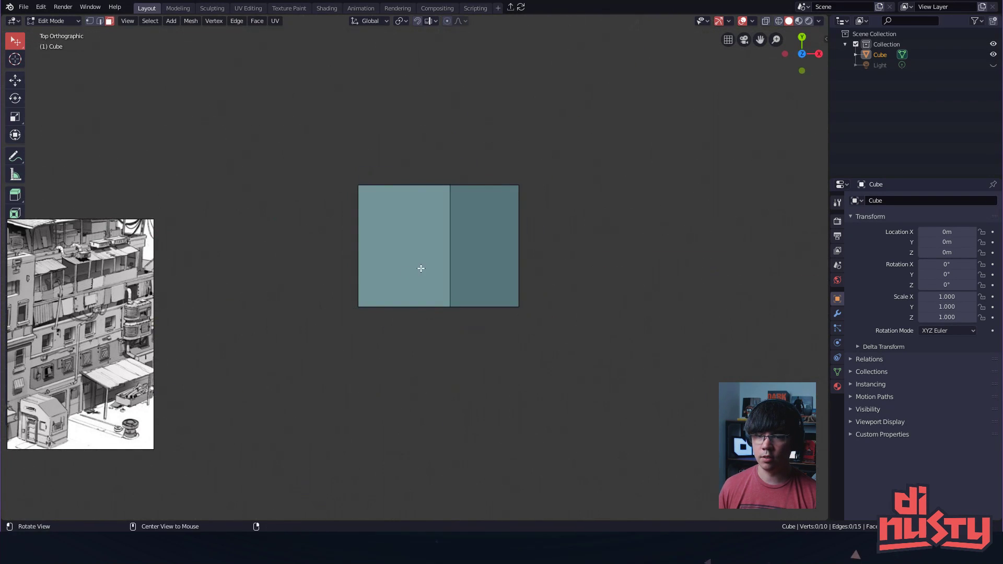
# - Switch to vertex selection and try the Knife tool's midpoint snapping on the flat roof's back edge
pyautogui.moveTo(421, 268); pyautogui.dragTo(491, 195, button='middle')
pyautogui.hotkey('ctrl', 'Tab')
pyautogui.press('k')
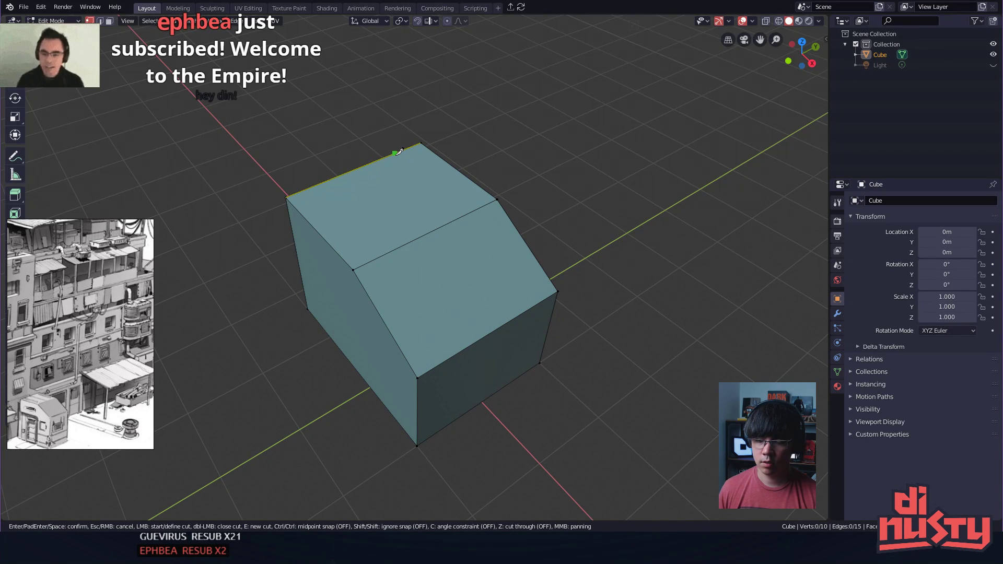
pyautogui.press('ctrl')
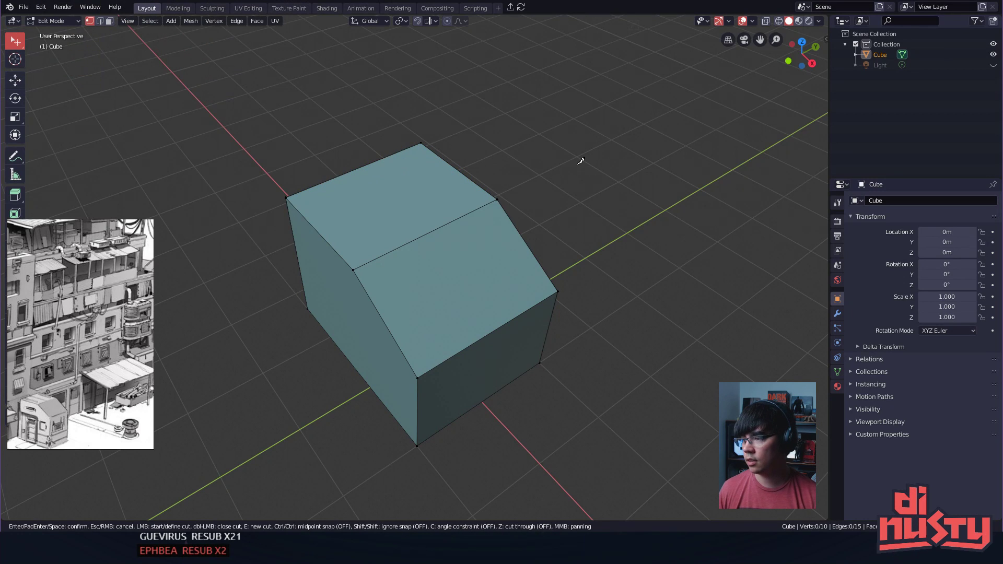
pyautogui.press('ctrl')
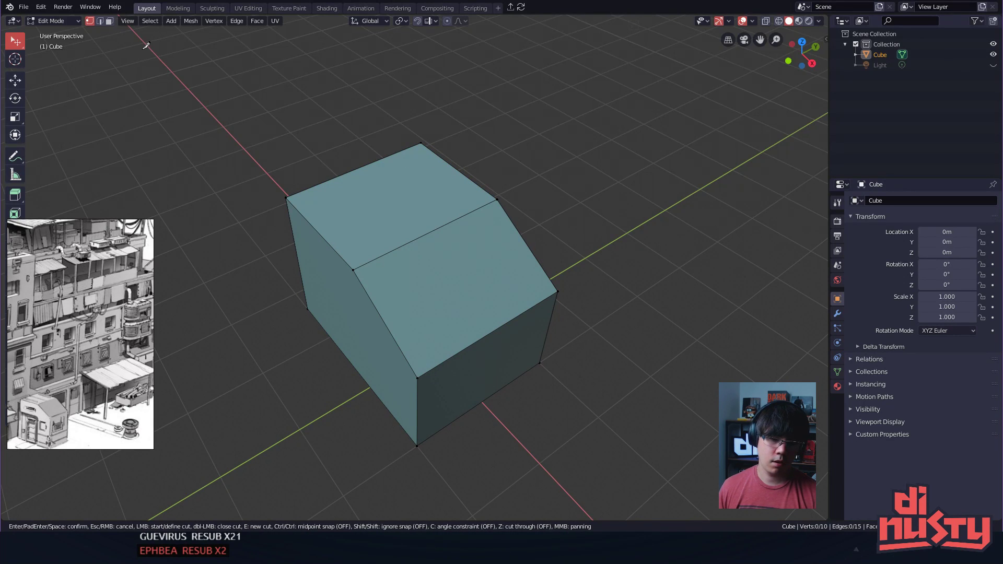
pyautogui.moveTo(332, 130); pyautogui.dragTo(293, 147, button='middle')
pyautogui.keyDown('shift'); pyautogui.moveTo(356, 203); pyautogui.dragTo(336, 201, button='middle'); pyautogui.keyUp('shift')
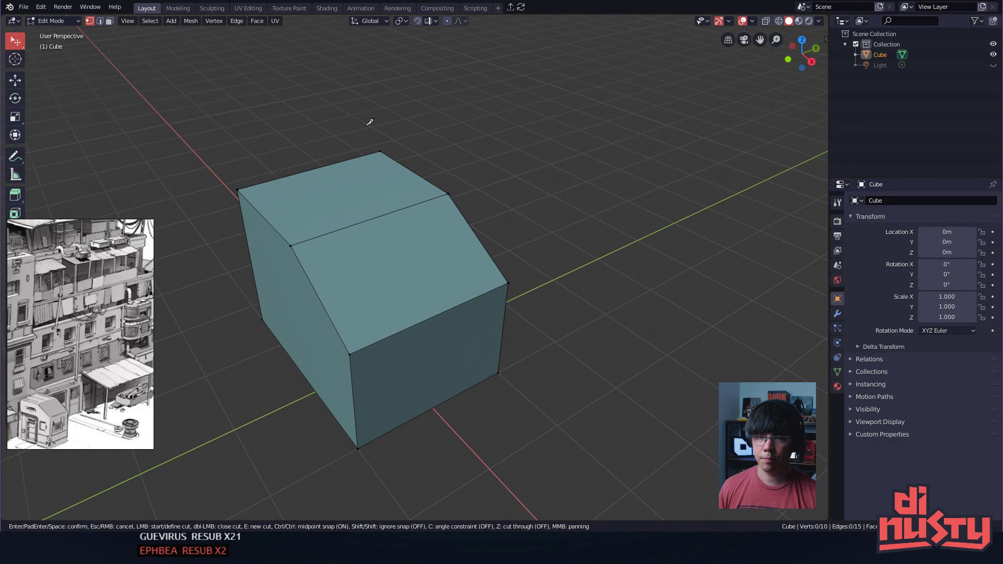
pyautogui.press('Escape')
# - Cut across the flat roof's rear corner with the Knife tool, from the back edge's midpoint to the side edge's midpoint
pyautogui.press('Tab')
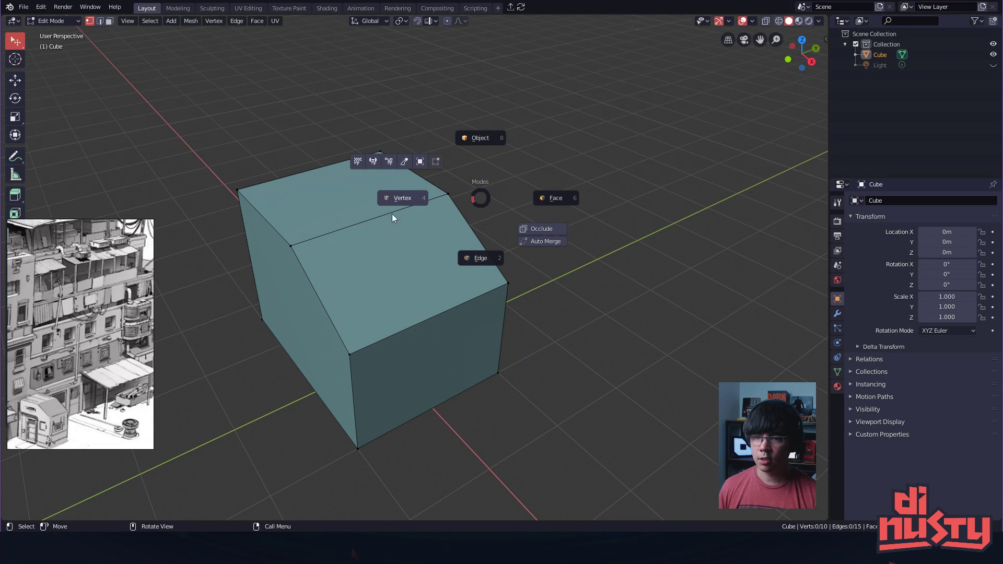
pyautogui.click(436, 215)
pyautogui.moveTo(448, 181); pyautogui.dragTo(461, 165, button='middle')
pyautogui.press('1')
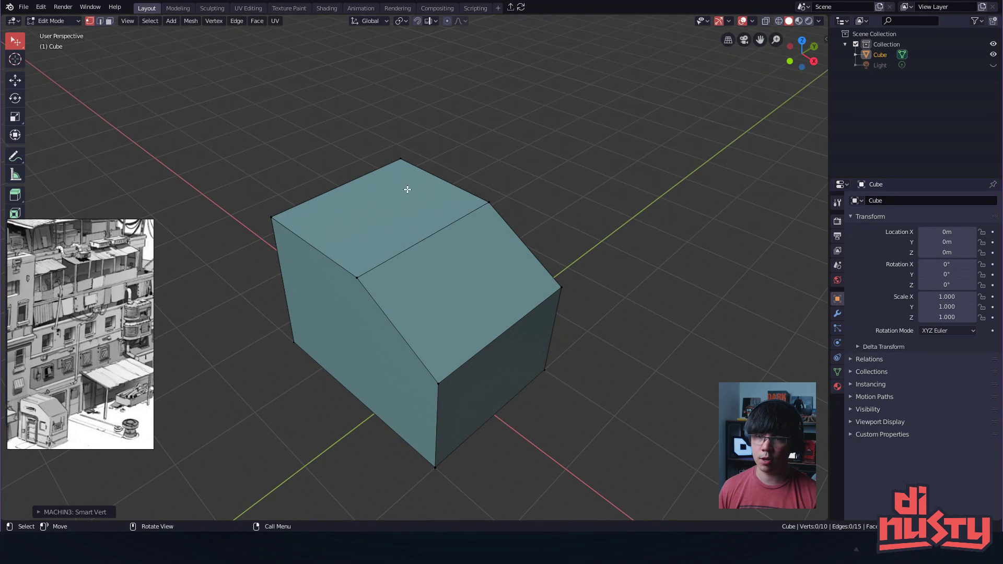
pyautogui.press('k')
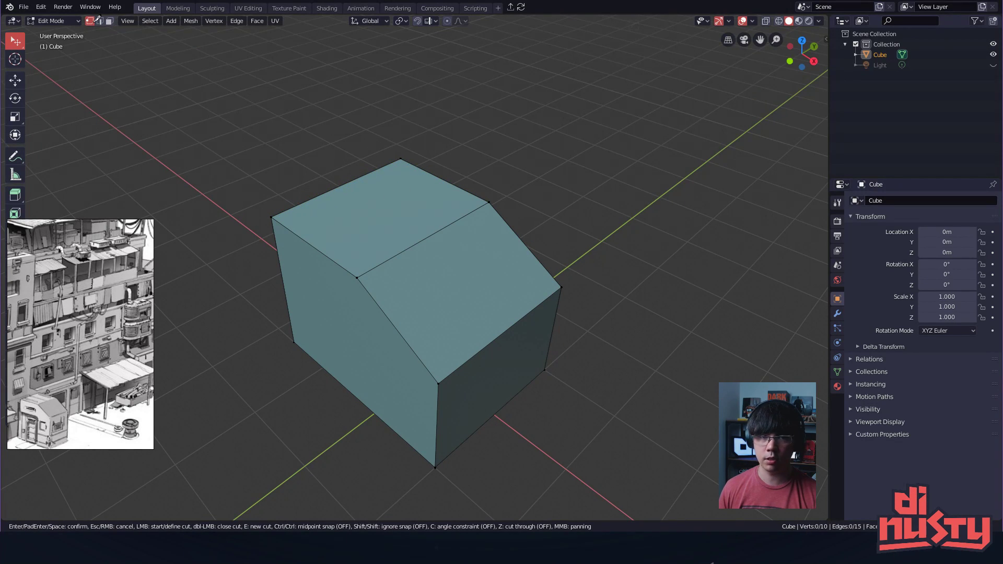
pyautogui.press('Escape')
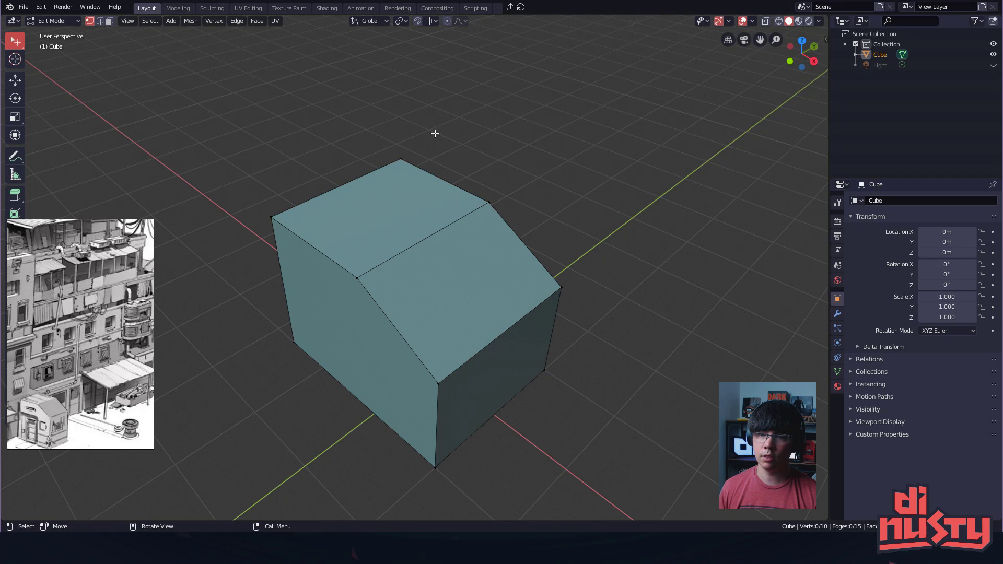
pyautogui.press('k')
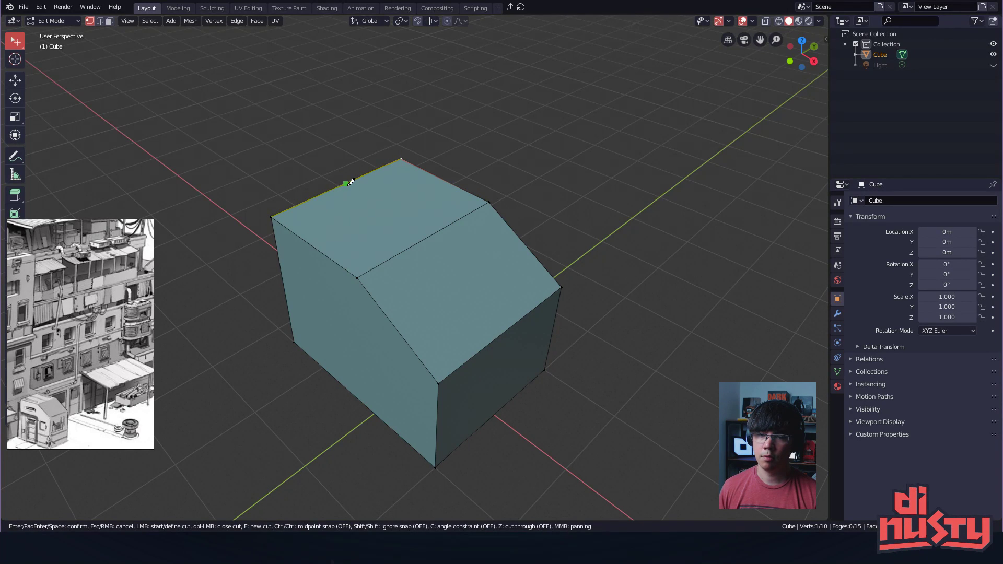
pyautogui.press('ctrl')
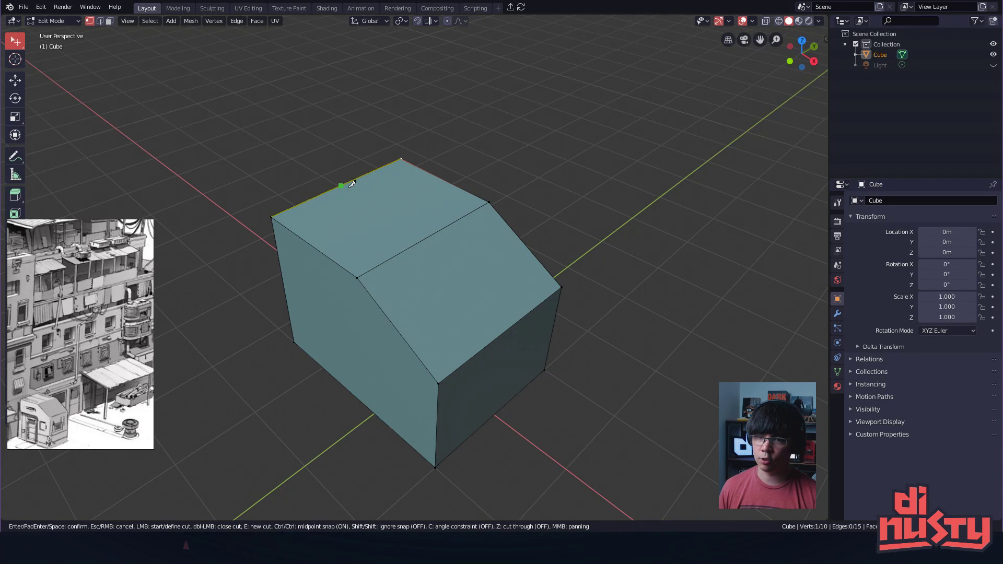
pyautogui.keyDown('ctrl'); pyautogui.click(443, 179); pyautogui.keyUp('ctrl')
pyautogui.press('Return')
# - Try moving the corner vertex beside the knife cut, and undo both the move and the cut
pyautogui.moveTo(539, 164); pyautogui.dragTo(465, 220, button='middle')
pyautogui.moveTo(464, 220); pyautogui.dragTo(537, 245)
pyautogui.hotkey('ctrl', 'z')
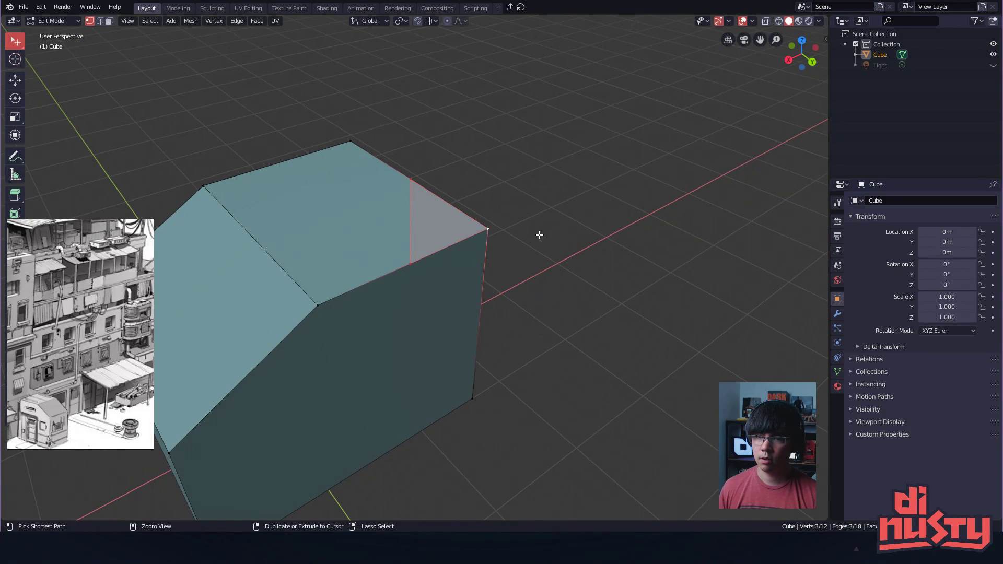
pyautogui.click(502, 246)
pyautogui.moveTo(501, 246); pyautogui.dragTo(463, 229, button='middle')
# - Return to Object Mode and mirror the block along its Y axis with Hard Ops Mirror
pyautogui.press('Tab')
pyautogui.press('Tab')
pyautogui.click(403, 215)
pyautogui.moveTo(377, 218); pyautogui.dragTo(474, 236, button='middle')
pyautogui.press('q')
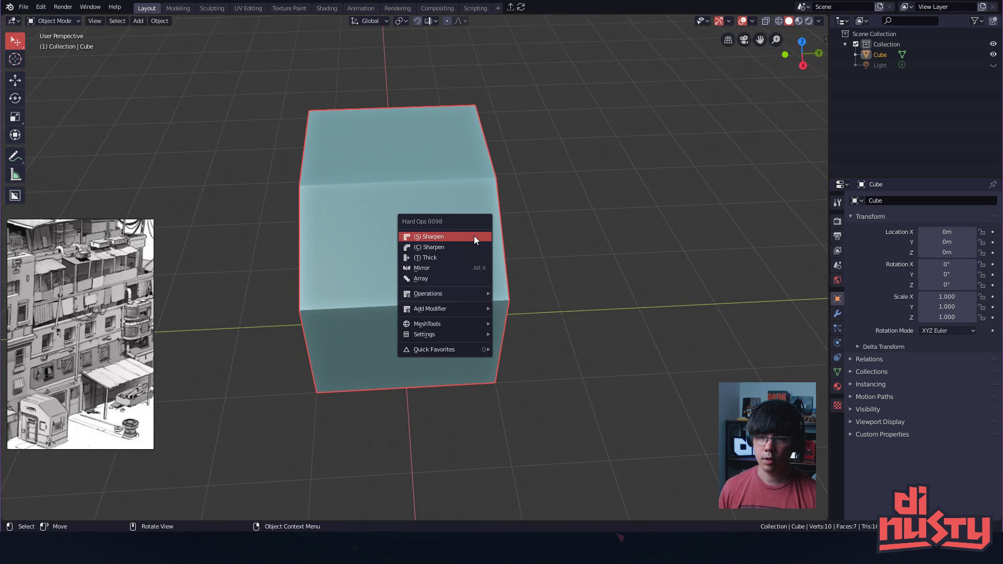
pyautogui.click(478, 269)
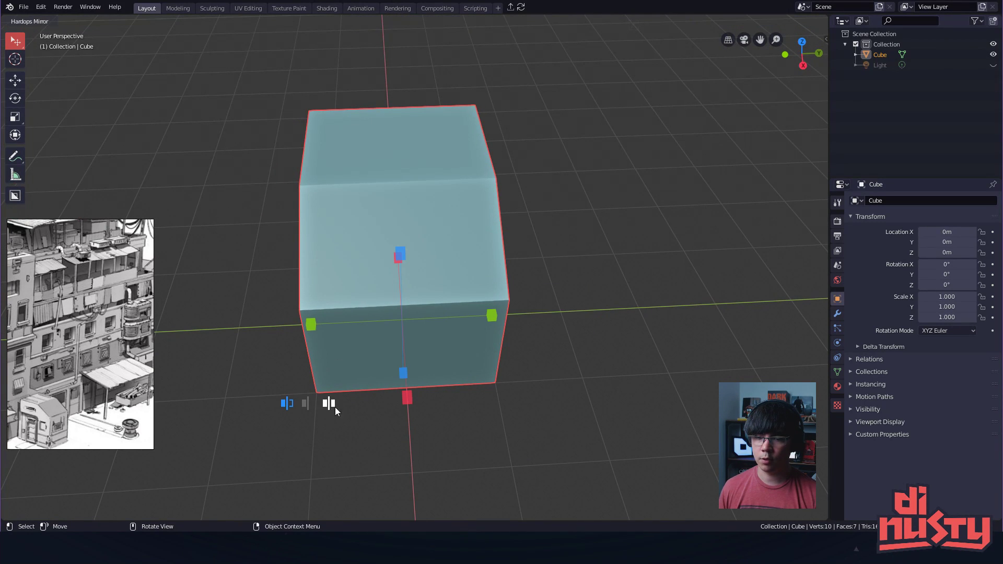
pyautogui.click(313, 327)
# - Select the mirrored block's sloped-profile side face in Edit Mode and move it along the Y axis
pyautogui.moveTo(596, 226); pyautogui.dragTo(403, 293, button='middle')
pyautogui.press('Tab')
pyautogui.click(484, 284)
pyautogui.press('g')
pyautogui.click(343, 285)
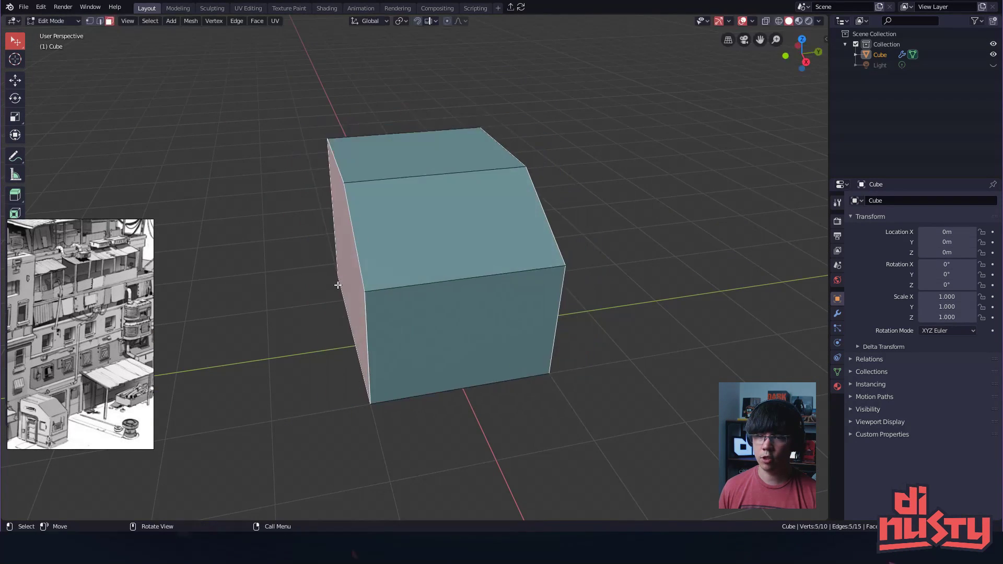
pyautogui.press('g')
pyautogui.press('y')
pyautogui.click(358, 292)
# - Deselect all faces of the mirrored block and return to Object Mode
pyautogui.moveTo(376, 291); pyautogui.dragTo(424, 295, button='middle')
pyautogui.click(601, 266)
pyautogui.moveTo(601, 267)
pyautogui.mouseDown(button='middle')
pyautogui.moveTo(526, 248)
pyautogui.moveTo(582, 289)
pyautogui.moveTo(615, 266)
pyautogui.mouseUp(button='middle')
pyautogui.click(430, 261)
pyautogui.hotkey('alt', 'a')
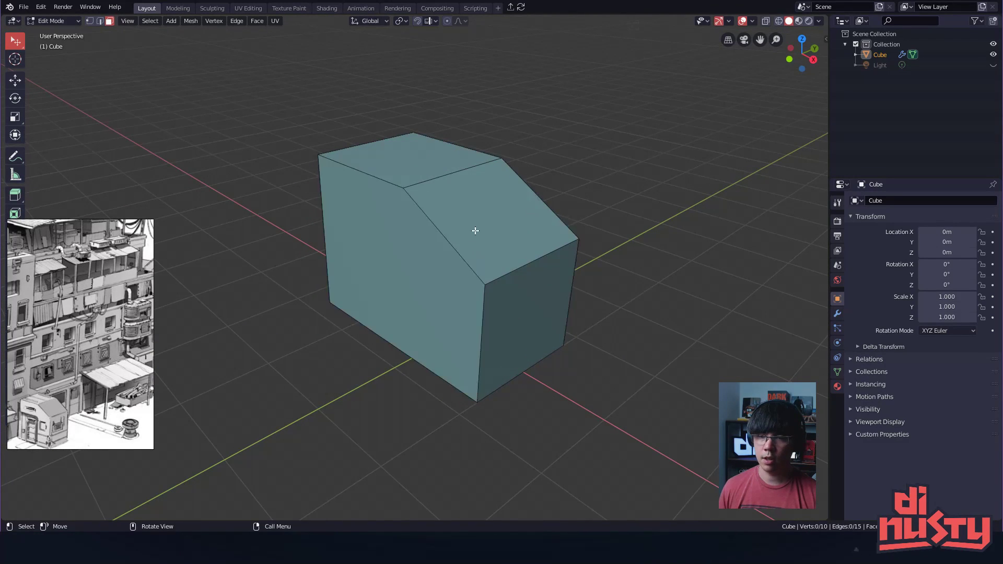
pyautogui.press('Tab')
# - Try moving the whole block directly with the active selection tool and undo the move
pyautogui.click(487, 177)
pyautogui.moveTo(458, 208); pyautogui.dragTo(453, 211)
pyautogui.hotkey('ctrl', 'z')
pyautogui.keyDown('shift'); pyautogui.moveTo(549, 189); pyautogui.dragTo(575, 182, button='middle'); pyautogui.keyUp('shift')
# - Cycle repeatedly through the selection tools, including lasso and circle select
pyautogui.press('w')
pyautogui.press('w')
pyautogui.press('w')
pyautogui.press('w')
pyautogui.press('w')
pyautogui.press('w')
pyautogui.press('w')
pyautogui.press('w')
pyautogui.press('w')
pyautogui.press('w')
pyautogui.press('w')
pyautogui.press('w')
pyautogui.press('w')
pyautogui.press('w')
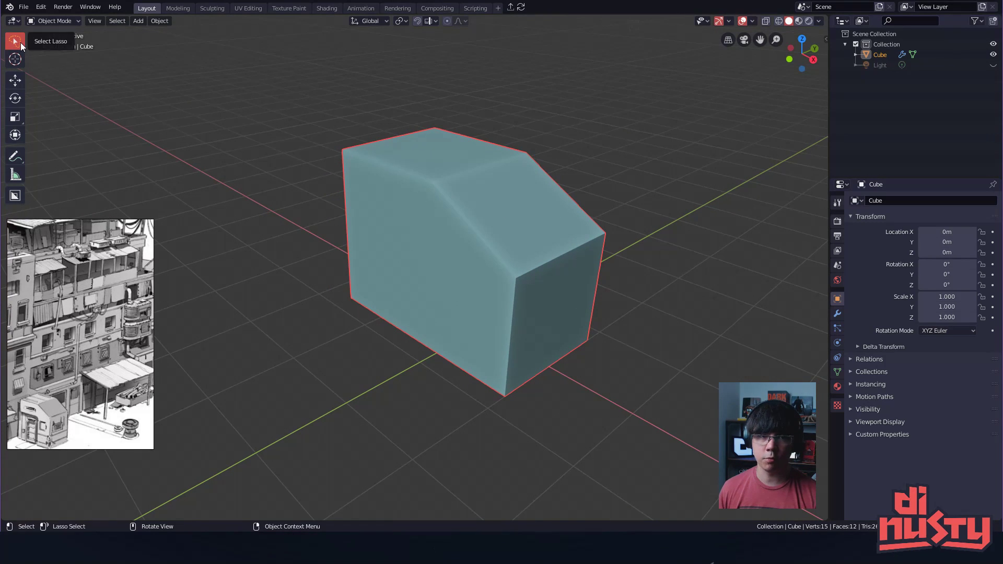
pyautogui.press('w')
pyautogui.press('w')
pyautogui.press('w')
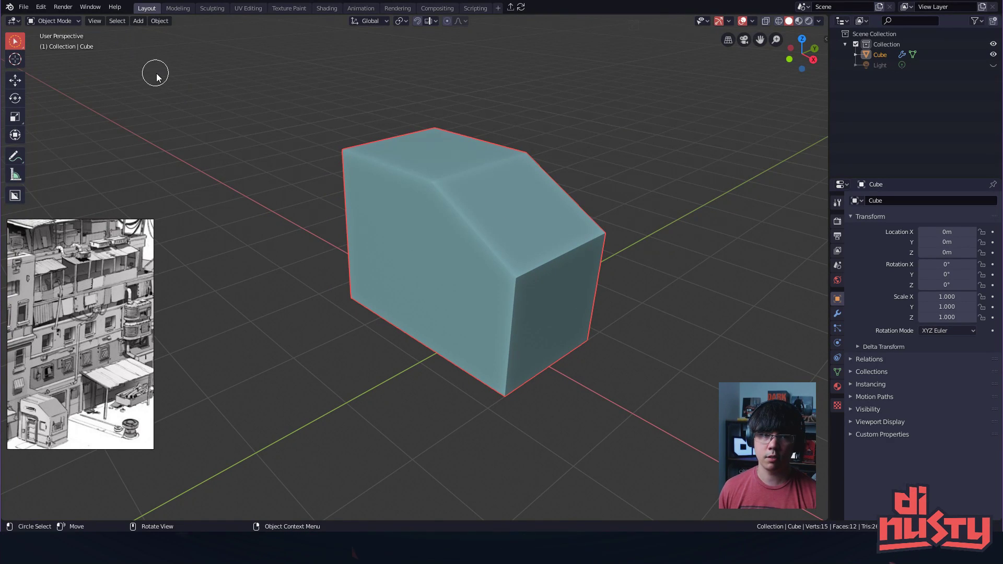
# - Activate the BoxCutter tool for the selected block
pyautogui.keyDown('alt'); pyautogui.keyDown('shift'); pyautogui.moveTo(257, 112); pyautogui.dragTo(234, 107); pyautogui.keyUp('shift'); pyautogui.keyUp('alt')
pyautogui.hotkey('alt', 'w')
pyautogui.keyDown('alt'); pyautogui.keyDown('shift'); pyautogui.moveTo(268, 173); pyautogui.dragTo(359, 168); pyautogui.keyUp('shift'); pyautogui.keyUp('alt')
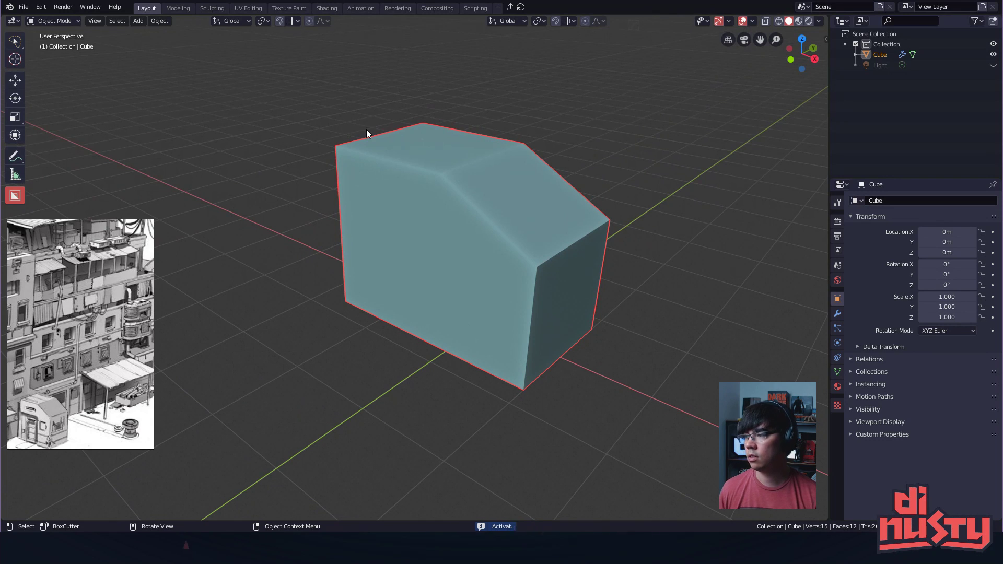
# - Save the Blender file as backatit.blend in the Blender Tests folder
pyautogui.hotkey('ctrl', 's')
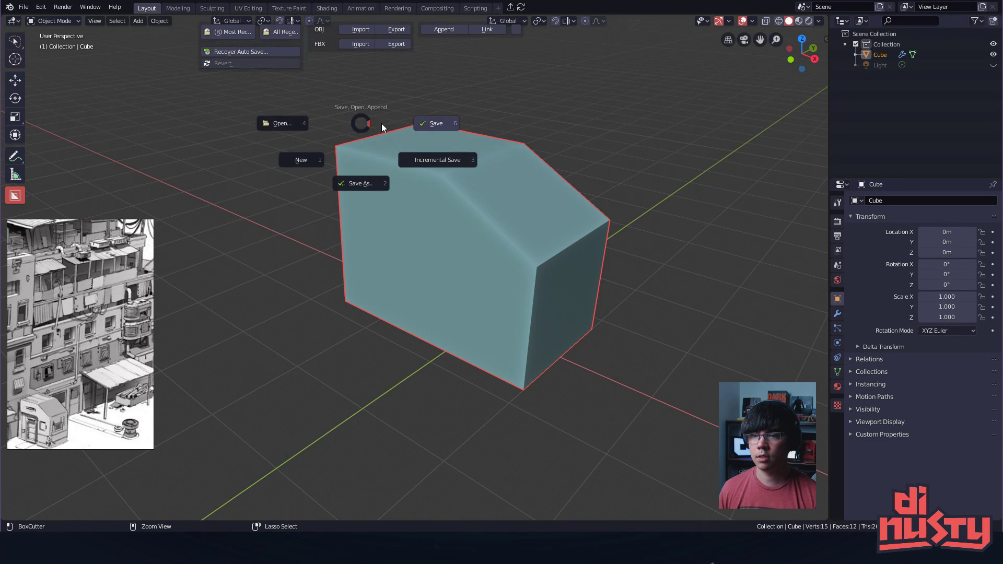
pyautogui.click(435, 124)
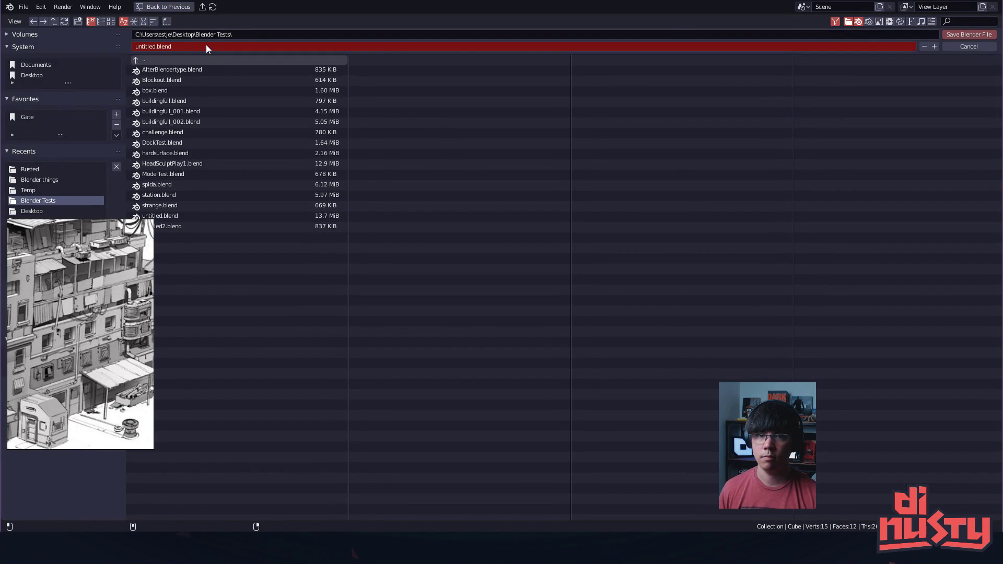
pyautogui.click(252, 47)
pyautogui.write('backat')
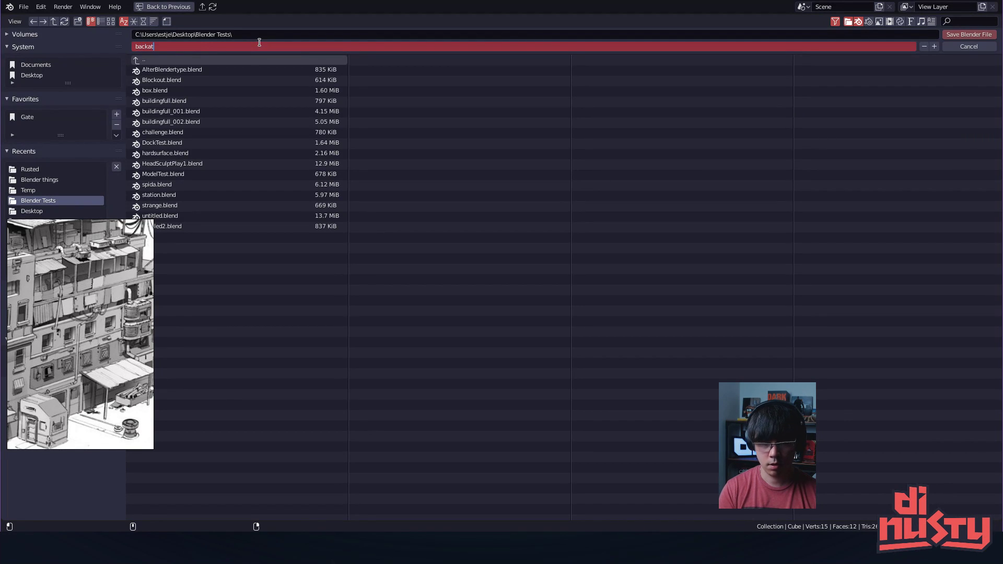
pyautogui.write('it')
pyautogui.press('Return')
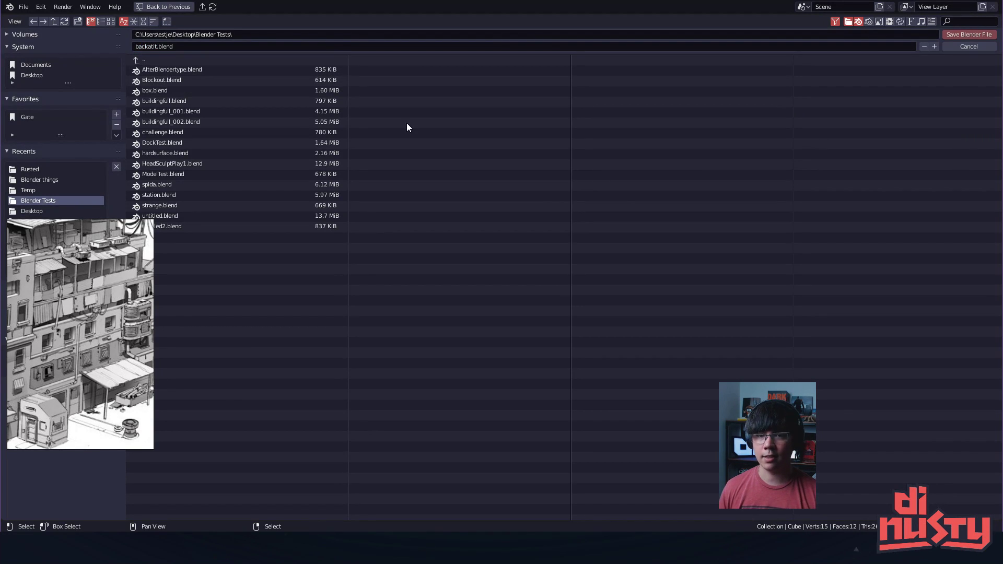
pyautogui.click(968, 33)
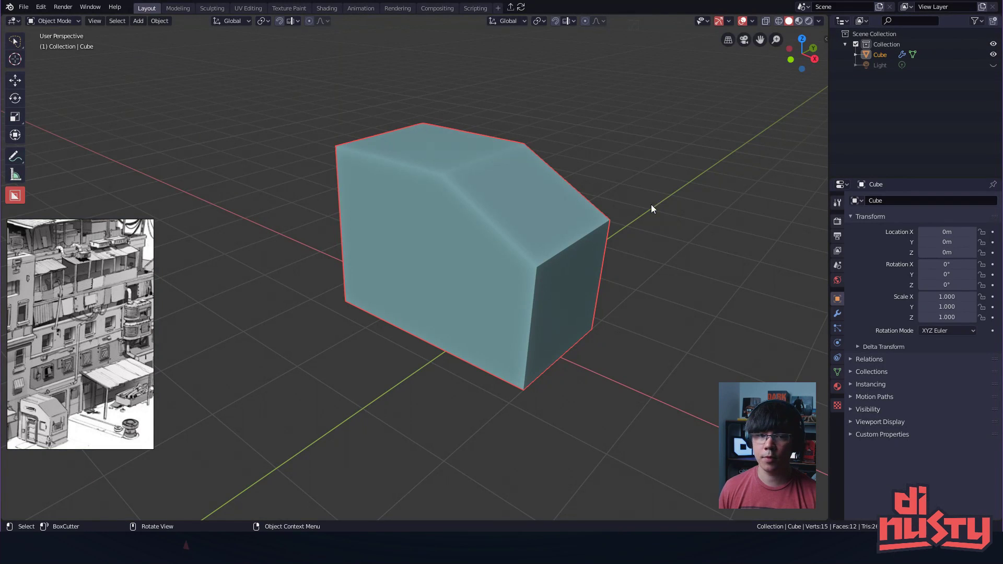
# - Cut a rectangular recess into the block's lower side wall with BoxCutter and undo the cut
pyautogui.keyDown('shift'); pyautogui.moveTo(581, 146); pyautogui.dragTo(538, 170, button='middle'); pyautogui.keyUp('shift')
pyautogui.moveTo(538, 171); pyautogui.dragTo(334, 297)
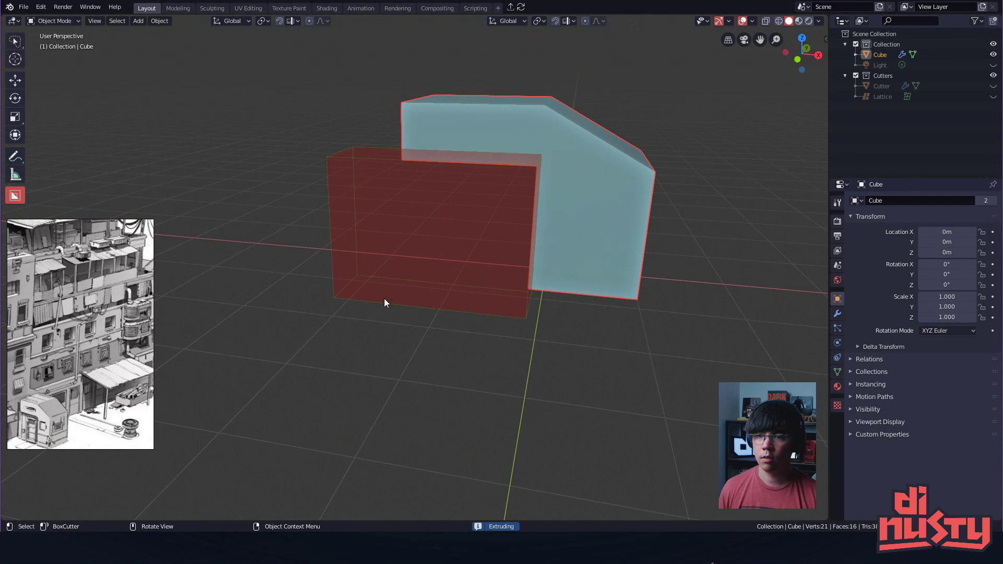
pyautogui.click(365, 312)
pyautogui.moveTo(433, 318); pyautogui.dragTo(465, 335, button='middle')
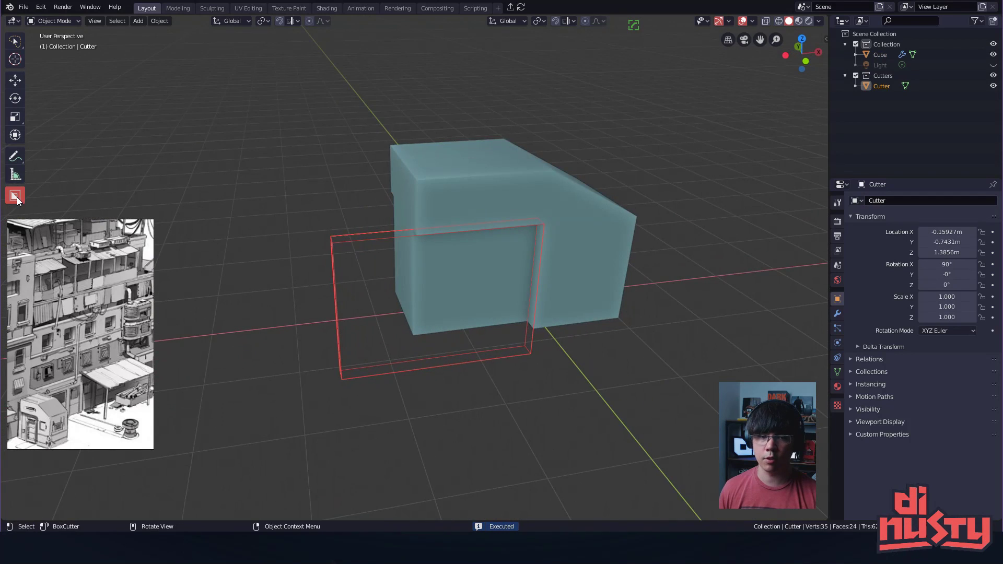
pyautogui.moveTo(546, 224); pyautogui.dragTo(355, 228, button='middle')
pyautogui.hotkey('ctrl', 'z')
# - Try drawing BoxCutter rectangles over the block from different angles, cancelling each one
pyautogui.moveTo(449, 266); pyautogui.dragTo(542, 300)
pyautogui.press('Escape')
pyautogui.moveTo(589, 313); pyautogui.dragTo(425, 145, button='middle')
pyautogui.moveTo(436, 137); pyautogui.dragTo(579, 138)
pyautogui.press('Escape')
pyautogui.hotkey('alt', 'a')
pyautogui.click(458, 146)
pyautogui.moveTo(457, 125); pyautogui.dragTo(609, 162)
pyautogui.press('Escape')
pyautogui.moveTo(590, 176); pyautogui.dragTo(534, 171, button='middle')
pyautogui.press('Tab')
pyautogui.hotkey('alt', 'a')
pyautogui.click(466, 144)
pyautogui.rightClick(465, 144)
pyautogui.moveTo(465, 145)
pyautogui.press('Escape')
pyautogui.press('q')
pyautogui.press('Escape')
# - Try several more BoxCutter rectangles across the block's surfaces, cancelling each shape before extruding it
pyautogui.moveTo(473, 149)
pyautogui.keyDown('alt'); pyautogui.mouseDown()
pyautogui.moveTo(455, 202)
pyautogui.moveTo(383, 189)
pyautogui.mouseUp(); pyautogui.keyUp('alt')
pyautogui.moveTo(380, 173); pyautogui.dragTo(605, 230)
pyautogui.rightClick(630, 237)
pyautogui.moveTo(631, 237); pyautogui.dragTo(512, 199, button='middle')
pyautogui.moveTo(413, 129); pyautogui.dragTo(544, 154)
pyautogui.rightClick(591, 168)
pyautogui.moveTo(591, 168); pyautogui.dragTo(434, 180, button='middle')
pyautogui.moveTo(415, 169); pyautogui.dragTo(518, 231)
pyautogui.rightClick(544, 249)
pyautogui.rightClick(543, 250)
pyautogui.moveTo(347, 155)
pyautogui.mouseDown(button='middle')
pyautogui.moveTo(411, 212)
pyautogui.moveTo(400, 216)
pyautogui.mouseUp(button='middle')
pyautogui.moveTo(338, 151)
pyautogui.mouseDown()
pyautogui.moveTo(418, 180)
pyautogui.moveTo(421, 208)
pyautogui.mouseUp()
pyautogui.rightClick(422, 207)
pyautogui.moveTo(434, 188); pyautogui.dragTo(303, 126)
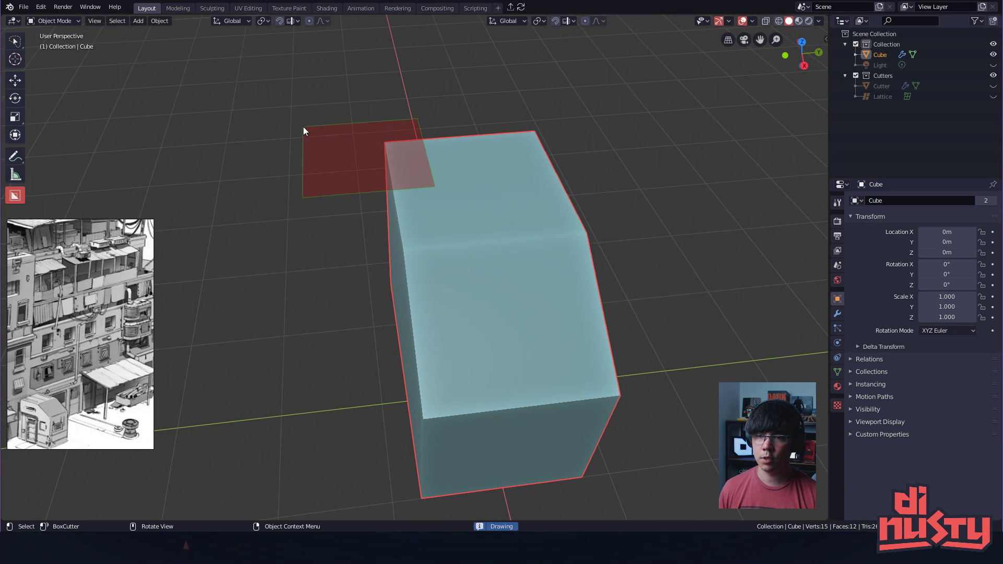
pyautogui.rightClick(311, 136)
pyautogui.moveTo(311, 137); pyautogui.dragTo(361, 135, button='middle')
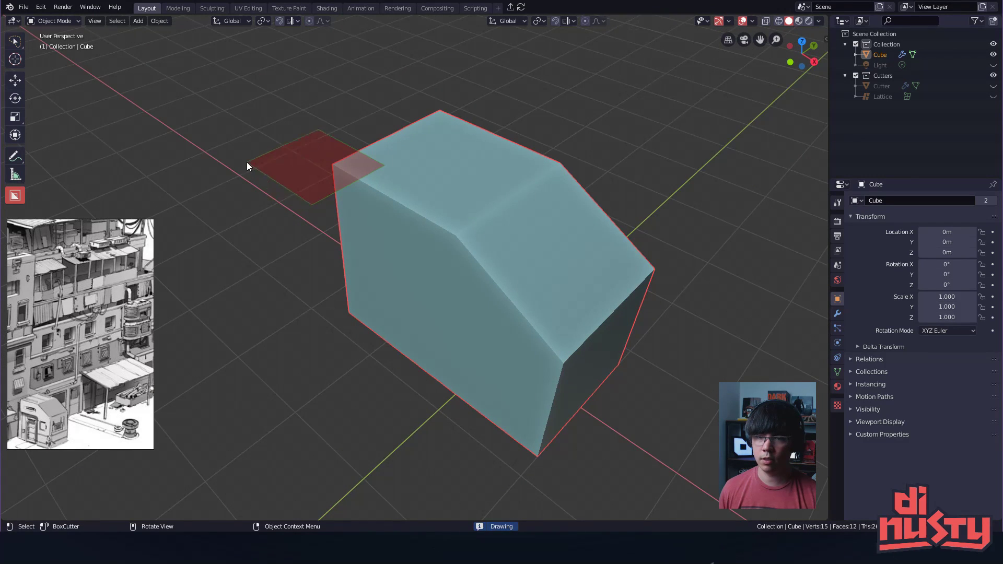
# - Try BoxCutter boxes over the roof's rear corner, switching between Cut, Join and Knife modes
pyautogui.moveTo(240, 147); pyautogui.dragTo(236, 150)
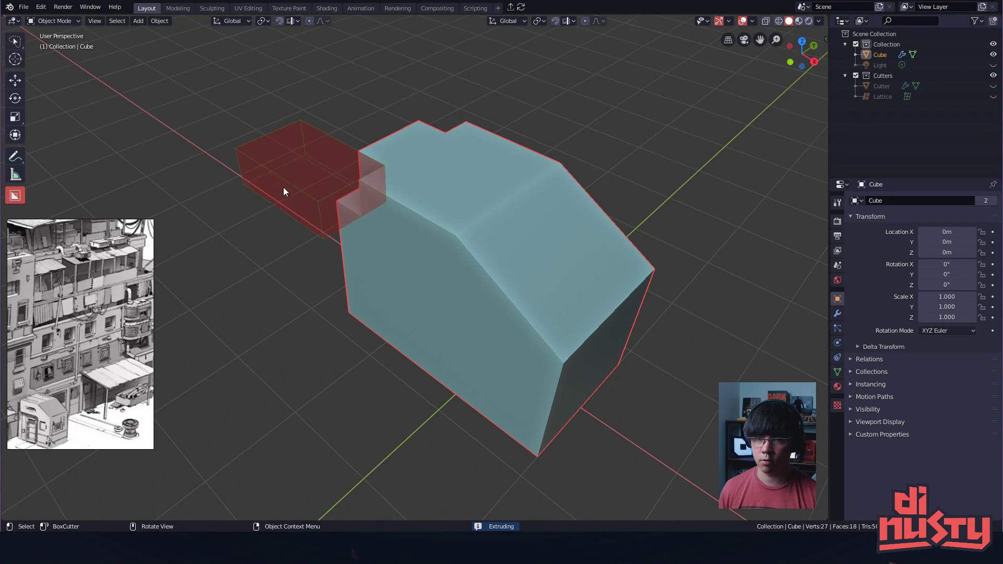
pyautogui.press('j')
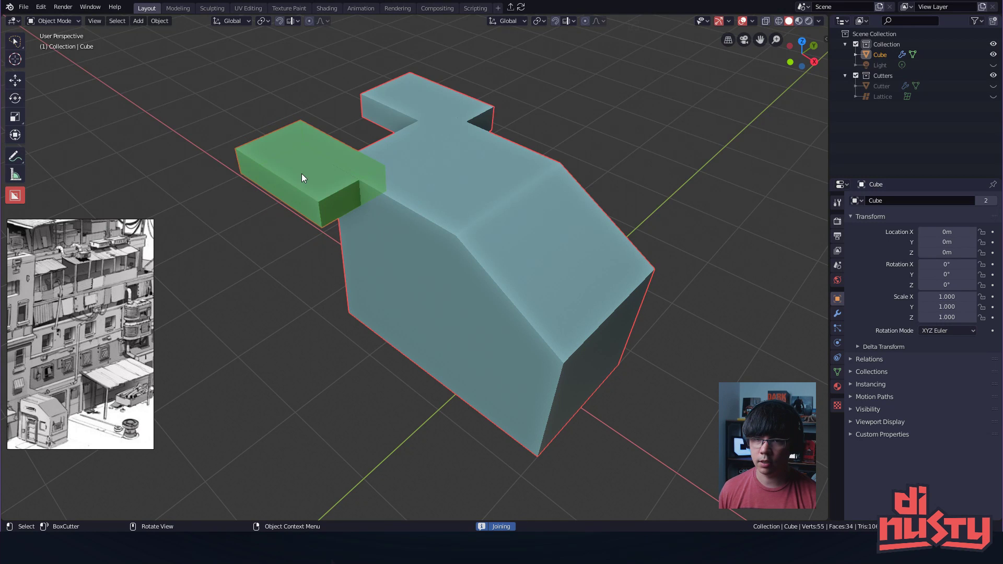
pyautogui.press('j')
pyautogui.press('k')
pyautogui.press('k')
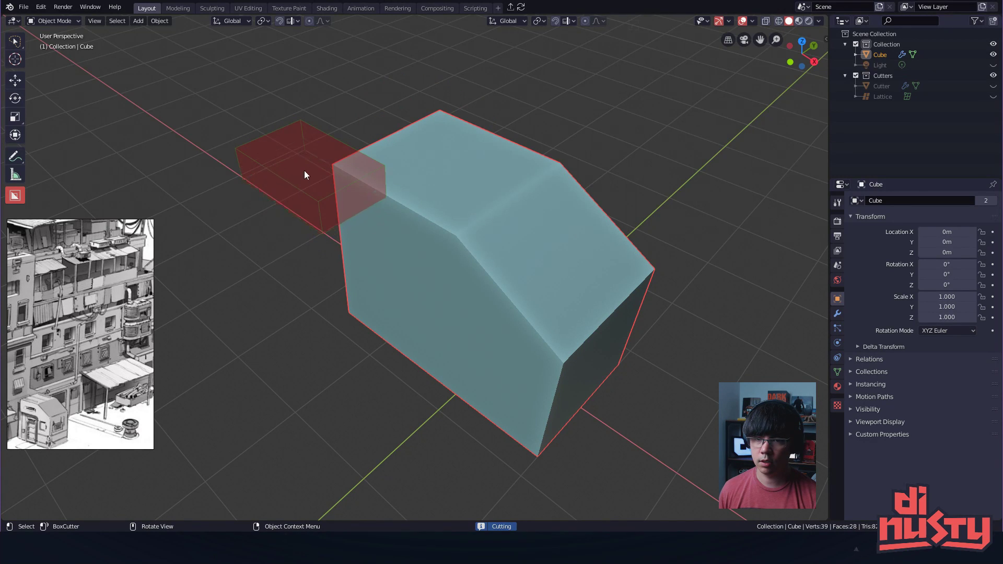
pyautogui.press('Escape')
pyautogui.moveTo(248, 189); pyautogui.dragTo(255, 194)
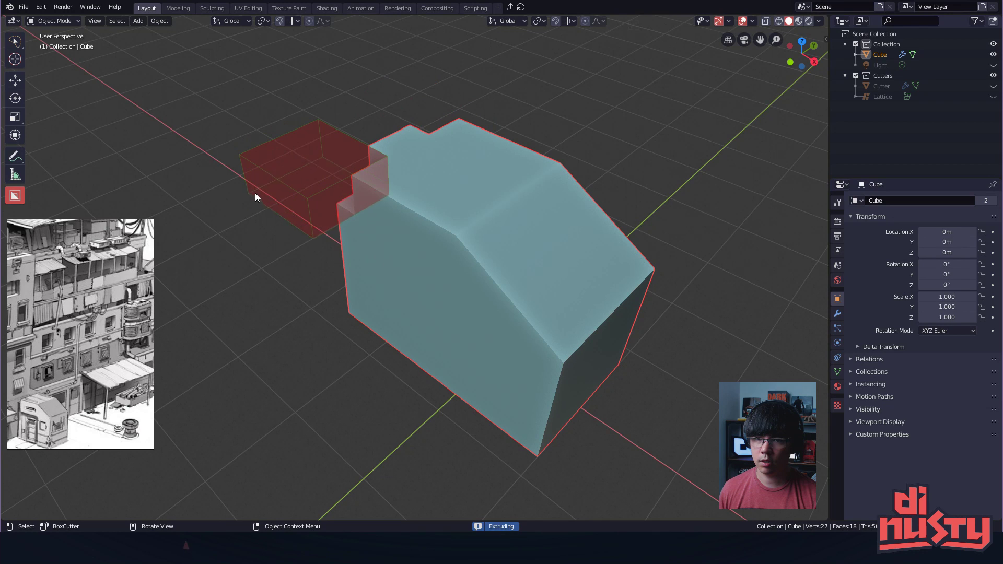
pyautogui.press('k')
pyautogui.press('k')
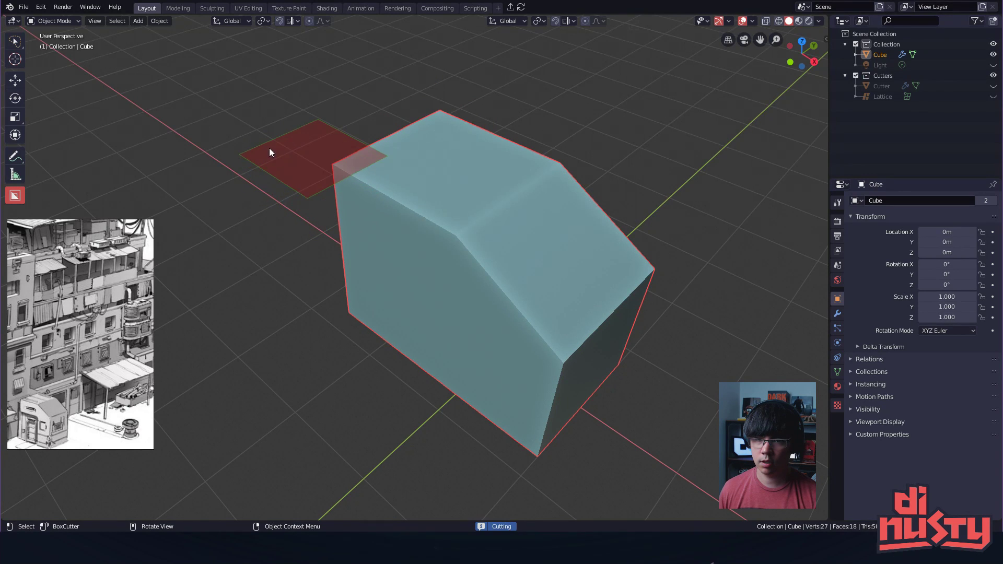
pyautogui.press('Escape')
# - Cut a narrow mirrored slot into the flat roof's rear edge with BoxCutter
pyautogui.moveTo(381, 168); pyautogui.dragTo(259, 111)
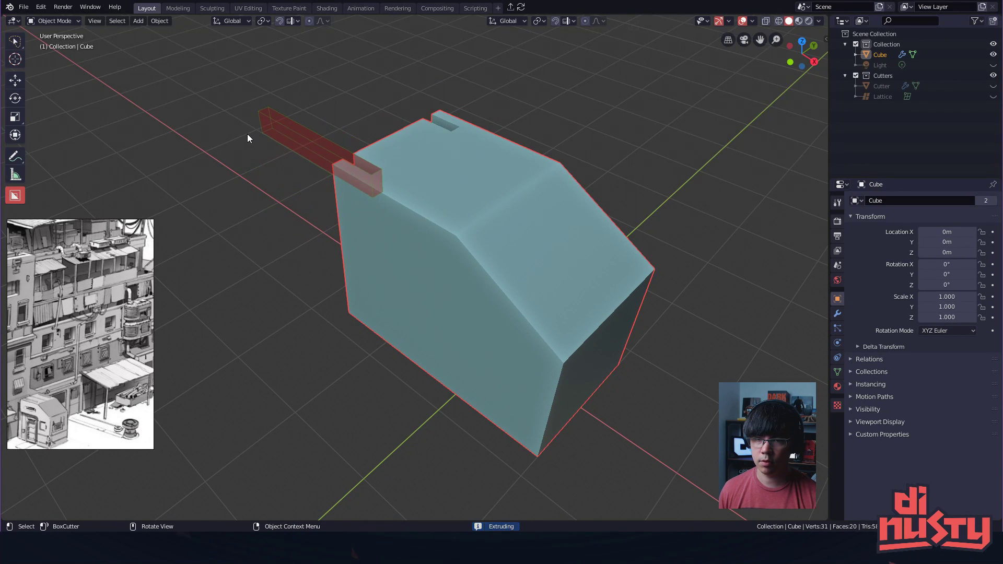
pyautogui.press('j')
pyautogui.press('j')
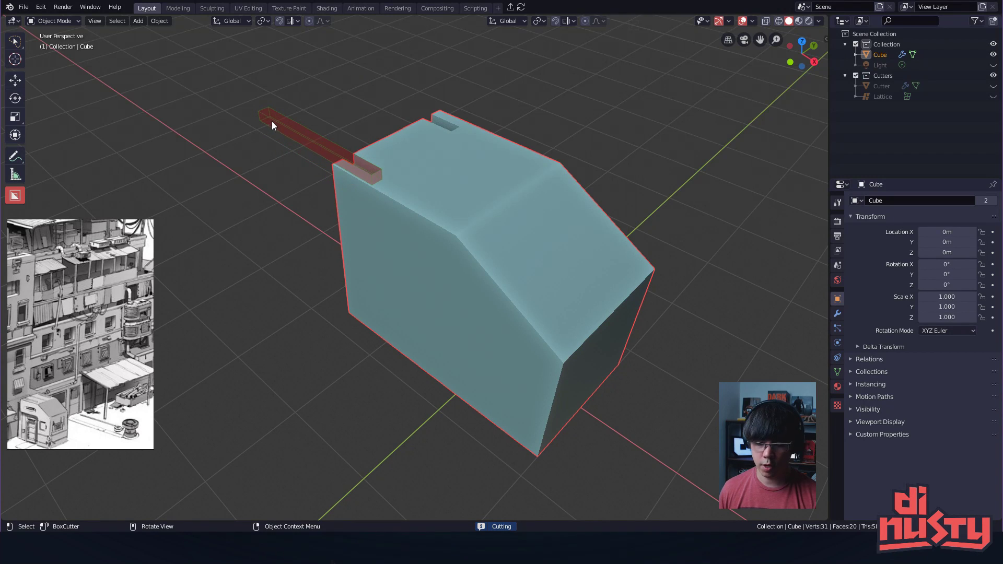
pyautogui.press('Escape')
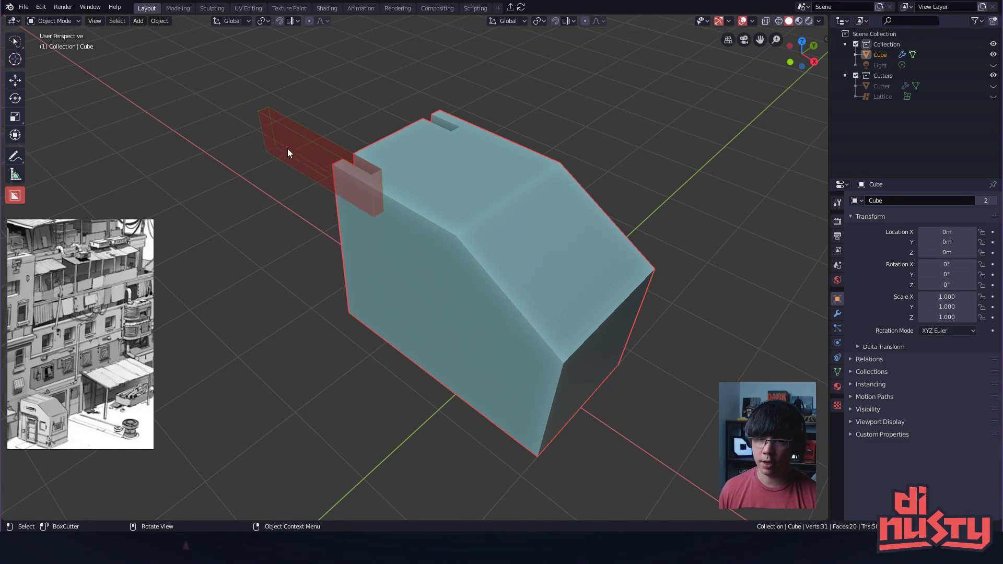
pyautogui.click(293, 138)
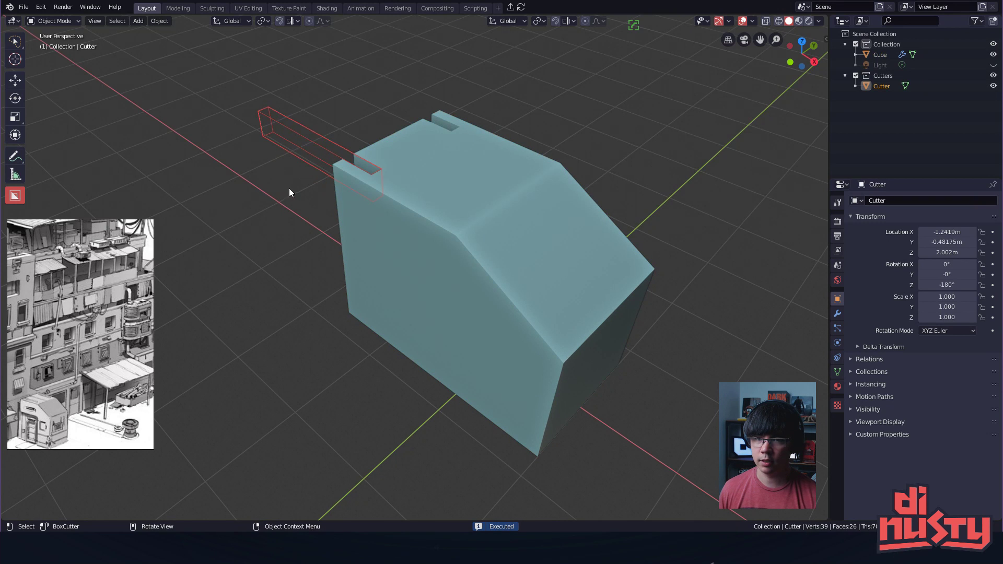
pyautogui.moveTo(271, 215); pyautogui.dragTo(472, 197, button='middle')
pyautogui.moveTo(469, 126); pyautogui.dragTo(438, 155)
pyautogui.moveTo(439, 156); pyautogui.dragTo(546, 215, button='middle')
pyautogui.rightClick(462, 189)
pyautogui.moveTo(463, 192); pyautogui.dragTo(364, 206, button='middle')
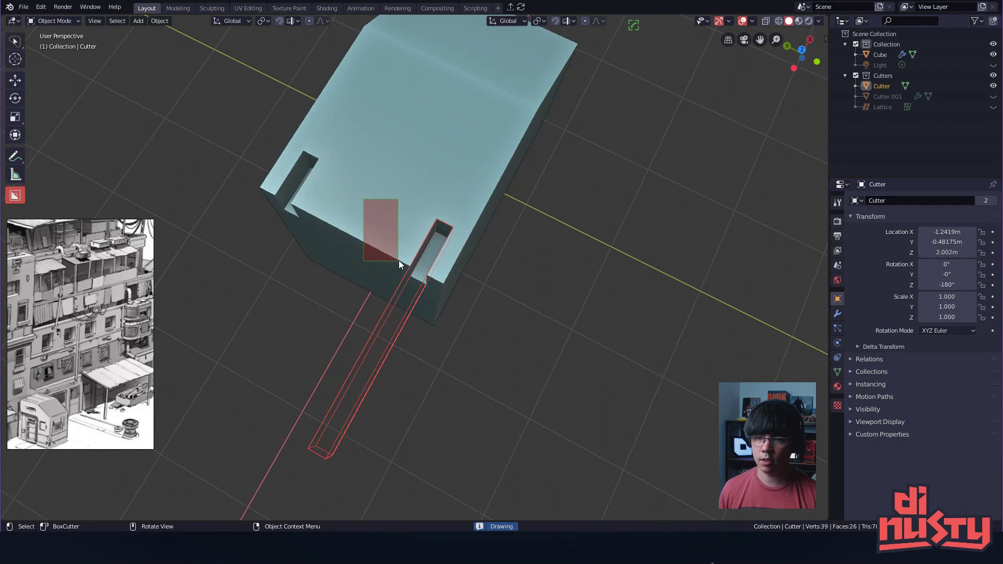
pyautogui.rightClick(443, 172)
# - Cut a wider rectangular notch between the two slots in the roof's rear edge with BoxCutter
pyautogui.moveTo(418, 193)
pyautogui.keyDown('alt'); pyautogui.mouseDown()
pyautogui.moveTo(446, 156)
pyautogui.moveTo(435, 200)
pyautogui.mouseUp(); pyautogui.keyUp('alt')
pyautogui.click(445, 160)
pyautogui.moveTo(348, 192)
pyautogui.mouseDown()
pyautogui.moveTo(412, 293)
pyautogui.moveTo(440, 284)
pyautogui.moveTo(437, 248)
pyautogui.moveTo(415, 277)
pyautogui.moveTo(400, 239)
pyautogui.moveTo(340, 216)
pyautogui.mouseUp()
pyautogui.keyDown('alt'); pyautogui.moveTo(465, 235); pyautogui.dragTo(539, 241); pyautogui.keyUp('alt')
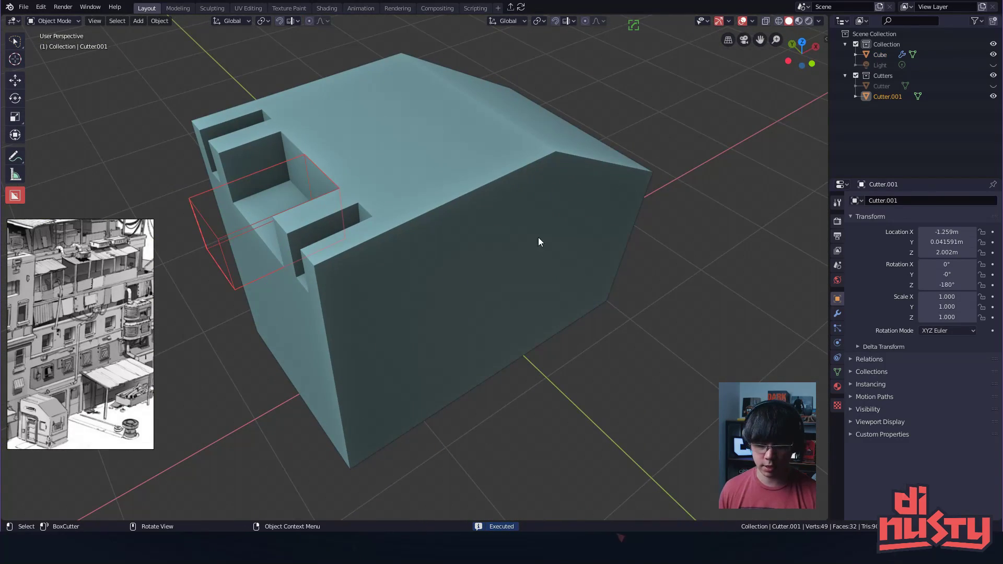
# - Cut a mirrored rectangular notch into the flat roof's side edge with BoxCutter
pyautogui.click(434, 164)
pyautogui.moveTo(459, 175)
pyautogui.mouseDown()
pyautogui.moveTo(568, 203)
pyautogui.moveTo(571, 225)
pyautogui.moveTo(565, 218)
pyautogui.mouseUp()
pyautogui.keyDown('alt'); pyautogui.moveTo(716, 173); pyautogui.dragTo(503, 243); pyautogui.keyUp('alt')
pyautogui.click(504, 231)
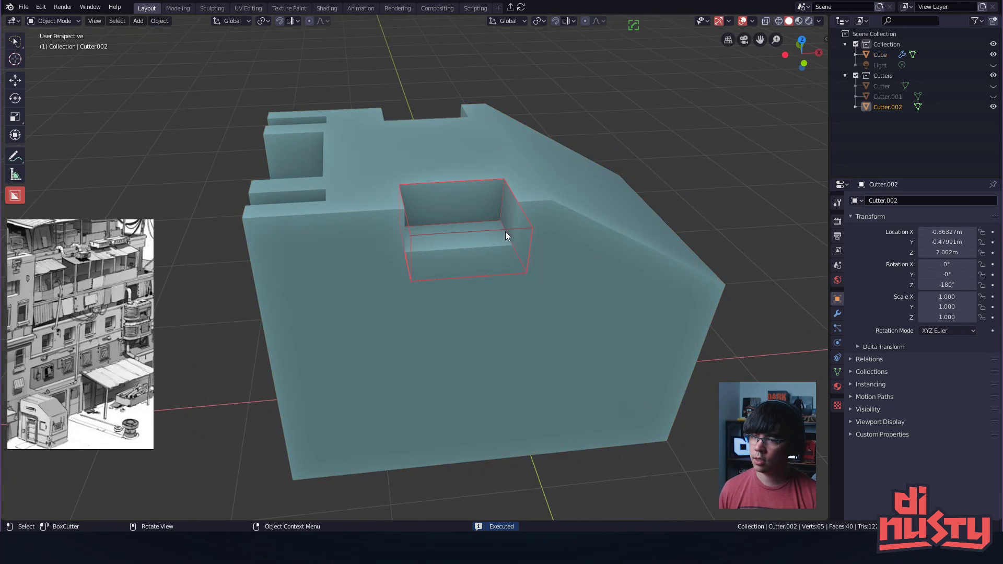
pyautogui.moveTo(504, 231); pyautogui.dragTo(612, 238, button='middle')
pyautogui.keyDown('shift'); pyautogui.moveTo(421, 194); pyautogui.dragTo(445, 205, button='middle'); pyautogui.keyUp('shift')
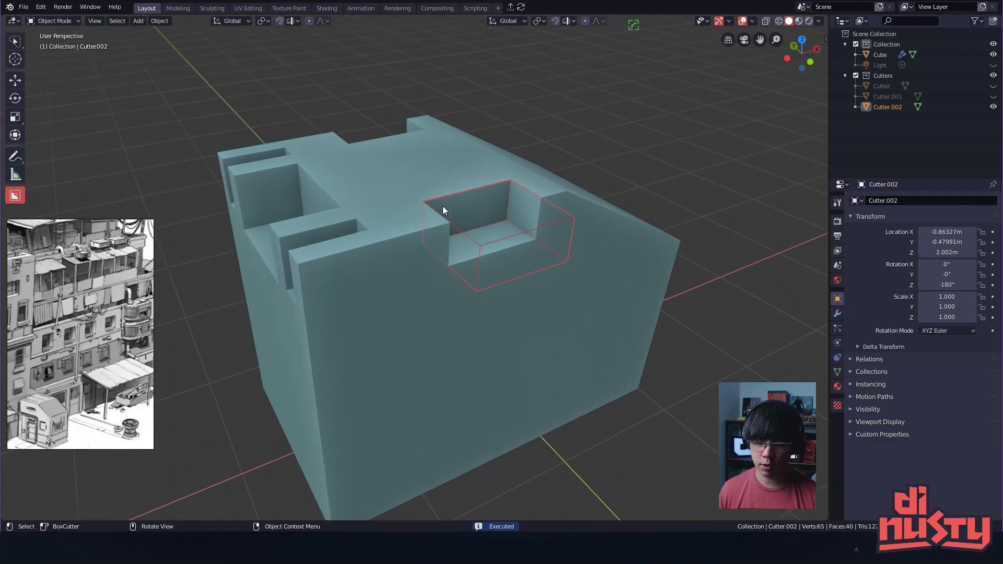
# - Try a small BoxCutter box beside the side notch, toggling Knife mode during the extrusion
pyautogui.click(409, 228)
pyautogui.hotkey('ctrl', 'z')
pyautogui.moveTo(455, 176)
pyautogui.keyDown('alt'); pyautogui.mouseDown()
pyautogui.moveTo(394, 193)
pyautogui.moveTo(390, 303)
pyautogui.mouseUp(); pyautogui.keyUp('alt')
pyautogui.click(399, 219)
pyautogui.moveTo(334, 262)
pyautogui.mouseDown()
pyautogui.moveTo(375, 287)
pyautogui.moveTo(345, 220)
pyautogui.mouseUp()
pyautogui.press('Escape')
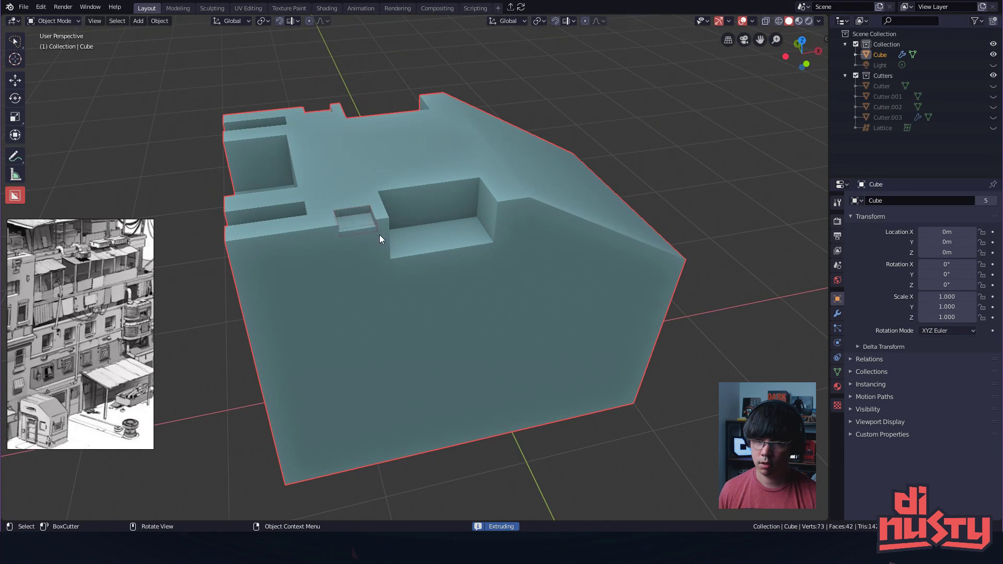
pyautogui.press('h')
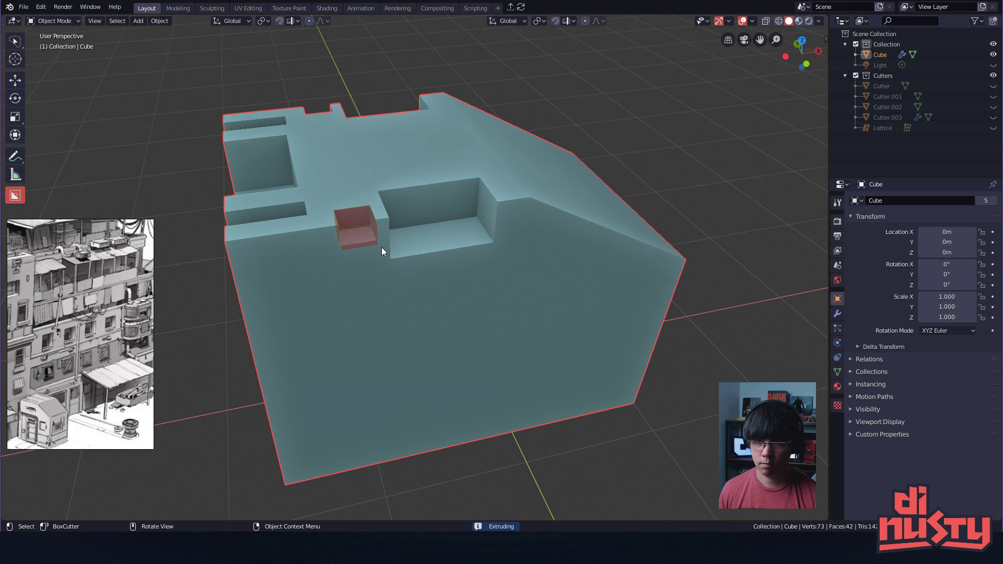
pyautogui.press('k')
pyautogui.press('k')
pyautogui.press('k')
pyautogui.press('k')
pyautogui.press('Escape')
# - Cut a small rectangular notch into the roof's side edge next to the larger notch with BoxCutter
pyautogui.moveTo(327, 209); pyautogui.dragTo(367, 235)
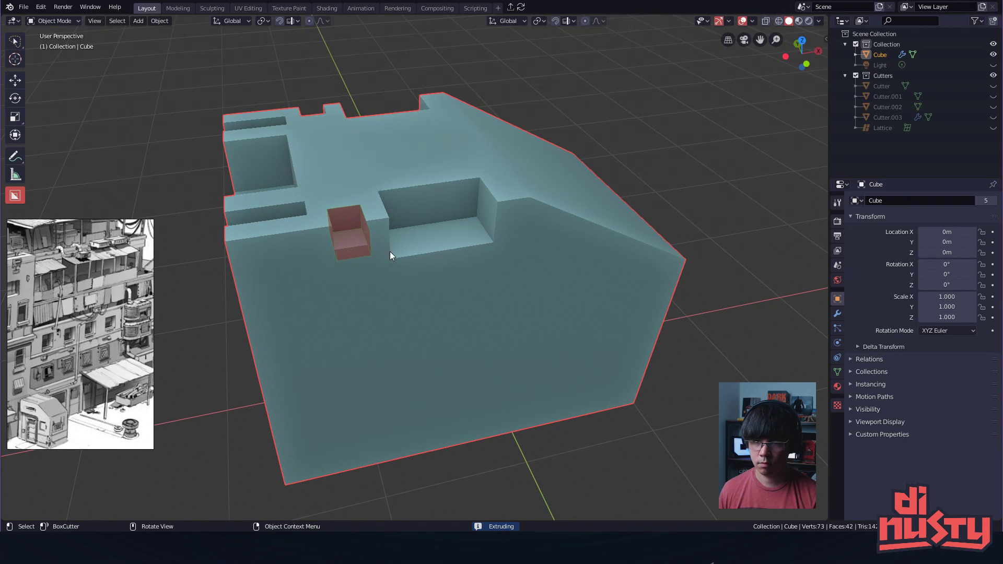
pyautogui.press('l')
pyautogui.click(389, 256)
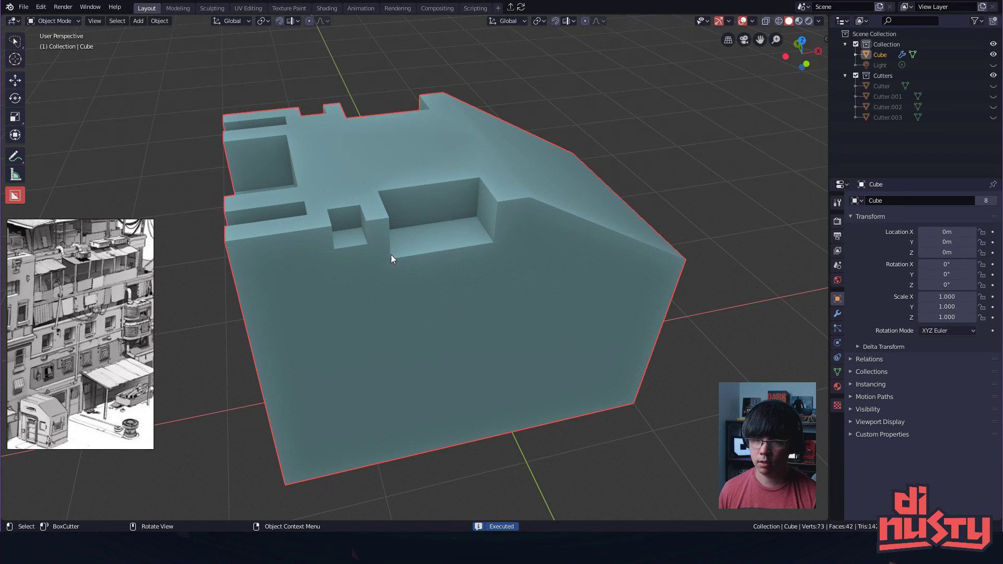
pyautogui.keyDown('shift'); pyautogui.moveTo(560, 218); pyautogui.dragTo(505, 247, button='middle'); pyautogui.keyUp('shift')
# - Undo all the BoxCutter cuts to restore the plain sloped block
pyautogui.hotkey('ctrl', 'z')
pyautogui.hotkey('ctrl', 'z')
pyautogui.hotkey('ctrl', 'z')
pyautogui.hotkey('ctrl', 'z')
pyautogui.hotkey('ctrl', 'z')
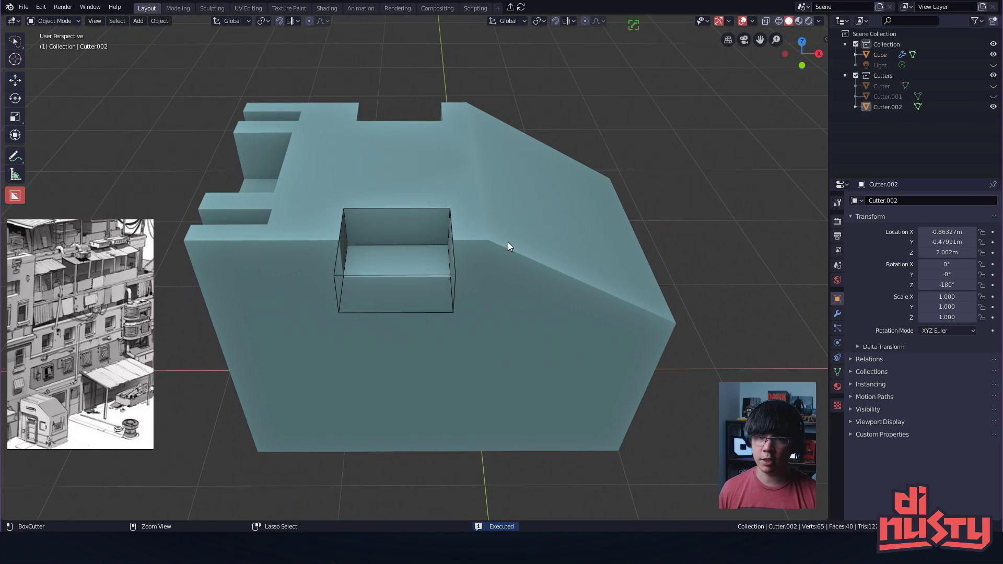
pyautogui.hotkey('ctrl', 'z')
pyautogui.hotkey('ctrl', 'z')
pyautogui.hotkey('ctrl', 'z')
pyautogui.keyDown('shift'); pyautogui.moveTo(423, 173); pyautogui.dragTo(424, 148, button='middle'); pyautogui.keyUp('shift')
pyautogui.press('Tab')
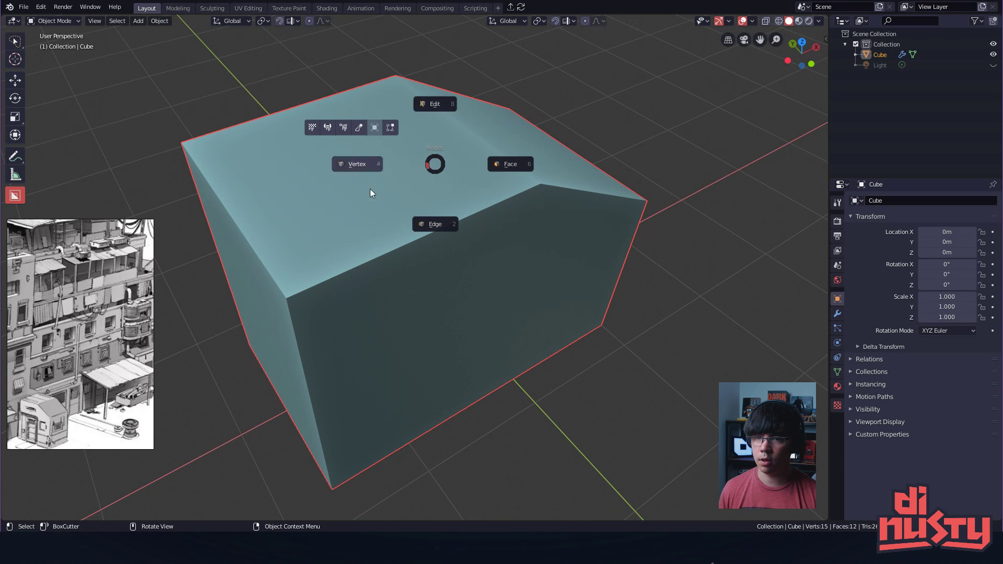
pyautogui.press('Escape')
# - Cut a large, deep rectangular recess into the roof's side edge with BoxCutter
pyautogui.moveTo(435, 162)
pyautogui.mouseDown(button='middle')
pyautogui.moveTo(436, 214)
pyautogui.moveTo(410, 252)
pyautogui.moveTo(383, 230)
pyautogui.mouseUp(button='middle')
pyautogui.moveTo(341, 168)
pyautogui.mouseDown()
pyautogui.moveTo(500, 187)
pyautogui.moveTo(509, 267)
pyautogui.mouseUp()
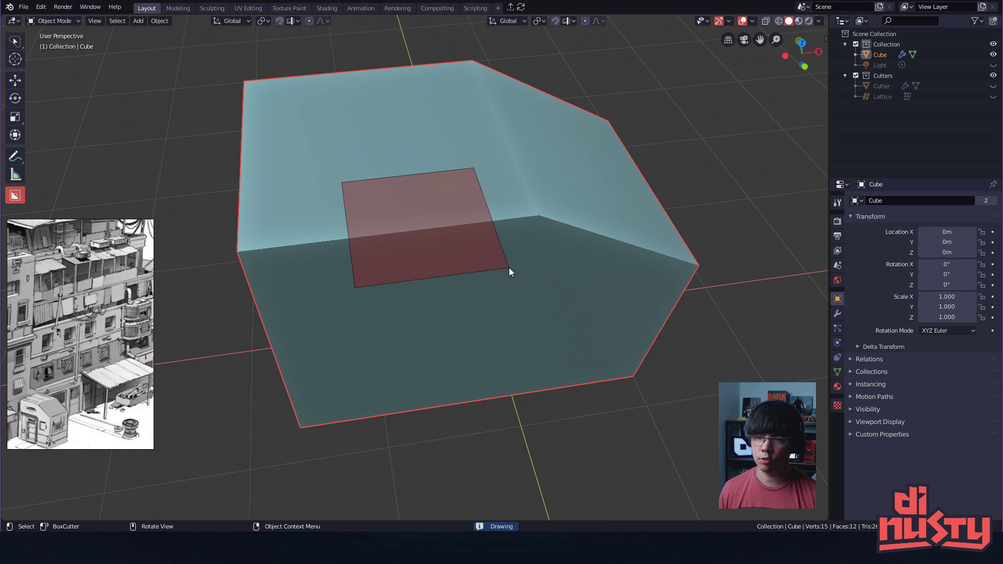
pyautogui.click(509, 342)
# - Cut two small notches into the recess's rear end wall with BoxCutter
pyautogui.moveTo(508, 328); pyautogui.dragTo(385, 176, button='middle')
pyautogui.moveTo(360, 212); pyautogui.dragTo(363, 252)
pyautogui.click(362, 253)
pyautogui.moveTo(403, 166); pyautogui.dragTo(406, 181)
pyautogui.click(405, 181)
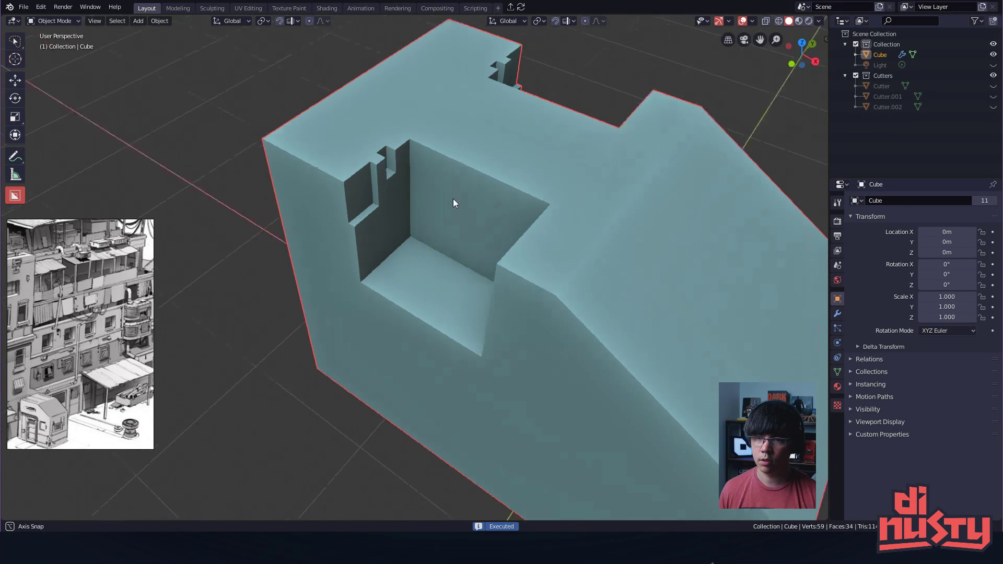
# - Cut a row of four slots along the recess's inner wall using a BoxCutter array on the X axis
pyautogui.moveTo(447, 200); pyautogui.dragTo(379, 139, button='middle')
pyautogui.moveTo(380, 174); pyautogui.dragTo(382, 207)
pyautogui.press('v')
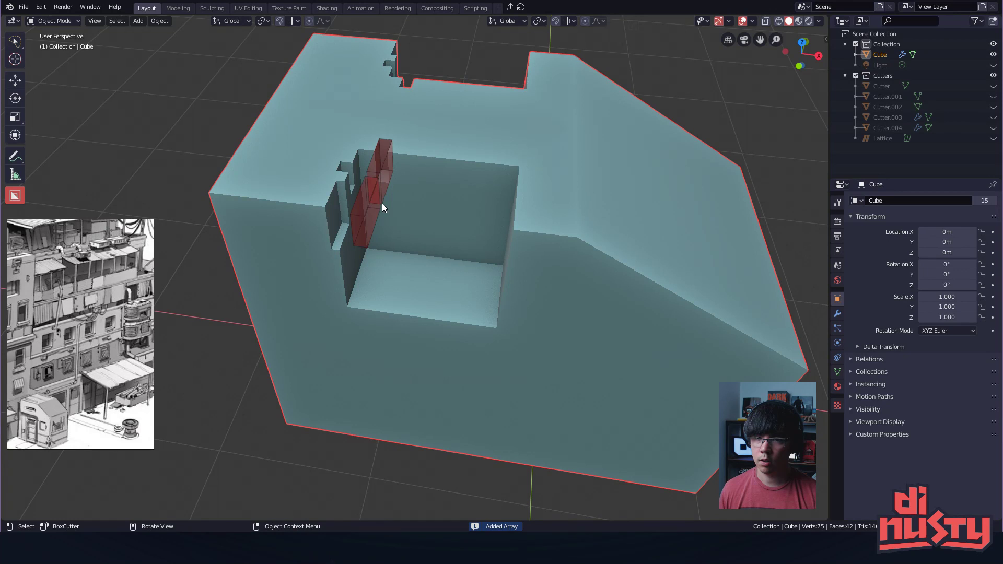
pyautogui.press('x')
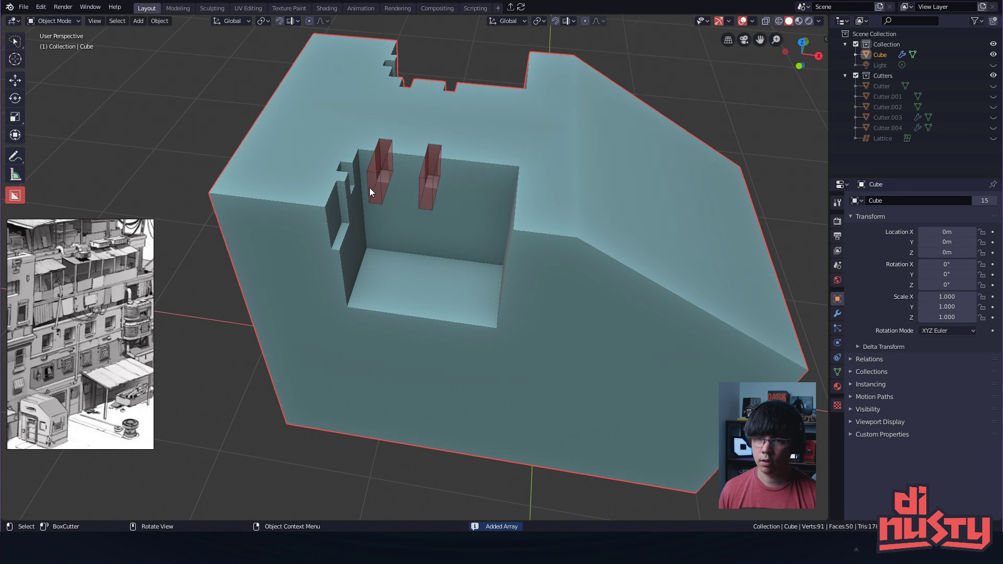
pyautogui.scroll(2, 370, 182)
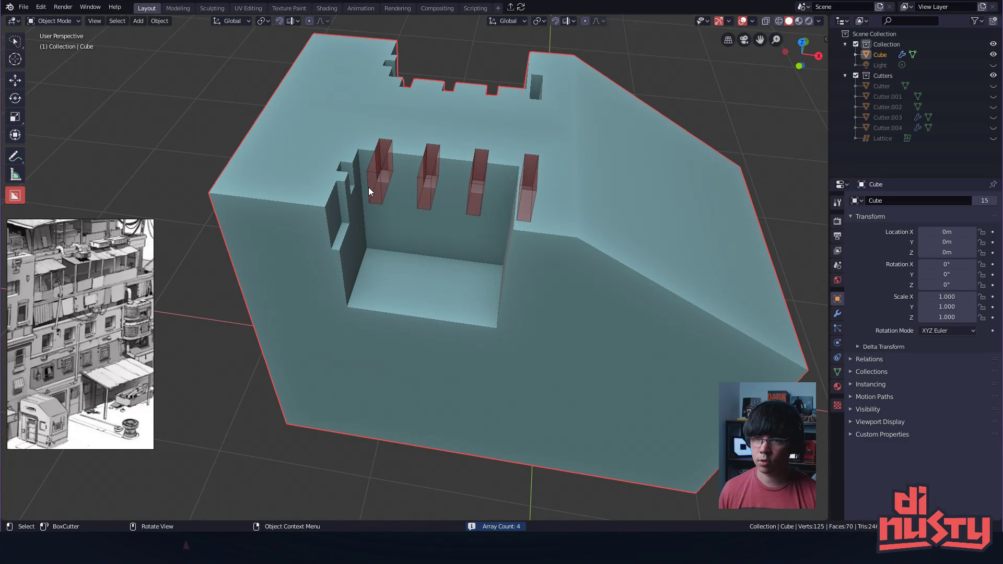
pyautogui.click(372, 190)
pyautogui.moveTo(384, 110); pyautogui.dragTo(455, 74, button='middle')
pyautogui.click(450, 142)
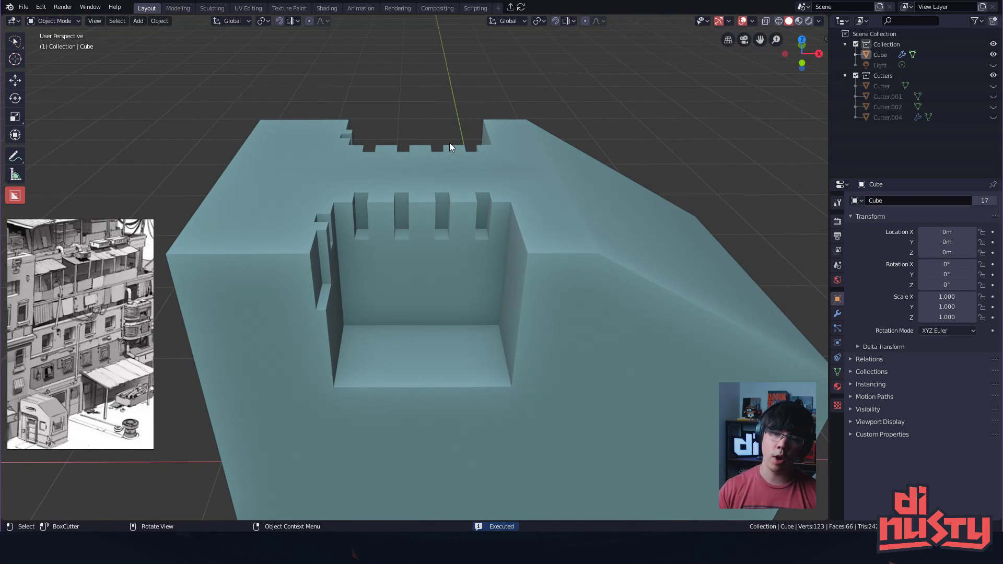
# - Try a BoxCutter rectangle over the roof's rear edge in Knife mode
pyautogui.moveTo(449, 182); pyautogui.dragTo(504, 270, button='middle')
pyautogui.moveTo(387, 274); pyautogui.dragTo(380, 209, button='middle')
pyautogui.click(385, 197)
pyautogui.moveTo(380, 209)
pyautogui.mouseDown()
pyautogui.moveTo(333, 314)
pyautogui.moveTo(293, 324)
pyautogui.mouseUp()
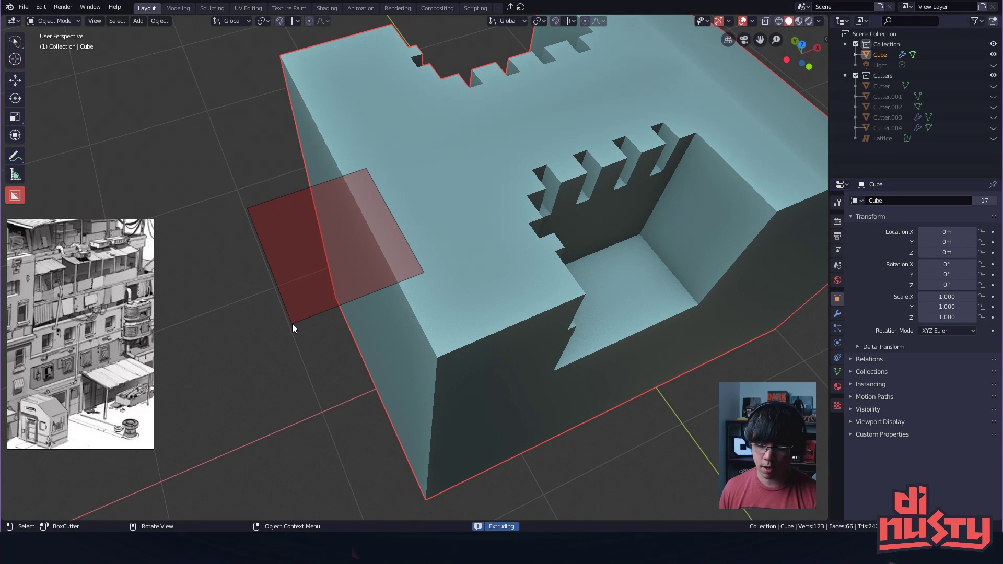
pyautogui.press('k')
pyautogui.rightClick(295, 323)
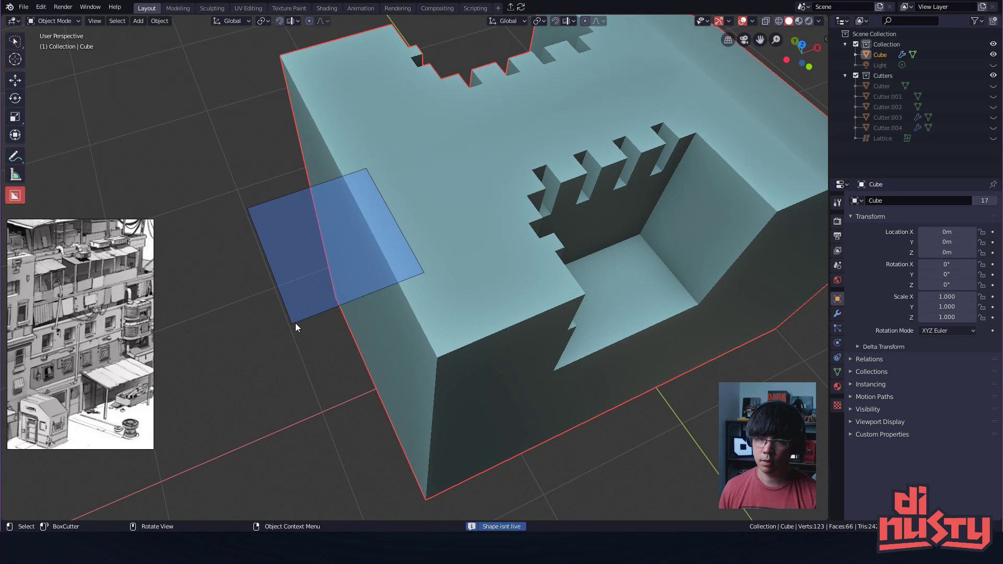
pyautogui.rightClick(295, 324)
# - Cut a long rectangular notch into the roof's rear edge with BoxCutter, using the live shape preview
pyautogui.moveTo(369, 178)
pyautogui.mouseDown()
pyautogui.moveTo(366, 359)
pyautogui.moveTo(272, 375)
pyautogui.mouseUp()
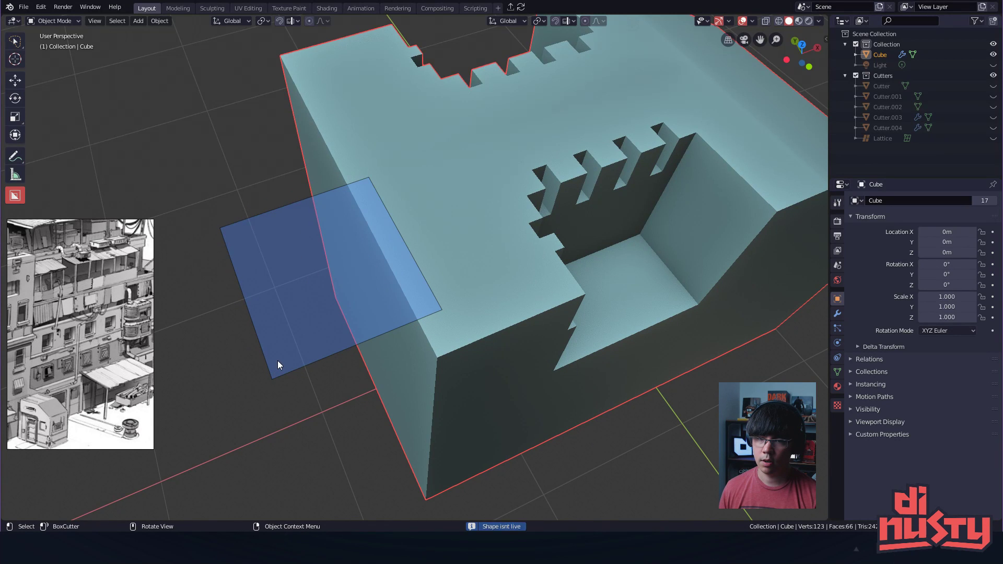
pyautogui.press('x')
pyautogui.press('l')
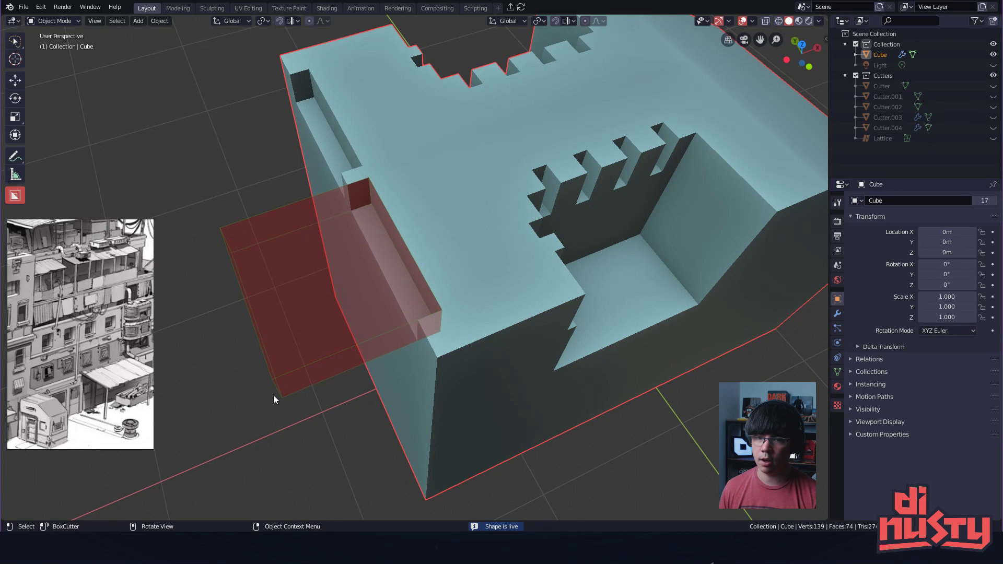
pyautogui.click(280, 400)
pyautogui.moveTo(281, 400)
pyautogui.mouseDown(button='middle')
pyautogui.moveTo(396, 411)
pyautogui.moveTo(544, 343)
pyautogui.moveTo(410, 297)
pyautogui.moveTo(321, 280)
pyautogui.moveTo(425, 303)
pyautogui.moveTo(519, 232)
pyautogui.mouseUp(button='middle')
pyautogui.moveTo(431, 244); pyautogui.dragTo(509, 294)
pyautogui.press('k')
pyautogui.press('k')
pyautogui.rightClick(516, 332)
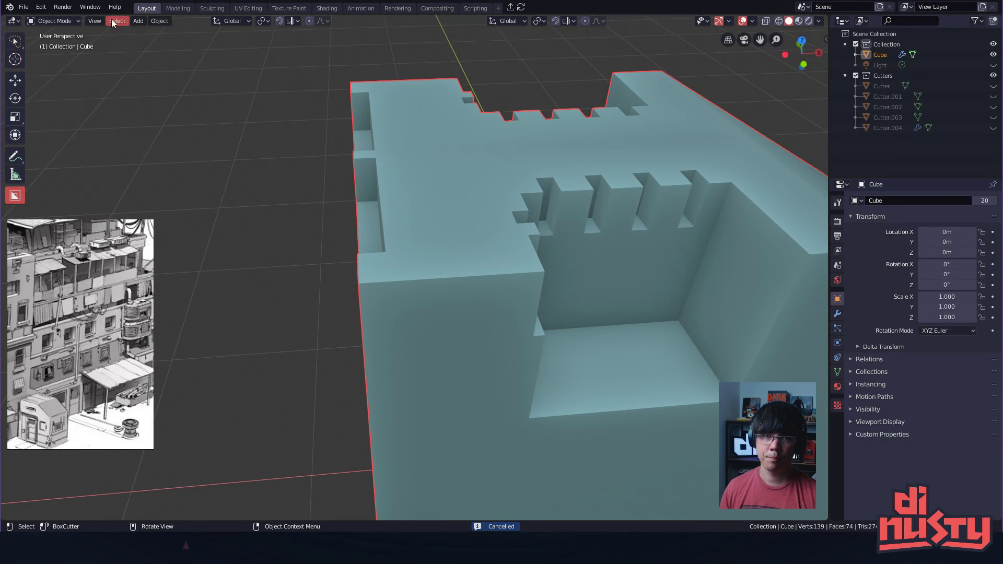
# - Show the tool settings and set BoxCutter's mode to Cut
pyautogui.rightClick(531, 20)
pyautogui.click(524, 40)
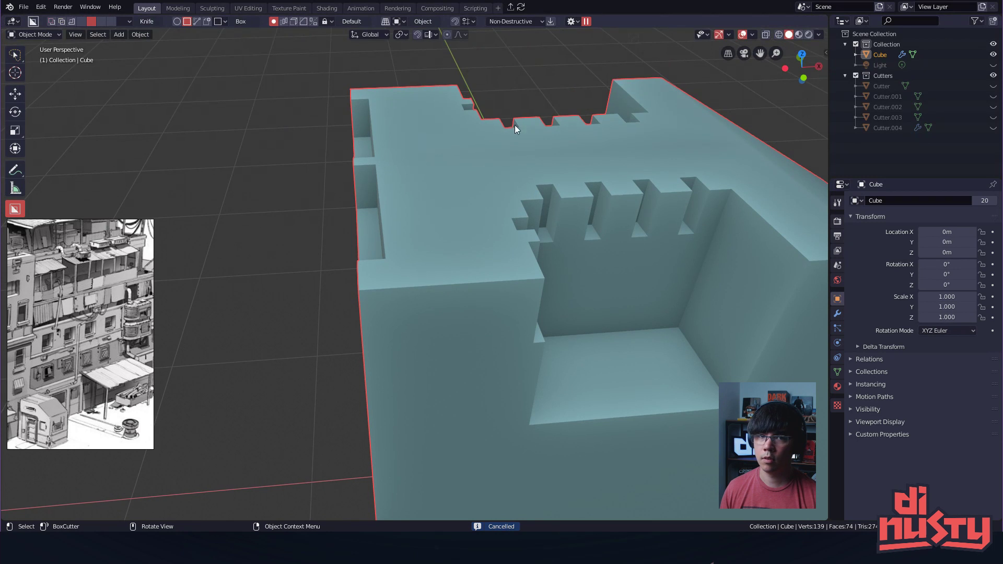
pyautogui.keyDown('alt'); pyautogui.moveTo(387, 126); pyautogui.dragTo(373, 124); pyautogui.keyUp('alt')
pyautogui.click(52, 25)
# - Cut a rectangular notch into the roof's side edge between the rear corner and the large recess
pyautogui.keyDown('alt'); pyautogui.moveTo(334, 225); pyautogui.dragTo(437, 336); pyautogui.keyUp('alt')
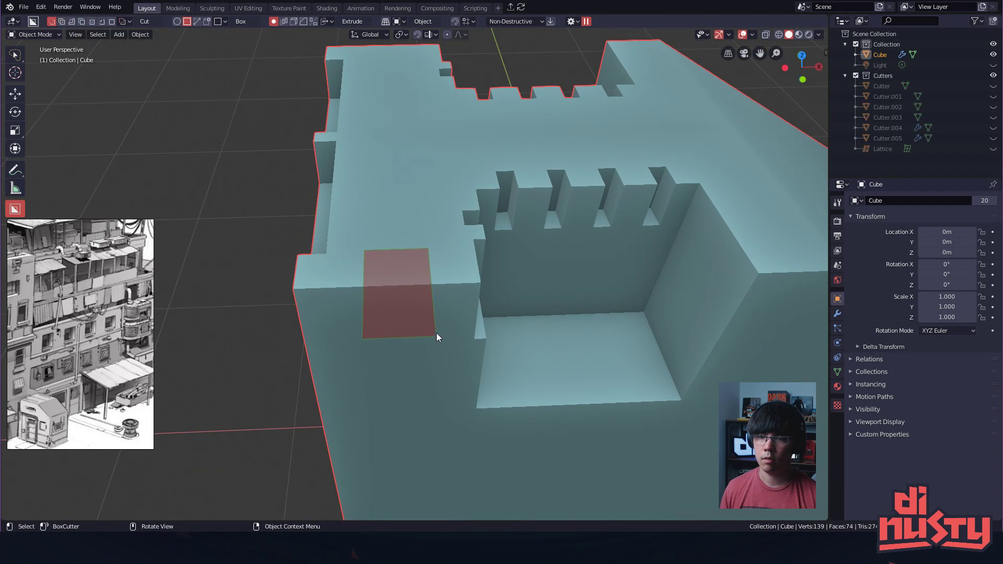
pyautogui.click(437, 375)
pyautogui.keyDown('alt'); pyautogui.moveTo(467, 384); pyautogui.dragTo(477, 313); pyautogui.keyUp('alt')
# - Move part of the new notch's cutter mesh along Z in Edit Mode to reshape the cut
pyautogui.press('Tab')
pyautogui.click(474, 241)
pyautogui.click(418, 264)
pyautogui.press('g')
pyautogui.press('z')
pyautogui.click(468, 276)
pyautogui.press('Tab')
# - Bevel a lower edge of the notch's cutter mesh in Edit Mode to give the cut a sloped corner
pyautogui.click(421, 342)
pyautogui.press('Tab')
pyautogui.click(462, 334)
pyautogui.hotkey('ctrl', 'b')
pyautogui.click(551, 305)
pyautogui.keyDown('alt'); pyautogui.moveTo(554, 307); pyautogui.dragTo(512, 224); pyautogui.keyUp('alt')
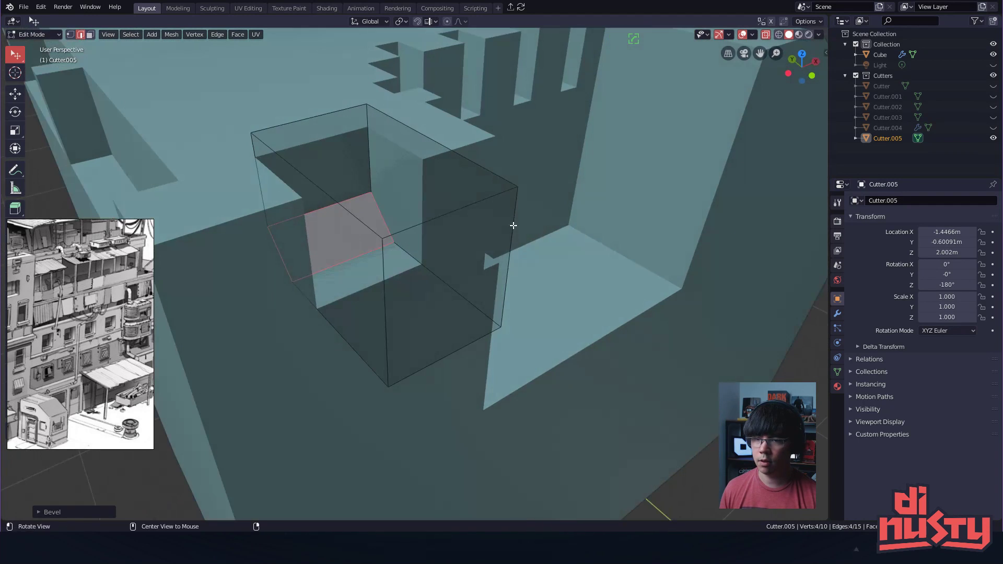
# - Leave Edit Mode and cut a narrow box slot into the roof's side edge between the sloped notch and the large recess
pyautogui.press('Tab')
pyautogui.click(517, 157)
pyautogui.click(616, 287)
pyautogui.moveTo(616, 287)
pyautogui.keyDown('alt'); pyautogui.mouseDown()
pyautogui.moveTo(556, 341)
pyautogui.moveTo(472, 199)
pyautogui.moveTo(465, 224)
pyautogui.moveTo(490, 294)
pyautogui.mouseUp(); pyautogui.keyUp('alt')
pyautogui.click(487, 343)
pyautogui.keyDown('alt'); pyautogui.moveTo(487, 343); pyautogui.dragTo(470, 229); pyautogui.keyUp('alt')
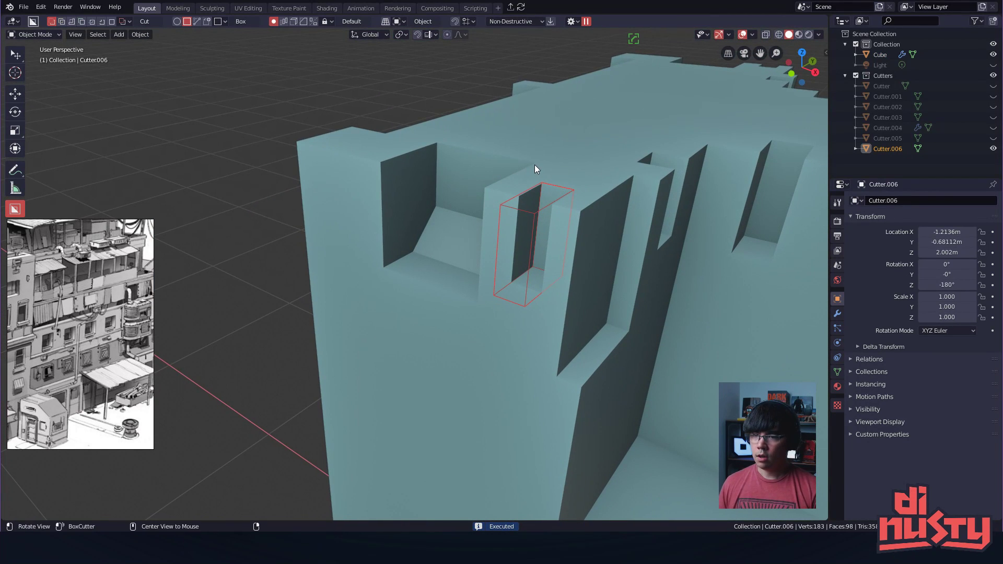
pyautogui.keyDown('alt'); pyautogui.moveTo(610, 162); pyautogui.dragTo(601, 212); pyautogui.keyUp('alt')
# - Undo the narrow slot and the sloped notch cut beside the large recess
pyautogui.hotkey('ctrl', 'z')
pyautogui.press('Tab')
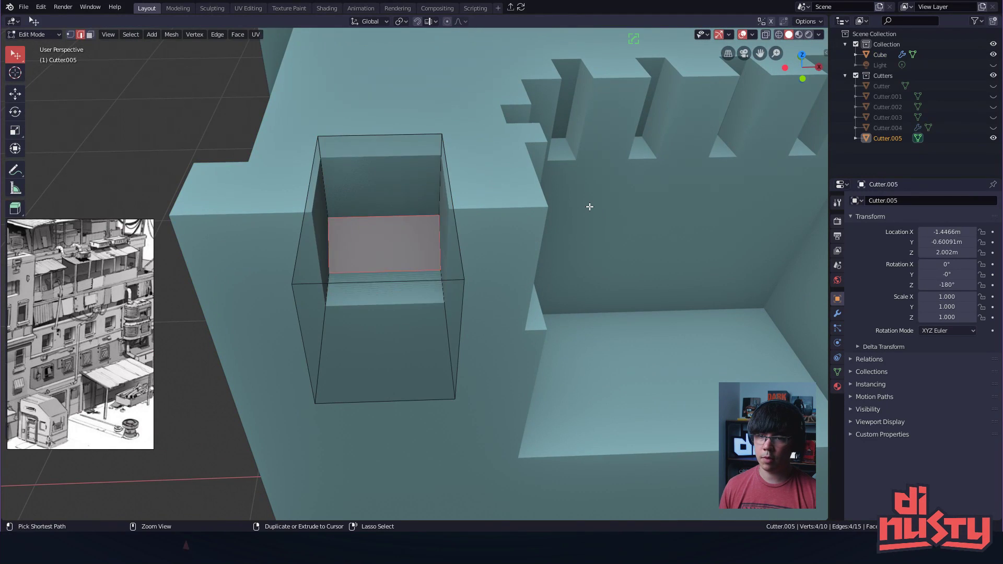
pyautogui.hotkey('ctrl', 'z')
pyautogui.hotkey('ctrl', 'z')
pyautogui.hotkey('ctrl', 'z')
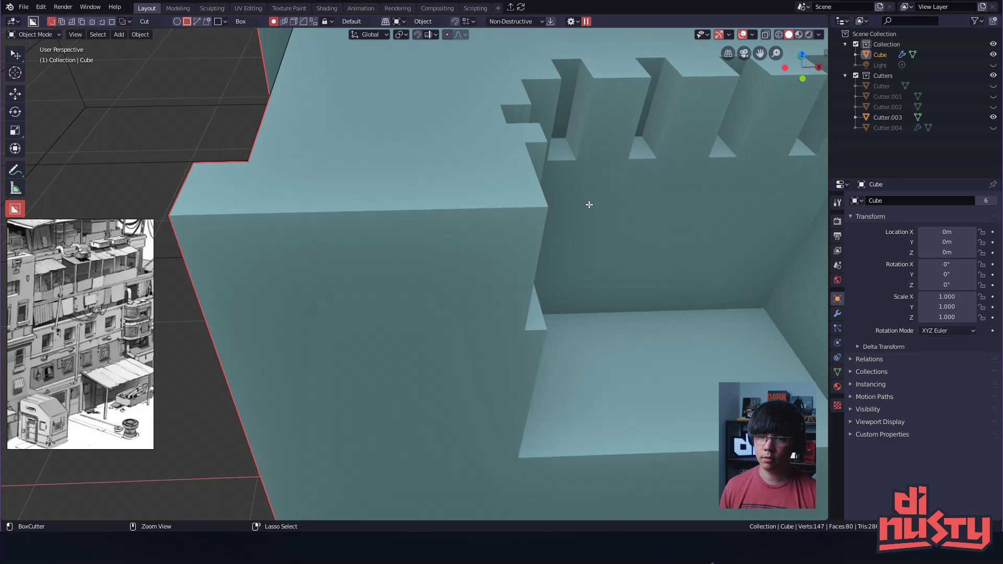
# - Open the shed body's mesh in Edit Mode and nudge its side face slightly
pyautogui.keyDown('alt'); pyautogui.moveTo(589, 206); pyautogui.dragTo(502, 241); pyautogui.keyUp('alt')
pyautogui.moveTo(501, 241); pyautogui.dragTo(620, 195, button='middle')
pyautogui.scroll(-2, 384, 242)
pyautogui.press('Tab')
pyautogui.moveTo(665, 272); pyautogui.dragTo(673, 278)
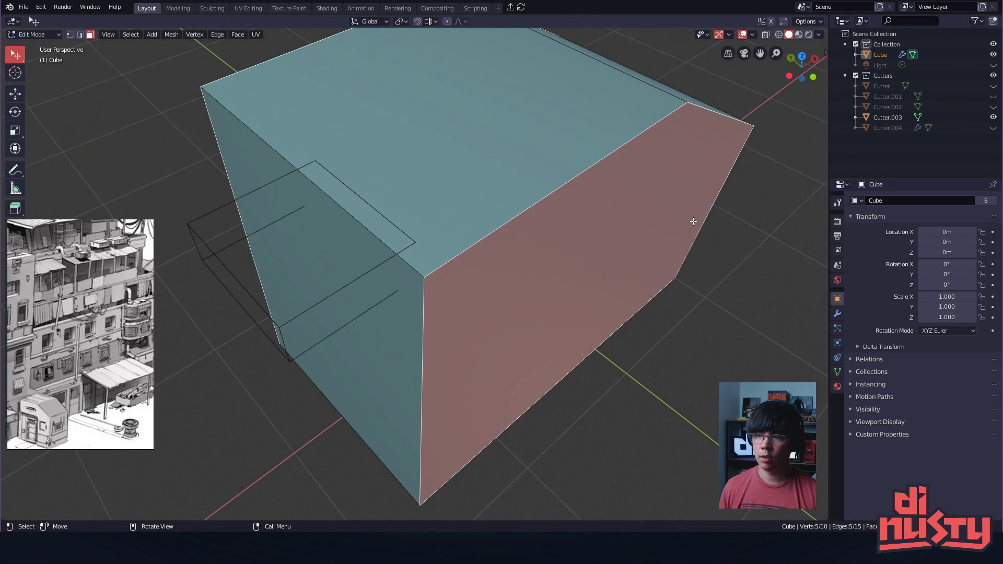
# - Unhide all the cutter objects from Cutter through Cutter.004
pyautogui.moveTo(997, 87); pyautogui.dragTo(997, 108)
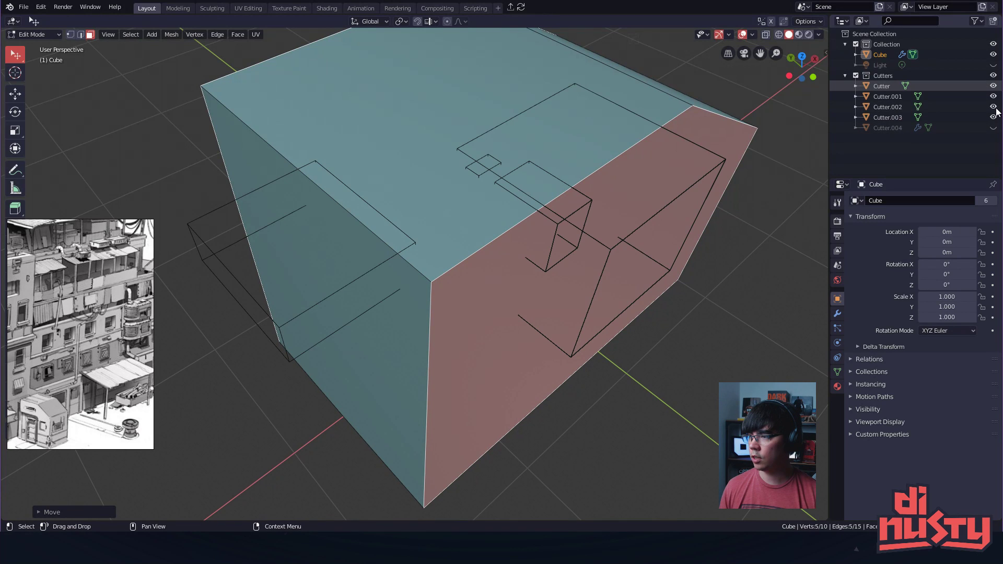
pyautogui.click(995, 118)
pyautogui.click(995, 129)
pyautogui.click(995, 118)
pyautogui.moveTo(641, 189); pyautogui.dragTo(624, 180, button='middle')
pyautogui.keyDown('ctrl'); pyautogui.keyDown('alt'); pyautogui.moveTo(624, 180); pyautogui.dragTo(625, 169); pyautogui.keyUp('alt'); pyautogui.keyUp('ctrl')
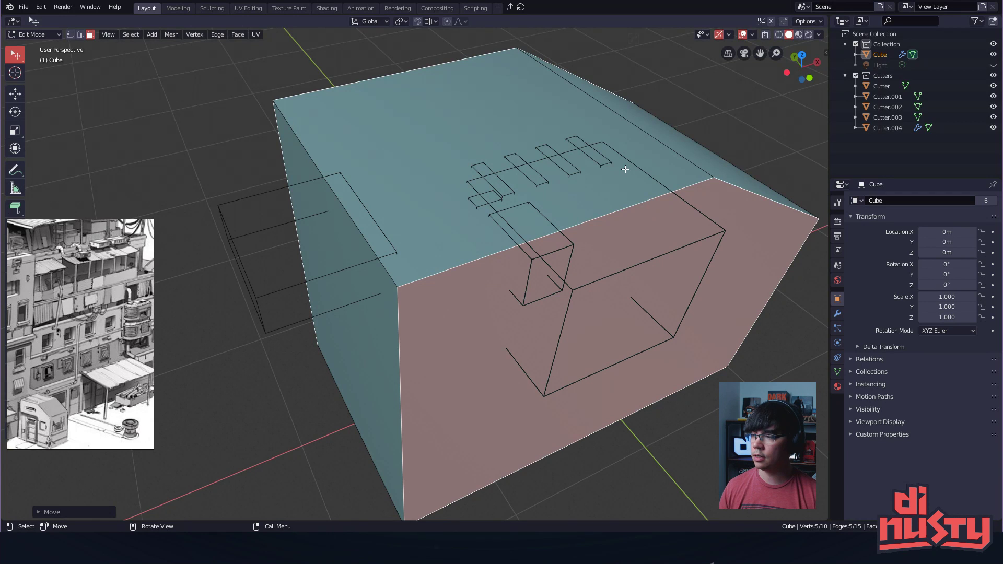
pyautogui.moveTo(618, 145); pyautogui.dragTo(536, 200, button='middle')
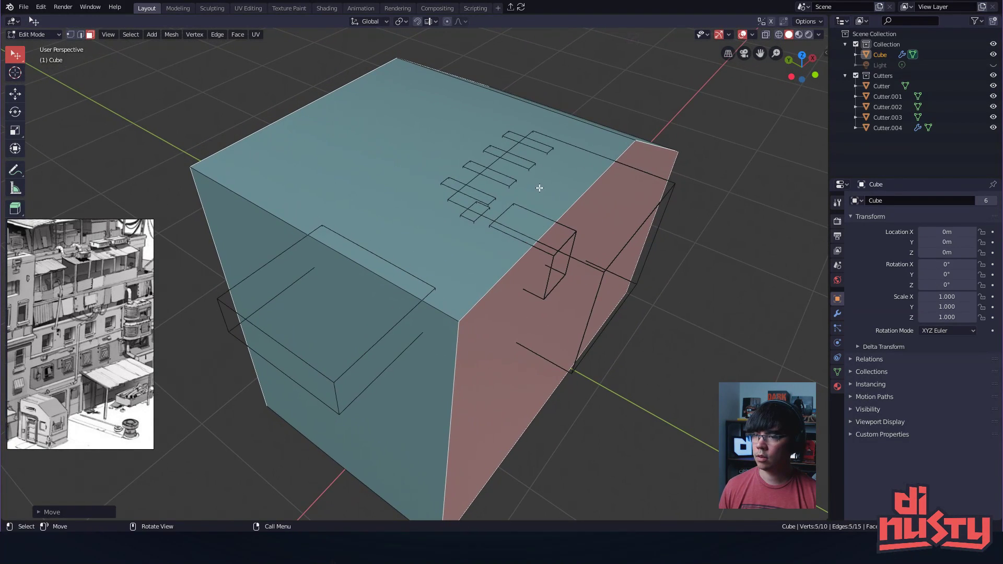
# - Return to Object Mode, clear the selection and select individual cutters on the roof, ending with the arrayed slot cutter
pyautogui.press('Tab')
pyautogui.hotkey('alt', 'a')
pyautogui.click(547, 181)
pyautogui.moveTo(591, 167); pyautogui.dragTo(433, 224, button='middle')
pyautogui.click(511, 197)
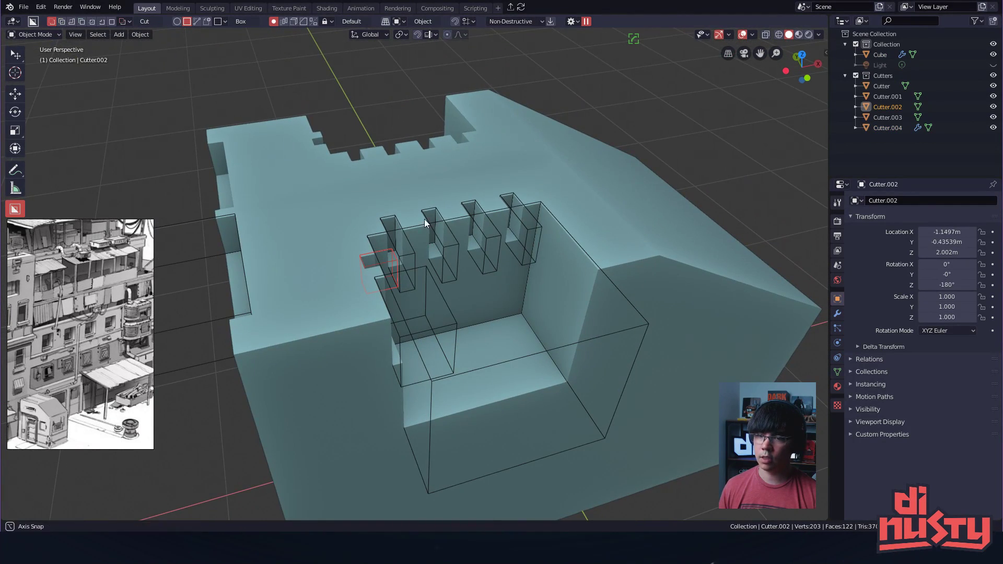
pyautogui.click(333, 232)
pyautogui.moveTo(299, 252); pyautogui.dragTo(417, 233, button='middle')
pyautogui.click(417, 233)
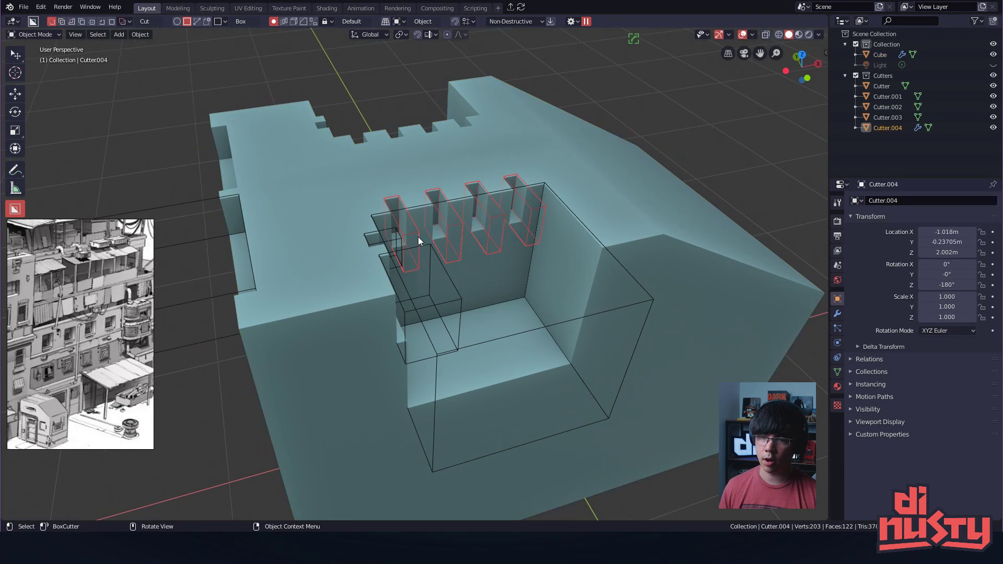
# - Bevel one edge of the arrayed slot cutter's mesh in Edit Mode so all the slots change shape
pyautogui.keyDown('alt'); pyautogui.moveTo(453, 248); pyautogui.dragTo(556, 237); pyautogui.keyUp('alt')
pyautogui.scroll(2, 523, 179)
pyautogui.keyDown('alt'); pyautogui.moveTo(522, 178); pyautogui.dragTo(398, 274); pyautogui.keyUp('alt')
pyautogui.press('Tab')
pyautogui.click(399, 293)
pyautogui.hotkey('alt', 'a')
pyautogui.press('Tab')
pyautogui.click(399, 290)
pyautogui.click(385, 265)
pyautogui.press('Tab')
pyautogui.click(423, 290)
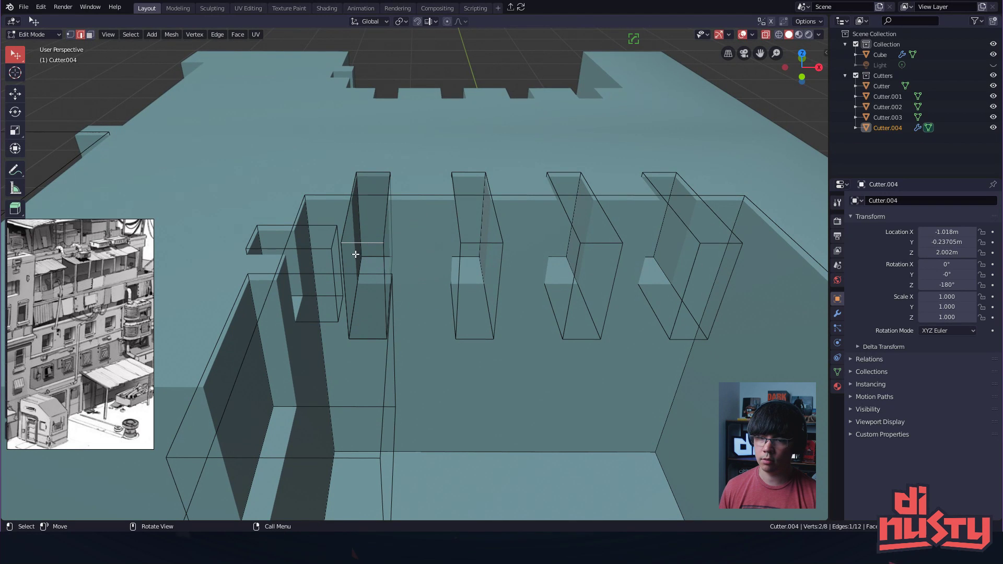
pyautogui.hotkey('ctrl', 'b')
pyautogui.click(496, 282)
# - Examine the bevelled slot cutters along the large roof recess from several angles
pyautogui.moveTo(497, 282)
pyautogui.keyDown('alt'); pyautogui.mouseDown()
pyautogui.moveTo(525, 320)
pyautogui.moveTo(450, 296)
pyautogui.moveTo(448, 252)
pyautogui.moveTo(485, 270)
pyautogui.mouseUp(); pyautogui.keyUp('alt')
pyautogui.click(448, 247)
pyautogui.press('Tab')
pyautogui.click(431, 271)
pyautogui.press('Tab')
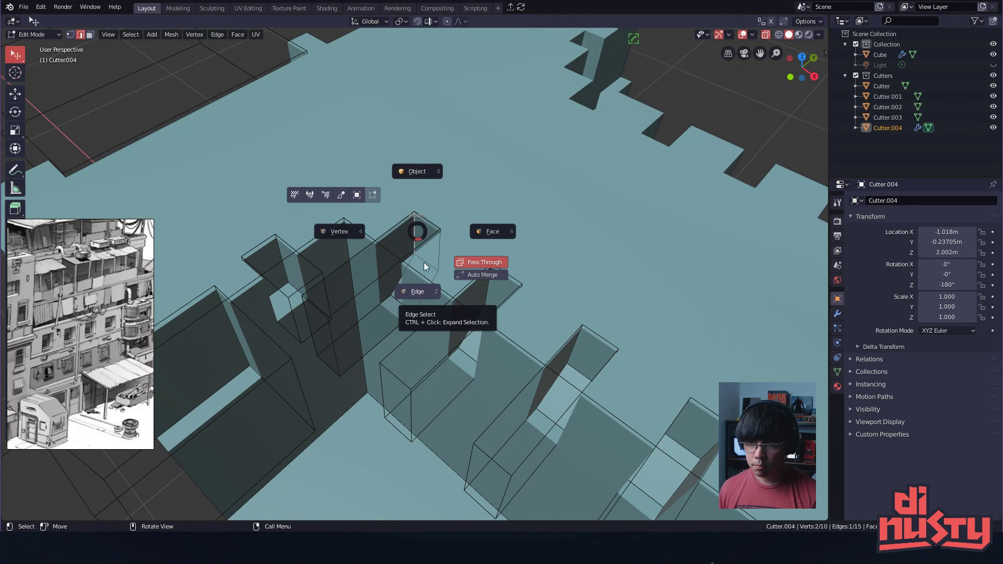
pyautogui.press('Escape')
pyautogui.keyDown('alt'); pyautogui.moveTo(499, 240); pyautogui.dragTo(448, 175); pyautogui.keyUp('alt')
pyautogui.scroll(-4, 460, 225)
pyautogui.keyDown('alt'); pyautogui.keyDown('shift'); pyautogui.moveTo(531, 224); pyautogui.dragTo(530, 204); pyautogui.keyUp('shift'); pyautogui.keyUp('alt')
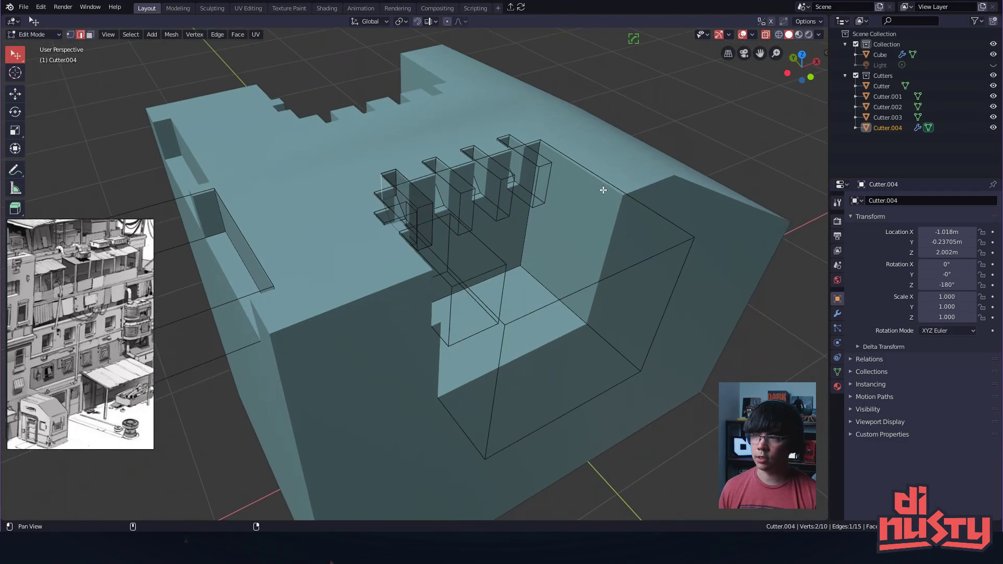
pyautogui.click(884, 77)
pyautogui.click(885, 56)
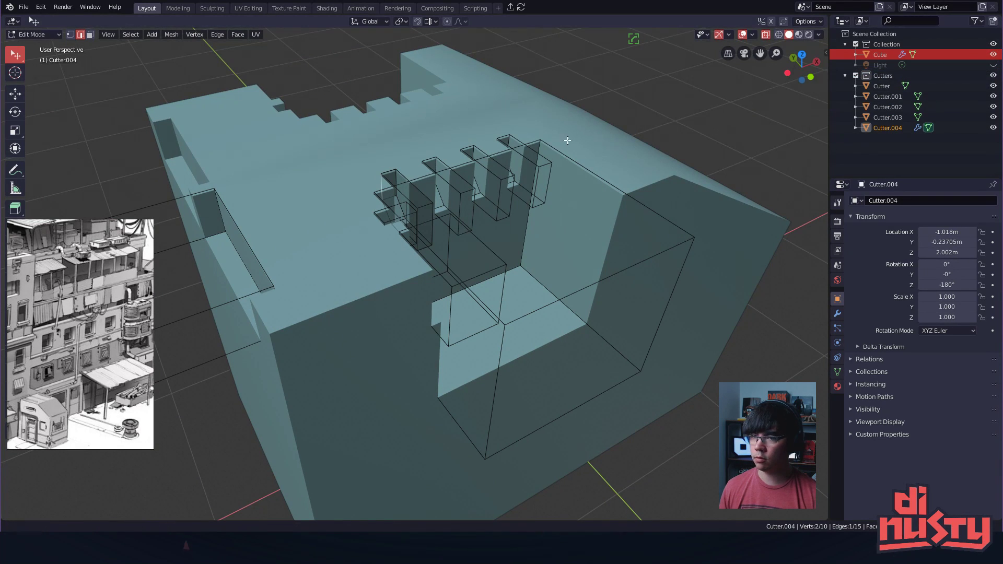
pyautogui.moveTo(566, 139); pyautogui.dragTo(618, 54, button='middle')
pyautogui.press('Tab')
pyautogui.moveTo(618, 59); pyautogui.dragTo(596, 116)
pyautogui.moveTo(597, 140); pyautogui.dragTo(544, 108, button='middle')
pyautogui.hotkey('ctrl', 'z')
pyautogui.hotkey('ctrl', 'z')
pyautogui.hotkey('ctrl', 'z')
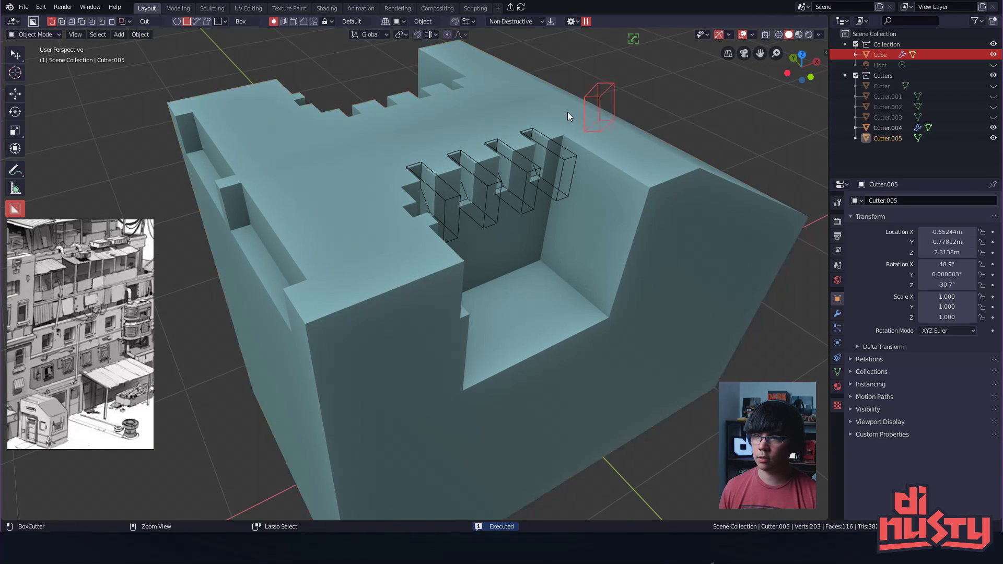
pyautogui.hotkey('ctrl', 'z')
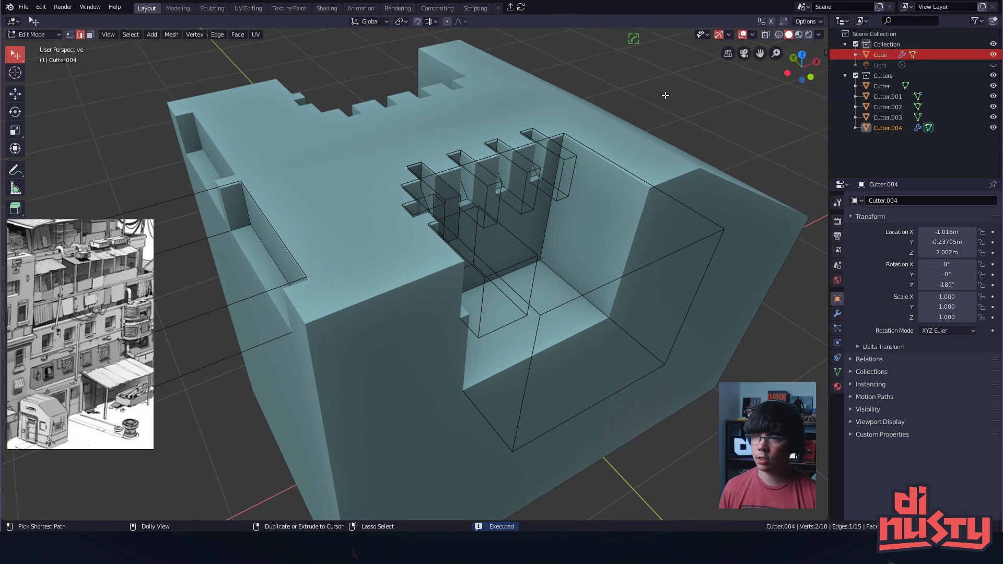
# - Select the shed body in Object Mode and show its modifier stack
pyautogui.press('d')
pyautogui.click(524, 104)
pyautogui.moveTo(583, 166); pyautogui.dragTo(648, 141, button='middle')
pyautogui.click(840, 314)
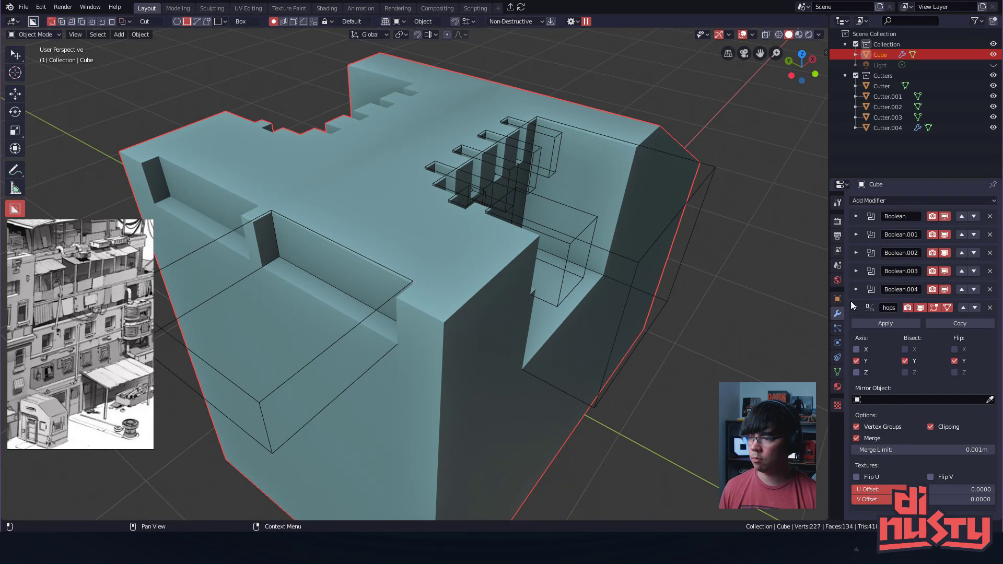
pyautogui.moveTo(744, 311); pyautogui.dragTo(596, 212, button='middle')
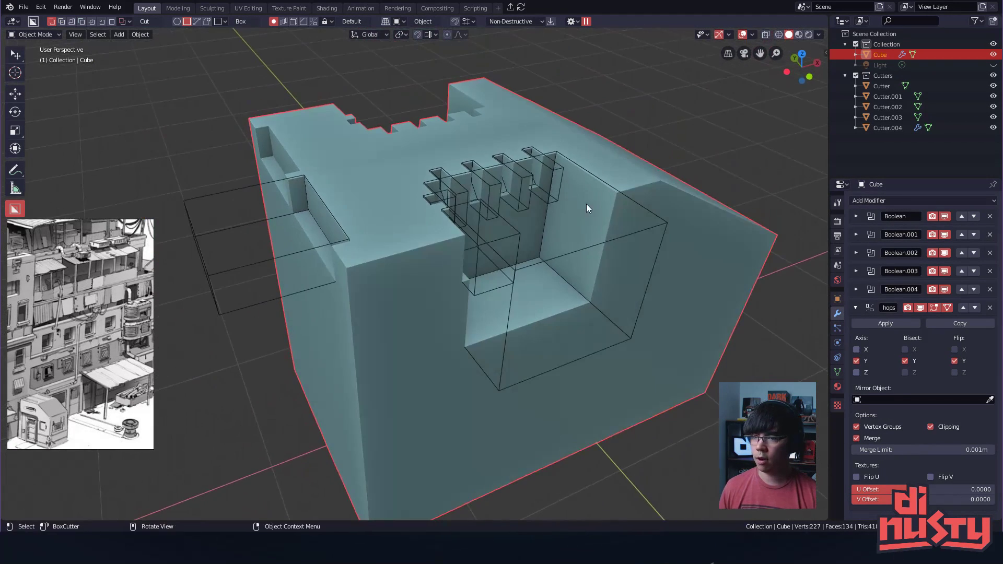
pyautogui.click(581, 175)
pyautogui.hotkey('ctrl', 'z')
pyautogui.hotkey('ctrl', 'z')
pyautogui.hotkey('ctrl', 'z')
pyautogui.hotkey('ctrl', 'z')
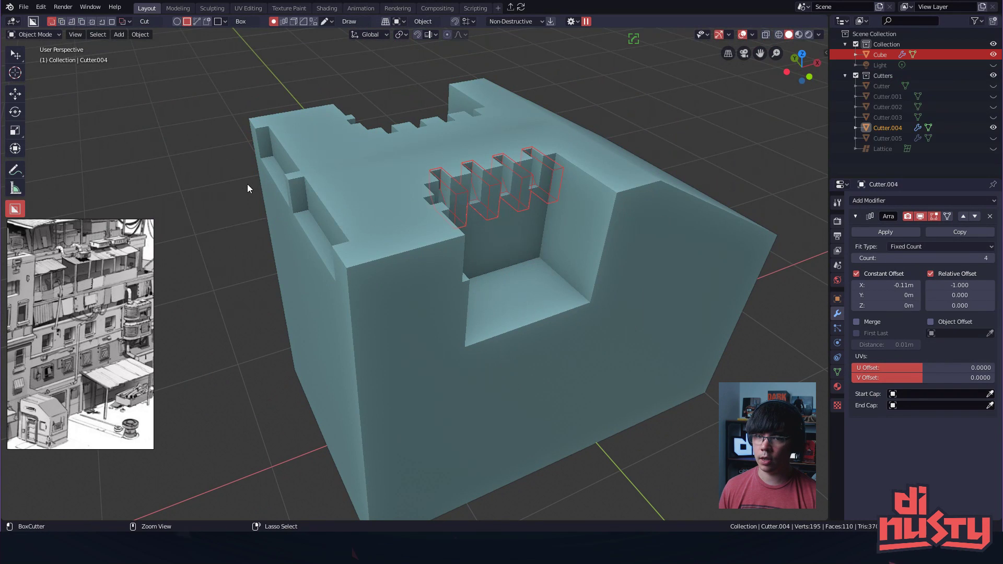
pyautogui.hotkey('ctrl', 'z')
pyautogui.hotkey('ctrl', 'z')
pyautogui.hotkey('ctrl', 'z')
pyautogui.hotkey('ctrl', 'z')
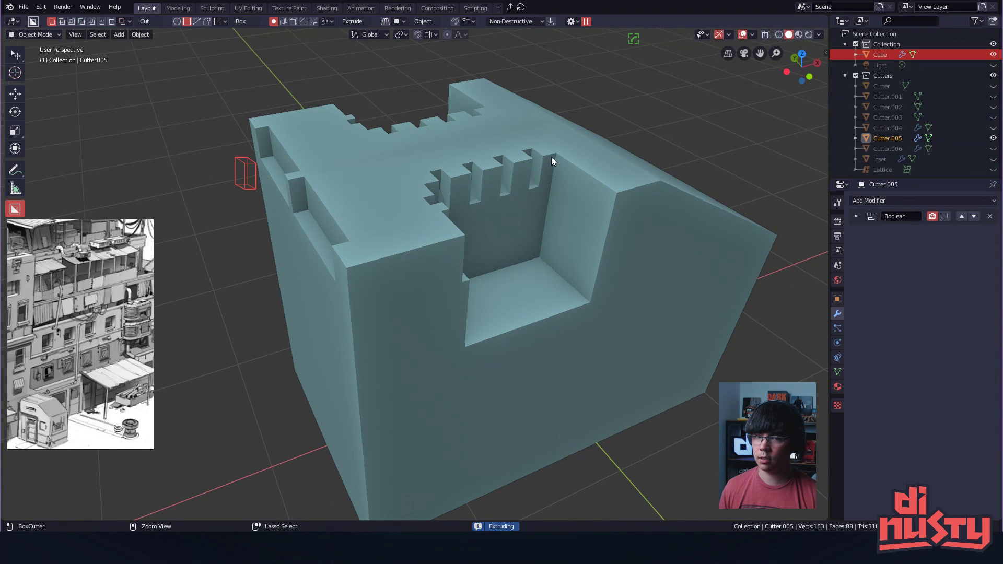
# - Delete the cutters Cutter through Cutter.004 together with the Cutters collection
pyautogui.click(882, 86)
pyautogui.keyDown('shift'); pyautogui.click(891, 97); pyautogui.keyUp('shift')
pyautogui.keyDown('shift'); pyautogui.click(890, 107); pyautogui.keyUp('shift')
pyautogui.keyDown('shift'); pyautogui.click(890, 117); pyautogui.keyUp('shift')
pyautogui.keyDown('shift'); pyautogui.click(890, 124); pyautogui.keyUp('shift')
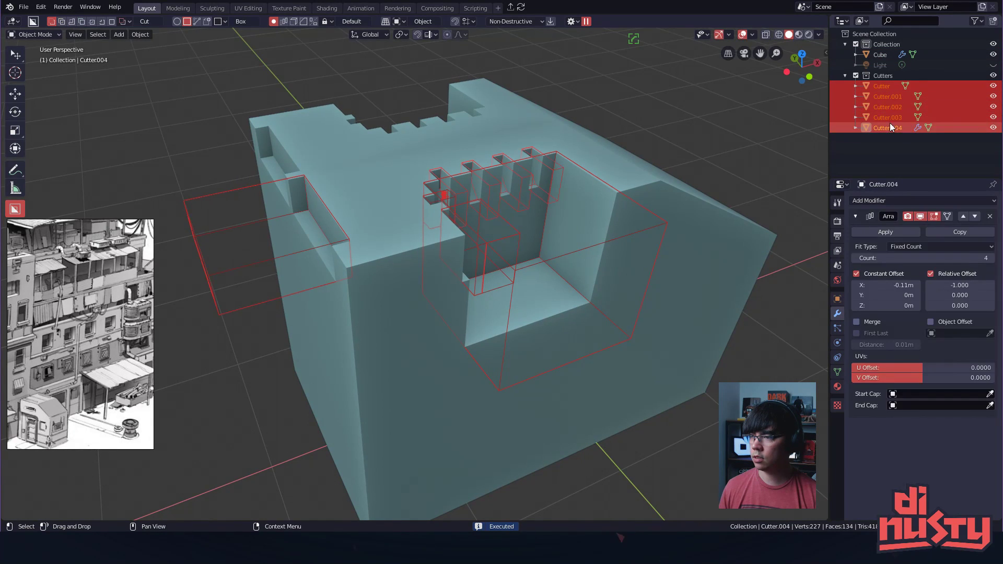
pyautogui.rightClick(888, 89)
pyautogui.press('d')
pyautogui.click(885, 77)
pyautogui.rightClick(884, 77)
pyautogui.press('d')
pyautogui.hotkey('ctrl', 'z')
pyautogui.press('x')
# - Select the Cube and remove all of its Boolean modifiers, keeping only the Hard Ops mirror modifier
pyautogui.click(877, 65)
pyautogui.click(881, 55)
pyautogui.click(883, 48)
pyautogui.click(883, 54)
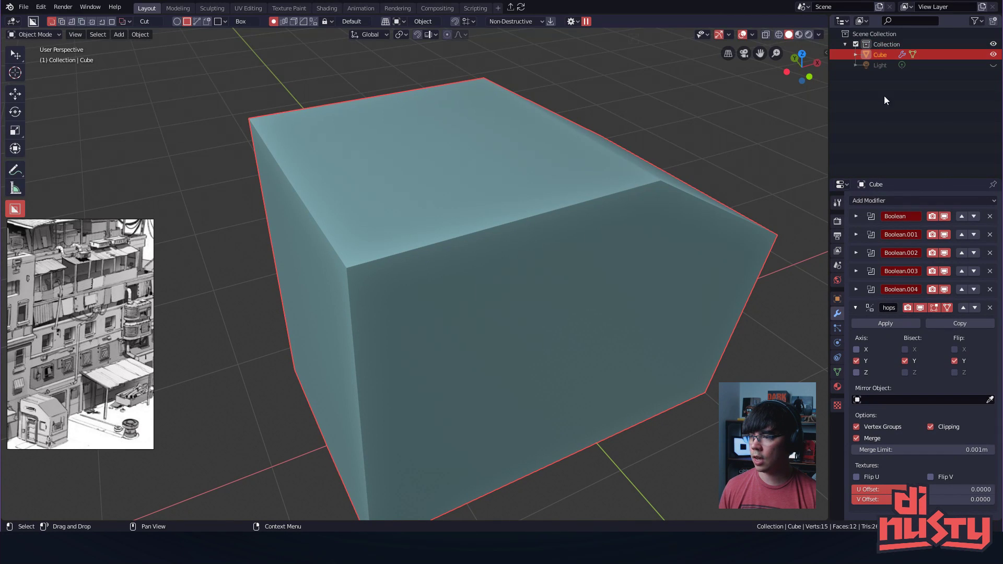
pyautogui.click(990, 216)
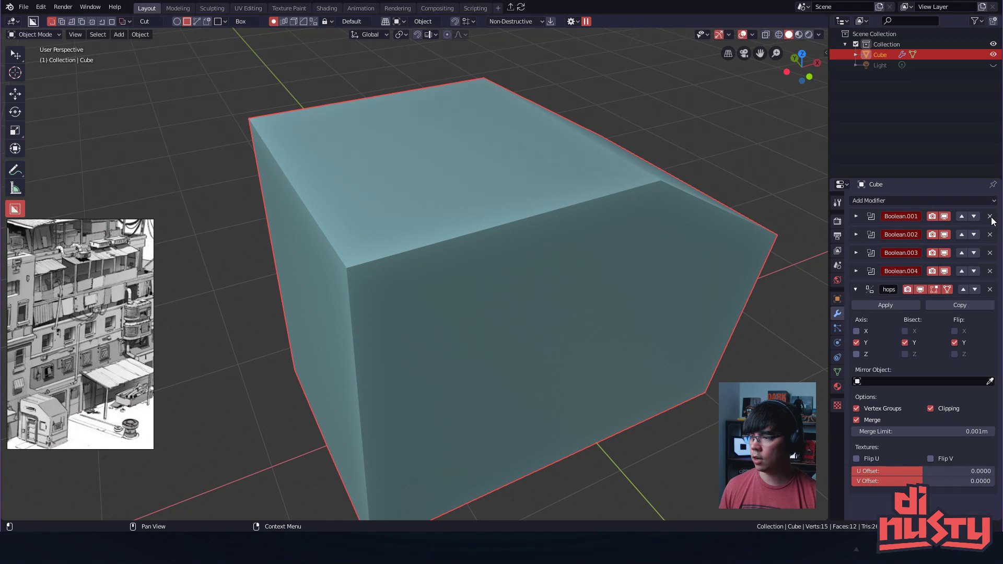
pyautogui.click(989, 217)
pyautogui.click(990, 216)
pyautogui.click(989, 216)
pyautogui.click(990, 217)
pyautogui.click(989, 216)
pyautogui.click(669, 150)
pyautogui.keyDown('alt'); pyautogui.moveTo(669, 150); pyautogui.dragTo(565, 203); pyautogui.keyUp('alt')
pyautogui.scroll(-4, 564, 203)
pyautogui.keyDown('alt'); pyautogui.moveTo(463, 215); pyautogui.dragTo(483, 216); pyautogui.keyUp('alt')
pyautogui.click(491, 216)
pyautogui.keyDown('alt'); pyautogui.moveTo(660, 185); pyautogui.dragTo(425, 190); pyautogui.keyUp('alt')
pyautogui.hotkey('ctrl', 'z')
pyautogui.hotkey('ctrl', 'z')
pyautogui.hotkey('ctrl', 'z')
# - Try to move part of the shed body's mesh in Edit Mode
pyautogui.moveTo(591, 190); pyautogui.dragTo(638, 49, button='middle')
pyautogui.click(464, 141)
pyautogui.keyDown('shift'); pyautogui.moveTo(495, 158); pyautogui.dragTo(530, 200, button='middle'); pyautogui.keyUp('shift')
pyautogui.press('Tab')
pyautogui.click(537, 165)
pyautogui.moveTo(616, 205); pyautogui.dragTo(569, 206, button='middle')
pyautogui.press('g')
pyautogui.rightClick(585, 222)
pyautogui.keyDown('alt'); pyautogui.moveTo(578, 221); pyautogui.dragTo(680, 207); pyautogui.keyUp('alt')
pyautogui.press('Tab')
pyautogui.click(760, 129)
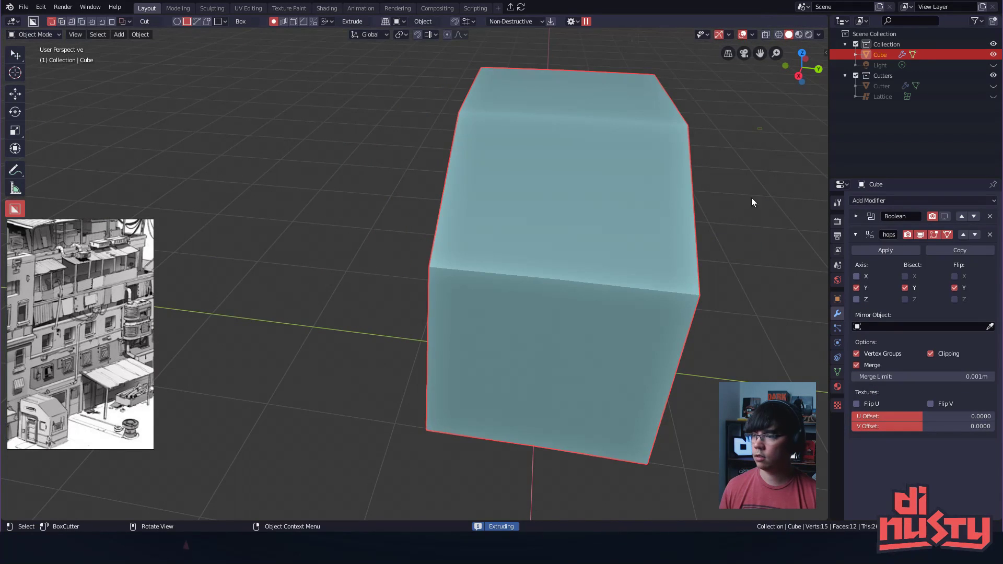
pyautogui.press('z')
pyautogui.keyDown('shift'); pyautogui.moveTo(767, 183); pyautogui.dragTo(593, 208, button='middle'); pyautogui.keyUp('shift')
pyautogui.rightClick(626, 171)
pyautogui.moveTo(727, 193); pyautogui.dragTo(653, 214, button='middle')
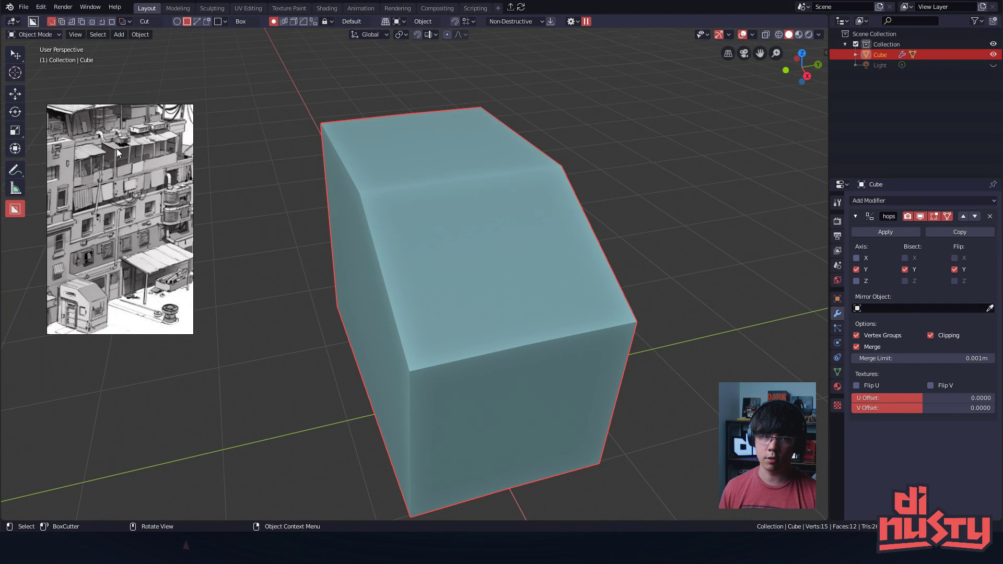
pyautogui.moveTo(426, 148); pyautogui.dragTo(488, 179)
pyautogui.rightClick(521, 209)
pyautogui.moveTo(522, 209)
pyautogui.mouseDown(button='middle')
pyautogui.moveTo(548, 218)
pyautogui.moveTo(496, 282)
pyautogui.moveTo(457, 266)
pyautogui.moveTo(432, 277)
pyautogui.moveTo(635, 224)
pyautogui.mouseUp(button='middle')
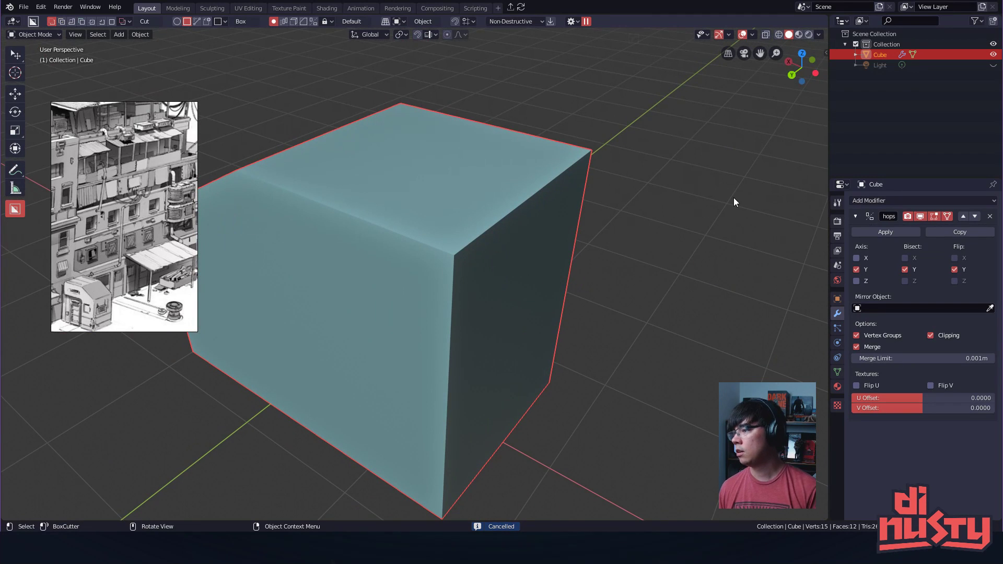
pyautogui.moveTo(672, 188); pyautogui.dragTo(565, 158, button='middle')
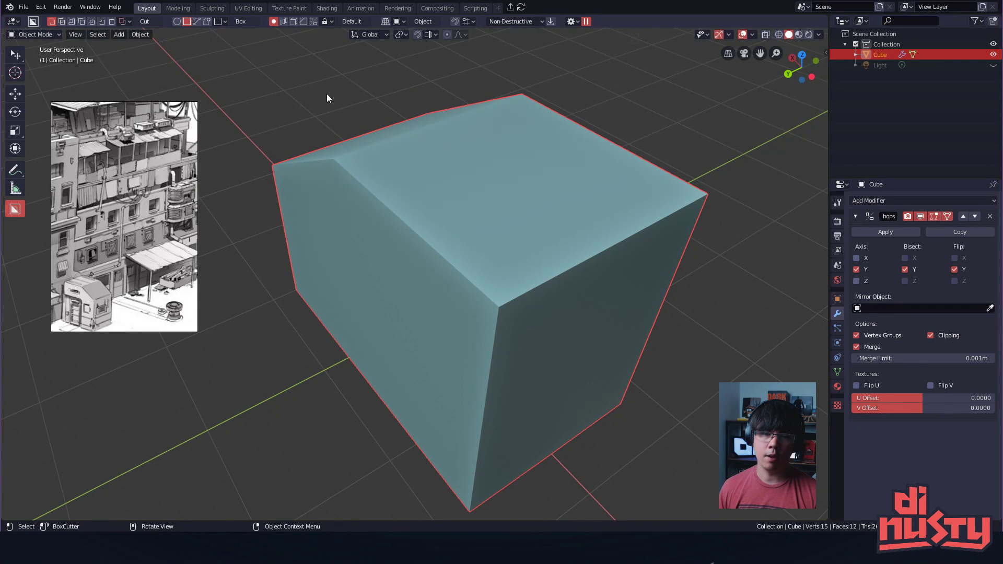
pyautogui.moveTo(535, 168)
pyautogui.keyDown('shift'); pyautogui.mouseDown(button='middle')
pyautogui.moveTo(524, 177)
pyautogui.moveTo(510, 136)
pyautogui.moveTo(438, 178)
pyautogui.moveTo(494, 185)
pyautogui.moveTo(492, 212)
pyautogui.moveTo(573, 190)
pyautogui.moveTo(527, 195)
pyautogui.moveTo(653, 183)
pyautogui.moveTo(575, 196)
pyautogui.moveTo(622, 201)
pyautogui.moveTo(499, 200)
pyautogui.moveTo(541, 185)
pyautogui.mouseUp(button='middle'); pyautogui.keyUp('shift')
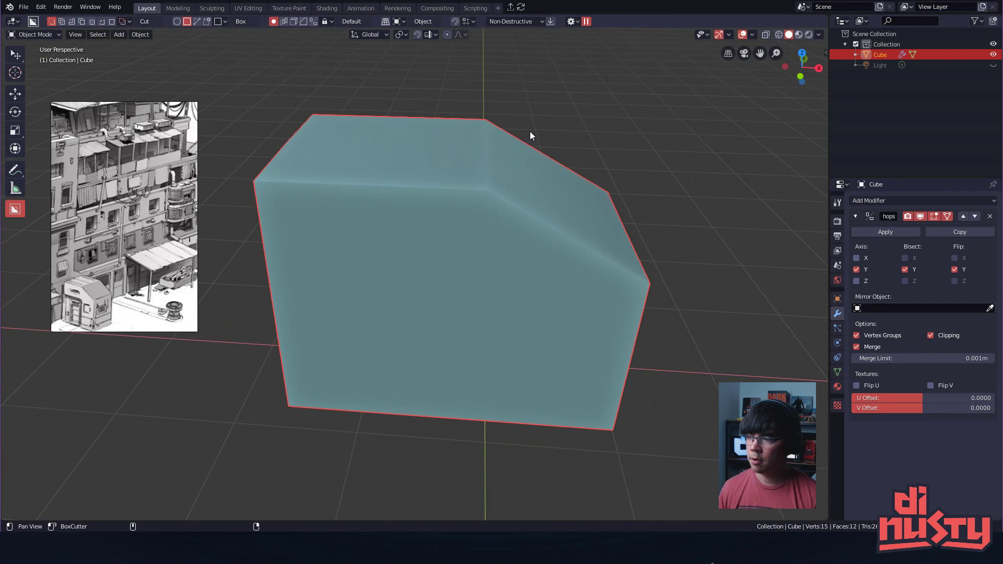
pyautogui.keyDown('shift'); pyautogui.moveTo(529, 131); pyautogui.dragTo(533, 168, button='middle'); pyautogui.keyUp('shift')
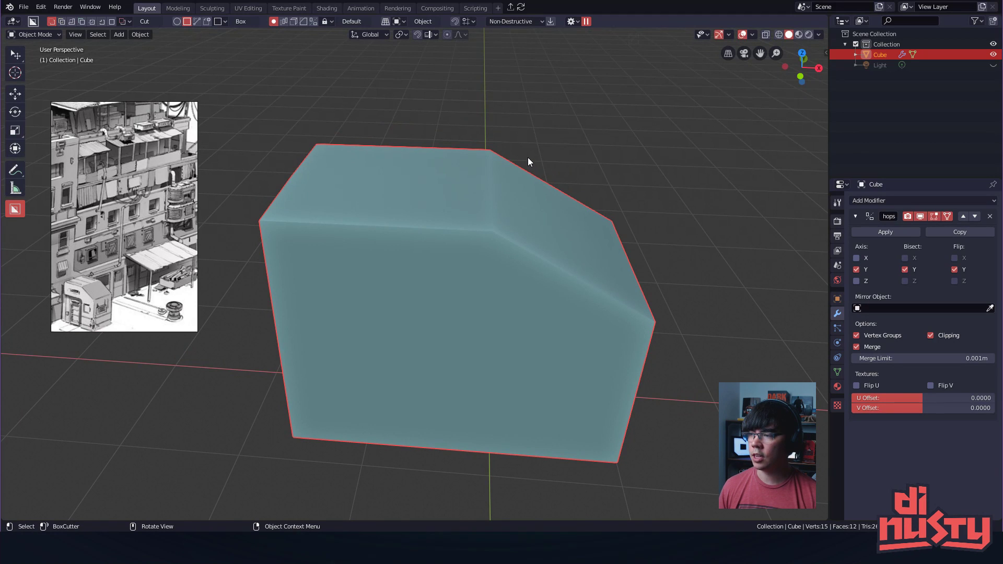
pyautogui.moveTo(506, 172); pyautogui.dragTo(368, 186, button='middle')
pyautogui.moveTo(368, 186); pyautogui.dragTo(448, 263)
pyautogui.rightClick(435, 295)
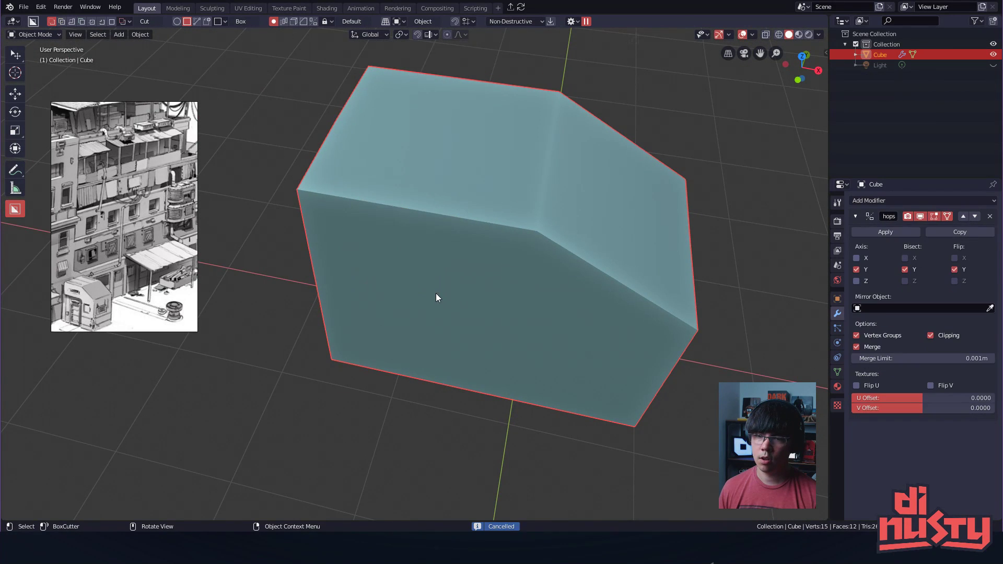
# - Draw a BoxCutter box across the roof's side edge, switch it repeatedly between Knife and Cut, and complete it in Cut mode
pyautogui.moveTo(354, 186)
pyautogui.mouseDown()
pyautogui.moveTo(473, 252)
pyautogui.moveTo(452, 281)
pyautogui.mouseUp()
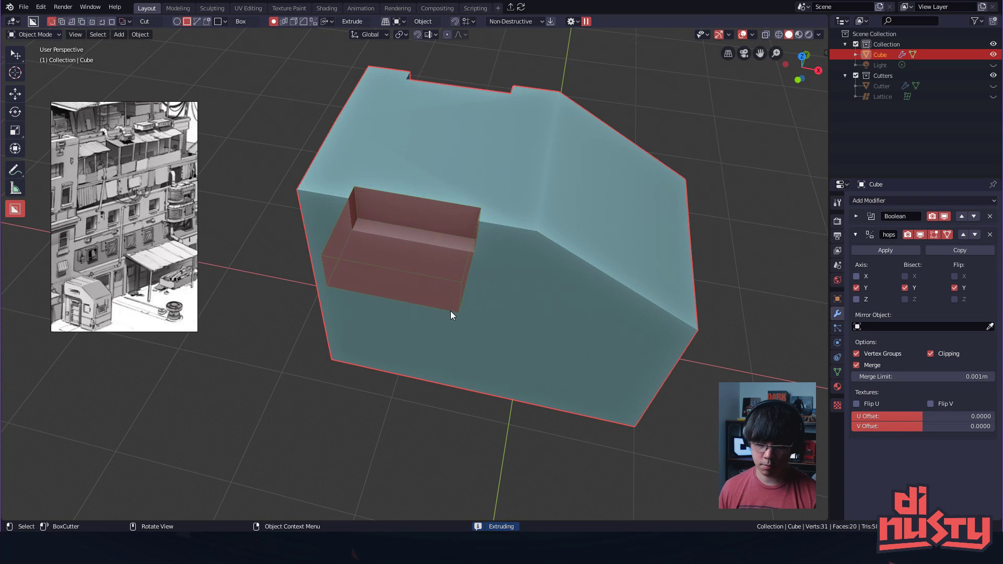
pyautogui.press('k')
pyautogui.press('x')
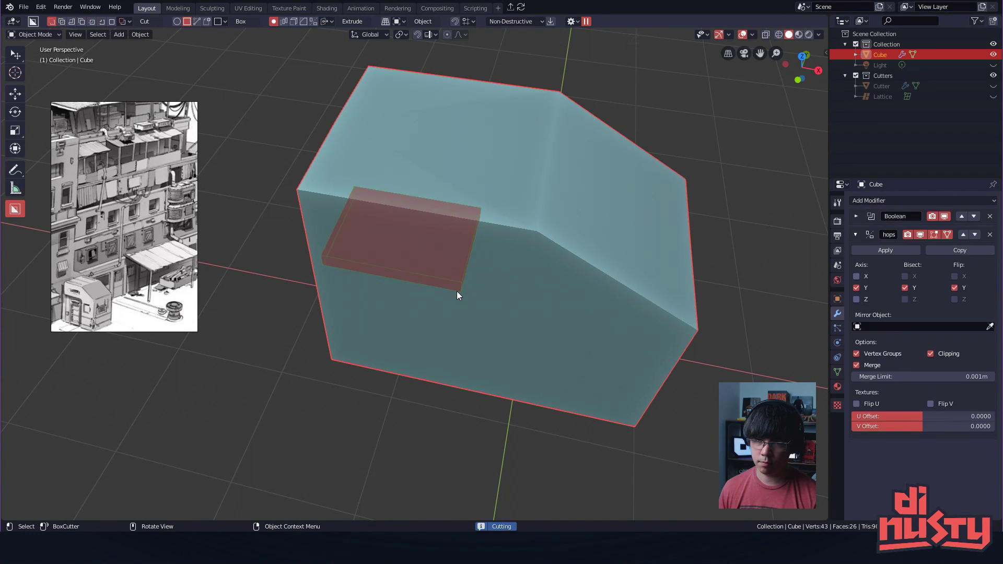
pyautogui.press('k')
pyautogui.press('x')
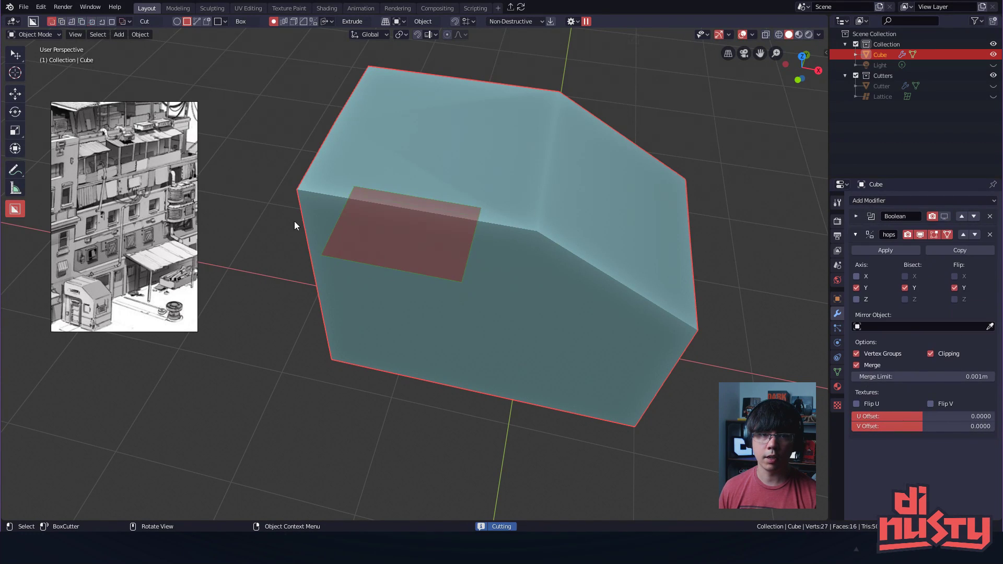
pyautogui.press('k')
pyautogui.press('x')
pyautogui.press('k')
pyautogui.press('x')
pyautogui.press('k')
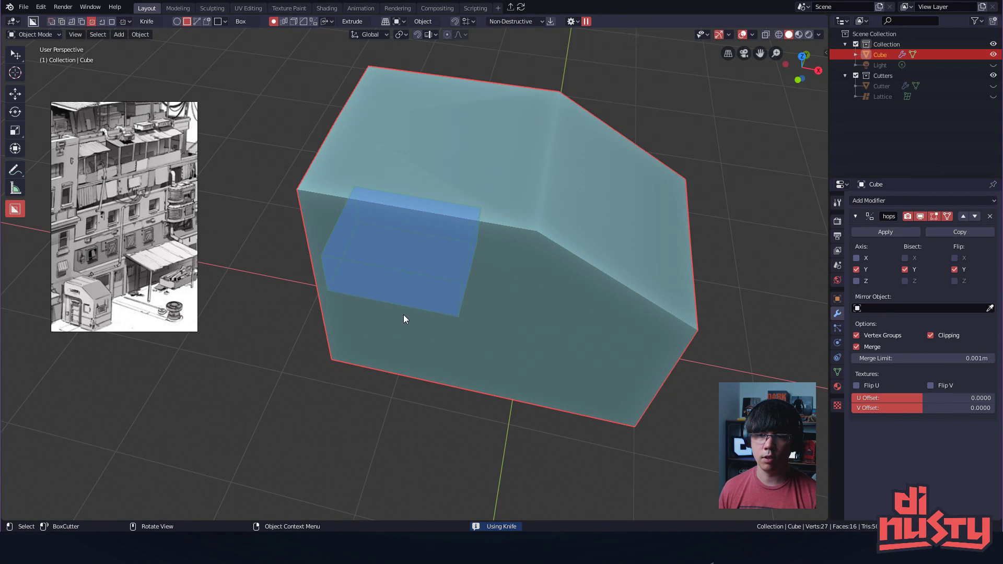
pyautogui.press('x')
pyautogui.press('l')
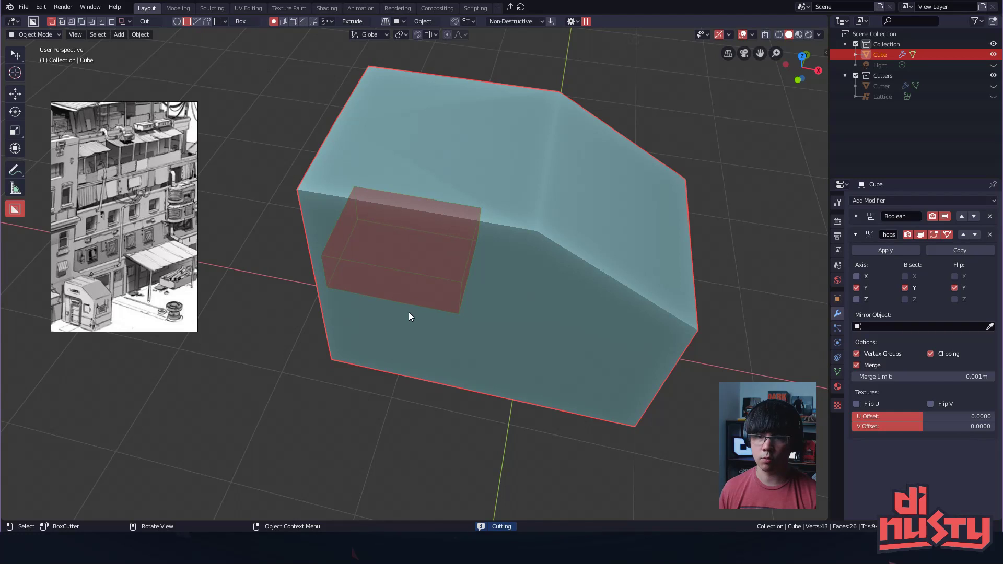
pyautogui.click(437, 291)
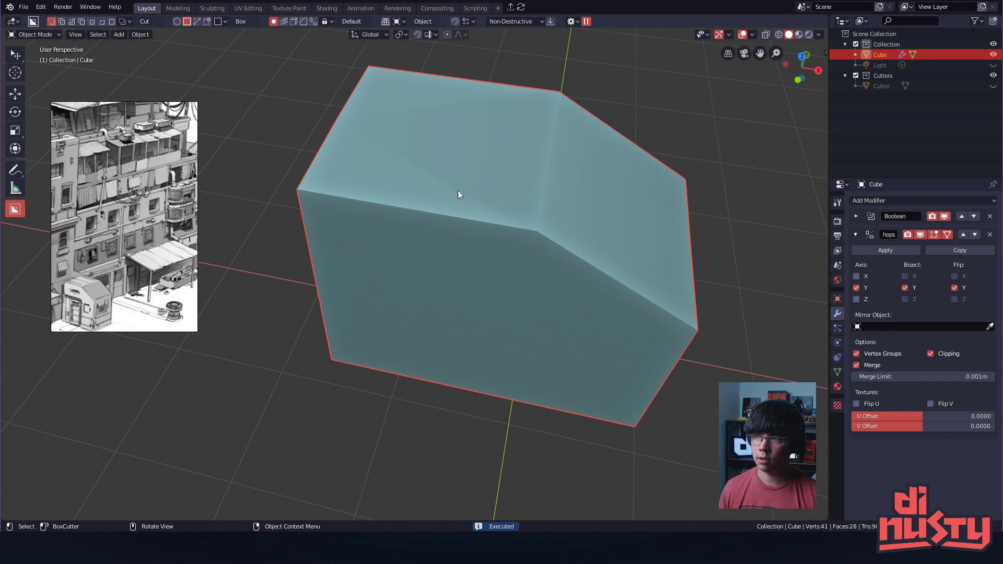
# - Undo the last cut and box-cut two notches, one on the roof's side edge and one on the tall end's top edge
pyautogui.hotkey('ctrl', 'z')
pyautogui.moveTo(472, 158); pyautogui.dragTo(392, 164, button='middle')
pyautogui.moveTo(384, 165); pyautogui.dragTo(437, 255)
pyautogui.click(440, 308)
pyautogui.moveTo(477, 295)
pyautogui.mouseDown(button='middle')
pyautogui.moveTo(615, 286)
pyautogui.moveTo(469, 333)
pyautogui.mouseUp(button='middle')
pyautogui.moveTo(414, 287); pyautogui.dragTo(509, 386)
pyautogui.click(519, 377)
# - Box-cut a shallow, narrow recess into the roof edge directly above the notch at the tall end
pyautogui.scroll(4, 525, 371)
pyautogui.moveTo(531, 316); pyautogui.dragTo(440, 189, button='middle')
pyautogui.moveTo(441, 189); pyautogui.dragTo(544, 252)
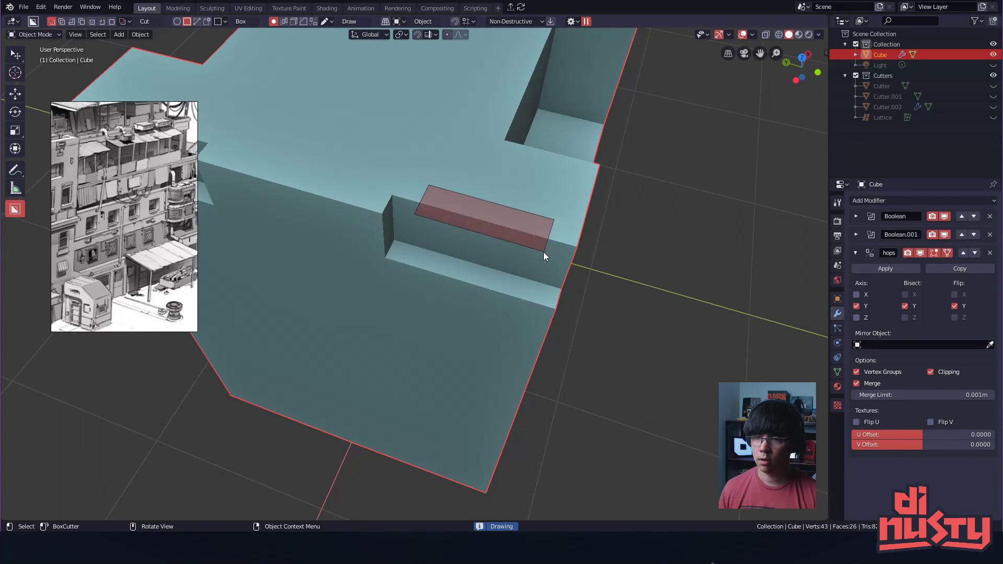
pyautogui.click(534, 262)
# - Draw a BoxCutter box over the narrow recess and bevel its corners, raising the bevel to 10 segments
pyautogui.moveTo(531, 264); pyautogui.dragTo(428, 348, button='middle')
pyautogui.scroll(3, 502, 293)
pyautogui.scroll(-3, 342, 287)
pyautogui.moveTo(319, 184)
pyautogui.mouseDown()
pyautogui.moveTo(559, 217)
pyautogui.moveTo(603, 282)
pyautogui.mouseUp()
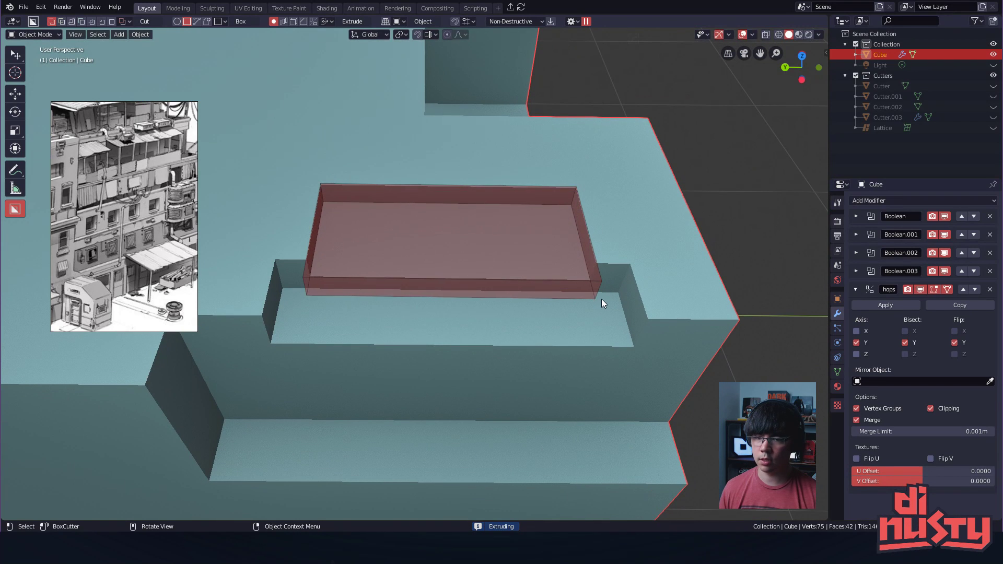
pyautogui.press('b')
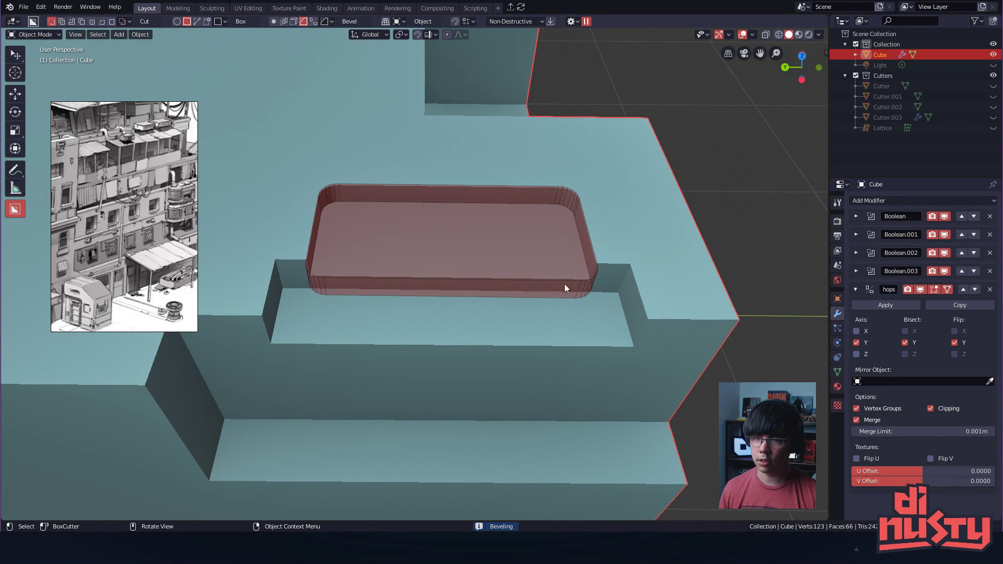
pyautogui.scroll(2, 490, 281)
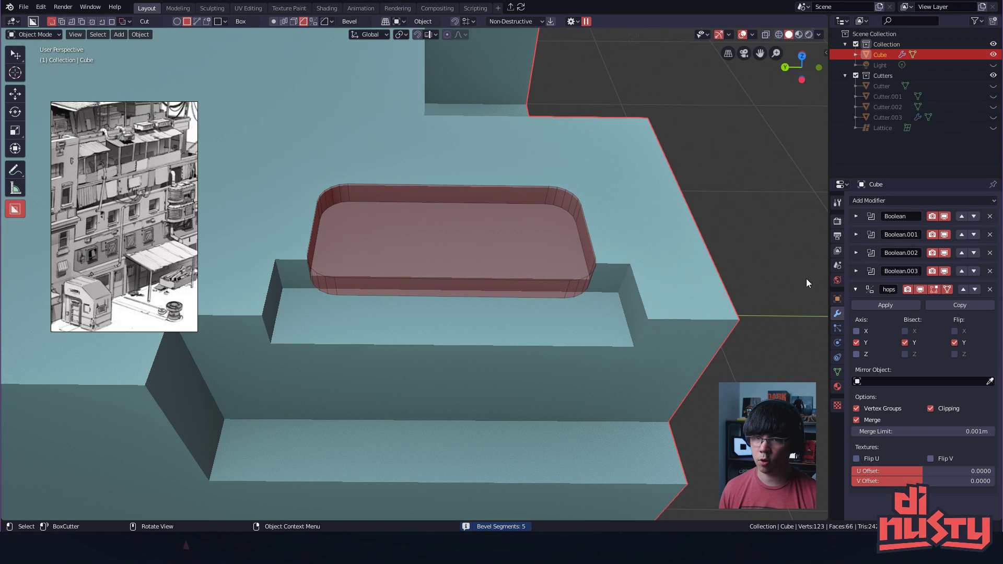
pyautogui.scroll(5, 677, 277)
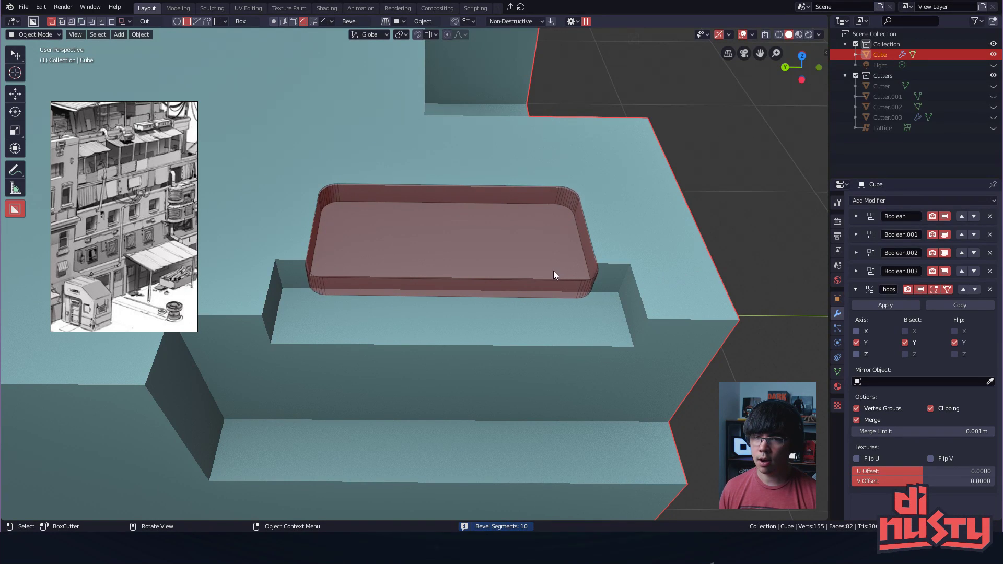
# - Reduce the box's corner bevel to a flat chamfer and set it back to 5 segments
pyautogui.scroll(-4, 557, 269)
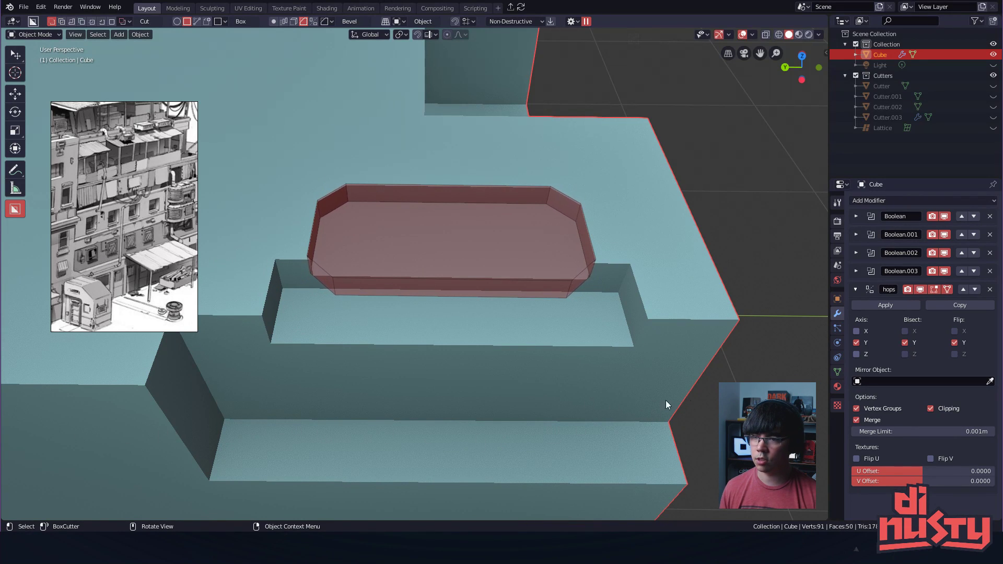
pyautogui.scroll(-1, 555, 416)
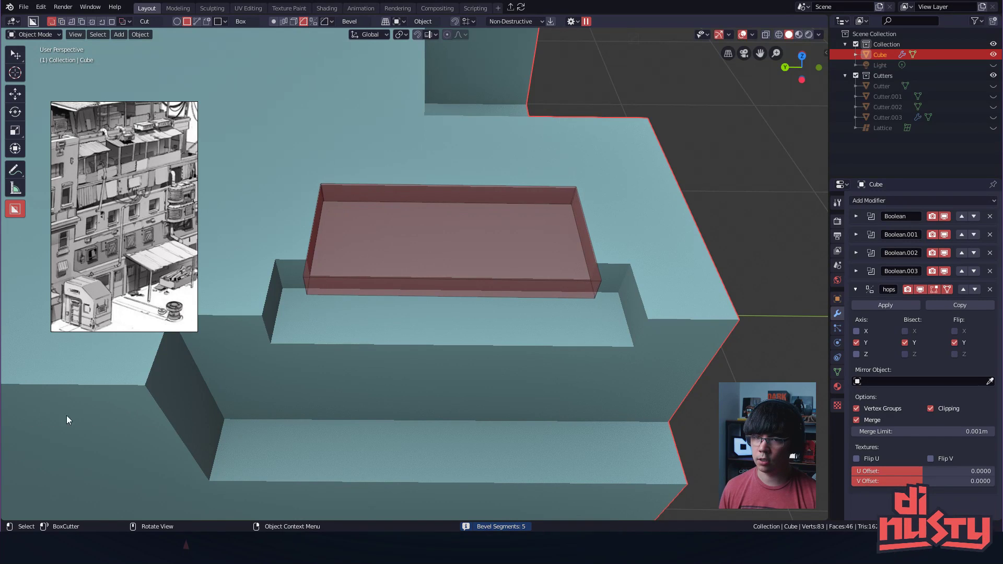
pyautogui.scroll(-3, 513, 418)
pyautogui.scroll(5, 568, 381)
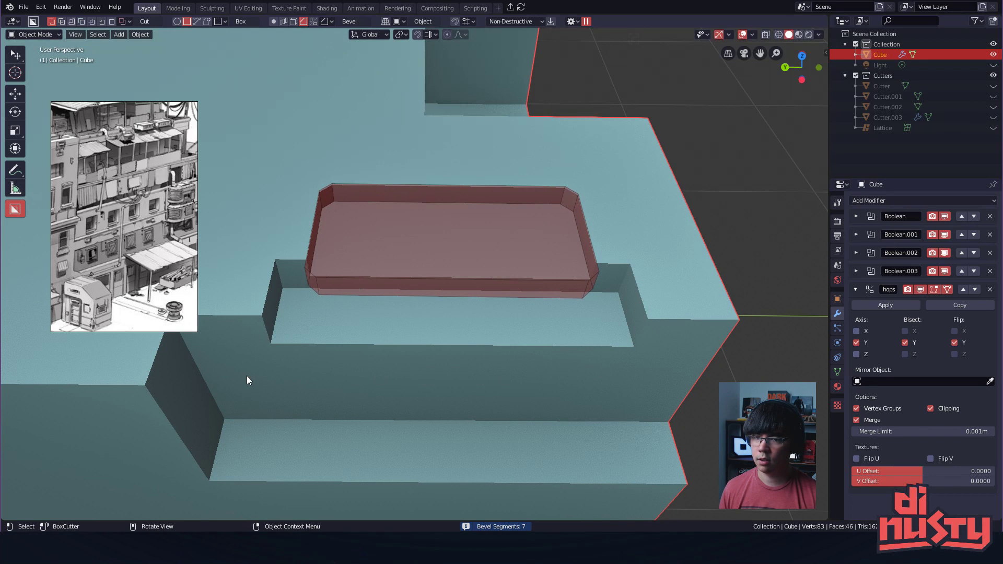
pyautogui.scroll(-2, 313, 378)
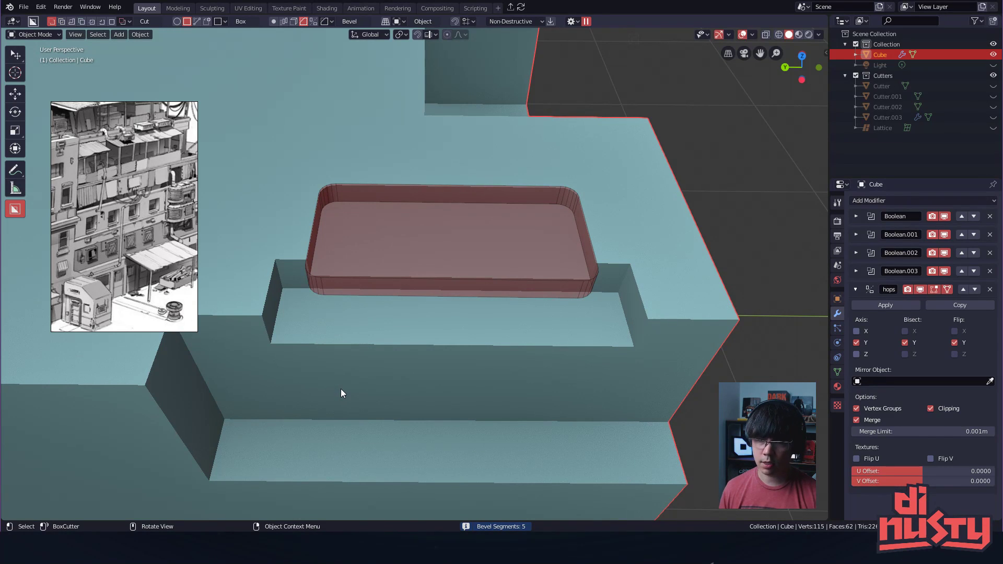
# - Switch the rounded box to Extract and back to Cut, lock its shape, and complete the cut
pyautogui.press('e')
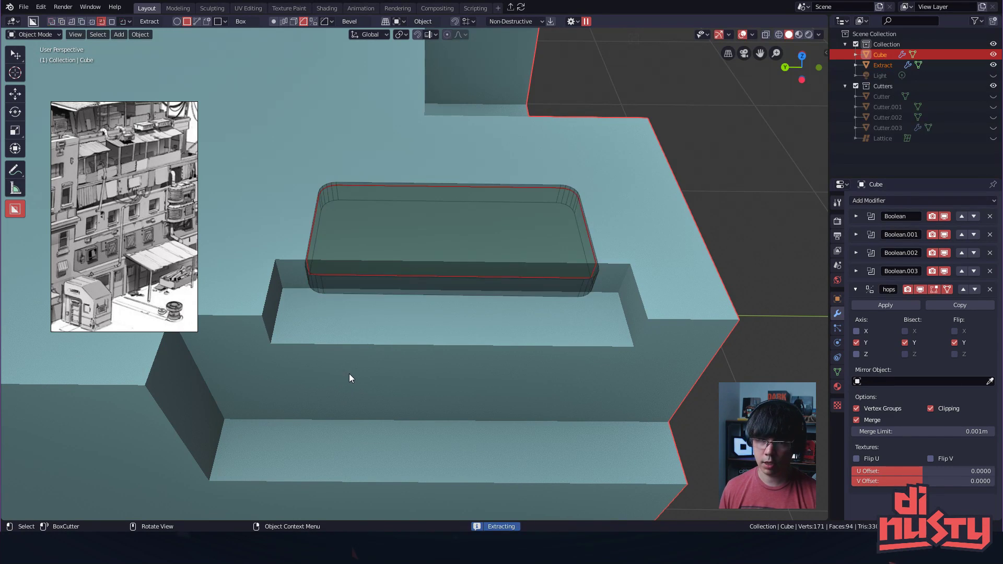
pyautogui.press('x')
pyautogui.press('Tab')
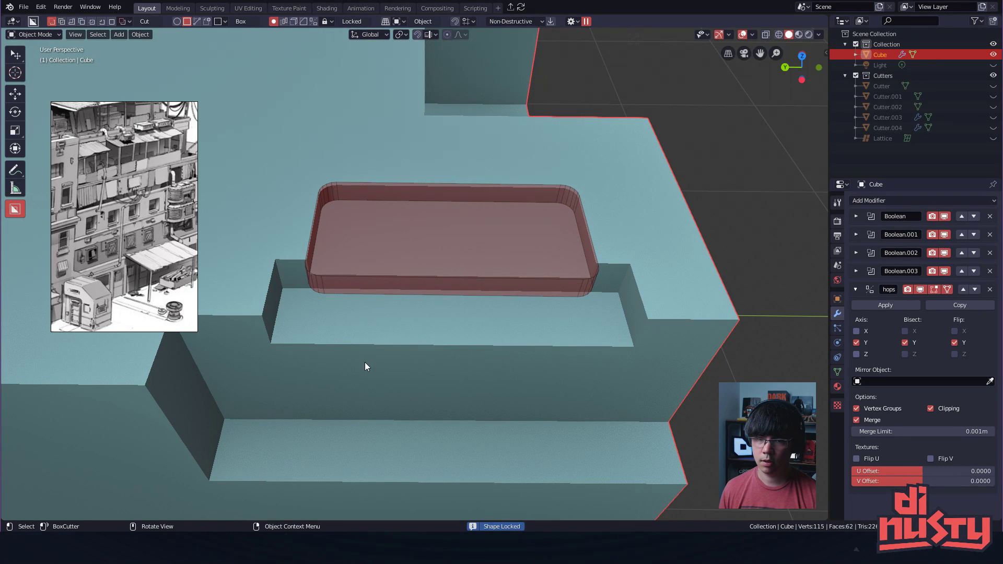
pyautogui.press('y')
pyautogui.press('x')
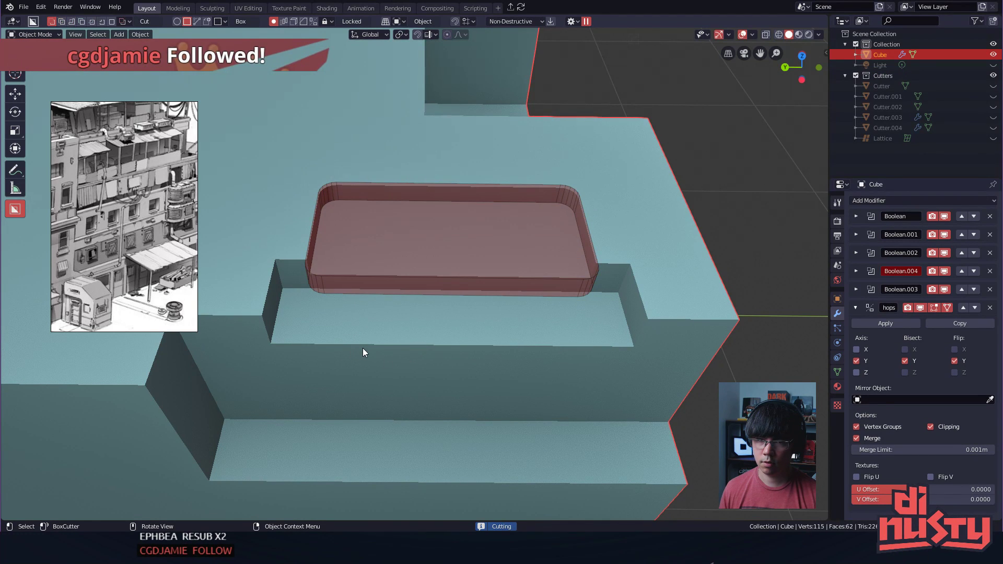
pyautogui.click(563, 356)
pyautogui.moveTo(563, 355)
pyautogui.keyDown('alt'); pyautogui.mouseDown()
pyautogui.moveTo(522, 351)
pyautogui.moveTo(454, 418)
pyautogui.moveTo(367, 342)
pyautogui.moveTo(488, 394)
pyautogui.moveTo(468, 365)
pyautogui.moveTo(583, 353)
pyautogui.mouseUp(); pyautogui.keyUp('alt')
# - Try to box-cut a small notch near the middle of the tall end's top edge
pyautogui.moveTo(581, 349); pyautogui.dragTo(514, 360, button='middle')
pyautogui.moveTo(399, 309); pyautogui.dragTo(487, 334)
pyautogui.click(486, 353)
pyautogui.moveTo(486, 353)
pyautogui.mouseDown(button='middle')
pyautogui.moveTo(428, 378)
pyautogui.moveTo(311, 351)
pyautogui.moveTo(488, 298)
pyautogui.mouseUp(button='middle')
pyautogui.hotkey('ctrl', 'z')
pyautogui.moveTo(454, 333); pyautogui.dragTo(490, 381)
pyautogui.rightClick(493, 381)
# - Box-cut a square notch across the middle of the tall end's top edge
pyautogui.moveTo(533, 326)
pyautogui.mouseDown()
pyautogui.moveTo(512, 359)
pyautogui.moveTo(464, 389)
pyautogui.mouseUp()
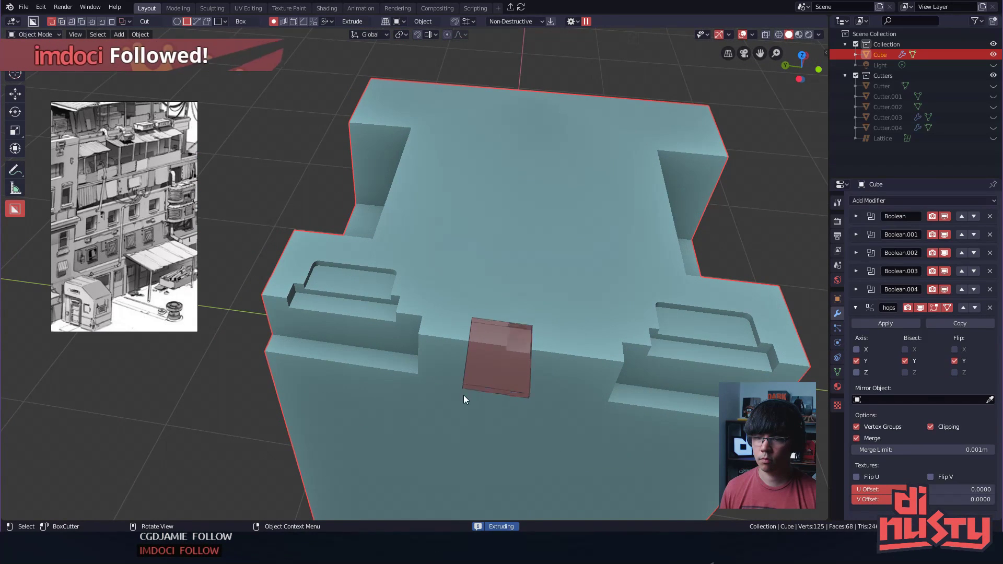
pyautogui.moveTo(456, 409); pyautogui.dragTo(498, 308, button='middle')
pyautogui.click(456, 382)
pyautogui.moveTo(457, 382); pyautogui.dragTo(476, 298, button='middle')
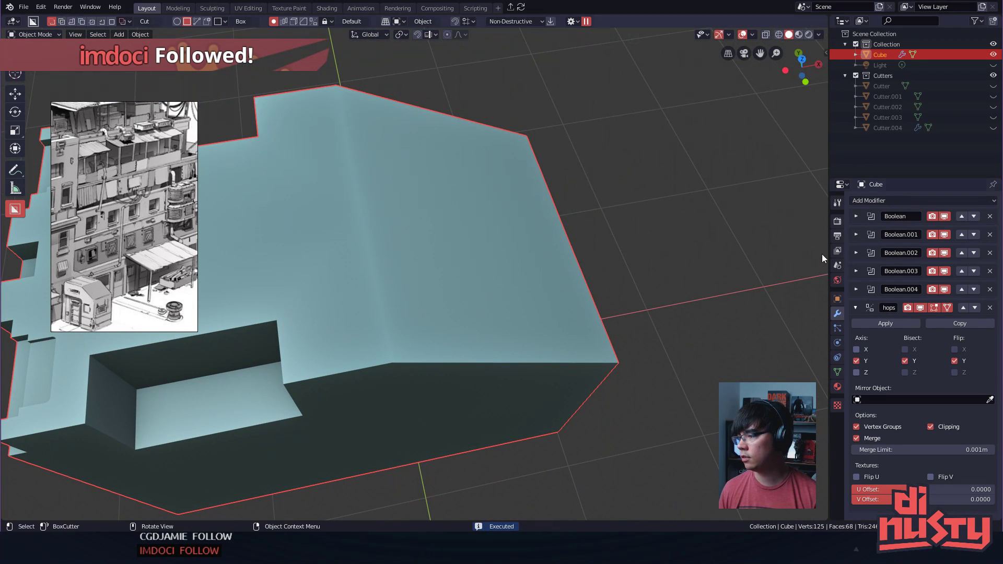
# - Try to box-cut a recess into the body near the start of the roof slope
pyautogui.moveTo(616, 286); pyautogui.dragTo(605, 246, button='middle')
pyautogui.scroll(5, 623, 271)
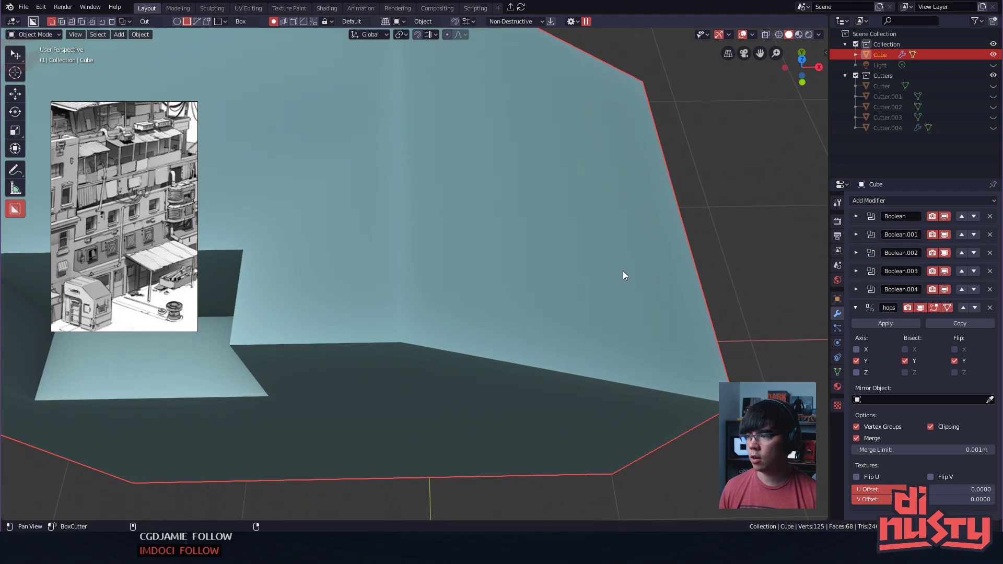
pyautogui.scroll(-1, 622, 271)
pyautogui.keyDown('shift'); pyautogui.moveTo(543, 286); pyautogui.dragTo(594, 278, button='middle'); pyautogui.keyUp('shift')
pyautogui.moveTo(385, 289); pyautogui.dragTo(614, 338)
pyautogui.click(619, 374)
pyautogui.moveTo(619, 374)
pyautogui.keyDown('shift'); pyautogui.mouseDown(button='middle')
pyautogui.moveTo(501, 265)
pyautogui.moveTo(557, 283)
pyautogui.mouseUp(button='middle'); pyautogui.keyUp('shift')
pyautogui.hotkey('ctrl', 'z')
pyautogui.moveTo(291, 139)
pyautogui.mouseDown()
pyautogui.moveTo(425, 171)
pyautogui.moveTo(509, 212)
pyautogui.mouseUp()
pyautogui.press('b')
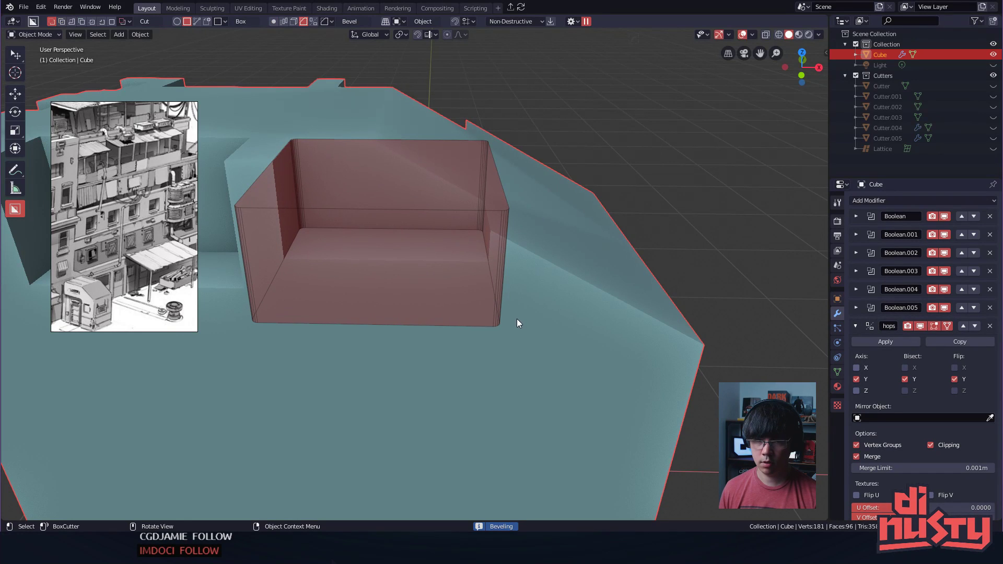
pyautogui.scroll(-4, 562, 302)
pyautogui.scroll(3, 575, 315)
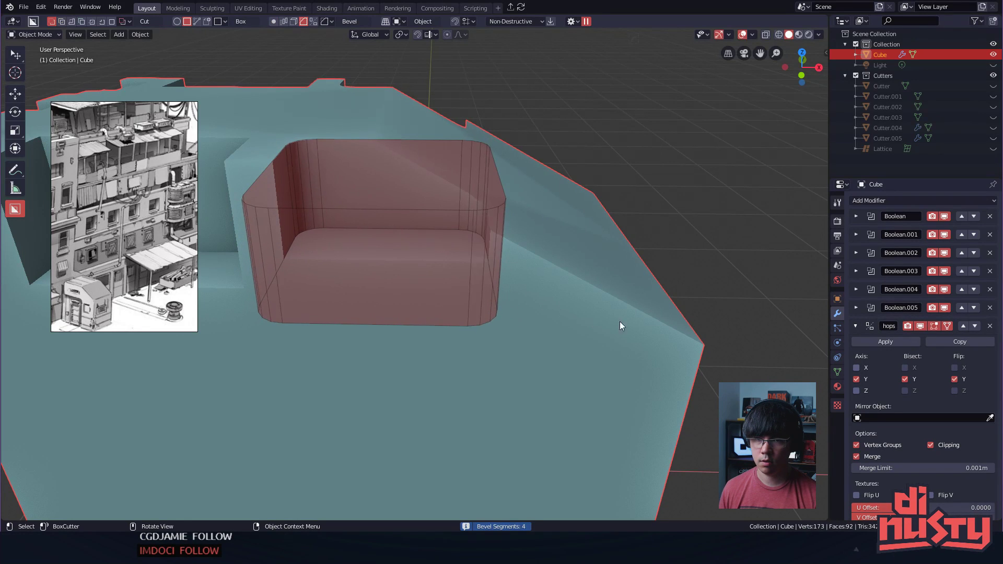
pyautogui.press('Escape')
pyautogui.moveTo(293, 251); pyautogui.dragTo(513, 131)
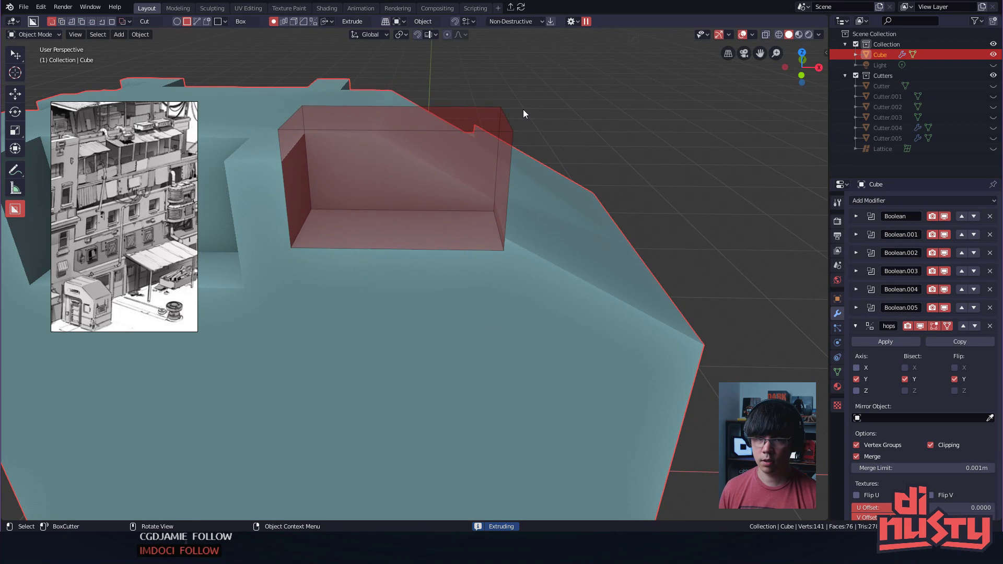
pyautogui.press('Escape')
pyautogui.moveTo(433, 196); pyautogui.dragTo(393, 230, button='middle')
pyautogui.keyDown('shift'); pyautogui.moveTo(392, 230); pyautogui.dragTo(441, 310, button='middle'); pyautogui.keyUp('shift')
pyautogui.moveTo(408, 365)
pyautogui.mouseDown()
pyautogui.moveTo(589, 366)
pyautogui.moveTo(634, 264)
pyautogui.mouseUp()
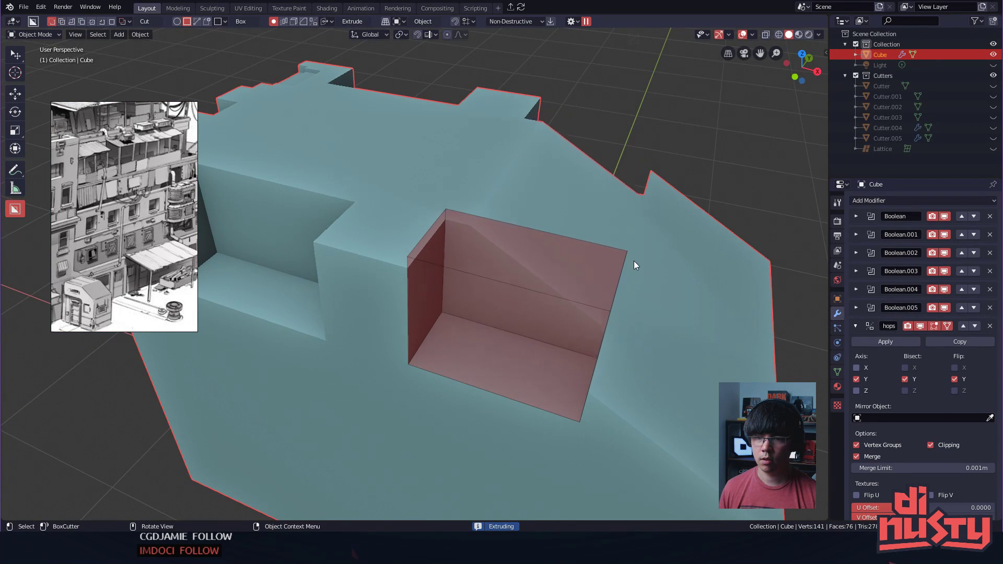
pyautogui.press('Escape')
# - Draw a box with beveled corners across the side edge where the roof slope begins, lock its shape, and complete it as a live cut
pyautogui.moveTo(366, 347)
pyautogui.mouseDown()
pyautogui.moveTo(540, 325)
pyautogui.moveTo(575, 261)
pyautogui.moveTo(616, 246)
pyautogui.mouseUp()
pyautogui.press('b')
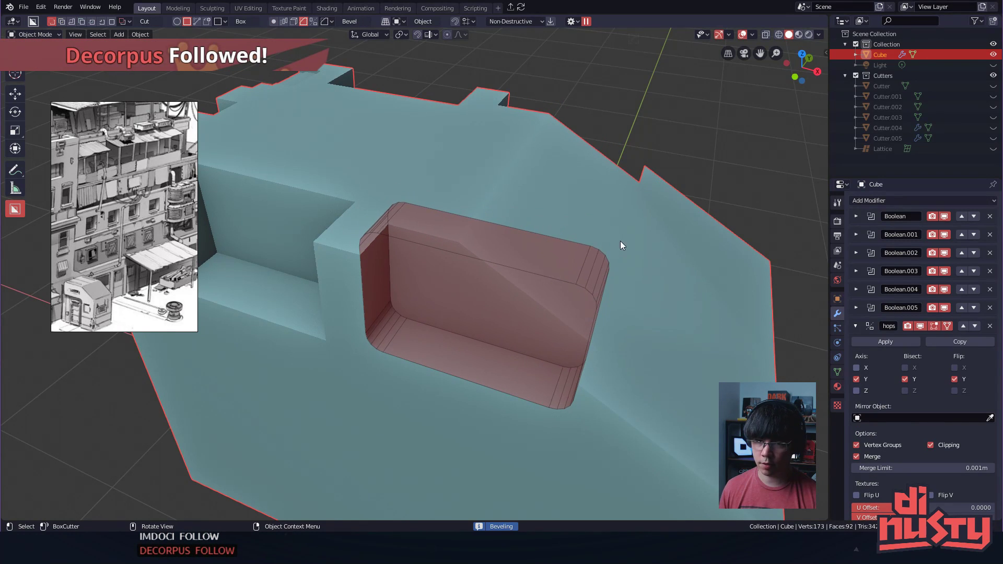
pyautogui.press('Tab')
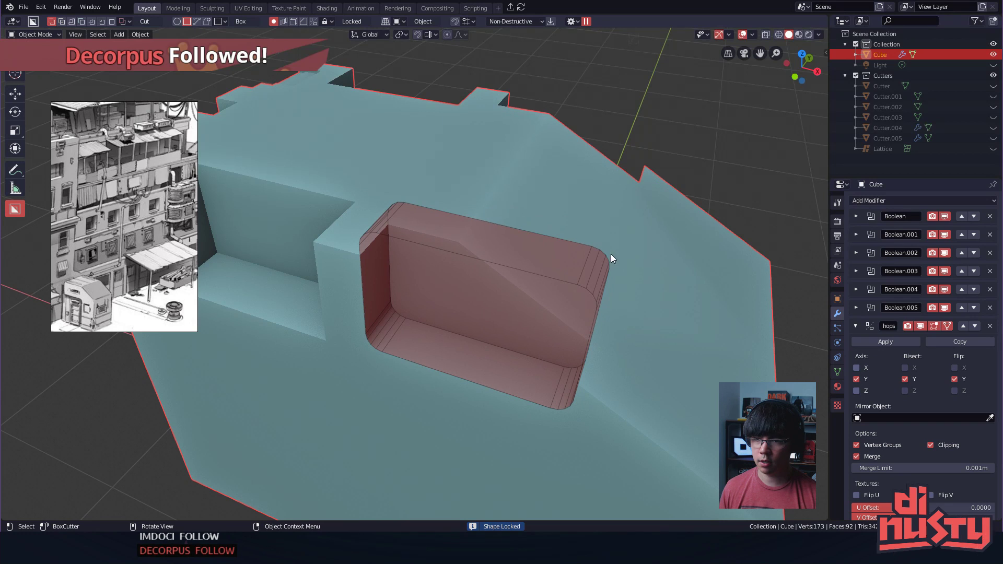
pyautogui.click(665, 249)
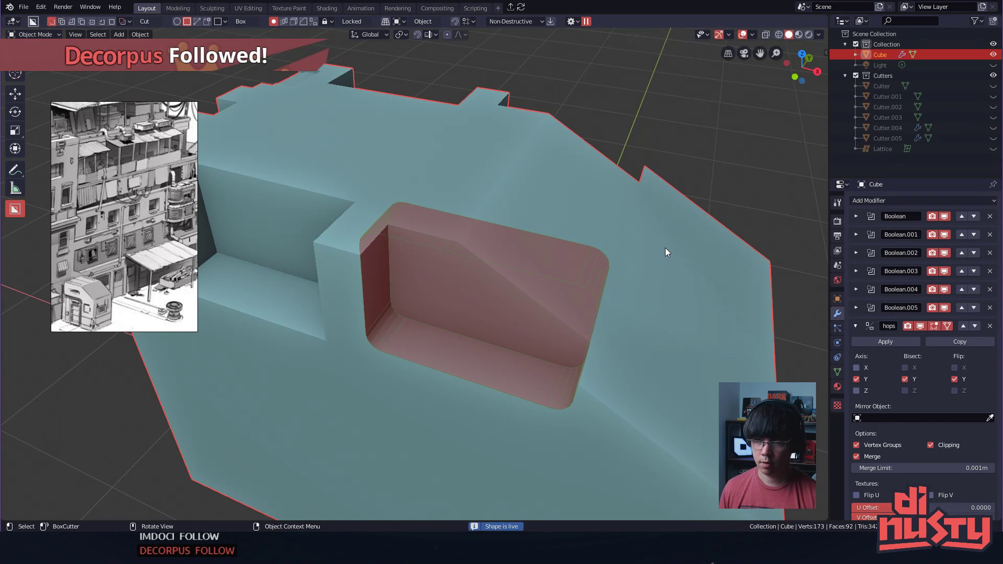
# - Reposition the live rounded cutter on the side edge, moving it freely and along the X axis
pyautogui.moveTo(666, 248); pyautogui.dragTo(595, 236, button='middle')
pyautogui.press('g')
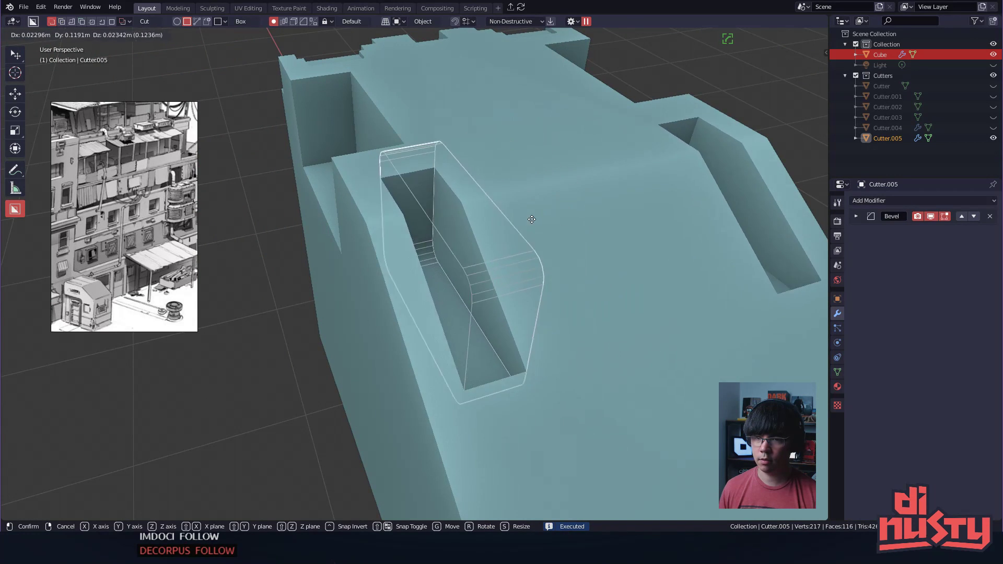
pyautogui.click(498, 219)
pyautogui.moveTo(447, 246); pyautogui.dragTo(553, 237, button='middle')
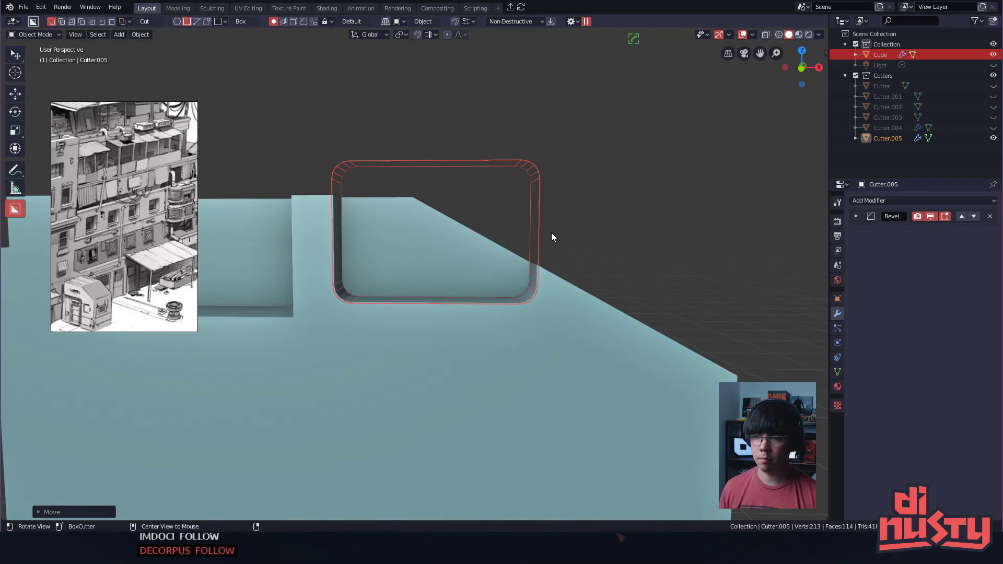
pyautogui.press('g')
pyautogui.press('x')
pyautogui.click(579, 238)
# - Try an inset edit on the rounded cutter and undo the last changes
pyautogui.moveTo(552, 241)
pyautogui.mouseDown()
pyautogui.moveTo(540, 243)
pyautogui.moveTo(587, 250)
pyautogui.mouseUp()
pyautogui.press('Tab')
pyautogui.press('i')
pyautogui.moveTo(624, 253); pyautogui.dragTo(534, 257, button='middle')
pyautogui.click(566, 260)
pyautogui.hotkey('ctrl', 'z')
pyautogui.hotkey('ctrl', 'z')
# - Move the rounded cutter along the X axis and open it in Edit Mode
pyautogui.press('g')
pyautogui.press('x')
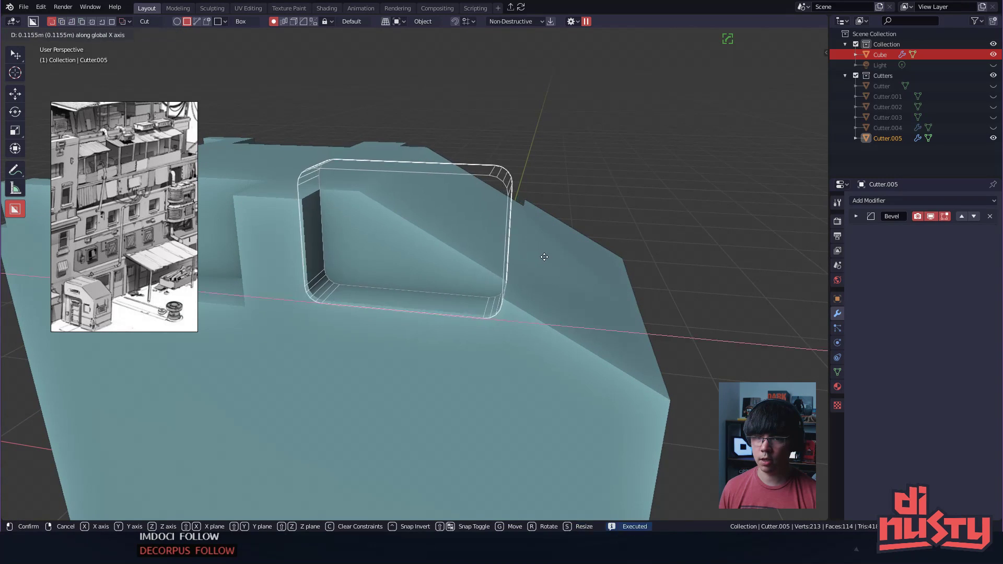
pyautogui.click(541, 284)
pyautogui.moveTo(540, 284); pyautogui.dragTo(528, 256, button='middle')
pyautogui.press('Tab')
pyautogui.click(445, 258)
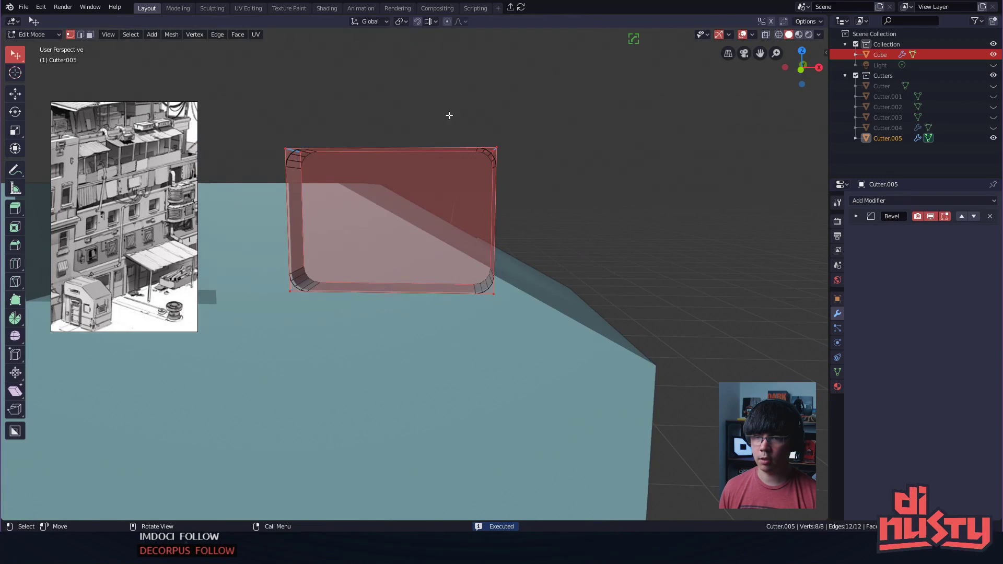
# - Try to move the rounded cutter's vertices freely in Edit Mode
pyautogui.press('g')
pyautogui.moveTo(597, 375); pyautogui.dragTo(566, 339)
pyautogui.click(532, 295)
pyautogui.hotkey('ctrl', 'z')
pyautogui.hotkey('ctrl', 'z')
pyautogui.hotkey('ctrl', 'z')
pyautogui.press('g')
pyautogui.click(511, 152)
pyautogui.hotkey('ctrl', 'z')
# - Switch to Box Select and select corner vertices at the cutter's end facing the low side of the roof
pyautogui.moveTo(514, 182); pyautogui.dragTo(511, 187, button='middle')
pyautogui.keyDown('alt'); pyautogui.moveTo(511, 186); pyautogui.dragTo(499, 193); pyautogui.keyUp('alt')
pyautogui.press('w')
pyautogui.moveTo(453, 135); pyautogui.dragTo(510, 170)
pyautogui.keyDown('alt'); pyautogui.moveTo(511, 175); pyautogui.dragTo(524, 215); pyautogui.keyUp('alt')
pyautogui.keyDown('shift'); pyautogui.moveTo(468, 298); pyautogui.dragTo(577, 304); pyautogui.keyUp('shift')
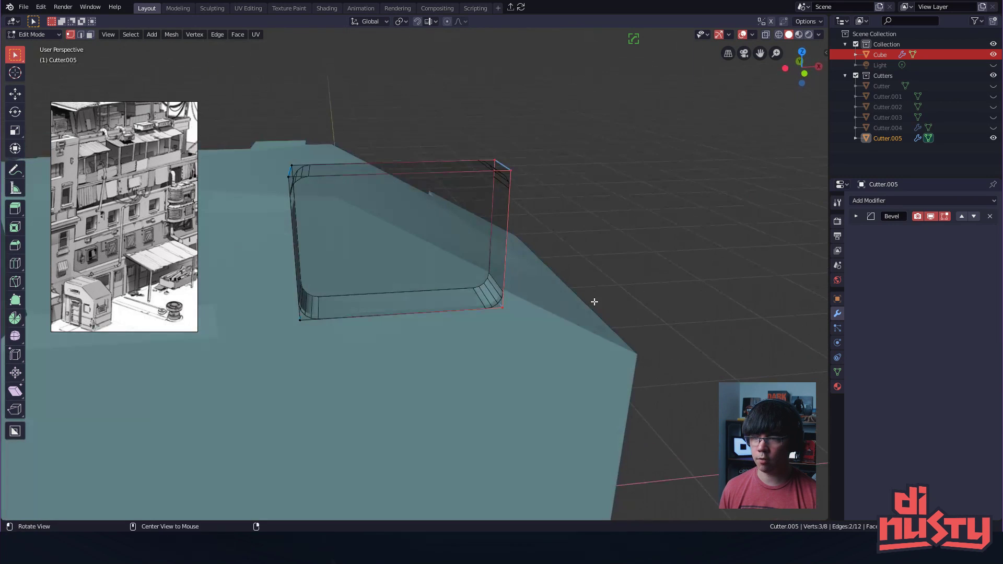
pyautogui.keyDown('alt'); pyautogui.moveTo(405, 183); pyautogui.dragTo(384, 178); pyautogui.keyUp('alt')
pyautogui.moveTo(384, 178); pyautogui.dragTo(526, 204, button='middle')
# - Expand the cutter's Bevel modifier settings and try to move the selected vertices along the X axis
pyautogui.click(856, 216)
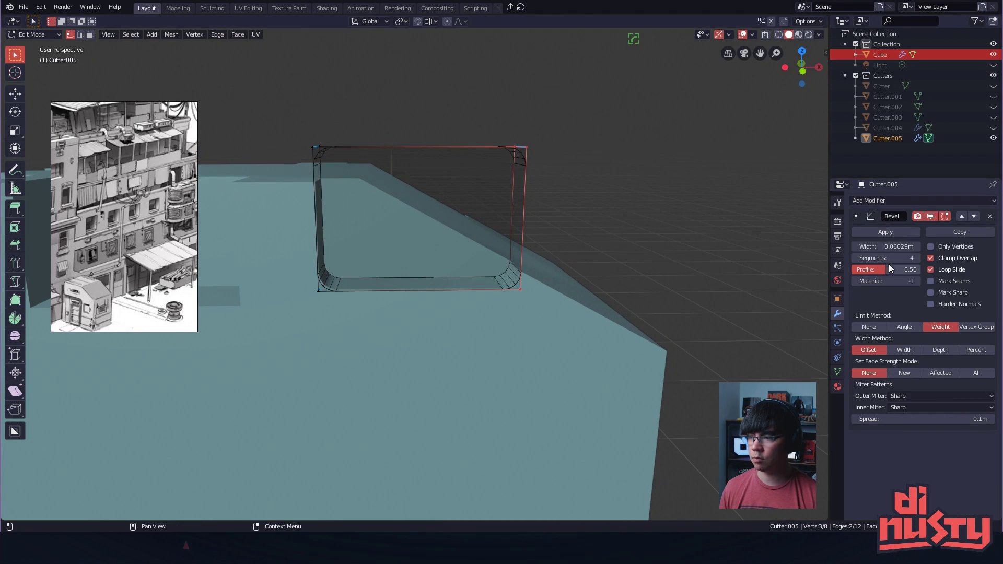
pyautogui.moveTo(601, 219); pyautogui.dragTo(629, 228, button='middle')
pyautogui.press('g')
pyautogui.press('x')
pyautogui.rightClick(603, 208)
pyautogui.rightClick(483, 215)
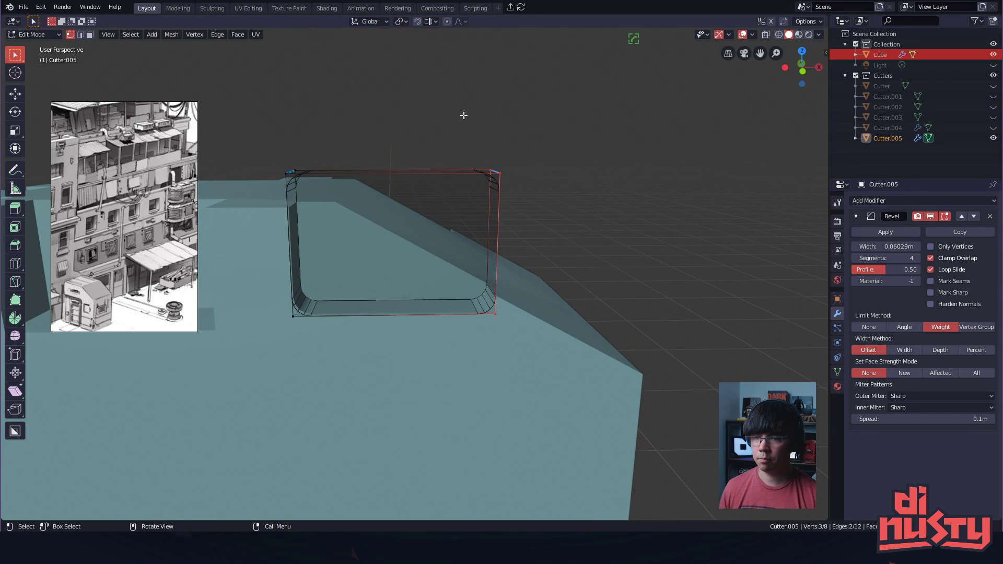
# - Select the four vertices at the cutter's end, stretch them along X out past the roof slope, and return to Object Mode
pyautogui.press('Tab')
pyautogui.click(478, 296)
pyautogui.moveTo(463, 149); pyautogui.dragTo(603, 358)
pyautogui.moveTo(603, 359); pyautogui.dragTo(599, 357, button='middle')
pyautogui.press('g')
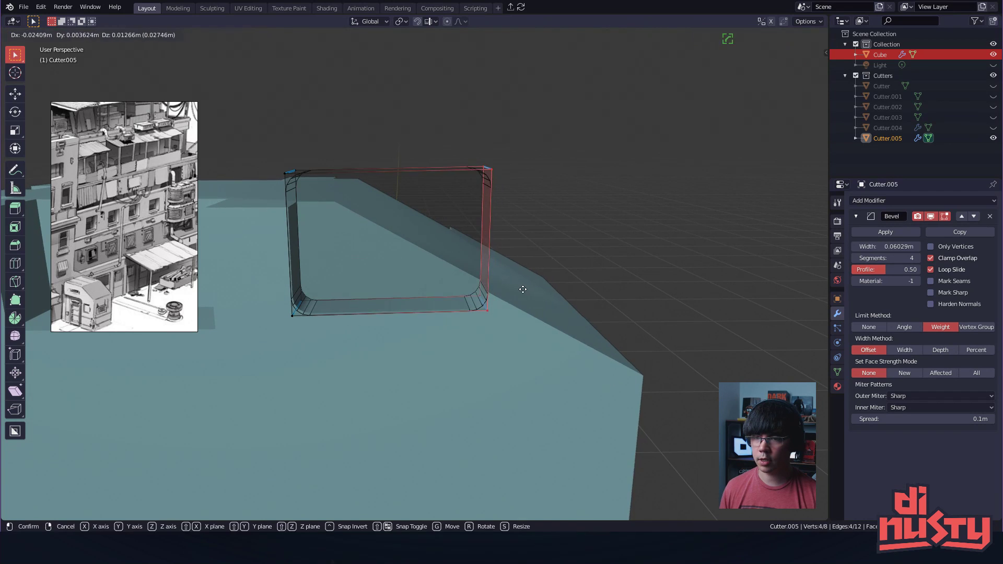
pyautogui.press('x')
pyautogui.click(673, 309)
pyautogui.moveTo(640, 309); pyautogui.dragTo(627, 305, button='middle')
pyautogui.click(691, 265)
pyautogui.moveTo(692, 264); pyautogui.dragTo(557, 134, button='middle')
pyautogui.press('Tab')
pyautogui.click(470, 80)
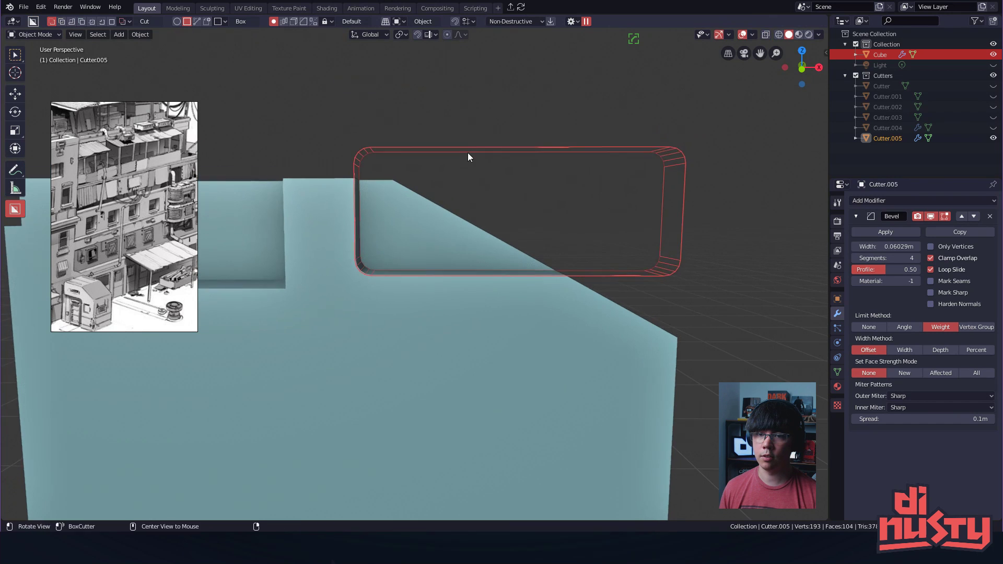
# - Align to the front orthographic view and set the BoxCutter shape to Ngon
pyautogui.moveTo(379, 120); pyautogui.dragTo(350, 141, button='middle')
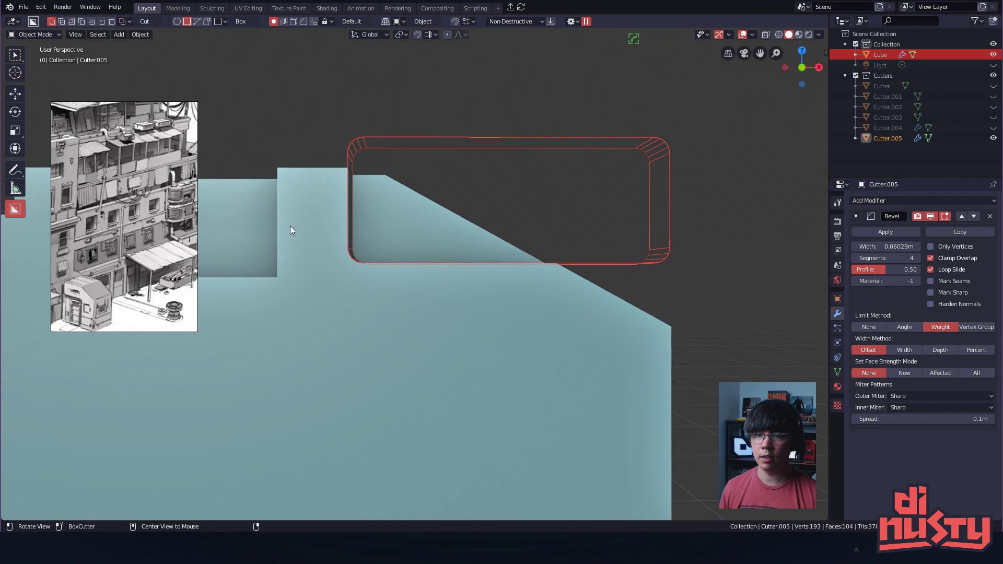
pyautogui.keyDown('alt'); pyautogui.moveTo(347, 236); pyautogui.dragTo(388, 140, button='middle'); pyautogui.keyUp('alt')
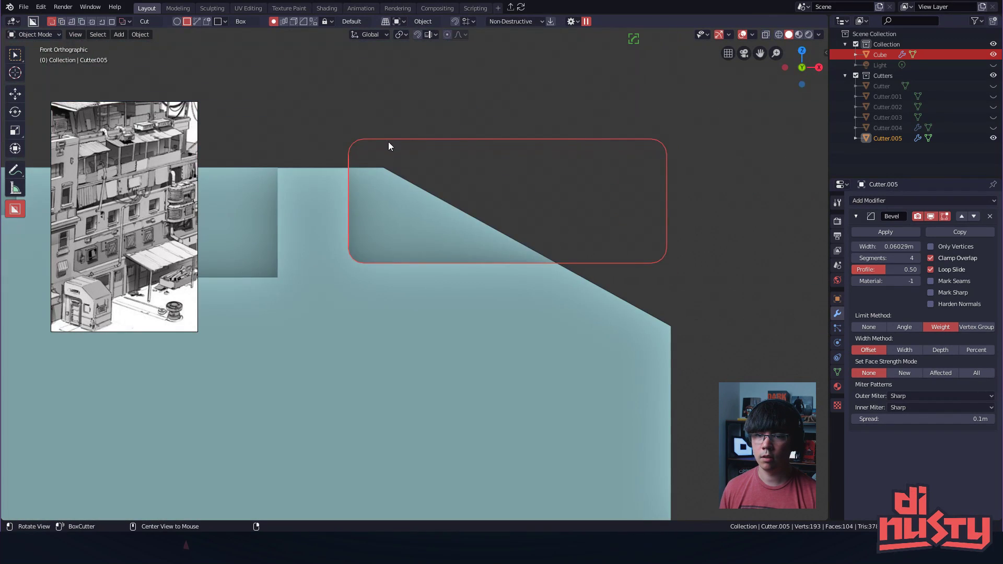
pyautogui.keyDown('ctrl'); pyautogui.moveTo(338, 195); pyautogui.dragTo(360, 210, button='middle'); pyautogui.keyUp('ctrl')
pyautogui.keyDown('shift'); pyautogui.moveTo(415, 230); pyautogui.dragTo(369, 225, button='middle'); pyautogui.keyUp('shift')
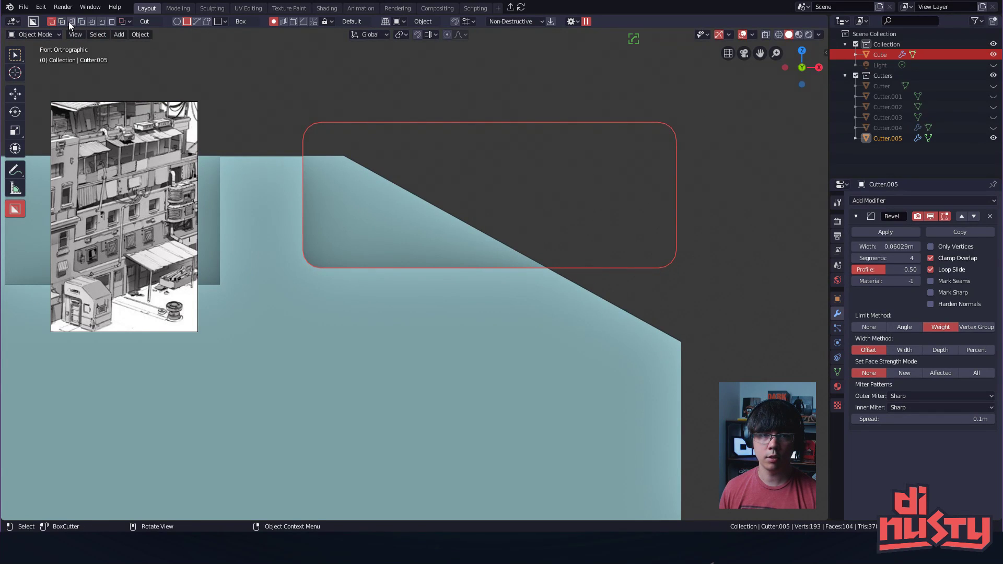
pyautogui.click(199, 22)
pyautogui.keyDown('shift'); pyautogui.moveTo(315, 165); pyautogui.dragTo(295, 145, button='middle'); pyautogui.keyUp('shift')
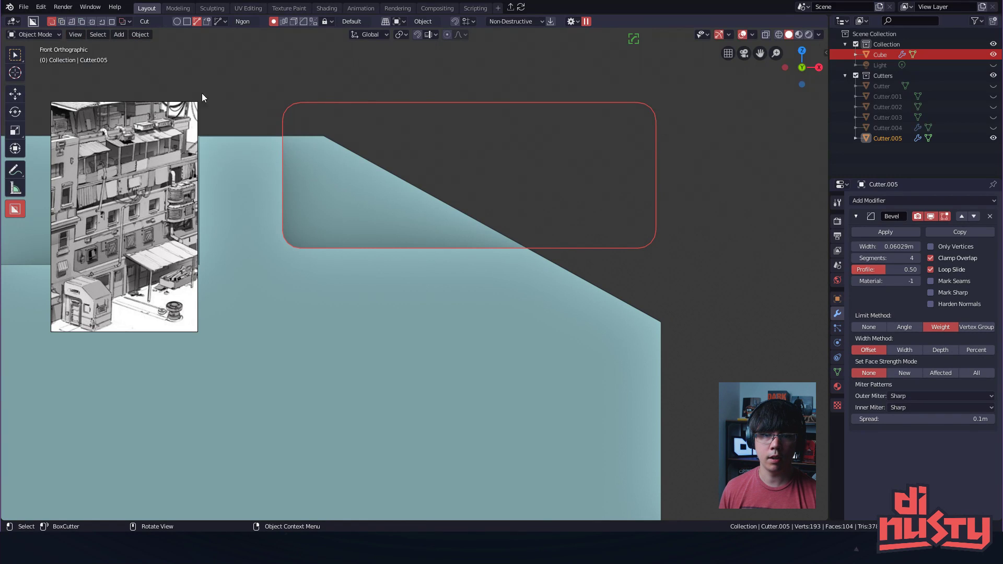
pyautogui.click(265, 145)
pyautogui.click(324, 105)
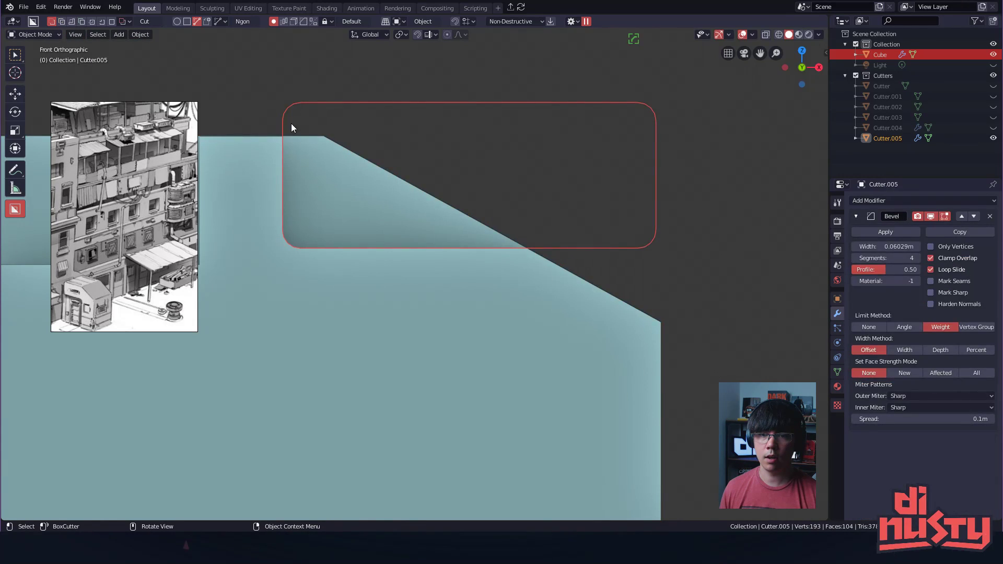
pyautogui.press('space')
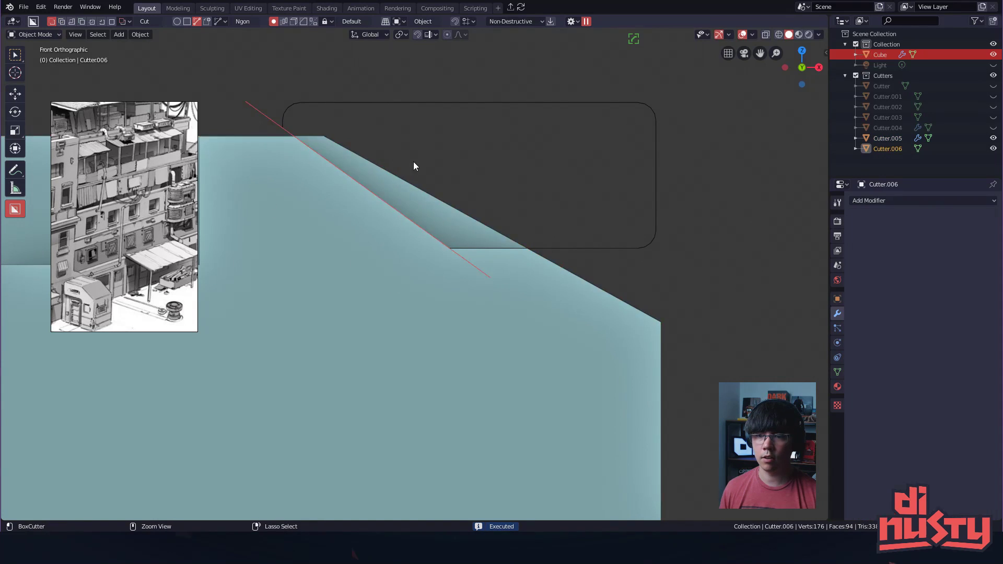
pyautogui.hotkey('ctrl', 'z')
# - Draw a slanted four-cornered Ngon cutter across the roof-side recess and extrude it through the recess cutter to leave a diagonal strut
pyautogui.click(516, 277)
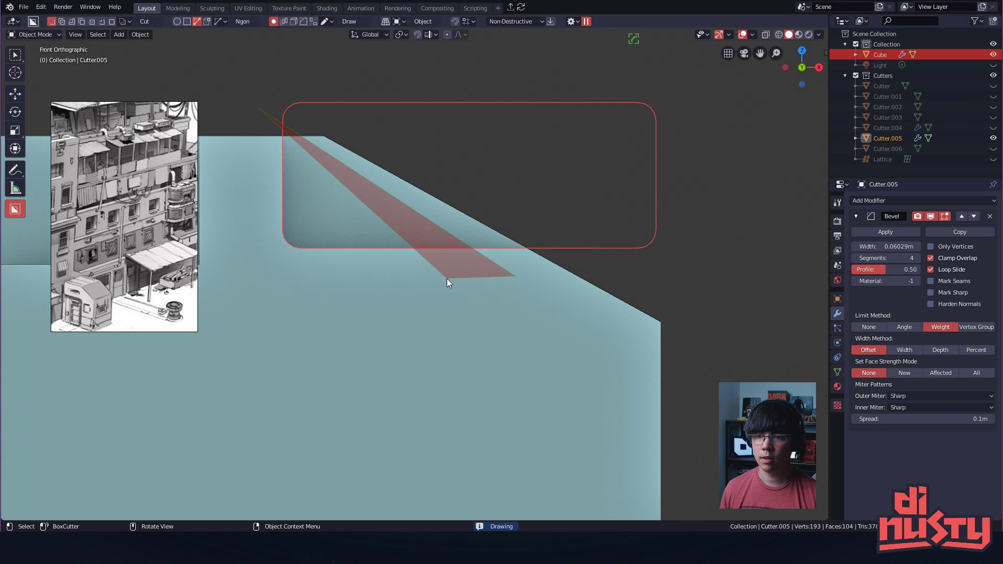
pyautogui.click(405, 270)
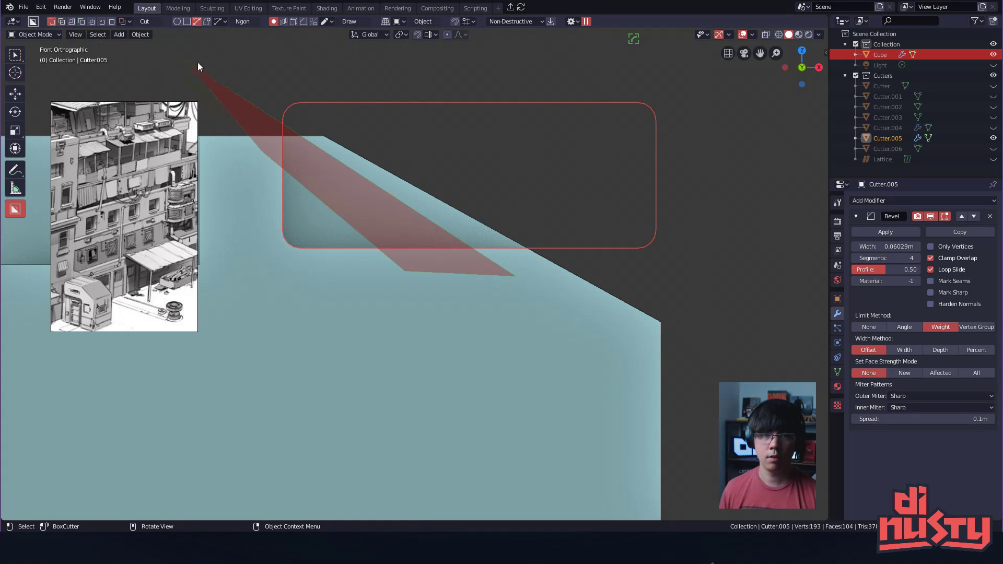
pyautogui.press('c')
pyautogui.press('c')
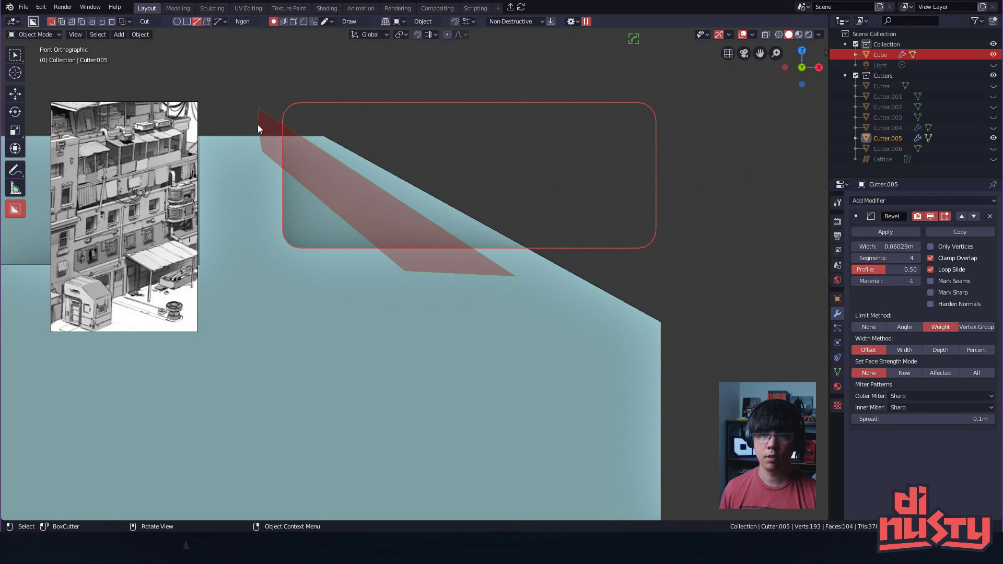
pyautogui.moveTo(304, 136); pyautogui.dragTo(411, 159, button='middle')
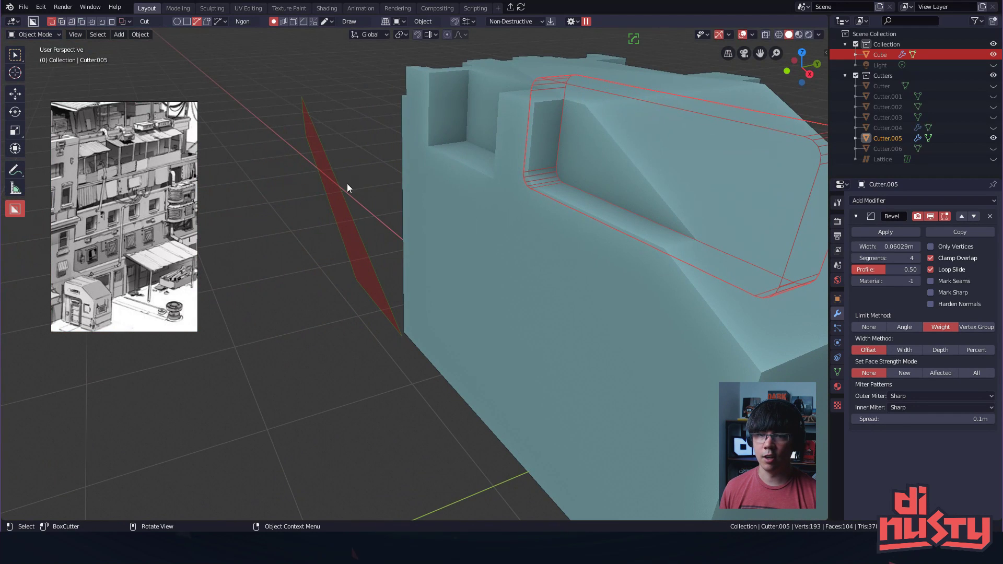
pyautogui.press('e')
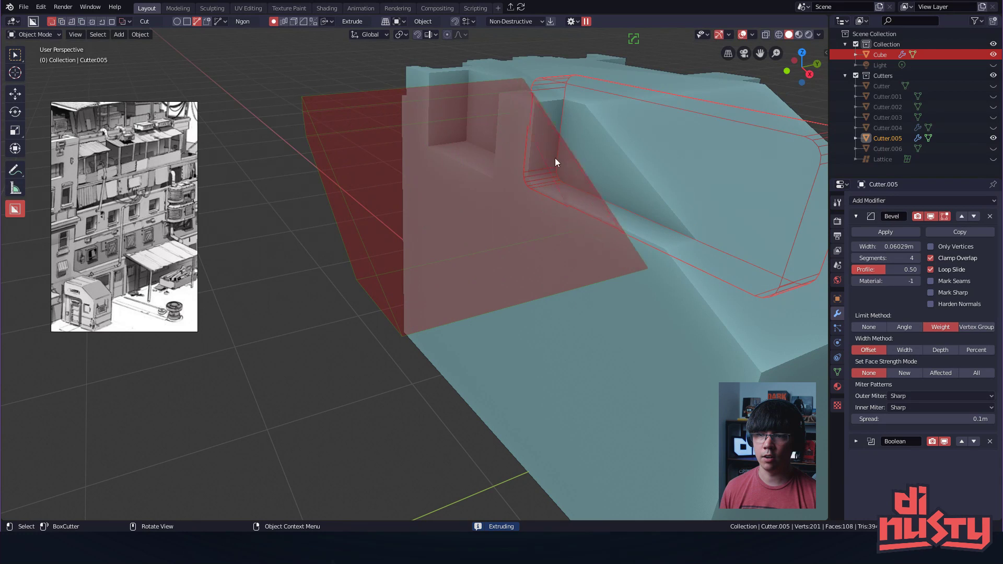
pyautogui.click(586, 152)
pyautogui.moveTo(573, 157); pyautogui.dragTo(456, 193, button='middle')
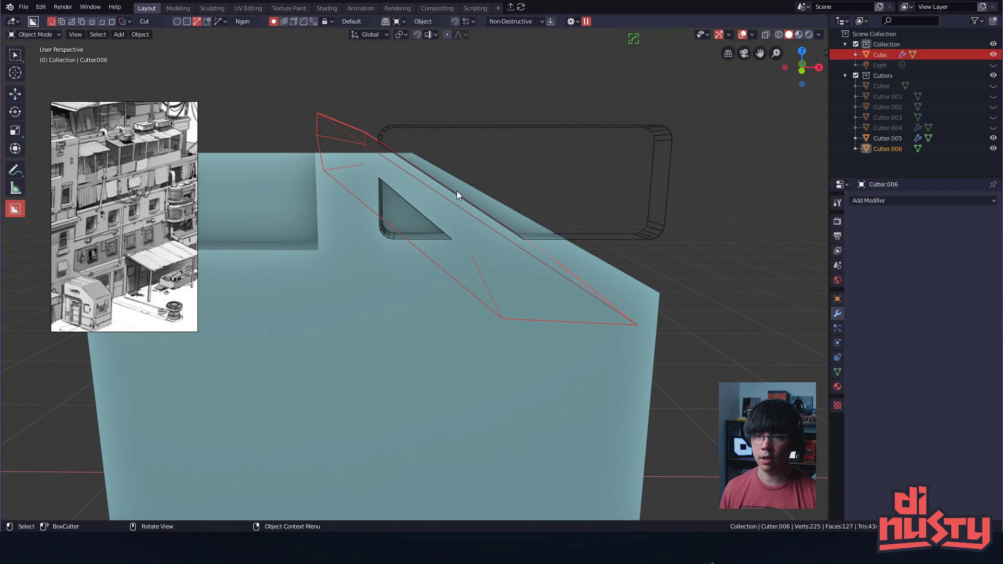
# - Shift the slanted Ngon cutter slightly downward and move an edge at its lower end in edge selection mode
pyautogui.press('g')
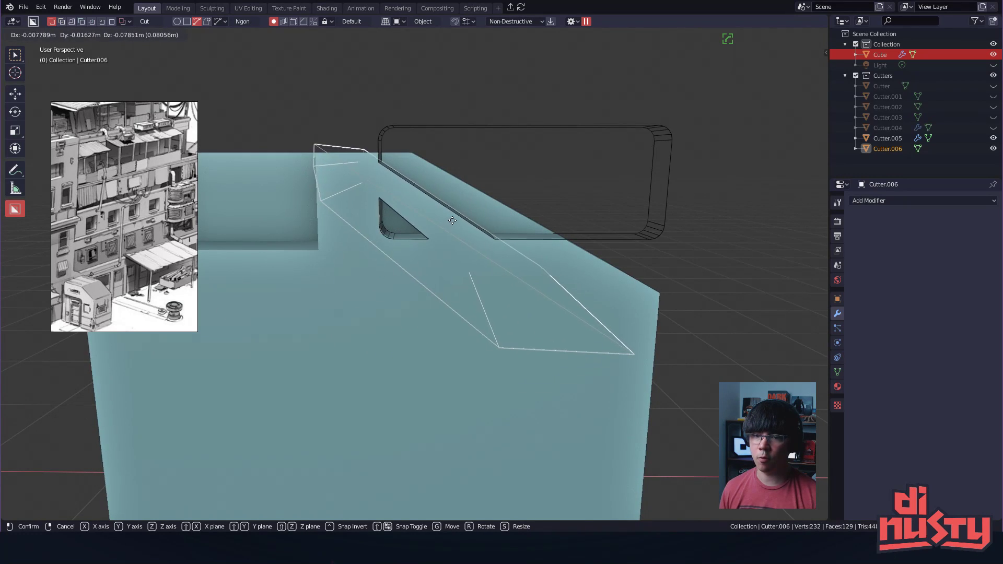
pyautogui.click(453, 229)
pyautogui.moveTo(454, 86); pyautogui.dragTo(447, 284, button='middle')
pyautogui.press('Tab')
pyautogui.click(448, 284)
pyautogui.click(448, 285)
pyautogui.press('Tab')
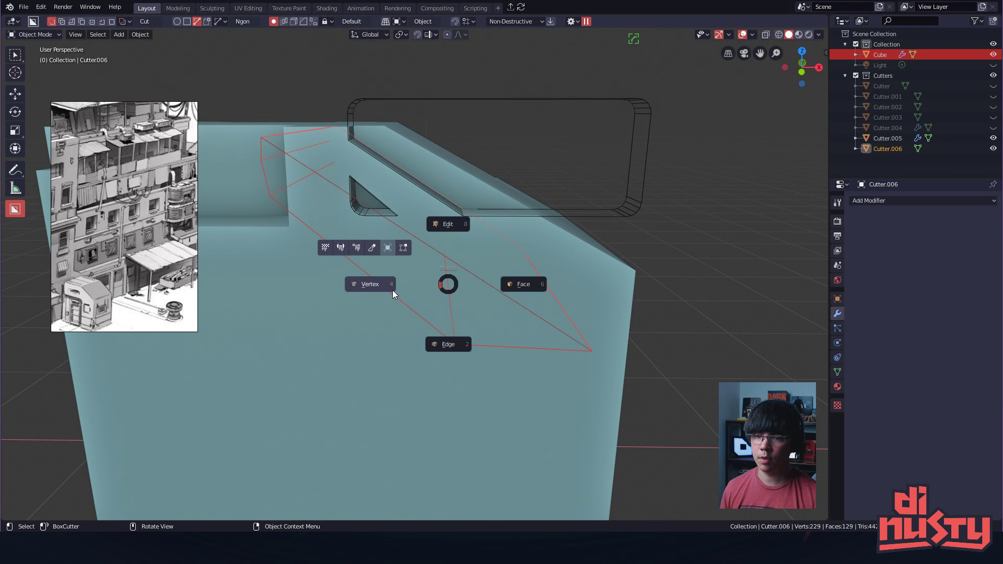
pyautogui.click(438, 342)
pyautogui.click(473, 300)
pyautogui.press('g')
pyautogui.click(486, 310)
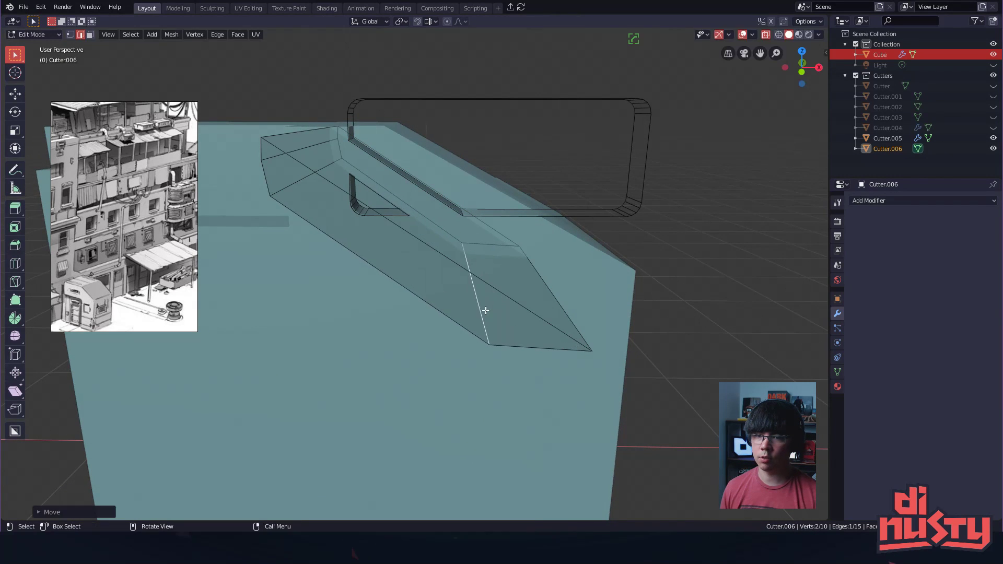
# - Return to Object Mode, select the building body and apply its Boolean modifiers
pyautogui.moveTo(485, 311); pyautogui.dragTo(461, 297, button='middle')
pyautogui.keyDown('alt'); pyautogui.moveTo(529, 168); pyautogui.dragTo(513, 148); pyautogui.keyUp('alt')
pyautogui.click(515, 146)
pyautogui.click(557, 120)
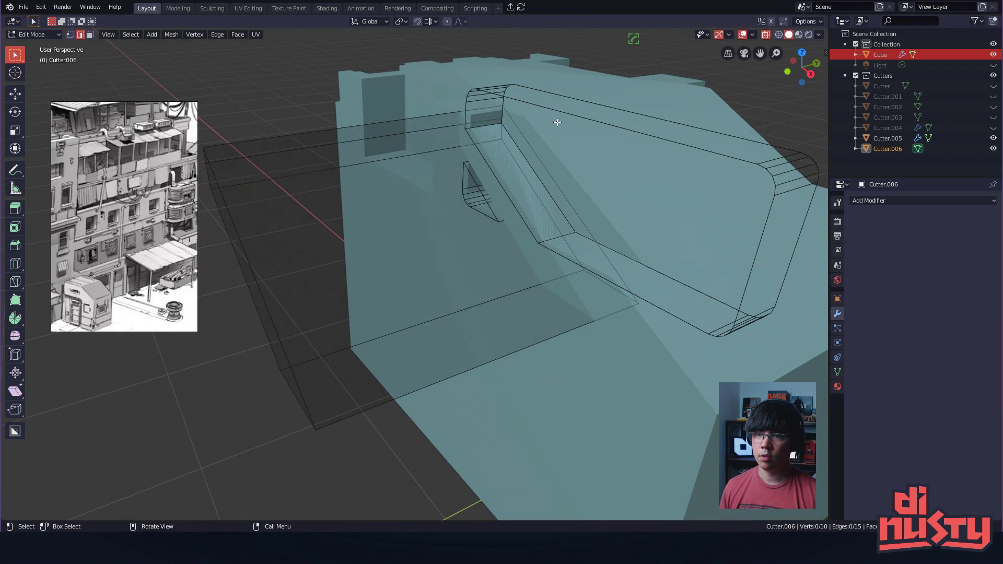
pyautogui.press('Tab')
pyautogui.click(566, 64)
pyautogui.click(563, 65)
pyautogui.keyDown('alt'); pyautogui.moveTo(563, 65); pyautogui.dragTo(500, 181); pyautogui.keyUp('alt')
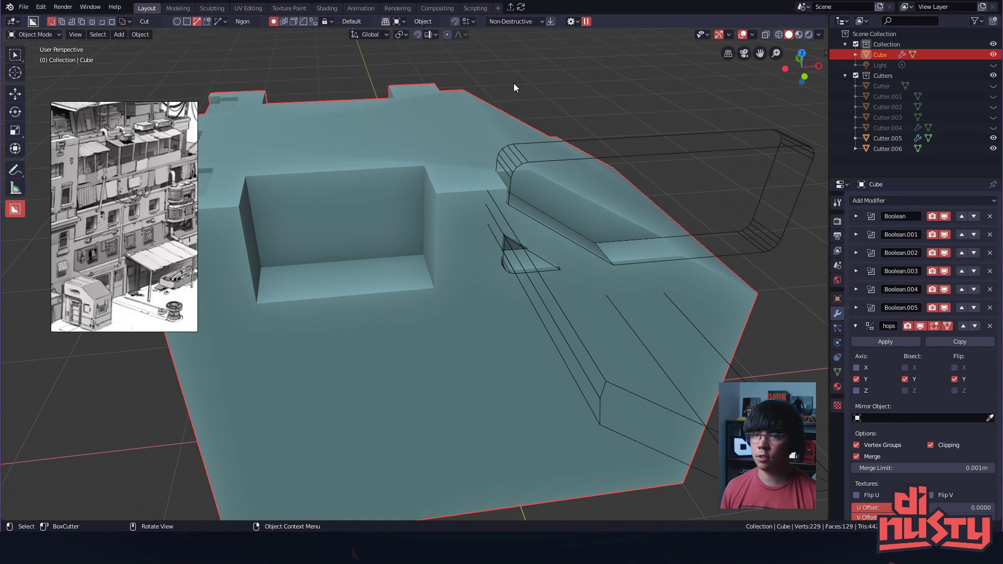
pyautogui.click(552, 21)
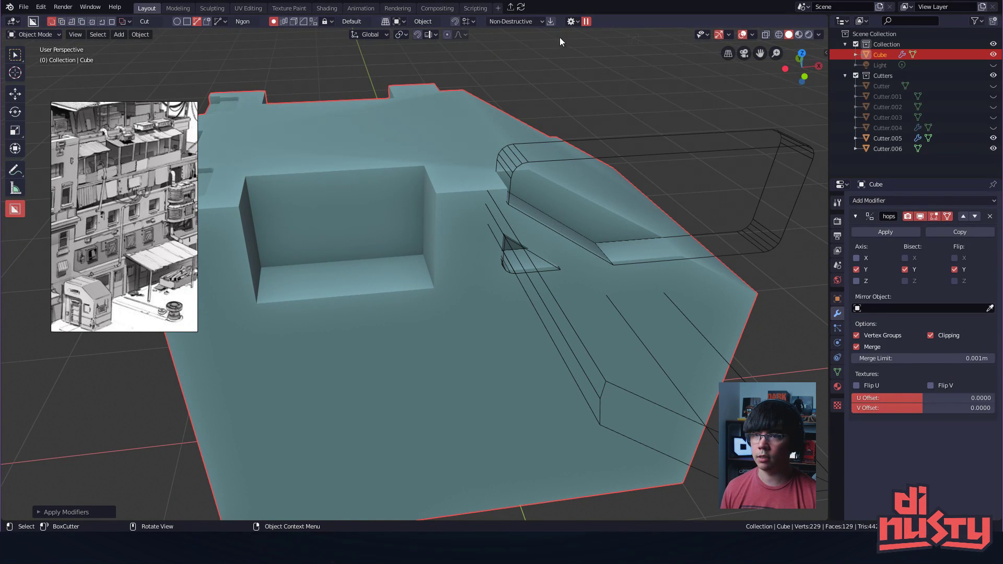
# - Duplicate the building body and place the copy beside it along the X axis
pyautogui.scroll(-4, 553, 123)
pyautogui.hotkey('shift', 'd')
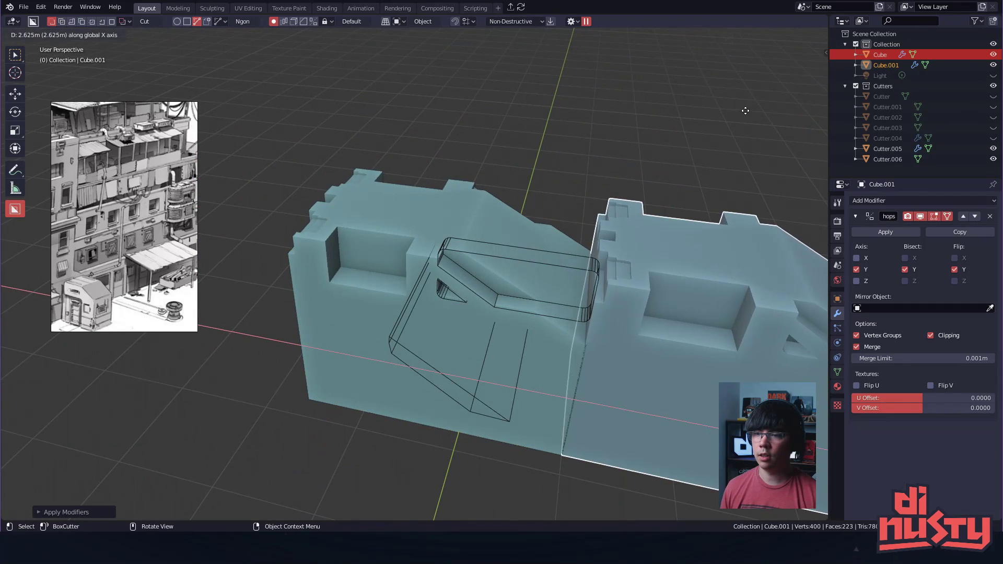
pyautogui.click(747, 159)
pyautogui.keyDown('shift'); pyautogui.moveTo(748, 159); pyautogui.dragTo(396, 80, button='middle'); pyautogui.keyUp('shift')
pyautogui.keyDown('alt'); pyautogui.moveTo(396, 82); pyautogui.dragTo(560, 99); pyautogui.keyUp('alt')
pyautogui.click(560, 99)
pyautogui.keyDown('alt'); pyautogui.moveTo(560, 183); pyautogui.dragTo(498, 222); pyautogui.keyUp('alt')
pyautogui.scroll(3, 561, 206)
pyautogui.click(498, 221)
# - Check the duplicate's mesh in Edit Mode with X-ray off and edge selection, and return to Object Mode
pyautogui.press('Tab')
pyautogui.click(500, 167)
pyautogui.moveTo(501, 168); pyautogui.dragTo(536, 243, button='middle')
pyautogui.hotkey('alt', 'z')
pyautogui.press('Tab')
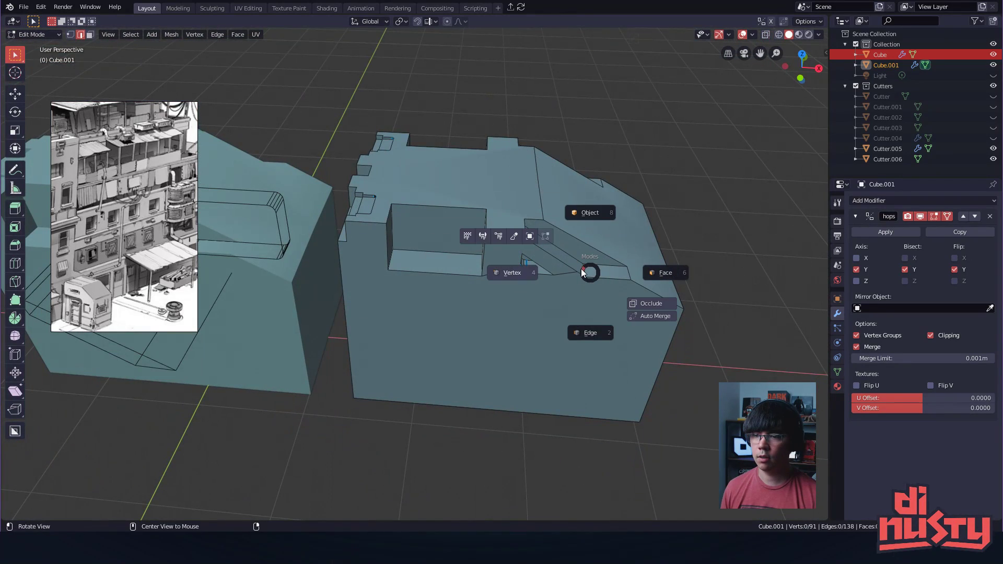
pyautogui.click(591, 280)
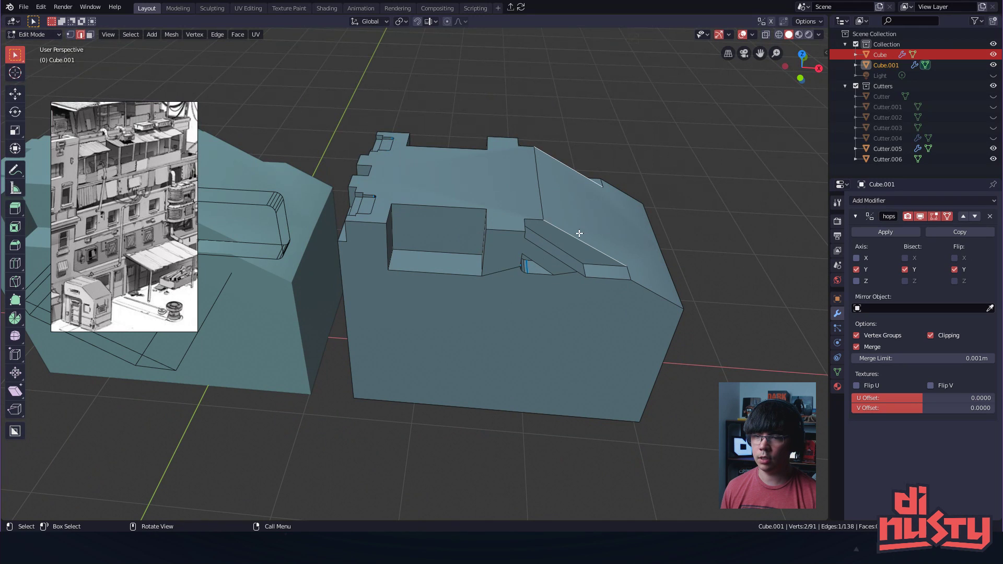
pyautogui.press('Tab')
# - Briefly isolate the duplicate, restore the full scene and apply the duplicate's Mirror modifier
pyautogui.press('f')
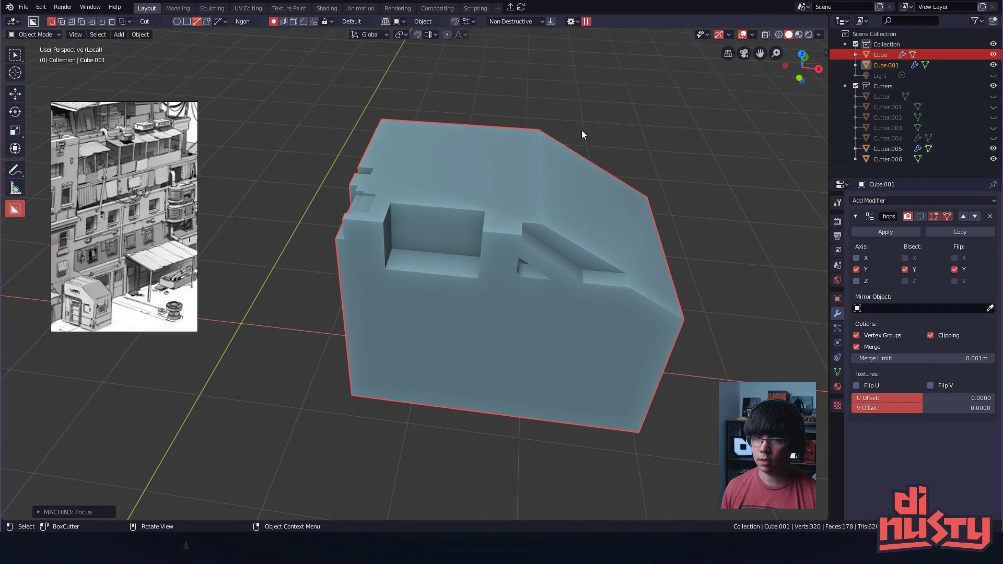
pyautogui.press('f')
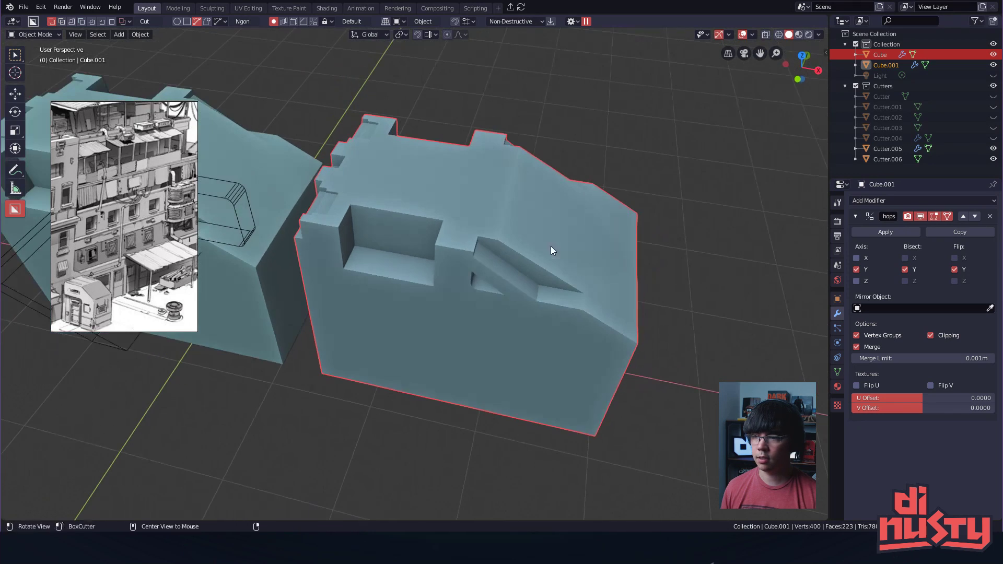
pyautogui.click(885, 233)
pyautogui.moveTo(528, 236); pyautogui.dragTo(572, 239, button='middle')
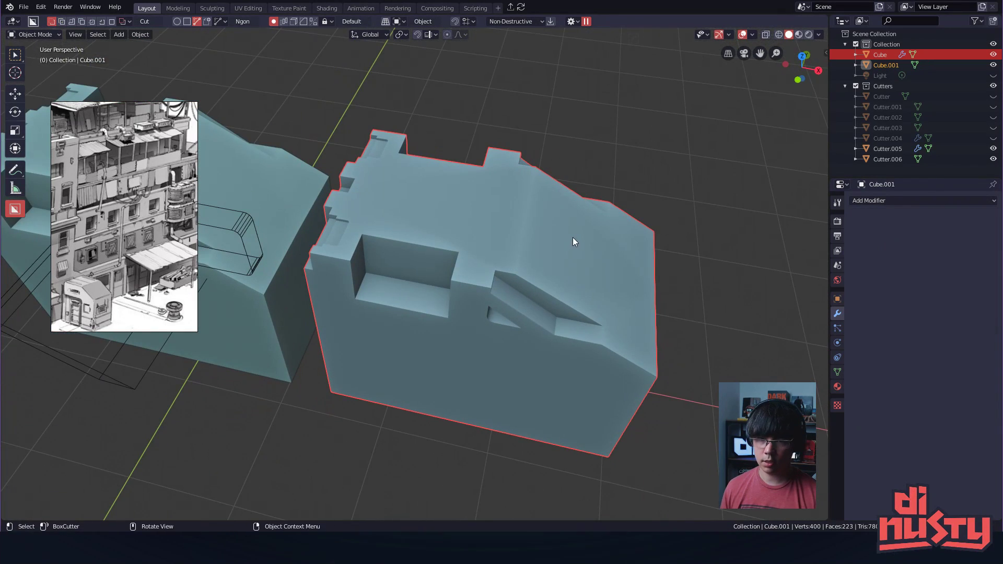
# - Isolate the duplicate and enter Edit Mode with vertex selection
pyautogui.moveTo(631, 227); pyautogui.dragTo(561, 212, button='middle')
pyautogui.press('f')
pyautogui.press('Tab')
pyautogui.click(656, 183)
pyautogui.press('Tab')
pyautogui.click(388, 189)
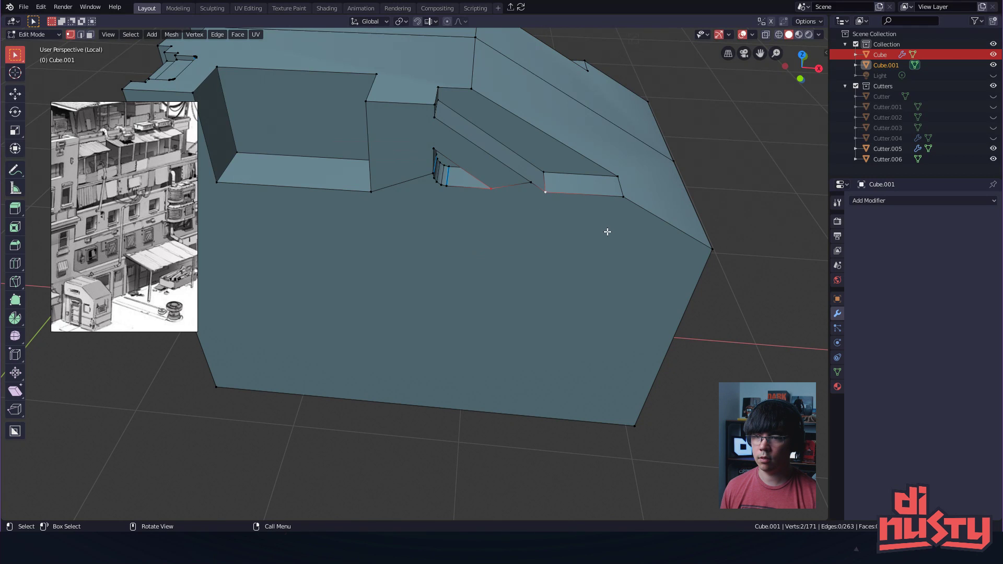
# - Connect the vertices along the recess's lower edge to the side wall's bottom corner with new edges
pyautogui.click(742, 247)
pyautogui.keyDown('shift'); pyautogui.moveTo(742, 247); pyautogui.dragTo(596, 208, button='middle'); pyautogui.keyUp('shift')
pyautogui.keyDown('shift'); pyautogui.click(592, 402); pyautogui.keyUp('shift')
pyautogui.press('j')
pyautogui.moveTo(473, 393); pyautogui.dragTo(560, 243, button='middle')
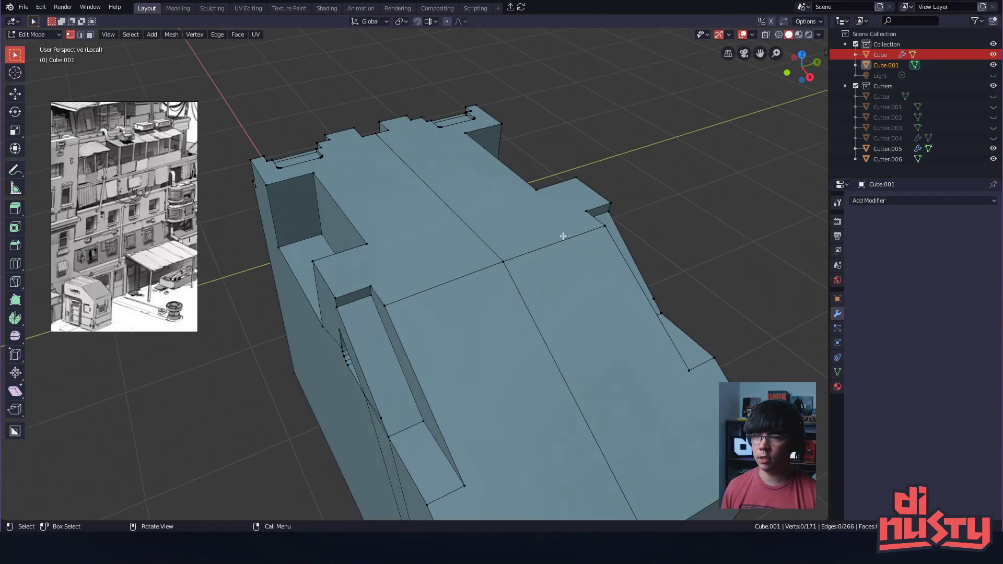
pyautogui.moveTo(547, 158); pyautogui.dragTo(538, 251, button='middle')
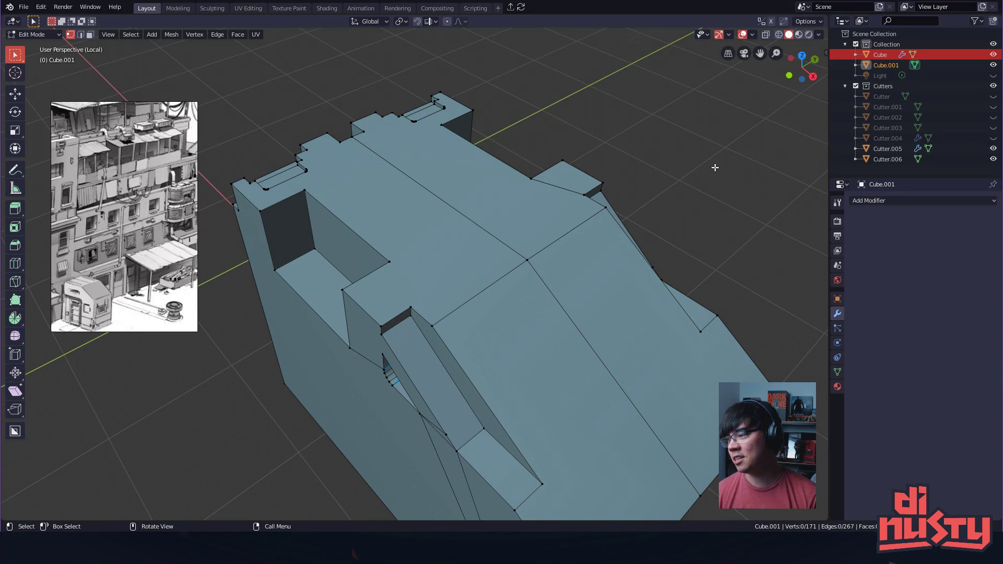
# - Examine the duplicate's edge flow from several angles and check its surface in Object Mode
pyautogui.keyDown('alt'); pyautogui.keyDown('shift'); pyautogui.moveTo(730, 226); pyautogui.dragTo(738, 252); pyautogui.keyUp('shift'); pyautogui.keyUp('alt')
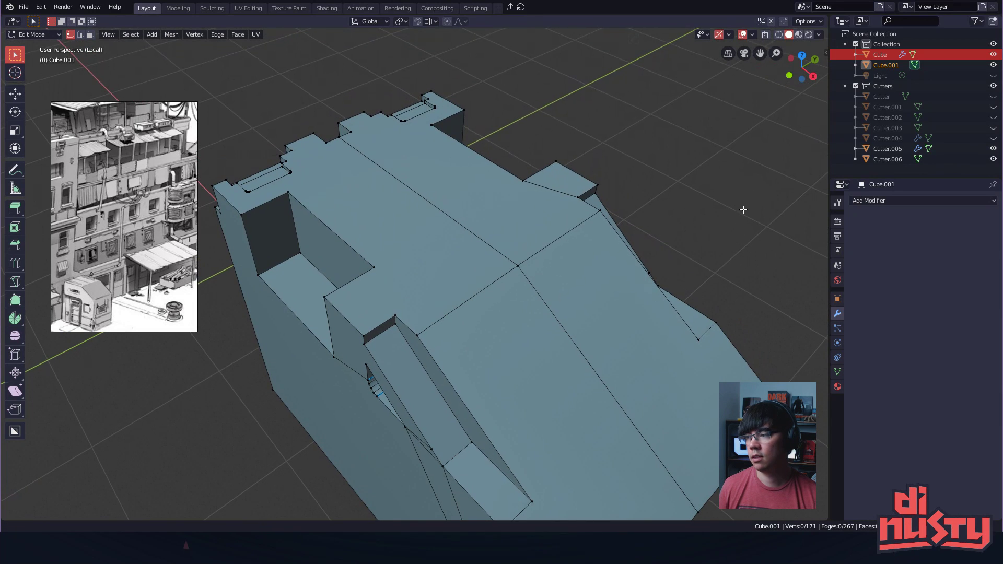
pyautogui.keyDown('alt'); pyautogui.keyDown('shift'); pyautogui.moveTo(744, 209); pyautogui.dragTo(743, 216); pyautogui.keyUp('shift'); pyautogui.keyUp('alt')
pyautogui.keyDown('alt'); pyautogui.moveTo(737, 256); pyautogui.dragTo(760, 224); pyautogui.keyUp('alt')
pyautogui.keyDown('ctrl'); pyautogui.keyDown('alt'); pyautogui.moveTo(760, 224); pyautogui.dragTo(663, 202); pyautogui.keyUp('alt'); pyautogui.keyUp('ctrl')
pyautogui.press('Tab')
pyautogui.click(671, 151)
pyautogui.press('Tab')
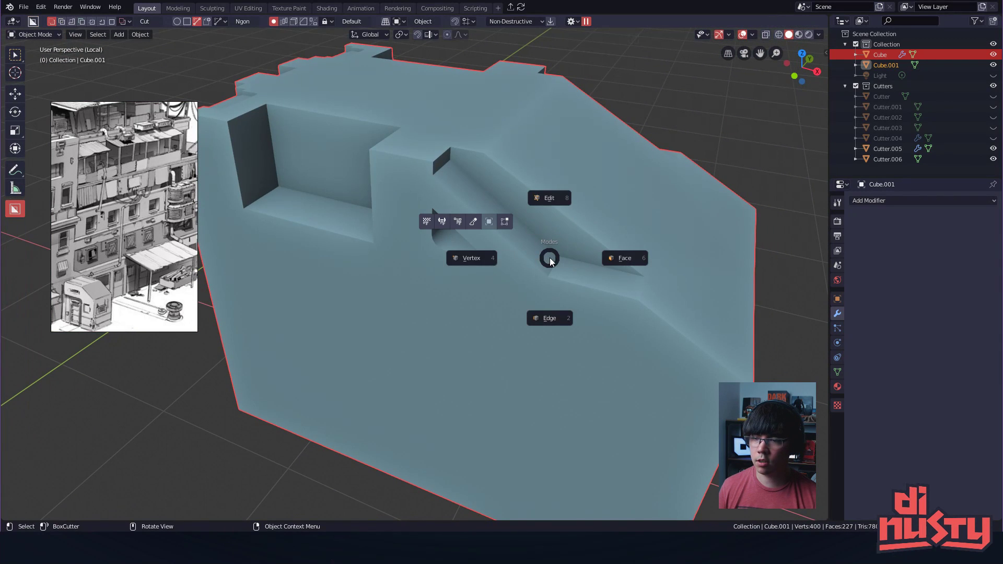
# - Try deleting the edge at the diagonal strut's lower end in edge selection mode and undo the deletions
pyautogui.click(544, 197)
pyautogui.press('Tab')
pyautogui.click(514, 303)
pyautogui.click(522, 256)
pyautogui.press('x')
pyautogui.click(522, 255)
pyautogui.hotkey('ctrl', 'z')
pyautogui.press('x')
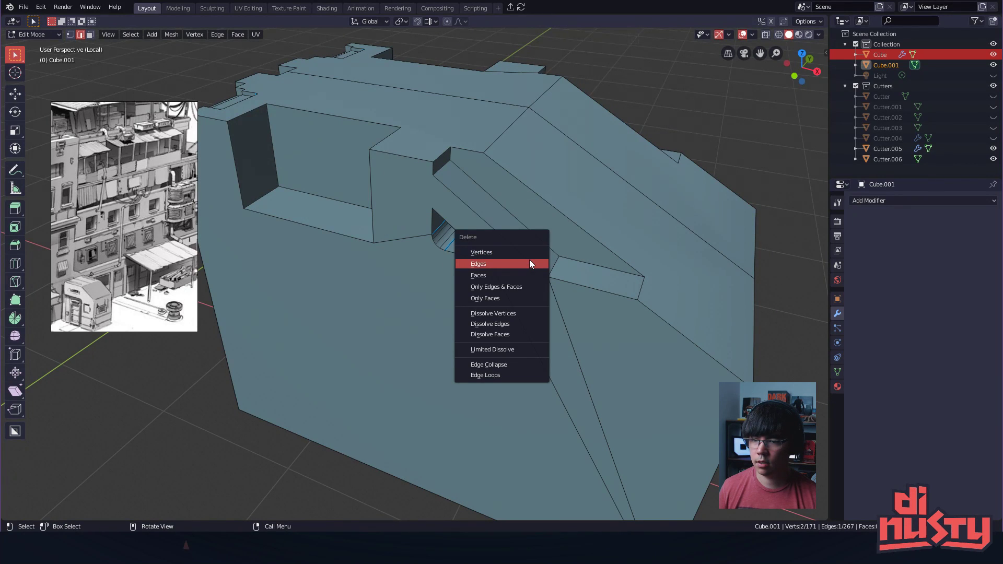
pyautogui.click(529, 259)
pyautogui.hotkey('ctrl', 'z')
# - Dissolve the edge at the diagonal strut's lower end and join the strut's upper end to the wall with a new edge
pyautogui.press('x')
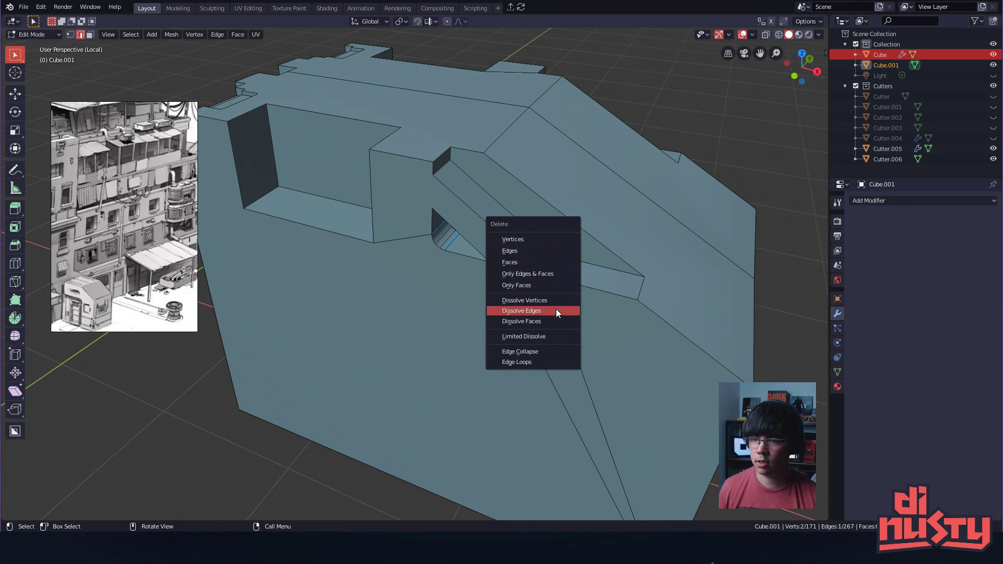
pyautogui.click(558, 312)
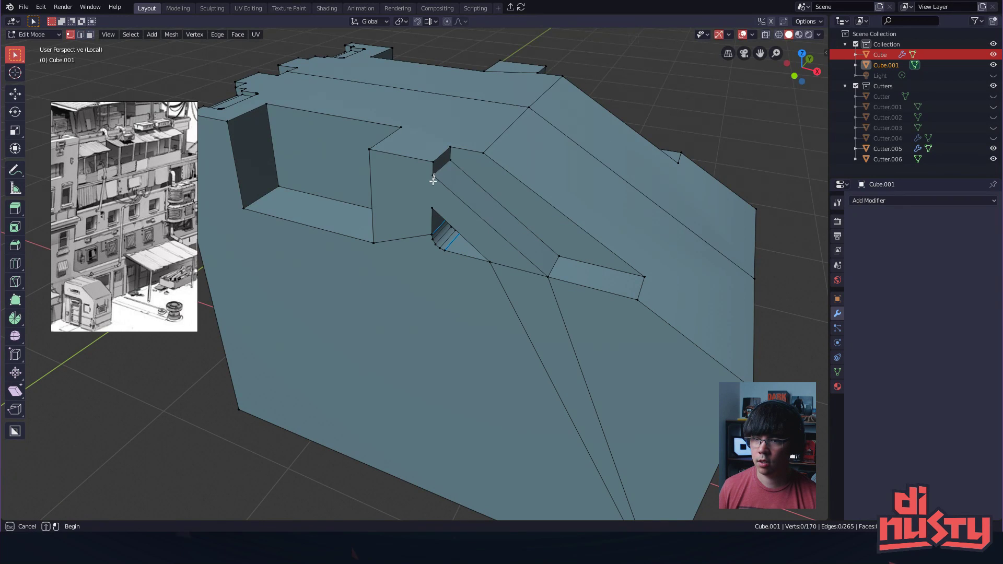
pyautogui.click(557, 165)
pyautogui.keyDown('alt'); pyautogui.moveTo(558, 165); pyautogui.dragTo(554, 266); pyautogui.keyUp('alt')
pyautogui.keyDown('alt'); pyautogui.keyDown('shift'); pyautogui.moveTo(554, 267); pyautogui.dragTo(508, 275); pyautogui.keyUp('shift'); pyautogui.keyUp('alt')
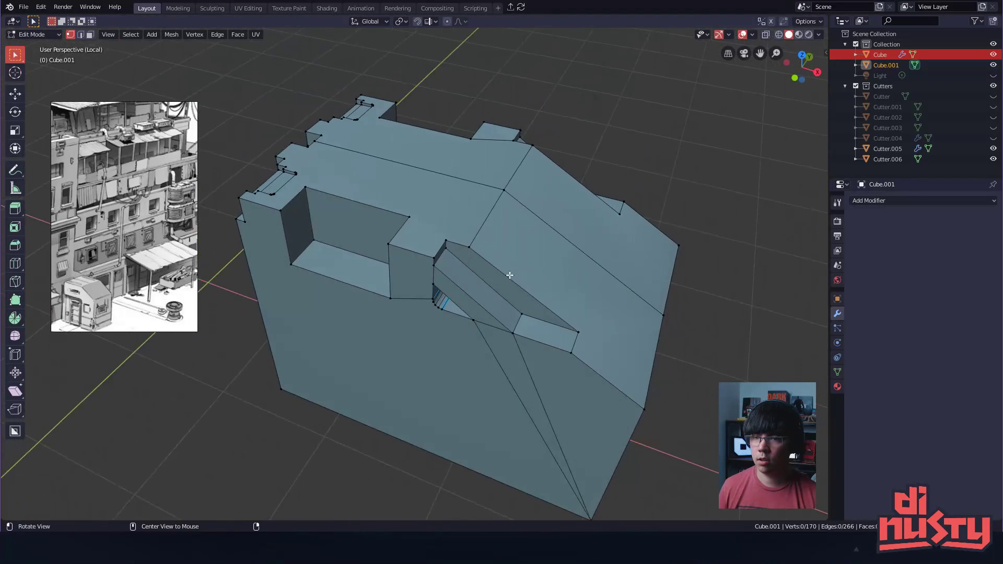
pyautogui.press('Tab')
pyautogui.keyDown('alt'); pyautogui.keyDown('shift'); pyautogui.moveTo(550, 242); pyautogui.dragTo(574, 243); pyautogui.keyUp('shift'); pyautogui.keyUp('alt')
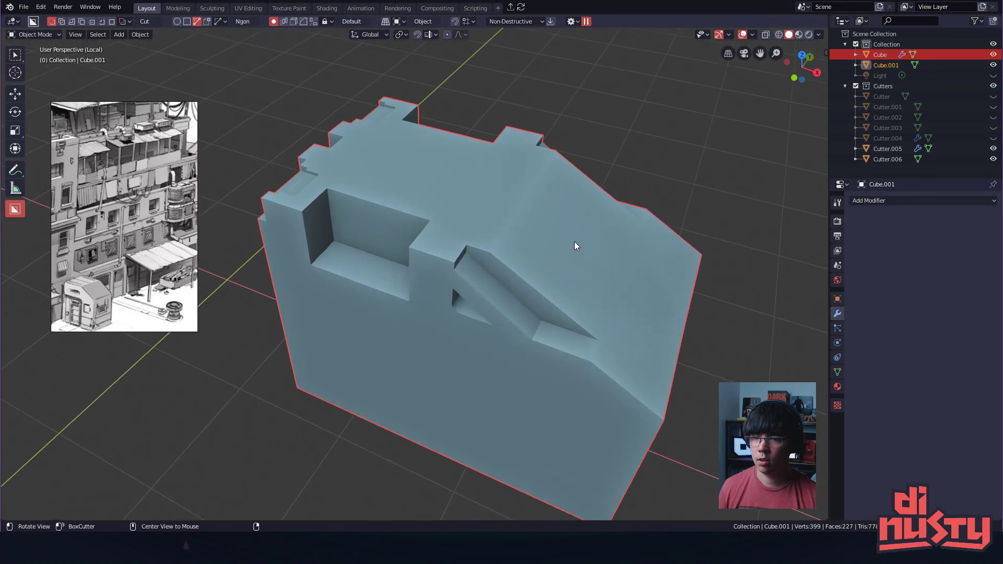
# - Delete the duplicate building and leave the isolated view
pyautogui.press('Tab')
pyautogui.press('x')
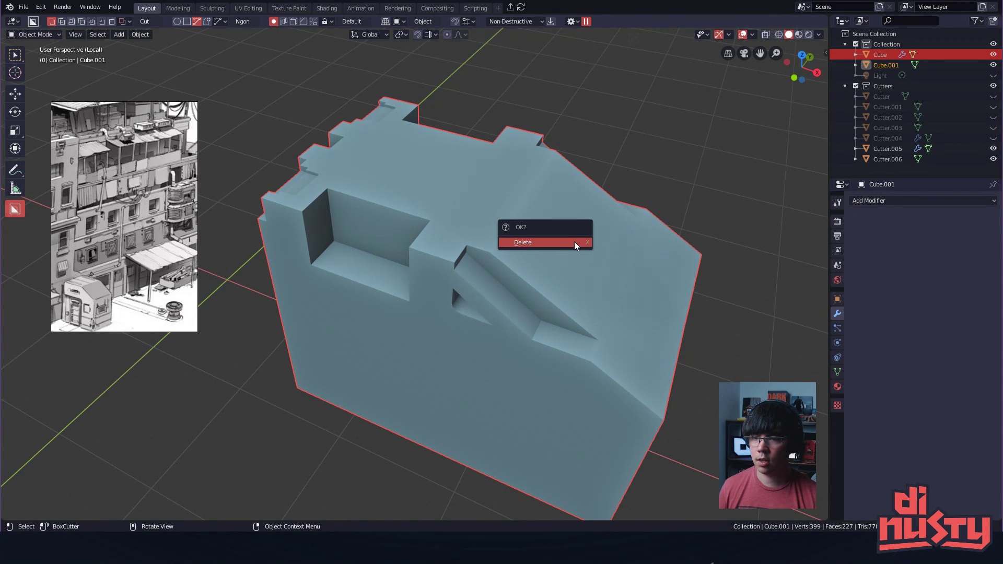
pyautogui.click(577, 240)
pyautogui.press('KP_Divide')
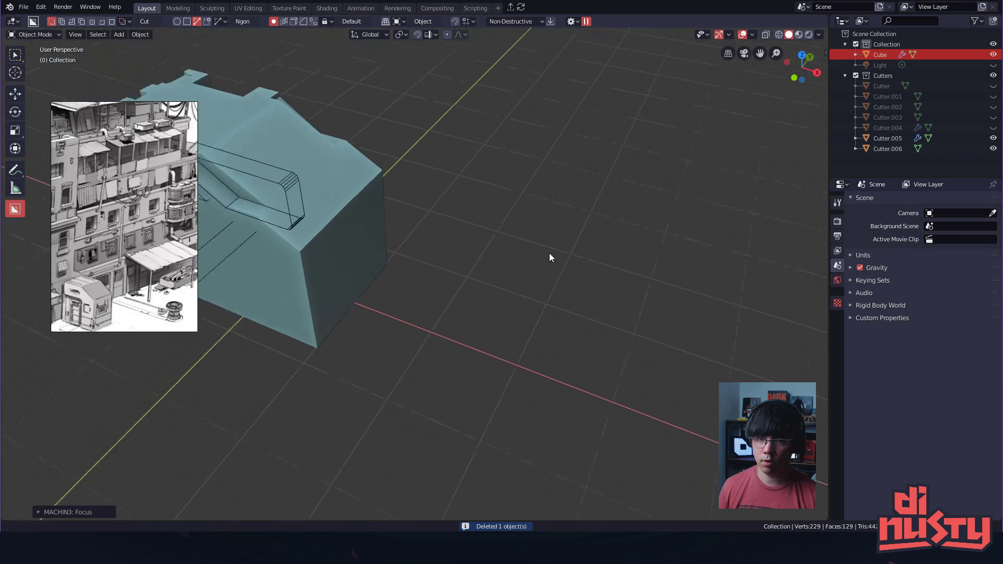
# - Hide the two visible cutters around the roof-side recess
pyautogui.moveTo(527, 211)
pyautogui.mouseDown(button='middle')
pyautogui.moveTo(552, 254)
pyautogui.moveTo(650, 258)
pyautogui.moveTo(633, 225)
pyautogui.moveTo(520, 214)
pyautogui.mouseUp(button='middle')
pyautogui.click(512, 218)
pyautogui.press('h')
pyautogui.click(350, 266)
pyautogui.press('h')
# - Select the building body and bevel its hard edges with the Hard Ops (C) Sharpen operation
pyautogui.moveTo(543, 153); pyautogui.dragTo(419, 239, button='middle')
pyautogui.click(420, 240)
pyautogui.moveTo(491, 250); pyautogui.dragTo(487, 203, button='middle')
pyautogui.press('q')
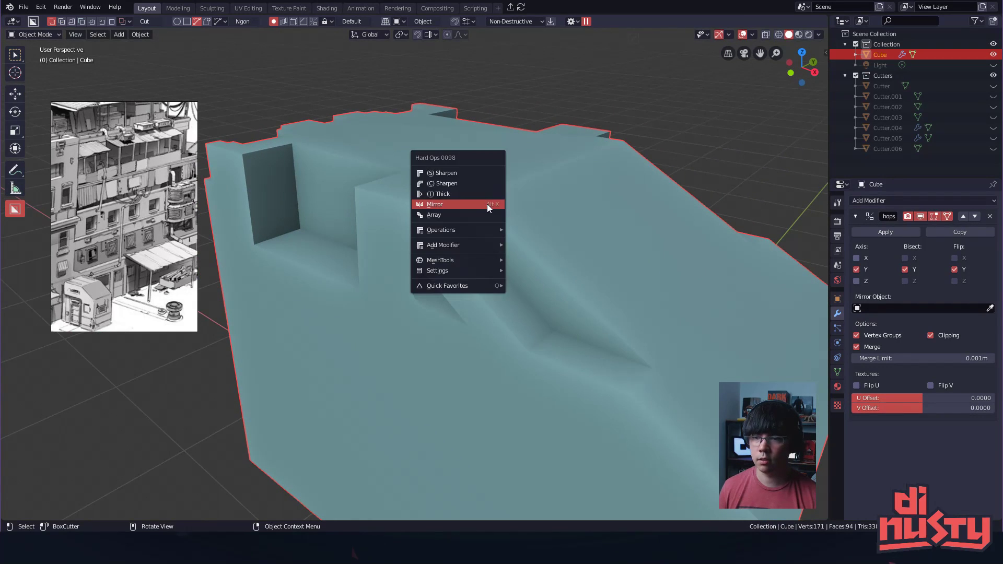
pyautogui.click(487, 187)
pyautogui.moveTo(487, 186); pyautogui.dragTo(538, 277, button='middle')
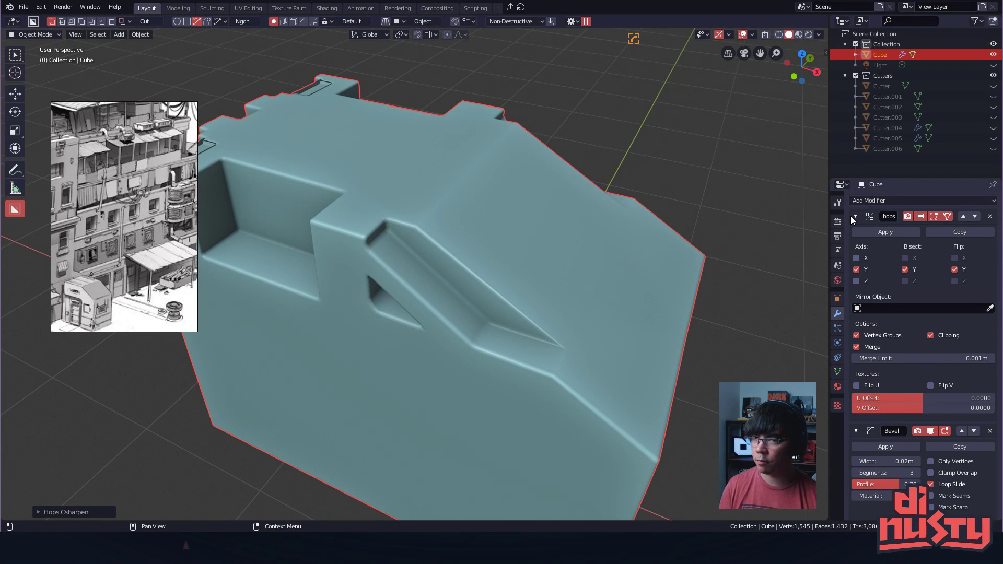
# - Examine the bevelled edges around the roof's side recess and the narrow slot
pyautogui.moveTo(764, 96); pyautogui.dragTo(541, 243, button='middle')
pyautogui.scroll(6, 484, 253)
pyautogui.press('q')
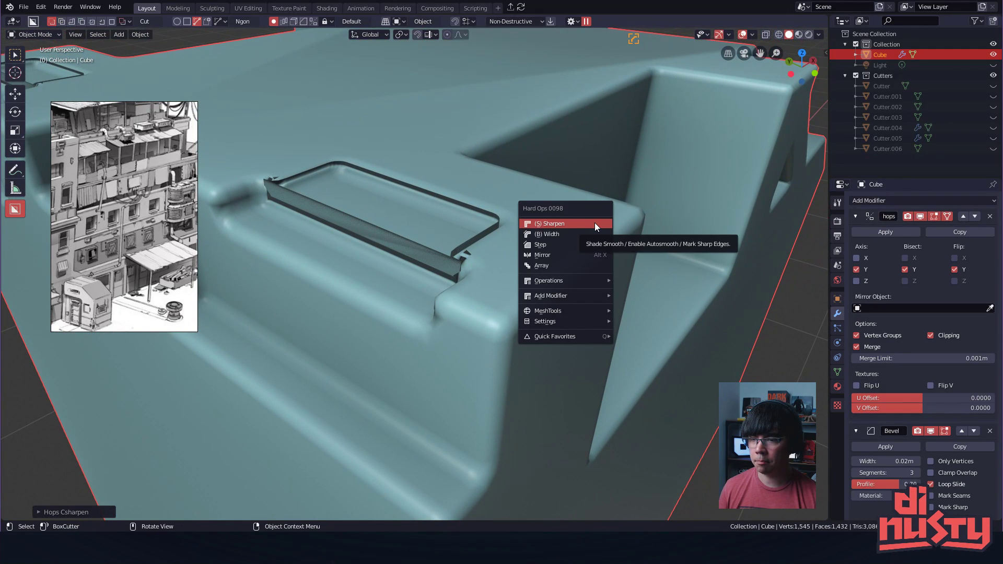
pyautogui.moveTo(619, 189); pyautogui.dragTo(548, 203, button='middle')
pyautogui.press('q')
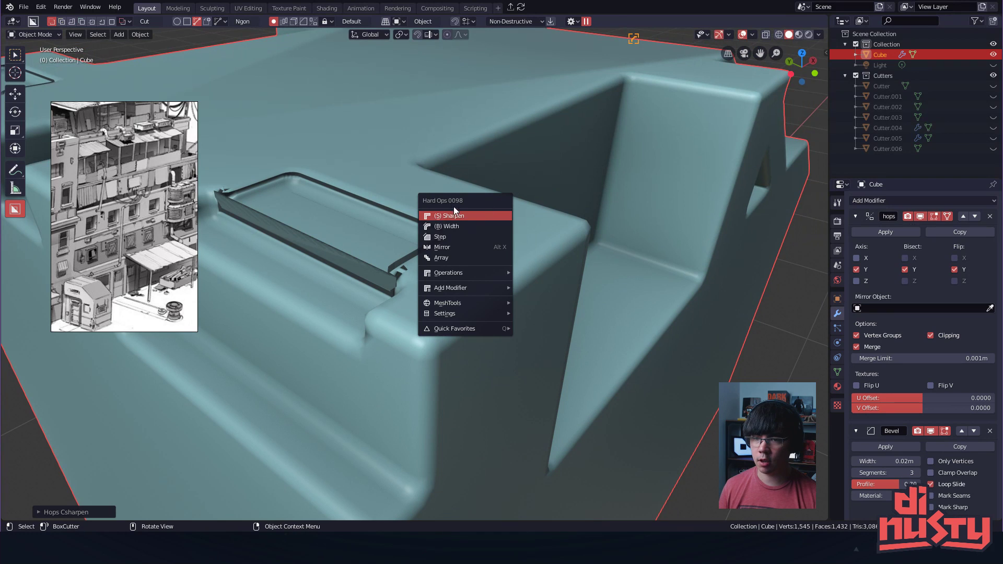
pyautogui.hotkey('ctrl', 'z')
pyautogui.hotkey('ctrl', 'z')
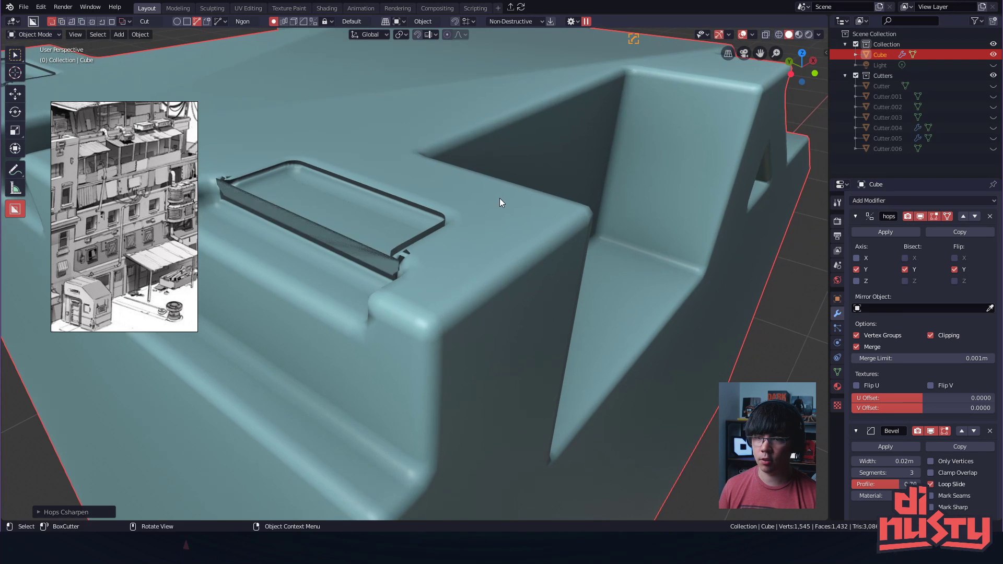
pyautogui.press('q')
pyautogui.click(479, 200)
pyautogui.moveTo(480, 200)
pyautogui.mouseDown(button='middle')
pyautogui.moveTo(531, 222)
pyautogui.moveTo(487, 224)
pyautogui.moveTo(469, 314)
pyautogui.mouseUp(button='middle')
pyautogui.scroll(-2, 469, 315)
pyautogui.keyDown('shift'); pyautogui.moveTo(469, 255); pyautogui.dragTo(516, 235, button='middle'); pyautogui.keyUp('shift')
# - Reduce the building body's bevel width to 0.006 m with the Hard Ops bevel adjustment
pyautogui.press('d')
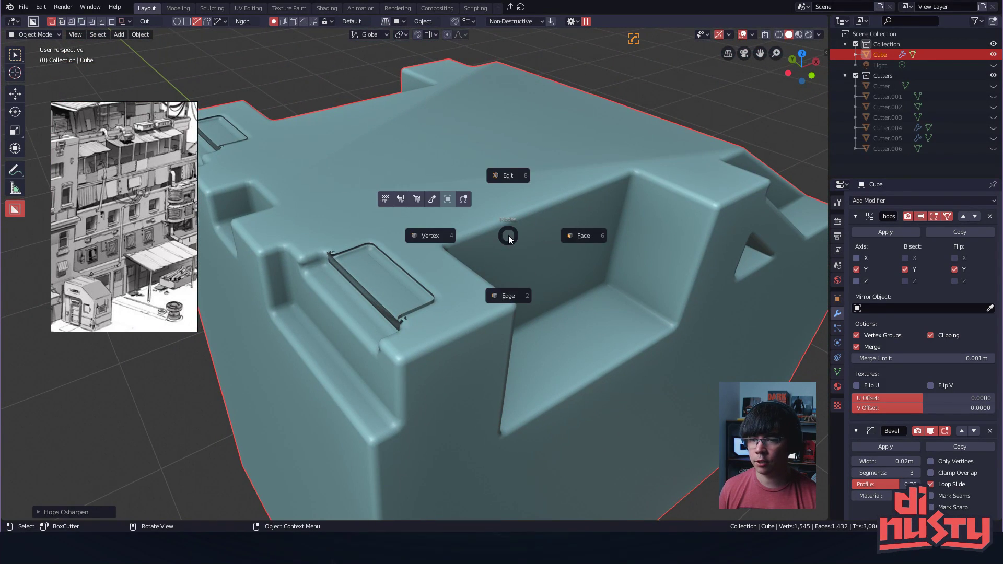
pyautogui.press('q')
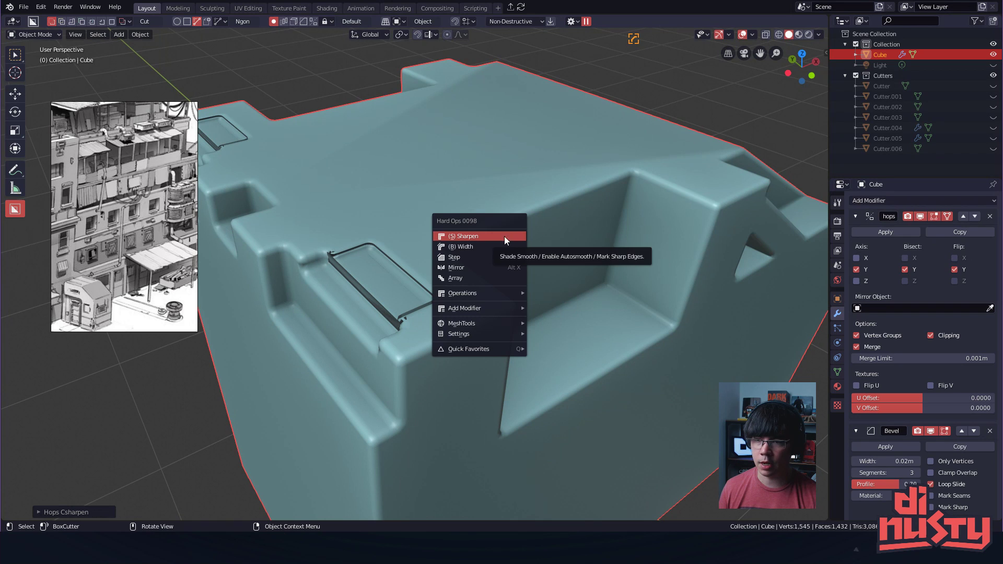
pyautogui.press('b')
pyautogui.press('Escape')
pyautogui.hotkey('ctrl', 'b')
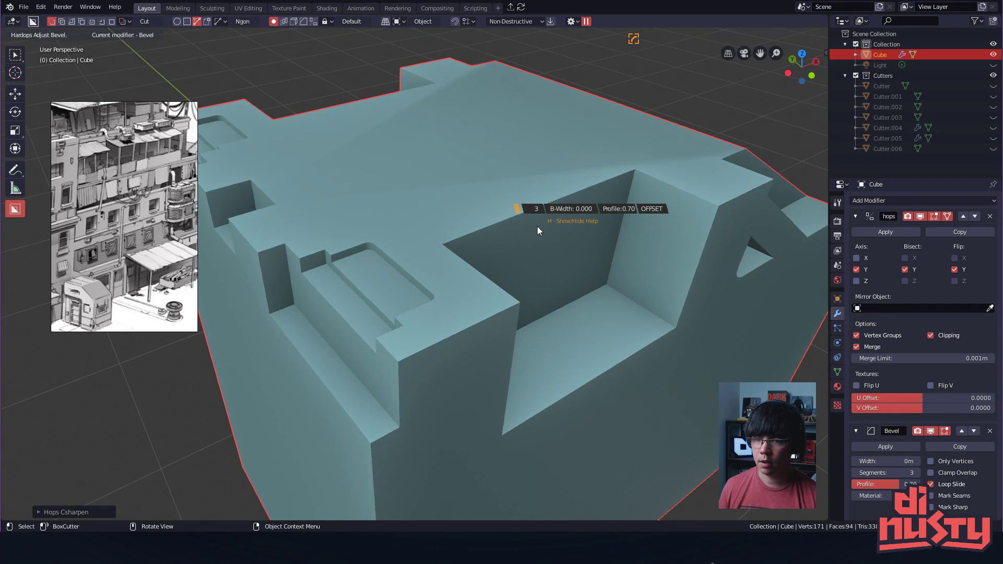
pyautogui.click(534, 230)
# - Add a Weighted Normal modifier to the building body through Hard Ops
pyautogui.moveTo(529, 250); pyautogui.dragTo(541, 139, button='middle')
pyautogui.press('q')
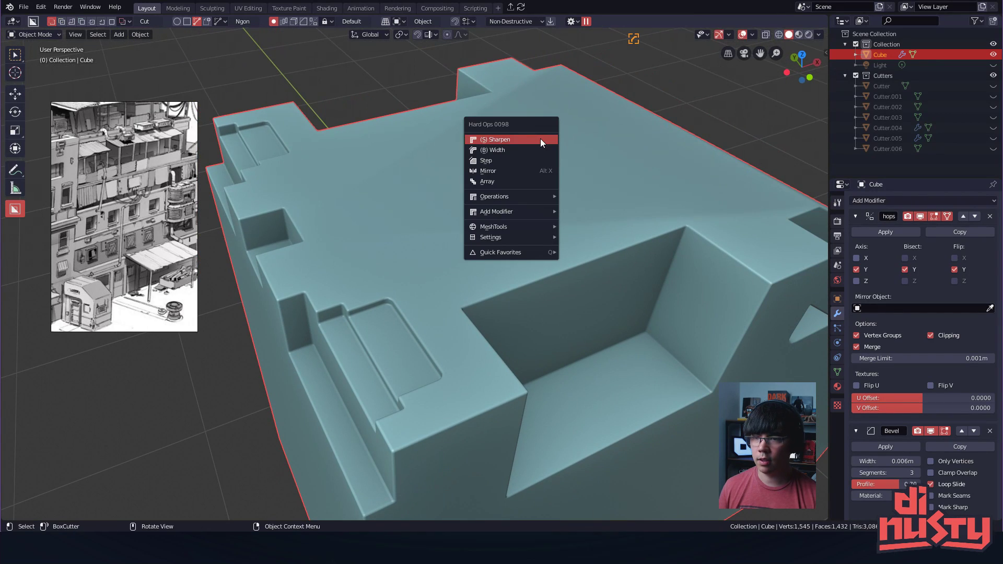
pyautogui.rightClick(588, 67)
pyautogui.rightClick(492, 171)
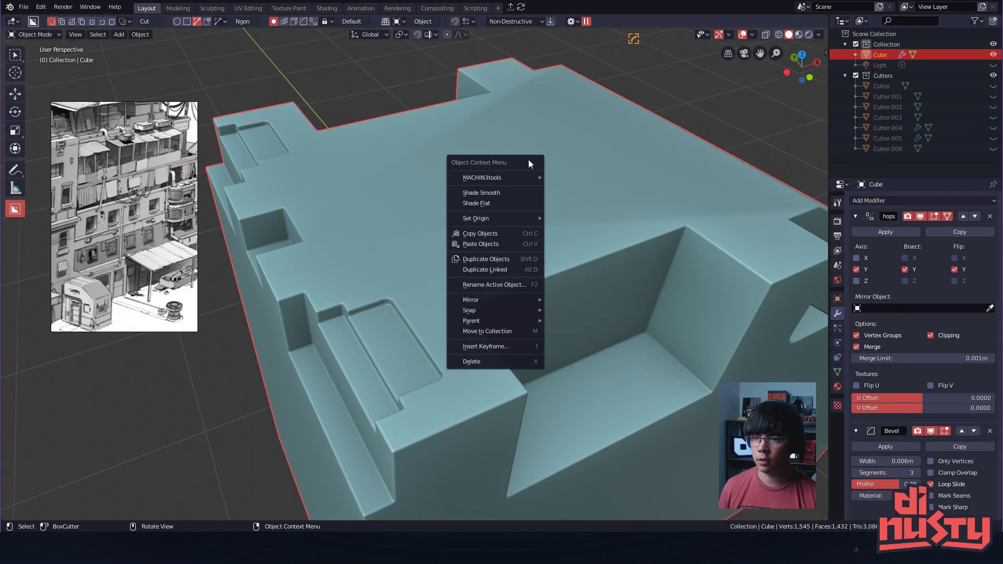
pyautogui.press('q')
pyautogui.moveTo(562, 276)
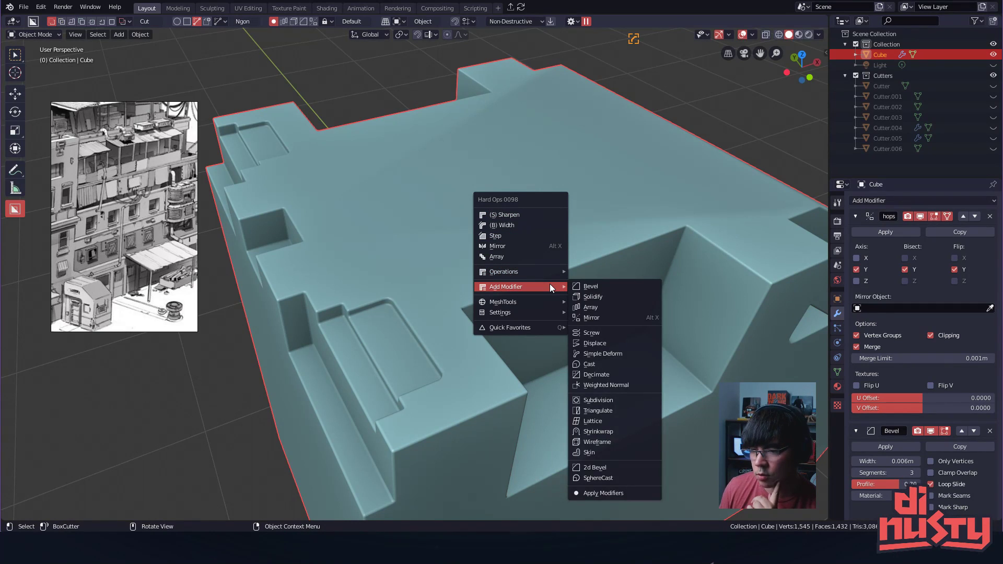
pyautogui.click(640, 384)
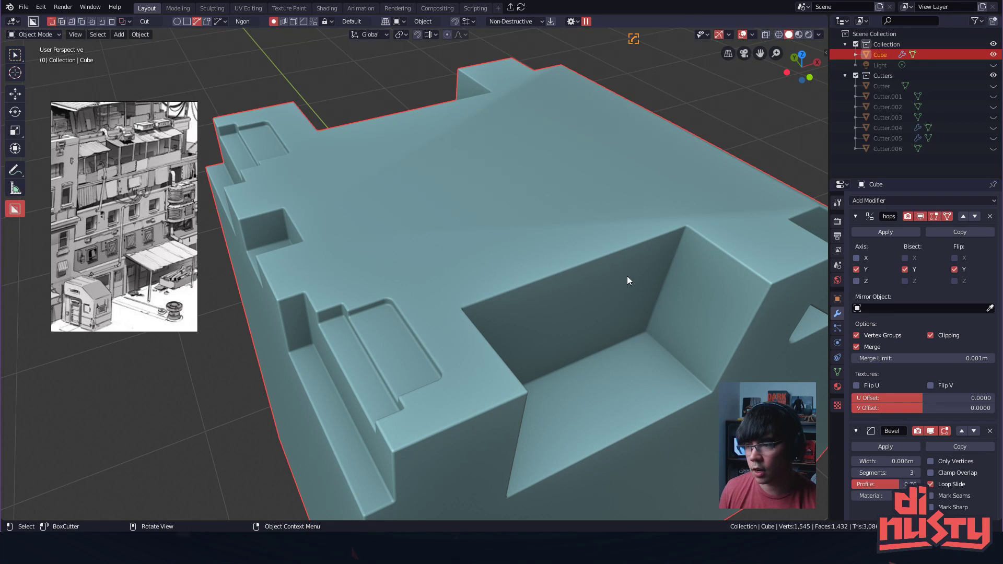
# - Try a weight of 100 in the Weighted Normal modifier and remove the modifier from the body
pyautogui.click(855, 216)
pyautogui.click(855, 235)
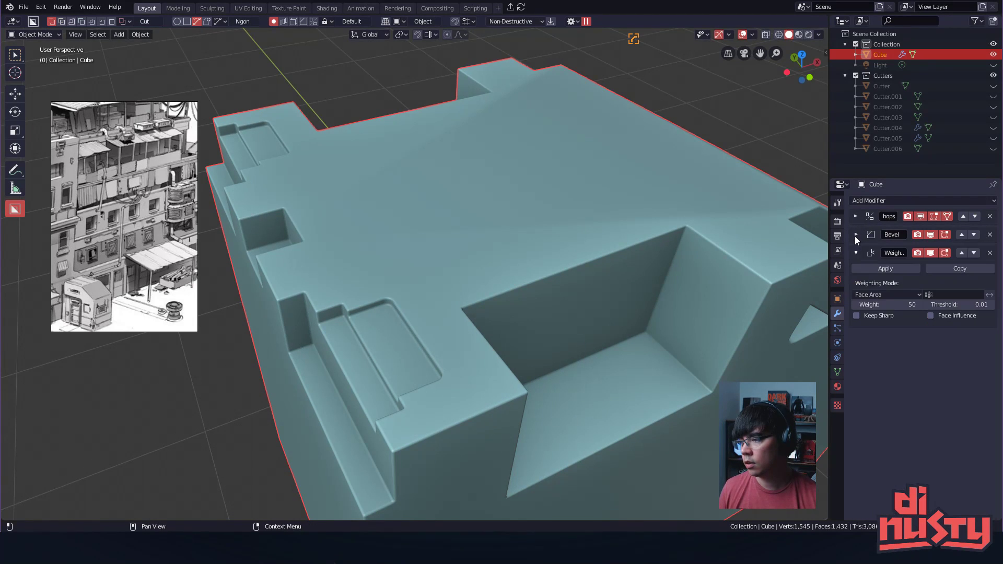
pyautogui.moveTo(944, 309)
pyautogui.mouseDown()
pyautogui.moveTo(967, 309)
pyautogui.moveTo(909, 309)
pyautogui.moveTo(967, 308)
pyautogui.mouseUp()
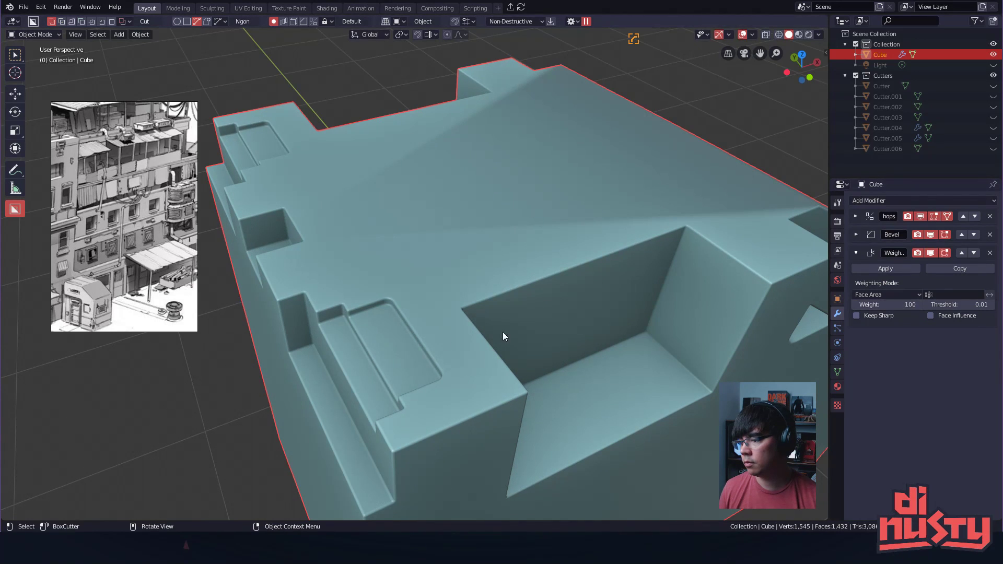
pyautogui.click(886, 315)
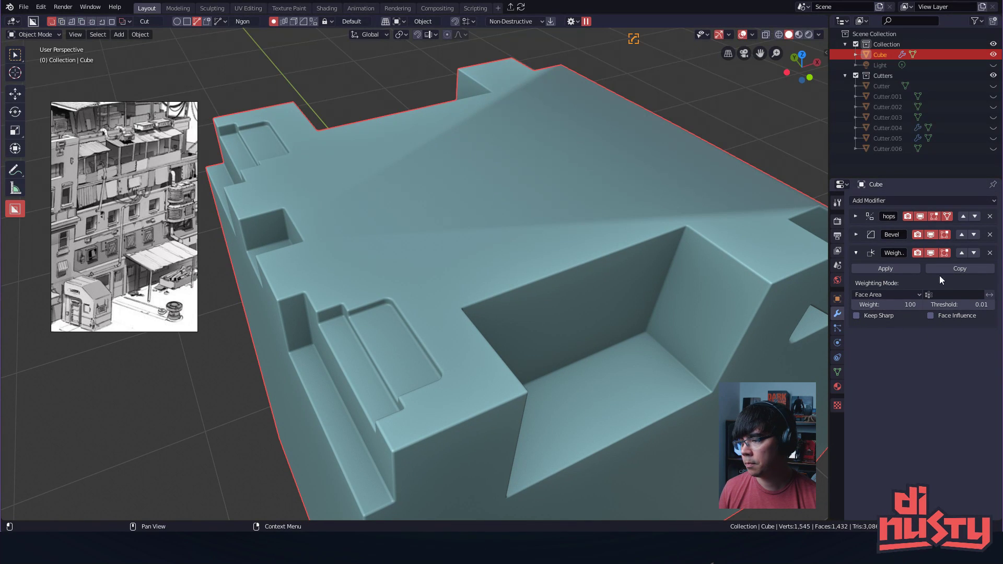
pyautogui.click(990, 252)
# - Try to dissolve the vertex midway along the edge where the roof starts sloping down
pyautogui.moveTo(784, 245); pyautogui.dragTo(450, 244, button='middle')
pyautogui.press('Tab')
pyautogui.click(449, 184)
pyautogui.click(576, 342)
pyautogui.press('x')
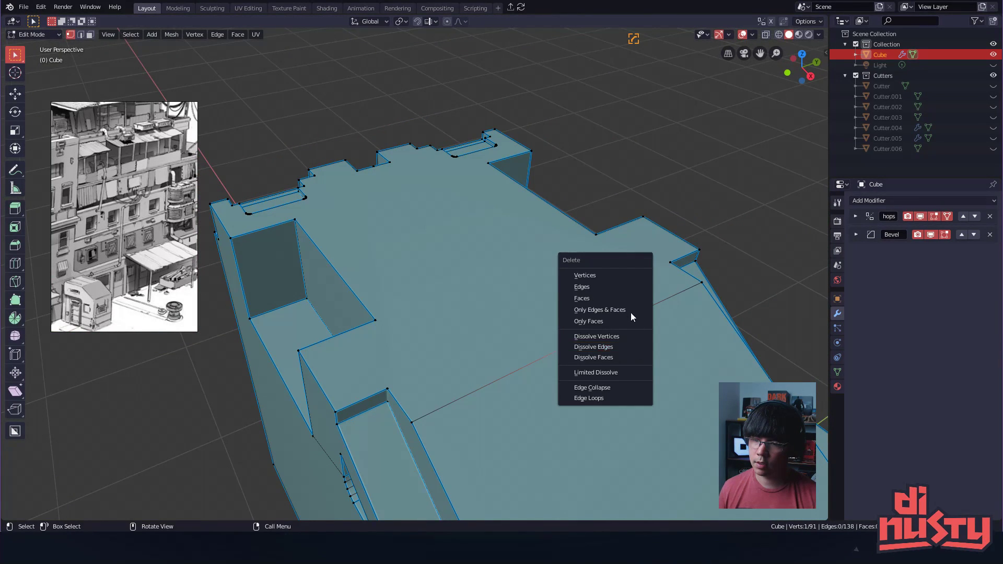
pyautogui.click(622, 337)
pyautogui.hotkey('ctrl', 'z')
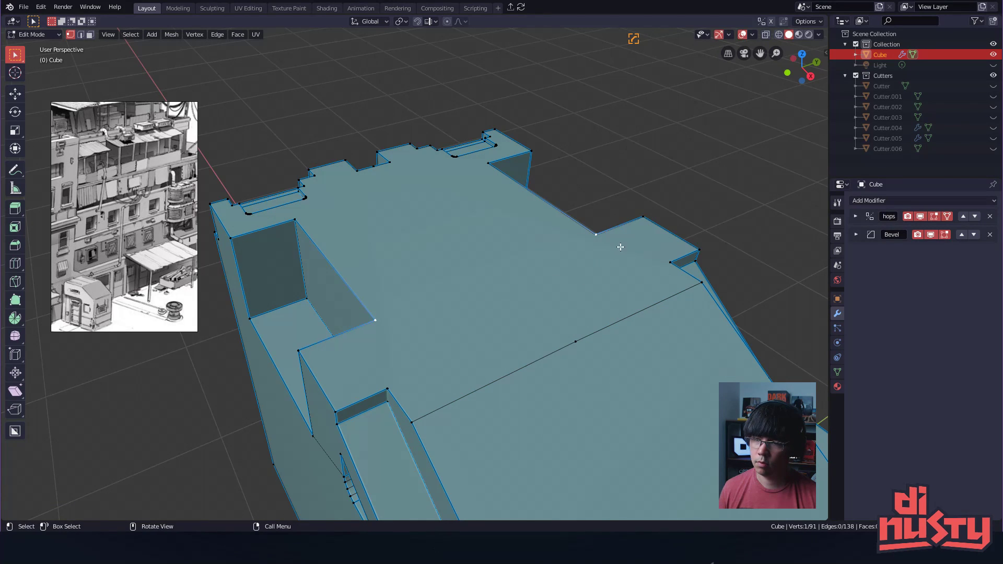
# - Return to Object Mode and apply the building body's Mirror modifier
pyautogui.moveTo(558, 272); pyautogui.dragTo(696, 315, button='middle')
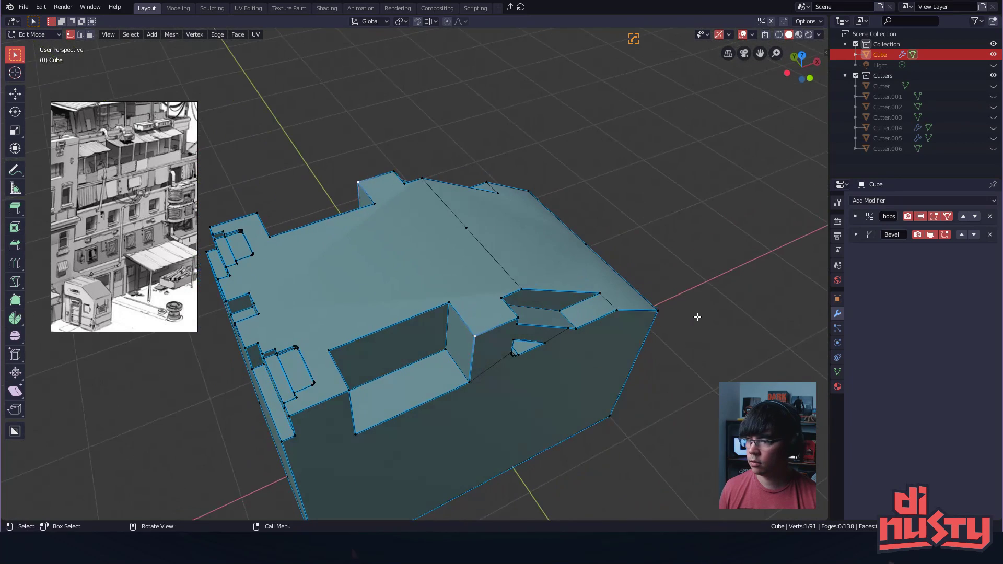
pyautogui.click(855, 217)
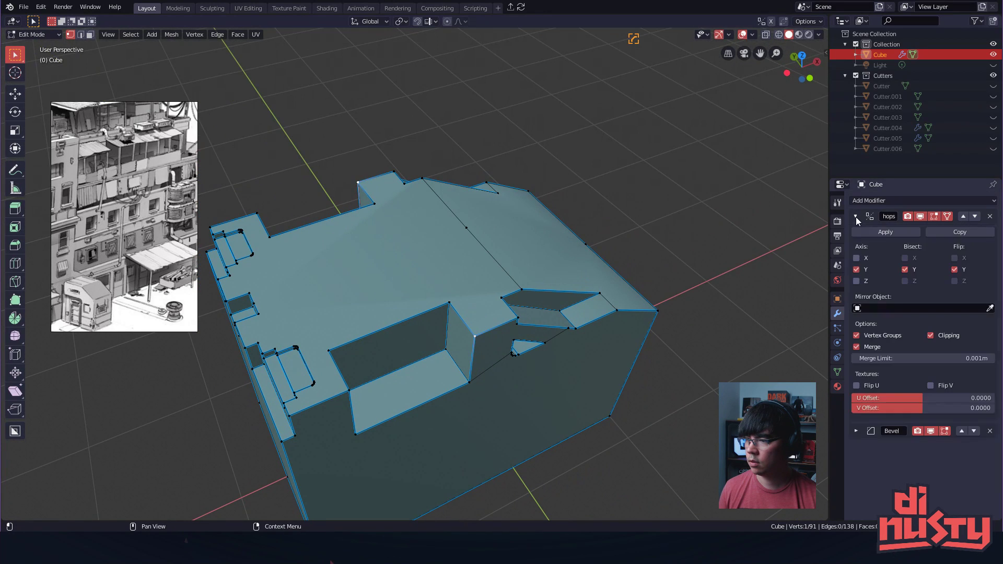
pyautogui.click(889, 231)
pyautogui.hotkey('ctrl', 'Tab')
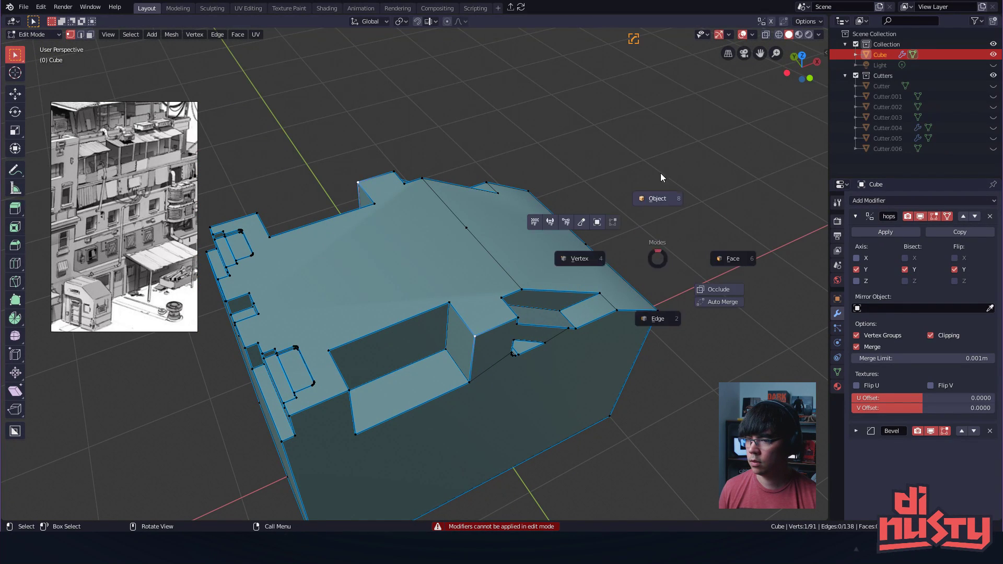
pyautogui.click(660, 183)
pyautogui.click(898, 229)
# - Connect the two side recesses' inner corners with an edge across the roof, and join each corner to its neighbouring notch corner
pyautogui.moveTo(574, 248); pyautogui.dragTo(433, 264, button='middle')
pyautogui.hotkey('ctrl', 'Tab')
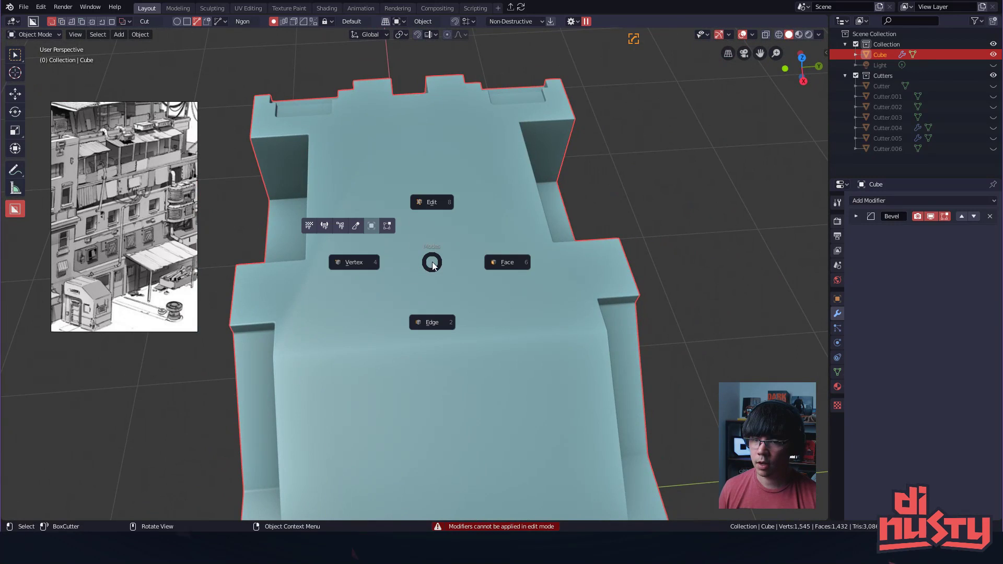
pyautogui.click(346, 264)
pyautogui.hotkey('ctrl', 'z')
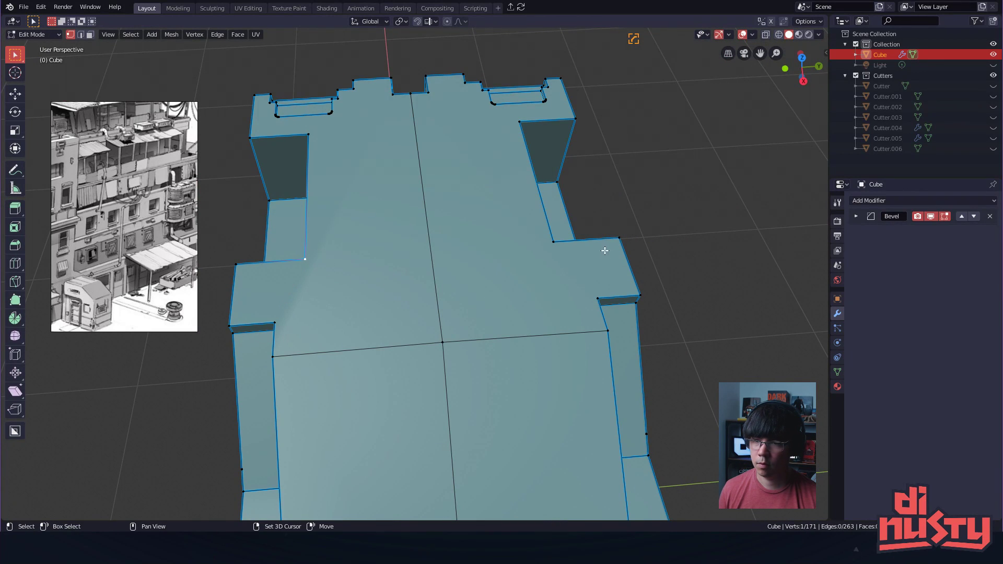
pyautogui.press('j')
pyautogui.keyDown('shift'); pyautogui.click(529, 269); pyautogui.keyUp('shift')
pyautogui.click(311, 262)
pyautogui.keyDown('shift'); pyautogui.click(281, 328); pyautogui.keyUp('shift')
pyautogui.press('j')
pyautogui.click(339, 322)
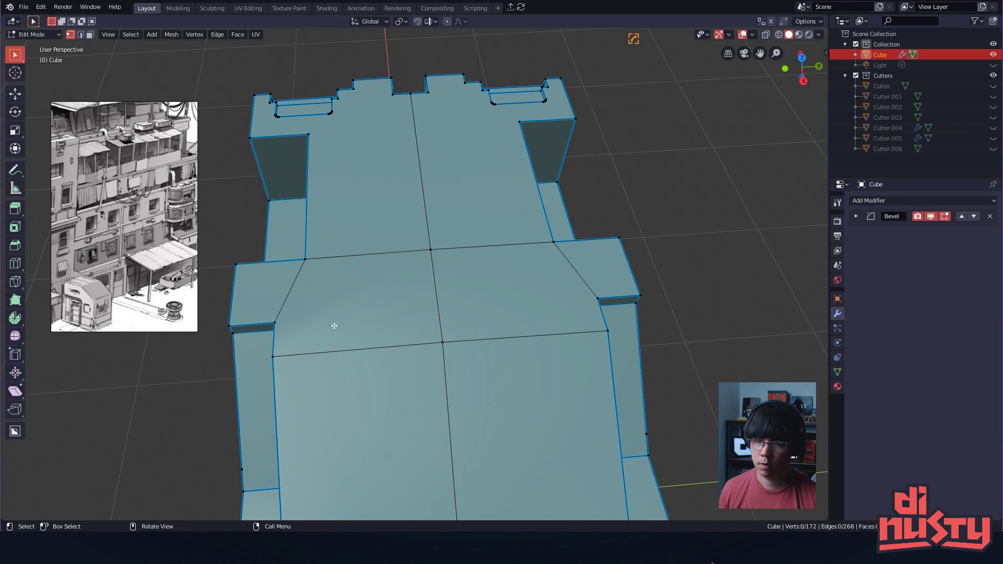
# - Join another pair of vertices on the building body with a new edge and return to Object Mode
pyautogui.moveTo(665, 282); pyautogui.dragTo(511, 250, button='middle')
pyautogui.keyDown('shift'); pyautogui.click(439, 183); pyautogui.keyUp('shift')
pyautogui.press('j')
pyautogui.click(583, 132)
pyautogui.moveTo(583, 132)
pyautogui.mouseDown(button='middle')
pyautogui.moveTo(569, 204)
pyautogui.moveTo(580, 114)
pyautogui.mouseUp(button='middle')
pyautogui.press('Tab')
# - Undo the stray BoxCutter cut across the roof
pyautogui.moveTo(538, 259); pyautogui.dragTo(605, 236, button='middle')
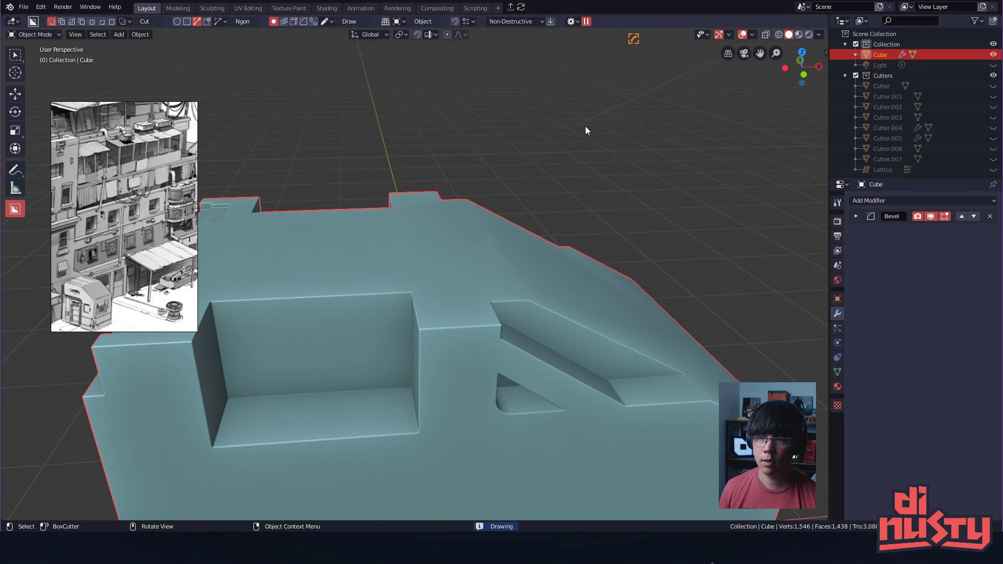
pyautogui.keyDown('shift'); pyautogui.moveTo(606, 140); pyautogui.dragTo(537, 193, button='middle'); pyautogui.keyUp('shift')
pyautogui.scroll(-1, 538, 197)
pyautogui.hotkey('ctrl', 'z')
pyautogui.hotkey('ctrl', 'z')
pyautogui.hotkey('ctrl', 'z')
pyautogui.hotkey('ctrl', 'z')
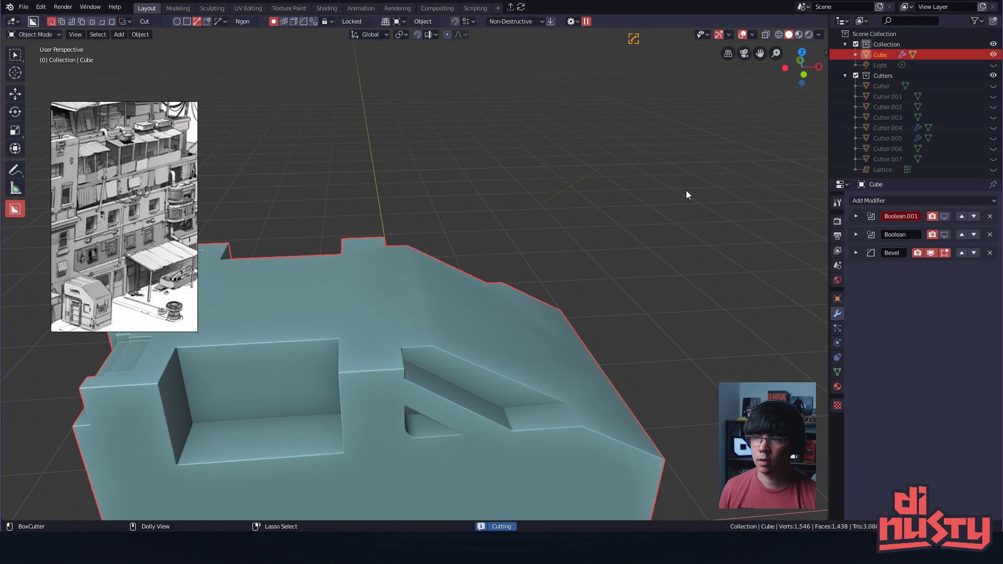
pyautogui.hotkey('ctrl', 'z')
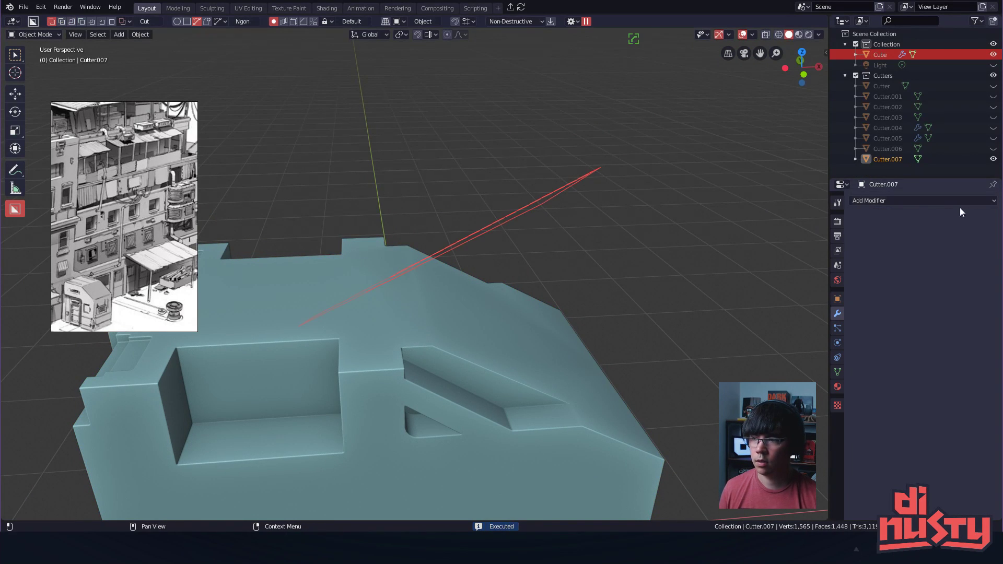
# - Delete the leftover stray cutter above the roof and reselect the building body
pyautogui.click(517, 285)
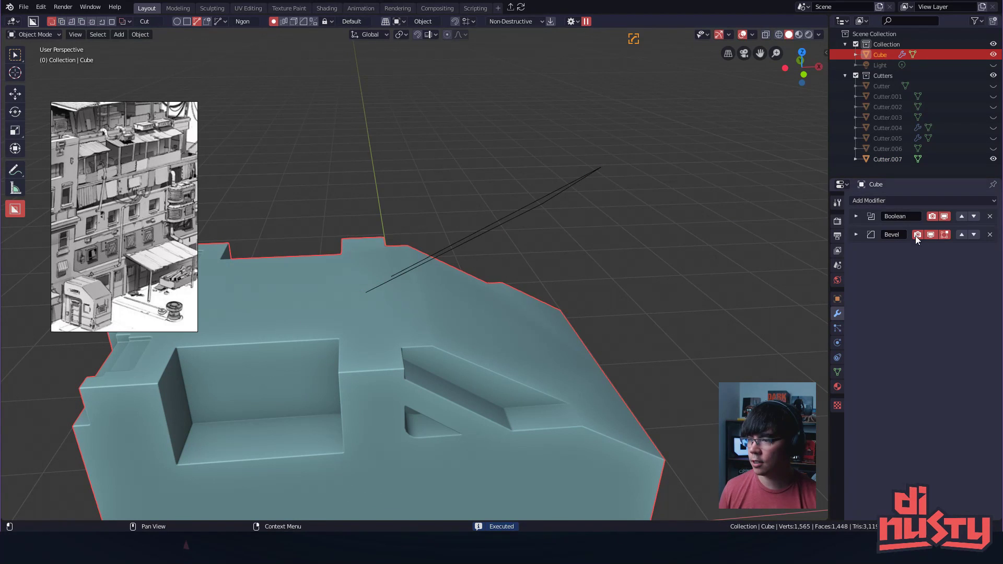
pyautogui.click(547, 200)
pyautogui.press('x')
pyautogui.click(554, 203)
pyautogui.click(456, 291)
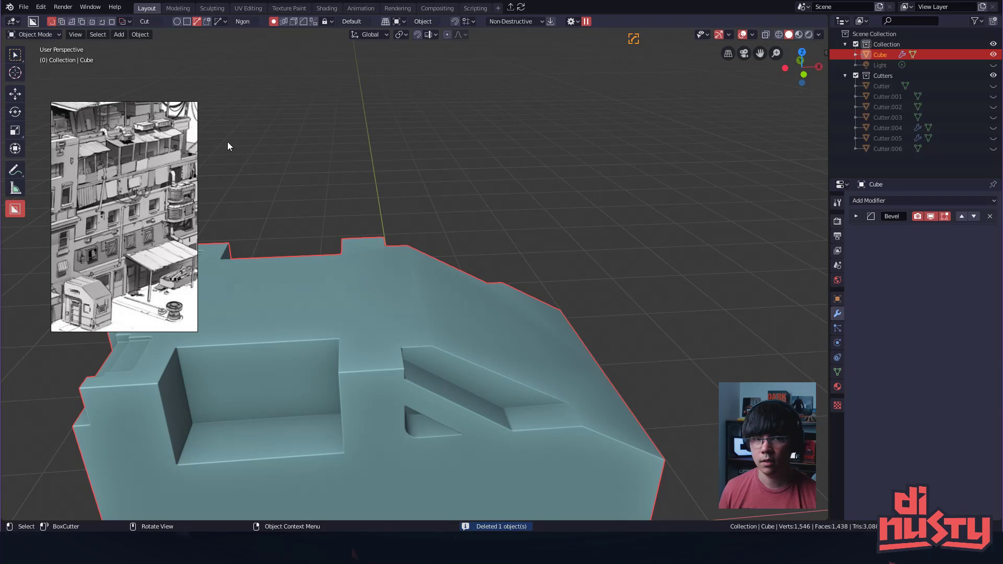
# - Switch to the selection tool and widen the body's bevel to about 0.019 m with Hard Ops
pyautogui.press('w')
pyautogui.moveTo(539, 209); pyautogui.dragTo(762, 240, button='middle')
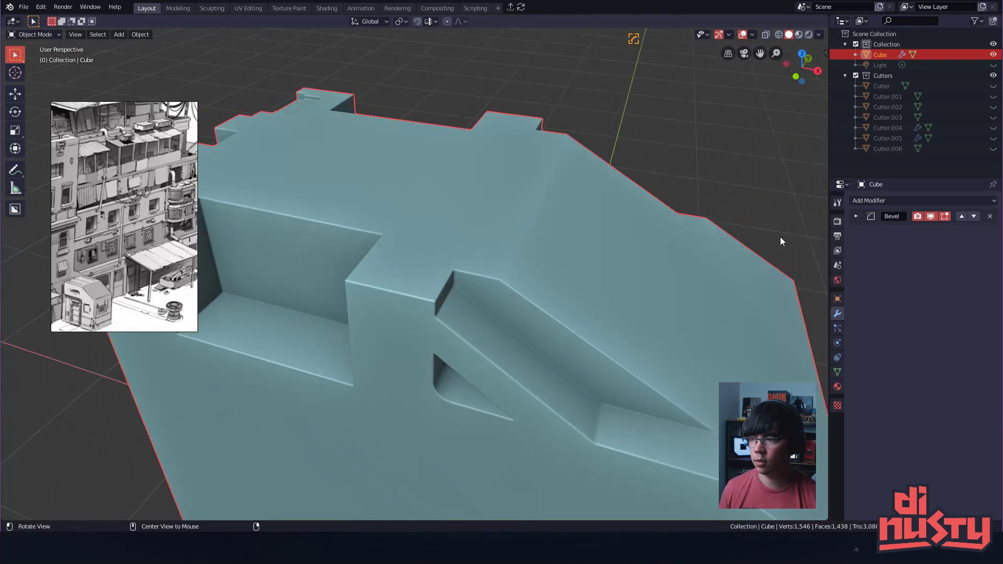
pyautogui.keyDown('shift'); pyautogui.moveTo(579, 242); pyautogui.dragTo(542, 238, button='middle'); pyautogui.keyUp('shift')
pyautogui.press('q')
pyautogui.moveTo(531, 240)
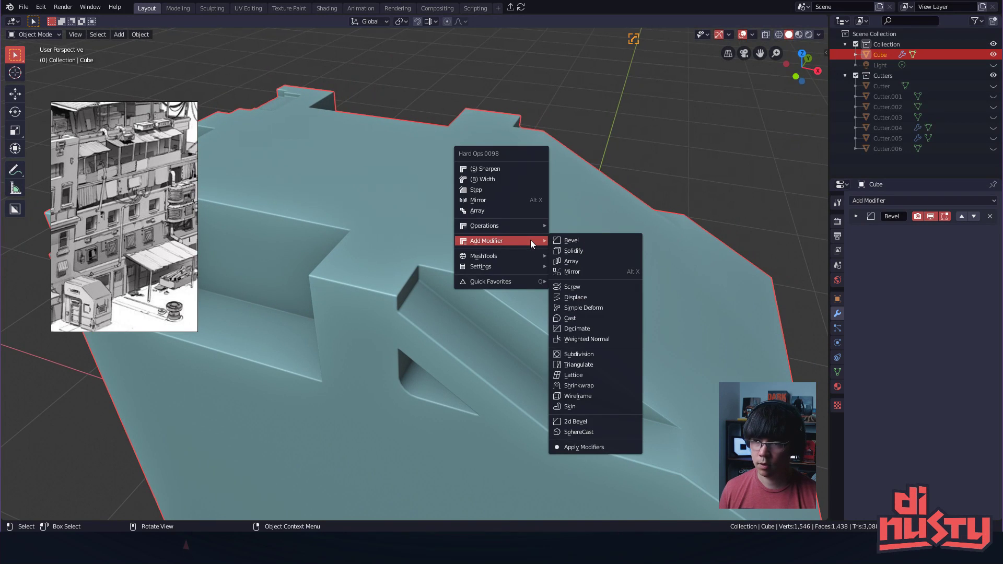
pyautogui.press('b')
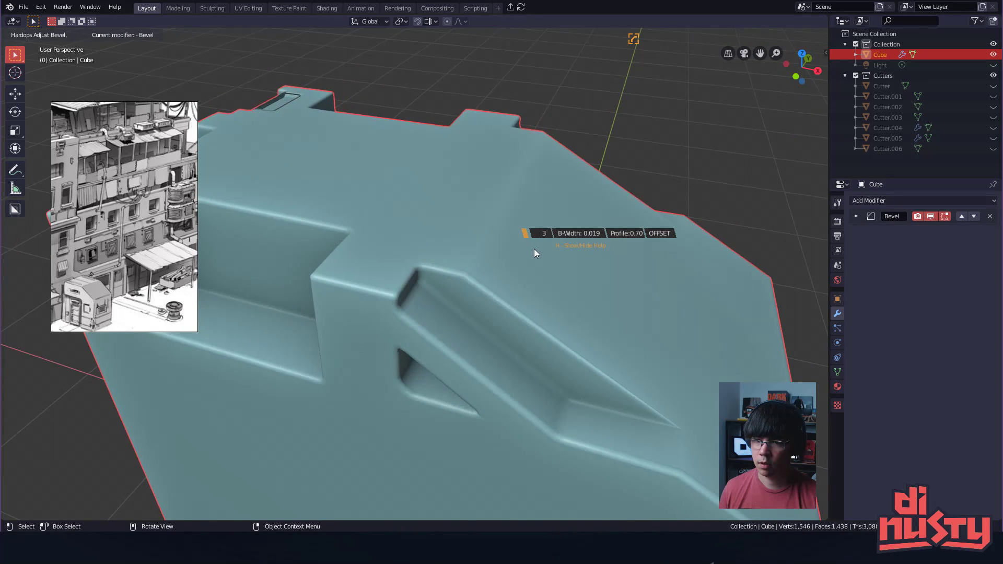
pyautogui.scroll(-2, 537, 251)
pyautogui.click(540, 252)
# - Enter Edit Mode with face selection and select the floor face of the shallow roof slot
pyautogui.moveTo(540, 252); pyautogui.dragTo(639, 256, button='middle')
pyautogui.scroll(4, 554, 274)
pyautogui.moveTo(426, 285); pyautogui.dragTo(598, 291, button='middle')
pyautogui.press('Tab')
pyautogui.click(604, 321)
pyautogui.click(609, 282)
pyautogui.press('Tab')
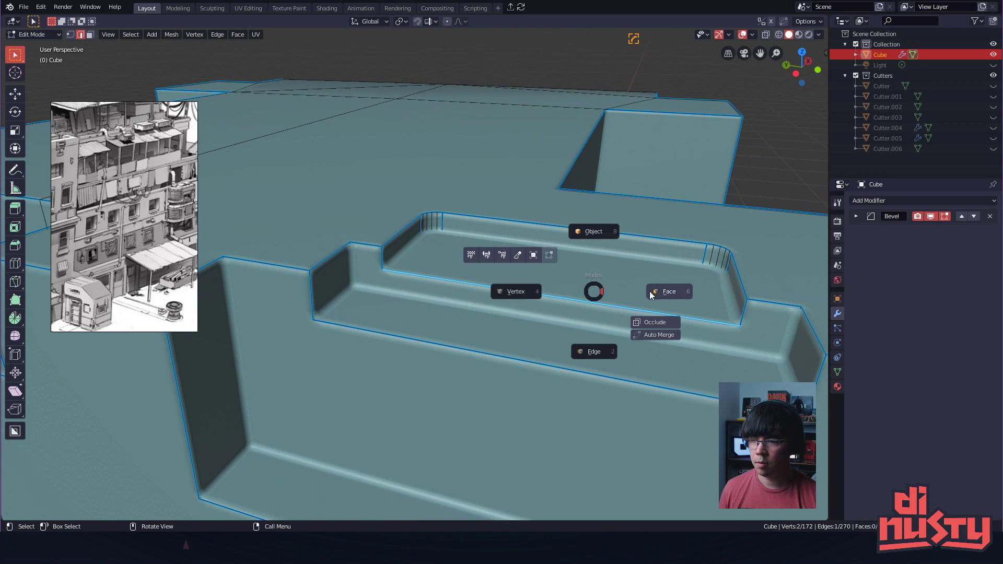
pyautogui.click(635, 293)
pyautogui.click(584, 286)
# - Extend the selection to the opposite slot's floor face and the ledge face beside it
pyautogui.scroll(-3, 581, 288)
pyautogui.keyDown('shift'); pyautogui.moveTo(512, 309); pyautogui.dragTo(553, 303, button='middle'); pyautogui.keyUp('shift')
pyautogui.moveTo(413, 301); pyautogui.dragTo(306, 313, button='middle')
pyautogui.keyDown('shift'); pyautogui.click(419, 282); pyautogui.keyUp('shift')
pyautogui.keyDown('shift'); pyautogui.click(307, 312); pyautogui.keyUp('shift')
pyautogui.keyDown('shift'); pyautogui.moveTo(366, 301); pyautogui.dragTo(243, 315, button='middle'); pyautogui.keyUp('shift')
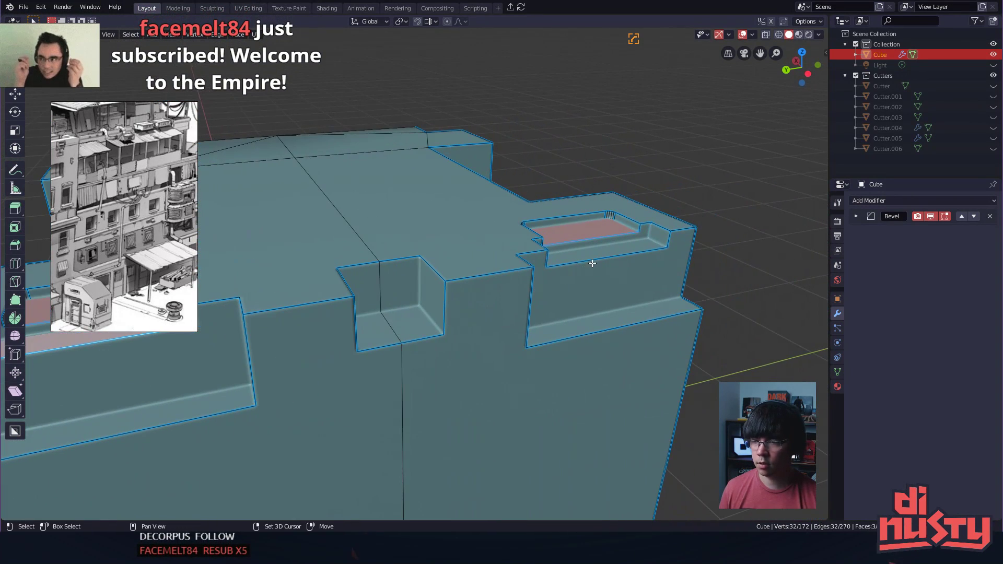
pyautogui.keyDown('shift'); pyautogui.click(591, 263); pyautogui.keyUp('shift')
pyautogui.hotkey('ctrl', 'z')
pyautogui.moveTo(651, 278); pyautogui.dragTo(567, 279, button='middle')
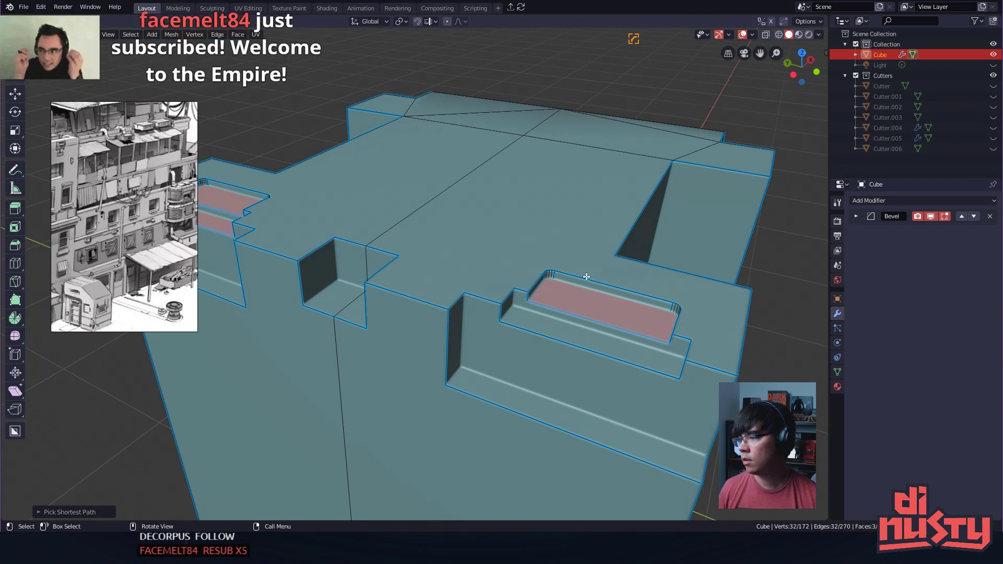
# - Add the remaining ledge face to the selection and lower both slot floors and ledges about 0.04 m along Z
pyautogui.moveTo(621, 253); pyautogui.dragTo(579, 235, button='middle')
pyautogui.press('g')
pyautogui.press('z')
pyautogui.rightClick(589, 267)
pyautogui.keyDown('shift'); pyautogui.click(579, 331); pyautogui.keyUp('shift')
pyautogui.press('g')
pyautogui.press('z')
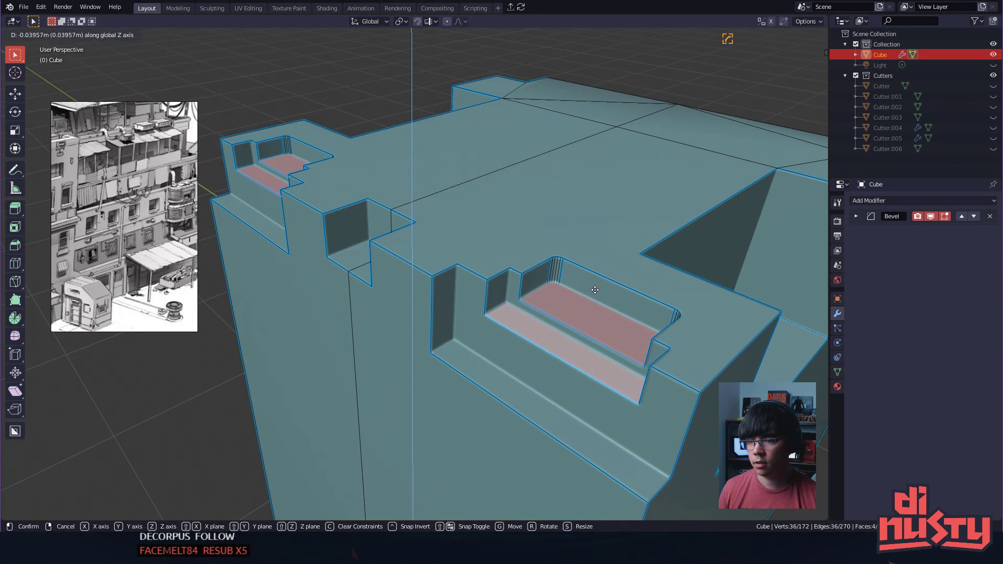
pyautogui.click(594, 285)
# - Select only the two ledge faces beside the slots and lower them further along Z
pyautogui.click(262, 180)
pyautogui.keyDown('shift'); pyautogui.click(535, 325); pyautogui.keyUp('shift')
pyautogui.press('g')
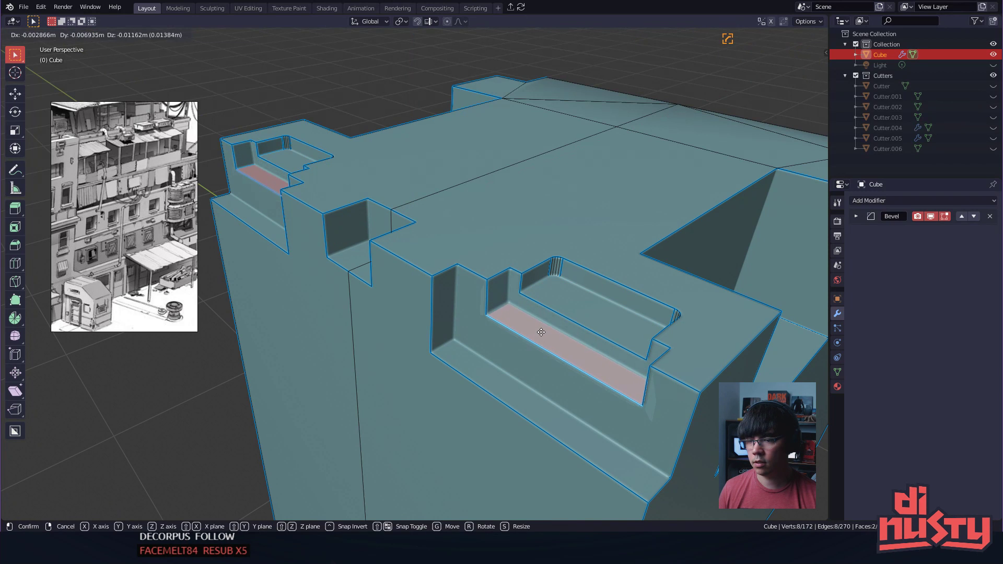
pyautogui.press('z')
pyautogui.click(539, 340)
pyautogui.keyDown('alt'); pyautogui.moveTo(539, 340); pyautogui.dragTo(607, 325, button='right'); pyautogui.keyUp('alt')
pyautogui.keyDown('alt'); pyautogui.moveTo(607, 325); pyautogui.dragTo(484, 258); pyautogui.keyUp('alt')
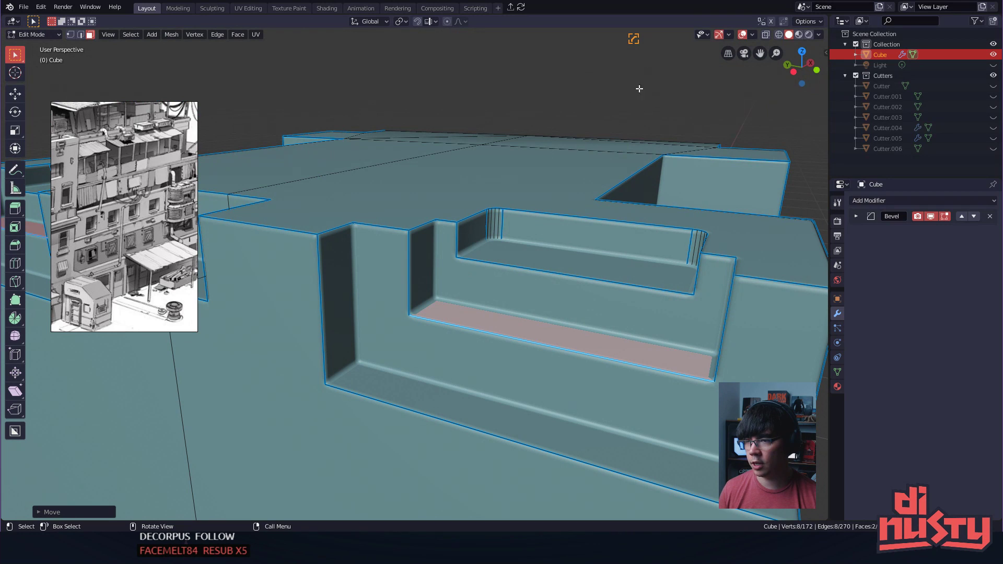
# - Return to Object Mode and review the shed's bevel in the Hard Ops bevel adjustment with its help list shown
pyautogui.hotkey('ctrl', 'Tab')
pyautogui.click(625, 167)
pyautogui.press('q')
pyautogui.moveTo(553, 213)
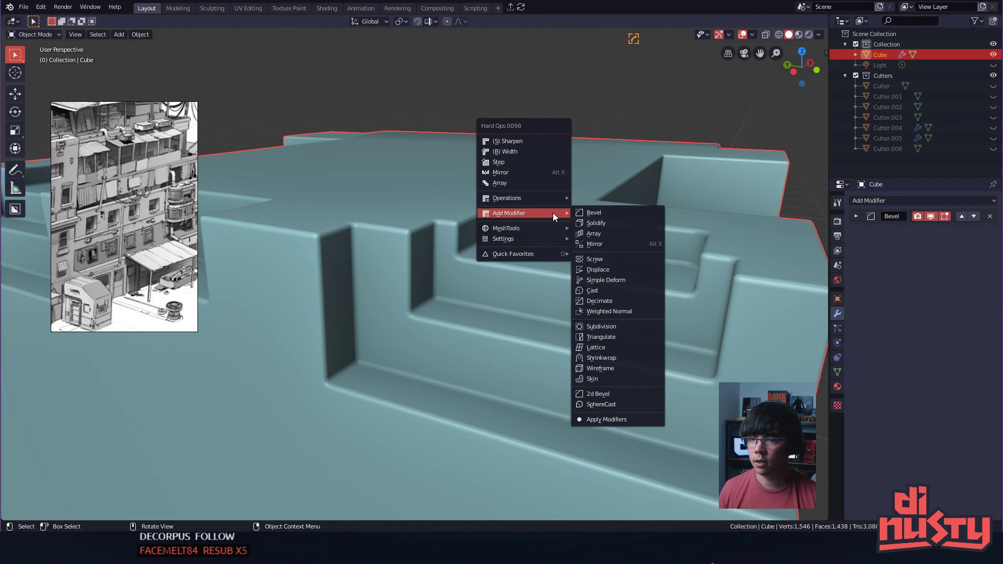
pyautogui.press('b')
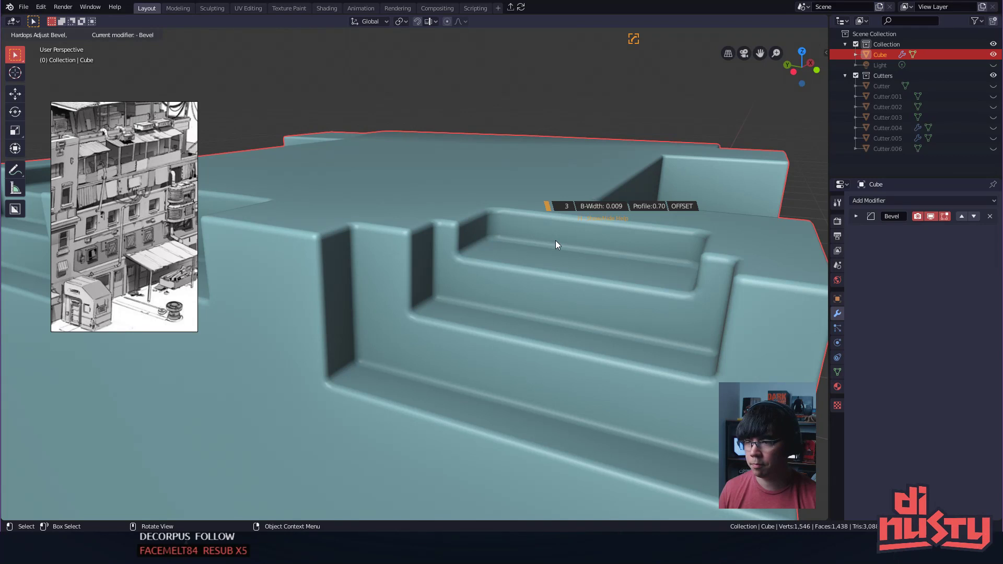
pyautogui.press('h')
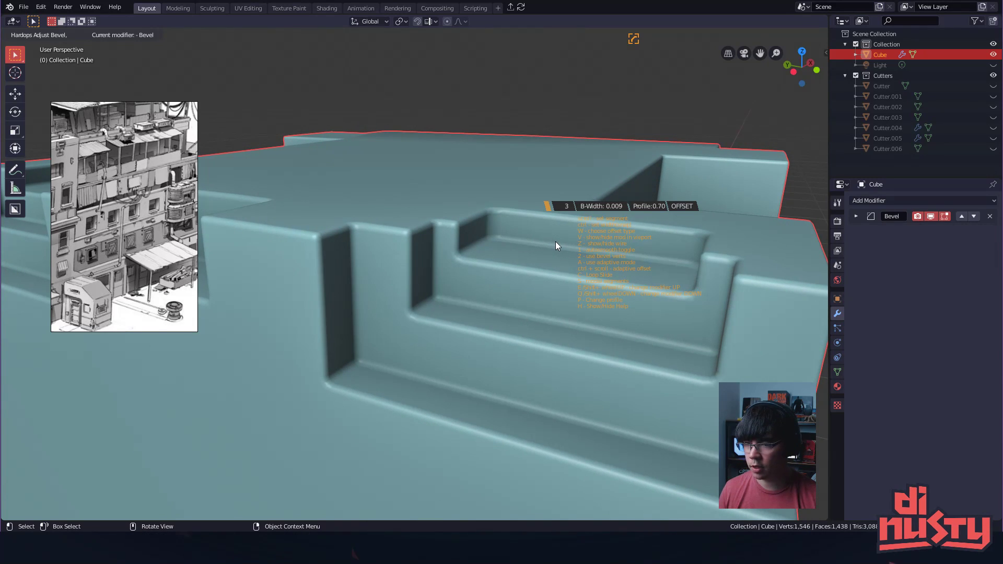
pyautogui.click(555, 244)
pyautogui.moveTo(540, 103); pyautogui.dragTo(556, 256, button='middle')
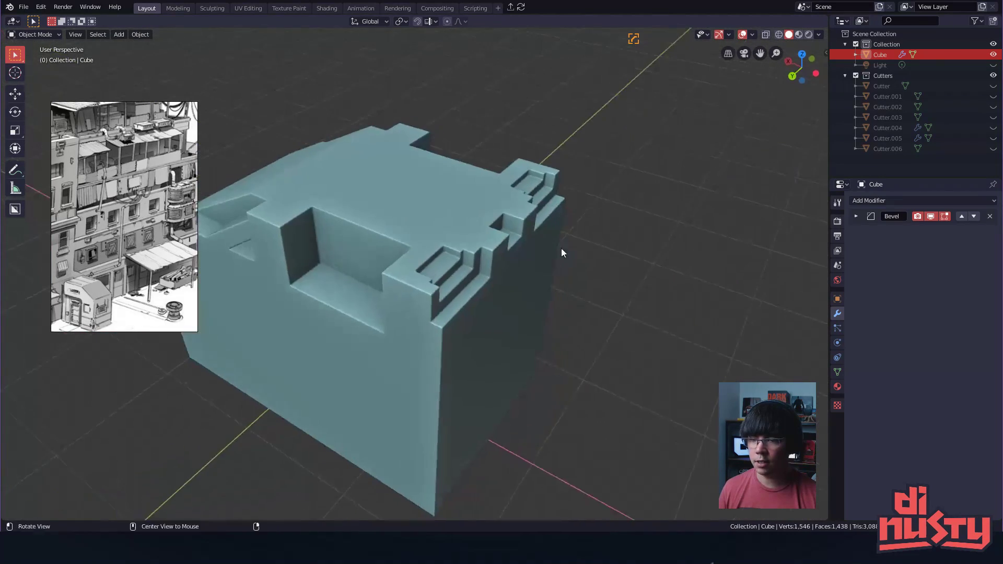
# - Delete the shed object and start a new General file without saving the current one
pyautogui.keyDown('alt'); pyautogui.moveTo(502, 271); pyautogui.dragTo(475, 292); pyautogui.keyUp('alt')
pyautogui.click(475, 292)
pyautogui.keyDown('alt'); pyautogui.keyDown('shift'); pyautogui.moveTo(562, 272); pyautogui.dragTo(634, 247); pyautogui.keyUp('shift'); pyautogui.keyUp('alt')
pyautogui.press('x')
pyautogui.click(638, 243)
pyautogui.hotkey('ctrl', 'n')
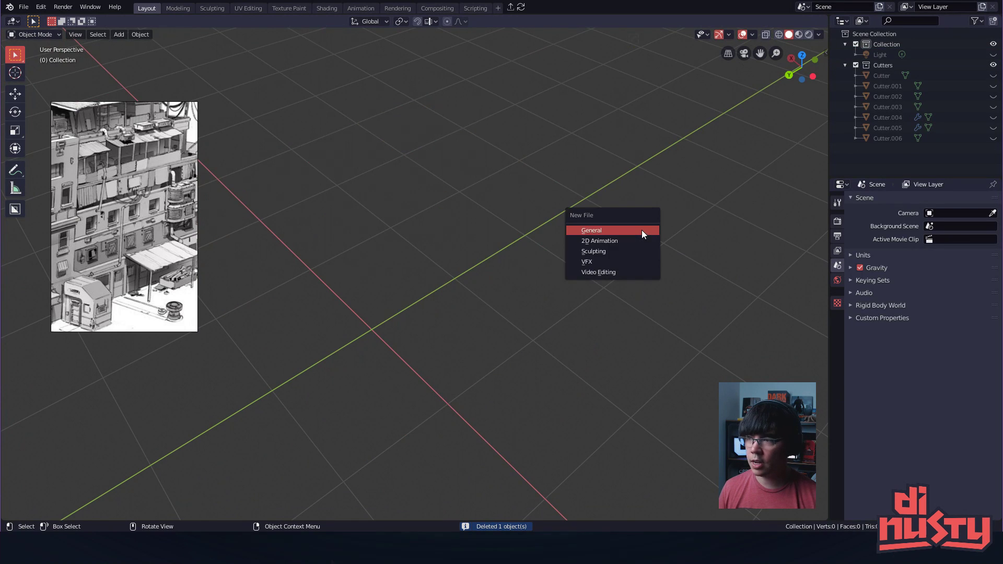
pyautogui.click(634, 240)
pyautogui.click(532, 282)
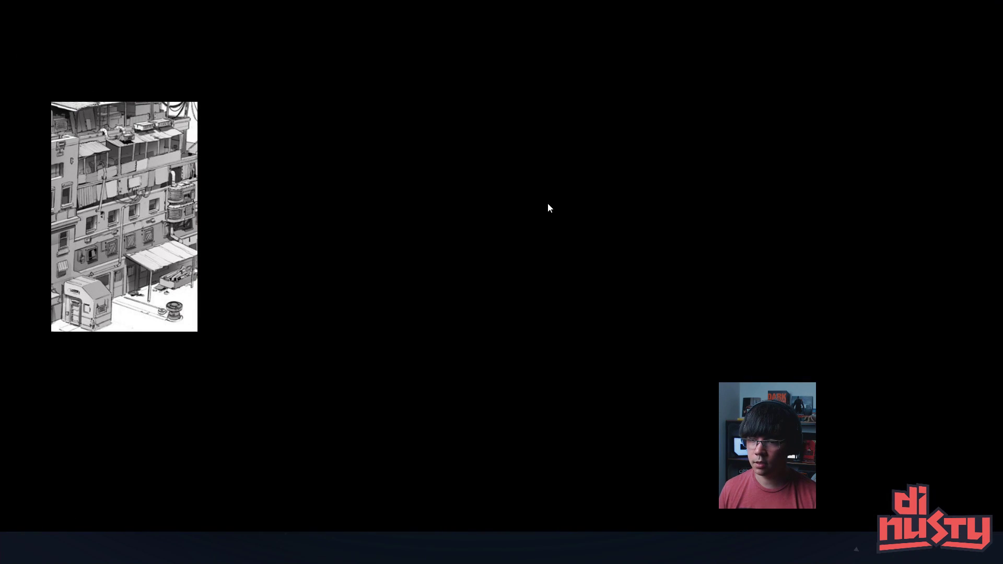
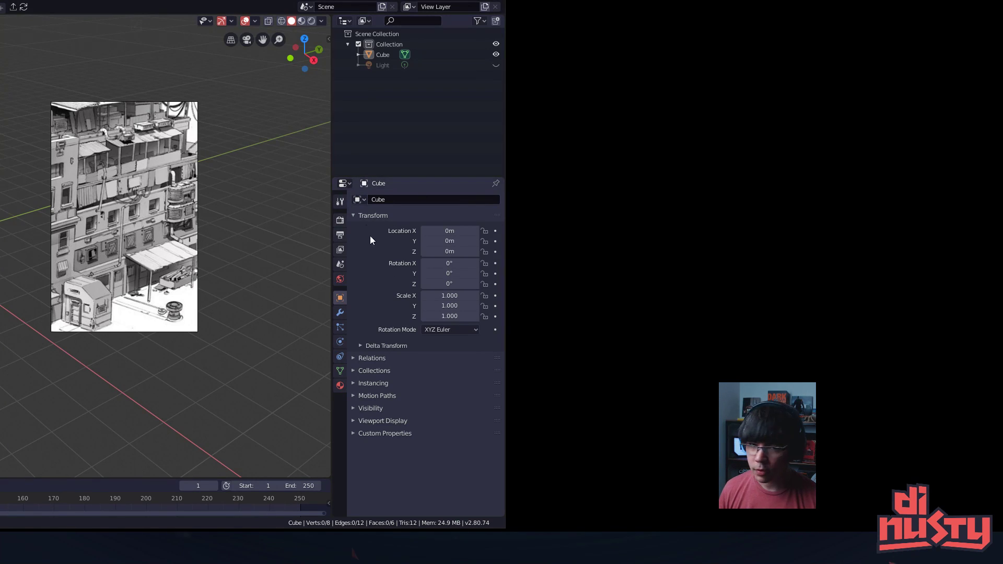
# - Maximize the new Blender window, close the timeline area and switch the default cube to Object Mode
pyautogui.moveTo(113, 1); pyautogui.dragTo(614, 24)
pyautogui.doubleClick(613, 24)
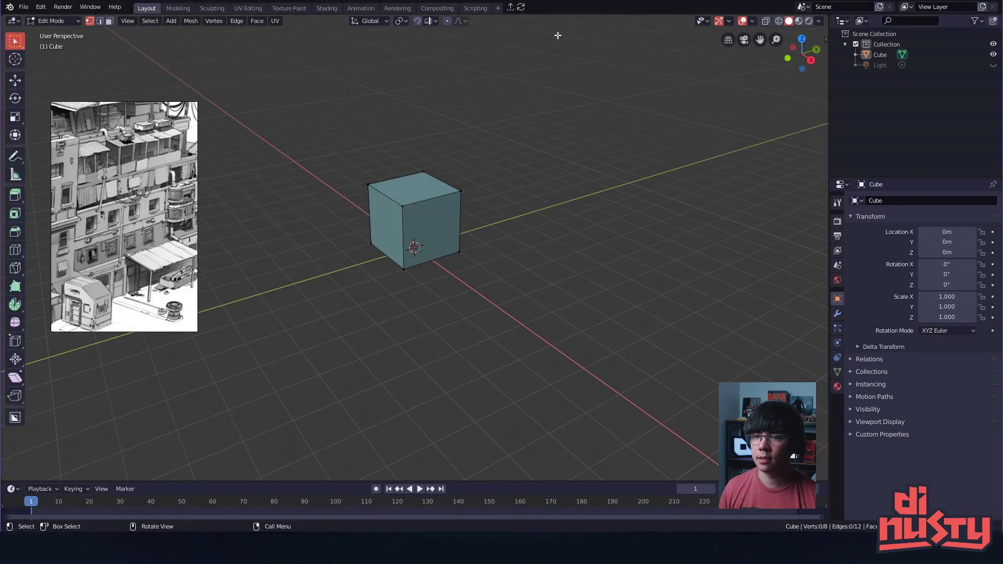
pyautogui.moveTo(5, 477); pyautogui.dragTo(9, 499)
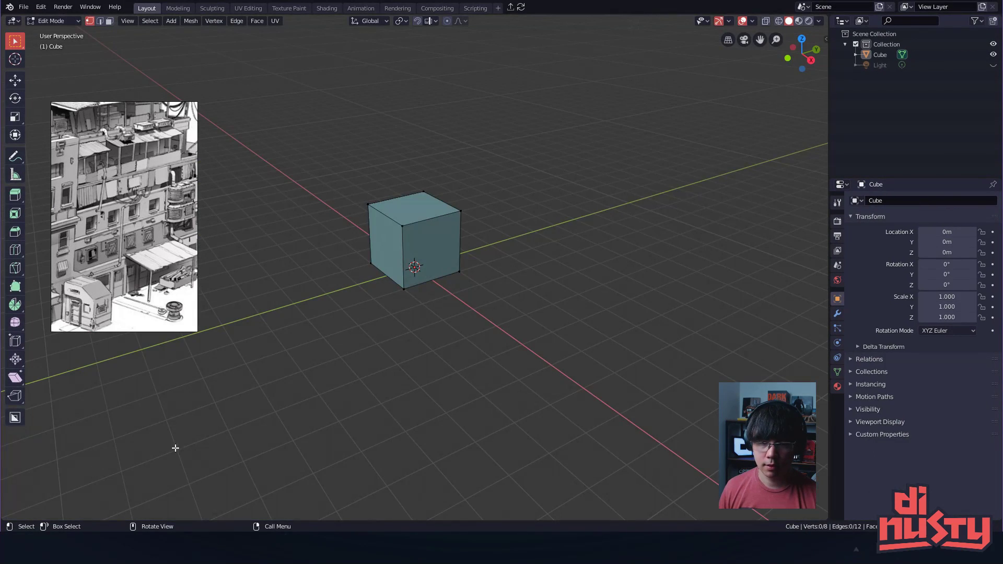
pyautogui.press('Tab')
pyautogui.scroll(2, 402, 255)
pyautogui.keyDown('shift'); pyautogui.moveTo(402, 255); pyautogui.dragTo(497, 281, button='middle'); pyautogui.keyUp('shift')
pyautogui.moveTo(497, 280)
pyautogui.mouseDown(button='middle')
pyautogui.moveTo(516, 322)
pyautogui.moveTo(447, 305)
pyautogui.moveTo(509, 284)
pyautogui.mouseUp(button='middle')
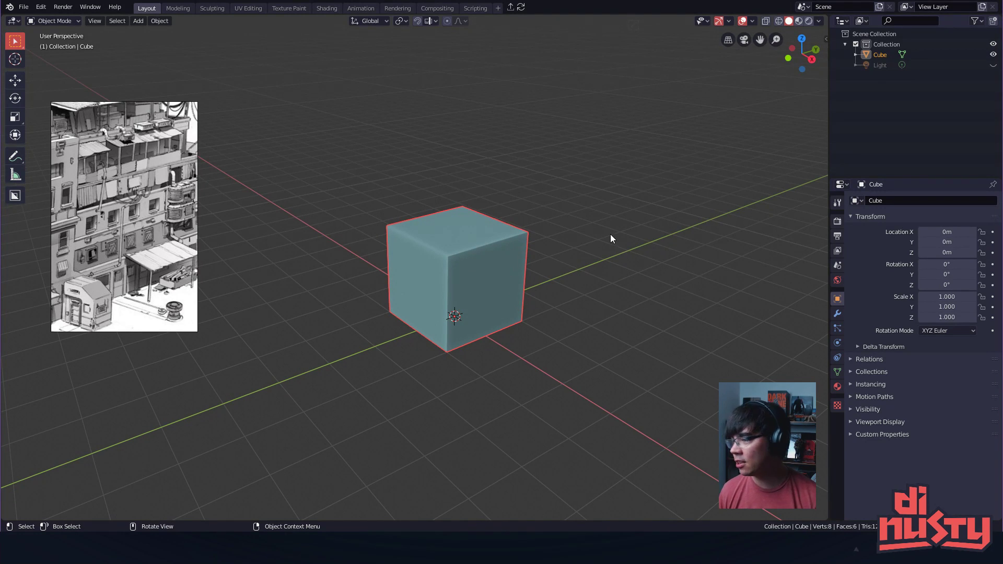
pyautogui.keyDown('shift'); pyautogui.moveTo(642, 219); pyautogui.dragTo(594, 221, button='middle'); pyautogui.keyUp('shift')
pyautogui.click(566, 307)
pyautogui.hotkey('ctrl', 's')
pyautogui.press('Escape')
pyautogui.hotkey('ctrl', 's')
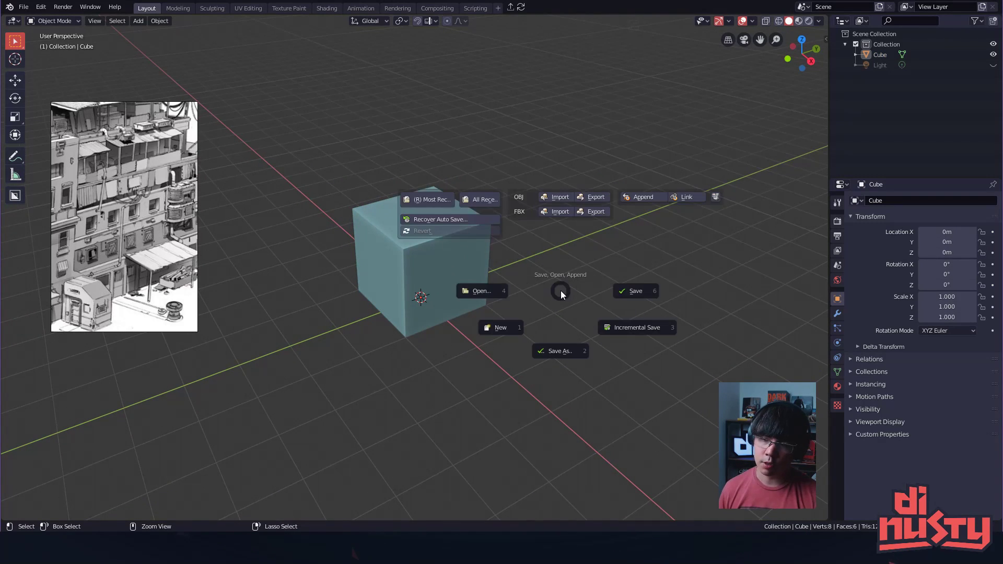
pyautogui.press('Escape')
pyautogui.keyDown('shift'); pyautogui.moveTo(502, 290); pyautogui.dragTo(507, 350, button='middle'); pyautogui.keyUp('shift')
pyautogui.moveTo(508, 350); pyautogui.dragTo(497, 303, button='middle')
pyautogui.hotkey('ctrl', 's')
pyautogui.press('Escape')
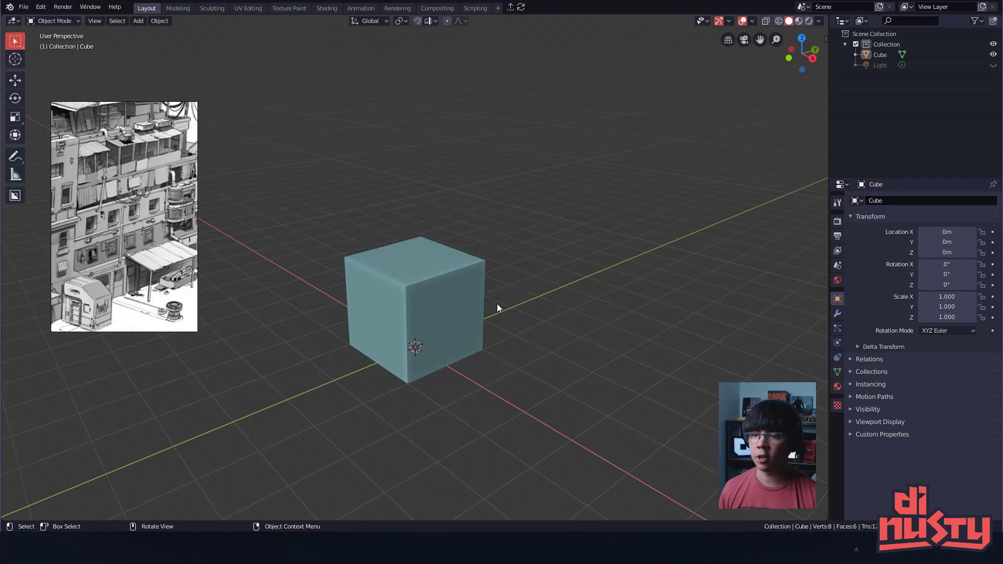
pyautogui.hotkey('ctrl', 's')
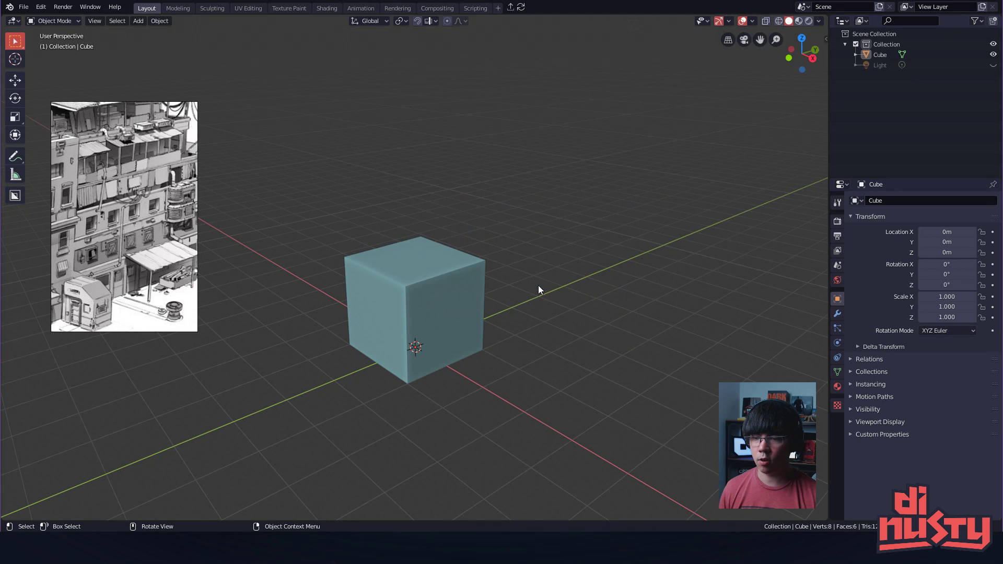
# - Load the most recent file, and from the recent files open station.blend
pyautogui.hotkey('ctrl', 's')
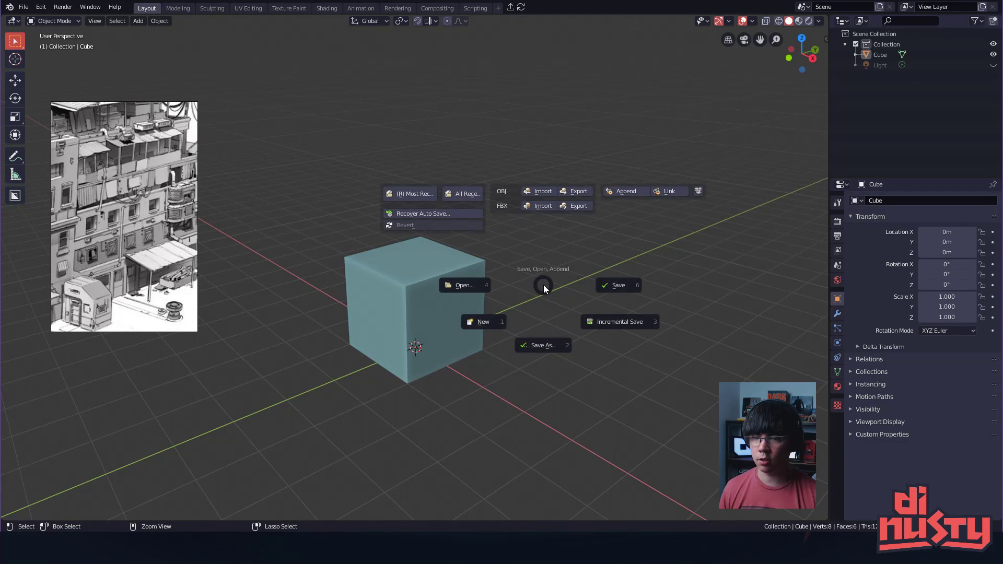
pyautogui.click(418, 193)
pyautogui.hotkey('ctrl', 's')
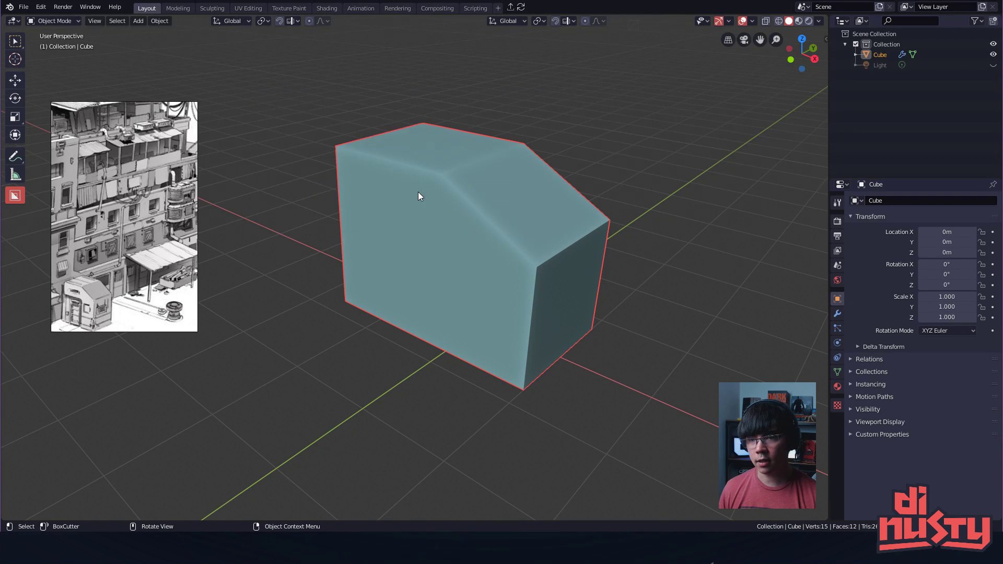
pyautogui.hotkey('ctrl', 's')
pyautogui.click(343, 100)
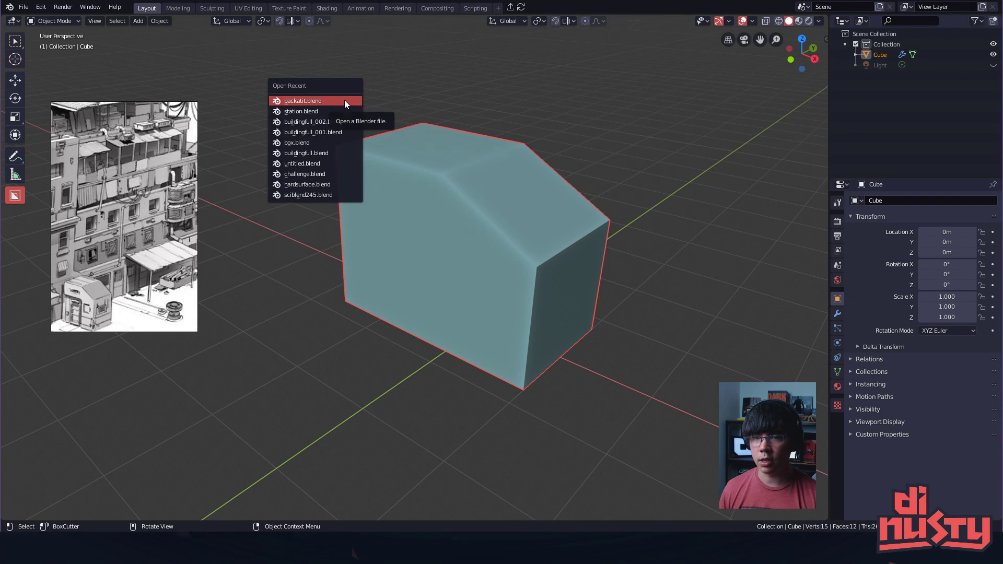
pyautogui.click(312, 111)
# - Examine the finished building's facade details, such as the windows, pipes, cables and corrugated roofs
pyautogui.moveTo(441, 167); pyautogui.dragTo(582, 166, button='middle')
pyautogui.click(544, 179)
pyautogui.scroll(8, 576, 197)
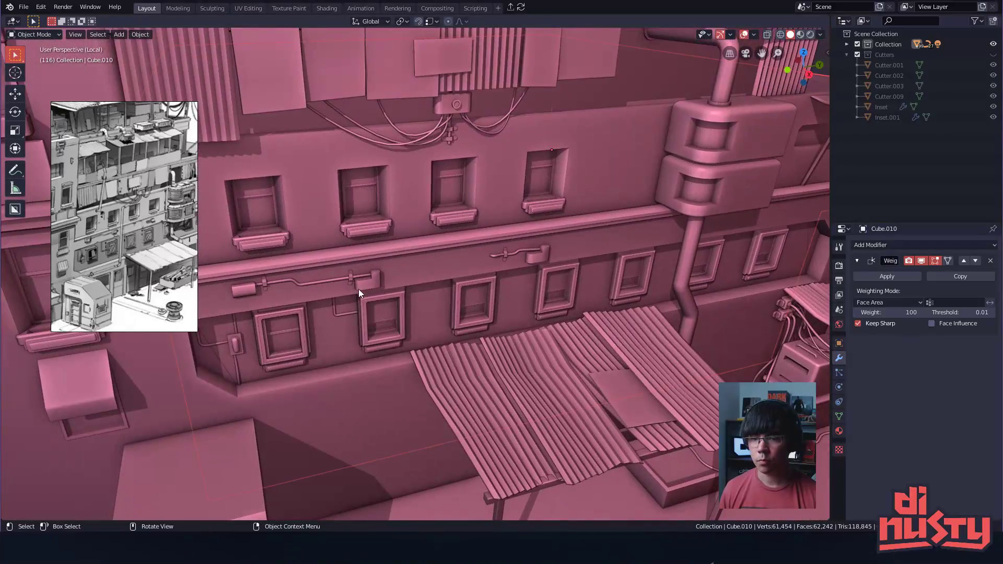
pyautogui.click(359, 289)
pyautogui.keyDown('alt'); pyautogui.moveTo(360, 291); pyautogui.dragTo(417, 292); pyautogui.keyUp('alt')
pyautogui.click(414, 371)
pyautogui.scroll(2, 414, 372)
pyautogui.keyDown('alt'); pyautogui.moveTo(413, 372); pyautogui.dragTo(686, 279); pyautogui.keyUp('alt')
pyautogui.scroll(-7, 775, 269)
pyautogui.scroll(5, 496, 221)
pyautogui.keyDown('alt'); pyautogui.moveTo(496, 222); pyautogui.dragTo(597, 298); pyautogui.keyUp('alt')
# - Select the junction box on the wall with its end brackets and cables, and hide everything else
pyautogui.click(494, 208)
pyautogui.keyDown('alt'); pyautogui.moveTo(493, 208); pyautogui.dragTo(551, 233); pyautogui.keyUp('alt')
pyautogui.keyDown('shift'); pyautogui.click(484, 223); pyautogui.keyUp('shift')
pyautogui.keyDown('shift'); pyautogui.click(469, 206); pyautogui.keyUp('shift')
pyautogui.keyDown('alt'); pyautogui.moveTo(469, 206); pyautogui.dragTo(538, 240); pyautogui.keyUp('alt')
pyautogui.click(452, 216)
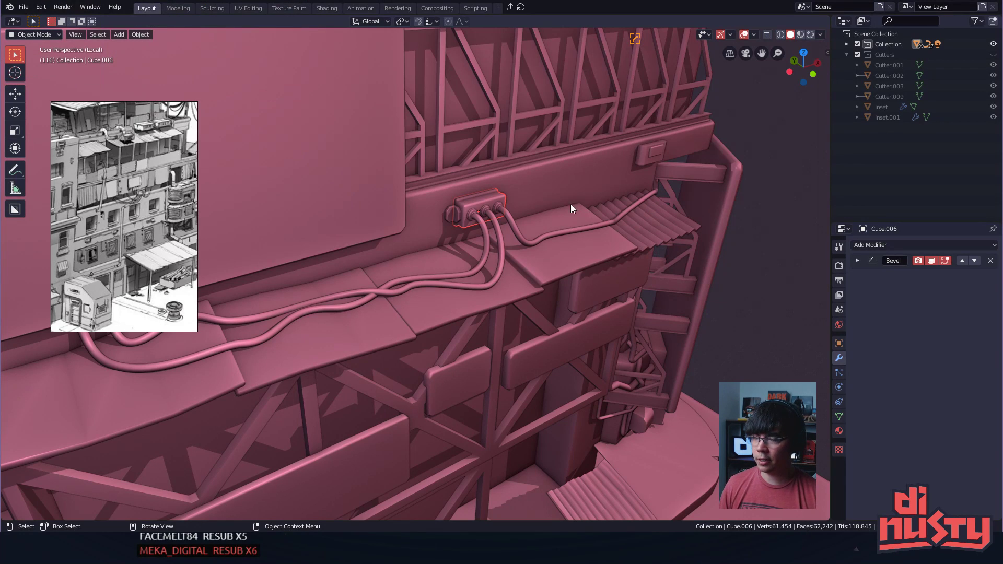
pyautogui.keyDown('shift'); pyautogui.click(472, 217); pyautogui.keyUp('shift')
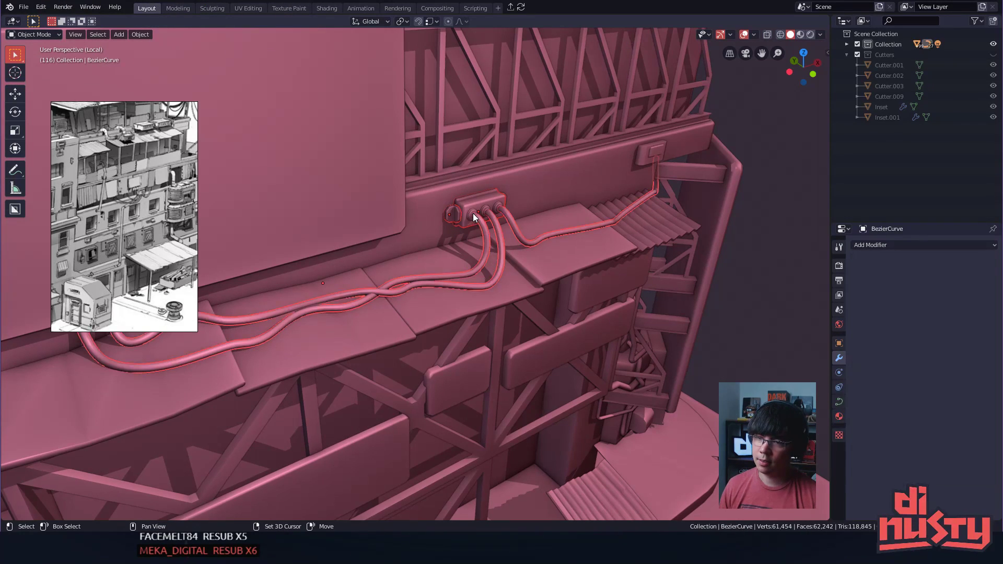
pyautogui.keyDown('alt'); pyautogui.moveTo(525, 222); pyautogui.dragTo(484, 250); pyautogui.keyUp('alt')
pyautogui.keyDown('shift'); pyautogui.click(263, 199); pyautogui.keyUp('shift')
pyautogui.hotkey('shift', 'h')
pyautogui.moveTo(555, 227)
pyautogui.keyDown('alt'); pyautogui.mouseDown()
pyautogui.moveTo(530, 225)
pyautogui.moveTo(475, 255)
pyautogui.mouseUp(); pyautogui.keyUp('alt')
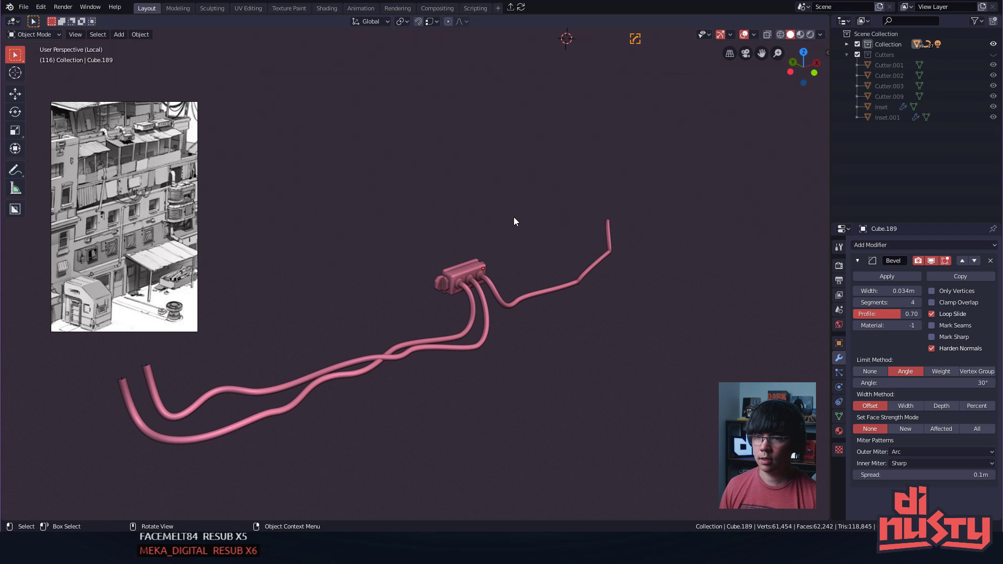
# - Examine how the isolated junction box is assembled from a separate body, end brackets and cables
pyautogui.press('z')
pyautogui.click(468, 78)
pyautogui.press('z')
pyautogui.click(479, 129)
pyautogui.click(462, 278)
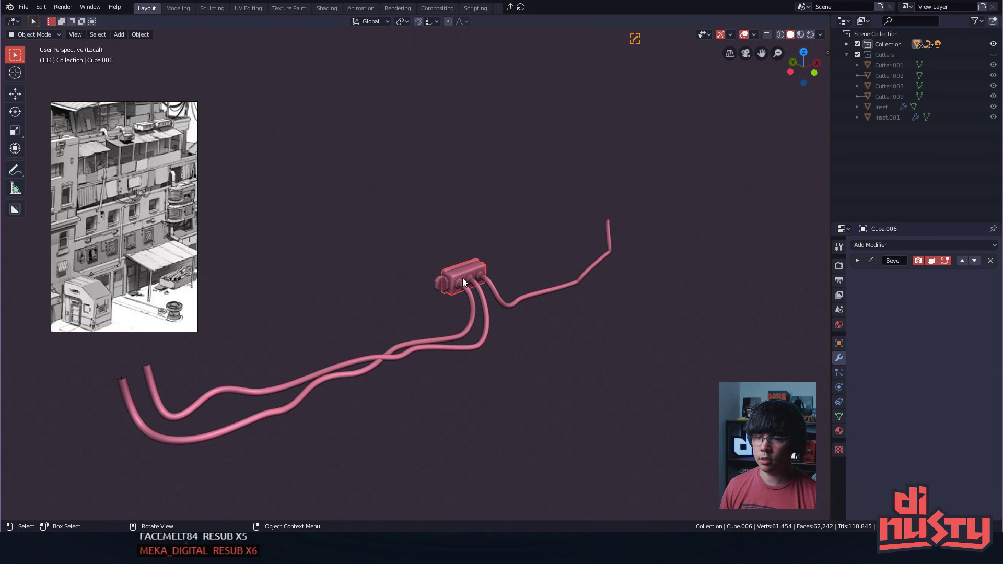
pyautogui.scroll(1, 462, 278)
pyautogui.press('z')
pyautogui.moveTo(507, 294); pyautogui.dragTo(485, 293, button='middle')
pyautogui.click(417, 328)
pyautogui.scroll(-3, 462, 297)
pyautogui.click(464, 298)
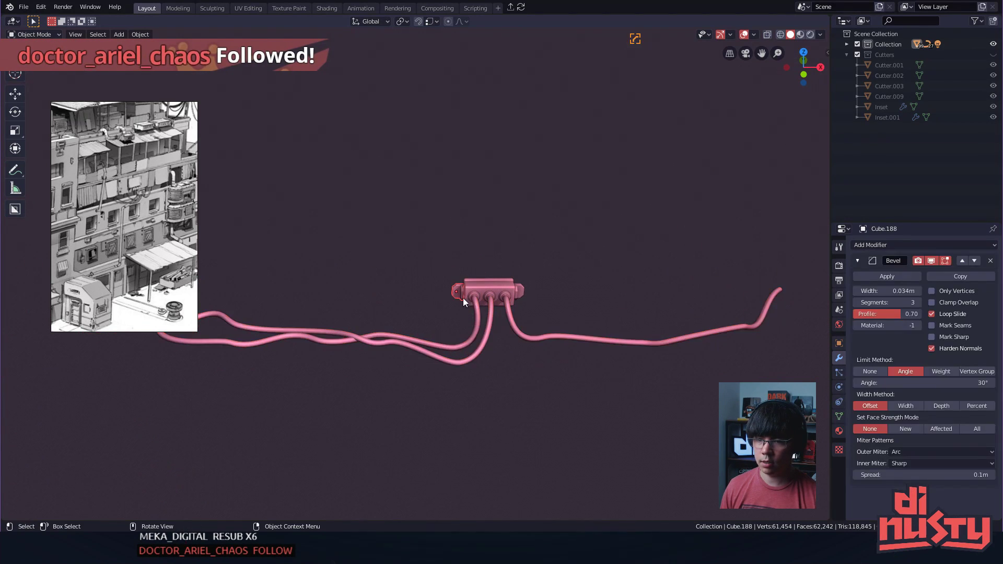
# - Inspect the junction box's end bracket up close, including where it meets the box body
pyautogui.scroll(2, 517, 296)
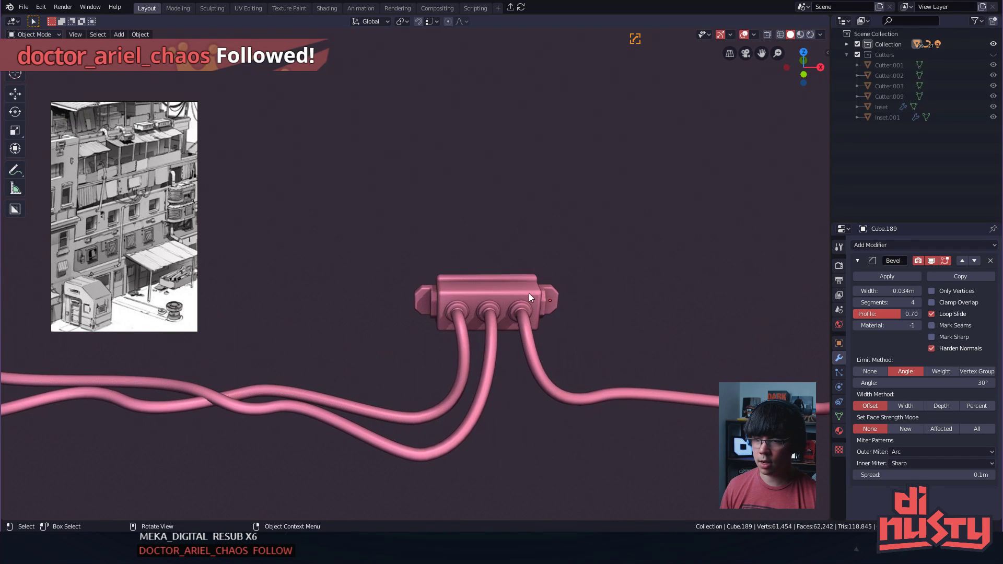
pyautogui.click(536, 298)
pyautogui.moveTo(698, 300)
pyautogui.mouseDown(button='middle')
pyautogui.moveTo(716, 262)
pyautogui.moveTo(663, 291)
pyautogui.moveTo(468, 280)
pyautogui.mouseUp(button='middle')
pyautogui.press('z')
pyautogui.click(490, 143)
pyautogui.moveTo(404, 280)
pyautogui.mouseDown(button='middle')
pyautogui.moveTo(384, 274)
pyautogui.moveTo(377, 284)
pyautogui.moveTo(512, 237)
pyautogui.moveTo(494, 218)
pyautogui.mouseUp(button='middle')
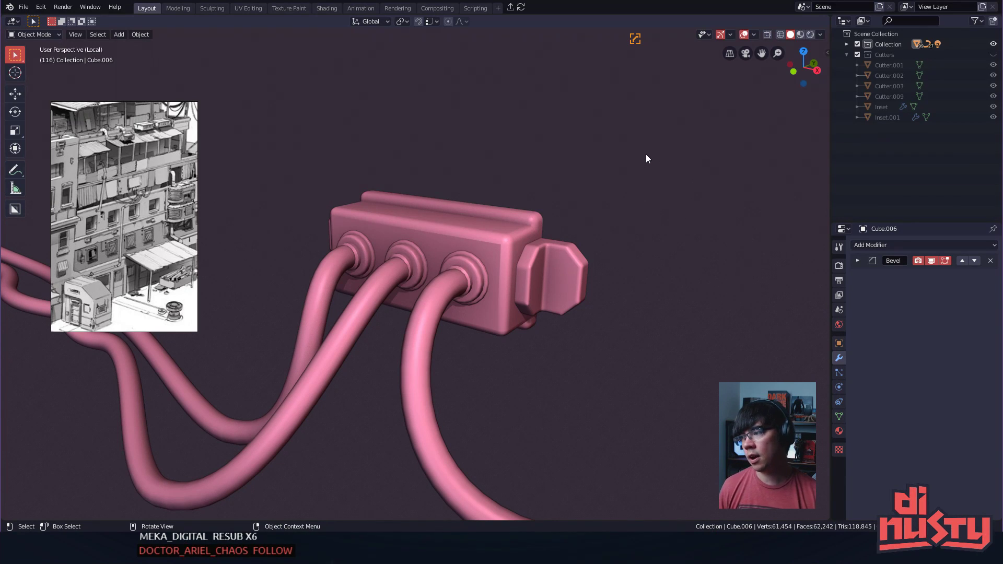
pyautogui.click(551, 284)
pyautogui.moveTo(552, 284); pyautogui.dragTo(610, 285, button='middle')
pyautogui.scroll(1, 551, 303)
pyautogui.click(664, 254)
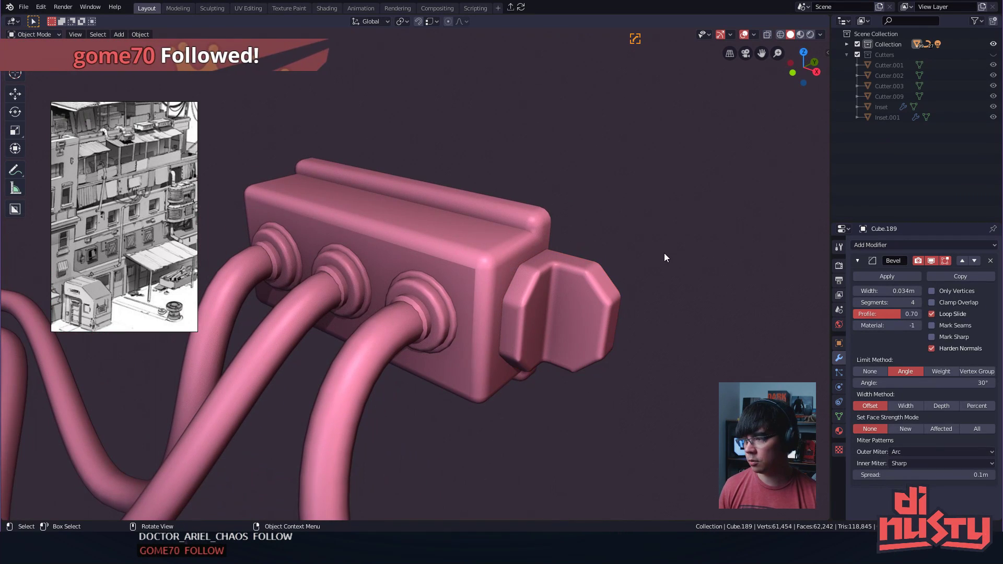
pyautogui.keyDown('shift'); pyautogui.moveTo(664, 238); pyautogui.dragTo(686, 268, button='middle'); pyautogui.keyUp('shift')
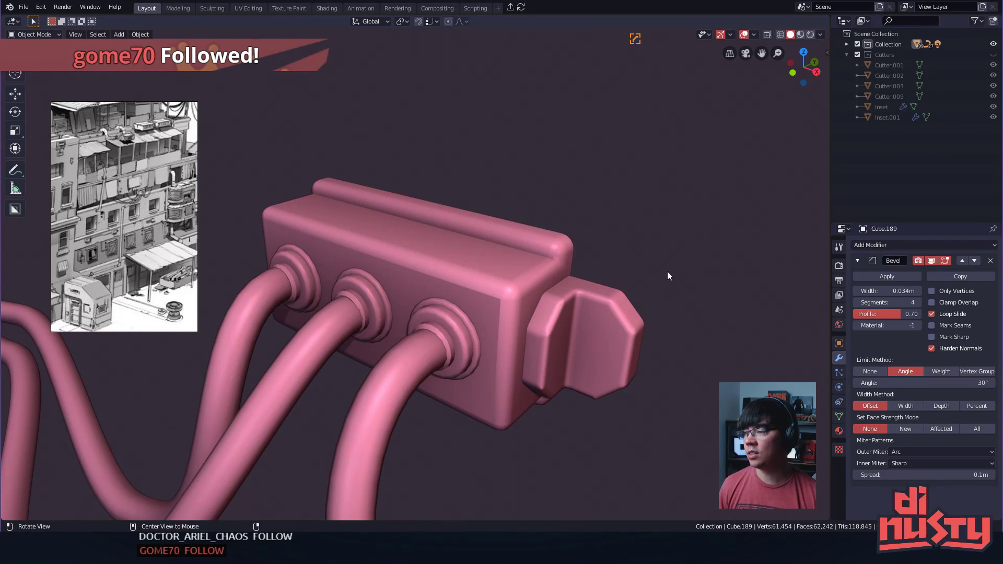
# - Turn the end bracket's Bevel modifier off in the viewport to examine its base shape, and turn it back on
pyautogui.moveTo(600, 266); pyautogui.dragTo(507, 292, button='middle')
pyautogui.hotkey('ctrl', 'Tab')
pyautogui.press('Escape')
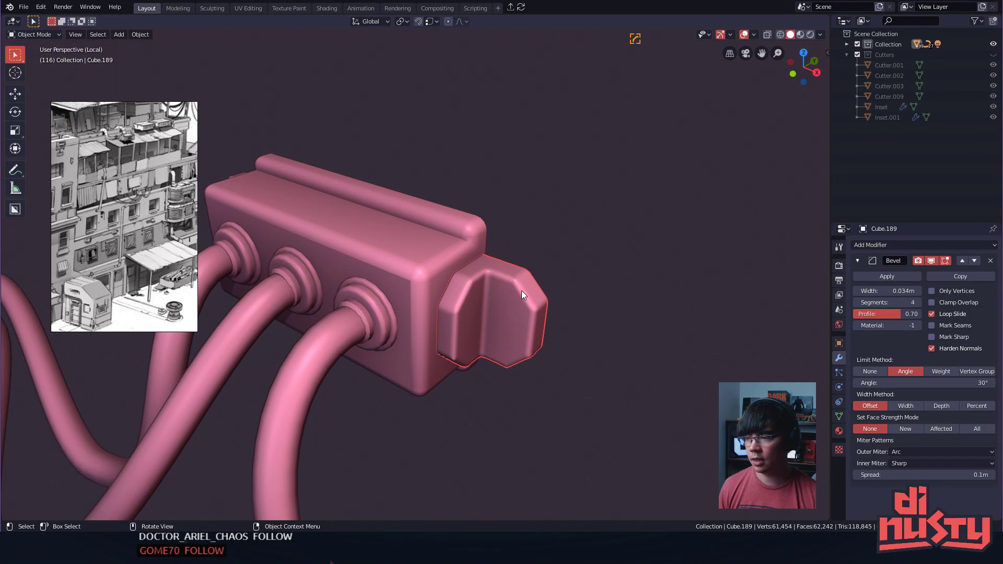
pyautogui.click(932, 261)
pyautogui.keyDown('alt'); pyautogui.keyDown('shift'); pyautogui.moveTo(674, 282); pyautogui.dragTo(622, 280); pyautogui.keyUp('shift'); pyautogui.keyUp('alt')
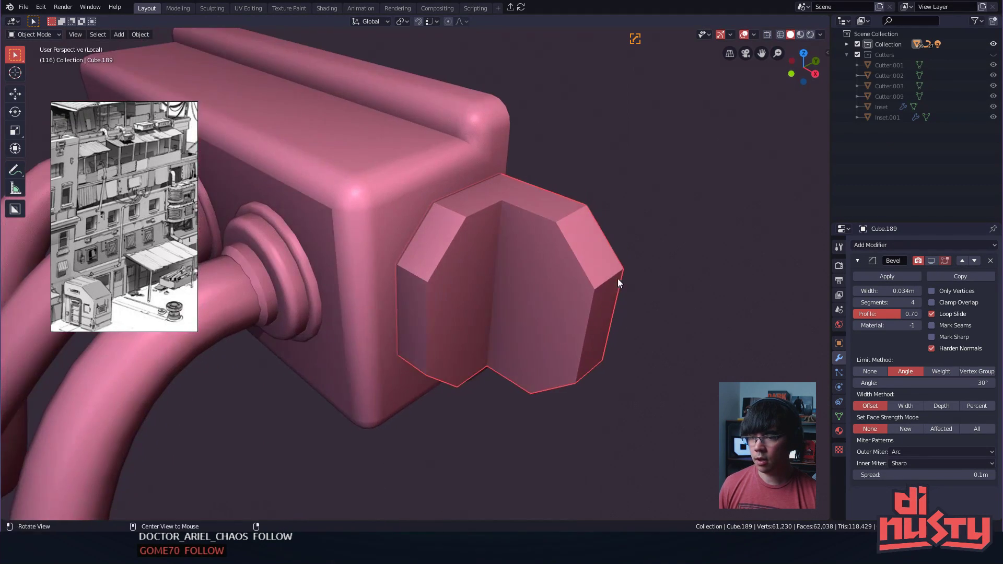
pyautogui.keyDown('alt'); pyautogui.moveTo(516, 250); pyautogui.dragTo(504, 249); pyautogui.keyUp('alt')
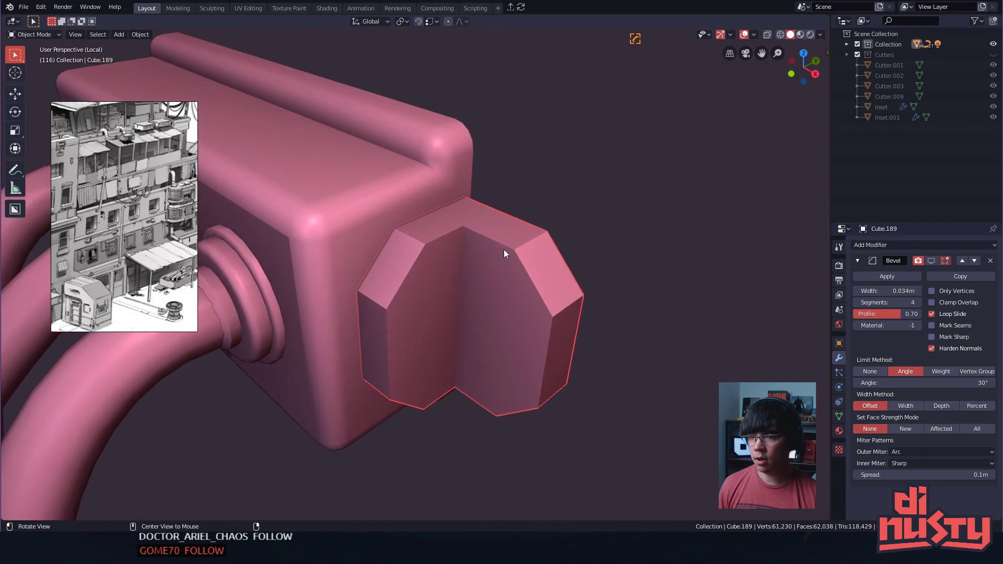
pyautogui.click(932, 261)
pyautogui.moveTo(622, 266); pyautogui.dragTo(620, 238, button='middle')
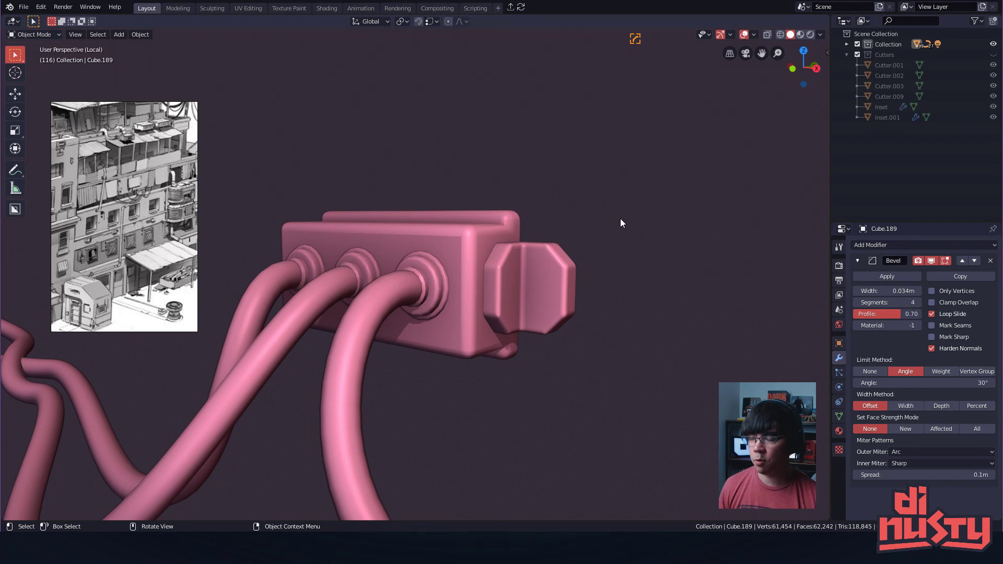
# - Try to move the junction box's end bracket along the X axis
pyautogui.click(575, 278)
pyautogui.keyDown('alt'); pyautogui.moveTo(582, 280); pyautogui.dragTo(774, 278); pyautogui.keyUp('alt')
pyautogui.press('g')
pyautogui.press('x')
pyautogui.click(572, 273)
# - Enter Edit Mode on the cable curve and shift a control point at the junction box's collars
pyautogui.keyDown('alt'); pyautogui.moveTo(512, 278); pyautogui.dragTo(554, 277); pyautogui.keyUp('alt')
pyautogui.keyDown('alt'); pyautogui.moveTo(360, 264); pyautogui.dragTo(412, 231); pyautogui.keyUp('alt')
pyautogui.click(434, 178)
pyautogui.keyDown('alt'); pyautogui.moveTo(434, 179); pyautogui.dragTo(363, 228); pyautogui.keyUp('alt')
pyautogui.click(425, 243)
pyautogui.keyDown('alt'); pyautogui.moveTo(424, 243); pyautogui.dragTo(517, 247); pyautogui.keyUp('alt')
pyautogui.click(432, 294)
pyautogui.press('Tab')
pyautogui.click(417, 272)
pyautogui.click(416, 270)
pyautogui.press('w')
pyautogui.press('g')
pyautogui.click(415, 265)
# - Move further cable control points at the collars and return to Object Mode
pyautogui.click(467, 266)
pyautogui.click(467, 265)
pyautogui.press('g')
pyautogui.click(482, 275)
pyautogui.click(371, 245)
pyautogui.press('g')
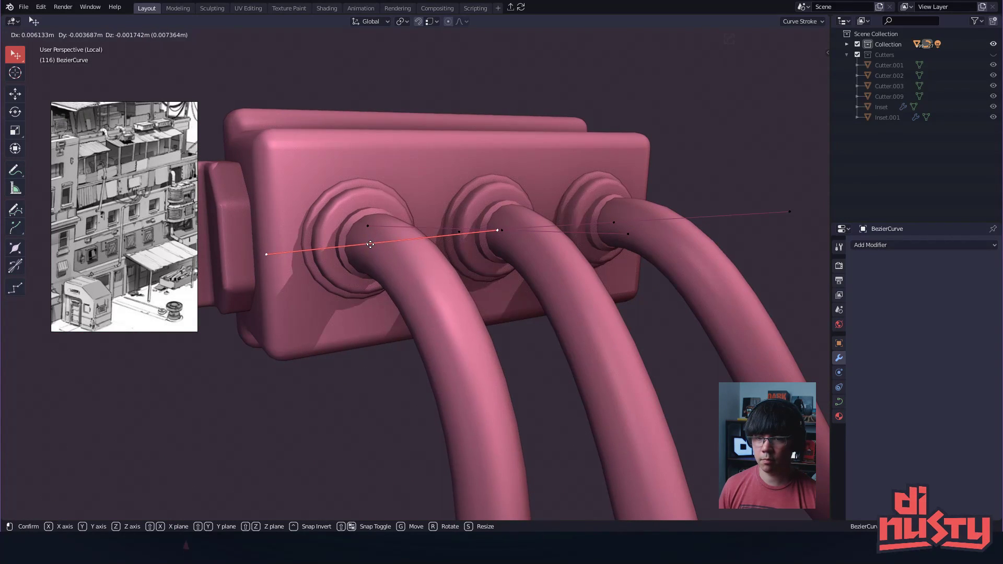
pyautogui.click(369, 244)
pyautogui.keyDown('alt'); pyautogui.moveTo(369, 244); pyautogui.dragTo(312, 240); pyautogui.keyUp('alt')
pyautogui.press('g')
pyautogui.click(312, 240)
pyautogui.keyDown('alt'); pyautogui.moveTo(417, 316); pyautogui.dragTo(467, 280); pyautogui.keyUp('alt')
pyautogui.hotkey('ctrl', 'Tab')
pyautogui.click(469, 241)
# - Select the junction box's main body and look at the DecalMachine options for it
pyautogui.keyDown('ctrl'); pyautogui.keyDown('alt'); pyautogui.moveTo(539, 258); pyautogui.dragTo(578, 314); pyautogui.keyUp('alt'); pyautogui.keyUp('ctrl')
pyautogui.click(497, 256)
pyautogui.keyDown('alt'); pyautogui.moveTo(546, 250); pyautogui.dragTo(478, 236); pyautogui.keyUp('alt')
pyautogui.press('d')
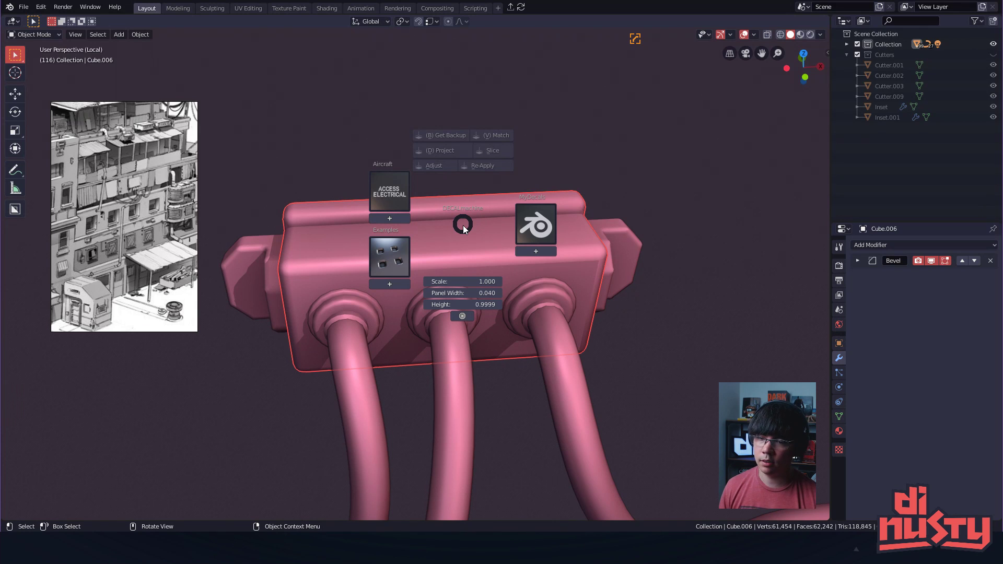
pyautogui.click(463, 225)
pyautogui.click(683, 287)
pyautogui.keyDown('alt'); pyautogui.moveTo(682, 286); pyautogui.dragTo(626, 268); pyautogui.keyUp('alt')
pyautogui.hotkey('ctrl', 'z')
pyautogui.click(621, 236)
pyautogui.hotkey('ctrl', 's')
pyautogui.click(684, 259)
pyautogui.keyDown('alt'); pyautogui.moveTo(685, 259); pyautogui.dragTo(471, 206); pyautogui.keyUp('alt')
# - Place the 3D cursor on the top face of the junction box's main body with nothing selected
pyautogui.click(445, 201)
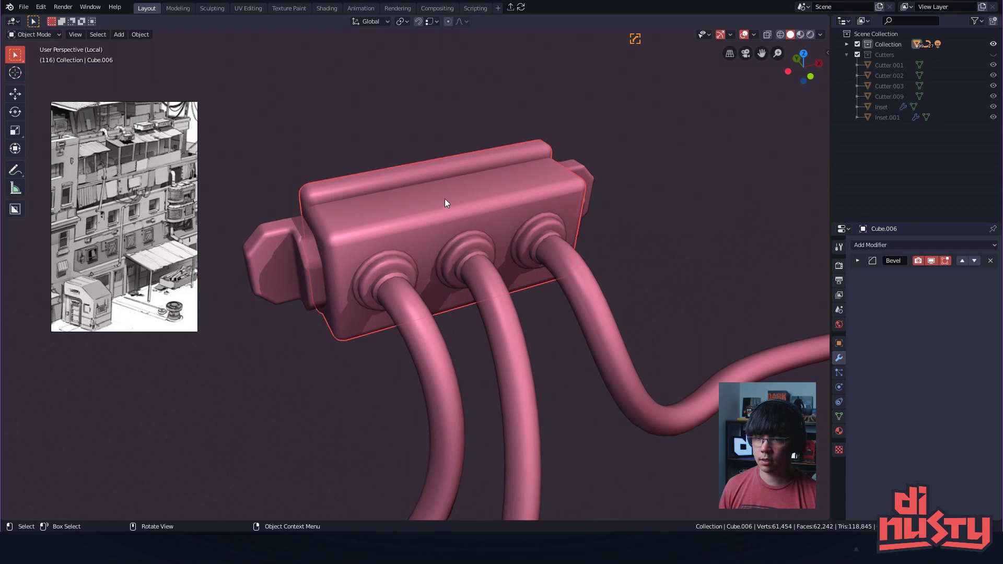
pyautogui.press('z')
pyautogui.click(429, 70)
pyautogui.click(708, 195)
pyautogui.keyDown('shift'); pyautogui.rightClick(459, 201); pyautogui.keyUp('shift')
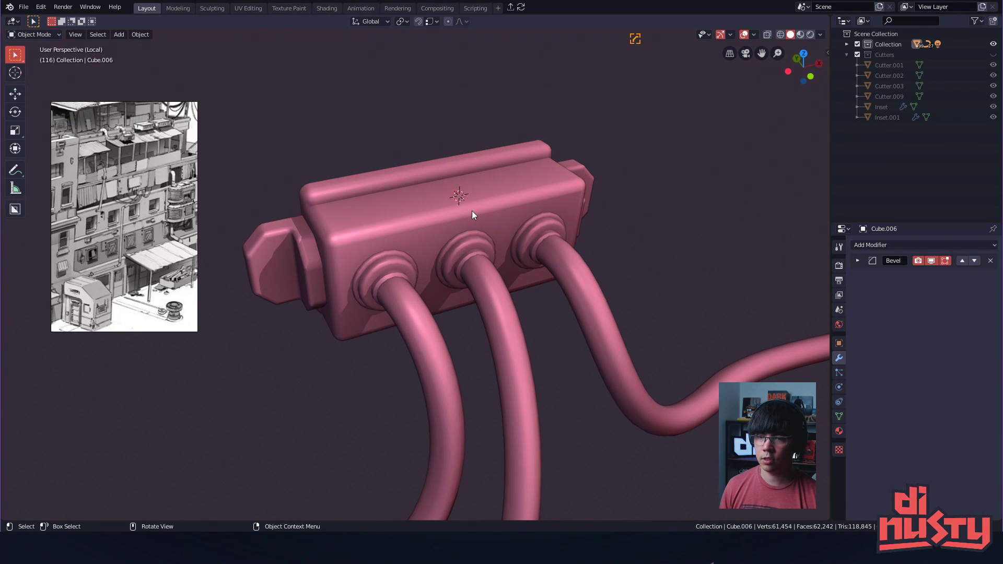
pyautogui.keyDown('alt'); pyautogui.moveTo(472, 210); pyautogui.dragTo(452, 238); pyautogui.keyUp('alt')
pyautogui.hotkey('ctrl', 's')
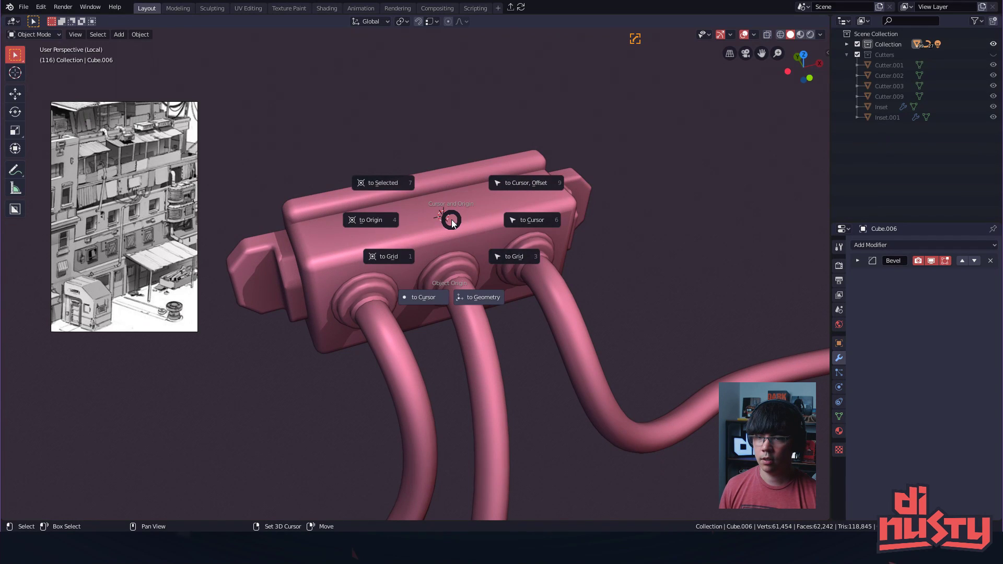
pyautogui.hotkey('ctrl', 's')
pyautogui.press('s')
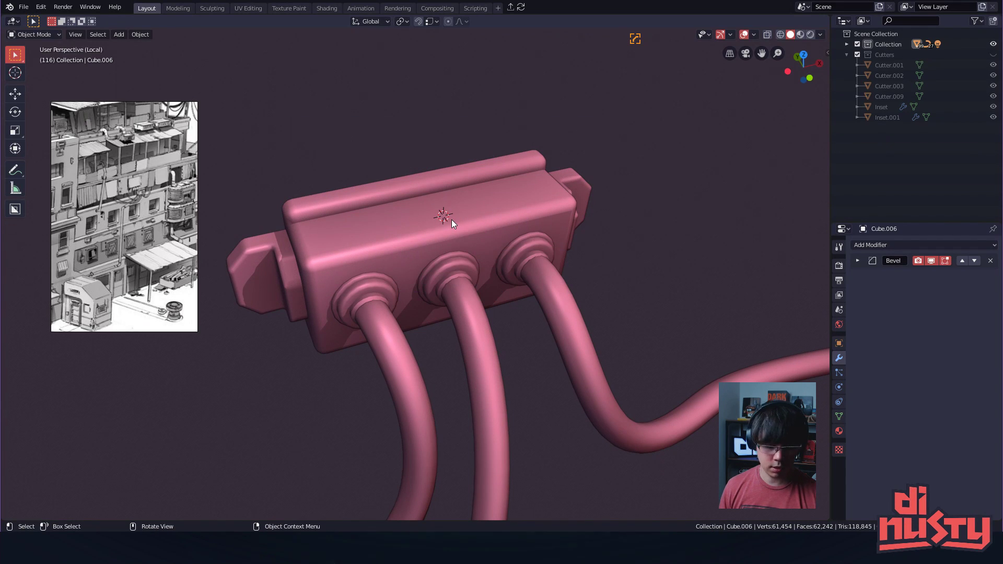
# - Add a cube at the 3D cursor, scale it to suit the junction box and move it over the top front edge
pyautogui.hotkey('shift', 'a')
pyautogui.moveTo(452, 220)
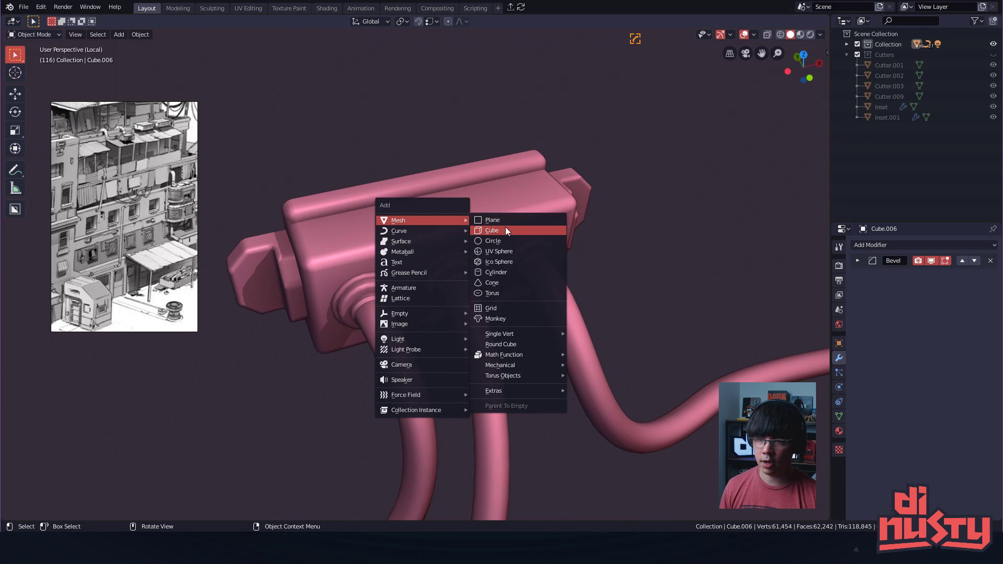
pyautogui.click(505, 231)
pyautogui.press('s')
pyautogui.click(468, 233)
pyautogui.moveTo(468, 233); pyautogui.dragTo(565, 193, button='middle')
pyautogui.press('g')
pyautogui.click(524, 221)
pyautogui.moveTo(524, 220); pyautogui.dragTo(506, 273, button='middle')
pyautogui.press('g')
pyautogui.click(466, 243)
# - Reshape the cube in Edit Mode by moving its side faces so it straddles the box's top front edge
pyautogui.press('Tab')
pyautogui.click(538, 260)
pyautogui.click(449, 271)
pyautogui.press('g')
pyautogui.moveTo(515, 271); pyautogui.dragTo(538, 283, button='middle')
pyautogui.click(557, 286)
pyautogui.moveTo(470, 283); pyautogui.dragTo(528, 272, button='middle')
pyautogui.click(425, 265)
pyautogui.press('g')
pyautogui.moveTo(418, 266); pyautogui.dragTo(559, 287, button='middle')
pyautogui.click(374, 274)
pyautogui.click(373, 288)
# - Bevel a pair of the cube's vertical edges with one segment and a width of 0.441 m
pyautogui.press('Tab')
pyautogui.click(382, 343)
pyautogui.click(377, 304)
pyautogui.keyDown('shift'); pyautogui.click(291, 233); pyautogui.keyUp('shift')
pyautogui.keyDown('shift'); pyautogui.moveTo(367, 261); pyautogui.dragTo(627, 246, button='middle'); pyautogui.keyUp('shift')
pyautogui.hotkey('ctrl', 'b')
pyautogui.click(531, 284)
pyautogui.scroll(2, 618, 240)
pyautogui.press('Tab')
pyautogui.click(512, 333)
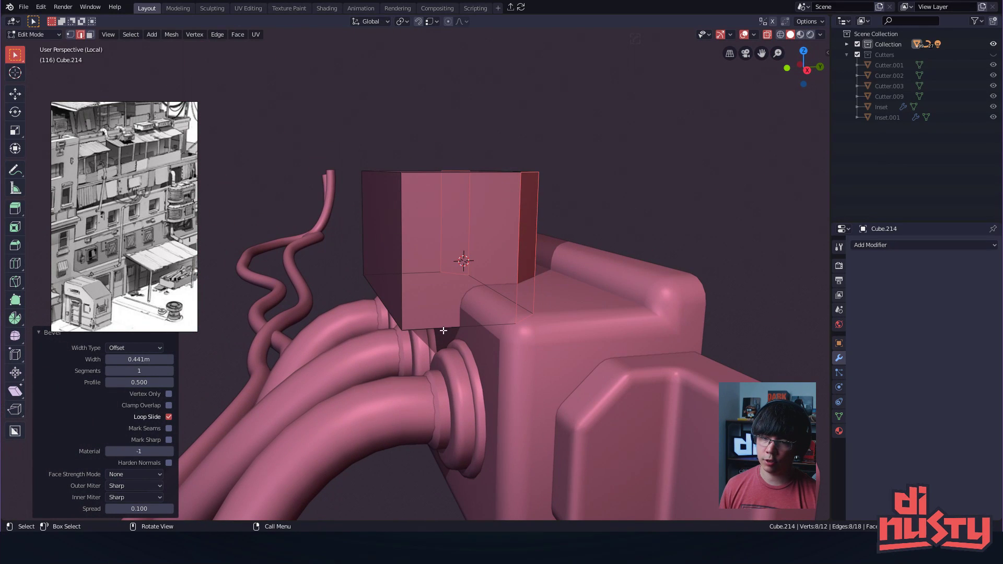
# - Bevel the cube's lower front corner edges into flat chamfers and return to Object Mode
pyautogui.click(452, 323)
pyautogui.keyDown('shift'); pyautogui.moveTo(452, 323); pyautogui.dragTo(378, 320, button='middle'); pyautogui.keyUp('shift')
pyautogui.moveTo(335, 289); pyautogui.dragTo(499, 300, button='middle')
pyautogui.hotkey('ctrl', 'b')
pyautogui.hotkey('alt', 'a')
pyautogui.moveTo(573, 308); pyautogui.dragTo(468, 259, button='middle')
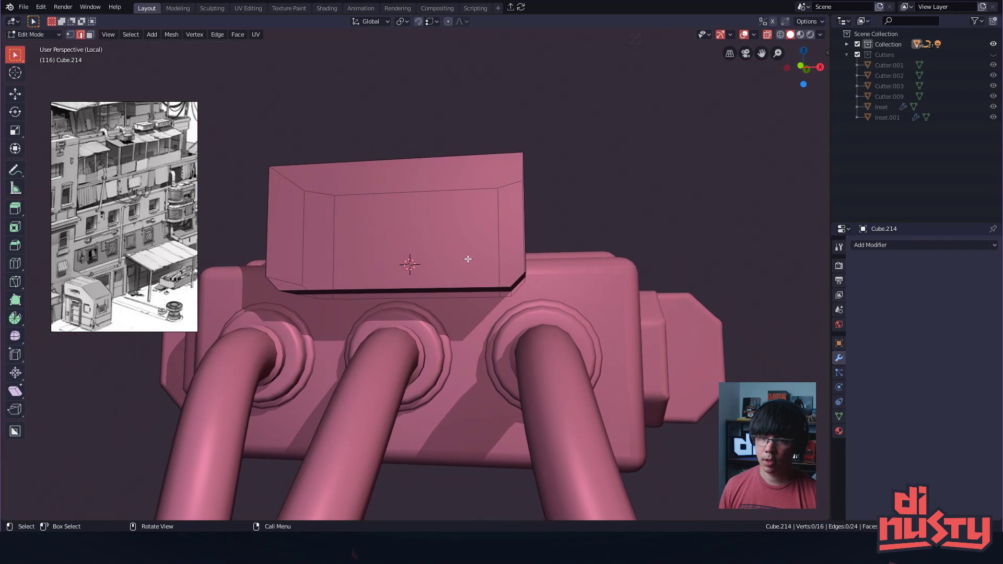
pyautogui.keyDown('shift'); pyautogui.moveTo(442, 336); pyautogui.dragTo(472, 271, button='middle'); pyautogui.keyUp('shift')
pyautogui.press('Tab')
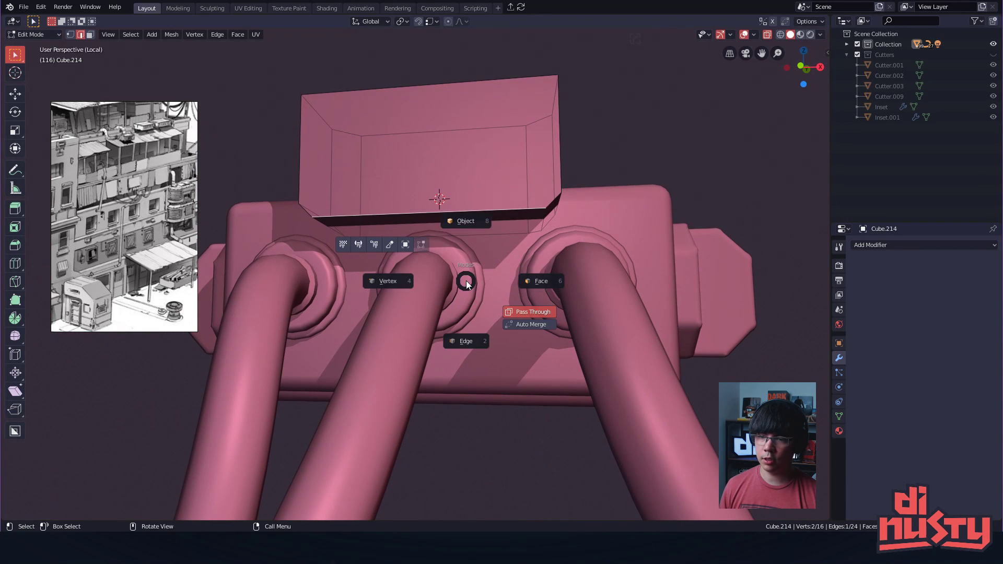
pyautogui.click(470, 228)
pyautogui.press('Tab')
pyautogui.moveTo(470, 227); pyautogui.dragTo(413, 284, button='middle')
pyautogui.moveTo(470, 259); pyautogui.dragTo(395, 296, button='middle')
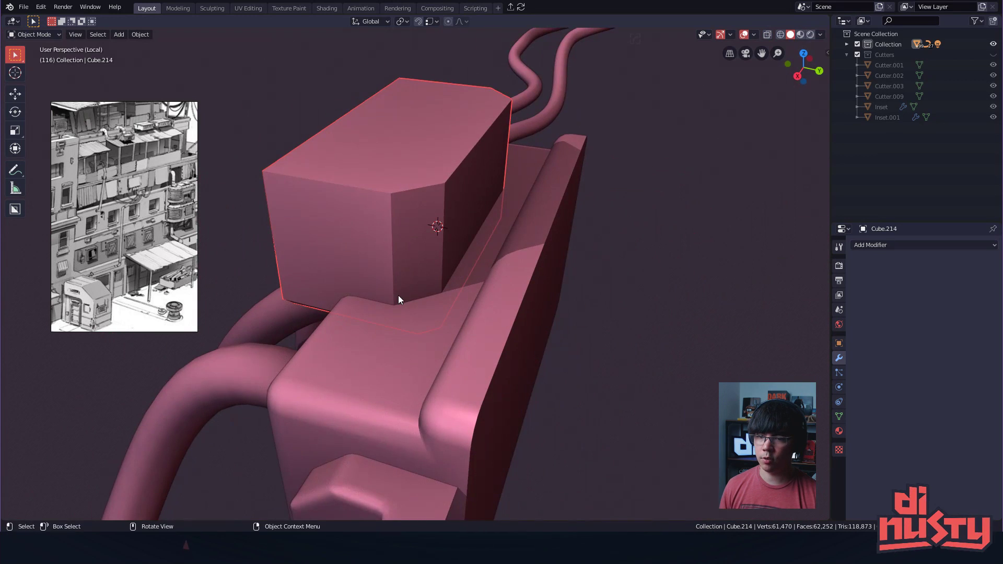
# - Examine how the chamfered cube overlaps the junction box's main body from several angles
pyautogui.moveTo(477, 230); pyautogui.dragTo(434, 206, button='middle')
pyautogui.press('Tab')
pyautogui.click(453, 141)
pyautogui.click(558, 103)
pyautogui.press('Tab')
pyautogui.click(522, 67)
pyautogui.moveTo(447, 163); pyautogui.dragTo(443, 261, button='middle')
pyautogui.keyDown('shift'); pyautogui.click(427, 253); pyautogui.keyUp('shift')
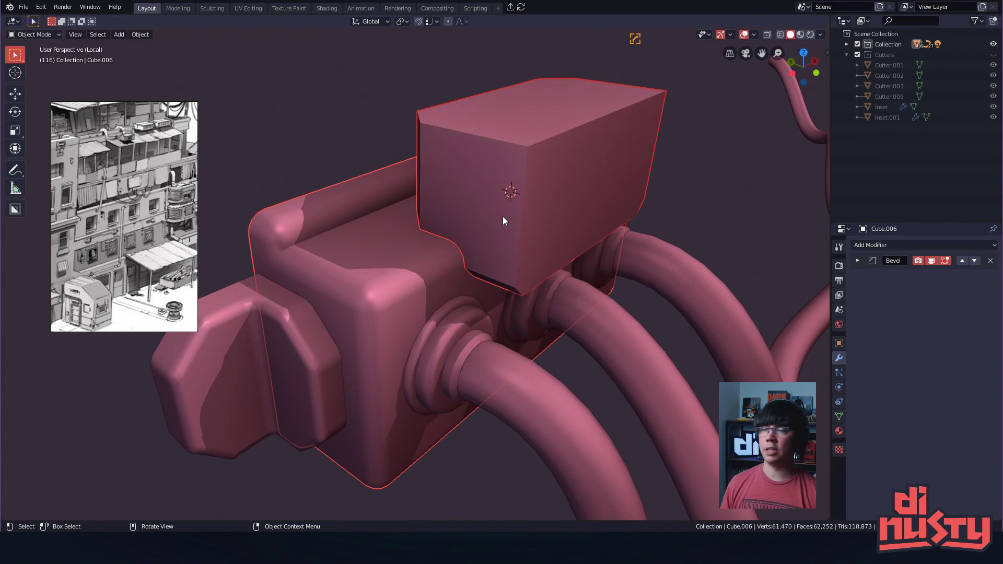
pyautogui.moveTo(492, 214); pyautogui.dragTo(587, 235, button='middle')
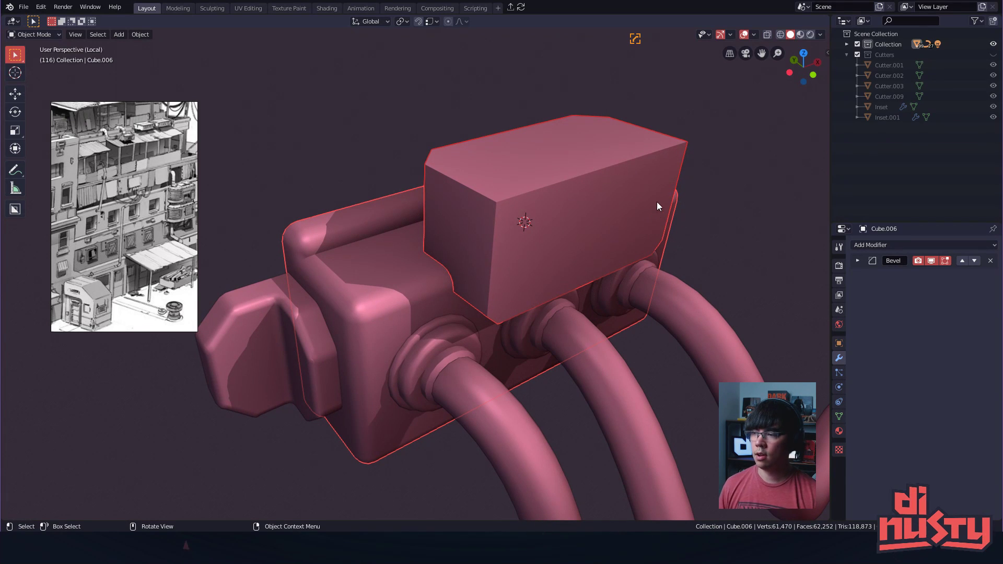
pyautogui.moveTo(662, 170); pyautogui.dragTo(591, 188, button='middle')
pyautogui.click(680, 171)
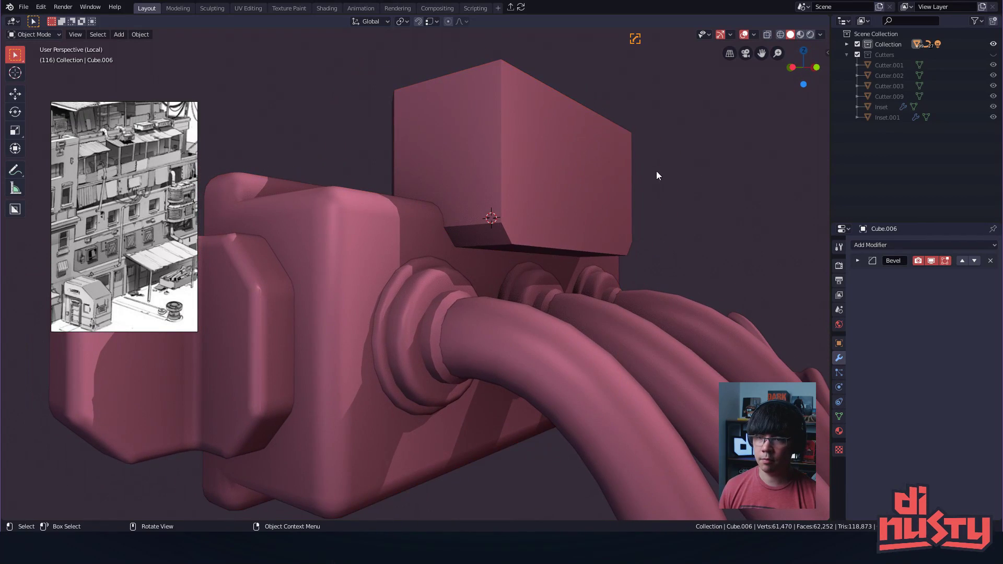
# - Select the chamfered cube and the junction box body, and cut a panel line with DecalMachine's Slice
pyautogui.click(495, 179)
pyautogui.moveTo(493, 181); pyautogui.dragTo(479, 209, button='middle')
pyautogui.keyDown('shift'); pyautogui.click(371, 227); pyautogui.keyUp('shift')
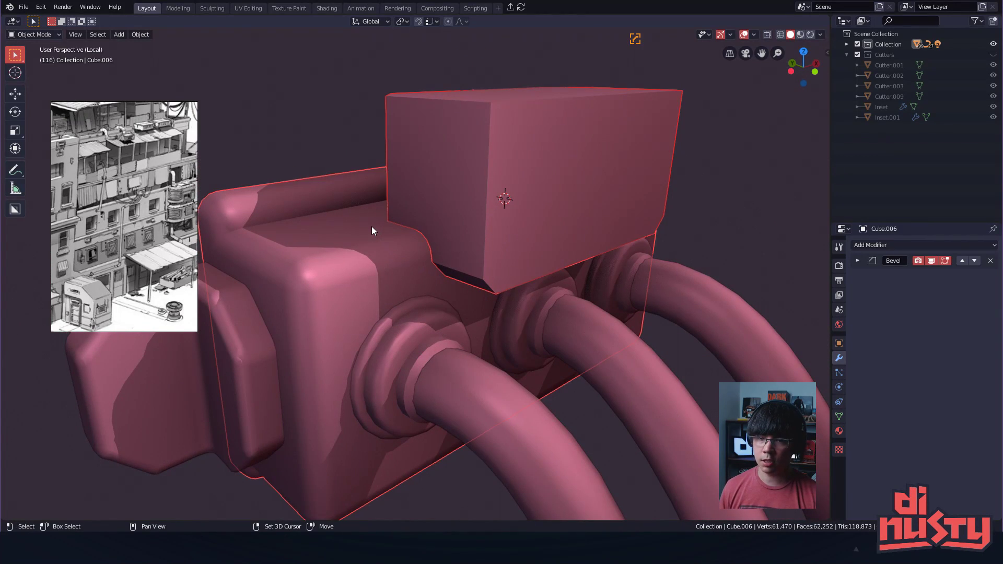
pyautogui.press('d')
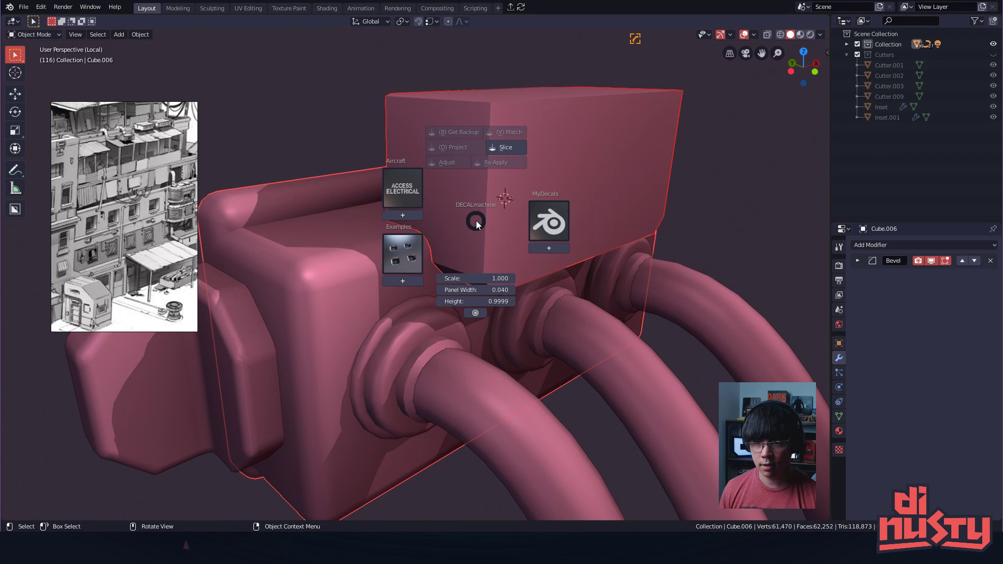
pyautogui.click(505, 147)
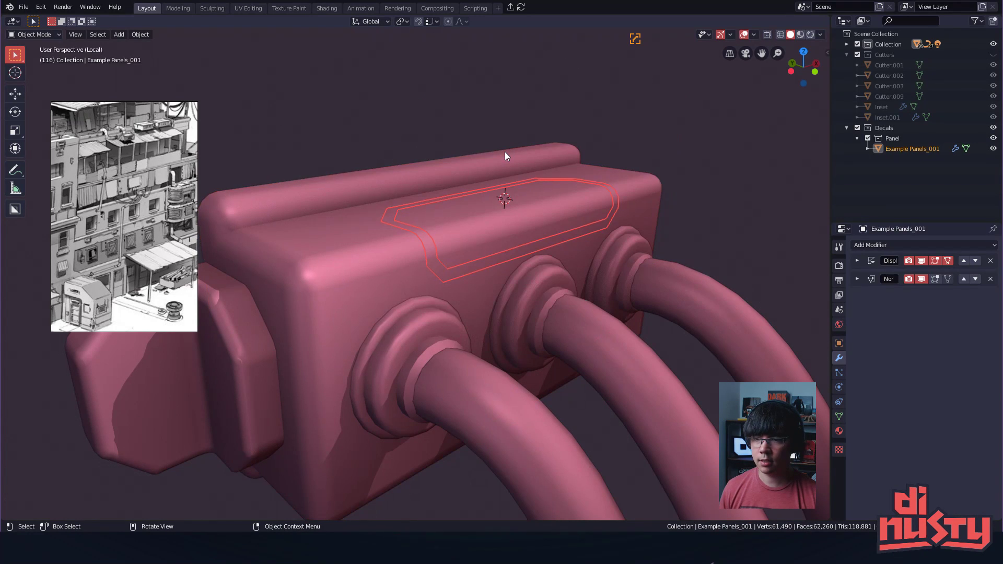
# - Switch to Material Preview shading and examine the panel line decal across the box's rounded edge
pyautogui.scroll(3, 528, 205)
pyautogui.moveTo(528, 206); pyautogui.dragTo(451, 162, button='middle')
pyautogui.click(494, 133)
pyautogui.scroll(1, 586, 180)
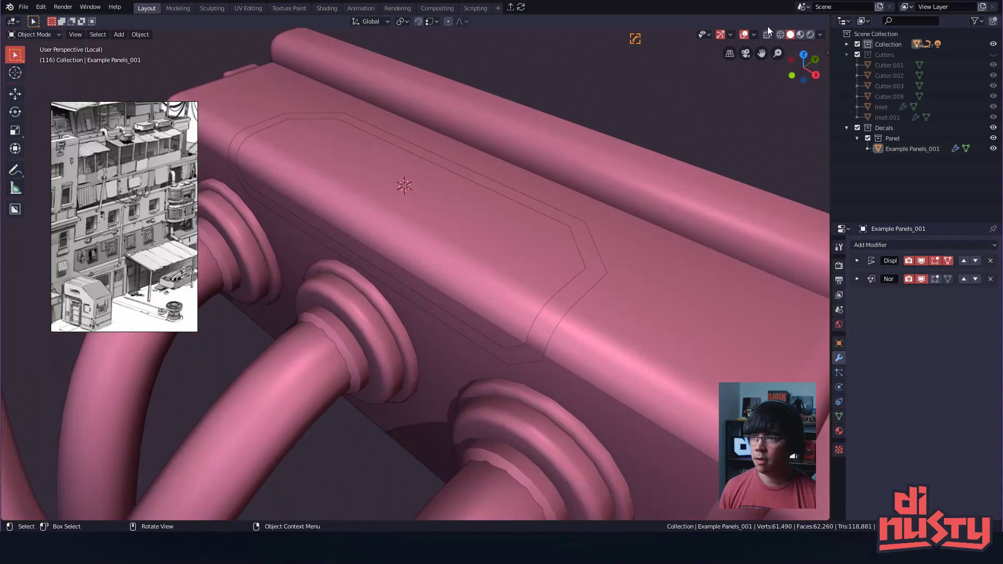
pyautogui.click(801, 35)
pyautogui.moveTo(661, 84)
pyautogui.mouseDown(button='middle')
pyautogui.moveTo(527, 152)
pyautogui.moveTo(554, 168)
pyautogui.moveTo(521, 190)
pyautogui.moveTo(456, 225)
pyautogui.moveTo(468, 222)
pyautogui.moveTo(436, 221)
pyautogui.mouseUp(button='middle')
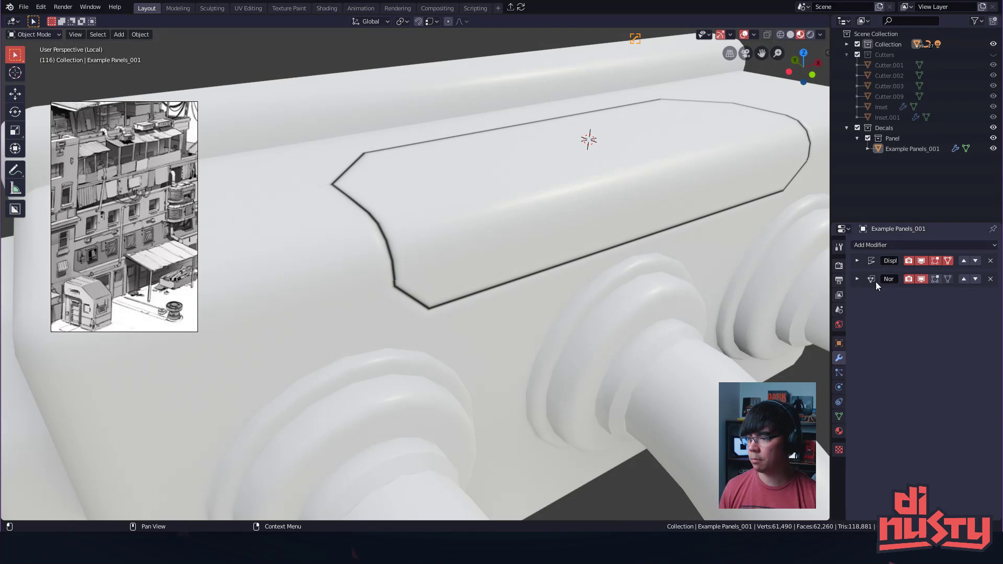
pyautogui.moveTo(392, 284); pyautogui.dragTo(357, 305, button='middle')
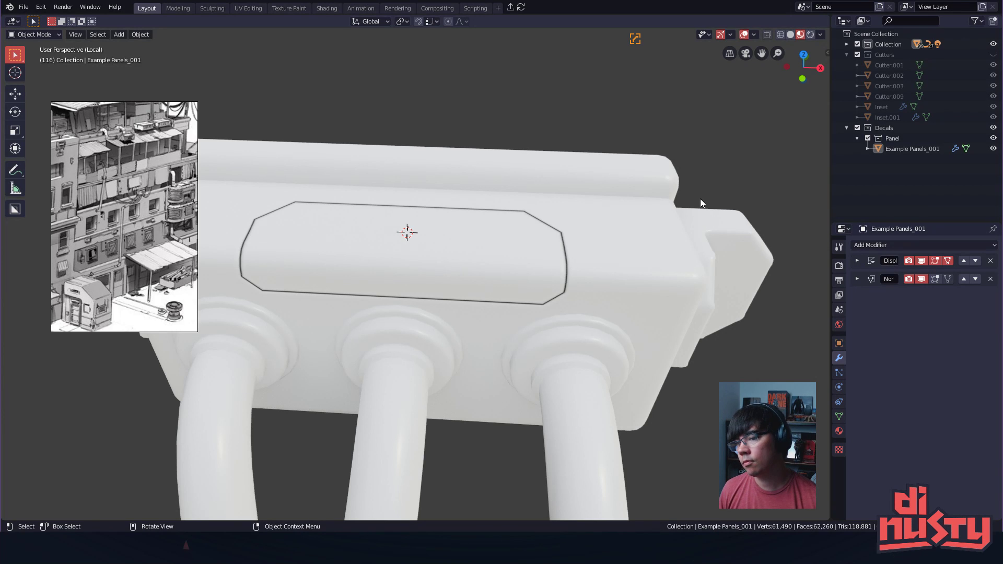
# - Undo the panel slice and deselect the cube and the junction box body
pyautogui.hotkey('ctrl', 'z')
pyautogui.hotkey('ctrl', 'z')
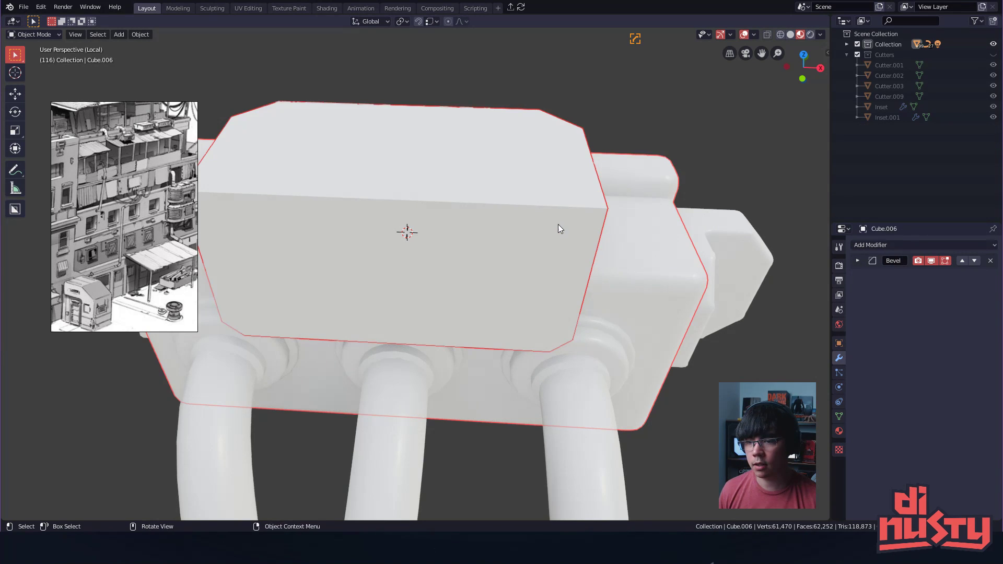
pyautogui.keyDown('alt'); pyautogui.moveTo(557, 225); pyautogui.dragTo(595, 177); pyautogui.keyUp('alt')
pyautogui.hotkey('alt', 'a')
pyautogui.keyDown('alt'); pyautogui.keyDown('shift'); pyautogui.moveTo(601, 256); pyautogui.dragTo(587, 219); pyautogui.keyUp('shift'); pyautogui.keyUp('alt')
pyautogui.click(523, 243)
pyautogui.click(726, 178)
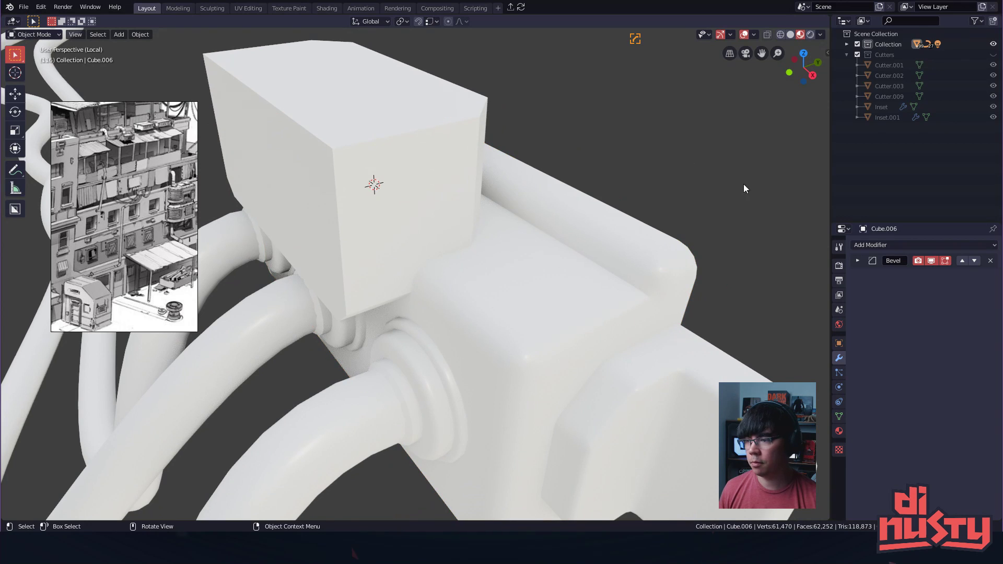
# - Turn off Ambient Occlusion in the Eevee render settings and collapse the Shadows settings
pyautogui.click(841, 268)
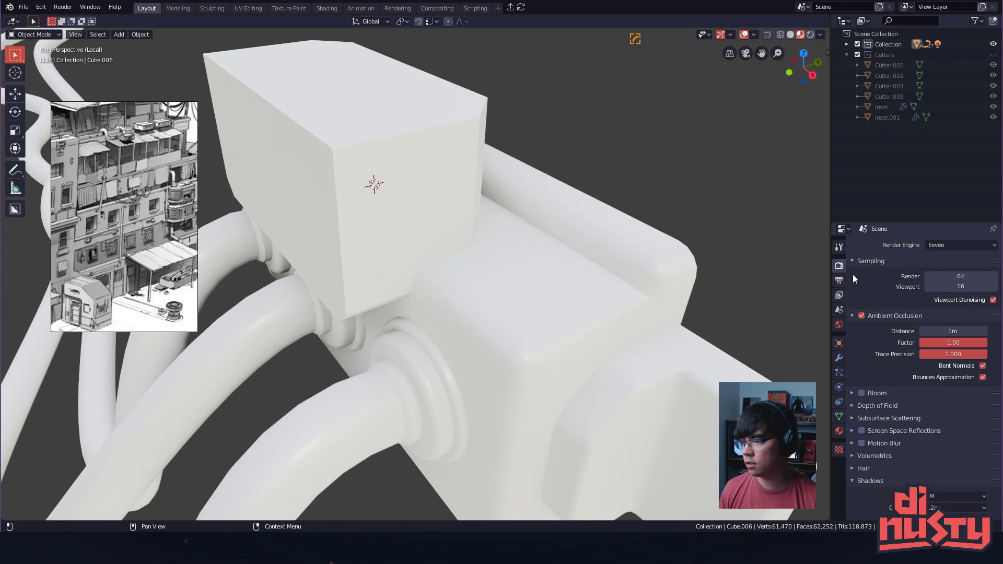
pyautogui.click(855, 315)
pyautogui.click(860, 316)
pyautogui.click(851, 329)
pyautogui.click(852, 327)
pyautogui.click(854, 316)
pyautogui.click(853, 315)
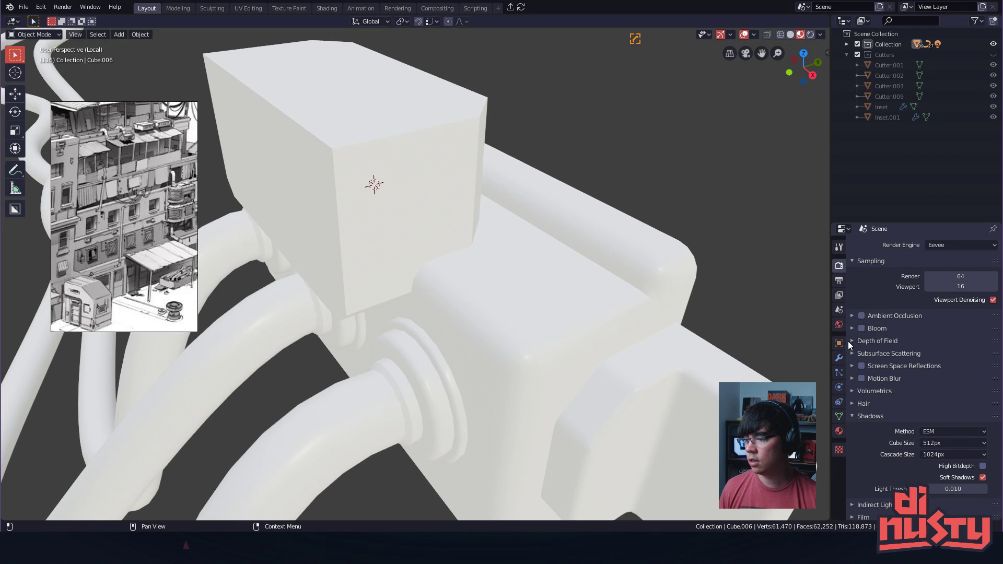
pyautogui.click(852, 417)
pyautogui.moveTo(667, 194); pyautogui.dragTo(551, 274, button='middle')
pyautogui.click(550, 274)
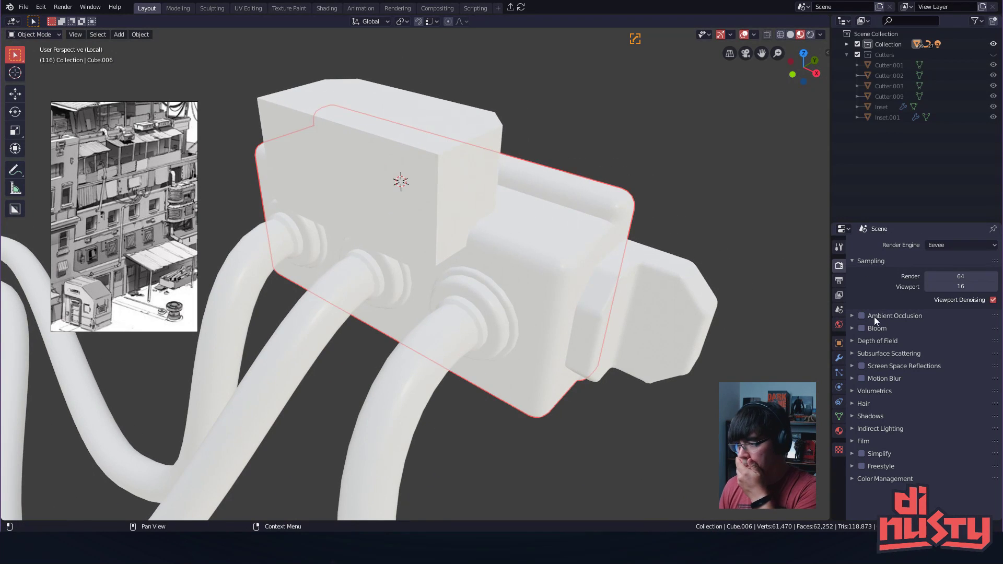
# - Enable Ambient Occlusion with a distance of 0.71 m, a factor of 2.00 and a trace precision of 0.364
pyautogui.click(852, 315)
pyautogui.click(861, 317)
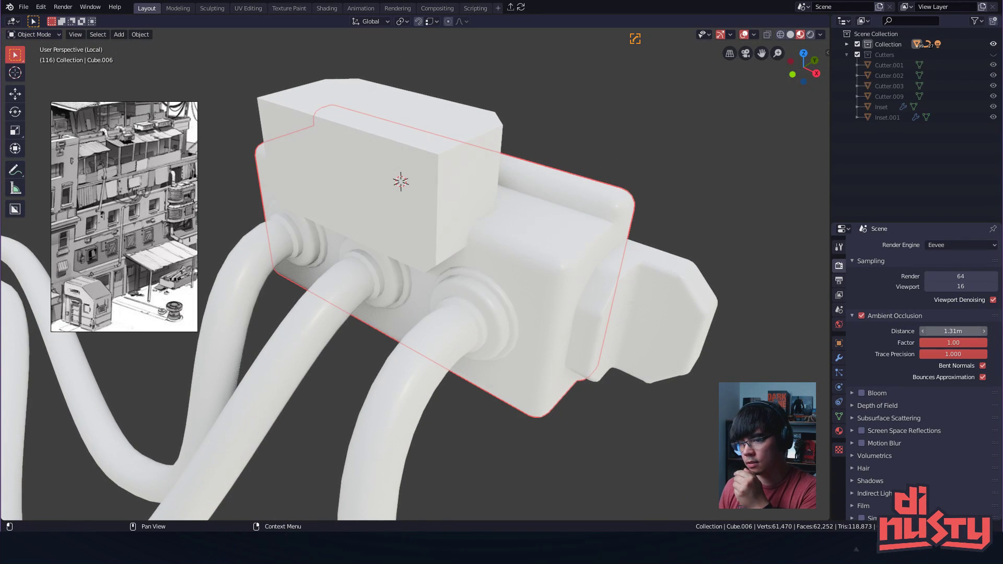
pyautogui.moveTo(953, 332); pyautogui.dragTo(935, 332)
pyautogui.click(954, 344)
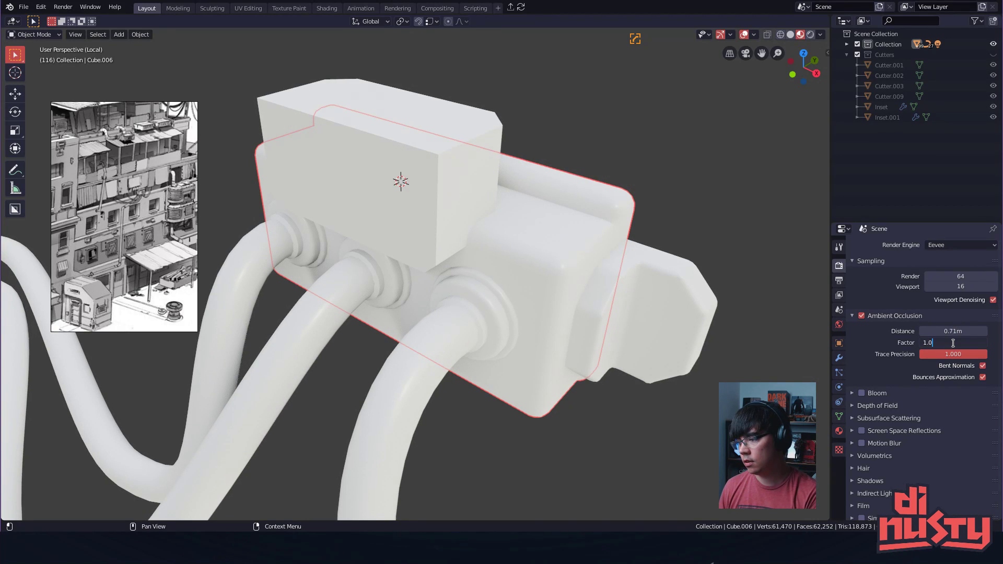
pyautogui.write('2')
pyautogui.press('Return')
pyautogui.moveTo(949, 354); pyautogui.dragTo(931, 354)
pyautogui.moveTo(659, 243)
pyautogui.keyDown('alt'); pyautogui.mouseDown()
pyautogui.moveTo(672, 259)
pyautogui.moveTo(657, 236)
pyautogui.moveTo(666, 244)
pyautogui.mouseUp(); pyautogui.keyUp('alt')
pyautogui.moveTo(953, 354); pyautogui.dragTo(933, 354)
pyautogui.moveTo(659, 251)
pyautogui.keyDown('alt'); pyautogui.mouseDown()
pyautogui.moveTo(658, 268)
pyautogui.moveTo(619, 272)
pyautogui.moveTo(618, 211)
pyautogui.moveTo(648, 197)
pyautogui.moveTo(628, 210)
pyautogui.mouseUp(); pyautogui.keyUp('alt')
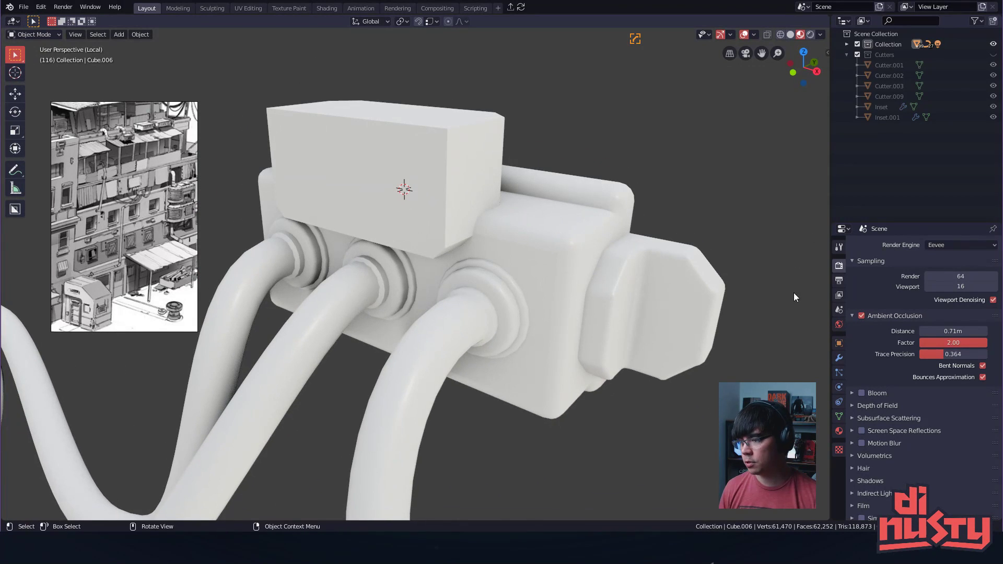
# - Give the junction box's main body a new material with a grey base colour of value 0.413
pyautogui.click(607, 277)
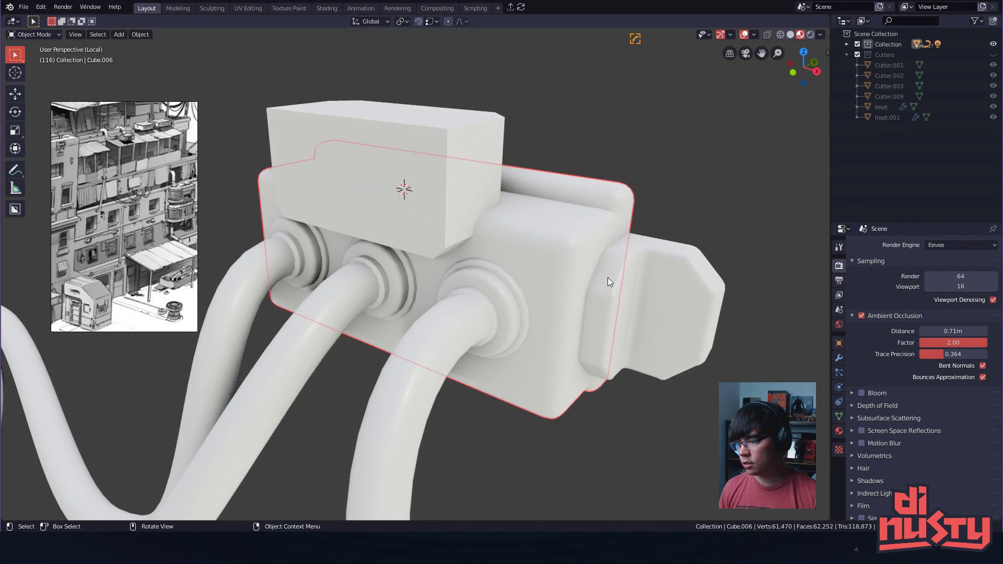
pyautogui.click(840, 434)
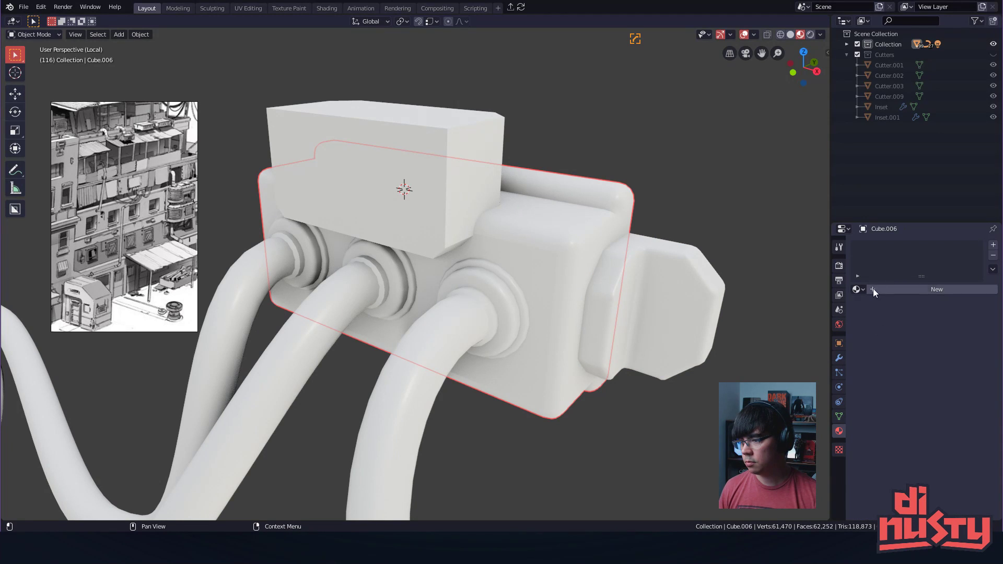
pyautogui.click(888, 289)
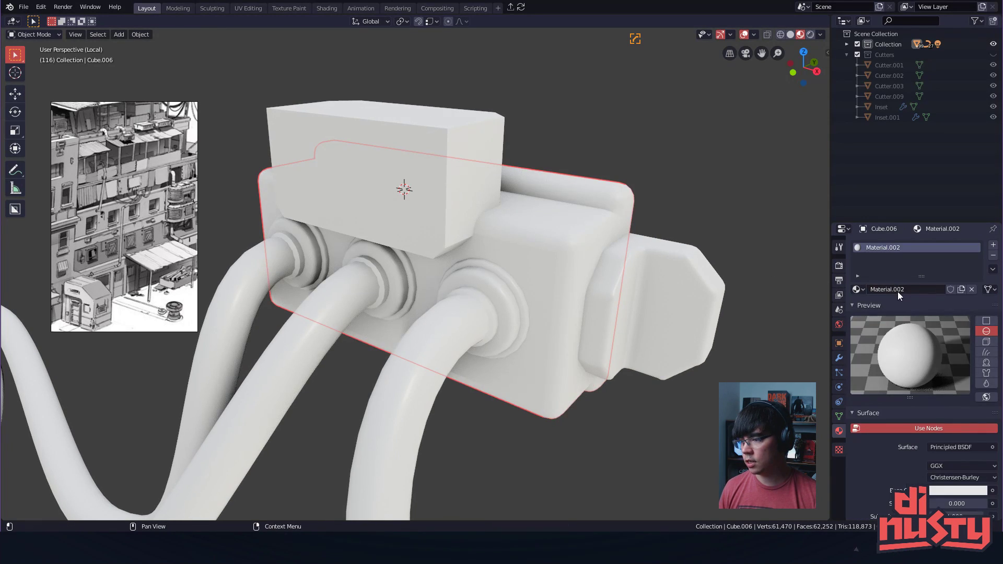
pyautogui.scroll(-6, 901, 415)
pyautogui.click(950, 366)
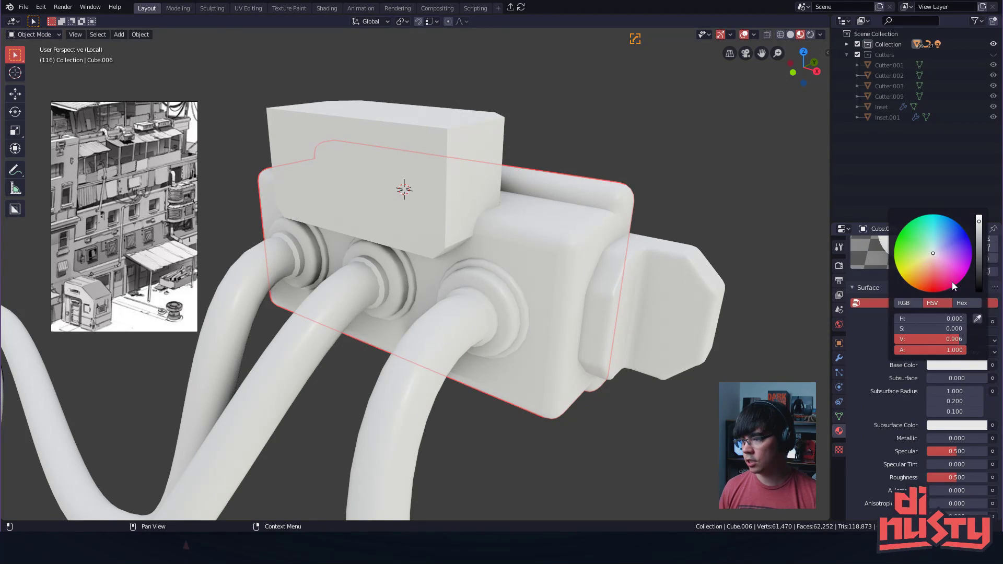
pyautogui.moveTo(978, 233); pyautogui.dragTo(978, 259)
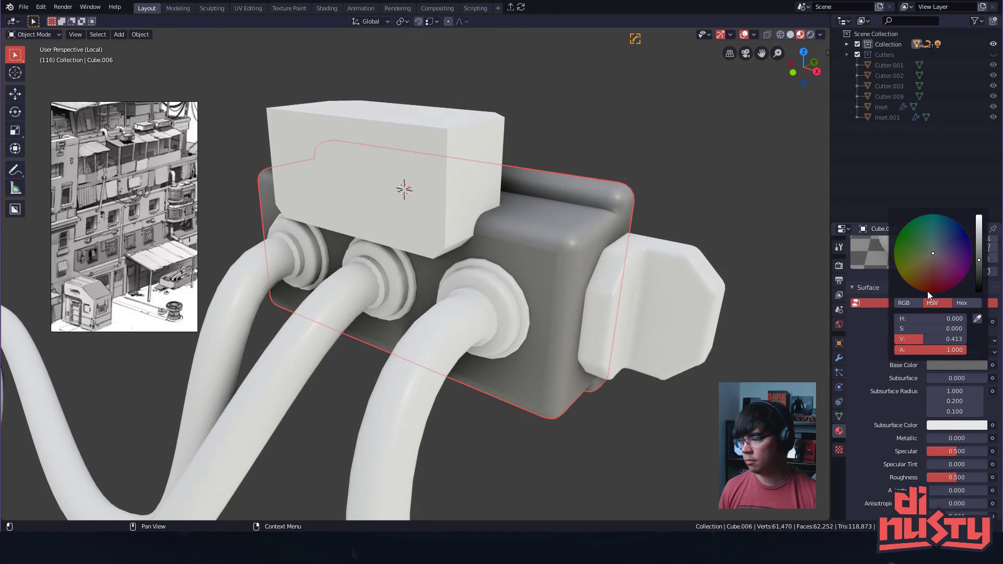
# - Set the box material's Metallic to 1.000 and lower its Roughness for a shinier surface
pyautogui.moveTo(938, 437); pyautogui.dragTo(985, 437)
pyautogui.moveTo(716, 180); pyautogui.dragTo(752, 303, button='middle')
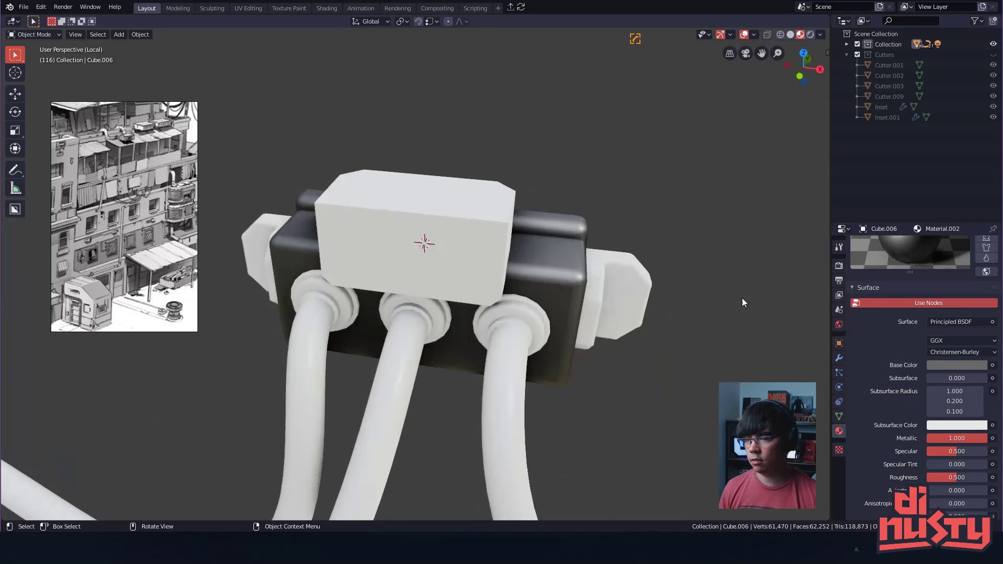
pyautogui.moveTo(956, 478); pyautogui.dragTo(942, 477)
pyautogui.moveTo(631, 394); pyautogui.dragTo(580, 248, button='middle')
# - Rename the junction box body's metal material to Metalz
pyautogui.click(497, 239)
pyautogui.click(858, 290)
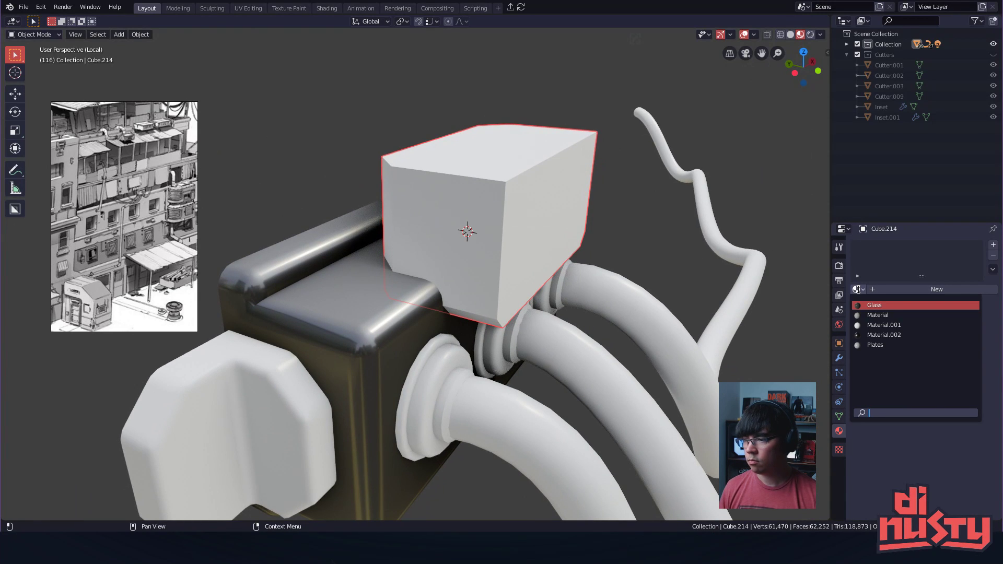
pyautogui.click(336, 291)
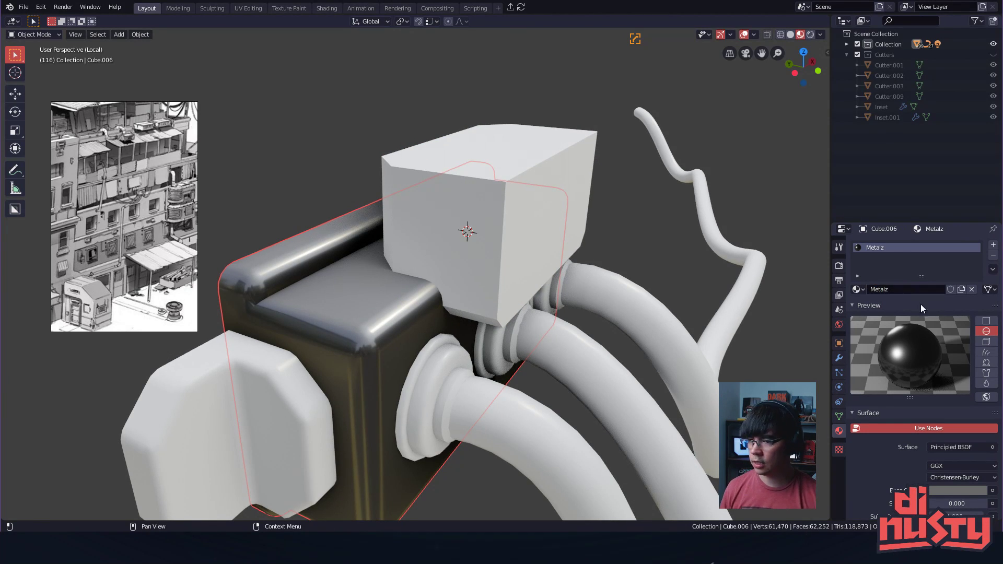
# - Assign the existing Metalz material to the chamfered cube on top of the box
pyautogui.click(487, 192)
pyautogui.click(858, 289)
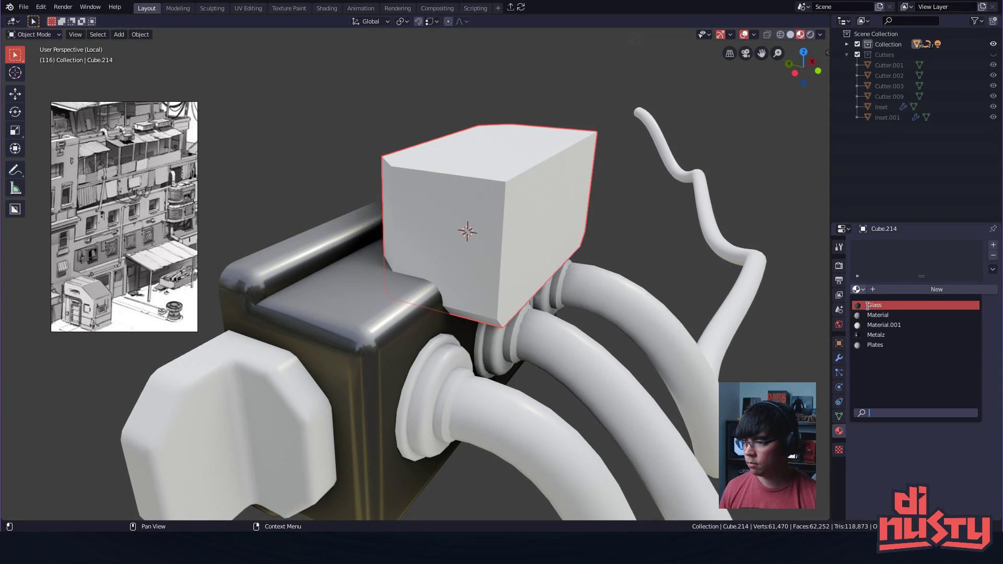
pyautogui.click(891, 335)
# - Slice the junction box body with the chamfered cube using DECALmachine to create a panel line decal
pyautogui.moveTo(517, 240); pyautogui.dragTo(429, 382, button='middle')
pyautogui.keyDown('shift'); pyautogui.click(430, 382); pyautogui.keyUp('shift')
pyautogui.moveTo(470, 326); pyautogui.dragTo(437, 310, button='middle')
pyautogui.press('d')
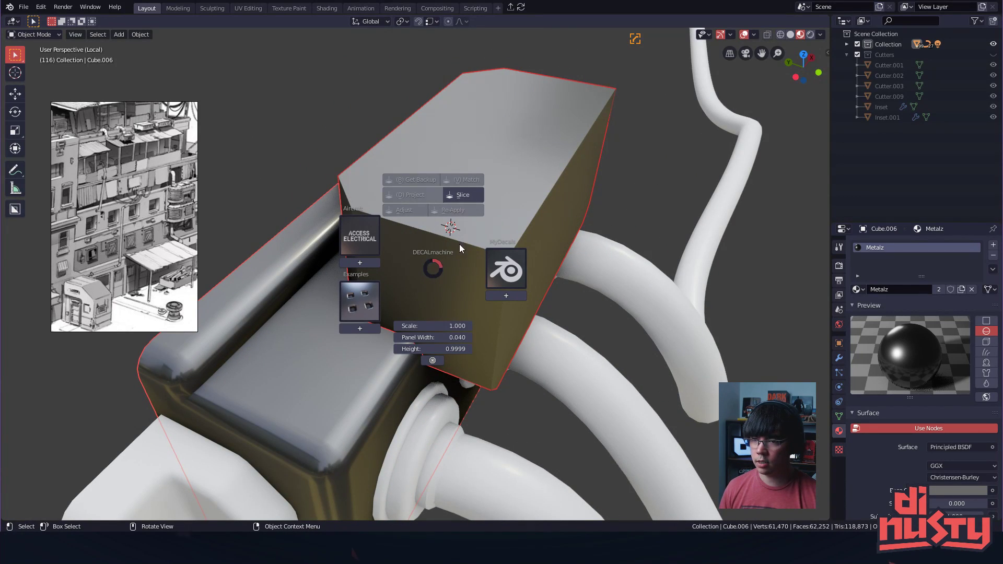
pyautogui.press('Escape')
pyautogui.press('d')
pyautogui.click(475, 262)
pyautogui.scroll(2, 435, 318)
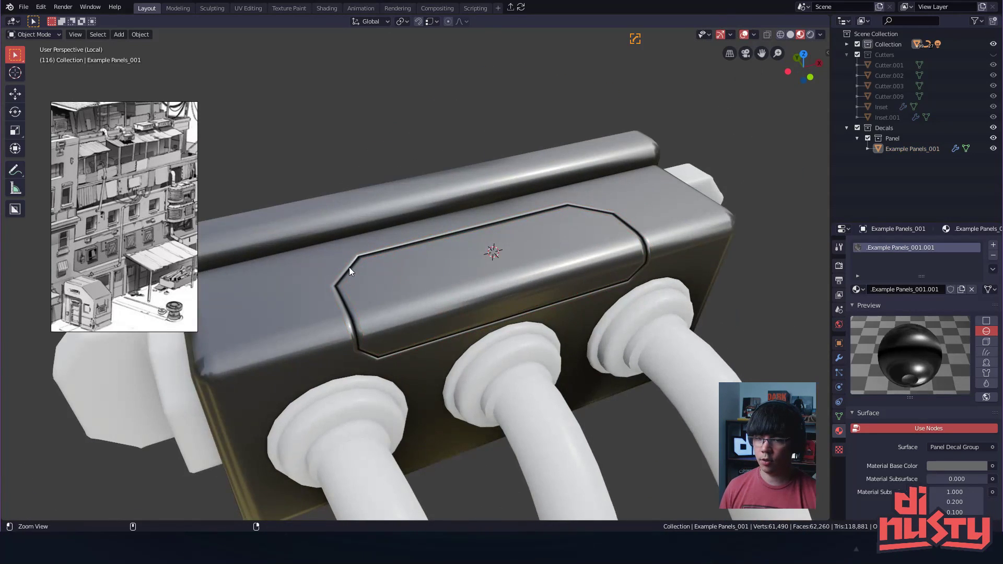
# - Examine the sliced panel line along the box's top and where it wraps over the rounded edge
pyautogui.scroll(2, 395, 301)
pyautogui.moveTo(395, 300); pyautogui.dragTo(445, 314, button='middle')
pyautogui.keyDown('shift'); pyautogui.moveTo(590, 329); pyautogui.dragTo(408, 342, button='middle'); pyautogui.keyUp('shift')
pyautogui.scroll(-3, 470, 334)
pyautogui.moveTo(491, 332); pyautogui.dragTo(407, 328, button='middle')
pyautogui.keyDown('shift'); pyautogui.moveTo(538, 334); pyautogui.dragTo(485, 284, button='middle'); pyautogui.keyUp('shift')
pyautogui.click(530, 300)
pyautogui.click(547, 250)
pyautogui.keyDown('shift'); pyautogui.moveTo(547, 250); pyautogui.dragTo(616, 265, button='middle'); pyautogui.keyUp('shift')
pyautogui.press('g')
pyautogui.rightClick(654, 251)
pyautogui.press('Tab')
# - Turn on wireframe display for the panel decal and inspect its geometry around the rounded edge
pyautogui.press('z')
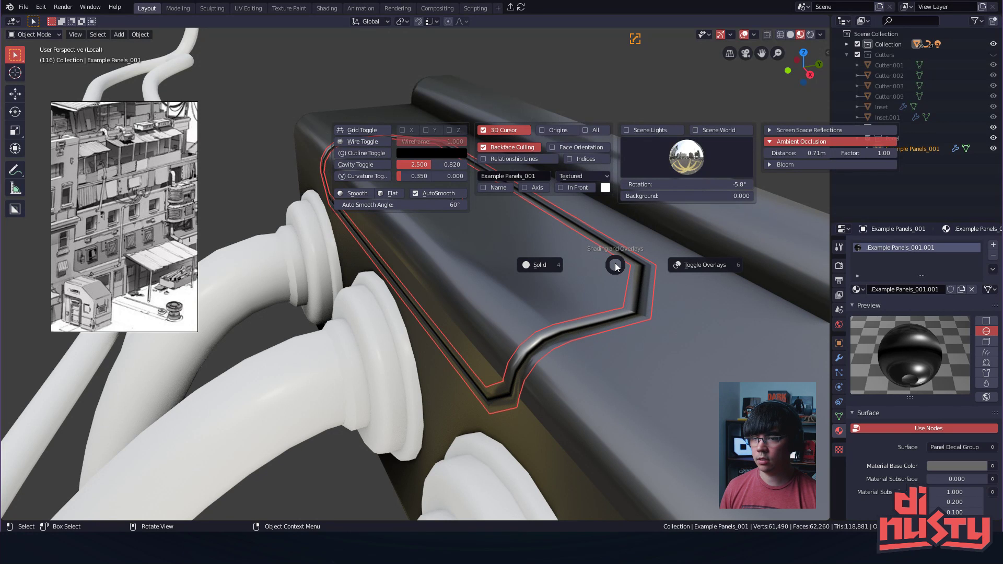
pyautogui.click(369, 143)
pyautogui.keyDown('alt'); pyautogui.moveTo(406, 177); pyautogui.dragTo(615, 262); pyautogui.keyUp('alt')
pyautogui.click(595, 263)
pyautogui.click(525, 248)
pyautogui.keyDown('alt'); pyautogui.moveTo(525, 248); pyautogui.dragTo(485, 267); pyautogui.keyUp('alt')
pyautogui.moveTo(486, 266)
pyautogui.keyDown('ctrl'); pyautogui.keyDown('alt'); pyautogui.mouseDown()
pyautogui.moveTo(488, 254)
pyautogui.moveTo(554, 245)
pyautogui.moveTo(525, 259)
pyautogui.moveTo(467, 262)
pyautogui.mouseUp(); pyautogui.keyUp('alt'); pyautogui.keyUp('ctrl')
pyautogui.keyDown('alt'); pyautogui.keyDown('shift'); pyautogui.moveTo(466, 263); pyautogui.dragTo(715, 277); pyautogui.keyUp('shift'); pyautogui.keyUp('alt')
pyautogui.keyDown('alt'); pyautogui.keyDown('shift'); pyautogui.moveTo(418, 278); pyautogui.dragTo(584, 269); pyautogui.keyUp('shift'); pyautogui.keyUp('alt')
pyautogui.keyDown('alt'); pyautogui.keyDown('shift'); pyautogui.moveTo(482, 276); pyautogui.dragTo(409, 267); pyautogui.keyUp('shift'); pyautogui.keyUp('alt')
# - Offset the panel line decal's height by about 0.0006 with Adjust Decal, keeping its rotation at 0
pyautogui.rightClick(408, 268)
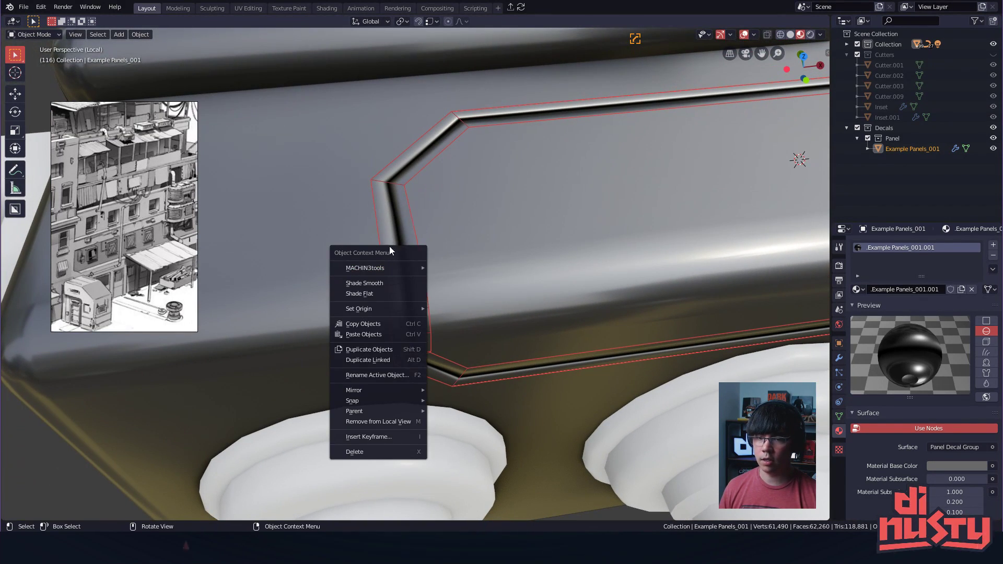
pyautogui.press('d')
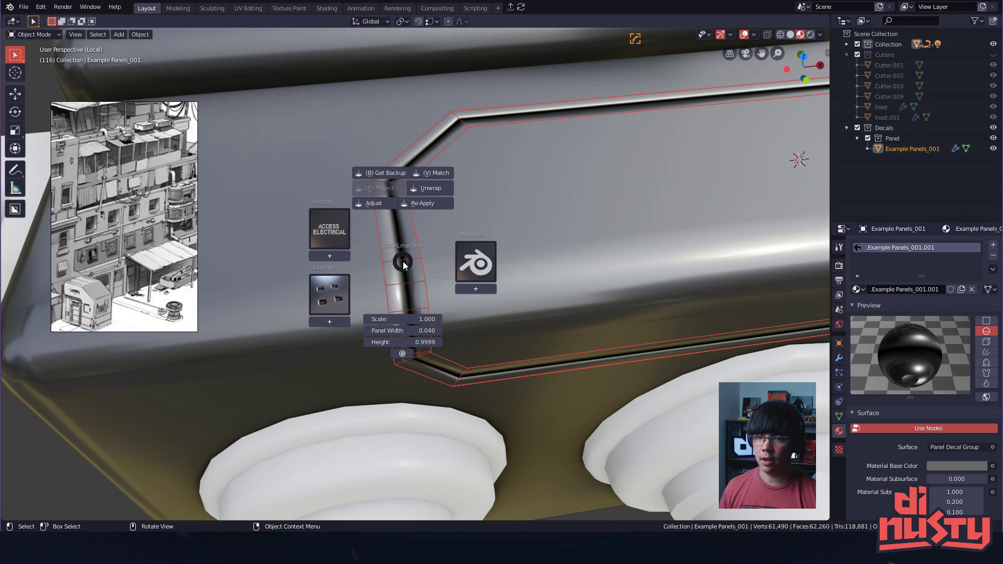
pyautogui.press('a')
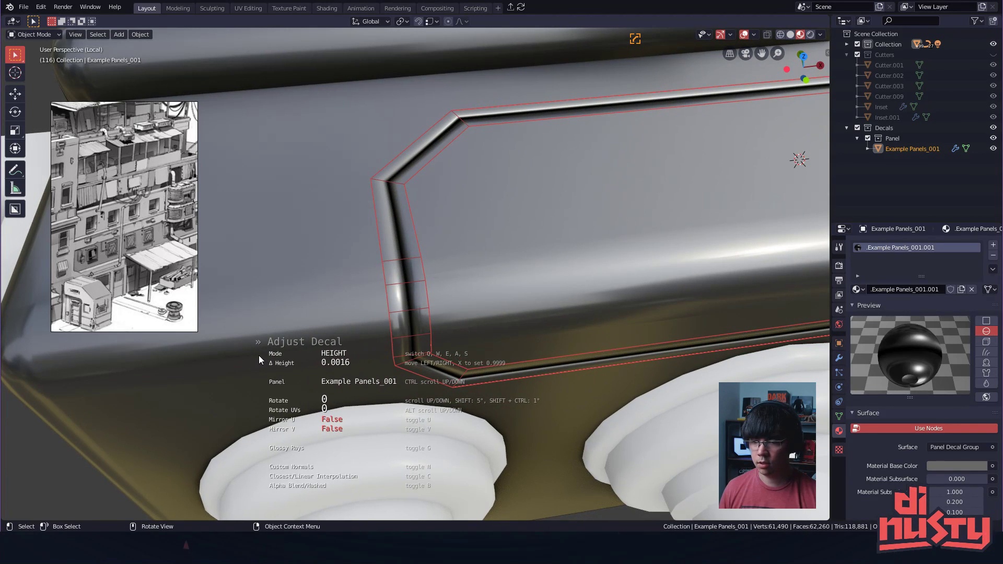
pyautogui.scroll(4, 259, 355)
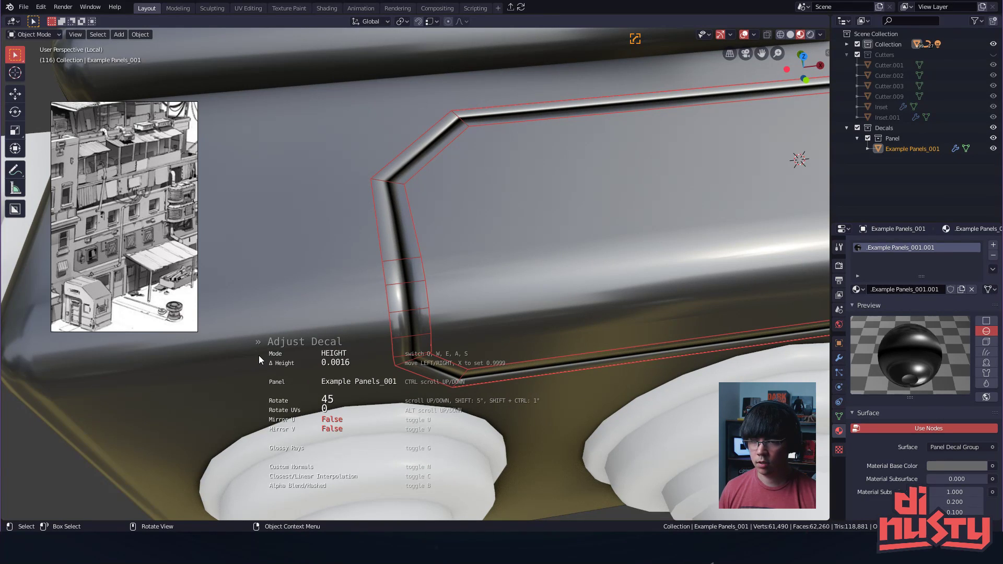
pyautogui.scroll(4, 259, 355)
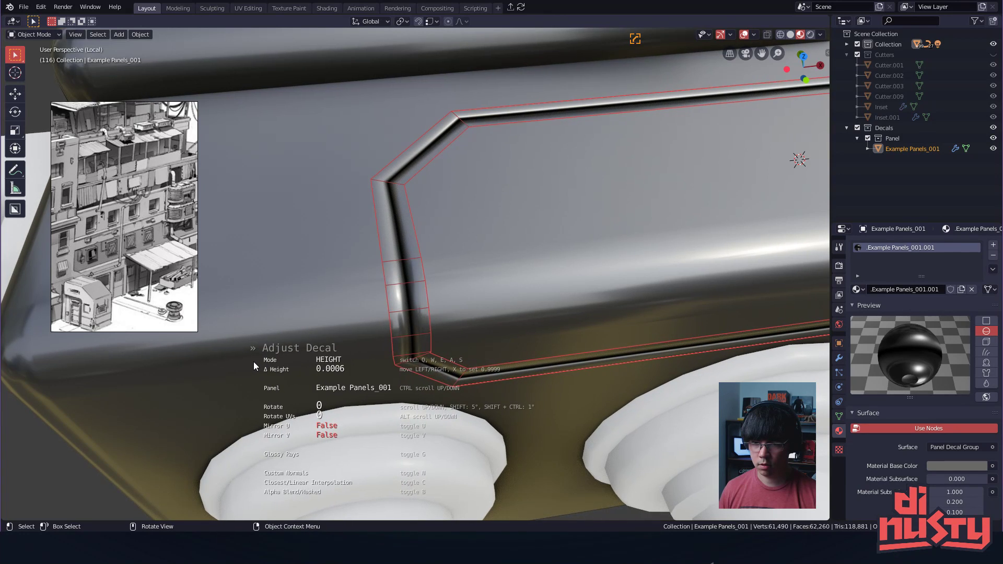
pyautogui.click(252, 361)
# - Turn off the panel decal's wireframe display and select the box body to view the panel line unselected
pyautogui.press('z')
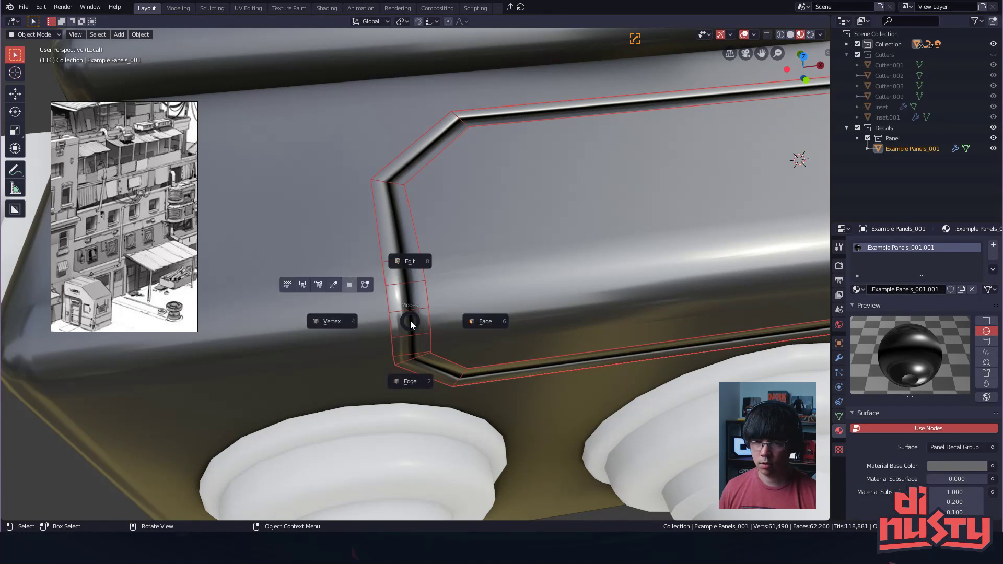
pyautogui.press('z')
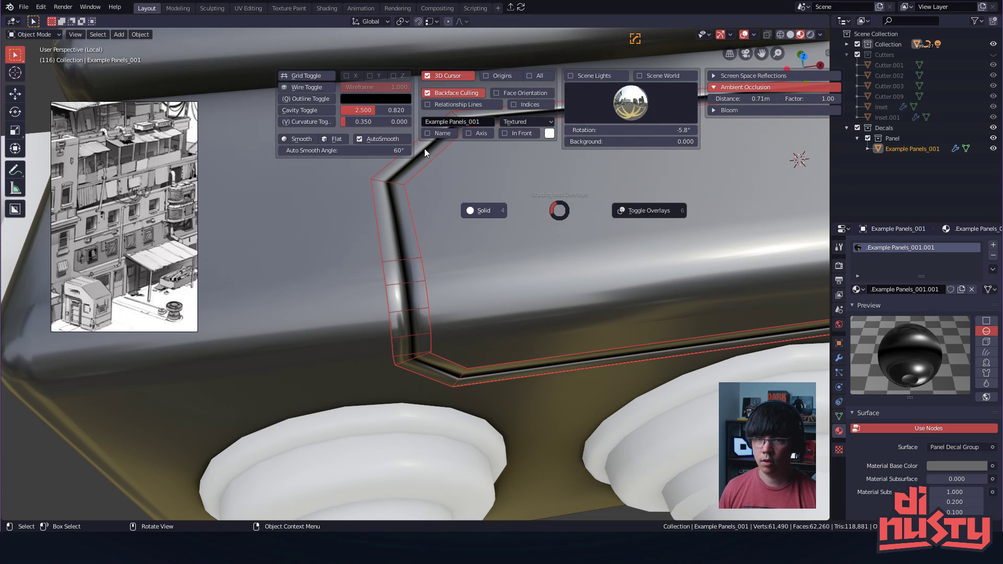
pyautogui.click(320, 78)
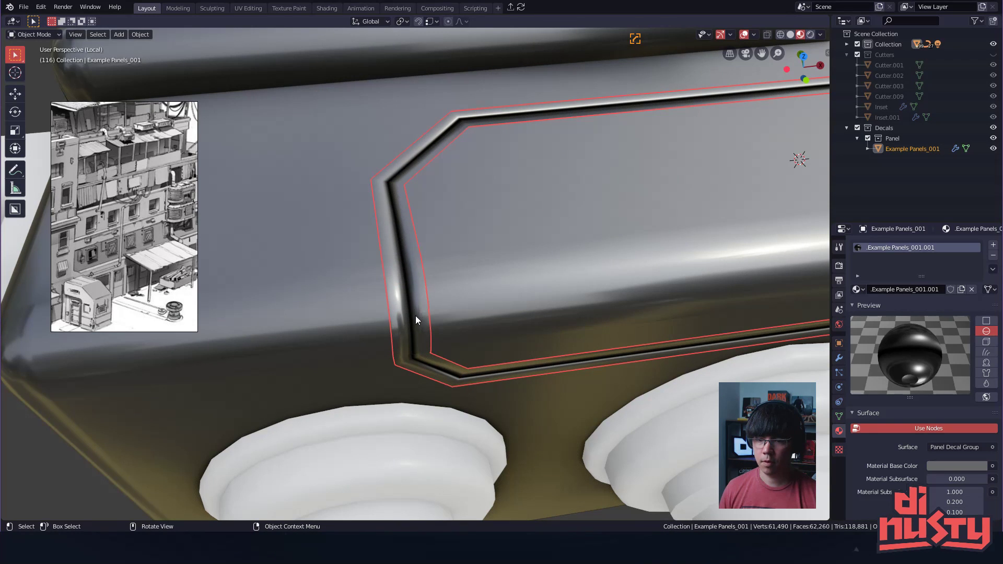
pyautogui.click(319, 257)
pyautogui.moveTo(376, 316); pyautogui.dragTo(275, 92, button='middle')
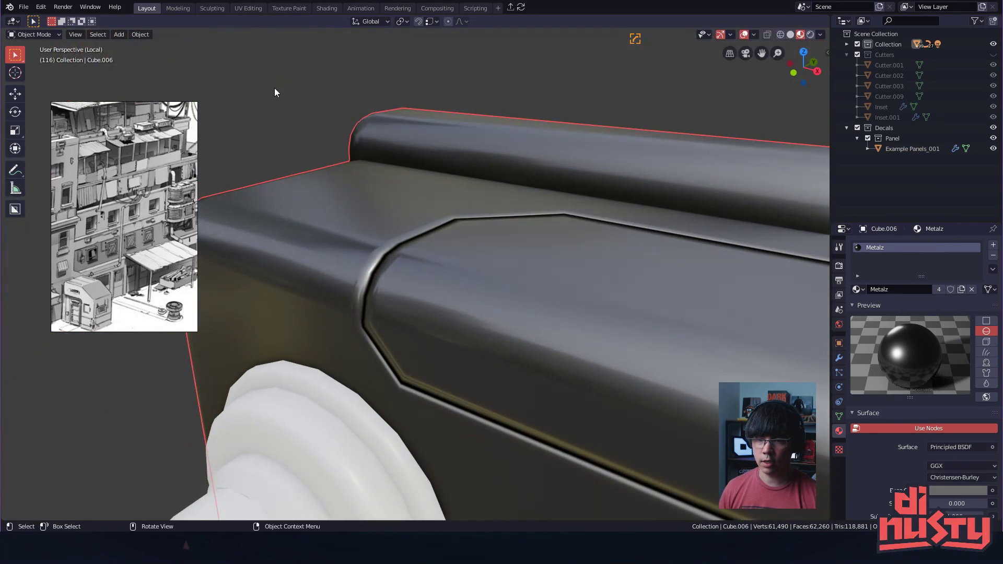
# - Toggle the panel line decal's custom normals with Adjust Decal
pyautogui.click(397, 256)
pyautogui.press('d')
pyautogui.press('a')
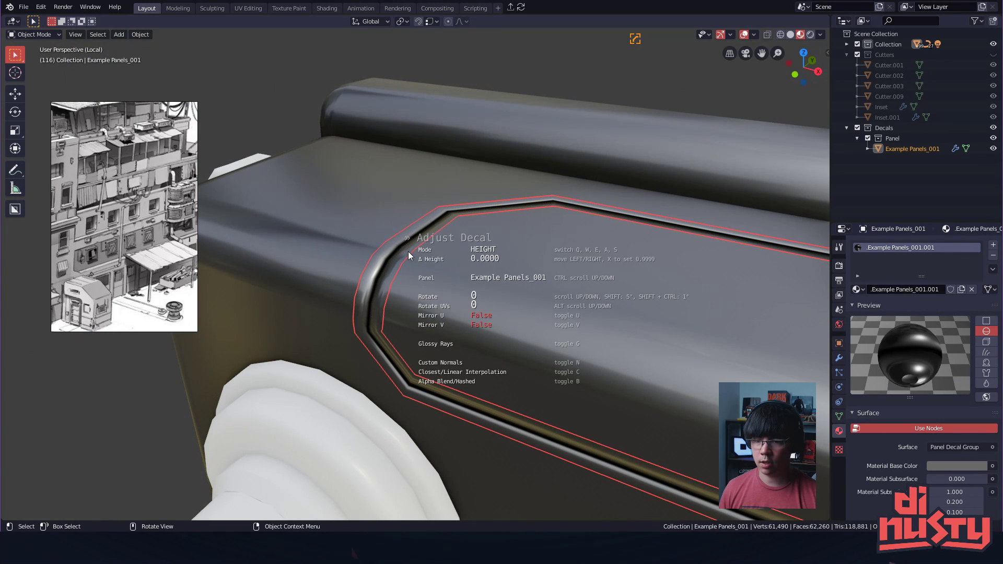
pyautogui.click(409, 250)
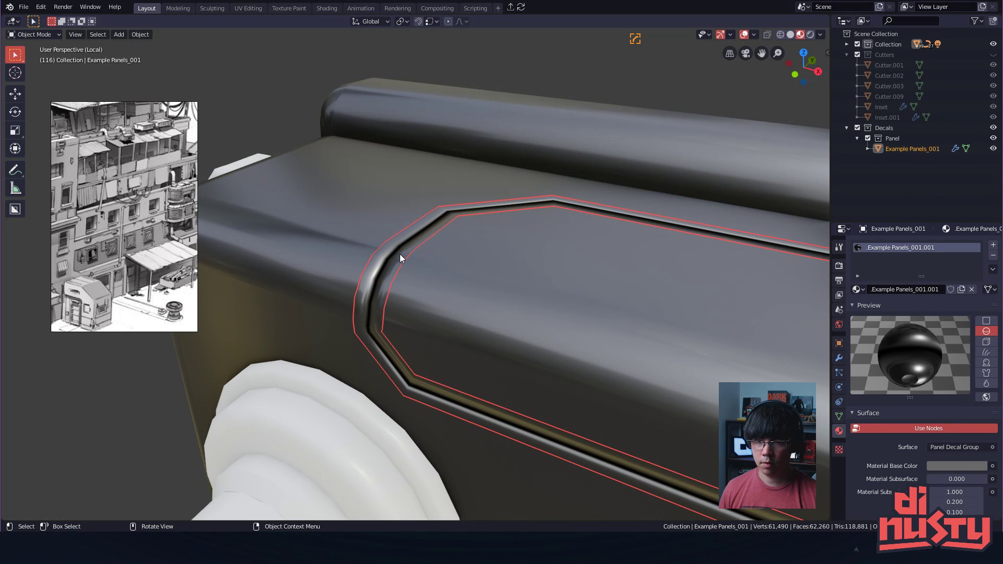
pyautogui.press('d')
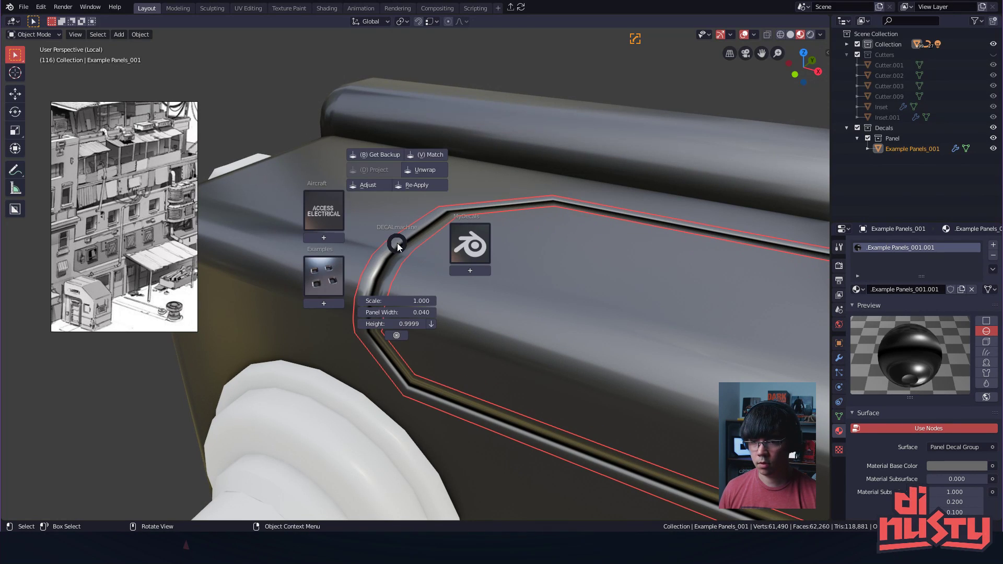
pyautogui.press('a')
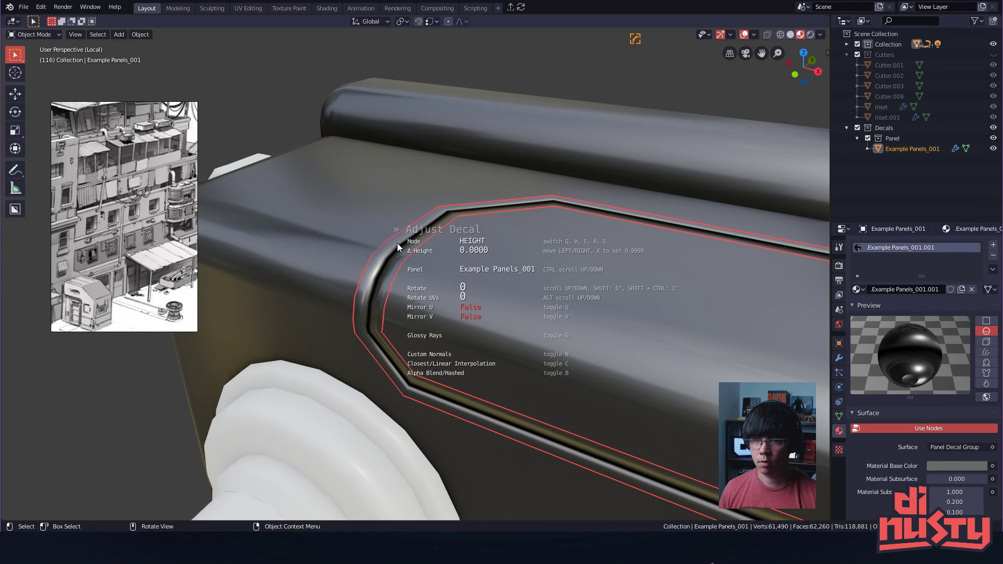
pyautogui.press('n')
pyautogui.click(397, 243)
# - Examine the panel line's shading at both ends of the junction box
pyautogui.click(340, 232)
pyautogui.moveTo(340, 232)
pyautogui.keyDown('alt'); pyautogui.mouseDown()
pyautogui.moveTo(335, 202)
pyautogui.moveTo(409, 241)
pyautogui.moveTo(354, 362)
pyautogui.moveTo(403, 360)
pyautogui.moveTo(546, 322)
pyautogui.moveTo(379, 241)
pyautogui.moveTo(553, 276)
pyautogui.moveTo(511, 277)
pyautogui.moveTo(584, 220)
pyautogui.mouseUp(); pyautogui.keyUp('alt')
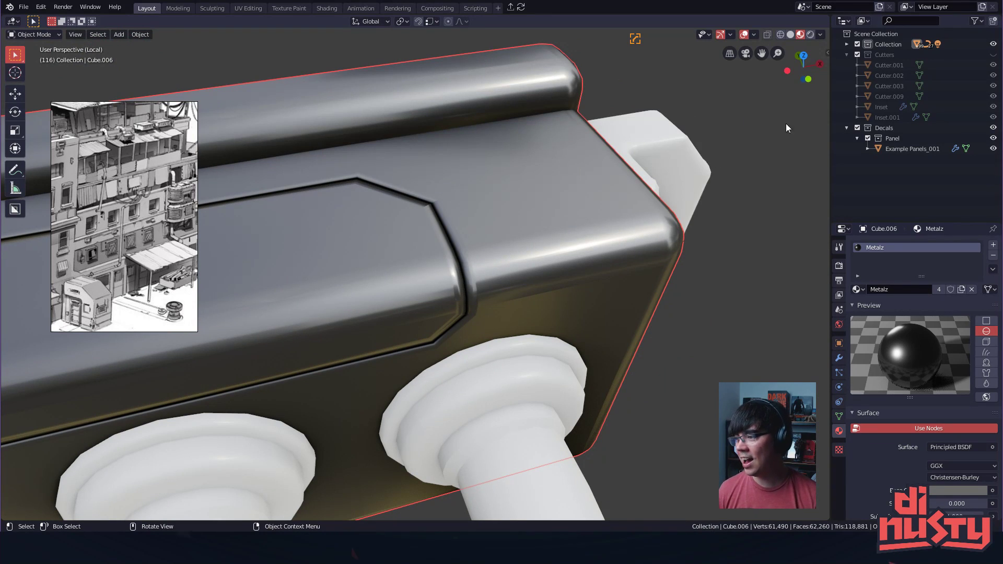
pyautogui.keyDown('alt'); pyautogui.moveTo(816, 158); pyautogui.dragTo(801, 191); pyautogui.keyUp('alt')
pyautogui.click(481, 226)
pyautogui.keyDown('alt'); pyautogui.moveTo(482, 226); pyautogui.dragTo(480, 257); pyautogui.keyUp('alt')
pyautogui.press('d')
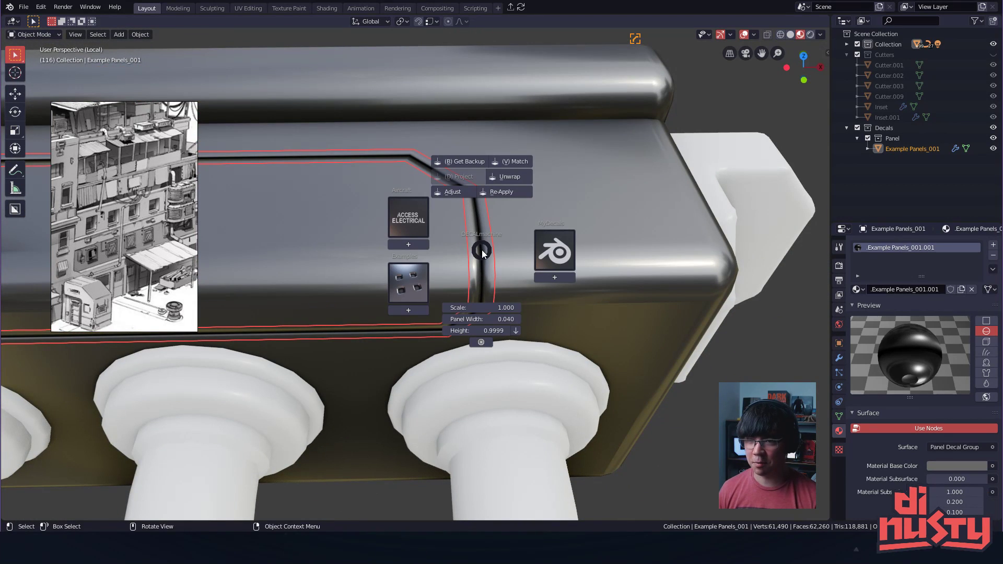
pyautogui.press('Escape')
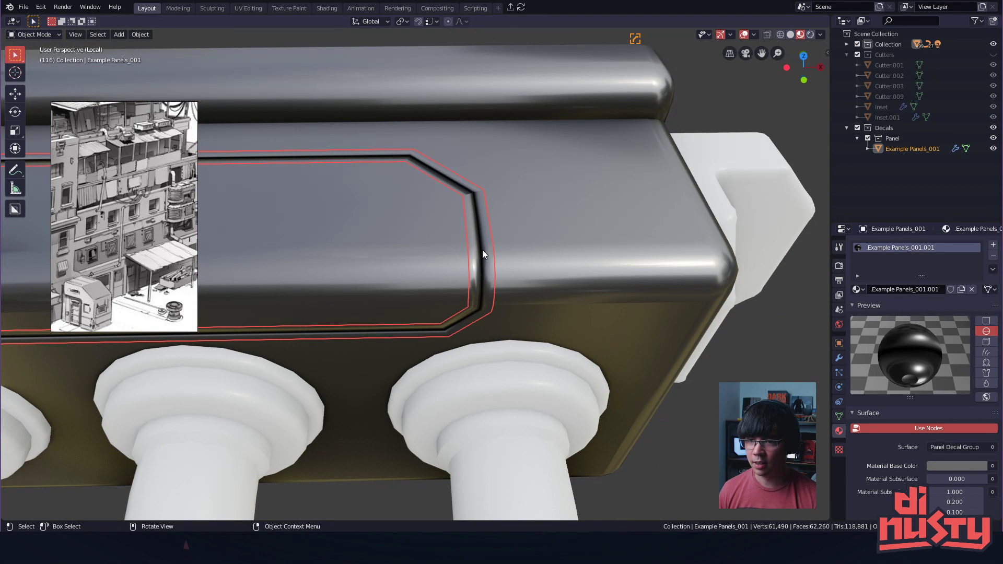
pyautogui.moveTo(470, 193)
pyautogui.mouseDown(button='middle')
pyautogui.moveTo(454, 251)
pyautogui.moveTo(491, 262)
pyautogui.moveTo(510, 196)
pyautogui.moveTo(436, 221)
pyautogui.moveTo(455, 193)
pyautogui.mouseUp(button='middle')
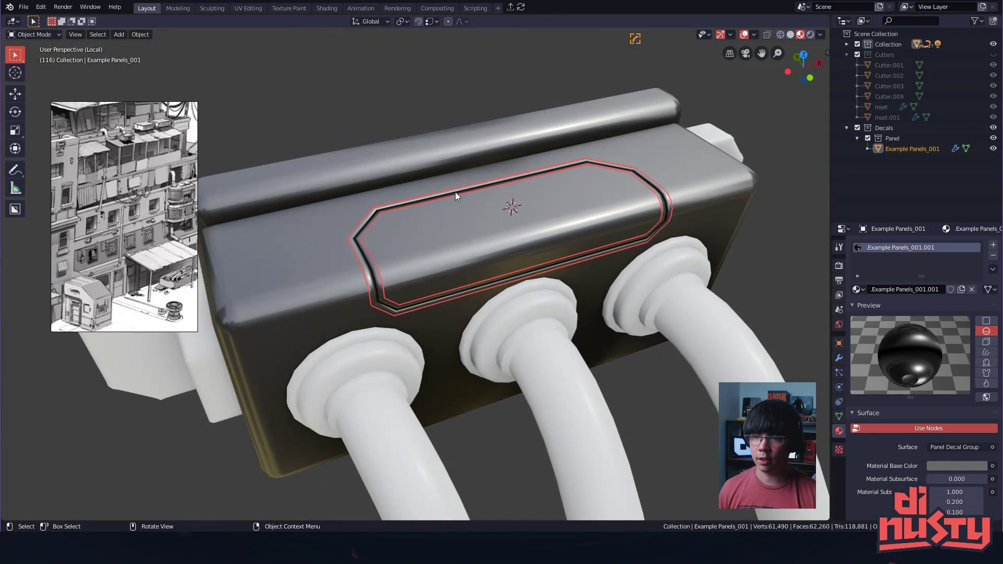
# - Retrieve the panel decal's backup cutter cube and delete the existing panel line decal
pyautogui.press('d')
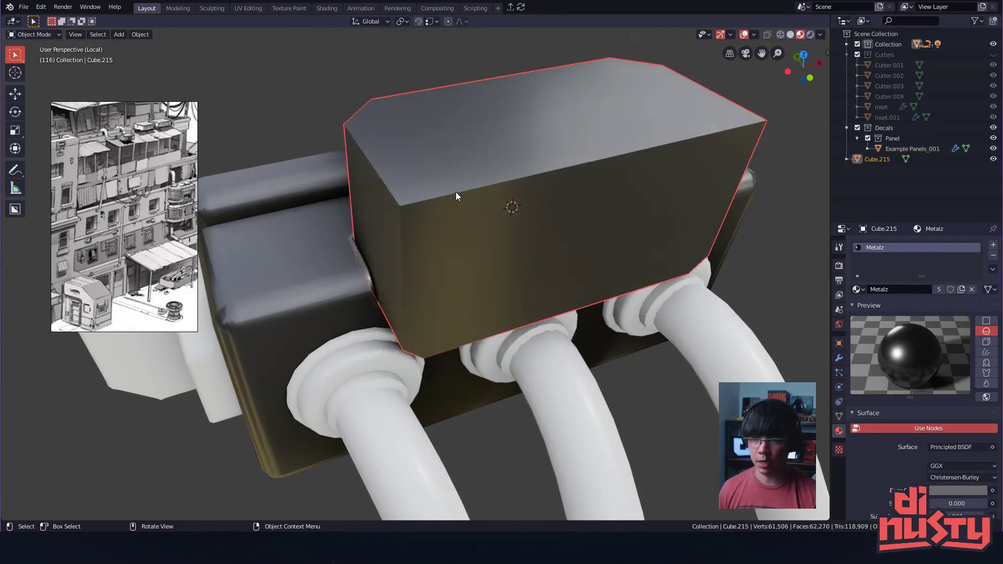
pyautogui.moveTo(459, 196); pyautogui.dragTo(505, 229, button='middle')
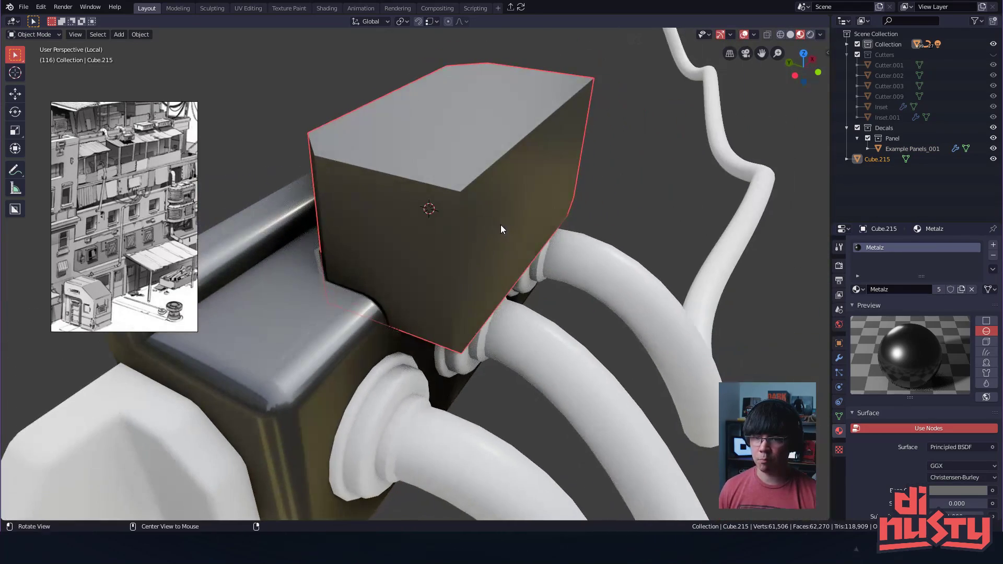
pyautogui.moveTo(413, 238); pyautogui.dragTo(371, 307, button='middle')
pyautogui.click(369, 306)
pyautogui.press('x')
pyautogui.click(379, 307)
pyautogui.click(424, 276)
# - Move the vertices at one end of the cutter cube outward along X to lengthen it
pyautogui.moveTo(465, 293); pyautogui.dragTo(366, 251, button='middle')
pyautogui.press('Tab')
pyautogui.click(450, 289)
pyautogui.scroll(-1, 444, 289)
pyautogui.moveTo(330, 105); pyautogui.dragTo(486, 382)
pyautogui.press('g')
pyautogui.moveTo(470, 371); pyautogui.dragTo(426, 257, button='middle')
pyautogui.press('x')
pyautogui.click(456, 354)
# - Move the cutter cube's opposite end outward along X and return to Object Mode
pyautogui.moveTo(464, 112); pyautogui.dragTo(582, 334)
pyautogui.press('g')
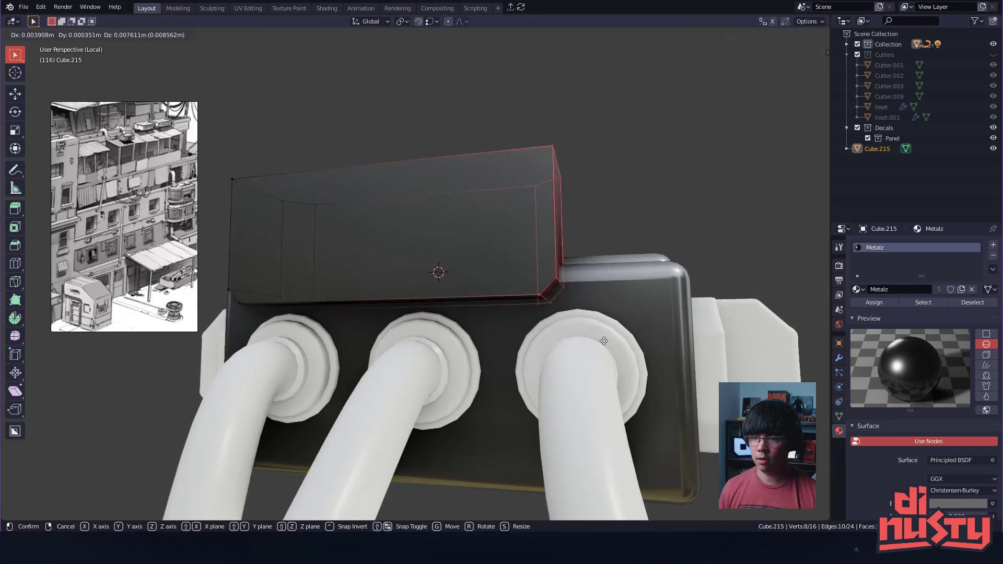
pyautogui.press('x')
pyautogui.click(640, 232)
pyautogui.moveTo(640, 232); pyautogui.dragTo(680, 246, button='middle')
pyautogui.press('Tab')
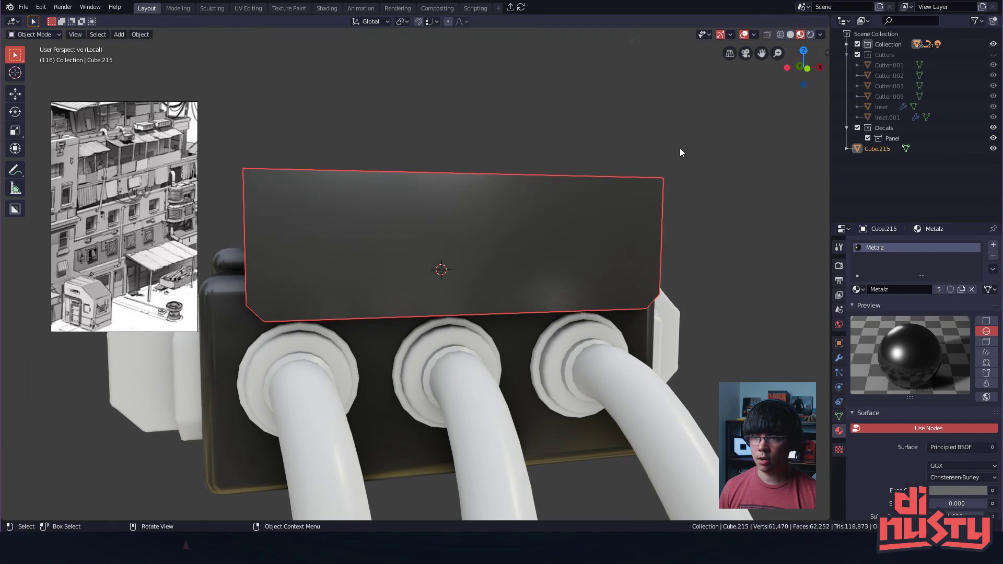
# - Slice the junction box body again with the lengthened cutter cube to create a longer panel line
pyautogui.keyDown('shift'); pyautogui.click(250, 309); pyautogui.keyUp('shift')
pyautogui.press('d')
pyautogui.click(240, 304)
pyautogui.moveTo(336, 184); pyautogui.dragTo(470, 269, button='middle')
pyautogui.scroll(4, 412, 327)
pyautogui.click(388, 339)
pyautogui.keyDown('shift'); pyautogui.moveTo(392, 337); pyautogui.dragTo(449, 284, button='middle'); pyautogui.keyUp('shift')
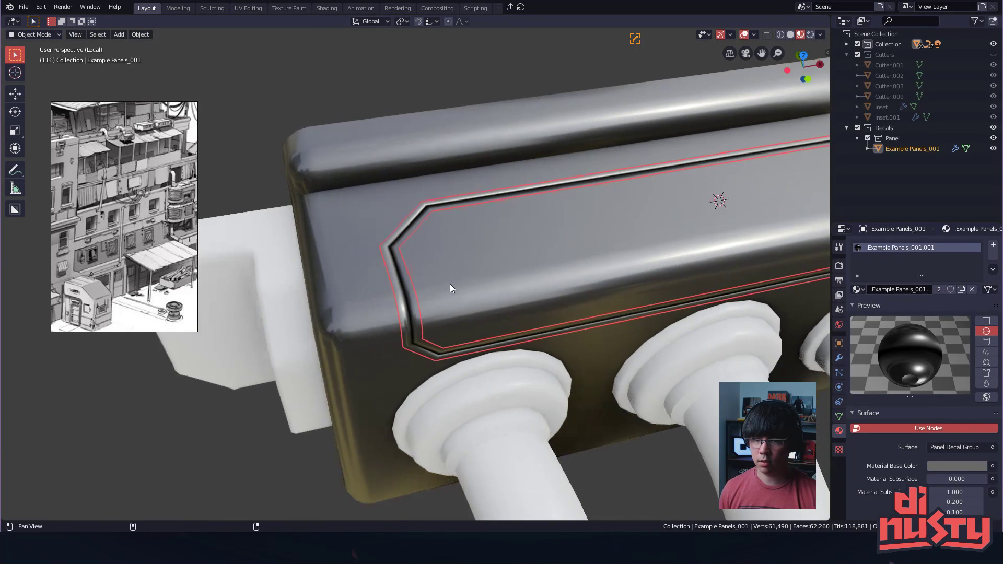
# - Change the new panel line's decal to Example Panels_003 with Adjust Decal and view it unselected
pyautogui.scroll(3, 450, 284)
pyautogui.press('d')
pyautogui.press('a')
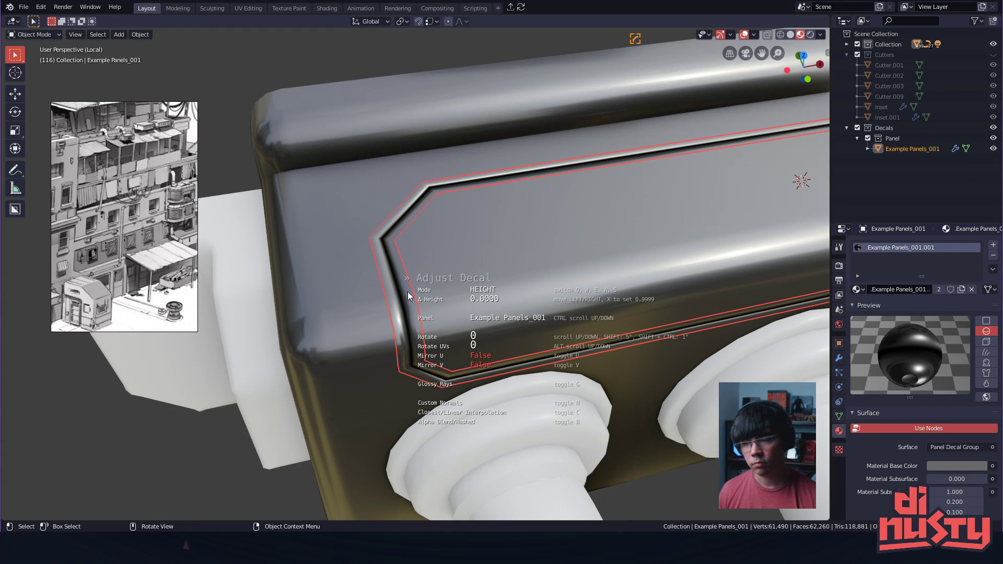
pyautogui.keyDown('ctrl'); pyautogui.scroll(-2, 408, 296); pyautogui.keyUp('ctrl')
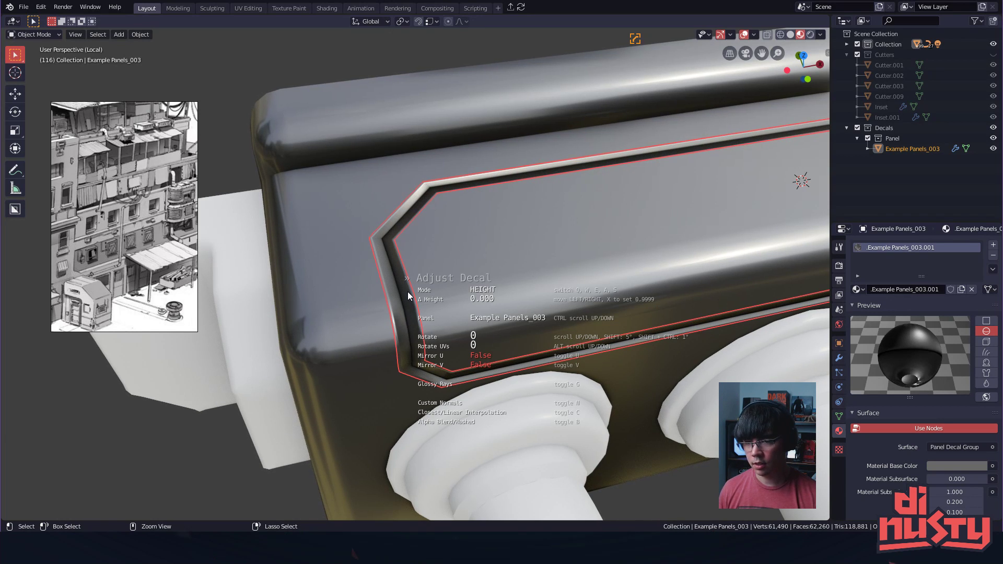
pyautogui.click(408, 292)
pyautogui.click(384, 188)
pyautogui.moveTo(384, 188); pyautogui.dragTo(418, 277, button='middle')
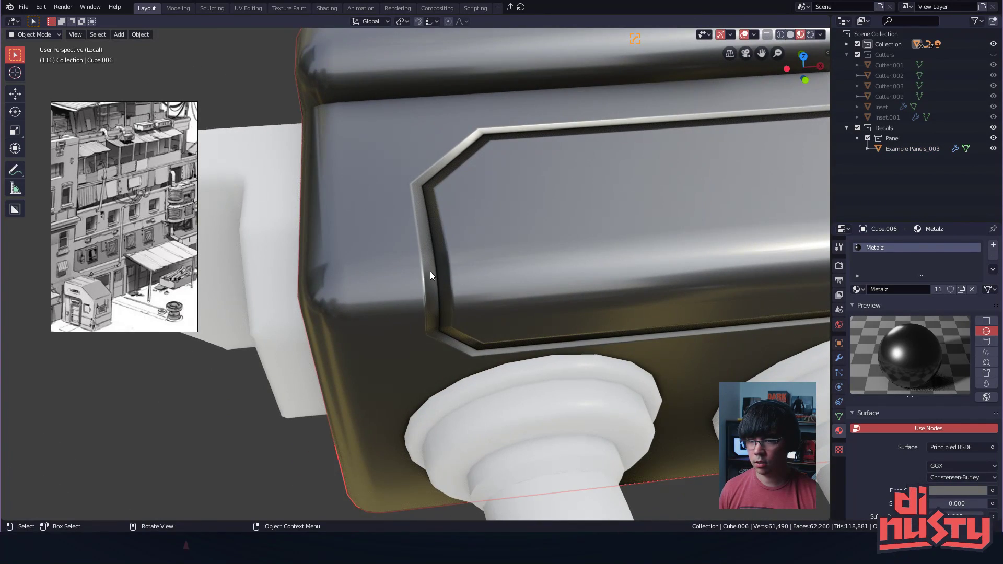
# - Cycle the panel line through the other panel decals to Example Panels_010 and view it from the box's far end
pyautogui.click(430, 272)
pyautogui.press('d')
pyautogui.press('a')
pyautogui.keyDown('ctrl'); pyautogui.scroll(1, 523, 243); pyautogui.keyUp('ctrl')
pyautogui.keyDown('ctrl'); pyautogui.scroll(3, 524, 242); pyautogui.keyUp('ctrl')
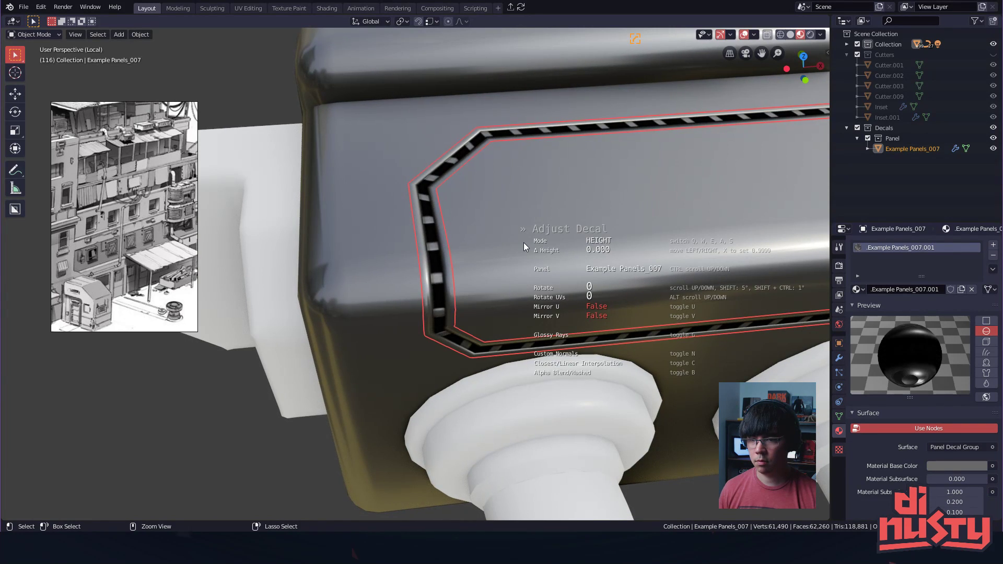
pyautogui.keyDown('ctrl'); pyautogui.scroll(1, 524, 242); pyautogui.keyUp('ctrl')
pyautogui.keyDown('ctrl'); pyautogui.scroll(1, 524, 242); pyautogui.keyUp('ctrl')
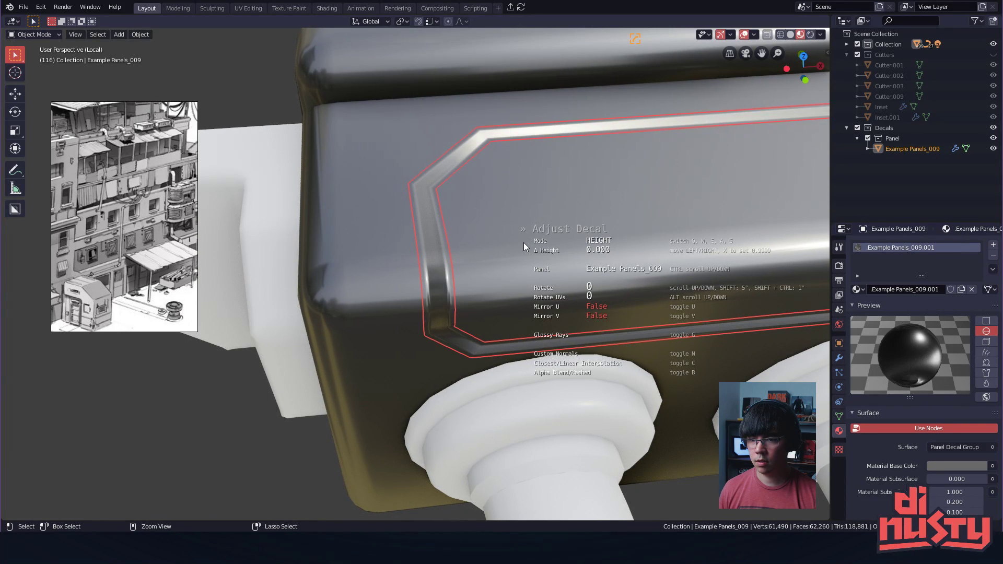
pyautogui.keyDown('ctrl'); pyautogui.scroll(1, 523, 242); pyautogui.keyUp('ctrl')
pyautogui.click(523, 242)
pyautogui.click(246, 109)
pyautogui.scroll(-1, 415, 207)
pyautogui.keyDown('alt'); pyautogui.moveTo(415, 207); pyautogui.dragTo(534, 264); pyautogui.keyUp('alt')
# - Cycle the panel line's decal down to Example Panels_001 with Adjust Decal and confirm it
pyautogui.click(513, 240)
pyautogui.press('d')
pyautogui.hotkey('alt', 'a')
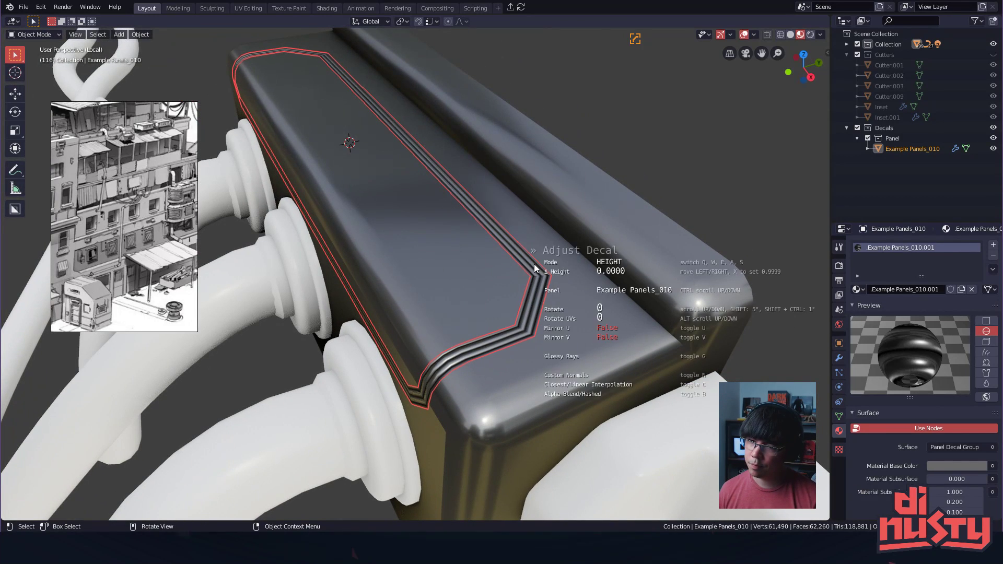
pyautogui.keyDown('ctrl'); pyautogui.scroll(-4, 534, 264); pyautogui.keyUp('ctrl')
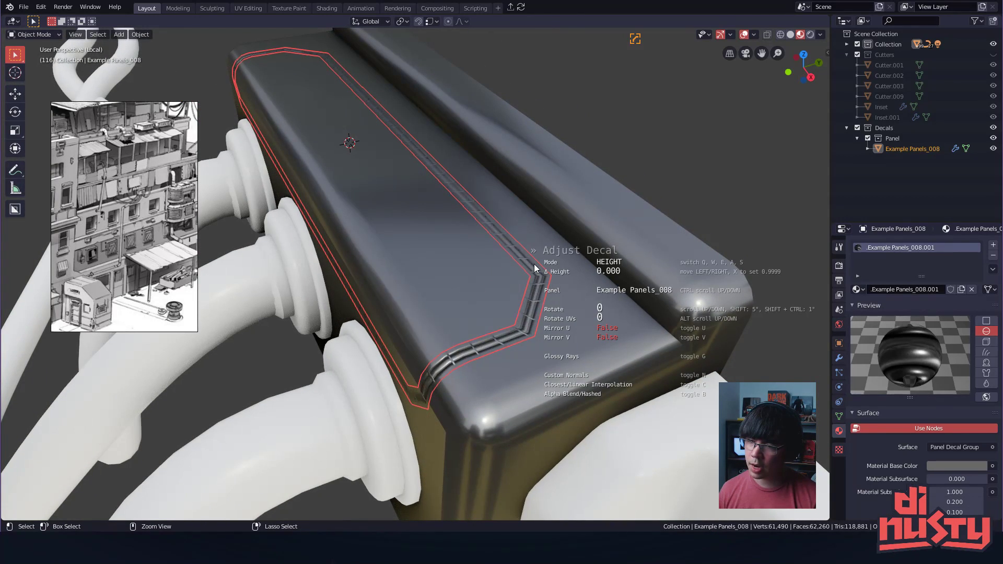
pyautogui.keyDown('ctrl'); pyautogui.scroll(-4, 533, 264); pyautogui.keyUp('ctrl')
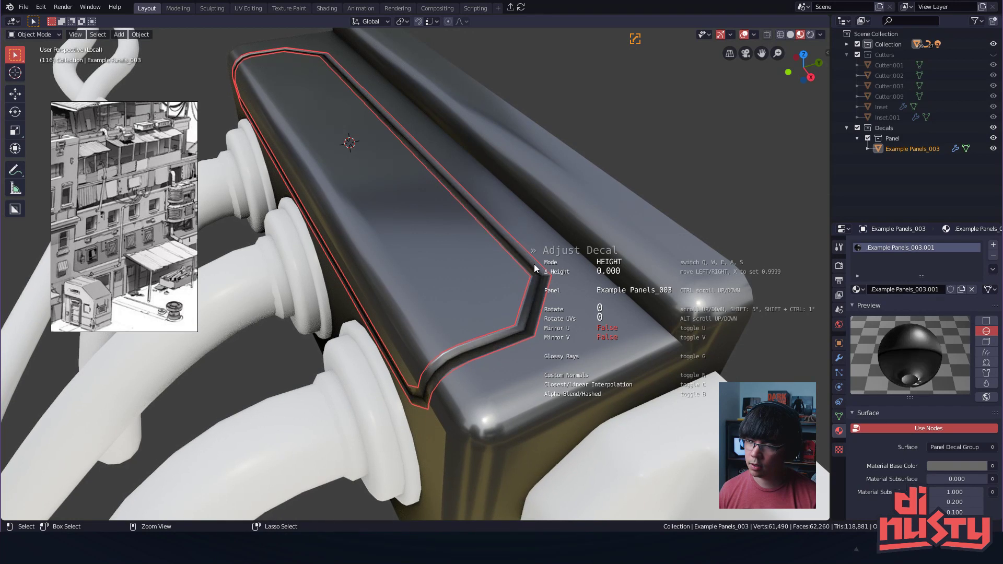
pyautogui.keyDown('ctrl'); pyautogui.scroll(-1, 534, 264); pyautogui.keyUp('ctrl')
pyautogui.click(534, 264)
pyautogui.moveTo(534, 264)
pyautogui.mouseDown(button='middle')
pyautogui.moveTo(644, 240)
pyautogui.moveTo(644, 192)
pyautogui.moveTo(549, 267)
pyautogui.mouseUp(button='middle')
# - Adjust the panel line's width with Adjust Decal's Width mode and view the line unselected on the body
pyautogui.press('d')
pyautogui.press('a')
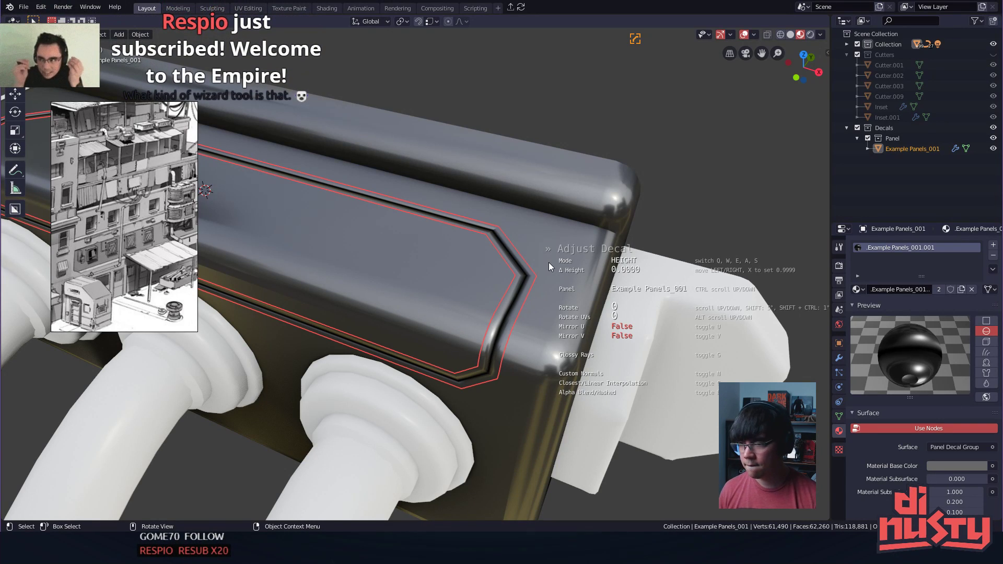
pyautogui.press('w')
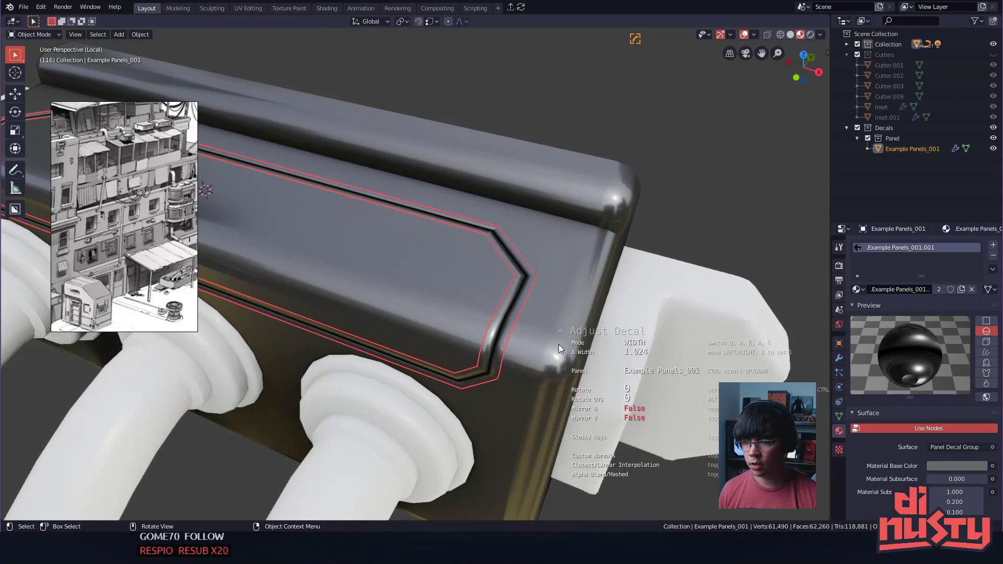
pyautogui.click(582, 349)
pyautogui.click(630, 193)
pyautogui.moveTo(630, 193); pyautogui.dragTo(705, 235, button='middle')
pyautogui.click(684, 234)
pyautogui.scroll(-3, 705, 235)
pyautogui.keyDown('shift'); pyautogui.moveTo(705, 235); pyautogui.dragTo(572, 131, button='middle'); pyautogui.keyUp('shift')
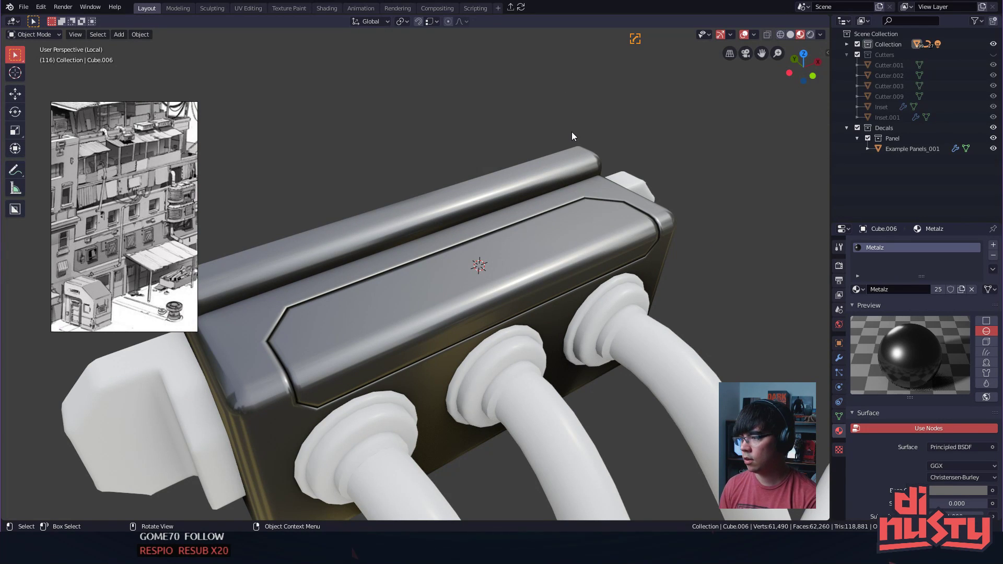
# - Examine the panel line decal's mesh strip on the body, selected and unselected, up close and at full length
pyautogui.moveTo(626, 283); pyautogui.dragTo(709, 303, button='middle')
pyautogui.click(499, 265)
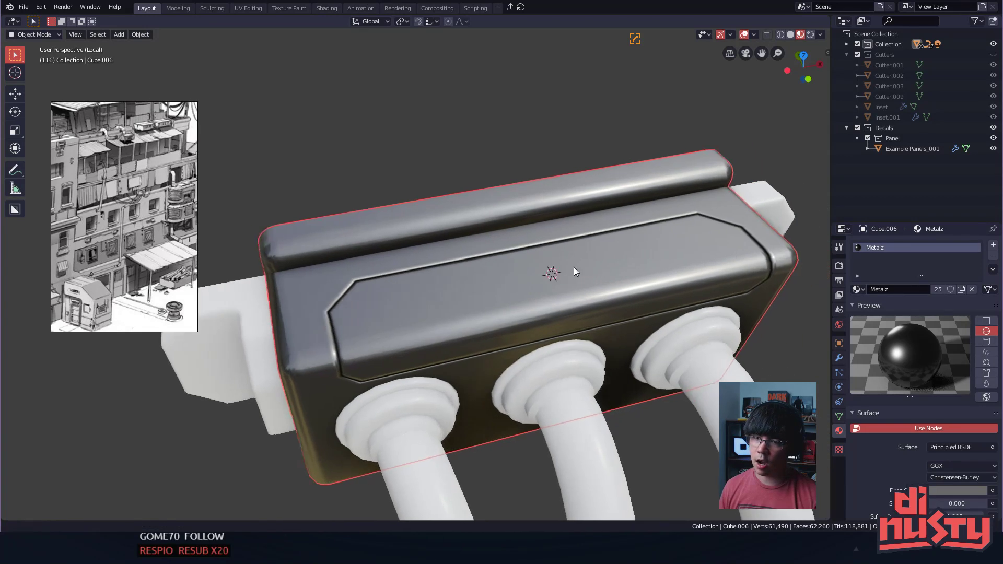
pyautogui.click(578, 228)
pyautogui.moveTo(720, 302); pyautogui.dragTo(700, 299, button='middle')
pyautogui.keyDown('shift'); pyautogui.moveTo(700, 300); pyautogui.dragTo(631, 305, button='middle'); pyautogui.keyUp('shift')
pyautogui.scroll(3, 648, 308)
pyautogui.keyDown('shift'); pyautogui.moveTo(632, 305); pyautogui.dragTo(468, 258, button='middle'); pyautogui.keyUp('shift')
pyautogui.scroll(2, 548, 262)
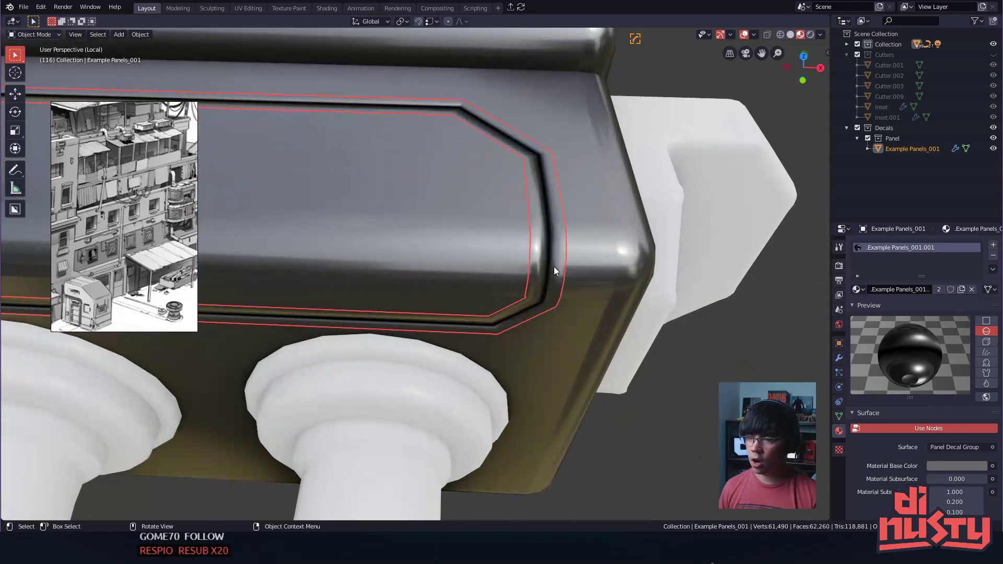
pyautogui.scroll(-3, 550, 306)
pyautogui.keyDown('shift'); pyautogui.moveTo(431, 308); pyautogui.dragTo(671, 350, button='middle'); pyautogui.keyUp('shift')
pyautogui.scroll(-1, 560, 332)
pyautogui.keyDown('shift'); pyautogui.moveTo(532, 309); pyautogui.dragTo(598, 312, button='middle'); pyautogui.keyUp('shift')
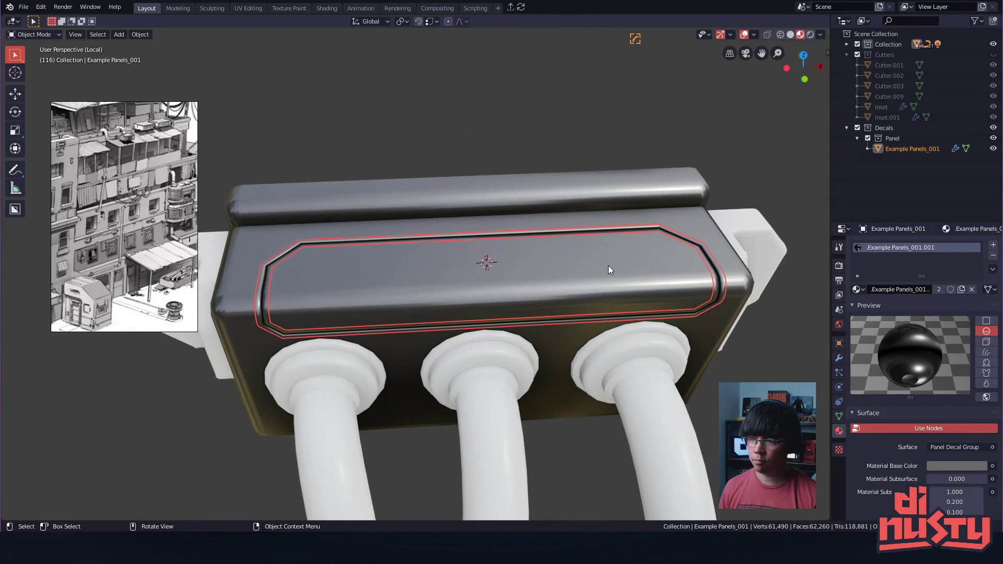
pyautogui.click(710, 155)
pyautogui.click(683, 239)
pyautogui.moveTo(683, 244); pyautogui.dragTo(592, 300, button='middle')
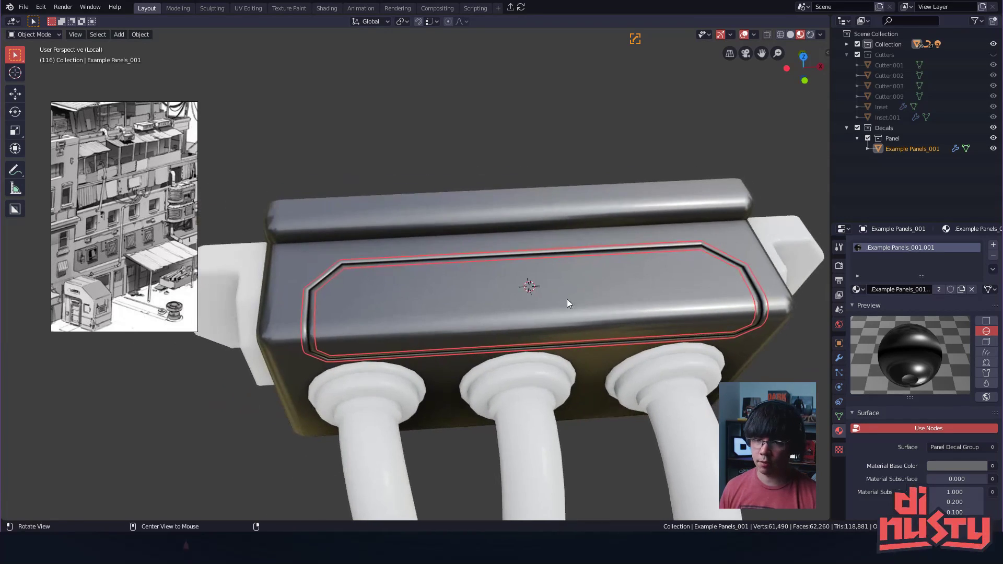
pyautogui.keyDown('shift'); pyautogui.moveTo(613, 224); pyautogui.dragTo(599, 215, button='middle'); pyautogui.keyUp('shift')
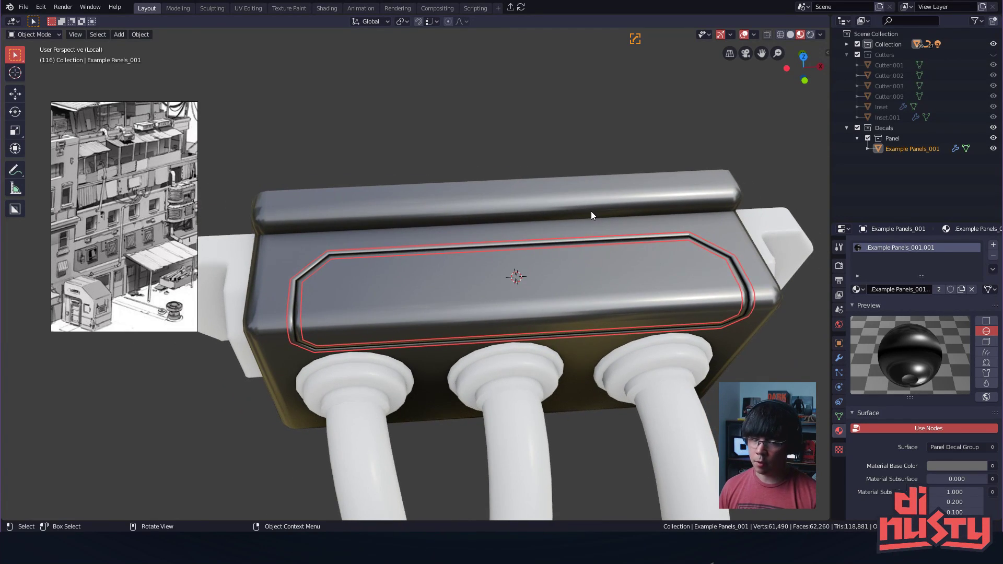
pyautogui.press('g')
pyautogui.rightClick(563, 187)
pyautogui.press('g')
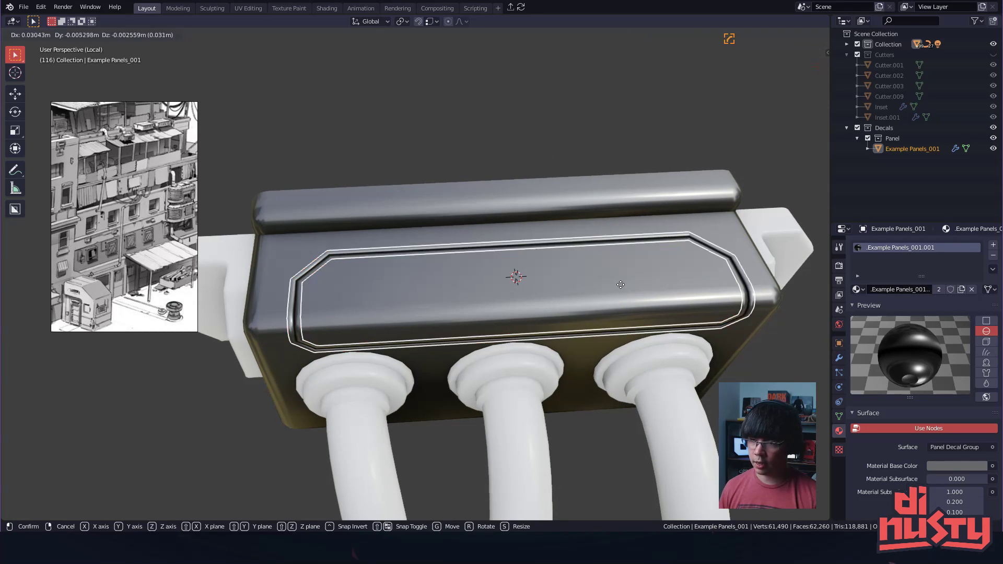
pyautogui.click(580, 287)
# - Compare the panel line with and without its selection outline while orbiting around the junction box
pyautogui.click(496, 132)
pyautogui.moveTo(494, 217); pyautogui.dragTo(523, 231, button='middle')
pyautogui.click(604, 230)
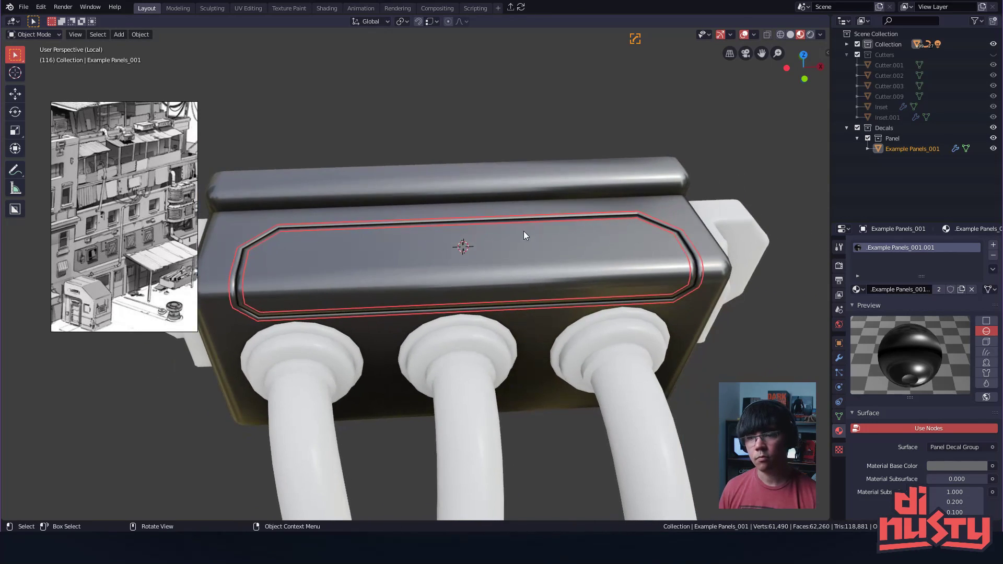
pyautogui.click(567, 152)
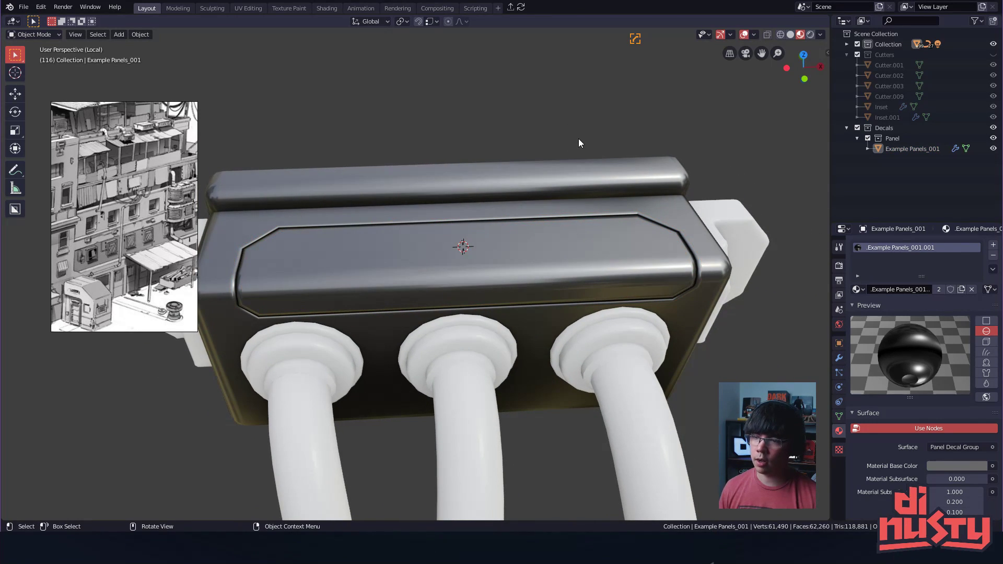
pyautogui.press('pageup')
pyautogui.click(263, 104)
pyautogui.moveTo(503, 169)
pyautogui.mouseDown(button='middle')
pyautogui.moveTo(472, 258)
pyautogui.moveTo(481, 296)
pyautogui.moveTo(544, 300)
pyautogui.moveTo(557, 253)
pyautogui.mouseUp(button='middle')
pyautogui.click(561, 239)
pyautogui.click(550, 108)
pyautogui.moveTo(549, 108); pyautogui.dragTo(499, 146, button='middle')
pyautogui.click(608, 240)
# - Insert the Examples_020 four-screw plate decal from the Examples library onto the box's sloped face
pyautogui.click(456, 233)
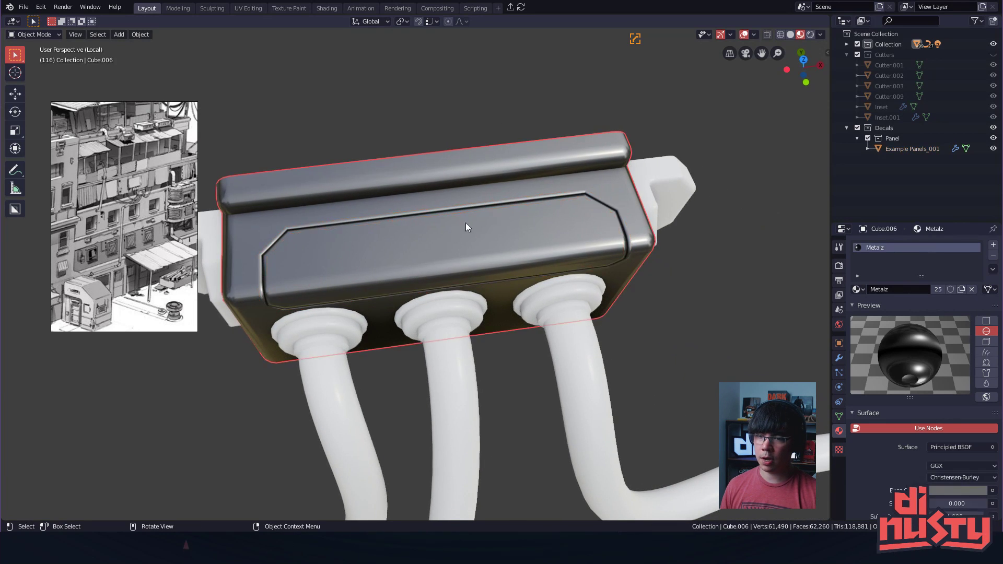
pyautogui.moveTo(431, 214); pyautogui.dragTo(409, 290, button='middle')
pyautogui.scroll(2, 528, 355)
pyautogui.keyDown('shift'); pyautogui.moveTo(528, 355); pyautogui.dragTo(432, 300, button='middle'); pyautogui.keyUp('shift')
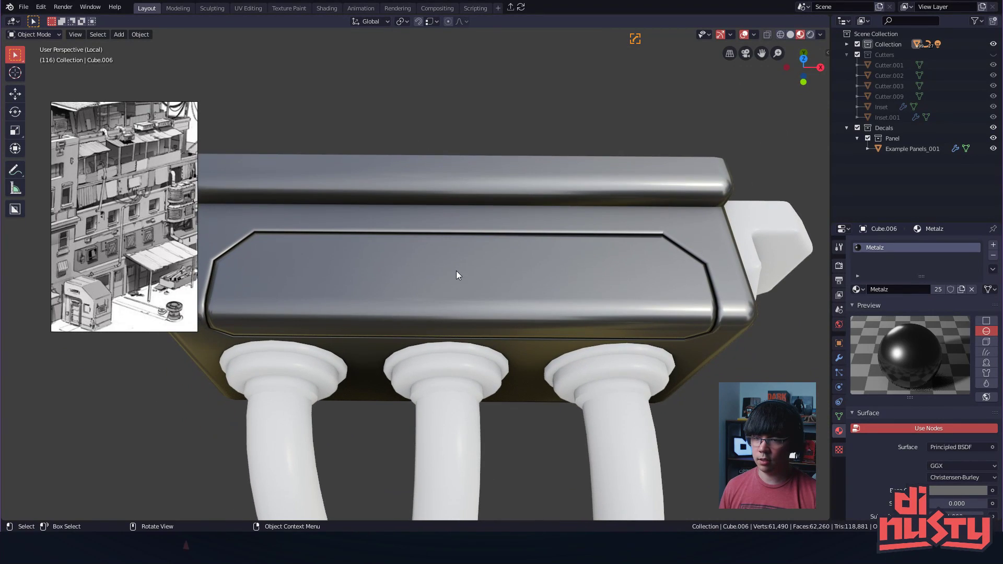
pyautogui.press('d')
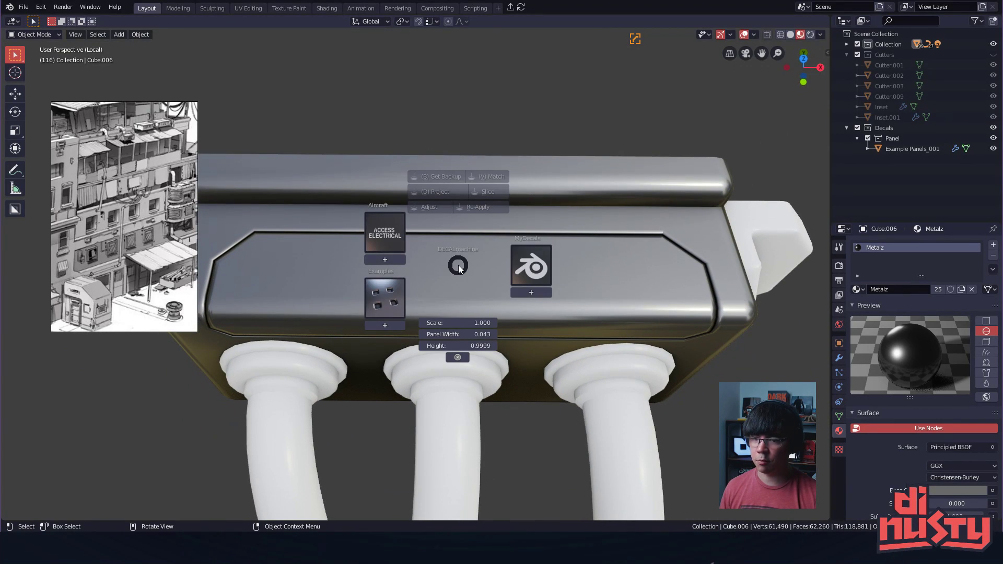
pyautogui.click(400, 302)
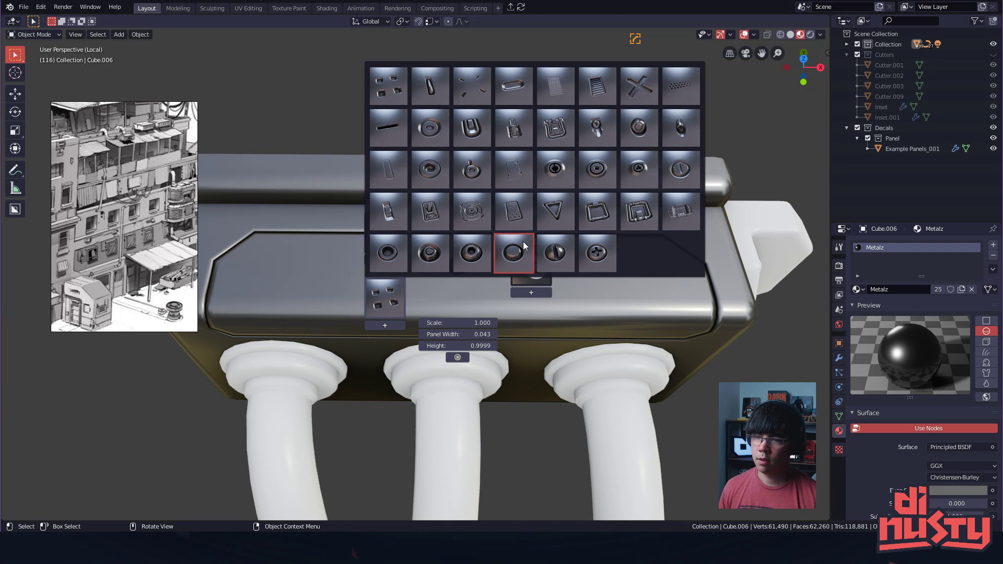
pyautogui.click(514, 168)
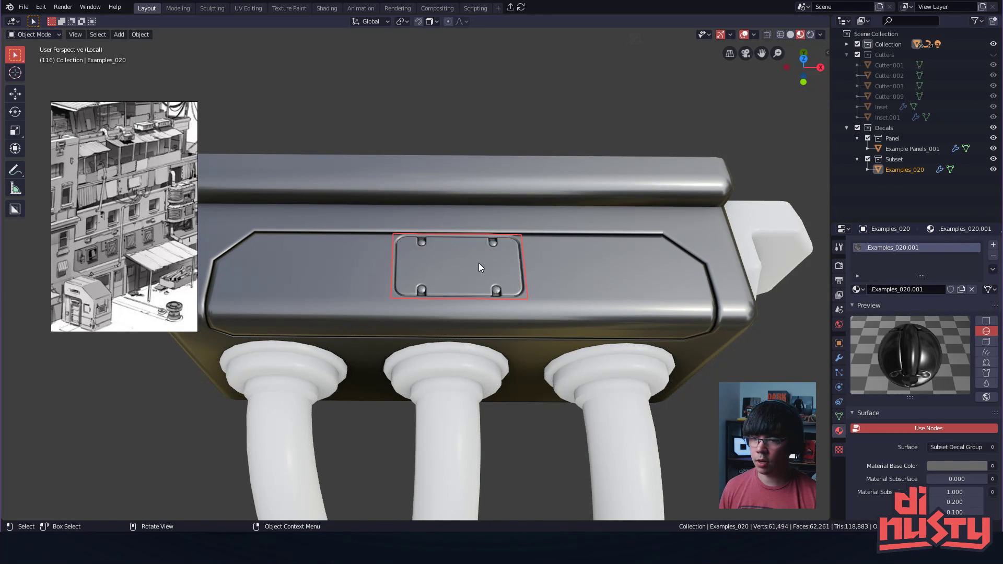
# - Move the four-screw plate decal with snapping about 0.42 m along negative X toward one end of the panel
pyautogui.press('ctrl')
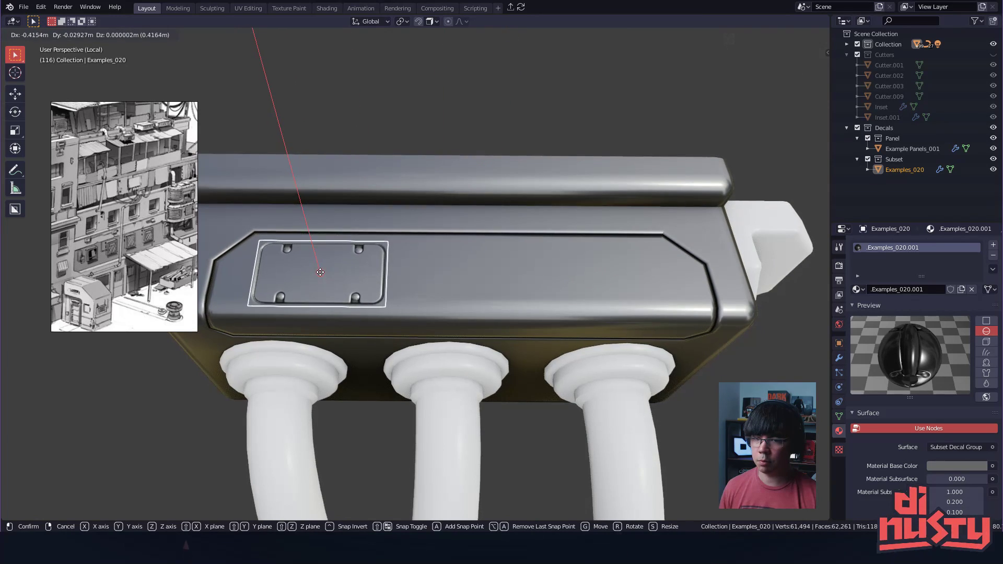
pyautogui.click(321, 271)
pyautogui.click(349, 265)
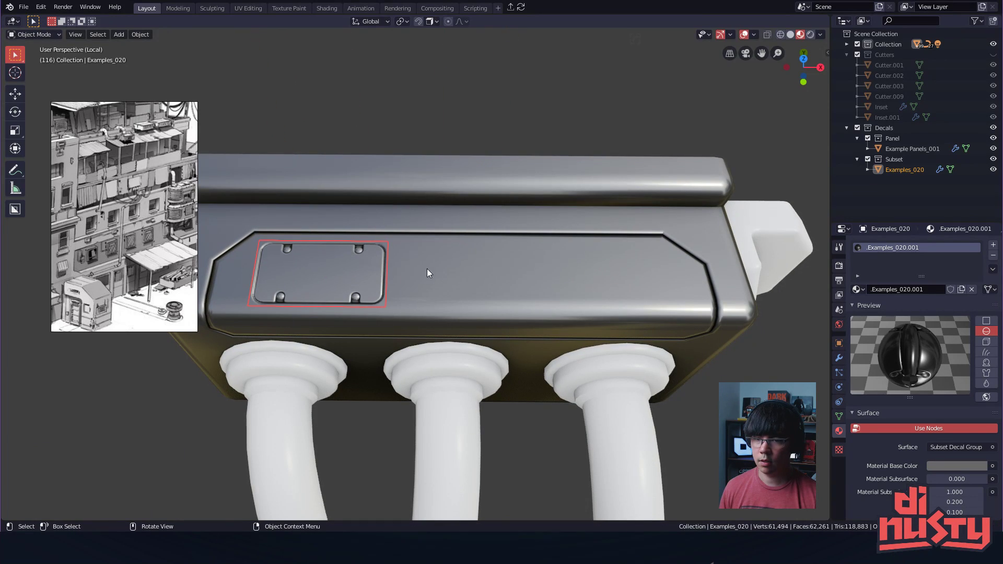
pyautogui.moveTo(343, 264); pyautogui.dragTo(374, 271, button='middle')
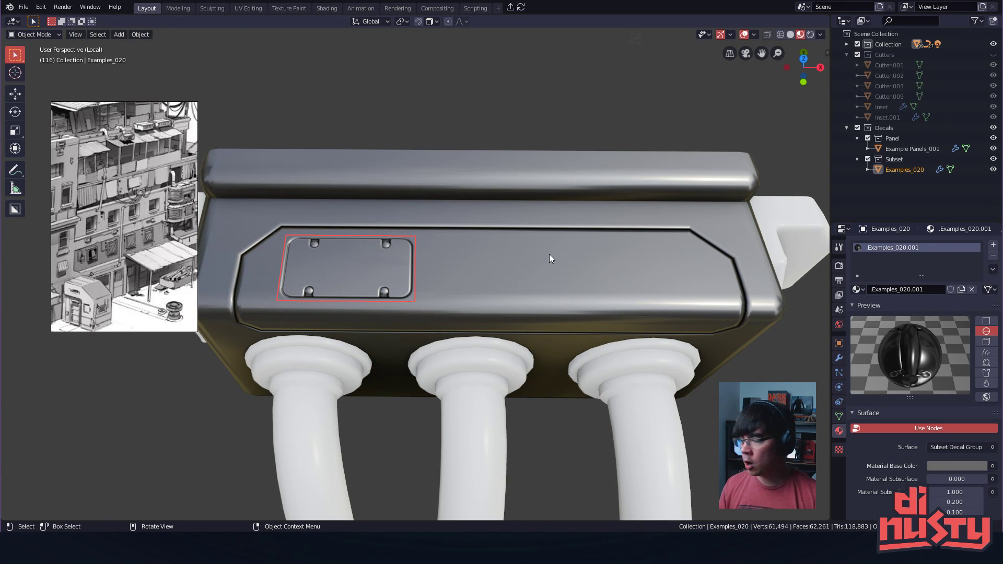
pyautogui.click(384, 133)
pyautogui.moveTo(384, 133); pyautogui.dragTo(599, 221, button='middle')
# - Move the four-screw plate decal about 0.525 m along X and scale it down slightly
pyautogui.moveTo(559, 305); pyautogui.dragTo(405, 293, button='middle')
pyautogui.scroll(-4, 472, 265)
pyautogui.scroll(-3, 422, 222)
pyautogui.click(353, 225)
pyautogui.press('g')
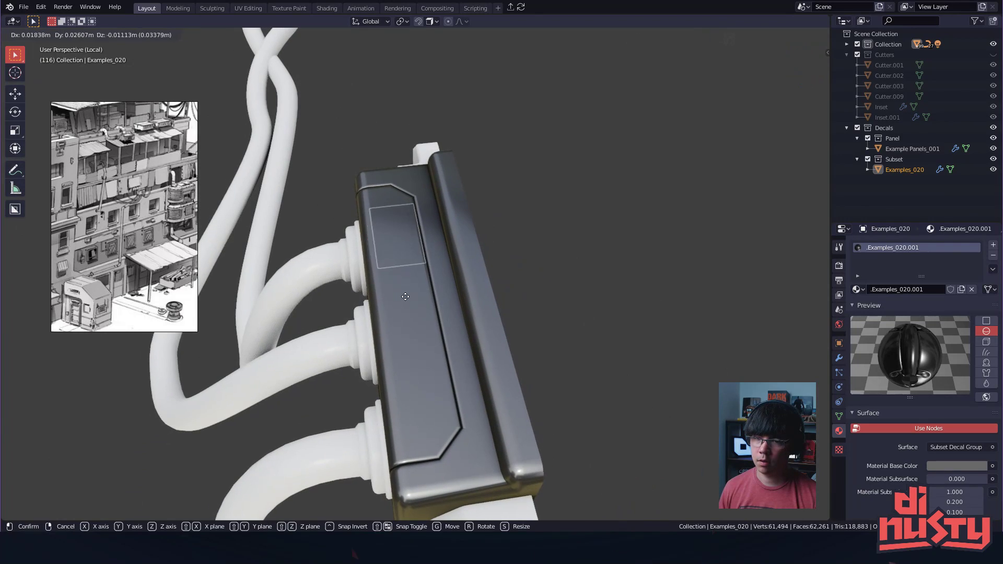
pyautogui.click(409, 319)
pyautogui.press('s')
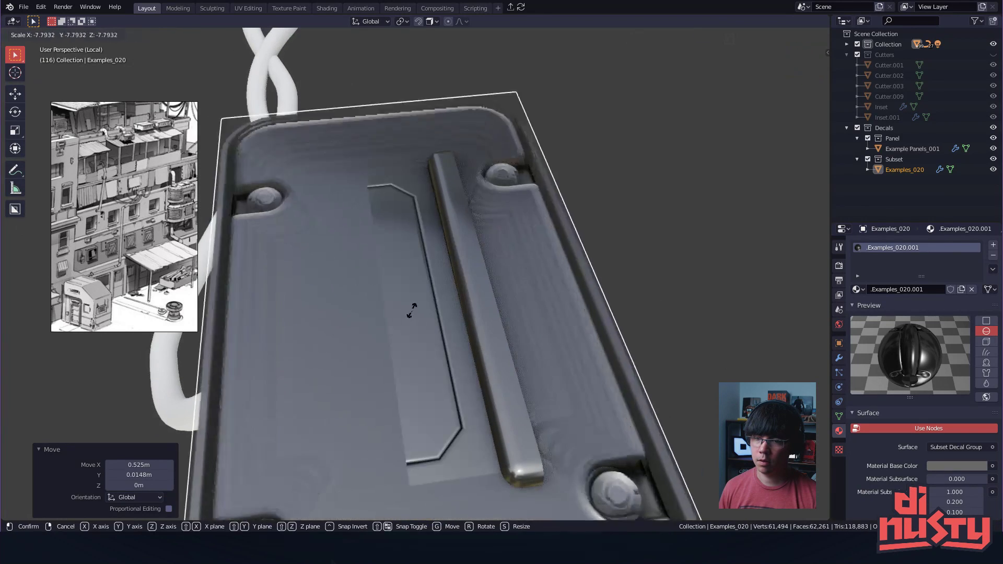
pyautogui.click(418, 313)
pyautogui.moveTo(447, 319); pyautogui.dragTo(482, 292, button='middle')
pyautogui.hotkey('alt', 'a')
# - Nudge the four-screw plate decal about 0.066 m along X, and shift it another 0.29 m toward the panel's end
pyautogui.scroll(3, 481, 293)
pyautogui.moveTo(533, 353); pyautogui.dragTo(486, 335, button='middle')
pyautogui.click(417, 307)
pyautogui.press('g')
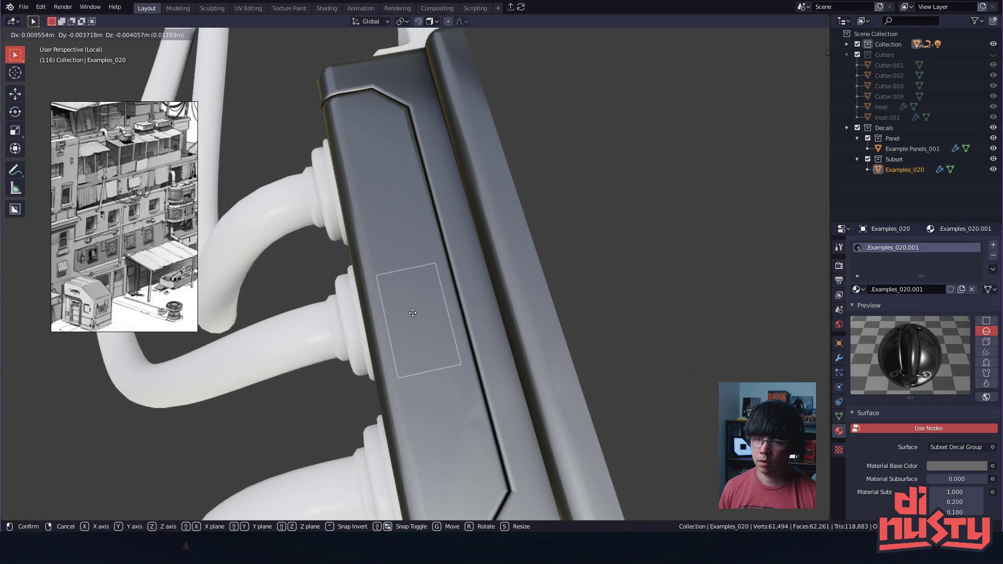
pyautogui.click(418, 330)
pyautogui.moveTo(418, 329); pyautogui.dragTo(459, 290, button='middle')
pyautogui.press('g')
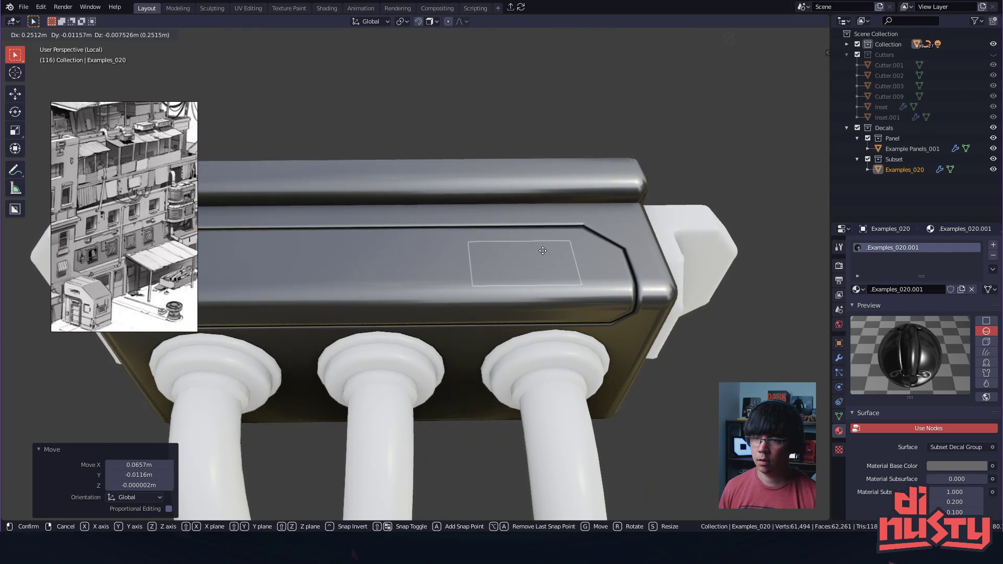
pyautogui.click(538, 261)
pyautogui.moveTo(538, 261); pyautogui.dragTo(547, 305, button='middle')
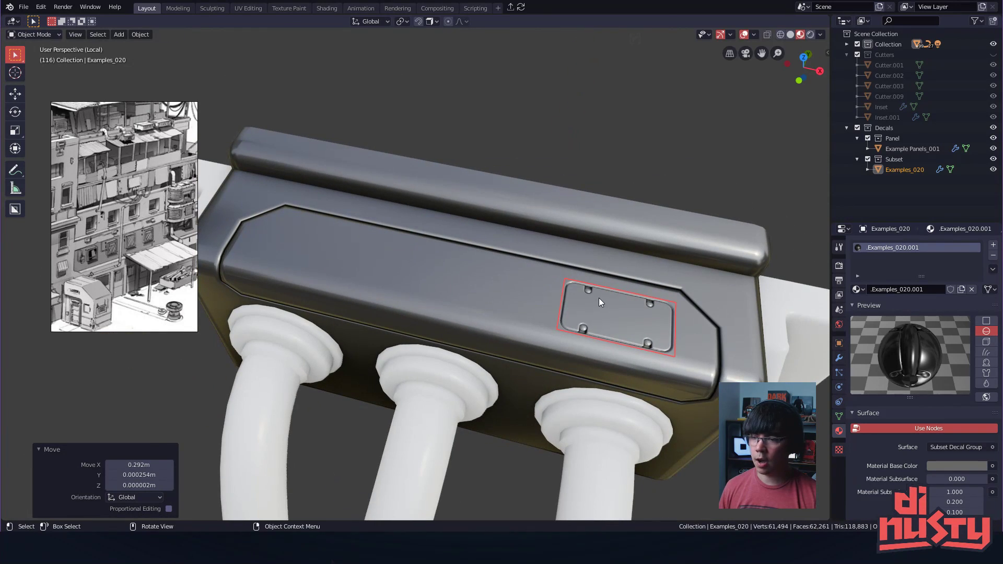
# - Duplicate the four-screw plate decal and move the copy about 0.76 m along negative X toward the panel's opposite end
pyautogui.hotkey('shift', 'd')
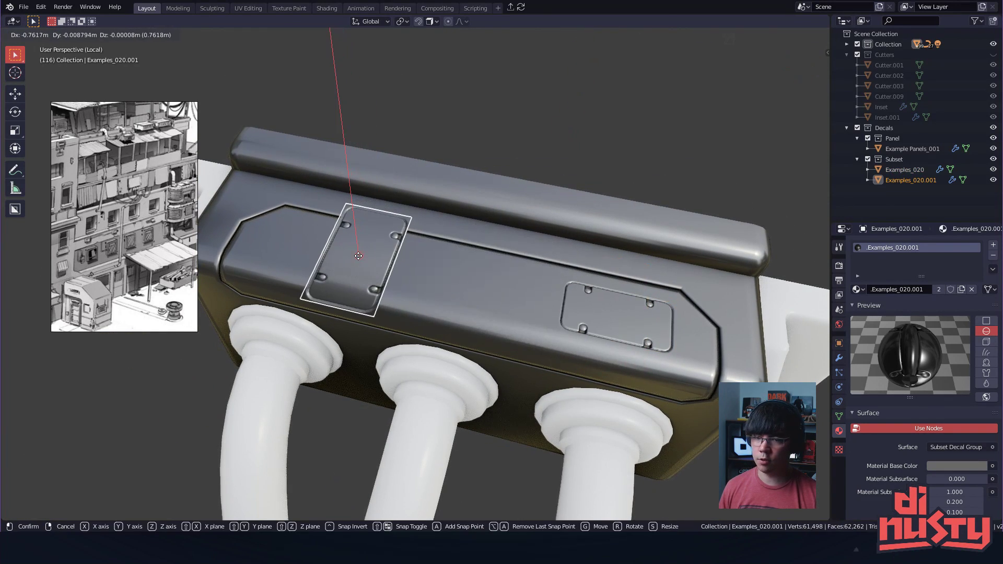
# - Place the duplicated panel decal at the other end of the lid's inset and rotate it 90° around the global Z axis
pyautogui.click(455, 271)
pyautogui.moveTo(455, 271); pyautogui.dragTo(473, 246, button='middle')
pyautogui.press('r')
pyautogui.press('z')
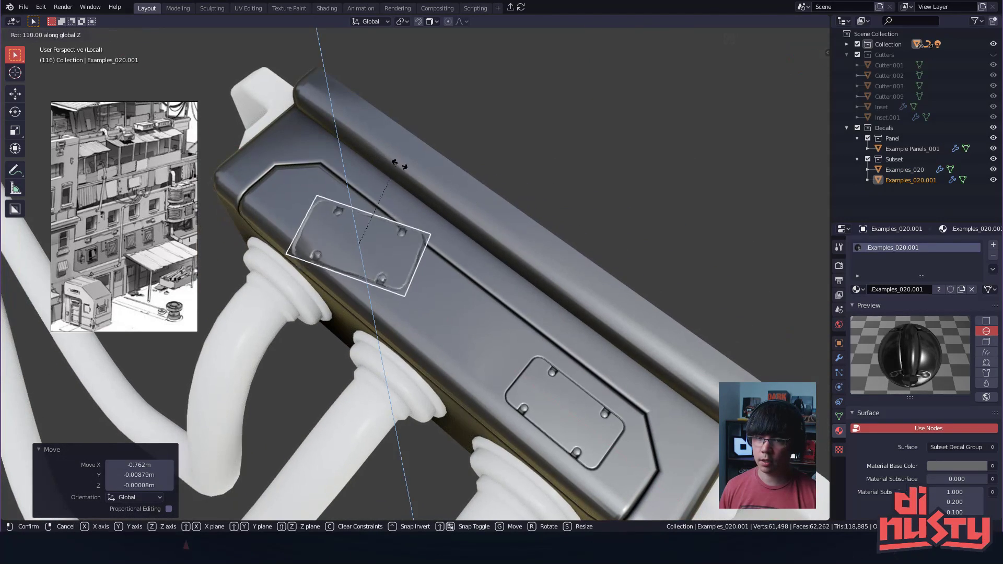
pyautogui.click(415, 179)
pyautogui.press('g')
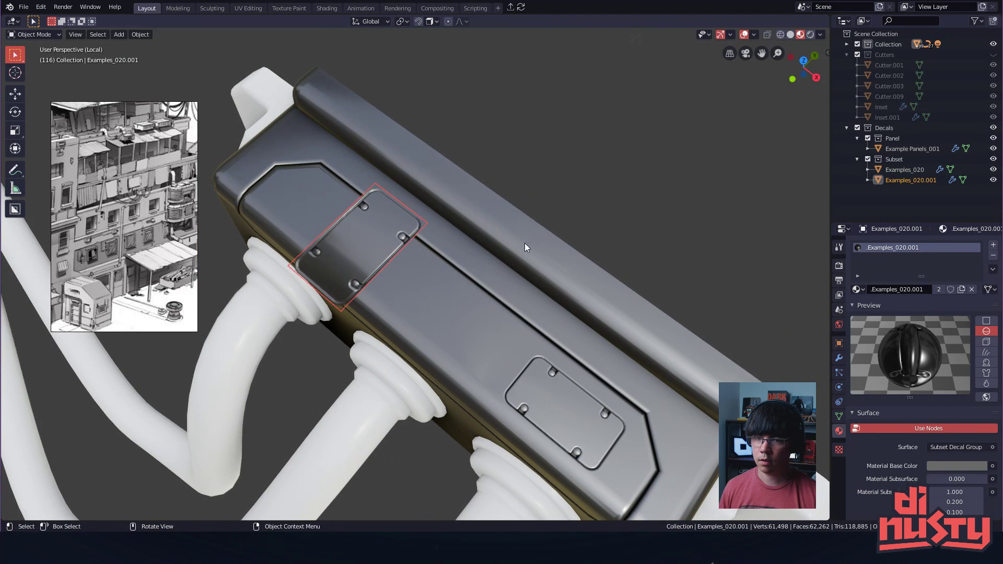
pyautogui.click(443, 262)
pyautogui.press('r')
pyautogui.press('z')
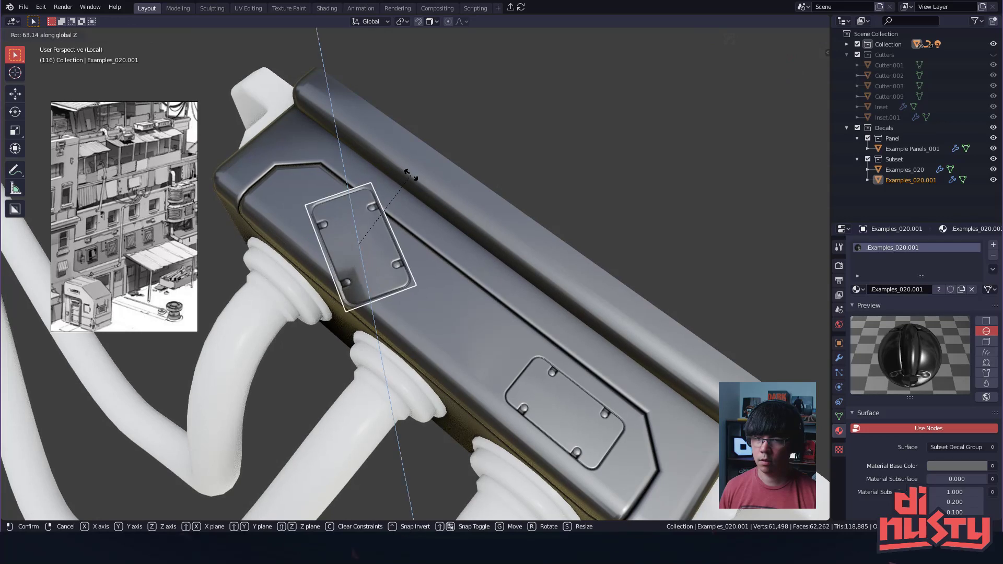
pyautogui.press('Return')
# - Scale the duplicated panel decal to about 0.861 and move it closer to its end of the lid inset
pyautogui.moveTo(430, 256); pyautogui.dragTo(606, 297, button='middle')
pyautogui.press('s')
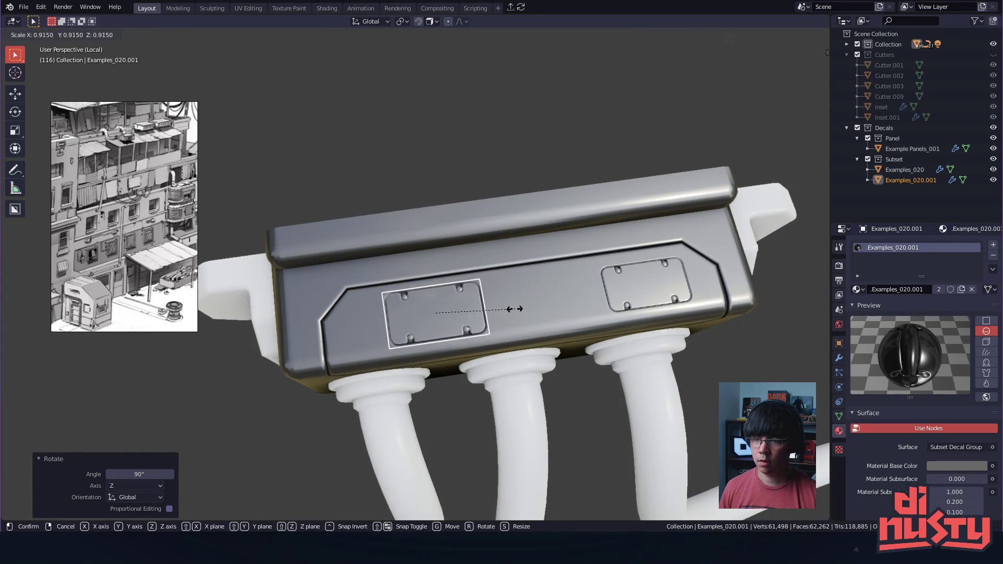
pyautogui.click(539, 312)
pyautogui.moveTo(539, 313); pyautogui.dragTo(500, 274, button='middle')
pyautogui.press('g')
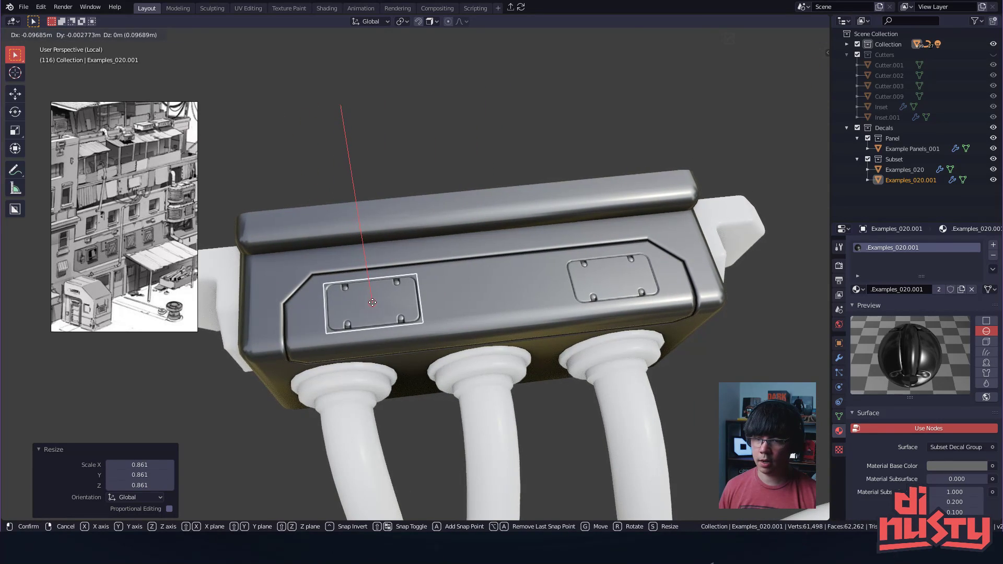
pyautogui.click(367, 301)
# - Nudge the original panel decal at the opposite end of the lid inset to line up with its duplicate
pyautogui.click(615, 288)
pyautogui.press('g')
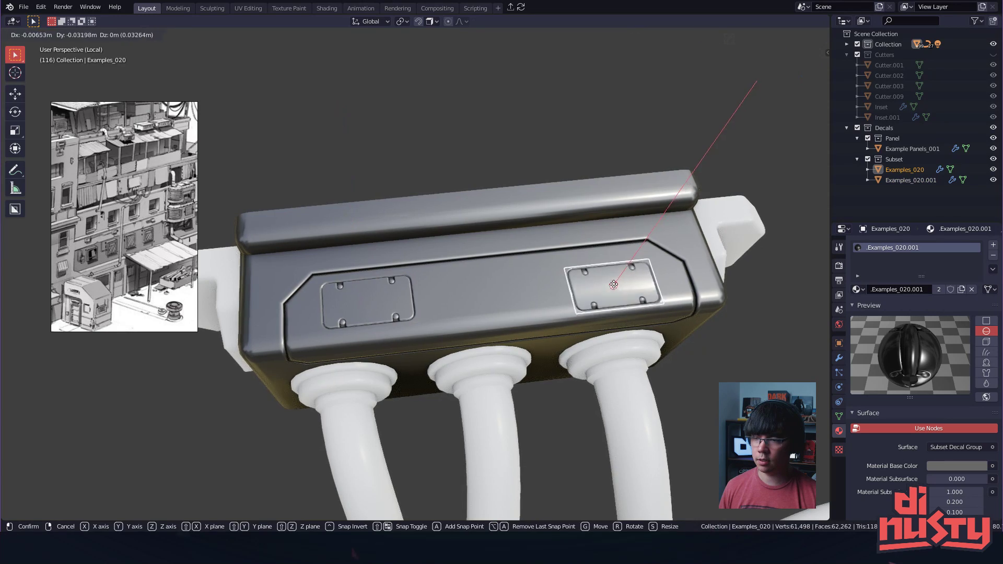
pyautogui.click(532, 130)
pyautogui.click(532, 129)
pyautogui.moveTo(532, 130); pyautogui.dragTo(493, 164, button='middle')
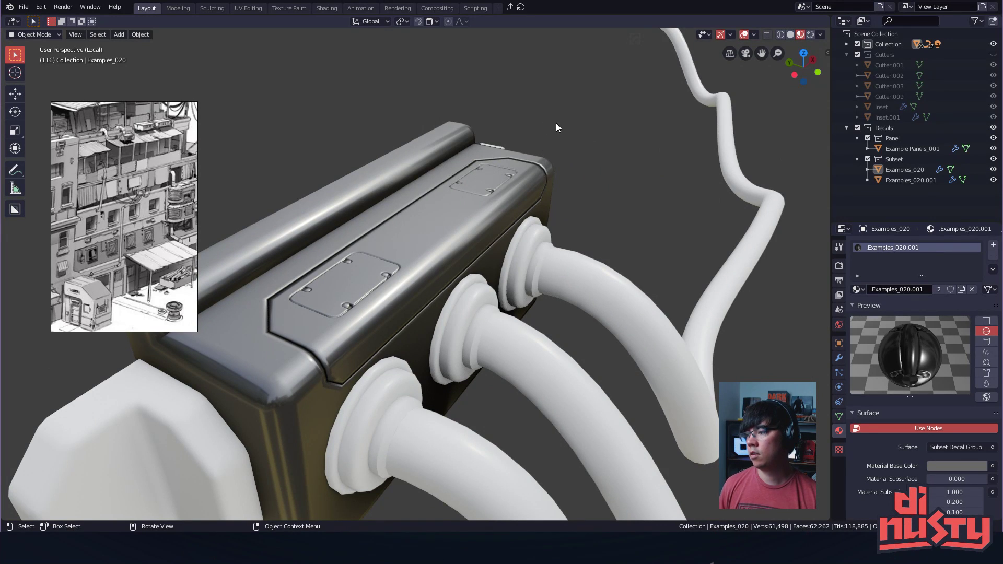
pyautogui.moveTo(560, 116); pyautogui.dragTo(448, 242, button='middle')
# - Insert the Aircraft_012 caution text decal on the box lid and rotate it -90° around the global Z axis
pyautogui.click(594, 212)
pyautogui.press('q')
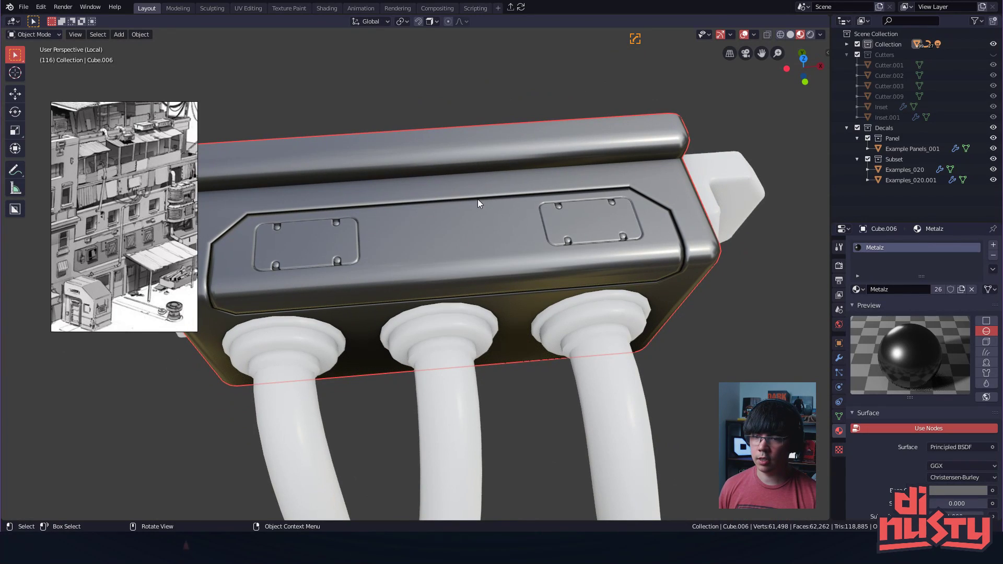
pyautogui.press('d')
pyautogui.click(399, 226)
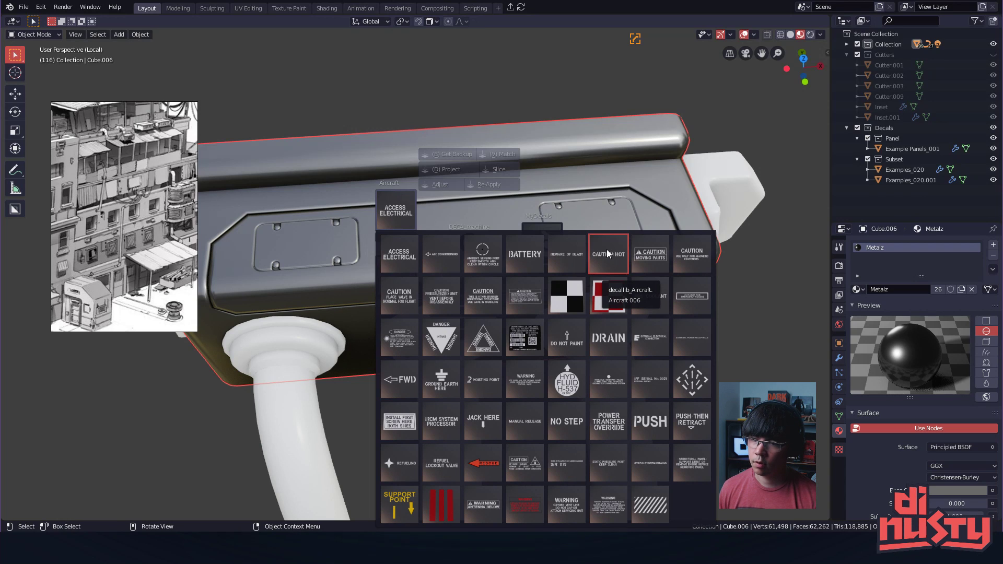
pyautogui.click(527, 299)
pyautogui.press('r')
pyautogui.press('z')
pyautogui.click(468, 300)
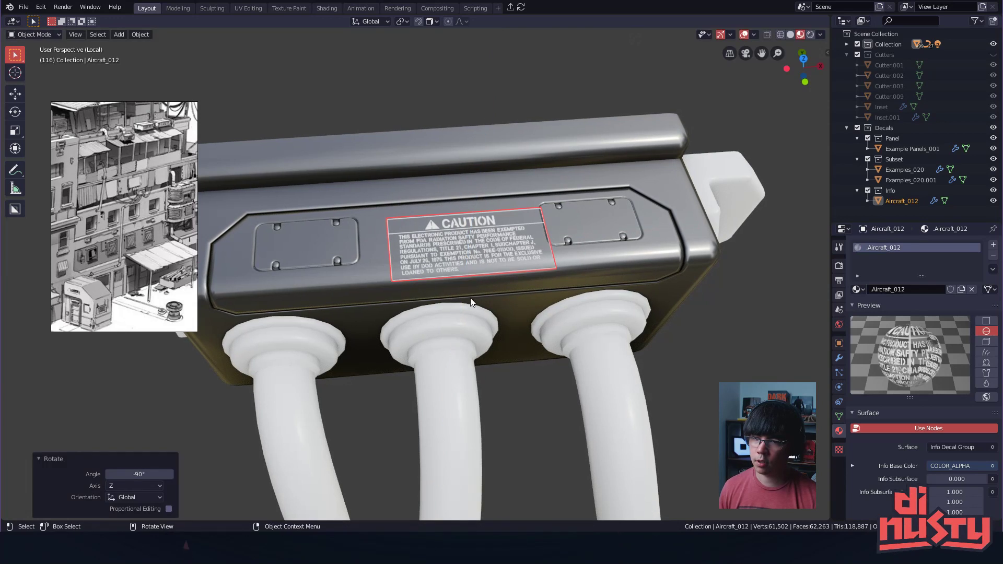
# - Scale the caution decal to about 0.912 and move it midway between the two panel decals
pyautogui.press('s')
pyautogui.click(466, 243)
pyautogui.press('g')
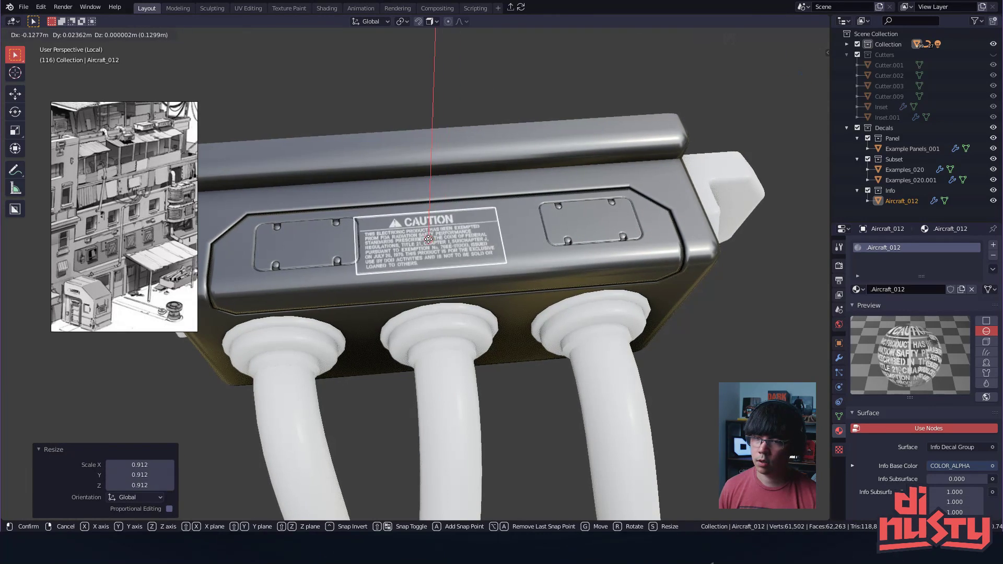
pyautogui.click(449, 234)
pyautogui.click(464, 100)
pyautogui.moveTo(462, 139); pyautogui.dragTo(575, 161, button='middle')
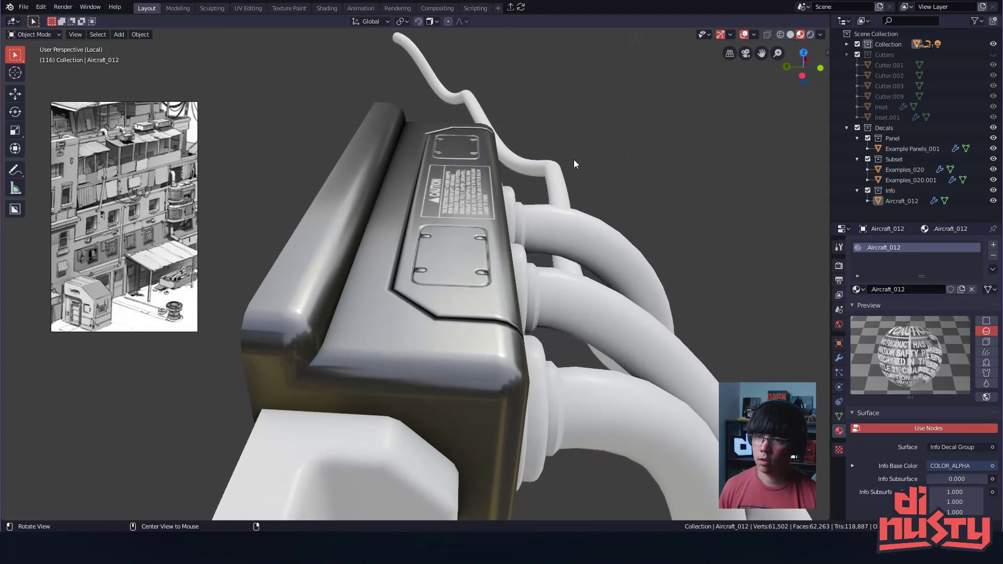
# - Shift both panel decals about -0.0118 m along the Y axis, and the nearer one back about 0.0104 m
pyautogui.click(459, 136)
pyautogui.click(452, 233)
pyautogui.keyDown('shift'); pyautogui.click(449, 143); pyautogui.keyUp('shift')
pyautogui.keyDown('shift'); pyautogui.click(458, 248); pyautogui.keyUp('shift')
pyautogui.press('g')
pyautogui.press('y')
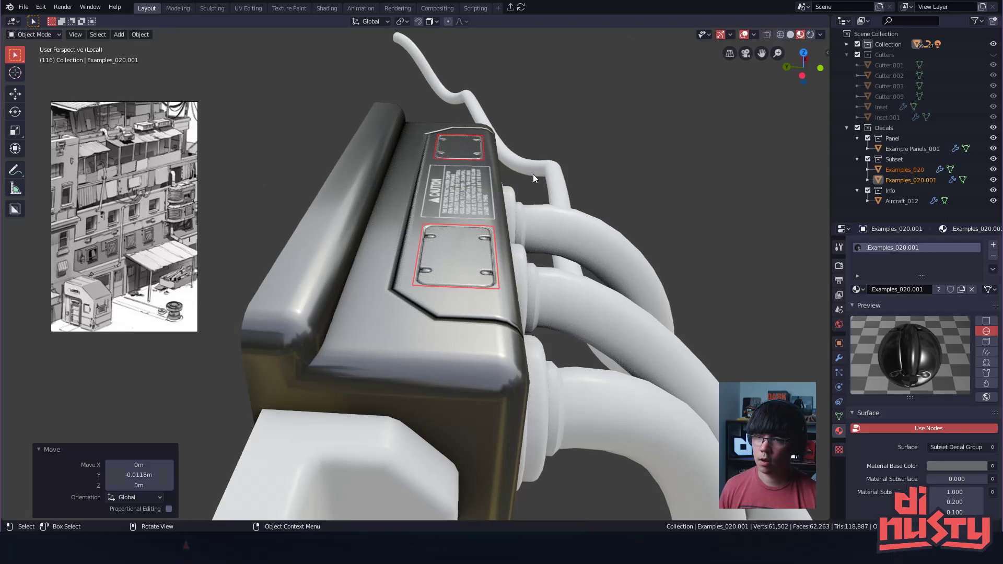
pyautogui.click(483, 244)
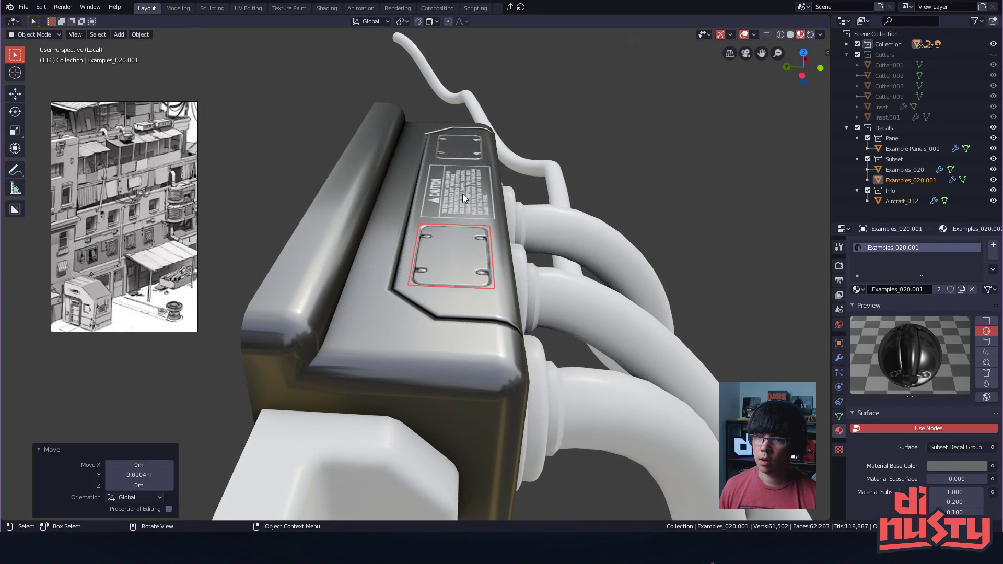
# - Scale the caution decal to about 0.886 and shift it slightly along the Y axis to align with the panels
pyautogui.click(465, 198)
pyautogui.press('s')
pyautogui.click(475, 197)
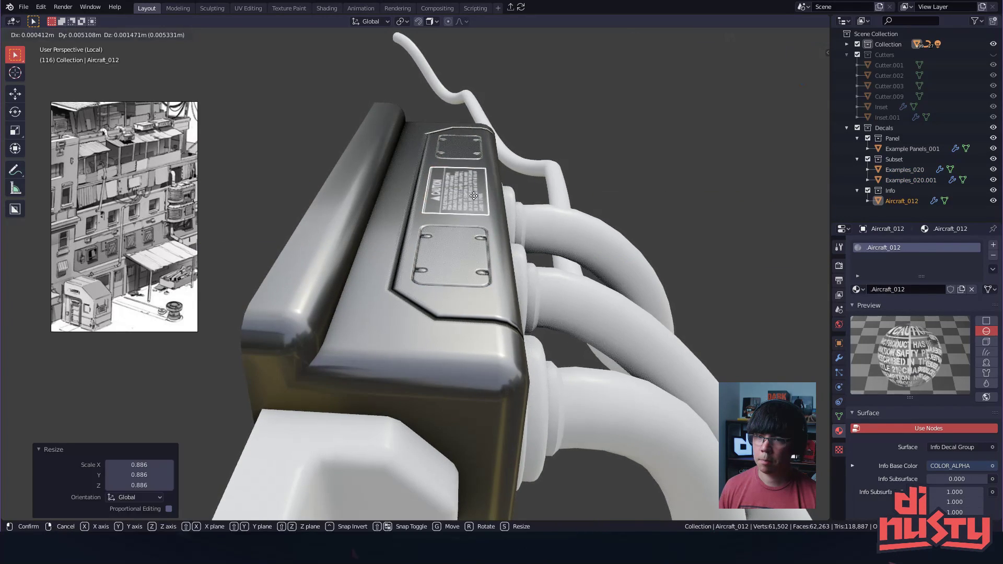
pyautogui.press('g')
pyautogui.press('y')
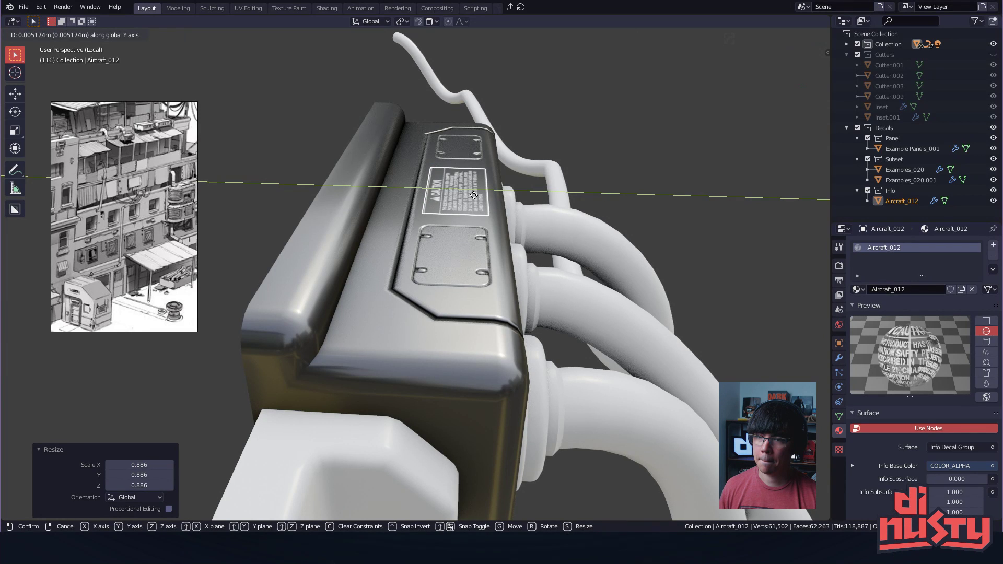
pyautogui.click(475, 191)
pyautogui.moveTo(566, 128); pyautogui.dragTo(509, 191, button='middle')
# - Insert the Examples_012 latch decal on the box's front face and rotate it 90° around the global Y axis
pyautogui.click(496, 246)
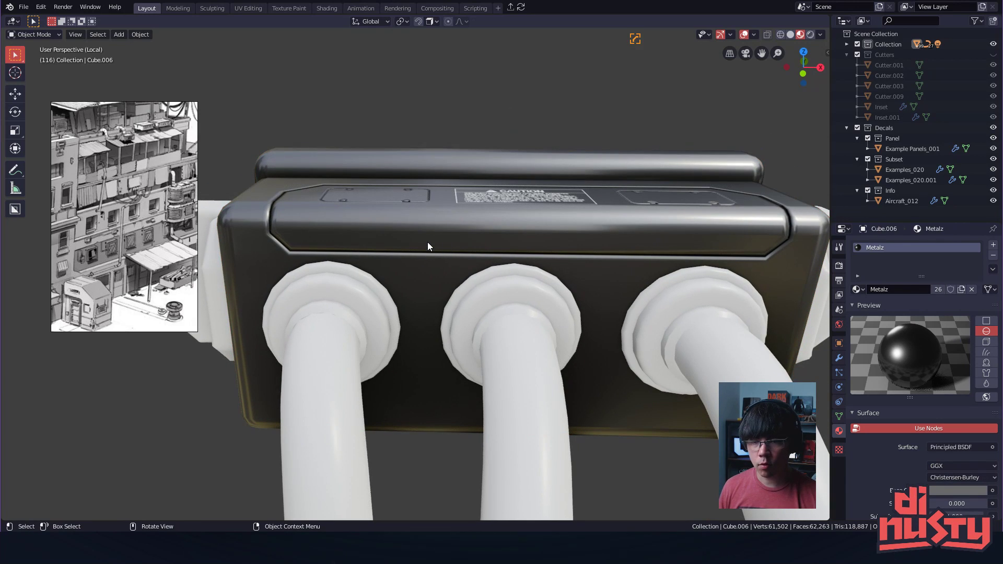
pyautogui.press('d')
pyautogui.click(355, 274)
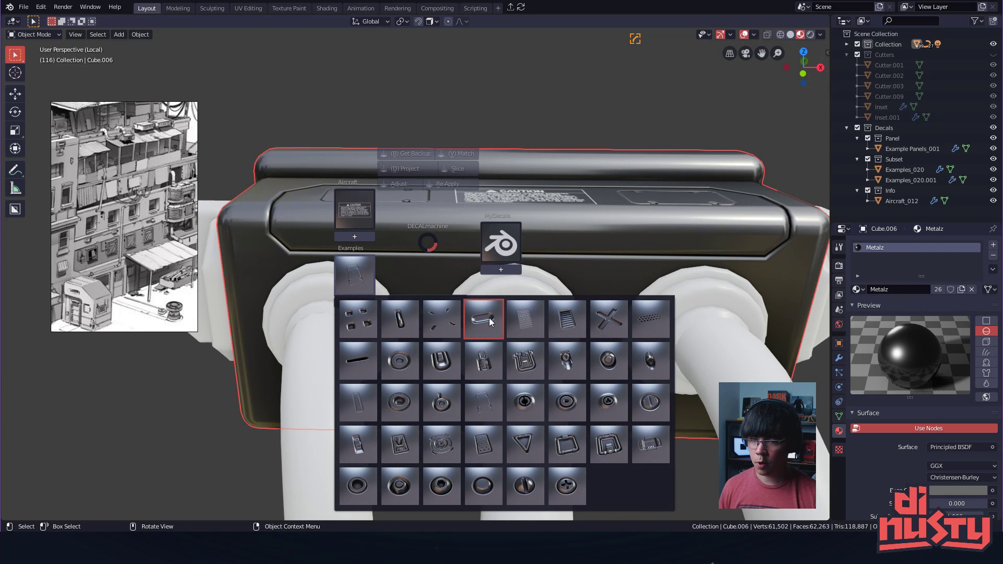
pyautogui.click(477, 370)
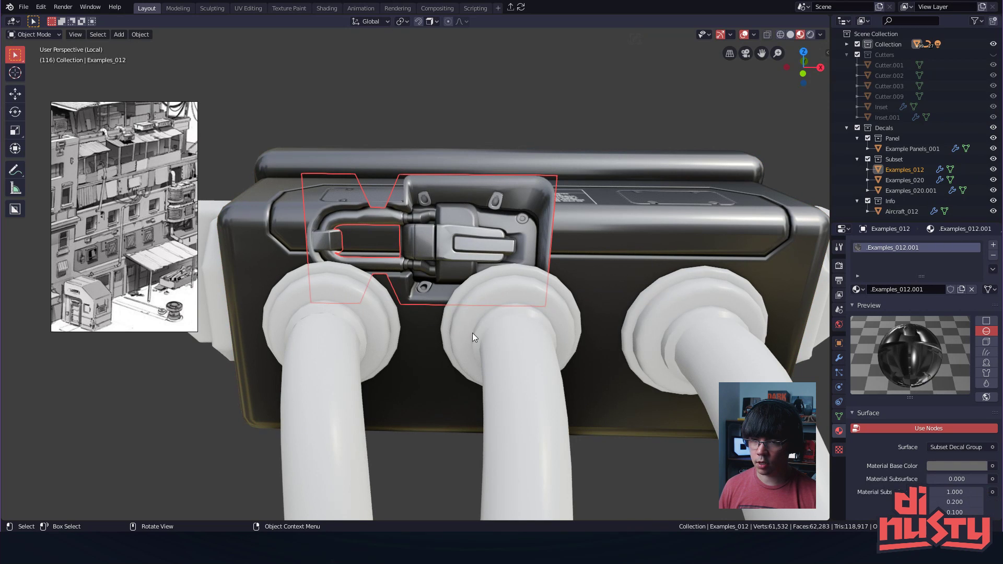
pyautogui.press('r')
pyautogui.press('z')
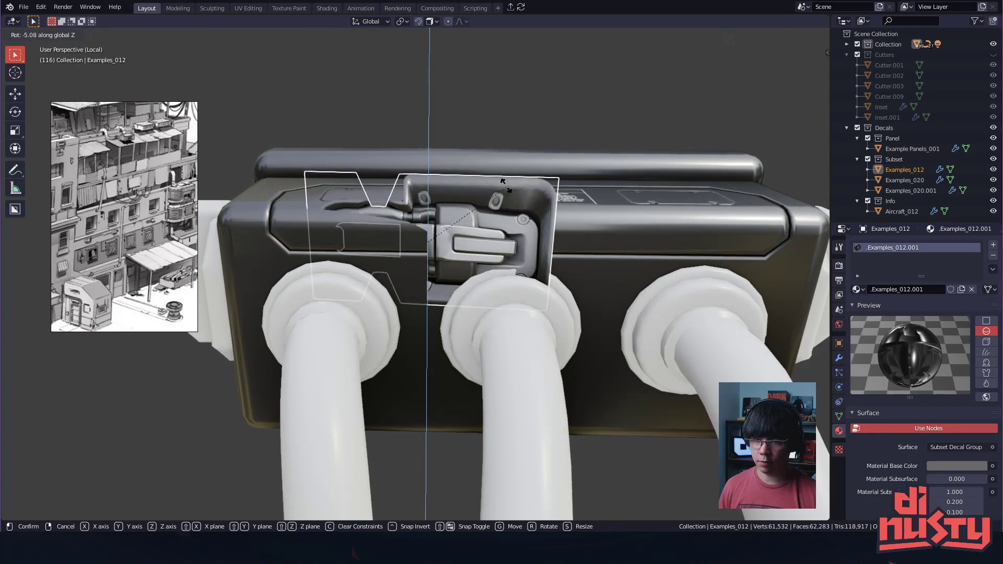
pyautogui.press('y')
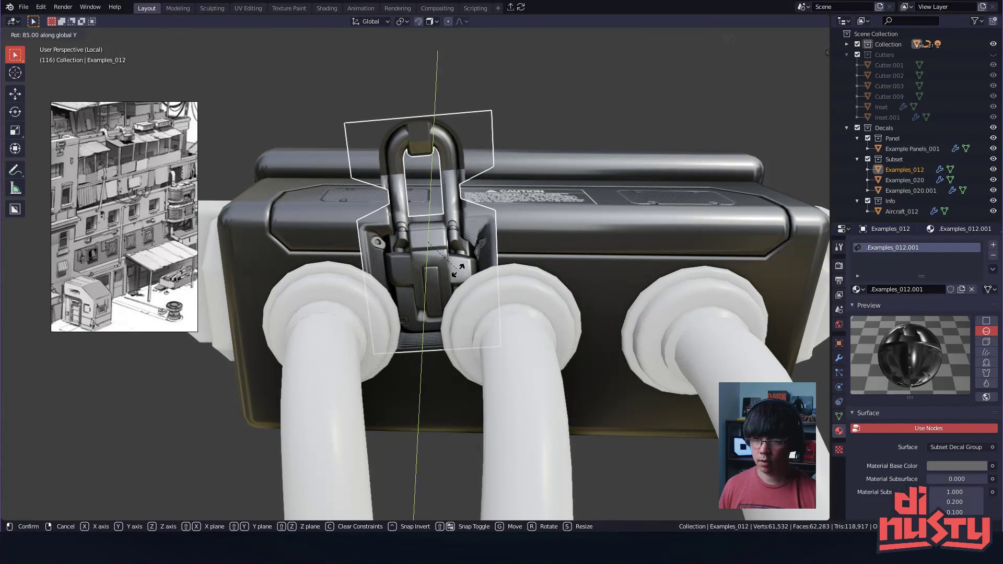
pyautogui.keyDown('ctrl'); pyautogui.click(457, 273); pyautogui.keyUp('ctrl')
# - Scale the latch decal down to a small size and place it over the lid seam between the first two pipes
pyautogui.press('s')
pyautogui.rightClick(426, 264)
pyautogui.press('s')
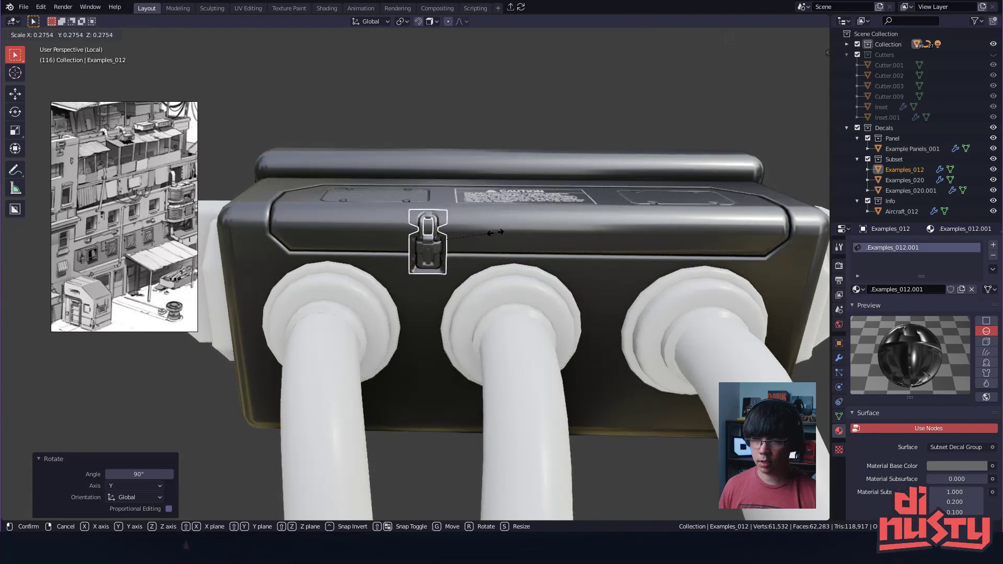
pyautogui.click(478, 246)
pyautogui.press('g')
pyautogui.click(481, 249)
pyautogui.hotkey('alt', 'a')
# - Adjust the latch decal's position so its loop crosses the lid seam and its body sits on the front face
pyautogui.scroll(3, 418, 230)
pyautogui.moveTo(463, 261); pyautogui.dragTo(391, 228, button='middle')
pyautogui.click(391, 230)
pyautogui.press('g')
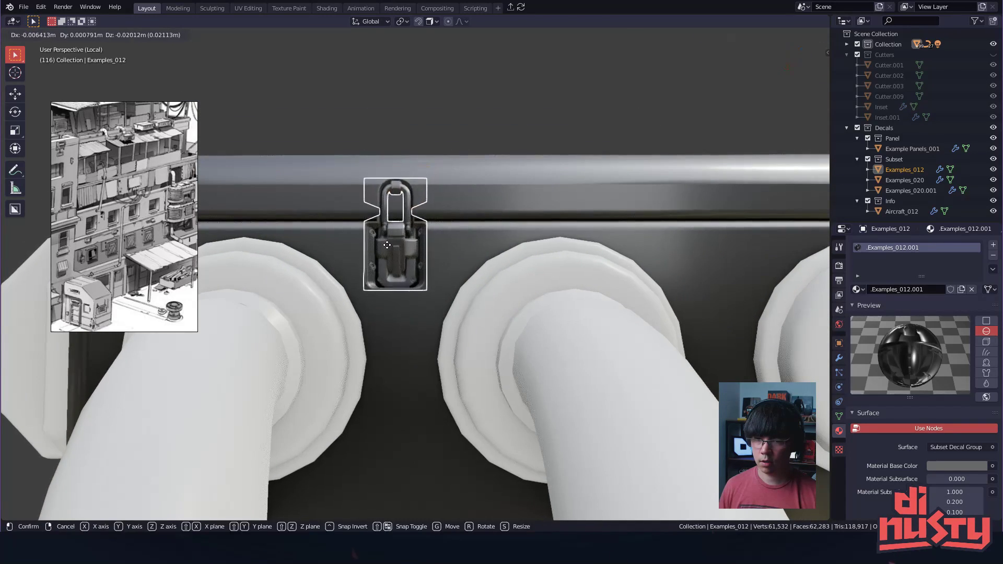
pyautogui.click(387, 244)
pyautogui.hotkey('alt', 'a')
pyautogui.moveTo(487, 142)
pyautogui.mouseDown(button='middle')
pyautogui.moveTo(521, 148)
pyautogui.moveTo(503, 152)
pyautogui.mouseUp(button='middle')
pyautogui.moveTo(415, 230); pyautogui.dragTo(484, 260, button='middle')
pyautogui.click(487, 259)
pyautogui.press('g')
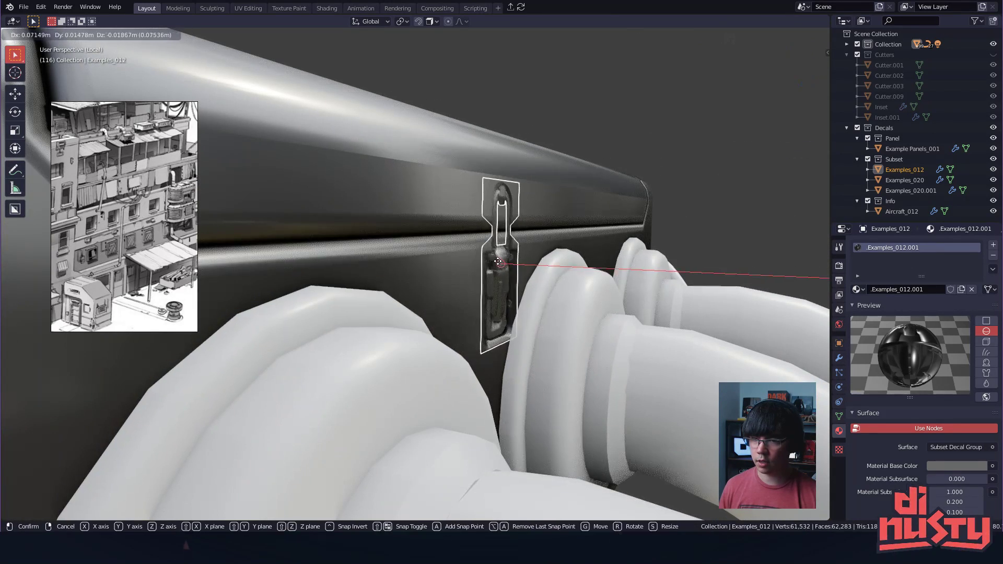
pyautogui.click(486, 261)
# - Scale the latch decal up to about 1.088 and recentre it between the first two pipe flanges
pyautogui.moveTo(486, 261); pyautogui.dragTo(416, 259, button='middle')
pyautogui.press('s')
pyautogui.click(421, 260)
pyautogui.press('g')
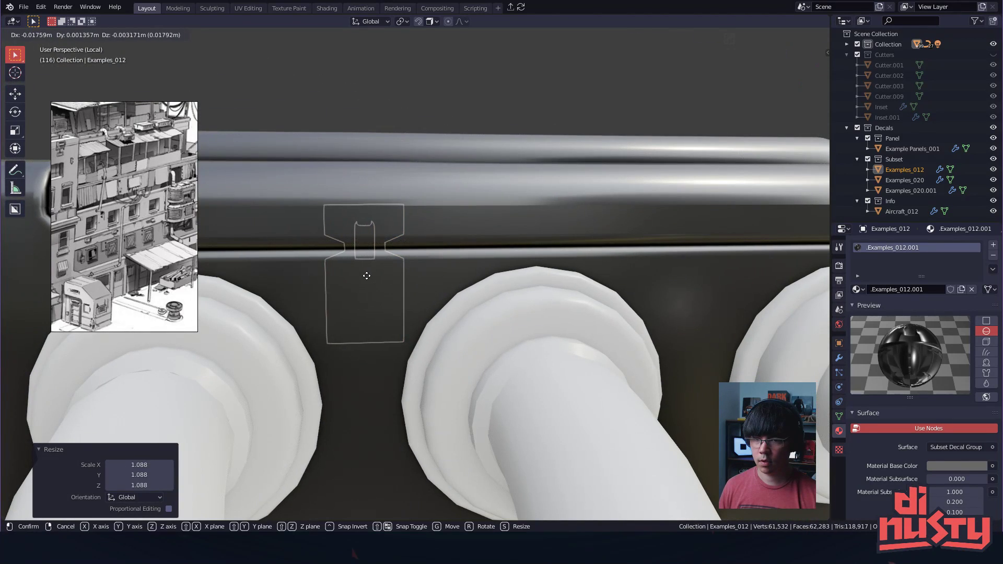
pyautogui.click(372, 278)
pyautogui.press('g')
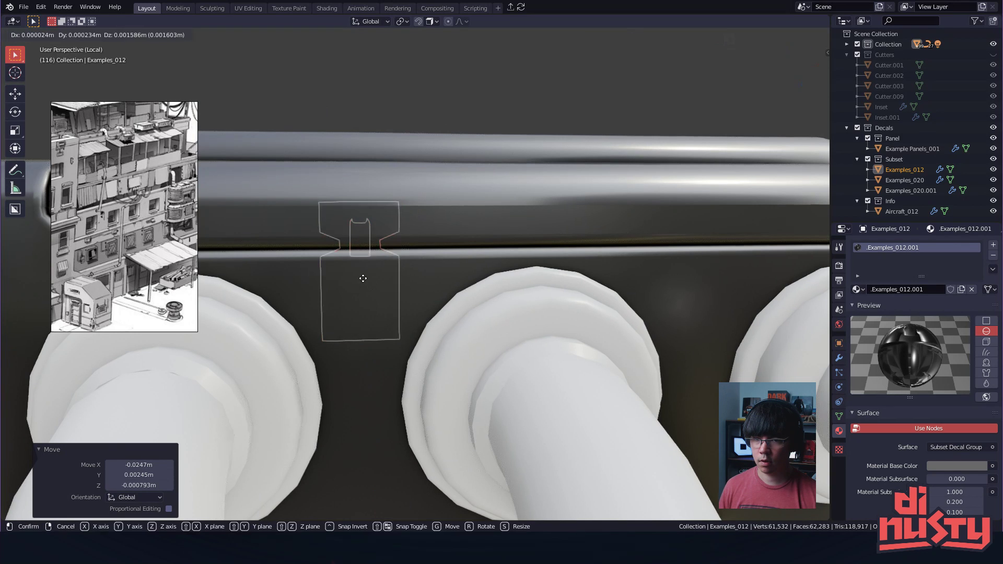
pyautogui.click(362, 275)
# - Nudge the latch decal slightly upward on the lid seam
pyautogui.moveTo(361, 275); pyautogui.dragTo(380, 251, button='middle')
pyautogui.click(391, 98)
pyautogui.scroll(-2, 397, 109)
pyautogui.moveTo(533, 222); pyautogui.dragTo(377, 240, button='middle')
pyautogui.click(346, 261)
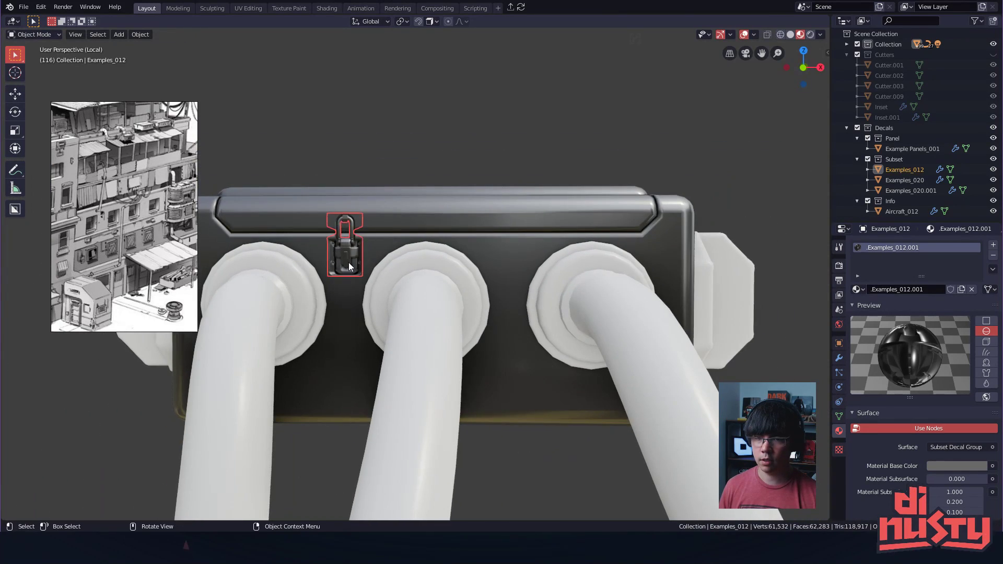
pyautogui.press('g')
pyautogui.click(345, 243)
pyautogui.click(452, 163)
# - Duplicate the latch decal and place the copy about 0.562 m along X, between the second and third pipes
pyautogui.click(337, 254)
pyautogui.hotkey('shift', 'd')
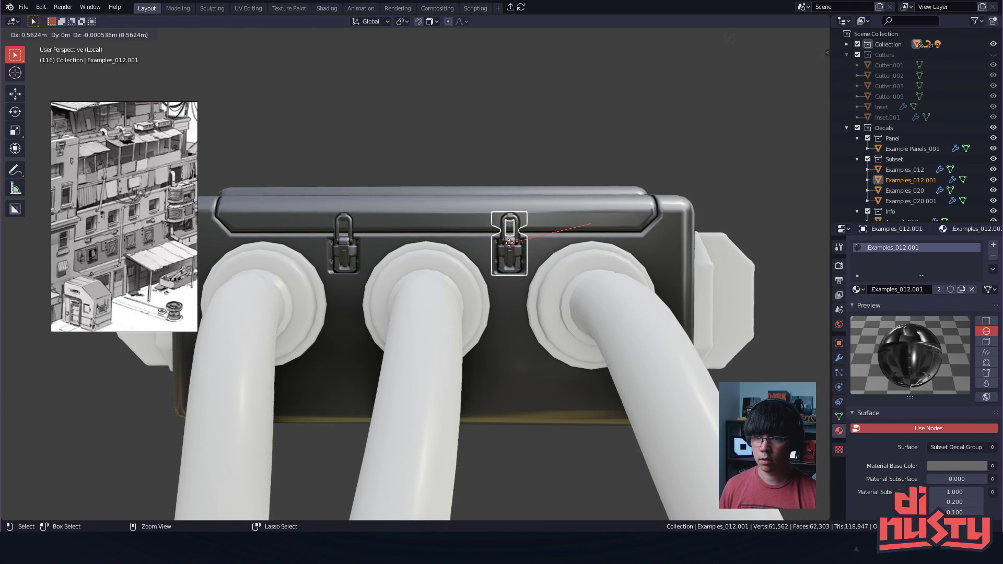
pyautogui.click(509, 243)
pyautogui.moveTo(523, 164); pyautogui.dragTo(553, 259, button='middle')
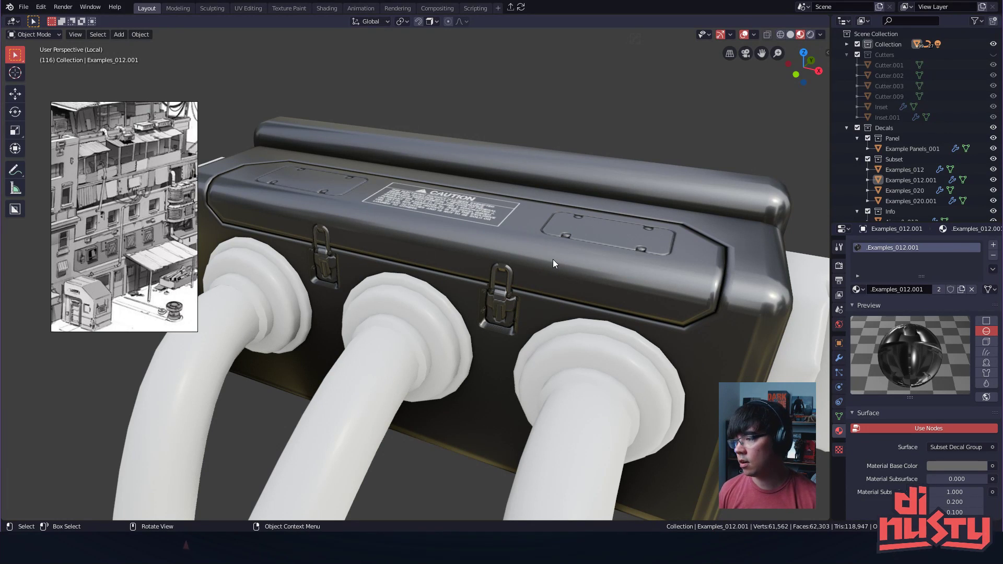
# - Create a new material for the ring flanges around the three pipes
pyautogui.moveTo(709, 172); pyautogui.dragTo(718, 217, button='middle')
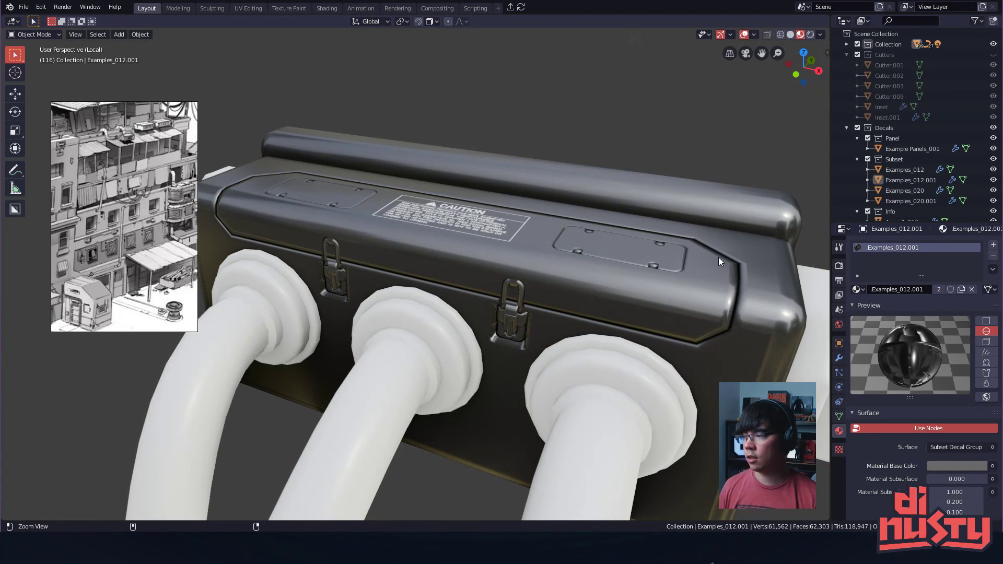
pyautogui.keyDown('shift'); pyautogui.moveTo(719, 263); pyautogui.dragTo(701, 274, button='middle'); pyautogui.keyUp('shift')
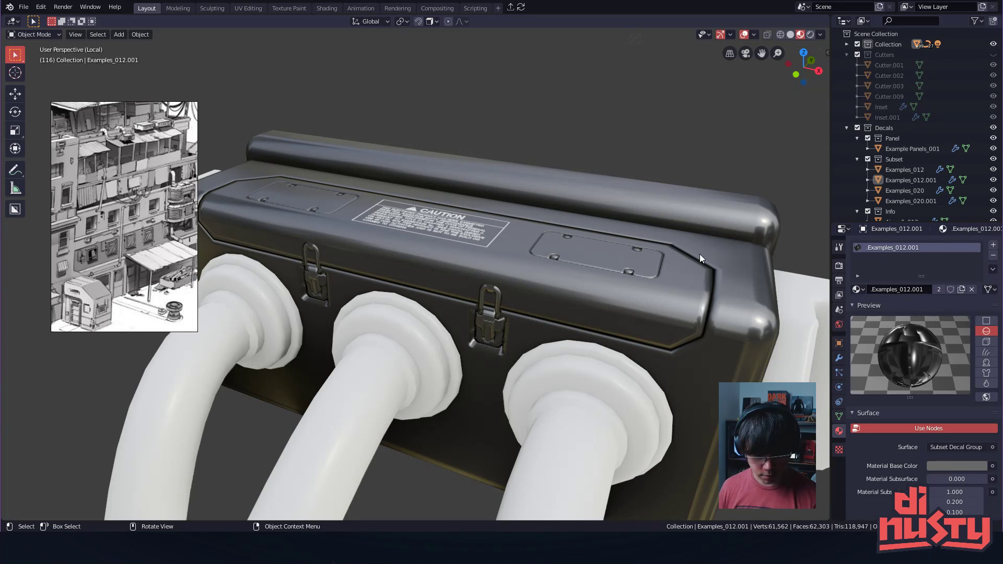
pyautogui.moveTo(700, 254); pyautogui.dragTo(564, 238, button='middle')
pyautogui.scroll(1, 485, 263)
pyautogui.click(535, 266)
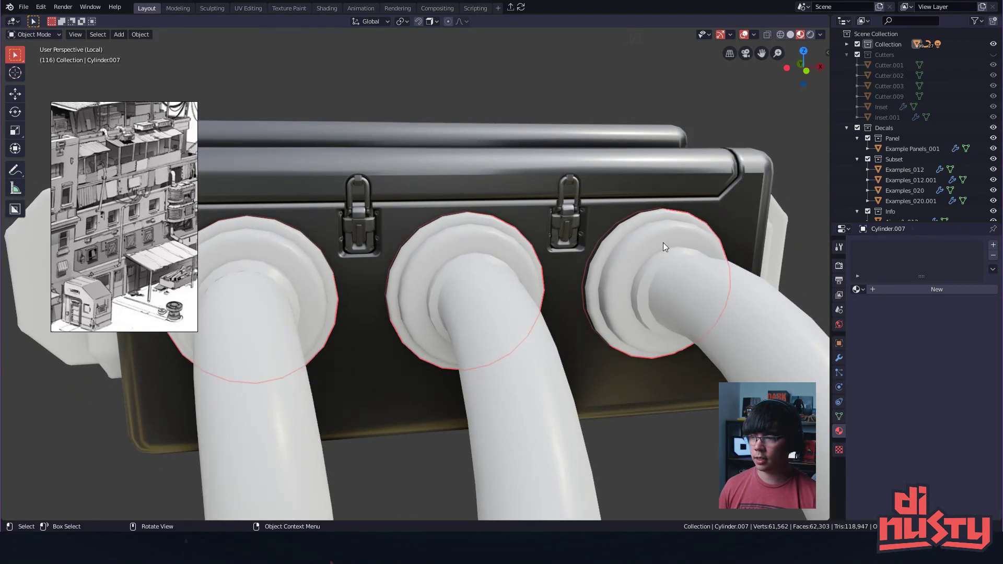
pyautogui.click(858, 289)
pyautogui.click(908, 286)
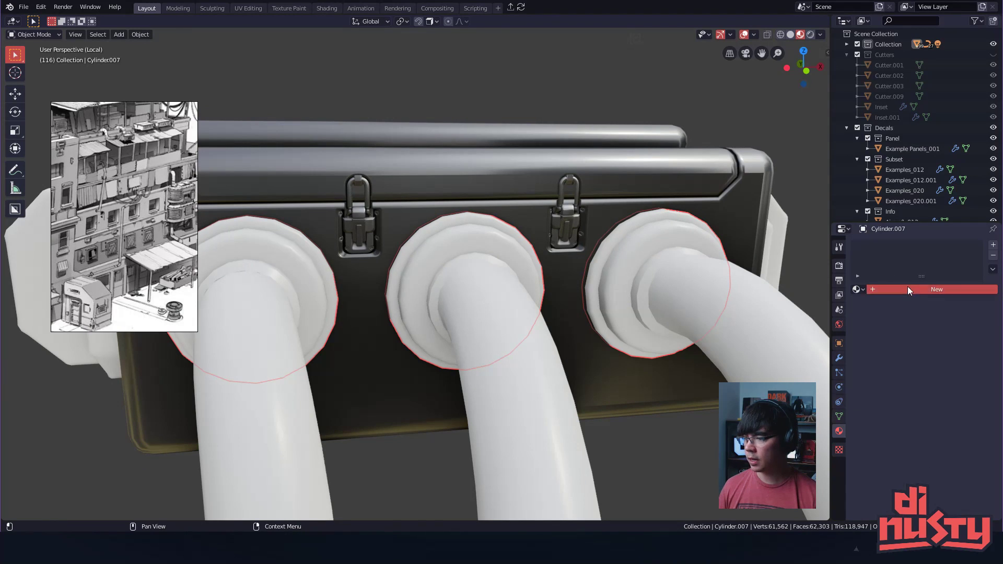
# - Set the flange material's base color to dark red and its Metallic value to 1.000
pyautogui.scroll(-2, 909, 444)
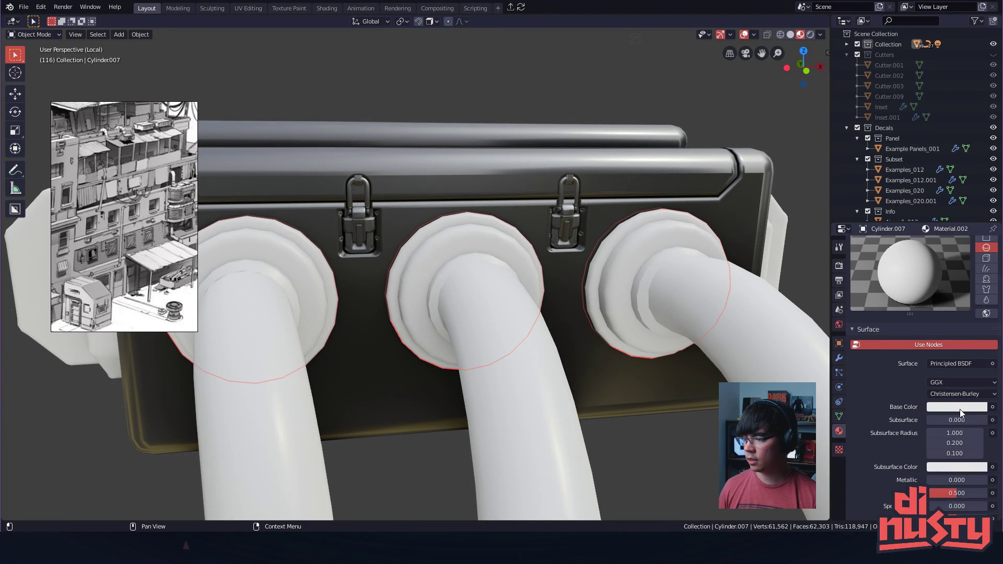
pyautogui.click(960, 408)
pyautogui.moveTo(979, 272); pyautogui.dragTo(973, 301)
pyautogui.moveTo(932, 372); pyautogui.dragTo(949, 372)
pyautogui.scroll(-1, 898, 405)
pyautogui.moveTo(957, 460); pyautogui.dragTo(992, 461)
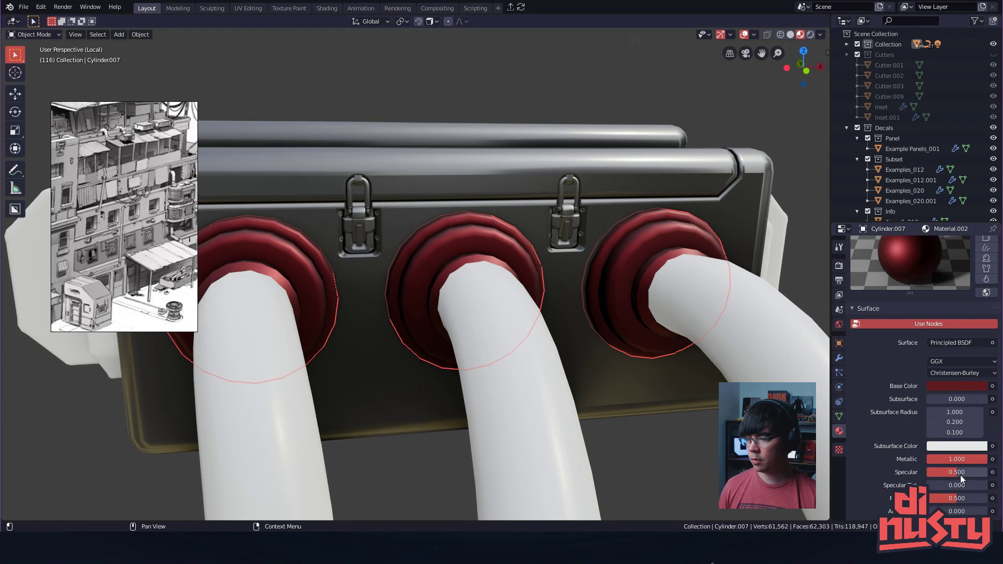
# - Lower the flange material's Roughness to 0.314 and brighten its base color to a vivid red
pyautogui.moveTo(952, 498); pyautogui.dragTo(941, 498)
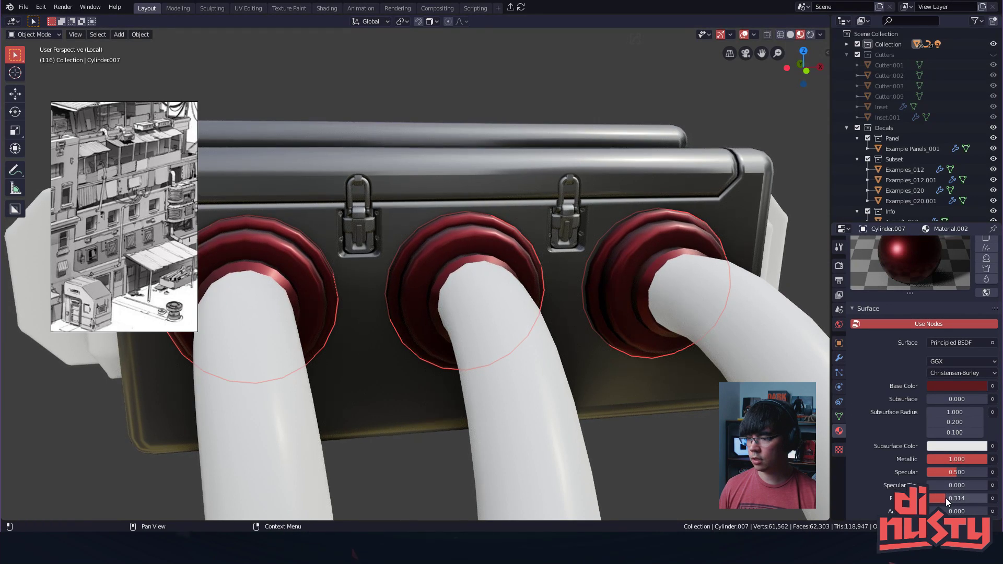
pyautogui.moveTo(977, 462)
pyautogui.mouseDown()
pyautogui.moveTo(960, 462)
pyautogui.moveTo(991, 462)
pyautogui.mouseUp()
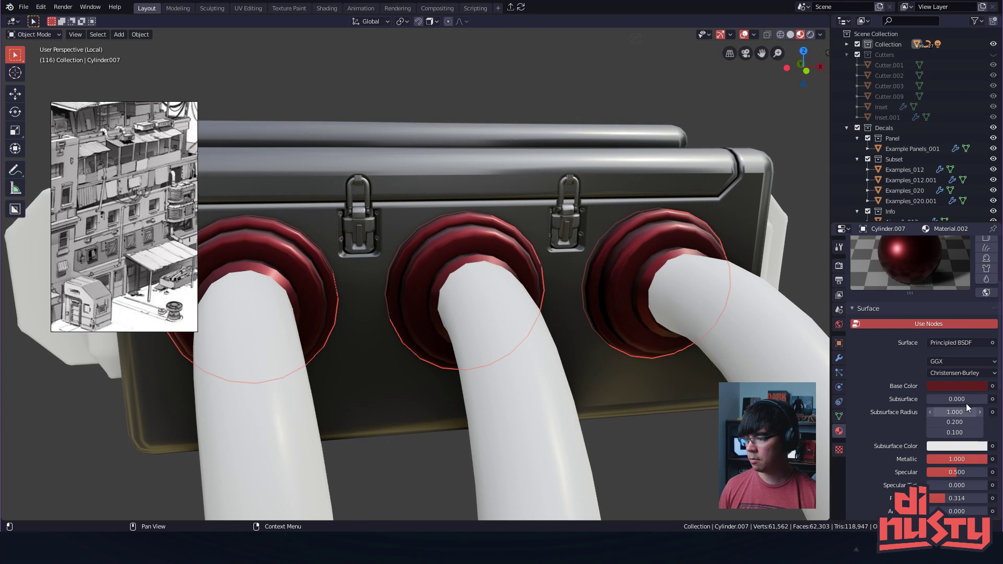
pyautogui.click(967, 387)
pyautogui.moveTo(979, 284); pyautogui.dragTo(979, 238)
pyautogui.moveTo(630, 74); pyautogui.dragTo(616, 266, button='middle')
pyautogui.press('b')
pyautogui.moveTo(757, 318); pyautogui.dragTo(761, 319)
pyautogui.moveTo(731, 316); pyautogui.dragTo(540, 296, button='middle')
pyautogui.scroll(-8, 540, 296)
pyautogui.moveTo(425, 285); pyautogui.dragTo(463, 284, button='middle')
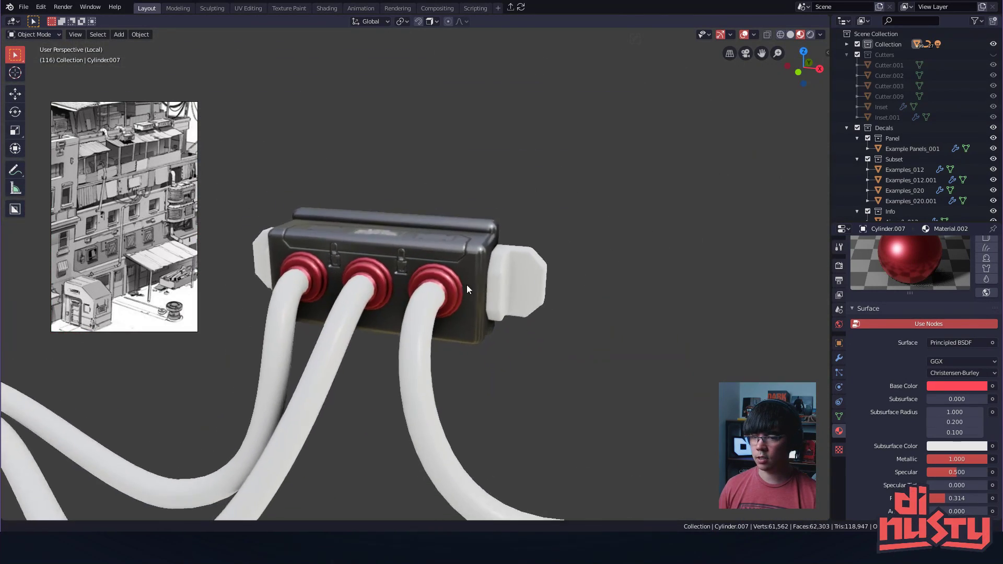
# - Select the ring flanges and open the MESHmachine menu to check its object-level options
pyautogui.scroll(7, 463, 284)
pyautogui.moveTo(484, 226); pyautogui.dragTo(605, 281, button='middle')
pyautogui.click(478, 319)
pyautogui.click(470, 275)
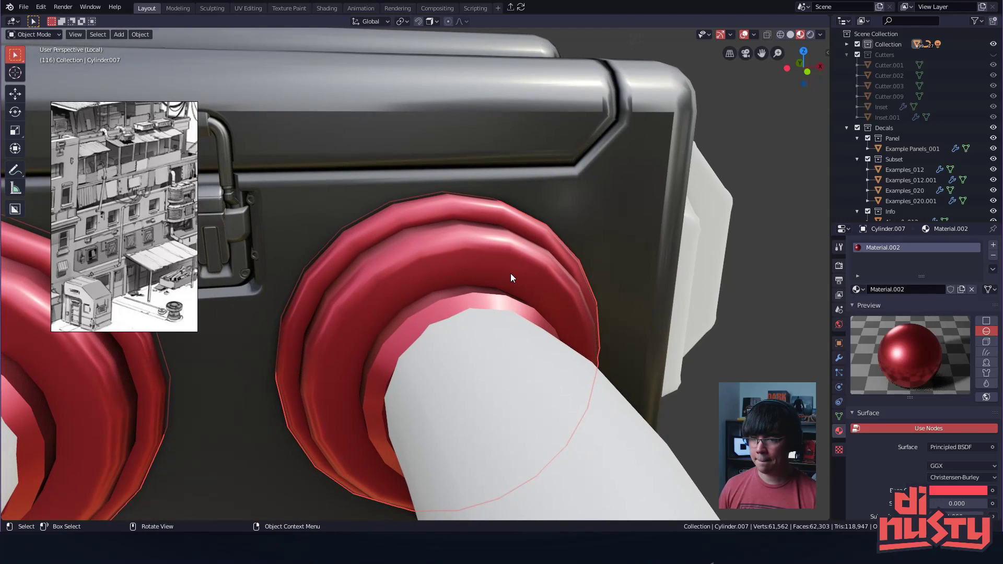
pyautogui.press('y')
pyautogui.moveTo(511, 275)
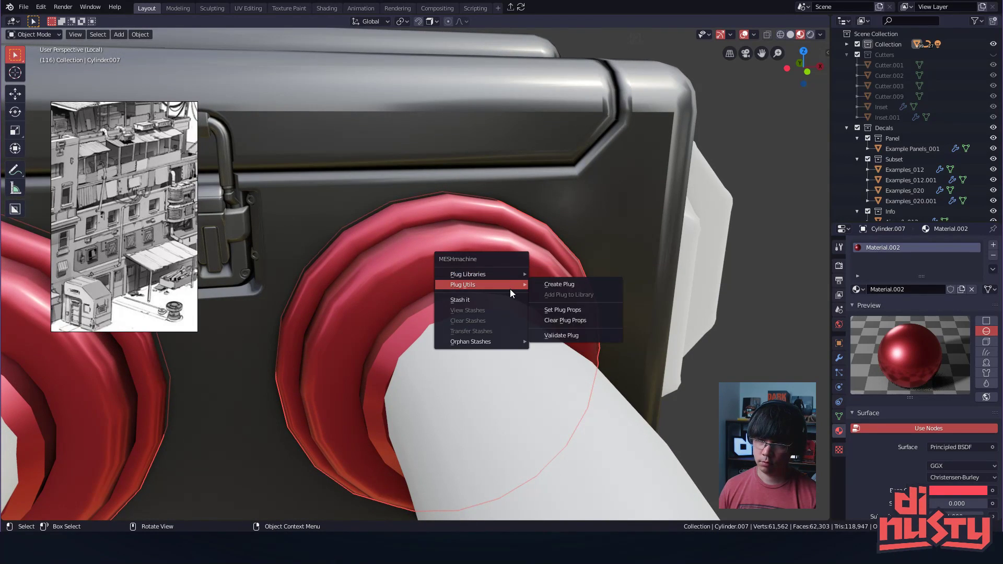
# - Enter Edit Mode on the ring flanges object
pyautogui.press('Tab')
pyautogui.click(488, 186)
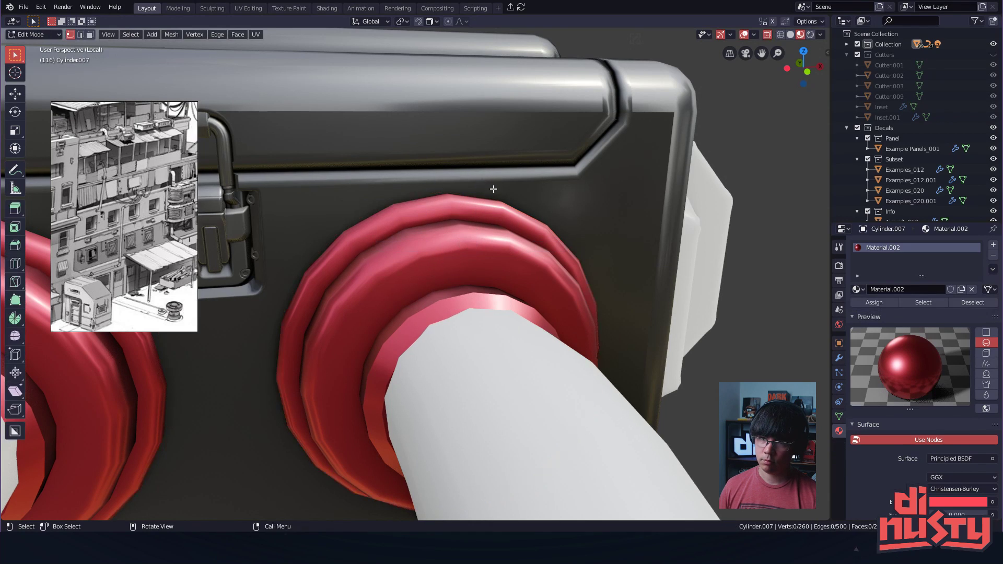
pyautogui.press('Tab')
pyautogui.press('Escape')
pyautogui.press('pageup')
pyautogui.press('Escape')
pyautogui.press('Tab')
pyautogui.click(488, 191)
pyautogui.moveTo(555, 261); pyautogui.dragTo(484, 255, button='middle')
pyautogui.press('Tab')
pyautogui.click(485, 204)
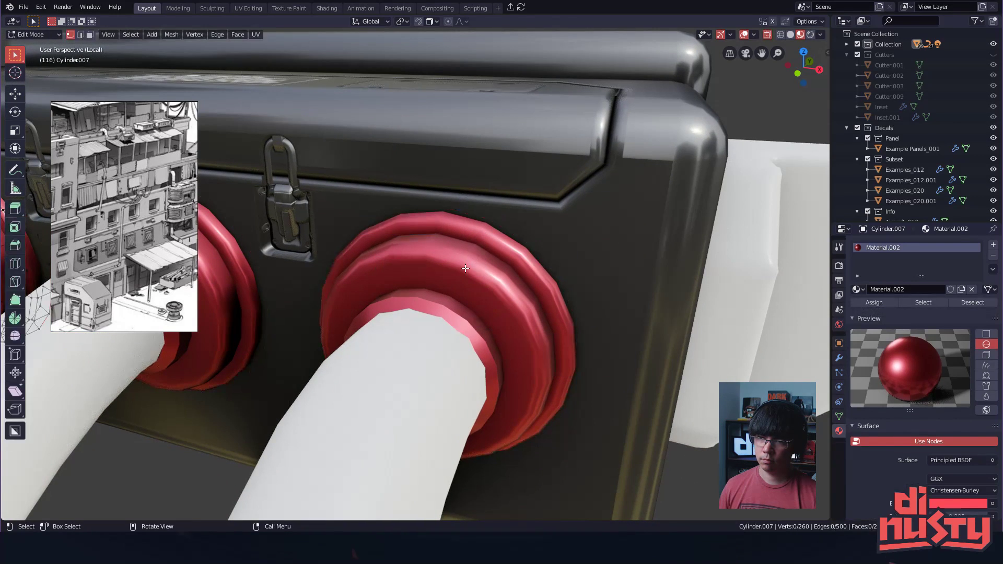
pyautogui.press('Tab')
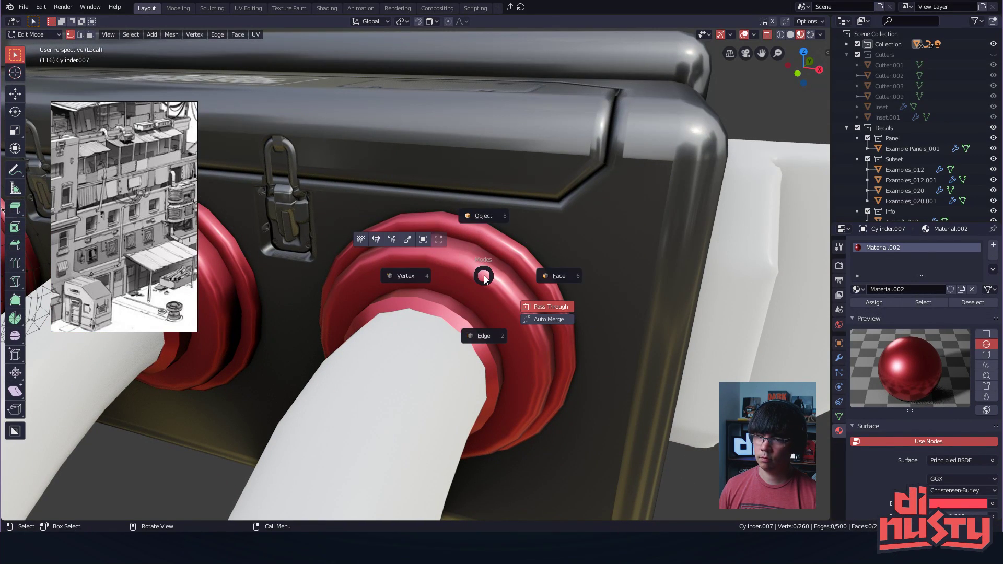
# - Switch the viewport to Solid shading and set the flanges' Edit Mode to face selection
pyautogui.press('z')
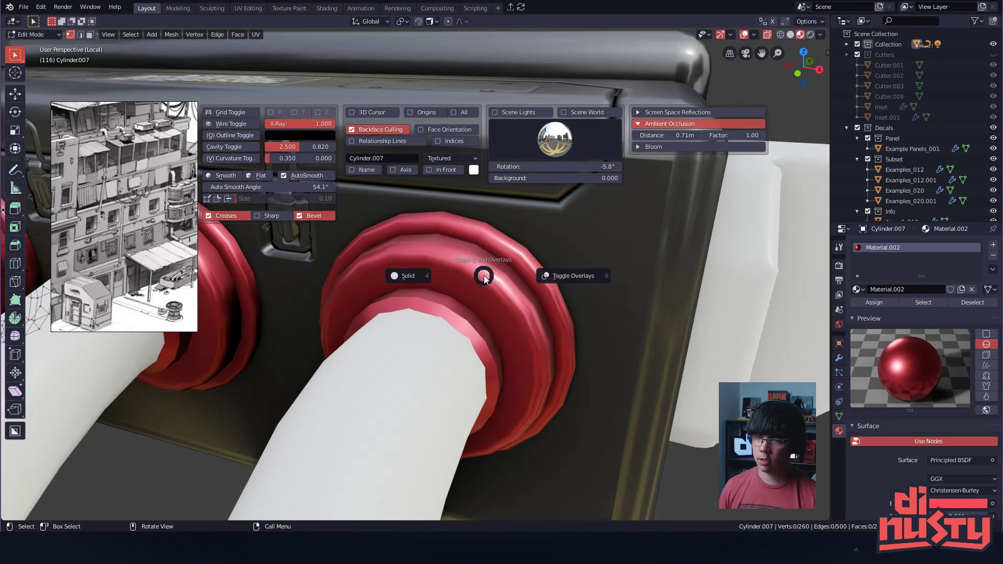
pyautogui.press('z')
pyautogui.press('z')
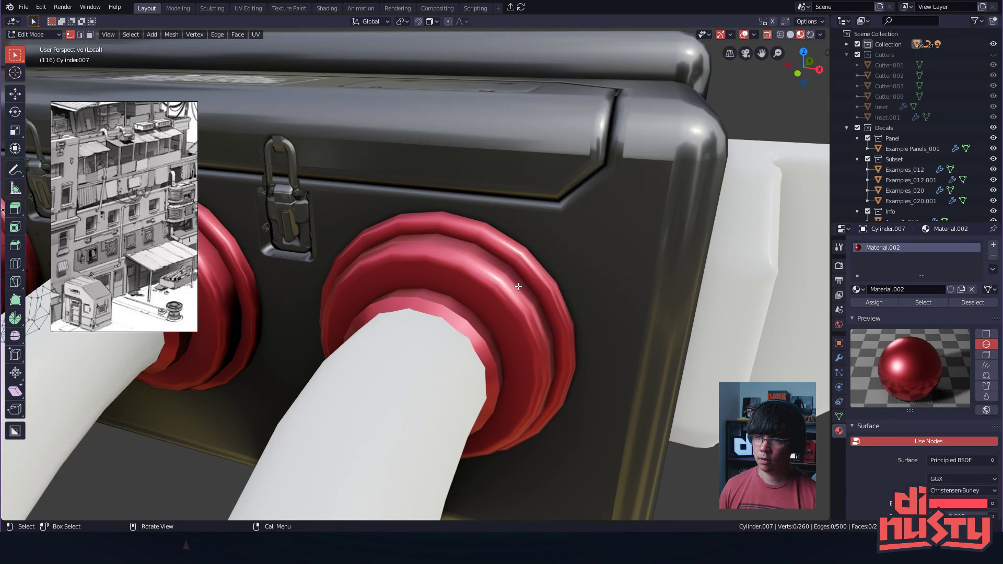
pyautogui.press('z')
pyautogui.click(438, 287)
pyautogui.press('z')
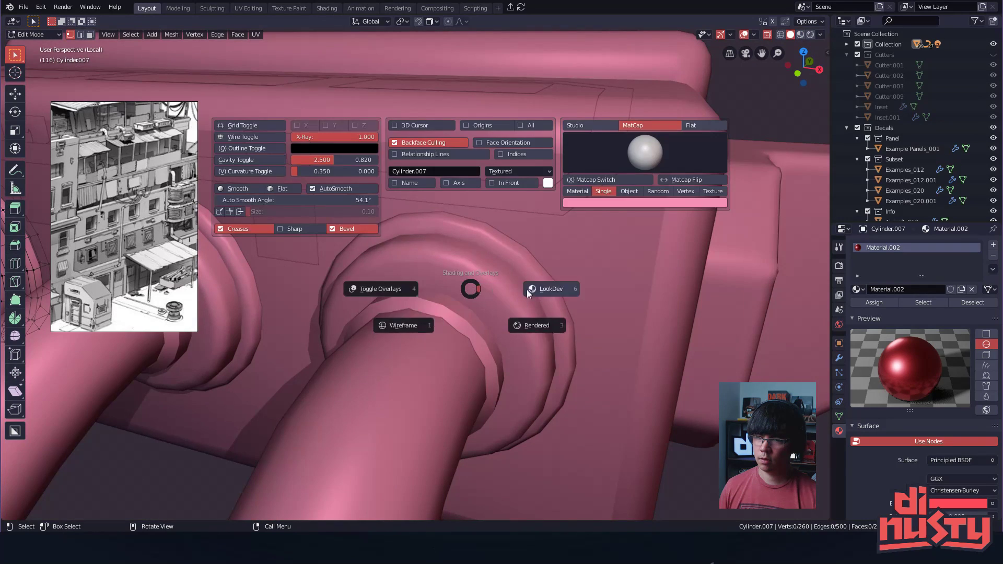
pyautogui.click(548, 288)
pyautogui.press('z')
pyautogui.press('z')
pyautogui.click(478, 290)
pyautogui.press('Tab')
pyautogui.click(501, 216)
pyautogui.moveTo(476, 299); pyautogui.dragTo(498, 296, button='middle')
pyautogui.press('Tab')
pyautogui.click(536, 300)
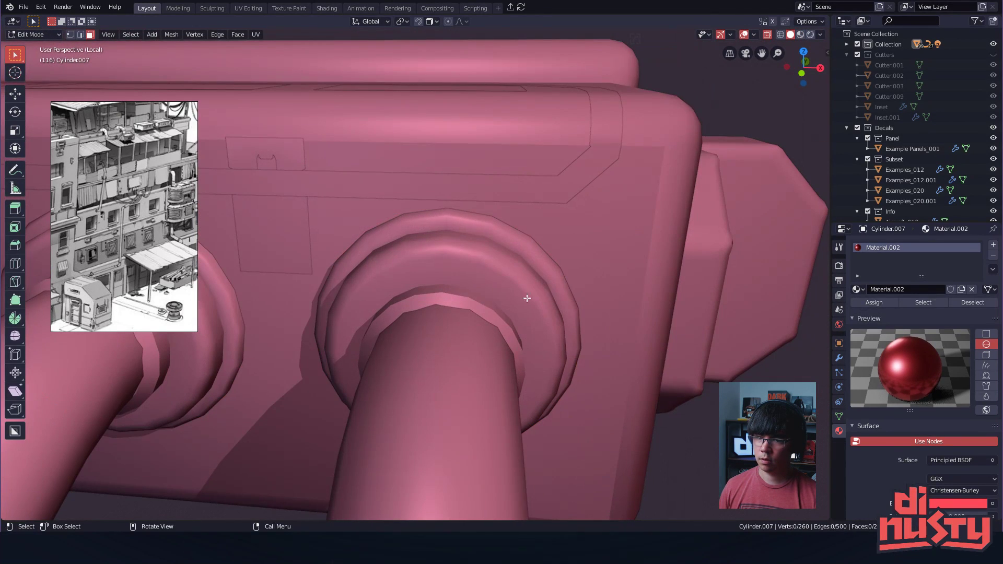
# - Find the flange that carries the editable mesh by examining all three flanges along the box
pyautogui.moveTo(352, 181); pyautogui.dragTo(588, 330)
pyautogui.scroll(-3, 554, 327)
pyautogui.keyDown('alt'); pyautogui.moveTo(527, 325); pyautogui.dragTo(589, 318); pyautogui.keyUp('alt')
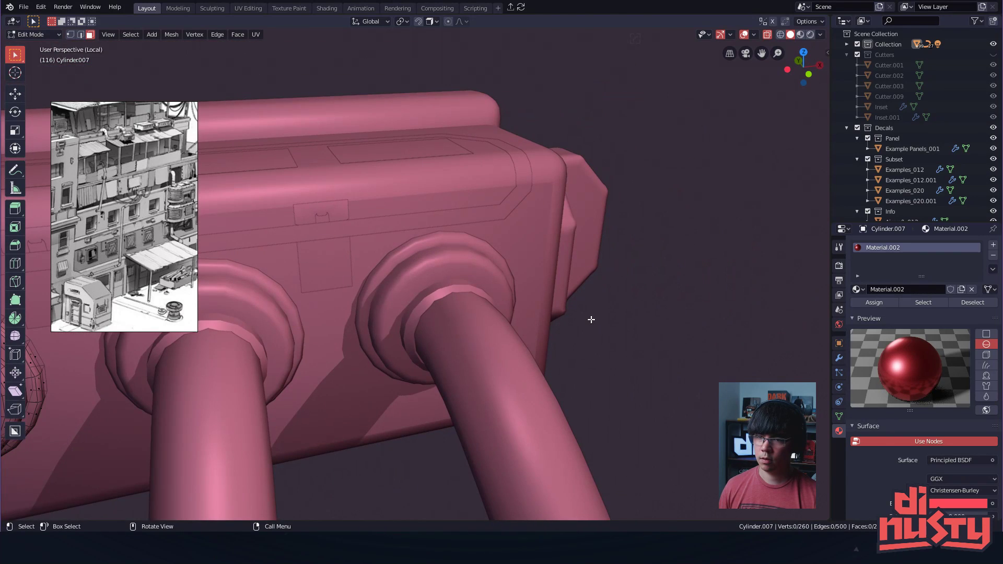
pyautogui.scroll(-1, 456, 318)
pyautogui.keyDown('alt'); pyautogui.keyDown('shift'); pyautogui.moveTo(156, 329); pyautogui.dragTo(456, 299); pyautogui.keyUp('shift'); pyautogui.keyUp('alt')
pyautogui.scroll(5, 642, 345)
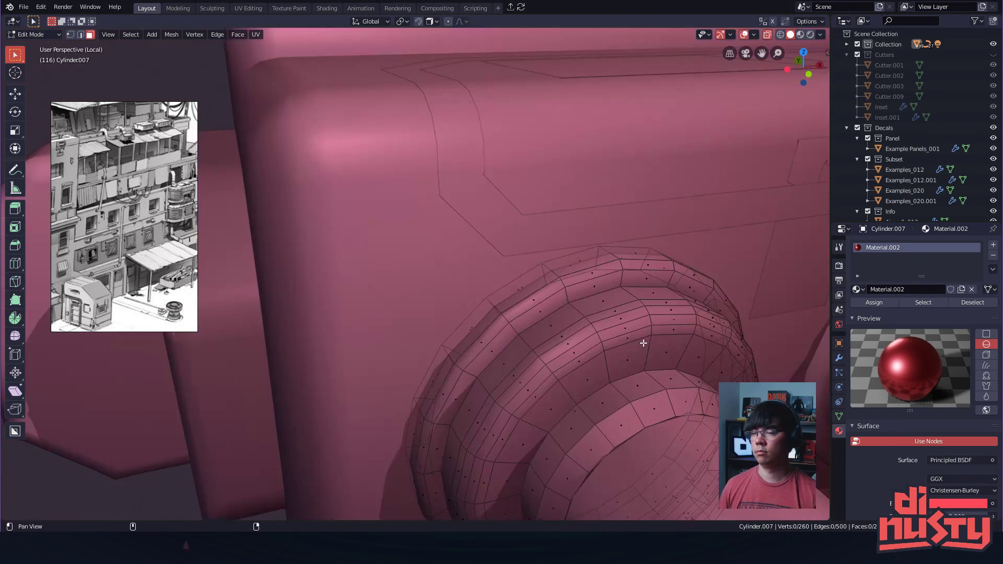
pyautogui.scroll(-2, 643, 345)
pyautogui.keyDown('alt'); pyautogui.keyDown('shift'); pyautogui.moveTo(643, 345); pyautogui.dragTo(479, 259); pyautogui.keyUp('shift'); pyautogui.keyUp('alt')
# - Examine the end flange's face topology and its stepped profile around the pipe, both in Edit Mode and in Object Mode
pyautogui.click(435, 243)
pyautogui.press('g')
pyautogui.rightClick(552, 218)
pyautogui.keyDown('alt'); pyautogui.moveTo(552, 218); pyautogui.dragTo(444, 212); pyautogui.keyUp('alt')
pyautogui.hotkey('alt', 'a')
pyautogui.scroll(2, 530, 203)
pyautogui.keyDown('alt'); pyautogui.moveTo(530, 203); pyautogui.dragTo(538, 255); pyautogui.keyUp('alt')
pyautogui.scroll(-1, 546, 262)
pyautogui.press('Tab')
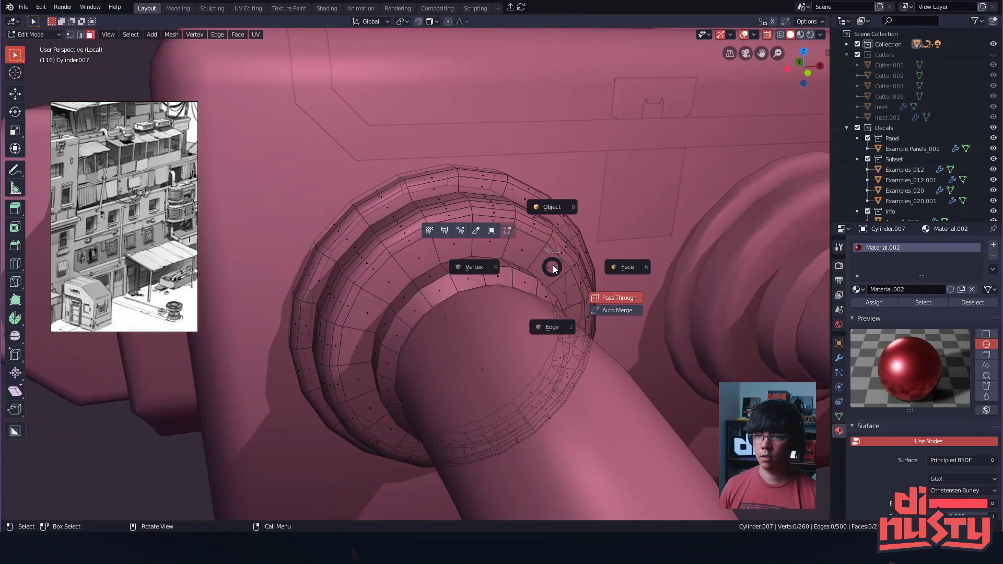
pyautogui.scroll(-1, 567, 240)
pyautogui.moveTo(575, 252); pyautogui.dragTo(529, 223, button='middle')
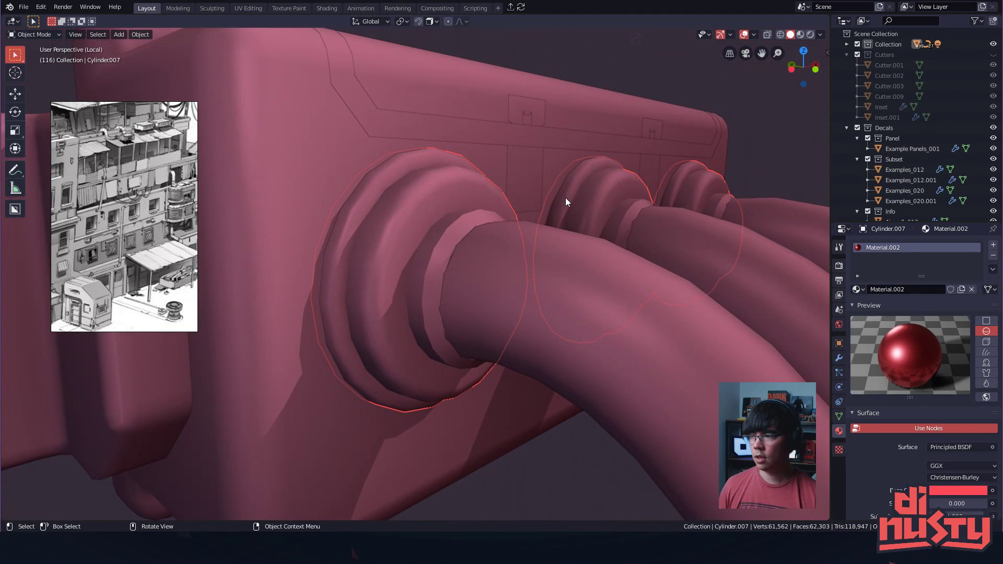
pyautogui.moveTo(649, 208); pyautogui.dragTo(429, 235, button='middle')
# - Enter Edit Mode on the end flange, switch to edge selection and select an edge loop running across its profile
pyautogui.press('Tab')
pyautogui.click(426, 201)
pyautogui.click(423, 211)
pyautogui.press('Tab')
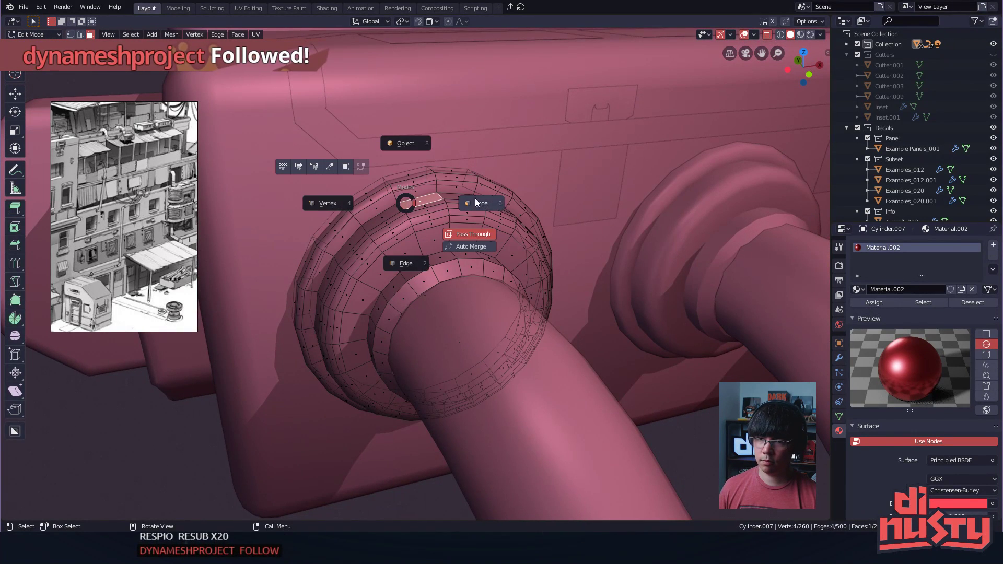
pyautogui.click(422, 263)
pyautogui.press('Tab')
pyautogui.press('Escape')
pyautogui.keyDown('alt'); pyautogui.click(404, 205); pyautogui.keyUp('alt')
pyautogui.hotkey('ctrl', 's')
pyautogui.click(419, 205)
pyautogui.click(398, 208)
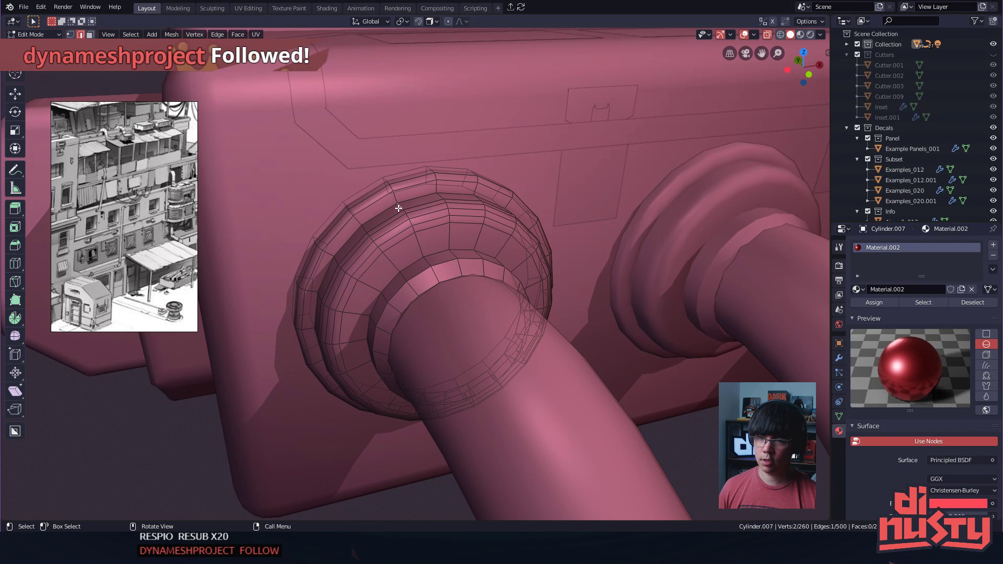
# - Try MESHmachine's Unchamfer on the edge loop running across the end flange's profile
pyautogui.press('y')
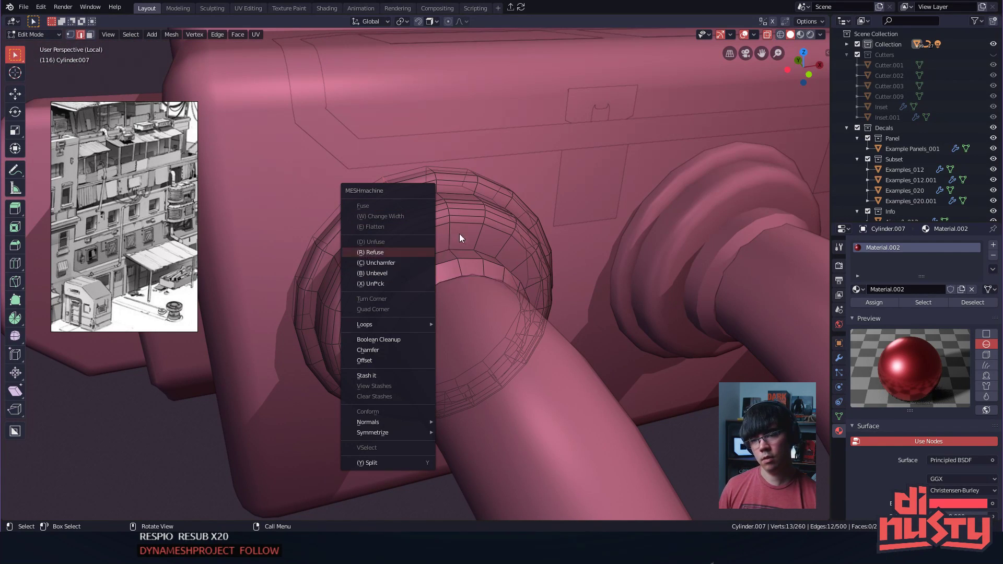
pyautogui.press('c')
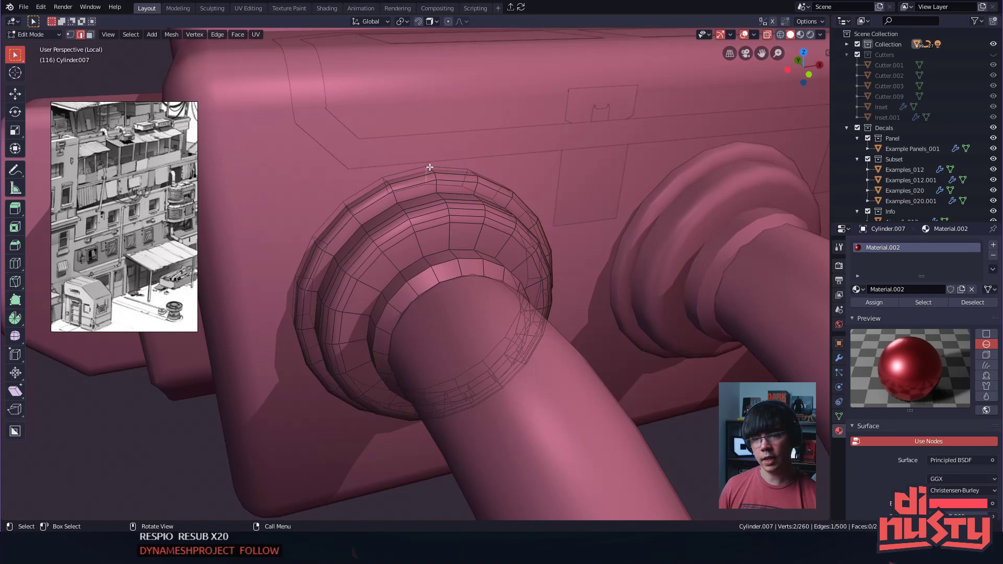
pyautogui.moveTo(430, 167); pyautogui.dragTo(436, 251, button='middle')
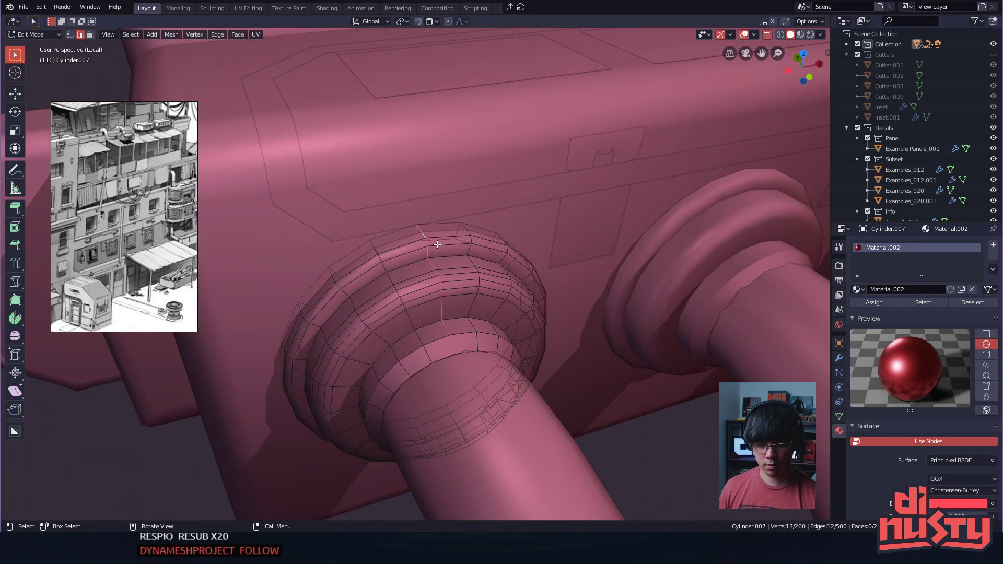
pyautogui.press('y')
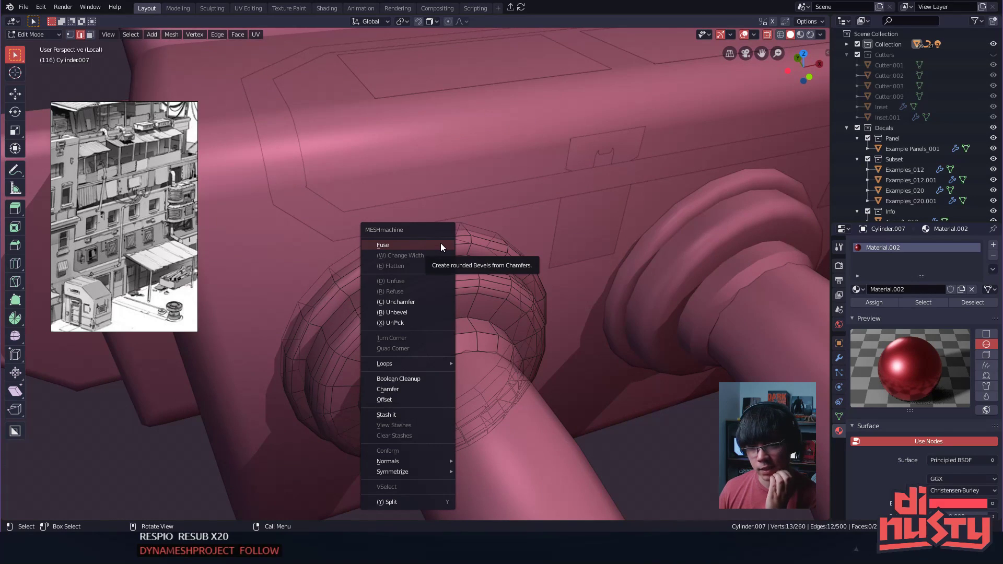
pyautogui.click(443, 301)
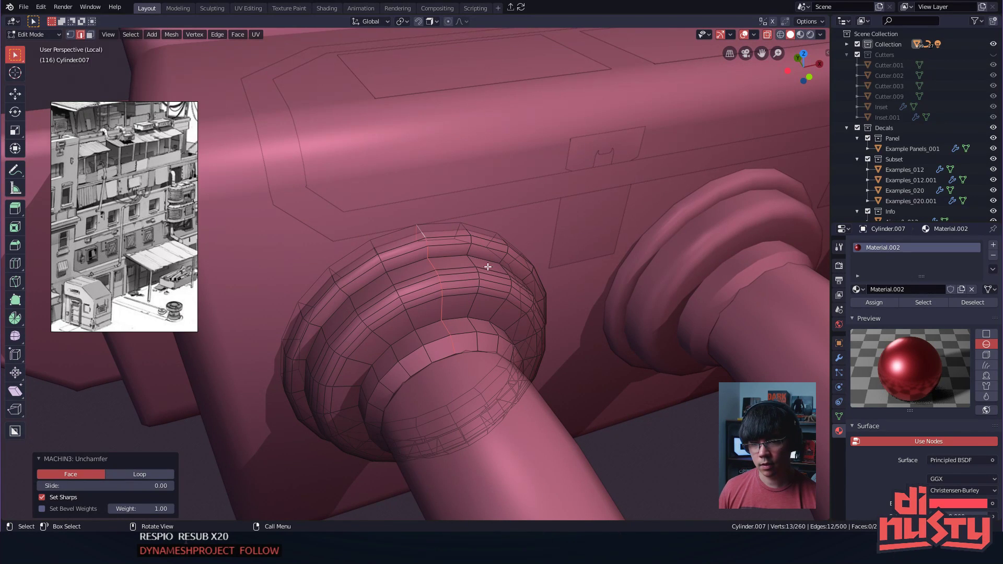
pyautogui.click(460, 253)
pyautogui.click(434, 247)
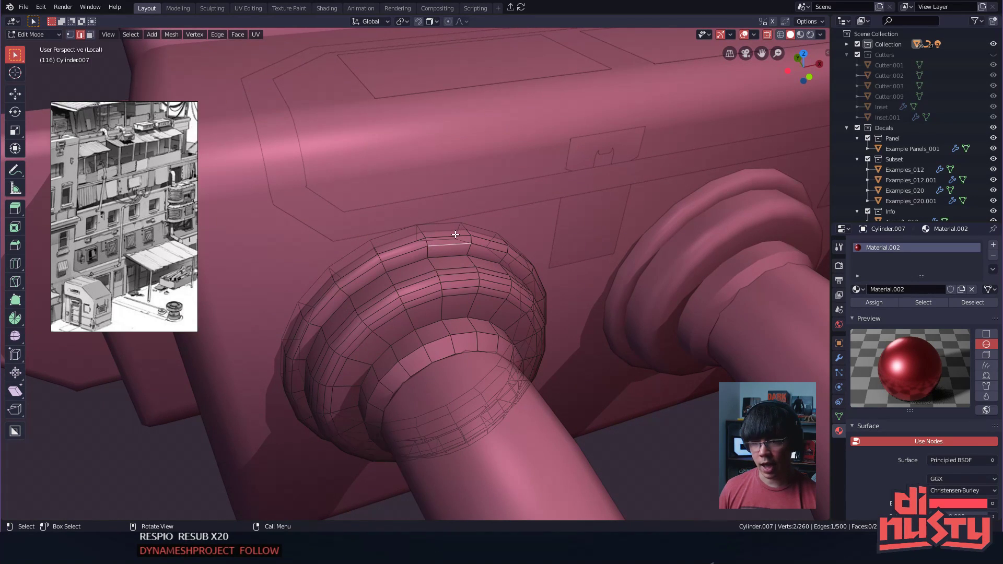
# - Try MESHmachine's Unbevel on two adjacent faces at the upper side of the end flange's outer rim
pyautogui.moveTo(529, 278); pyautogui.dragTo(479, 273, button='middle')
pyautogui.keyDown('alt'); pyautogui.click(443, 225); pyautogui.keyUp('alt')
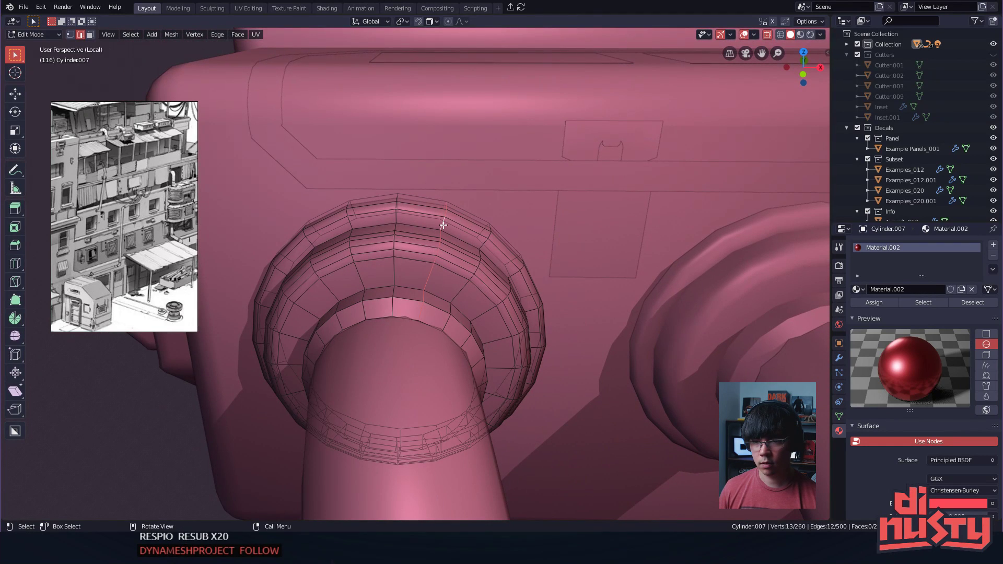
pyautogui.press('3')
pyautogui.keyDown('shift'); pyautogui.click(464, 225); pyautogui.keyUp('shift')
pyautogui.moveTo(464, 225); pyautogui.dragTo(440, 244, button='middle')
pyautogui.click(470, 243)
pyautogui.keyDown('shift'); pyautogui.click(430, 233); pyautogui.keyUp('shift')
pyautogui.scroll(1, 444, 241)
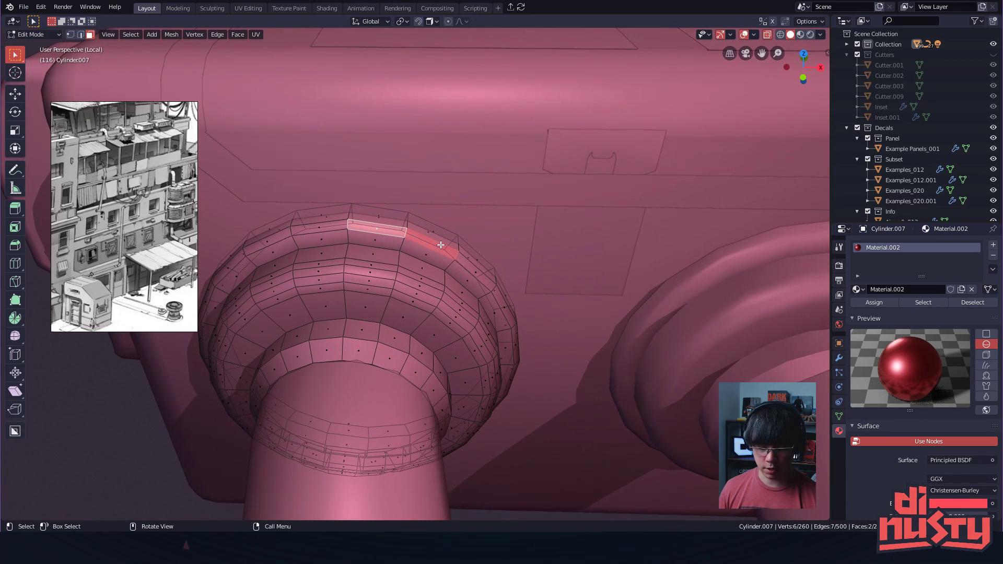
pyautogui.press('y')
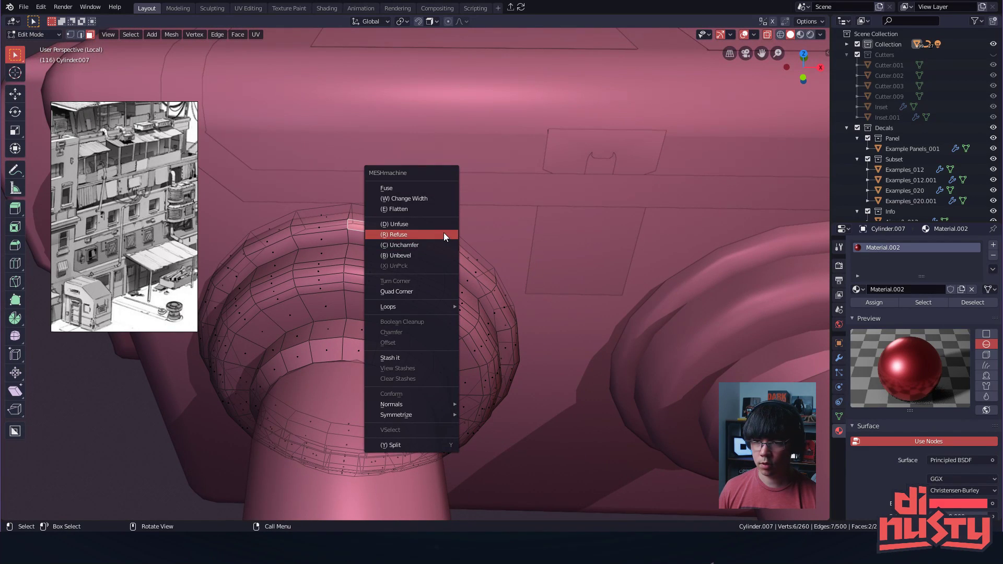
pyautogui.click(431, 255)
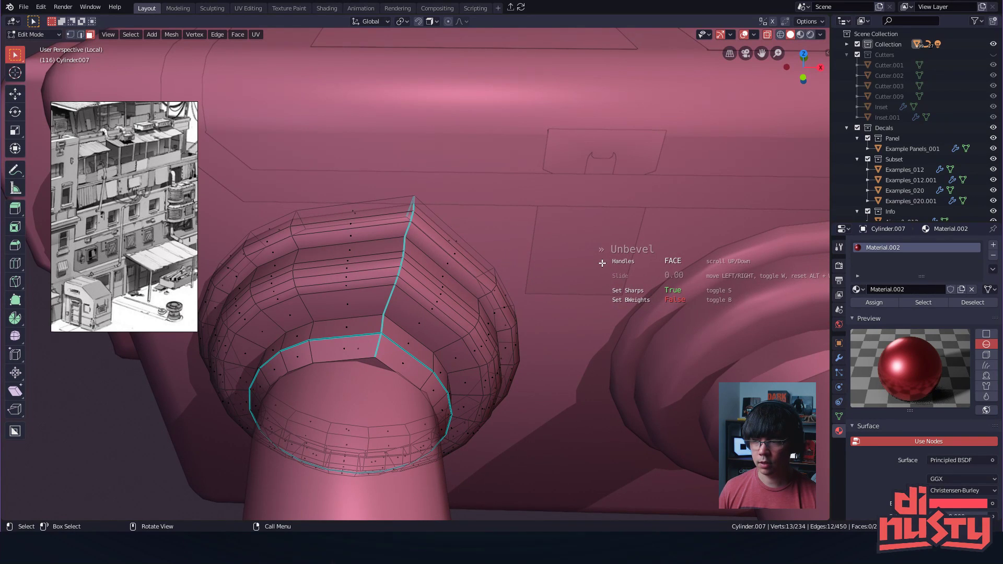
pyautogui.scroll(-1, 539, 249)
pyautogui.scroll(1, 531, 248)
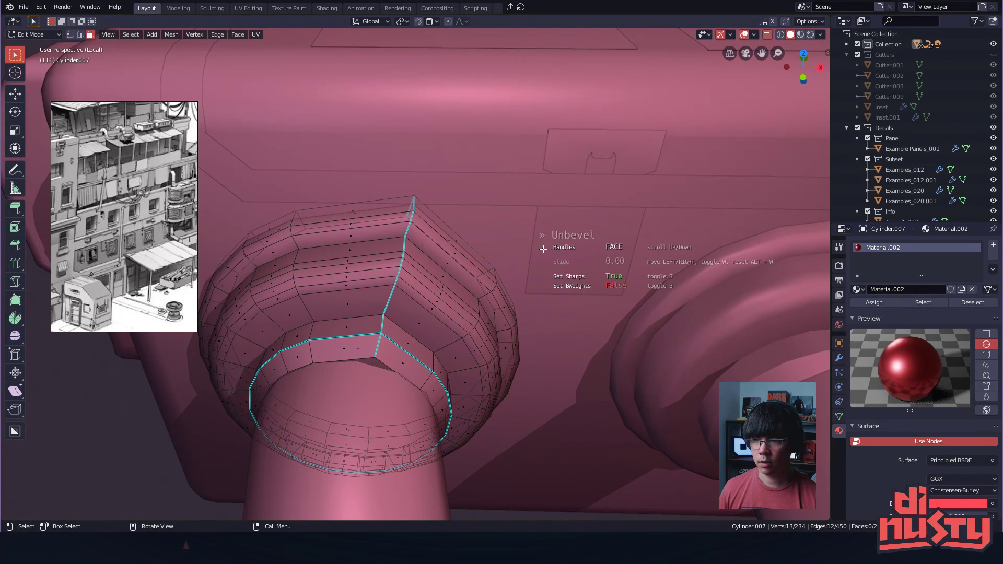
pyautogui.click(572, 249)
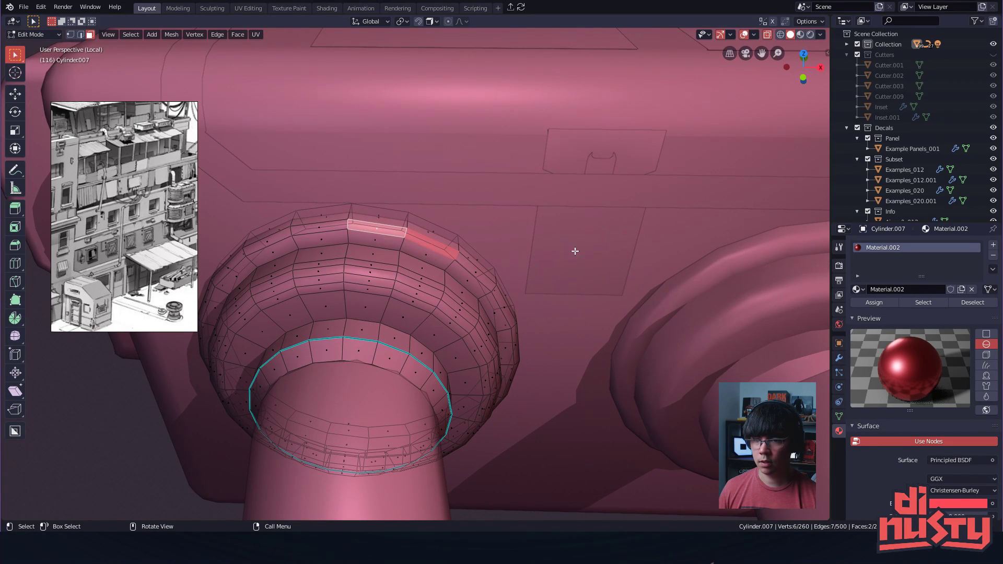
# - Return the flanges to Object Mode after selecting a single face on the end flange's outer rim
pyautogui.click(347, 225)
pyautogui.moveTo(487, 252)
pyautogui.mouseDown(button='middle')
pyautogui.moveTo(494, 249)
pyautogui.moveTo(466, 247)
pyautogui.moveTo(471, 291)
pyautogui.moveTo(495, 298)
pyautogui.moveTo(483, 266)
pyautogui.moveTo(494, 239)
pyautogui.mouseUp(button='middle')
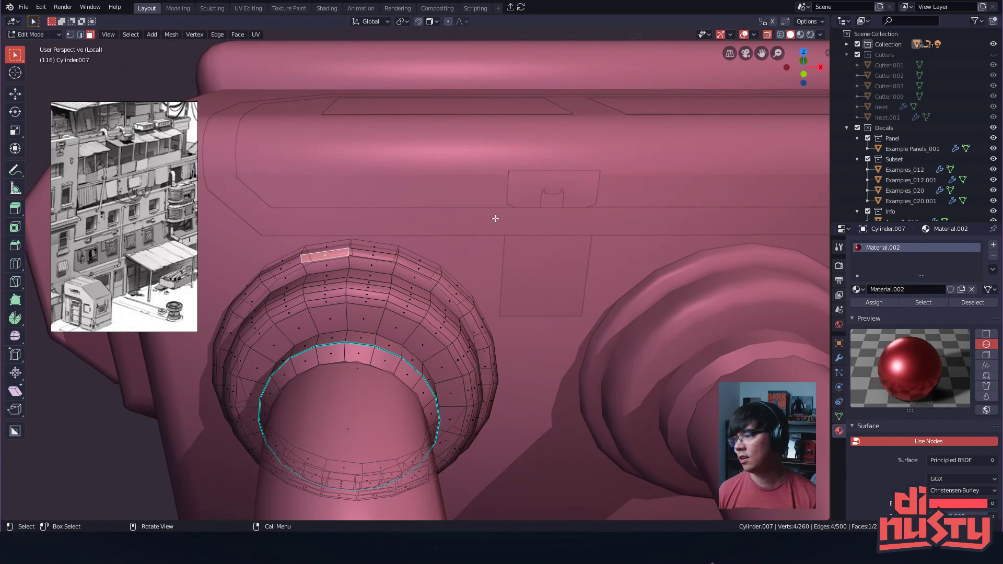
pyautogui.moveTo(544, 238); pyautogui.dragTo(546, 305, button='middle')
pyautogui.press('Tab')
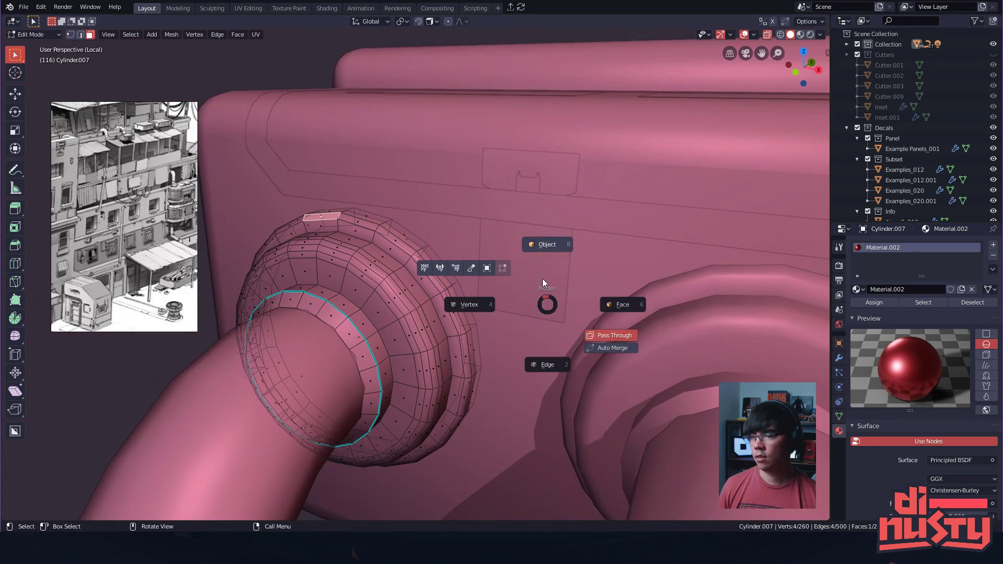
pyautogui.click(546, 244)
pyautogui.moveTo(366, 255); pyautogui.dragTo(515, 289, button='middle')
# - Search the add-on preferences for "loop" and check the details of the Mesh: LoopTools add-on
pyautogui.click(41, 7)
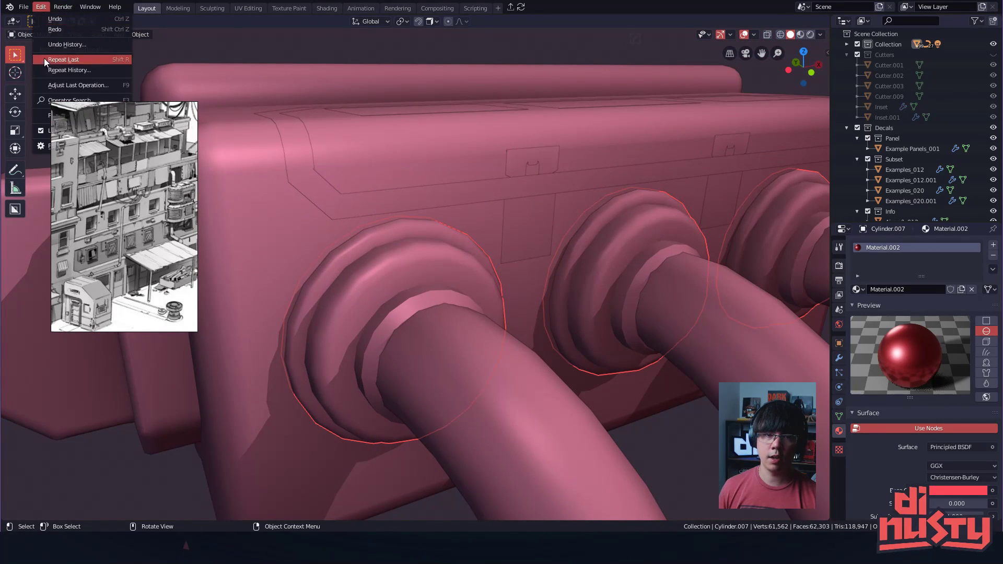
pyautogui.click(42, 146)
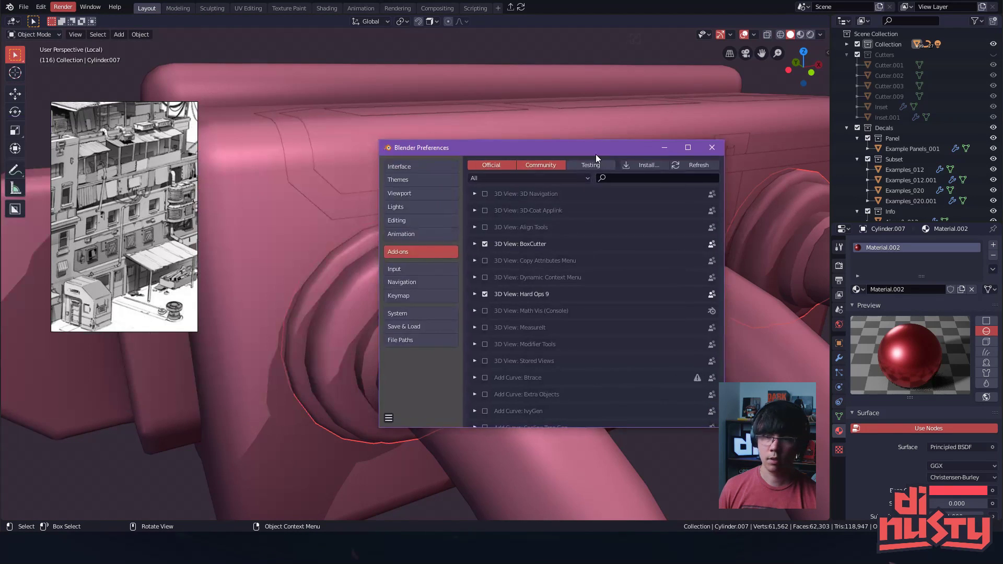
pyautogui.click(642, 182)
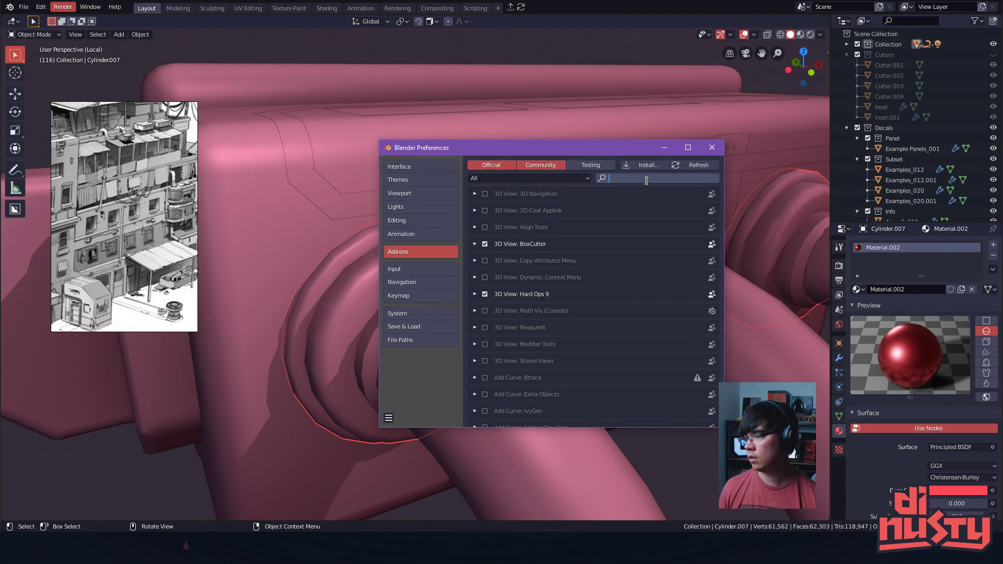
pyautogui.write('loop')
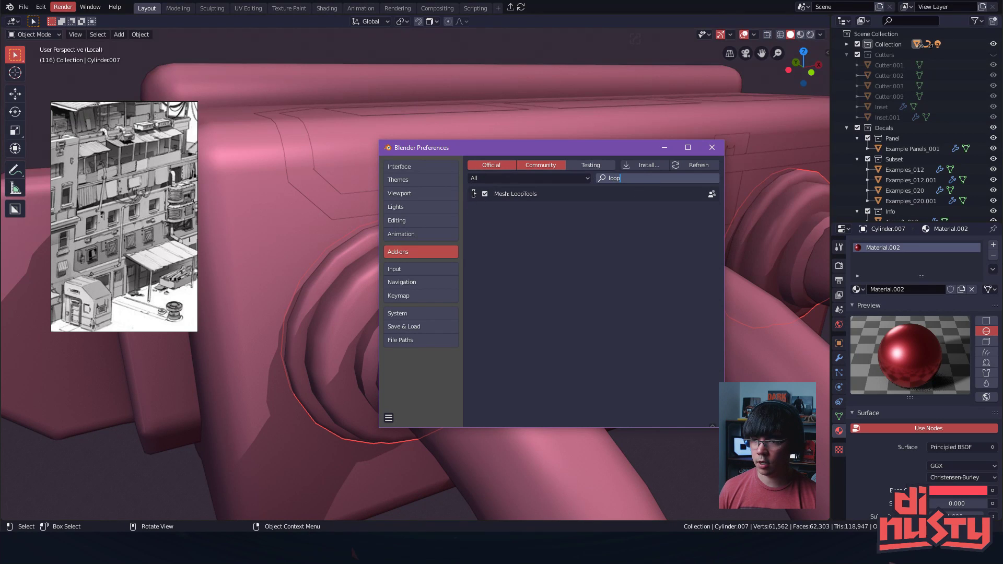
pyautogui.click(474, 194)
pyautogui.click(475, 194)
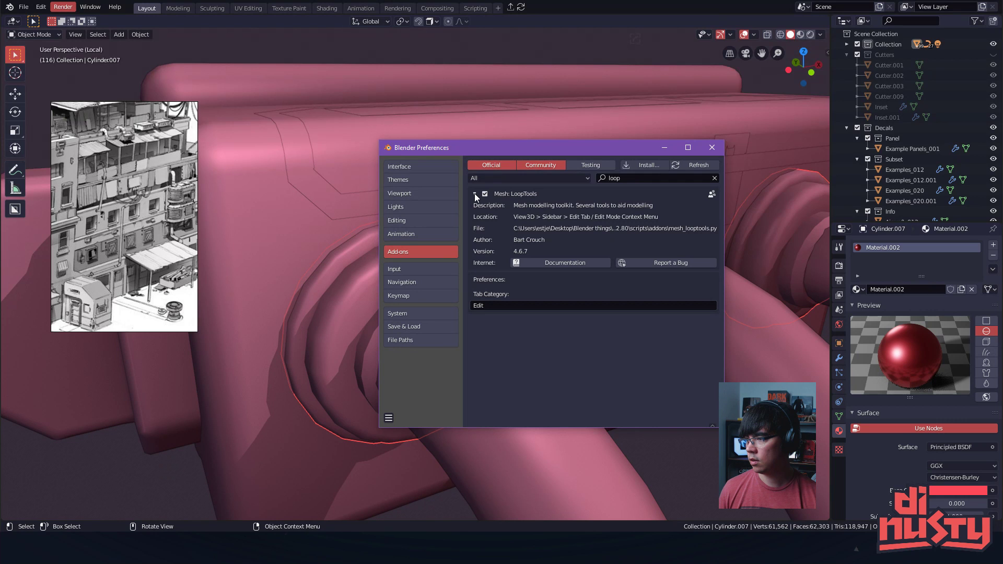
pyautogui.click(712, 150)
# - Enter Edit Mode on the end flange and switch to edge selection
pyautogui.press('Tab')
pyautogui.click(481, 226)
pyautogui.click(375, 222)
pyautogui.moveTo(374, 221); pyautogui.dragTo(418, 249, button='middle')
pyautogui.scroll(1, 406, 255)
pyautogui.hotkey('ctrl', 'Tab')
pyautogui.click(430, 308)
# - Select an edge loop across the flange's profile, look through the LoopTools operations and return to Object Mode
pyautogui.click(424, 248)
pyautogui.keyDown('alt'); pyautogui.click(424, 247); pyautogui.keyUp('alt')
pyautogui.keyDown('alt'); pyautogui.click(426, 230); pyautogui.keyUp('alt')
pyautogui.click(407, 209)
pyautogui.keyDown('alt'); pyautogui.click(407, 207); pyautogui.keyUp('alt')
pyautogui.rightClick(407, 208)
pyautogui.moveTo(423, 170)
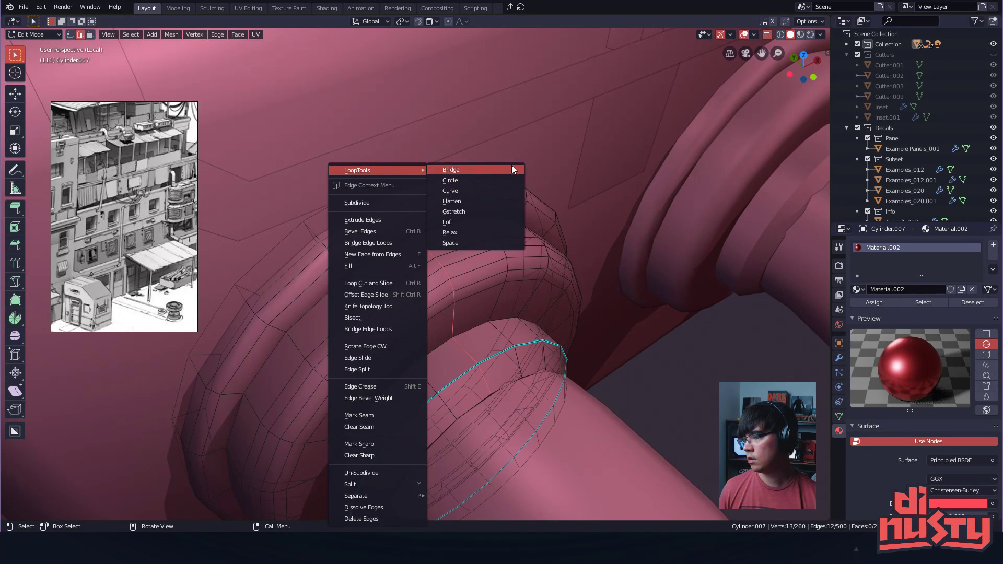
pyautogui.moveTo(443, 208); pyautogui.dragTo(421, 199, button='middle')
pyautogui.press('Tab')
pyautogui.click(420, 172)
# - Enter Edit Mode on the flange again and select the edge loop around its outer rim
pyautogui.press('Tab')
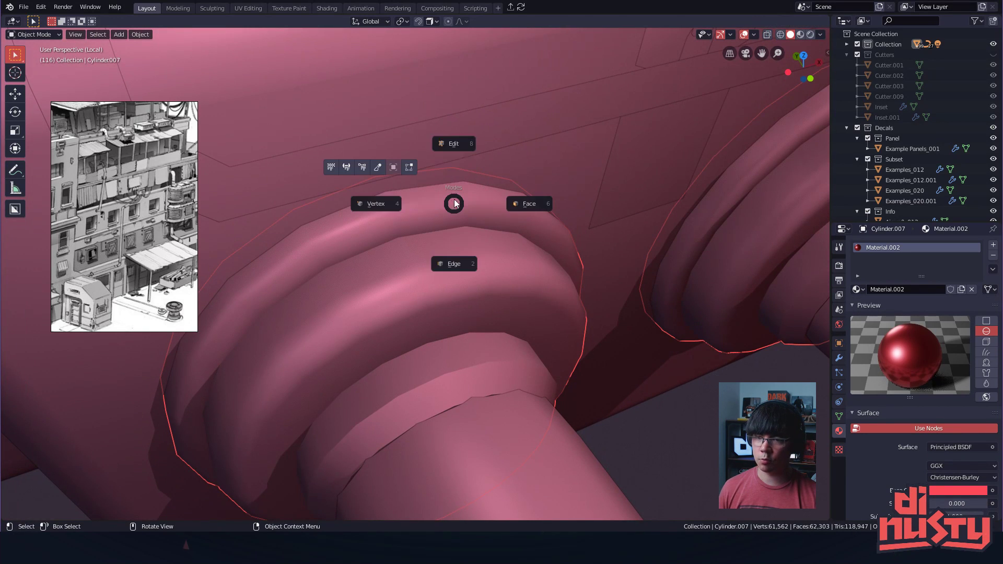
pyautogui.click(449, 185)
pyautogui.keyDown('alt'); pyautogui.click(411, 197); pyautogui.keyUp('alt')
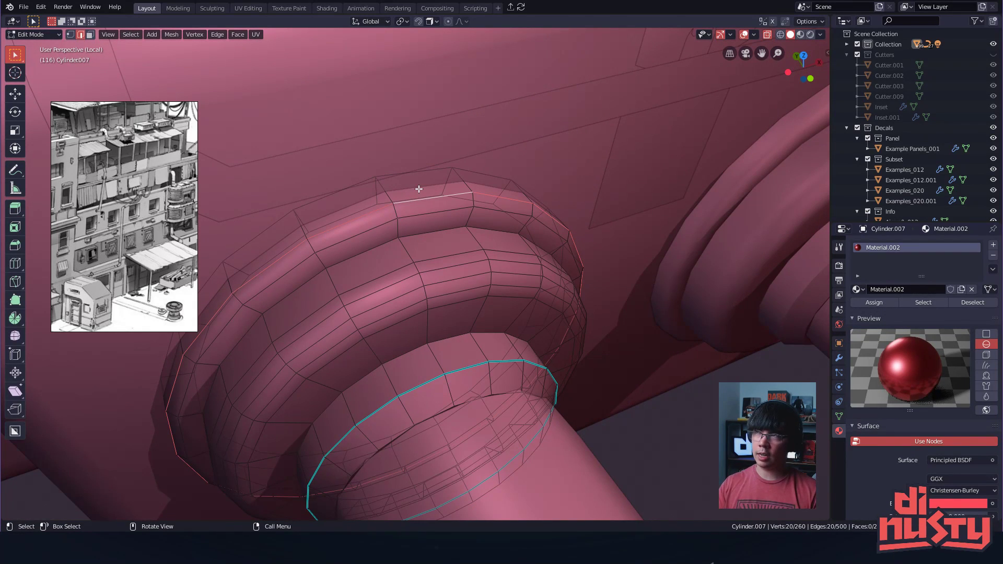
pyautogui.moveTo(418, 188); pyautogui.dragTo(449, 194, button='middle')
pyautogui.click(449, 194)
pyautogui.click(430, 175)
pyautogui.click(437, 176)
# - Try deleting the face loop on the back side of the flange's outer rim using face selection
pyautogui.hotkey('ctrl', 'Tab')
pyautogui.click(487, 181)
pyautogui.keyDown('alt'); pyautogui.click(487, 173); pyautogui.keyUp('alt')
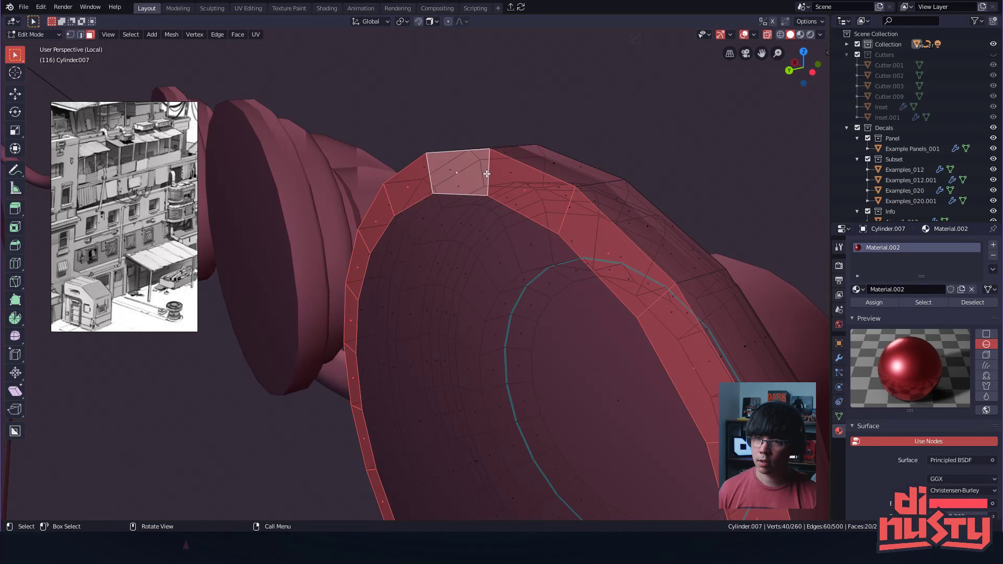
pyautogui.press('x')
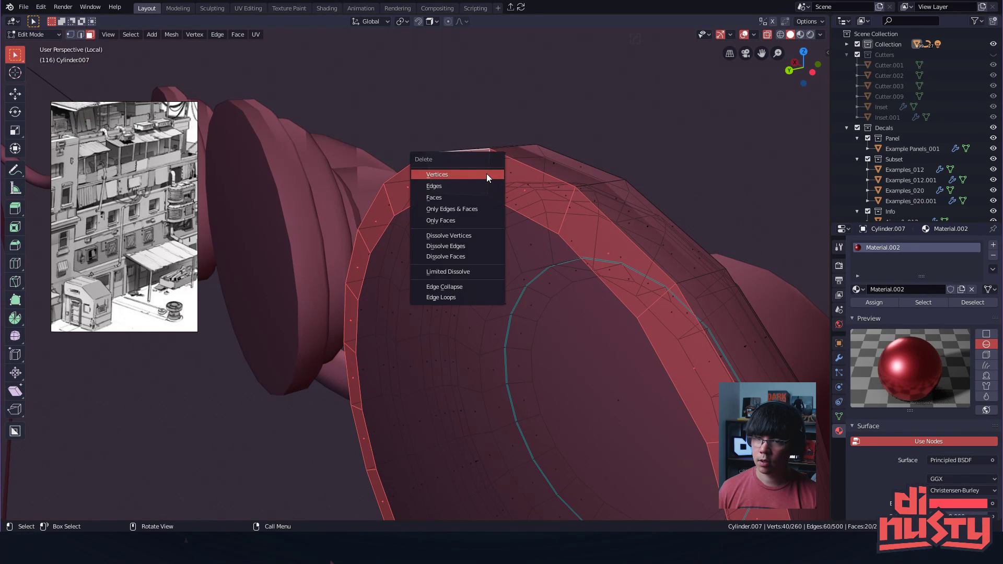
pyautogui.click(476, 198)
pyautogui.moveTo(476, 198); pyautogui.dragTo(565, 210, button='middle')
pyautogui.hotkey('ctrl', 'z')
# - Select the whole flange mesh and move it slightly along the Y axis
pyautogui.keyDown('alt'); pyautogui.moveTo(537, 271); pyautogui.dragTo(468, 229); pyautogui.keyUp('alt')
pyautogui.click(404, 267)
pyautogui.moveTo(437, 253); pyautogui.dragTo(470, 193, button='middle')
pyautogui.press('Tab')
pyautogui.hotkey('ctrl', 'Tab')
pyautogui.press('a')
pyautogui.press('g')
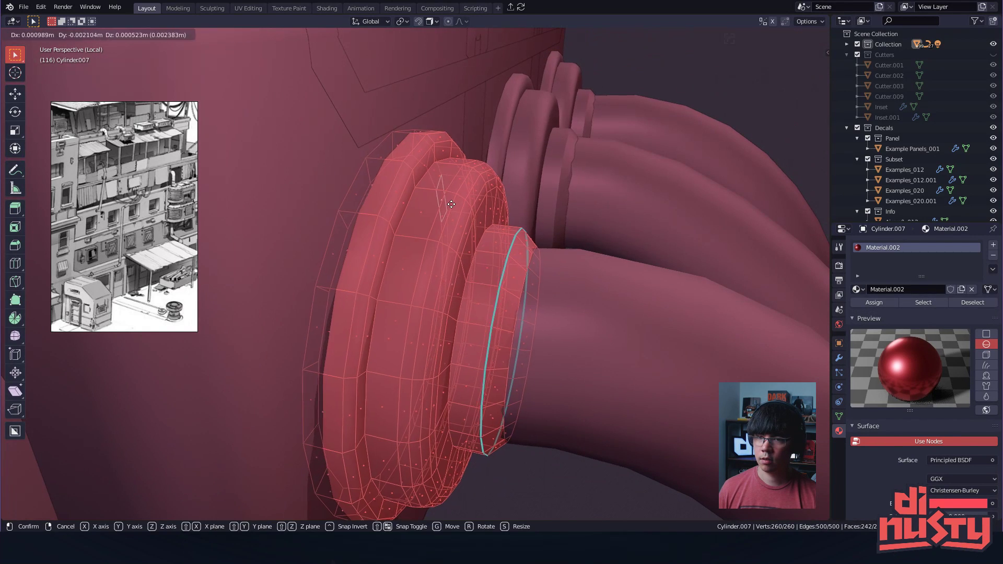
pyautogui.press('y')
pyautogui.click(461, 208)
# - Clear the selection and select the face loop around the flange's outer rim
pyautogui.moveTo(461, 208); pyautogui.dragTo(472, 246, button='middle')
pyautogui.press('Tab')
pyautogui.hotkey('ctrl', 'Tab')
pyautogui.hotkey('alt', 'a')
pyautogui.click(488, 238)
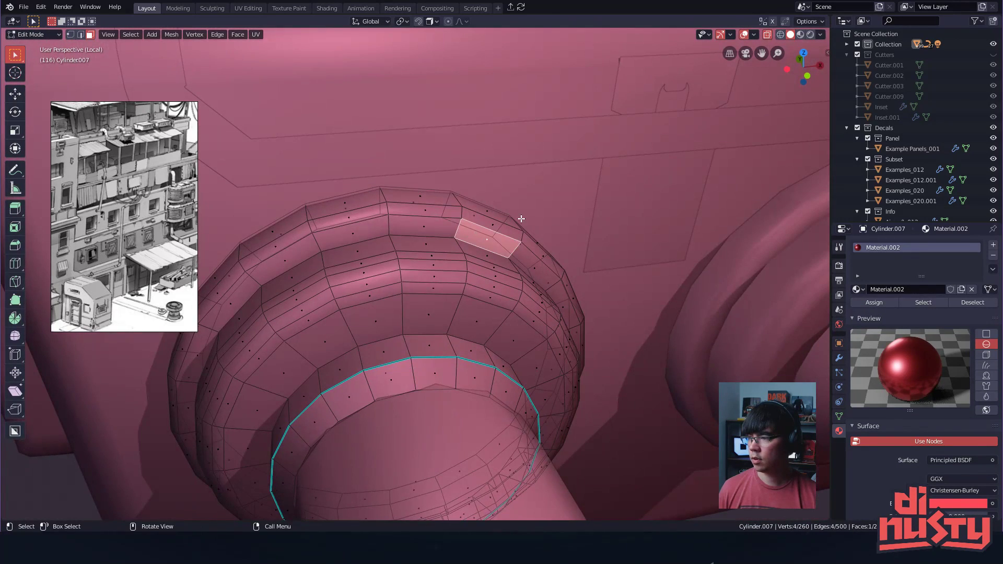
pyautogui.keyDown('alt'); pyautogui.click(416, 235); pyautogui.keyUp('alt')
pyautogui.keyDown('alt'); pyautogui.click(384, 192); pyautogui.keyUp('alt')
pyautogui.rightClick(384, 192)
pyautogui.click(366, 210)
pyautogui.moveTo(397, 159); pyautogui.dragTo(428, 157, button='middle')
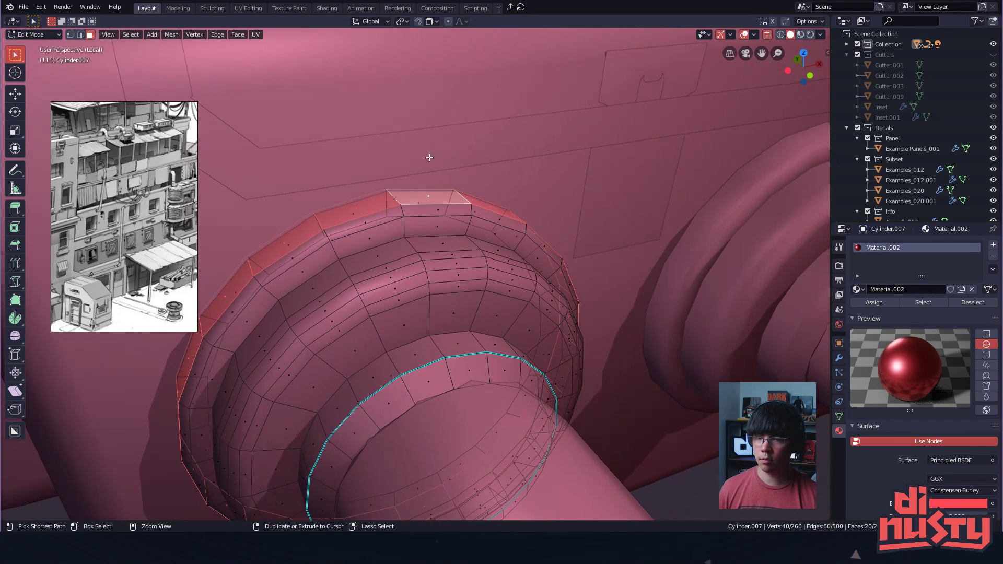
# - Select all faces of the flange, subdivide them and clear the selection
pyautogui.keyDown('alt'); pyautogui.click(441, 242); pyautogui.keyUp('alt')
pyautogui.click(426, 208)
pyautogui.click(383, 217)
pyautogui.hotkey('ctrl', 'l')
pyautogui.press('s')
pyautogui.rightClick(386, 219)
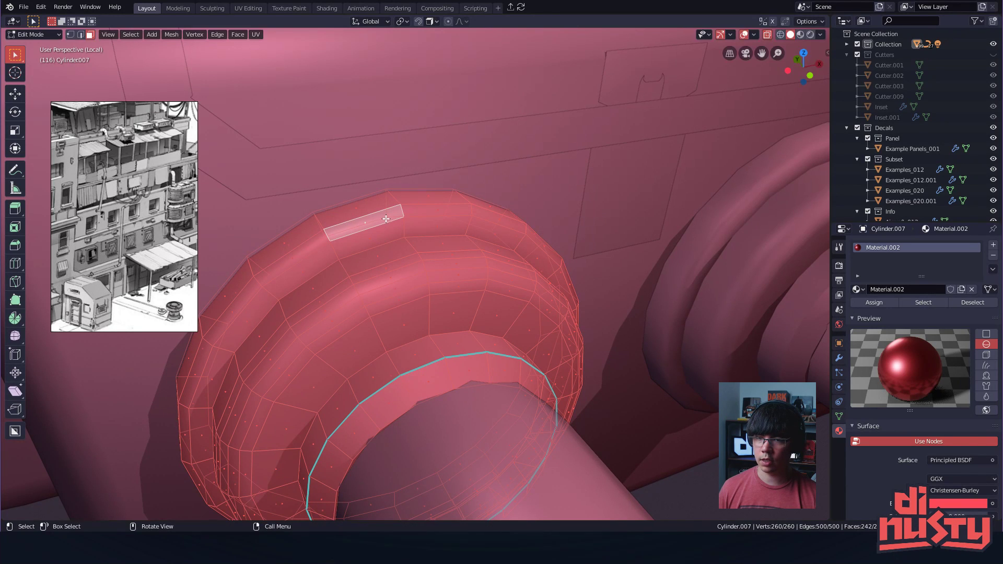
pyautogui.rightClick(443, 211)
pyautogui.click(444, 212)
pyautogui.hotkey('alt', 'a')
# - Switch to edge selection and select an edge loop around the subdivided flange's outer rim
pyautogui.moveTo(468, 183); pyautogui.dragTo(400, 230, button='middle')
pyautogui.scroll(2, 417, 217)
pyautogui.press('Tab')
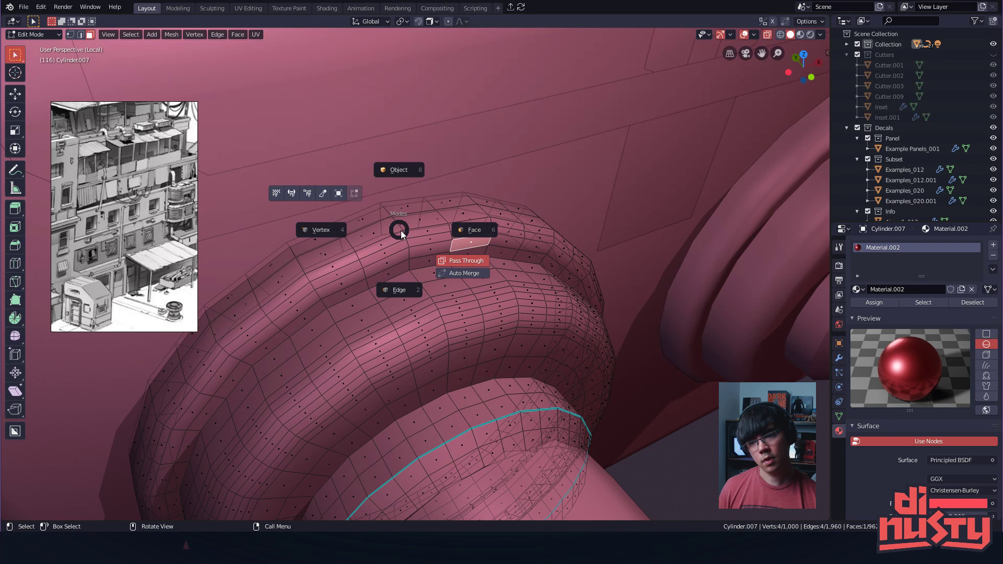
pyautogui.click(394, 243)
pyautogui.keyDown('alt'); pyautogui.click(349, 215); pyautogui.keyUp('alt')
pyautogui.moveTo(349, 214); pyautogui.dragTo(401, 197, button='middle')
pyautogui.click(384, 209)
pyautogui.keyDown('alt'); pyautogui.moveTo(407, 212); pyautogui.dragTo(455, 179); pyautogui.keyUp('alt')
# - Undo the edge selections and the flange's subdivision
pyautogui.hotkey('ctrl', 'z')
pyautogui.hotkey('ctrl', 'z')
pyautogui.hotkey('ctrl', 'z')
pyautogui.hotkey('ctrl', 'z')
pyautogui.hotkey('ctrl', 'z')
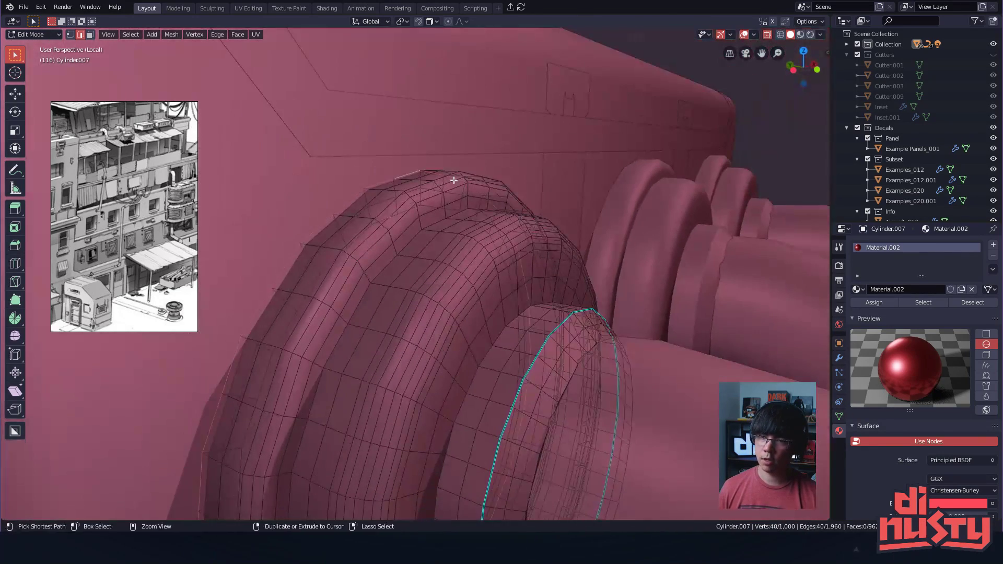
pyautogui.hotkey('ctrl', 'z')
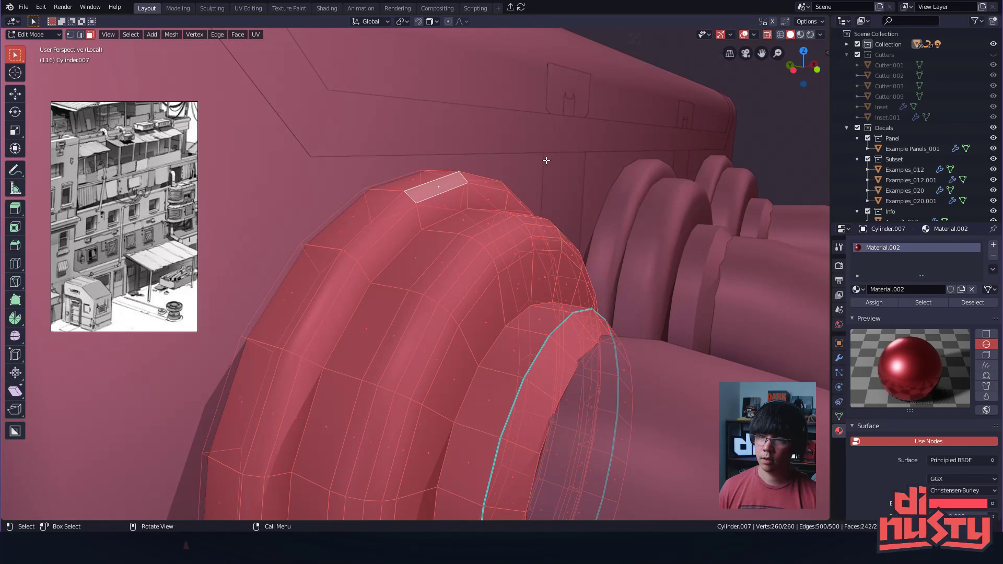
# - Try subdividing the fully selected flange with one cut and zero smoothness
pyautogui.keyDown('alt'); pyautogui.moveTo(555, 162); pyautogui.dragTo(441, 219); pyautogui.keyUp('alt')
pyautogui.rightClick(466, 218)
pyautogui.click(475, 211)
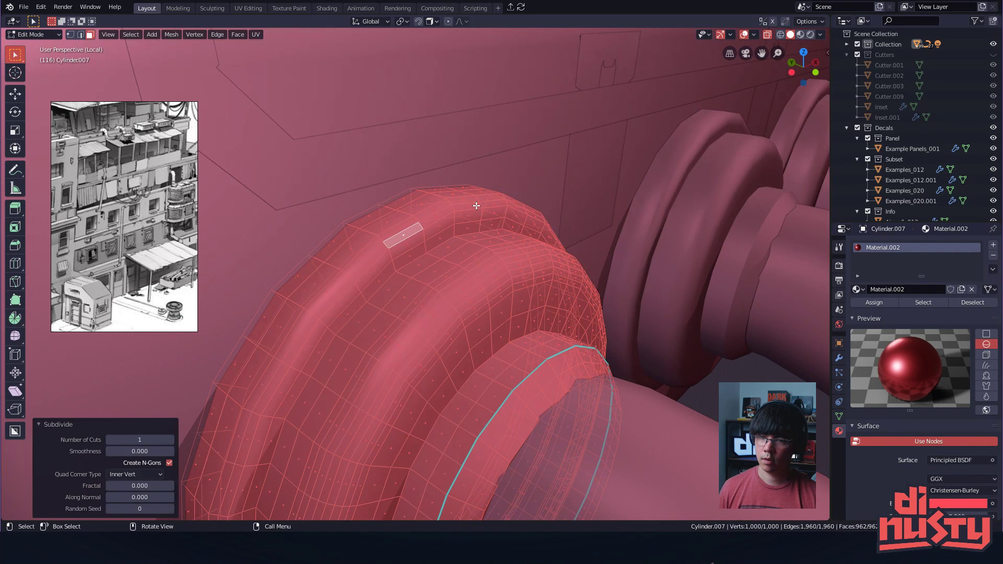
pyautogui.hotkey('ctrl', 'z')
pyautogui.moveTo(509, 184)
pyautogui.keyDown('alt'); pyautogui.mouseDown()
pyautogui.moveTo(510, 172)
pyautogui.moveTo(493, 188)
pyautogui.mouseUp(); pyautogui.keyUp('alt')
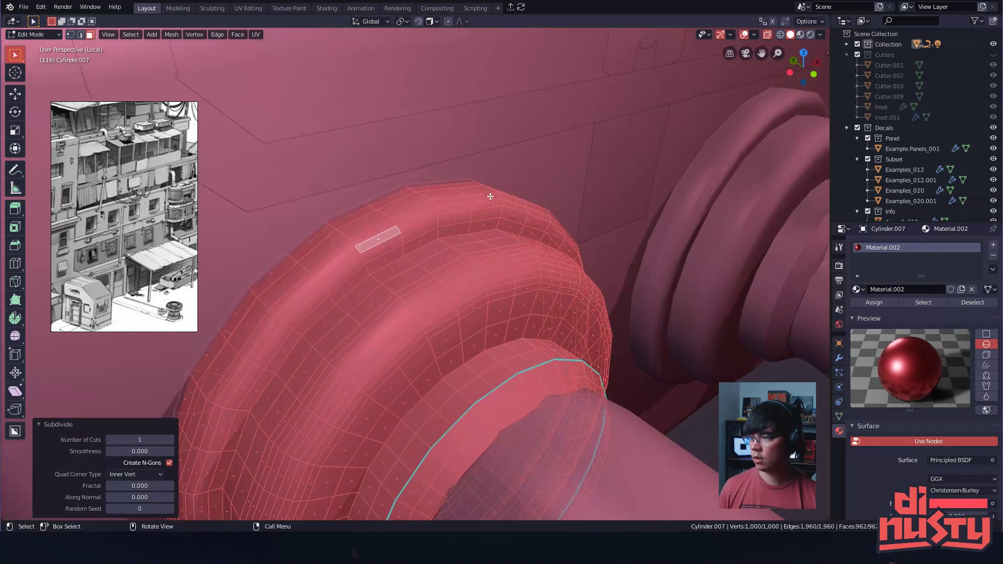
# - Subdivide the whole flange with one cut, smoothness 1.000 and quad corner type Fan
pyautogui.rightClick(477, 237)
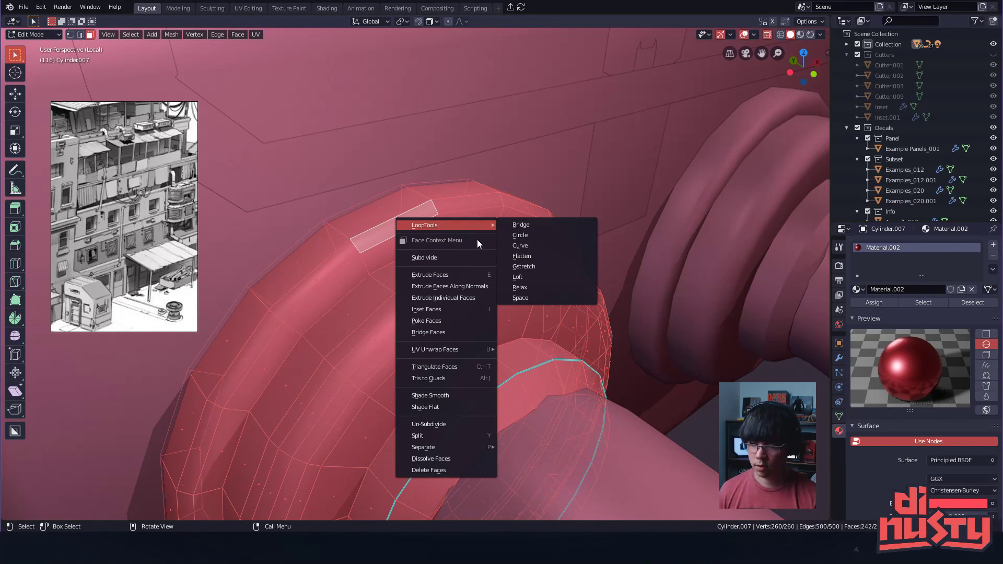
pyautogui.click(428, 258)
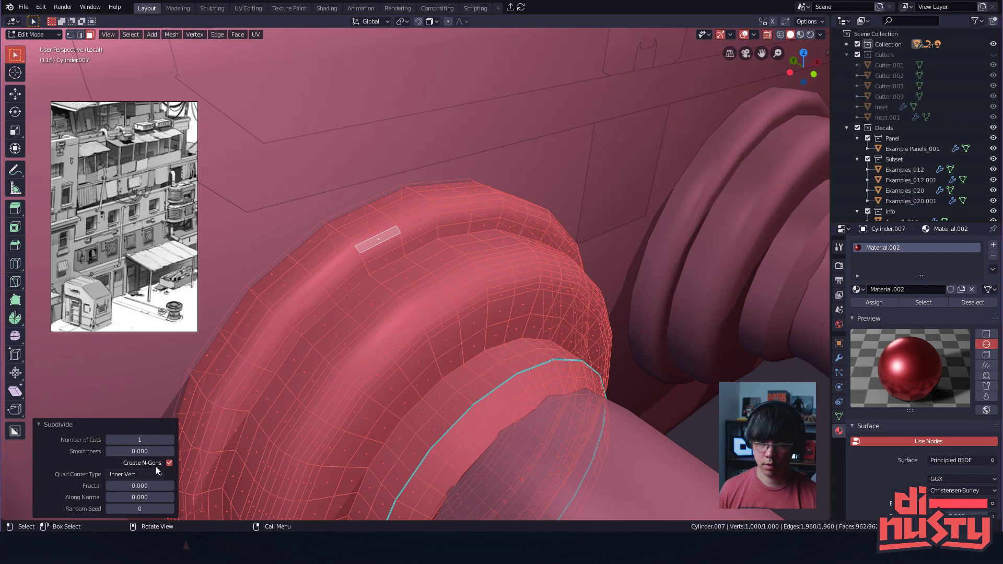
pyautogui.moveTo(140, 451); pyautogui.dragTo(173, 451)
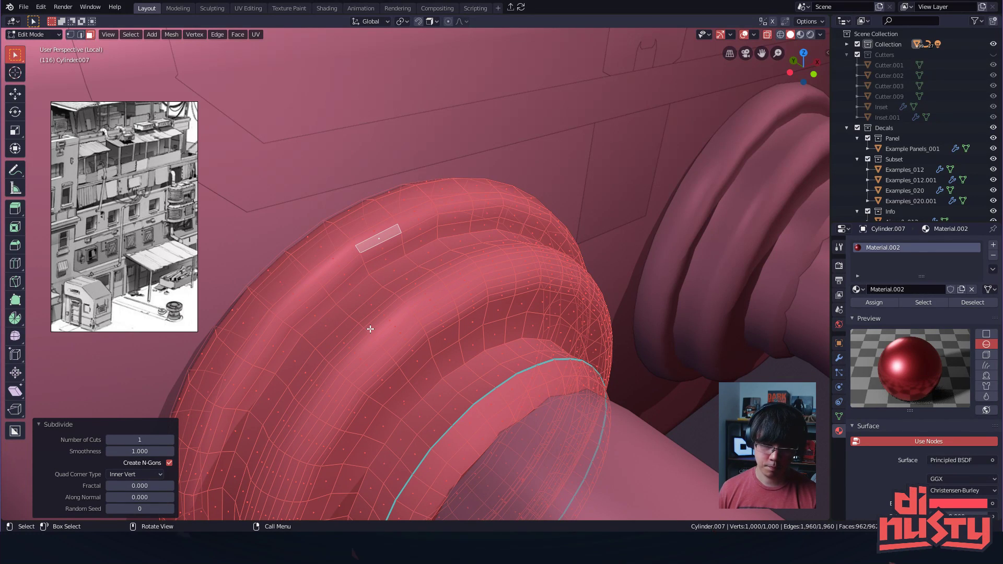
pyautogui.click(157, 474)
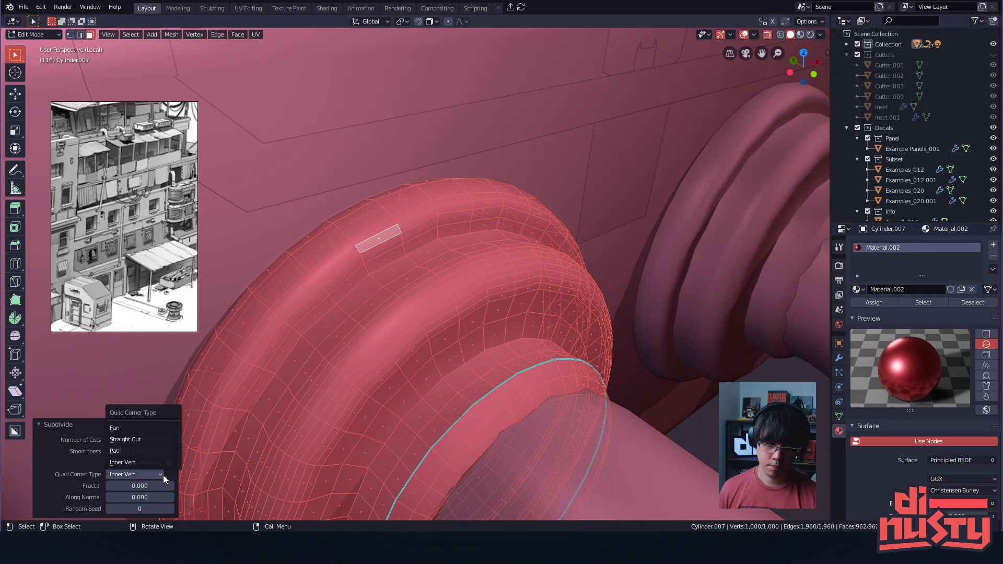
pyautogui.click(156, 425)
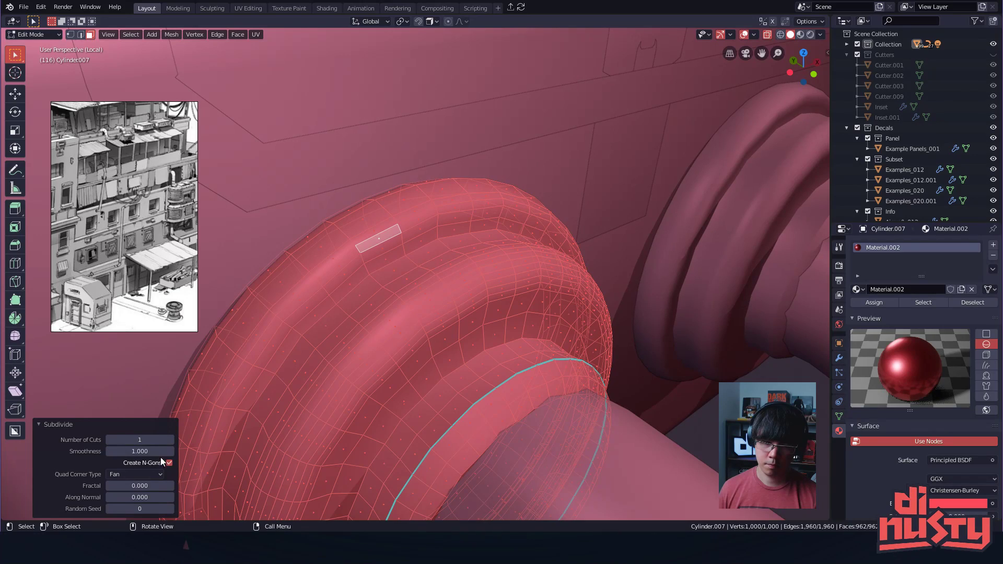
pyautogui.click(245, 332)
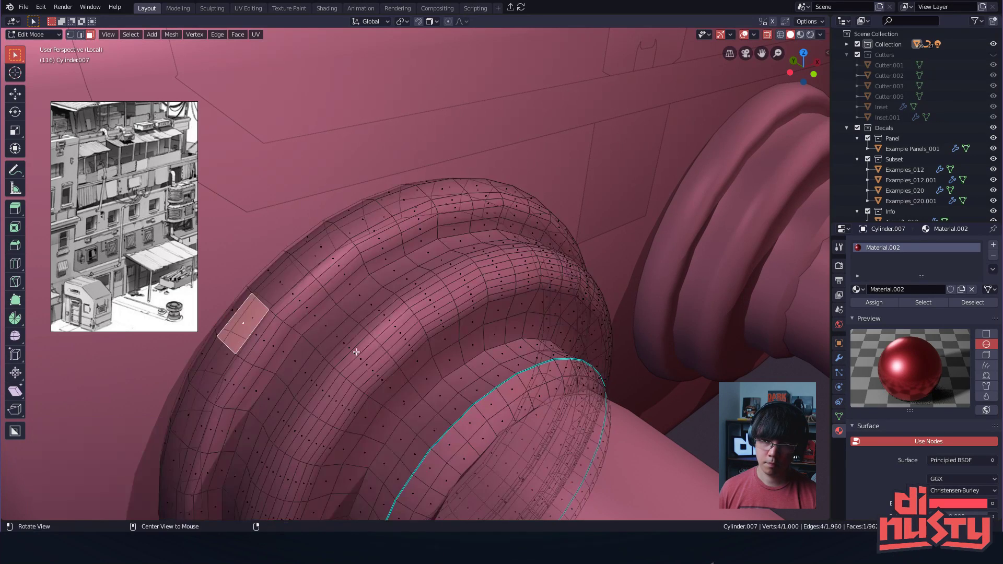
# - Inspect the smoothed flange in Object Mode and undo its subdivision
pyautogui.moveTo(338, 352); pyautogui.dragTo(504, 257, button='middle')
pyautogui.hotkey('alt', 'a')
pyautogui.press('Tab')
pyautogui.click(598, 111)
pyautogui.moveTo(668, 123); pyautogui.dragTo(416, 177, button='middle')
pyautogui.press('Tab')
pyautogui.hotkey('ctrl', 'z')
pyautogui.hotkey('ctrl', 'z')
# - Select the face loop around the flange's outer rim and replace it with an edge loop across the profile
pyautogui.moveTo(391, 251); pyautogui.dragTo(448, 266, button='middle')
pyautogui.keyDown('shift'); pyautogui.moveTo(448, 265); pyautogui.dragTo(391, 307, button='middle'); pyautogui.keyUp('shift')
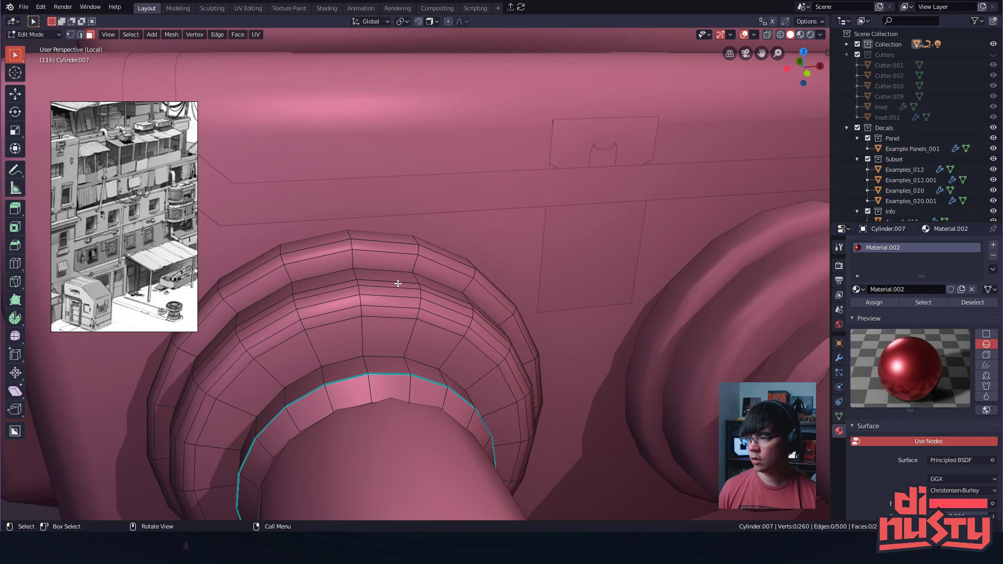
pyautogui.moveTo(399, 283); pyautogui.dragTo(389, 325, button='middle')
pyautogui.click(351, 274)
pyautogui.keyDown('alt'); pyautogui.click(339, 274); pyautogui.keyUp('alt')
pyautogui.press('Tab')
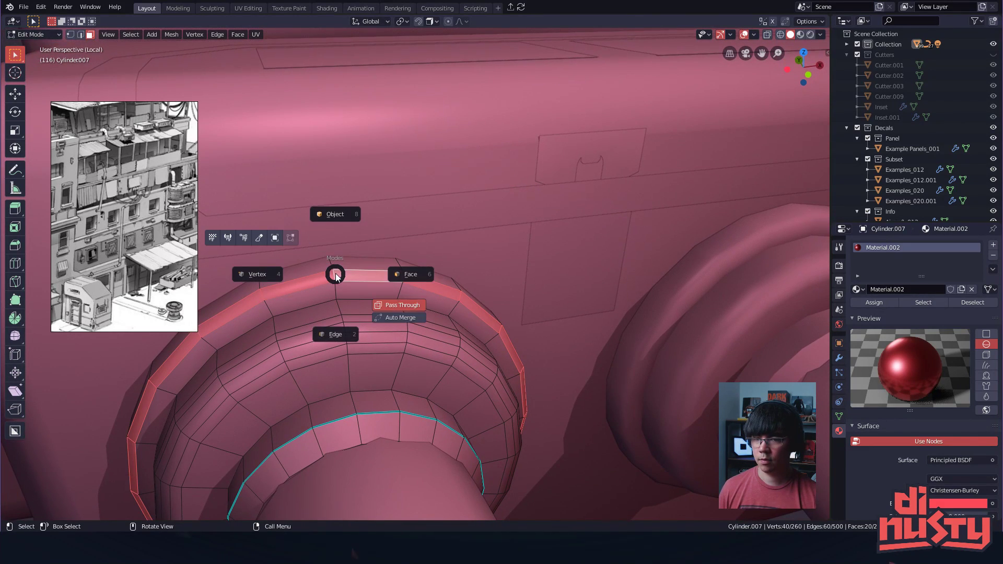
pyautogui.click(346, 328)
pyautogui.keyDown('alt'); pyautogui.click(331, 261); pyautogui.keyUp('alt')
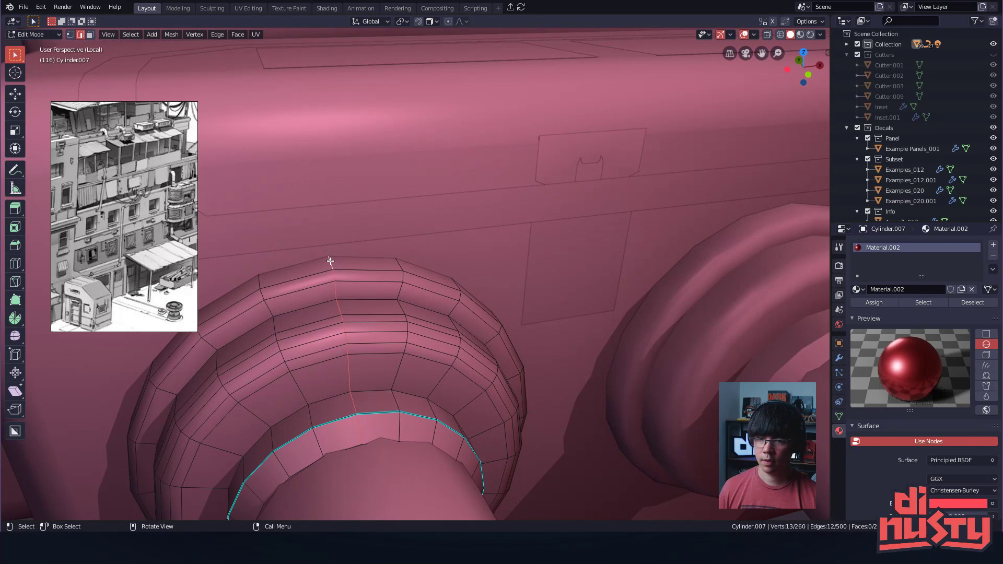
# - Try subdividing the edge loop around the flange's outer rim
pyautogui.hotkey('alt', 'a')
pyautogui.keyDown('alt'); pyautogui.click(347, 269); pyautogui.keyUp('alt')
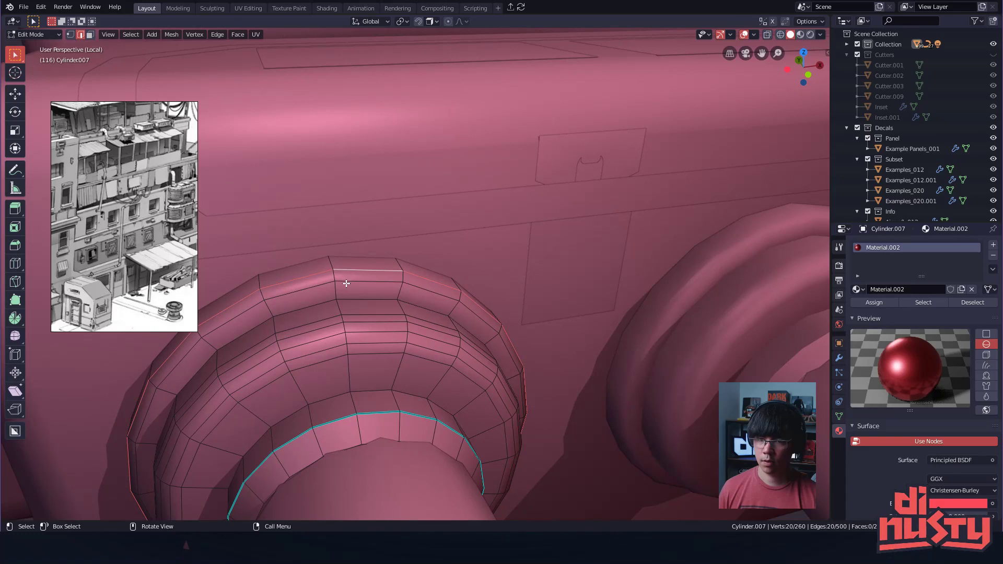
pyautogui.scroll(2, 346, 285)
pyautogui.rightClick(371, 271)
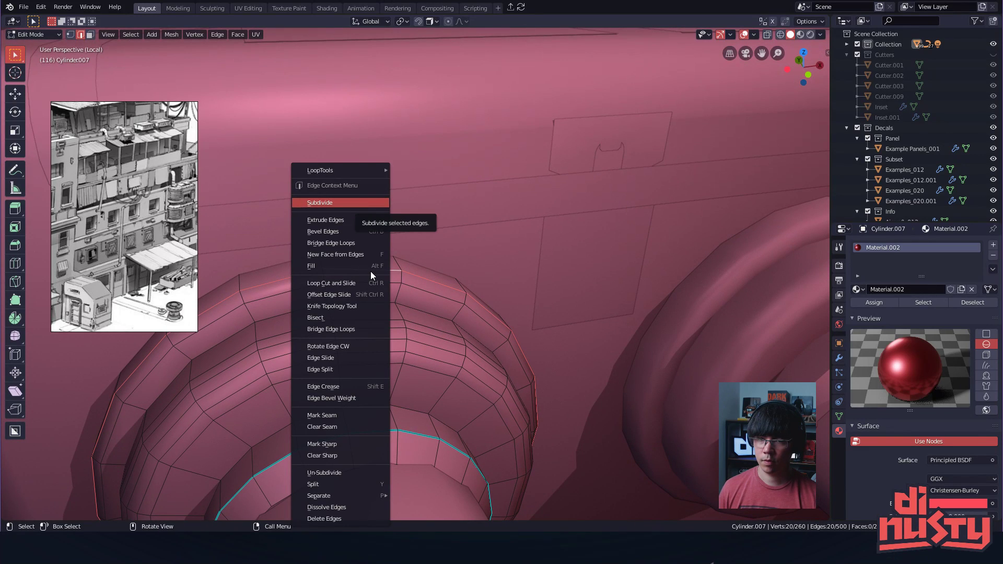
pyautogui.press('Return')
pyautogui.keyDown('alt'); pyautogui.click(370, 251); pyautogui.keyUp('alt')
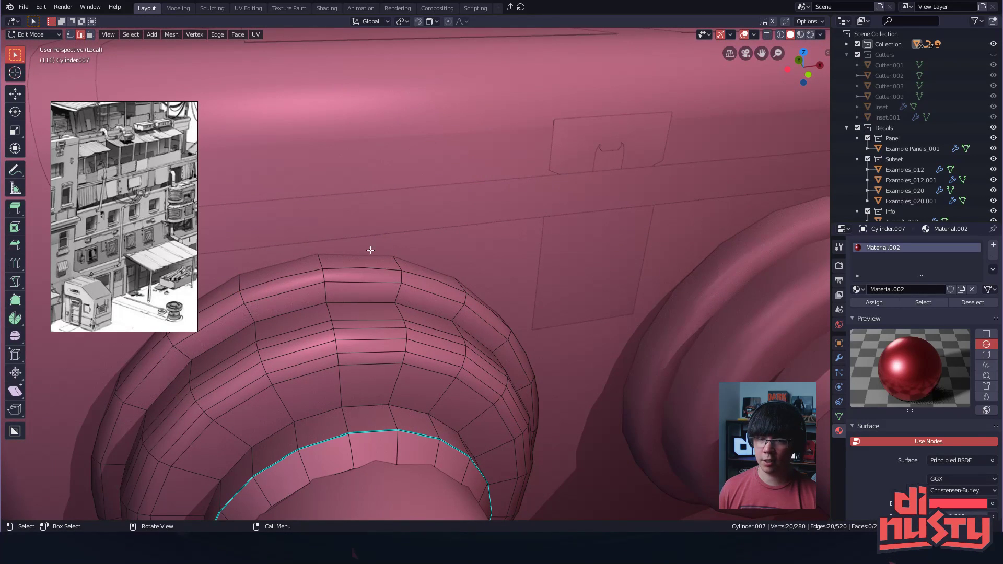
pyautogui.moveTo(372, 265); pyautogui.dragTo(318, 277, button='middle')
pyautogui.keyDown('alt'); pyautogui.click(328, 285); pyautogui.keyUp('alt')
pyautogui.hotkey('ctrl', 'z')
# - Leave and re-enter Edit Mode on the flange, and select a single edge on the back side of its outer rim
pyautogui.press('Tab')
pyautogui.click(374, 303)
pyautogui.press('Tab')
pyautogui.click(368, 295)
pyautogui.moveTo(367, 296); pyautogui.dragTo(352, 314, button='middle')
pyautogui.press('Tab')
pyautogui.click(346, 347)
pyautogui.click(342, 323)
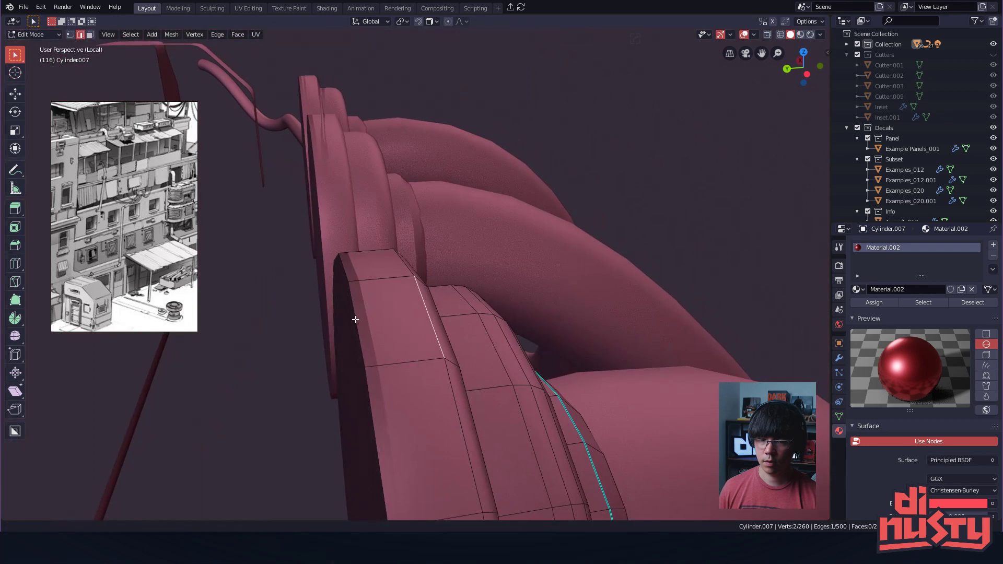
pyautogui.keyDown('shift'); pyautogui.click(416, 330); pyautogui.keyUp('shift')
pyautogui.click(420, 336)
pyautogui.click(448, 313)
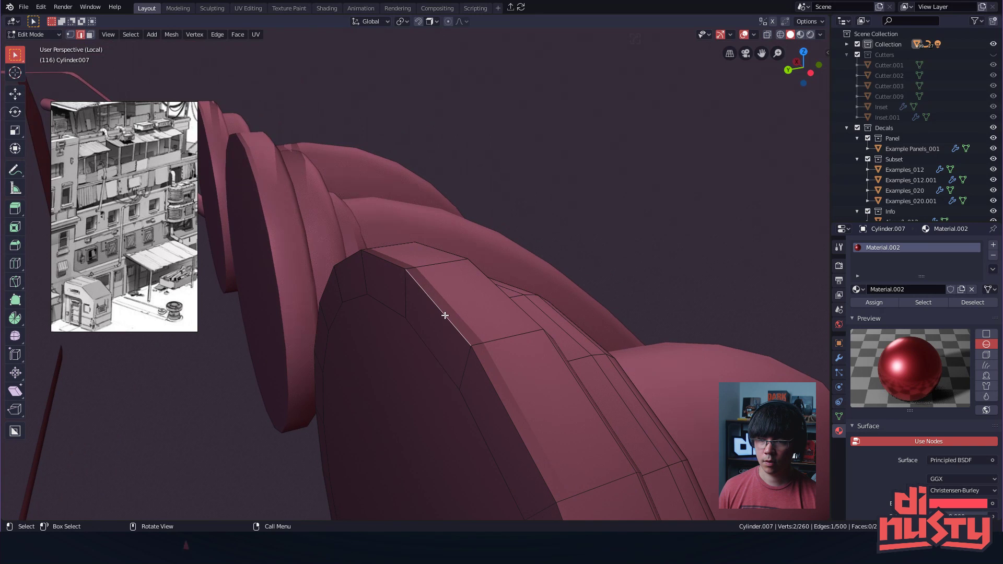
# - Try subdividing the edges picked along the flange's outer rim
pyautogui.moveTo(510, 297); pyautogui.dragTo(354, 331, button='middle')
pyautogui.keyDown('shift'); pyautogui.doubleClick(343, 333); pyautogui.keyUp('shift')
pyautogui.click(362, 335)
pyautogui.keyDown('shift'); pyautogui.doubleClick(362, 335); pyautogui.keyUp('shift')
pyautogui.keyDown('shift'); pyautogui.doubleClick(344, 332); pyautogui.keyUp('shift')
pyautogui.moveTo(343, 332); pyautogui.dragTo(280, 263, button='middle')
pyautogui.rightClick(334, 333)
pyautogui.click(334, 331)
pyautogui.hotkey('ctrl', 'z')
# - Try subdividing an edge loop across the flange's profile with one cut, smoothness 1.000 and quad corner type Fan
pyautogui.keyDown('alt'); pyautogui.click(280, 234); pyautogui.keyUp('alt')
pyautogui.keyDown('alt'); pyautogui.click(315, 217); pyautogui.keyUp('alt')
pyautogui.rightClick(336, 222)
pyautogui.click(336, 222)
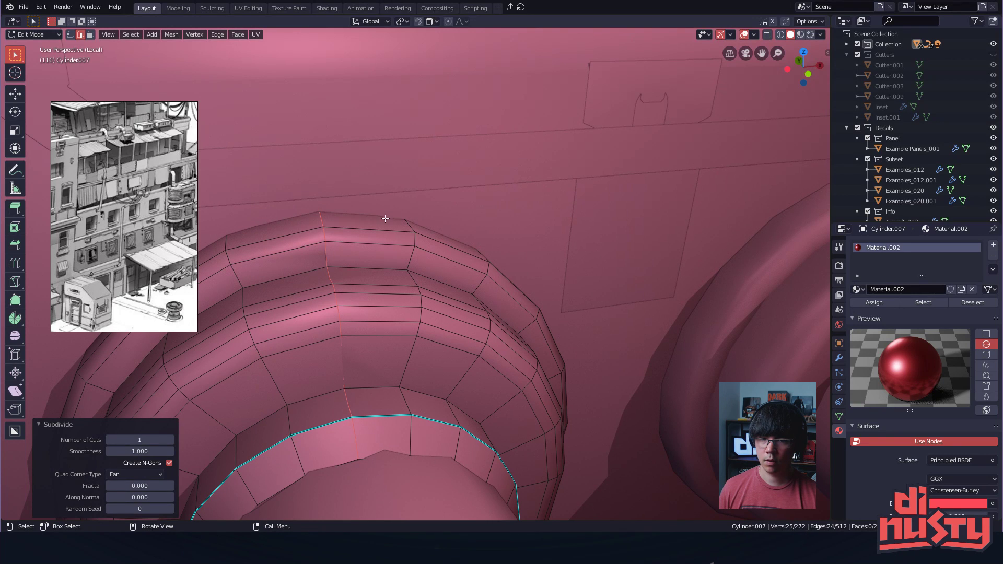
pyautogui.hotkey('ctrl', 'z')
# - Try picking an edge loop around the flange's outer rim, and leave Edit Mode
pyautogui.keyDown('alt'); pyautogui.click(278, 253); pyautogui.keyUp('alt')
pyautogui.click(282, 240)
pyautogui.click(293, 240)
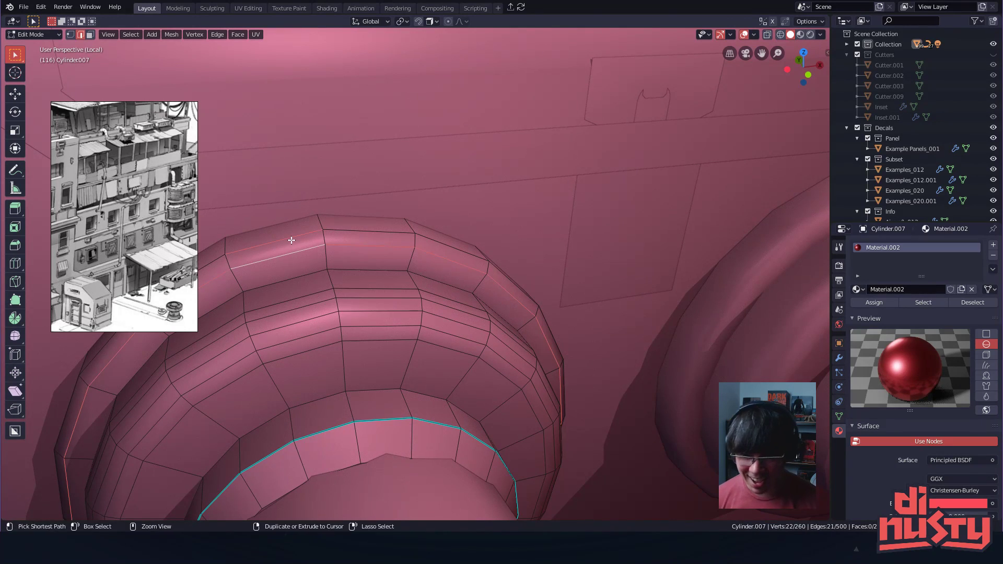
pyautogui.moveTo(292, 246); pyautogui.dragTo(406, 247, button='middle')
pyautogui.keyDown('shift'); pyautogui.click(345, 302); pyautogui.keyUp('shift')
pyautogui.press('Tab')
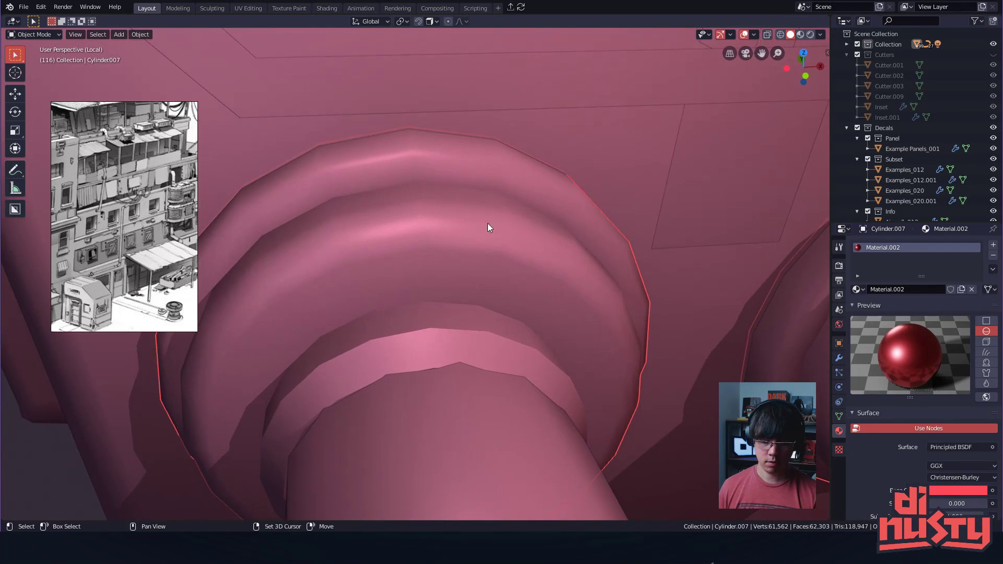
# - Isolate the ring flanges from the rest of the model and enter Edit Mode on the flange
pyautogui.press('f')
pyautogui.press('Tab')
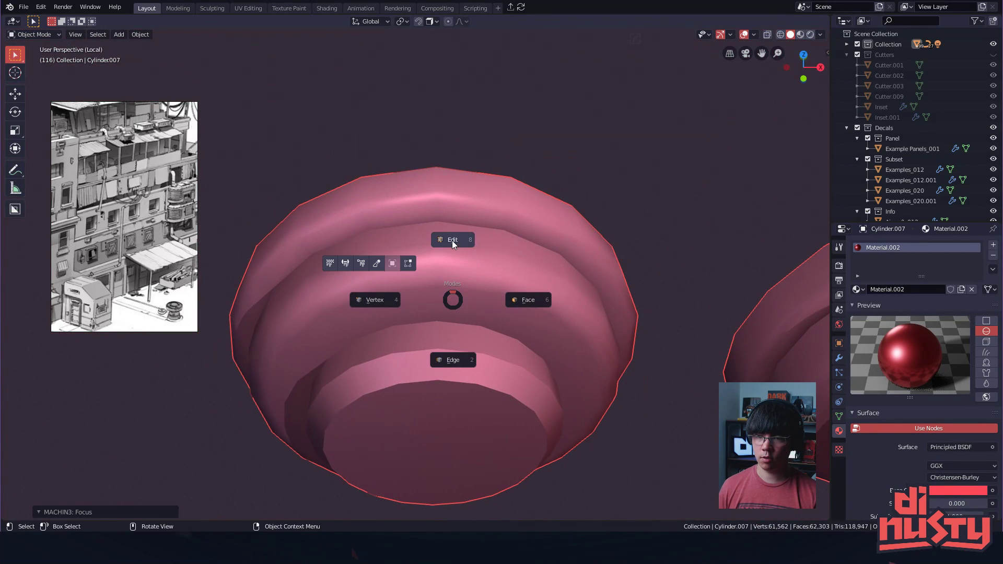
pyautogui.click(453, 240)
# - Try subdividing the ring of edges in one radial strip across the flange's profile
pyautogui.moveTo(392, 144); pyautogui.dragTo(419, 312)
pyautogui.moveTo(419, 313); pyautogui.dragTo(403, 291, button='middle')
pyautogui.rightClick(409, 228)
pyautogui.click(409, 228)
pyautogui.hotkey('ctrl', 'z')
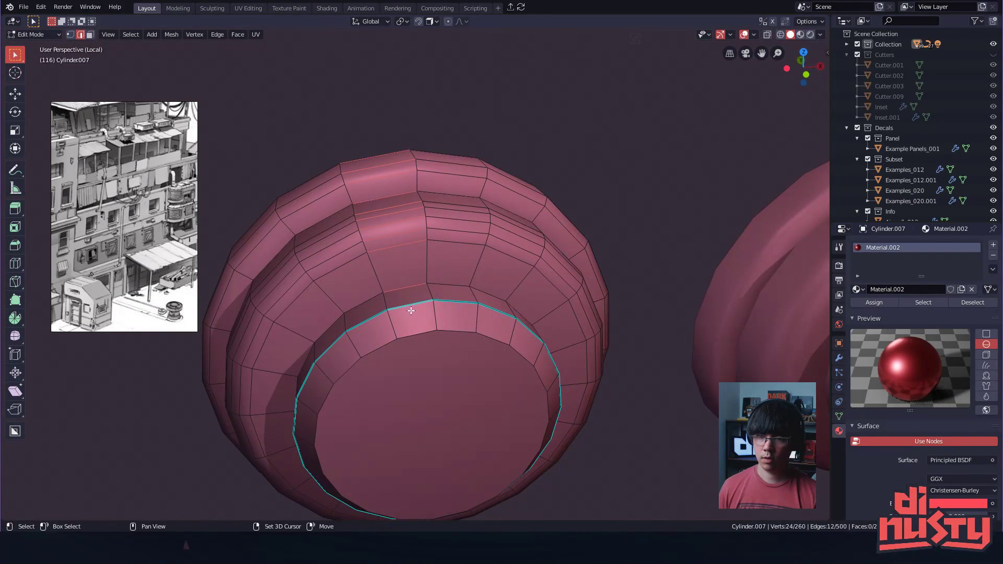
pyautogui.moveTo(422, 350); pyautogui.dragTo(448, 317, button='middle')
pyautogui.rightClick(424, 324)
pyautogui.click(424, 325)
pyautogui.moveTo(415, 197); pyautogui.dragTo(380, 134, button='middle')
pyautogui.hotkey('ctrl', 'z')
# - Select all the circular edge loops of the flange, from its inner face out to its outer rim
pyautogui.moveTo(398, 277); pyautogui.dragTo(380, 269, button='middle')
pyautogui.click(357, 259)
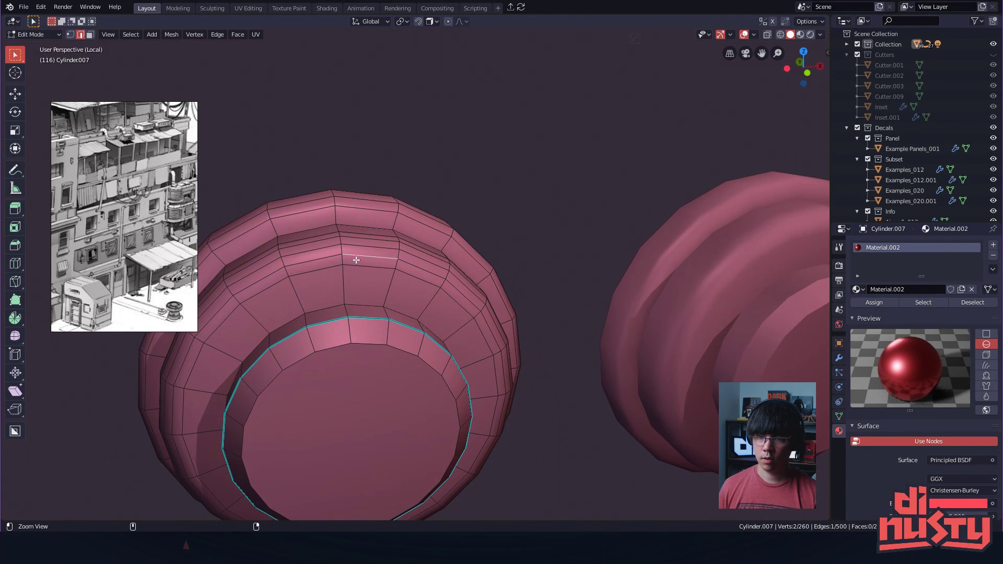
pyautogui.keyDown('alt'); pyautogui.moveTo(356, 259); pyautogui.dragTo(359, 357); pyautogui.keyUp('alt')
pyautogui.doubleClick(355, 379)
pyautogui.keyDown('shift'); pyautogui.doubleClick(354, 349); pyautogui.keyUp('shift')
pyautogui.keyDown('shift'); pyautogui.doubleClick(355, 323); pyautogui.keyUp('shift')
pyautogui.keyDown('shift'); pyautogui.doubleClick(354, 287); pyautogui.keyUp('shift')
pyautogui.keyDown('shift'); pyautogui.doubleClick(353, 274); pyautogui.keyUp('shift')
pyautogui.keyDown('shift'); pyautogui.doubleClick(352, 265); pyautogui.keyUp('shift')
pyautogui.keyDown('shift'); pyautogui.doubleClick(351, 254); pyautogui.keyUp('shift')
pyautogui.keyDown('shift'); pyautogui.doubleClick(352, 242); pyautogui.keyUp('shift')
pyautogui.keyDown('shift'); pyautogui.doubleClick(351, 204); pyautogui.keyUp('shift')
pyautogui.keyDown('shift'); pyautogui.doubleClick(347, 223); pyautogui.keyUp('shift')
pyautogui.keyDown('shift'); pyautogui.doubleClick(351, 193); pyautogui.keyUp('shift')
pyautogui.keyDown('alt'); pyautogui.moveTo(353, 194); pyautogui.dragTo(376, 280); pyautogui.keyUp('alt')
pyautogui.keyDown('shift'); pyautogui.click(351, 244); pyautogui.keyUp('shift')
pyautogui.keyDown('shift'); pyautogui.doubleClick(350, 244); pyautogui.keyUp('shift')
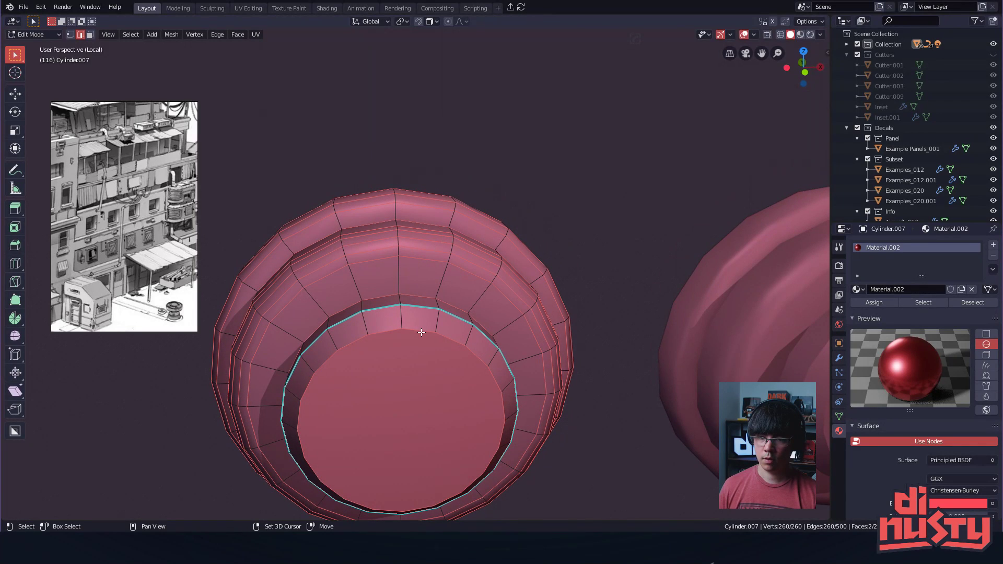
# - Try subdividing all the selected circular loops, adjusting the smoothness and n-gon options
pyautogui.keyDown('alt'); pyautogui.moveTo(421, 309); pyautogui.dragTo(532, 186); pyautogui.keyUp('alt')
pyautogui.rightClick(536, 179)
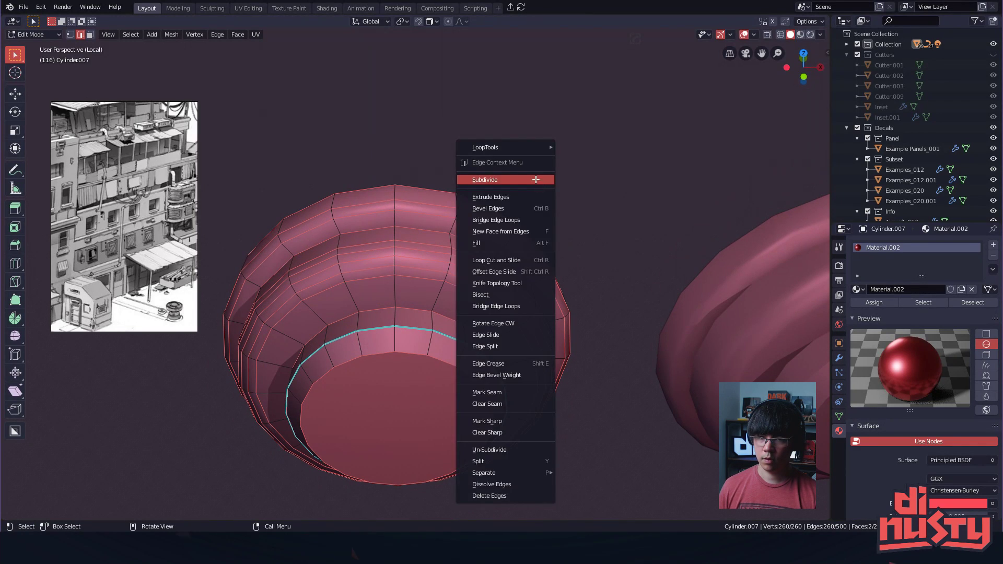
pyautogui.click(536, 180)
pyautogui.click(172, 463)
pyautogui.click(171, 463)
pyautogui.moveTo(154, 452)
pyautogui.mouseDown()
pyautogui.moveTo(107, 452)
pyautogui.moveTo(149, 452)
pyautogui.mouseUp()
pyautogui.moveTo(273, 409); pyautogui.dragTo(372, 345, button='middle')
pyautogui.hotkey('ctrl', 'z')
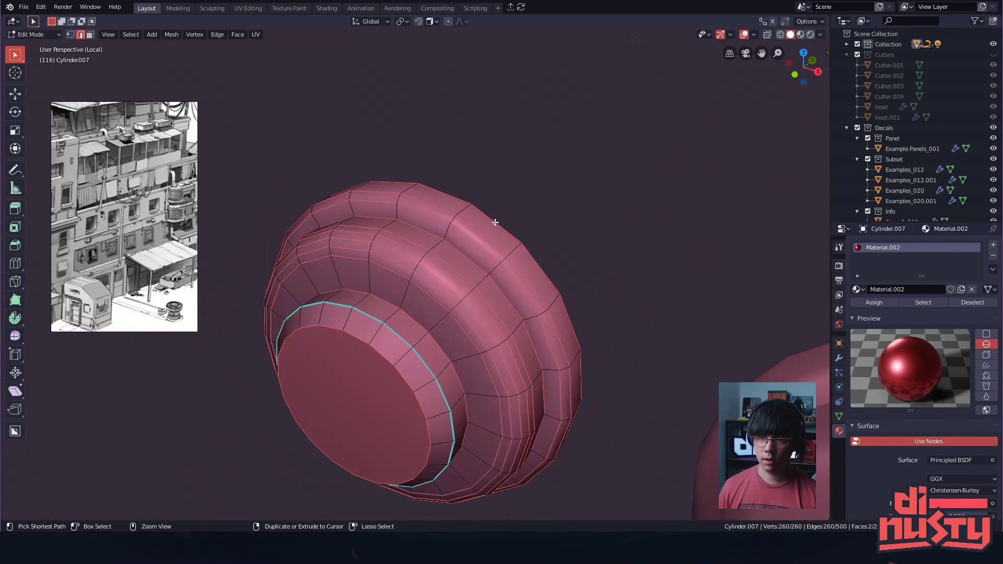
pyautogui.moveTo(477, 161); pyautogui.dragTo(524, 208, button='middle')
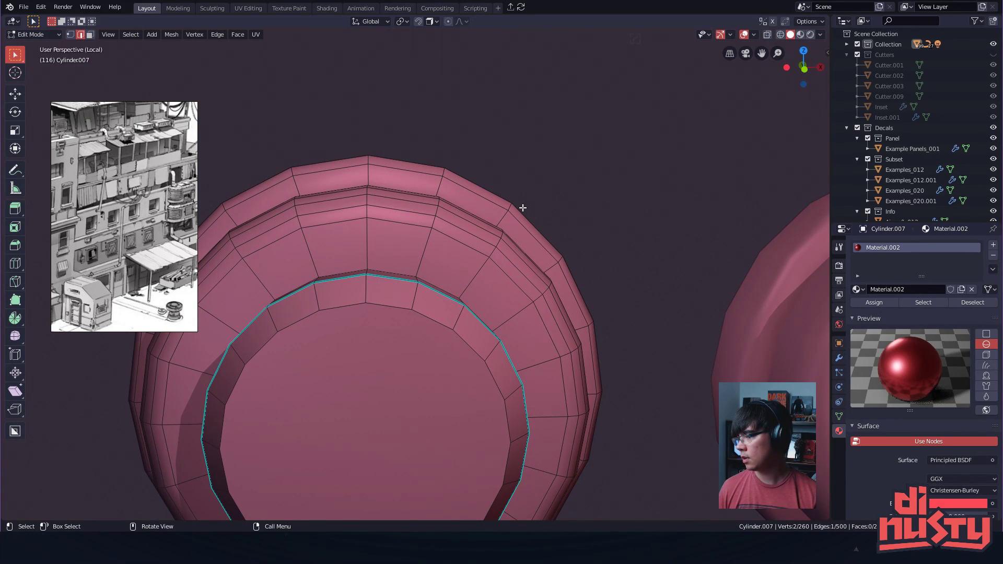
pyautogui.keyDown('shift'); pyautogui.moveTo(529, 194); pyautogui.dragTo(531, 224, button='middle'); pyautogui.keyUp('shift')
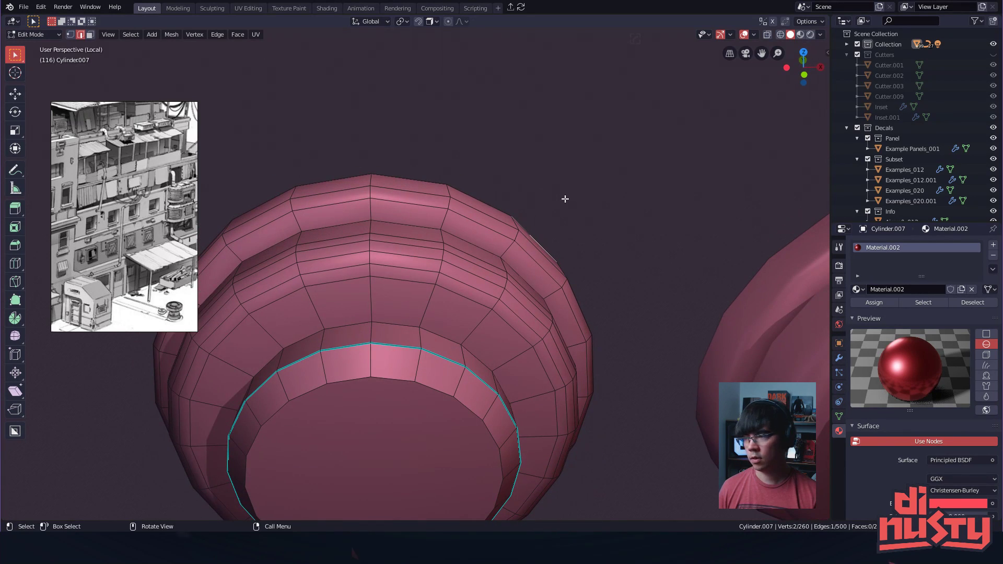
pyautogui.hotkey('ctrl', 'e')
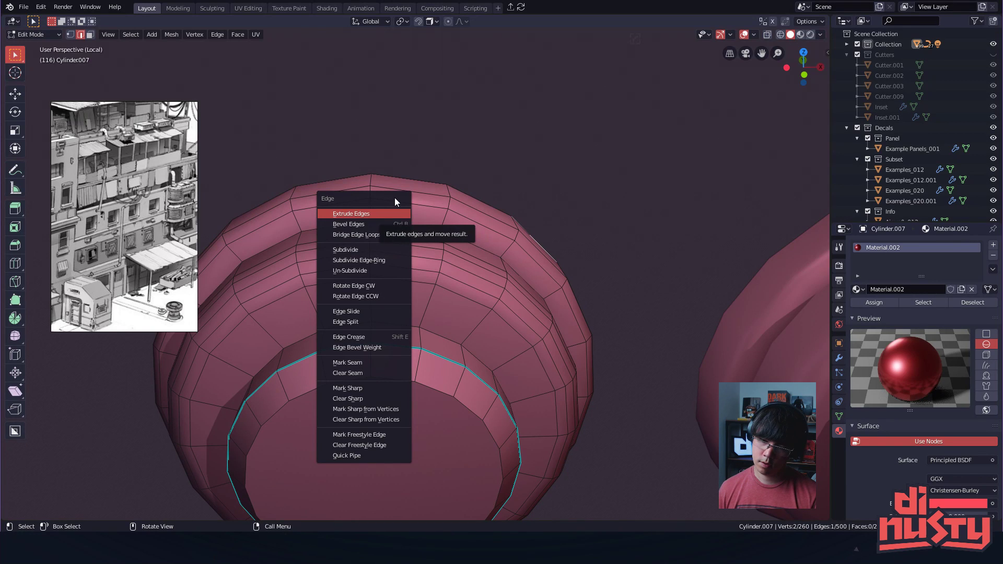
pyautogui.hotkey('ctrl', 'e')
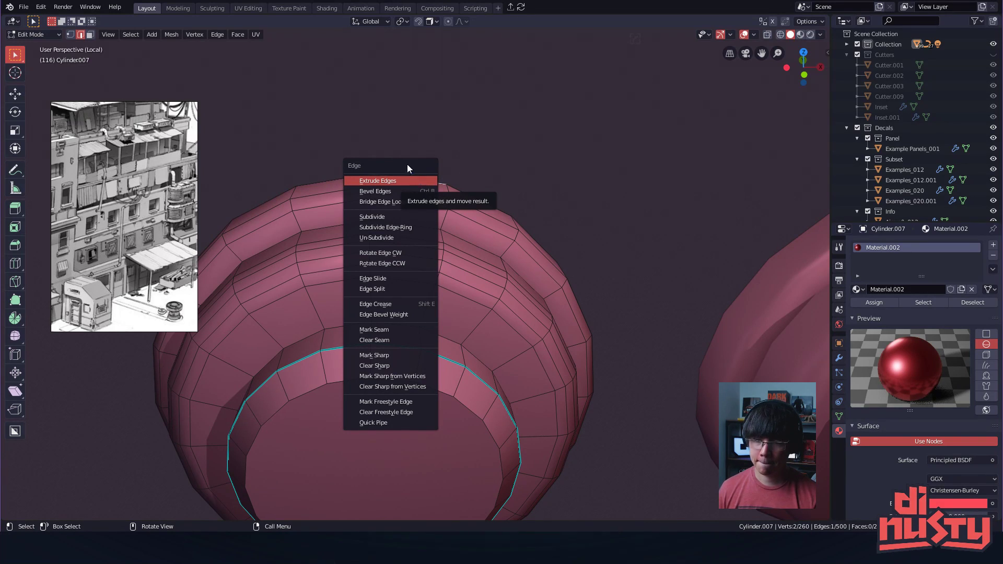
pyautogui.moveTo(454, 122); pyautogui.dragTo(462, 150, button='middle')
# - Leave Edit Mode on the flange and end its isolation to bring back the box and pipes
pyautogui.press('Tab')
pyautogui.click(464, 107)
pyautogui.scroll(-1, 378, 239)
pyautogui.moveTo(396, 197); pyautogui.dragTo(455, 229, button='middle')
pyautogui.click(456, 225)
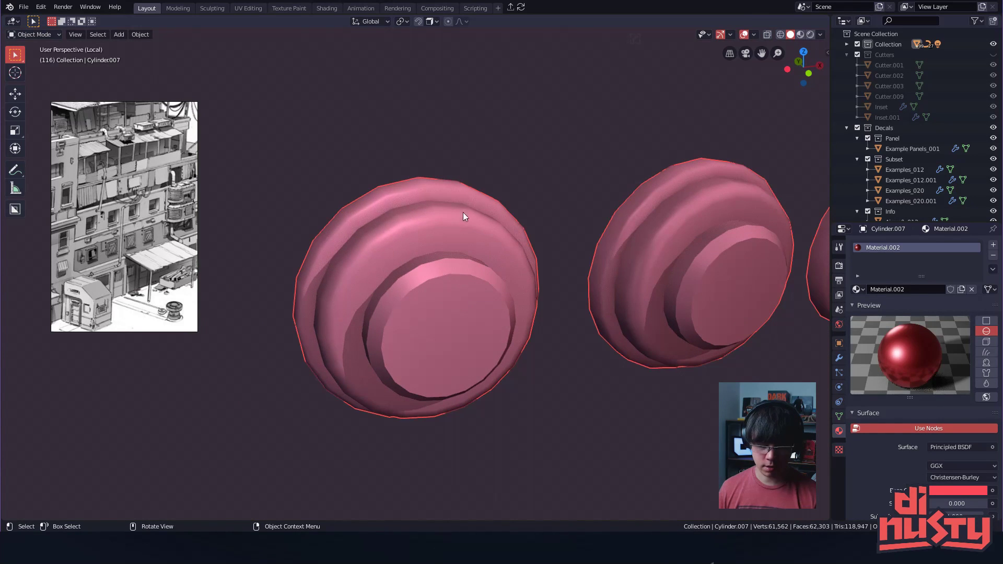
pyautogui.click(495, 108)
pyautogui.hotkey('ctrl', 'f')
pyautogui.scroll(-2, 456, 228)
pyautogui.keyDown('alt'); pyautogui.moveTo(456, 228); pyautogui.dragTo(474, 114); pyautogui.keyUp('alt')
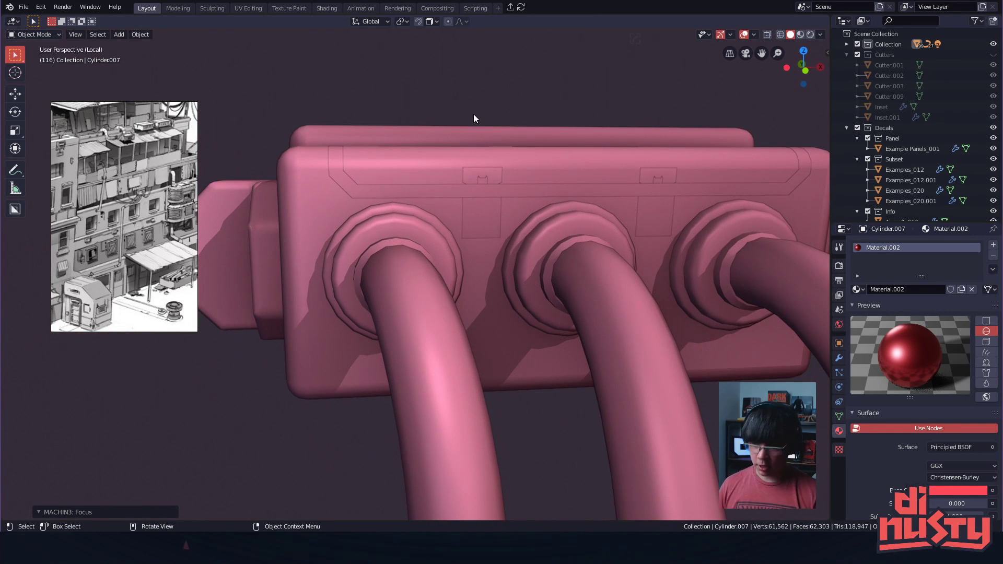
# - Switch the viewport to Material Preview shading to show the box, flanges and pipes with their materials
pyautogui.keyDown('alt'); pyautogui.moveTo(547, 96); pyautogui.dragTo(461, 178); pyautogui.keyUp('alt')
pyautogui.keyDown('alt'); pyautogui.moveTo(349, 253); pyautogui.dragTo(526, 242); pyautogui.keyUp('alt')
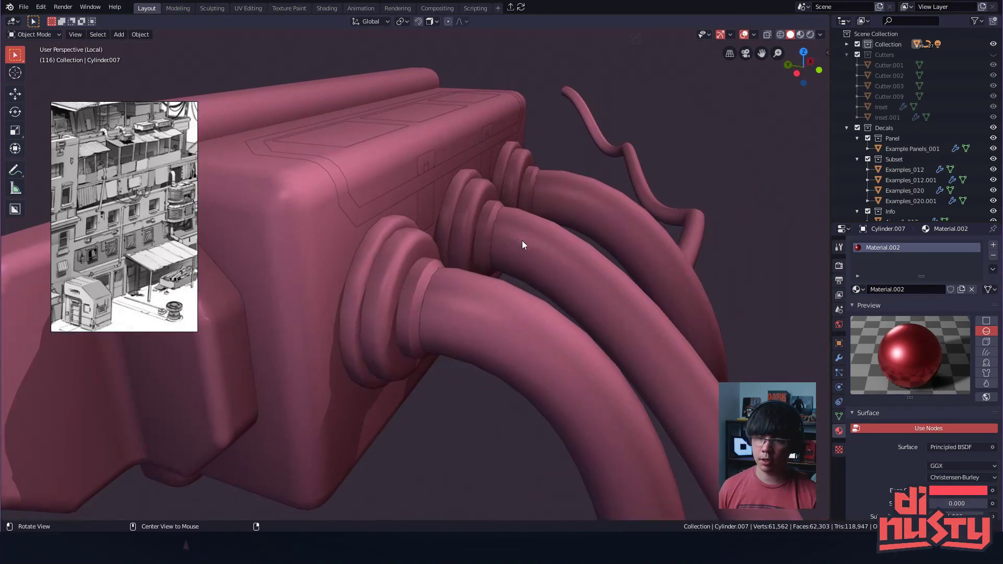
pyautogui.press('Tab')
pyautogui.press('Escape')
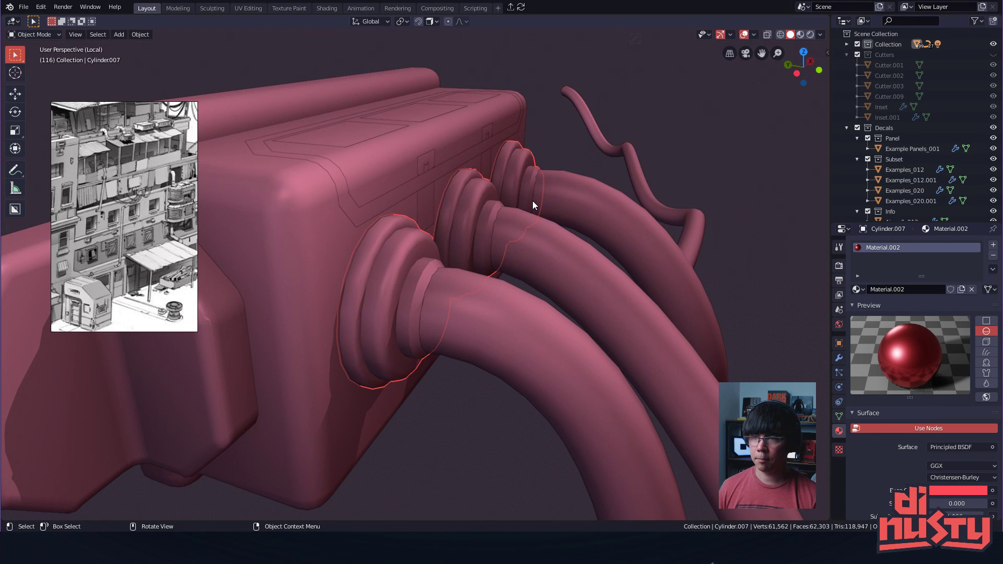
pyautogui.click(800, 34)
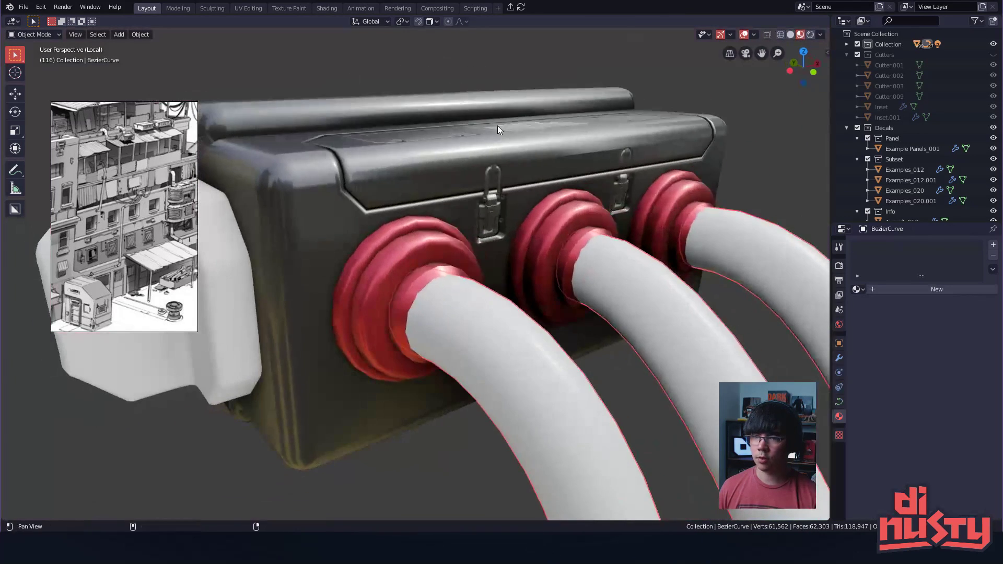
pyautogui.keyDown('alt'); pyautogui.moveTo(498, 125); pyautogui.dragTo(456, 117); pyautogui.keyUp('alt')
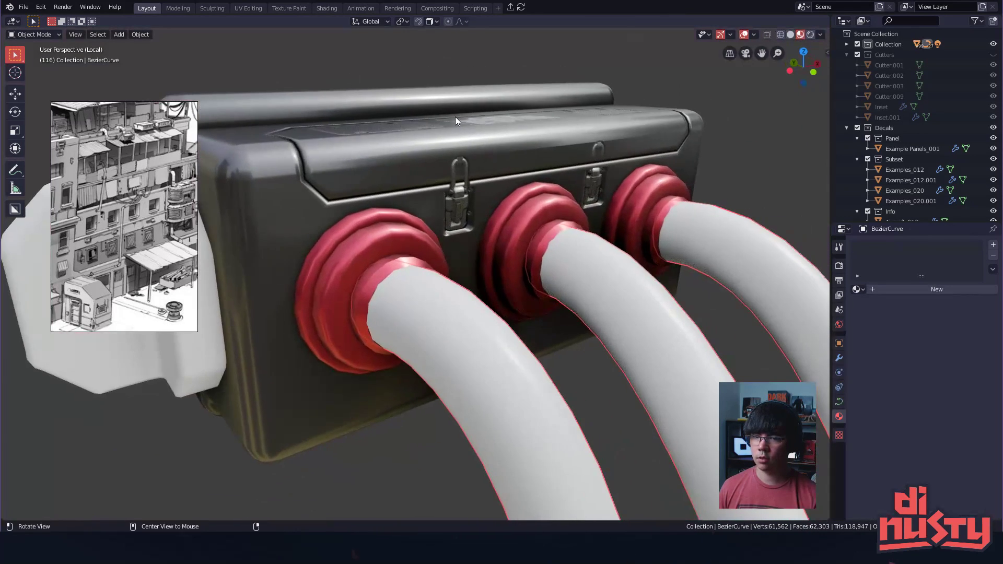
pyautogui.scroll(4, 398, 236)
# - Set the flange material's base color to pale gold with hue 0.133, saturation 0.359 and value 0.987
pyautogui.click(398, 236)
pyautogui.click(954, 490)
pyautogui.click(954, 490)
pyautogui.click(956, 491)
pyautogui.moveTo(936, 406)
pyautogui.mouseDown()
pyautogui.moveTo(935, 383)
pyautogui.moveTo(922, 385)
pyautogui.mouseUp()
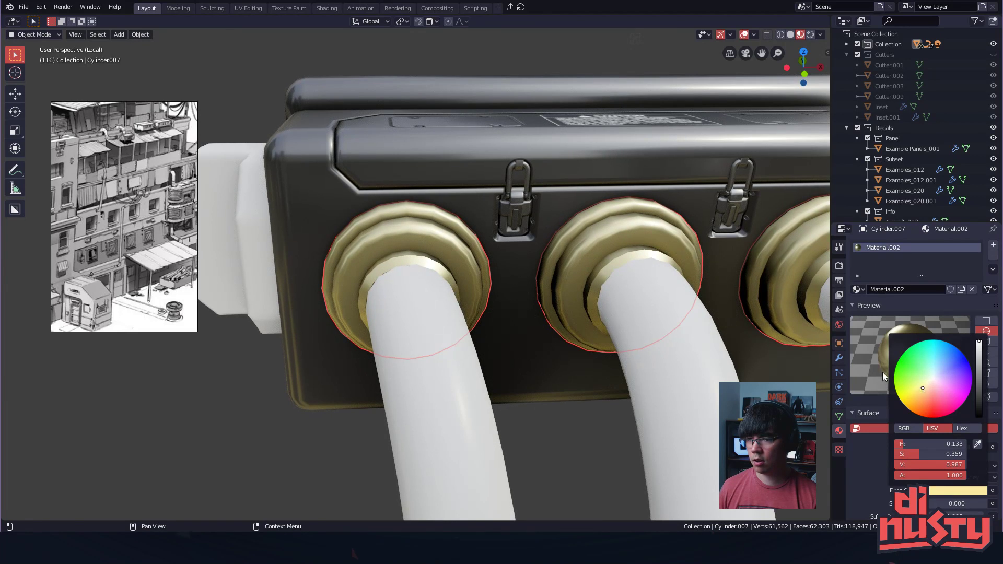
pyautogui.moveTo(258, 111); pyautogui.dragTo(467, 249, button='middle')
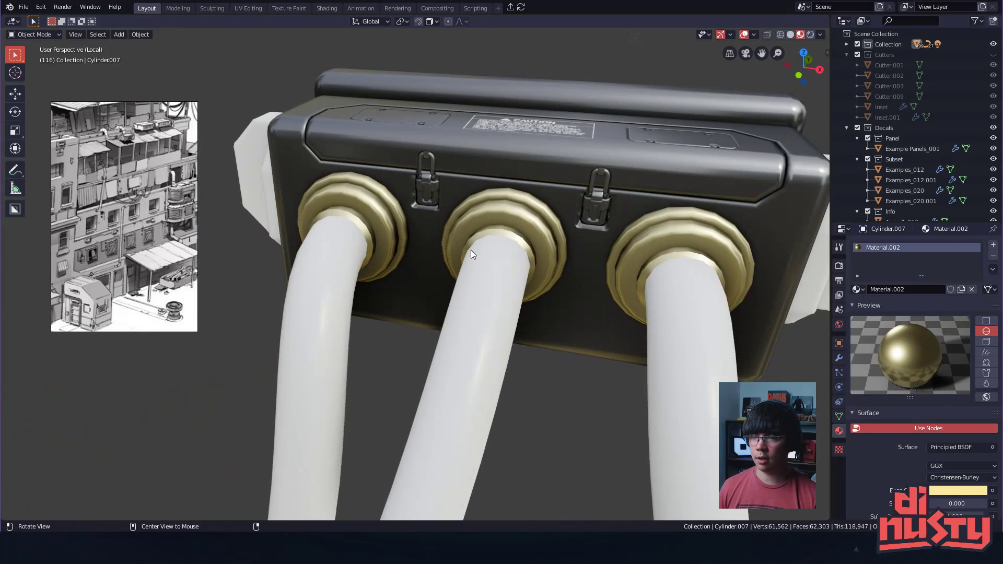
pyautogui.moveTo(541, 226); pyautogui.dragTo(430, 290, button='middle')
pyautogui.click(448, 270)
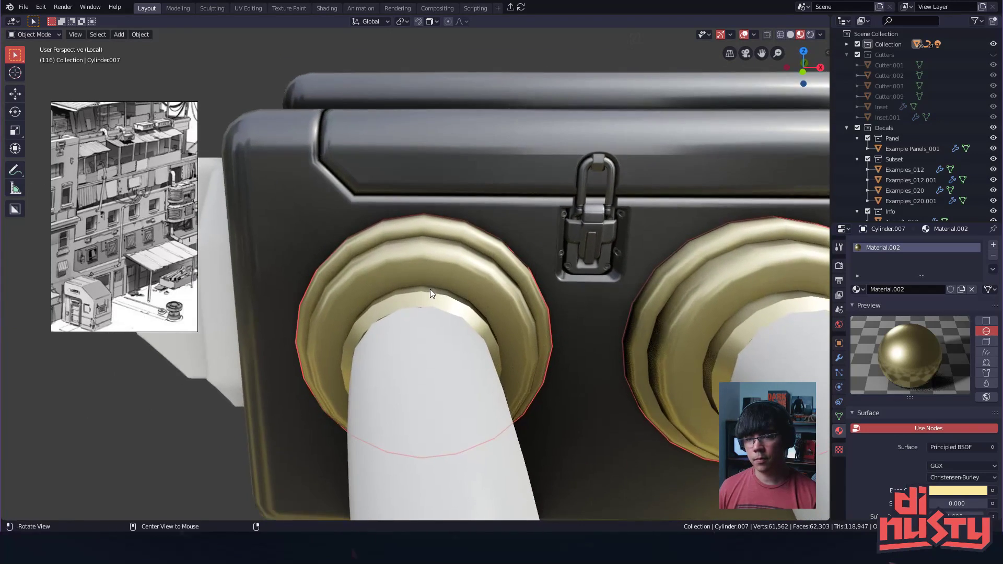
# - Try adding the four-slot decal Examples_003 to the box's front face, near the corner above the first flange
pyautogui.click(413, 172)
pyautogui.keyDown('shift'); pyautogui.moveTo(413, 172); pyautogui.dragTo(453, 185, button='middle'); pyautogui.keyUp('shift')
pyautogui.rightClick(393, 199)
pyautogui.press('d')
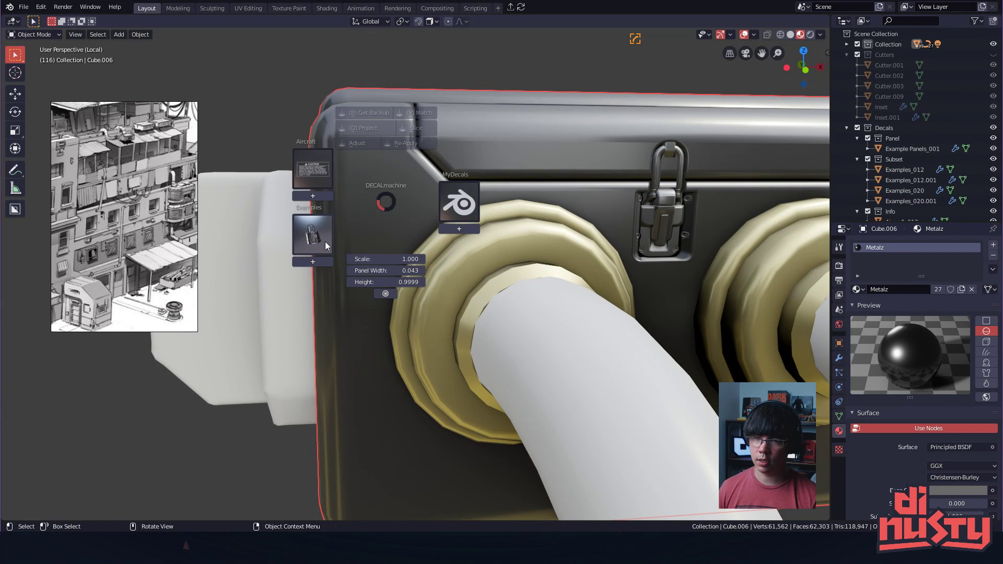
pyautogui.click(381, 202)
pyautogui.moveTo(382, 203); pyautogui.dragTo(480, 197, button='middle')
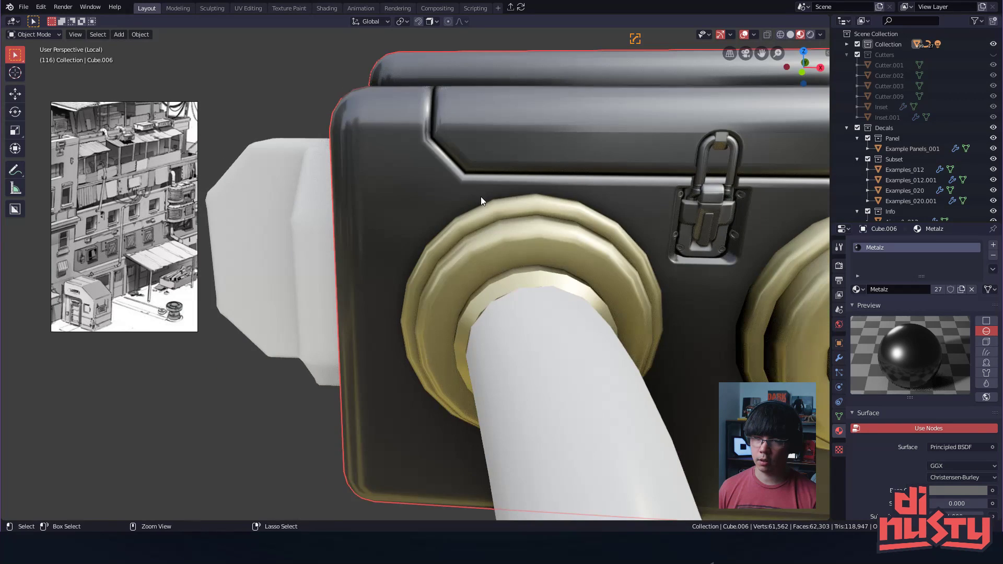
pyautogui.moveTo(410, 218); pyautogui.dragTo(382, 209, button='middle')
pyautogui.press('d')
pyautogui.click(310, 243)
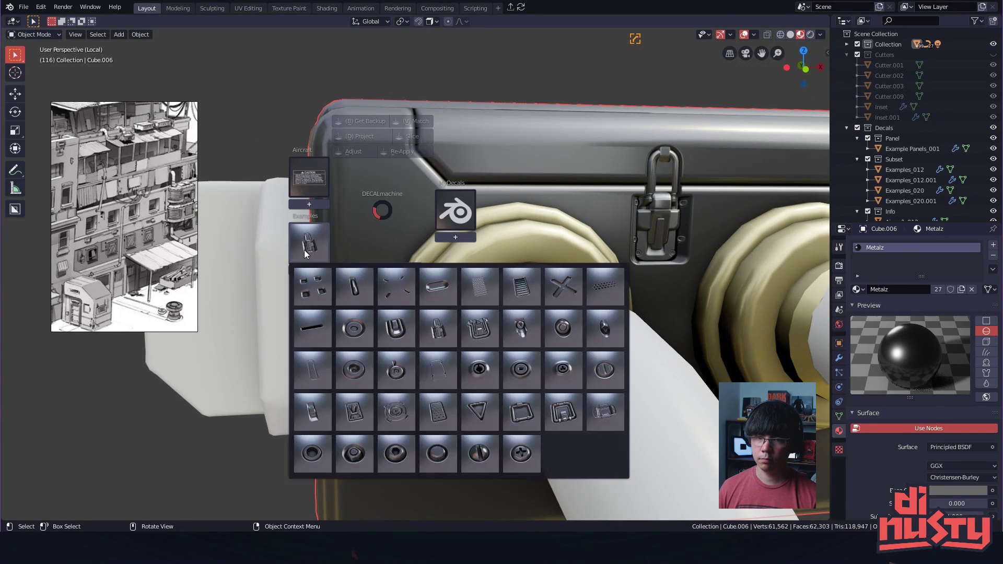
pyautogui.click(393, 293)
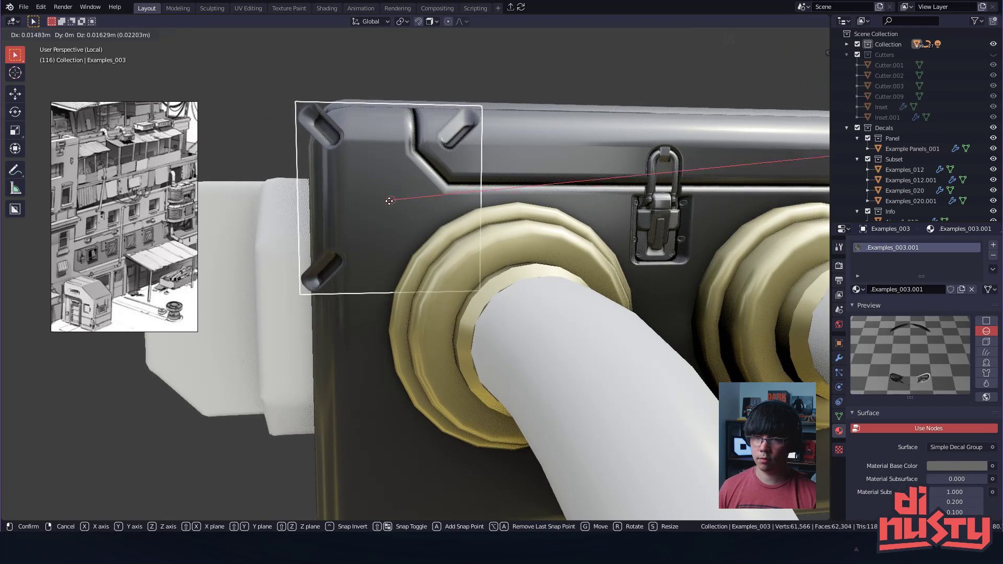
# - Place the four-slot decal near the box's corner, scale it to 0.352, shift it slightly, and delete it
pyautogui.click(390, 203)
pyautogui.press('s')
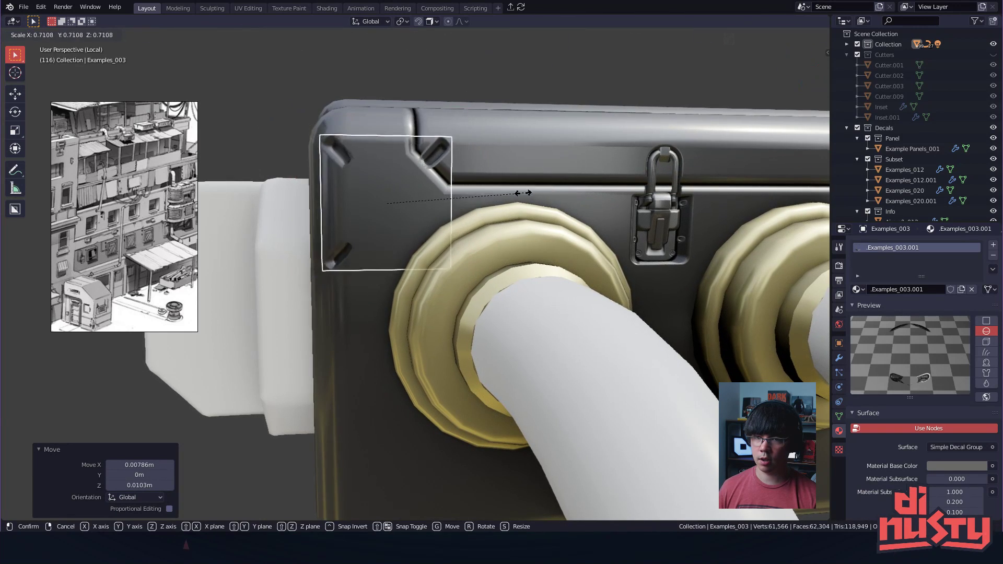
pyautogui.click(428, 202)
pyautogui.press('g')
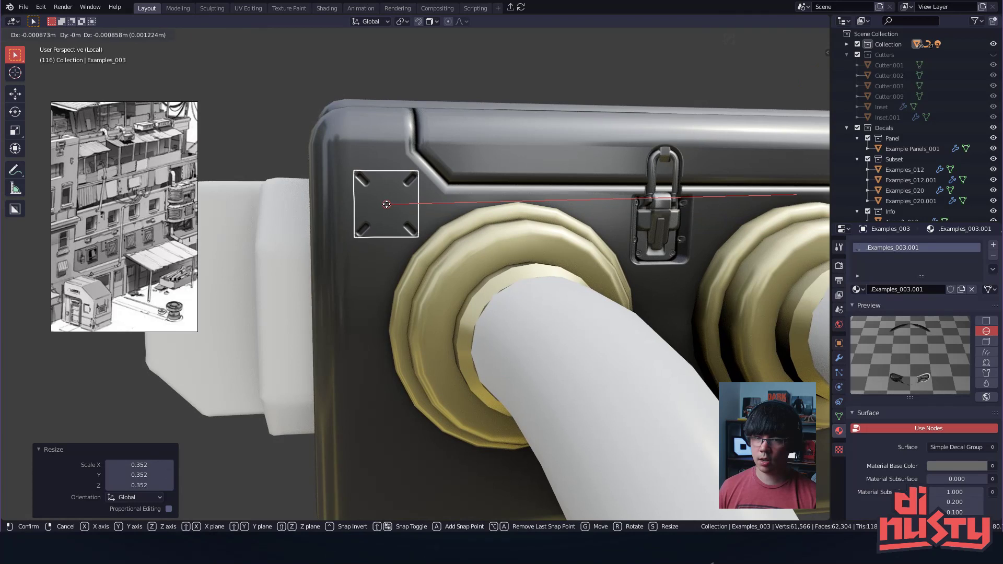
pyautogui.click(384, 208)
pyautogui.click(394, 92)
pyautogui.scroll(2, 391, 157)
pyautogui.moveTo(392, 167); pyautogui.dragTo(432, 210, button='middle')
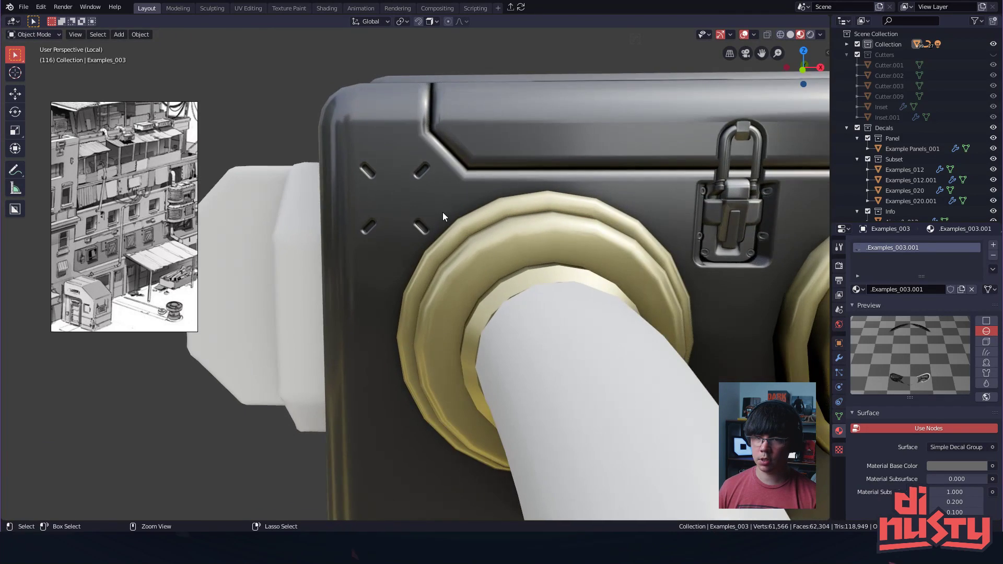
pyautogui.press('Delete')
# - Insert the round fitting decal Examples_021 from the Examples library onto the first flange
pyautogui.click(547, 240)
pyautogui.scroll(2, 557, 240)
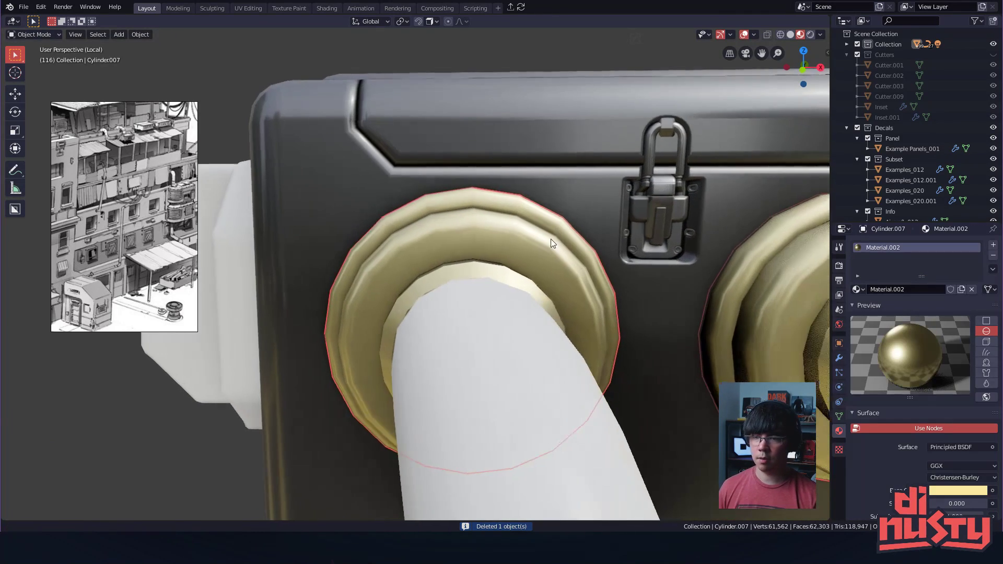
pyautogui.press('d')
pyautogui.click(391, 276)
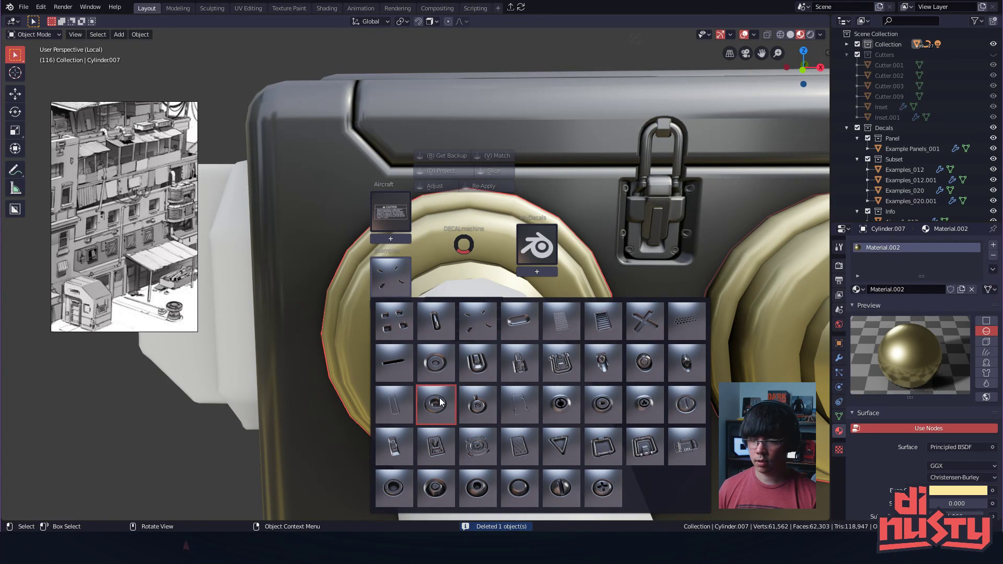
pyautogui.click(566, 408)
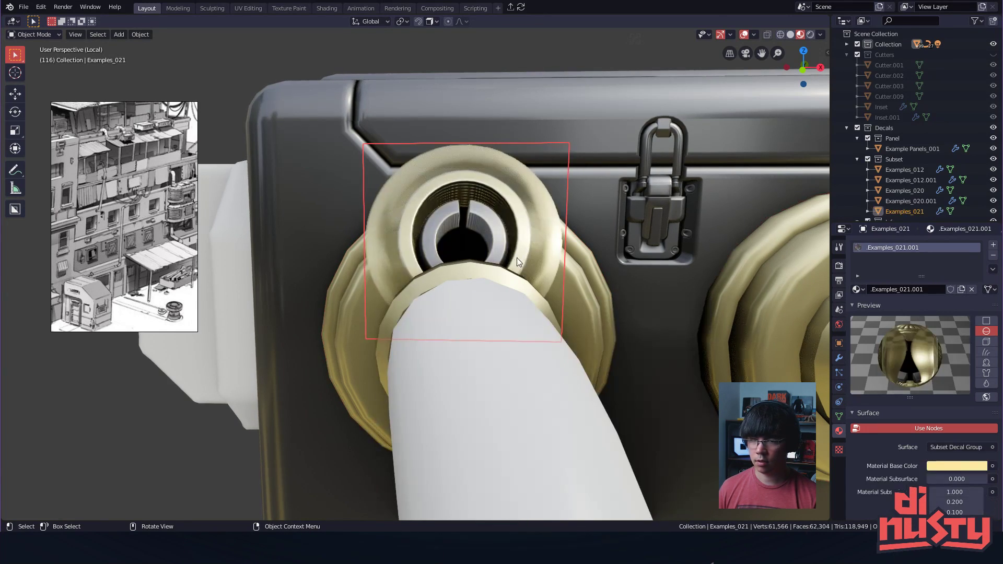
# - Scale the round fitting decal down and move it onto the first flange's ring face
pyautogui.moveTo(500, 237); pyautogui.dragTo(501, 262, button='middle')
pyautogui.press('s')
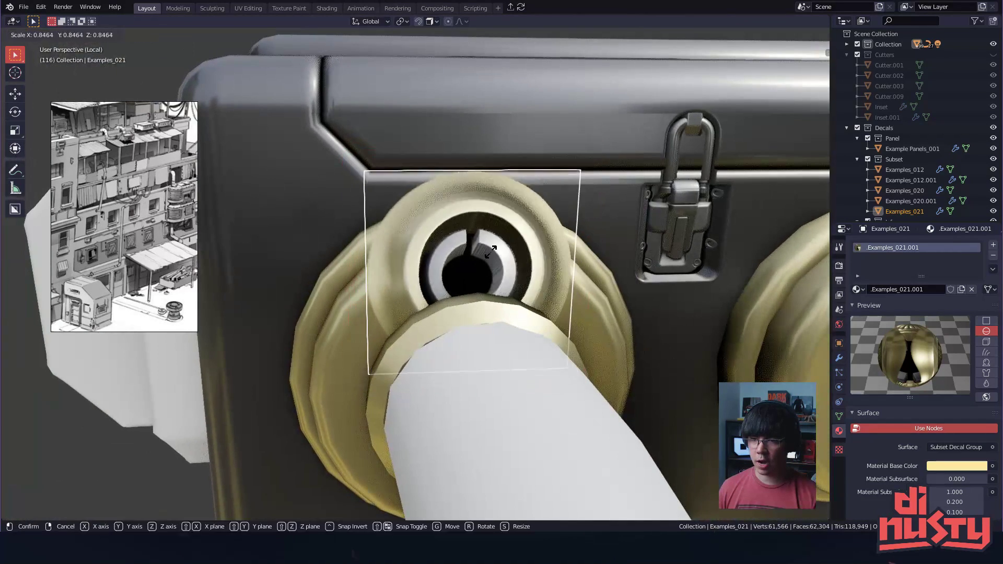
pyautogui.click(468, 273)
pyautogui.press('g')
pyautogui.click(473, 276)
pyautogui.scroll(2, 600, 280)
pyautogui.moveTo(535, 277); pyautogui.dragTo(489, 269, button='middle')
# - Reposition the round fitting decal on the first flange's ring face, centred above the pipe
pyautogui.click(231, 194)
pyautogui.moveTo(380, 230); pyautogui.dragTo(402, 294, button='middle')
pyautogui.click(457, 269)
pyautogui.scroll(7, 420, 275)
pyautogui.scroll(-2, 402, 294)
pyautogui.press('g')
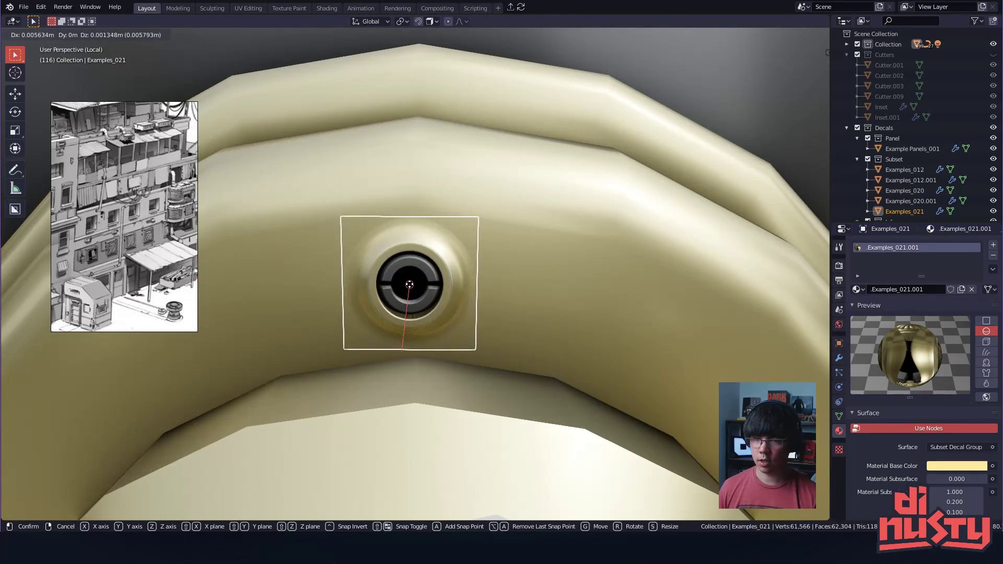
pyautogui.click(466, 297)
pyautogui.moveTo(466, 297); pyautogui.dragTo(567, 150, button='middle')
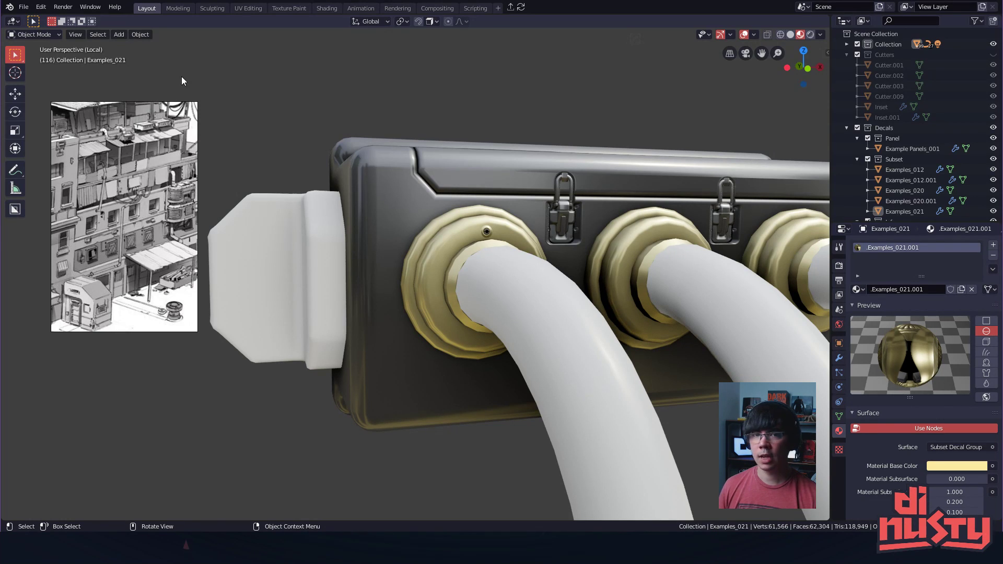
# - Move the reference image lower and select the edge loop around the first flange's inner ring
pyautogui.click(99, 34)
pyautogui.click(453, 240)
pyautogui.press('Tab')
pyautogui.click(454, 220)
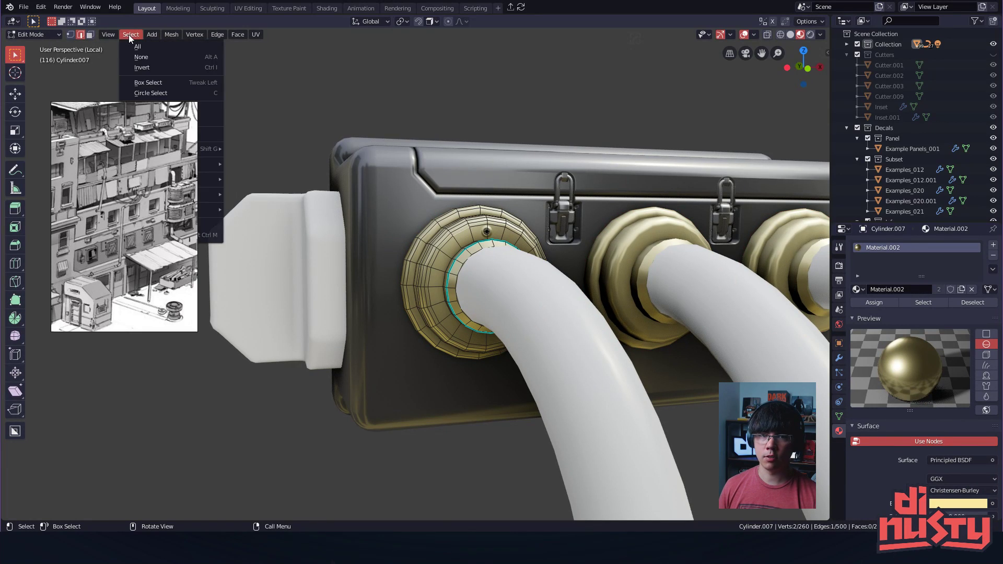
pyautogui.moveTo(138, 172); pyautogui.dragTo(124, 327)
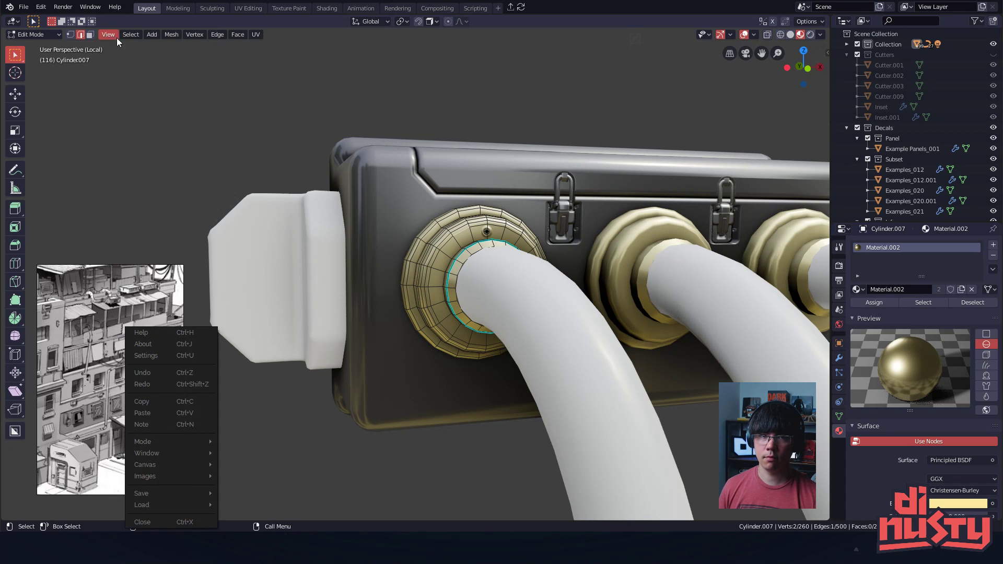
pyautogui.click(130, 35)
pyautogui.moveTo(182, 164)
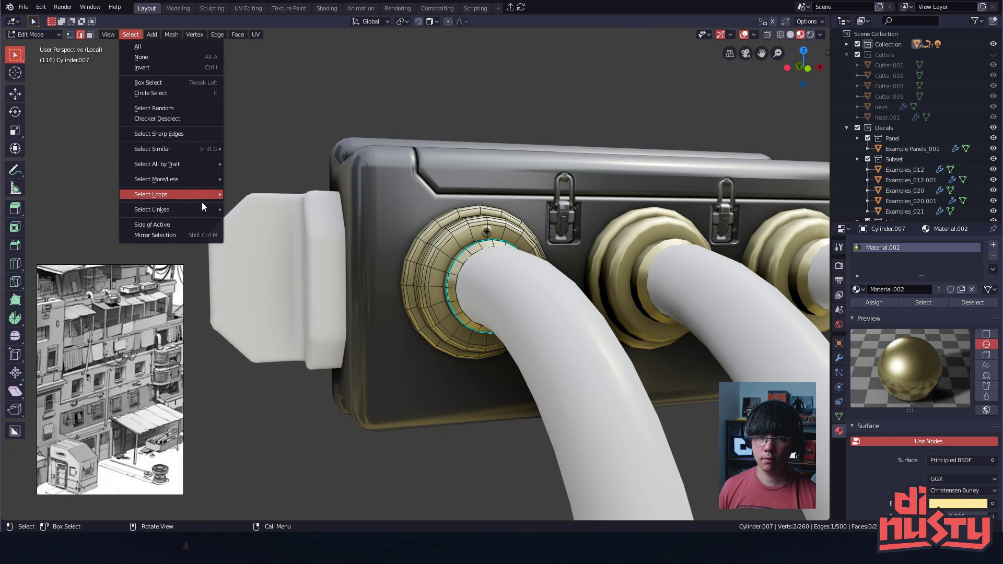
pyautogui.click(230, 193)
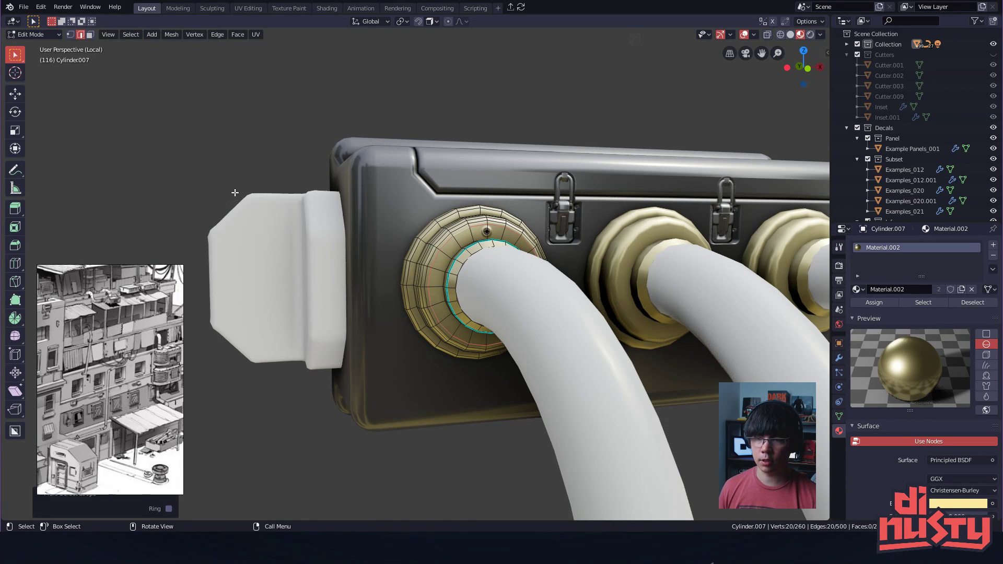
pyautogui.moveTo(600, 293); pyautogui.dragTo(548, 272, button='middle')
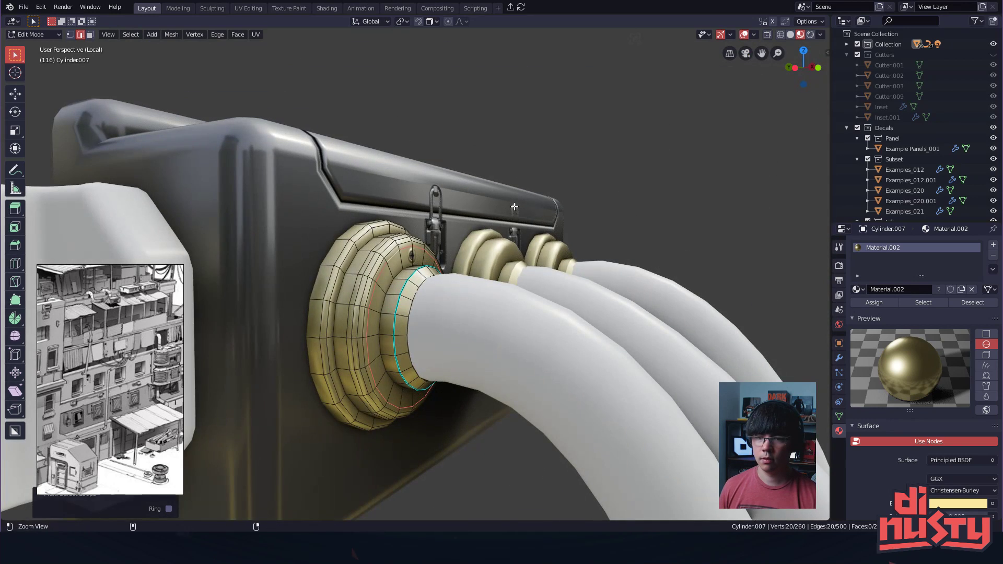
# - Leave mesh editing and delete the round fitting decal from the first flange's ring face
pyautogui.keyDown('ctrl'); pyautogui.keyDown('alt'); pyautogui.moveTo(539, 205); pyautogui.dragTo(497, 205); pyautogui.keyUp('alt'); pyautogui.keyUp('ctrl')
pyautogui.press('Tab')
pyautogui.click(506, 109)
pyautogui.keyDown('alt'); pyautogui.moveTo(506, 121); pyautogui.dragTo(436, 180); pyautogui.keyUp('alt')
pyautogui.keyDown('ctrl'); pyautogui.keyDown('alt'); pyautogui.moveTo(436, 180); pyautogui.dragTo(424, 255); pyautogui.keyUp('alt'); pyautogui.keyUp('ctrl')
pyautogui.click(425, 255)
pyautogui.press('x')
pyautogui.click(425, 255)
# - Assign the existing Metalz material to the white end pieces on both sides of the box
pyautogui.keyDown('alt'); pyautogui.moveTo(462, 78); pyautogui.dragTo(344, 337); pyautogui.keyUp('alt')
pyautogui.keyDown('alt'); pyautogui.moveTo(394, 265); pyautogui.dragTo(465, 291); pyautogui.keyUp('alt')
pyautogui.click(490, 299)
pyautogui.click(421, 309)
pyautogui.click(857, 290)
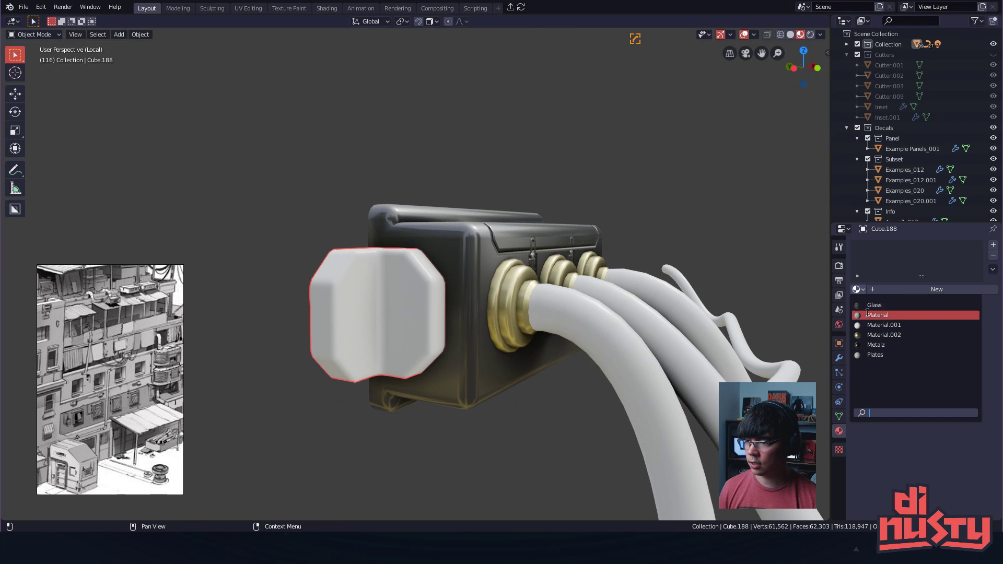
pyautogui.click(878, 351)
pyautogui.keyDown('alt'); pyautogui.moveTo(526, 108); pyautogui.dragTo(519, 268); pyautogui.keyUp('alt')
pyautogui.click(606, 308)
pyautogui.click(858, 289)
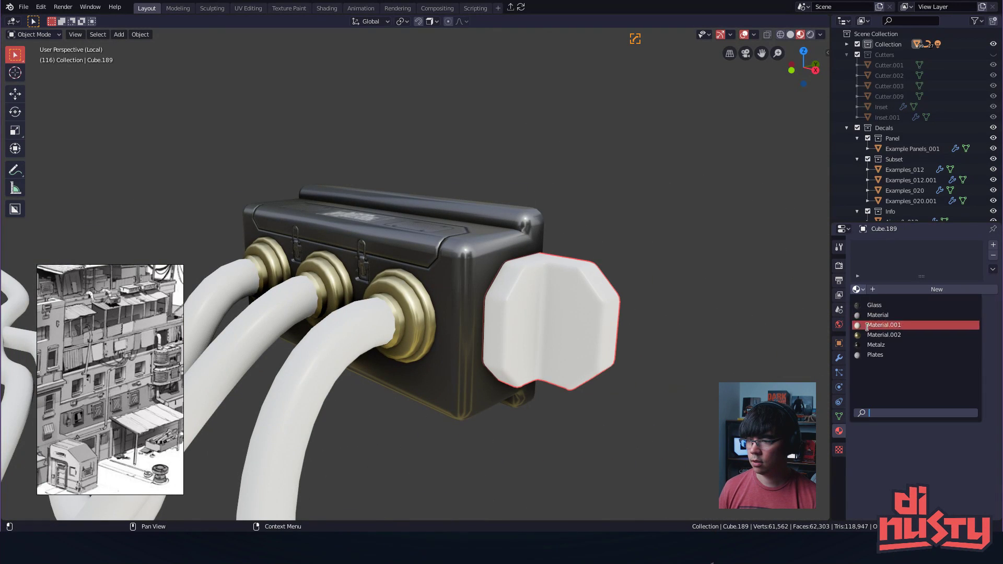
pyautogui.click(884, 349)
# - Move both end pieces inward along the X axis so they sit closer to the box
pyautogui.keyDown('alt'); pyautogui.moveTo(547, 307); pyautogui.dragTo(370, 271); pyautogui.keyUp('alt')
pyautogui.press('g')
pyautogui.press('x')
pyautogui.click(581, 307)
pyautogui.click(298, 306)
pyautogui.press('g')
pyautogui.press('x')
pyautogui.click(315, 304)
pyautogui.click(311, 250)
pyautogui.keyDown('alt'); pyautogui.moveTo(311, 251); pyautogui.dragTo(547, 255); pyautogui.keyUp('alt')
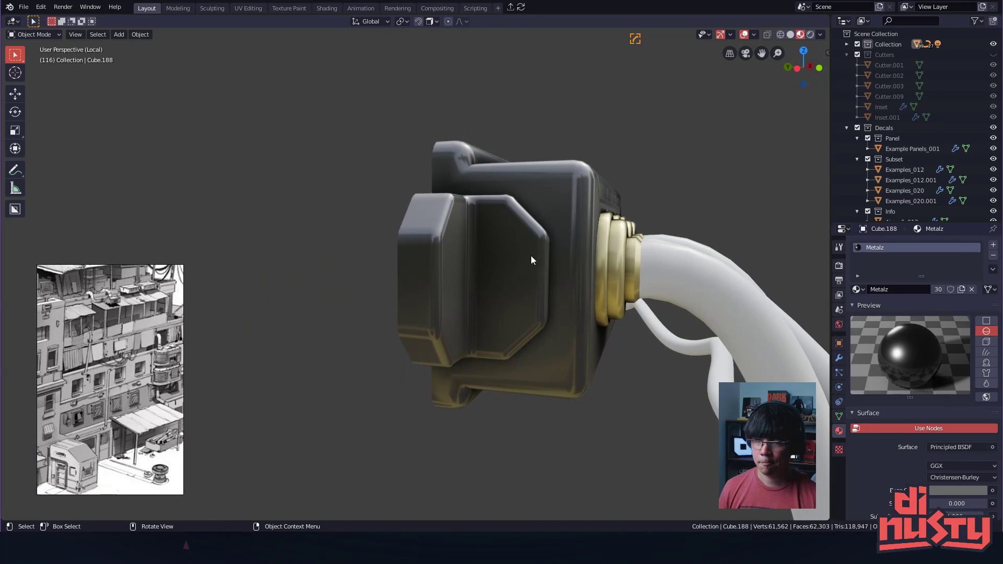
# - Try to insert the Examples_014 decal from the Examples library onto the end piece beside the first flange
pyautogui.press('d')
pyautogui.click(437, 294)
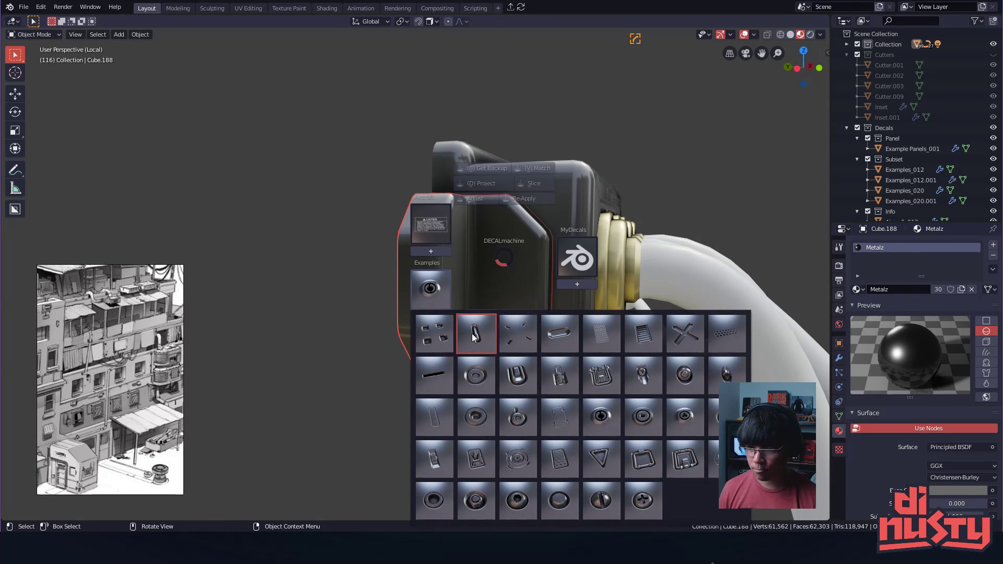
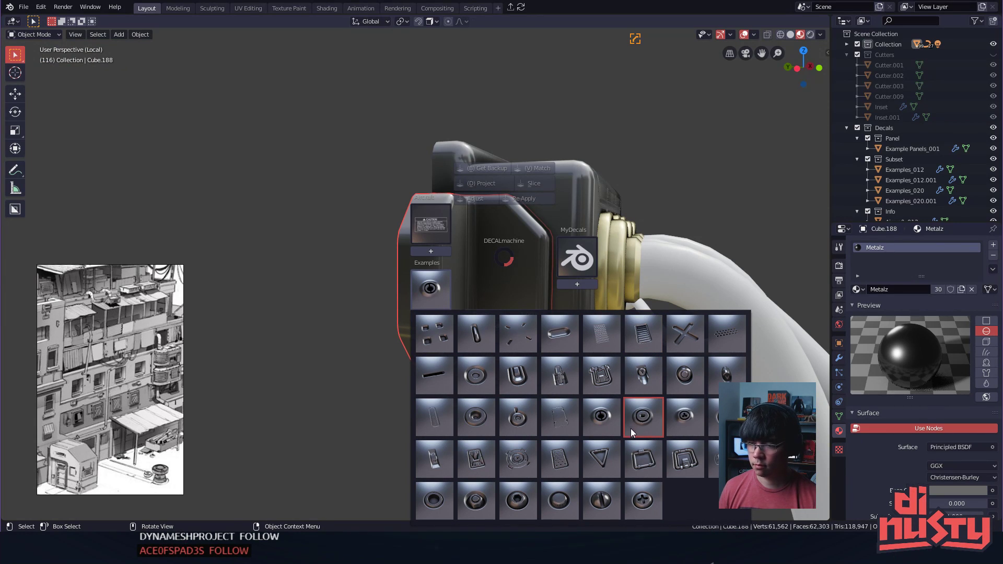
pyautogui.click(642, 380)
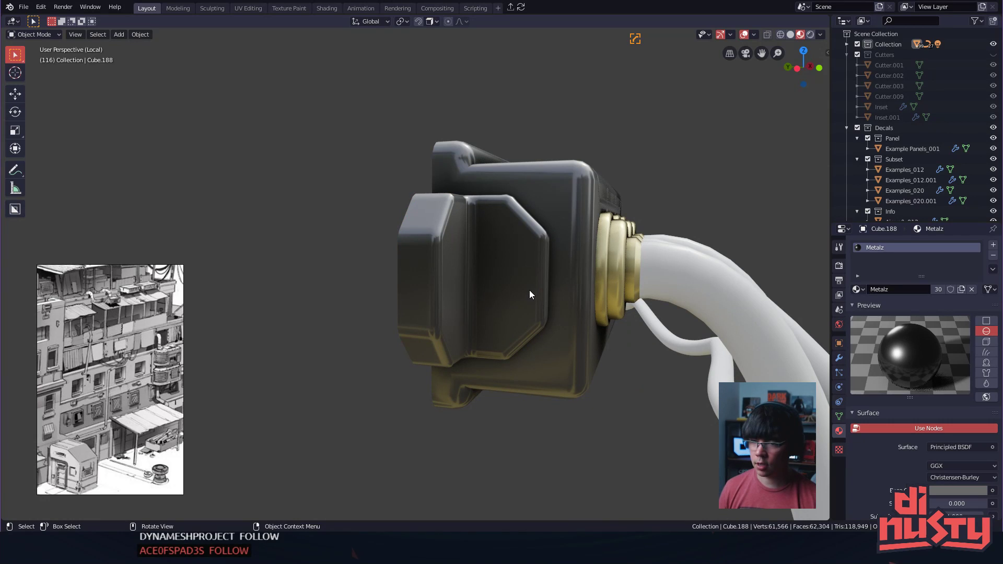
pyautogui.moveTo(524, 293); pyautogui.dragTo(539, 274, button='middle')
pyautogui.click(539, 273)
pyautogui.press('d')
pyautogui.click(421, 288)
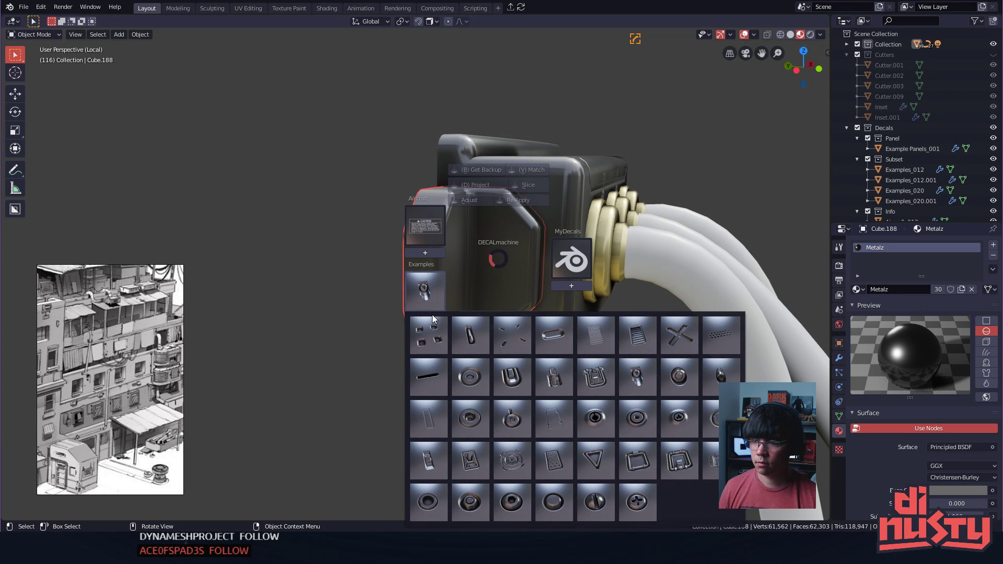
pyautogui.click(627, 374)
# - Look for the inserted decal around the whole pipe assembly and the box with the viewport overlays turned off
pyautogui.moveTo(628, 374); pyautogui.dragTo(427, 312, button='middle')
pyautogui.scroll(-12, 387, 313)
pyautogui.moveTo(343, 318); pyautogui.dragTo(412, 312, button='middle')
pyautogui.press('Tab')
pyautogui.press('Escape')
pyautogui.press('Tab')
pyautogui.press('Escape')
pyautogui.press('pageup')
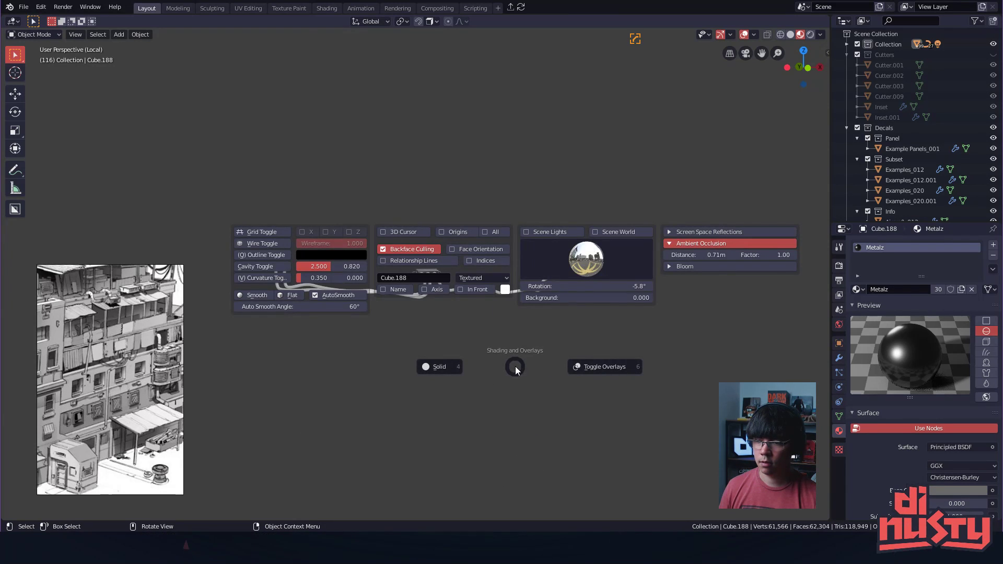
pyautogui.click(585, 366)
pyautogui.moveTo(538, 370); pyautogui.dragTo(505, 383, button='middle')
pyautogui.click(421, 283)
pyautogui.scroll(8, 421, 281)
pyautogui.scroll(5, 494, 276)
pyautogui.keyDown('alt'); pyautogui.moveTo(513, 303); pyautogui.dragTo(474, 297); pyautogui.keyUp('alt')
pyautogui.click(474, 296)
pyautogui.scroll(6, 440, 292)
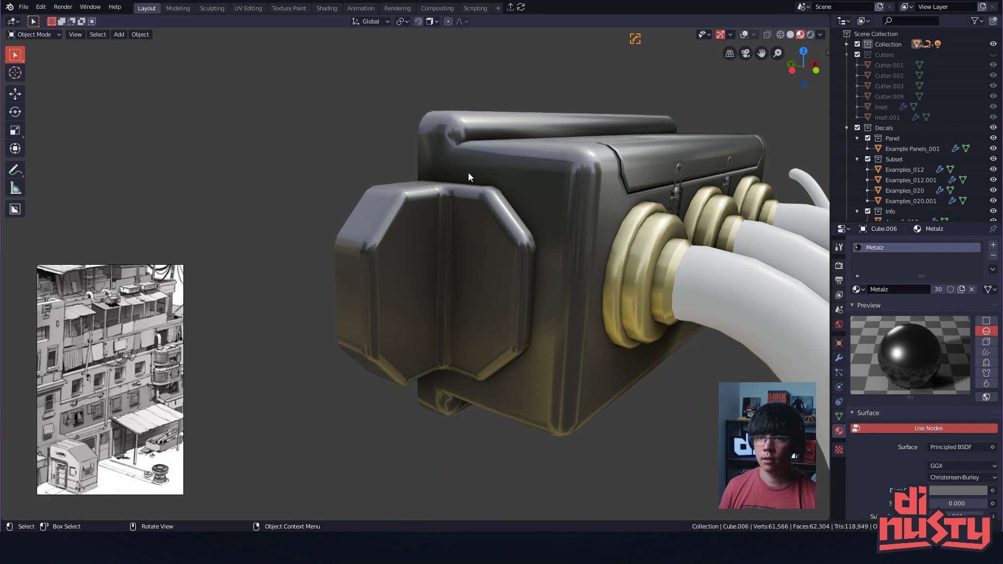
# - Turn the overlays back on and inspect the end piece's edges in Edit Mode
pyautogui.moveTo(468, 172); pyautogui.dragTo(431, 185, button='middle')
pyautogui.click(444, 185)
pyautogui.press('Tab')
pyautogui.click(457, 190)
pyautogui.press('Tab')
pyautogui.click(459, 125)
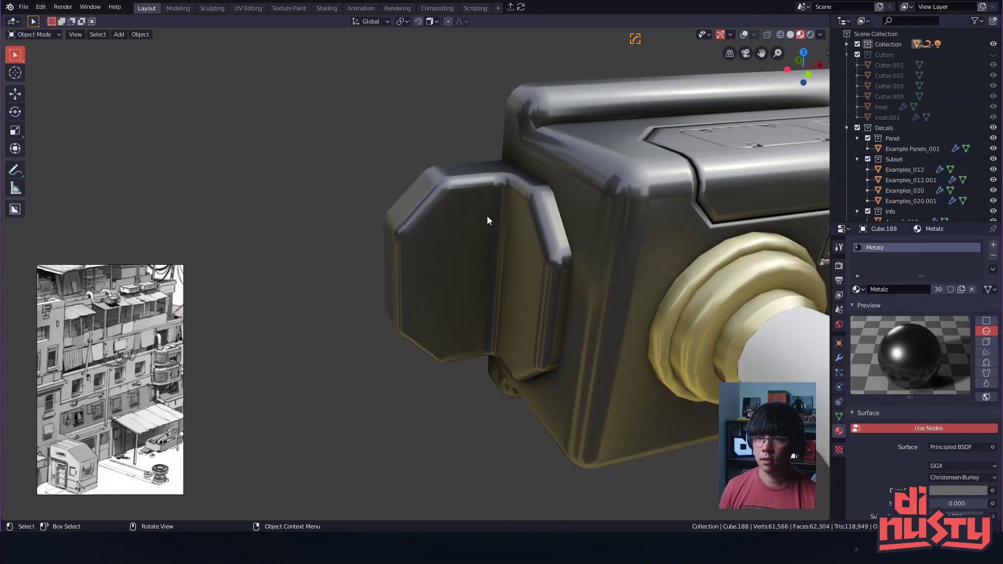
pyautogui.press('Tab')
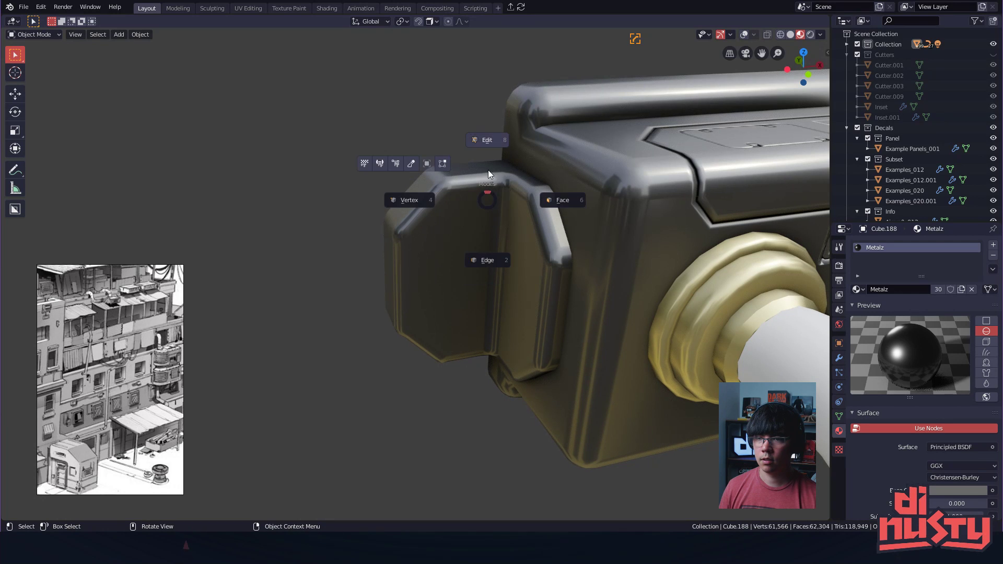
pyautogui.click(488, 181)
pyautogui.press('pageup')
pyautogui.click(504, 235)
pyautogui.keyDown('alt'); pyautogui.keyDown('shift'); pyautogui.moveTo(510, 266); pyautogui.dragTo(465, 265); pyautogui.keyUp('shift'); pyautogui.keyUp('alt')
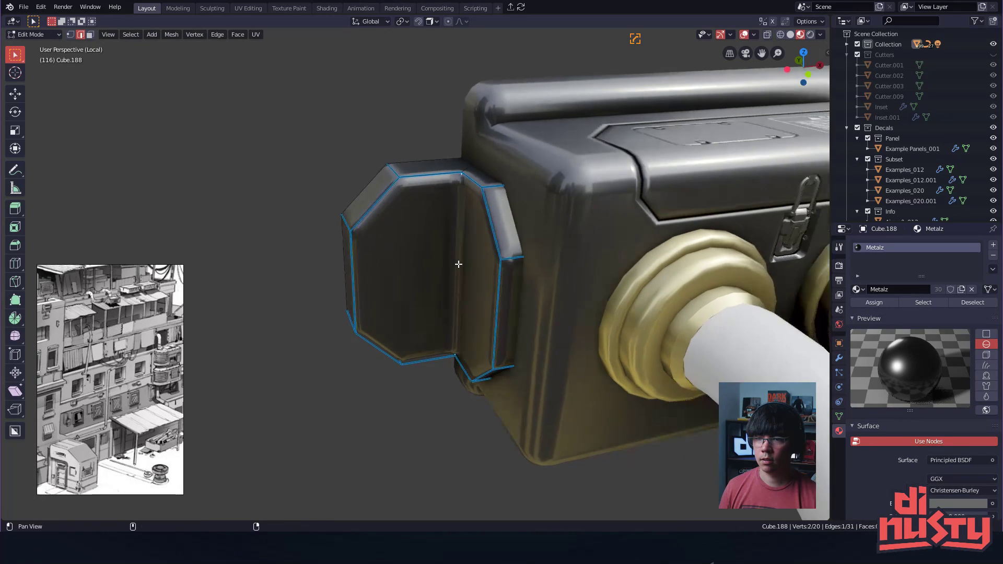
pyautogui.scroll(-5, 465, 264)
pyautogui.press('Tab')
# - Try again to insert the Examples_014 decal onto the end piece and check where it lands
pyautogui.moveTo(437, 280); pyautogui.dragTo(428, 256, button='middle')
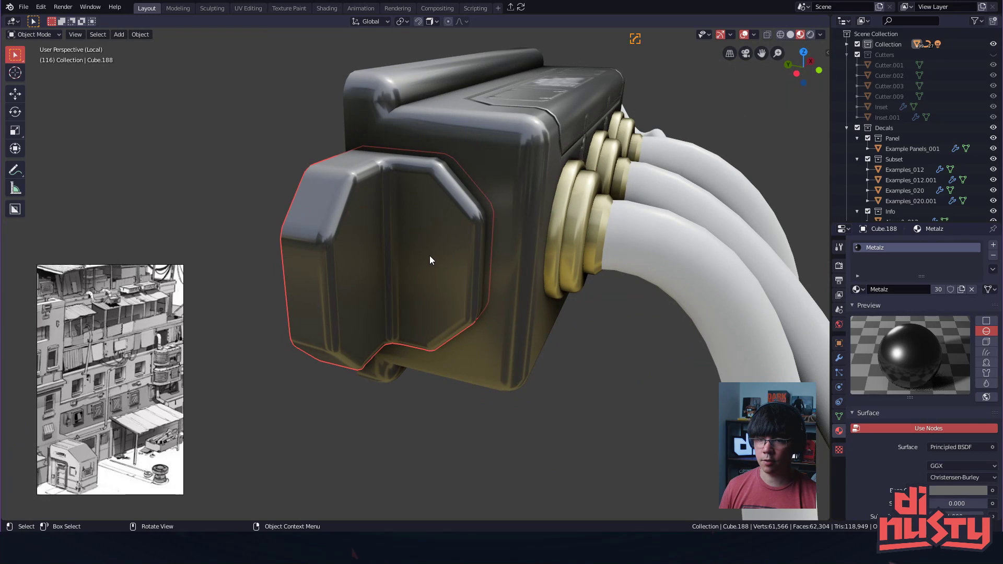
pyautogui.press('d')
pyautogui.click(378, 289)
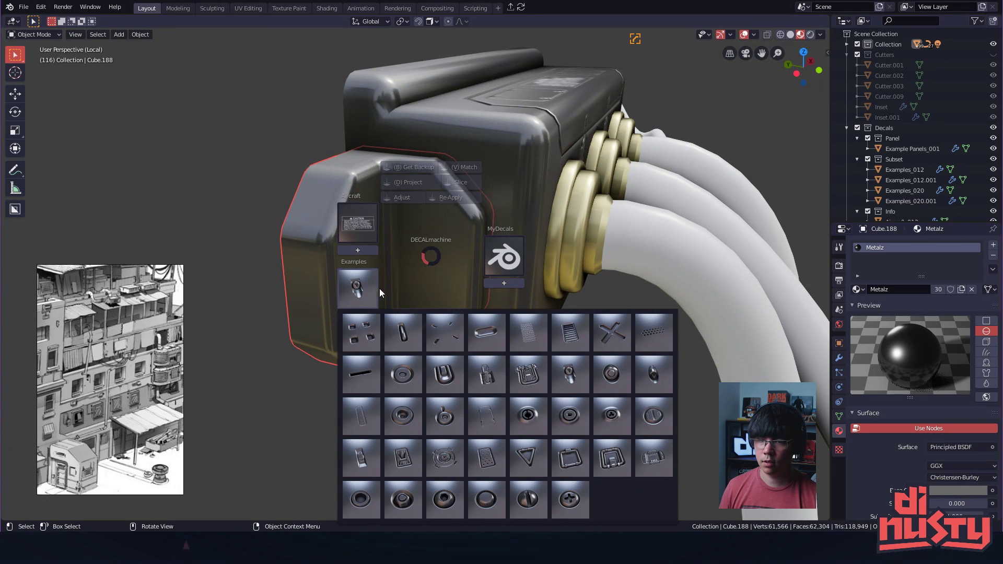
pyautogui.click(569, 381)
pyautogui.moveTo(466, 316); pyautogui.dragTo(484, 285, button='middle')
pyautogui.scroll(-9, 484, 286)
pyautogui.scroll(-5, 483, 284)
pyautogui.moveTo(430, 321); pyautogui.dragTo(437, 290, button='middle')
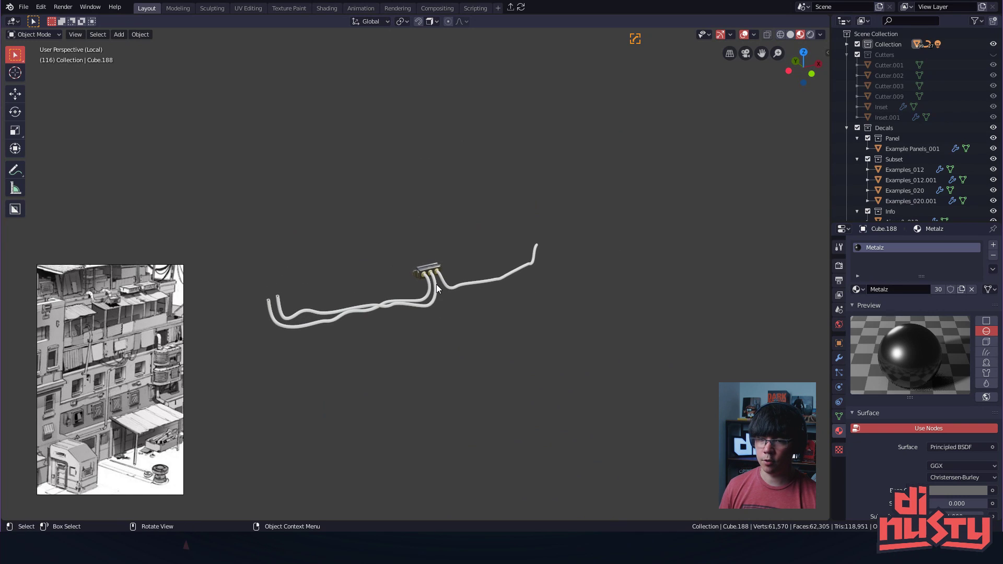
# - Switch the viewport to solid shading with the overlays turned off and view the whole model
pyautogui.rightClick(466, 239)
pyautogui.moveTo(419, 234); pyautogui.dragTo(460, 219, button='middle')
pyautogui.press('z')
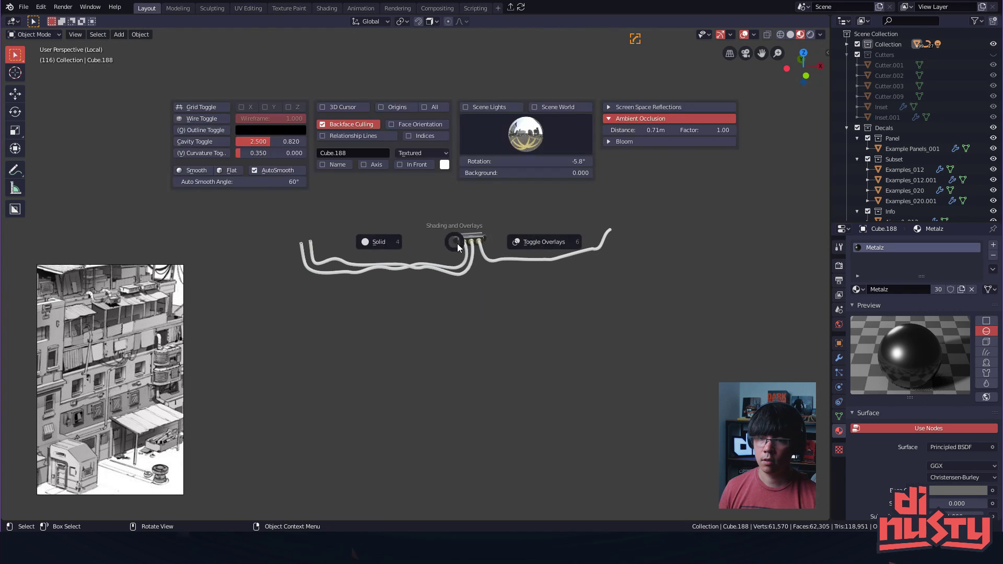
pyautogui.press('Escape')
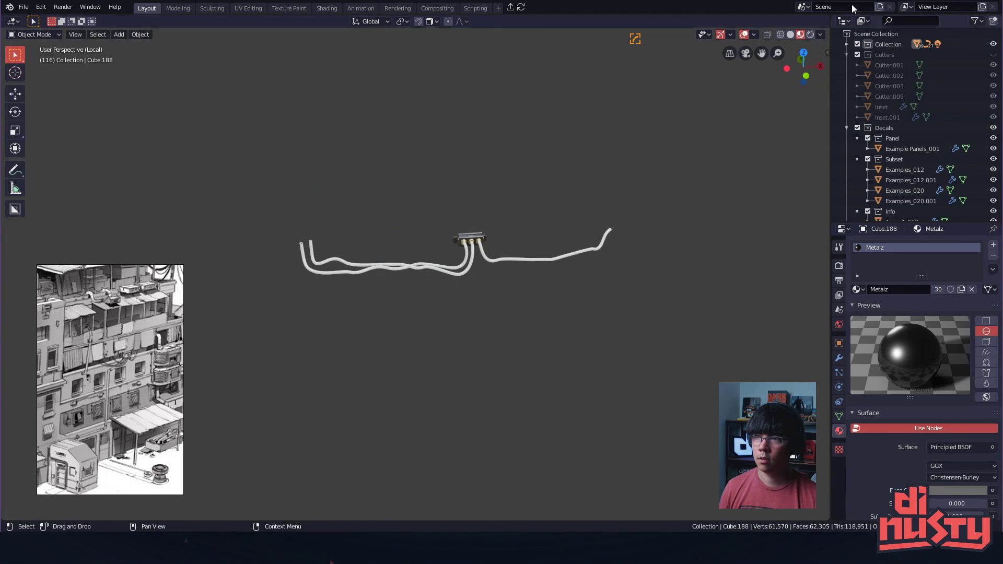
pyautogui.click(791, 35)
pyautogui.keyDown('alt'); pyautogui.moveTo(652, 175); pyautogui.dragTo(596, 178); pyautogui.keyUp('alt')
pyautogui.keyDown('ctrl'); pyautogui.keyDown('alt'); pyautogui.moveTo(522, 182); pyautogui.dragTo(357, 192); pyautogui.keyUp('alt'); pyautogui.keyUp('ctrl')
pyautogui.keyDown('alt'); pyautogui.keyDown('shift'); pyautogui.moveTo(431, 318); pyautogui.dragTo(451, 271); pyautogui.keyUp('shift'); pyautogui.keyUp('alt')
pyautogui.moveTo(276, 280); pyautogui.dragTo(604, 396)
pyautogui.press('z')
pyautogui.click(398, 342)
pyautogui.click(438, 232)
pyautogui.click(453, 219)
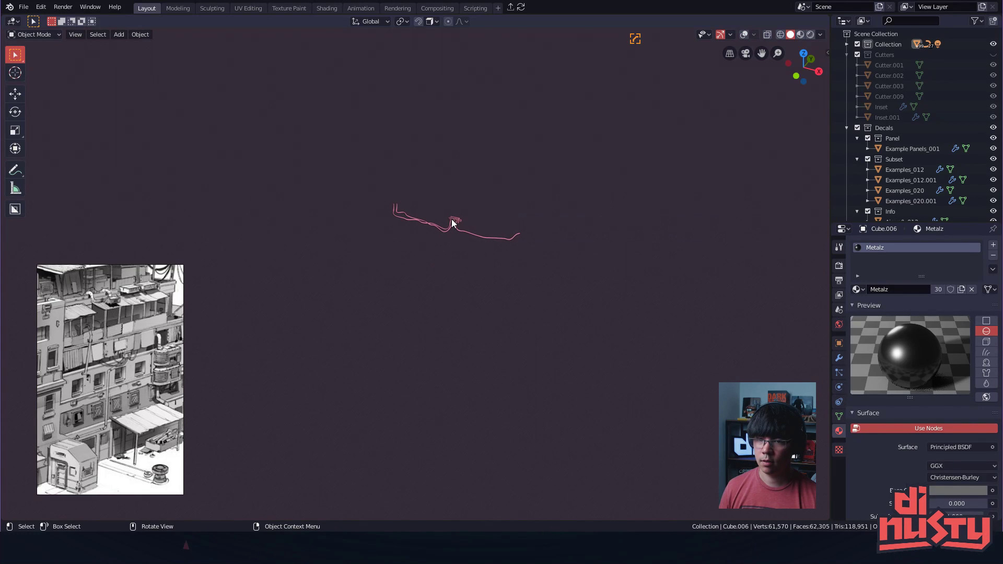
# - Turn the overlays back on and show the floor grid with its X and Y axes
pyautogui.press('z')
pyautogui.click(352, 220)
pyautogui.press('z')
pyautogui.click(241, 218)
pyautogui.press('z')
pyautogui.click(252, 234)
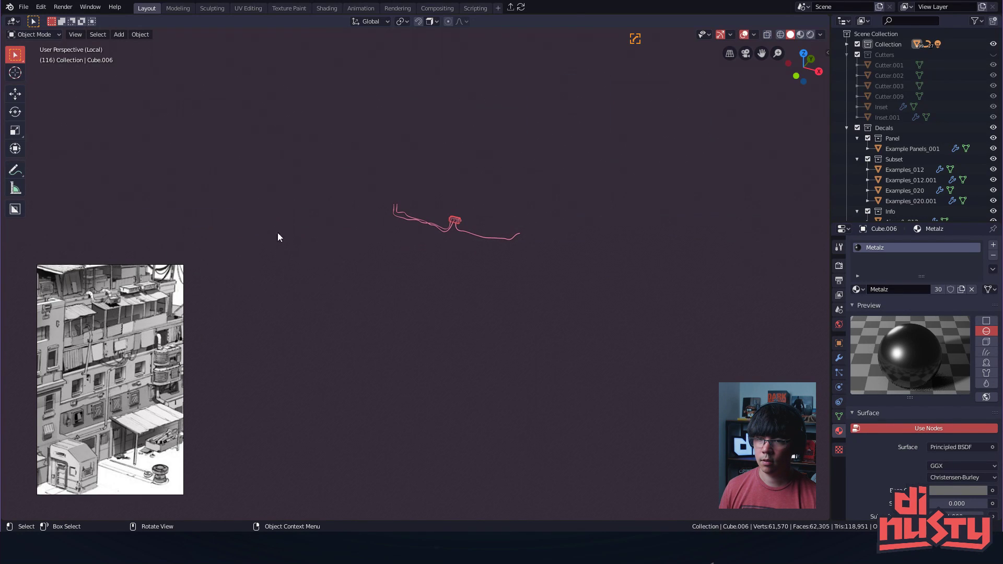
pyautogui.press('z')
pyautogui.click(213, 159)
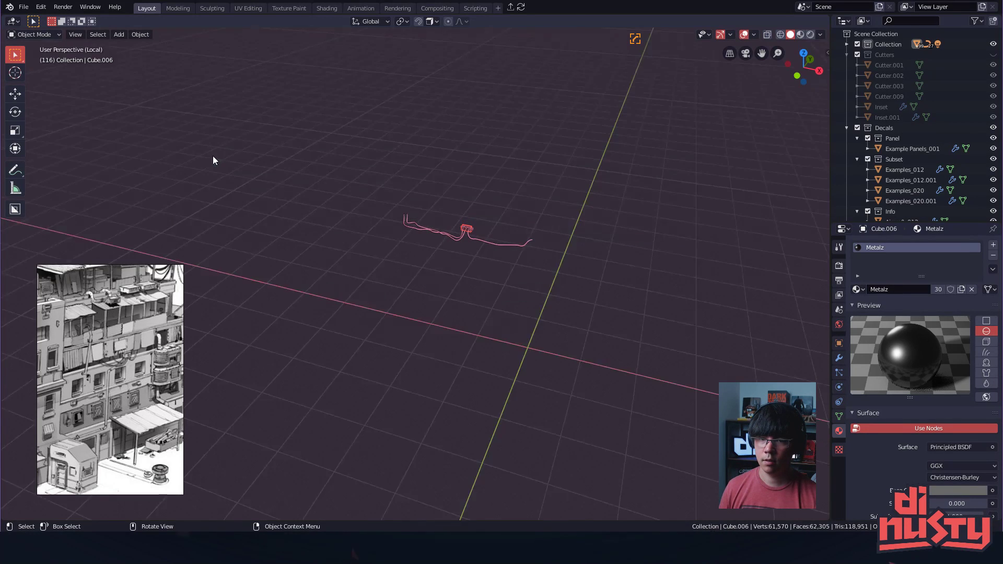
# - Select the LIBRARY_DECAL and LIBRARY_DECAL.001 objects by name and look for them in the scene
pyautogui.moveTo(364, 272); pyautogui.dragTo(723, 253, button='middle')
pyautogui.scroll(-2, 909, 157)
pyautogui.click(885, 201)
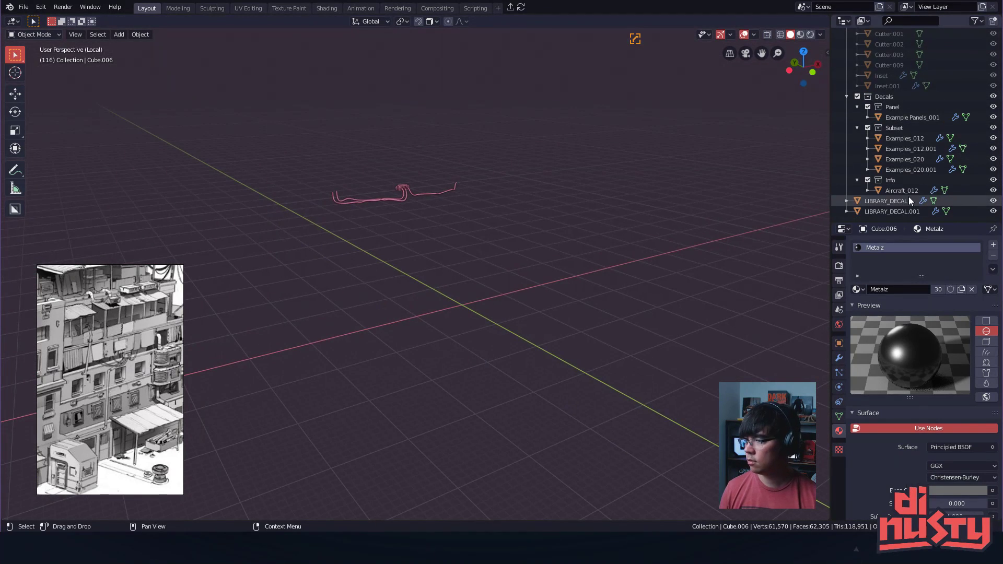
pyautogui.click(884, 212)
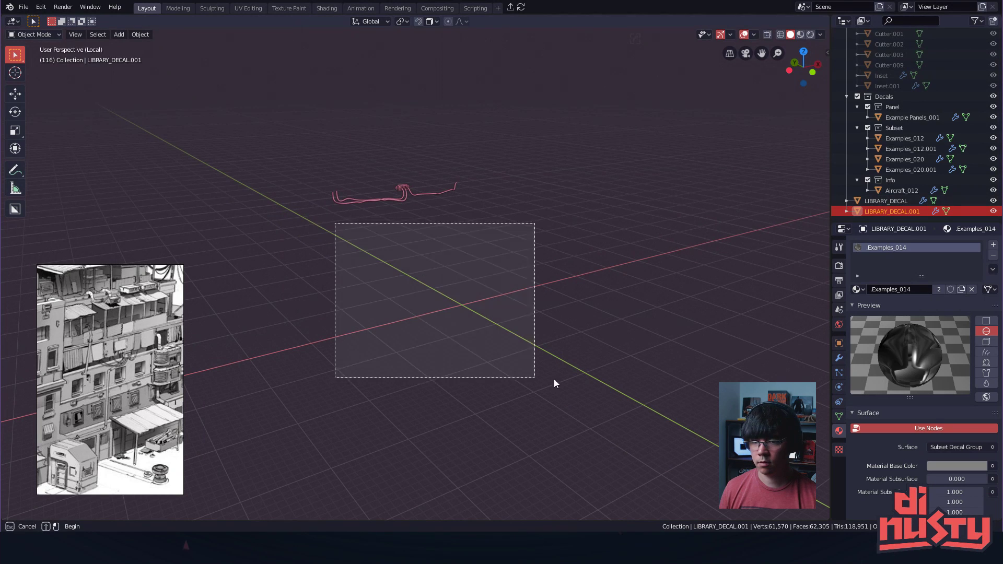
pyautogui.moveTo(594, 338); pyautogui.dragTo(437, 197, button='middle')
# - Select the end piece beside the first flange and show its Bevel modifier settings
pyautogui.click(430, 189)
pyautogui.keyDown('alt'); pyautogui.middleClick(428, 187); pyautogui.keyUp('alt')
pyautogui.scroll(3, 405, 222)
pyautogui.keyDown('alt'); pyautogui.moveTo(404, 221); pyautogui.dragTo(404, 297); pyautogui.keyUp('alt')
pyautogui.scroll(7, 512, 298)
pyautogui.click(362, 291)
pyautogui.keyDown('alt'); pyautogui.middleClick(362, 291); pyautogui.keyUp('alt')
pyautogui.scroll(4, 403, 300)
pyautogui.click(476, 279)
pyautogui.click(410, 295)
pyautogui.moveTo(405, 297); pyautogui.dragTo(365, 292, button='middle')
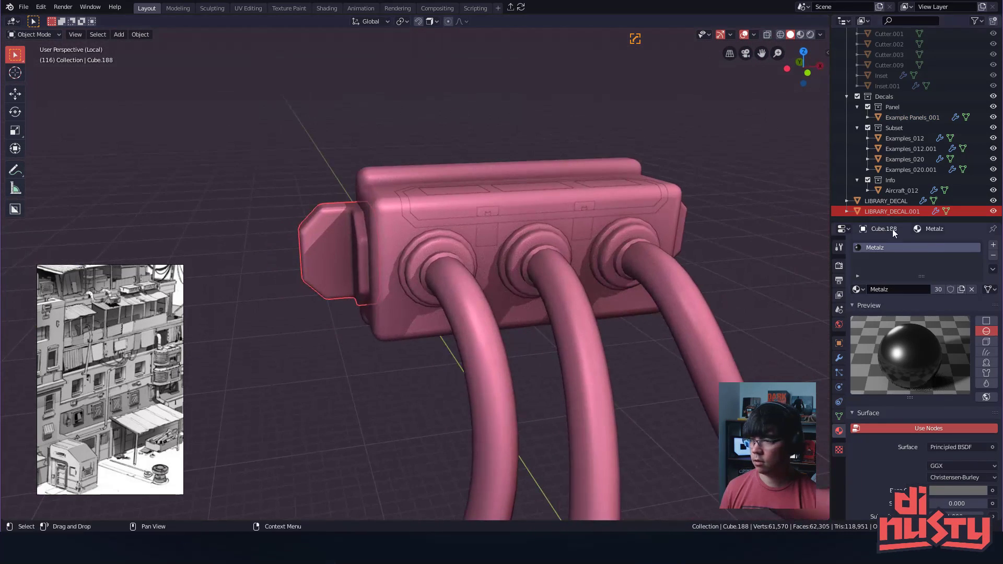
pyautogui.click(839, 358)
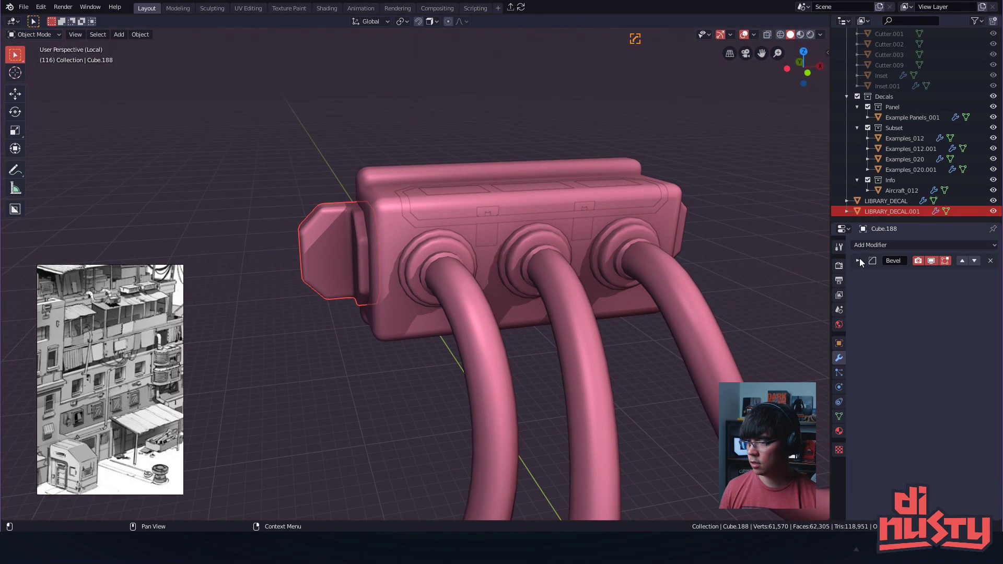
# - Insert the Examples_014 decal on the main box body as a test and delete it
pyautogui.keyDown('alt'); pyautogui.moveTo(495, 239); pyautogui.dragTo(529, 262); pyautogui.keyUp('alt')
pyautogui.click(459, 230)
pyautogui.keyDown('alt'); pyautogui.moveTo(459, 231); pyautogui.dragTo(448, 189); pyautogui.keyUp('alt')
pyautogui.press('d')
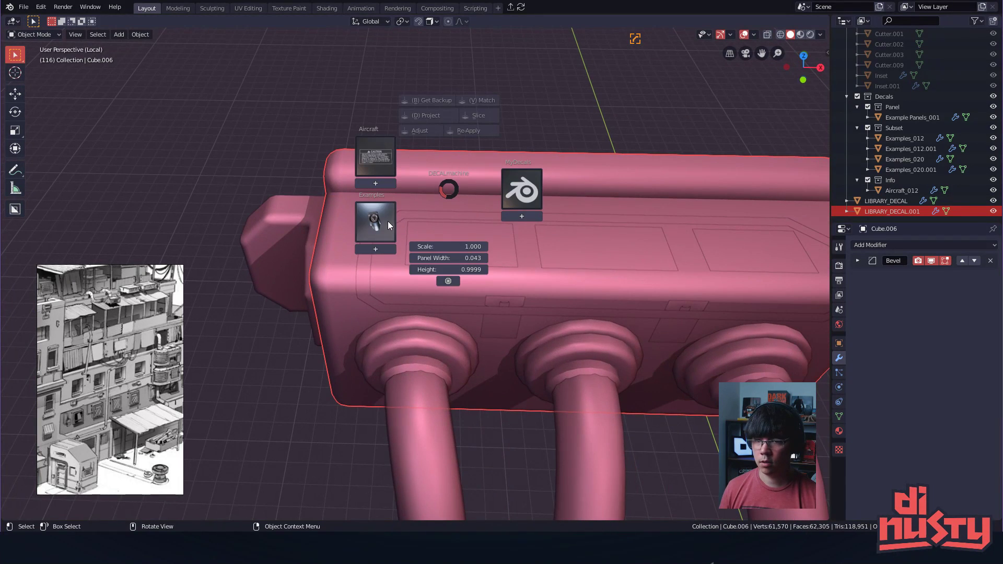
pyautogui.click(387, 222)
pyautogui.click(590, 312)
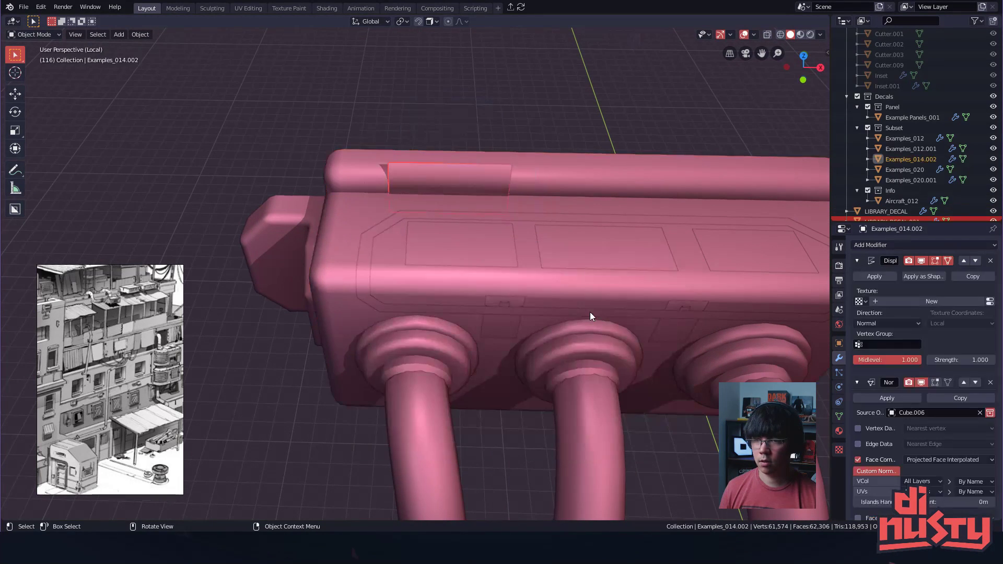
pyautogui.keyDown('alt'); pyautogui.moveTo(480, 280); pyautogui.dragTo(492, 153); pyautogui.keyUp('alt')
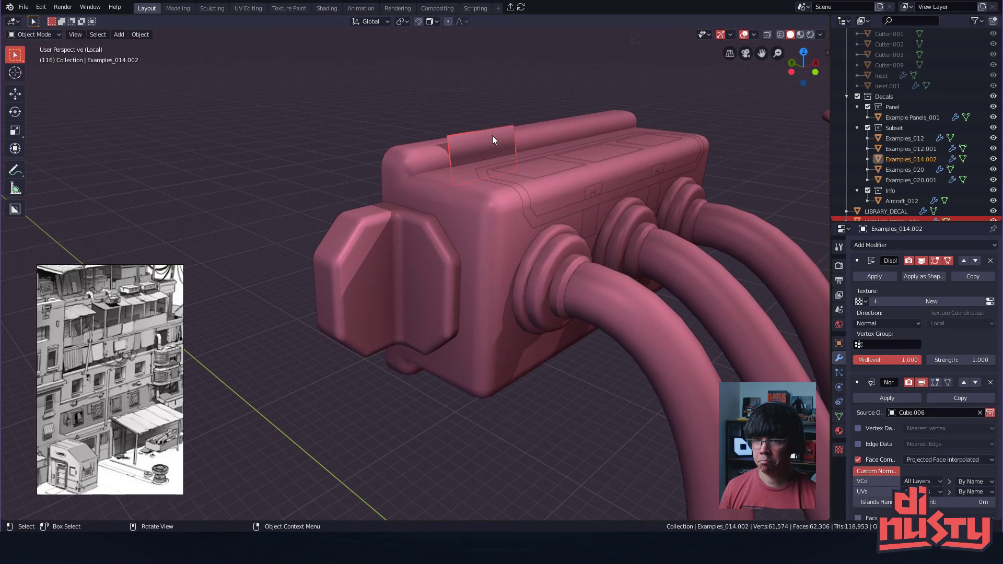
pyautogui.press('Delete')
# - Select the end piece again and examine its mesh and viewport display options
pyautogui.click(419, 252)
pyautogui.press('Tab')
pyautogui.click(419, 262)
pyautogui.press('Tab')
pyautogui.click(419, 264)
pyautogui.press('pageup')
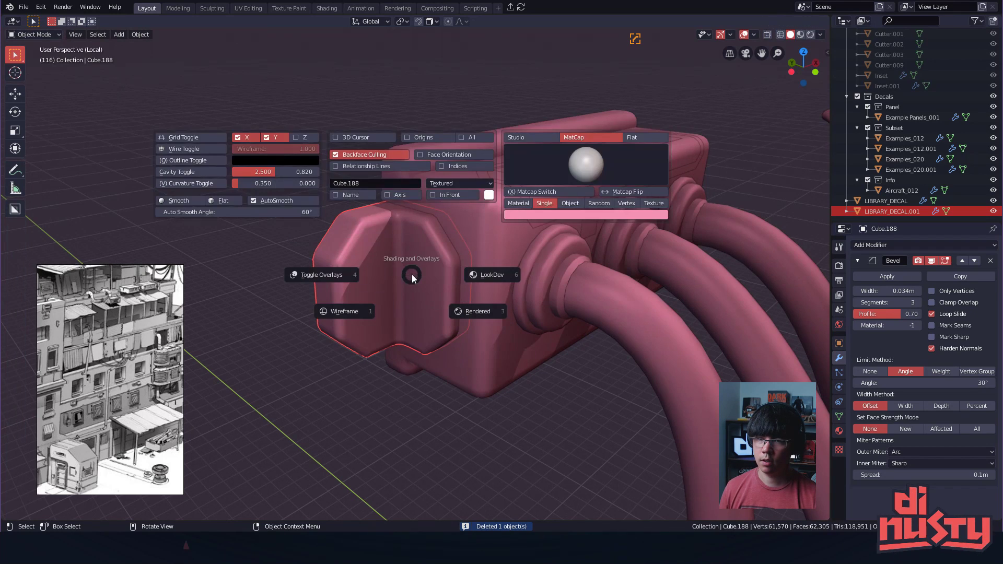
pyautogui.click(419, 140)
pyautogui.moveTo(421, 290)
pyautogui.mouseDown(button='middle')
pyautogui.moveTo(469, 276)
pyautogui.moveTo(408, 305)
pyautogui.moveTo(455, 289)
pyautogui.moveTo(453, 269)
pyautogui.mouseUp(button='middle')
pyautogui.press('pageup')
pyautogui.press('Tab')
pyautogui.click(456, 196)
pyautogui.moveTo(456, 196); pyautogui.dragTo(432, 262, button='middle')
# - Try to insert a decal from the Examples library on the end piece
pyautogui.click(498, 277)
pyautogui.press('d')
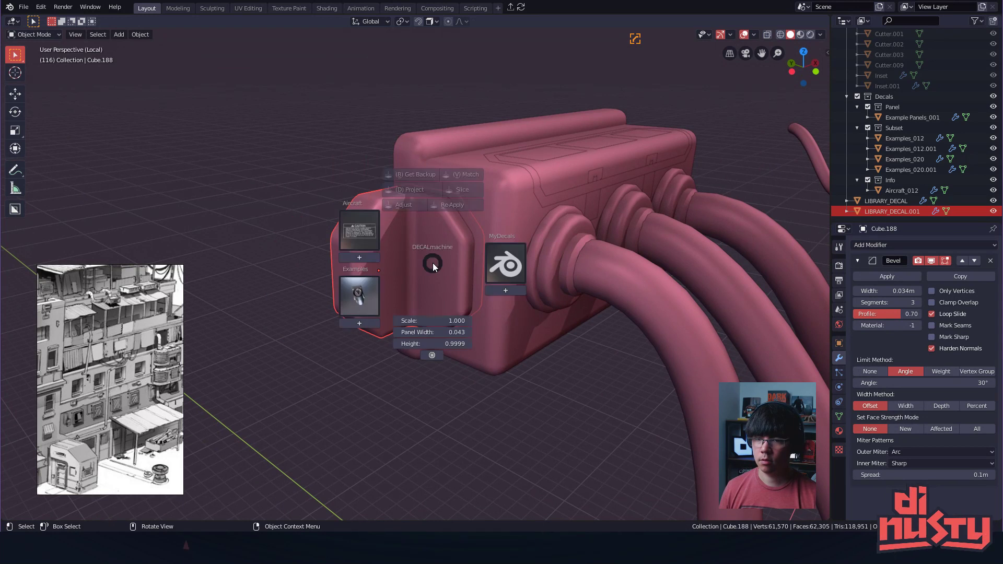
pyautogui.moveTo(370, 296)
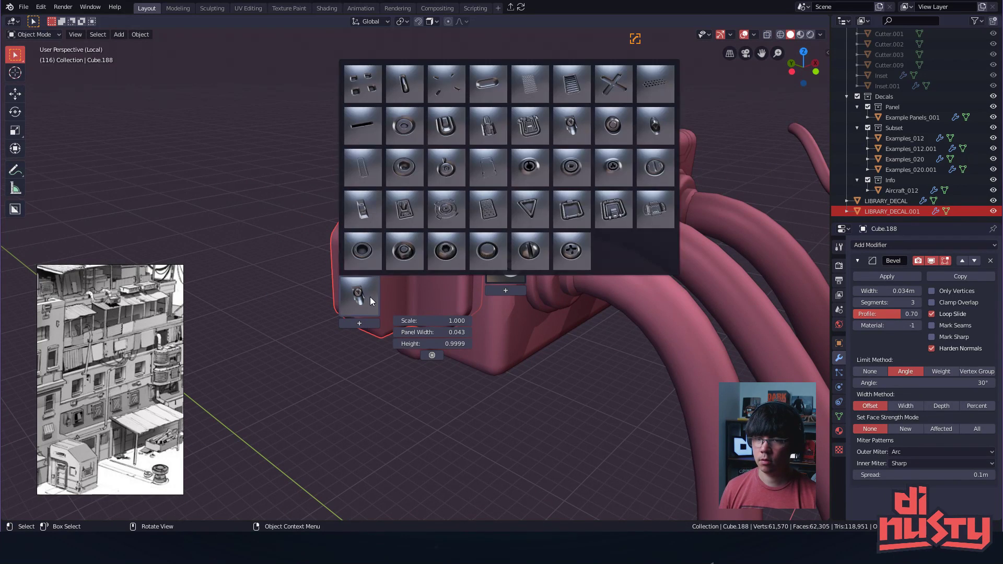
pyautogui.click(569, 126)
pyautogui.moveTo(569, 126); pyautogui.dragTo(551, 206, button='middle')
pyautogui.click(462, 218)
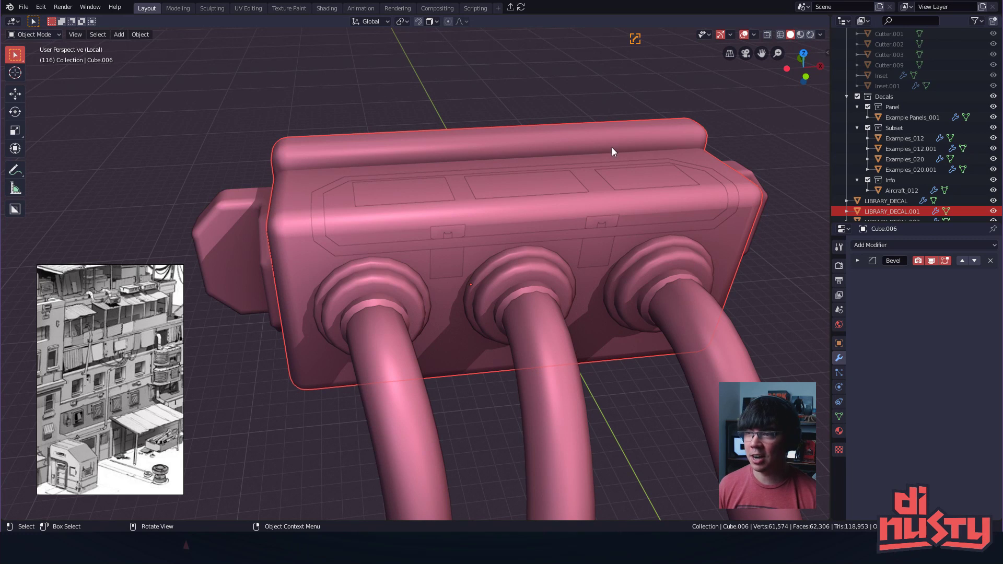
# - Switch the viewport to material preview shading and select the end piece again
pyautogui.click(801, 37)
pyautogui.keyDown('alt'); pyautogui.moveTo(549, 117); pyautogui.dragTo(516, 74); pyautogui.keyUp('alt')
pyautogui.keyDown('alt'); pyautogui.keyDown('shift'); pyautogui.moveTo(450, 81); pyautogui.dragTo(625, 180); pyautogui.keyUp('shift'); pyautogui.keyUp('alt')
pyautogui.click(484, 236)
pyautogui.keyDown('alt'); pyautogui.moveTo(484, 236); pyautogui.dragTo(532, 210); pyautogui.keyUp('alt')
pyautogui.keyDown('alt'); pyautogui.moveTo(532, 210); pyautogui.dragTo(547, 268); pyautogui.keyUp('alt')
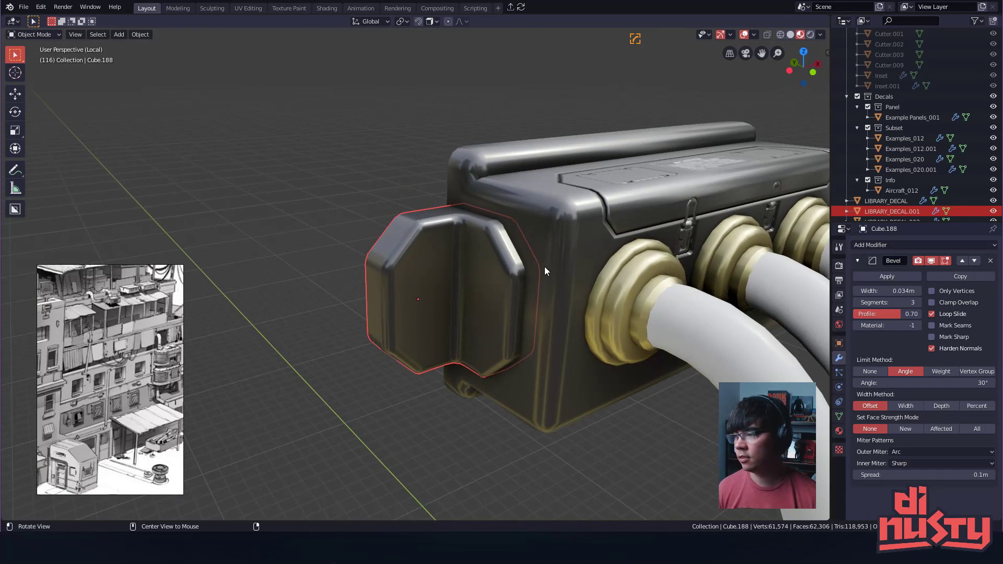
pyautogui.keyDown('alt'); pyautogui.moveTo(523, 233); pyautogui.dragTo(476, 186); pyautogui.keyUp('alt')
pyautogui.click(556, 298)
pyautogui.click(475, 184)
pyautogui.press('Tab')
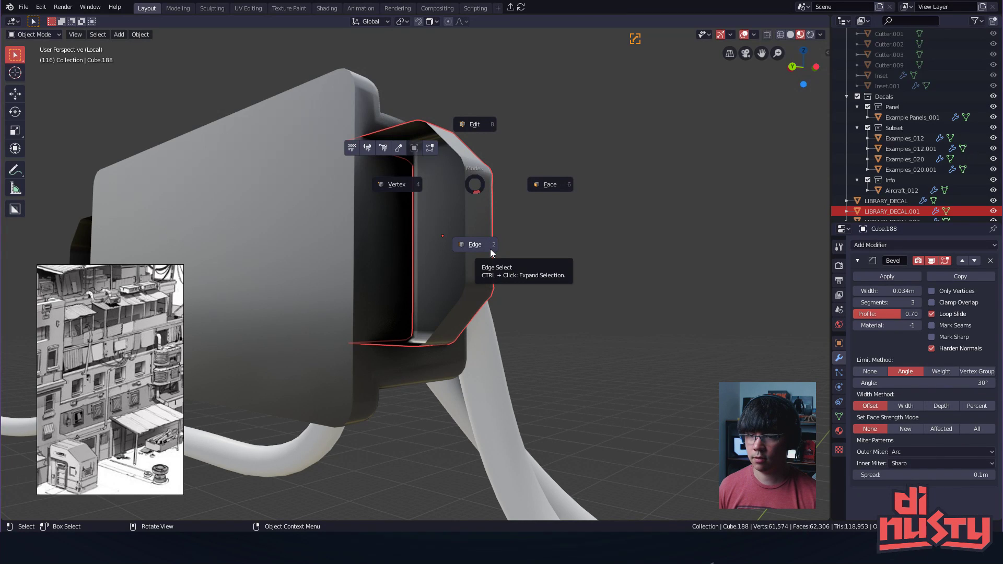
pyautogui.click(480, 189)
pyautogui.moveTo(480, 188); pyautogui.dragTo(392, 203, button='middle')
pyautogui.press('Tab')
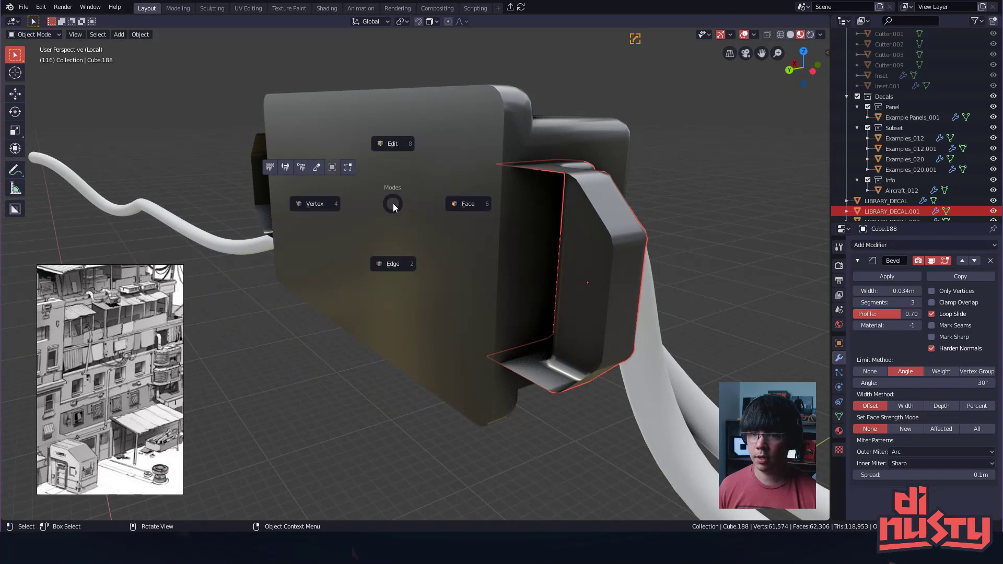
# - Delete the large back face of the main box body and return to object mode
pyautogui.click(475, 202)
pyautogui.press('Tab')
pyautogui.click(412, 148)
pyautogui.click(434, 99)
pyautogui.press('Tab')
pyautogui.click(431, 141)
pyautogui.press('Tab')
pyautogui.click(499, 139)
pyautogui.click(430, 146)
pyautogui.press('x')
pyautogui.click(429, 146)
pyautogui.moveTo(429, 146); pyautogui.dragTo(474, 161, button='middle')
pyautogui.press('Tab')
pyautogui.click(521, 67)
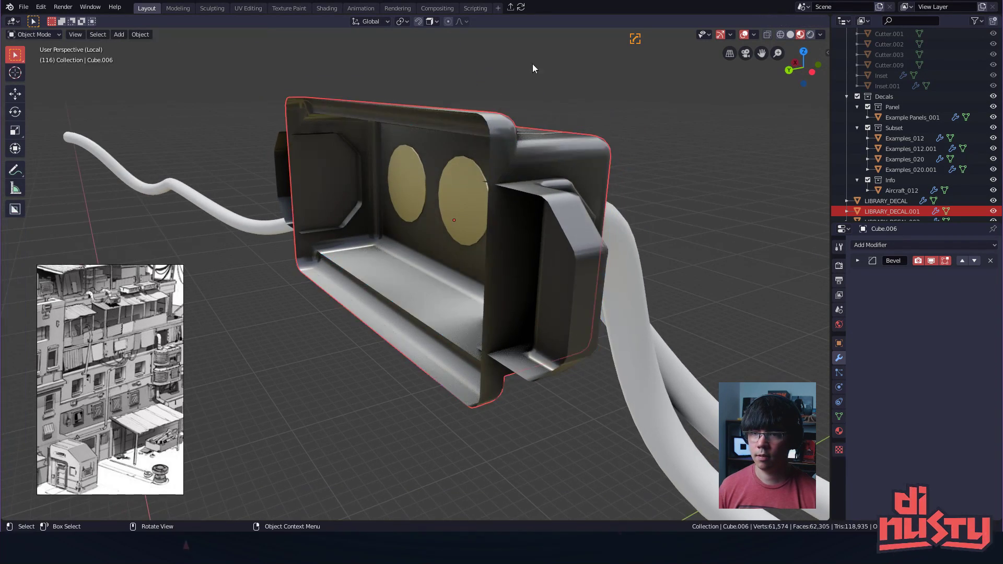
# - Insert the Examples_014 decal on the main box body and move it over the end piece's octagonal side face
pyautogui.moveTo(612, 182); pyautogui.dragTo(384, 177, button='middle')
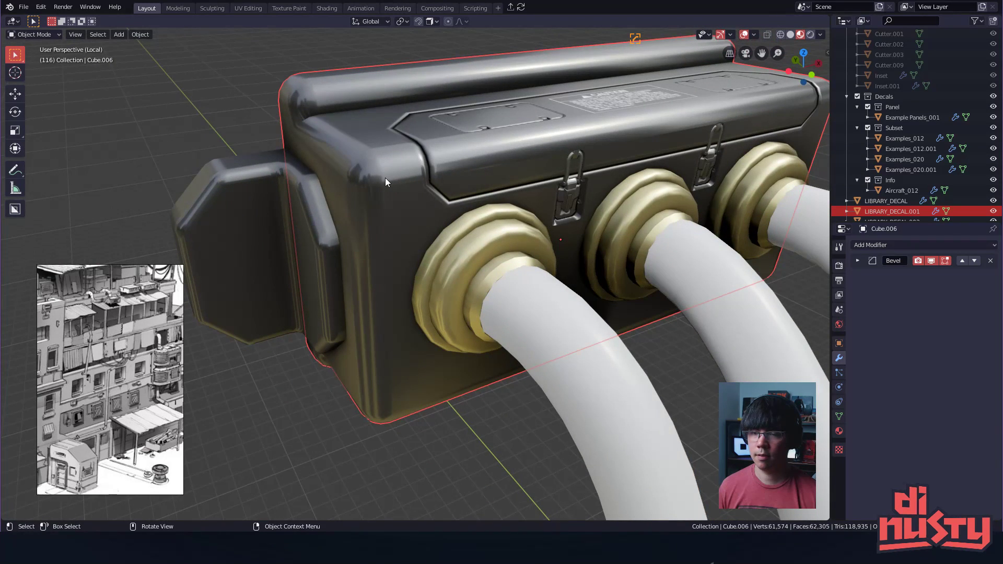
pyautogui.press('d')
pyautogui.click(371, 210)
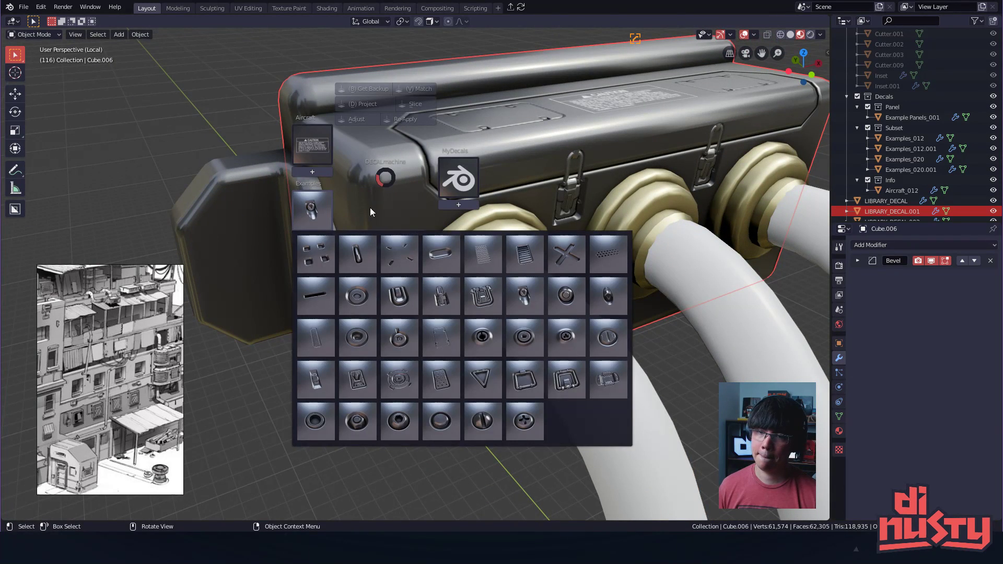
pyautogui.click(566, 298)
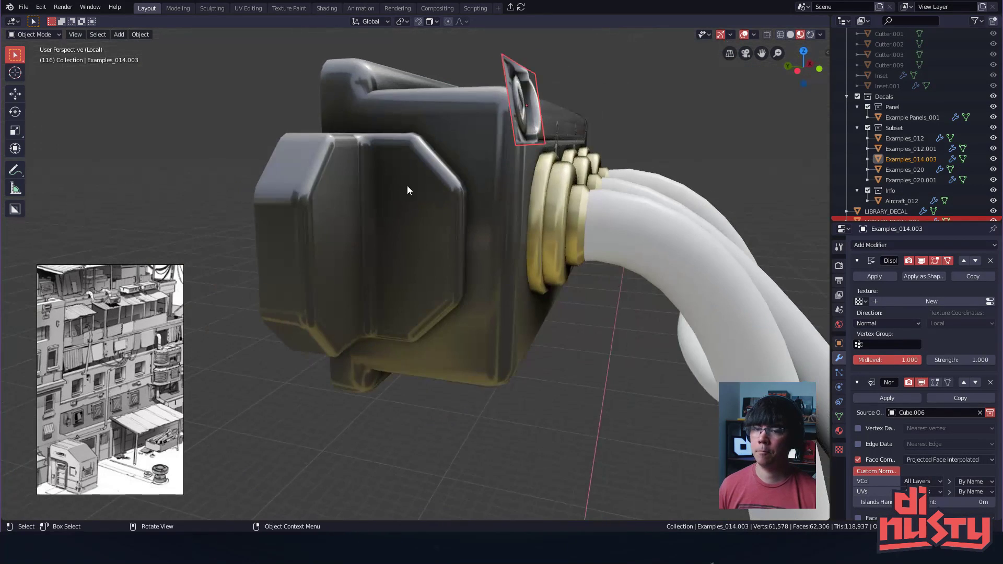
pyautogui.press('g')
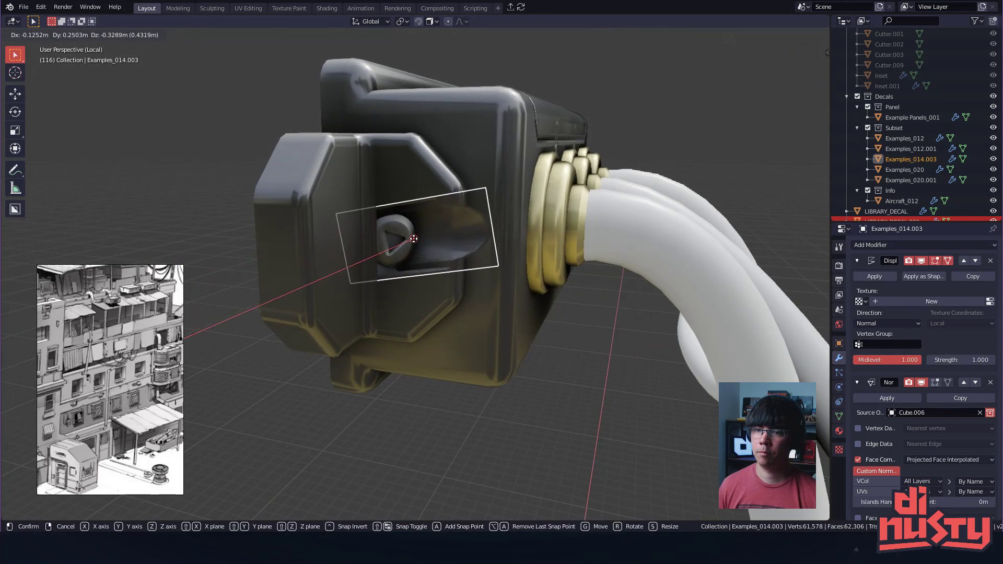
pyautogui.click(414, 228)
# - Rotate the decal upright around the X axis and scale it down to about 0.56
pyautogui.press('r')
pyautogui.press('x')
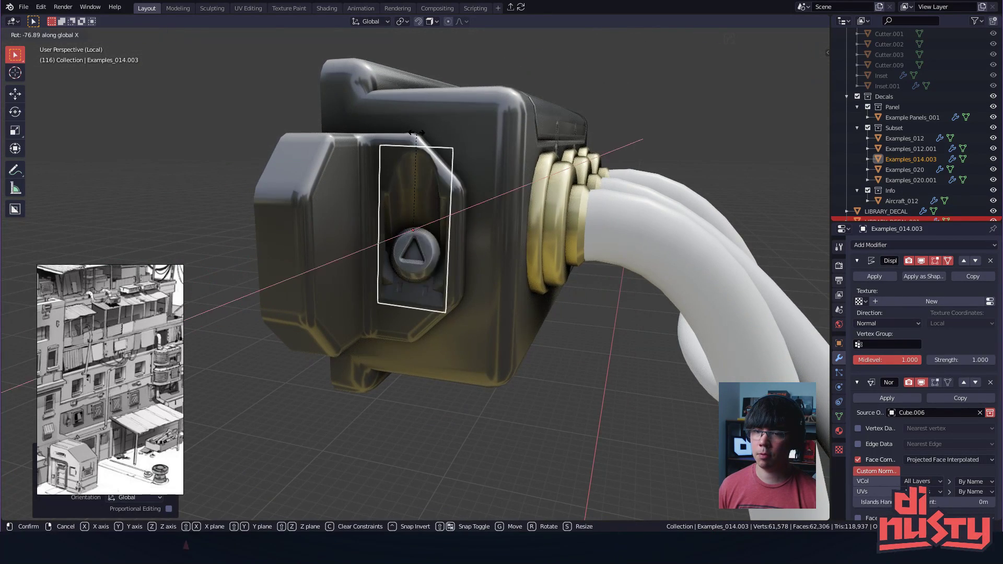
pyautogui.click(417, 148)
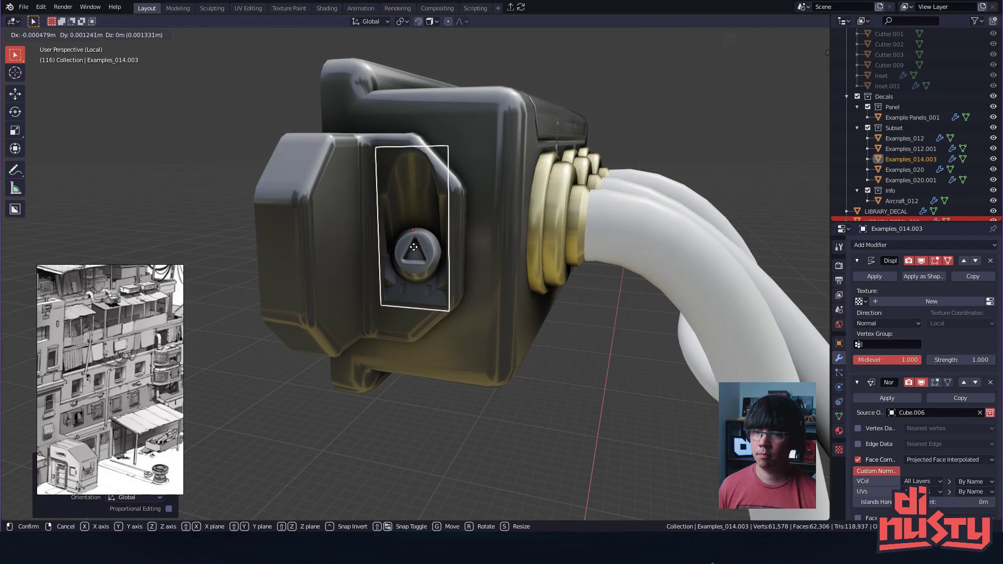
pyautogui.press('s')
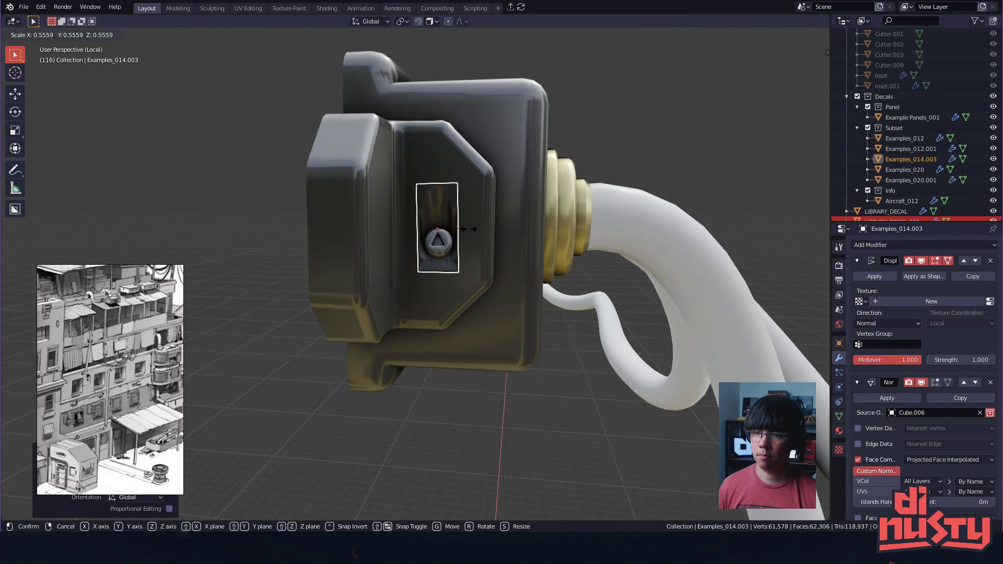
pyautogui.click(465, 228)
# - Rotate the decal around X until its triangle points down, and enlarge it slightly
pyautogui.press('r')
pyautogui.press('x')
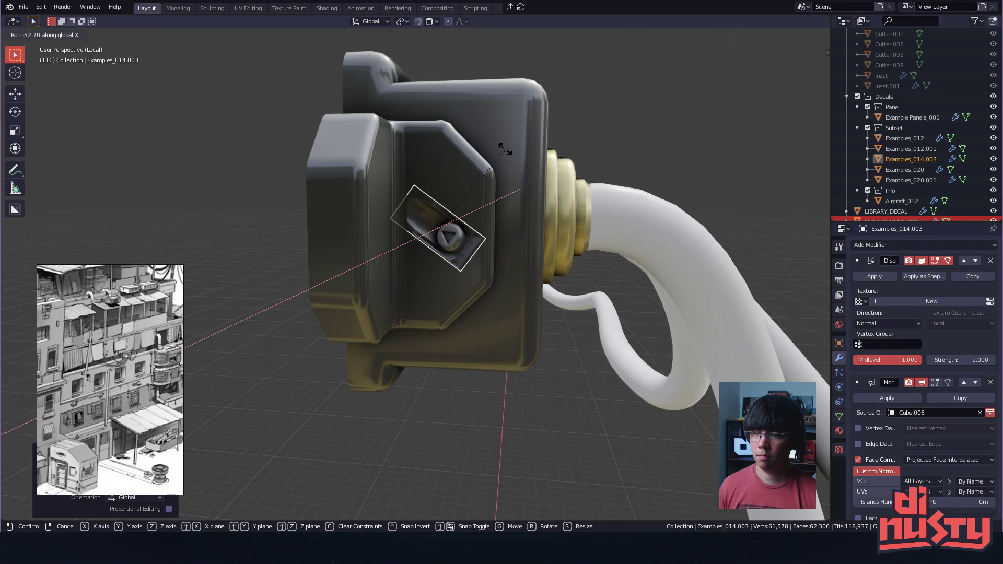
pyautogui.click(402, 226)
pyautogui.moveTo(406, 228); pyautogui.dragTo(515, 217, button='middle')
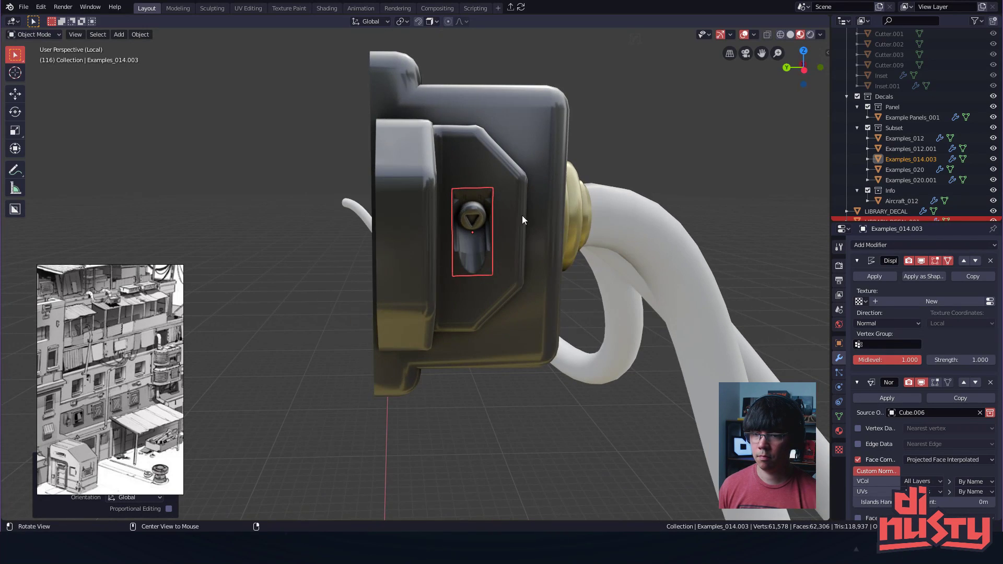
pyautogui.press('s')
pyautogui.click(579, 216)
pyautogui.moveTo(578, 217); pyautogui.dragTo(489, 239, button='middle')
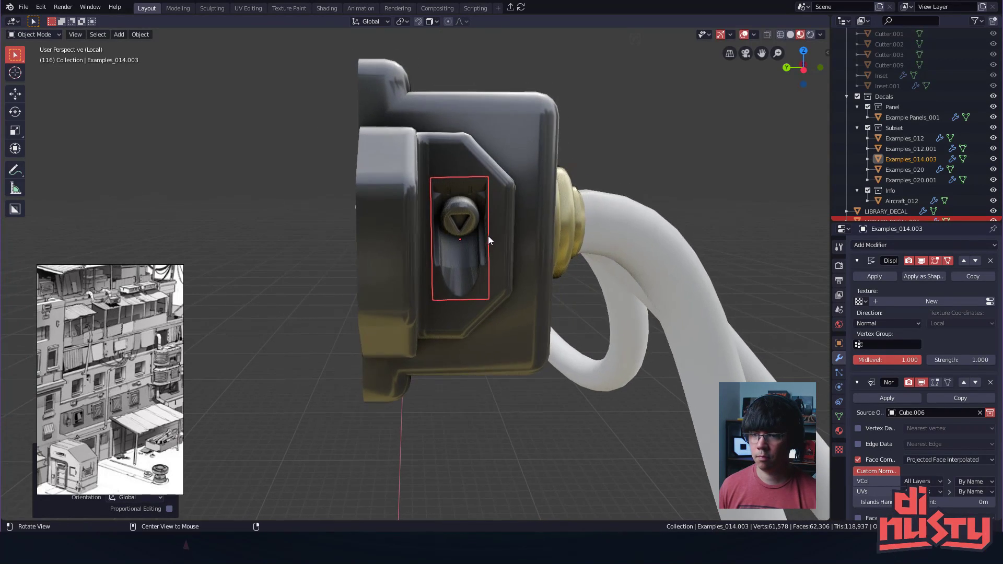
# - Adjust the decal's rotation in the view and shift it along X against the end piece's face
pyautogui.press('r')
pyautogui.click(578, 219)
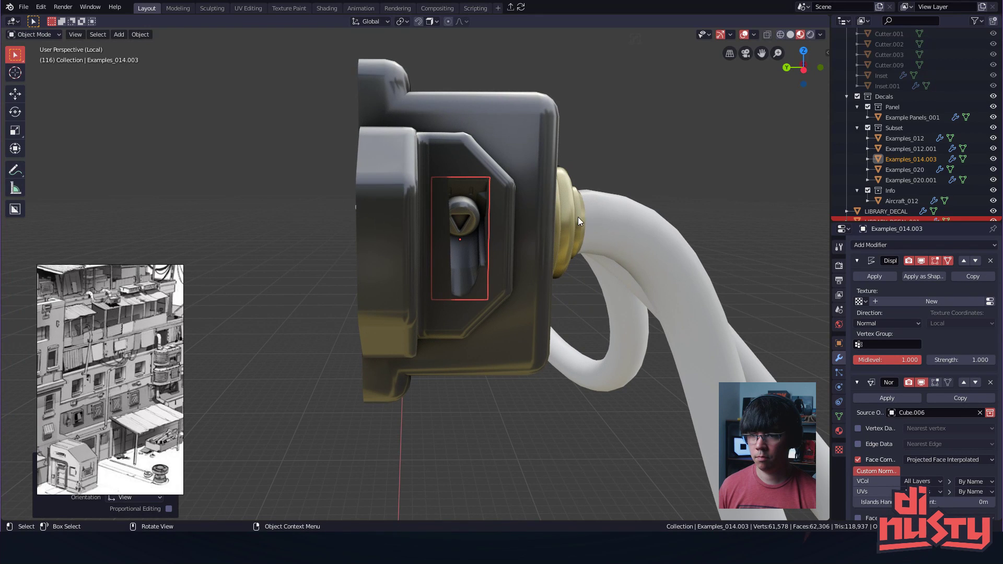
pyautogui.press('g')
pyautogui.press('x')
pyautogui.click(512, 226)
# - Move the decal to the lower half of the end piece's octagonal side face
pyautogui.keyDown('ctrl'); pyautogui.moveTo(512, 225); pyautogui.dragTo(440, 215, button='middle'); pyautogui.keyUp('ctrl')
pyautogui.click(470, 235)
pyautogui.press('g')
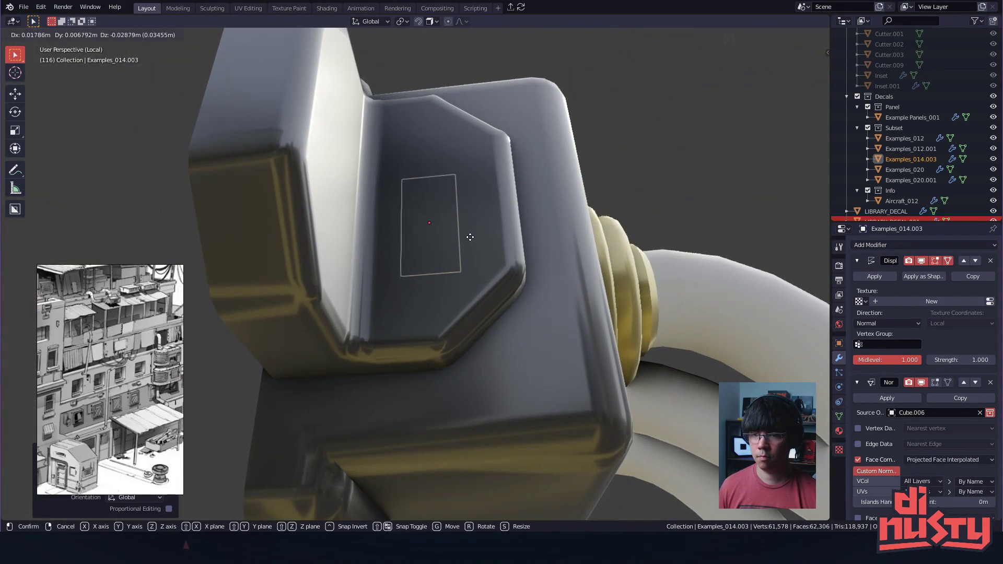
pyautogui.click(426, 259)
pyautogui.moveTo(426, 259); pyautogui.dragTo(446, 242, button='middle')
# - Duplicate the decal above the original and rotate the copy around X so its triangle points up
pyautogui.hotkey('shift', 'd')
pyautogui.click(452, 109)
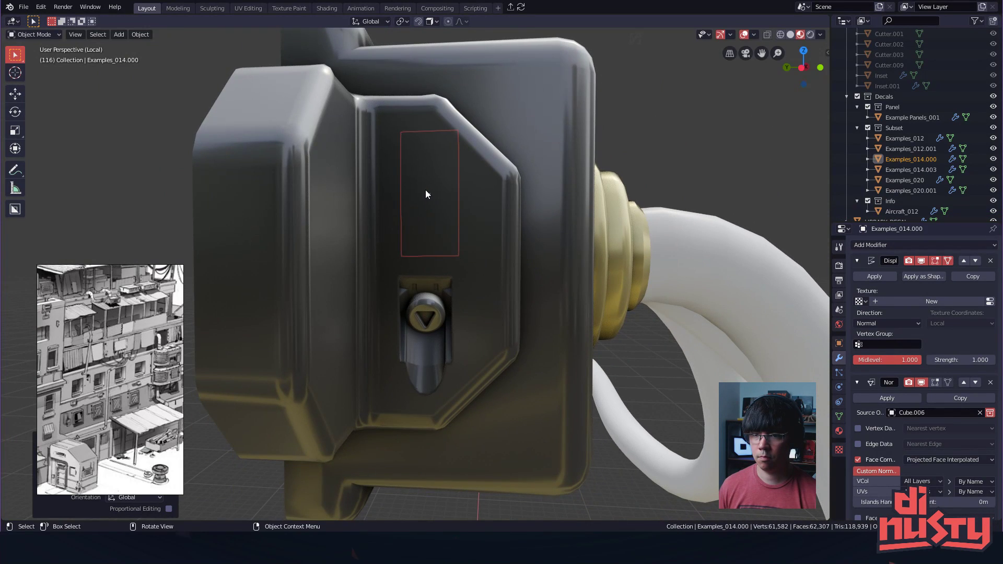
pyautogui.press('r')
pyautogui.press('x')
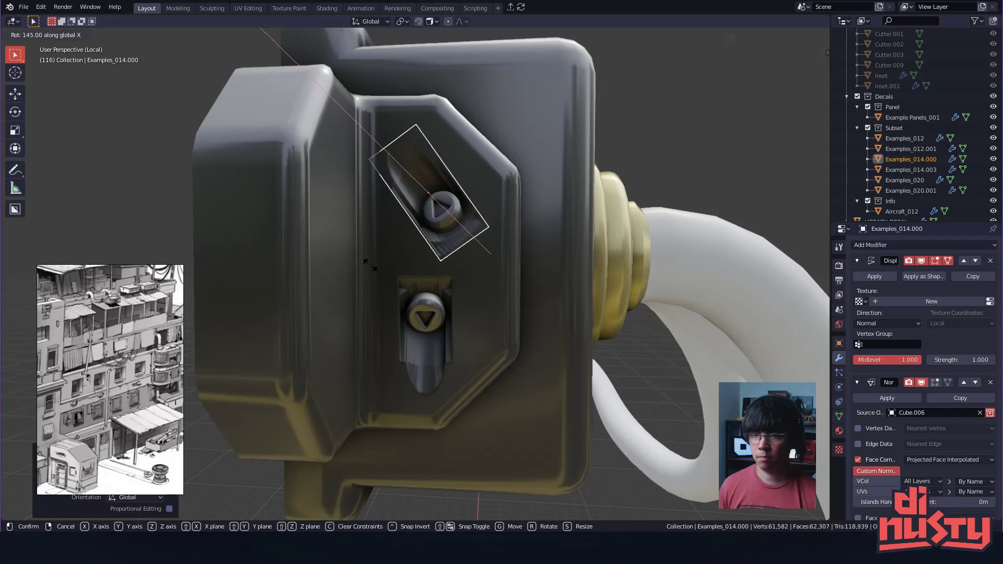
pyautogui.click(365, 209)
# - Move the upper and lower decals into vertical alignment on the end piece's face
pyautogui.press('g')
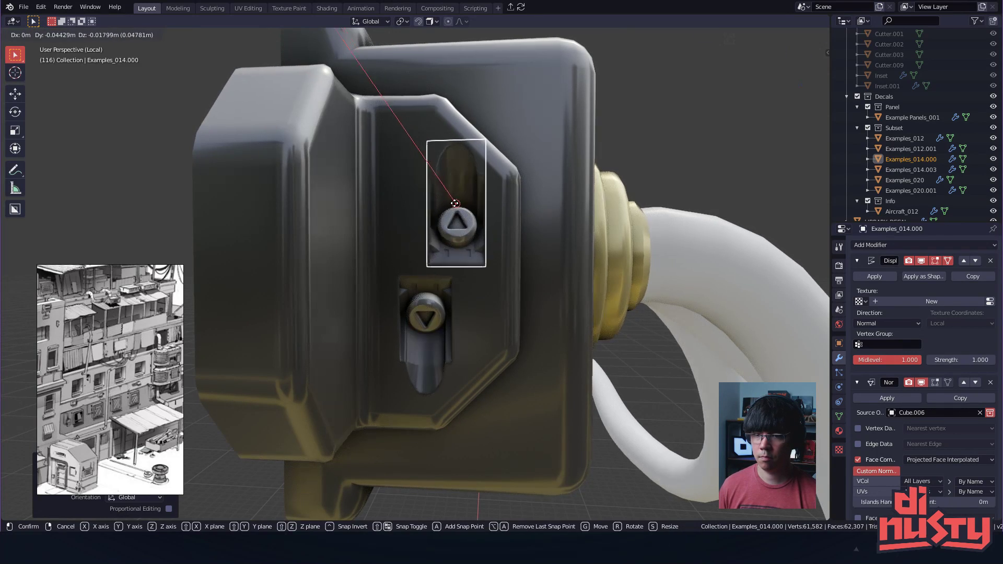
pyautogui.click(419, 192)
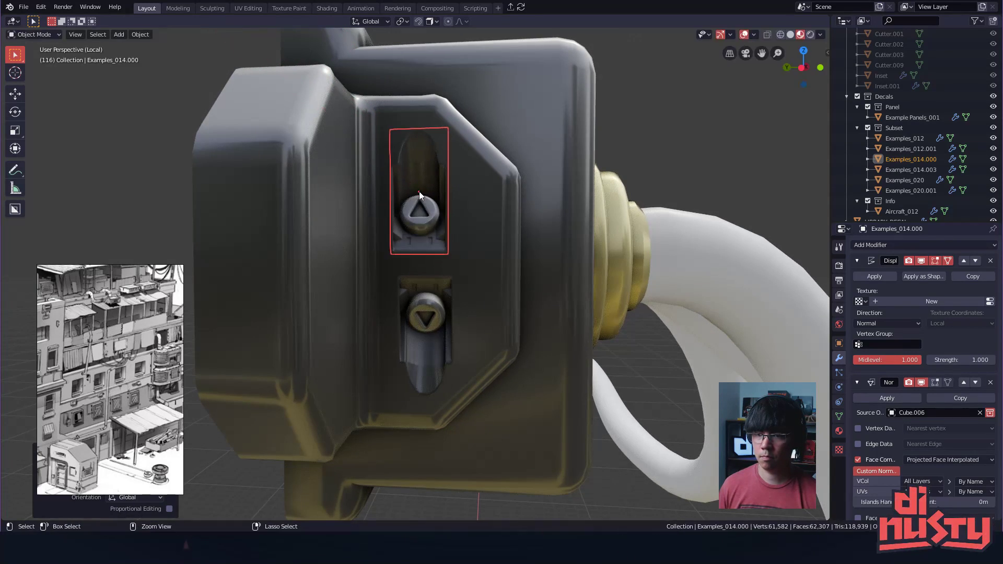
pyautogui.click(416, 295)
pyautogui.press('g')
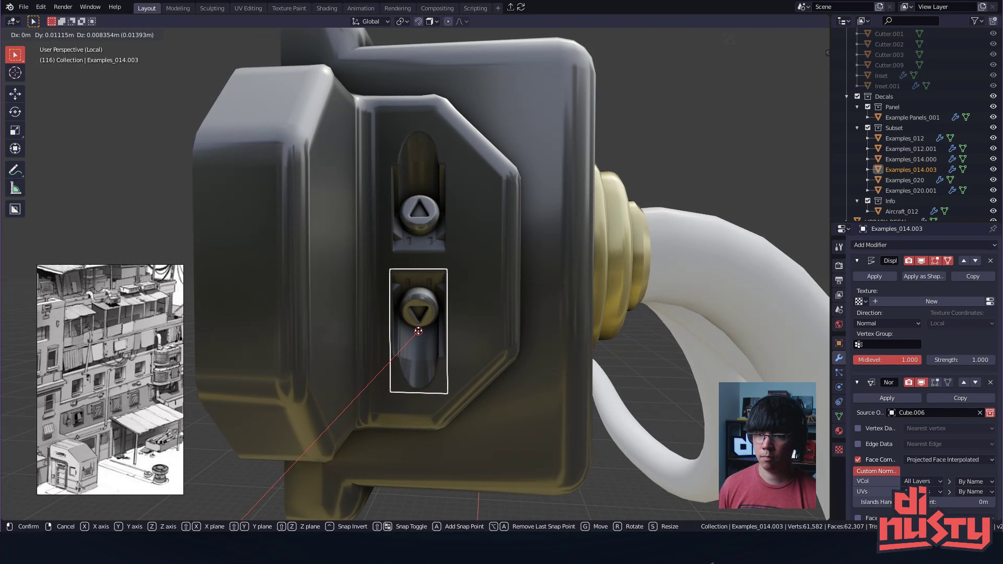
pyautogui.click(418, 331)
# - Duplicate both end decals along X to the end piece on the opposite side of the box
pyautogui.moveTo(427, 326); pyautogui.dragTo(307, 243, button='middle')
pyautogui.scroll(-5, 603, 190)
pyautogui.hotkey('shift', 'd')
pyautogui.press('x')
pyautogui.click(680, 296)
# - Rotate the duplicated decal pair around Z to face outward from the opposite end piece
pyautogui.moveTo(674, 296); pyautogui.dragTo(522, 319, button='middle')
pyautogui.scroll(2, 594, 337)
pyautogui.press('r')
pyautogui.press('z')
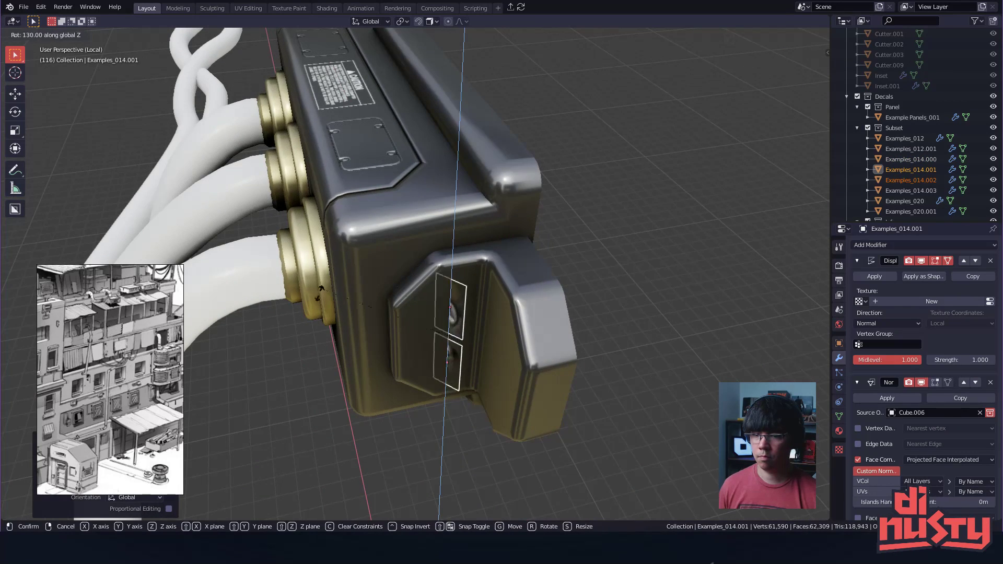
pyautogui.click(423, 352)
# - Move the three pipes and their flanges together slightly along the Z axis
pyautogui.moveTo(589, 333); pyautogui.dragTo(490, 268, button='middle')
pyautogui.click(577, 293)
pyautogui.moveTo(544, 219); pyautogui.dragTo(494, 205, button='middle')
pyautogui.click(460, 199)
pyautogui.press('KP_Decimal')
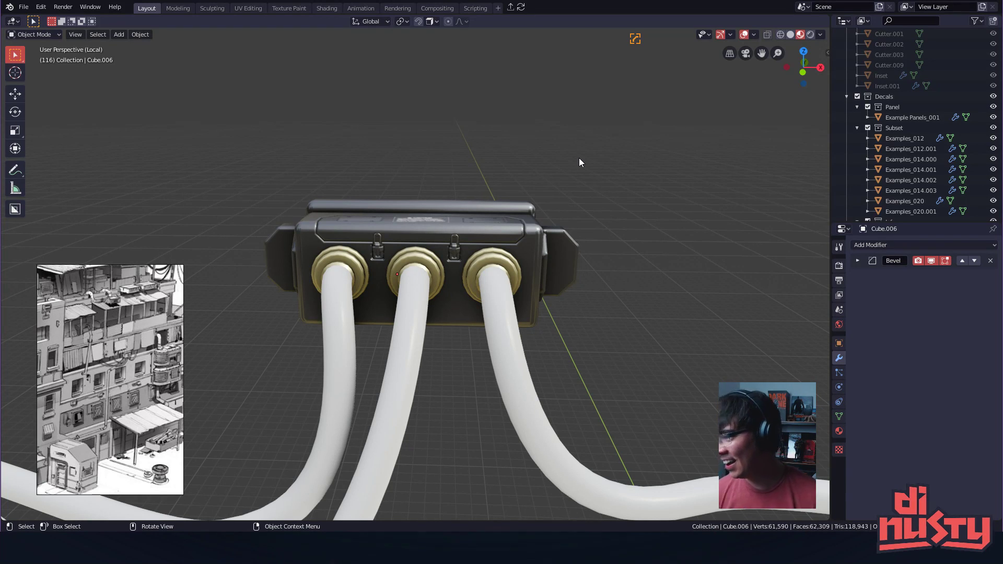
pyautogui.moveTo(592, 152); pyautogui.dragTo(407, 239, button='middle')
pyautogui.click(436, 250)
pyautogui.press('g')
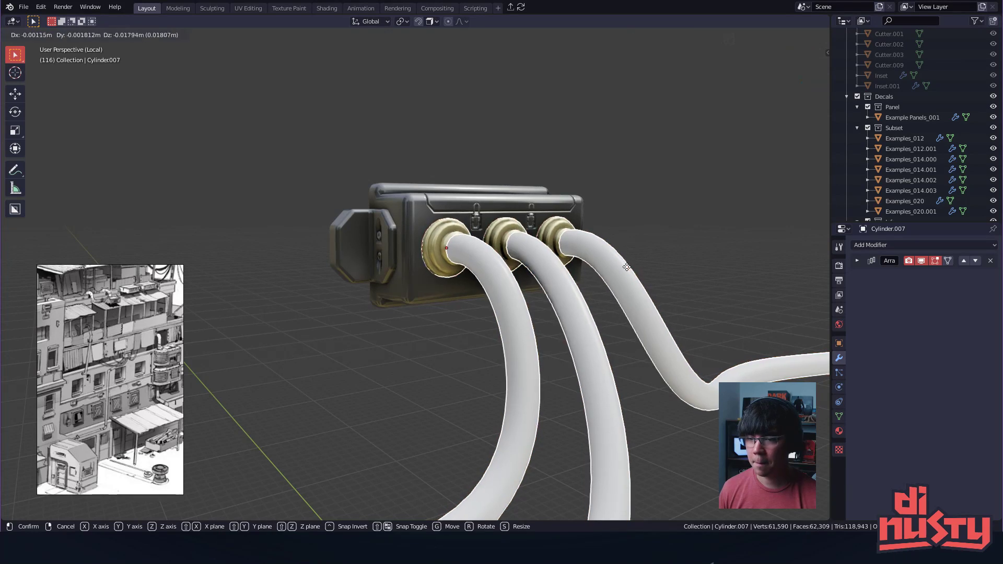
pyautogui.press('z')
pyautogui.click(630, 286)
# - Leave the isolated view to show the whole building and select the pipes' BezierCurve
pyautogui.moveTo(719, 249); pyautogui.dragTo(630, 246, button='middle')
pyautogui.click(466, 291)
pyautogui.keyDown('shift'); pyautogui.click(464, 300); pyautogui.keyUp('shift')
pyautogui.hotkey('ctrl', 'f')
pyautogui.keyDown('shift'); pyautogui.moveTo(630, 246); pyautogui.dragTo(707, 236, button='middle'); pyautogui.keyUp('shift')
pyautogui.scroll(-3, 626, 254)
pyautogui.scroll(-4, 707, 237)
pyautogui.moveTo(554, 251); pyautogui.dragTo(449, 275, button='middle')
pyautogui.click(449, 276)
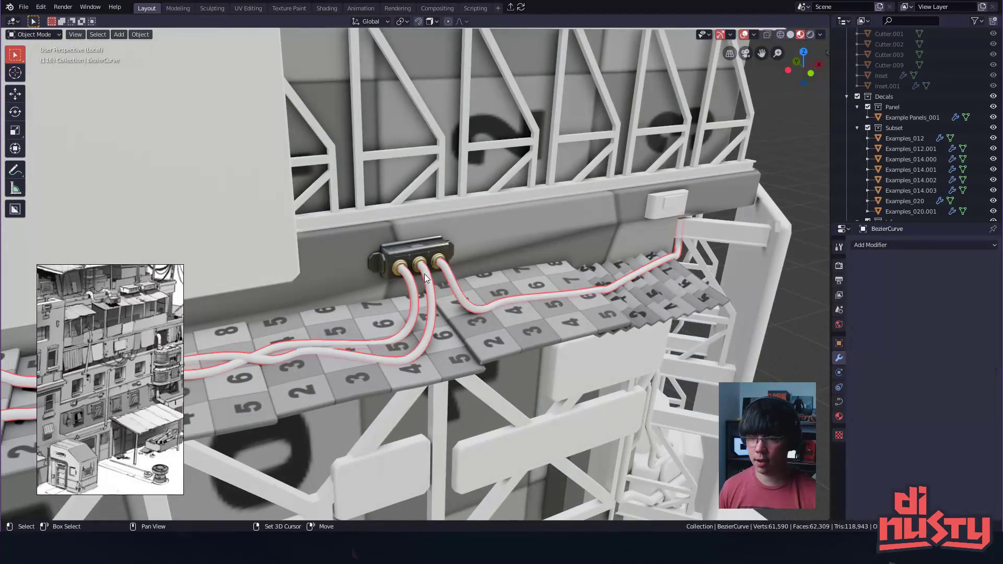
# - Add the flanges, end pieces, end decals, a clasp decal and the main box body to the selection
pyautogui.scroll(4, 397, 251)
pyautogui.keyDown('shift'); pyautogui.click(405, 219); pyautogui.keyUp('shift')
pyautogui.scroll(2, 379, 214)
pyautogui.keyDown('alt'); pyautogui.moveTo(432, 259); pyautogui.dragTo(463, 247); pyautogui.keyUp('alt')
pyautogui.keyDown('shift'); pyautogui.click(358, 257); pyautogui.keyUp('shift')
pyautogui.keyDown('alt'); pyautogui.moveTo(333, 254); pyautogui.dragTo(359, 245); pyautogui.keyUp('alt')
pyautogui.keyDown('shift'); pyautogui.click(366, 285); pyautogui.keyUp('shift')
pyautogui.keyDown('shift'); pyautogui.click(367, 263); pyautogui.keyUp('shift')
pyautogui.moveTo(507, 268); pyautogui.dragTo(493, 275, button='middle')
pyautogui.keyDown('shift'); pyautogui.click(549, 313); pyautogui.keyUp('shift')
pyautogui.keyDown('shift'); pyautogui.click(548, 351); pyautogui.keyUp('shift')
pyautogui.keyDown('shift'); pyautogui.click(548, 351); pyautogui.keyUp('shift')
pyautogui.keyDown('shift'); pyautogui.click(487, 259); pyautogui.keyUp('shift')
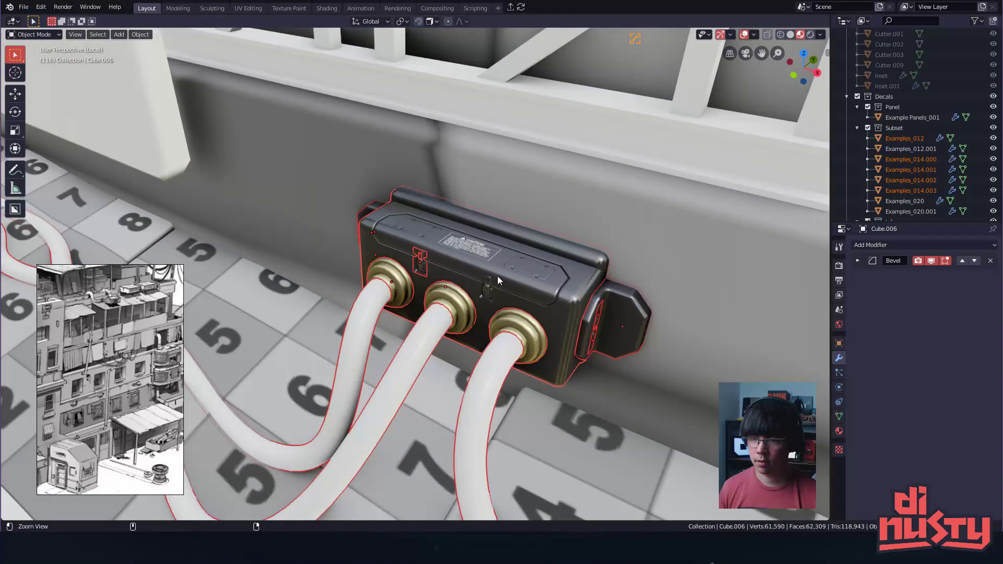
# - Add the second clasp decal and the lid's panel and caution decals to the selection
pyautogui.scroll(3, 494, 276)
pyautogui.keyDown('shift'); pyautogui.click(532, 297); pyautogui.keyUp('shift')
pyautogui.keyDown('shift'); pyautogui.click(557, 281); pyautogui.keyUp('shift')
pyautogui.keyDown('shift'); pyautogui.click(586, 269); pyautogui.keyUp('shift')
pyautogui.keyDown('shift'); pyautogui.click(499, 235); pyautogui.keyUp('shift')
pyautogui.keyDown('shift'); pyautogui.click(411, 219); pyautogui.keyUp('shift')
pyautogui.keyDown('shift'); pyautogui.click(361, 198); pyautogui.keyUp('shift')
# - Isolate the utility box assembly together with the building body Cube.001
pyautogui.moveTo(383, 196); pyautogui.dragTo(547, 211, button='middle')
pyautogui.press('f')
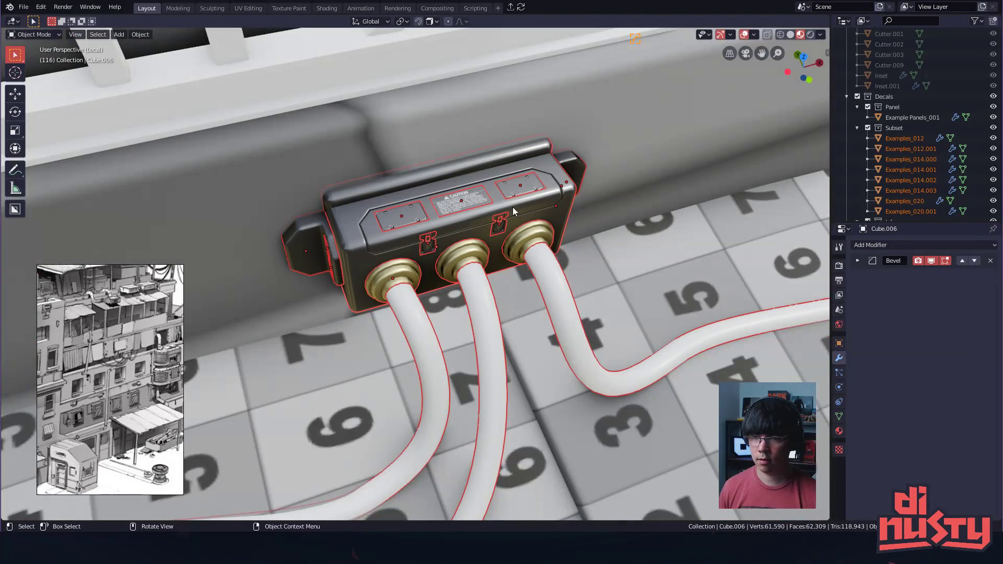
pyautogui.moveTo(434, 226); pyautogui.dragTo(384, 232, button='middle')
pyautogui.moveTo(651, 296); pyautogui.dragTo(614, 261, button='middle')
pyautogui.press('f')
pyautogui.click(605, 222)
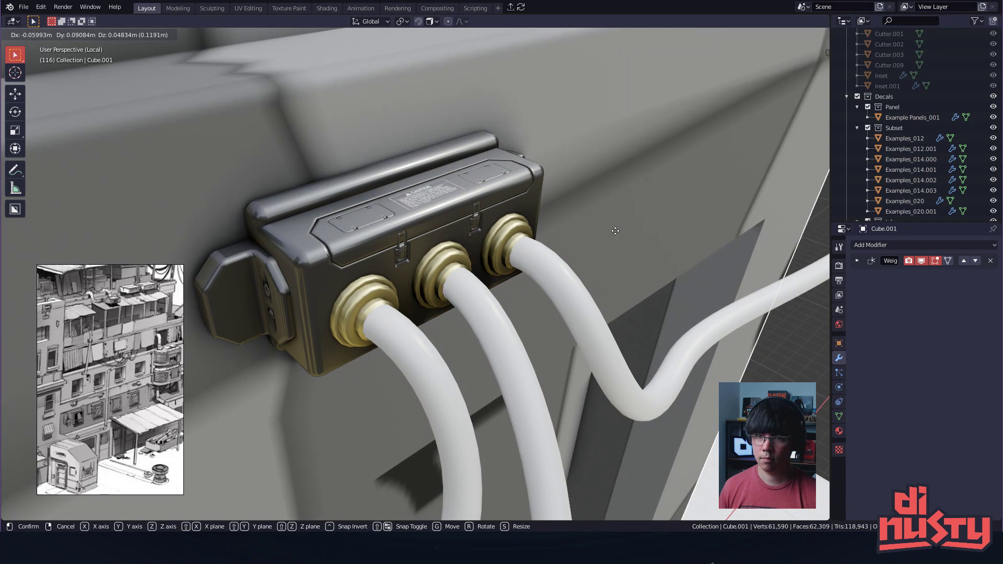
# - Box-select the utility box assembly on the building wall
pyautogui.moveTo(641, 221); pyautogui.dragTo(335, 209, button='middle')
pyautogui.scroll(-4, 324, 226)
pyautogui.moveTo(289, 197); pyautogui.dragTo(540, 309)
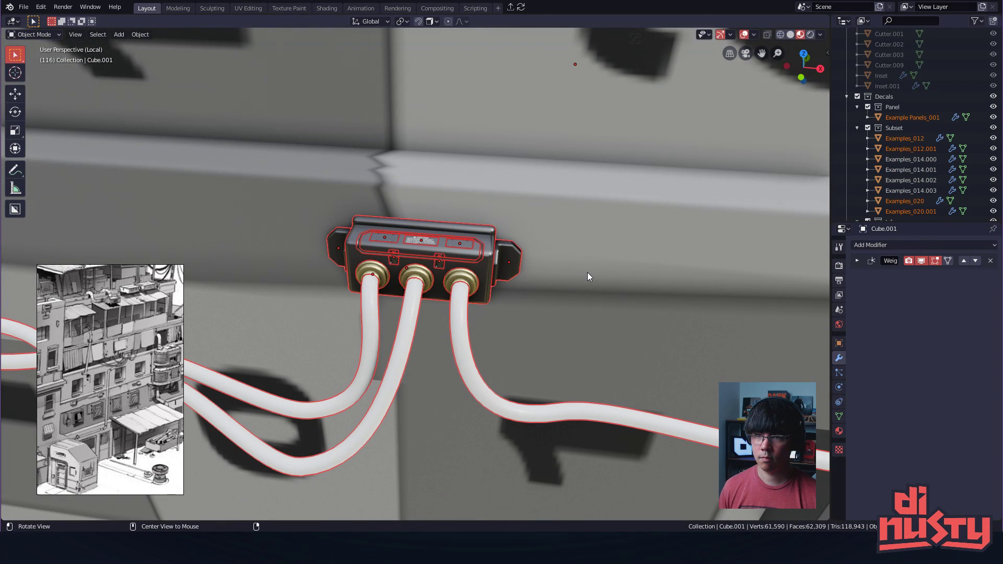
pyautogui.scroll(-10, 588, 272)
pyautogui.moveTo(535, 245); pyautogui.dragTo(564, 267, button='middle')
# - Select all isolated objects and remove the building body from the selection
pyautogui.hotkey('alt', 'a')
pyautogui.press('a')
pyautogui.moveTo(581, 315); pyautogui.dragTo(432, 255, button='middle')
pyautogui.click(462, 228)
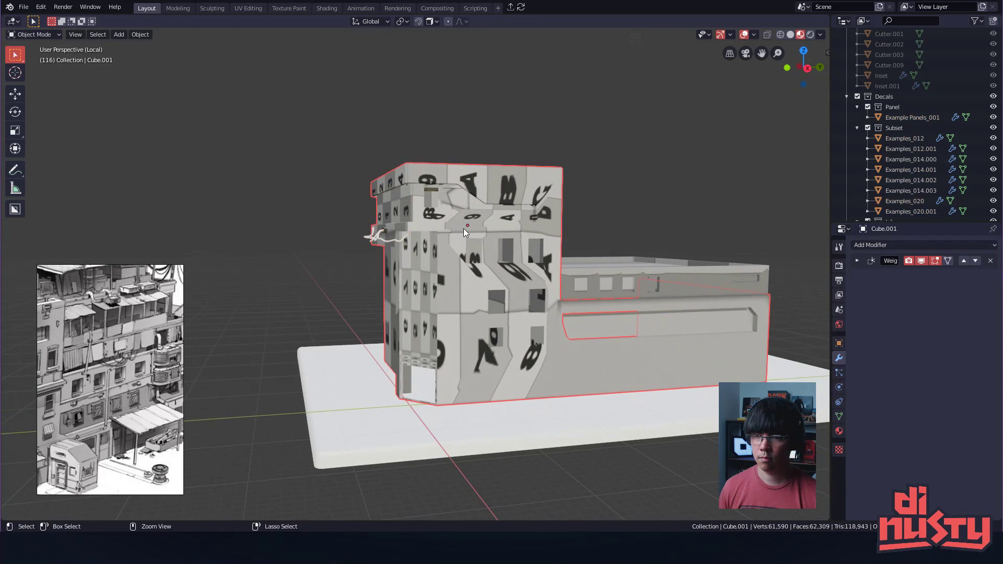
pyautogui.hotkey('ctrl', 'z')
pyautogui.keyDown('shift'); pyautogui.click(470, 225); pyautogui.keyUp('shift')
pyautogui.moveTo(475, 241); pyautogui.dragTo(665, 310, button='middle')
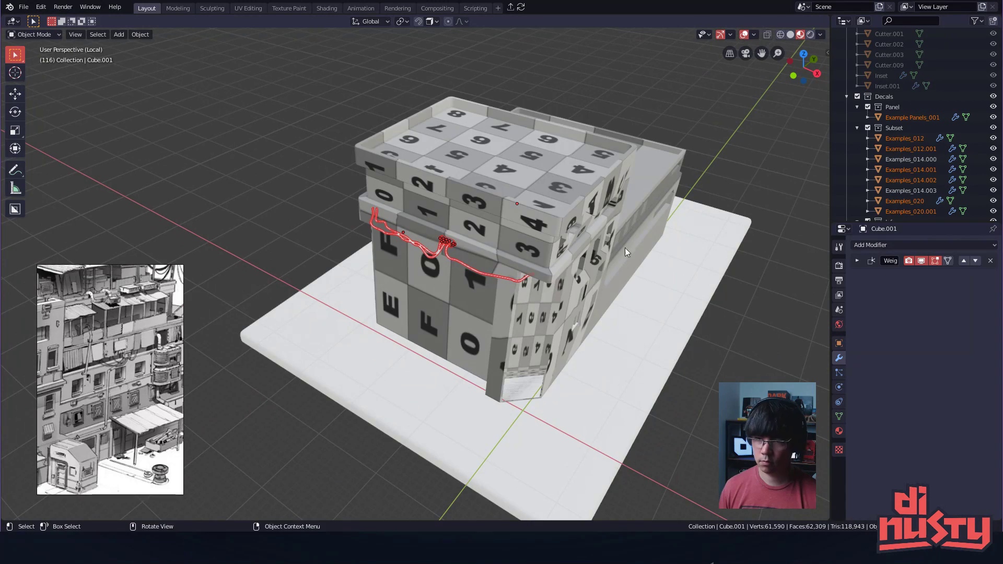
# - Isolate the main box body from the building and the rest of the utility box assembly
pyautogui.hotkey('shift', 'h')
pyautogui.click(562, 241)
pyautogui.scroll(5, 550, 246)
pyautogui.scroll(4, 519, 267)
pyautogui.keyDown('shift'); pyautogui.moveTo(550, 247); pyautogui.dragTo(414, 327, button='middle'); pyautogui.keyUp('shift')
pyautogui.scroll(5, 510, 321)
pyautogui.click(413, 334)
pyautogui.moveTo(353, 339); pyautogui.dragTo(520, 302, button='middle')
pyautogui.click(459, 334)
pyautogui.keyDown('alt'); pyautogui.moveTo(519, 302); pyautogui.dragTo(538, 293); pyautogui.keyUp('alt')
pyautogui.press('h')
pyautogui.click(479, 357)
pyautogui.hotkey('ctrl', 'f')
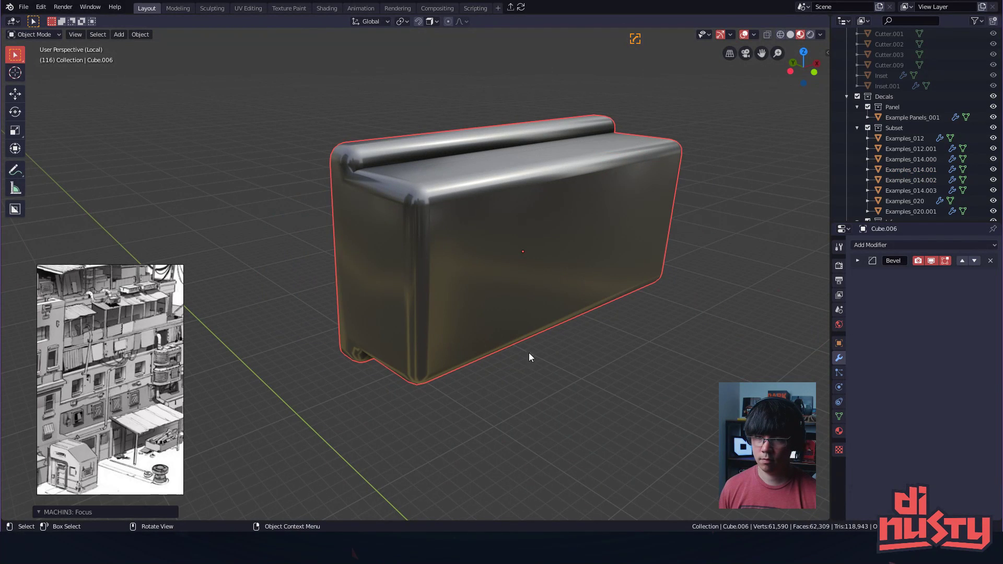
# - Leave the single-object isolation, select the box body, end pieces, pipes, pipe fittings and all decals, and isolate them from the building
pyautogui.press('f')
pyautogui.click(356, 277)
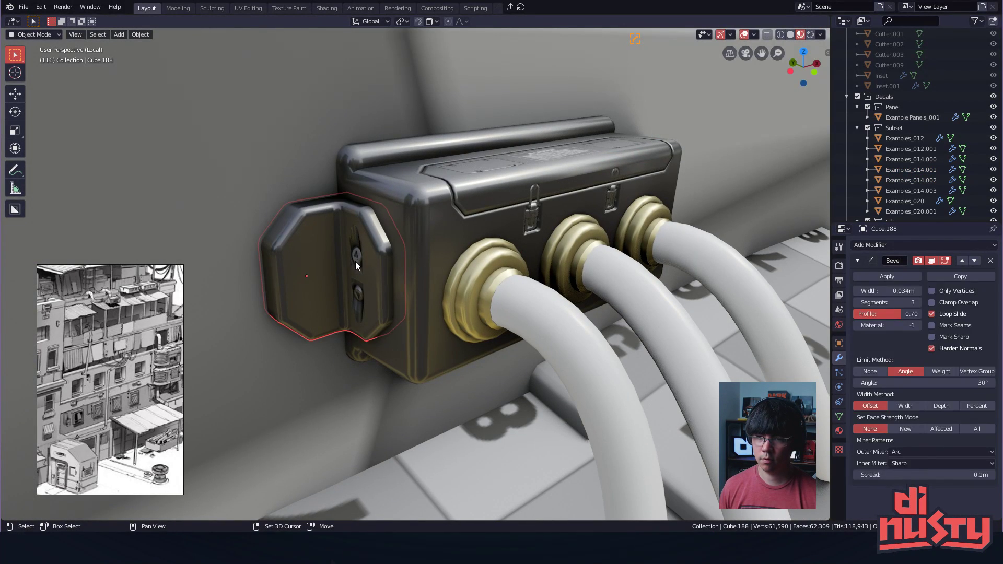
pyautogui.moveTo(362, 303); pyautogui.dragTo(398, 254, button='middle')
pyautogui.keyDown('shift'); pyautogui.click(398, 253); pyautogui.keyUp('shift')
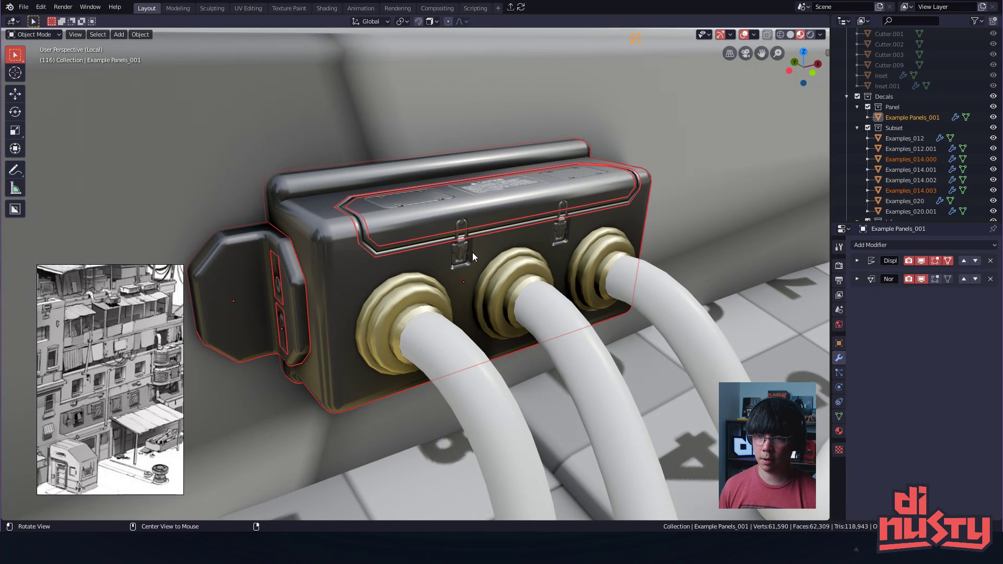
pyautogui.moveTo(473, 252); pyautogui.dragTo(448, 259, button='middle')
pyautogui.keyDown('shift'); pyautogui.click(439, 261); pyautogui.keyUp('shift')
pyautogui.keyDown('shift'); pyautogui.click(409, 202); pyautogui.keyUp('shift')
pyautogui.keyDown('shift'); pyautogui.click(488, 193); pyautogui.keyUp('shift')
pyautogui.keyDown('shift'); pyautogui.click(578, 181); pyautogui.keyUp('shift')
pyautogui.keyDown('shift'); pyautogui.click(560, 242); pyautogui.keyUp('shift')
pyautogui.moveTo(582, 268); pyautogui.dragTo(560, 277, button='middle')
pyautogui.keyDown('shift'); pyautogui.click(493, 312); pyautogui.keyUp('shift')
pyautogui.moveTo(493, 311); pyautogui.dragTo(553, 319, button='middle')
pyautogui.keyDown('shift'); pyautogui.click(501, 221); pyautogui.keyUp('shift')
pyautogui.keyDown('shift'); pyautogui.click(478, 248); pyautogui.keyUp('shift')
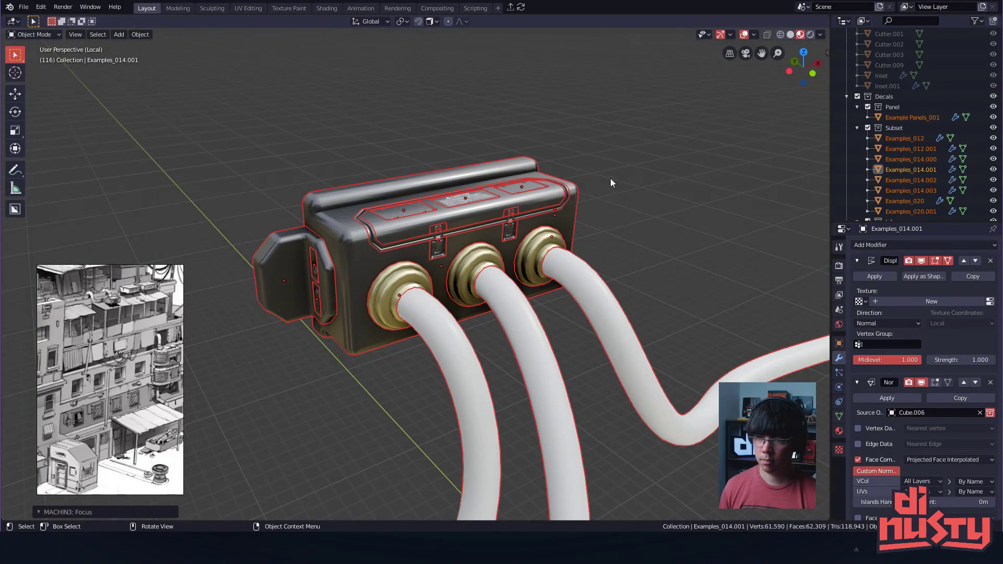
# - Inspect the isolated utility box, its pipes and its decals from several sides
pyautogui.moveTo(610, 178); pyautogui.dragTo(563, 324, button='middle')
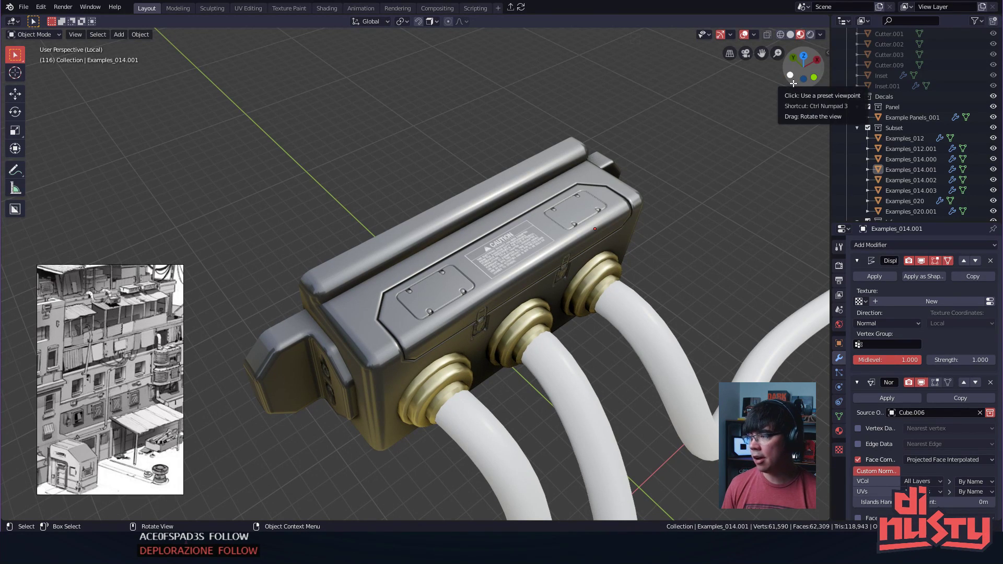
pyautogui.moveTo(556, 196); pyautogui.dragTo(378, 123, button='middle')
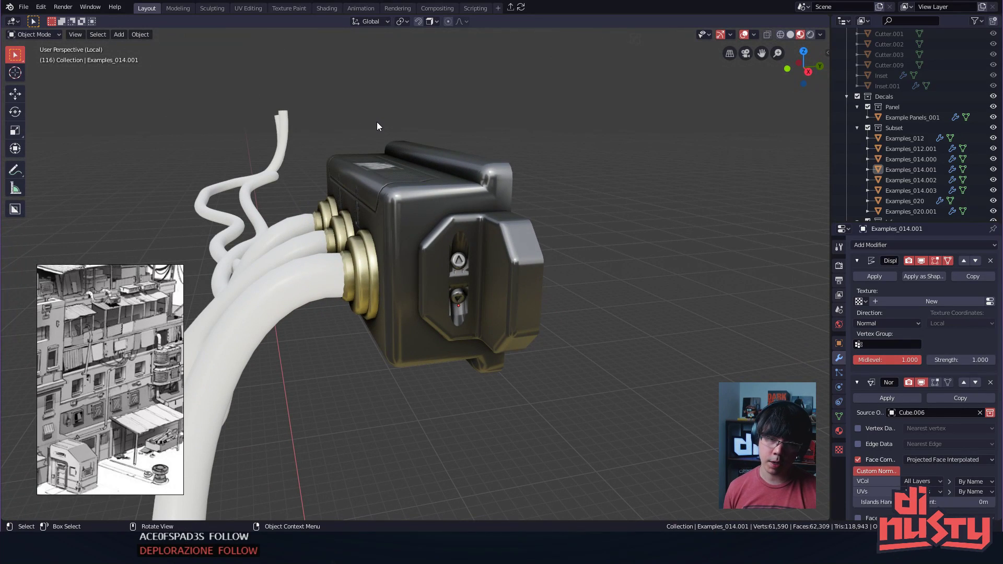
pyautogui.moveTo(377, 127); pyautogui.dragTo(490, 299, button='middle')
pyautogui.moveTo(681, 254)
pyautogui.mouseDown(button='middle')
pyautogui.moveTo(660, 262)
pyautogui.moveTo(695, 264)
pyautogui.moveTo(686, 265)
pyautogui.mouseUp(button='middle')
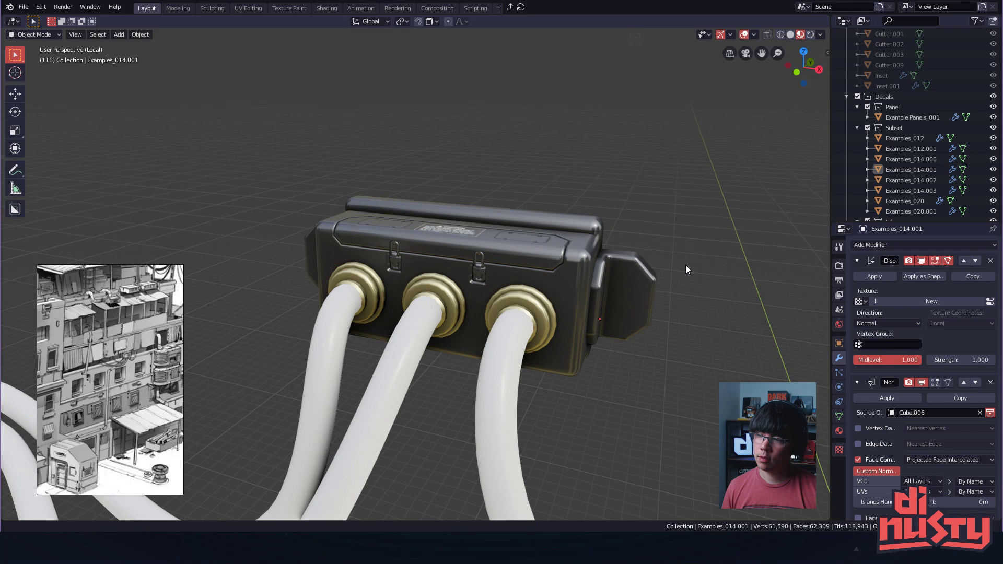
pyautogui.keyDown('shift'); pyautogui.moveTo(686, 269); pyautogui.dragTo(656, 258, button='middle'); pyautogui.keyUp('shift')
pyautogui.moveTo(539, 245); pyautogui.dragTo(538, 245, button='middle')
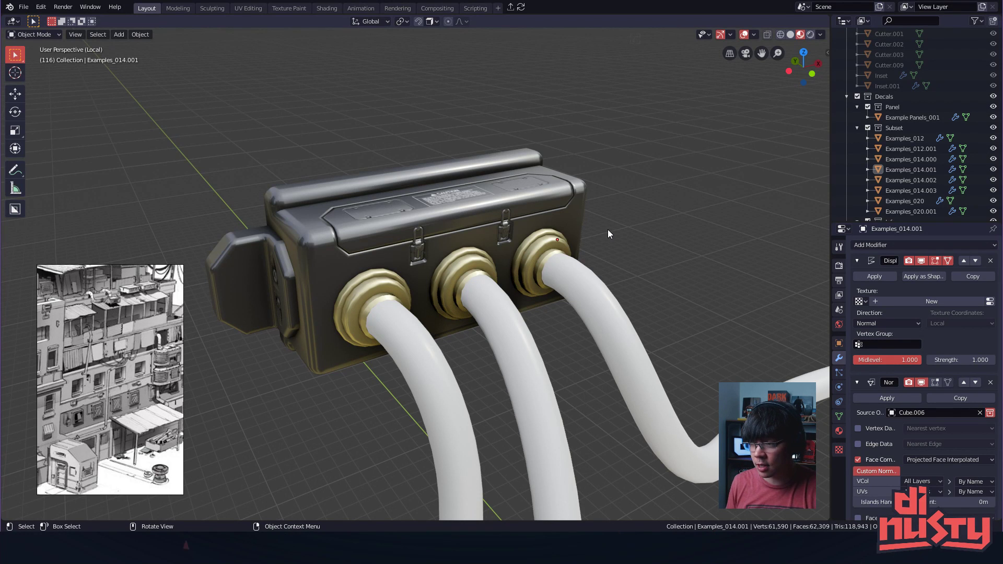
pyautogui.click(527, 219)
pyautogui.click(531, 223)
pyautogui.moveTo(644, 235); pyautogui.dragTo(424, 175, button='middle')
pyautogui.scroll(3, 565, 249)
pyautogui.click(437, 243)
pyautogui.scroll(-1, 421, 256)
pyautogui.click(425, 176)
# - Select two parts of the utility box assembly and adjust their position along the Z and Y axes
pyautogui.scroll(8, 510, 317)
pyautogui.moveTo(455, 307); pyautogui.dragTo(334, 306, button='middle')
pyautogui.click(443, 290)
pyautogui.moveTo(443, 290); pyautogui.dragTo(386, 285, button='middle')
pyautogui.keyDown('shift'); pyautogui.moveTo(293, 271); pyautogui.dragTo(470, 285, button='middle'); pyautogui.keyUp('shift')
pyautogui.keyDown('shift'); pyautogui.click(294, 245); pyautogui.keyUp('shift')
pyautogui.press('g')
pyautogui.press('z')
pyautogui.click(416, 289)
pyautogui.press('g')
pyautogui.press('y')
pyautogui.click(406, 299)
# - Insert a small hex bolt decal from the Examples library at the left end of the box body's upper face
pyautogui.click(539, 124)
pyautogui.moveTo(539, 124); pyautogui.dragTo(383, 285, button='middle')
pyautogui.click(382, 285)
pyautogui.press('d')
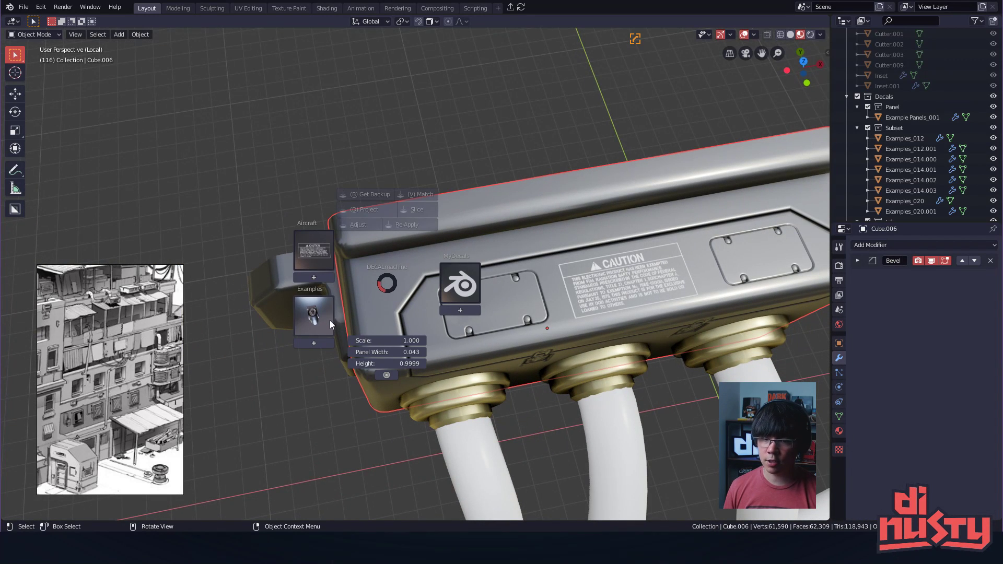
pyautogui.click(330, 320)
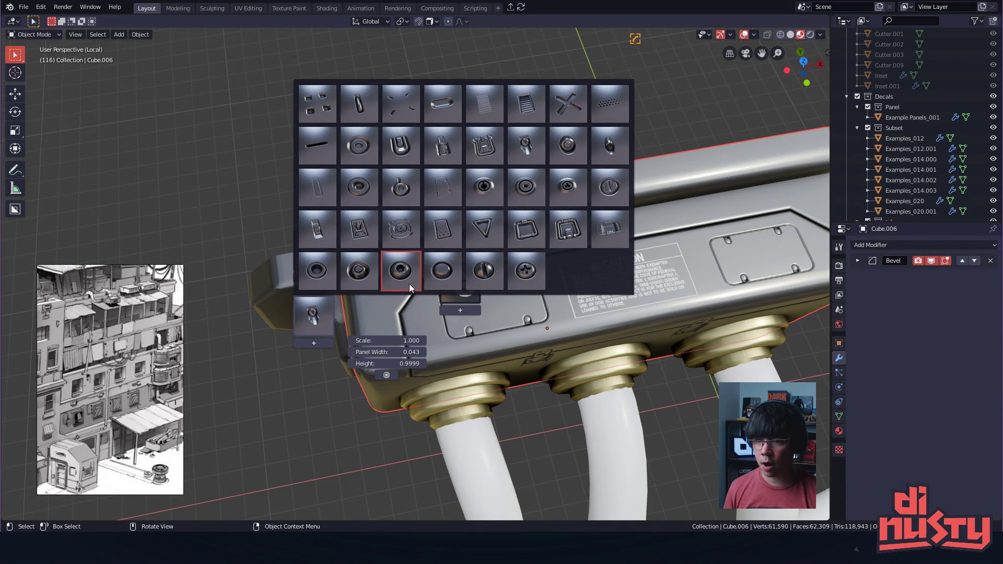
pyautogui.click(359, 272)
pyautogui.press('g')
pyautogui.keyDown('ctrl'); pyautogui.click(373, 275); pyautogui.keyUp('ctrl')
pyautogui.keyDown('shift'); pyautogui.moveTo(374, 276); pyautogui.dragTo(267, 267, button='middle'); pyautogui.keyUp('shift')
pyautogui.hotkey('ctrl', 'shift', 'd')
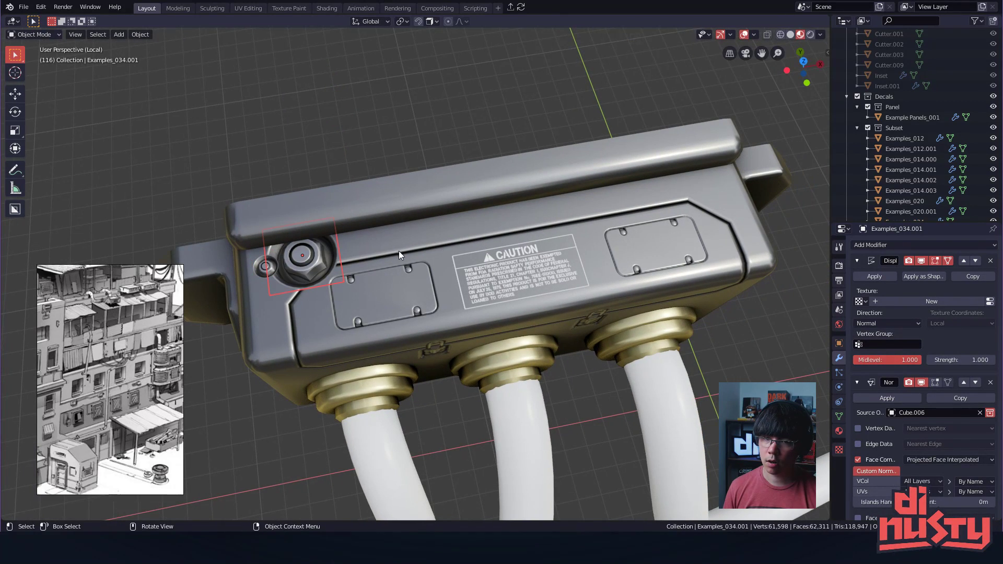
pyautogui.hotkey('ctrl', 'z')
pyautogui.press('g')
pyautogui.rightClick(307, 260)
pyautogui.press('d')
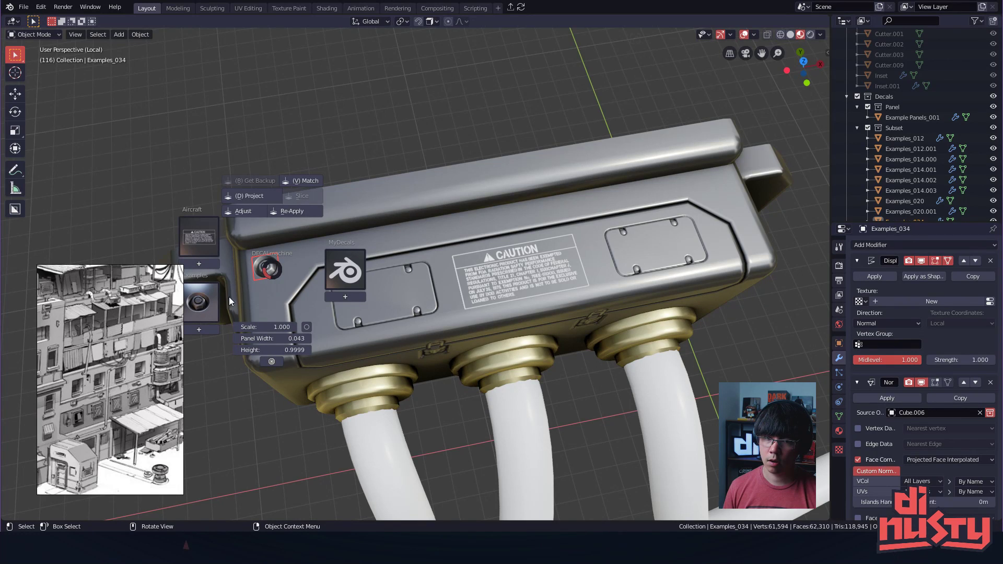
pyautogui.click(210, 299)
pyautogui.click(244, 257)
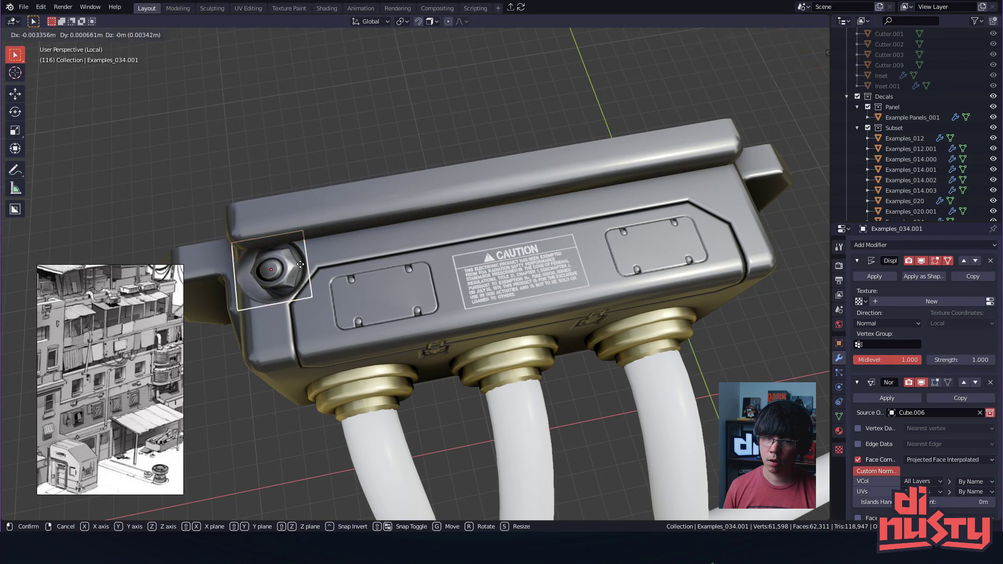
pyautogui.click(307, 264)
pyautogui.press('Delete')
pyautogui.click(260, 267)
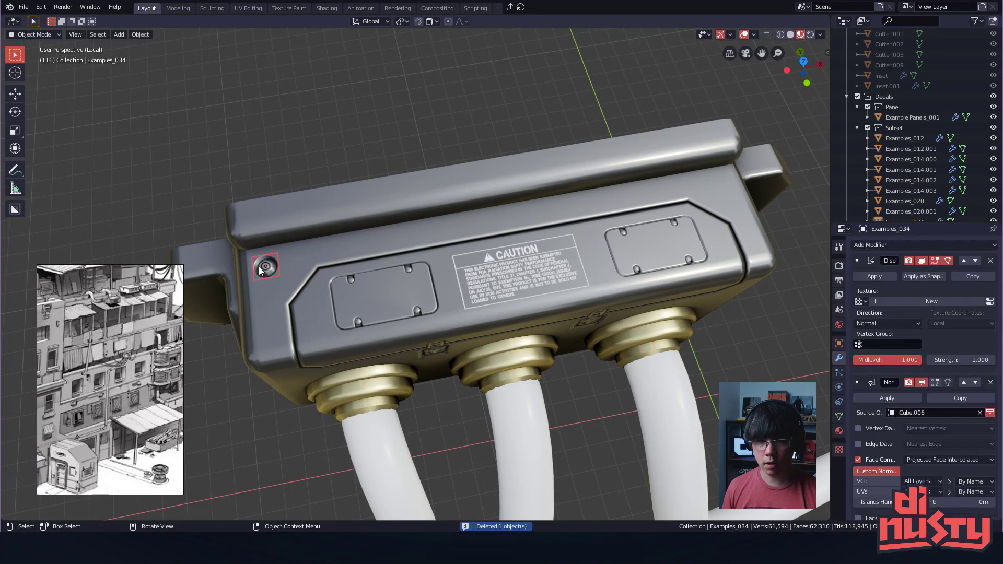
pyautogui.hotkey('ctrl', 'd')
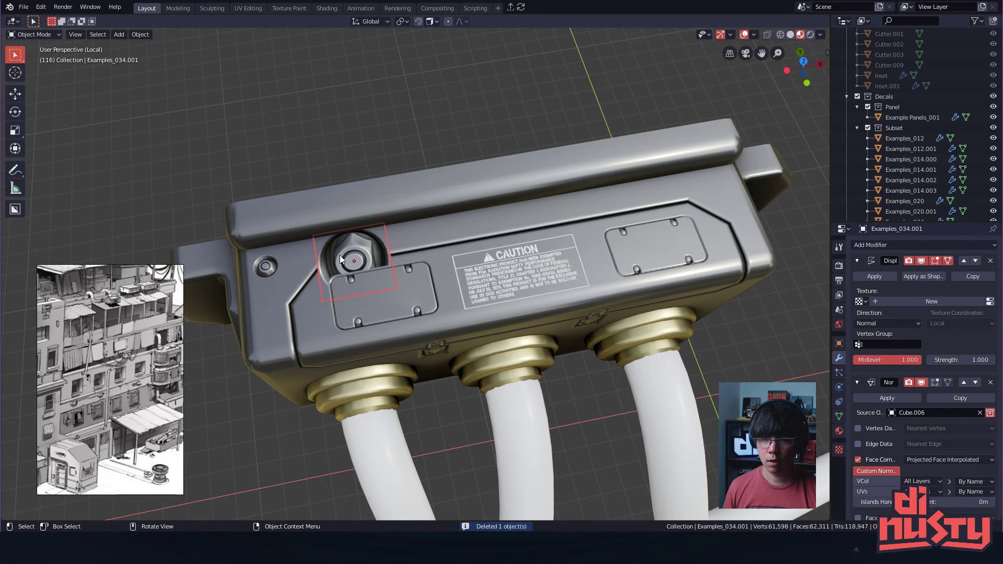
pyautogui.press('Delete')
# - Place a second hex bolt decal at the right end of the upper face and scale it down
pyautogui.click(271, 268)
pyautogui.hotkey('ctrl', 'd')
pyautogui.press('s')
pyautogui.click(719, 195)
pyautogui.moveTo(719, 195); pyautogui.dragTo(620, 245, button='middle')
pyautogui.scroll(-3, 547, 265)
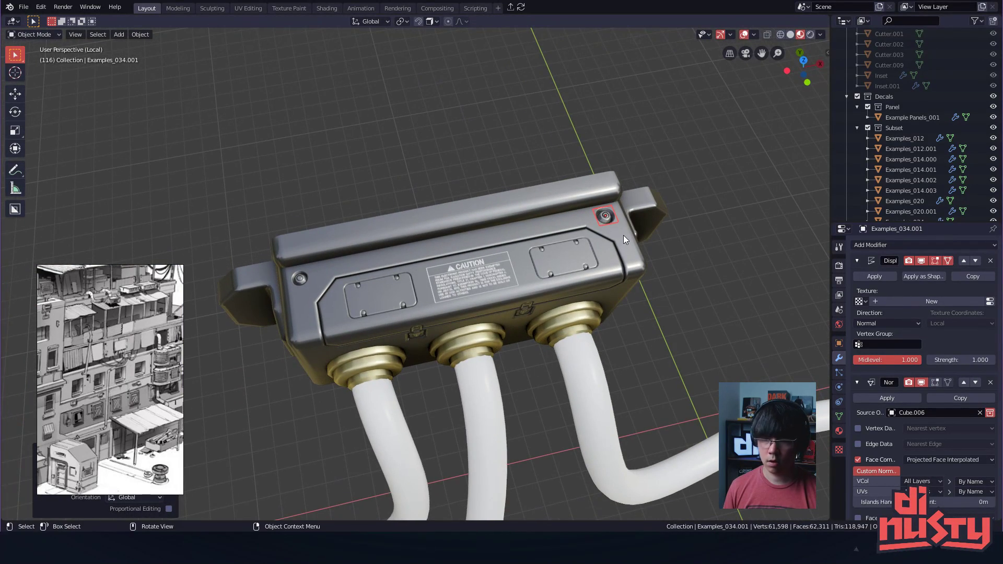
pyautogui.hotkey('ctrl', 'd')
pyautogui.hotkey('ctrl', 'z')
pyautogui.hotkey('ctrl', 'c')
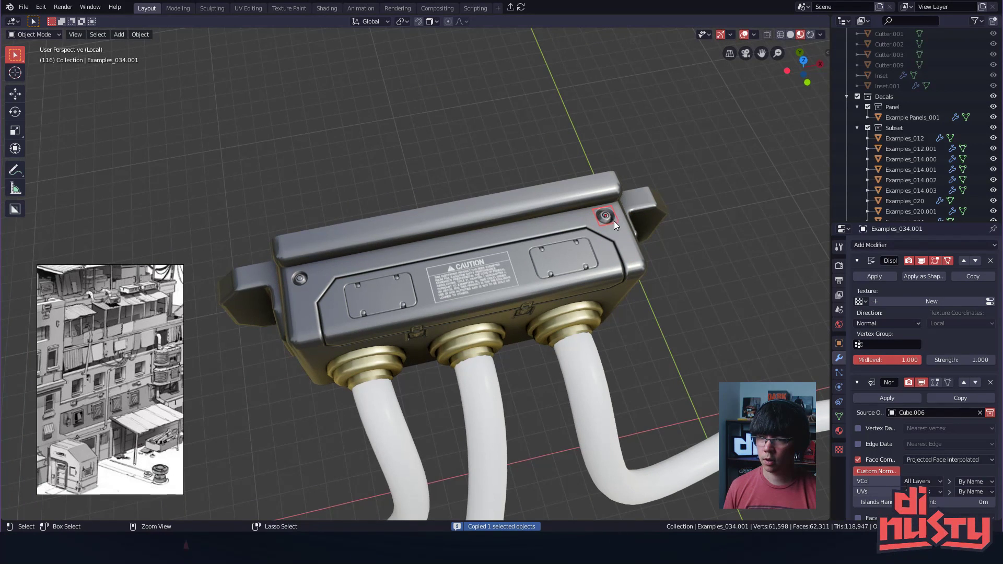
pyautogui.hotkey('ctrl', 'v')
# - Delete the hex bolt decals at both ends of the box body's upper face
pyautogui.moveTo(559, 239); pyautogui.dragTo(678, 206, button='middle')
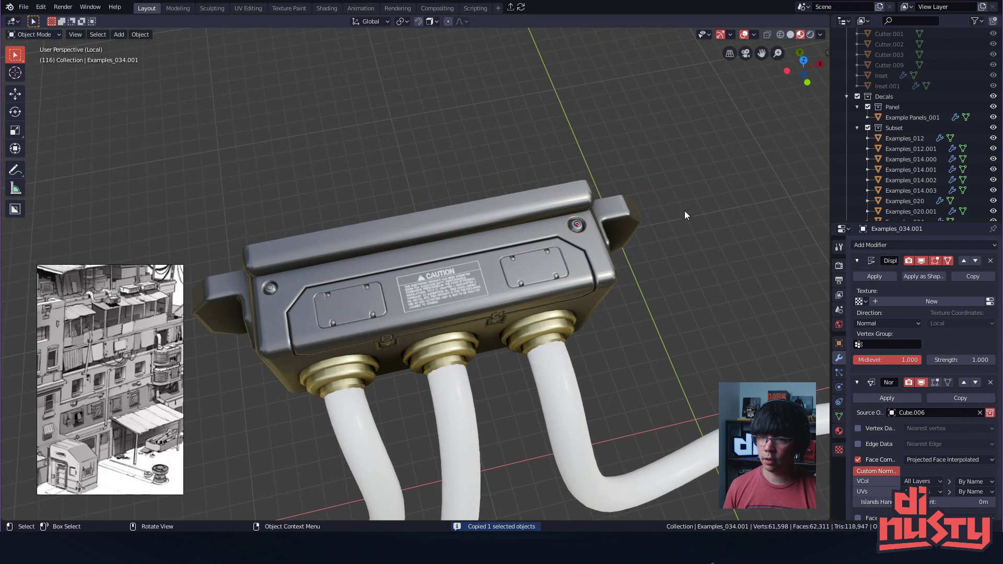
pyautogui.scroll(3, 608, 248)
pyautogui.scroll(3, 547, 275)
pyautogui.keyDown('shift'); pyautogui.moveTo(532, 247); pyautogui.dragTo(557, 268, button='middle'); pyautogui.keyUp('shift')
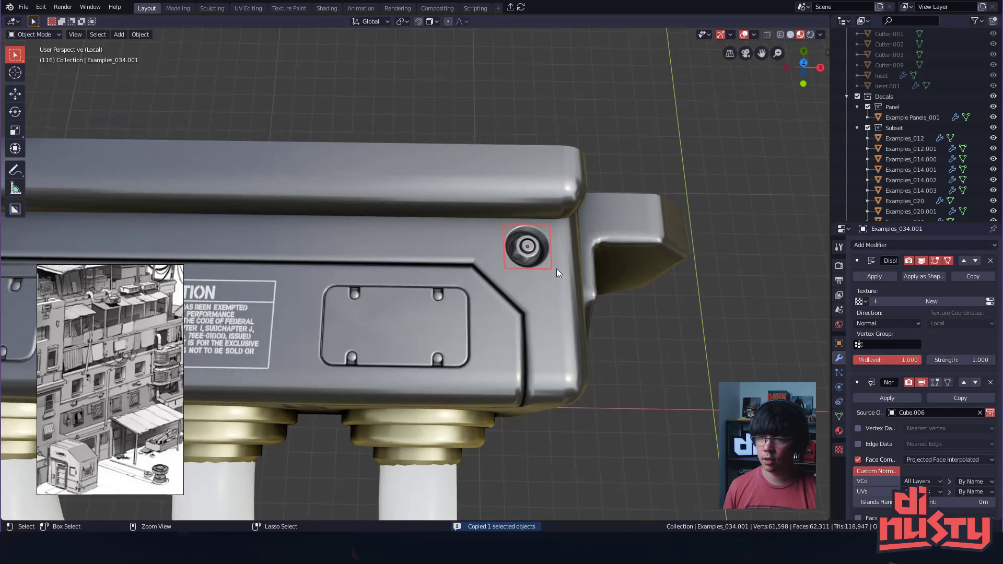
pyautogui.press('x')
pyautogui.click(541, 254)
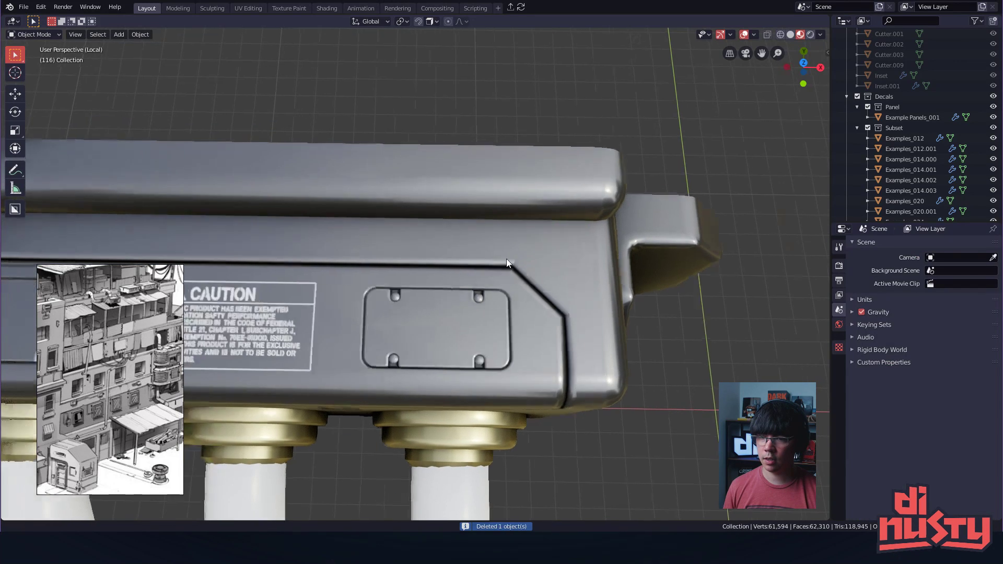
pyautogui.scroll(-3, 473, 256)
pyautogui.scroll(4, 362, 253)
pyautogui.click(353, 249)
pyautogui.press('x')
pyautogui.click(353, 250)
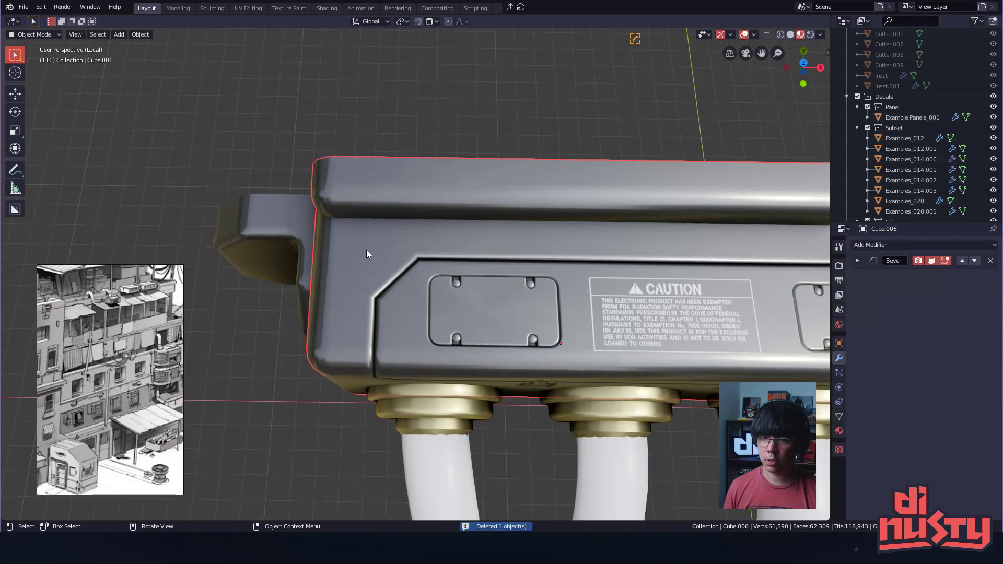
pyautogui.click(365, 250)
pyautogui.hotkey('shift', 'd')
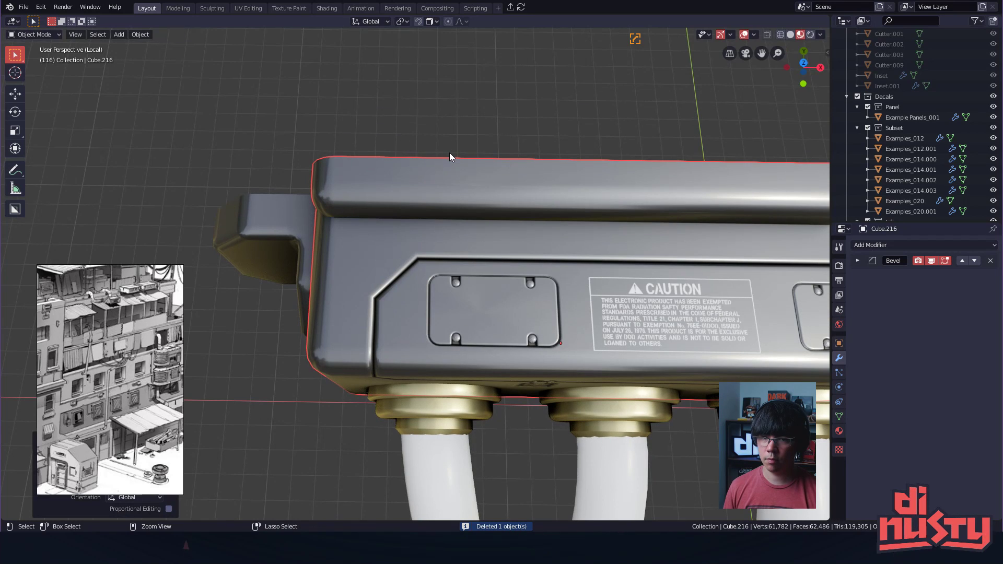
pyautogui.hotkey('ctrl', 'z')
# - Insert the Examples_023 screw decal from the Examples library at the left end of the box body's upper face
pyautogui.press('d')
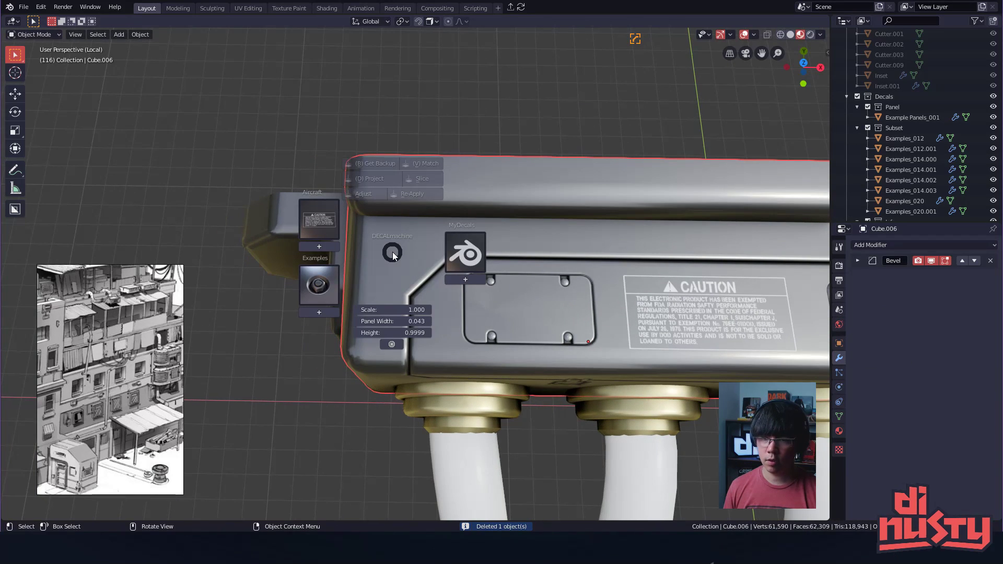
pyautogui.click(329, 282)
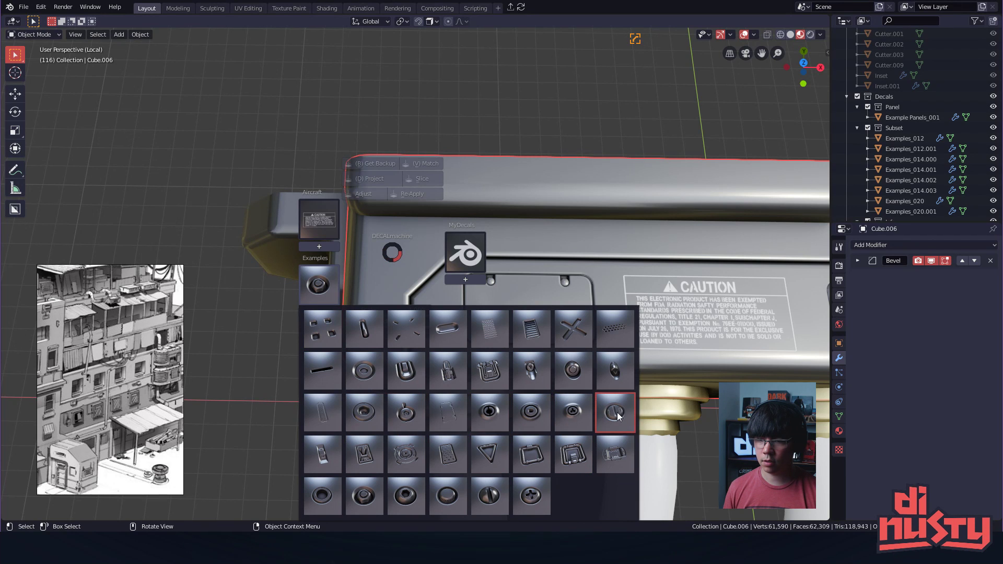
pyautogui.click(593, 406)
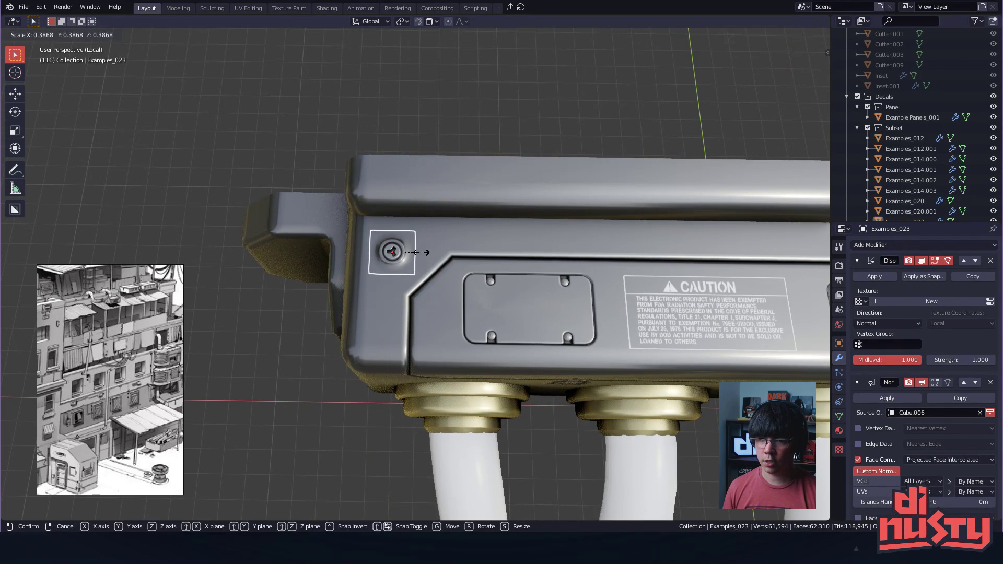
pyautogui.click(421, 253)
# - Shrink the screw decal using face editing and nudge it across the upper face with movement constrained off the Z axis
pyautogui.press('Tab')
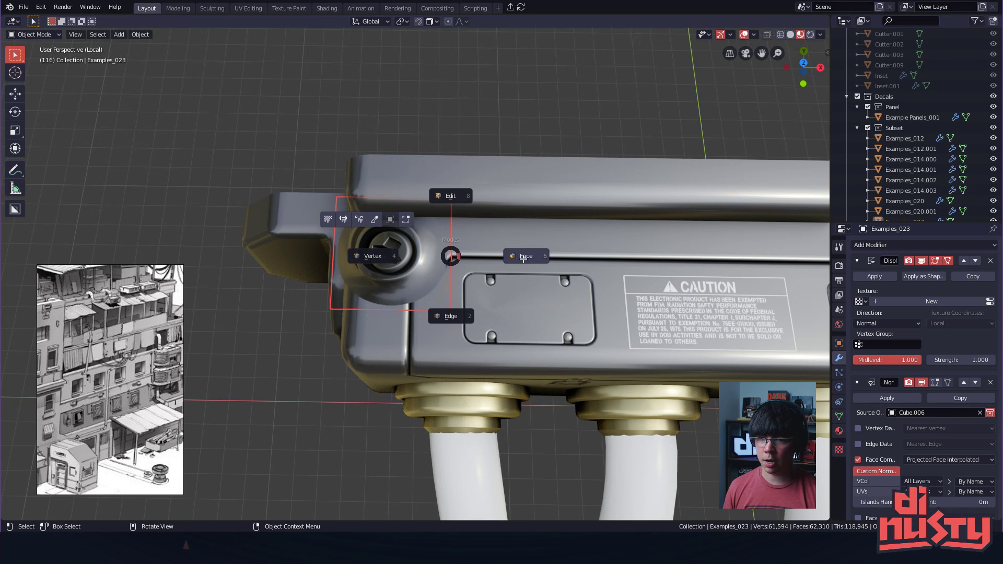
pyautogui.click(503, 261)
pyautogui.press('s')
pyautogui.click(417, 271)
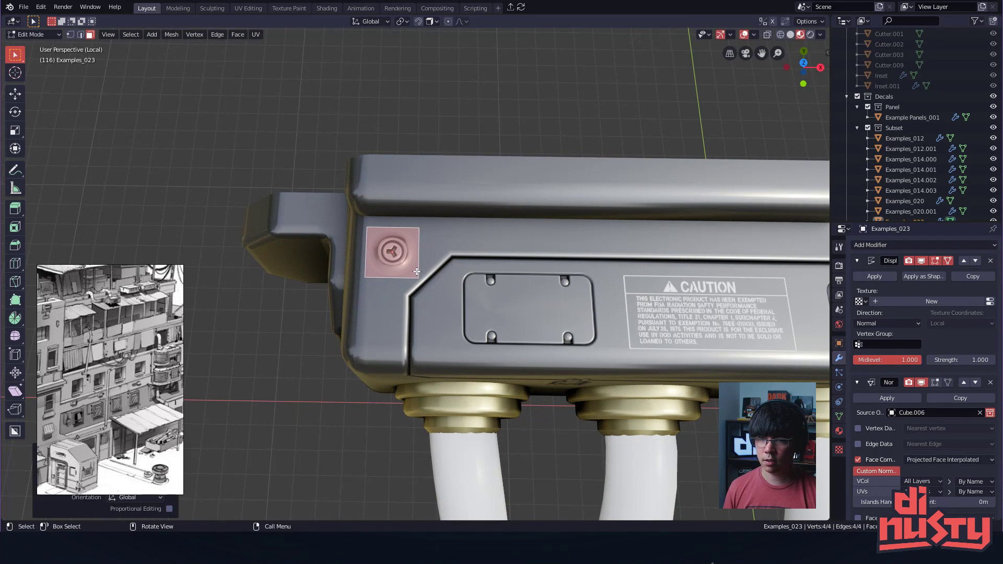
pyautogui.press('Tab')
pyautogui.click(421, 230)
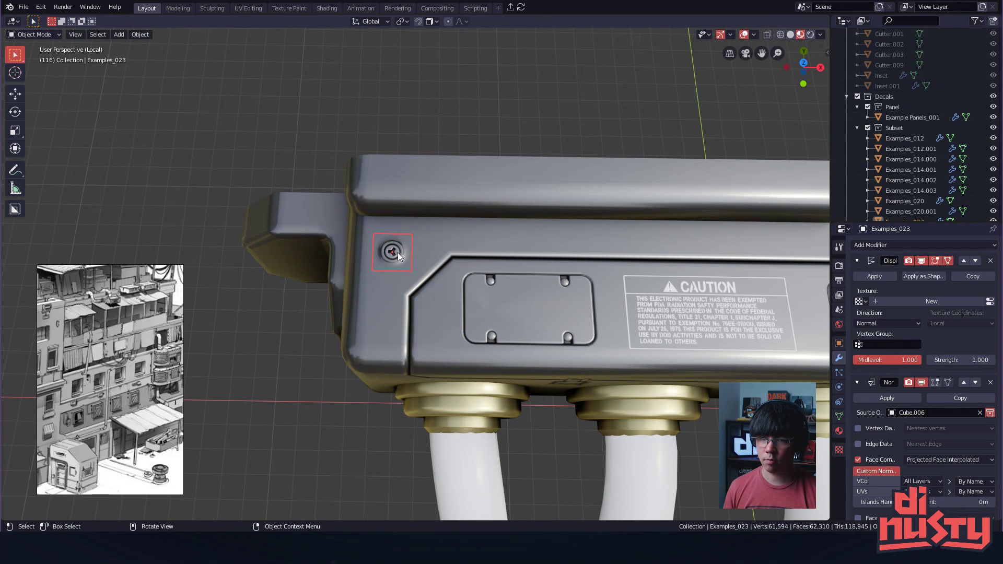
pyautogui.press('g')
pyautogui.hotkey('shift', 'z')
pyautogui.hotkey('shift', 'z')
pyautogui.click(400, 247)
pyautogui.keyDown('alt'); pyautogui.keyDown('shift'); pyautogui.moveTo(528, 256); pyautogui.dragTo(441, 246); pyautogui.keyUp('shift'); pyautogui.keyUp('alt')
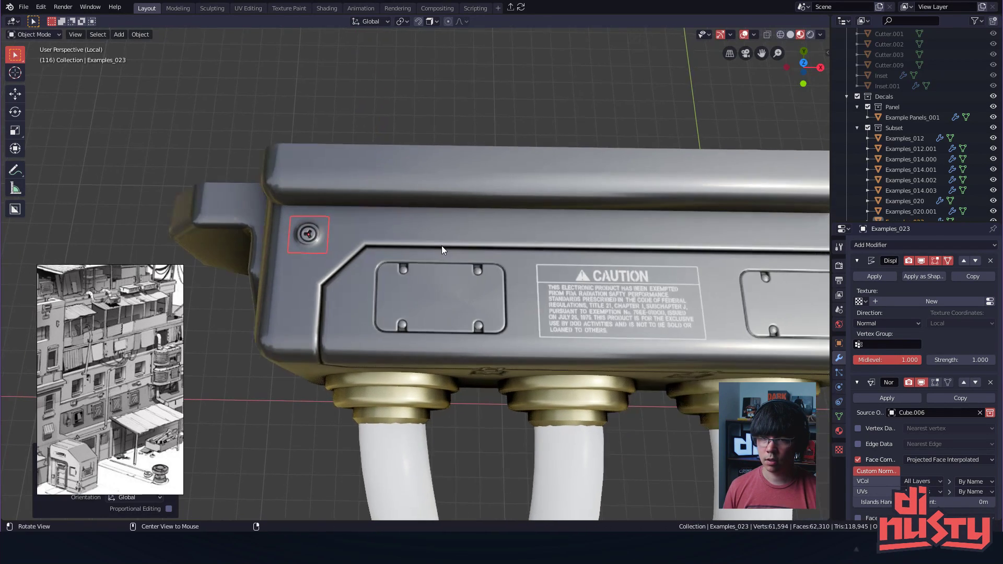
pyautogui.hotkey('shift', '4')
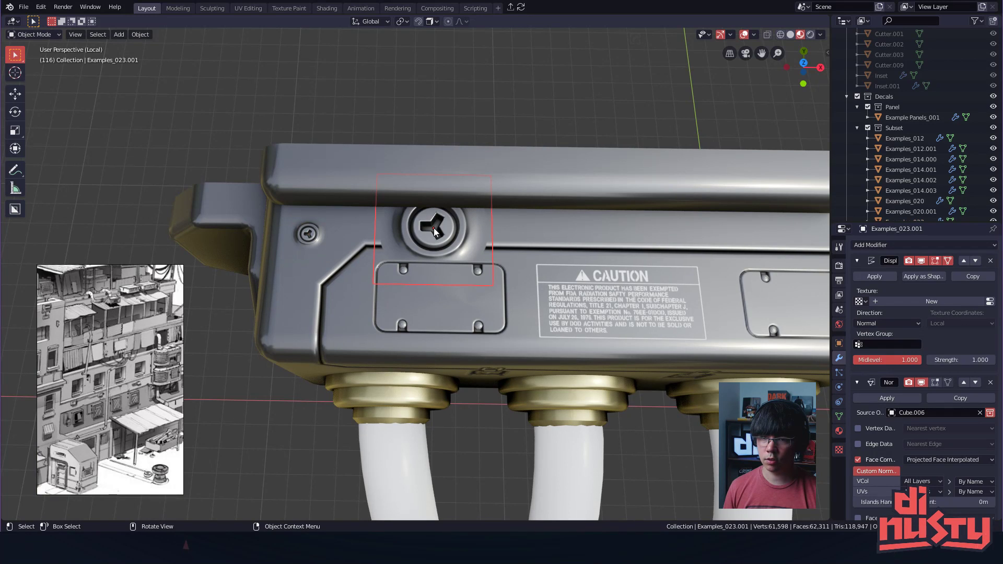
pyautogui.press('Delete')
# - Place a second screw decal at the right end of the upper face, scaling it down and adjusting its position
pyautogui.click(304, 237)
pyautogui.moveTo(304, 236); pyautogui.dragTo(368, 224, button='middle')
pyautogui.hotkey('shift', '4')
pyautogui.press('s')
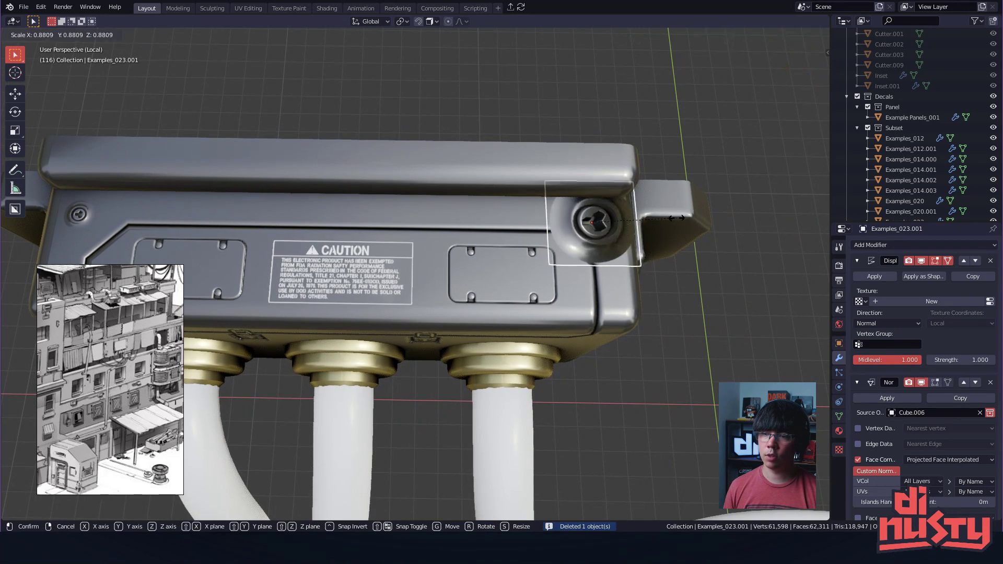
pyautogui.click(617, 222)
pyautogui.press('g')
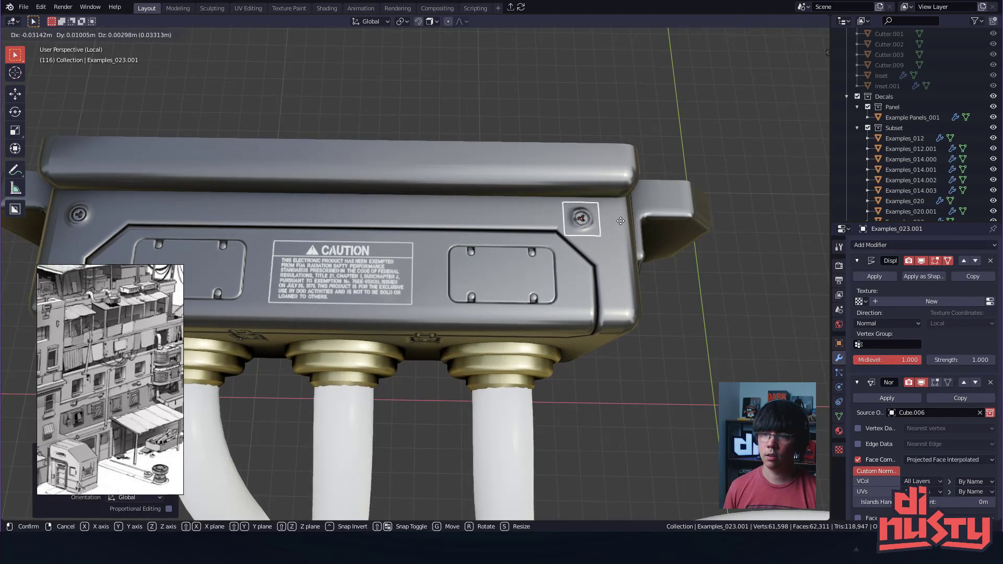
pyautogui.click(613, 230)
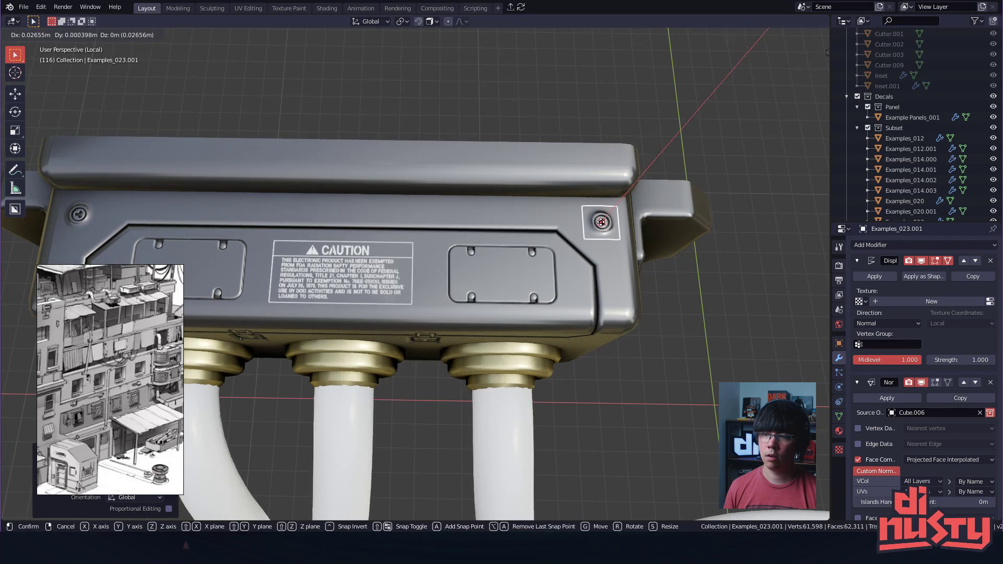
# - Place another screw decal in the lower left corner of the box's front face and scale it down
pyautogui.moveTo(602, 220); pyautogui.dragTo(403, 277, button='middle')
pyautogui.hotkey('shift', 'e')
pyautogui.scroll(3, 352, 286)
pyautogui.press('s')
pyautogui.click(332, 293)
# - Place another screw decal in the lower right corner of the box's front face, scaling it down and adjusting its position
pyautogui.keyDown('shift'); pyautogui.moveTo(309, 280); pyautogui.dragTo(462, 255, button='middle'); pyautogui.keyUp('shift')
pyautogui.scroll(-2, 467, 288)
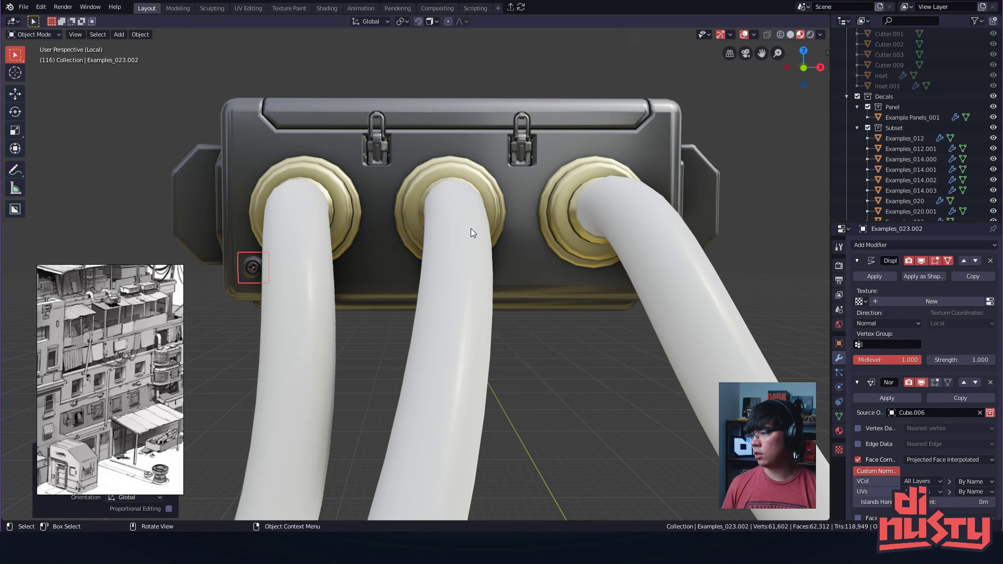
pyautogui.moveTo(471, 227)
pyautogui.keyDown('shift'); pyautogui.mouseDown(button='middle')
pyautogui.moveTo(562, 217)
pyautogui.moveTo(466, 215)
pyautogui.mouseUp(button='middle'); pyautogui.keyUp('shift')
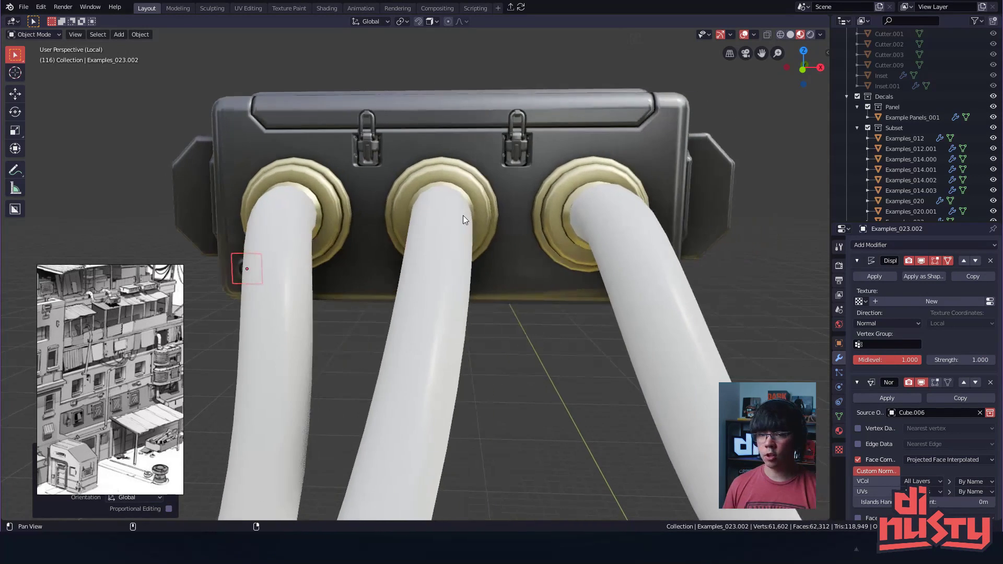
pyautogui.keyDown('shift'); pyautogui.moveTo(577, 247); pyautogui.dragTo(380, 231, button='middle'); pyautogui.keyUp('shift')
pyautogui.hotkey('shift', 'd')
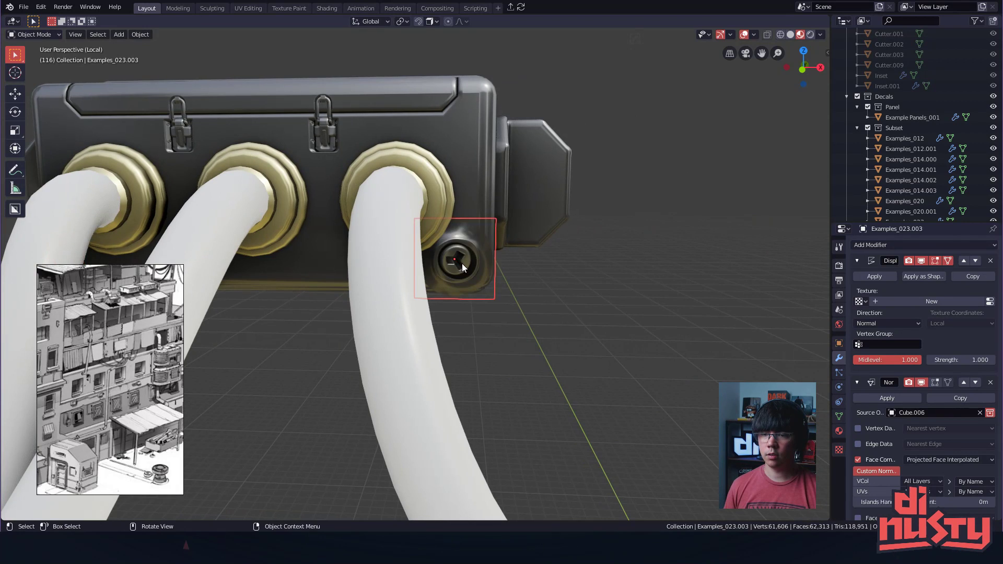
pyautogui.scroll(4, 462, 264)
pyautogui.scroll(-4, 498, 265)
pyautogui.press('s')
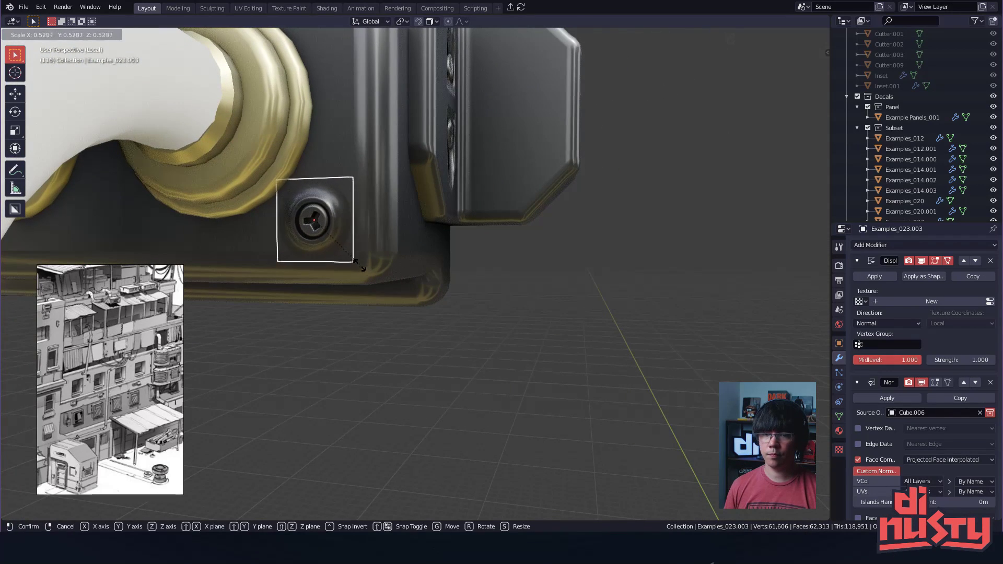
pyautogui.click(351, 266)
pyautogui.moveTo(351, 266); pyautogui.dragTo(382, 264, button='middle')
pyautogui.press('g')
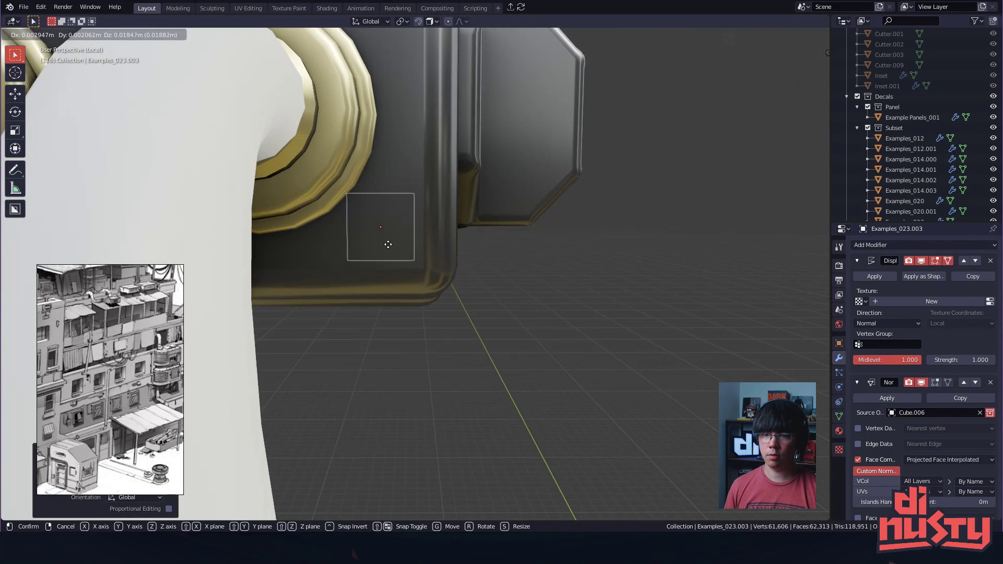
pyautogui.click(413, 240)
# - Select the side brackets together with their bolts at both ends of the box and shift them as a group
pyautogui.scroll(-5, 418, 238)
pyautogui.moveTo(422, 272); pyautogui.dragTo(433, 355, button='middle')
pyautogui.click(432, 351)
pyautogui.keyDown('shift'); pyautogui.click(371, 304); pyautogui.keyUp('shift')
pyautogui.keyDown('shift'); pyautogui.click(376, 332); pyautogui.keyUp('shift')
pyautogui.moveTo(378, 332); pyautogui.dragTo(560, 292, button='middle')
pyautogui.keyDown('shift'); pyautogui.click(337, 274); pyautogui.keyUp('shift')
pyautogui.keyDown('shift'); pyautogui.click(346, 308); pyautogui.keyUp('shift')
pyautogui.keyDown('shift'); pyautogui.click(373, 290); pyautogui.keyUp('shift')
pyautogui.keyDown('shift'); pyautogui.click(374, 288); pyautogui.keyUp('shift')
pyautogui.moveTo(428, 293); pyautogui.dragTo(503, 278, button='middle')
pyautogui.press('g')
pyautogui.click(519, 284)
# - Extend one side bracket by moving its rear vertices along the global Y axis
pyautogui.click(413, 290)
pyautogui.moveTo(413, 290); pyautogui.dragTo(371, 289, button='middle')
pyautogui.press('Tab')
pyautogui.click(308, 286)
pyautogui.moveTo(307, 287); pyautogui.dragTo(366, 277, button='middle')
pyautogui.moveTo(377, 206); pyautogui.dragTo(442, 392)
pyautogui.moveTo(442, 391); pyautogui.dragTo(454, 376, button='middle')
pyautogui.press('g')
pyautogui.press('y')
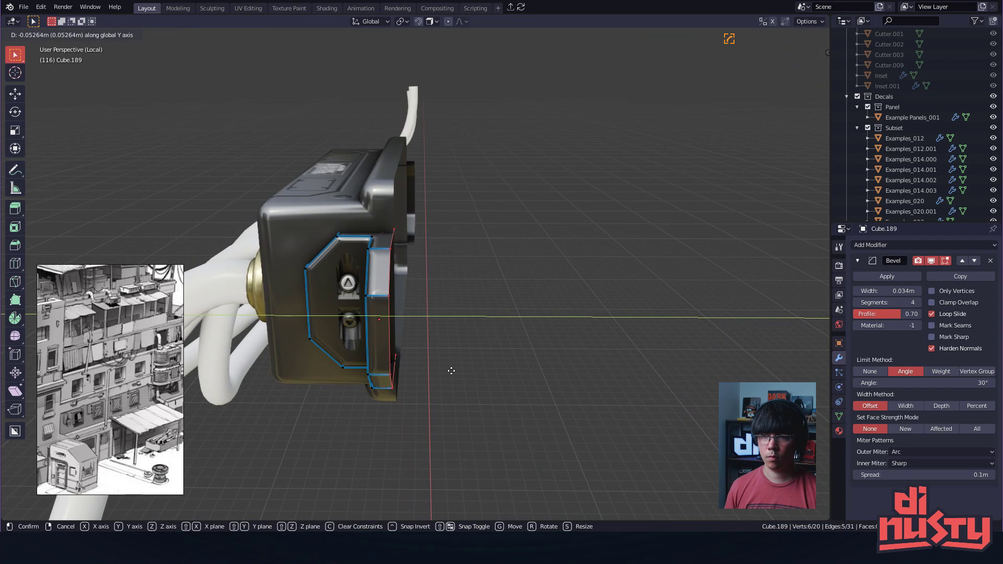
pyautogui.click(453, 371)
pyautogui.moveTo(502, 295); pyautogui.dragTo(230, 340, button='middle')
pyautogui.press('Tab')
# - Box-select the rear vertices of the opposite side bracket and move them backward
pyautogui.click(472, 273)
pyautogui.moveTo(476, 290)
pyautogui.mouseDown(button='middle')
pyautogui.moveTo(444, 281)
pyautogui.moveTo(469, 307)
pyautogui.mouseUp(button='middle')
pyautogui.press('Tab')
pyautogui.click(454, 293)
pyautogui.moveTo(410, 211); pyautogui.dragTo(442, 414)
pyautogui.press('g')
pyautogui.press('y')
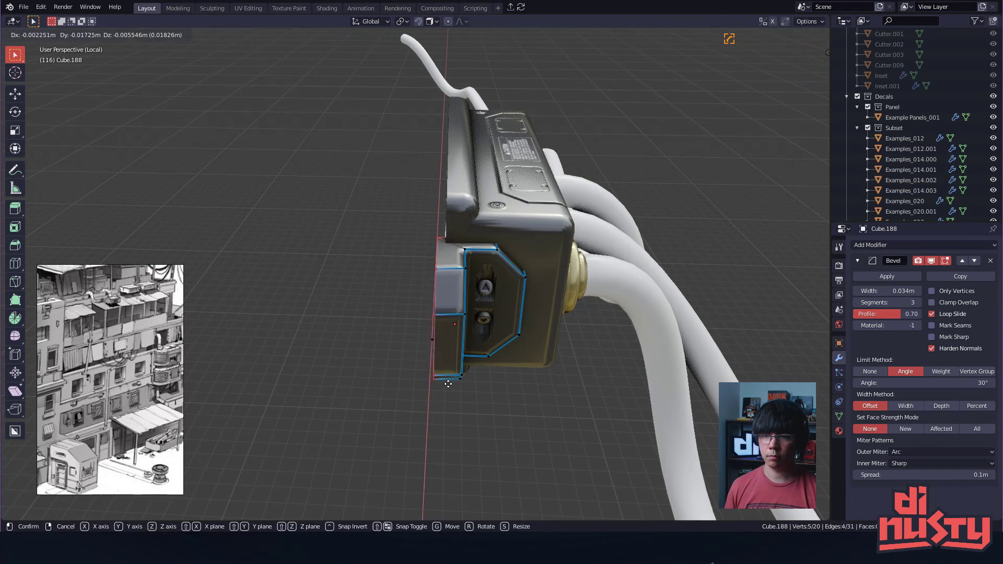
pyautogui.click(456, 386)
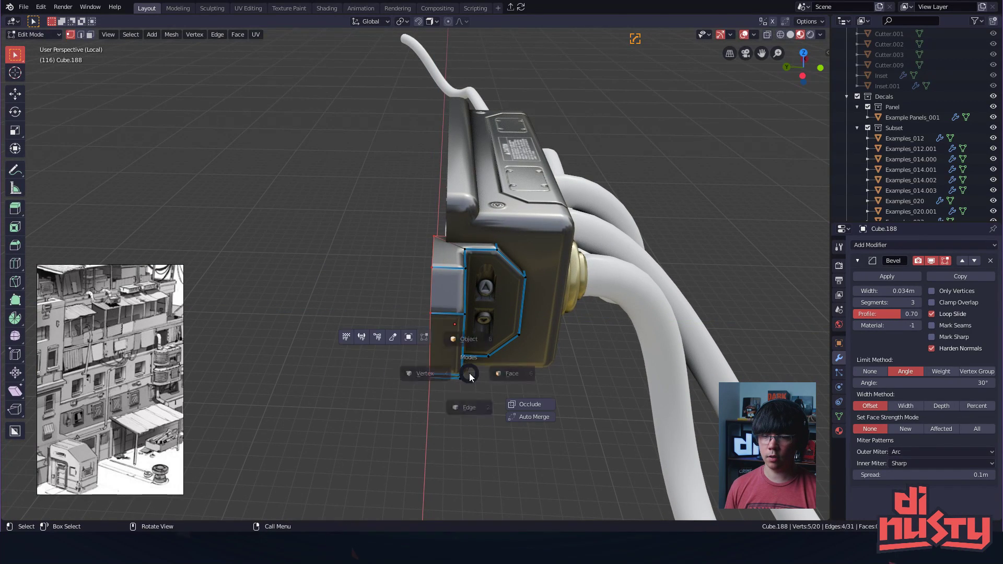
# - Reselect all six rear vertices of that opposite bracket and adjust their position along the Y axis
pyautogui.click(528, 374)
pyautogui.press('Tab')
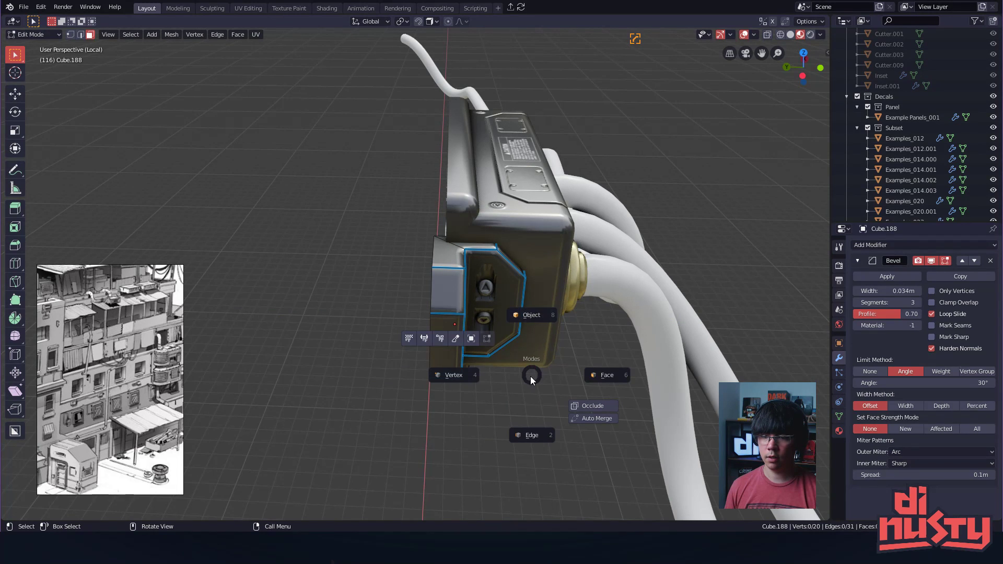
pyautogui.click(453, 375)
pyautogui.moveTo(388, 214); pyautogui.dragTo(445, 405)
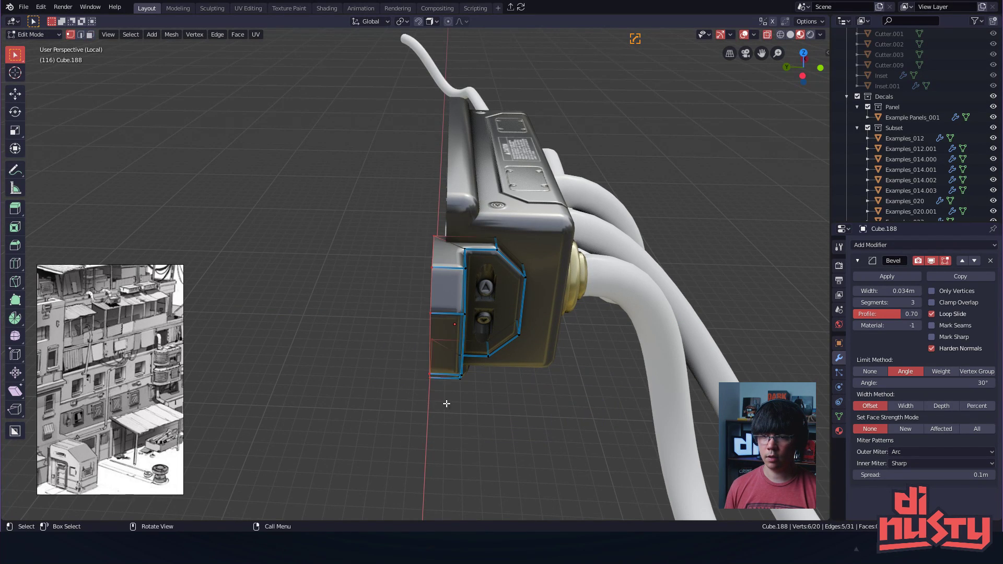
pyautogui.press('g')
pyautogui.press('y')
pyautogui.click(464, 398)
pyautogui.press('Tab')
# - Select the main box body and examine its underside and Bevel modifier settings
pyautogui.click(476, 323)
pyautogui.keyDown('alt'); pyautogui.moveTo(320, 328); pyautogui.dragTo(538, 246); pyautogui.keyUp('alt')
pyautogui.click(529, 352)
pyautogui.keyDown('alt'); pyautogui.moveTo(530, 353); pyautogui.dragTo(544, 299); pyautogui.keyUp('alt')
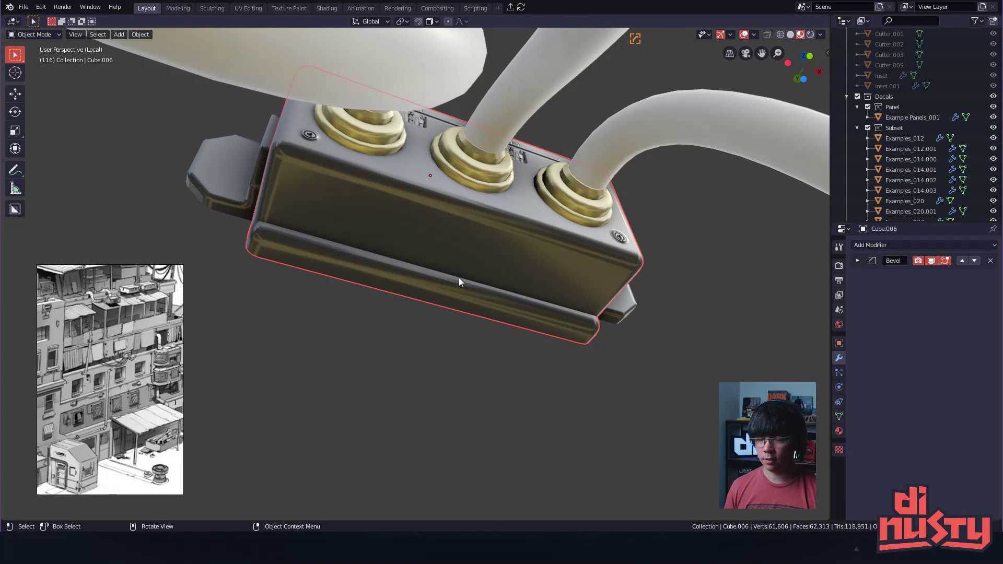
pyautogui.scroll(1, 473, 271)
pyautogui.click(858, 261)
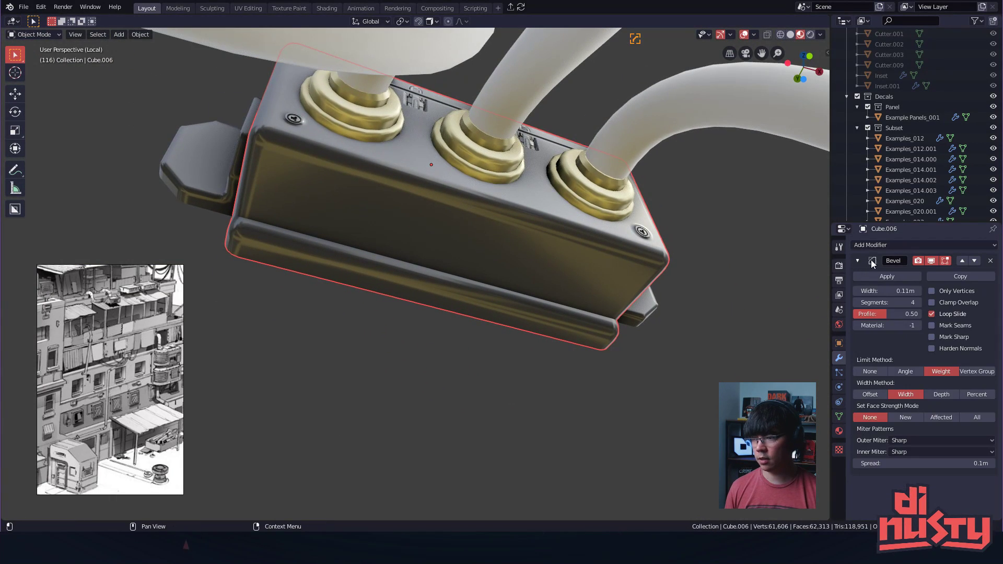
pyautogui.keyDown('alt'); pyautogui.keyDown('shift'); pyautogui.moveTo(489, 283); pyautogui.dragTo(516, 274); pyautogui.keyUp('shift'); pyautogui.keyUp('alt')
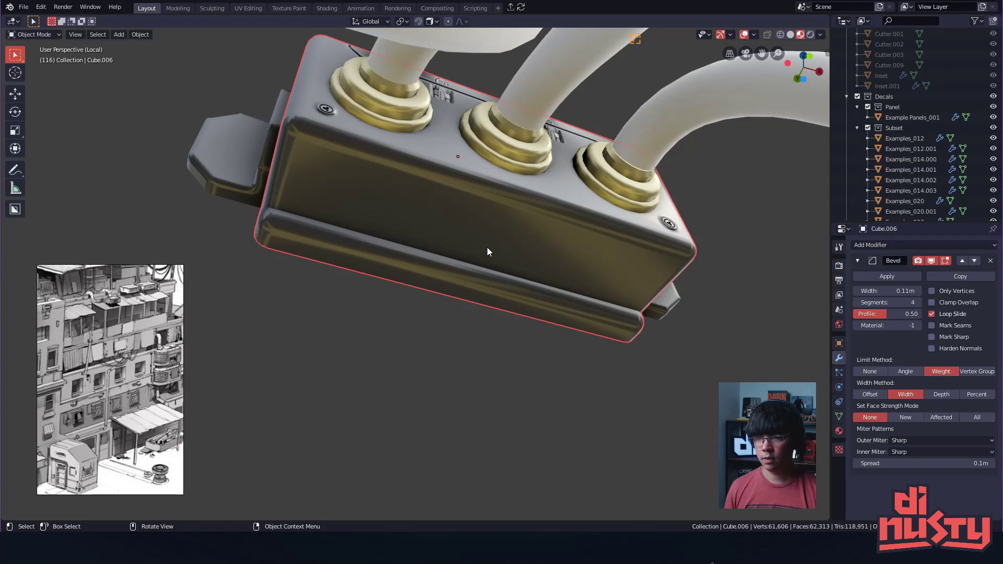
# - Display the 3D cursor and place it in the middle of the box's underside
pyautogui.press('Tab')
pyautogui.press('pageup')
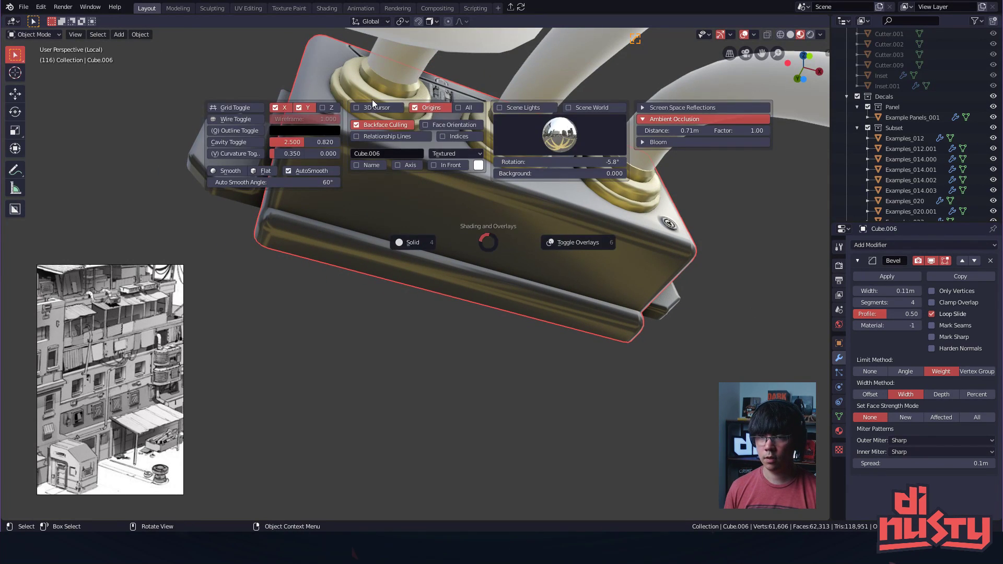
pyautogui.click(372, 101)
pyautogui.keyDown('shift'); pyautogui.rightClick(492, 257); pyautogui.keyUp('shift')
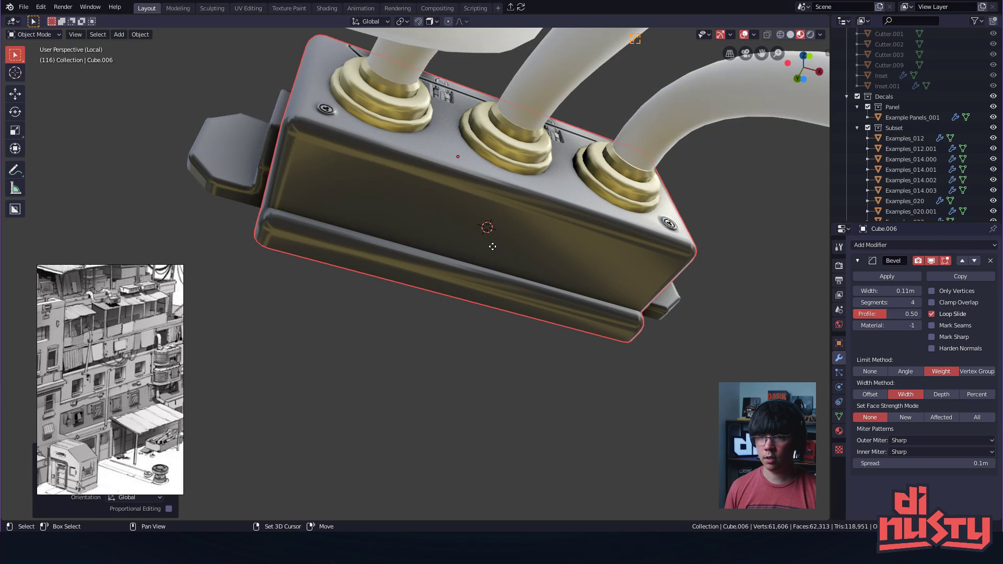
pyautogui.hotkey('shift', 'd')
pyautogui.rightClick(748, 301)
pyautogui.press('Delete')
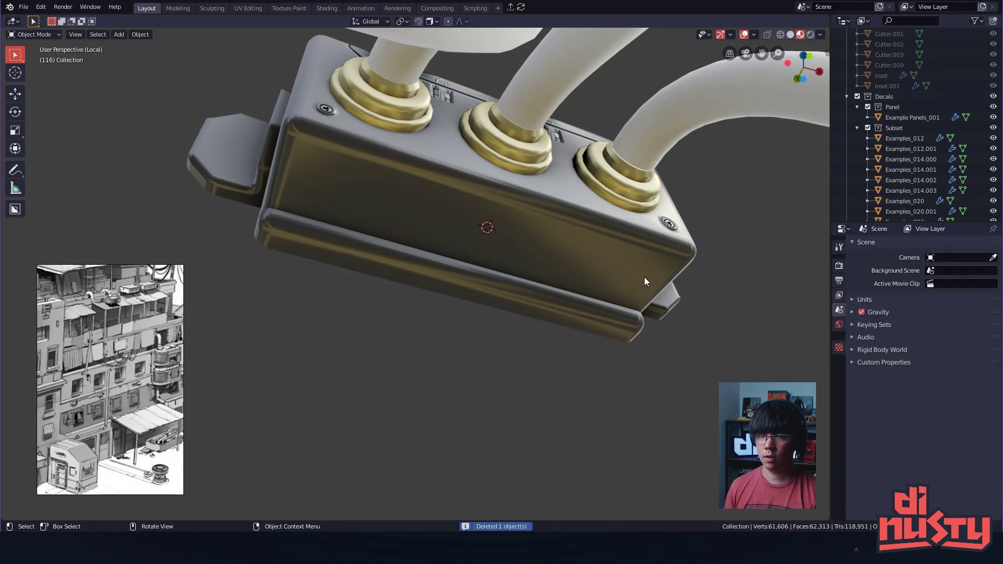
pyautogui.hotkey('shift', 's')
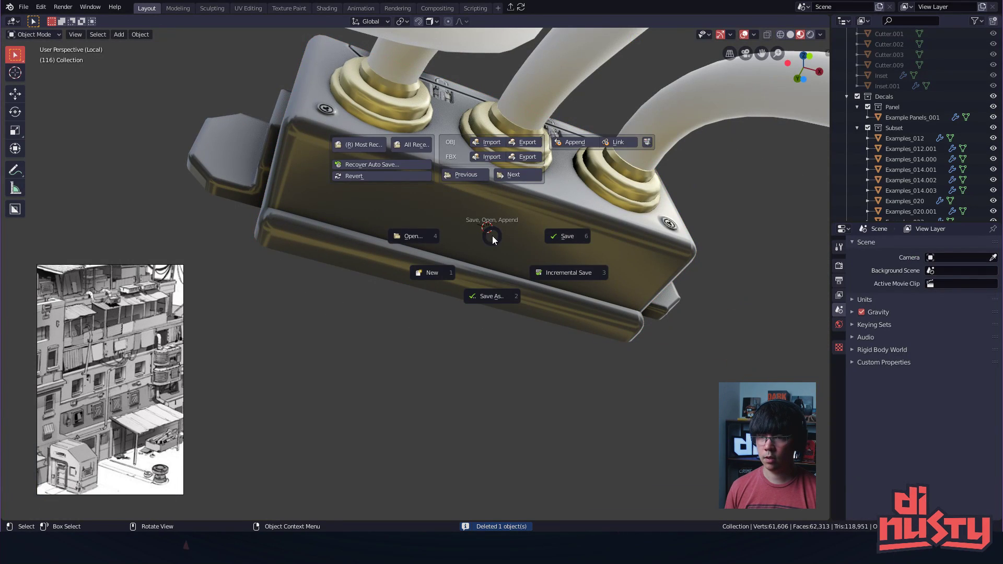
pyautogui.press('Escape')
pyautogui.hotkey('shift', 's')
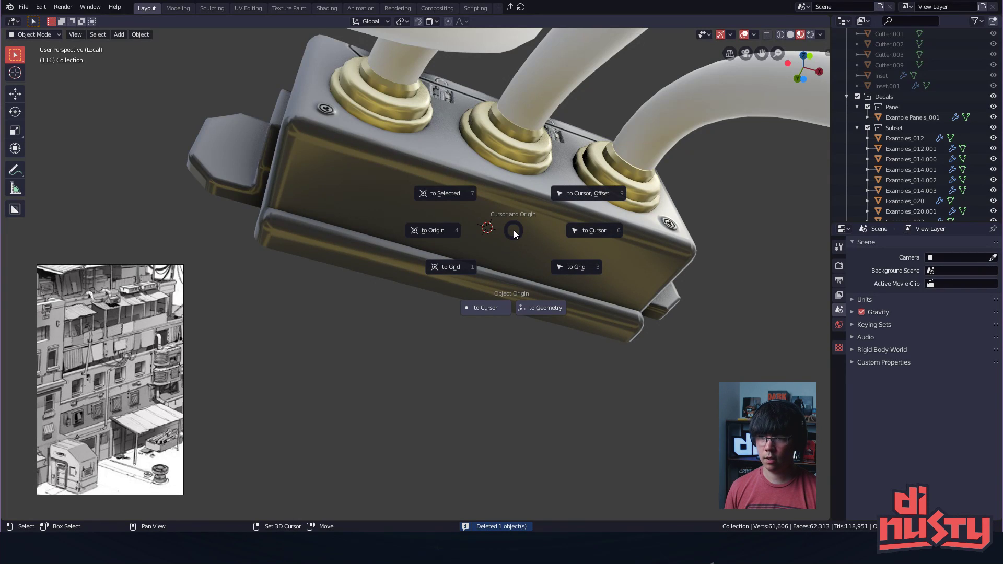
pyautogui.hotkey('ctrl', 's')
pyautogui.hotkey('shift', 's')
pyautogui.press('Escape')
# - Add a cube at the 3D cursor, scaling it down and moving it below the box's underside
pyautogui.hotkey('shift', 'a')
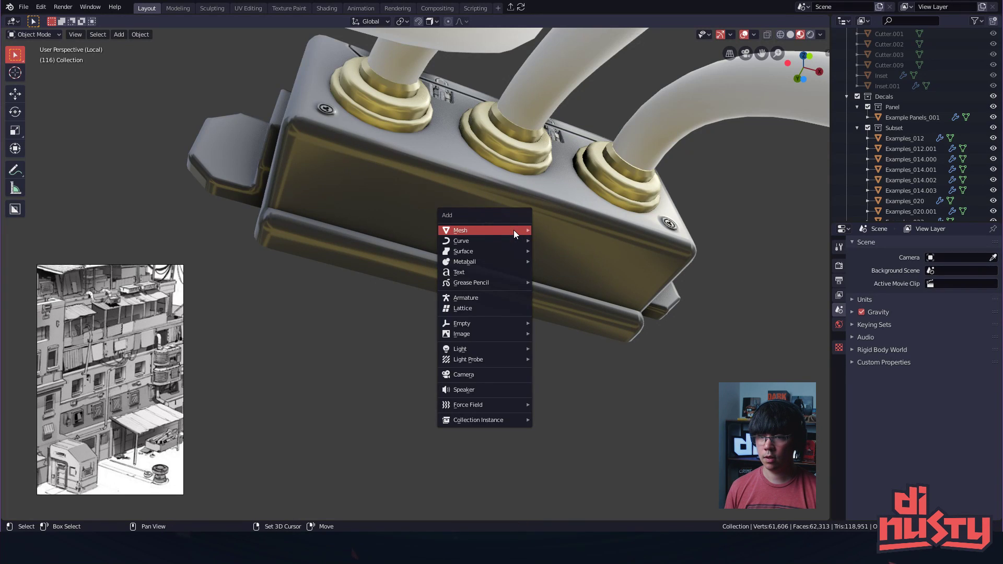
pyautogui.moveTo(514, 233)
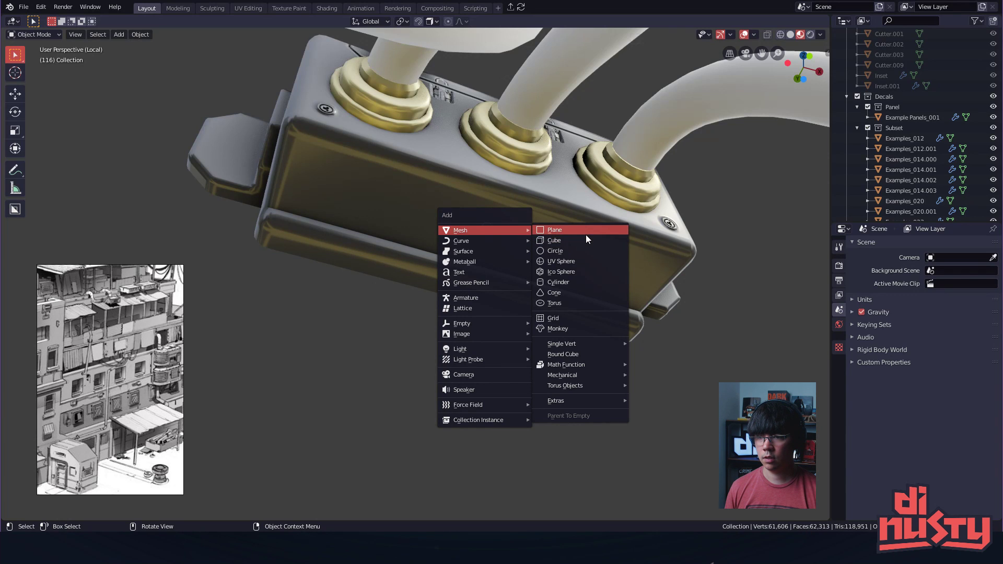
pyautogui.click(573, 240)
pyautogui.press('s')
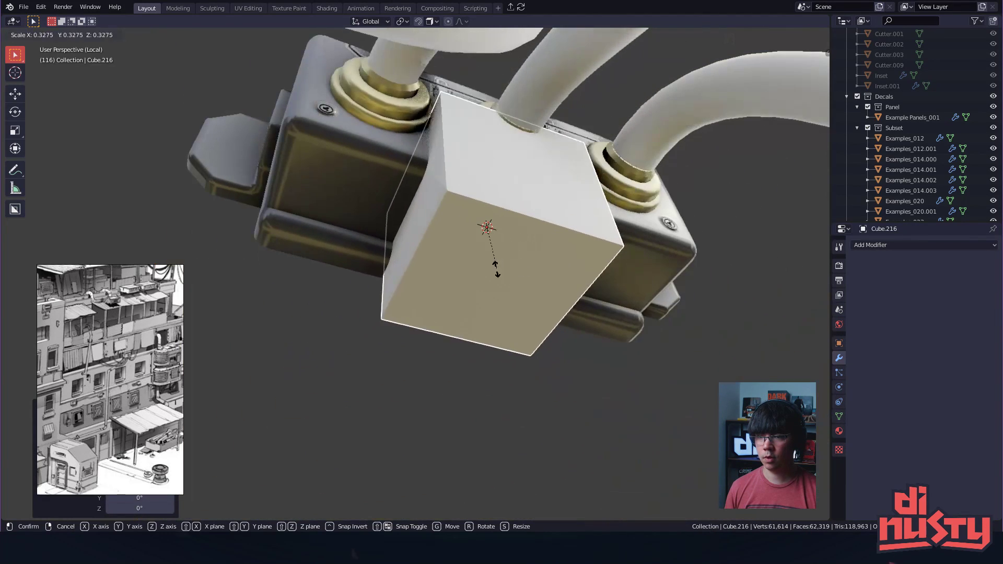
pyautogui.click(487, 267)
pyautogui.press('g')
pyautogui.click(461, 344)
pyautogui.moveTo(464, 342); pyautogui.dragTo(454, 305, button='middle')
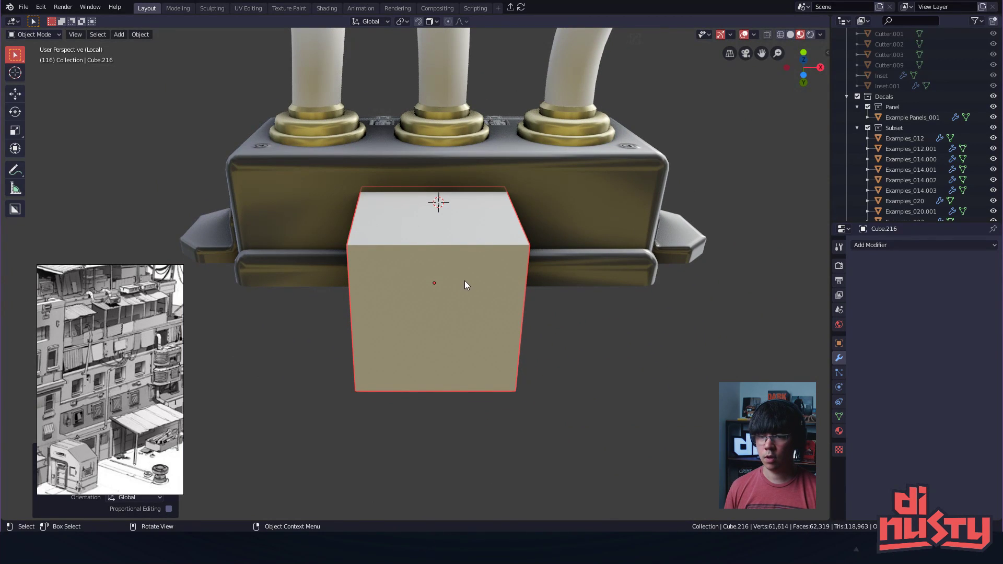
# - Mirror the new cube across its X axis with bisect and flip enabled
pyautogui.hotkey('alt', 'x')
pyautogui.click(345, 284)
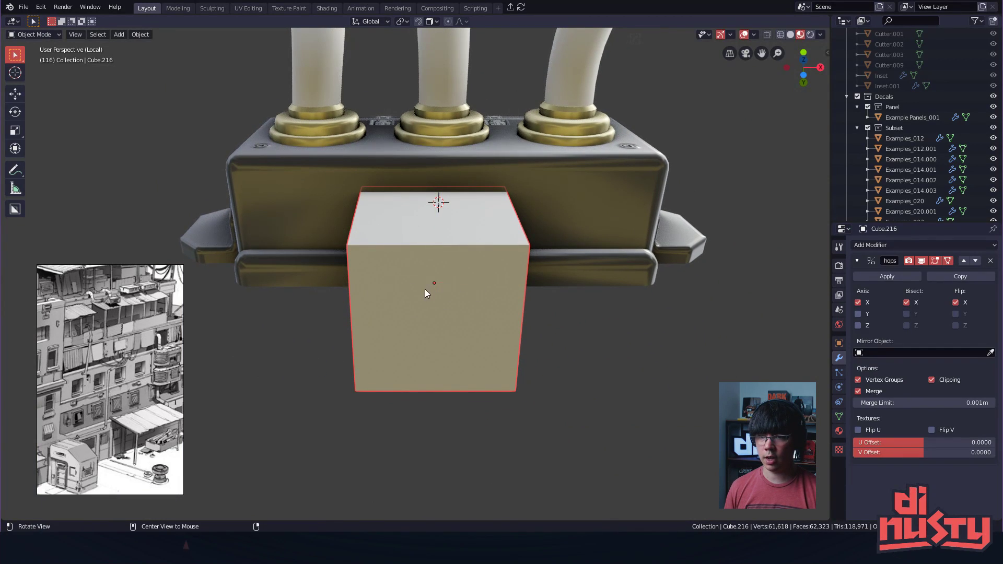
pyautogui.moveTo(434, 288); pyautogui.dragTo(437, 295, button='middle')
# - Widen the mirrored cube by moving its end face outward along the X axis
pyautogui.press('Tab')
pyautogui.click(362, 293)
pyautogui.moveTo(369, 287); pyautogui.dragTo(390, 290, button='middle')
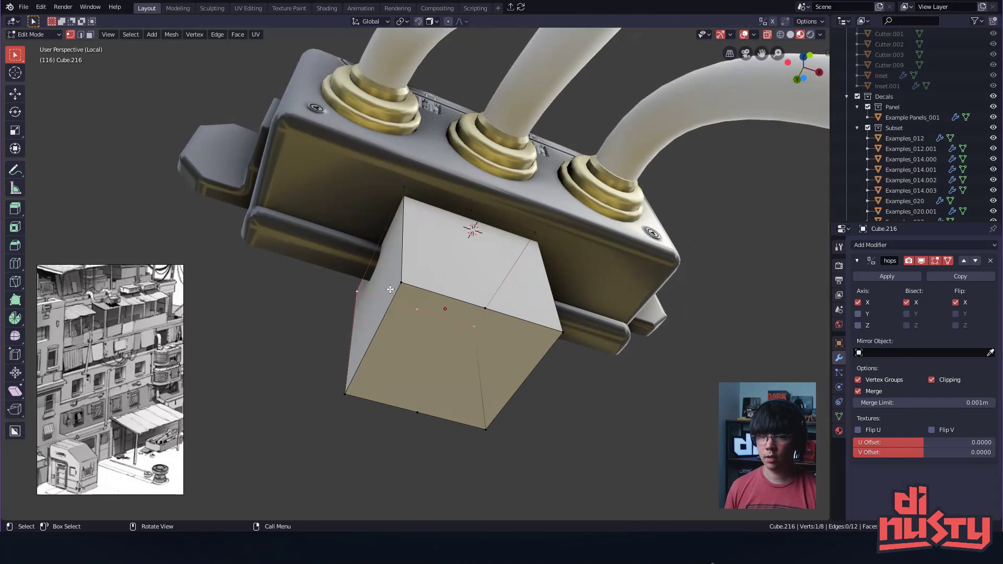
pyautogui.press('Tab')
pyautogui.click(470, 287)
pyautogui.click(382, 292)
pyautogui.press('g')
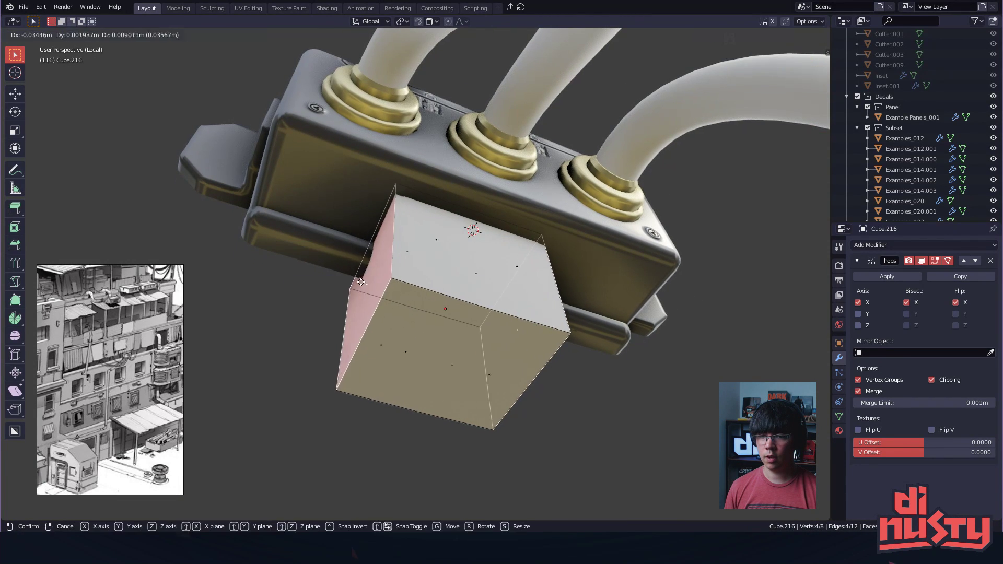
pyautogui.press('x')
pyautogui.click(351, 266)
pyautogui.moveTo(351, 266); pyautogui.dragTo(351, 268, button='middle')
# - Align the widened block under the middle of the box by moving it along the X axis
pyautogui.press('Tab')
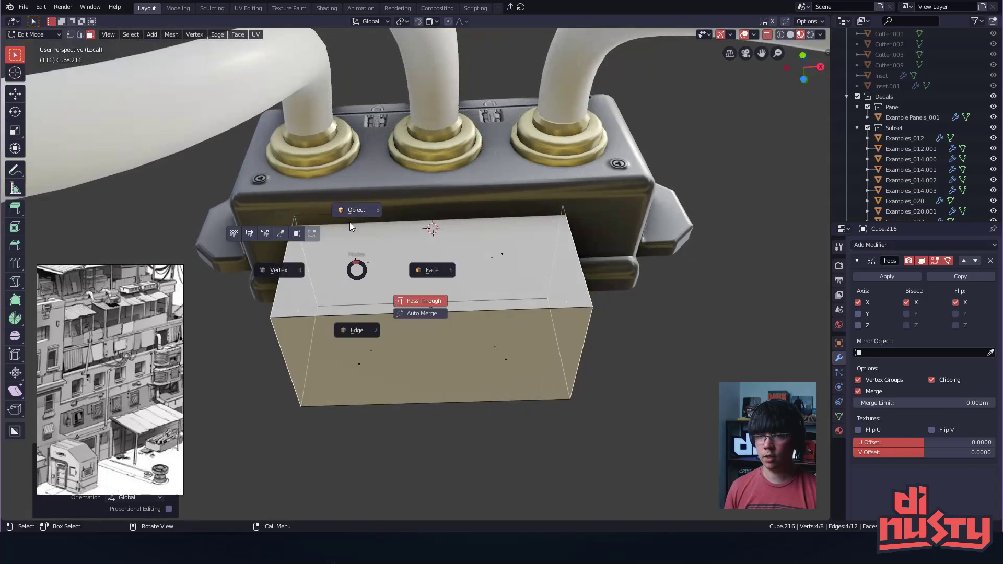
pyautogui.click(410, 263)
pyautogui.press('g')
pyautogui.press('x')
pyautogui.click(470, 277)
pyautogui.moveTo(484, 280); pyautogui.dragTo(685, 221, button='middle')
pyautogui.click(516, 230)
pyautogui.press('g')
pyautogui.press('x')
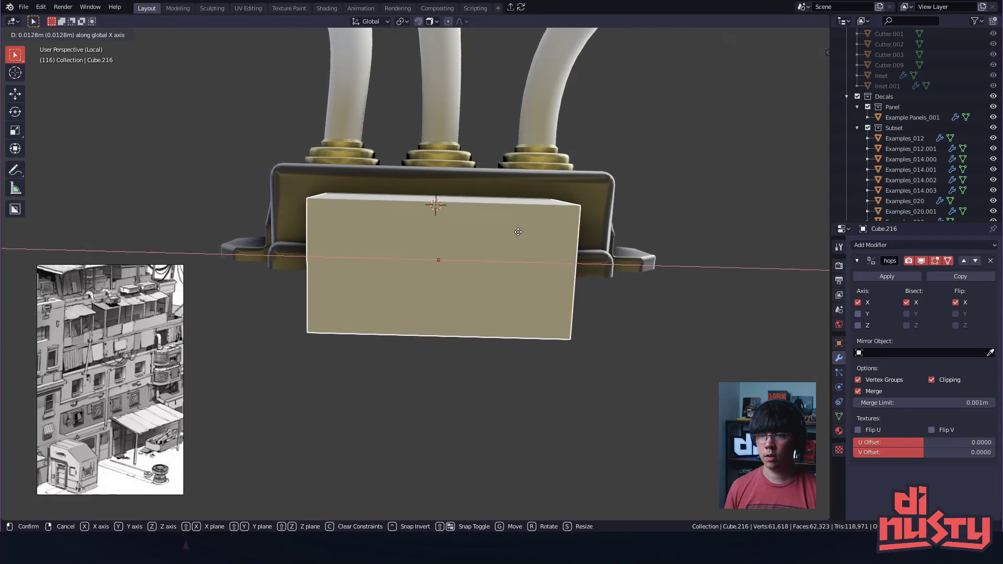
pyautogui.click(517, 233)
pyautogui.moveTo(515, 235); pyautogui.dragTo(471, 279, button='middle')
# - Apply the block's mirror modifier and dissolve its central edge loop
pyautogui.press('Tab')
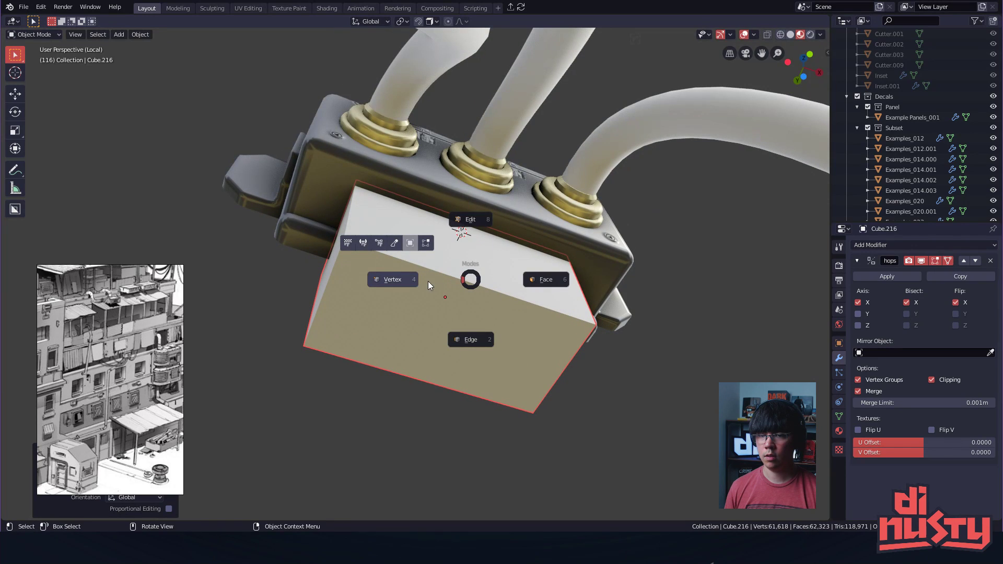
pyautogui.press('Escape')
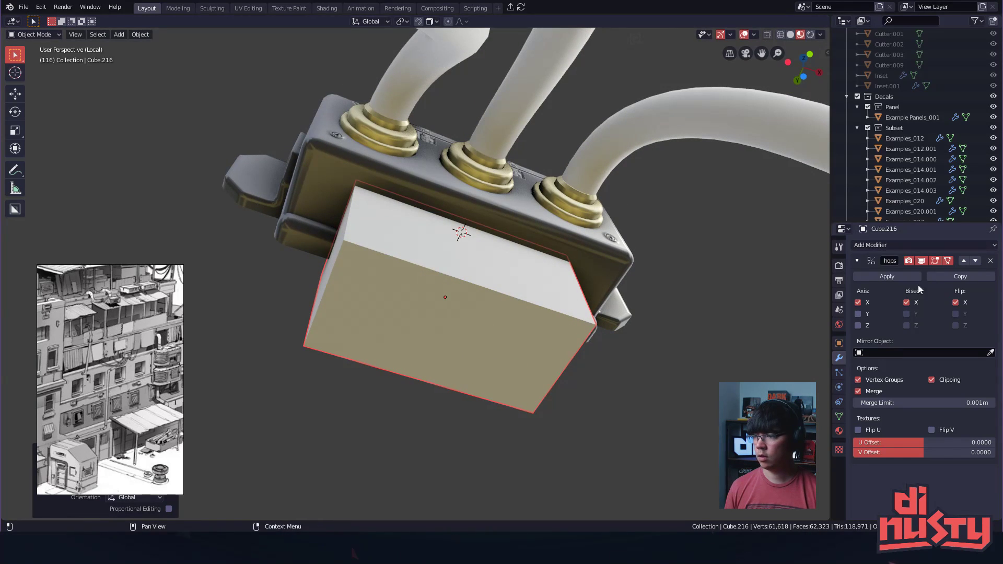
pyautogui.click(888, 277)
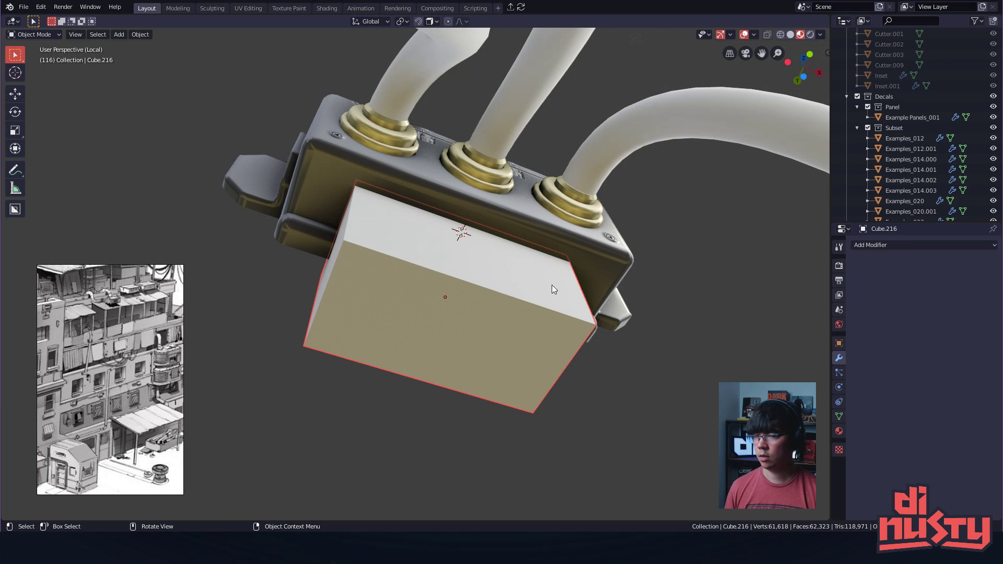
pyautogui.moveTo(569, 283); pyautogui.dragTo(477, 315, button='middle')
pyautogui.press('Tab')
pyautogui.click(476, 364)
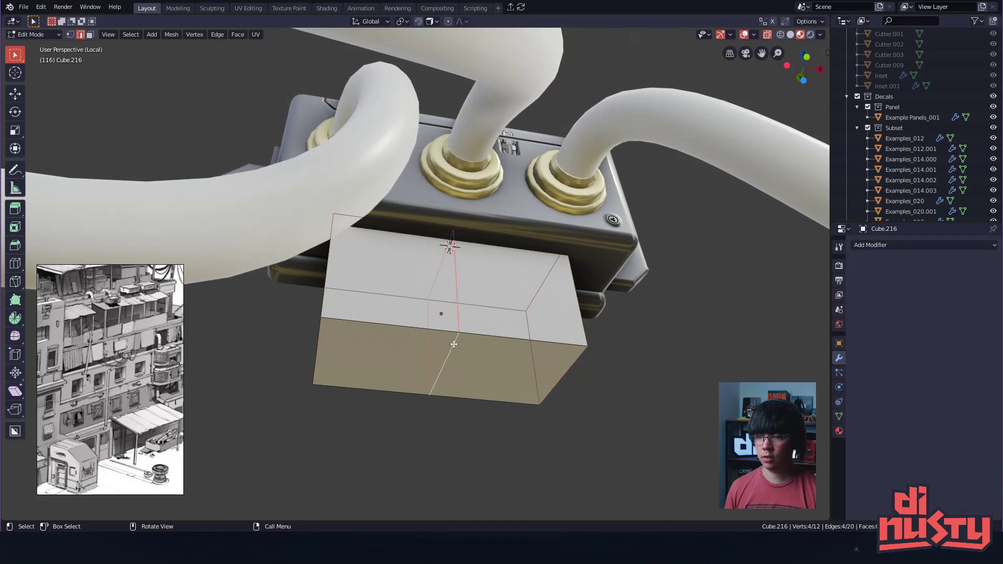
pyautogui.press('x')
pyautogui.click(446, 393)
pyautogui.moveTo(446, 393); pyautogui.dragTo(419, 258, button='middle')
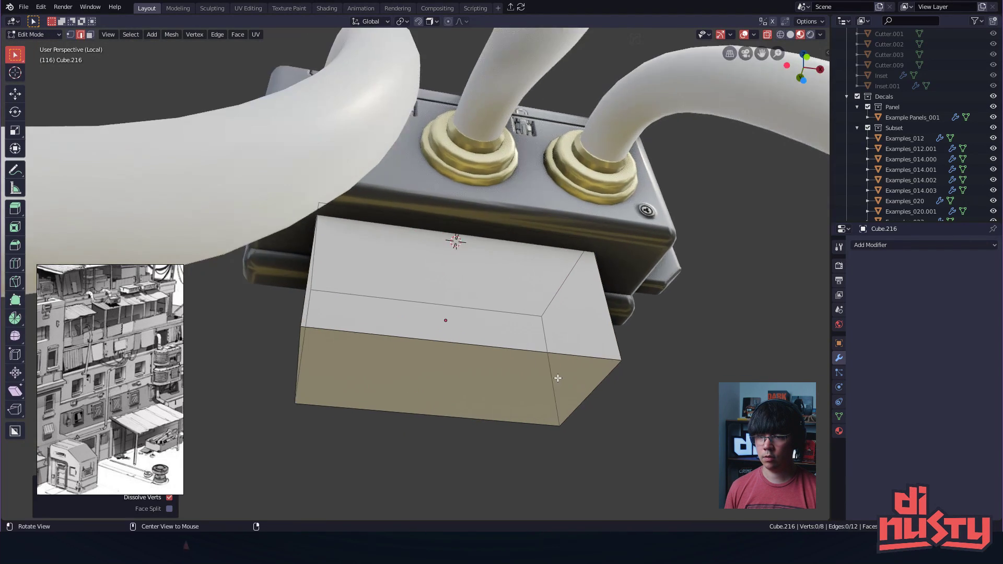
# - Bevel the block's two vertical edges on the side facing the pipes by about 0.34 m and return to object mode
pyautogui.press('Tab')
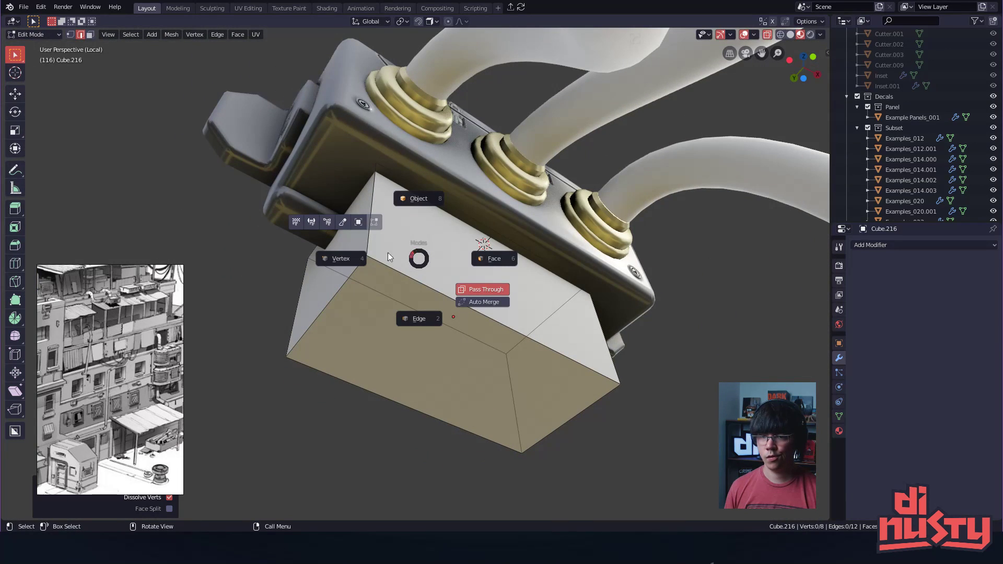
pyautogui.click(418, 320)
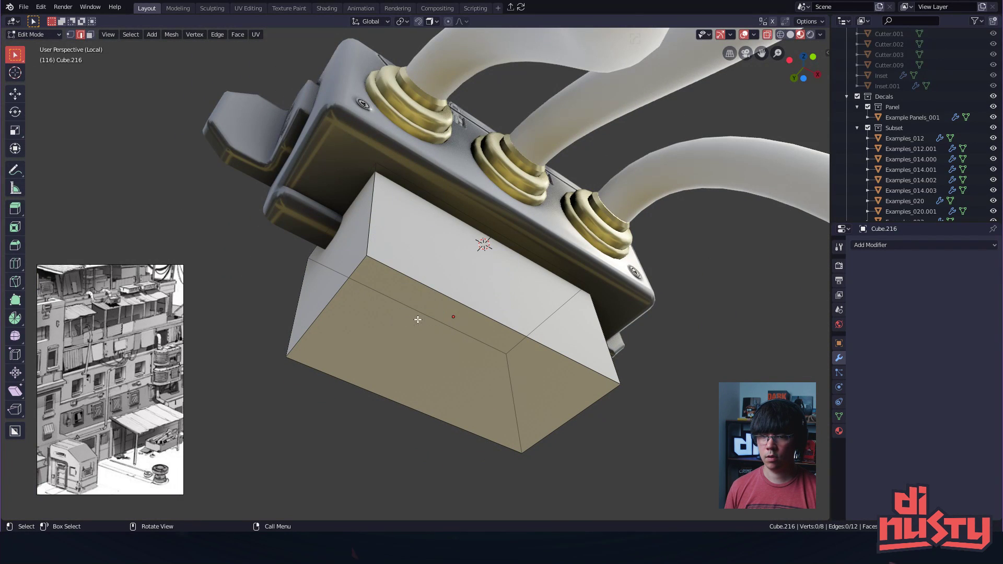
pyautogui.moveTo(522, 270); pyautogui.dragTo(410, 298, button='middle')
pyautogui.hotkey('ctrl', 'b')
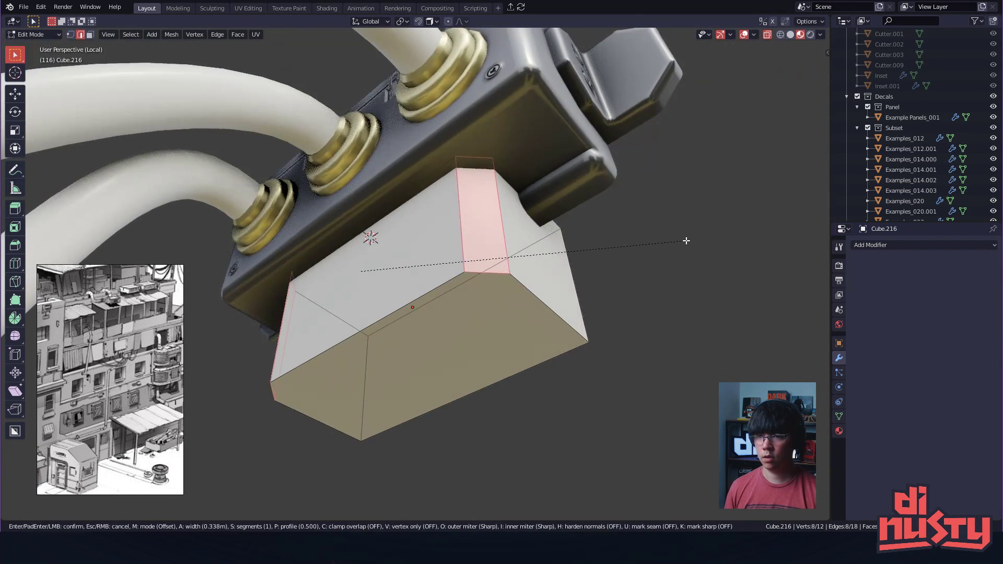
pyautogui.click(684, 242)
pyautogui.keyDown('alt'); pyautogui.moveTo(685, 241); pyautogui.dragTo(662, 305); pyautogui.keyUp('alt')
pyautogui.click(665, 273)
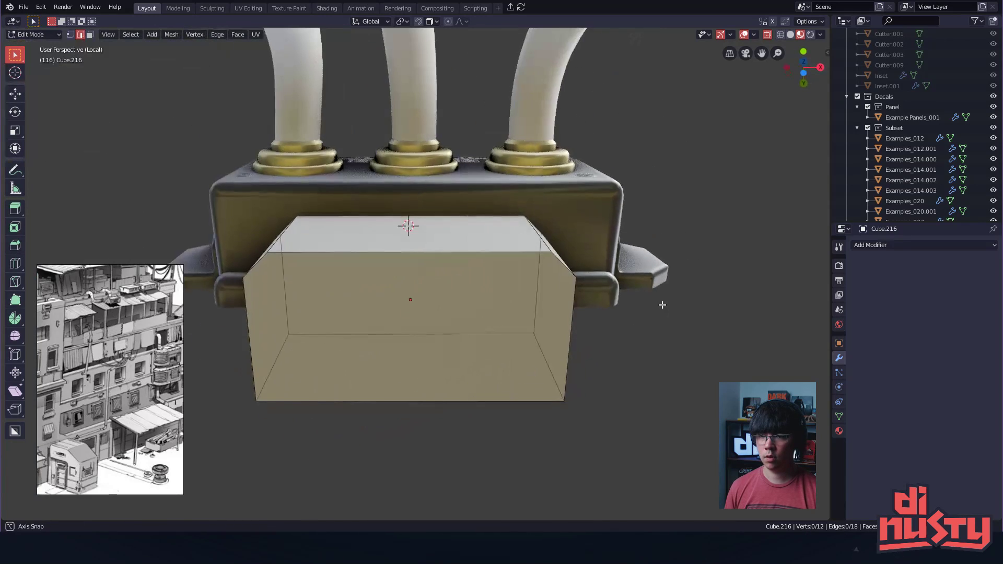
pyautogui.keyDown('alt'); pyautogui.keyDown('shift'); pyautogui.moveTo(521, 264); pyautogui.dragTo(579, 273); pyautogui.keyUp('shift'); pyautogui.keyUp('alt')
pyautogui.keyDown('alt'); pyautogui.keyDown('shift'); pyautogui.moveTo(603, 311); pyautogui.dragTo(580, 275); pyautogui.keyUp('shift'); pyautogui.keyUp('alt')
pyautogui.keyDown('alt'); pyautogui.moveTo(580, 275); pyautogui.dragTo(613, 286); pyautogui.keyUp('alt')
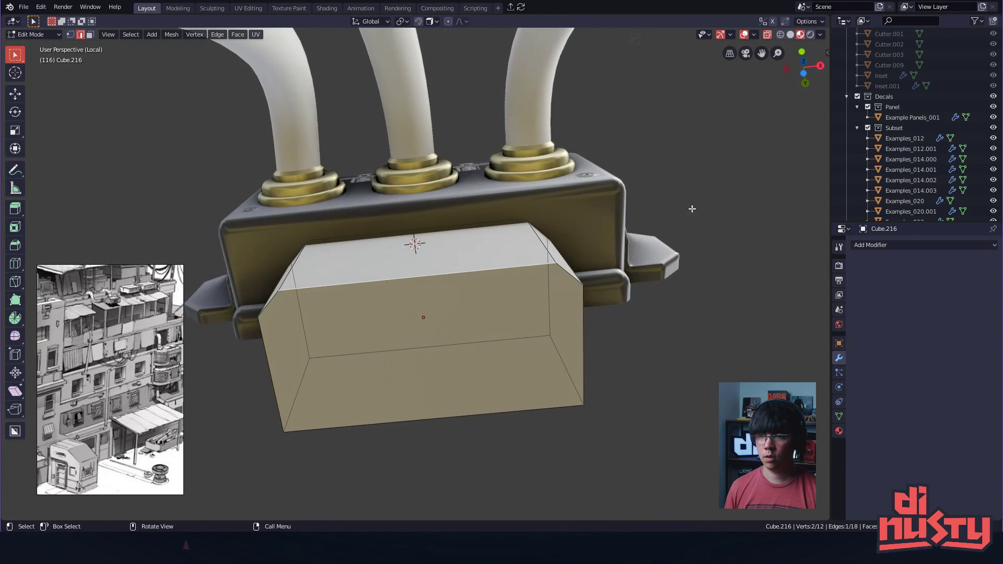
pyautogui.keyDown('alt'); pyautogui.moveTo(513, 282); pyautogui.dragTo(429, 277); pyautogui.keyUp('alt')
pyautogui.moveTo(429, 277); pyautogui.dragTo(590, 198, button='middle')
pyautogui.press('Tab')
pyautogui.click(593, 182)
# - Try to slice a panel decal where the bevelled block intersects the utility box
pyautogui.moveTo(597, 252); pyautogui.dragTo(574, 275, button='middle')
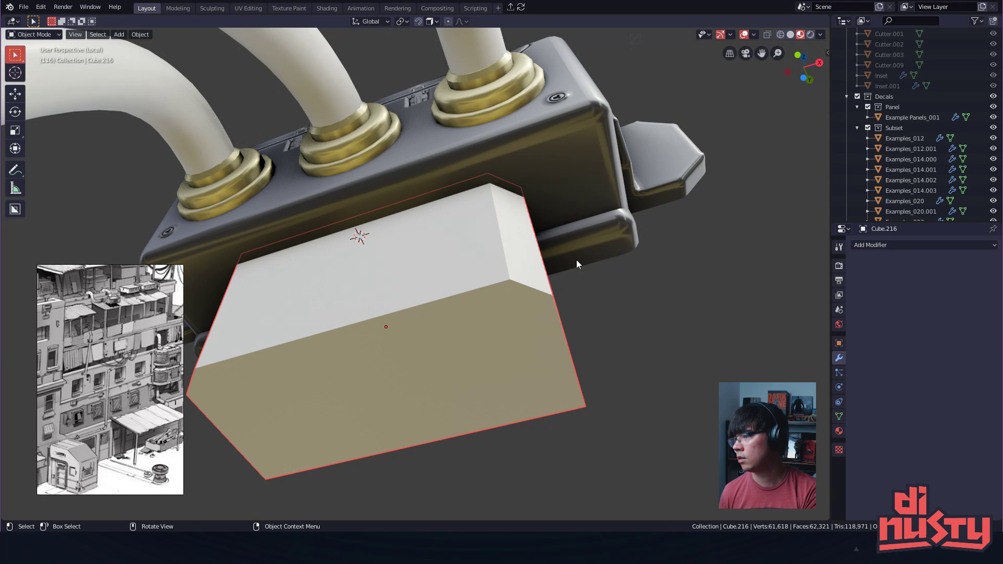
pyautogui.moveTo(572, 241); pyautogui.dragTo(665, 256, button='middle')
pyautogui.click(588, 274)
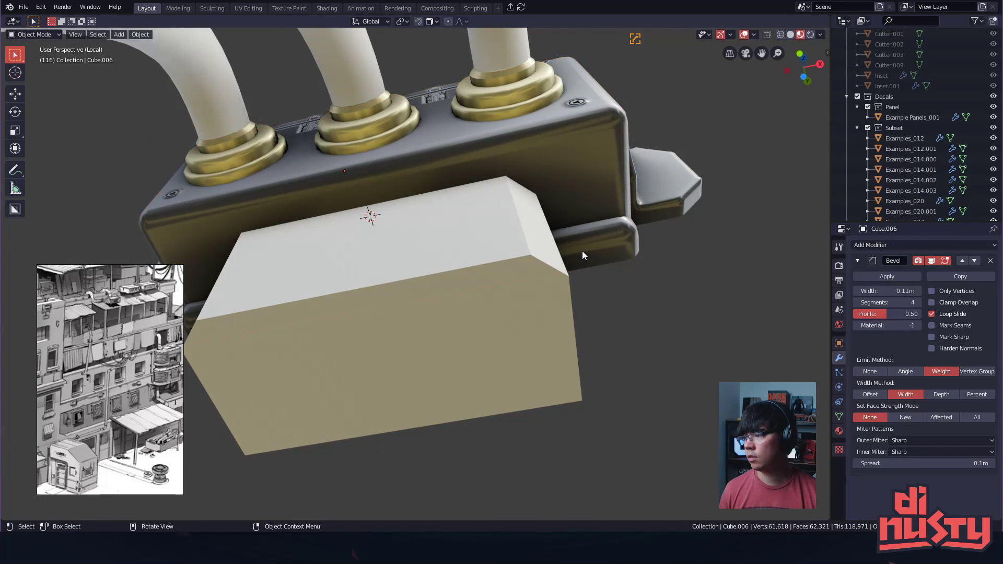
pyautogui.moveTo(584, 240); pyautogui.dragTo(514, 275, button='middle')
pyautogui.click(514, 274)
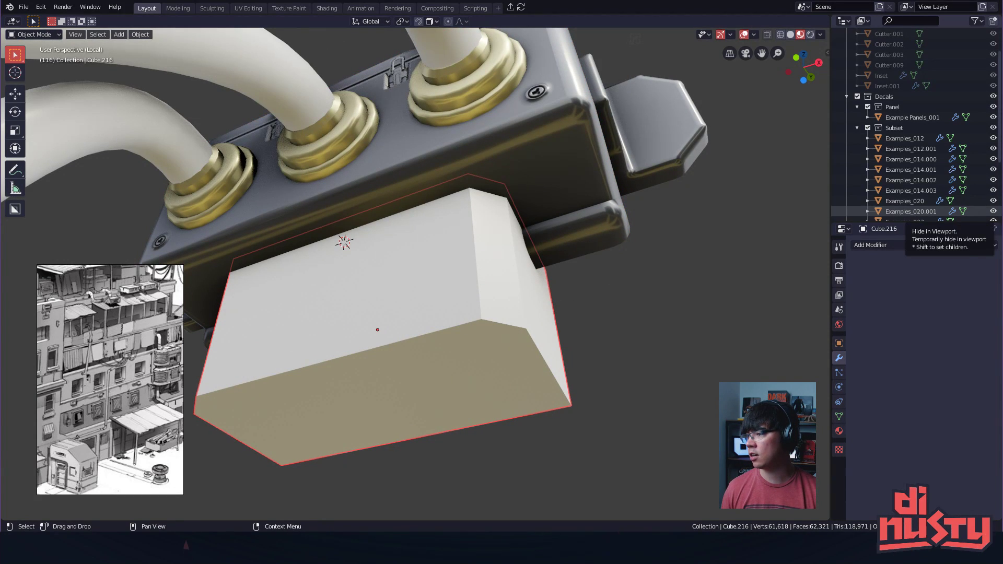
pyautogui.moveTo(510, 318); pyautogui.dragTo(536, 215, button='middle')
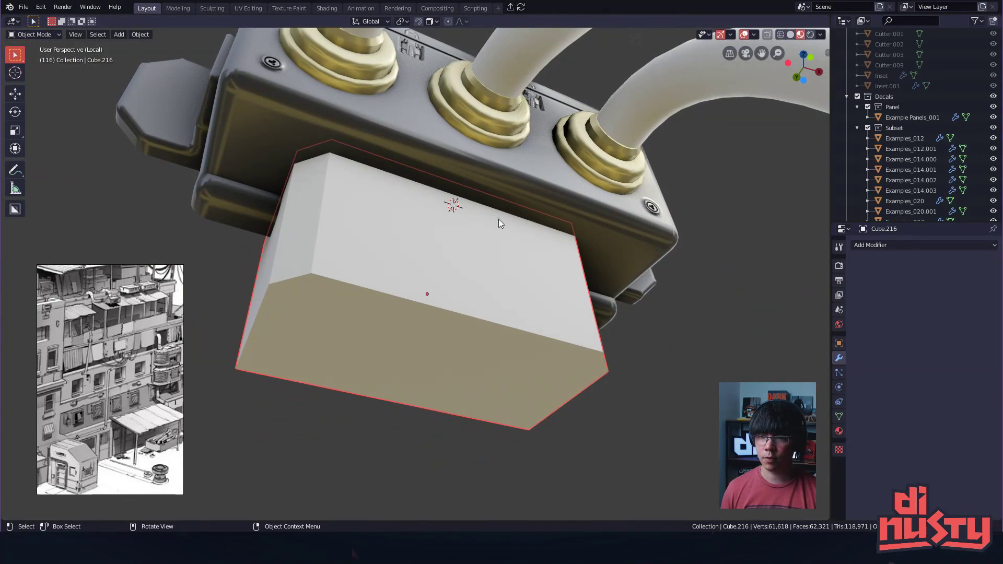
pyautogui.click(526, 174)
pyautogui.moveTo(546, 197); pyautogui.dragTo(535, 197, button='middle')
pyautogui.press('d')
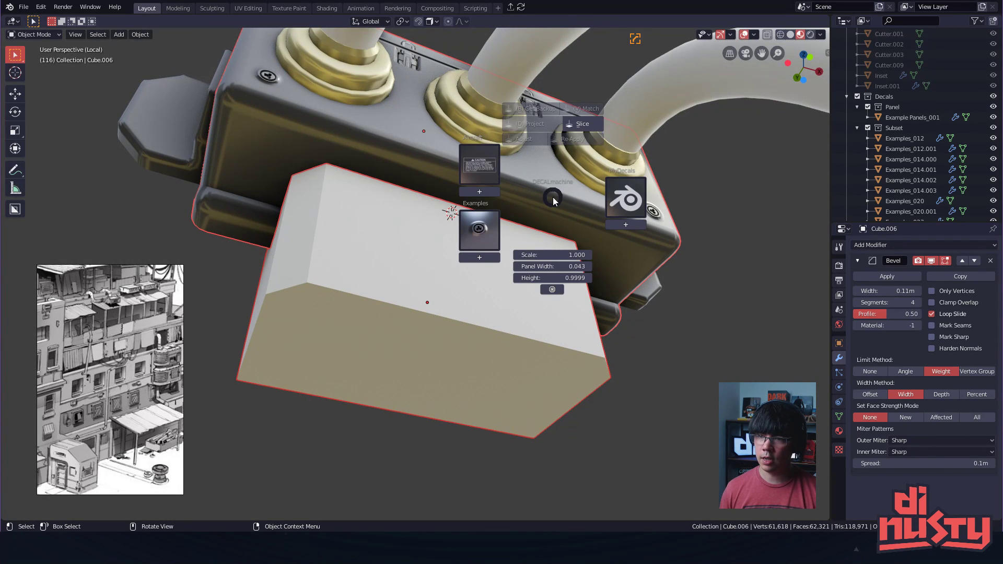
pyautogui.press('s')
pyautogui.hotkey('alt', 'a')
pyautogui.keyDown('alt'); pyautogui.keyDown('shift'); pyautogui.moveTo(516, 335); pyautogui.dragTo(451, 324); pyautogui.keyUp('shift'); pyautogui.keyUp('alt')
pyautogui.keyDown('ctrl'); pyautogui.keyDown('alt'); pyautogui.moveTo(451, 324); pyautogui.dragTo(343, 243); pyautogui.keyUp('alt'); pyautogui.keyUp('ctrl')
pyautogui.hotkey('ctrl', 'z')
pyautogui.hotkey('ctrl', 'z')
# - Reduce the block's depth by moving its rear face inward along the Y axis
pyautogui.click(453, 237)
pyautogui.hotkey('ctrl', 'Tab')
pyautogui.click(521, 246)
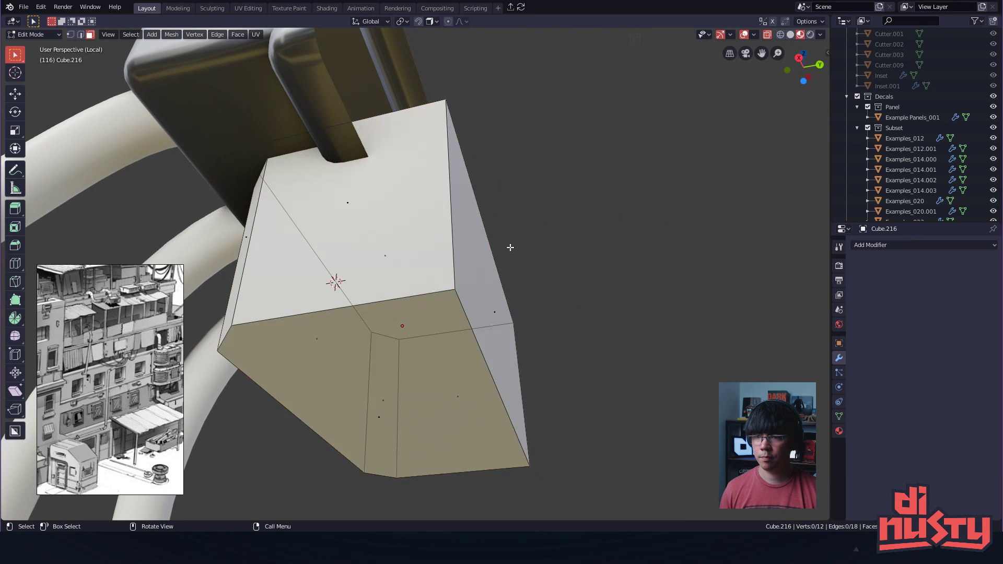
pyautogui.click(495, 304)
pyautogui.press('g')
pyautogui.press('y')
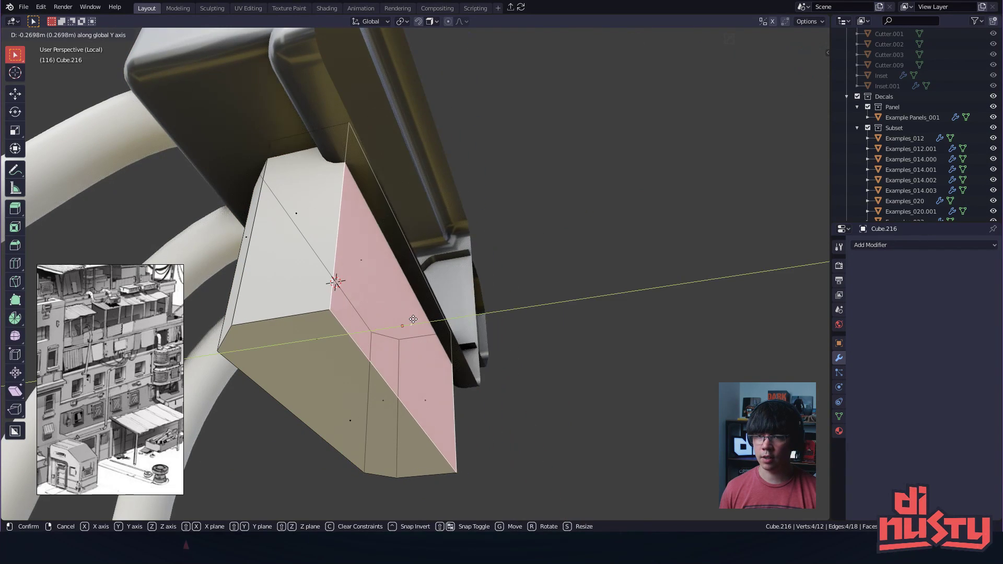
pyautogui.click(419, 320)
pyautogui.keyDown('alt'); pyautogui.moveTo(419, 320); pyautogui.dragTo(461, 282); pyautogui.keyUp('alt')
pyautogui.press('g')
pyautogui.press('y')
pyautogui.click(459, 286)
# - Bevel the block's two vertical edges on its rear side with a small chamfer and return to object mode
pyautogui.keyDown('alt'); pyautogui.moveTo(575, 316); pyautogui.dragTo(506, 287); pyautogui.keyUp('alt')
pyautogui.keyDown('alt'); pyautogui.moveTo(444, 270); pyautogui.dragTo(418, 251); pyautogui.keyUp('alt')
pyautogui.hotkey('ctrl', 'Tab')
pyautogui.click(361, 245)
pyautogui.press('Tab')
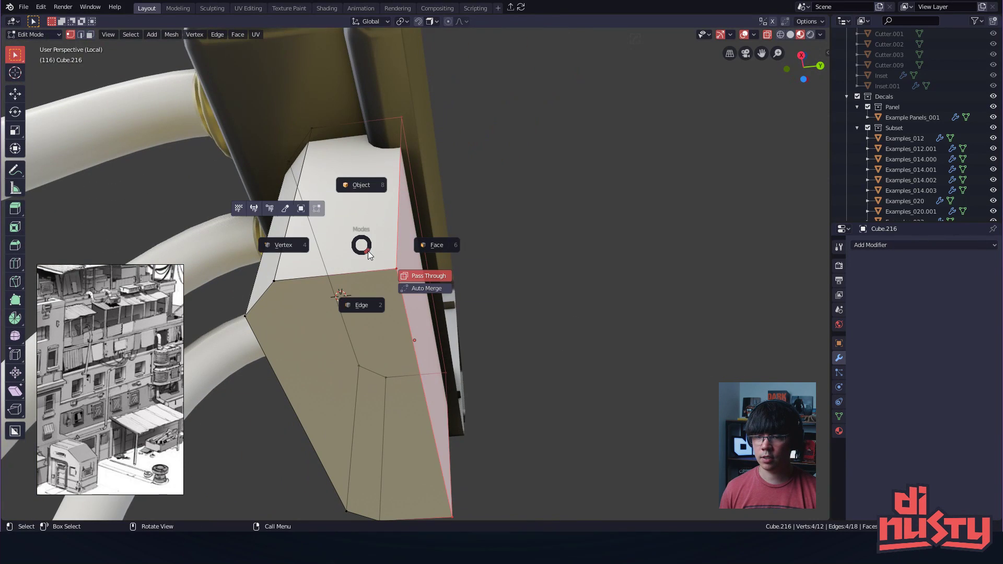
pyautogui.click(353, 305)
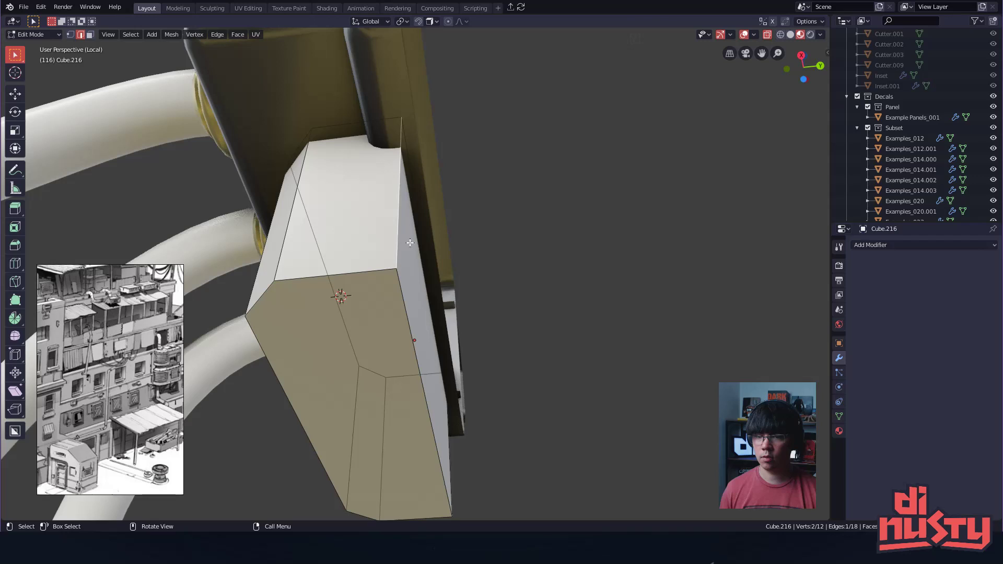
pyautogui.hotkey('ctrl', 'b')
pyautogui.click(580, 428)
pyautogui.keyDown('alt'); pyautogui.moveTo(580, 428); pyautogui.dragTo(584, 399); pyautogui.keyUp('alt')
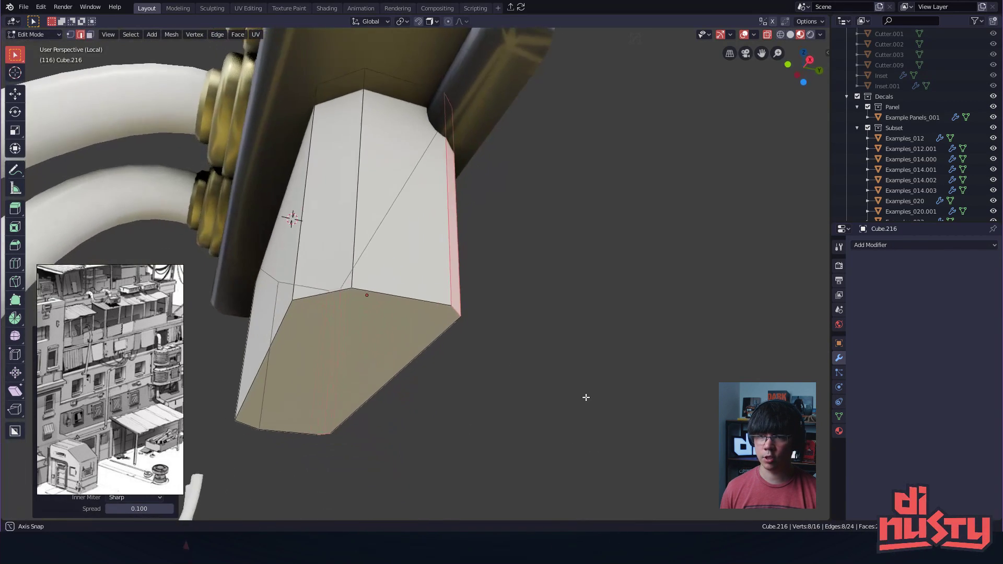
pyautogui.moveTo(584, 399); pyautogui.dragTo(594, 352, button='middle')
pyautogui.press('Tab')
pyautogui.click(594, 281)
# - Slice a panel decal into the utility box using the bevelled block as the cutter
pyautogui.click(458, 234)
pyautogui.moveTo(457, 234); pyautogui.dragTo(449, 340, button='middle')
pyautogui.keyDown('shift'); pyautogui.click(550, 117); pyautogui.keyUp('shift')
pyautogui.press('d')
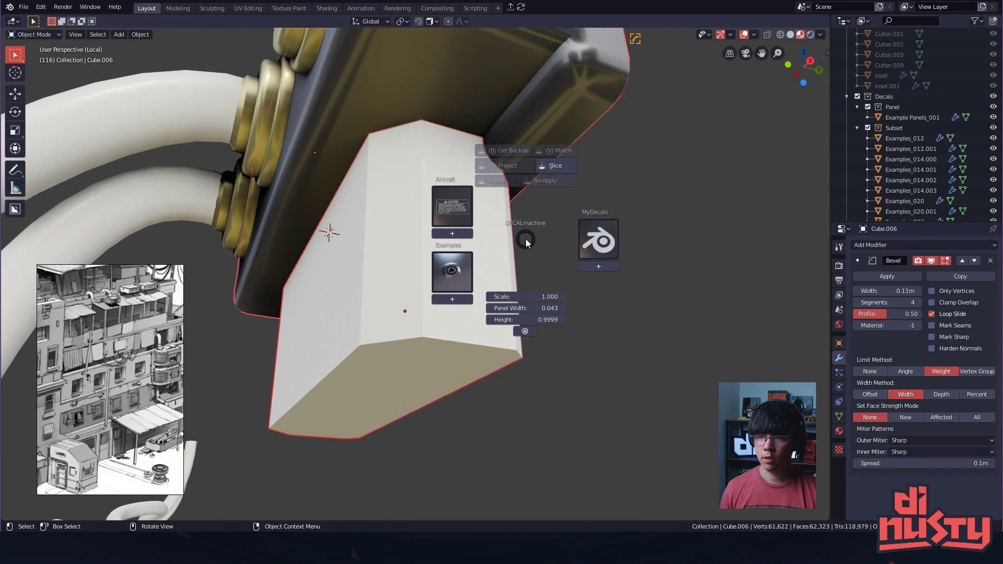
pyautogui.press('s')
pyautogui.click(525, 239)
# - Select the new panel decal on the box's underside and modify it with DECALmachine's Adjust tool
pyautogui.moveTo(525, 240)
pyautogui.keyDown('alt'); pyautogui.mouseDown()
pyautogui.moveTo(570, 203)
pyautogui.moveTo(453, 230)
pyautogui.moveTo(488, 246)
pyautogui.moveTo(531, 229)
pyautogui.mouseUp(); pyautogui.keyUp('alt')
pyautogui.scroll(1, 454, 231)
pyautogui.click(421, 228)
pyautogui.scroll(2, 531, 230)
pyautogui.press('d')
pyautogui.press('a')
pyautogui.click(565, 272)
pyautogui.scroll(-1, 554, 271)
pyautogui.click(505, 286)
# - Examine how the sliced panel decal runs around its corners and across the raised ridge under the box
pyautogui.keyDown('alt'); pyautogui.moveTo(506, 285); pyautogui.dragTo(529, 247); pyautogui.keyUp('alt')
pyautogui.scroll(3, 538, 274)
pyautogui.scroll(5, 543, 274)
pyautogui.scroll(-4, 597, 265)
pyautogui.click(478, 238)
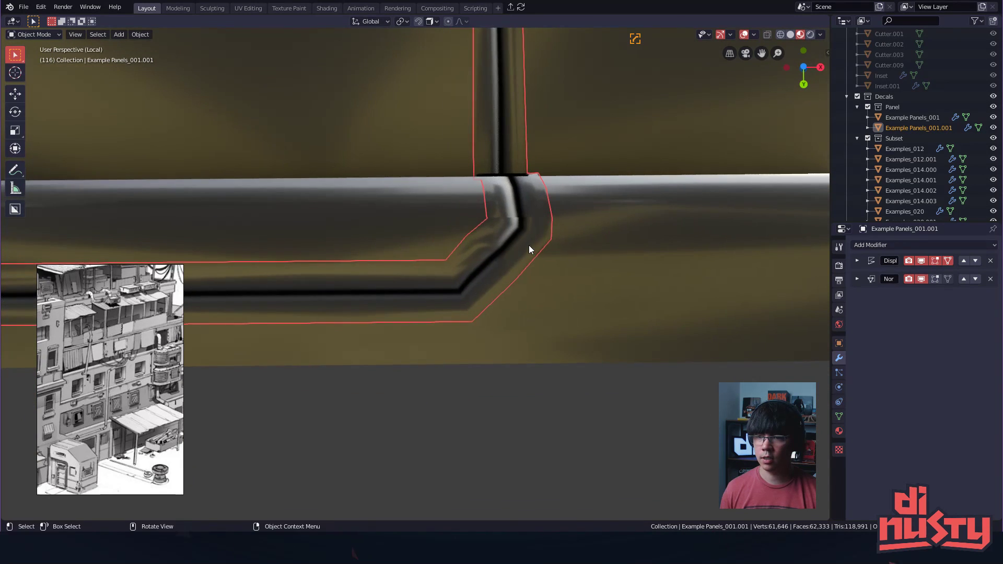
pyautogui.scroll(-5, 531, 250)
pyautogui.keyDown('shift'); pyautogui.moveTo(218, 239); pyautogui.dragTo(506, 260, button='middle'); pyautogui.keyUp('shift')
pyautogui.scroll(-1, 501, 261)
pyautogui.moveTo(452, 280); pyautogui.dragTo(459, 311, button='middle')
pyautogui.keyDown('shift'); pyautogui.moveTo(459, 243); pyautogui.dragTo(496, 318, button='middle'); pyautogui.keyUp('shift')
pyautogui.moveTo(497, 317); pyautogui.dragTo(492, 325, button='middle')
pyautogui.keyDown('shift'); pyautogui.moveTo(499, 242); pyautogui.dragTo(487, 242, button='middle'); pyautogui.keyUp('shift')
# - Add two loop cuts across the long panel strip nearest the pipes, on either side of its middle
pyautogui.hotkey('ctrl', 'Tab')
pyautogui.click(474, 315)
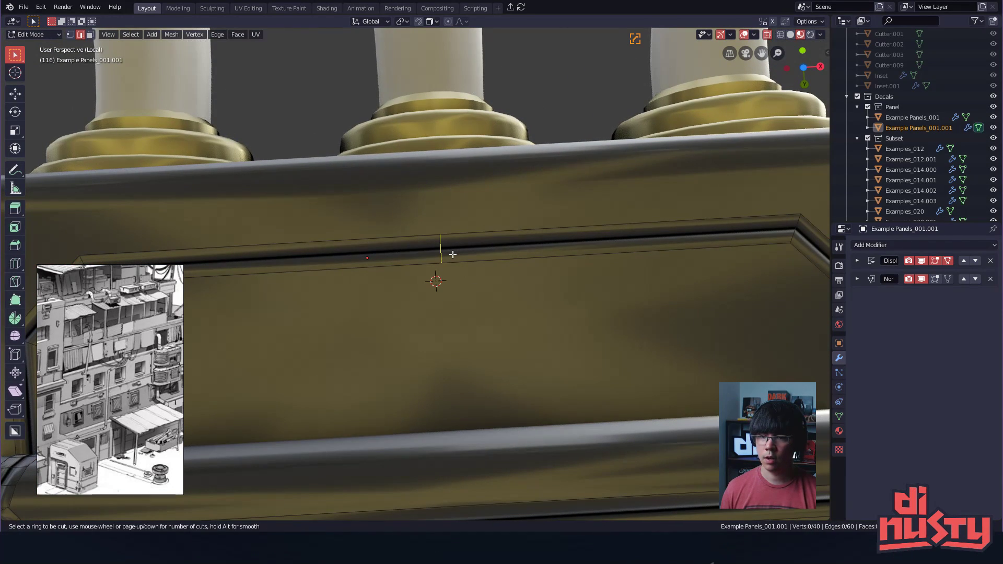
pyautogui.click(452, 254)
pyautogui.click(382, 284)
pyautogui.click(489, 259)
pyautogui.press('2')
pyautogui.hotkey('ctrl', 'r')
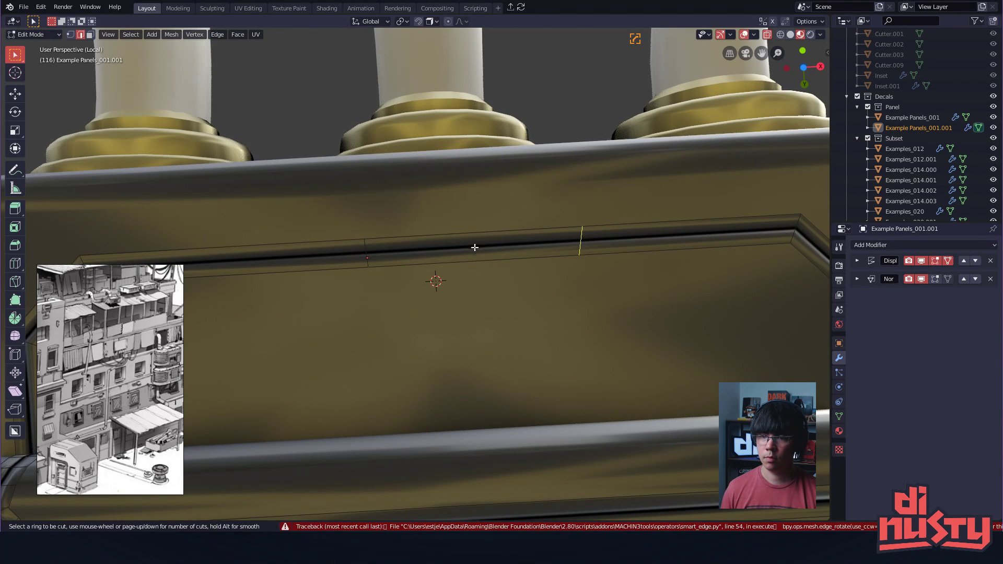
pyautogui.click(473, 248)
pyautogui.click(422, 268)
pyautogui.moveTo(422, 268); pyautogui.dragTo(419, 309, button='middle')
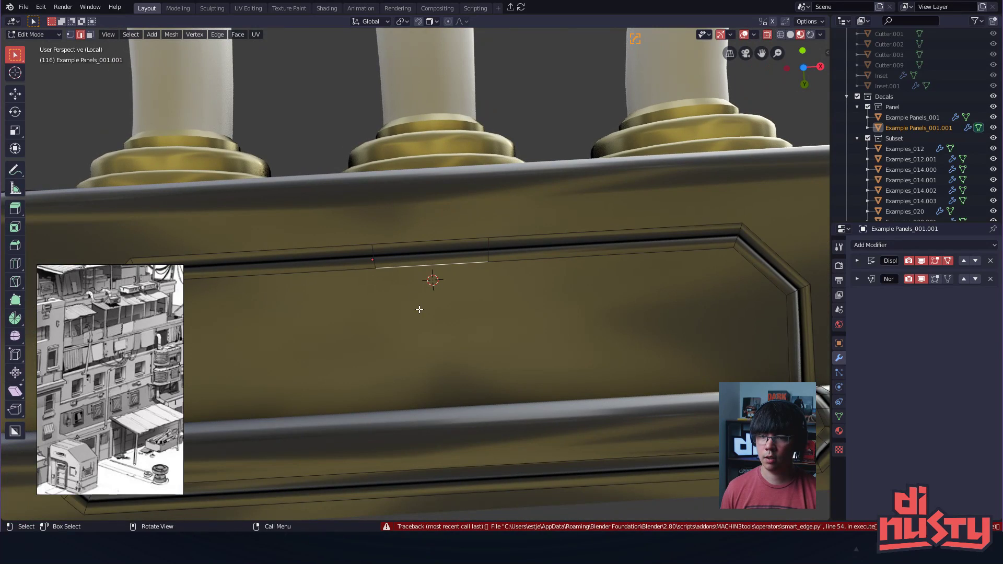
pyautogui.hotkey('alt', 'a')
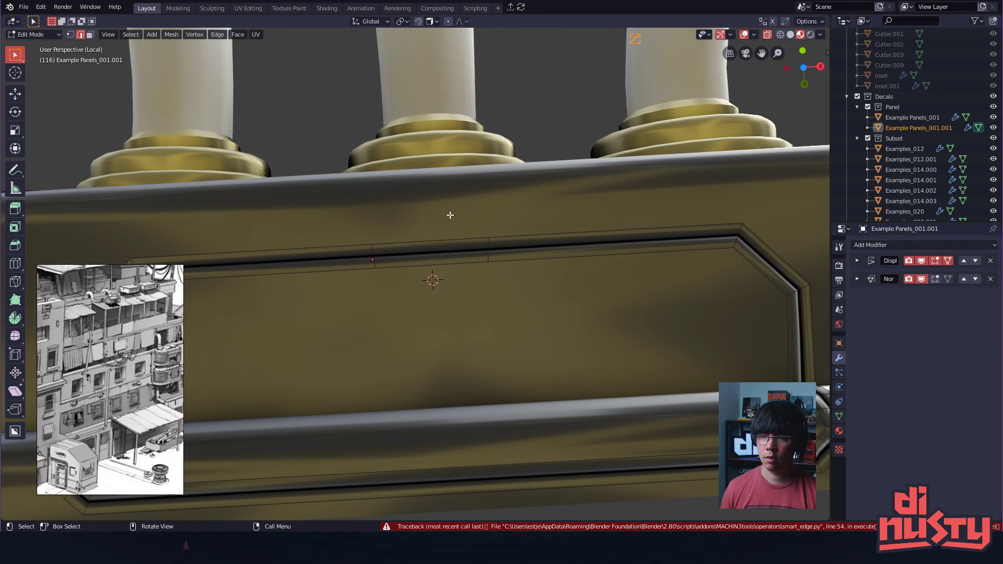
# - Add two more loop cuts across the middle of the same panel strip
pyautogui.hotkey('ctrl', 'r')
pyautogui.click(426, 241)
pyautogui.click(417, 240)
pyautogui.click(477, 227)
pyautogui.press('2')
pyautogui.rightClick(495, 162)
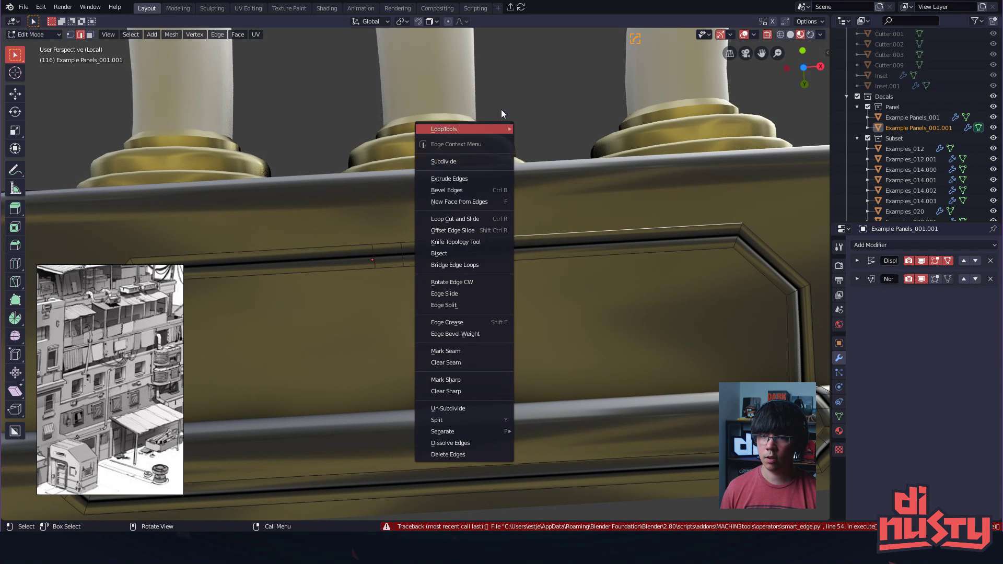
pyautogui.hotkey('alt', 'a')
pyautogui.hotkey('ctrl', 'r')
pyautogui.click(445, 237)
pyautogui.click(445, 236)
pyautogui.hotkey('alt', 'a')
# - Space the strip's cut edges symmetrically around its centre by moving them individually along the X axis
pyautogui.keyDown('shift'); pyautogui.moveTo(492, 240); pyautogui.dragTo(529, 224, button='middle'); pyautogui.keyUp('shift')
pyautogui.click(412, 238)
pyautogui.press('g')
pyautogui.press('x')
pyautogui.click(418, 252)
pyautogui.click(440, 240)
pyautogui.press('g')
pyautogui.press('x')
pyautogui.click(419, 240)
pyautogui.click(481, 233)
pyautogui.press('g')
pyautogui.press('x')
pyautogui.click(500, 235)
pyautogui.click(462, 230)
pyautogui.moveTo(462, 232); pyautogui.dragTo(462, 230, button='middle')
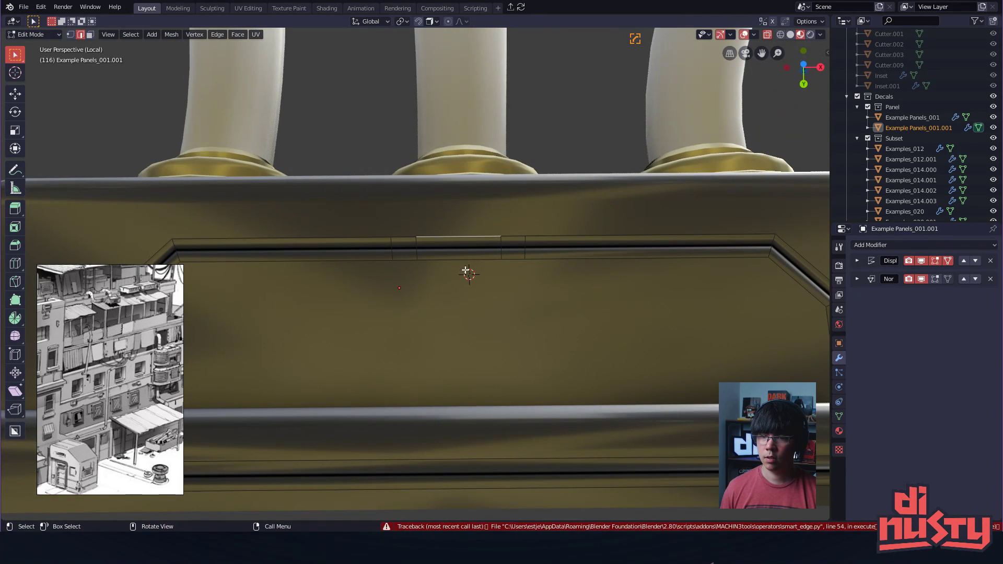
# - Move the strip's middle face inward along the Y axis to form a notch, and switch to vertex selection
pyautogui.press('Tab')
pyautogui.click(522, 249)
pyautogui.click(466, 245)
pyautogui.press('g')
pyautogui.press('y')
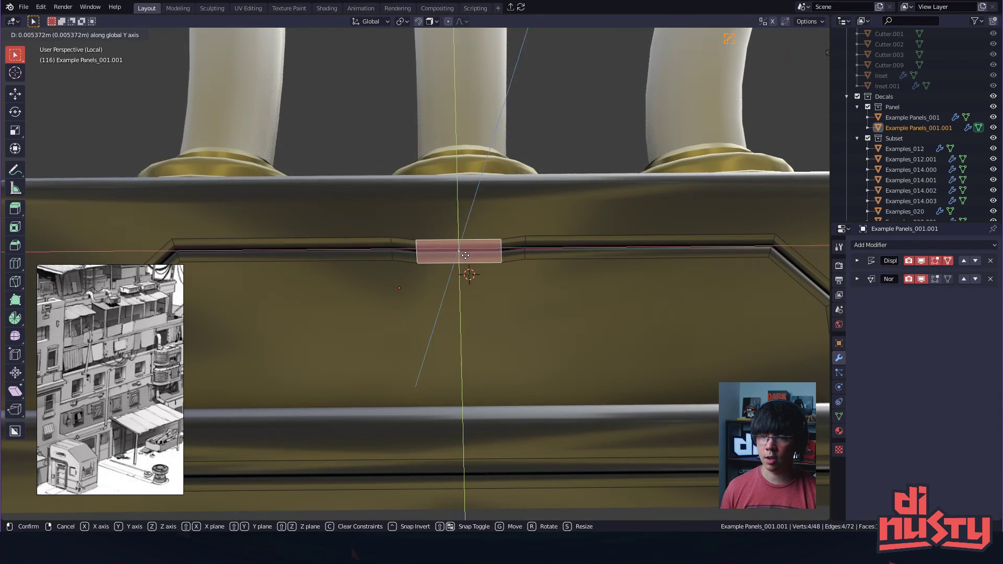
pyautogui.click(467, 275)
pyautogui.moveTo(467, 274); pyautogui.dragTo(403, 244, button='middle')
pyautogui.press('Tab')
pyautogui.click(334, 244)
# - Try to bring the two upper outer corner points of the notch closer together along the X axis
pyautogui.click(338, 234)
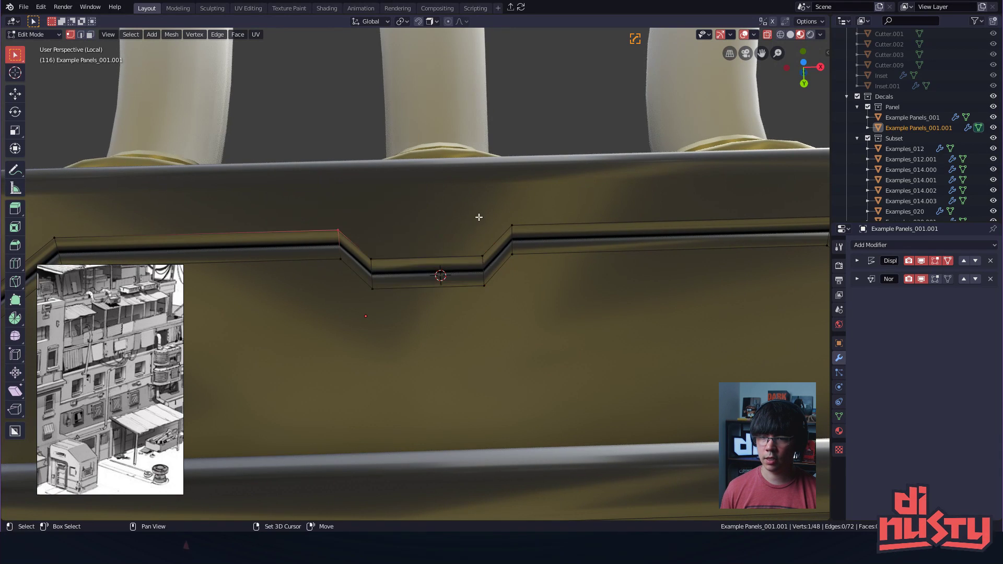
pyautogui.keyDown('shift'); pyautogui.click(512, 225); pyautogui.keyUp('shift')
pyautogui.press('s')
pyautogui.press('x')
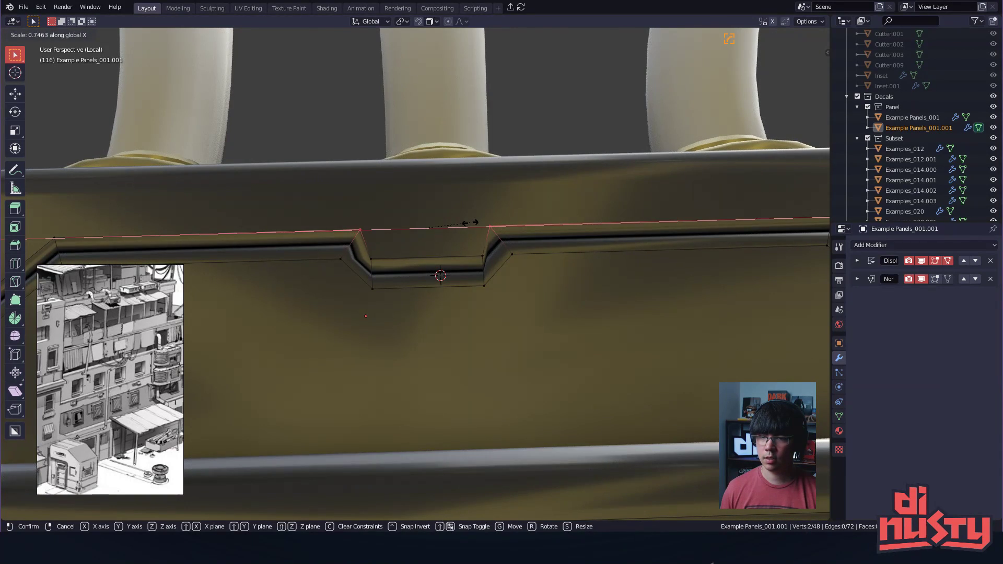
pyautogui.click(471, 225)
pyautogui.click(486, 286)
pyautogui.hotkey('ctrl', 'z')
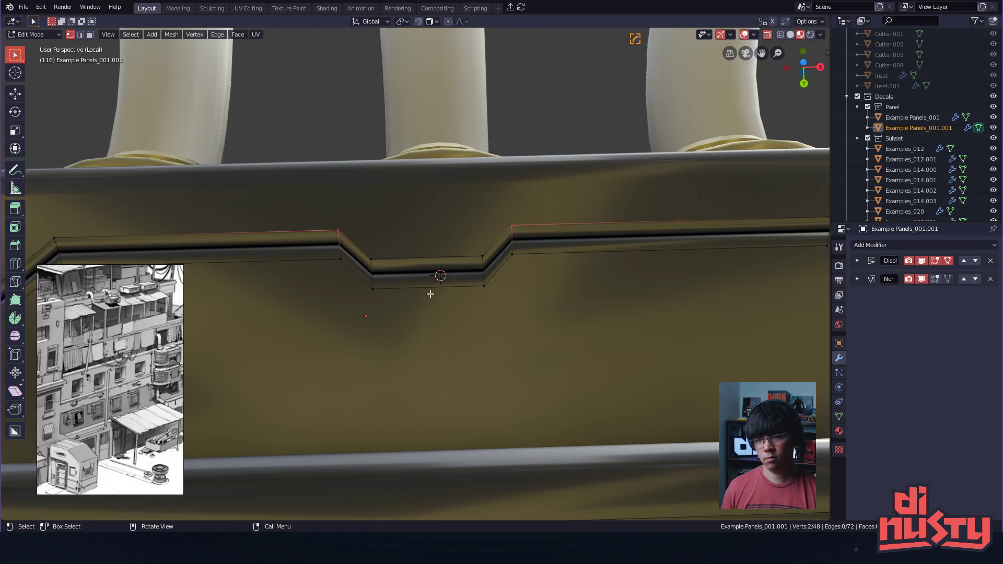
# - Even out the strip width at the notch's outer corners by scaling the lower points about 1.14 and the upper points about 0.92 along X
pyautogui.moveTo(330, 260); pyautogui.dragTo(351, 268)
pyautogui.keyDown('shift'); pyautogui.moveTo(506, 246); pyautogui.dragTo(528, 265); pyautogui.keyUp('shift')
pyautogui.press('s')
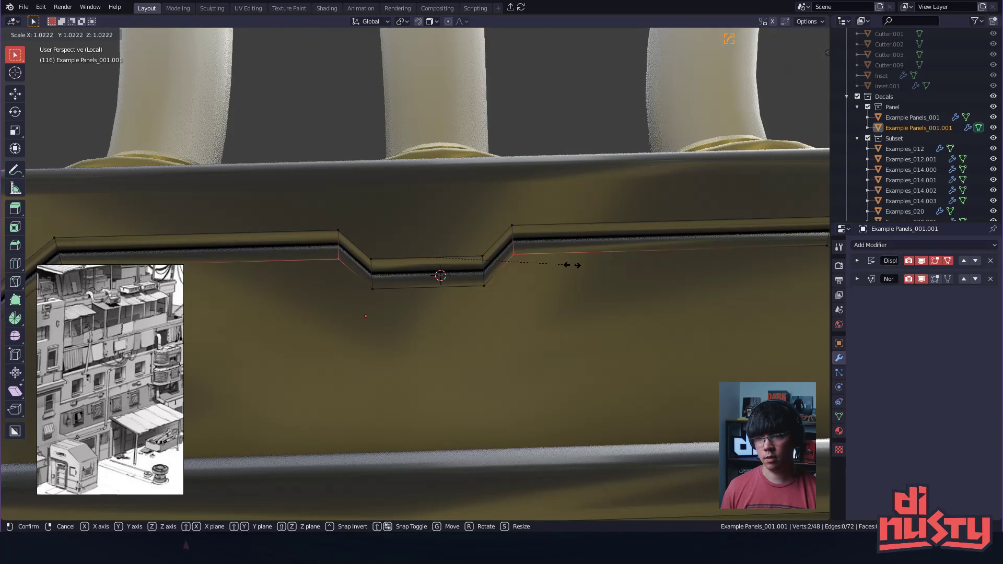
pyautogui.press('x')
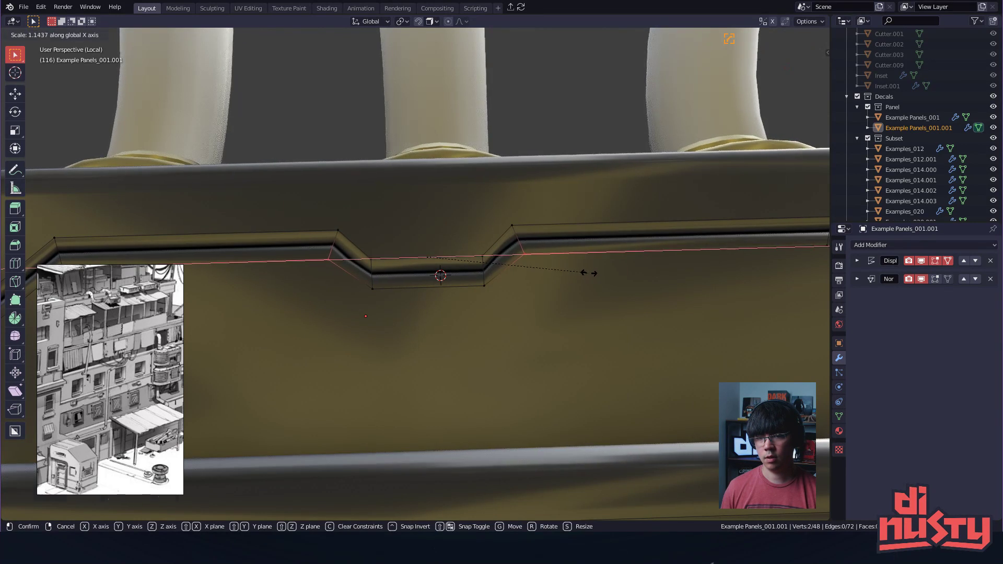
pyautogui.click(589, 272)
pyautogui.moveTo(321, 205); pyautogui.dragTo(365, 239)
pyautogui.keyDown('shift'); pyautogui.moveTo(502, 208); pyautogui.dragTo(580, 235); pyautogui.keyUp('shift')
pyautogui.press('s')
pyautogui.press('x')
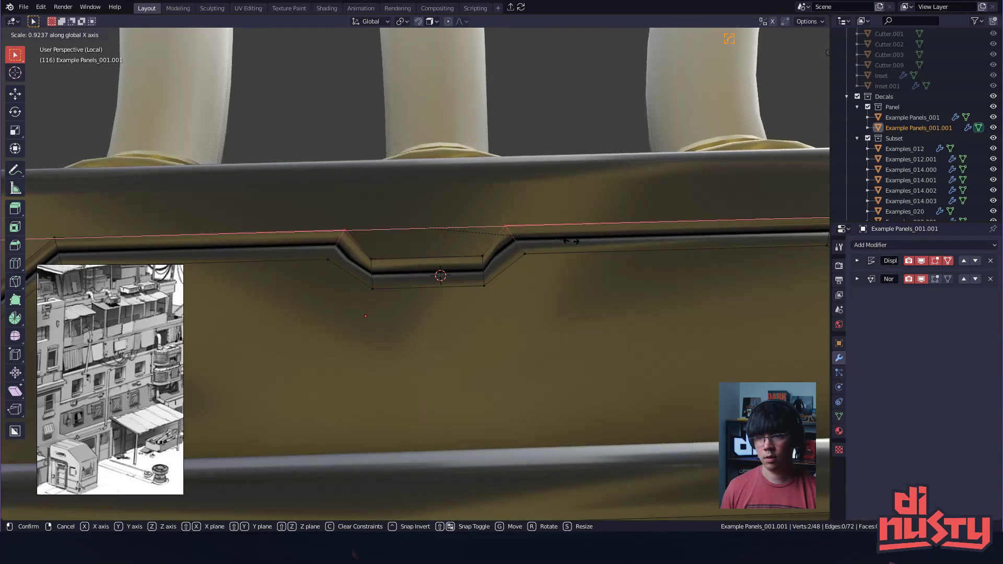
pyautogui.click(569, 241)
# - Scale the notch base's upper points closer together and its lower points apart along X, and return to object mode
pyautogui.hotkey('alt', 'a')
pyautogui.press('s')
pyautogui.keyDown('shift'); pyautogui.moveTo(470, 255); pyautogui.dragTo(512, 302); pyautogui.keyUp('shift')
pyautogui.press('x')
pyautogui.click(500, 277)
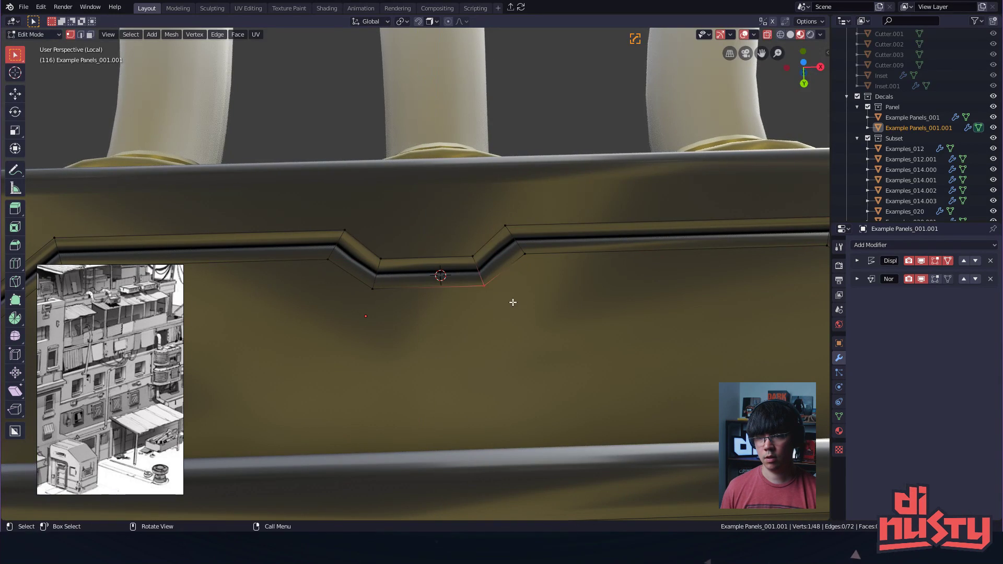
pyautogui.press('s')
pyautogui.press('x')
pyautogui.click(491, 321)
pyautogui.click(508, 264)
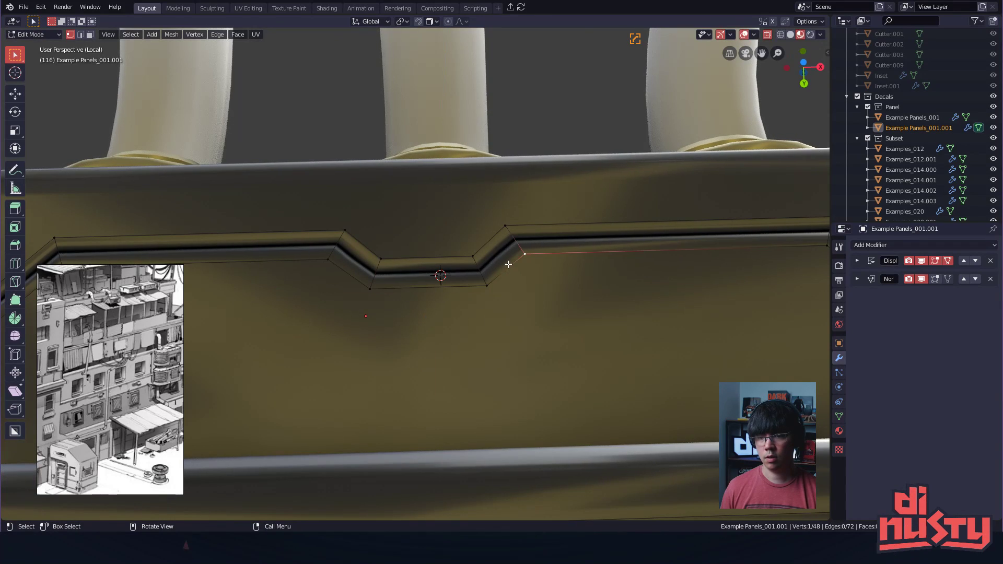
pyautogui.press('Tab')
pyautogui.press('d')
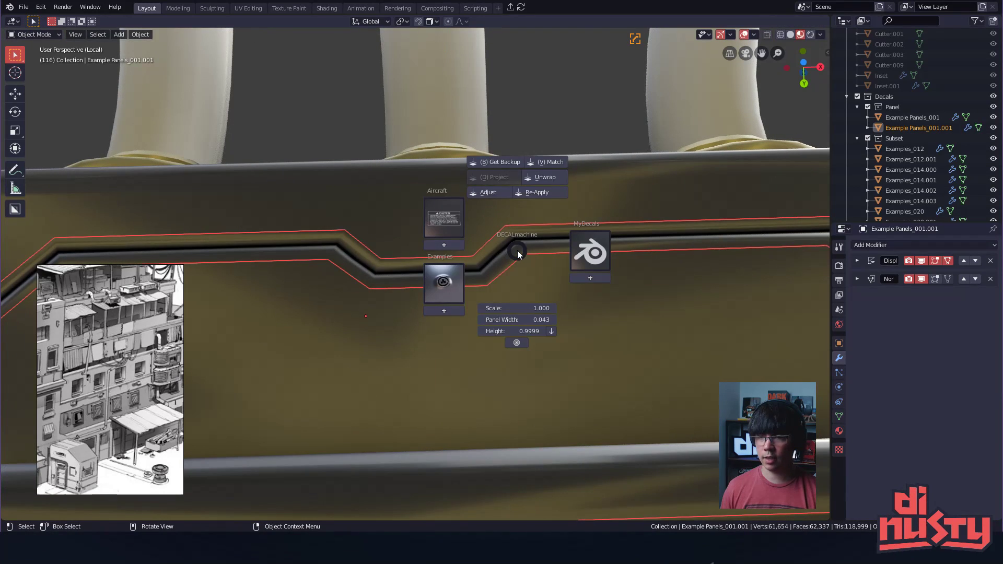
pyautogui.press('Escape')
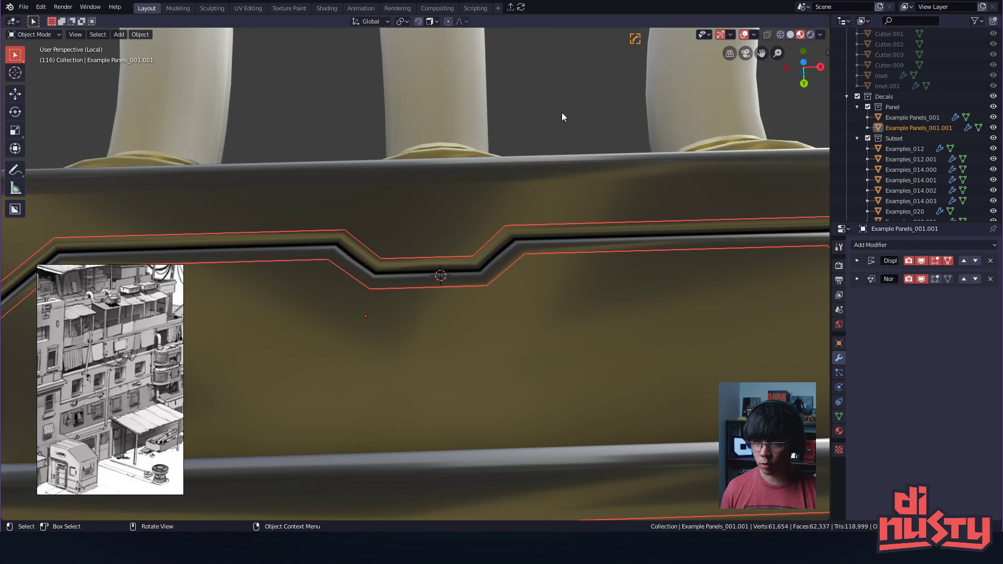
pyautogui.moveTo(516, 223); pyautogui.dragTo(484, 243, button='middle')
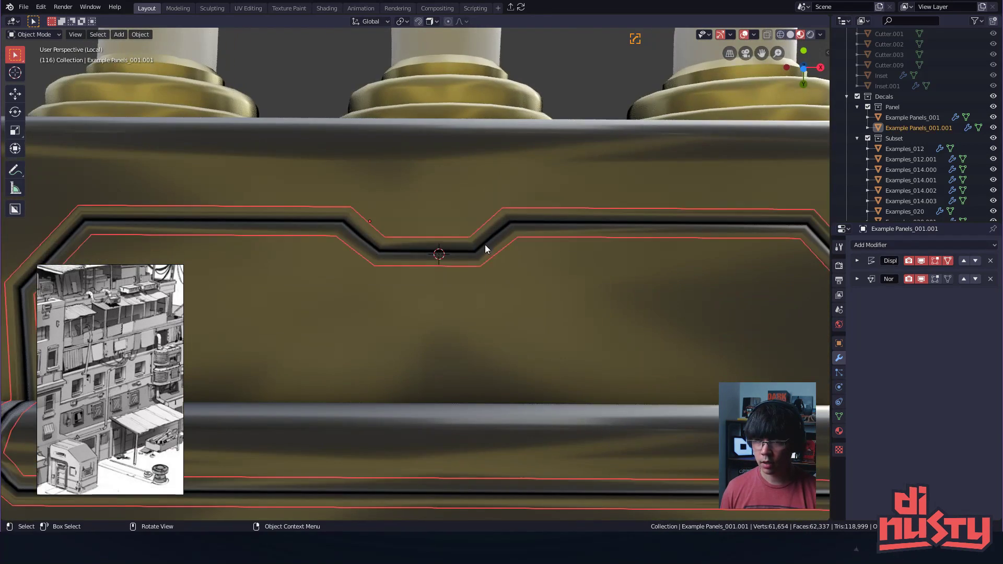
# - Select the notch points of the underside panel line in edit mode and shift them along the X axis
pyautogui.press('d')
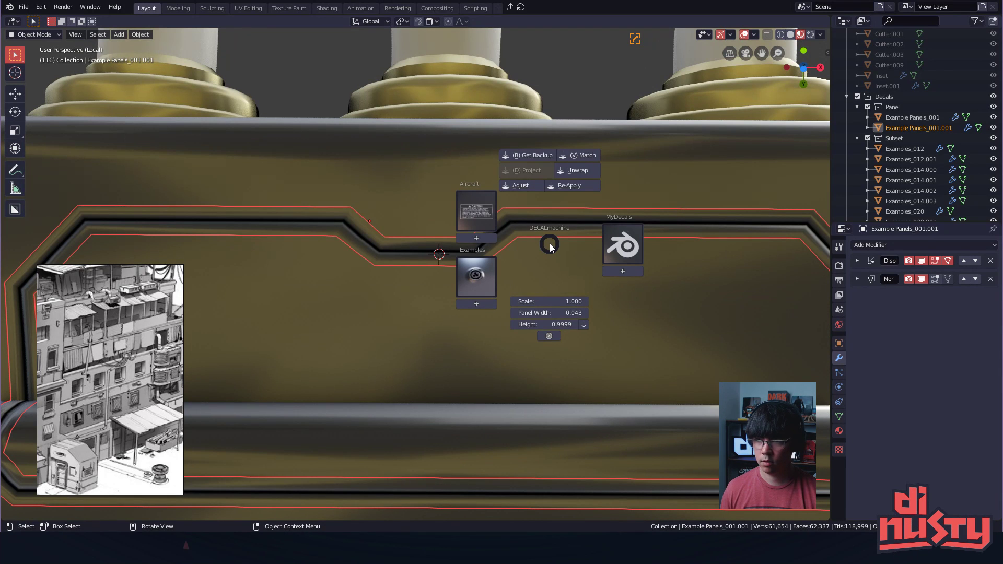
pyautogui.press('Escape')
pyautogui.moveTo(579, 110); pyautogui.dragTo(362, 252, button='middle')
pyautogui.click(334, 261)
pyautogui.press('Tab')
pyautogui.click(337, 257)
pyautogui.moveTo(340, 215); pyautogui.dragTo(479, 267)
pyautogui.press('g')
pyautogui.press('x')
pyautogui.click(491, 265)
pyautogui.press('Tab')
# - Widen the panel line's notch by moving its two sloped corners outward along the X axis
pyautogui.moveTo(503, 100); pyautogui.dragTo(456, 250, button='middle')
pyautogui.click(456, 249)
pyautogui.click(456, 250)
pyautogui.press('Tab')
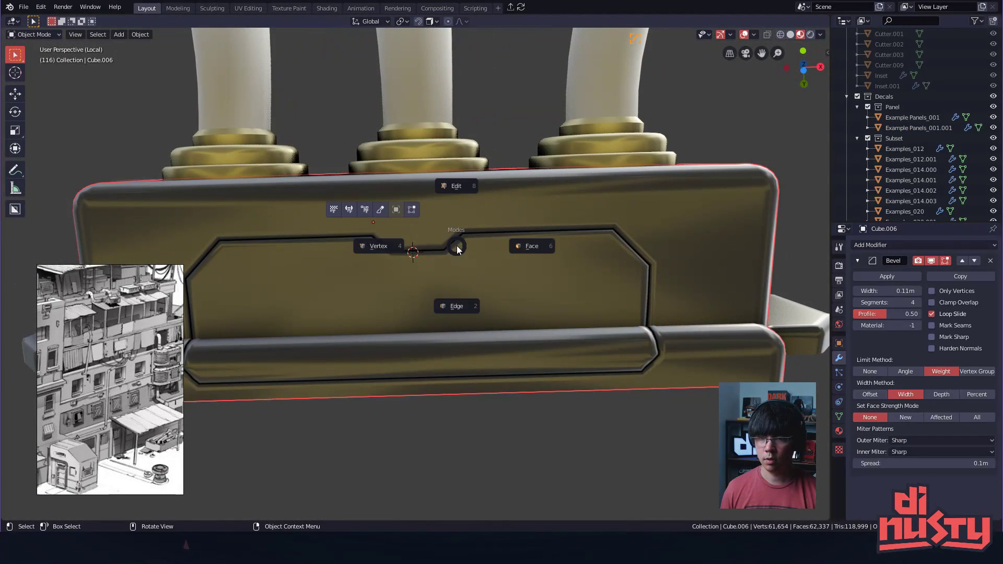
pyautogui.click(437, 233)
pyautogui.press('Tab')
pyautogui.click(472, 232)
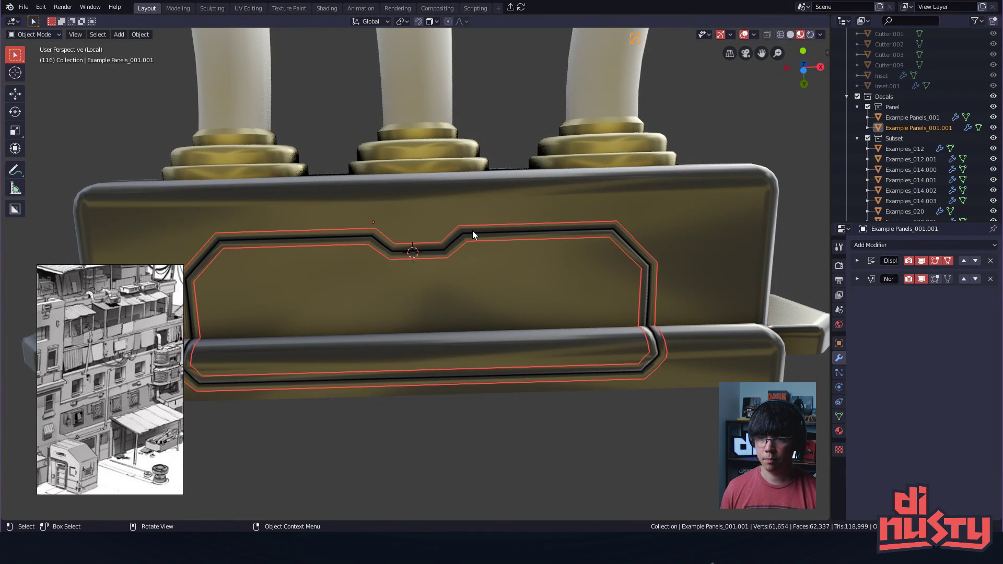
pyautogui.press('Tab')
pyautogui.press('g')
pyautogui.press('x')
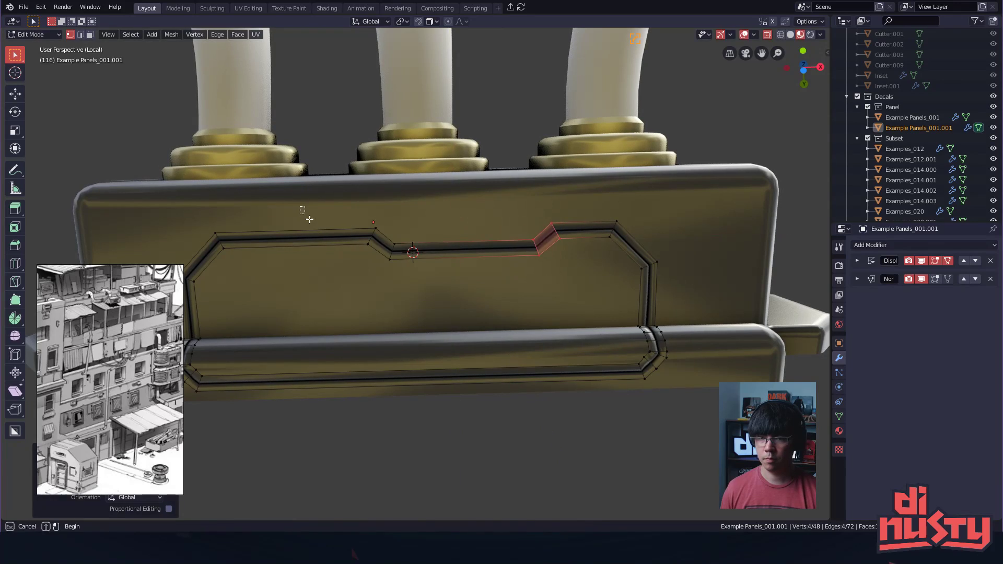
pyautogui.click(339, 297)
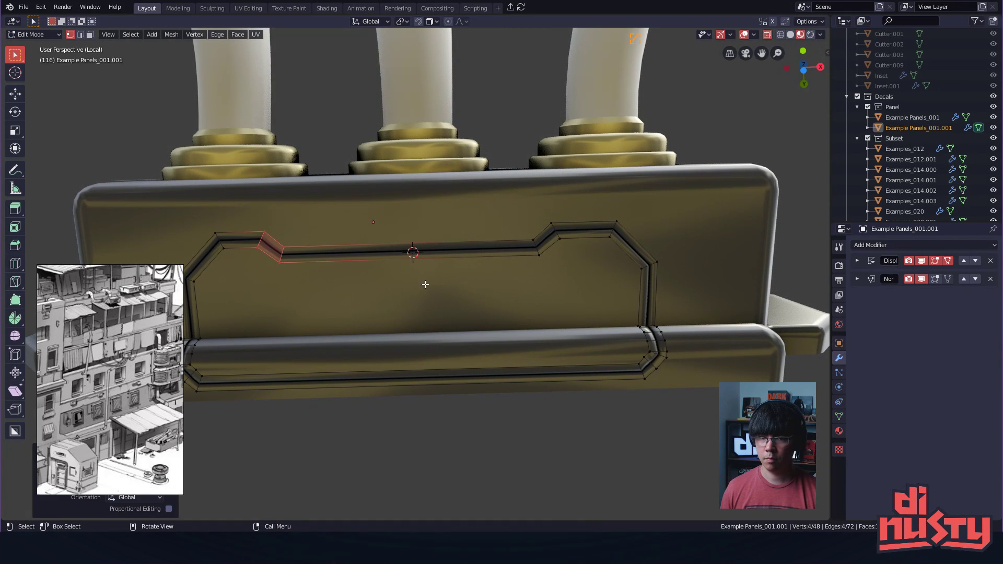
# - Adjust the notch's corner position along the X axis to balance its two sides, and return to object mode
pyautogui.moveTo(527, 220); pyautogui.dragTo(578, 275)
pyautogui.press('g')
pyautogui.press('x')
pyautogui.rightClick(455, 286)
pyautogui.press('g')
pyautogui.press('x')
pyautogui.click(376, 293)
pyautogui.moveTo(376, 294); pyautogui.dragTo(455, 243, button='middle')
pyautogui.press('Tab')
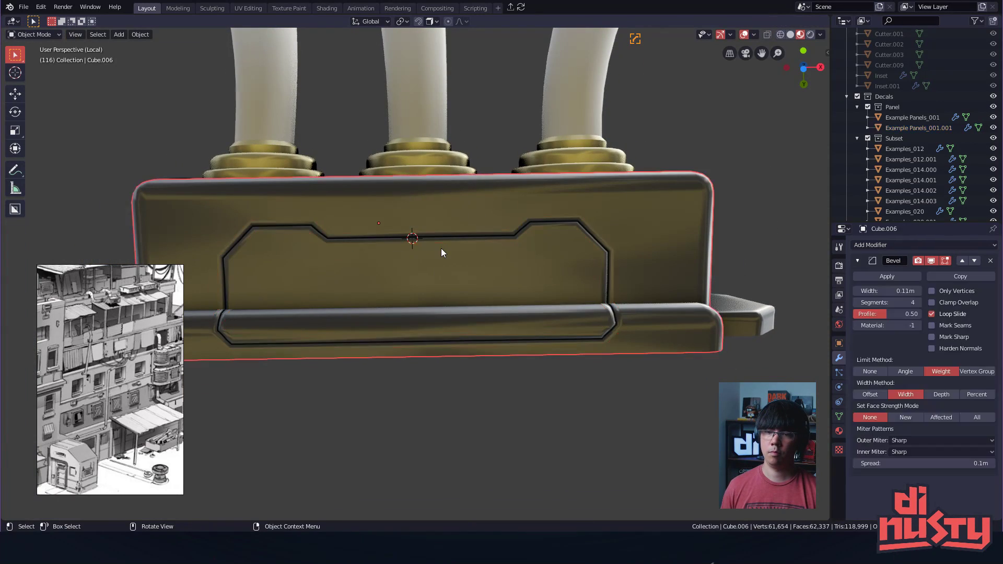
# - Shift the whole underside panel line about 0.014 m along the X axis and leave edit mode
pyautogui.press('Tab')
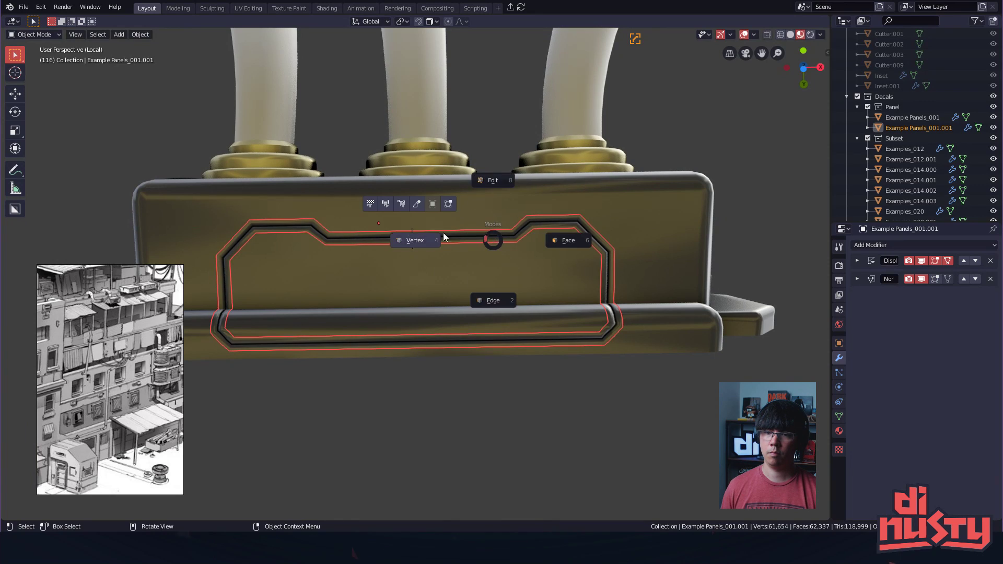
pyautogui.click(441, 238)
pyautogui.press('a')
pyautogui.press('g')
pyautogui.press('x')
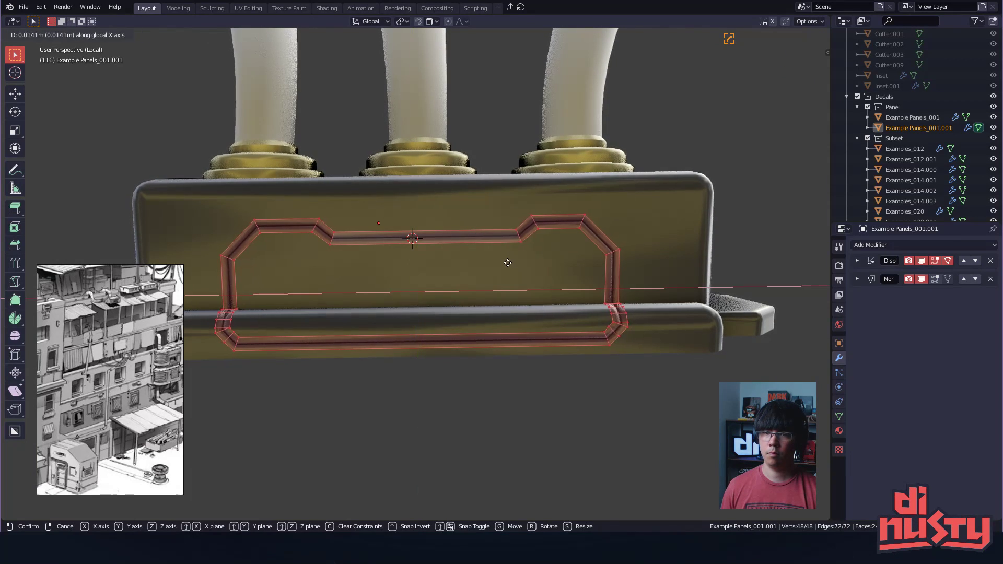
pyautogui.click(508, 261)
pyautogui.press('Tab')
# - Inspect the reshaped panel line on the utility box's underside from a closer angle
pyautogui.click(486, 151)
pyautogui.click(487, 151)
pyautogui.click(483, 235)
pyautogui.press('d')
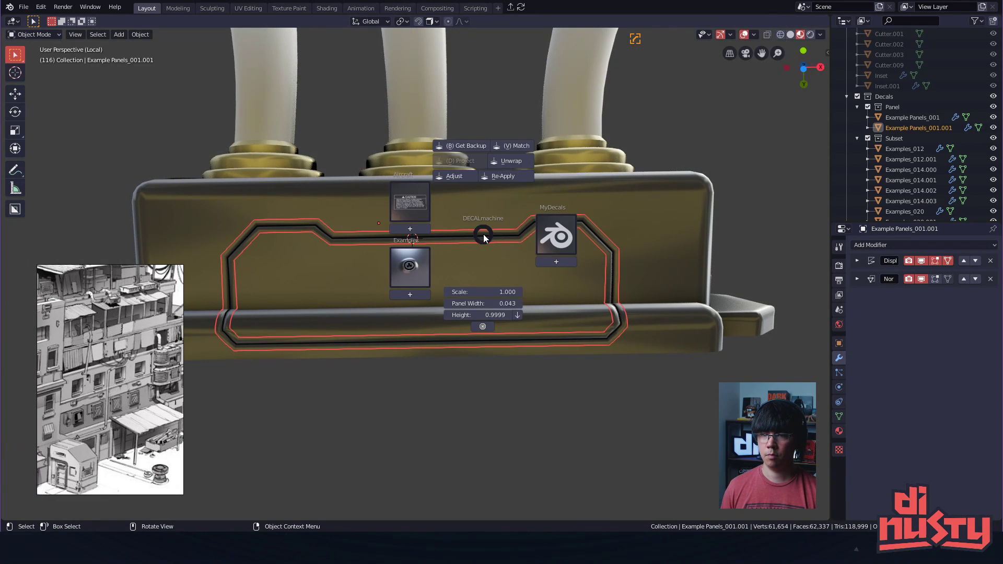
pyautogui.press('Escape')
pyautogui.click(496, 134)
pyautogui.scroll(1, 457, 267)
pyautogui.moveTo(465, 248); pyautogui.dragTo(454, 220, button='middle')
pyautogui.press('Tab')
pyautogui.press('Escape')
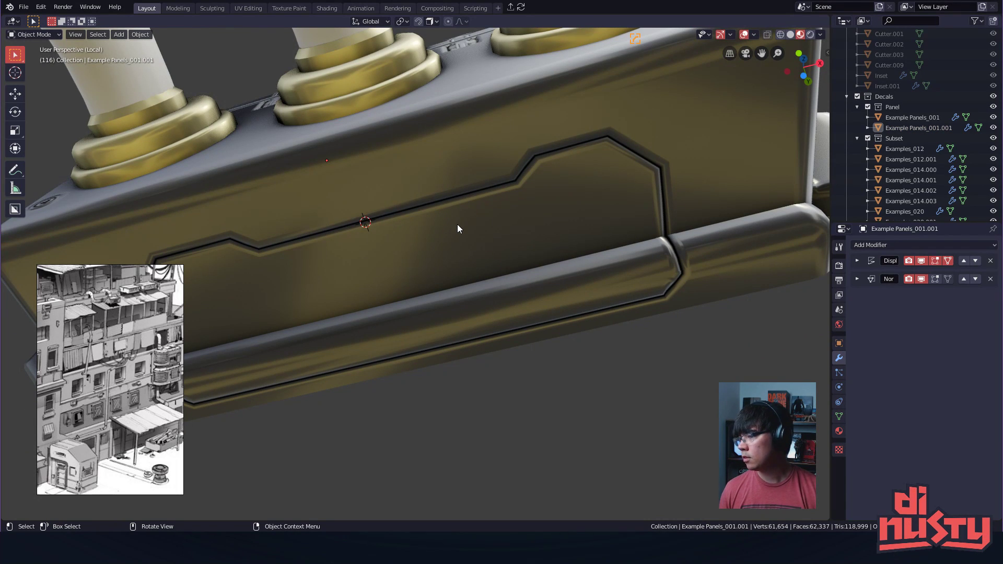
# - Select the right latch decal on the box front, collapse its Displace modifier and widen the properties editor
pyautogui.keyDown('ctrl'); pyautogui.keyDown('alt'); pyautogui.moveTo(551, 240); pyautogui.dragTo(567, 323); pyautogui.keyUp('alt'); pyautogui.keyUp('ctrl')
pyautogui.click(478, 210)
pyautogui.click(478, 210)
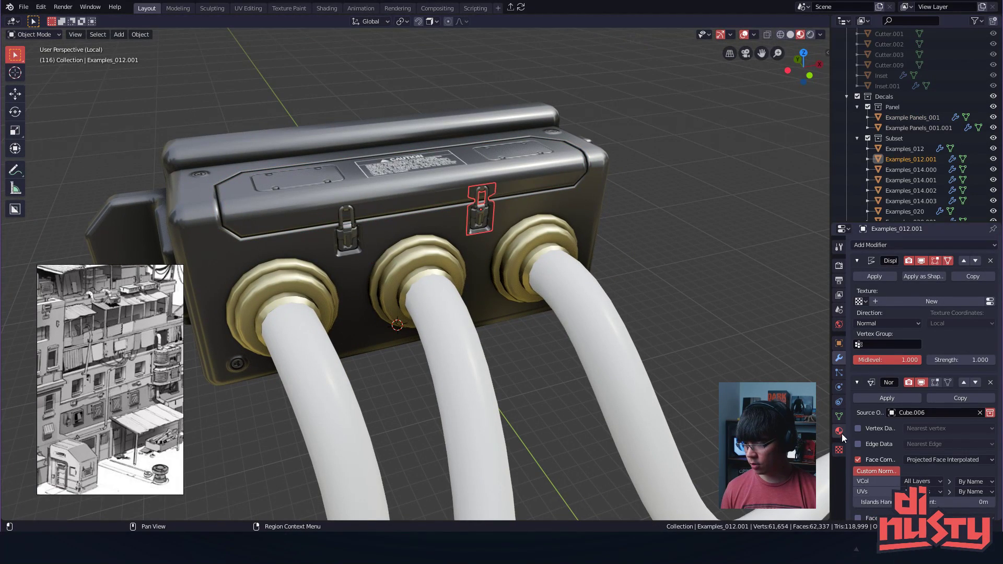
pyautogui.click(857, 261)
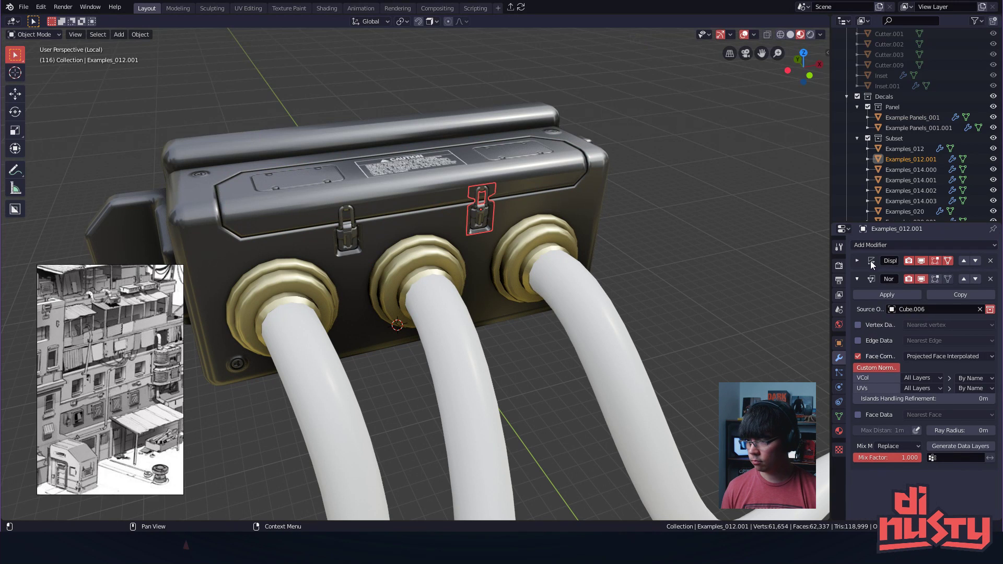
pyautogui.moveTo(810, 248); pyautogui.dragTo(784, 250)
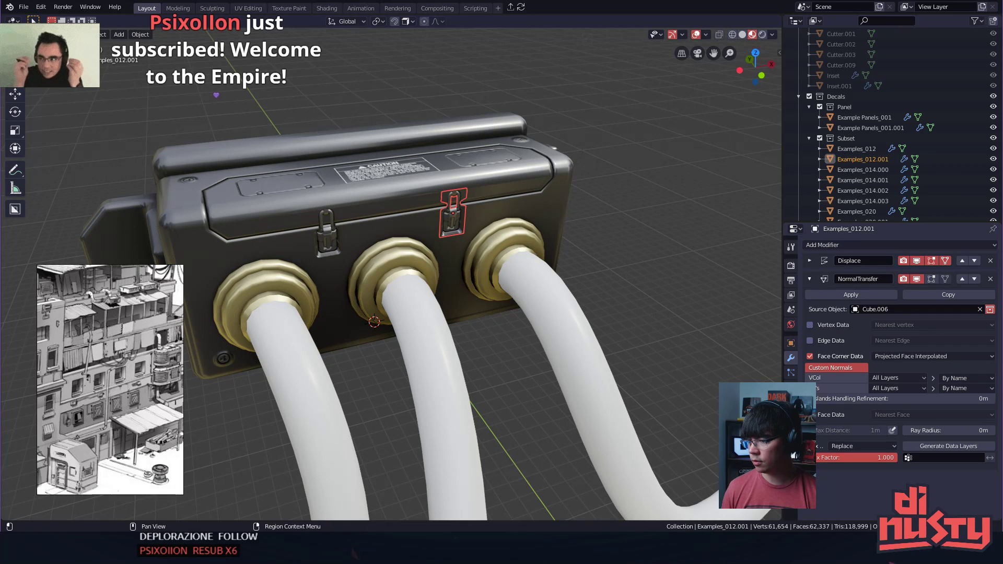
# - Show the latch decal's material settings and review its Subset Decal Group values
pyautogui.click(791, 446)
pyautogui.click(791, 431)
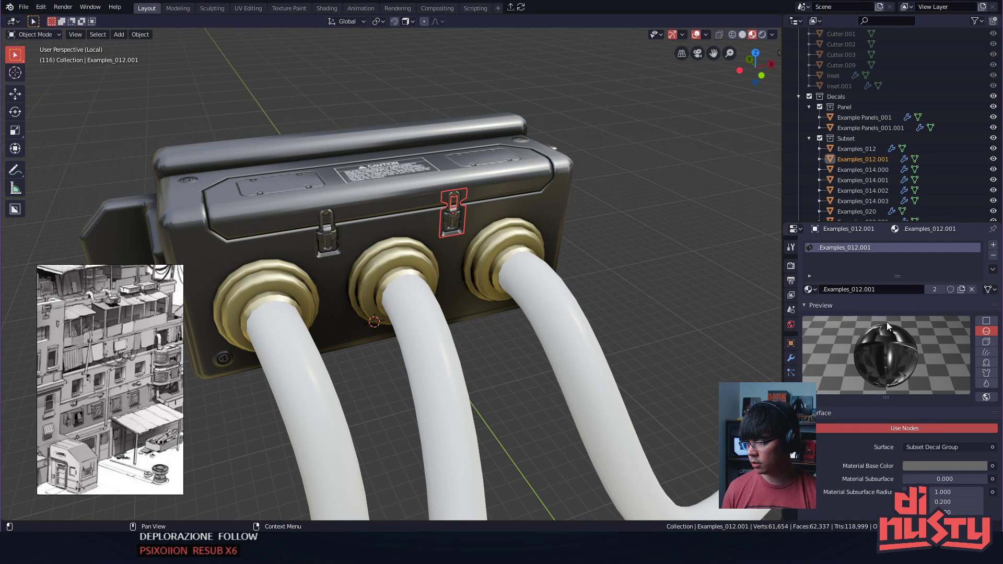
pyautogui.scroll(-1, 897, 361)
pyautogui.scroll(-3, 900, 369)
pyautogui.scroll(-3, 889, 385)
pyautogui.scroll(5, 878, 366)
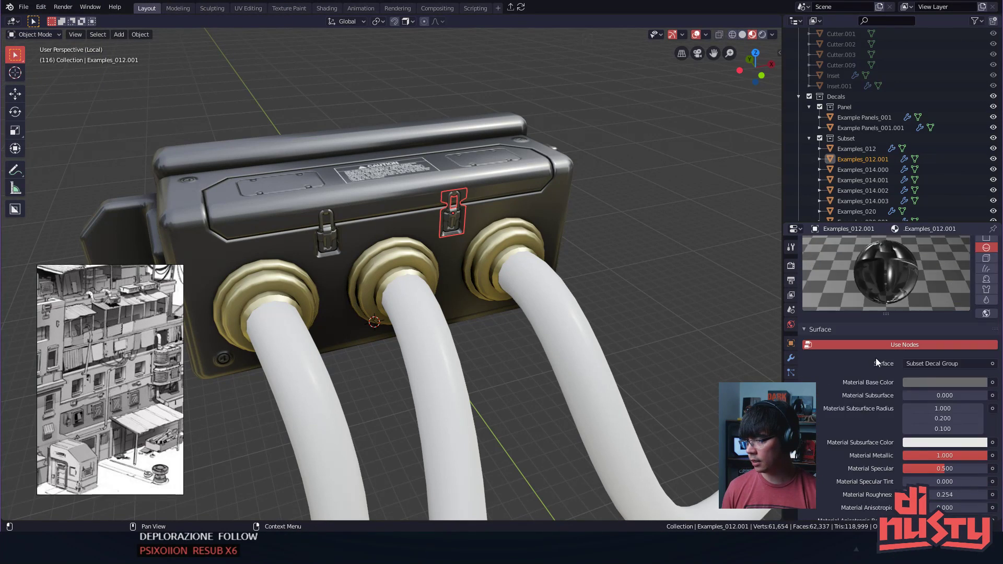
pyautogui.click(381, 113)
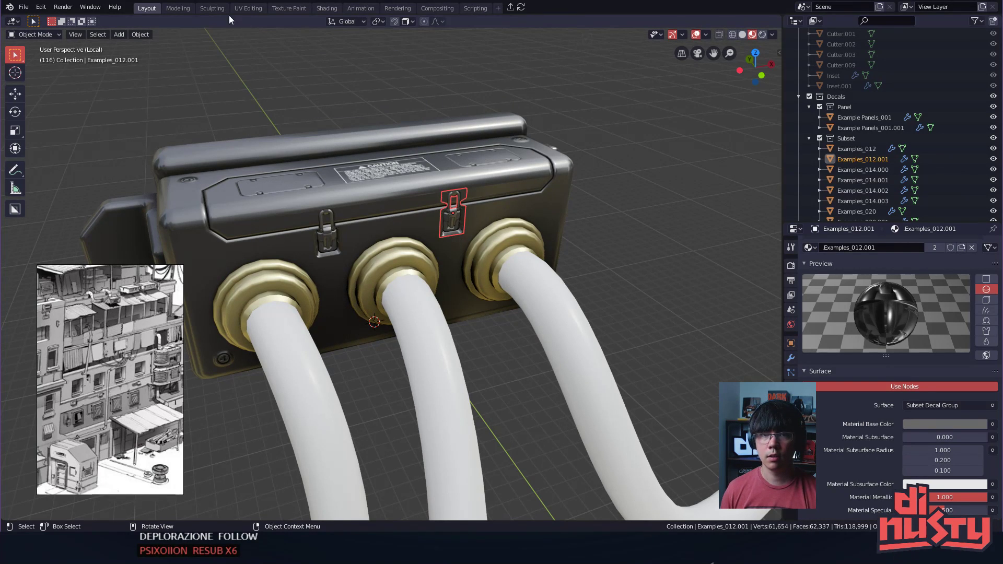
# - Open the Shading workspace and examine the latch decal's node setup, including its texture nodes, masks and Subset Decal Group inputs
pyautogui.click(327, 9)
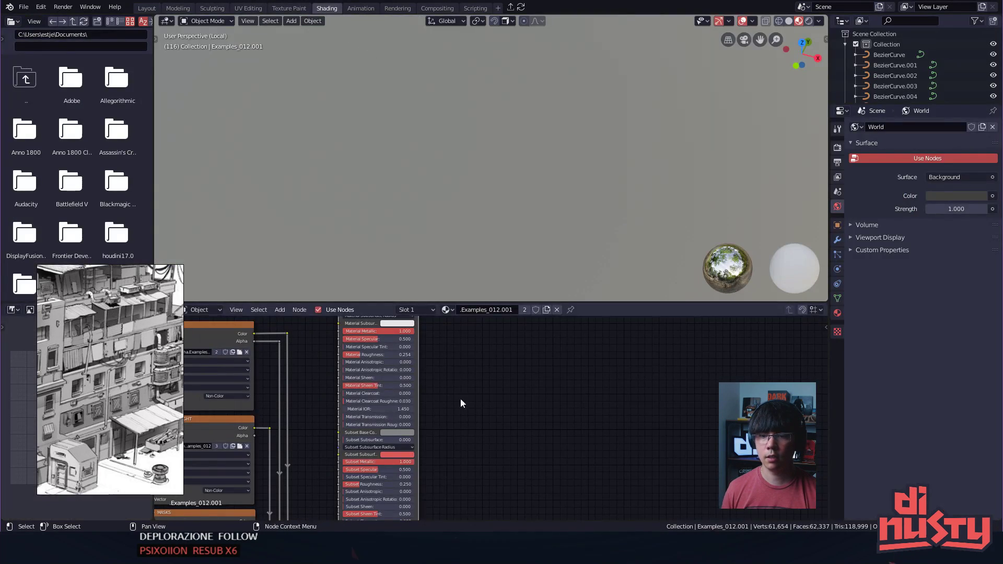
pyautogui.scroll(4, 507, 447)
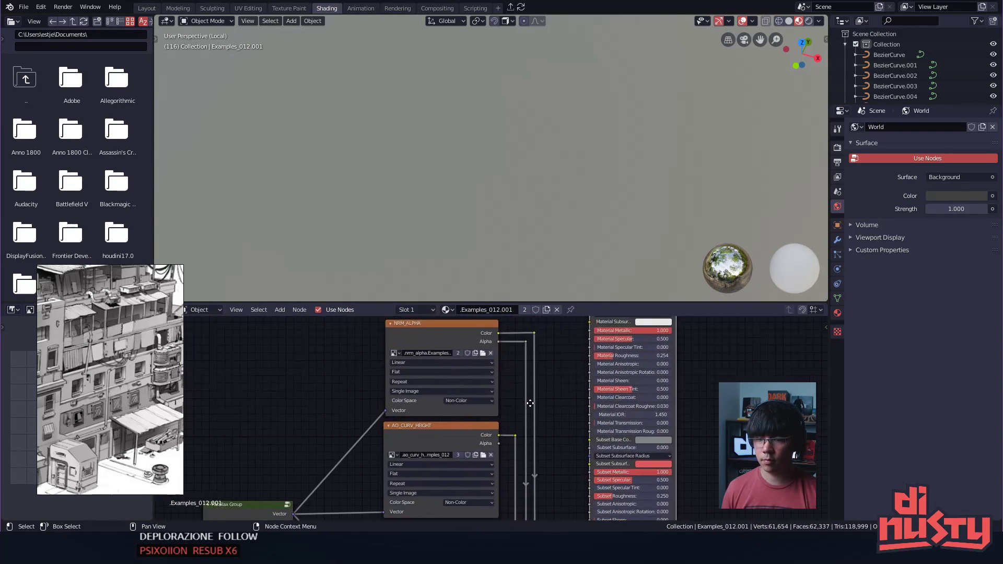
pyautogui.moveTo(540, 442); pyautogui.dragTo(523, 367, button='middle')
pyautogui.moveTo(523, 478); pyautogui.dragTo(524, 352, button='middle')
pyautogui.scroll(2, 519, 456)
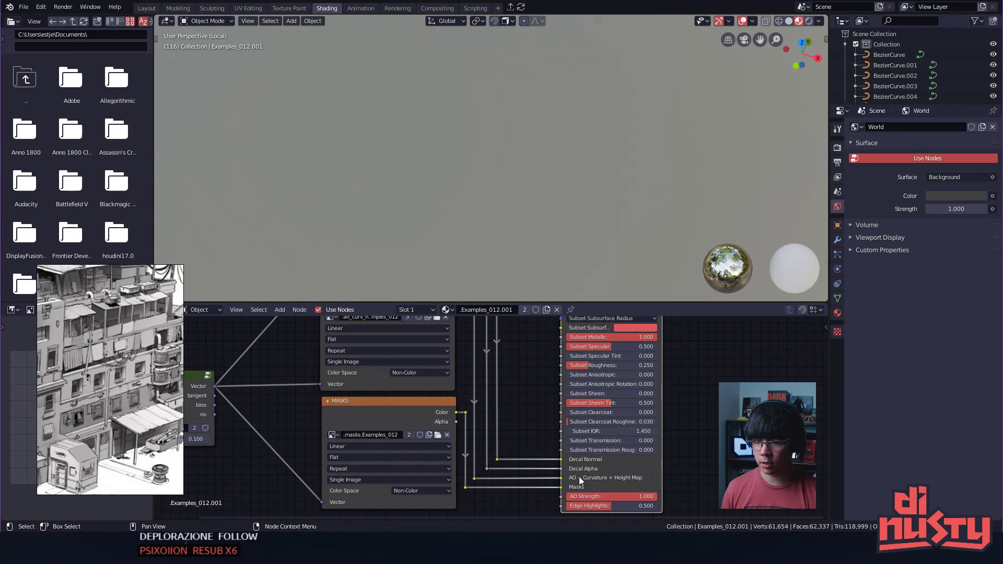
pyautogui.moveTo(516, 401); pyautogui.dragTo(616, 400, button='middle')
pyautogui.scroll(-4, 618, 362)
pyautogui.moveTo(641, 327); pyautogui.dragTo(562, 416, button='middle')
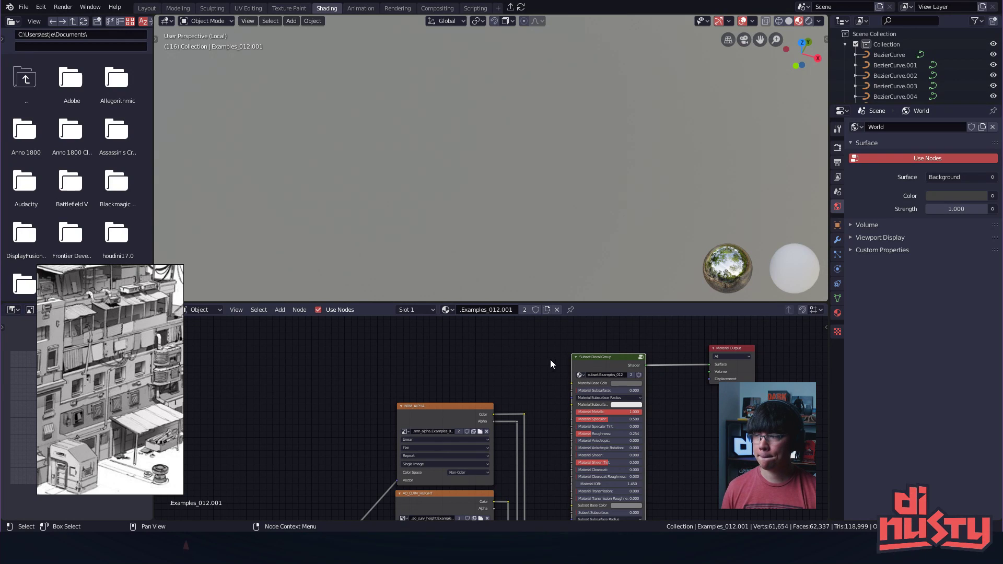
pyautogui.scroll(-2, 544, 373)
pyautogui.moveTo(660, 390); pyautogui.dragTo(661, 407, button='middle')
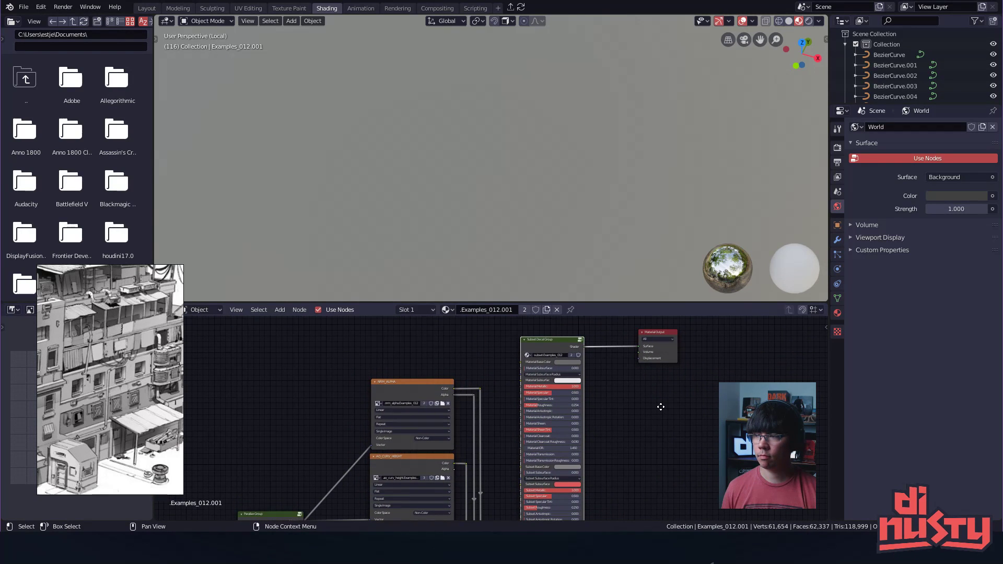
pyautogui.scroll(2, 664, 407)
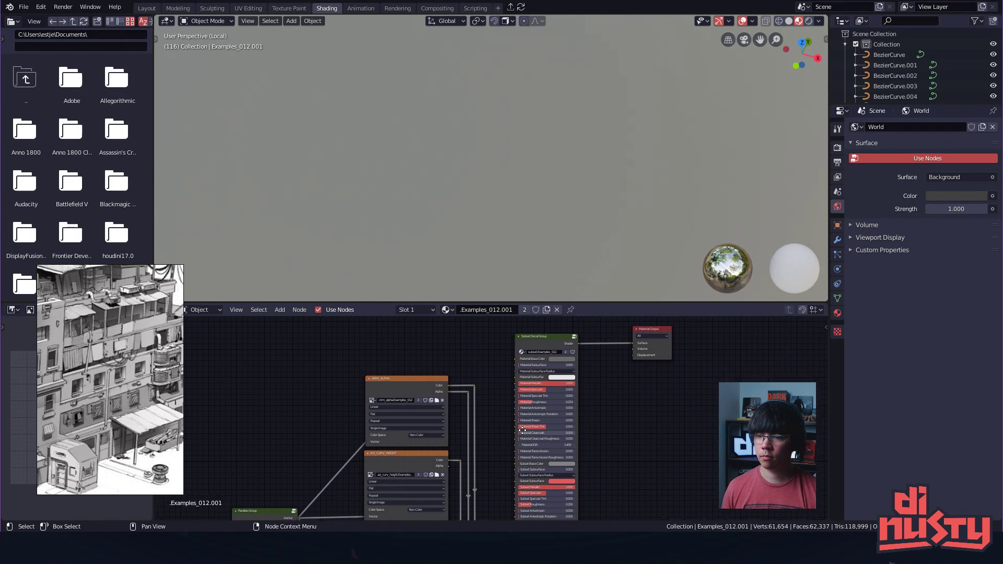
pyautogui.scroll(2, 474, 458)
pyautogui.moveTo(433, 454); pyautogui.dragTo(419, 350, button='middle')
pyautogui.scroll(2, 423, 419)
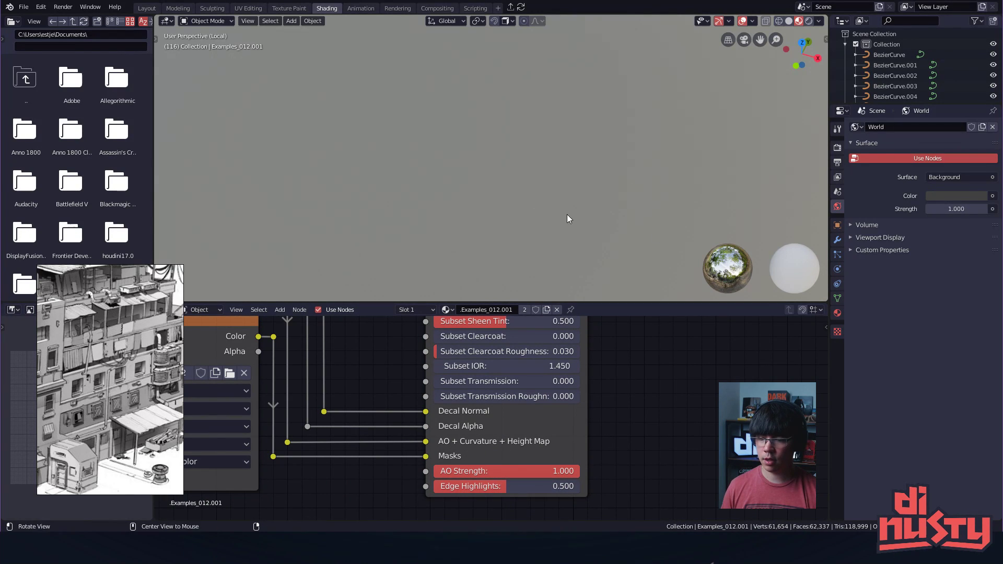
# - Isolate the selected latch decal's model in the shading viewport and frame the latch up close
pyautogui.scroll(-4, 466, 205)
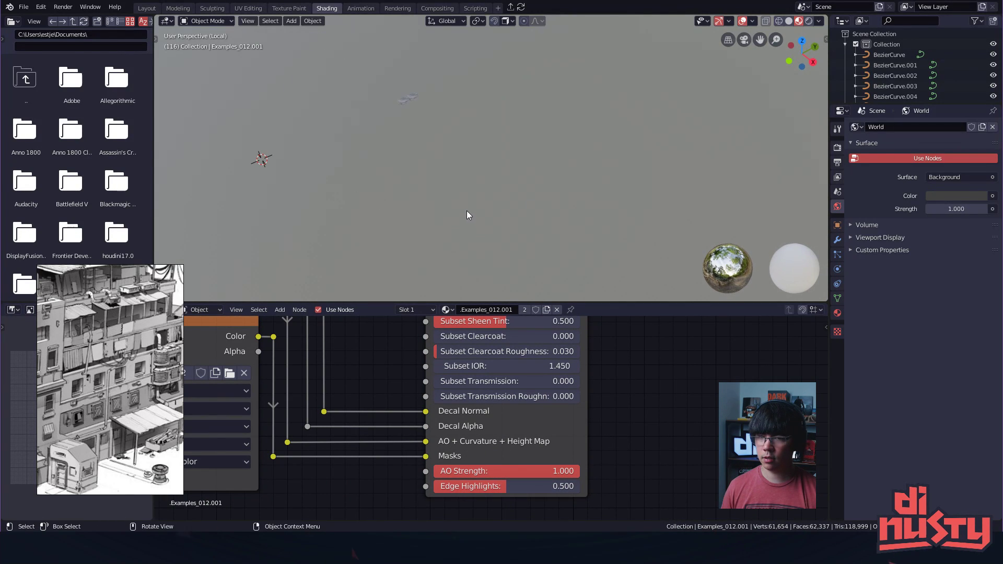
pyautogui.keyDown('alt'); pyautogui.keyDown('shift'); pyautogui.moveTo(461, 211); pyautogui.dragTo(415, 94); pyautogui.keyUp('shift'); pyautogui.keyUp('alt')
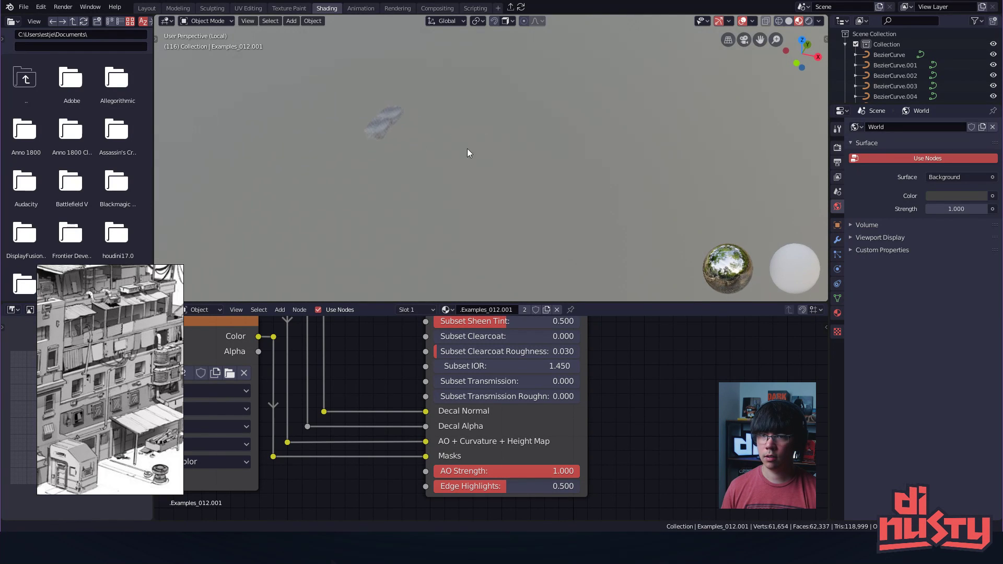
pyautogui.scroll(5, 462, 168)
pyautogui.keyDown('alt'); pyautogui.moveTo(451, 155); pyautogui.dragTo(390, 147); pyautogui.keyUp('alt')
pyautogui.scroll(3, 589, 162)
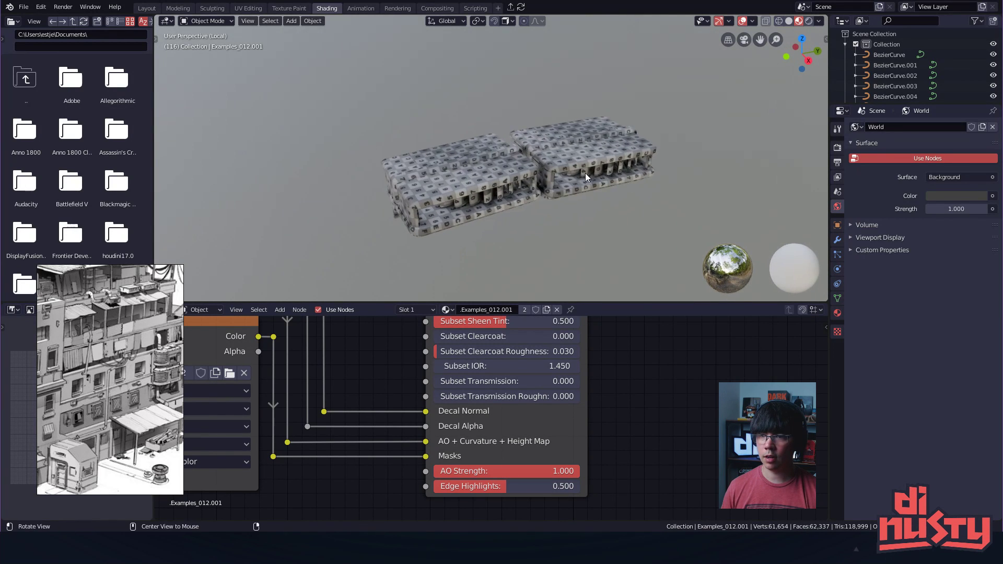
pyautogui.keyDown('alt'); pyautogui.moveTo(590, 195); pyautogui.dragTo(562, 207); pyautogui.keyUp('alt')
pyautogui.scroll(-4, 425, 212)
pyautogui.scroll(-4, 390, 212)
pyautogui.keyDown('alt'); pyautogui.moveTo(424, 211); pyautogui.dragTo(486, 184); pyautogui.keyUp('alt')
pyautogui.press('KP_Divide')
pyautogui.keyDown('ctrl'); pyautogui.keyDown('alt'); pyautogui.moveTo(397, 184); pyautogui.dragTo(492, 184); pyautogui.keyUp('alt'); pyautogui.keyUp('ctrl')
pyautogui.keyDown('alt'); pyautogui.keyDown('shift'); pyautogui.moveTo(300, 263); pyautogui.dragTo(679, 177); pyautogui.keyUp('shift'); pyautogui.keyUp('alt')
pyautogui.keyDown('alt'); pyautogui.moveTo(679, 177); pyautogui.dragTo(476, 176); pyautogui.keyUp('alt')
pyautogui.keyDown('ctrl'); pyautogui.keyDown('alt'); pyautogui.moveTo(476, 176); pyautogui.dragTo(527, 189); pyautogui.keyUp('alt'); pyautogui.keyUp('ctrl')
pyautogui.keyDown('ctrl'); pyautogui.keyDown('alt'); pyautogui.moveTo(527, 189); pyautogui.dragTo(451, 155); pyautogui.keyUp('alt'); pyautogui.keyUp('ctrl')
# - Set the latch decal's Edge Highlights to 1.000 in the Subset Decal Group node
pyautogui.keyDown('alt'); pyautogui.moveTo(533, 130); pyautogui.dragTo(518, 171); pyautogui.keyUp('alt')
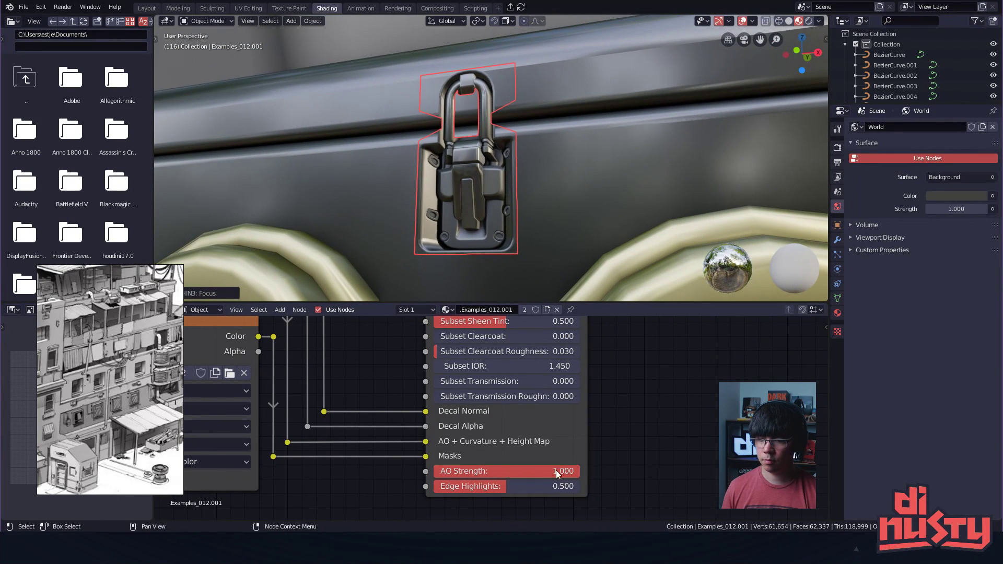
pyautogui.moveTo(564, 471)
pyautogui.mouseDown()
pyautogui.moveTo(579, 486)
pyautogui.moveTo(547, 486)
pyautogui.mouseUp()
pyautogui.scroll(2, 538, 443)
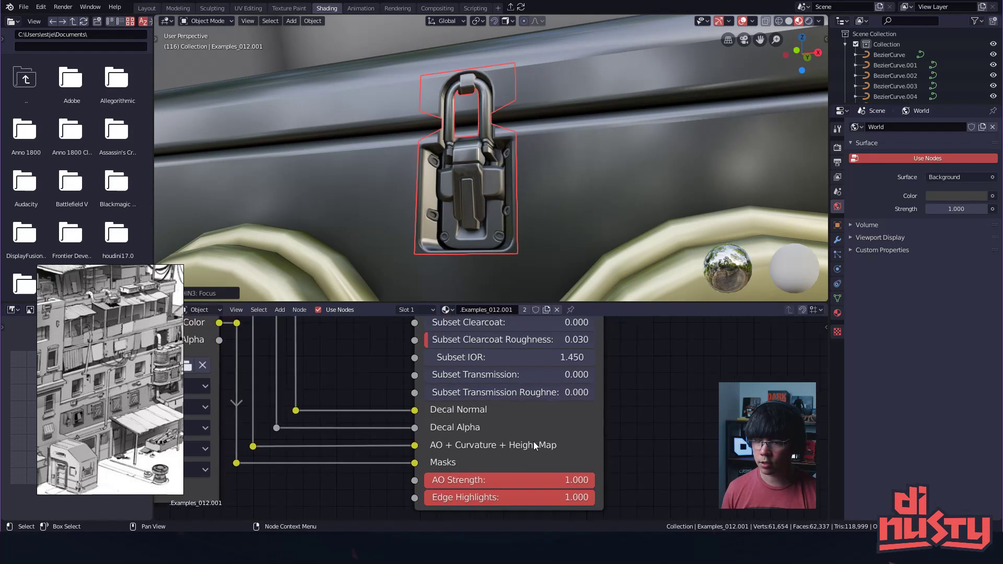
# - Raise the Parallax Group amount to 0.500 and check the exaggerated depth on the latch
pyautogui.scroll(-5, 533, 441)
pyautogui.moveTo(622, 355); pyautogui.dragTo(629, 424, button='middle')
pyautogui.moveTo(629, 374); pyautogui.dragTo(653, 392, button='middle')
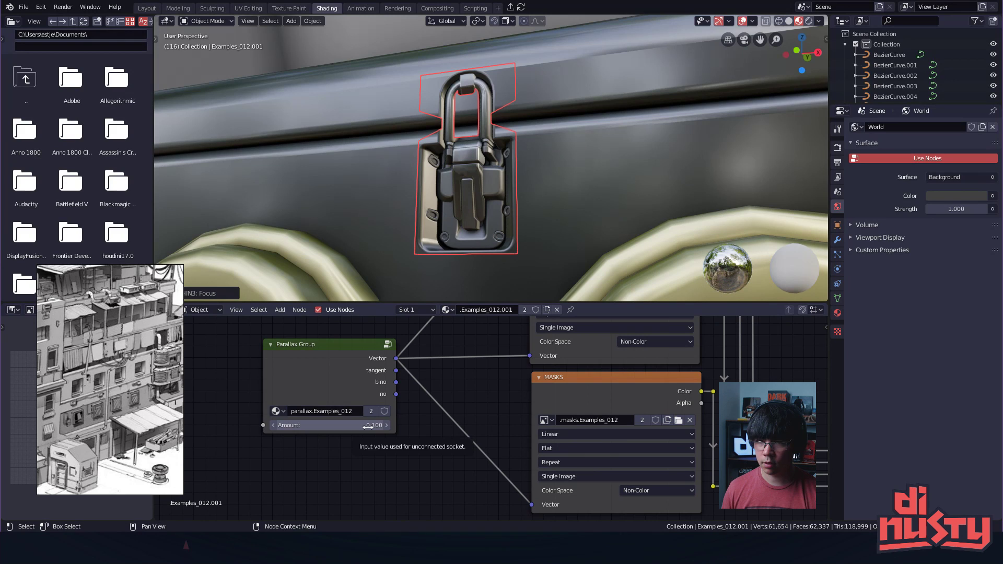
pyautogui.moveTo(330, 426); pyautogui.dragTo(345, 426)
pyautogui.scroll(2, 503, 240)
pyautogui.moveTo(503, 241); pyautogui.dragTo(462, 209, button='middle')
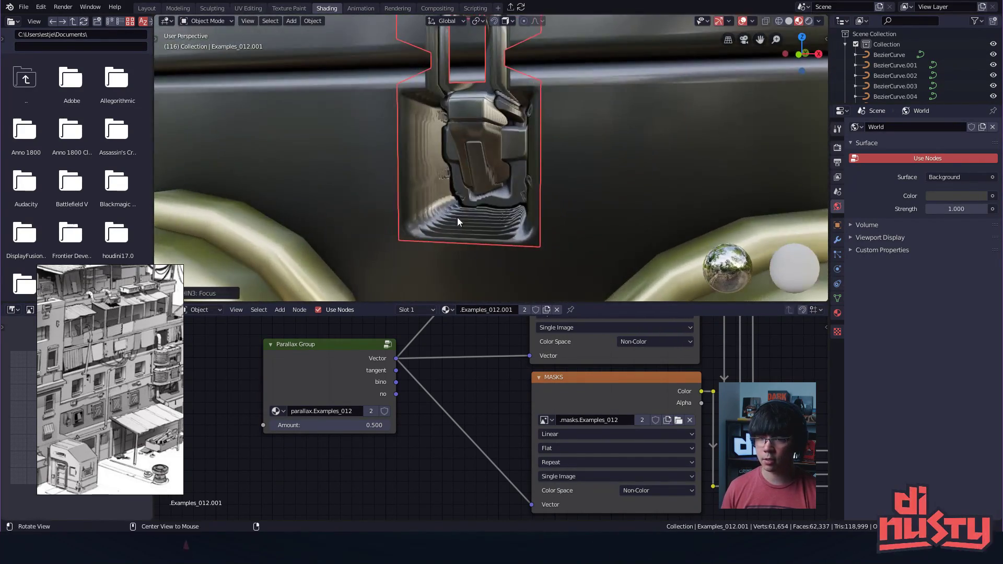
# - Reduce the Parallax Group amount again and compare the two latch decals side by side
pyautogui.moveTo(334, 425); pyautogui.dragTo(300, 425)
pyautogui.scroll(-2, 369, 232)
pyautogui.keyDown('ctrl'); pyautogui.keyDown('alt'); pyautogui.moveTo(369, 228); pyautogui.dragTo(334, 214); pyautogui.keyUp('alt'); pyautogui.keyUp('ctrl')
pyautogui.keyDown('alt'); pyautogui.keyDown('shift'); pyautogui.moveTo(334, 214); pyautogui.dragTo(440, 220); pyautogui.keyUp('shift'); pyautogui.keyUp('alt')
pyautogui.moveTo(371, 425); pyautogui.dragTo(370, 417)
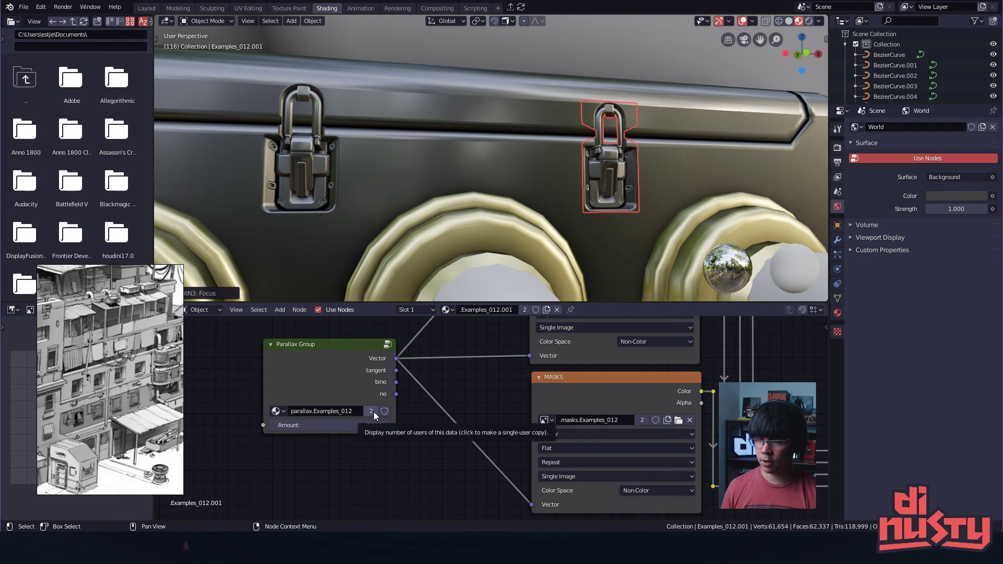
# - Return to the Layout workspace
pyautogui.moveTo(482, 230); pyautogui.dragTo(448, 59, button='middle')
pyautogui.click(177, 8)
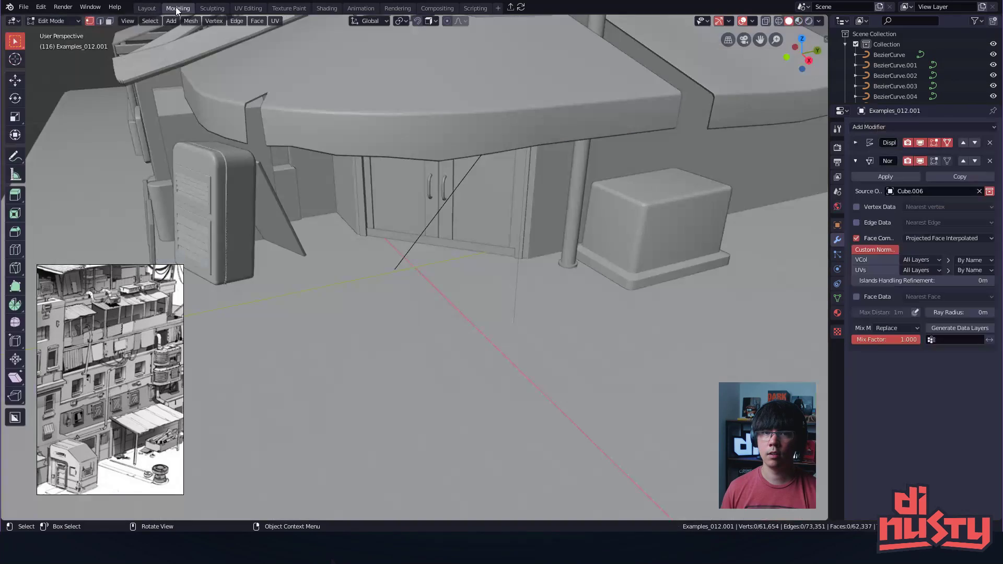
pyautogui.scroll(-3, 421, 219)
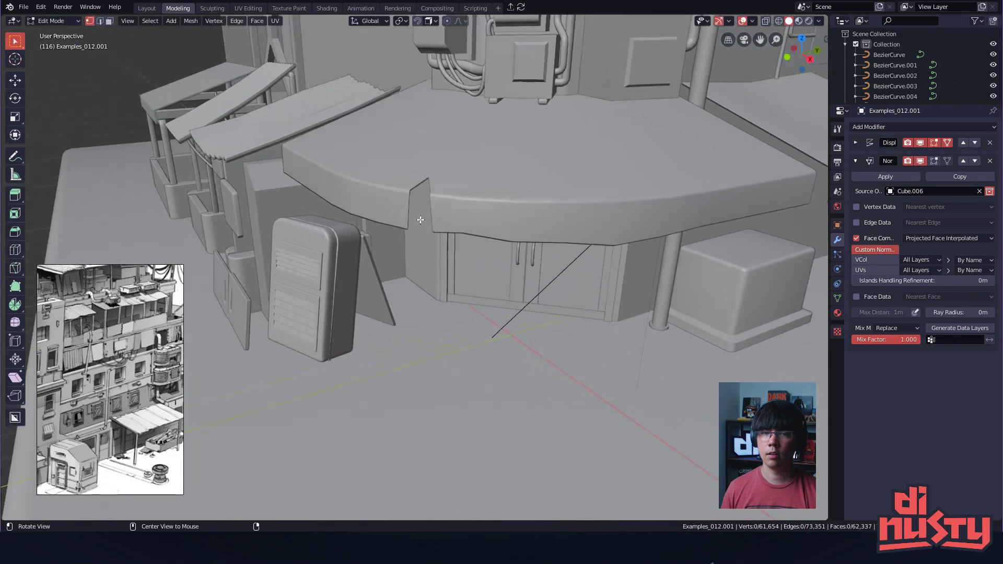
pyautogui.click(148, 8)
# - Try lettering decals such as ACCESS ELECTRICAL from the Aircraft library on the box's side and undo the insertion
pyautogui.moveTo(418, 197); pyautogui.dragTo(453, 230, button='middle')
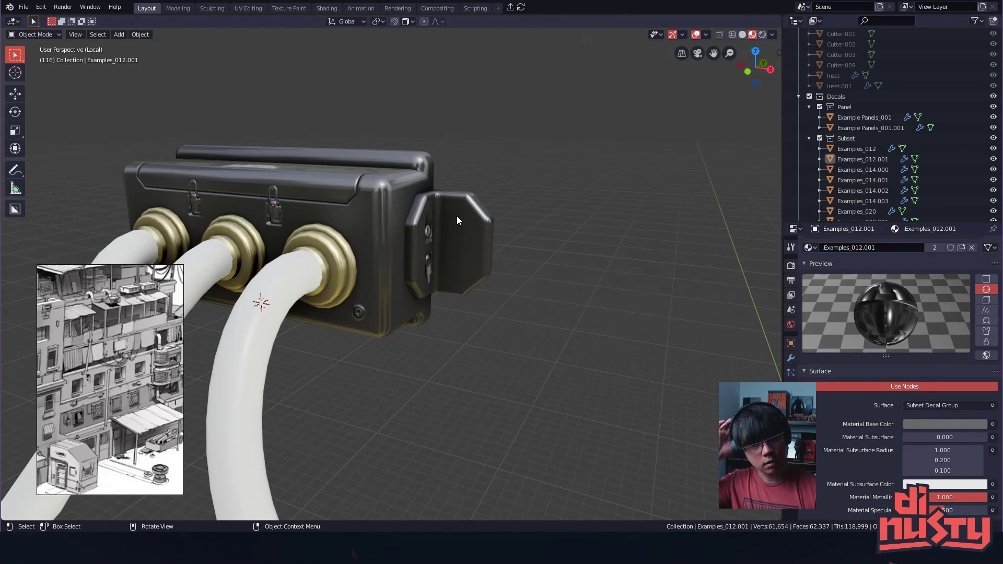
pyautogui.moveTo(438, 224); pyautogui.dragTo(402, 224, button='middle')
pyautogui.click(400, 240)
pyautogui.press('d')
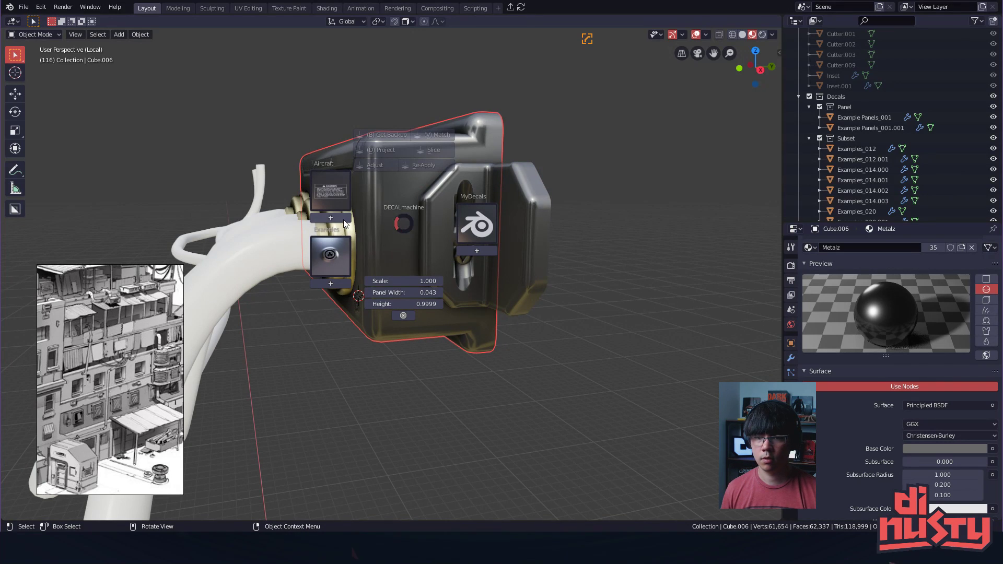
pyautogui.click(335, 178)
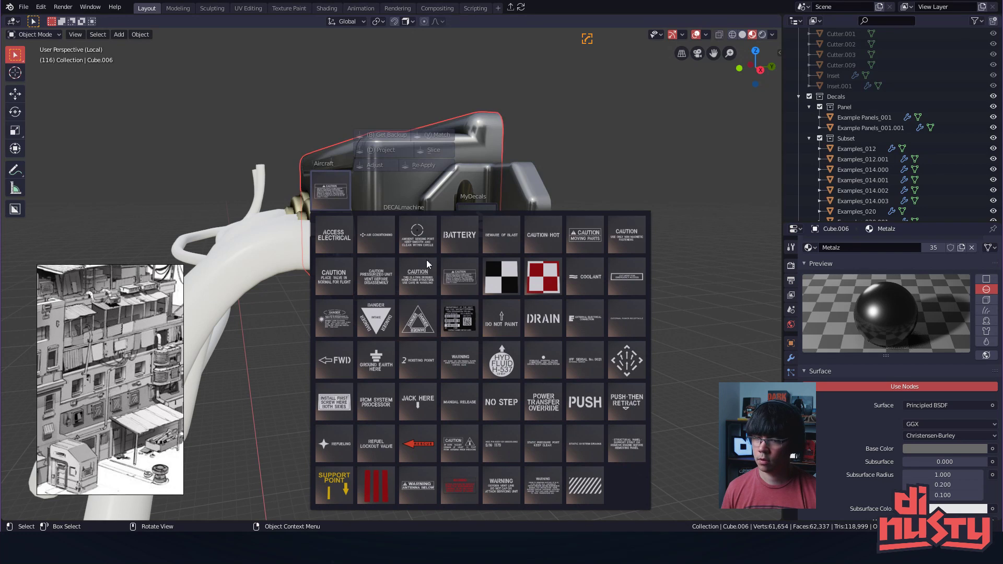
pyautogui.click(416, 250)
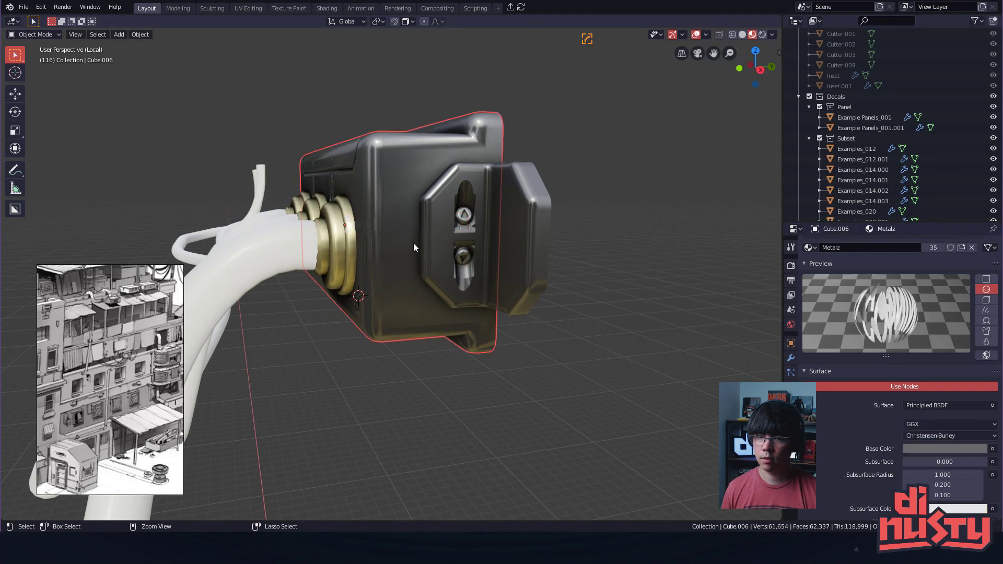
pyautogui.press('d')
pyautogui.click(331, 261)
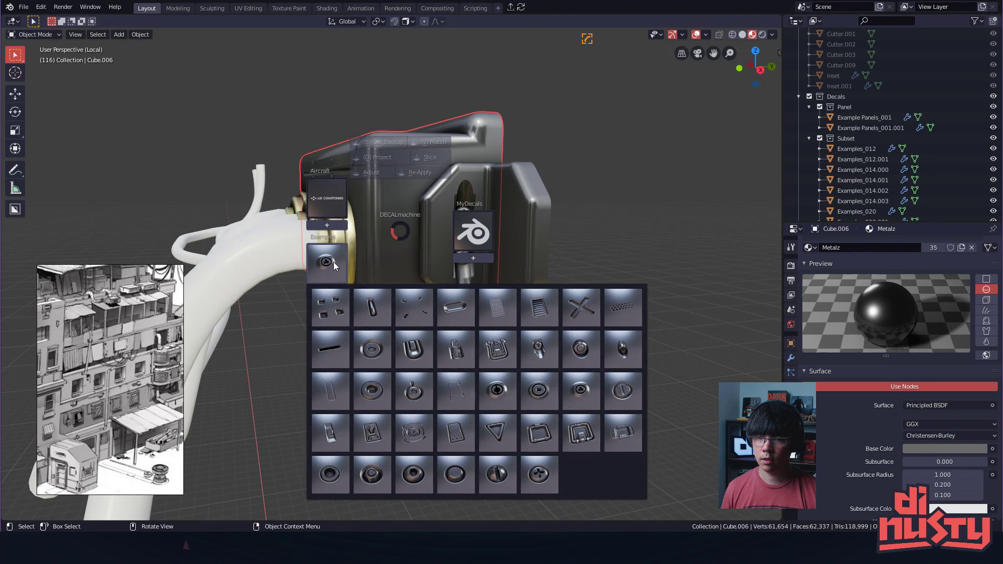
pyautogui.click(328, 202)
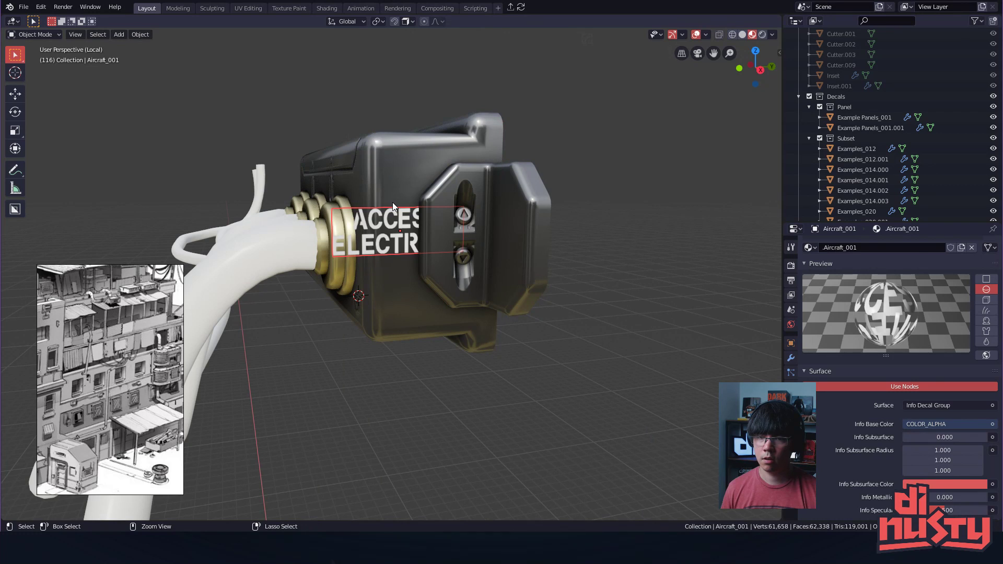
pyautogui.hotkey('ctrl', 'z')
pyautogui.press('d')
pyautogui.click(342, 191)
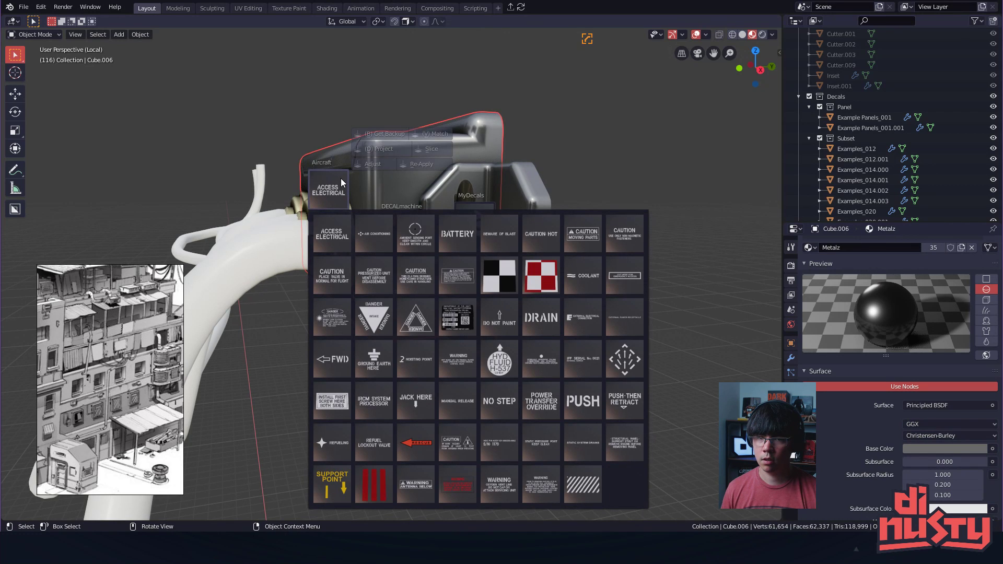
pyautogui.click(328, 180)
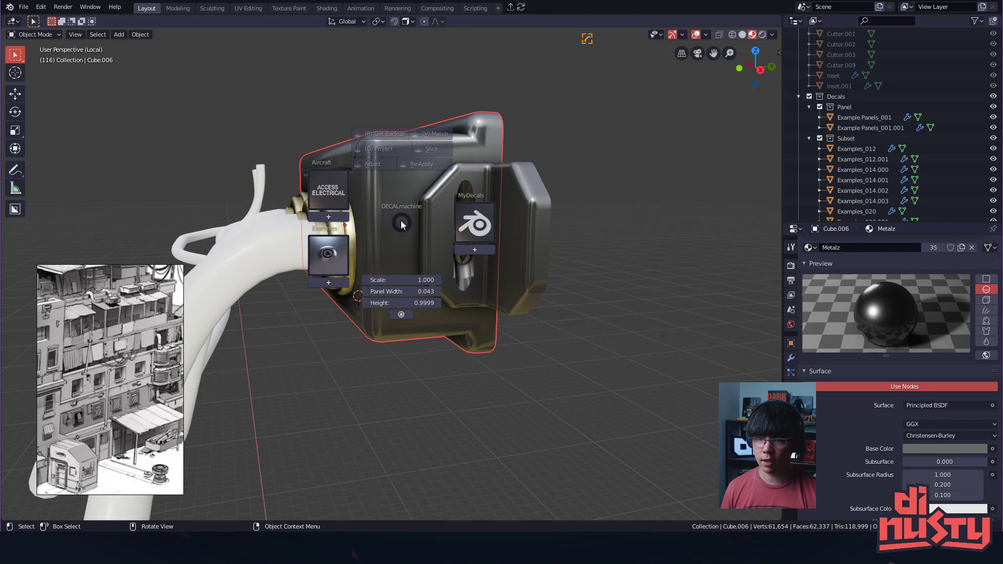
pyautogui.press('Escape')
pyautogui.press('d')
pyautogui.click(321, 259)
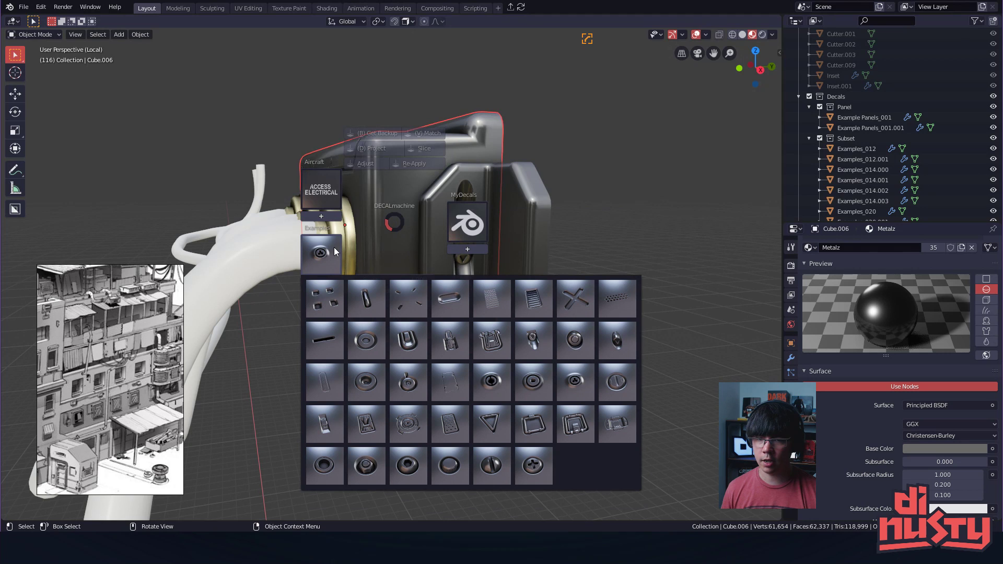
pyautogui.press('Escape')
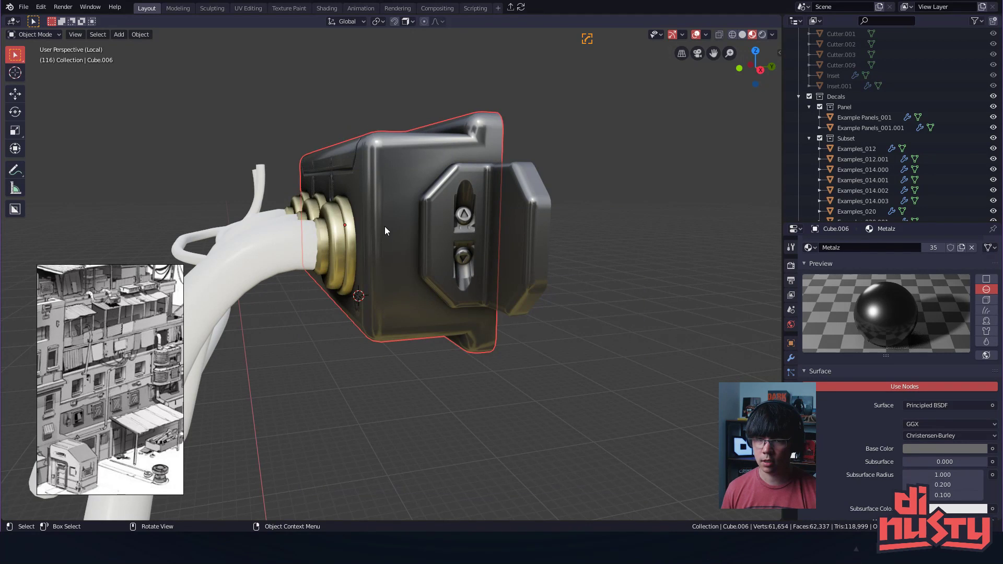
# - Try a slatted vent decal from the Examples library on the box's side, scaled down and moved to its lower front corner
pyautogui.press('d')
pyautogui.click(339, 255)
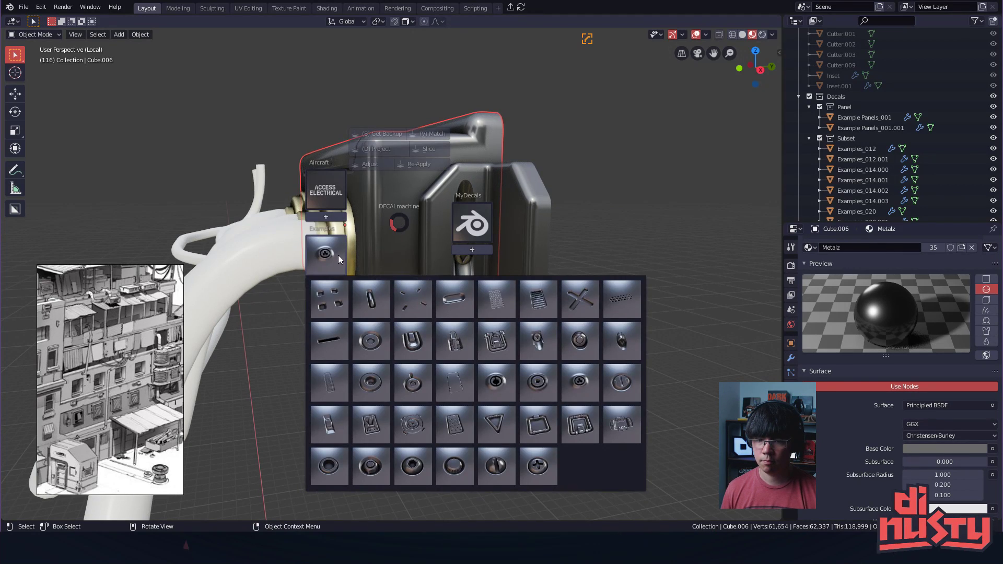
pyautogui.click(497, 299)
pyautogui.scroll(2, 409, 214)
pyautogui.press('s')
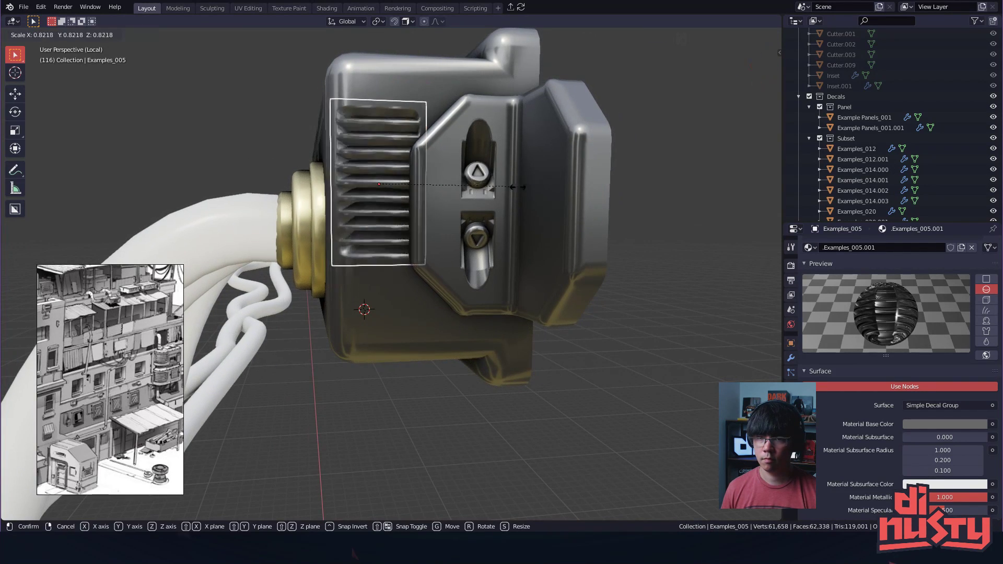
pyautogui.press('g')
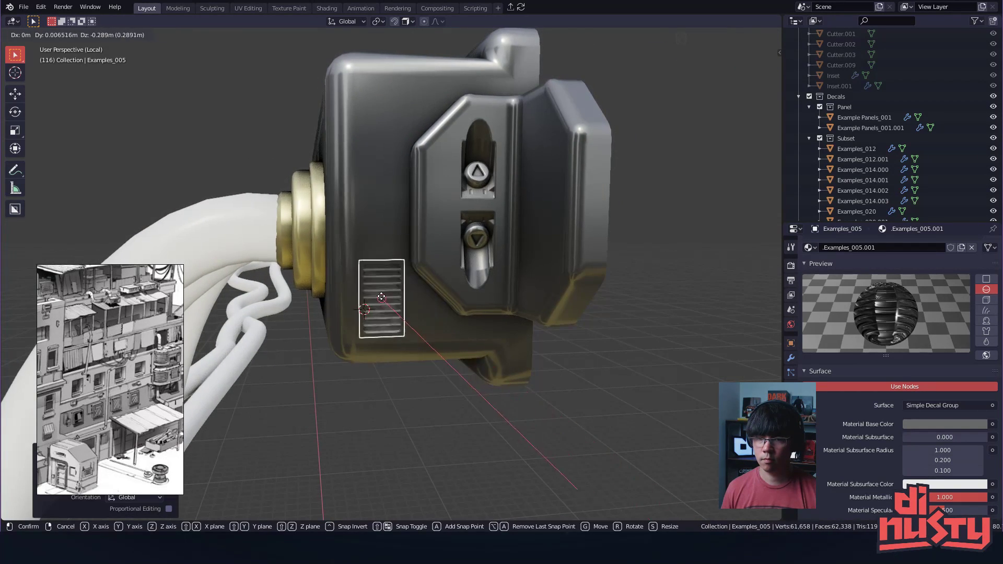
pyautogui.click(387, 294)
pyautogui.click(431, 436)
# - Try shifting the vent decal along X, check it from the pipe side and delete the decal
pyautogui.moveTo(430, 431); pyautogui.dragTo(423, 393, button='middle')
pyautogui.click(378, 242)
pyautogui.press('g')
pyautogui.press('x')
pyautogui.click(397, 275)
pyautogui.click(453, 438)
pyautogui.moveTo(453, 439); pyautogui.dragTo(443, 328, button='middle')
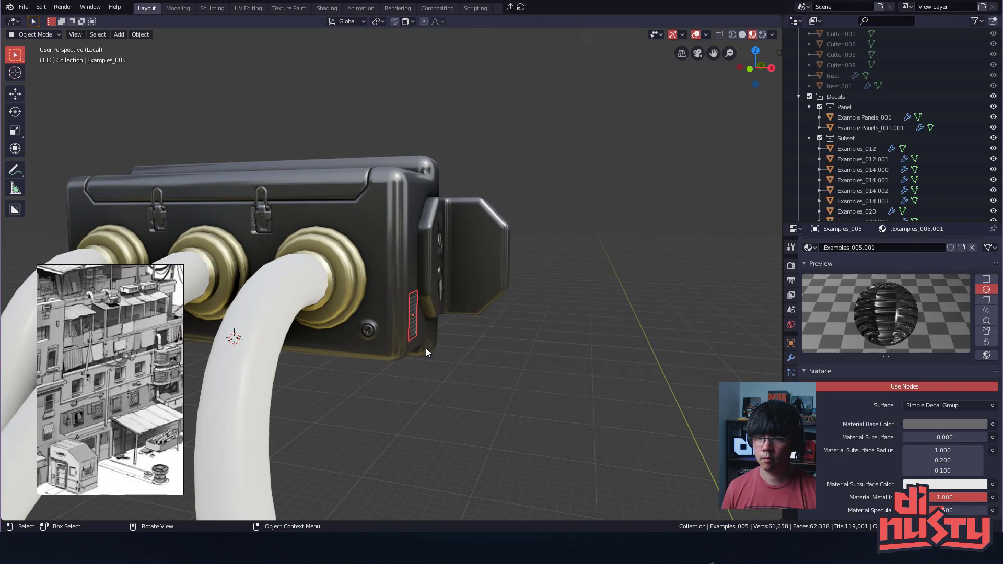
pyautogui.press('Delete')
# - Delete the two fastener decals on the octagonal bracket at one end of the box
pyautogui.moveTo(589, 265); pyautogui.dragTo(325, 251, button='middle')
pyautogui.click(345, 258)
pyautogui.click(345, 258)
pyautogui.keyDown('shift'); pyautogui.click(347, 323); pyautogui.keyUp('shift')
pyautogui.press('x')
pyautogui.click(387, 340)
# - Delete the matching pair of fastener decals on the bracket at the box's opposite end
pyautogui.moveTo(261, 342); pyautogui.dragTo(521, 258, button='middle')
pyautogui.click(521, 258)
pyautogui.keyDown('shift'); pyautogui.click(525, 320); pyautogui.keyUp('shift')
pyautogui.press('Delete')
# - Try to insert the elongated slot decal from the Examples library directly on the octagonal bracket
pyautogui.moveTo(546, 320); pyautogui.dragTo(438, 280, button='middle')
pyautogui.click(437, 280)
pyautogui.press('d')
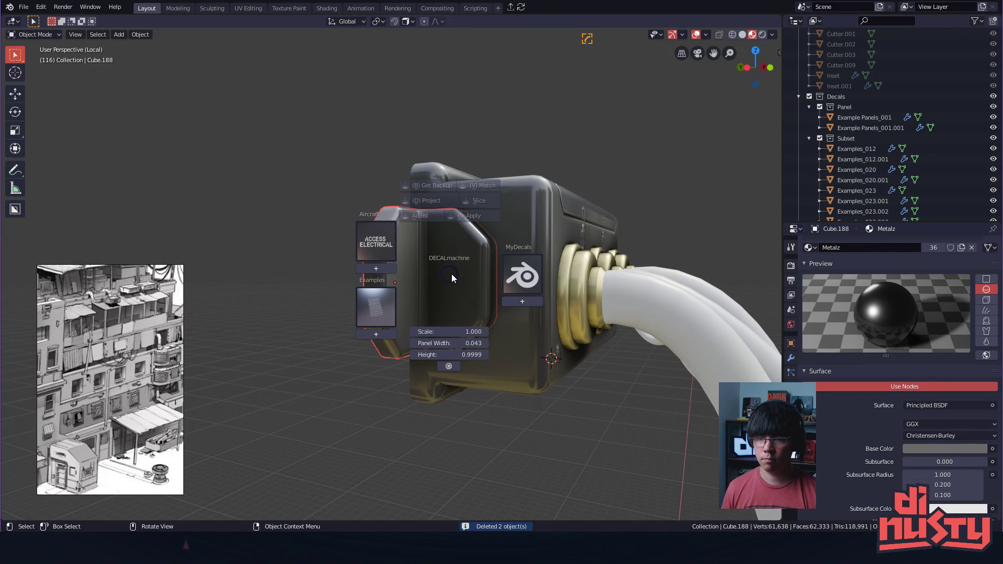
pyautogui.click(377, 315)
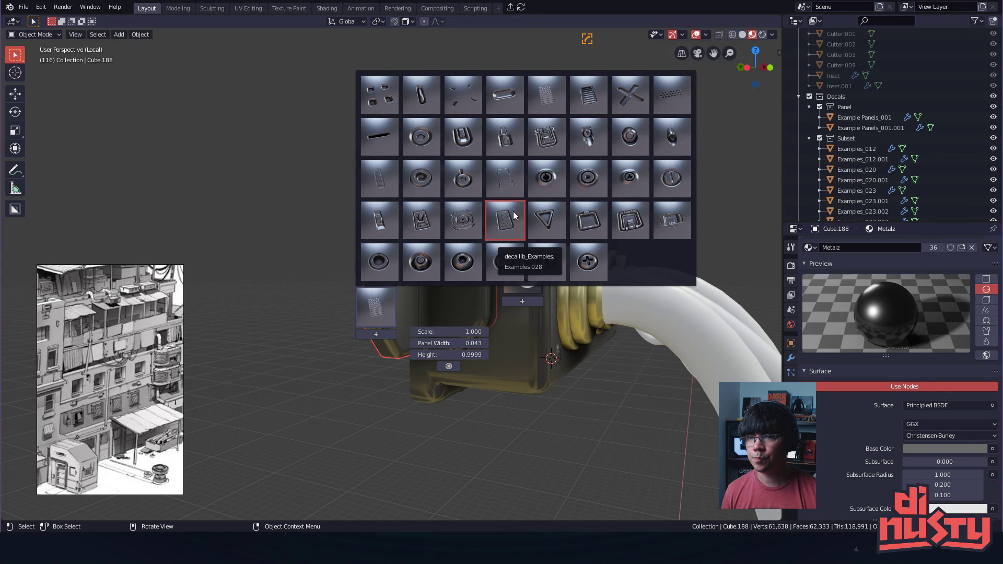
pyautogui.click(424, 104)
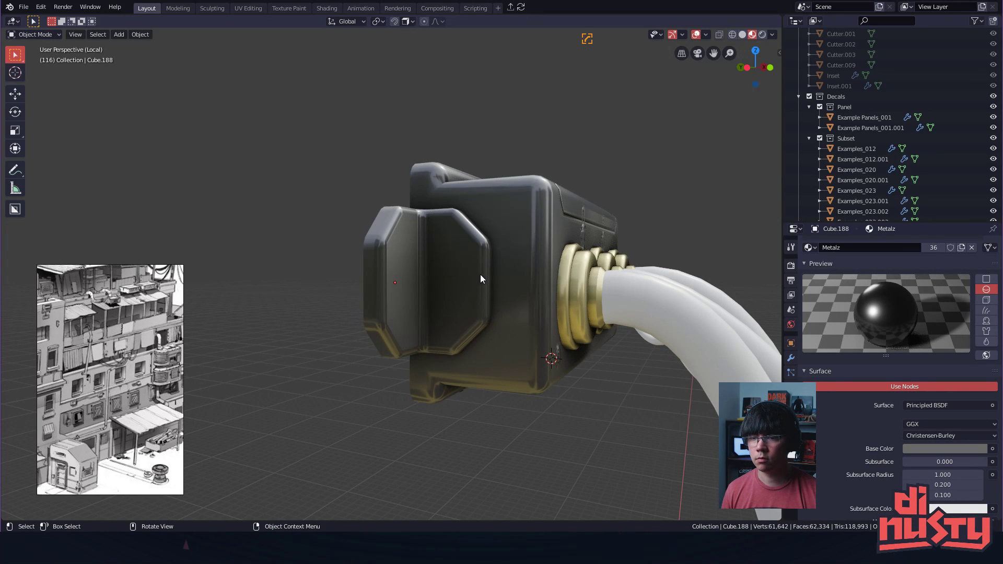
# - Insert the elongated slot decal from the Examples library on the box's side, move it onto the octagonal bracket and scale it down slightly
pyautogui.press('d')
pyautogui.click(459, 286)
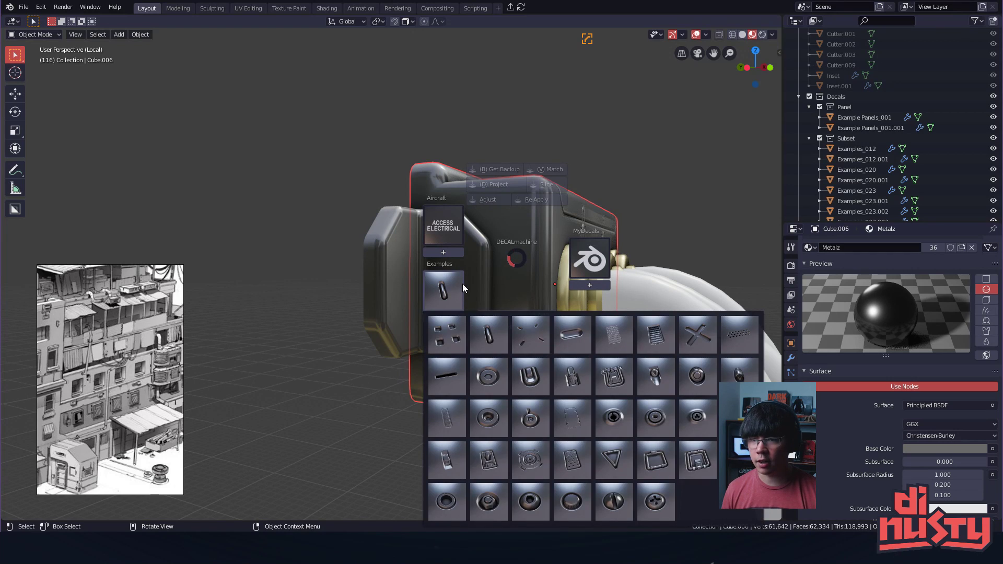
pyautogui.click(485, 338)
pyautogui.moveTo(574, 302); pyautogui.dragTo(627, 280, button='middle')
pyautogui.scroll(2, 629, 277)
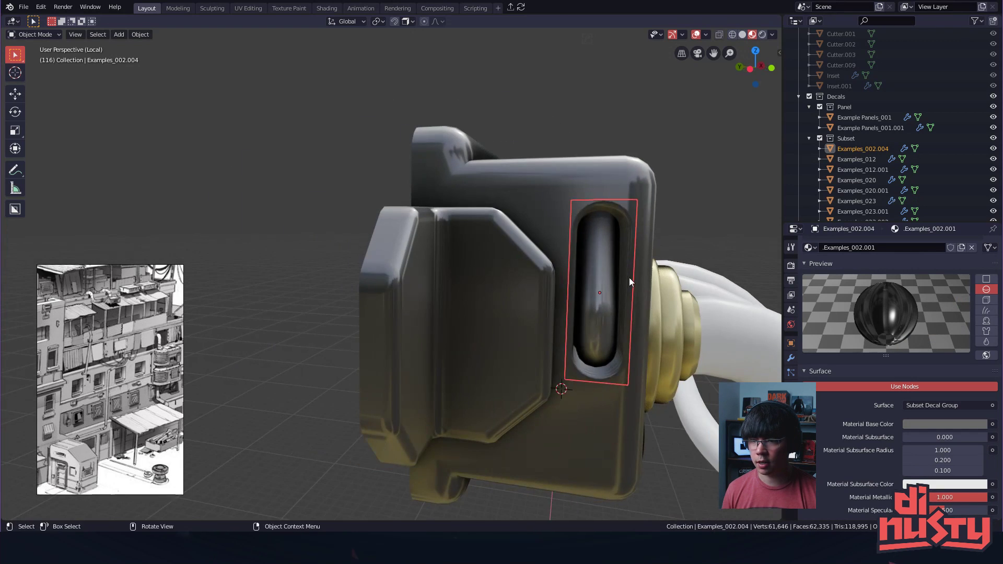
pyautogui.press('g')
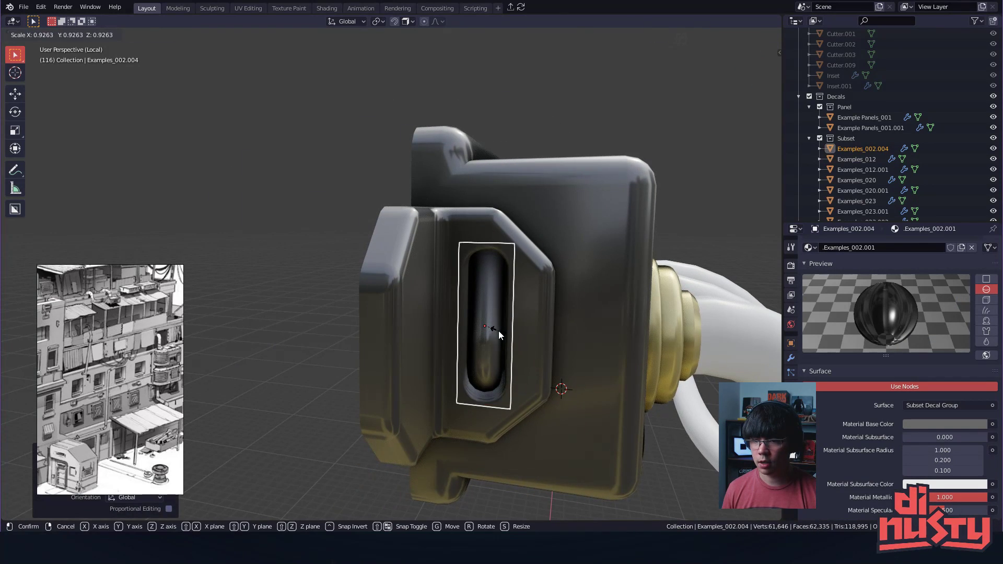
pyautogui.click(485, 326)
# - Duplicate the slot decal and move the copy onto the octagonal bracket at the box's other end
pyautogui.moveTo(687, 209); pyautogui.dragTo(423, 348, button='middle')
pyautogui.click(385, 258)
pyautogui.click(384, 257)
pyautogui.moveTo(478, 269); pyautogui.dragTo(420, 305, button='middle')
pyautogui.hotkey('shift', 'd')
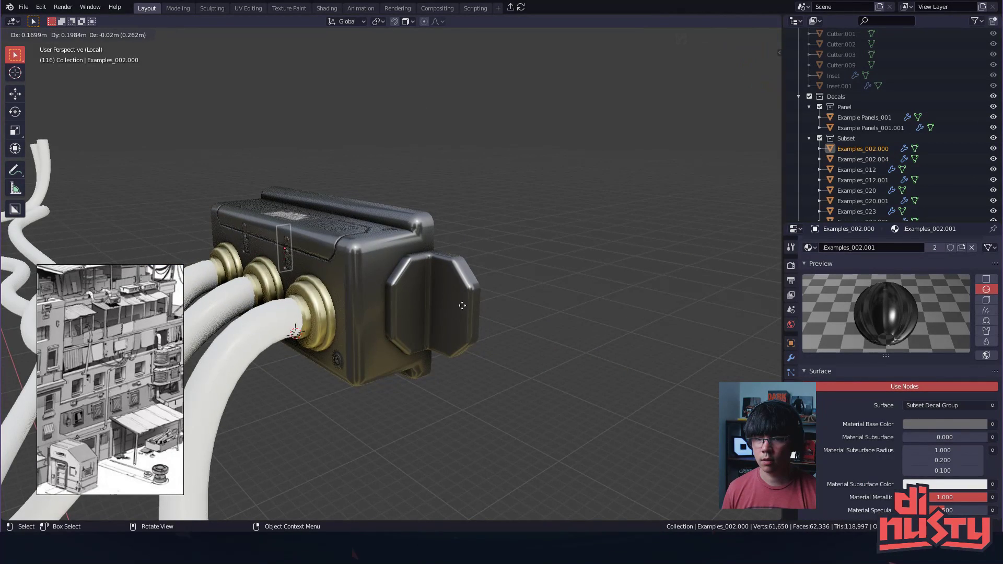
pyautogui.click(417, 303)
pyautogui.press('g')
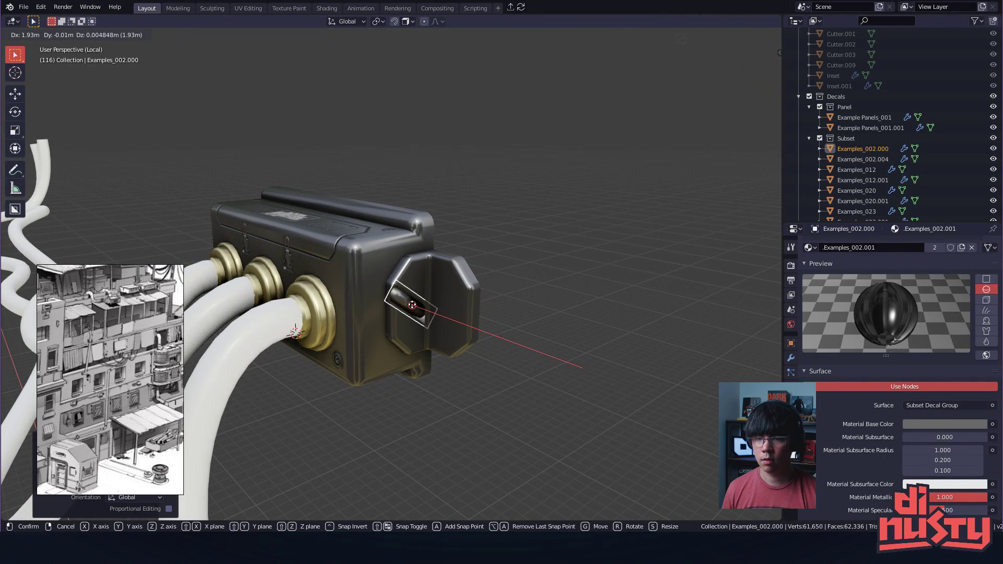
pyautogui.click(411, 307)
pyautogui.scroll(4, 395, 315)
pyautogui.moveTo(403, 319); pyautogui.dragTo(522, 328, button='middle')
# - Rotate the duplicated slot decal about the X axis until it stands upright on the bracket
pyautogui.press('r')
pyautogui.press('x')
pyautogui.press('z')
pyautogui.press('r')
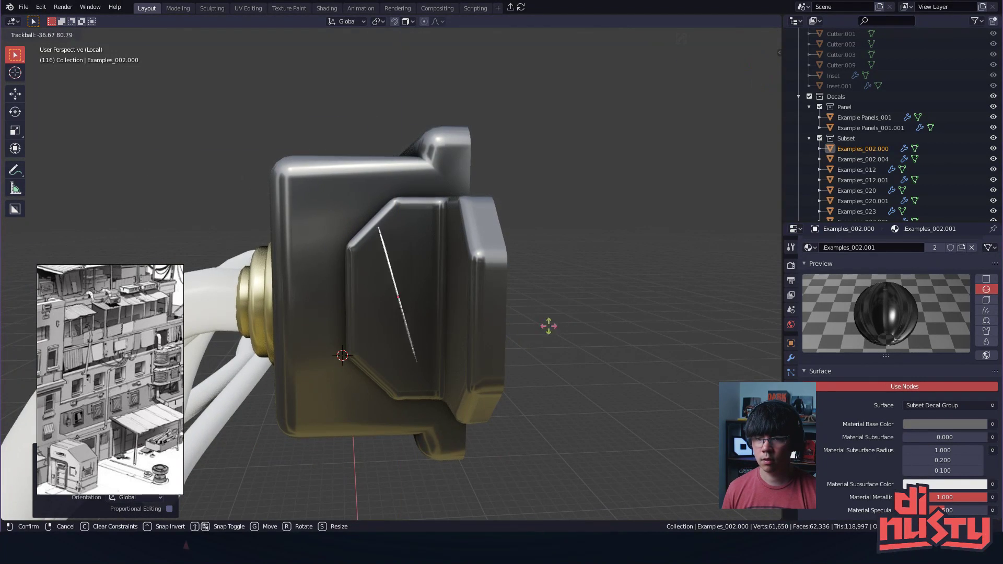
pyautogui.press('z')
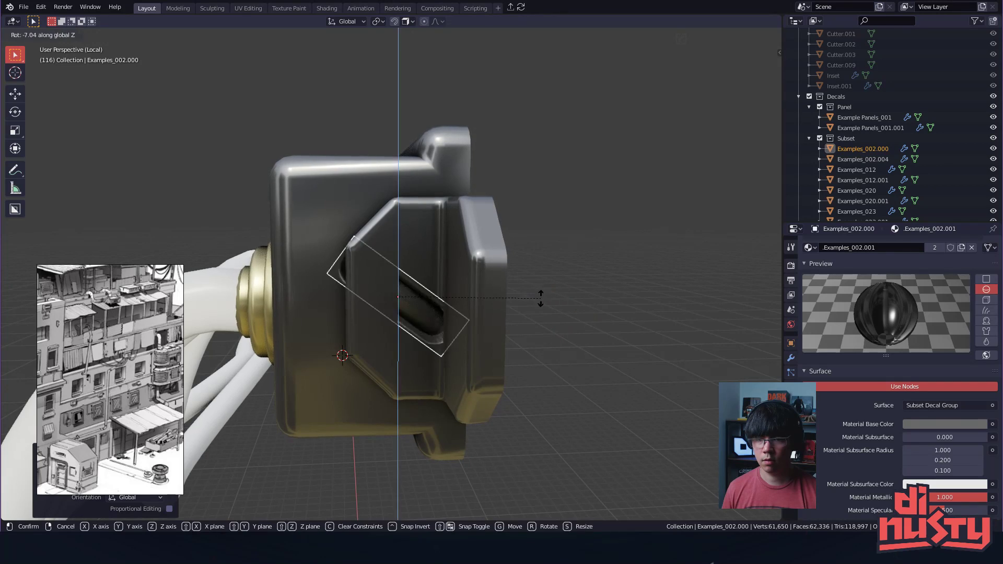
pyautogui.press('x')
pyautogui.press('z')
pyautogui.press('x')
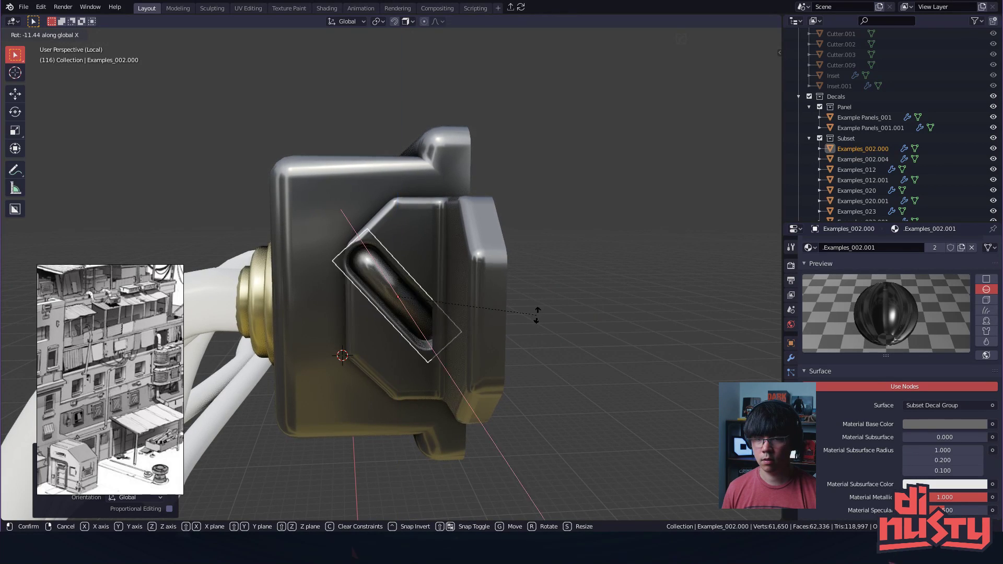
pyautogui.click(470, 375)
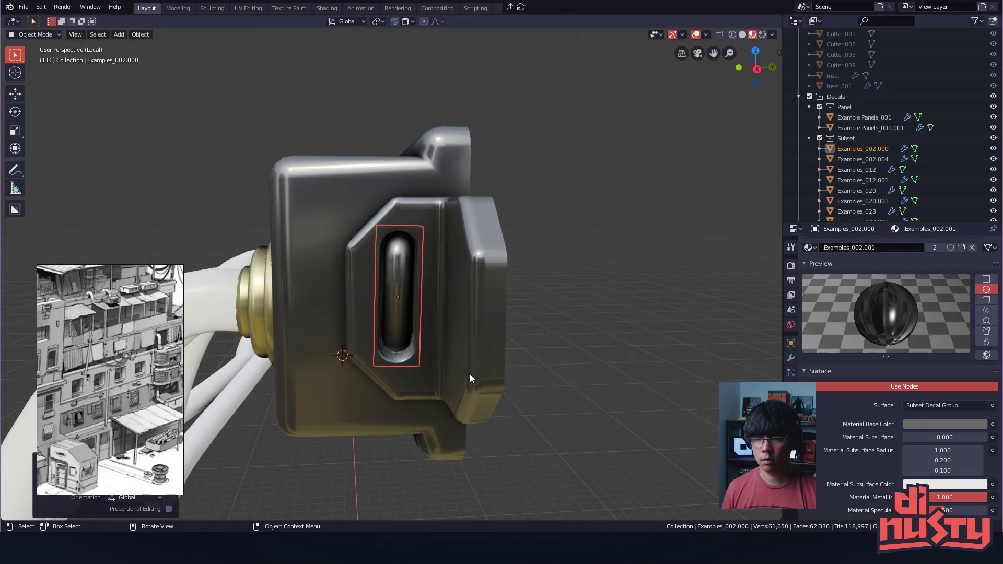
# - Fine-tune the duplicated slot decal's rotation about the X axis so it lies flat and straight on the bracket
pyautogui.press('z')
pyautogui.rightClick(503, 351)
pyautogui.press('r')
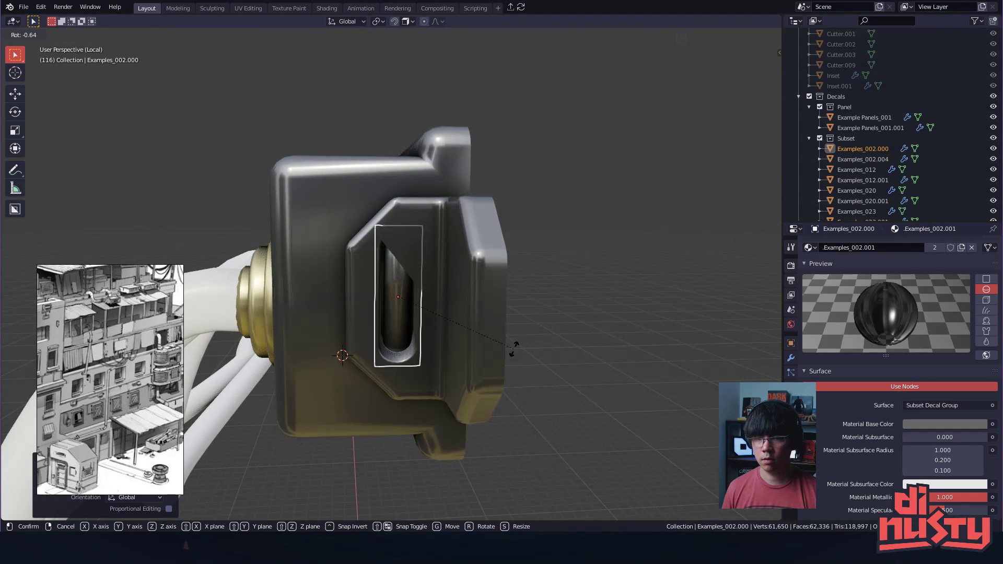
pyautogui.click(521, 351)
pyautogui.press('r')
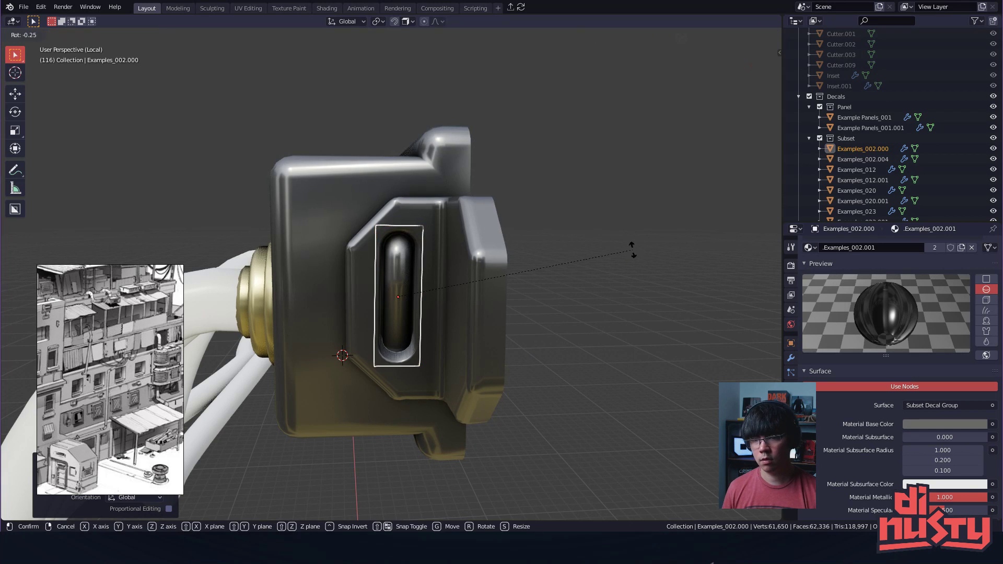
pyautogui.press('x')
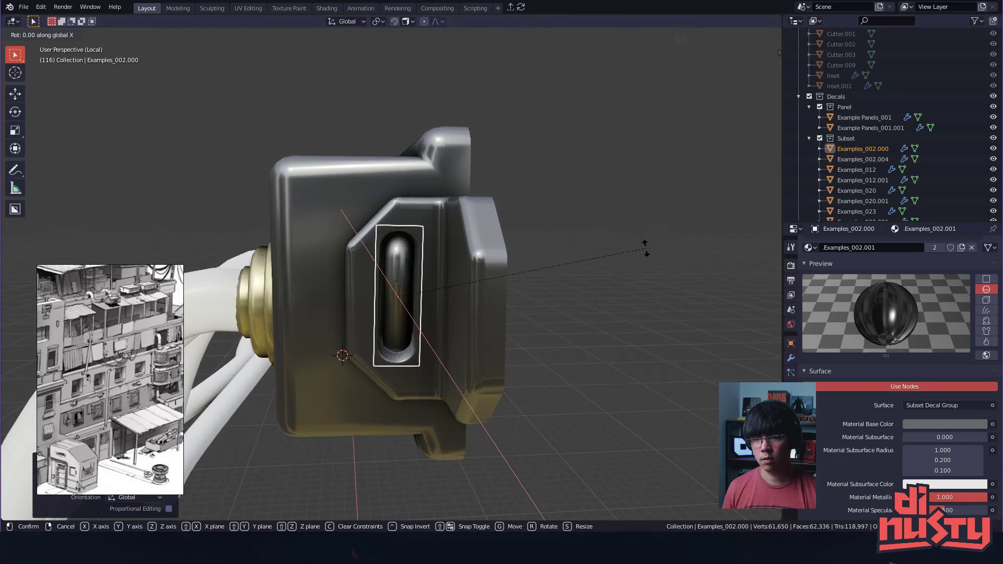
# - Align the slot decal about the global X axis and centre it on the bracket's octagonal side face
pyautogui.click(646, 244)
pyautogui.press('g')
pyautogui.click(407, 300)
pyautogui.press('g')
pyautogui.press('x')
pyautogui.click(407, 304)
pyautogui.click(558, 315)
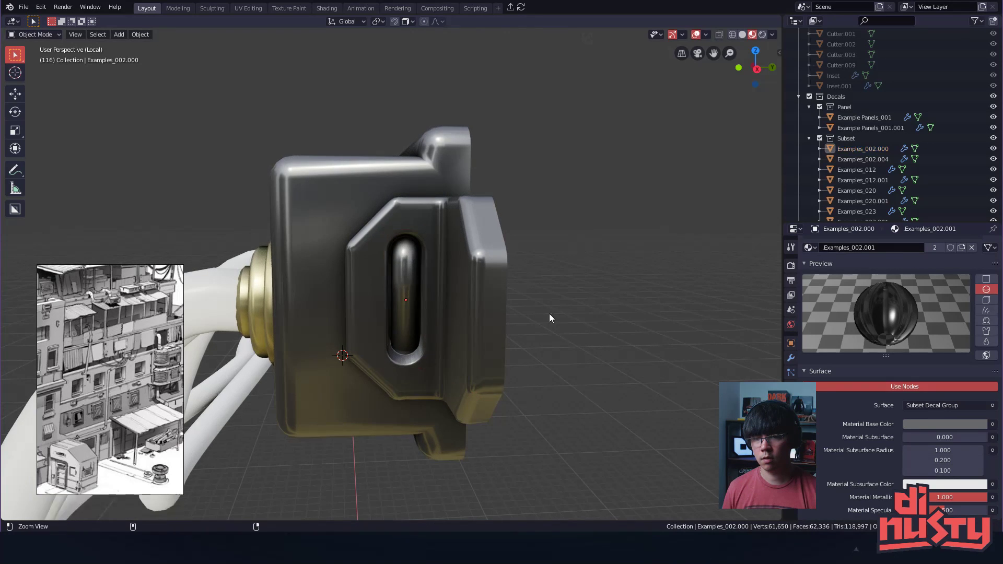
# - Rotate the slot decal about the global X axis and leave it upright on the octagonal face
pyautogui.keyDown('ctrl'); pyautogui.keyDown('alt'); pyautogui.moveTo(558, 315); pyautogui.dragTo(458, 292); pyautogui.keyUp('alt'); pyautogui.keyUp('ctrl')
pyautogui.moveTo(458, 296); pyautogui.dragTo(402, 291, button='middle')
pyautogui.moveTo(569, 291); pyautogui.dragTo(622, 279, button='middle')
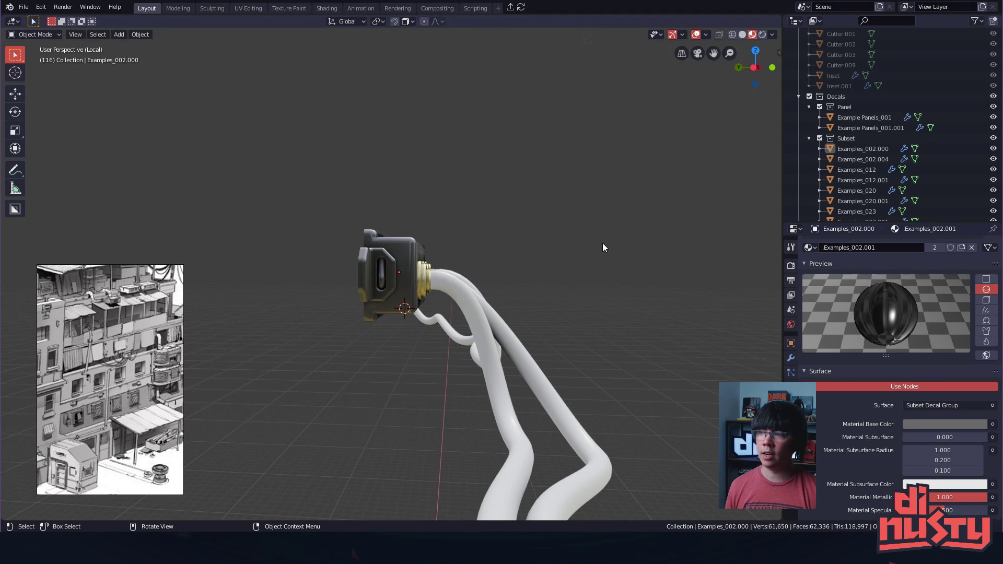
pyautogui.moveTo(597, 274); pyautogui.dragTo(438, 353, button='middle')
pyautogui.scroll(2, 438, 353)
pyautogui.scroll(5, 551, 286)
pyautogui.keyDown('shift'); pyautogui.moveTo(368, 261); pyautogui.dragTo(518, 249, button='middle'); pyautogui.keyUp('shift')
pyautogui.scroll(-5, 552, 286)
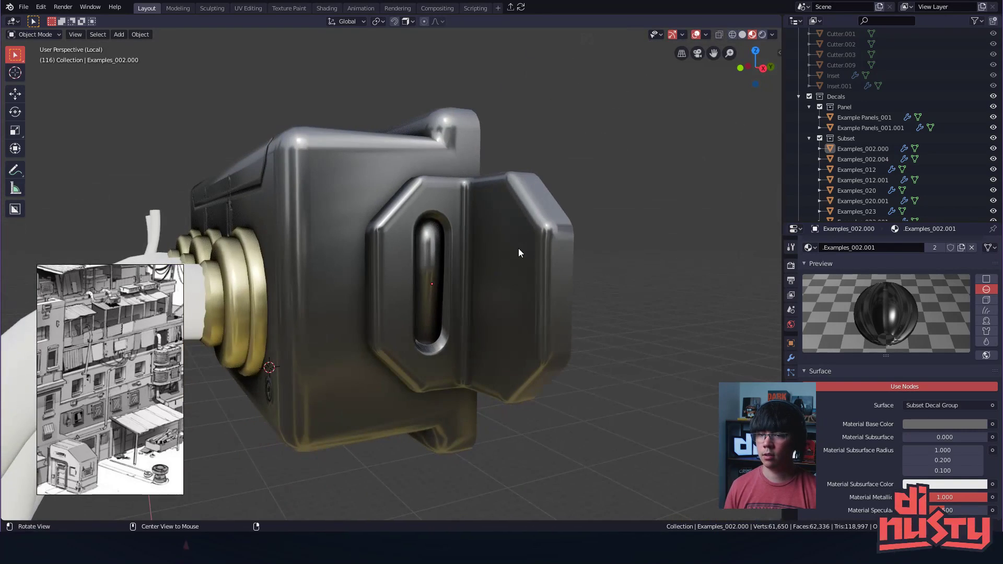
pyautogui.press('r')
pyautogui.press('x')
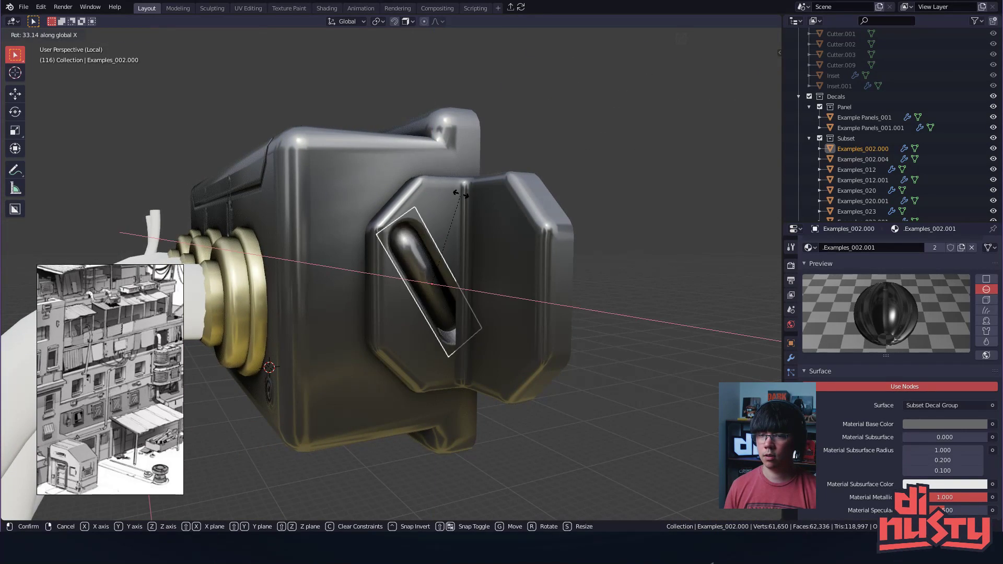
pyautogui.click(386, 318)
pyautogui.click(610, 189)
# - Scale the slot decal on this side of the bracket down to about 0.89
pyautogui.moveTo(609, 188); pyautogui.dragTo(493, 279, button='middle')
pyautogui.scroll(-3, 550, 225)
pyautogui.click(417, 287)
pyautogui.press('s')
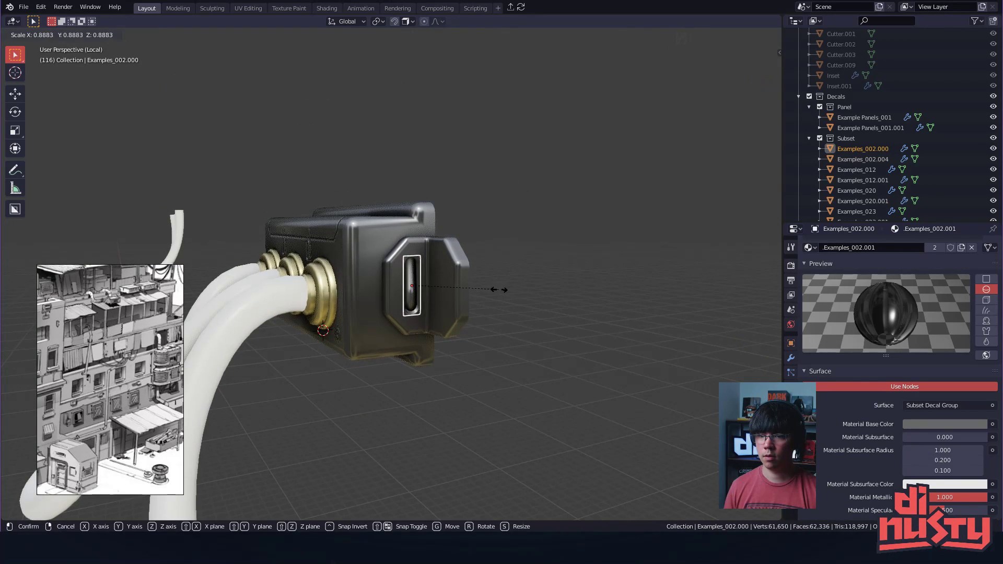
pyautogui.click(499, 291)
pyautogui.click(481, 310)
# - Move the slot decal on the opposite side of the bracket to the centre of its face and rescale it
pyautogui.moveTo(460, 325); pyautogui.dragTo(562, 313, button='middle')
pyautogui.scroll(5, 575, 292)
pyautogui.click(601, 259)
pyautogui.press('g')
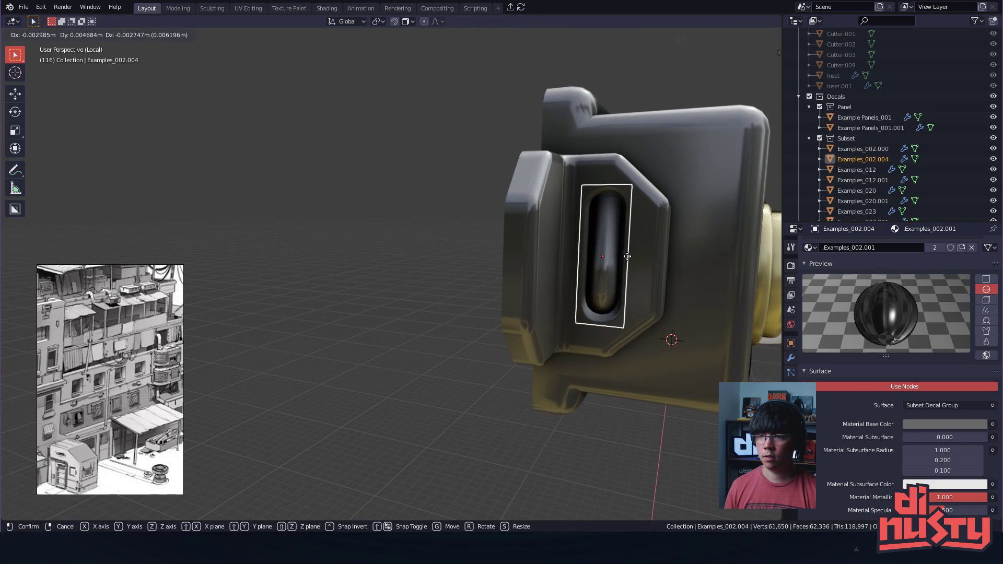
pyautogui.click(624, 260)
pyautogui.press('g')
pyautogui.keyDown('ctrl'); pyautogui.click(601, 258); pyautogui.keyUp('ctrl')
pyautogui.press('s')
pyautogui.click(666, 258)
pyautogui.click(409, 240)
# - Insert a hex bolt decal from the Examples library onto the flat flange of the bracket plate
pyautogui.scroll(-3, 495, 271)
pyautogui.moveTo(495, 271); pyautogui.dragTo(530, 313, button='middle')
pyautogui.scroll(3, 531, 313)
pyautogui.moveTo(530, 312); pyautogui.dragTo(486, 310, button='middle')
pyautogui.click(439, 295)
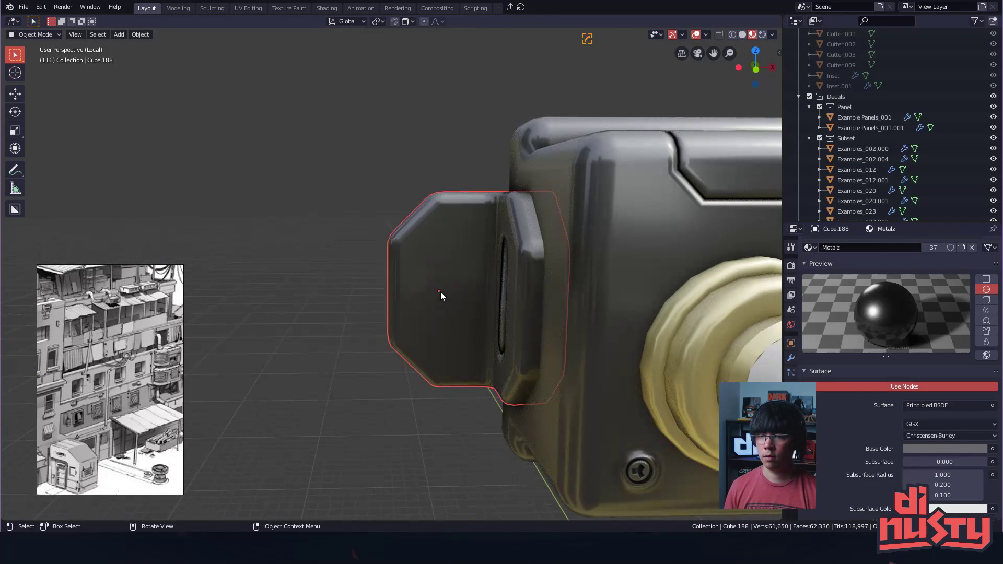
pyautogui.press('d')
pyautogui.click(375, 323)
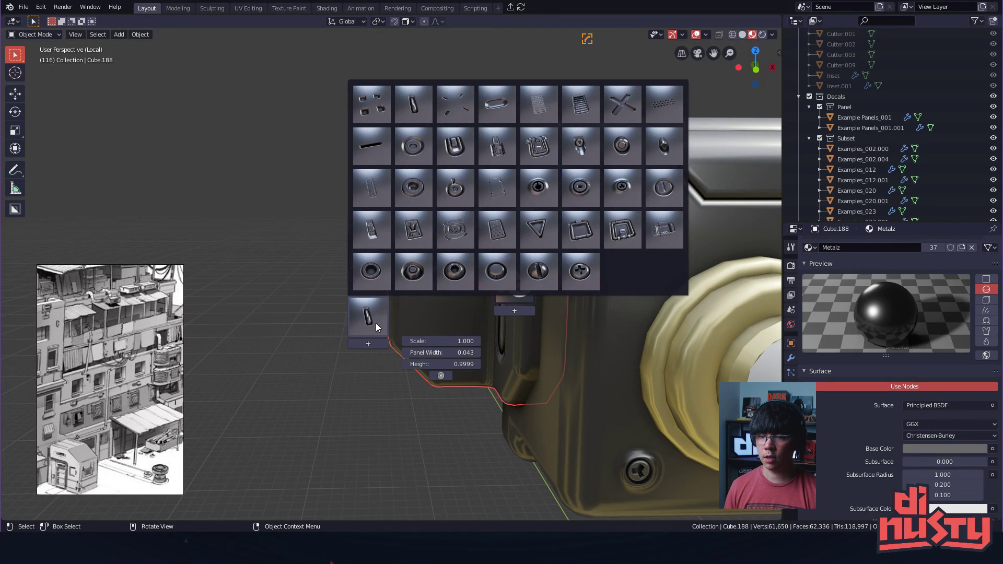
pyautogui.click(427, 271)
# - Scale down the bolt decal and snap it near the flange's upper inner corner
pyautogui.press('s')
pyautogui.click(452, 296)
pyautogui.press('g')
pyautogui.keyDown('ctrl'); pyautogui.click(455, 229); pyautogui.keyUp('ctrl')
# - Duplicate the bolt decal twice, placing copies near the upper and lower outer corners of the flange
pyautogui.hotkey('shift', 'd')
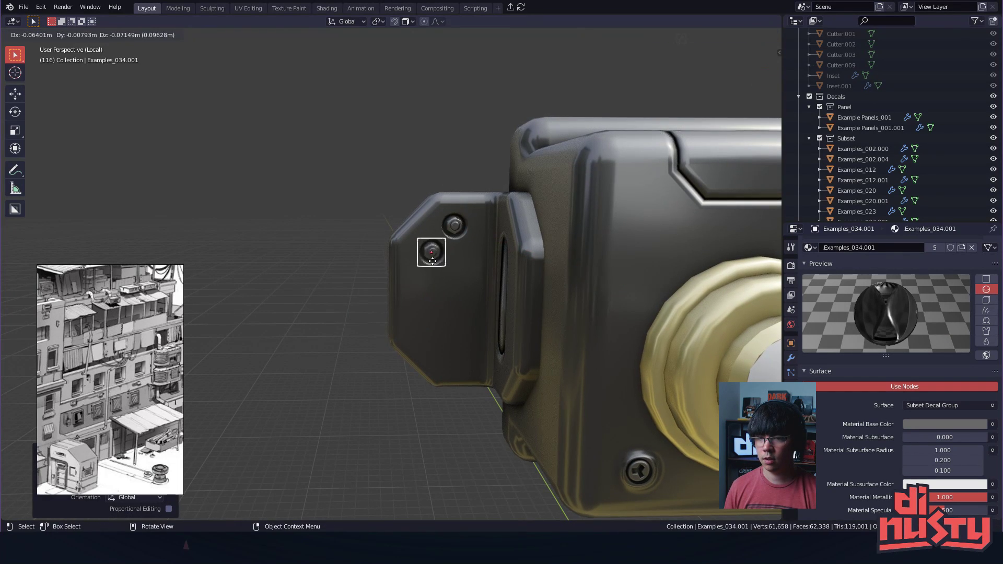
pyautogui.keyDown('ctrl'); pyautogui.click(422, 261); pyautogui.keyUp('ctrl')
pyautogui.hotkey('shift', 'd')
pyautogui.keyDown('ctrl'); pyautogui.click(422, 334); pyautogui.keyUp('ctrl')
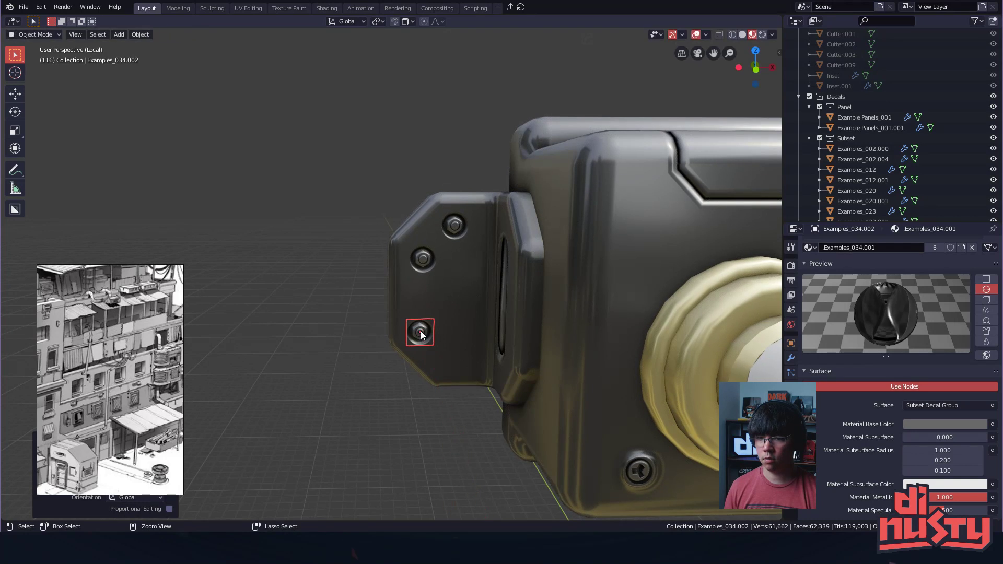
pyautogui.press('d')
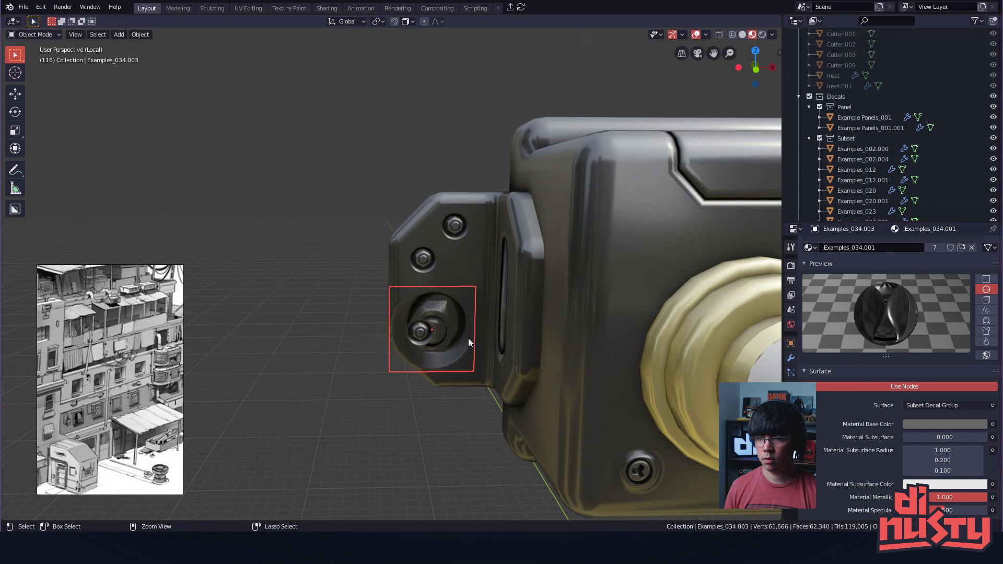
pyautogui.hotkey('ctrl', 'z')
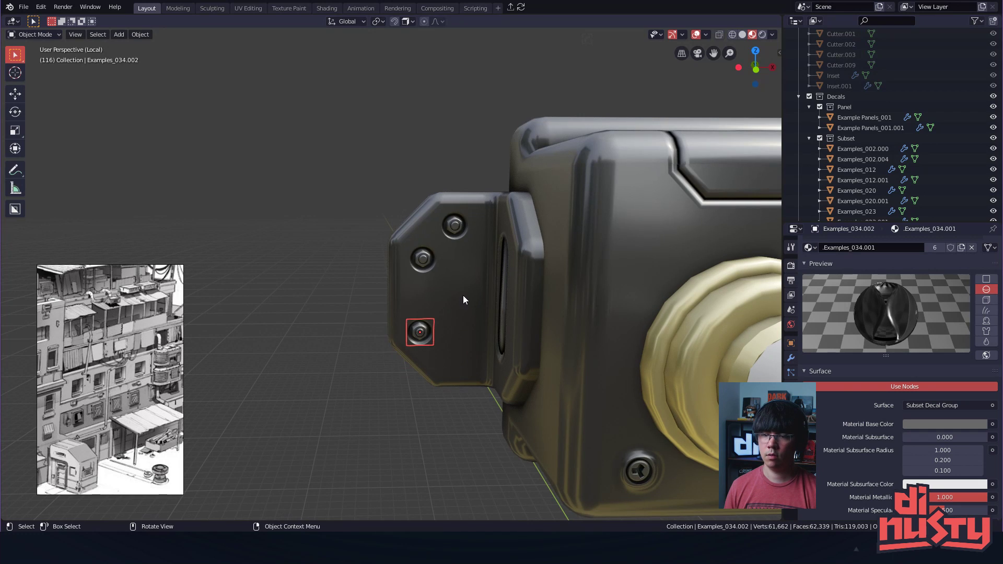
pyautogui.hotkey('shift', 'r')
pyautogui.hotkey('ctrl', 'z')
# - Duplicate the lower bolt decal once more and place the copy near the flange's bottom inner corner
pyautogui.hotkey('shift', 'd')
pyautogui.click(471, 377)
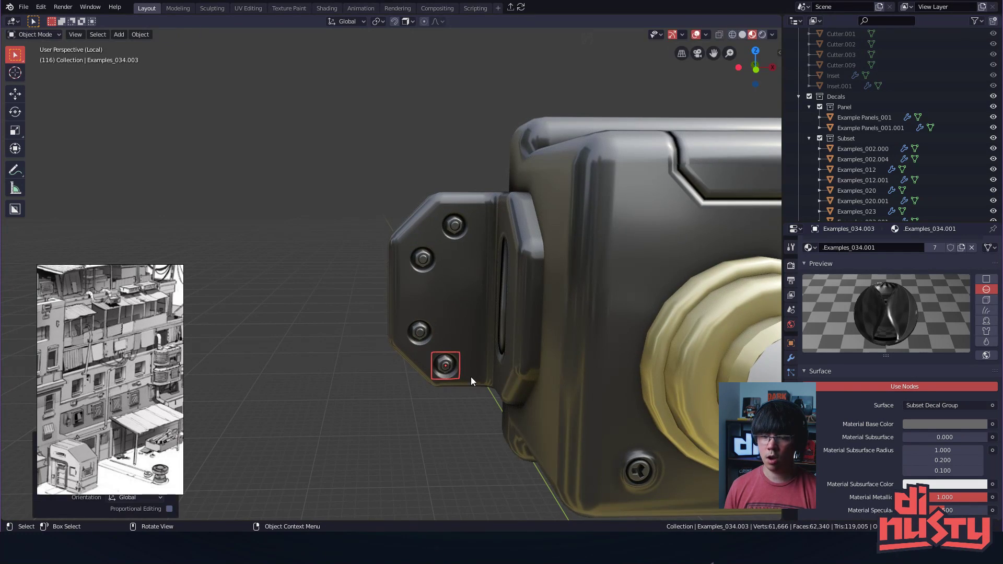
pyautogui.moveTo(472, 371); pyautogui.dragTo(415, 300, button='middle')
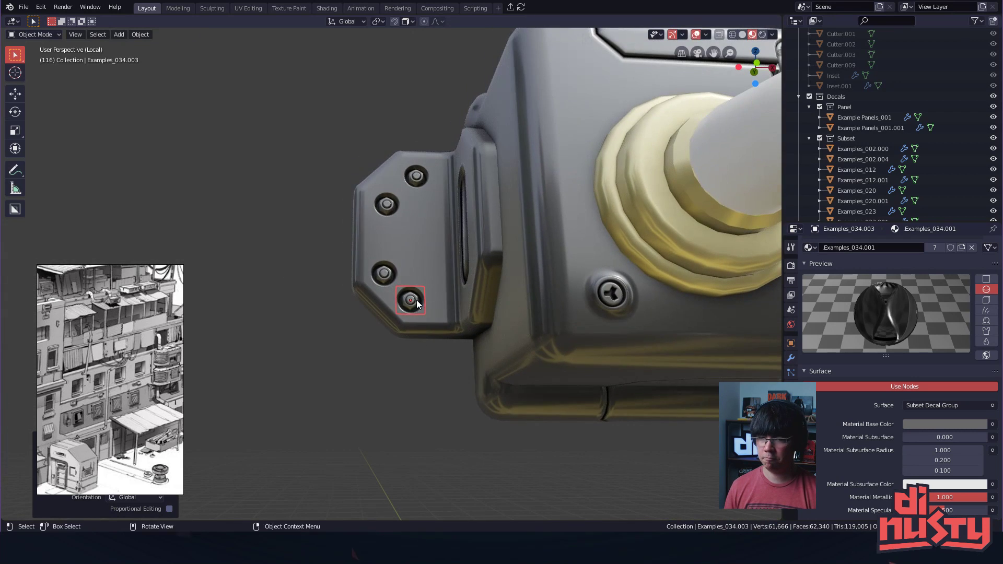
# - Nudge the two outer bolt decals and the upper inner one to even out their spacing along the flange edge
pyautogui.click(387, 273)
pyautogui.press('g')
pyautogui.click(384, 268)
pyautogui.click(393, 202)
pyautogui.press('g')
pyautogui.click(393, 195)
pyautogui.click(412, 181)
pyautogui.press('g')
pyautogui.click(414, 179)
pyautogui.click(388, 199)
pyautogui.click(383, 268)
# - Delete all four bolt decals from the bracket flange
pyautogui.click(422, 305)
pyautogui.press('x')
pyautogui.click(422, 304)
pyautogui.click(387, 264)
pyautogui.press('x')
pyautogui.click(387, 264)
pyautogui.click(393, 204)
pyautogui.press('x')
pyautogui.click(394, 202)
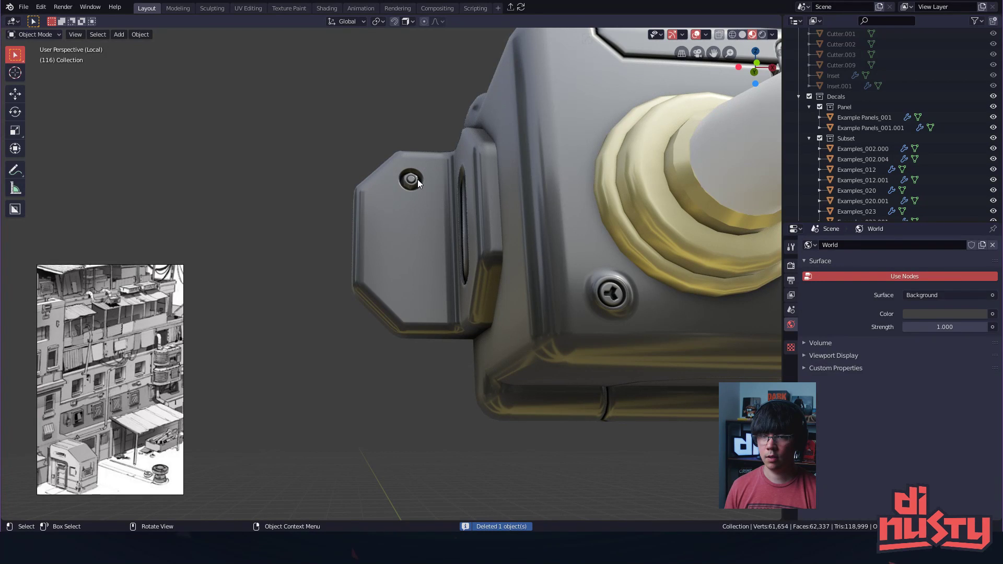
pyautogui.click(417, 180)
pyautogui.press('x')
pyautogui.press('Return')
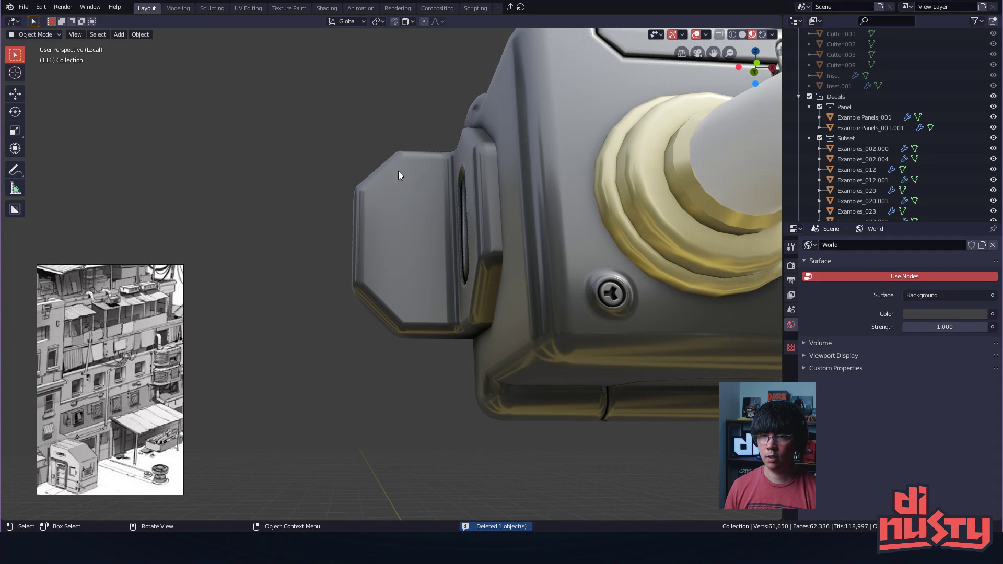
# - Insert the Examples 026 latch decal onto the bracket flange and scale it down to about 0.44
pyautogui.click(410, 220)
pyautogui.keyDown('alt'); pyautogui.moveTo(391, 233); pyautogui.dragTo(399, 281); pyautogui.keyUp('alt')
pyautogui.press('d')
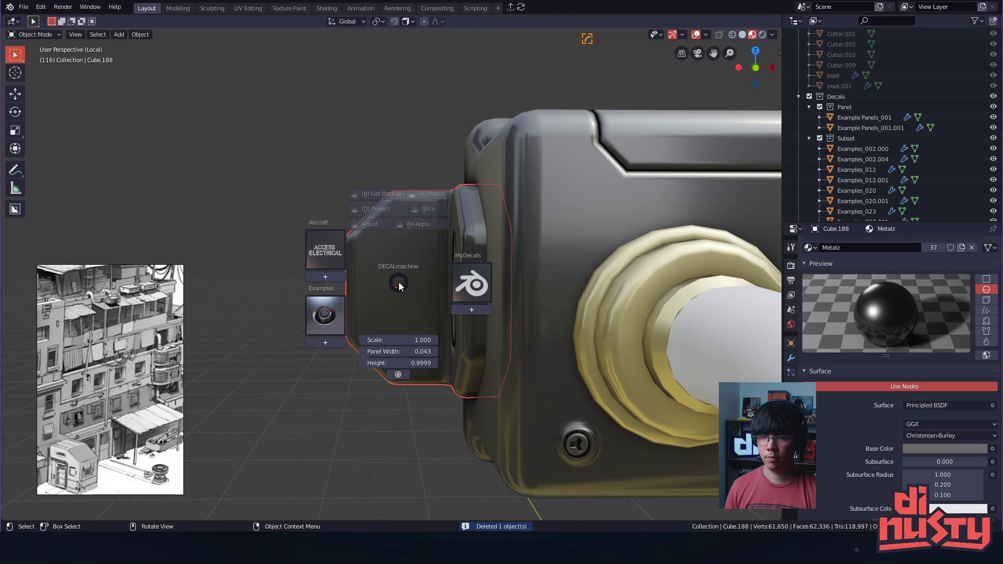
pyautogui.click(330, 318)
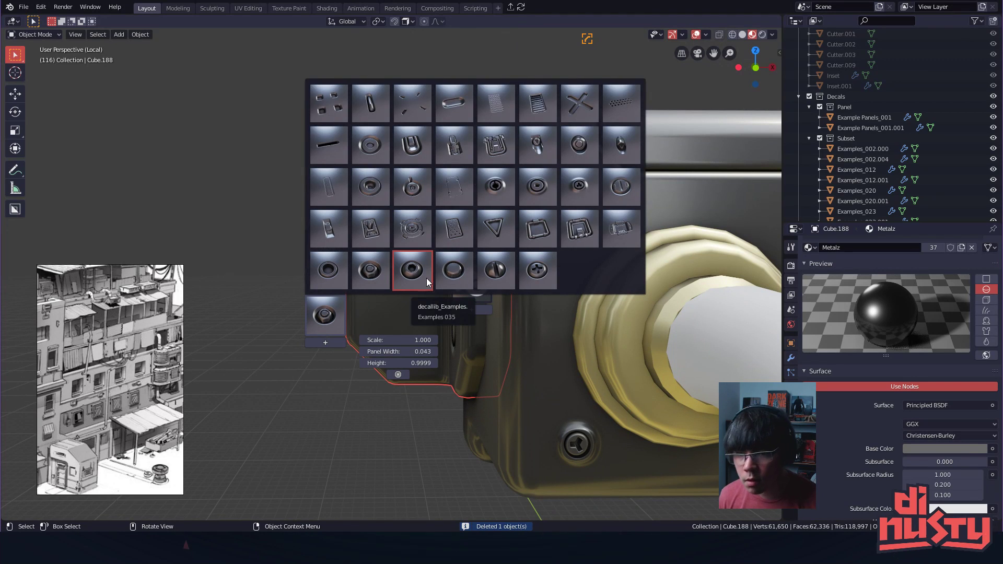
pyautogui.click(378, 232)
pyautogui.press('s')
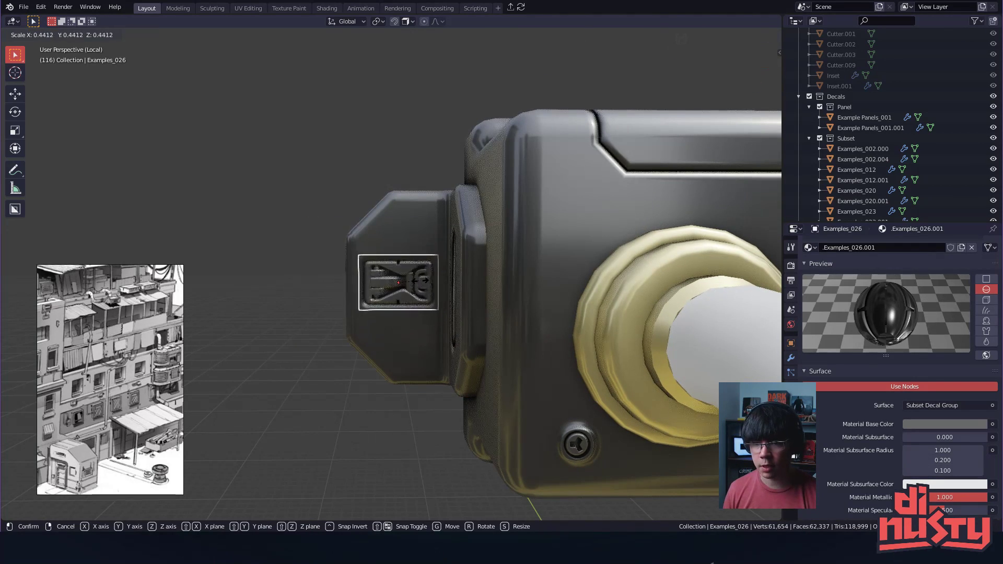
pyautogui.click(420, 284)
# - Rotate the latch decal about the global Y axis until it stands upright, enlarge it and centre it on the flange
pyautogui.moveTo(469, 260); pyautogui.dragTo(497, 224, button='middle')
pyautogui.press('r')
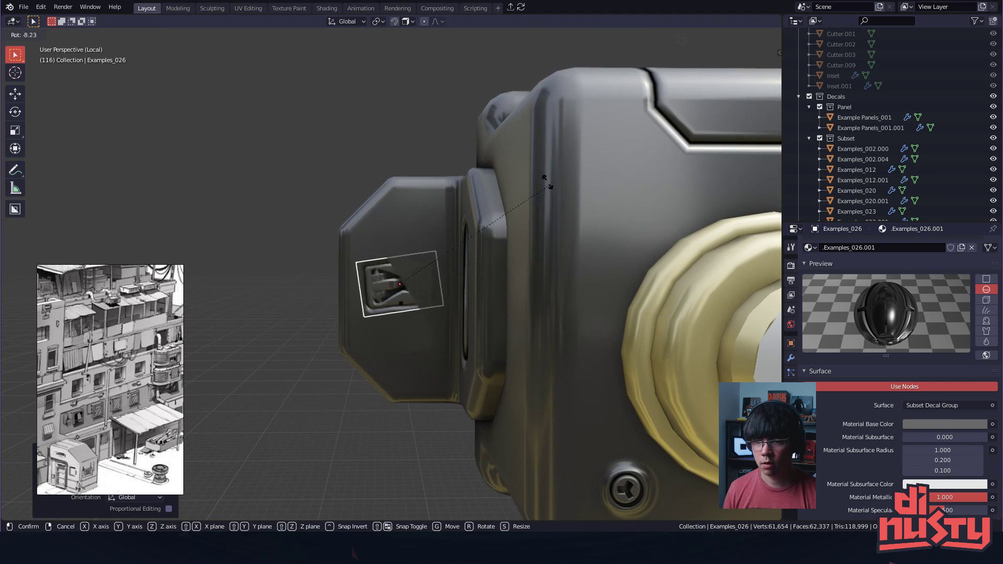
pyautogui.press('x')
pyautogui.press('z')
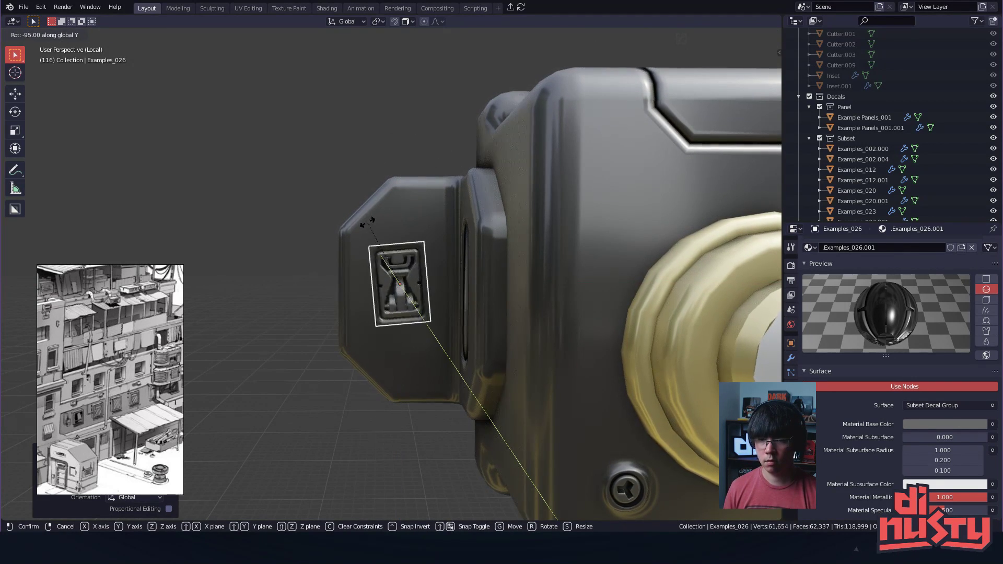
pyautogui.click(504, 231)
pyautogui.click(590, 233)
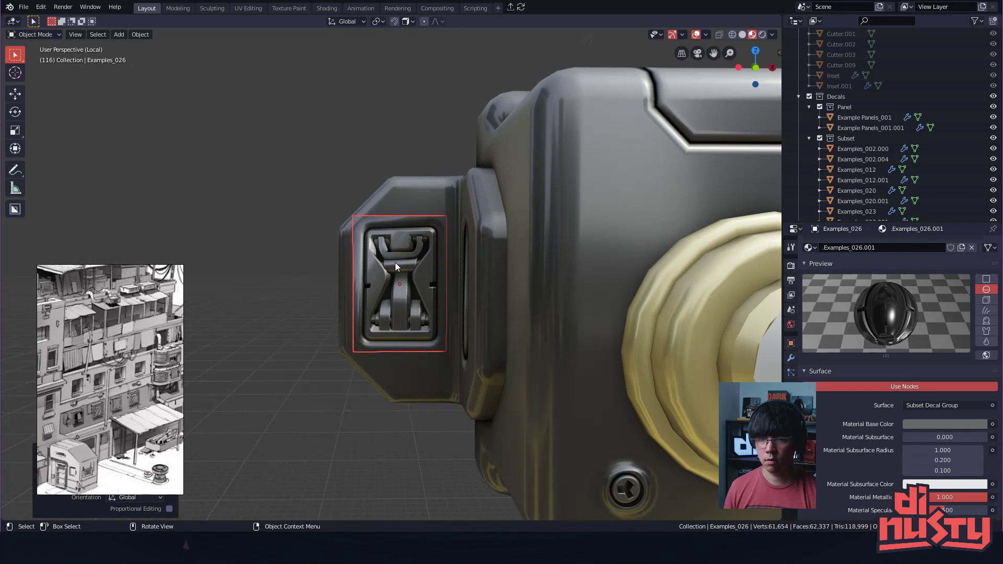
pyautogui.press('g')
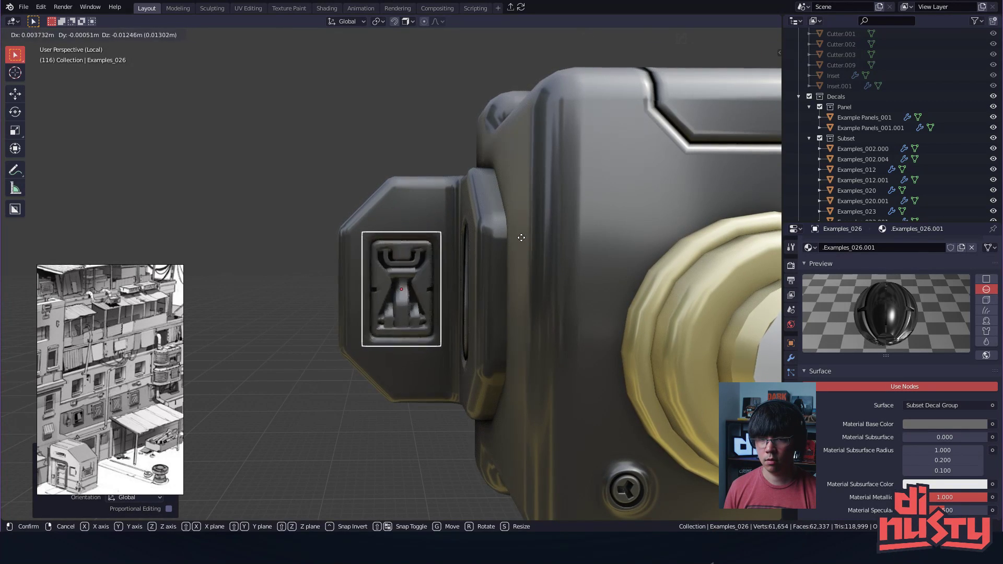
pyautogui.click(403, 292)
# - Try scaling the latch decal's edge nearest the bracket along the Z axis in Edit Mode
pyautogui.moveTo(368, 303)
pyautogui.mouseDown(button='middle')
pyautogui.moveTo(362, 252)
pyautogui.moveTo(372, 269)
pyautogui.moveTo(325, 274)
pyautogui.moveTo(375, 266)
pyautogui.moveTo(374, 314)
pyautogui.mouseUp(button='middle')
pyautogui.press('KP_Decimal')
pyautogui.press('Tab')
pyautogui.click(325, 272)
pyautogui.press('s')
pyautogui.press('x')
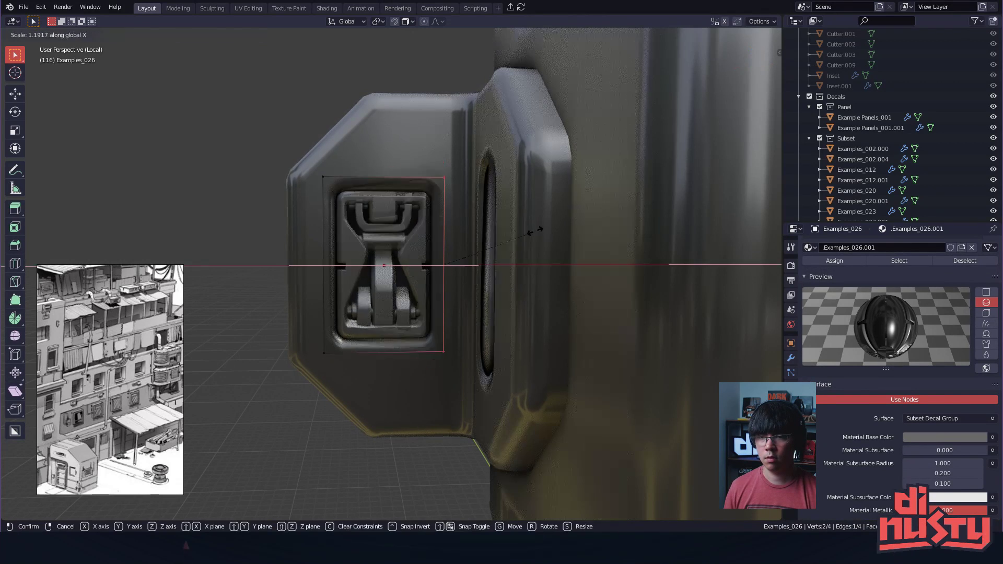
pyautogui.press('z')
pyautogui.click(525, 188)
# - Try adding a vertical loop cut through the centre of the latch decal and scaling its vertices down
pyautogui.moveTo(491, 194); pyautogui.dragTo(372, 280, button='middle')
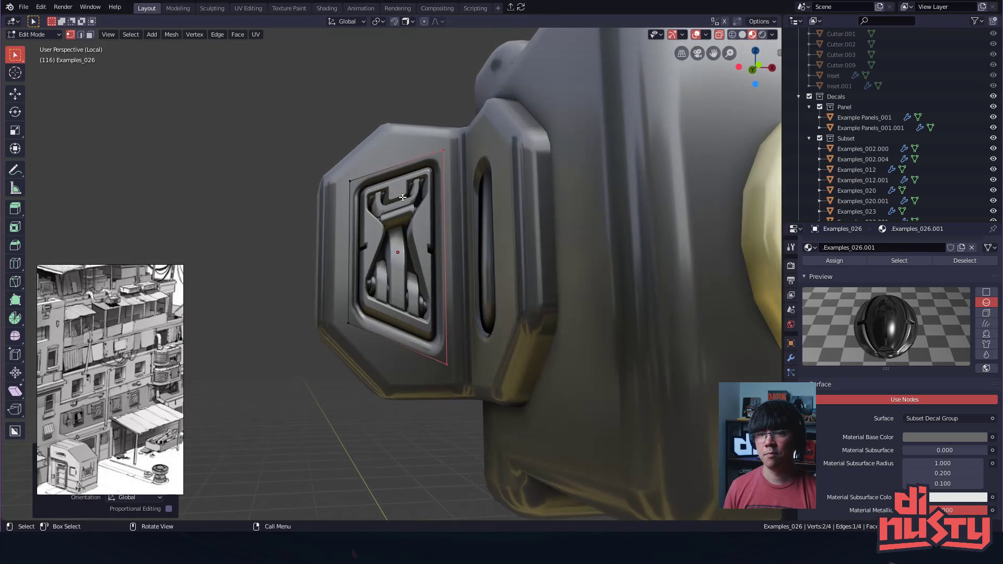
pyautogui.click(372, 279)
pyautogui.hotkey('ctrl', 'Tab')
pyautogui.click(391, 224)
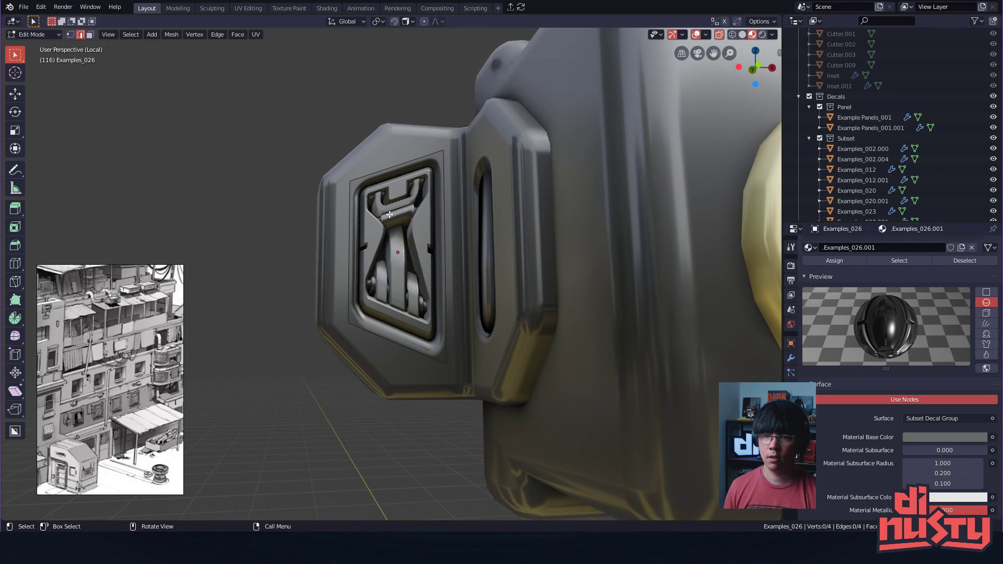
pyautogui.press('2')
pyautogui.click(416, 68)
pyautogui.hotkey('ctrl', 'r')
pyautogui.click(397, 176)
pyautogui.rightClick(397, 176)
pyautogui.press('1')
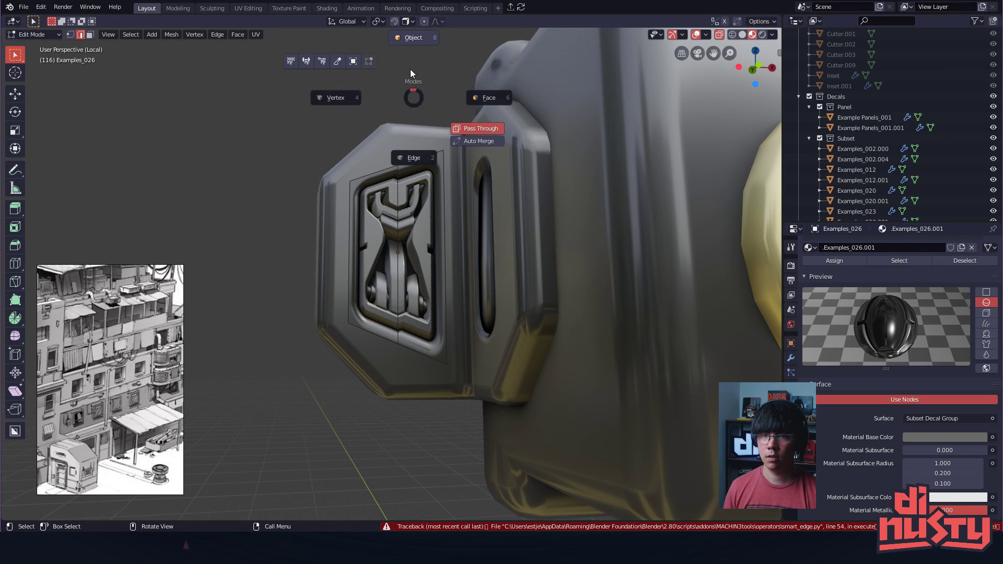
pyautogui.moveTo(378, 261); pyautogui.dragTo(416, 381)
pyautogui.press('s')
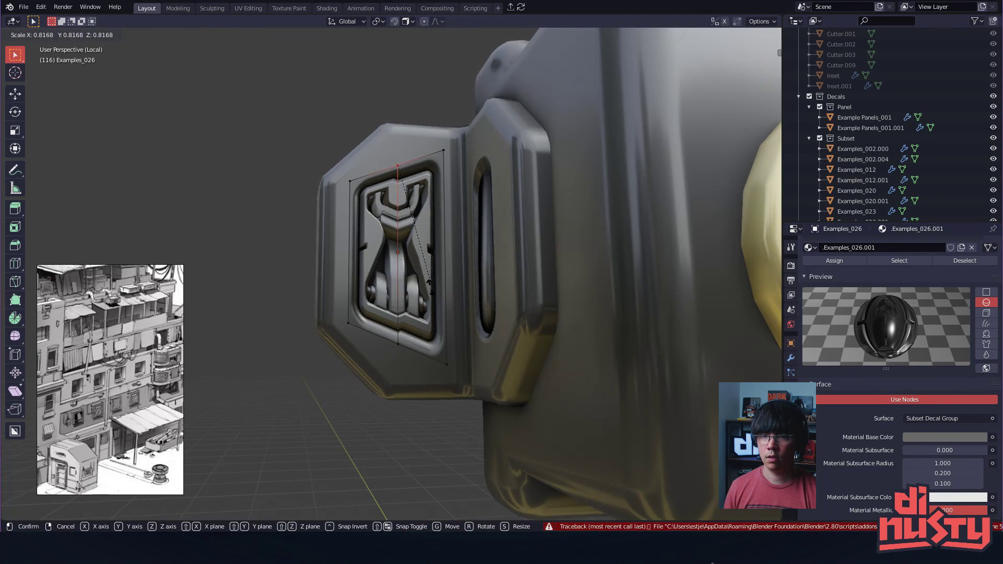
pyautogui.click(461, 305)
# - Undo the loop cut and the edge scaling on the latch decal
pyautogui.hotkey('ctrl', 'z')
pyautogui.hotkey('ctrl', 'z')
pyautogui.hotkey('ctrl', 'z')
pyautogui.hotkey('ctrl', 'z')
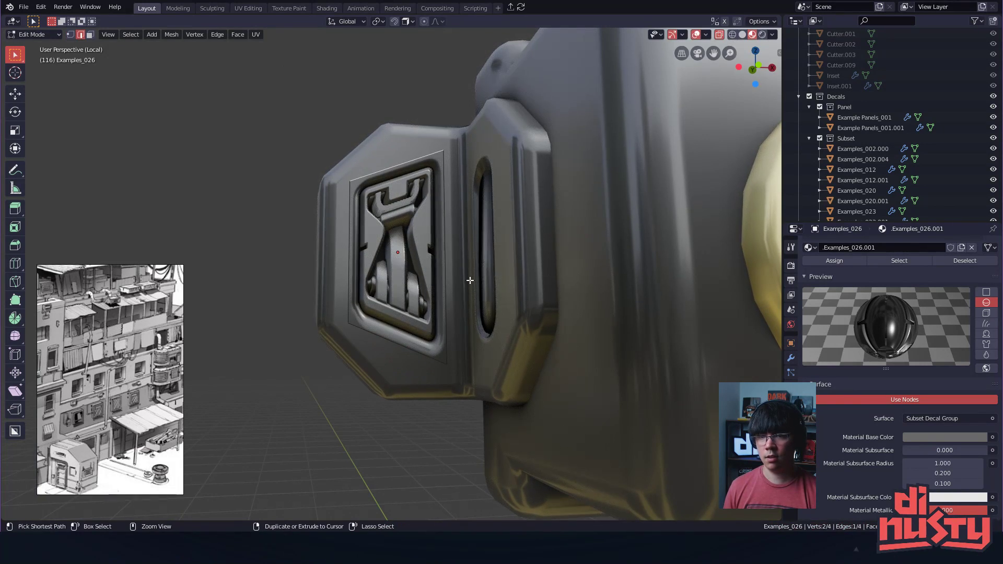
pyautogui.hotkey('ctrl', 'z')
# - Leave Edit Mode, rotate the latch decal -90° about the global Y axis and scale it down on the flange
pyautogui.moveTo(225, 226); pyautogui.dragTo(422, 262, button='middle')
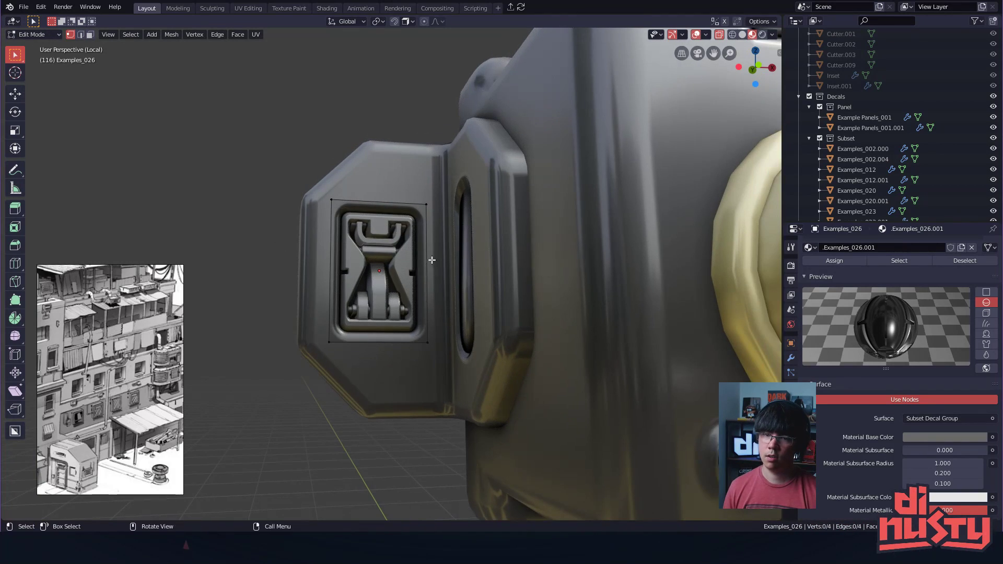
pyautogui.press('Tab')
pyautogui.press('r')
pyautogui.press('z')
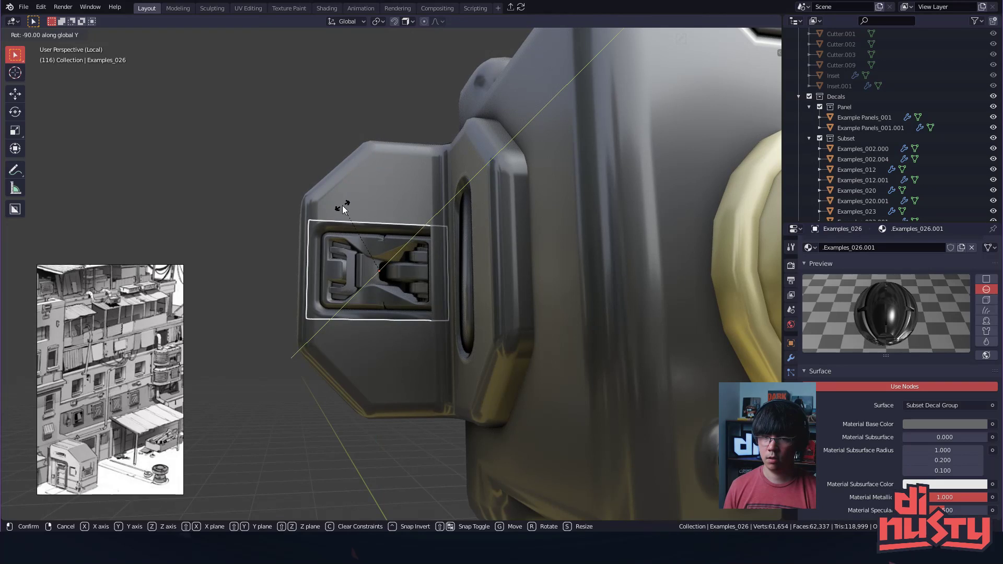
pyautogui.click(453, 251)
pyautogui.press('s')
pyautogui.click(416, 293)
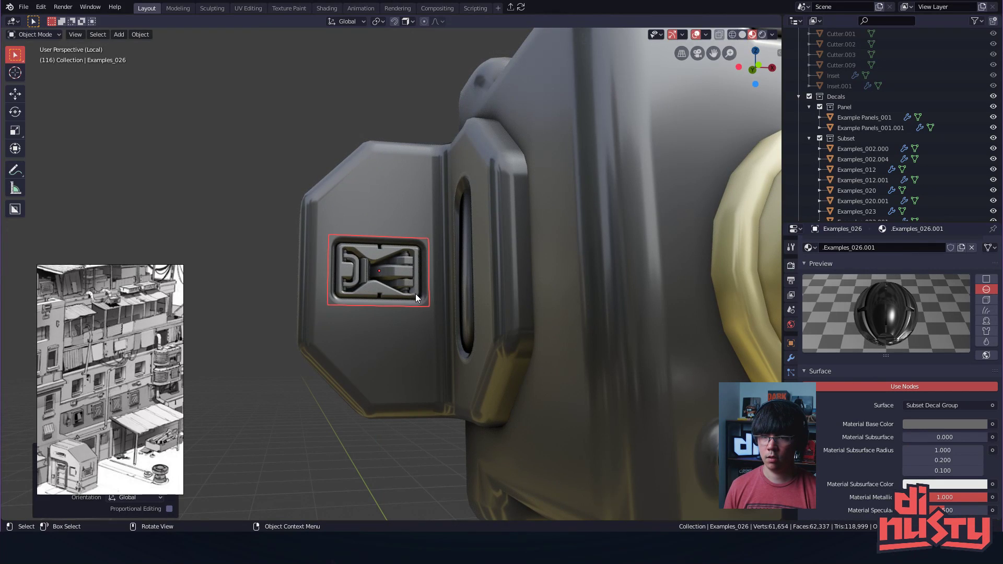
pyautogui.moveTo(271, 235); pyautogui.dragTo(292, 239)
pyautogui.scroll(-3, 444, 245)
pyautogui.keyDown('alt'); pyautogui.moveTo(445, 244); pyautogui.dragTo(411, 255); pyautogui.keyUp('alt')
pyautogui.scroll(3, 418, 248)
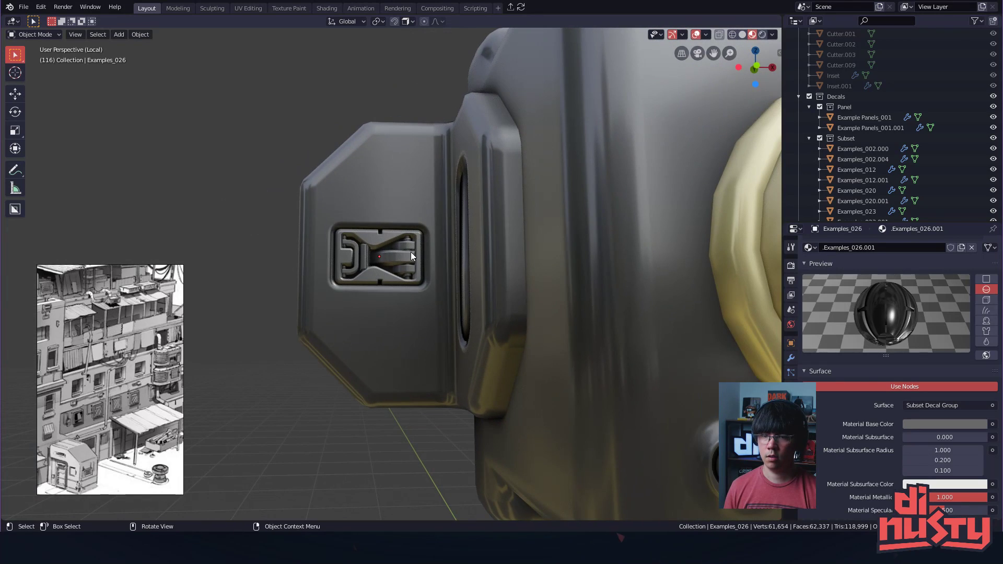
# - Insert the rounded slot decal Examples_004 on the bracket flange above the latch decal and scale it down
pyautogui.click(383, 183)
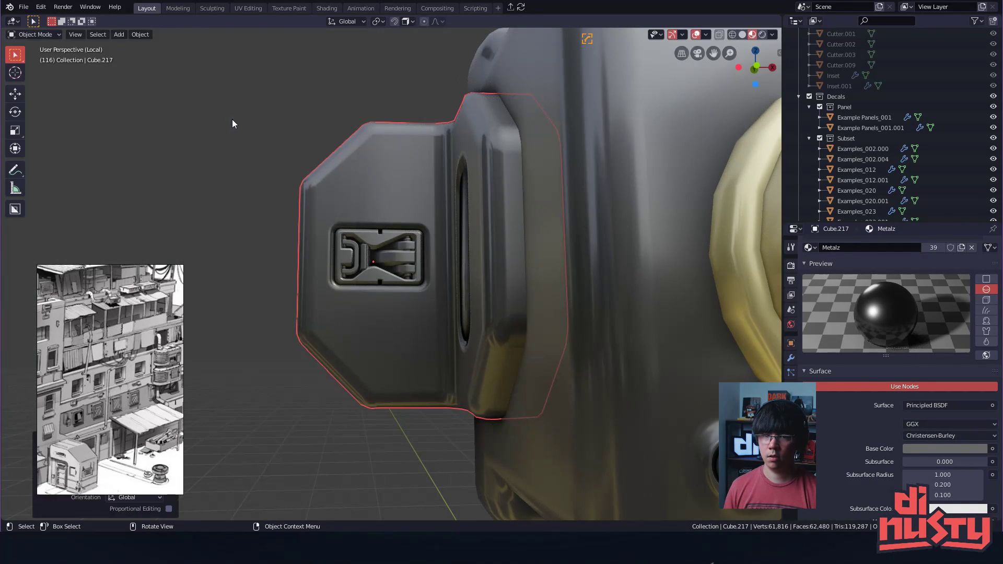
pyautogui.press('Delete')
pyautogui.press('d')
pyautogui.click(315, 235)
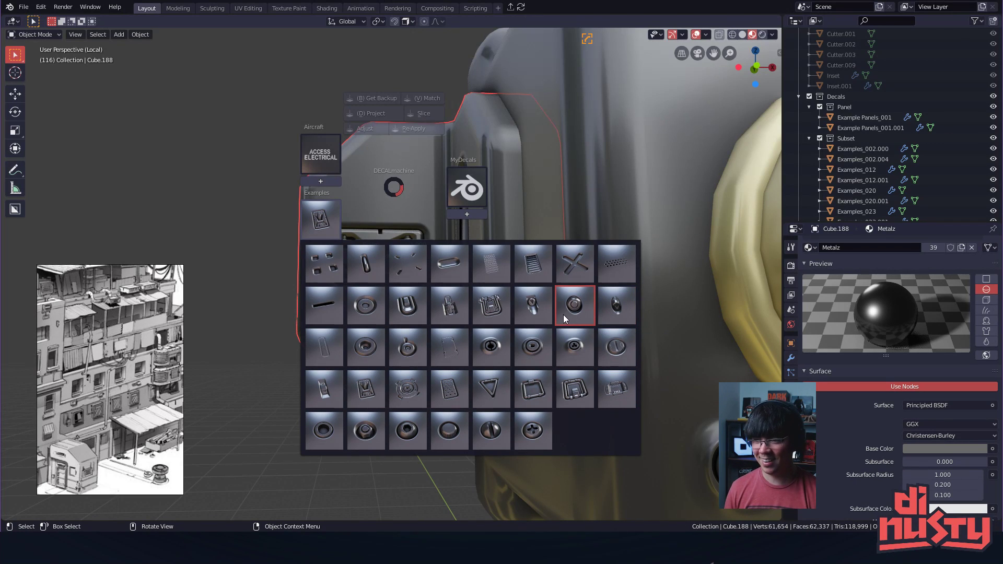
pyautogui.click(473, 266)
pyautogui.press('s')
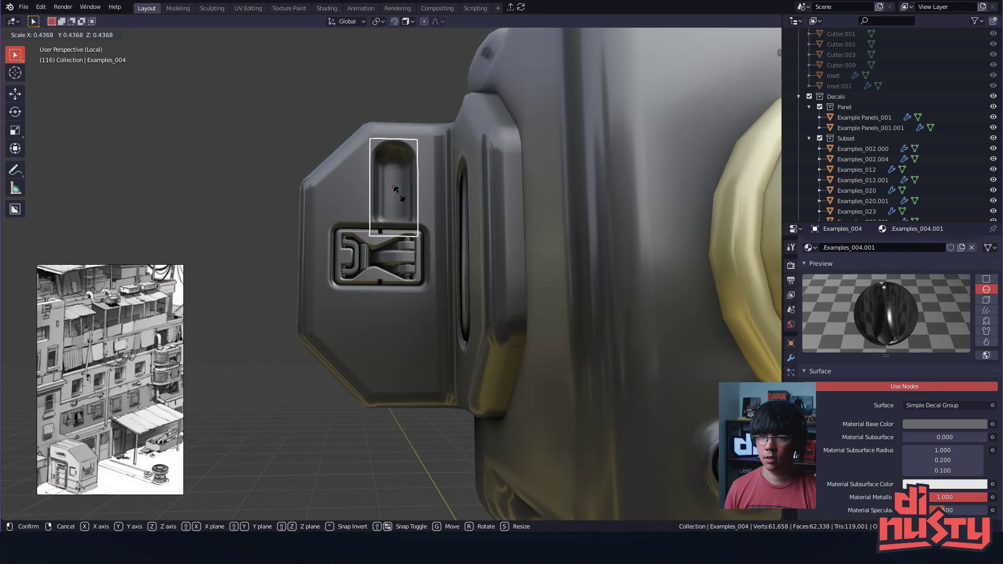
pyautogui.click(396, 192)
# - Rotate the slot decal about the global Y axis to a diagonal and centre it above the latch, following the flange's chamfer
pyautogui.press('r')
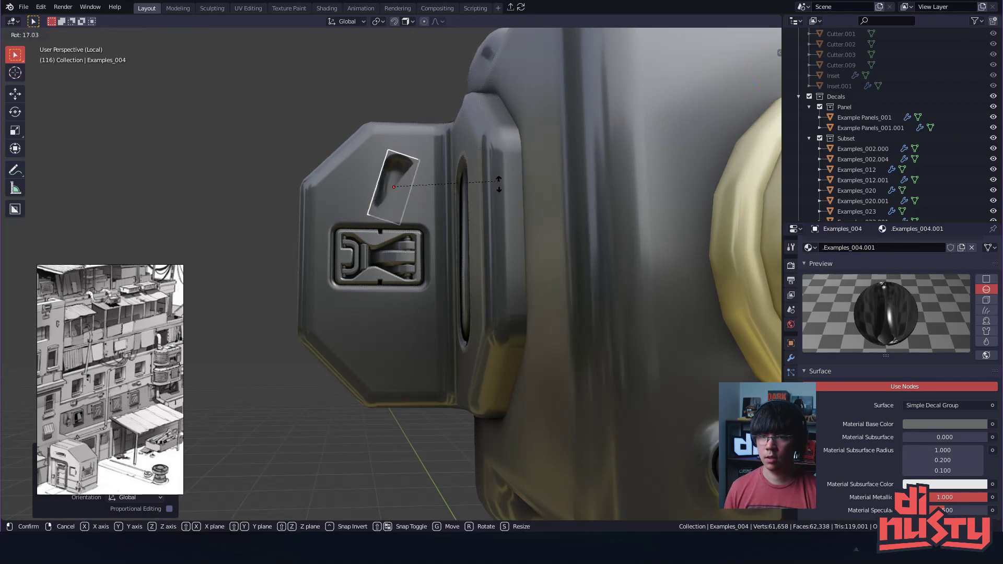
pyautogui.press('x')
pyautogui.press('z')
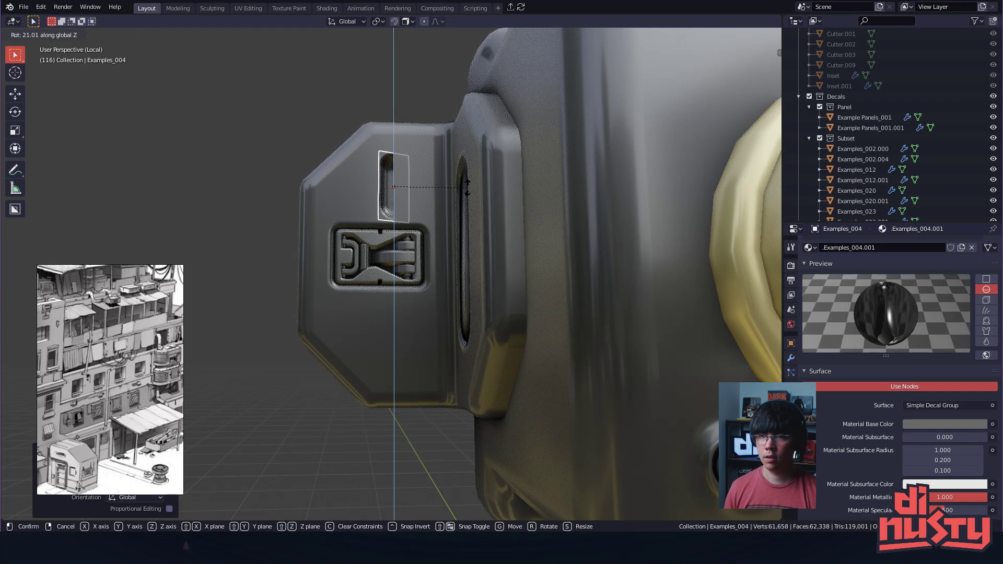
pyautogui.press('y')
pyautogui.click(484, 230)
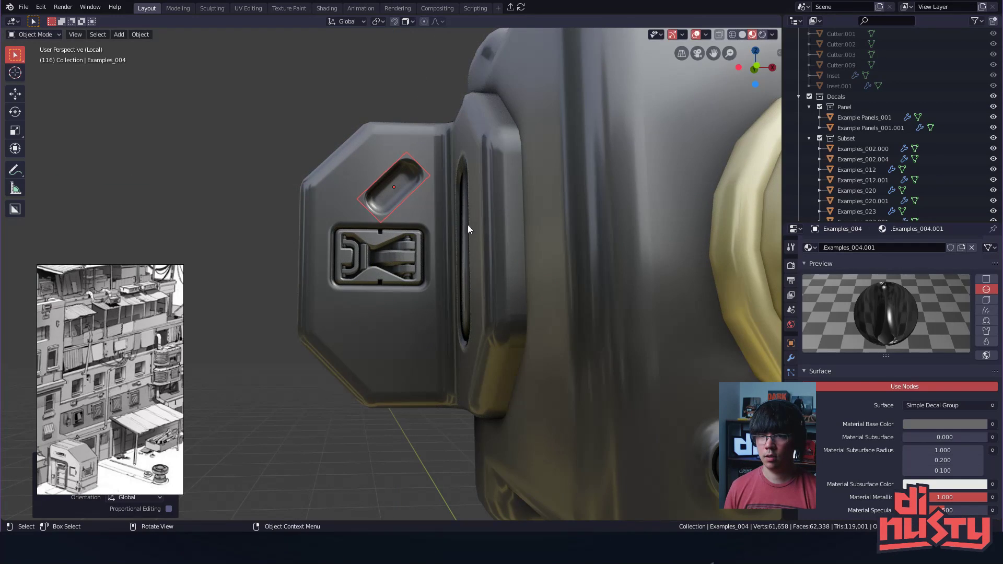
pyautogui.press('g')
pyautogui.keyDown('ctrl'); pyautogui.click(380, 180); pyautogui.keyUp('ctrl')
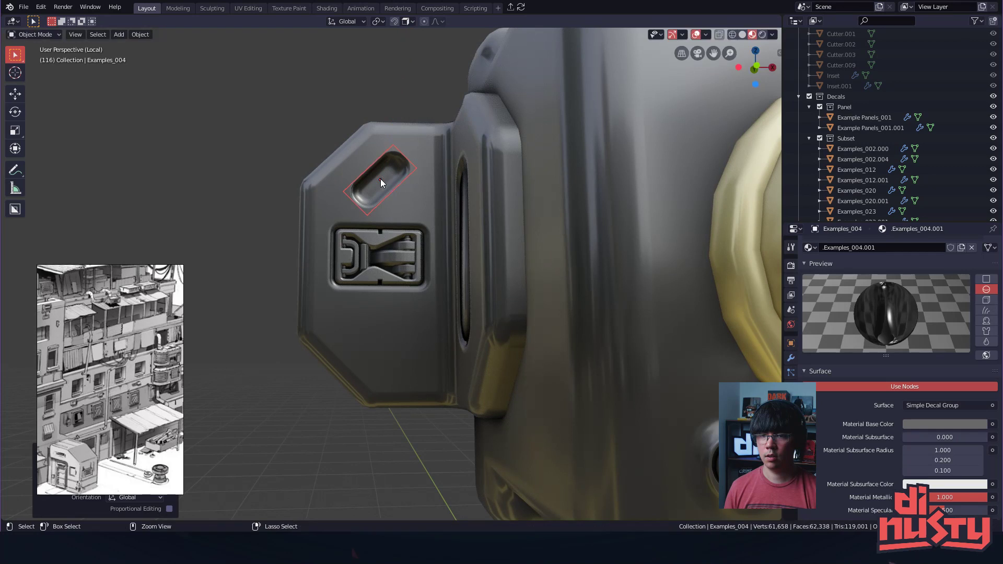
# - Duplicate the slot decal below the latch and rotate it about the global Y axis so its slant mirrors the upper one
pyautogui.hotkey('shift', 'd')
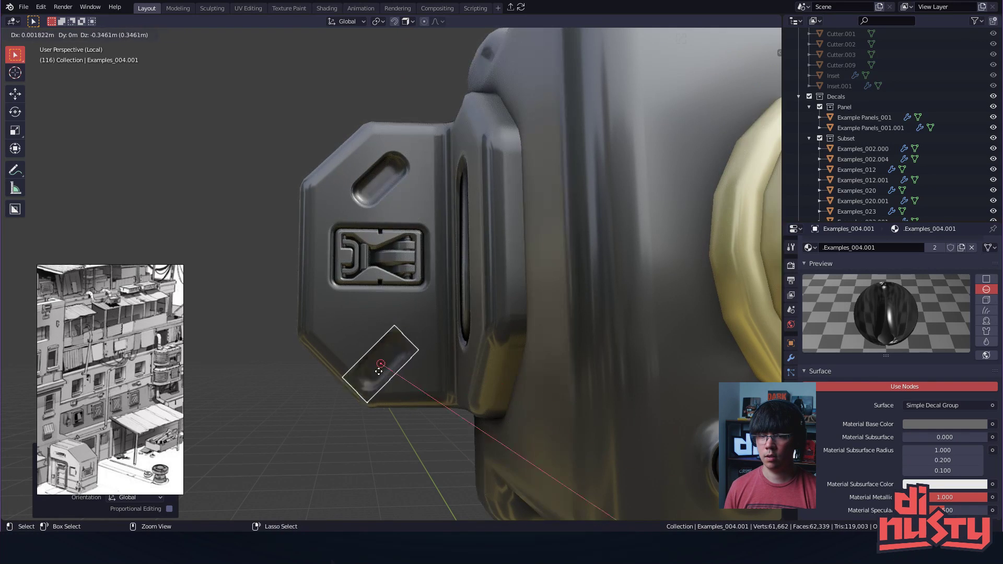
pyautogui.press('r')
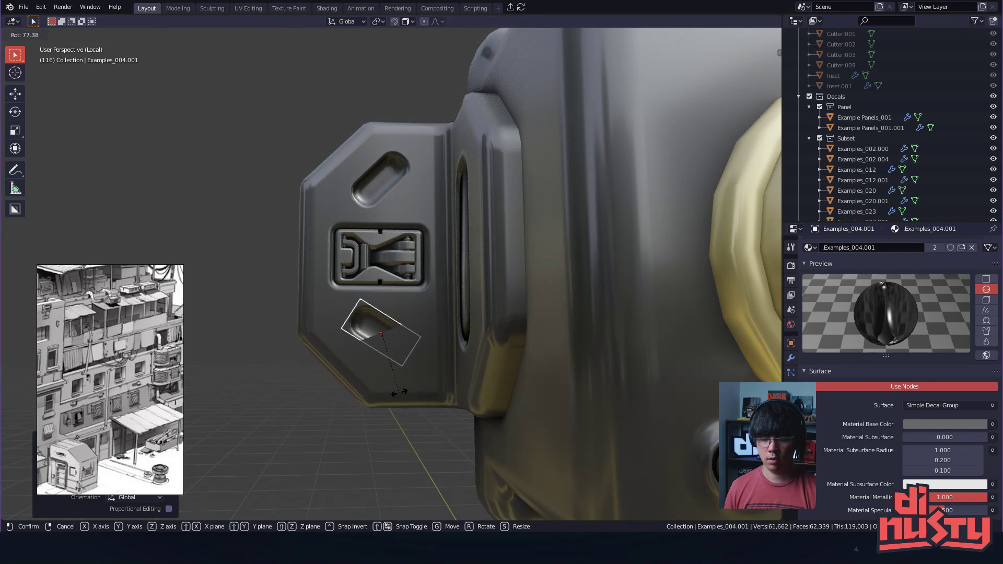
pyautogui.press('y')
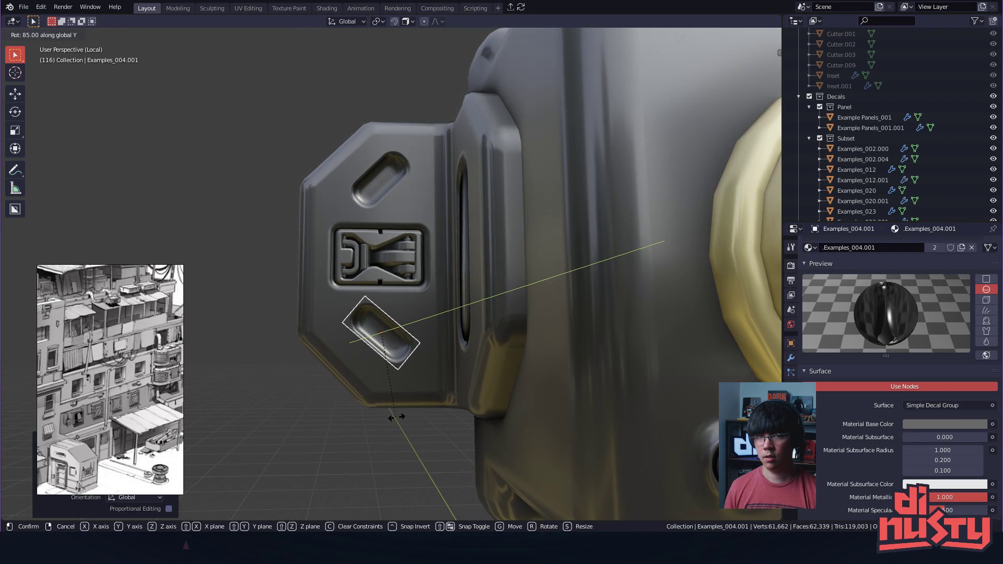
pyautogui.click(388, 421)
pyautogui.press('g')
pyautogui.hotkey('shift', 'y')
pyautogui.click(396, 395)
# - Select the latch and both slot decals together and duplicate them onto the bracket at the connector's opposite end
pyautogui.moveTo(371, 400); pyautogui.dragTo(489, 377, button='middle')
pyautogui.click(298, 347)
pyautogui.moveTo(298, 347); pyautogui.dragTo(326, 254, button='middle')
pyautogui.keyDown('shift'); pyautogui.click(283, 288); pyautogui.keyUp('shift')
pyautogui.keyDown('shift'); pyautogui.click(287, 337); pyautogui.keyUp('shift')
pyautogui.hotkey('shift', 'd')
pyautogui.click(566, 281)
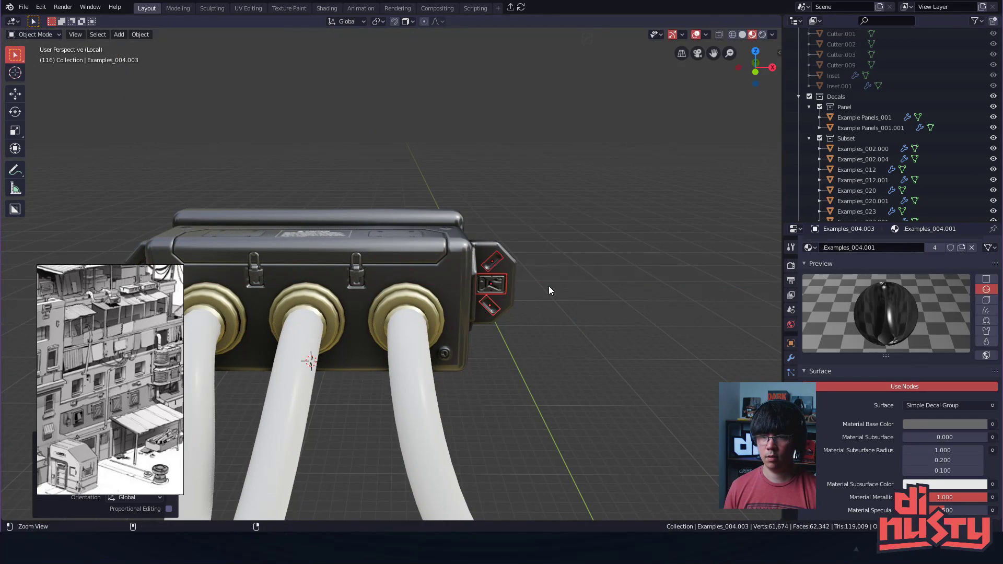
# - Rotate the three duplicated decals half a turn about the global Y axis, centre them on the opposite flange and deselect them
pyautogui.scroll(3, 485, 284)
pyautogui.moveTo(437, 290); pyautogui.dragTo(543, 233, button='middle')
pyautogui.press('r')
pyautogui.press('z')
pyautogui.press('y')
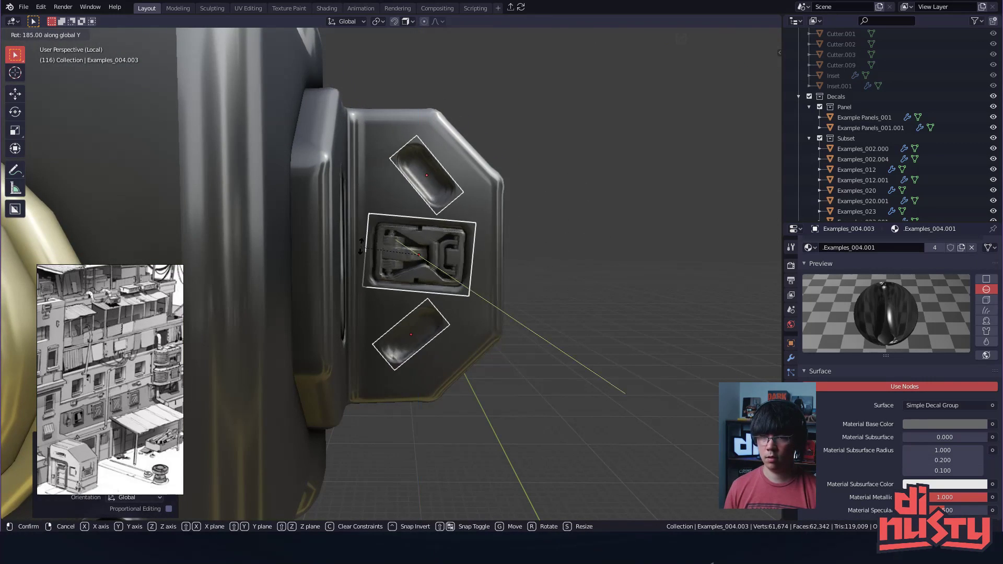
pyautogui.press('g')
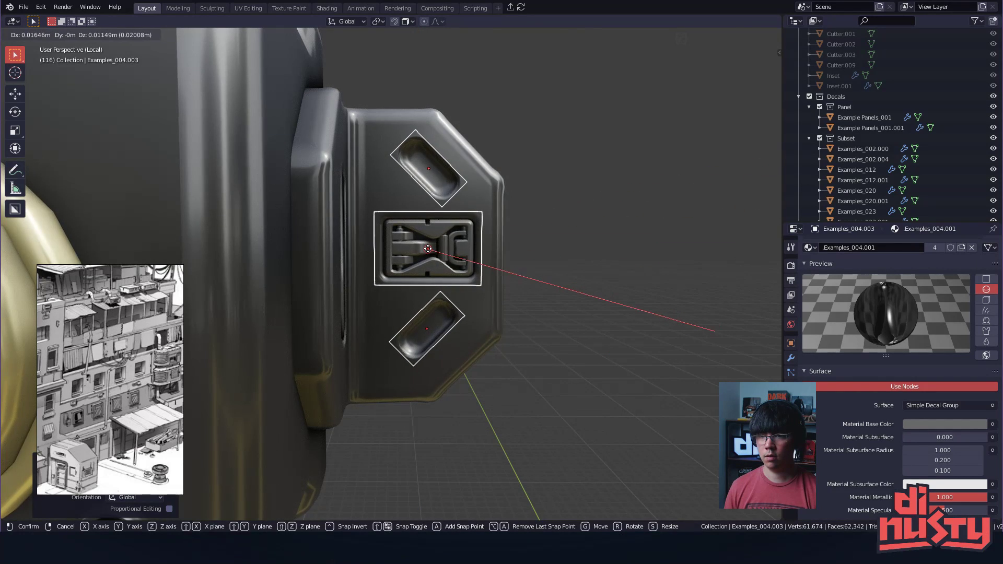
pyautogui.click(431, 251)
pyautogui.hotkey('alt', 'a')
pyautogui.scroll(-5, 476, 264)
pyautogui.moveTo(475, 265); pyautogui.dragTo(562, 298, button='middle')
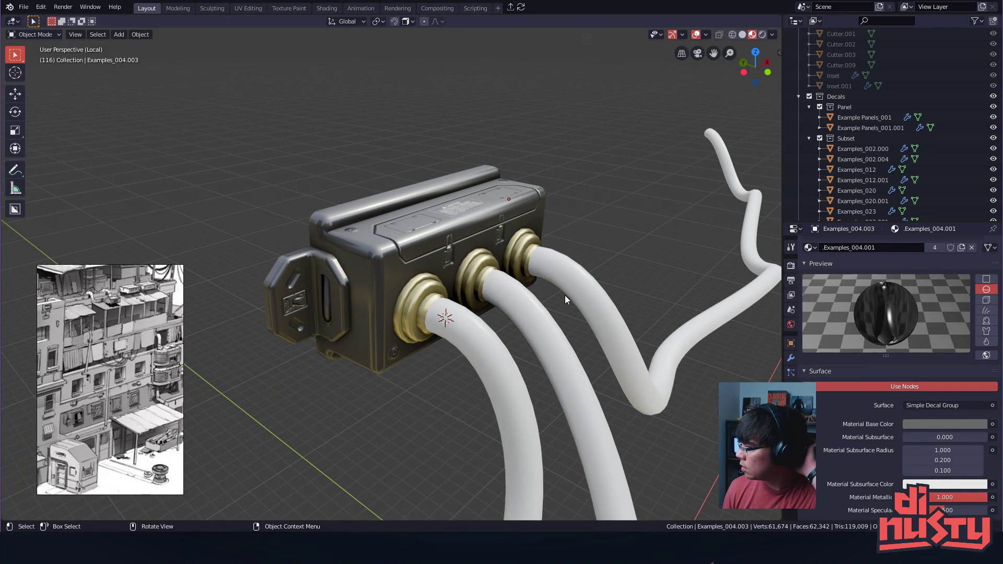
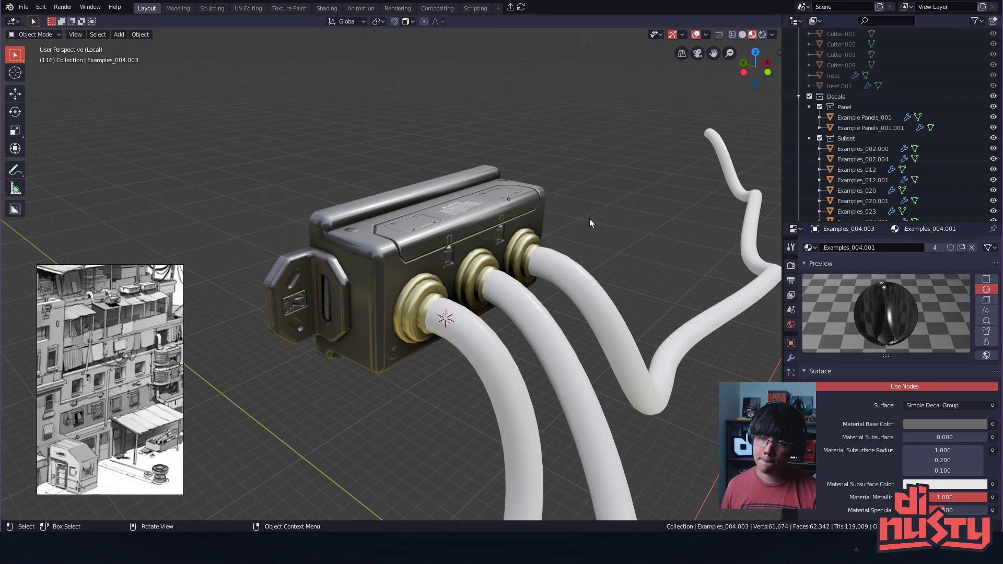
# - Insert the perforated plate decal Examples_028 on the connector's underside beside the panel line and rotate it to match the end edge
pyautogui.moveTo(592, 81); pyautogui.dragTo(454, 246, button='middle')
pyautogui.click(455, 247)
pyautogui.press('d')
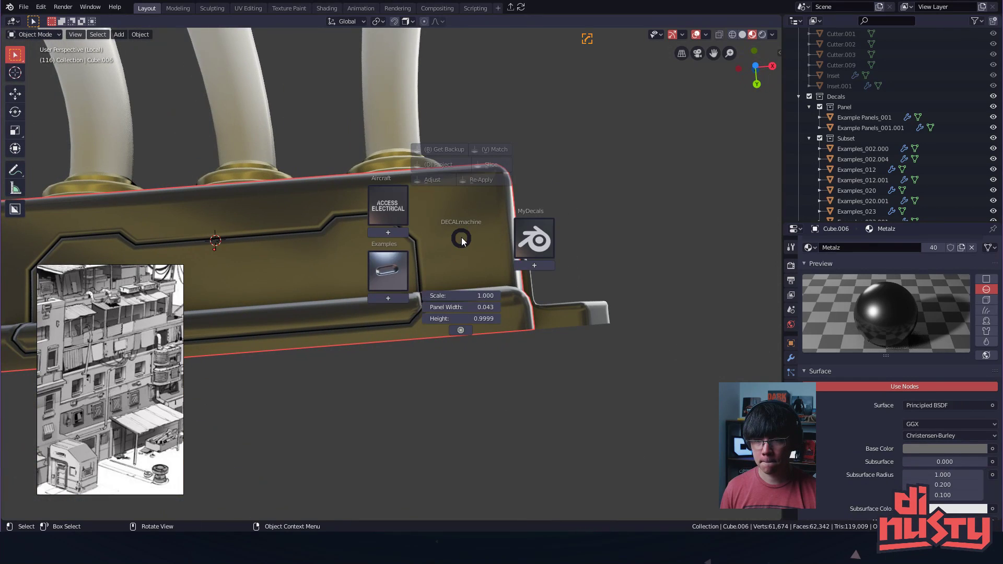
pyautogui.click(391, 276)
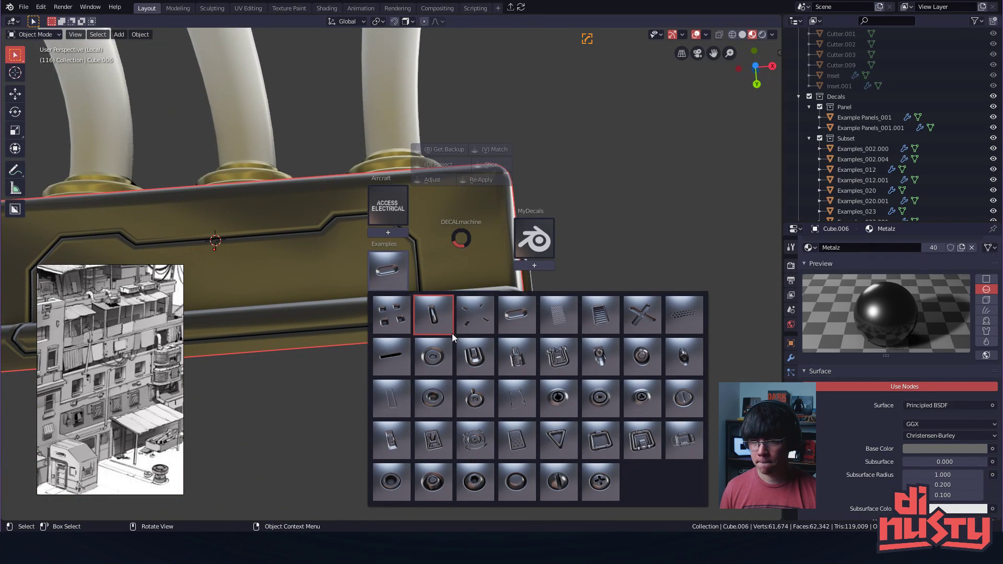
pyautogui.click(515, 447)
pyautogui.press('g')
pyautogui.press('r')
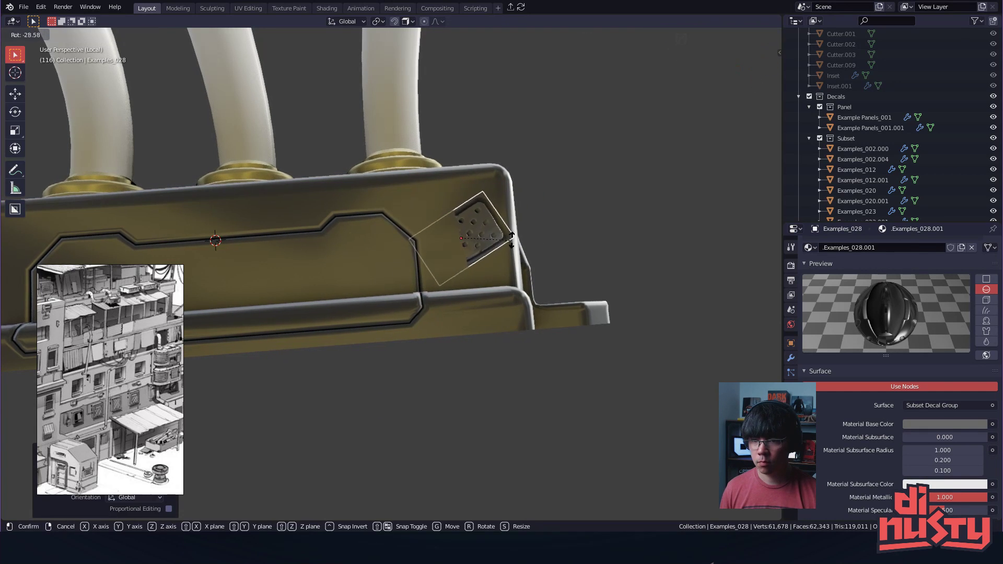
pyautogui.click(494, 199)
# - Move the perforated decal into place beside the underside panel and duplicate it to the opposite end of the connector
pyautogui.moveTo(494, 200); pyautogui.dragTo(629, 279, button='middle')
pyautogui.press('g')
pyautogui.hotkey('shift', 'z')
pyautogui.hotkey('shift', 'z')
pyautogui.click(620, 244)
pyautogui.hotkey('shift', 'd')
pyautogui.click(277, 272)
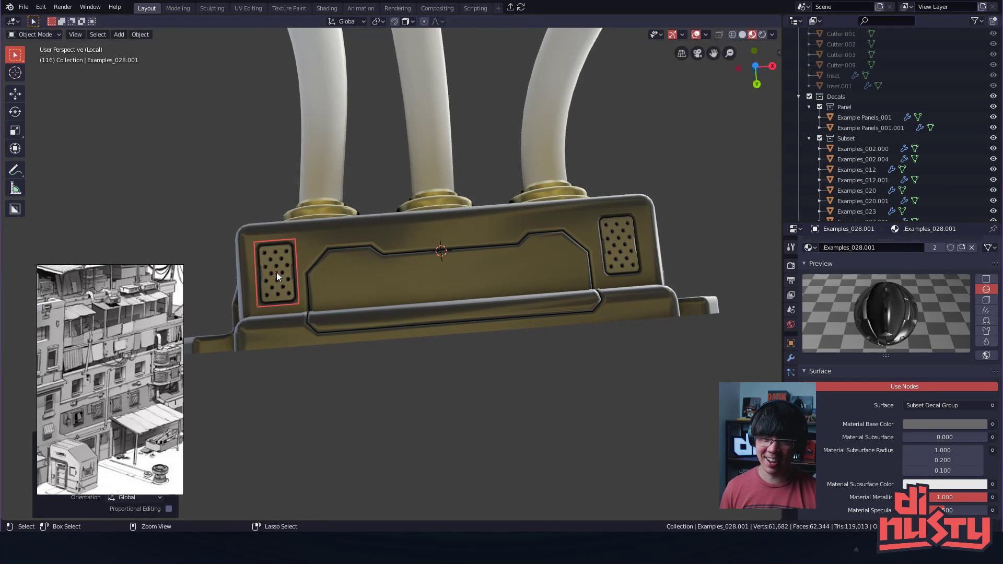
pyautogui.moveTo(649, 136); pyautogui.dragTo(334, 264, button='middle')
pyautogui.click(334, 265)
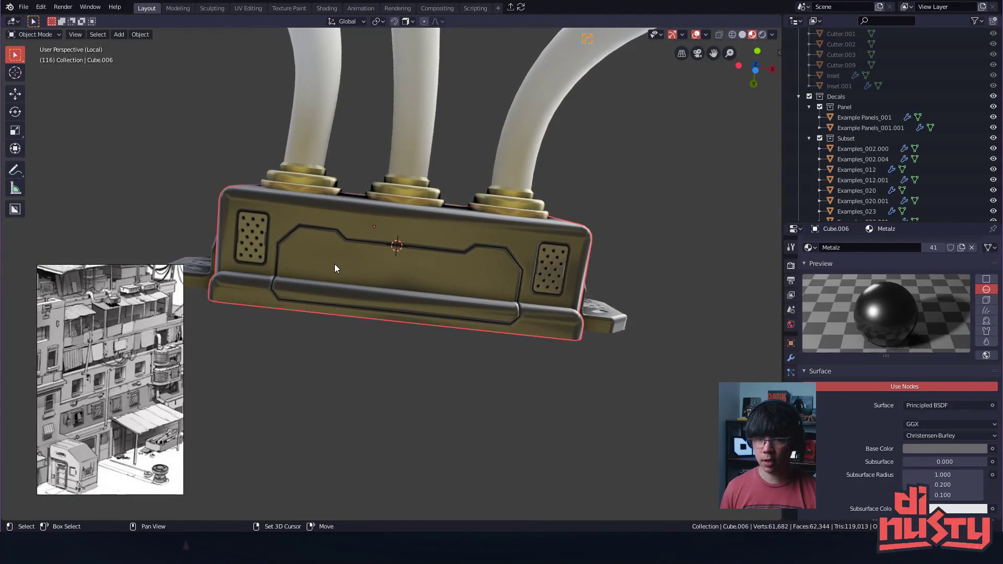
pyautogui.hotkey('shift', 'd')
pyautogui.rightClick(535, 164)
pyautogui.press('Delete')
# - Insert the slotted screw decal Examples_037 on the underside panel, scale it down and place it near one end of the panel
pyautogui.click(316, 254)
pyautogui.press('d')
pyautogui.click(271, 296)
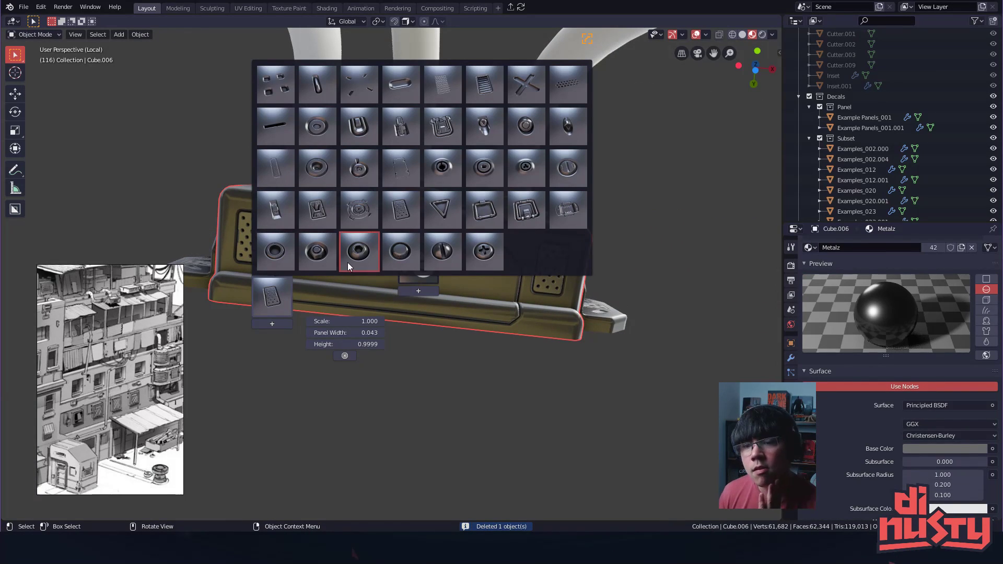
pyautogui.click(424, 261)
pyautogui.press('s')
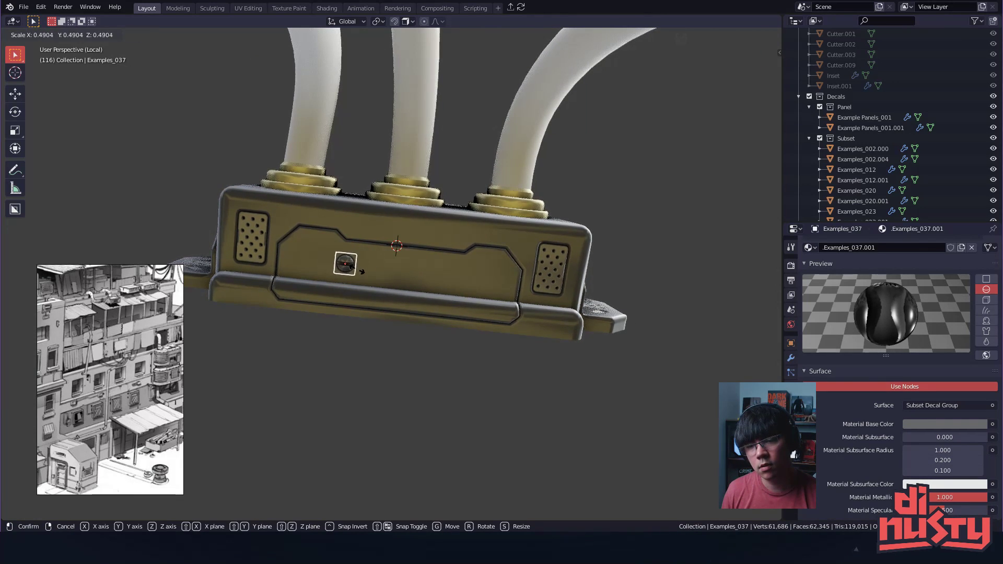
pyautogui.click(345, 266)
pyautogui.press('g')
pyautogui.click(321, 256)
# - Duplicate the screw decal to the opposite end of the underside panel and rotate the copy 45° about the global Z axis
pyautogui.hotkey('shift', 'd')
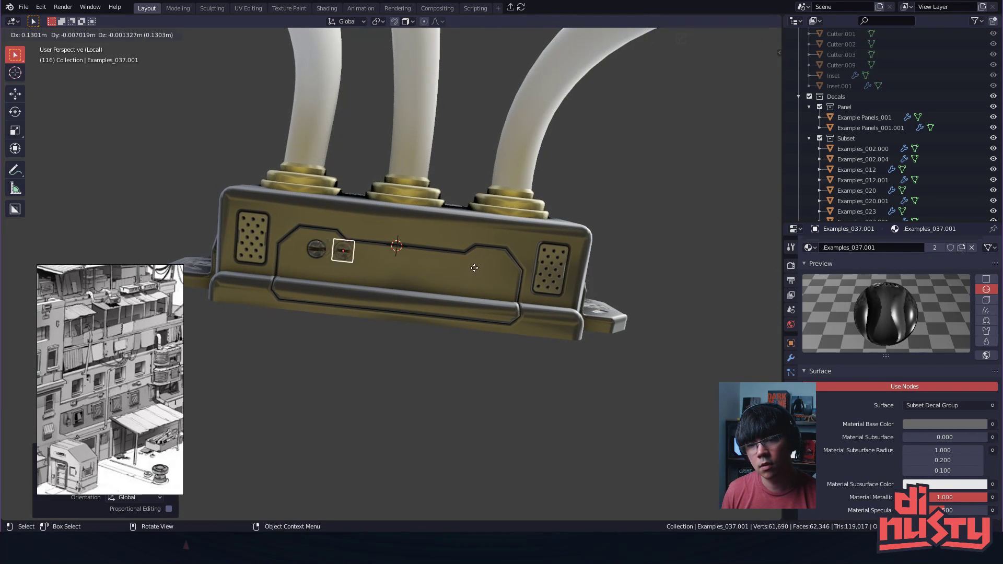
pyautogui.click(489, 266)
pyautogui.press('r')
pyautogui.press('x')
pyautogui.press('z')
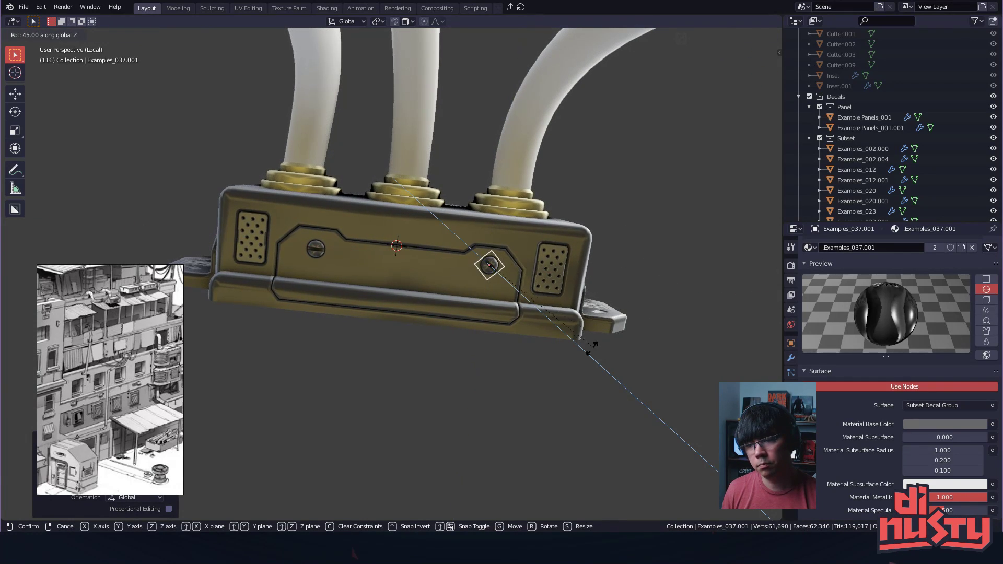
pyautogui.click(589, 351)
# - Rotate the original screw decal on the underside panel 95° about the global Z axis
pyautogui.click(317, 250)
pyautogui.press('r')
pyautogui.press('x')
pyautogui.press('z')
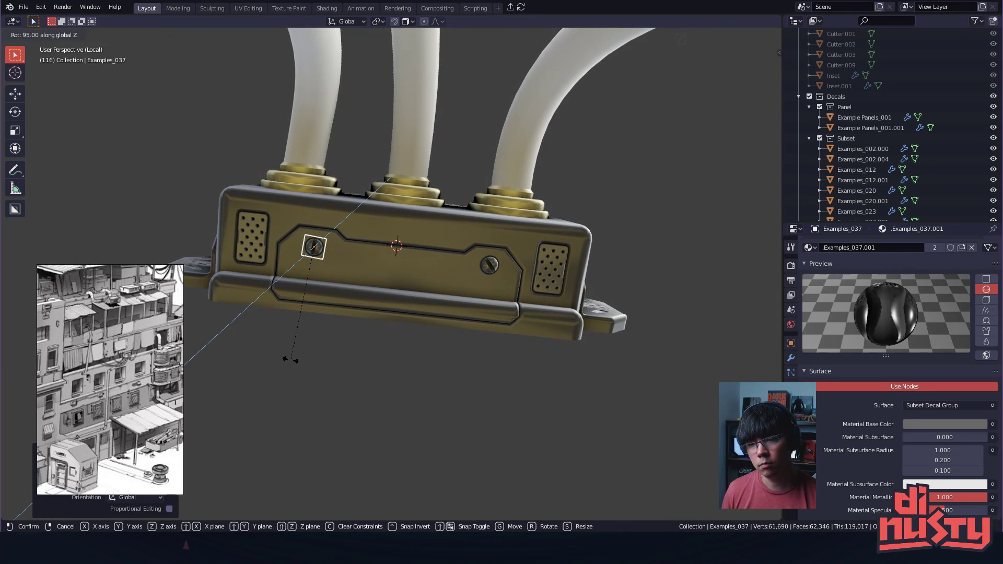
pyautogui.click(289, 359)
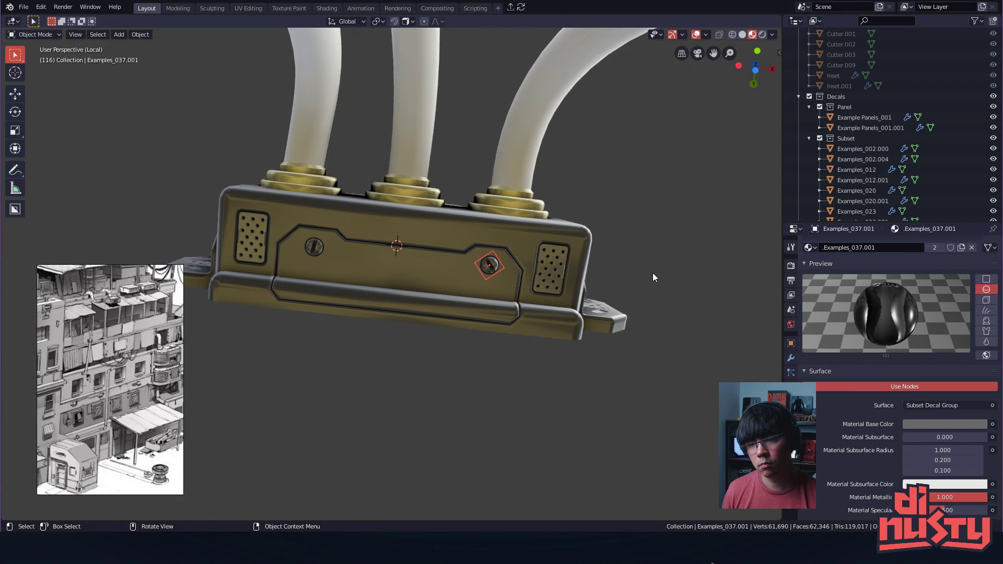
# - In Edit Mode, select the edge loop around the connector body's open back, fill it with a face and return to Object Mode
pyautogui.scroll(-8, 667, 304)
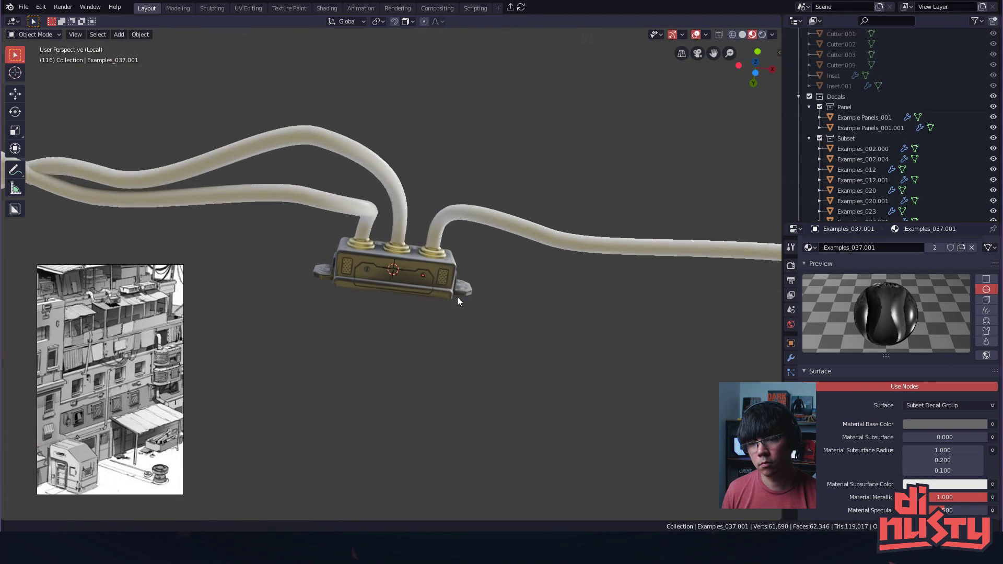
pyautogui.moveTo(441, 136); pyautogui.dragTo(290, 334, button='middle')
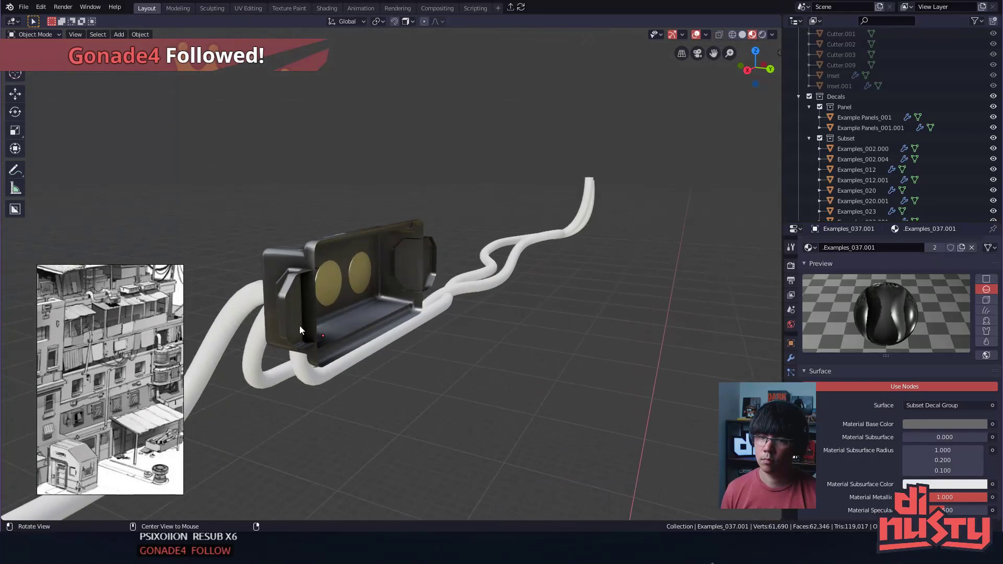
pyautogui.click(309, 255)
pyautogui.keyDown('alt'); pyautogui.moveTo(309, 252); pyautogui.dragTo(359, 301); pyautogui.keyUp('alt')
pyautogui.press('Tab')
pyautogui.click(331, 305)
pyautogui.doubleClick(329, 299)
pyautogui.press('p')
pyautogui.press('f')
pyautogui.click(490, 263)
pyautogui.moveTo(456, 312); pyautogui.dragTo(432, 288, button='middle')
pyautogui.keyDown('alt'); pyautogui.moveTo(433, 288); pyautogui.dragTo(428, 283); pyautogui.keyUp('alt')
pyautogui.press('Tab')
pyautogui.click(430, 208)
# - Select the three-cable curve object and give it a new material
pyautogui.keyDown('alt'); pyautogui.moveTo(360, 202); pyautogui.dragTo(538, 262); pyautogui.keyUp('alt')
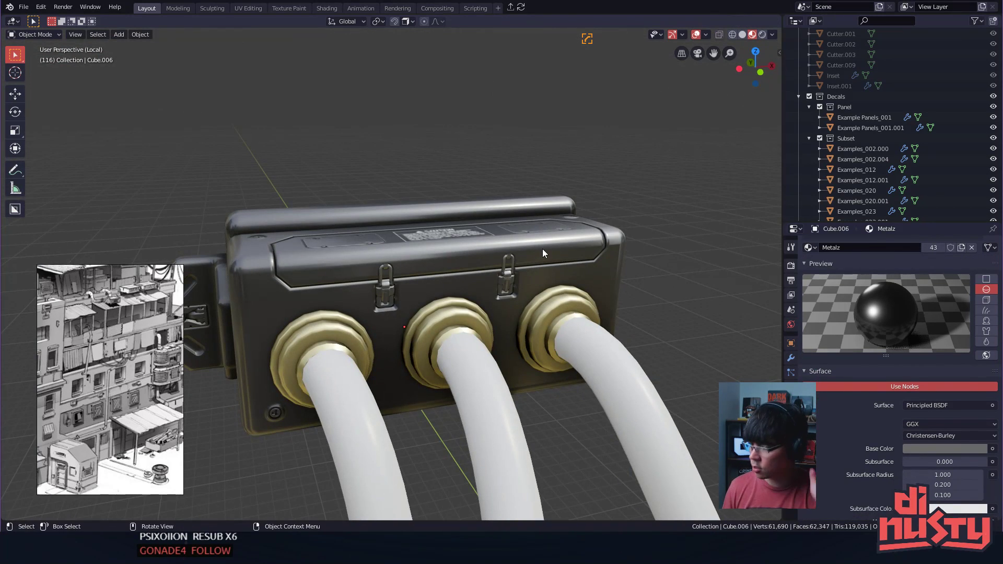
pyautogui.click(477, 392)
pyautogui.keyDown('alt'); pyautogui.moveTo(478, 392); pyautogui.dragTo(484, 296); pyautogui.keyUp('alt')
pyautogui.click(483, 296)
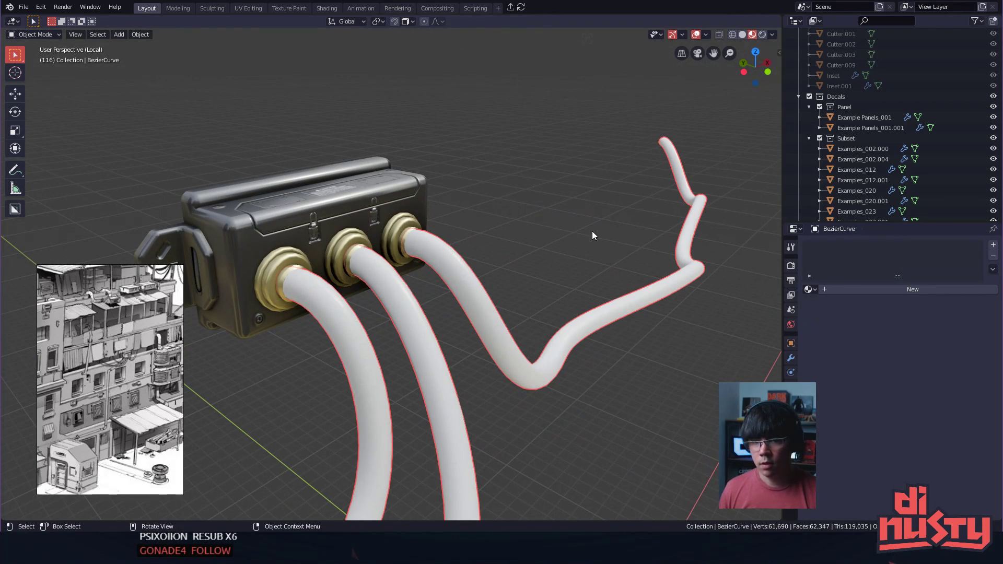
pyautogui.keyDown('shift'); pyautogui.moveTo(446, 169); pyautogui.dragTo(587, 234, button='middle'); pyautogui.keyUp('shift')
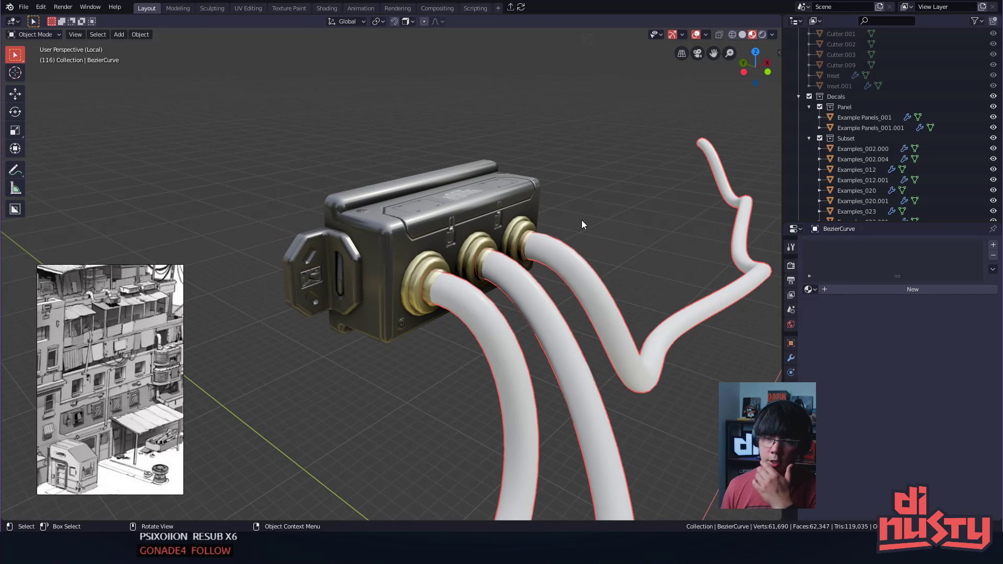
pyautogui.moveTo(560, 193); pyautogui.dragTo(477, 218, button='middle')
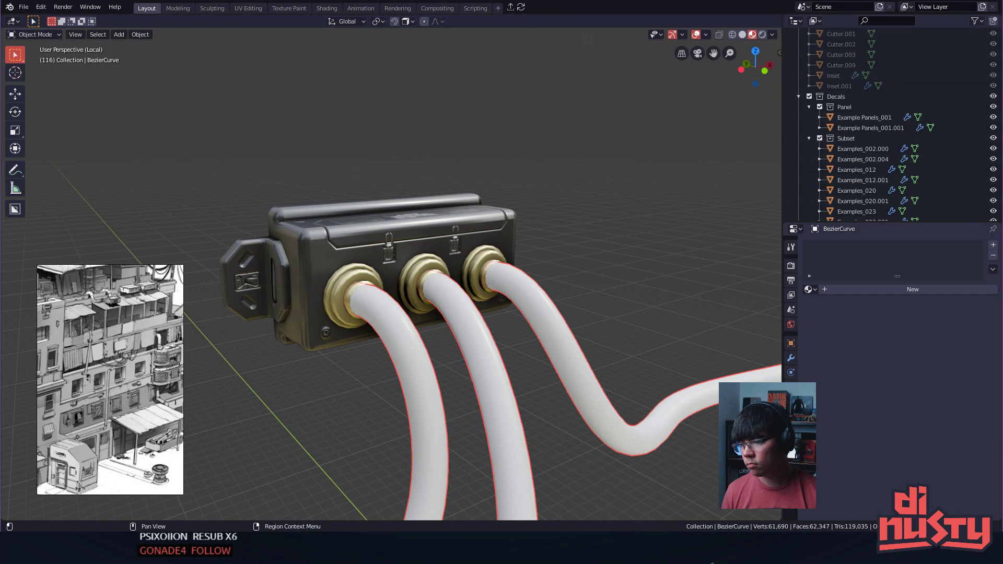
pyautogui.moveTo(654, 365); pyautogui.dragTo(564, 271, button='middle')
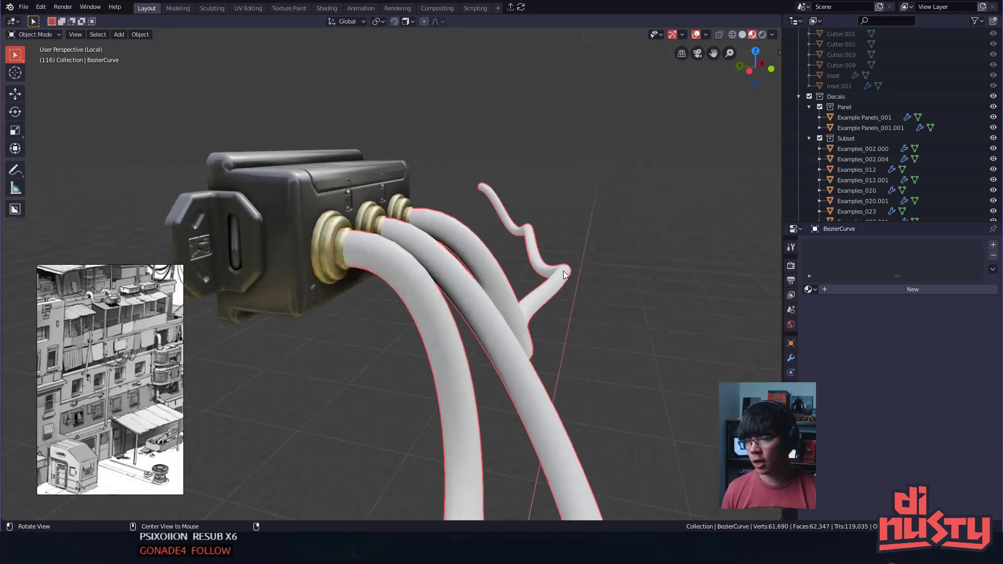
pyautogui.moveTo(506, 293); pyautogui.dragTo(536, 341, button='middle')
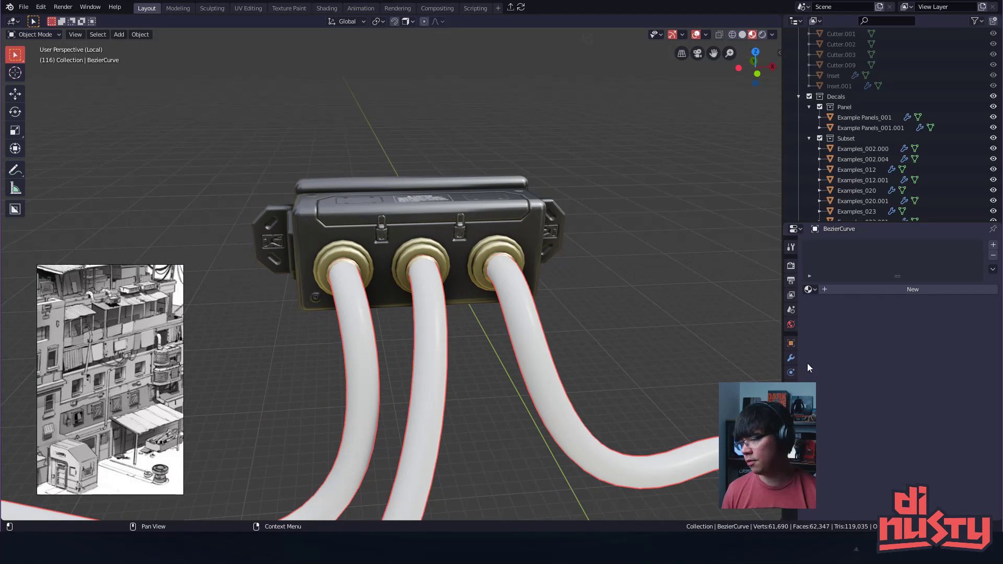
pyautogui.click(829, 287)
pyautogui.moveTo(607, 323); pyautogui.dragTo(599, 295, button='middle')
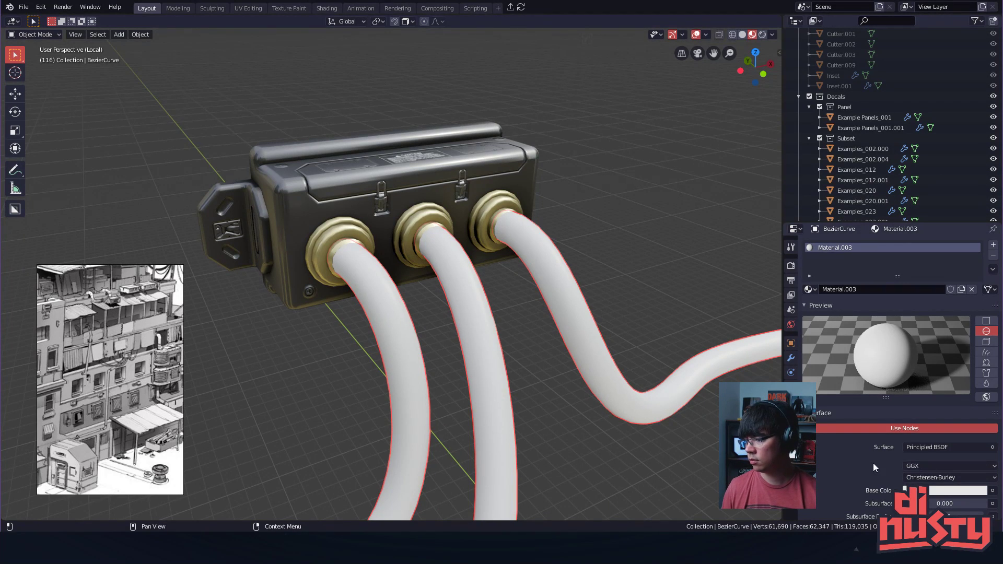
# - Set the Subsurface amount of the cable material to 0.5
pyautogui.scroll(-4, 873, 463)
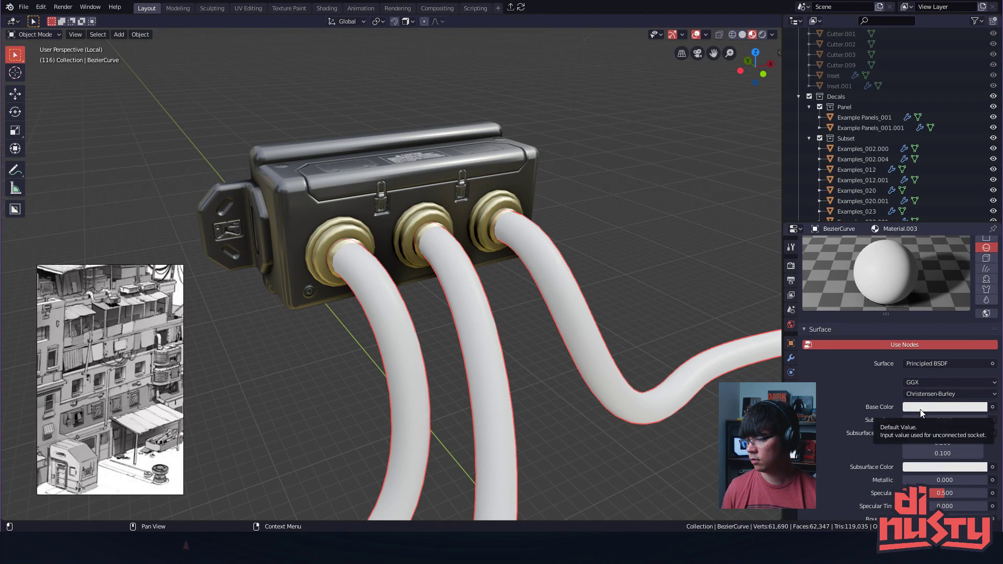
pyautogui.moveTo(908, 420); pyautogui.dragTo(989, 423)
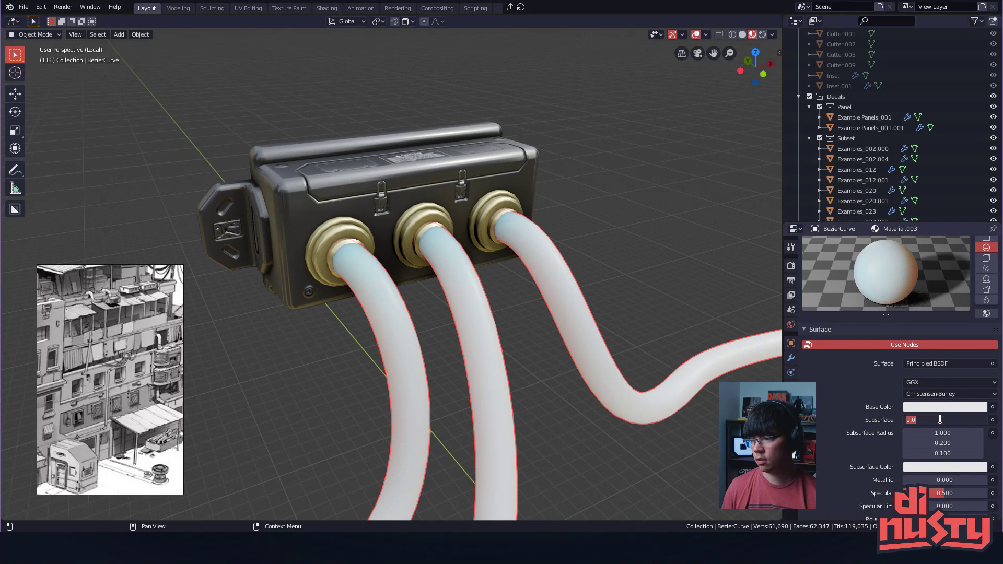
pyautogui.write('0.5')
pyautogui.press('Return')
pyautogui.moveTo(552, 259); pyautogui.dragTo(481, 267, button='middle')
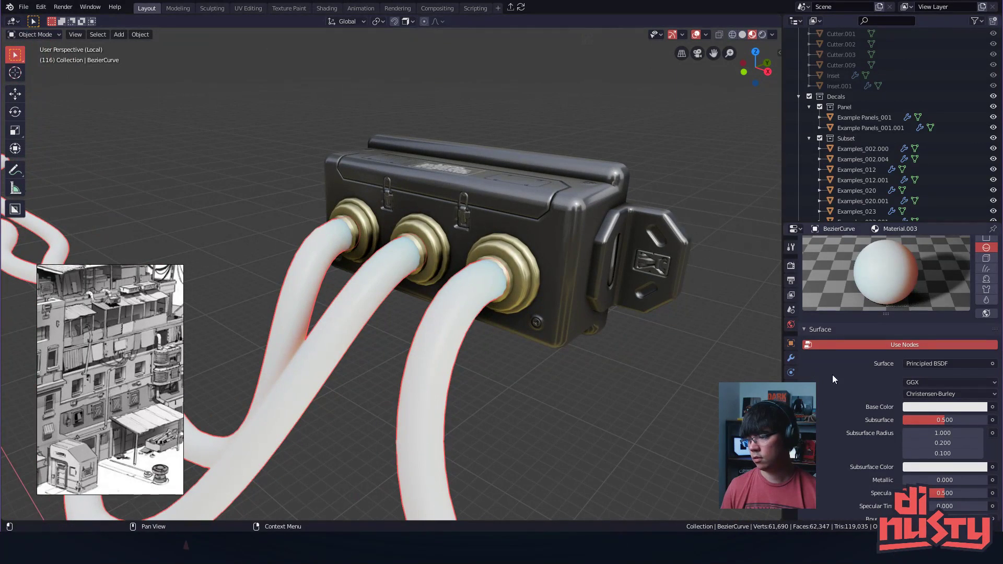
# - Change the cable material's Base Color to a bright blue and its Subsurface Color to violet
pyautogui.click(935, 409)
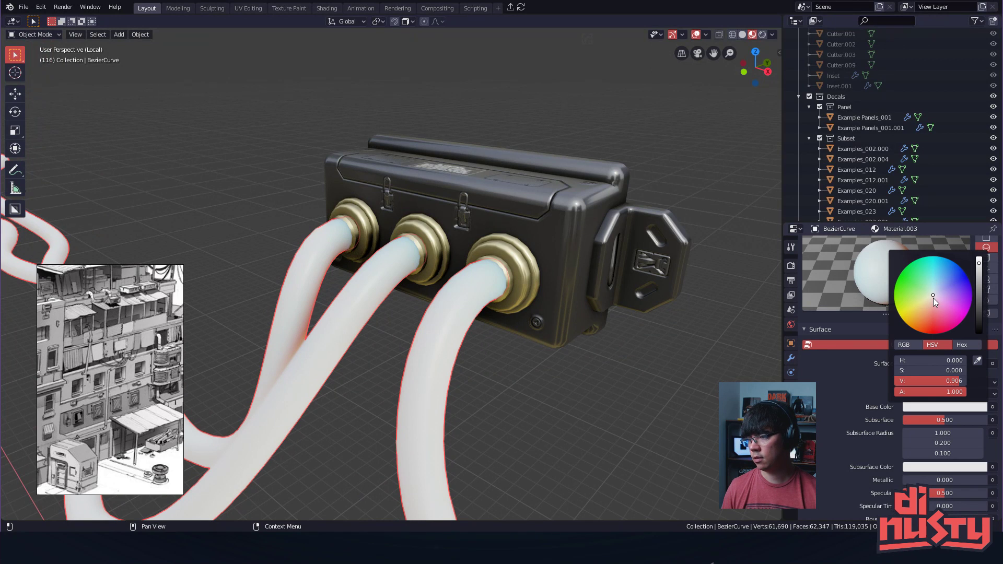
pyautogui.moveTo(932, 296); pyautogui.dragTo(954, 261)
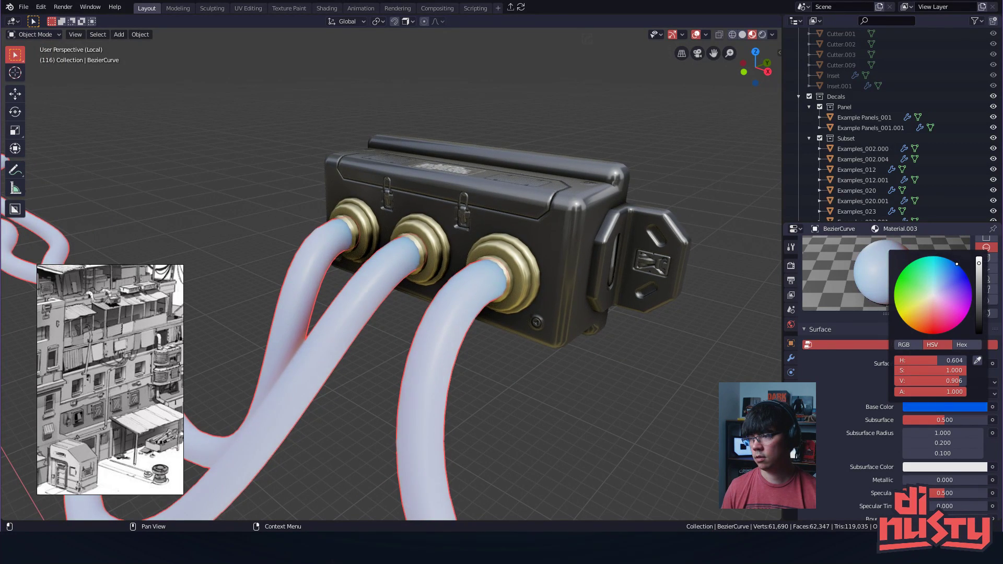
pyautogui.moveTo(951, 281); pyautogui.dragTo(946, 271)
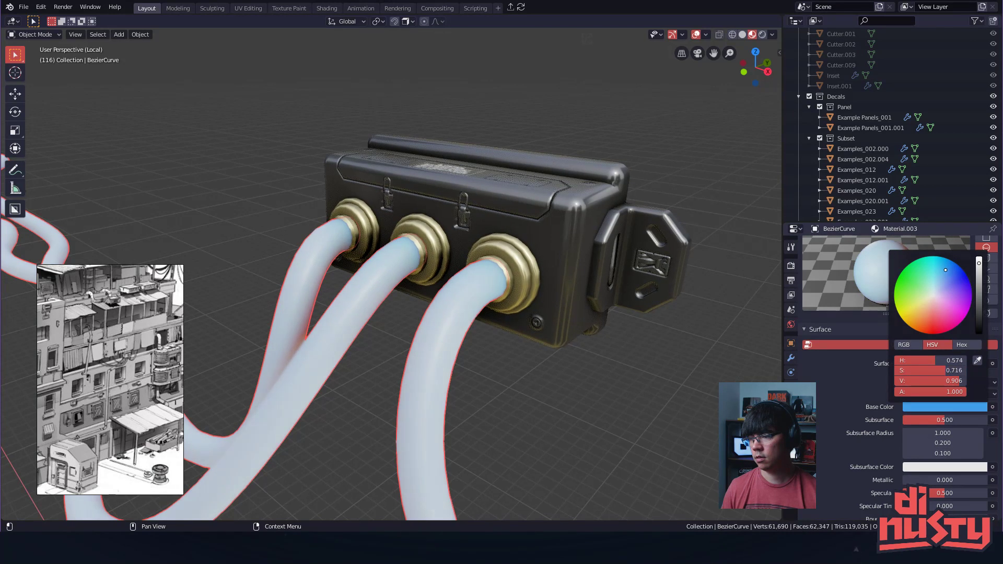
pyautogui.click(926, 467)
pyautogui.moveTo(931, 353); pyautogui.dragTo(957, 348)
pyautogui.click(726, 358)
# - Lower the cable material's Roughness to 0.354 and raise its Specular to 1.000
pyautogui.moveTo(721, 361); pyautogui.dragTo(432, 317, button='middle')
pyautogui.scroll(-6, 675, 313)
pyautogui.scroll(9, 578, 267)
pyautogui.scroll(-2, 914, 457)
pyautogui.moveTo(944, 478); pyautogui.dragTo(913, 477)
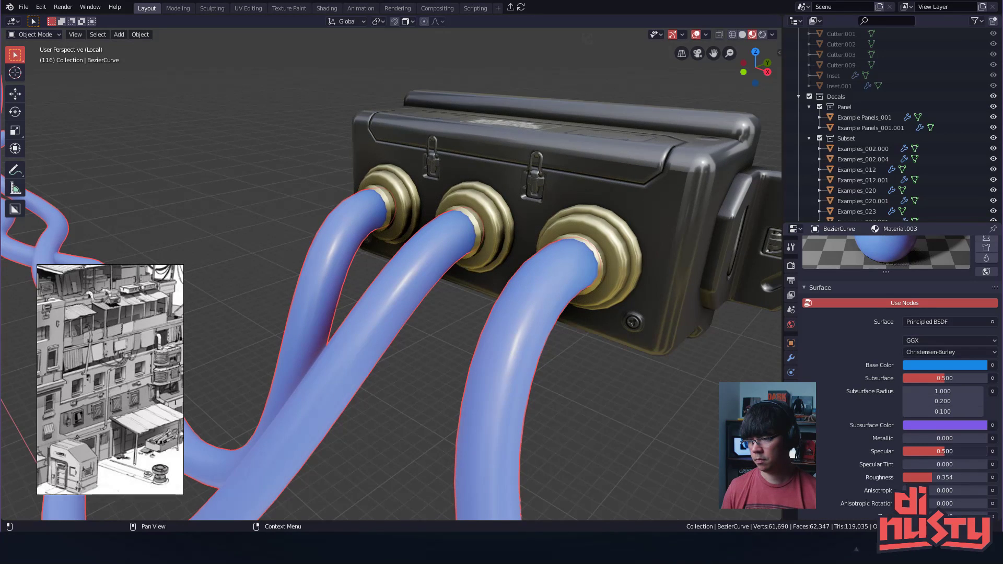
pyautogui.moveTo(944, 451); pyautogui.dragTo(987, 451)
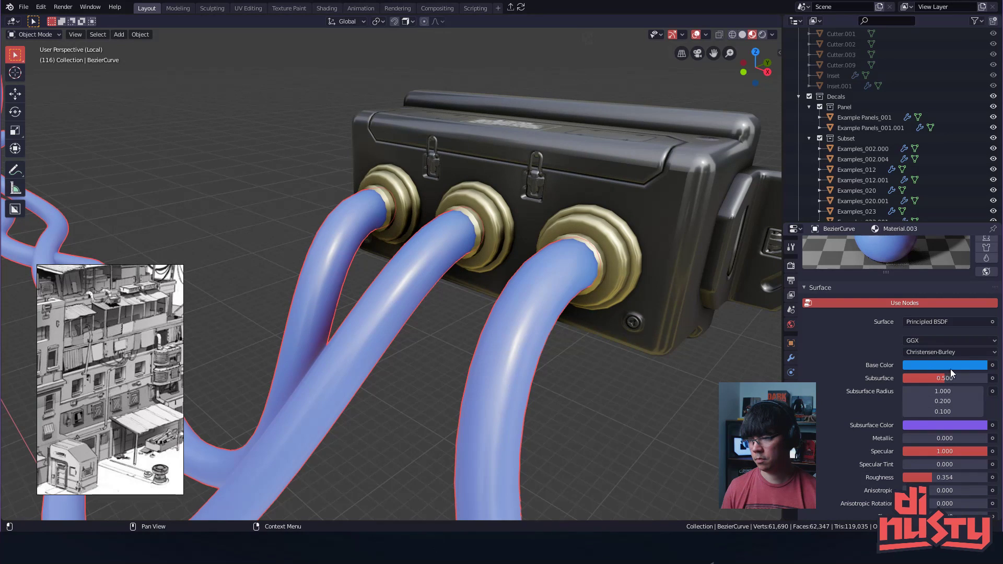
# - Reduce the cable material's Subsurface to 0.000 and change its Base Color to a darker blue
pyautogui.moveTo(943, 378); pyautogui.dragTo(904, 379)
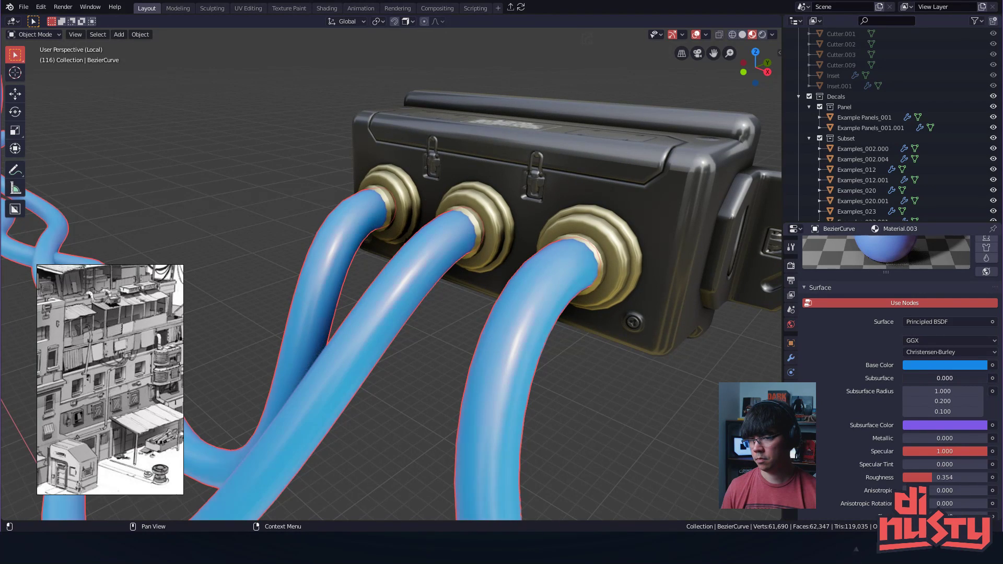
pyautogui.click(930, 365)
pyautogui.moveTo(920, 253)
pyautogui.mouseDown()
pyautogui.moveTo(939, 232)
pyautogui.moveTo(959, 230)
pyautogui.moveTo(944, 226)
pyautogui.moveTo(953, 220)
pyautogui.mouseUp()
pyautogui.moveTo(958, 333); pyautogui.dragTo(931, 340)
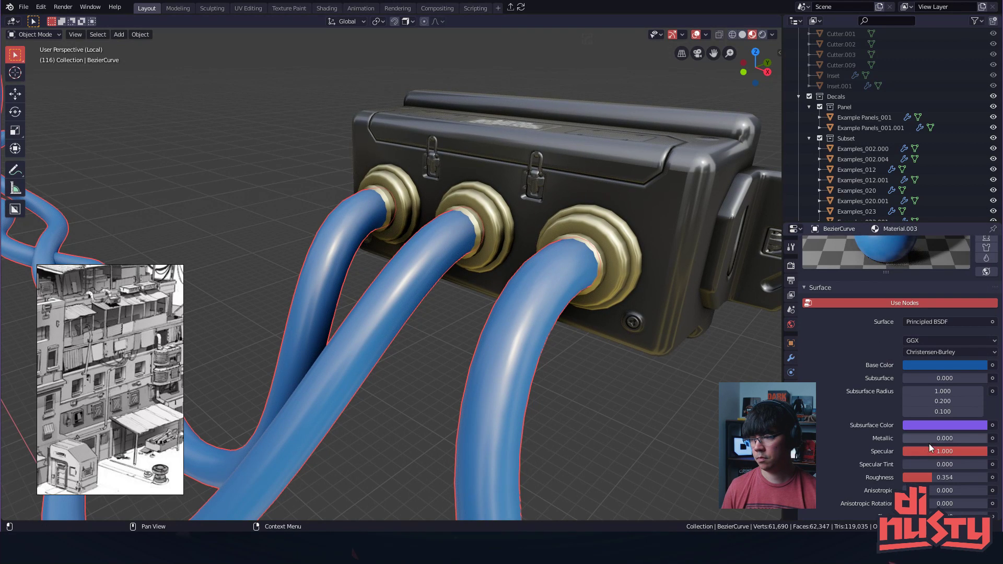
# - Raise the cable material's Roughness to 0.646 and check the cables from several angles
pyautogui.moveTo(945, 477); pyautogui.dragTo(957, 477)
pyautogui.click(711, 433)
pyautogui.scroll(-6, 711, 434)
pyautogui.moveTo(710, 434); pyautogui.dragTo(518, 350, button='middle')
pyautogui.scroll(5, 601, 415)
pyautogui.click(518, 350)
pyautogui.moveTo(350, 322); pyautogui.dragTo(633, 318, button='middle')
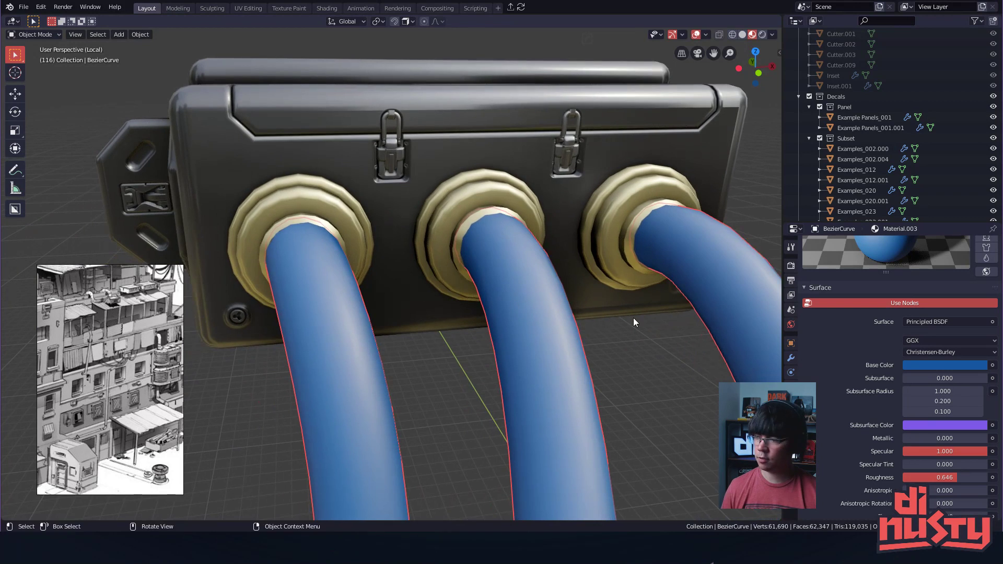
pyautogui.moveTo(354, 309); pyautogui.dragTo(407, 268, button='middle')
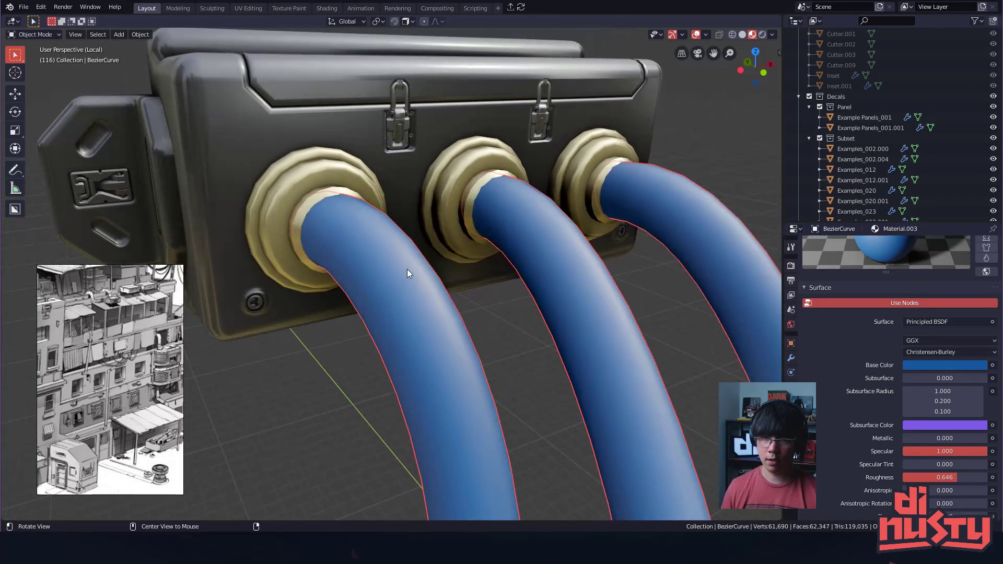
pyautogui.rightClick(411, 300)
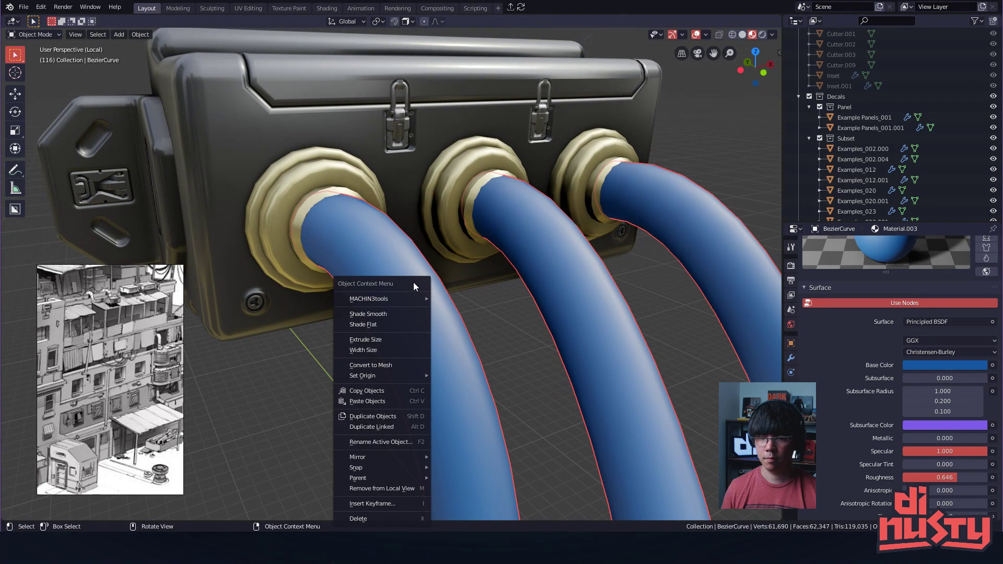
pyautogui.moveTo(405, 305); pyautogui.dragTo(431, 271, button='middle')
pyautogui.press('y')
# - Use the Hard Ops Adjust Curve tool to give the cables a thickness of 0.071, 28 segments and profile 6
pyautogui.moveTo(431, 271)
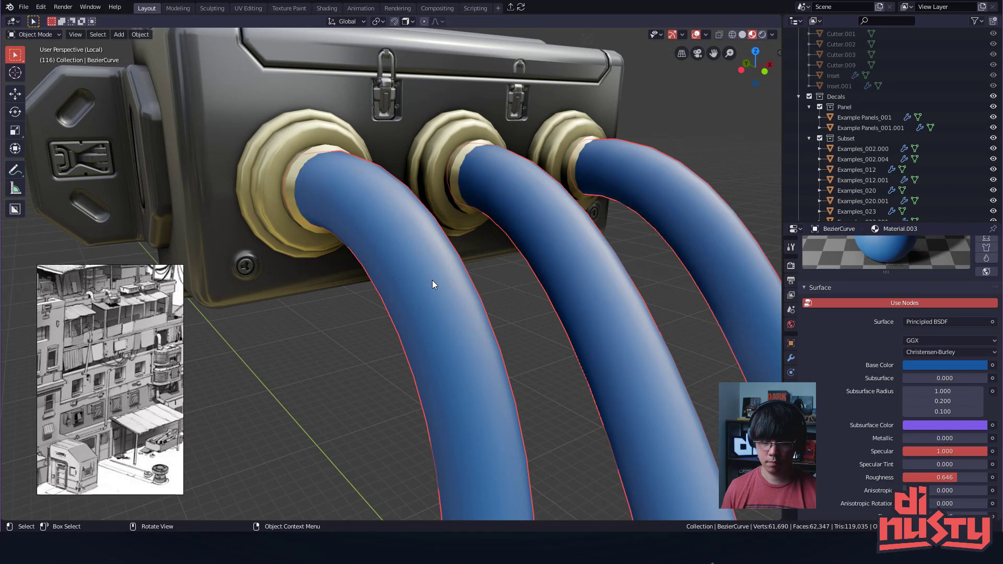
pyautogui.press('q')
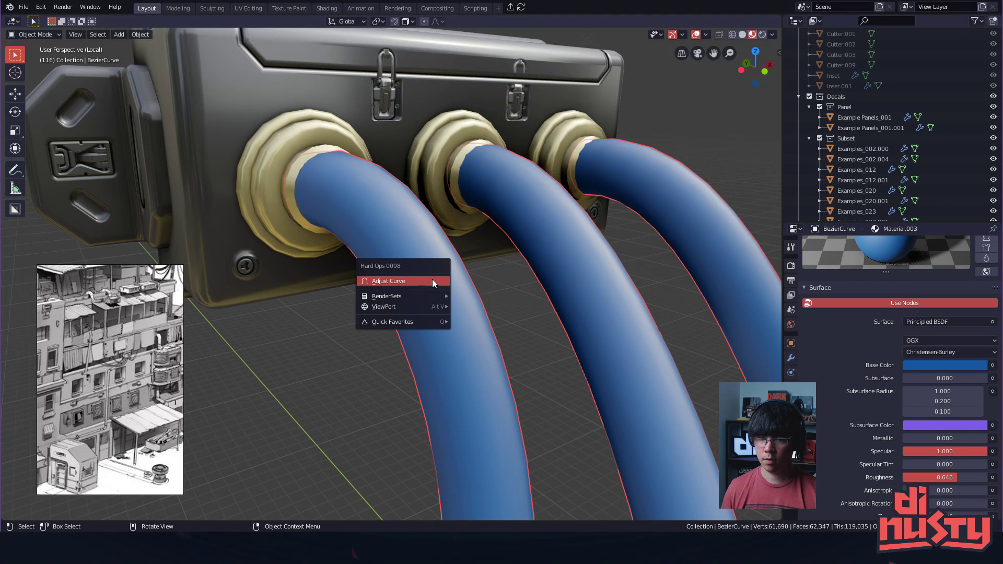
pyautogui.click(432, 282)
pyautogui.scroll(2, 443, 287)
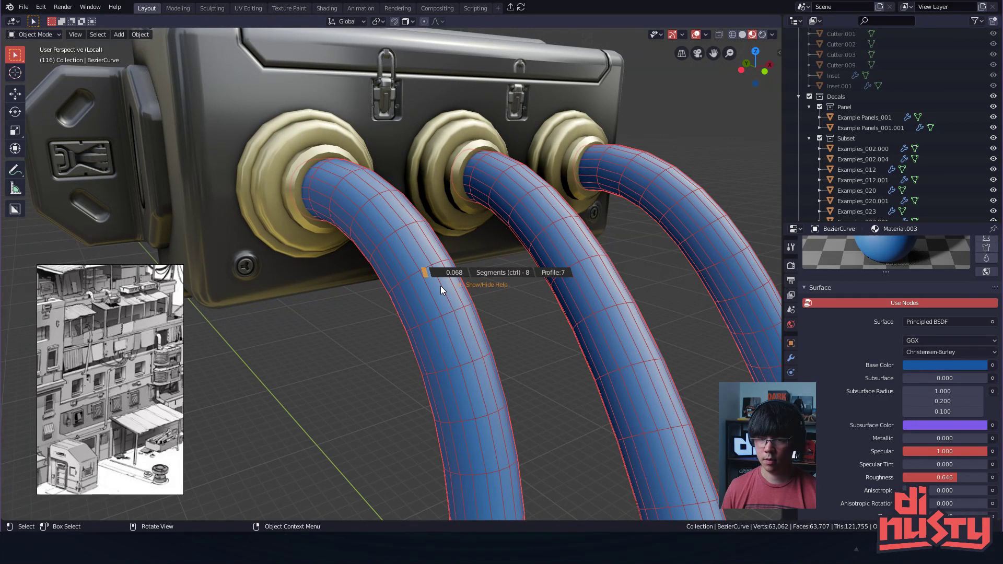
pyautogui.press('h')
pyautogui.scroll(1, 441, 285)
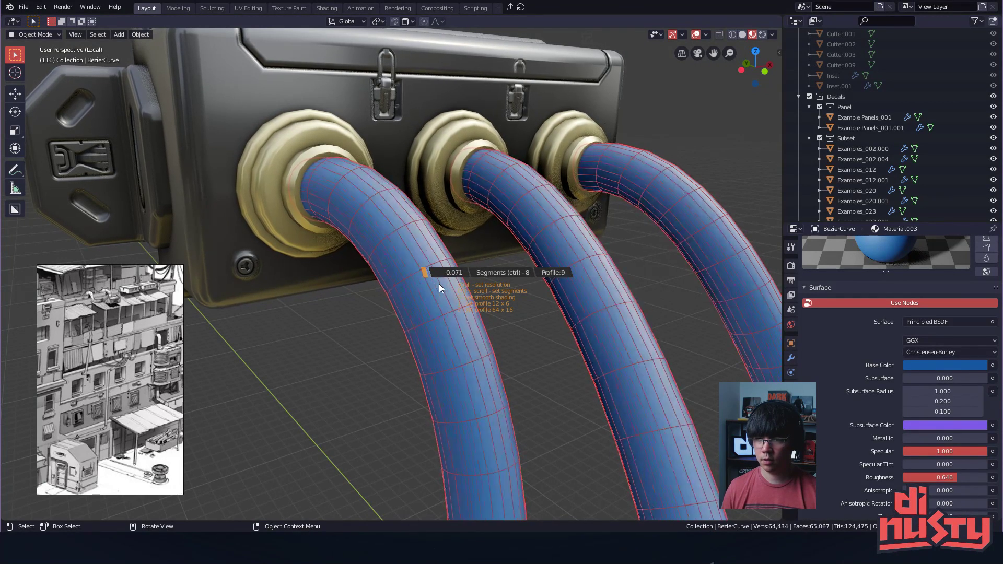
pyautogui.press('ctrl')
pyautogui.keyDown('ctrl'); pyautogui.scroll(10, 439, 283); pyautogui.keyUp('ctrl')
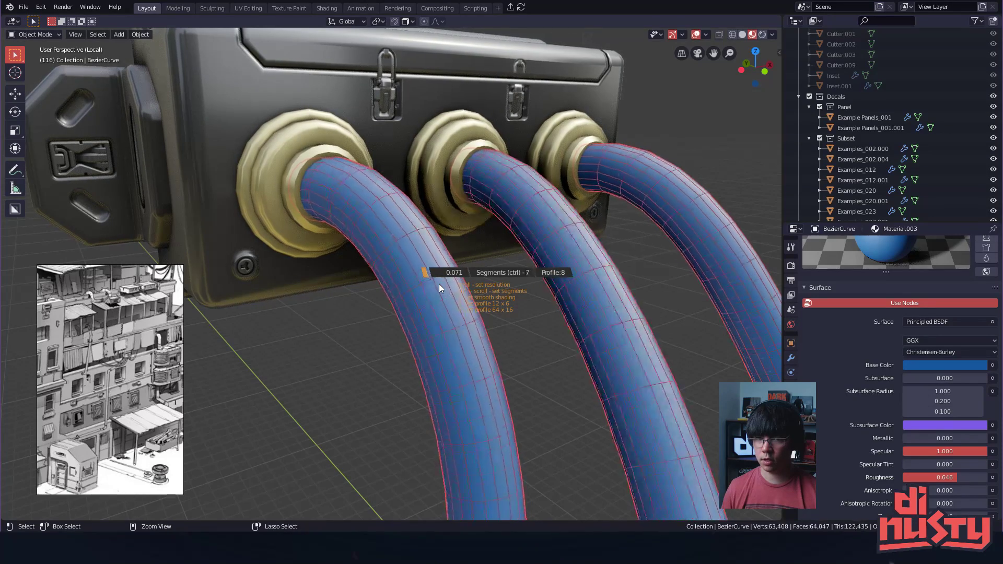
pyautogui.scroll(-3, 439, 284)
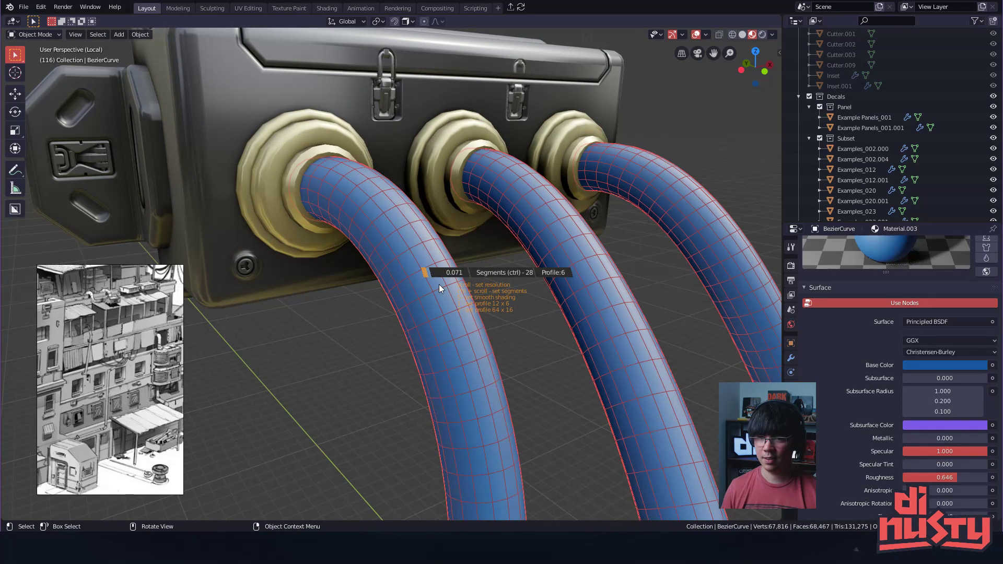
pyautogui.click(439, 284)
# - In Edit Mode, adjust the curve handles where the cables enter the connector fittings and return to Object Mode
pyautogui.moveTo(385, 347); pyautogui.dragTo(474, 283, button='middle')
pyautogui.press('Tab')
pyautogui.moveTo(458, 244); pyautogui.dragTo(457, 246)
pyautogui.moveTo(577, 244); pyautogui.dragTo(574, 249)
pyautogui.moveTo(575, 249); pyautogui.dragTo(355, 158, button='middle')
pyautogui.moveTo(356, 158); pyautogui.dragTo(349, 159)
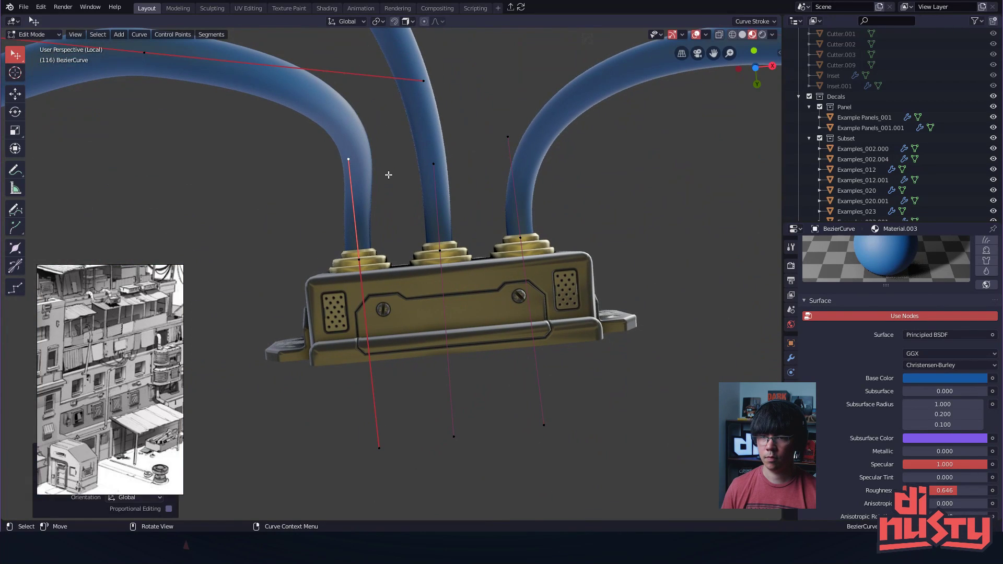
pyautogui.moveTo(433, 164); pyautogui.dragTo(430, 162)
pyautogui.moveTo(516, 173); pyautogui.dragTo(456, 102, button='middle')
pyautogui.press('Tab')
pyautogui.click(456, 99)
# - In Edit Mode on the brass cable fitting, clear the sharp marking from the edge loop around its front collar
pyautogui.keyDown('alt'); pyautogui.moveTo(458, 184); pyautogui.dragTo(472, 369); pyautogui.keyUp('alt')
pyautogui.scroll(3, 444, 378)
pyautogui.click(426, 262)
pyautogui.scroll(2, 461, 272)
pyautogui.keyDown('alt'); pyautogui.moveTo(426, 262); pyautogui.dragTo(444, 279); pyautogui.keyUp('alt')
pyautogui.press('Tab')
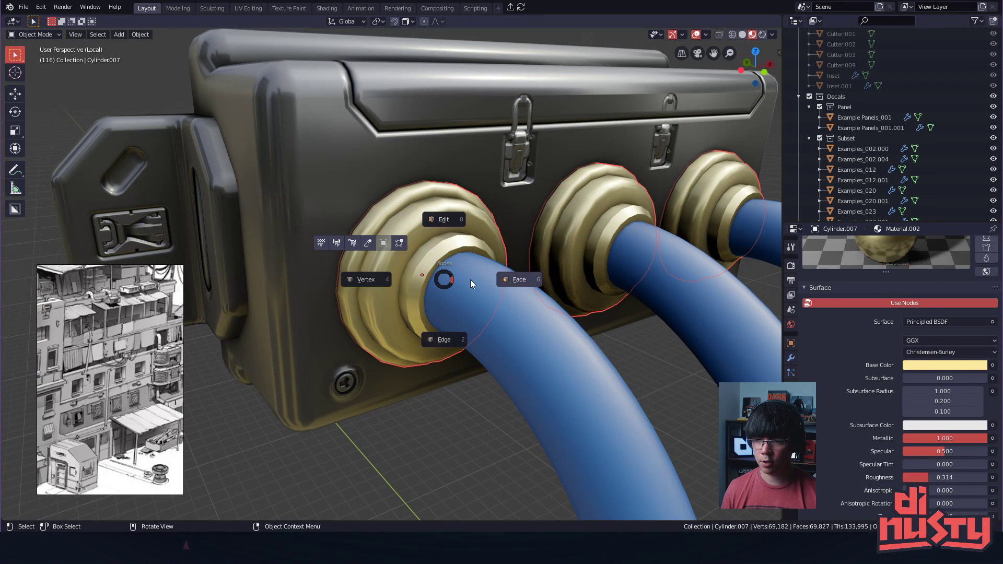
pyautogui.click(440, 339)
pyautogui.scroll(1, 441, 277)
pyautogui.keyDown('alt'); pyautogui.click(428, 256); pyautogui.keyUp('alt')
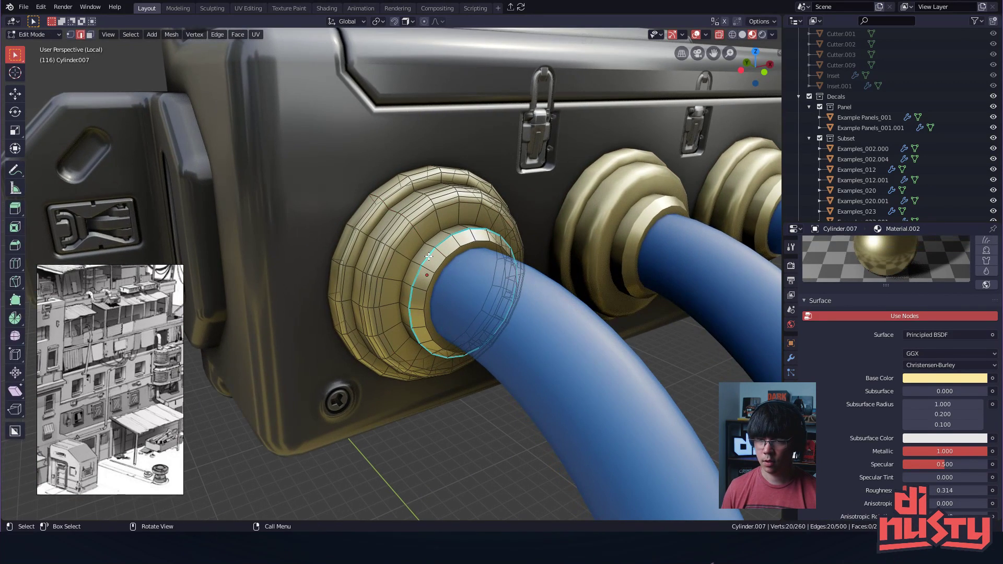
pyautogui.rightClick(429, 256)
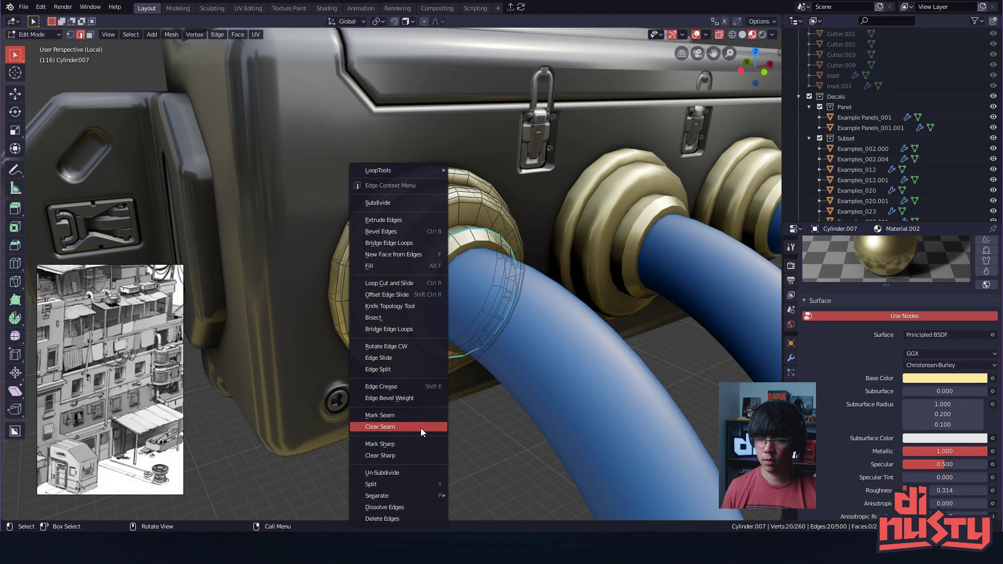
pyautogui.click(422, 444)
pyautogui.hotkey('alt', 'a')
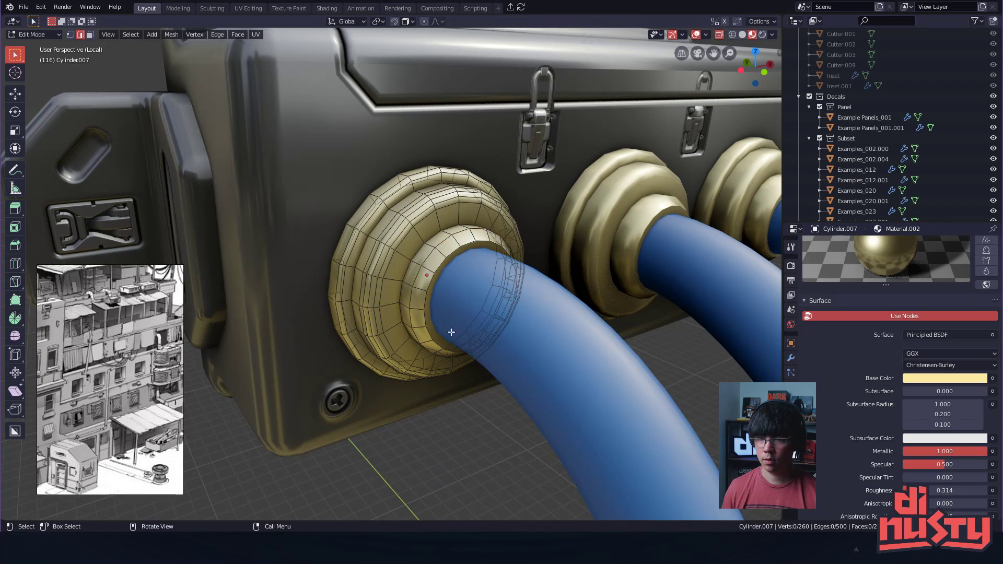
# - Bevel the two edge loops of the brass fitting's front collar with one segment
pyautogui.doubleClick(425, 257)
pyautogui.scroll(1, 482, 296)
pyautogui.keyDown('shift'); pyautogui.doubleClick(442, 275); pyautogui.keyUp('shift')
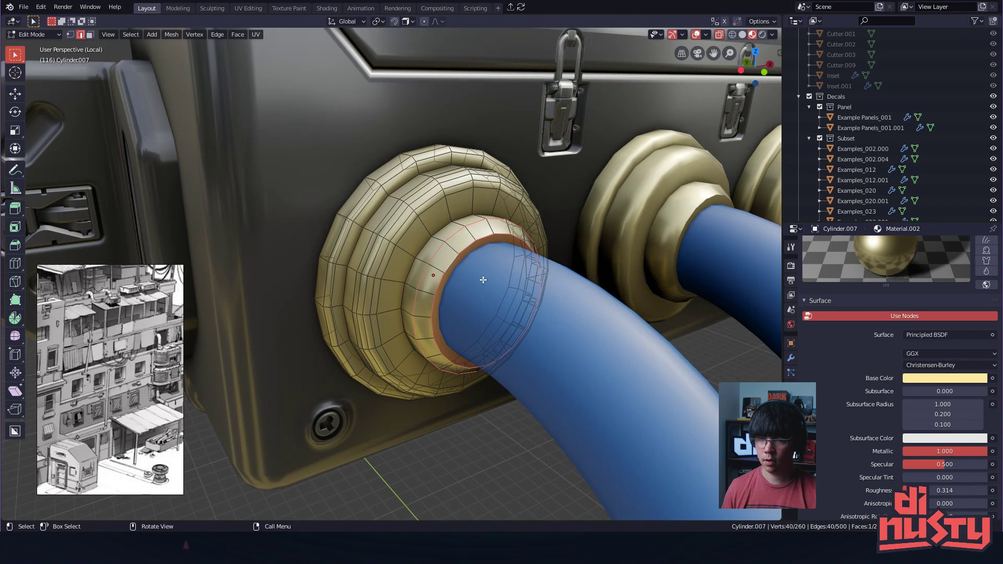
pyautogui.hotkey('ctrl', 'b')
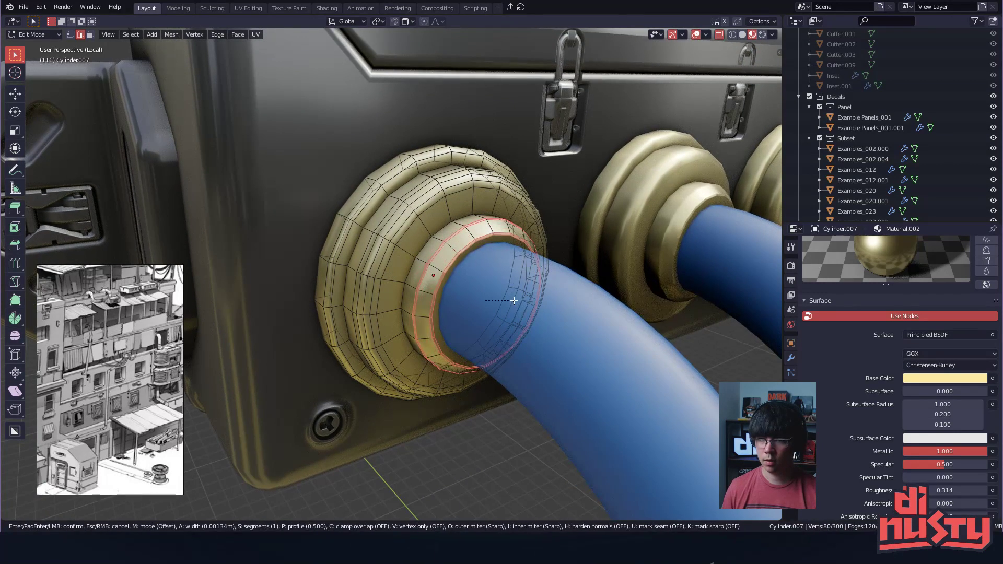
pyautogui.scroll(1, 515, 302)
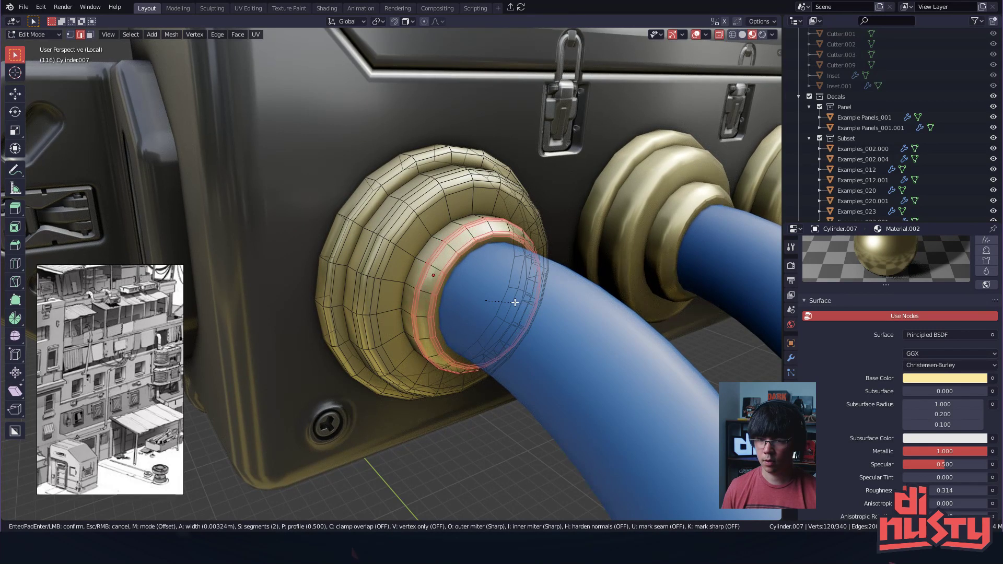
pyautogui.click(481, 290)
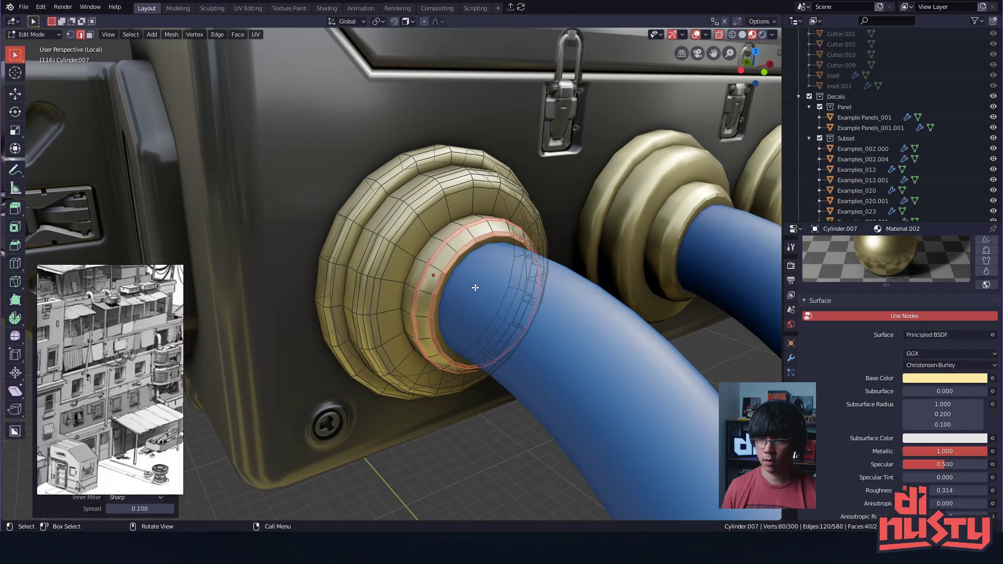
# - Shade the newly bevelled collar faces smooth in face mode and return to Object Mode
pyautogui.hotkey('ctrl', 'Tab')
pyautogui.click(535, 288)
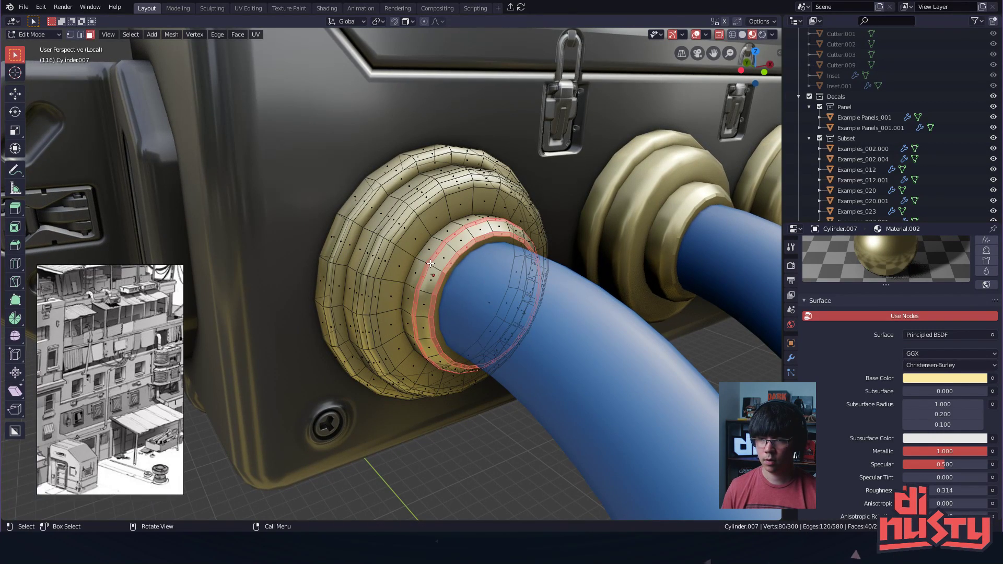
pyautogui.rightClick(456, 275)
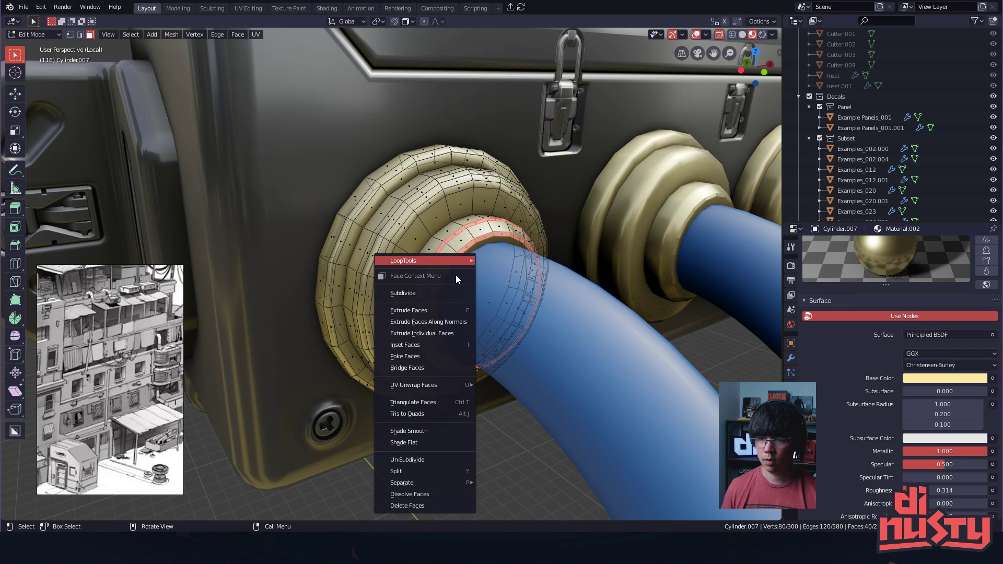
pyautogui.click(456, 431)
pyautogui.press('Tab')
# - Select the face loop on the brass fitting's collar in face mode, shade it smooth and return to Object Mode
pyautogui.scroll(1, 485, 431)
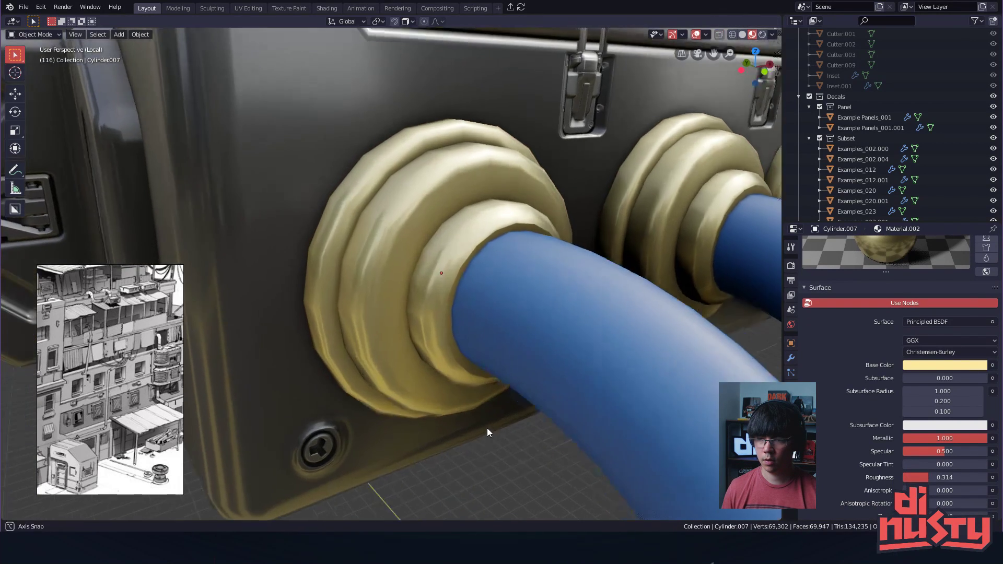
pyautogui.moveTo(485, 431); pyautogui.dragTo(480, 355, button='middle')
pyautogui.click(440, 231)
pyautogui.hotkey('ctrl', 'Tab')
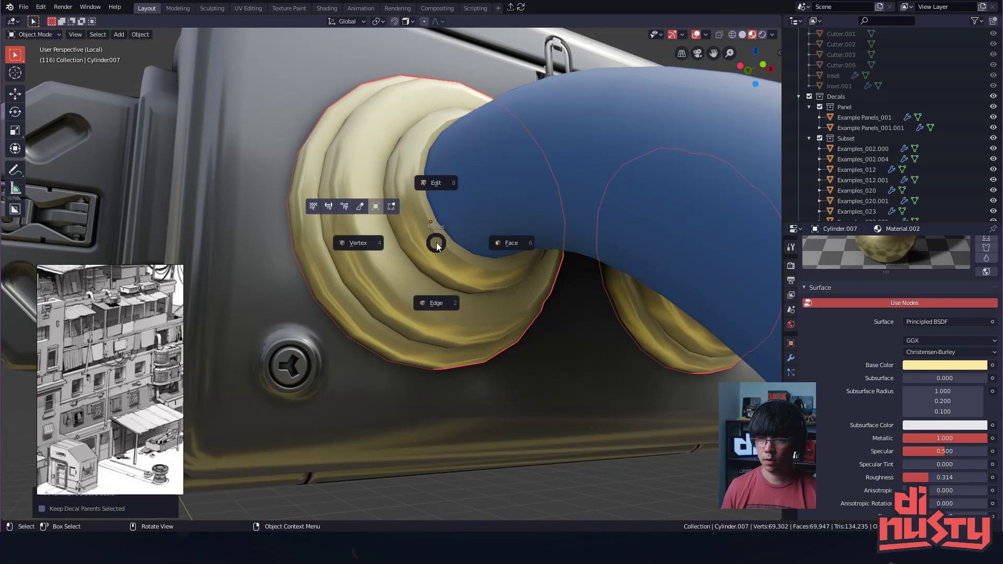
pyautogui.click(511, 243)
pyautogui.keyDown('alt'); pyautogui.click(436, 213); pyautogui.keyUp('alt')
pyautogui.rightClick(488, 192)
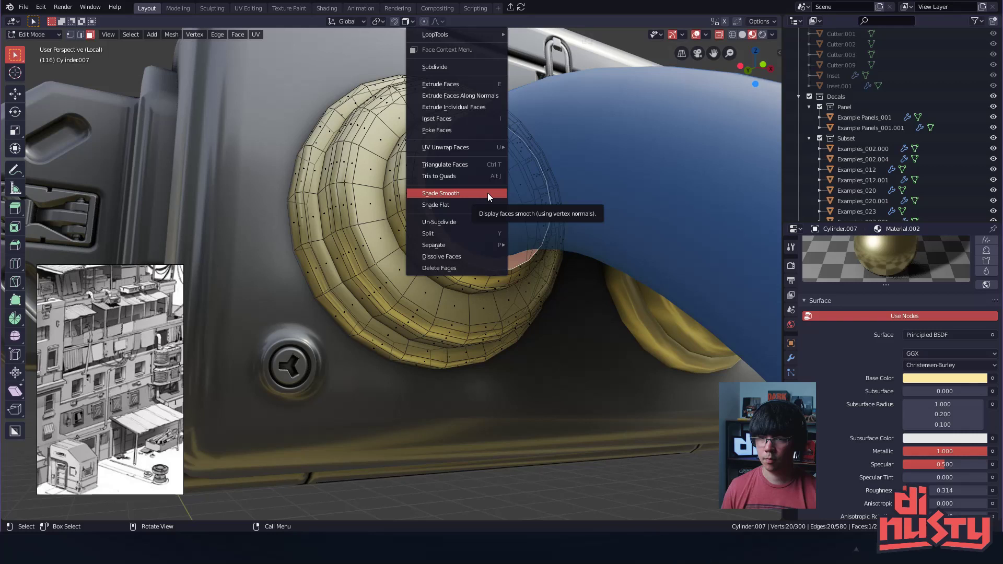
pyautogui.click(488, 193)
pyautogui.moveTo(487, 192); pyautogui.dragTo(463, 424, button='middle')
pyautogui.press('Tab')
pyautogui.click(463, 424)
# - Enter Edit Mode on the leftmost brass cable fitting
pyautogui.click(437, 256)
pyautogui.moveTo(438, 256)
pyautogui.mouseDown(button='middle')
pyautogui.moveTo(384, 268)
pyautogui.moveTo(431, 261)
pyautogui.mouseUp(button='middle')
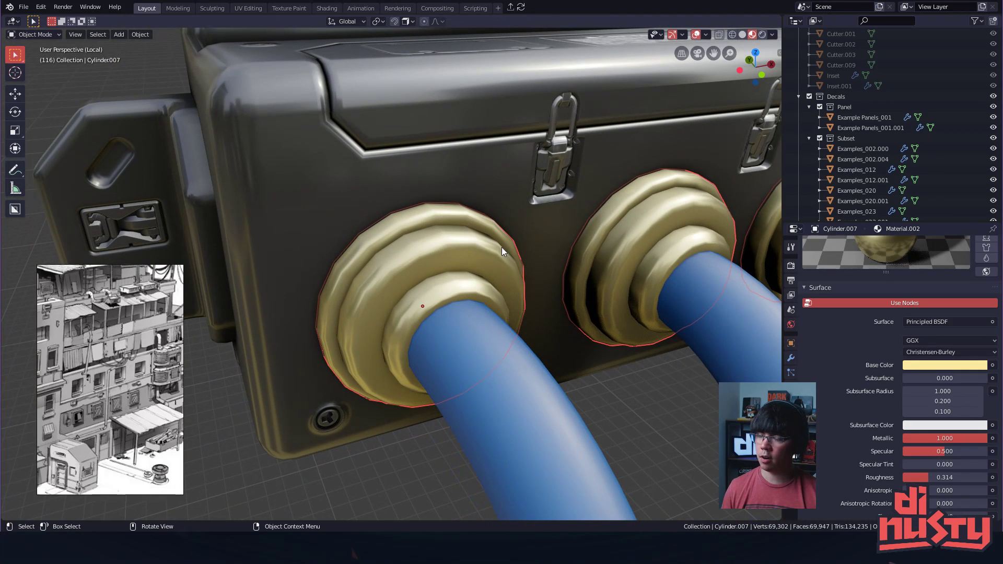
pyautogui.press('Tab')
pyautogui.click(445, 226)
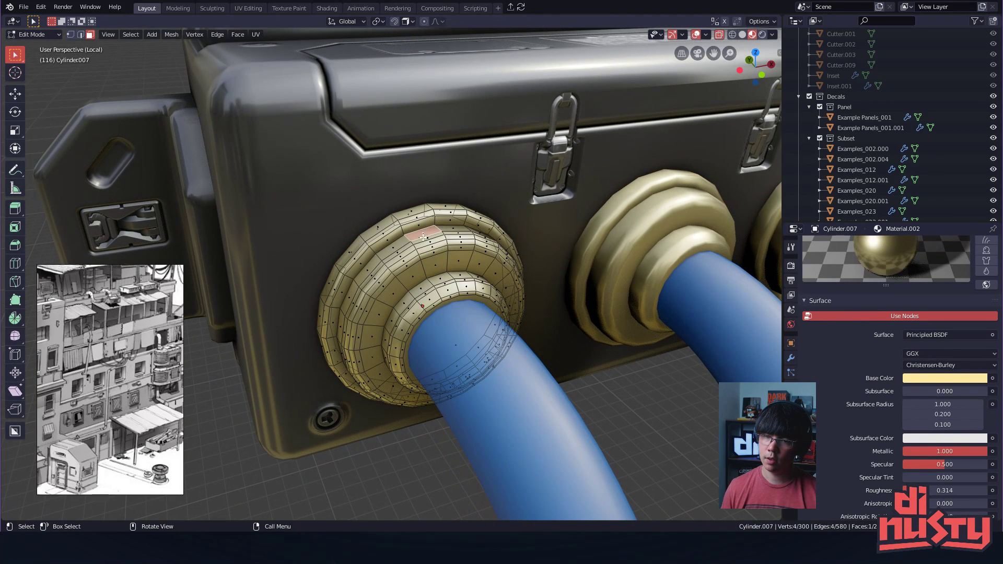
pyautogui.keyDown('alt'); pyautogui.keyDown('shift'); pyautogui.click(397, 245); pyautogui.keyUp('shift'); pyautogui.keyUp('alt')
pyautogui.hotkey('ctrl', 'z')
pyautogui.keyDown('alt'); pyautogui.keyDown('shift'); pyautogui.click(408, 242); pyautogui.keyUp('shift'); pyautogui.keyUp('alt')
pyautogui.keyDown('alt'); pyautogui.keyDown('shift'); pyautogui.click(410, 244); pyautogui.keyUp('shift'); pyautogui.keyUp('alt')
pyautogui.scroll(2, 410, 244)
pyautogui.keyDown('shift'); pyautogui.doubleClick(425, 237); pyautogui.keyUp('shift')
pyautogui.keyDown('shift'); pyautogui.doubleClick(422, 253); pyautogui.keyUp('shift')
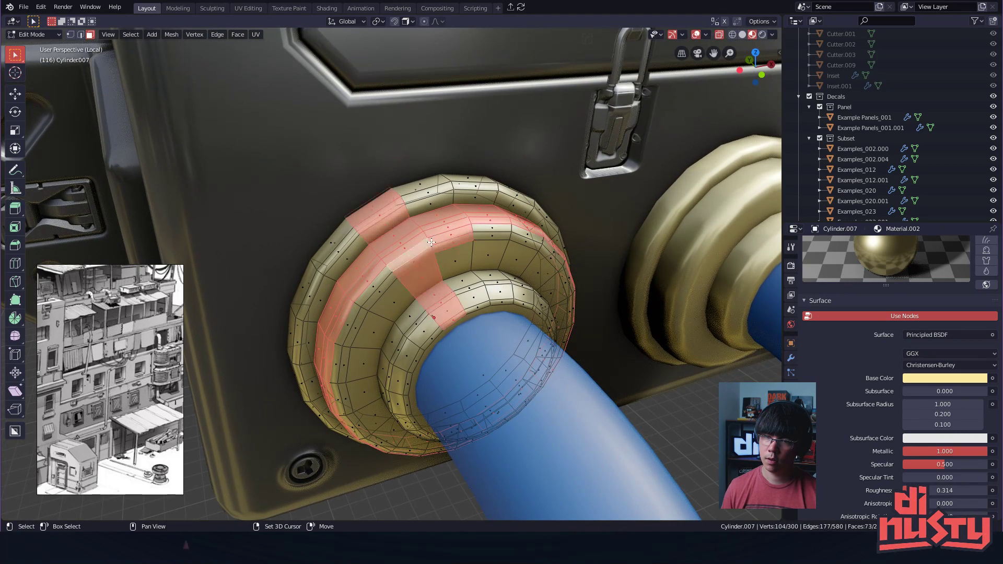
pyautogui.keyDown('shift'); pyautogui.doubleClick(434, 252); pyautogui.keyUp('shift')
# - Select the face loops of the fitting's middle ring one after another, from its flat front face back to the outer ring
pyautogui.doubleClick(438, 264)
pyautogui.scroll(5, 496, 255)
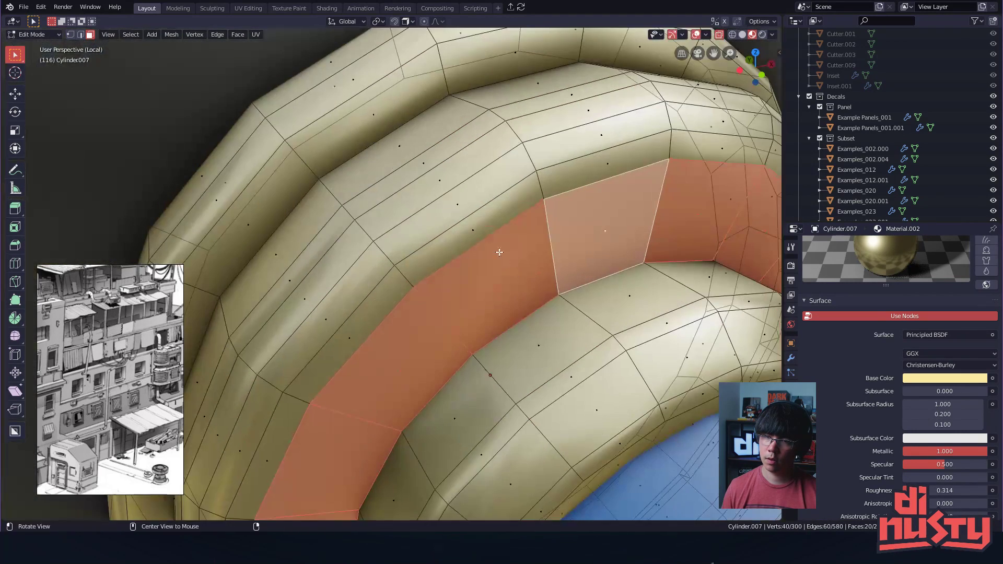
pyautogui.scroll(-2, 497, 254)
pyautogui.keyDown('shift'); pyautogui.doubleClick(474, 215); pyautogui.keyUp('shift')
pyautogui.keyDown('shift'); pyautogui.doubleClick(467, 201); pyautogui.keyUp('shift')
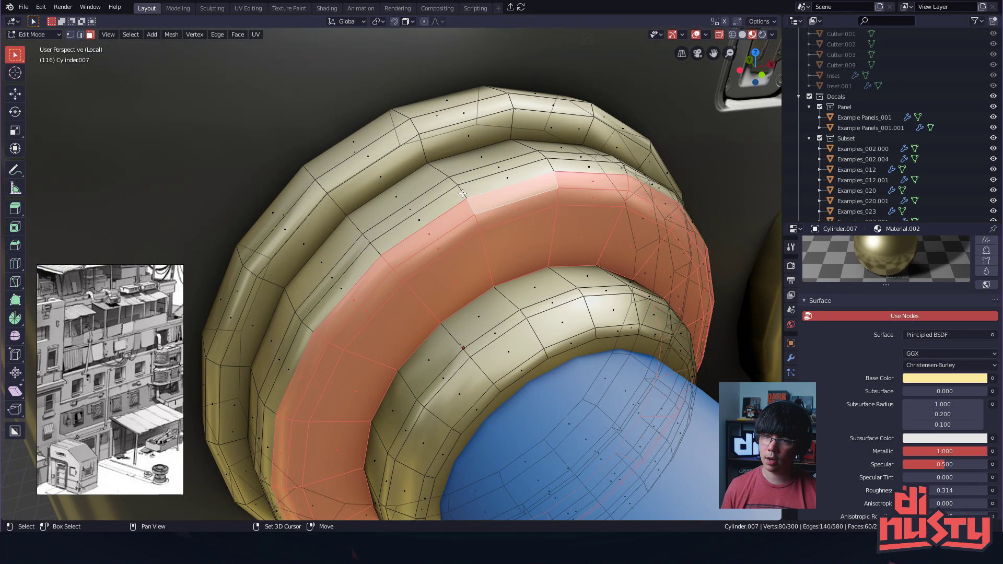
pyautogui.keyDown('shift'); pyautogui.doubleClick(460, 191); pyautogui.keyUp('shift')
pyautogui.keyDown('shift'); pyautogui.doubleClick(452, 182); pyautogui.keyUp('shift')
pyautogui.keyDown('shift'); pyautogui.doubleClick(444, 172); pyautogui.keyUp('shift')
pyautogui.scroll(-5, 444, 172)
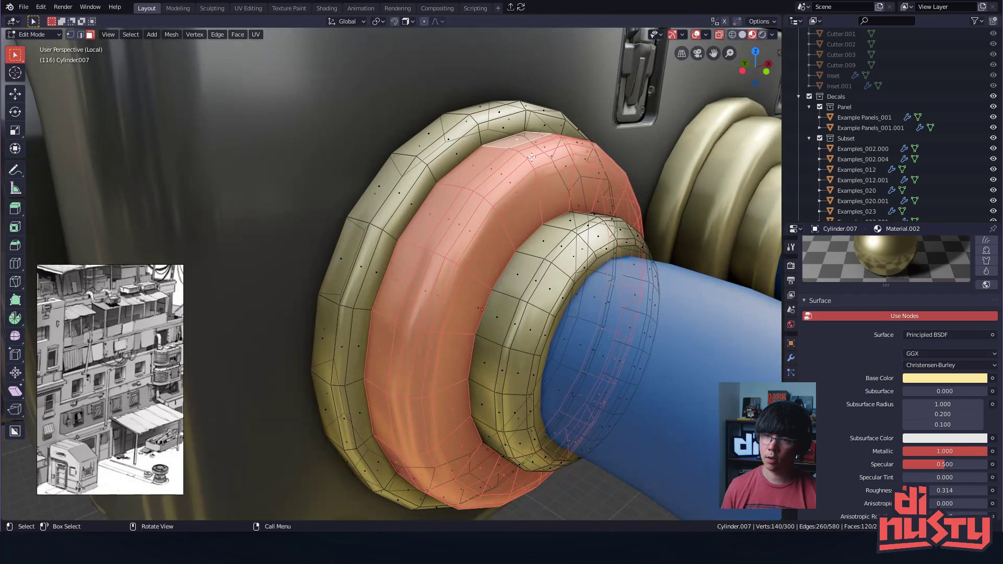
# - Reselect the middle ring by growing one rim face loop twice and adding its flat front face loop, and save the file
pyautogui.doubleClick(524, 156)
pyautogui.press('ctrl+KP_Add')
pyautogui.press('ctrl+KP_Add')
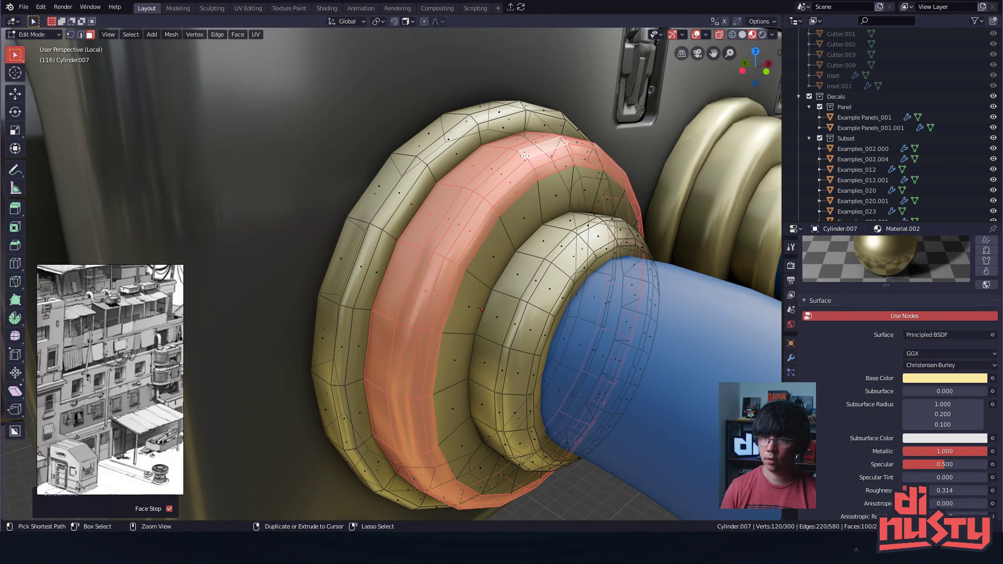
pyautogui.keyDown('alt'); pyautogui.keyDown('shift'); pyautogui.click(506, 230); pyautogui.keyUp('shift'); pyautogui.keyUp('alt')
pyautogui.scroll(-3, 506, 230)
pyautogui.moveTo(507, 231); pyautogui.dragTo(484, 255, button='middle')
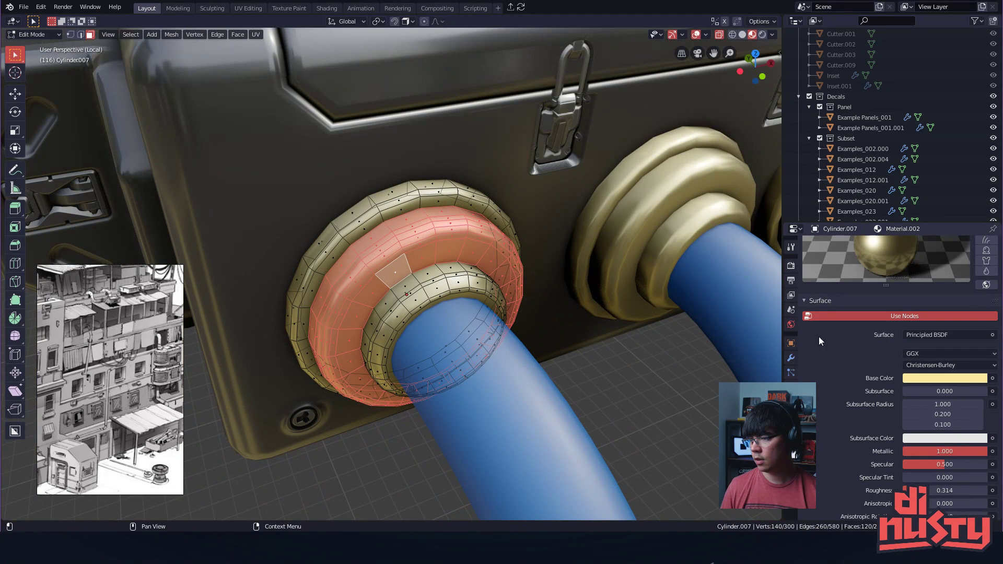
pyautogui.moveTo(598, 267); pyautogui.dragTo(605, 260, button='middle')
pyautogui.hotkey('ctrl', 's')
pyautogui.click(680, 258)
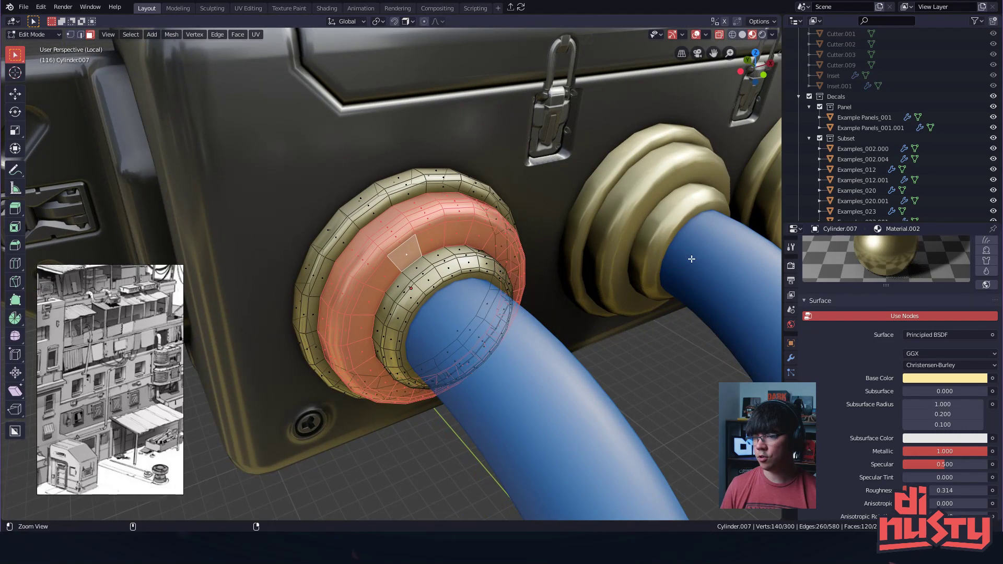
# - Try making a separate copy of the fitting's Material.002 and rename the copy Metal3
pyautogui.scroll(-2, 693, 259)
pyautogui.keyDown('shift'); pyautogui.moveTo(694, 259); pyautogui.dragTo(657, 233, button='middle'); pyautogui.keyUp('shift')
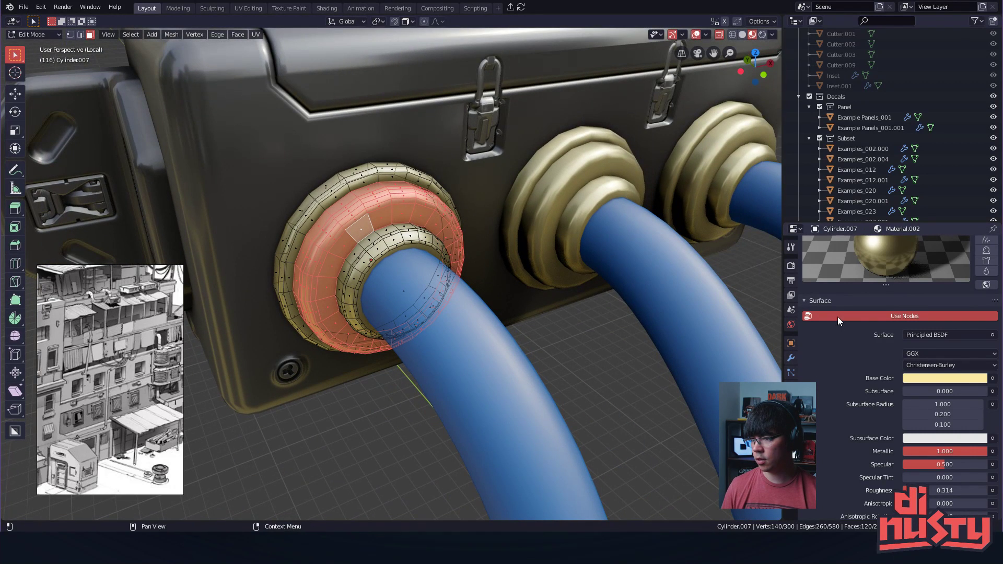
pyautogui.scroll(2, 841, 324)
pyautogui.click(823, 345)
pyautogui.click(827, 356)
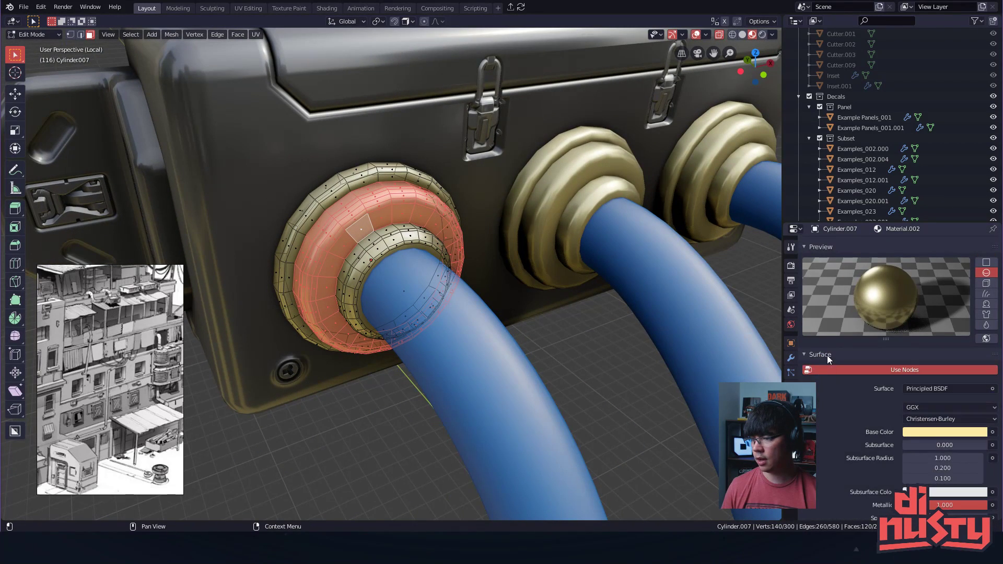
pyautogui.click(827, 356)
pyautogui.scroll(4, 842, 325)
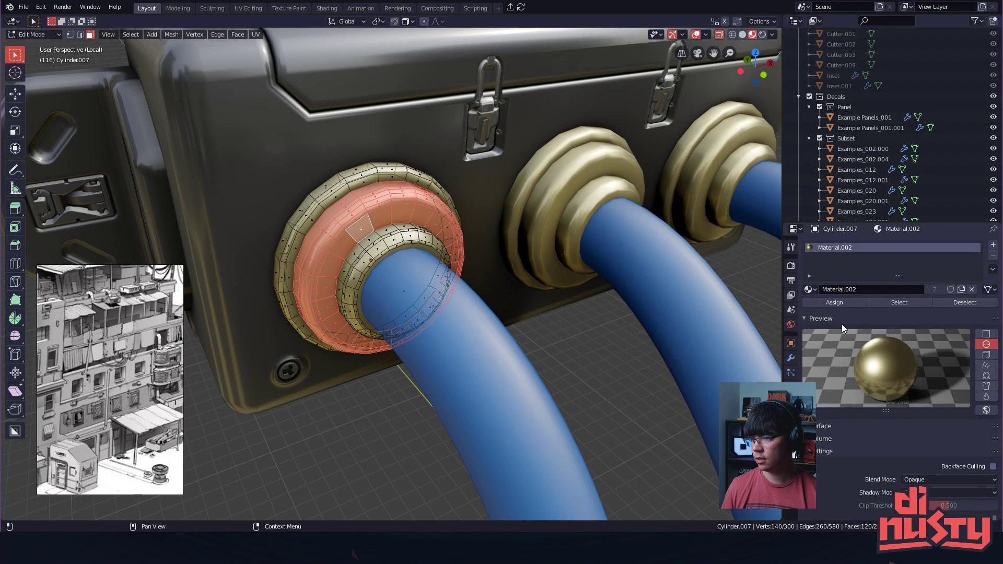
pyautogui.click(961, 290)
pyautogui.click(893, 290)
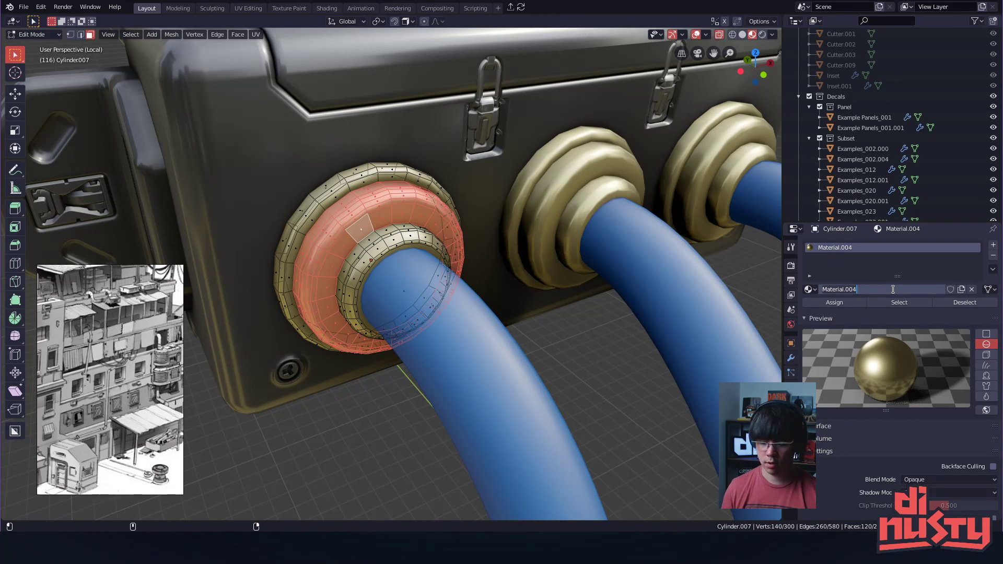
pyautogui.press('BackSpace')
pyautogui.write('Metal3')
pyautogui.press('Return')
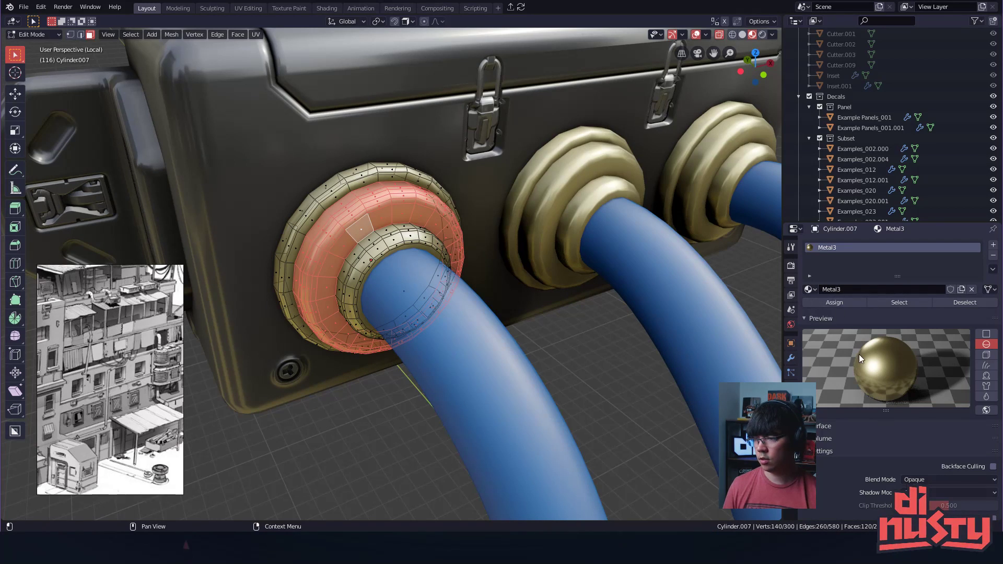
# - Undo the copying and renaming of the fitting's material
pyautogui.scroll(-3, 891, 340)
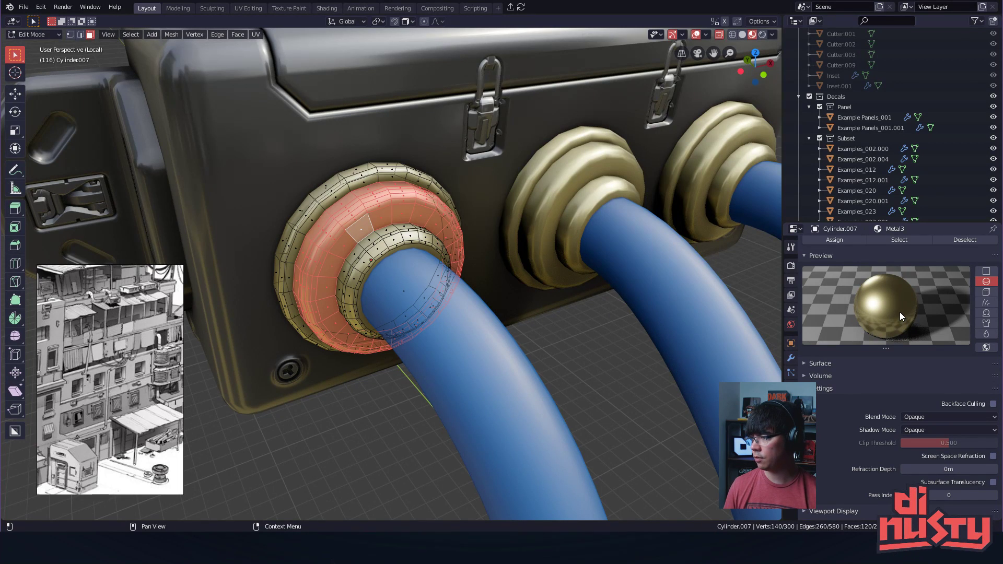
pyautogui.scroll(3, 909, 282)
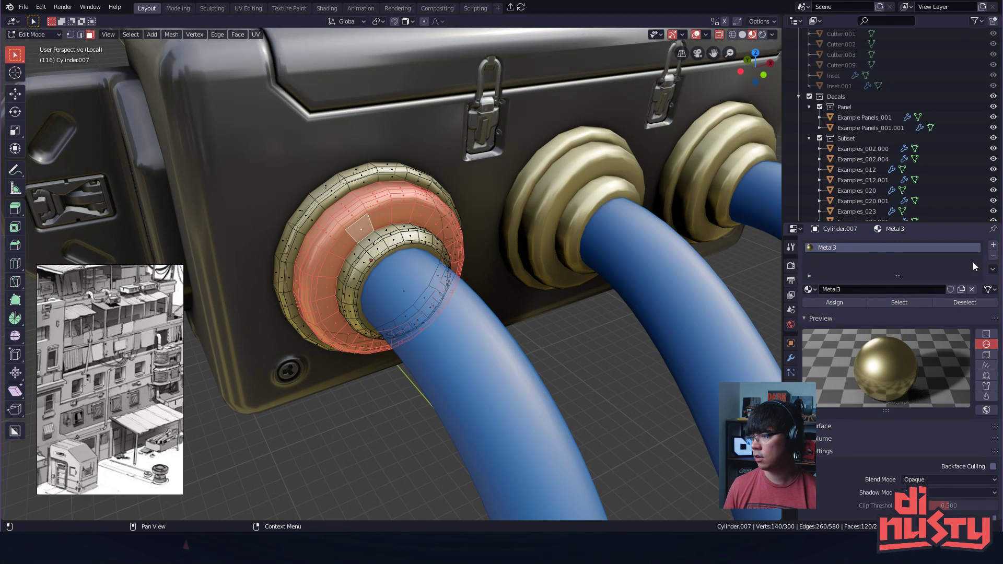
pyautogui.hotkey('ctrl', 'z')
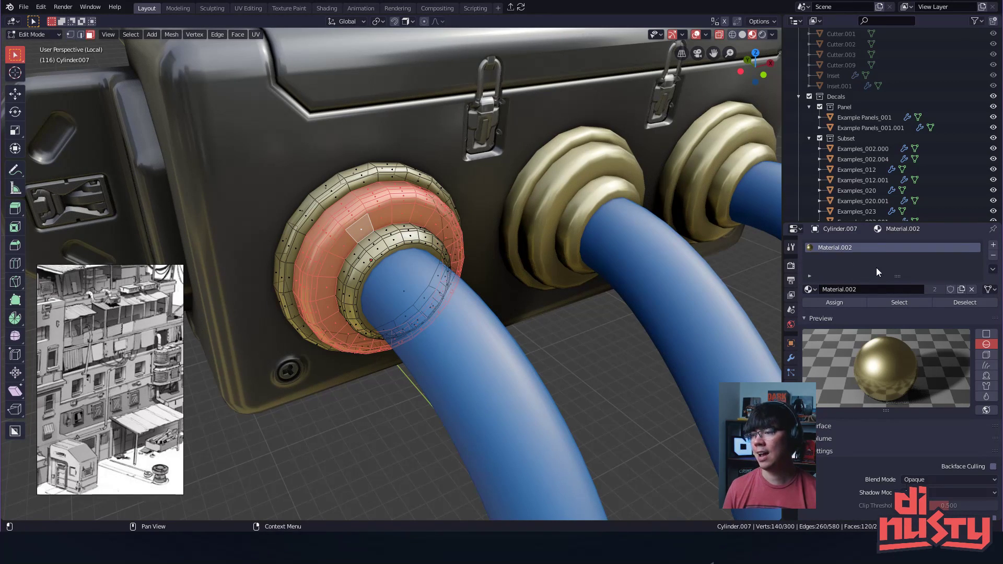
# - Add a second material slot with a new material named Metal3, assign it to the selected middle ring faces and deselect everything
pyautogui.click(994, 245)
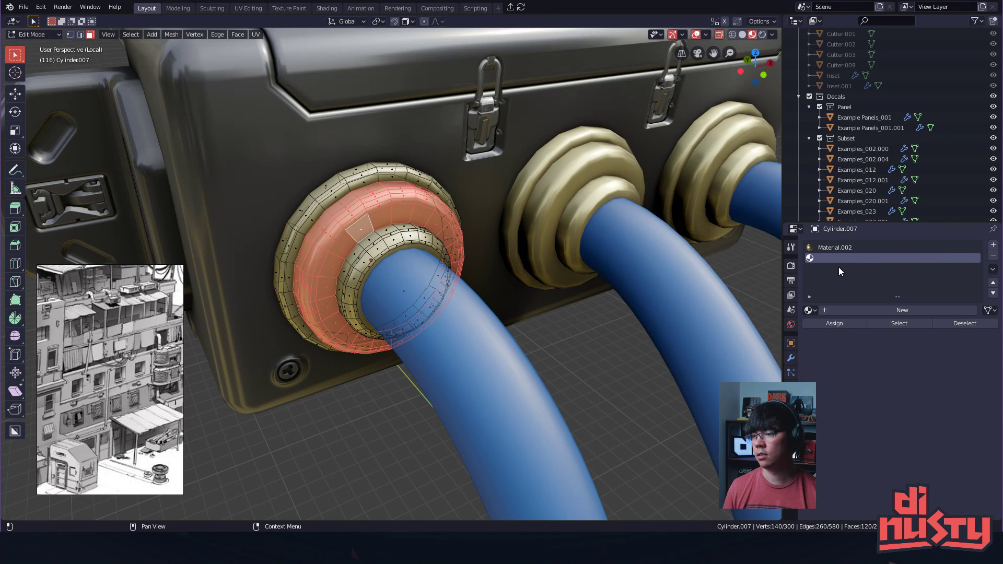
pyautogui.click(905, 311)
pyautogui.click(904, 312)
pyautogui.write('Mat')
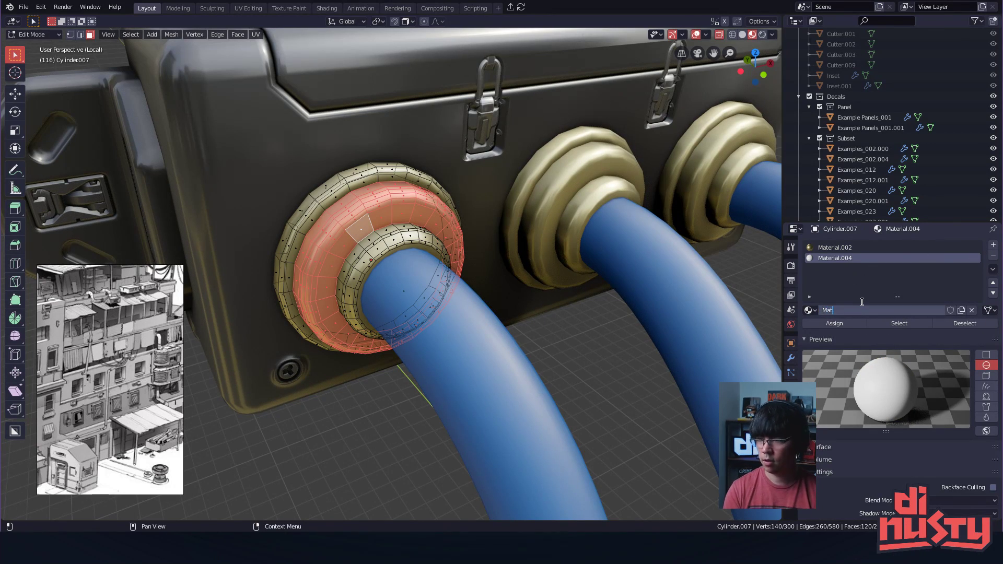
pyautogui.press('BackSpace')
pyautogui.write('Metal3')
pyautogui.press('Return')
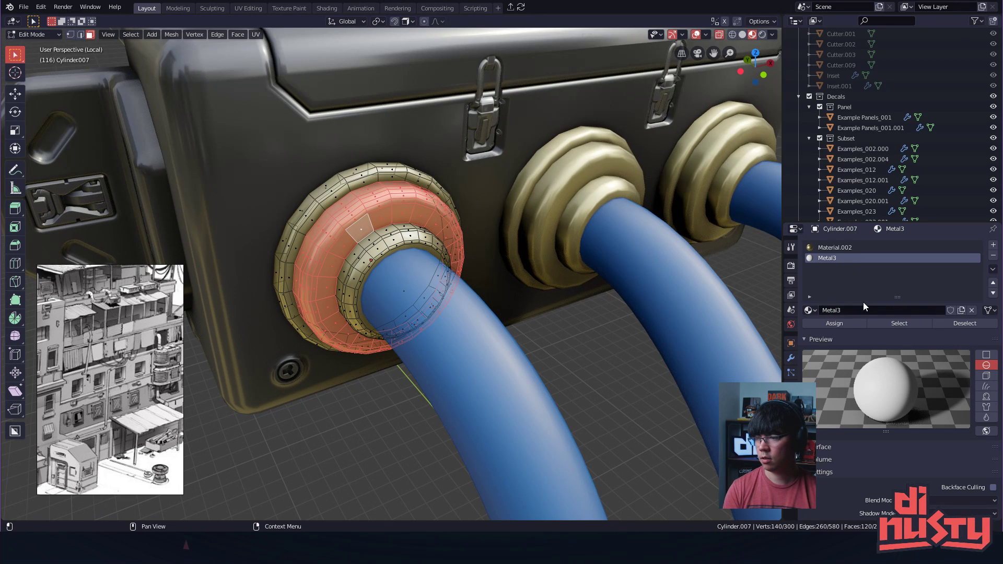
pyautogui.click(835, 324)
pyautogui.hotkey('alt', 'a')
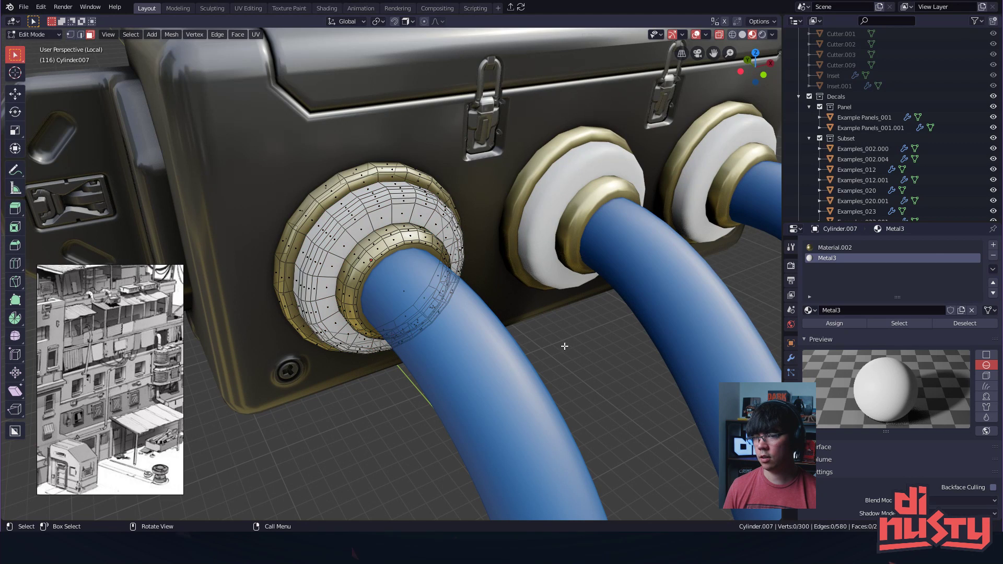
# - Return to Object Mode and expand the Surface settings of the Metal3 material
pyautogui.scroll(-3, 934, 429)
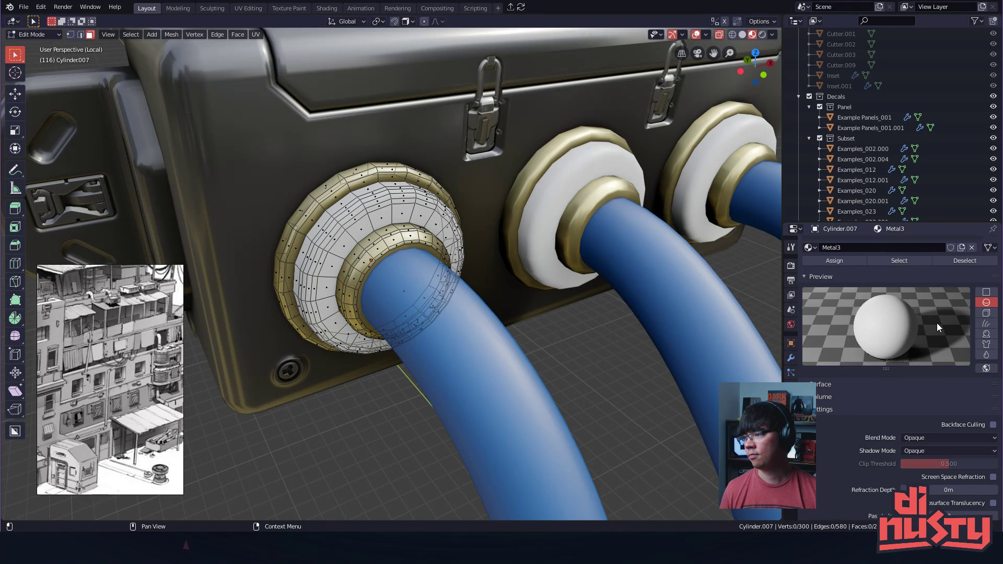
pyautogui.scroll(-1, 971, 384)
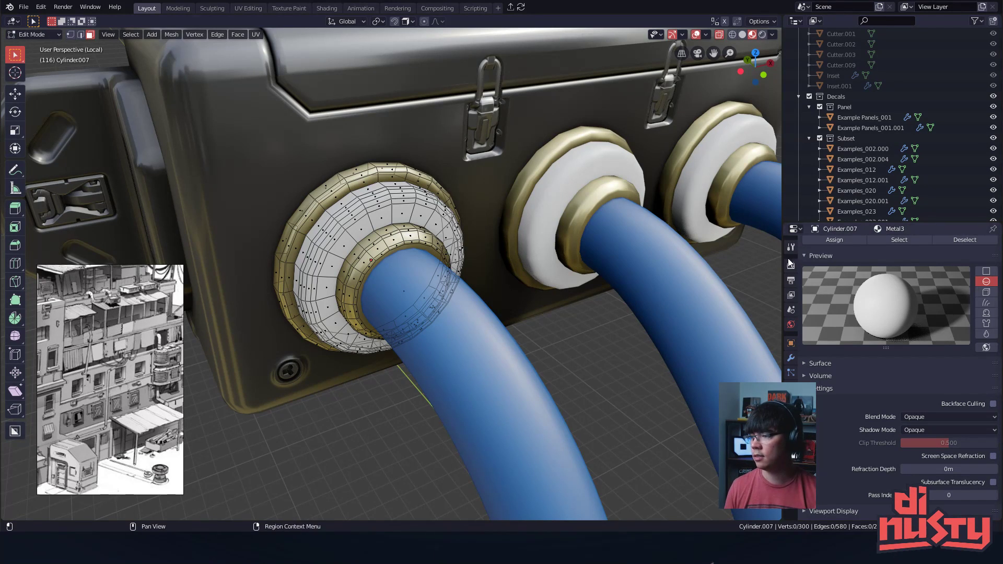
pyautogui.press('Tab')
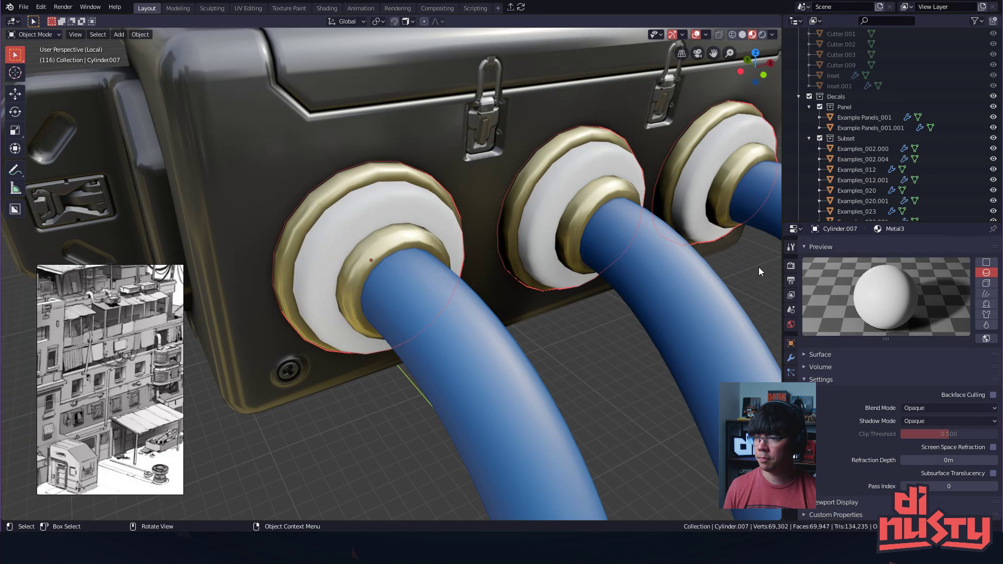
pyautogui.moveTo(574, 205); pyautogui.dragTo(622, 290, button='middle')
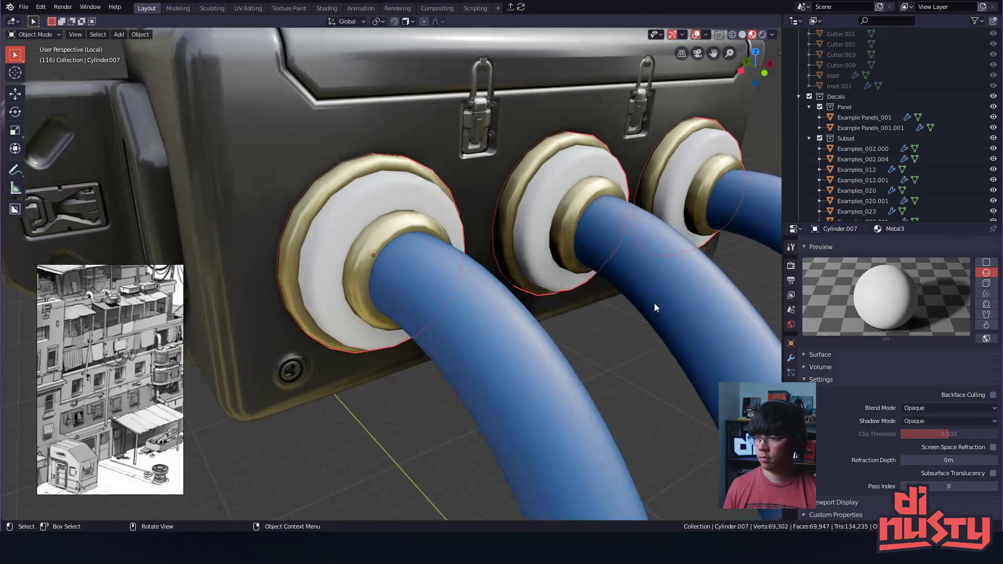
pyautogui.scroll(1, 844, 415)
pyautogui.click(813, 374)
pyautogui.scroll(-5, 854, 393)
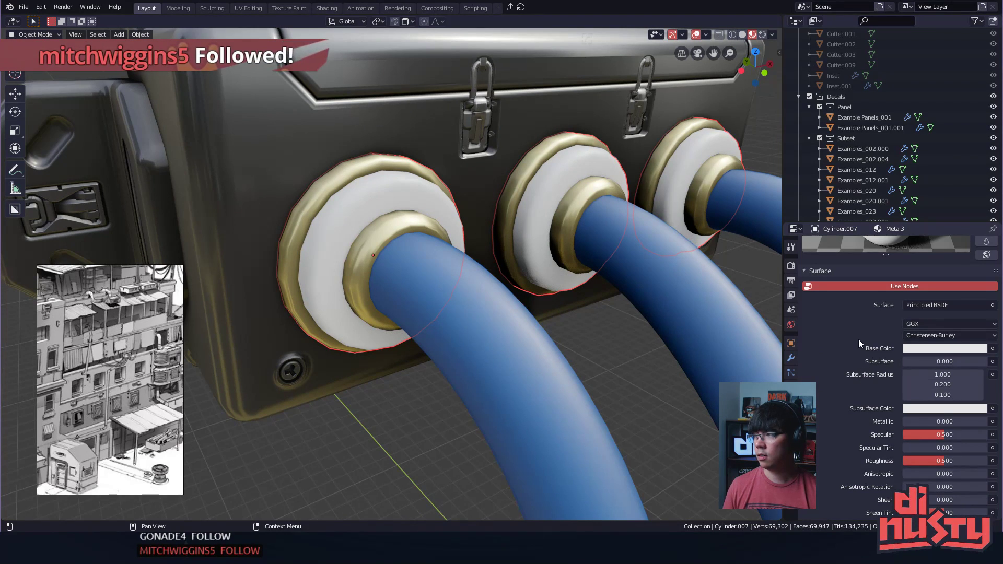
pyautogui.scroll(-4, 858, 340)
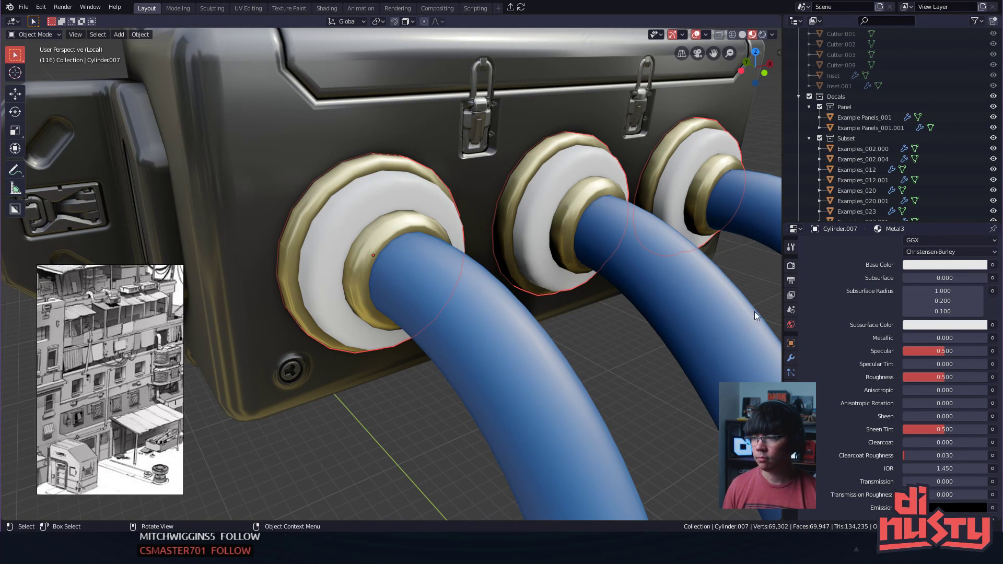
# - Try a dark base color with a value of 0.107 on the Metal3 material
pyautogui.click(939, 266)
pyautogui.moveTo(979, 139); pyautogui.dragTo(979, 184)
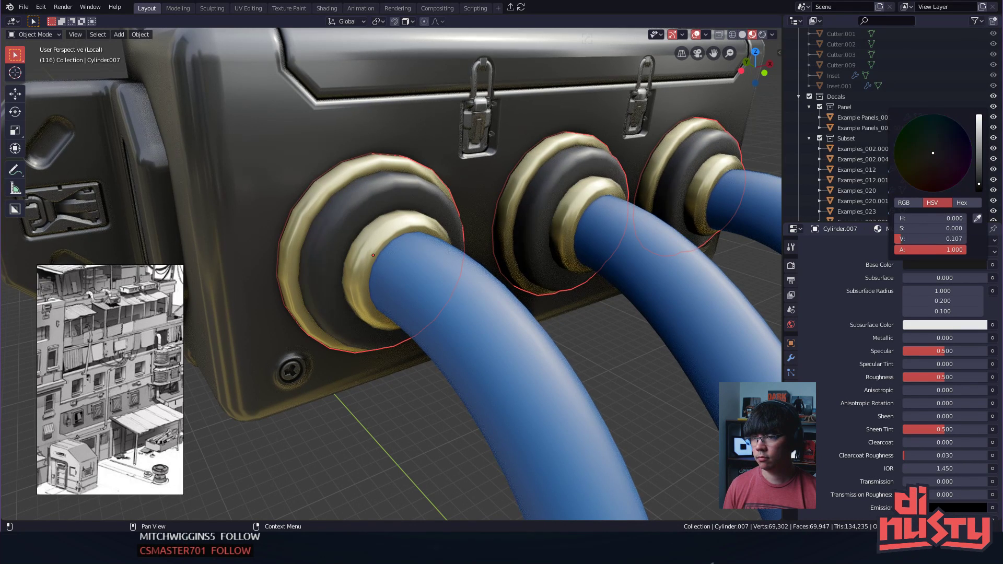
pyautogui.moveTo(627, 193); pyautogui.dragTo(496, 229, button='middle')
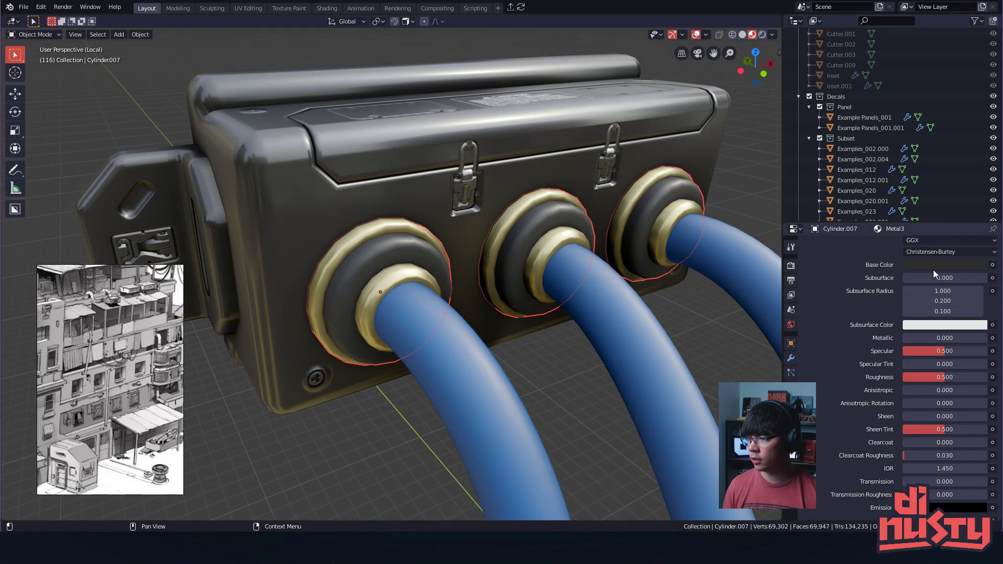
# - Brighten Metal3's base color to a light grey and set its Metallic to 1.000
pyautogui.scroll(1, 935, 273)
pyautogui.click(948, 286)
pyautogui.moveTo(980, 199); pyautogui.dragTo(980, 150)
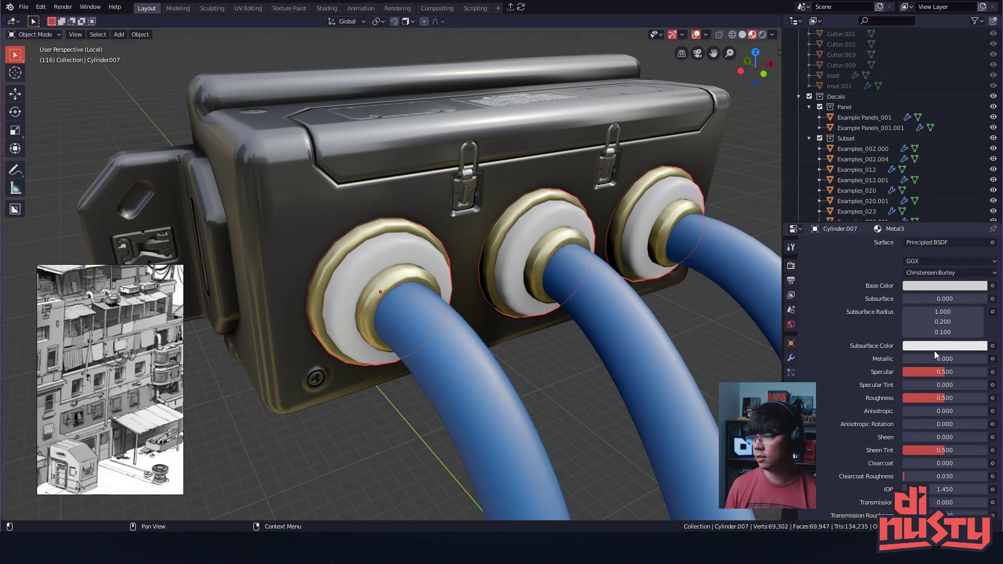
pyautogui.click(915, 359)
pyautogui.write('1')
pyautogui.press('Return')
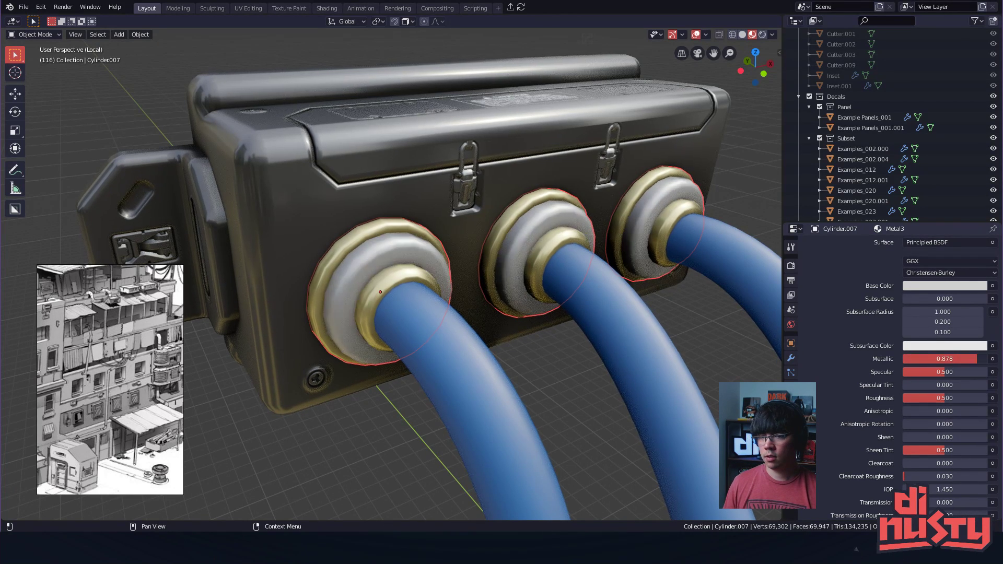
# - Set Metal3's Specular to 0.555 and Roughness to 0.299, leave Anisotropic at 0.000, and inspect the fittings up close
pyautogui.moveTo(961, 372); pyautogui.dragTo(927, 400)
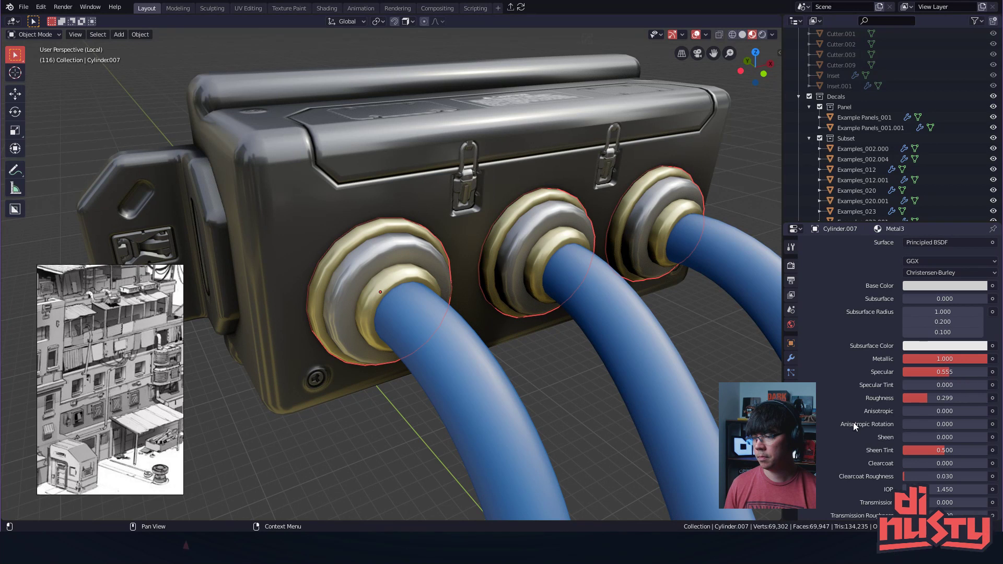
pyautogui.moveTo(909, 412); pyautogui.dragTo(985, 412)
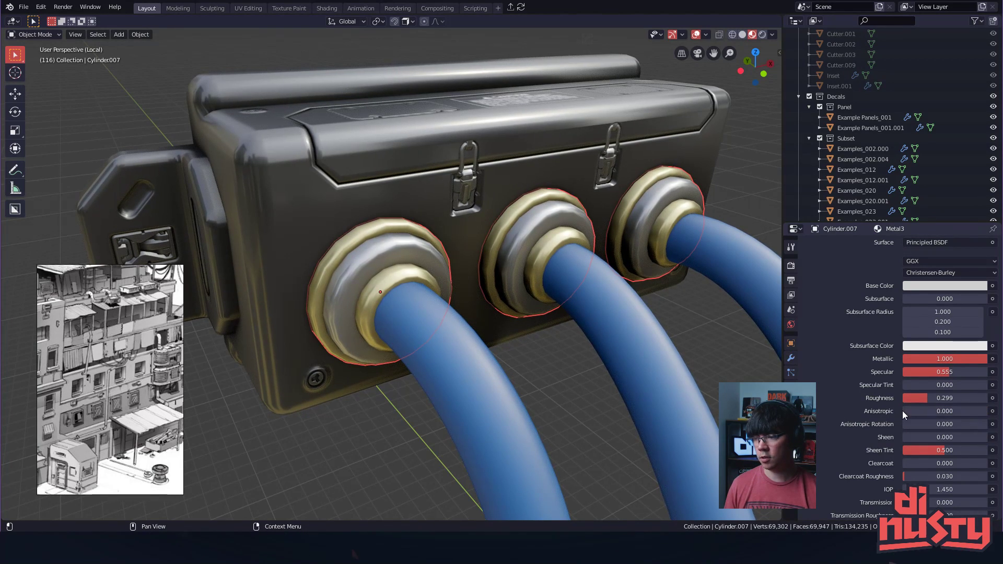
pyautogui.scroll(-4, 862, 412)
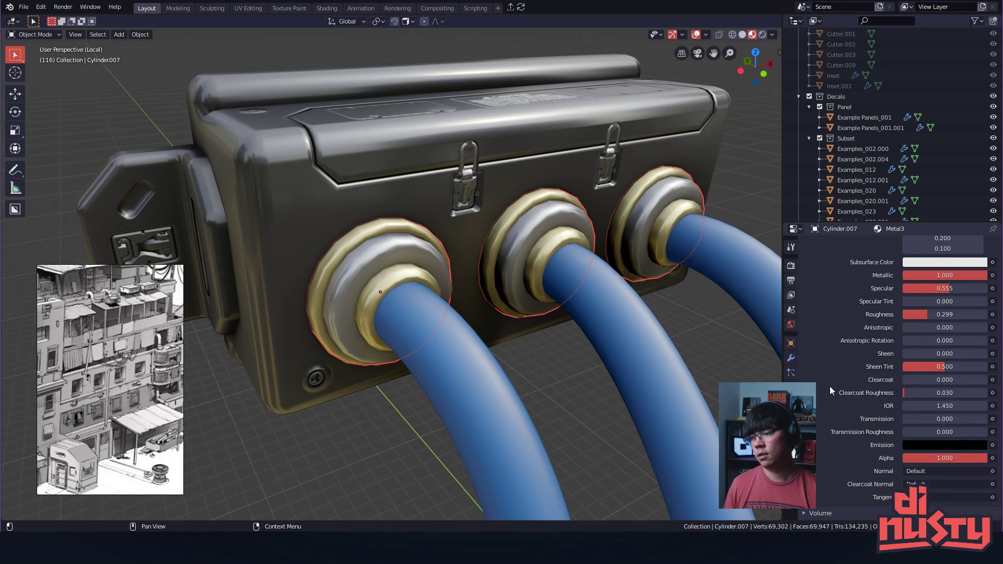
pyautogui.moveTo(668, 299); pyautogui.dragTo(726, 311, button='middle')
pyautogui.scroll(5, 647, 313)
pyautogui.moveTo(647, 313); pyautogui.dragTo(440, 250, button='middle')
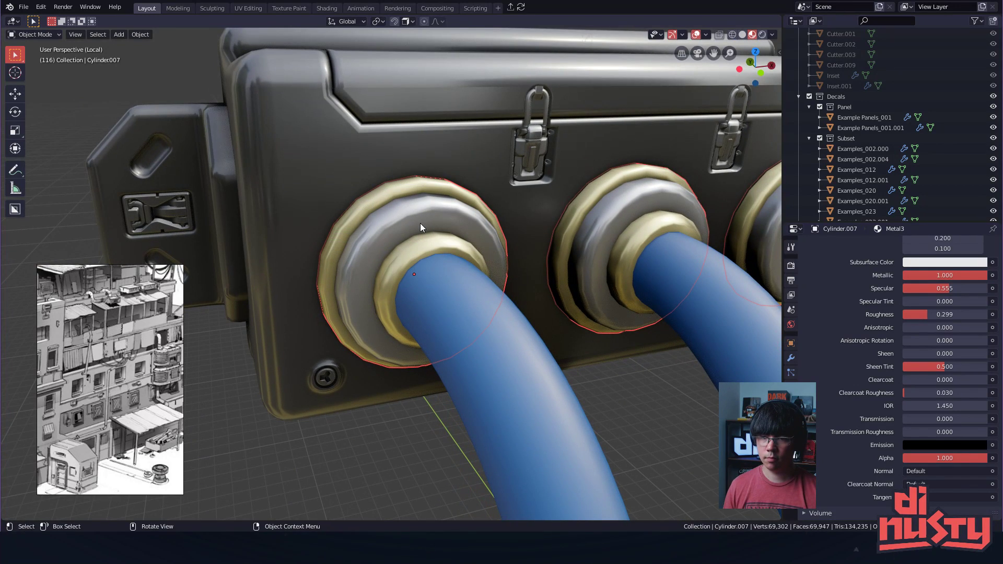
# - Insert the round locking-ring decal Examples_027 on the first fitting's middle ring and scale it down
pyautogui.press('d')
pyautogui.click(356, 260)
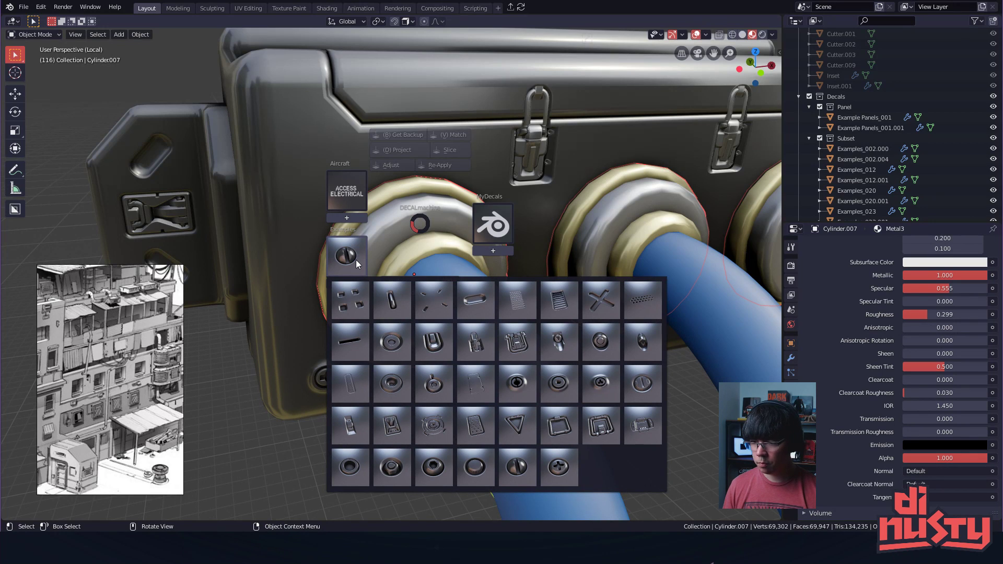
pyautogui.click(426, 431)
pyautogui.press('s')
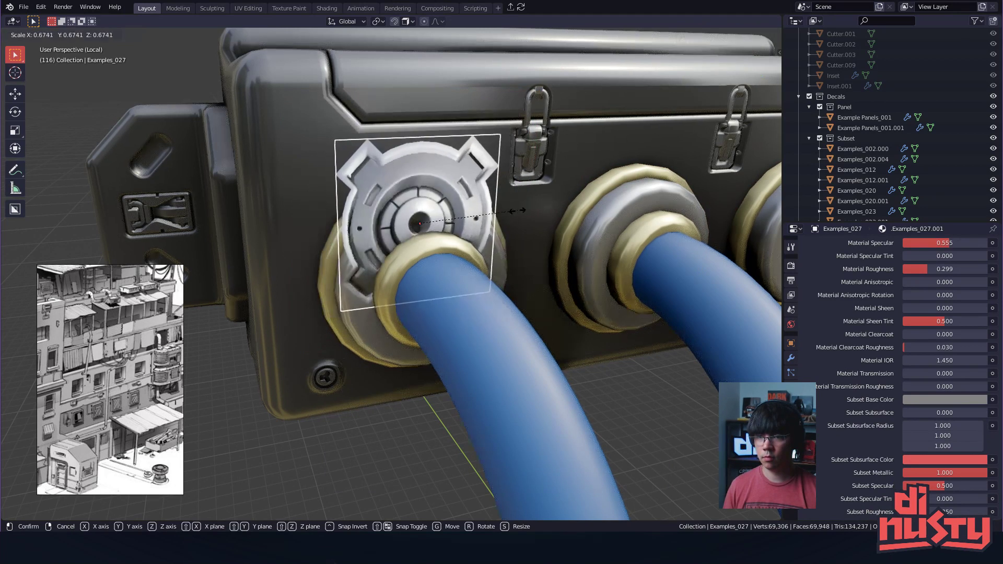
pyautogui.click(503, 214)
pyautogui.click(476, 319)
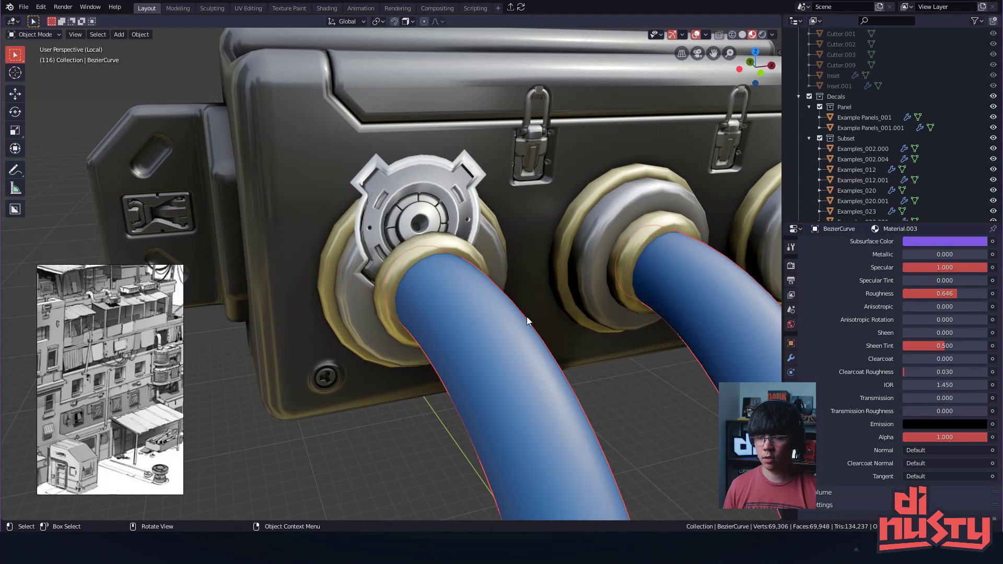
# - Move the ring decal behind the first cable, roughly centered on the fitting
pyautogui.click(449, 256)
pyautogui.press('g')
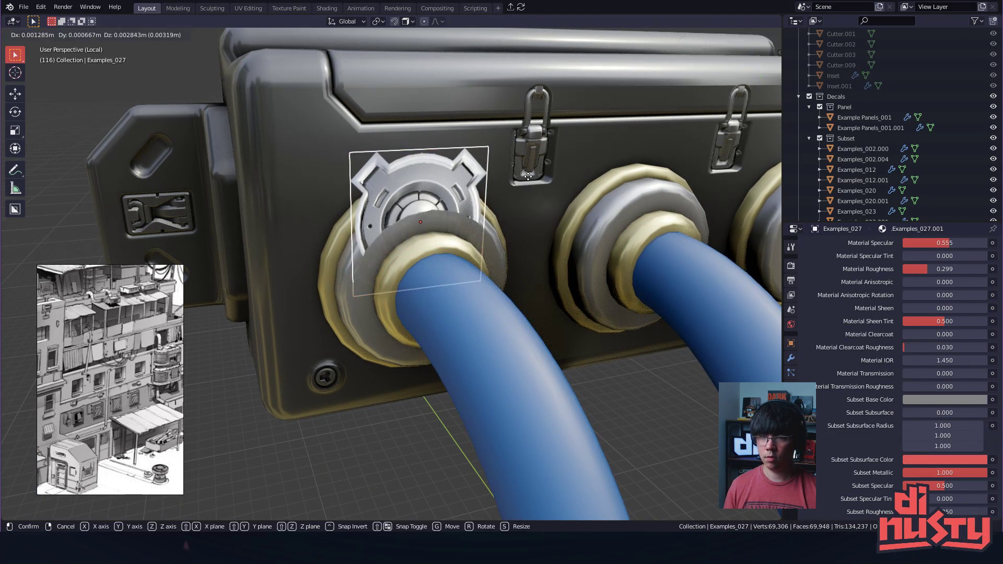
pyautogui.click(461, 218)
pyautogui.press('g')
pyautogui.press('y')
pyautogui.press('z')
pyautogui.press('x')
pyautogui.click(531, 234)
# - Adjust the ring decal's position and scale it down further to fit the silver ring
pyautogui.moveTo(544, 255); pyautogui.dragTo(516, 257, button='middle')
pyautogui.press('g')
pyautogui.click(527, 214)
pyautogui.press('g')
pyautogui.click(519, 255)
pyautogui.press('s')
pyautogui.press('g')
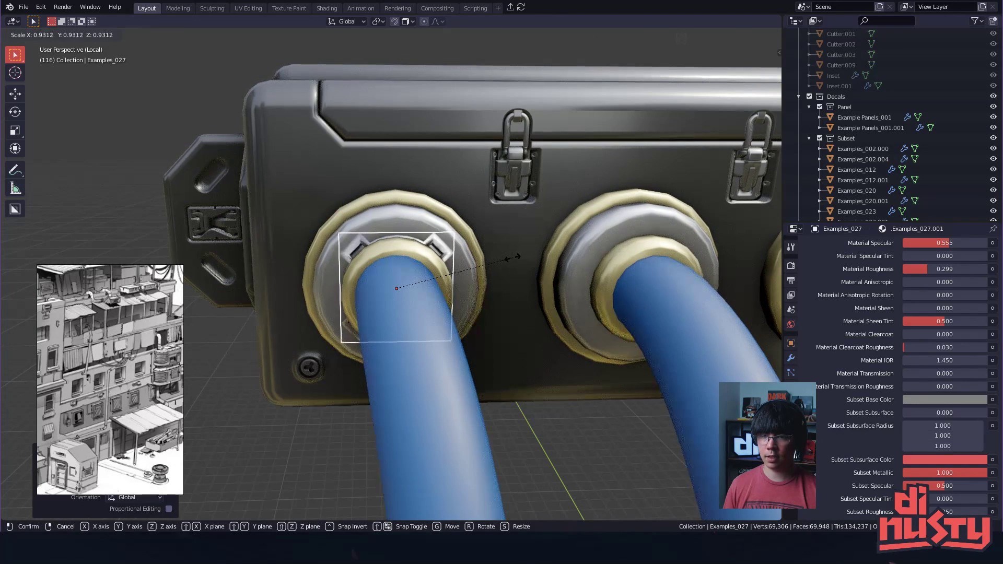
pyautogui.click(510, 259)
# - Reselect the ring decal and nudge it until its notches sit evenly around the cable
pyautogui.click(436, 315)
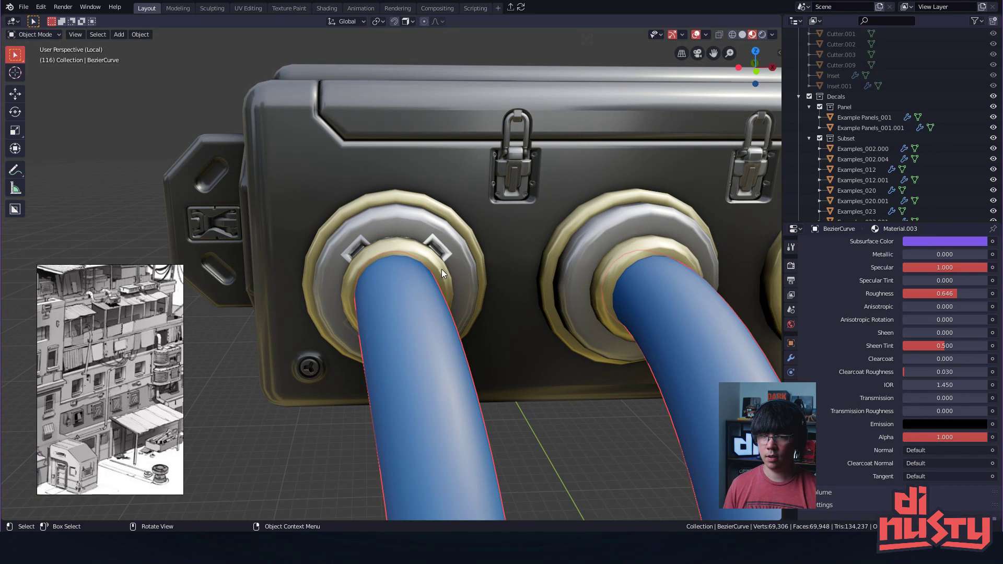
pyautogui.click(453, 243)
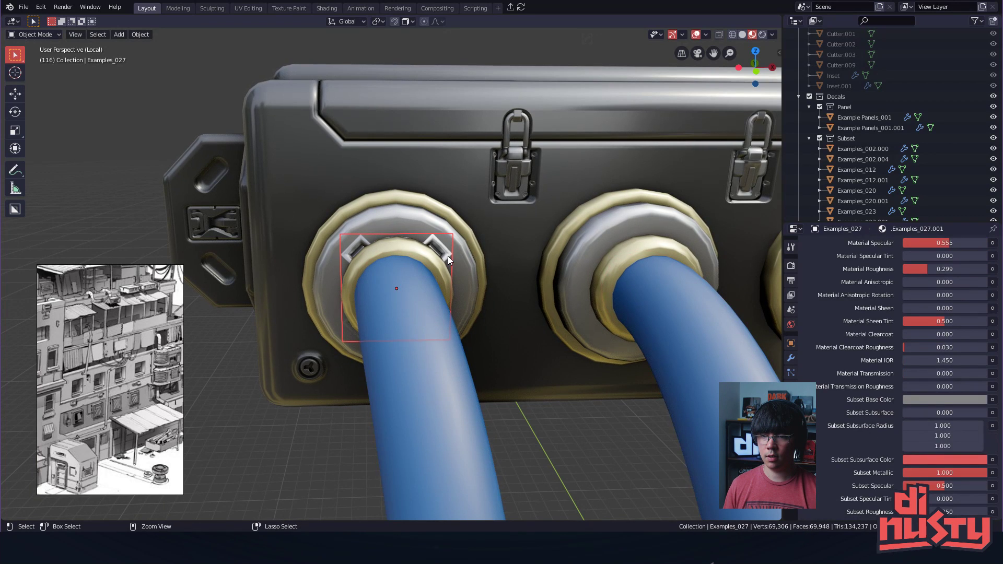
pyautogui.press('g')
pyautogui.click(546, 275)
# - Duplicate the ring decal along the X axis onto the second and third cable fittings
pyautogui.moveTo(546, 274); pyautogui.dragTo(353, 215, button='middle')
pyautogui.scroll(5, 621, 270)
pyautogui.keyDown('ctrl'); pyautogui.moveTo(357, 257); pyautogui.dragTo(339, 293, button='middle'); pyautogui.keyUp('ctrl')
pyautogui.moveTo(339, 292); pyautogui.dragTo(378, 294, button='middle')
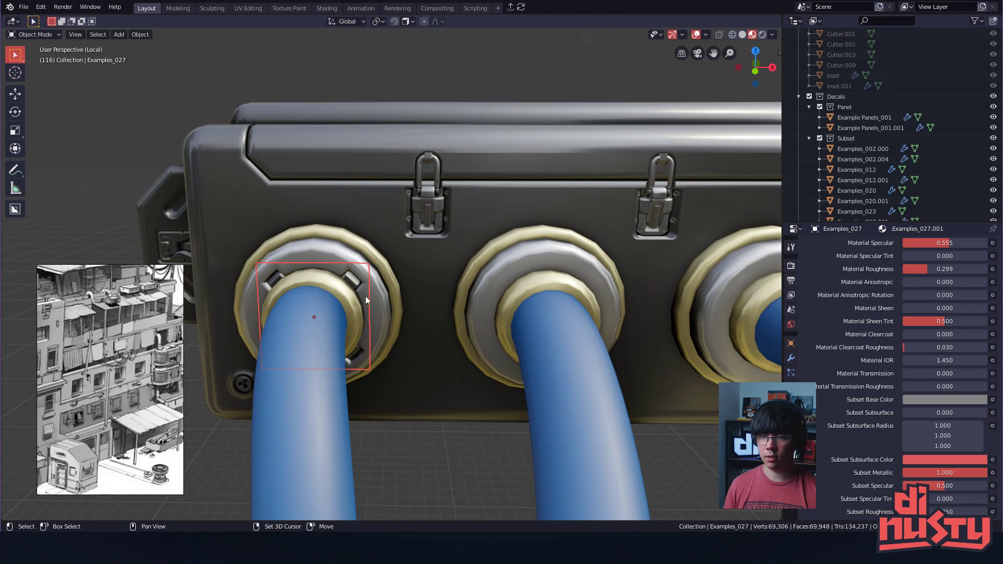
pyautogui.hotkey('shift', 'd')
pyautogui.press('x')
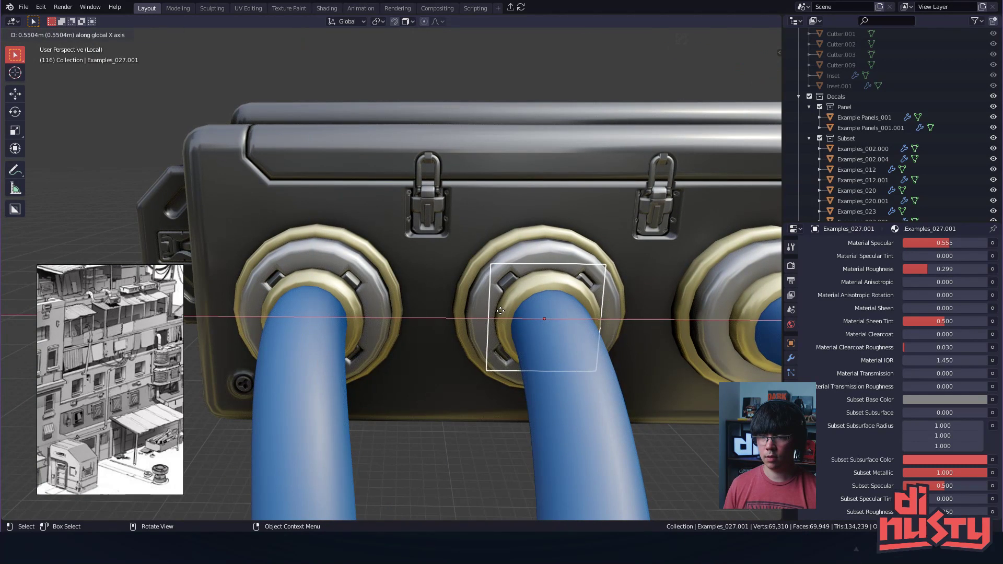
pyautogui.click(500, 310)
pyautogui.moveTo(501, 311); pyautogui.dragTo(500, 299, button='middle')
pyautogui.hotkey('shift', 'd')
pyautogui.press('x')
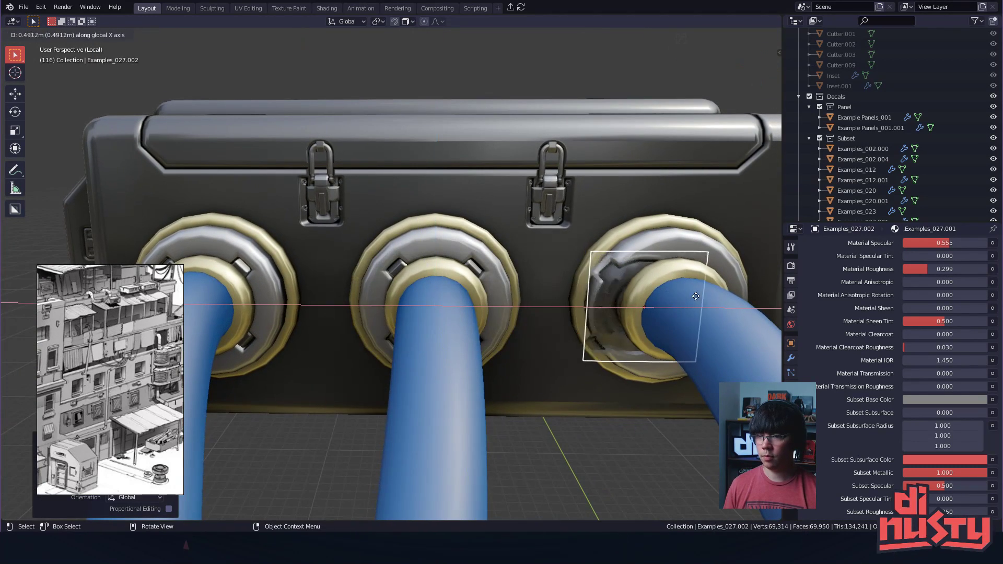
pyautogui.moveTo(721, 299)
pyautogui.keyDown('ctrl'); pyautogui.mouseDown(button='middle')
pyautogui.moveTo(692, 324)
pyautogui.moveTo(585, 330)
pyautogui.moveTo(627, 345)
pyautogui.moveTo(643, 333)
pyautogui.moveTo(654, 306)
pyautogui.moveTo(634, 277)
pyautogui.moveTo(611, 301)
pyautogui.moveTo(714, 297)
pyautogui.mouseUp(button='middle'); pyautogui.keyUp('ctrl')
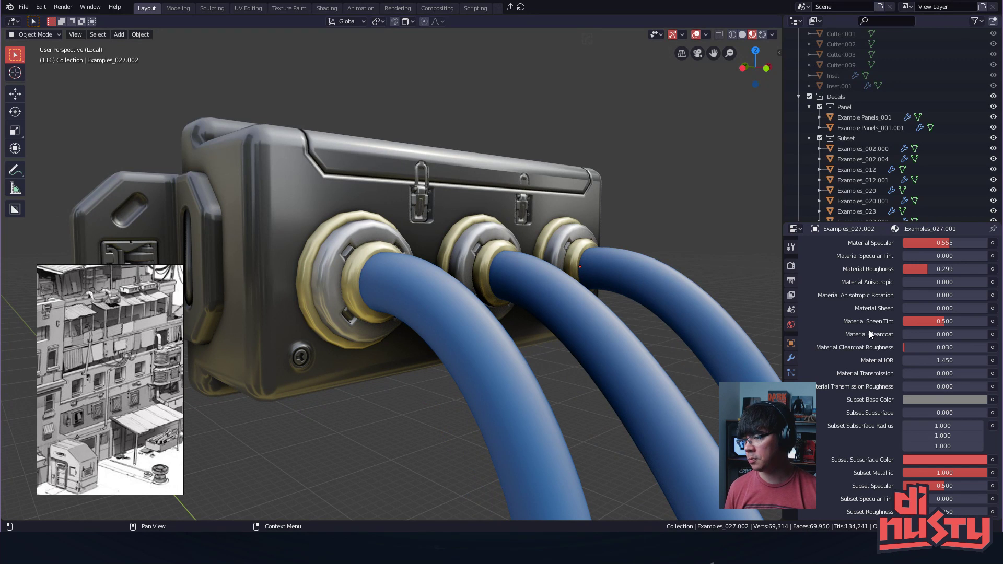
# - Try the Aircraft ambient sensing port decal on the box between the first two fittings, and delete it
pyautogui.moveTo(661, 215); pyautogui.dragTo(428, 271, button='middle')
pyautogui.keyDown('alt'); pyautogui.keyDown('shift'); pyautogui.moveTo(428, 272); pyautogui.dragTo(462, 304); pyautogui.keyUp('shift'); pyautogui.keyUp('alt')
pyautogui.click(403, 243)
pyautogui.press('d')
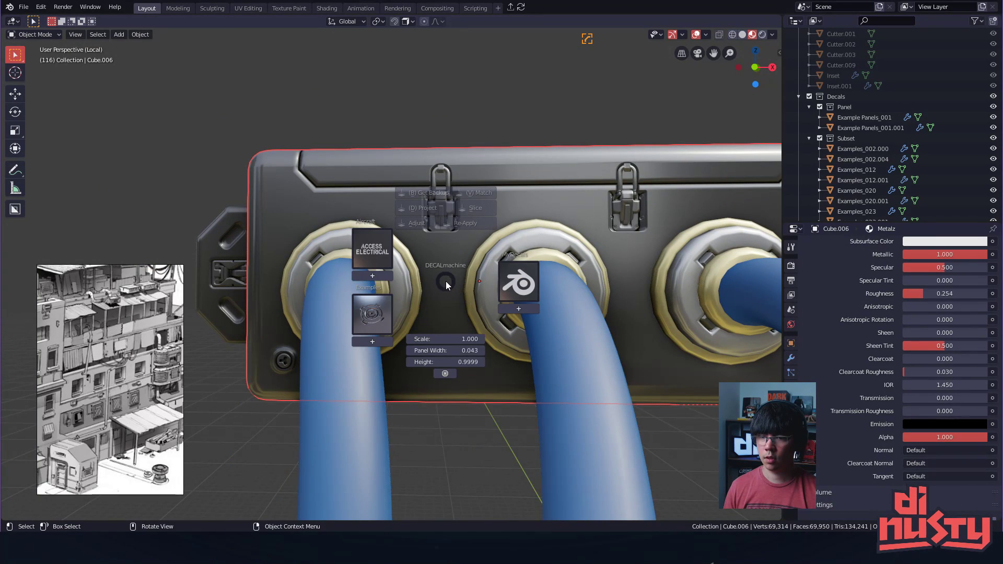
pyautogui.click(386, 249)
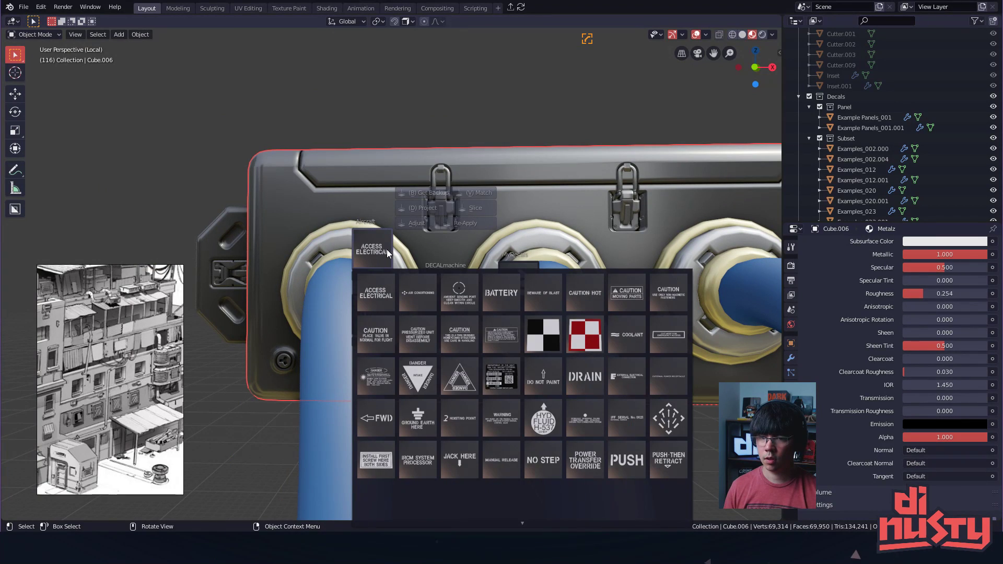
pyautogui.click(458, 296)
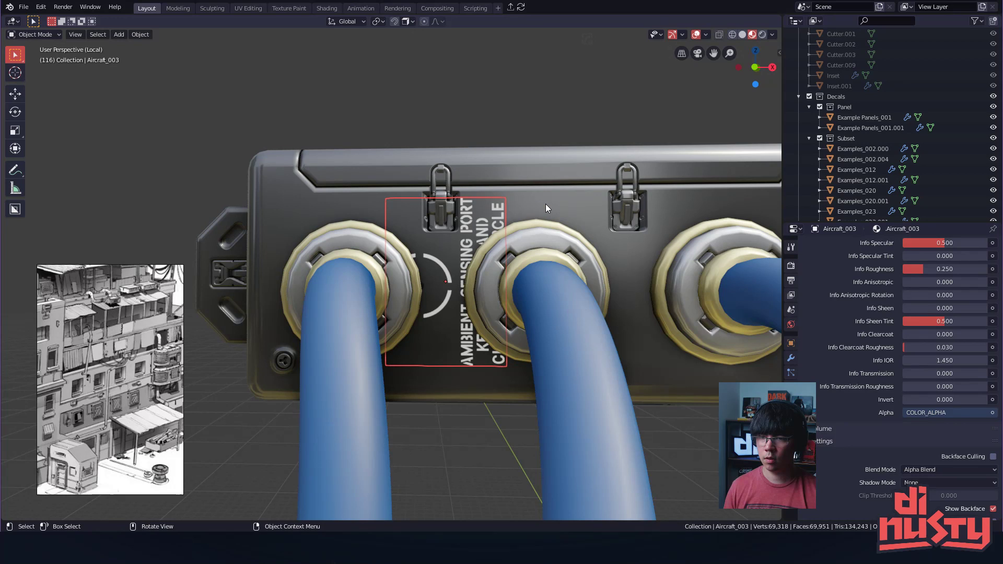
pyautogui.press('x')
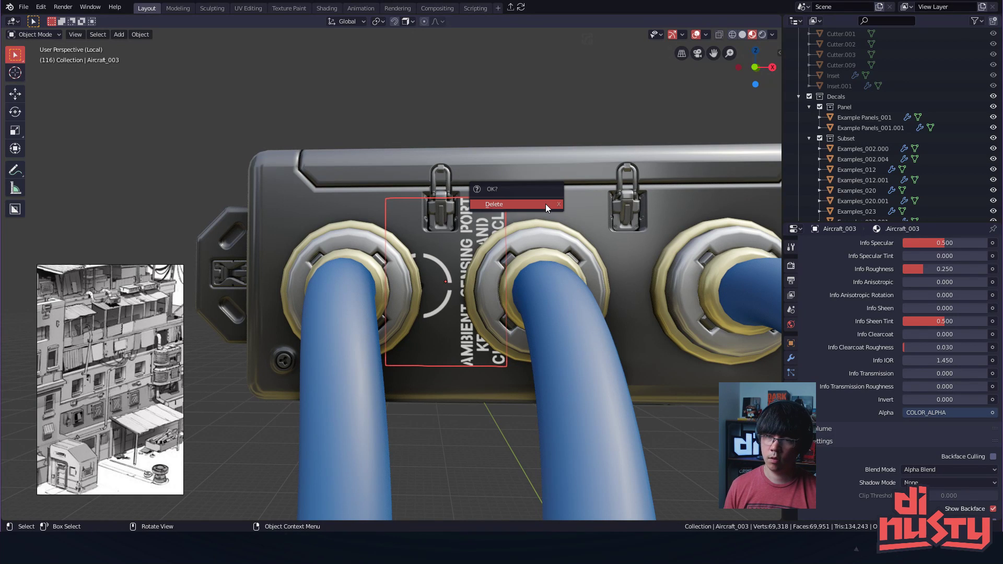
pyautogui.click(546, 205)
# - Browse the decal libraries and insert the Aircraft ambient sensing port decal between the fittings again
pyautogui.press('d')
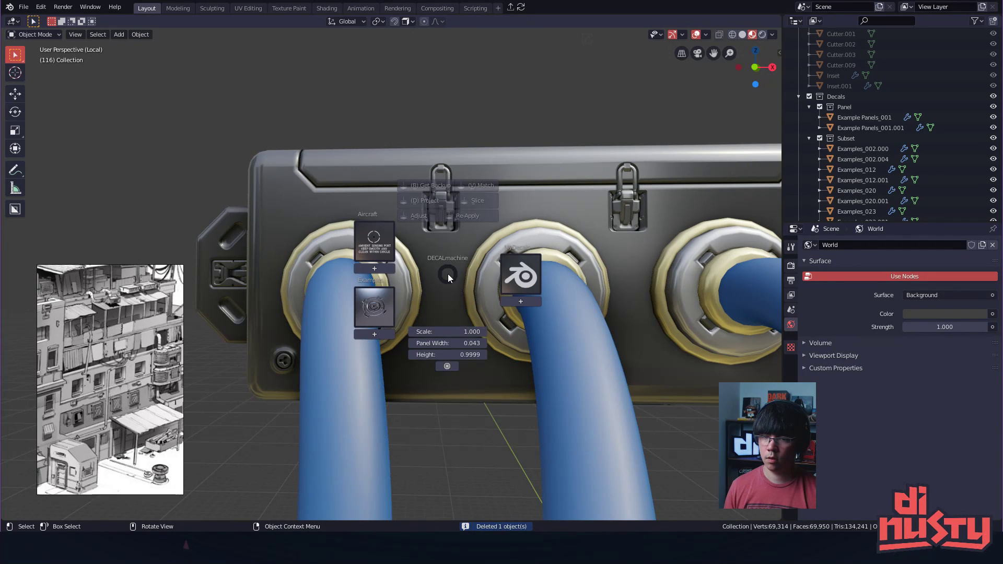
pyautogui.click(392, 304)
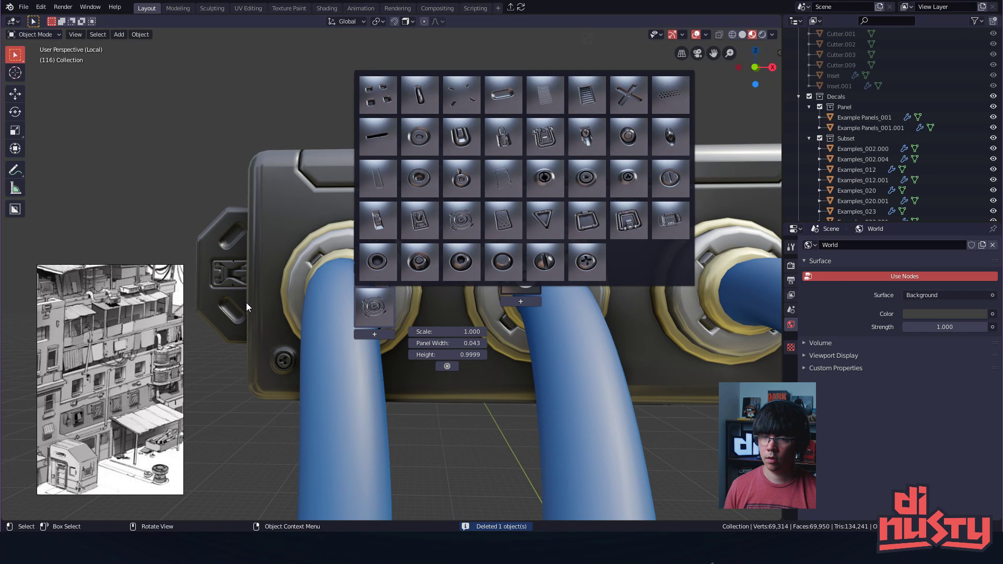
pyautogui.press('Escape')
pyautogui.press('d')
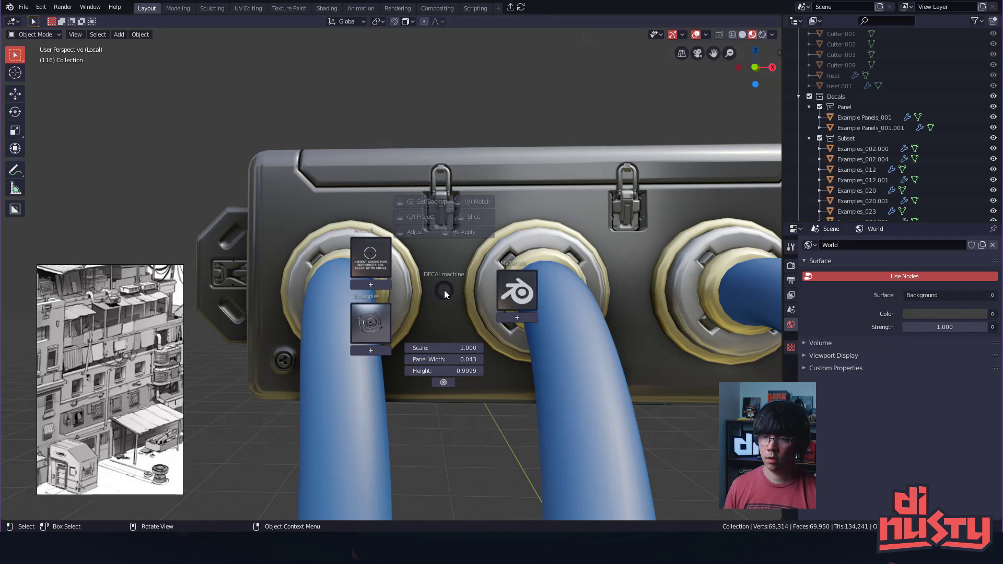
pyautogui.click(370, 261)
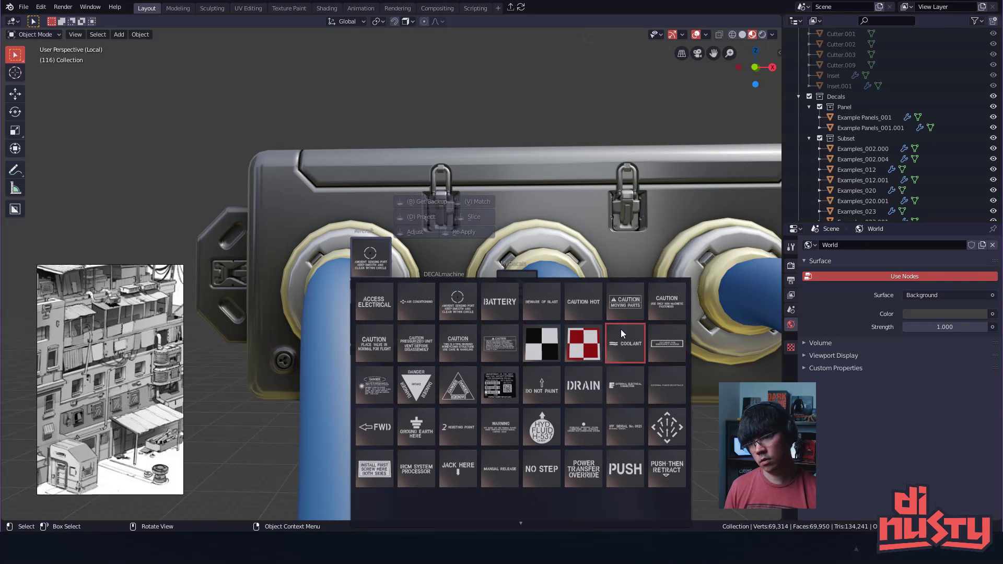
pyautogui.click(465, 304)
pyautogui.moveTo(474, 323); pyautogui.dragTo(460, 307, button='middle')
# - Rotate the sensing port decal about the Y axis so its text reads upright, and move it between the two clasps
pyautogui.press('r')
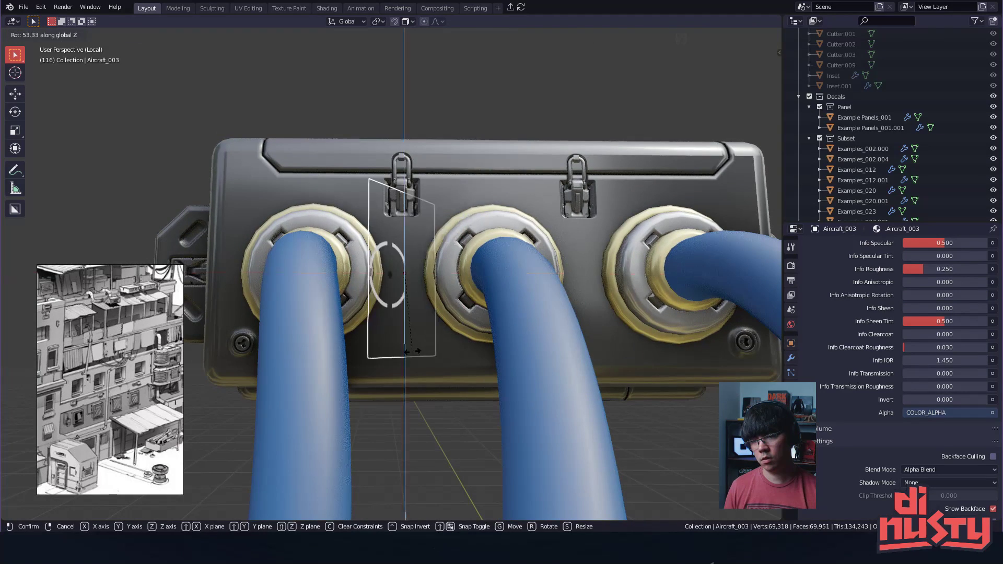
pyautogui.press('x')
pyautogui.press('y')
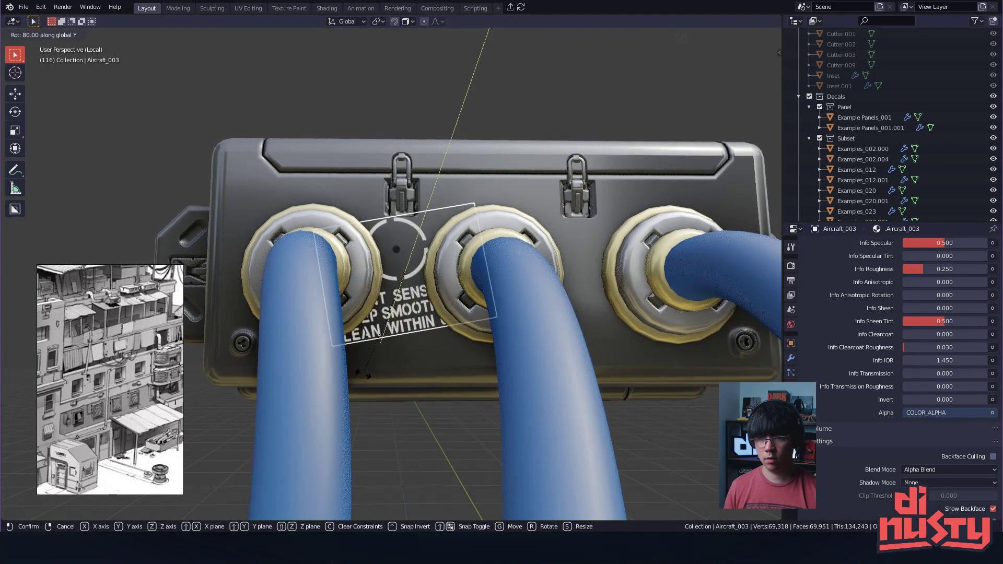
pyautogui.click(351, 369)
pyautogui.press('g')
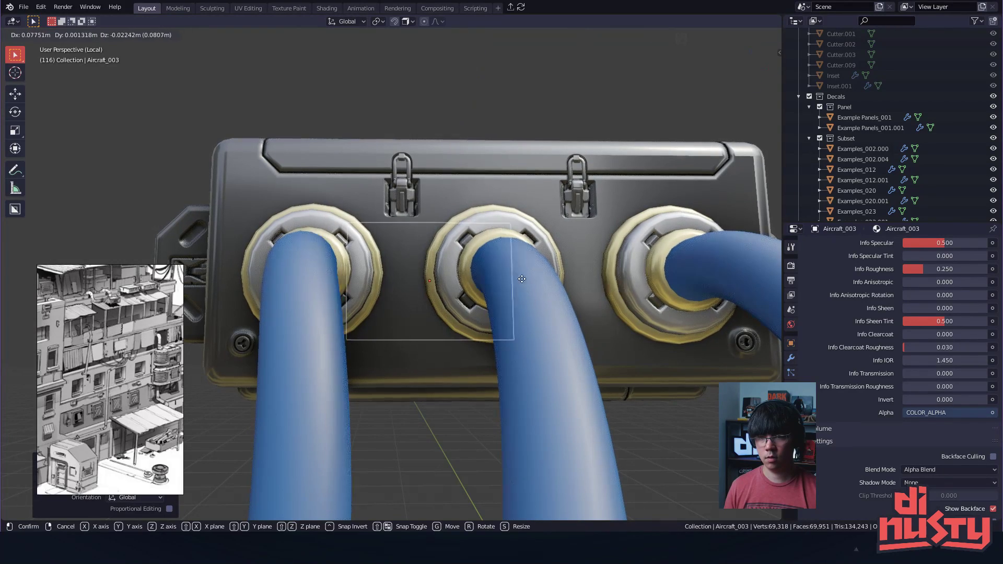
pyautogui.click(541, 183)
# - Delete the sensing port decal and save the file
pyautogui.moveTo(544, 207); pyautogui.dragTo(403, 166, button='middle')
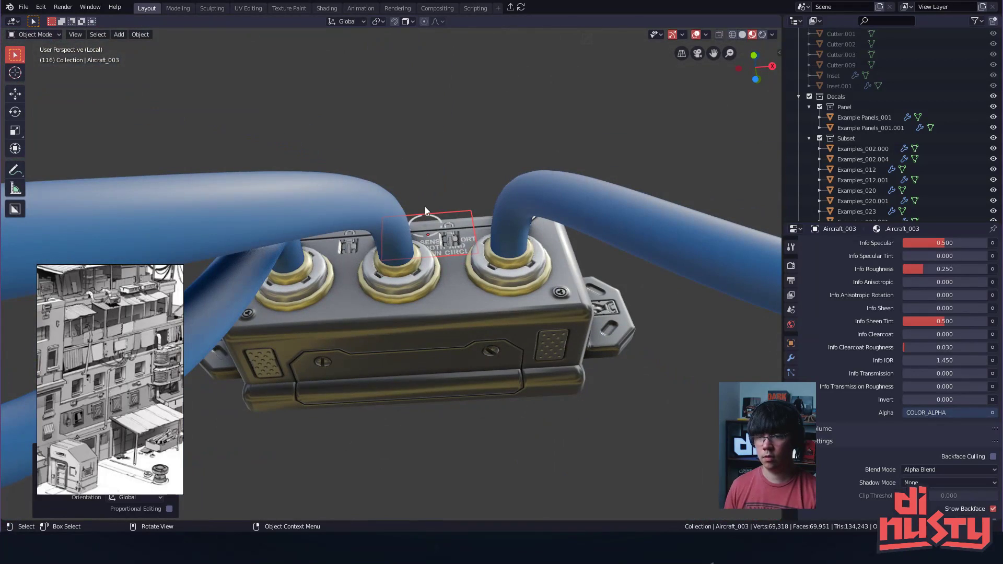
pyautogui.press('Delete')
pyautogui.moveTo(448, 210); pyautogui.dragTo(437, 207, button='middle')
pyautogui.click(413, 300)
pyautogui.keyDown('shift'); pyautogui.moveTo(413, 299); pyautogui.dragTo(551, 295, button='middle'); pyautogui.keyUp('shift')
pyautogui.click(551, 294)
pyautogui.moveTo(636, 225)
pyautogui.mouseDown(button='middle')
pyautogui.moveTo(578, 164)
pyautogui.moveTo(476, 220)
pyautogui.moveTo(515, 339)
pyautogui.moveTo(592, 318)
pyautogui.moveTo(519, 350)
pyautogui.moveTo(589, 340)
pyautogui.moveTo(520, 330)
pyautogui.moveTo(542, 346)
pyautogui.moveTo(498, 331)
pyautogui.moveTo(524, 332)
pyautogui.moveTo(417, 346)
pyautogui.moveTo(346, 324)
pyautogui.moveTo(460, 347)
pyautogui.moveTo(483, 335)
pyautogui.moveTo(413, 325)
pyautogui.moveTo(459, 352)
pyautogui.moveTo(403, 206)
pyautogui.moveTo(380, 190)
pyautogui.moveTo(413, 227)
pyautogui.moveTo(410, 260)
pyautogui.mouseUp(button='middle')
pyautogui.click(412, 324)
pyautogui.hotkey('ctrl', 's')
pyautogui.click(475, 236)
pyautogui.click(377, 252)
pyautogui.click(412, 247)
pyautogui.press('z')
pyautogui.press('Escape')
pyautogui.rightClick(399, 256)
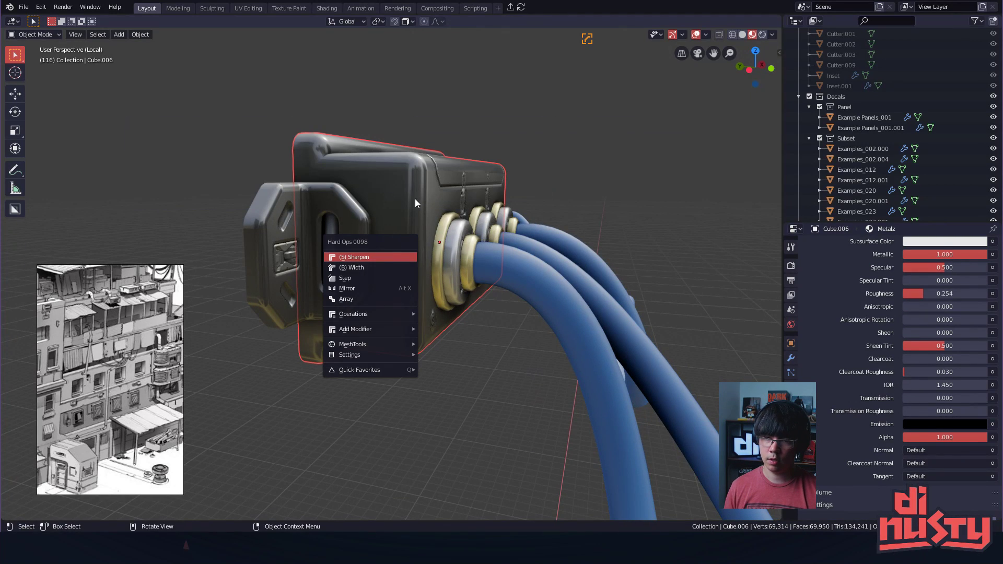
pyautogui.press('Escape')
# - Add a mesh plane at the connector and rotate it about the X axis until it stands upright
pyautogui.hotkey('shift', 'a')
pyautogui.moveTo(397, 240)
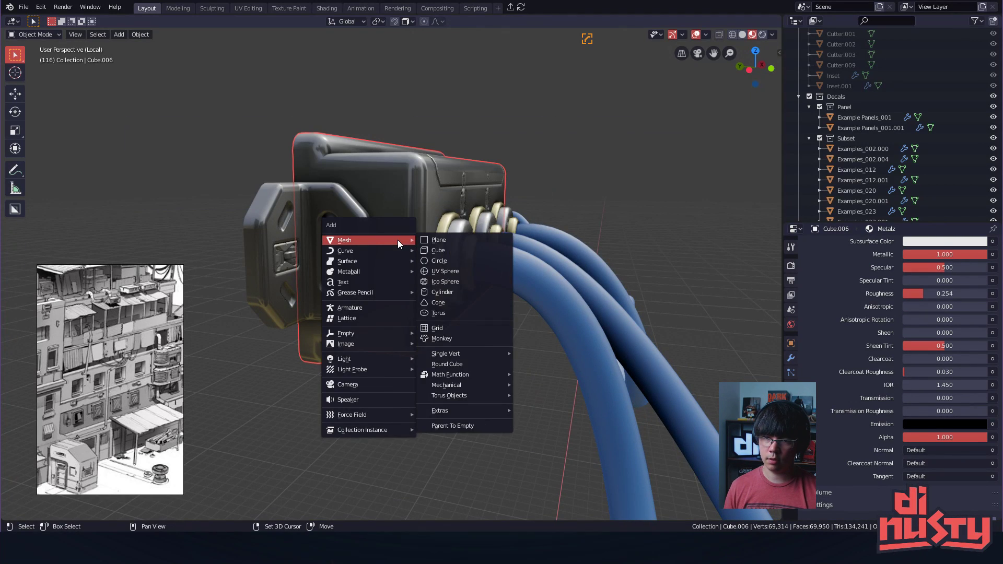
pyautogui.click(477, 240)
pyautogui.press('r')
pyautogui.press('x')
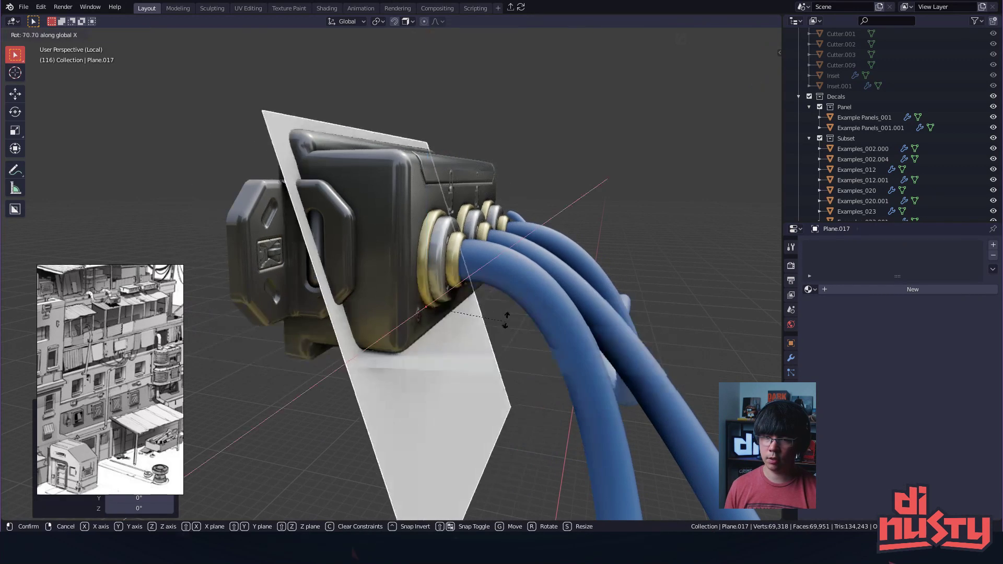
pyautogui.click(486, 336)
# - Move the upright plane about 1.9 m in the negative X direction so only its edge meets the box's end wall
pyautogui.moveTo(486, 336)
pyautogui.keyDown('alt'); pyautogui.mouseDown()
pyautogui.moveTo(466, 314)
pyautogui.moveTo(481, 274)
pyautogui.moveTo(496, 320)
pyautogui.mouseUp(); pyautogui.keyUp('alt')
pyautogui.scroll(-3, 481, 274)
pyautogui.moveTo(496, 321); pyautogui.dragTo(523, 303, button='middle')
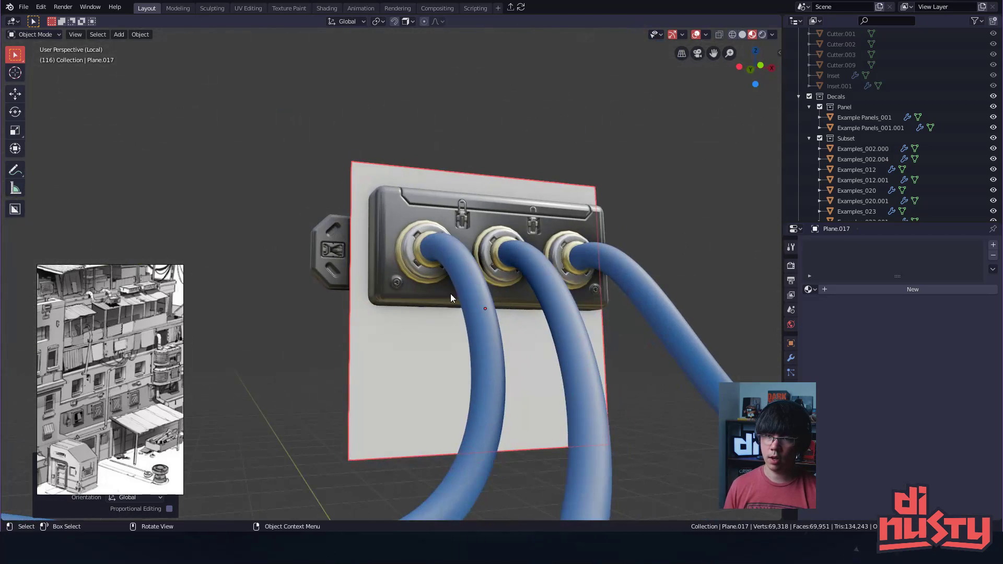
pyautogui.press('g')
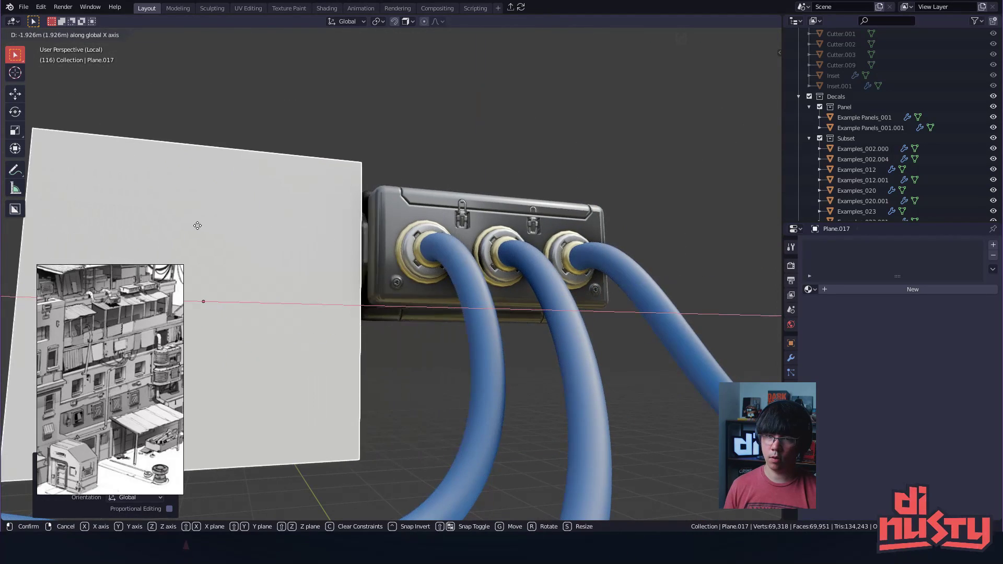
pyautogui.click(209, 224)
# - In Edit Mode, lower the plane's top edge along Z and fit the plane as a narrow vertical strip against the box's end wall
pyautogui.moveTo(208, 224); pyautogui.dragTo(364, 166, button='middle')
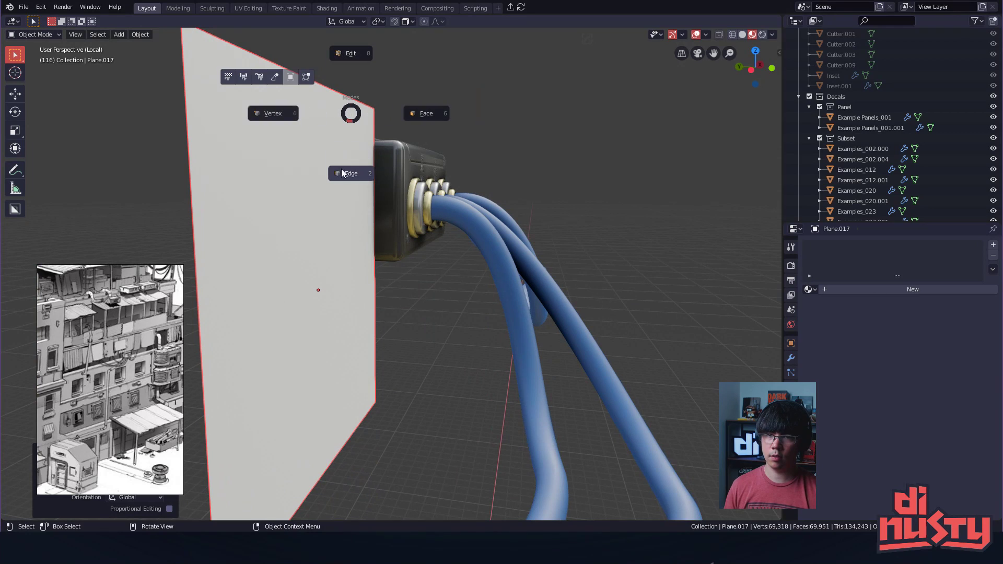
pyautogui.click(282, 129)
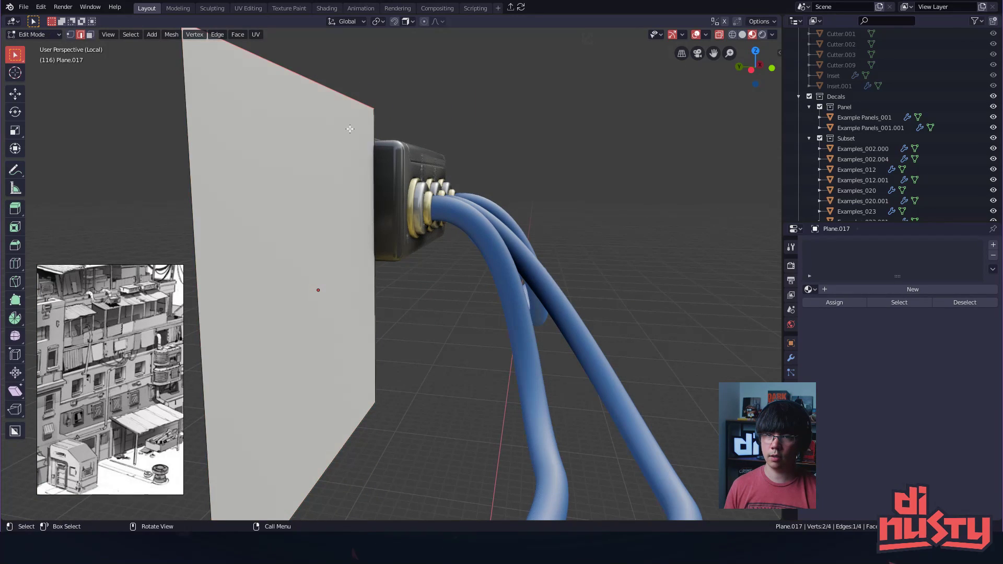
pyautogui.press('g')
pyautogui.press('z')
pyautogui.click(363, 190)
pyautogui.moveTo(365, 448); pyautogui.dragTo(430, 314, button='middle')
pyautogui.moveTo(189, 251); pyautogui.dragTo(487, 244, button='middle')
pyautogui.keyDown('ctrl'); pyautogui.keyDown('alt'); pyautogui.moveTo(566, 262); pyautogui.dragTo(528, 296); pyautogui.keyUp('alt'); pyautogui.keyUp('ctrl')
pyautogui.keyDown('ctrl'); pyautogui.keyDown('alt'); pyautogui.moveTo(527, 296); pyautogui.dragTo(580, 297); pyautogui.keyUp('alt'); pyautogui.keyUp('ctrl')
pyautogui.keyDown('alt'); pyautogui.moveTo(470, 288); pyautogui.dragTo(567, 281); pyautogui.keyUp('alt')
pyautogui.keyDown('alt'); pyautogui.moveTo(477, 268); pyautogui.dragTo(394, 249); pyautogui.keyUp('alt')
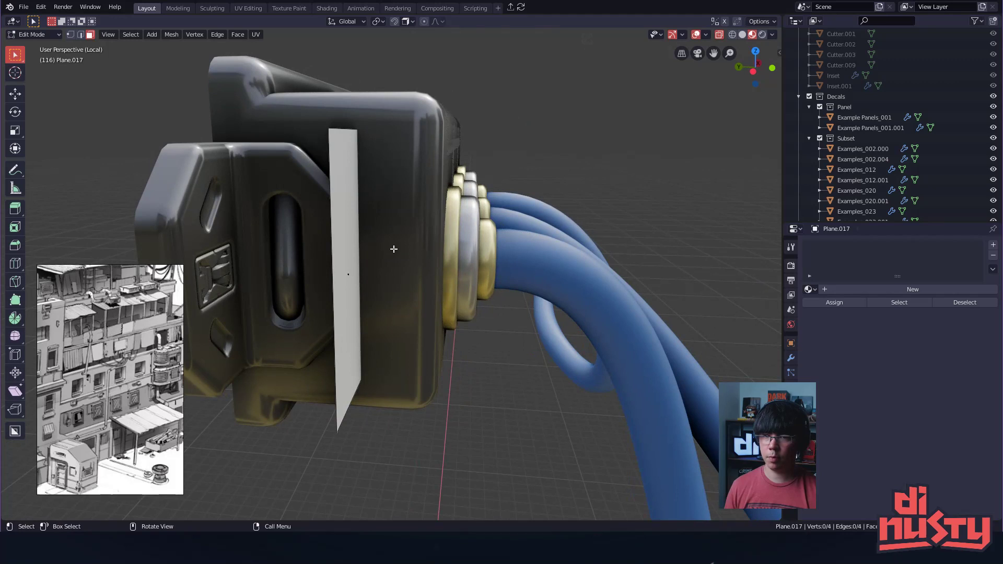
# - Shift the plane about 0.06 m along the Y axis toward the cable fittings
pyautogui.click(344, 172)
pyautogui.press('g')
pyautogui.press('y')
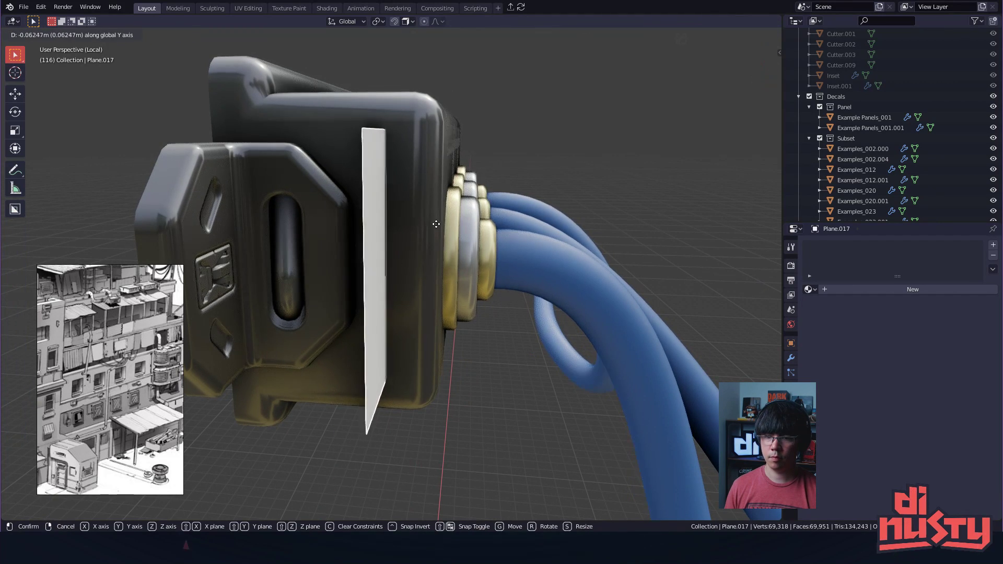
pyautogui.click(442, 226)
# - Select the plane together with the box and slice a vertical panel-line decal into the box's end wall with DECALmachine
pyautogui.keyDown('alt'); pyautogui.moveTo(453, 226); pyautogui.dragTo(420, 222); pyautogui.keyUp('alt')
pyautogui.keyDown('shift'); pyautogui.click(404, 208); pyautogui.keyUp('shift')
pyautogui.hotkey('ctrl', 'z')
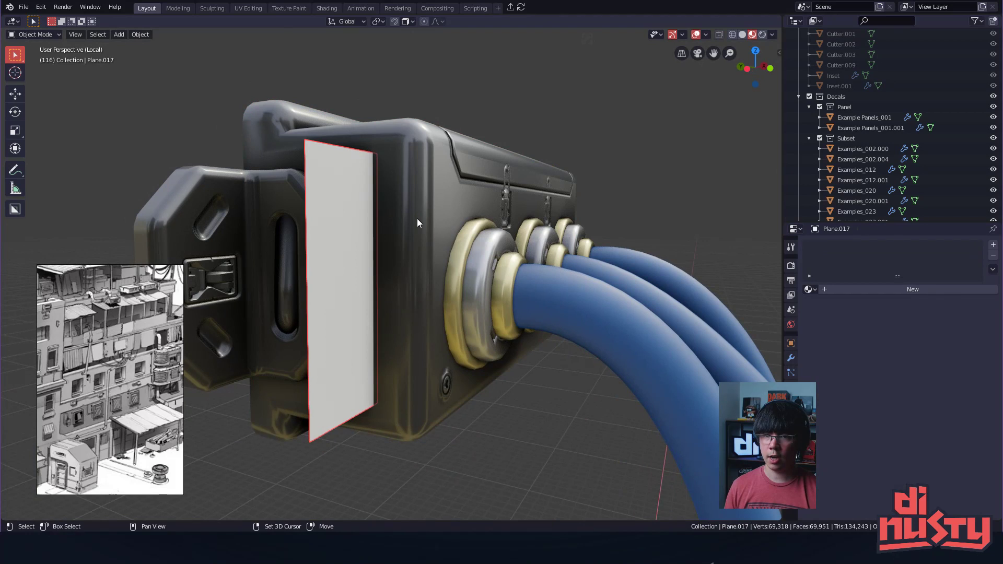
pyautogui.keyDown('shift'); pyautogui.click(419, 223); pyautogui.keyUp('shift')
pyautogui.press('q')
pyautogui.press('Escape')
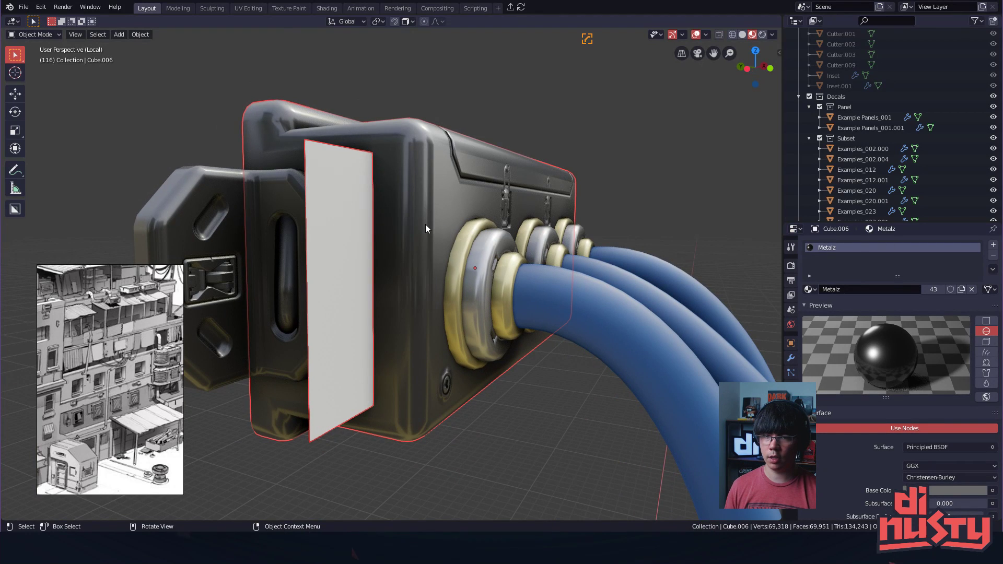
pyautogui.press('d')
pyautogui.click(455, 151)
pyautogui.moveTo(469, 143); pyautogui.dragTo(360, 249, button='middle')
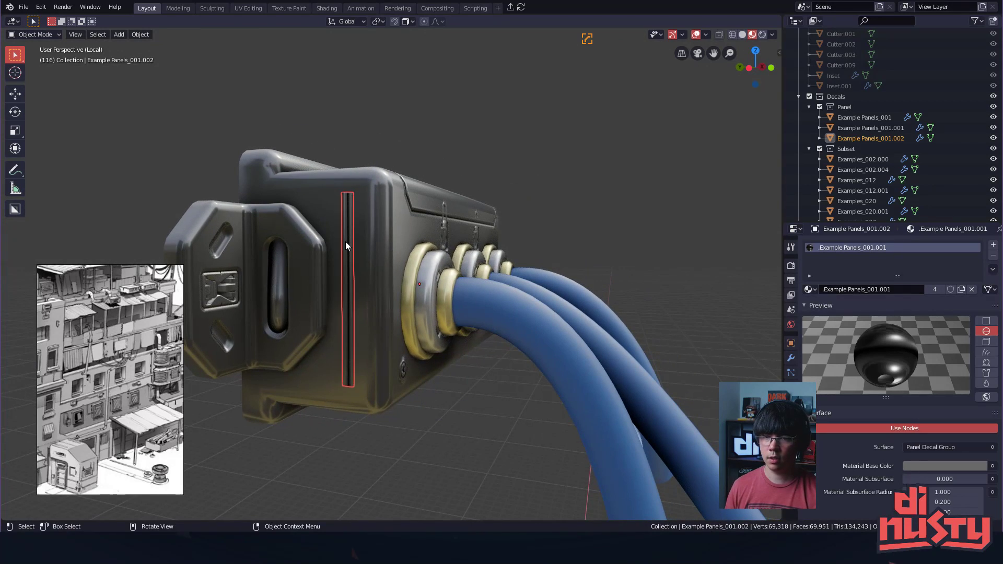
# - Delete the vertical panel-line decal from the box's end wall and select the box
pyautogui.press('Delete')
pyautogui.hotkey('ctrl', 'z')
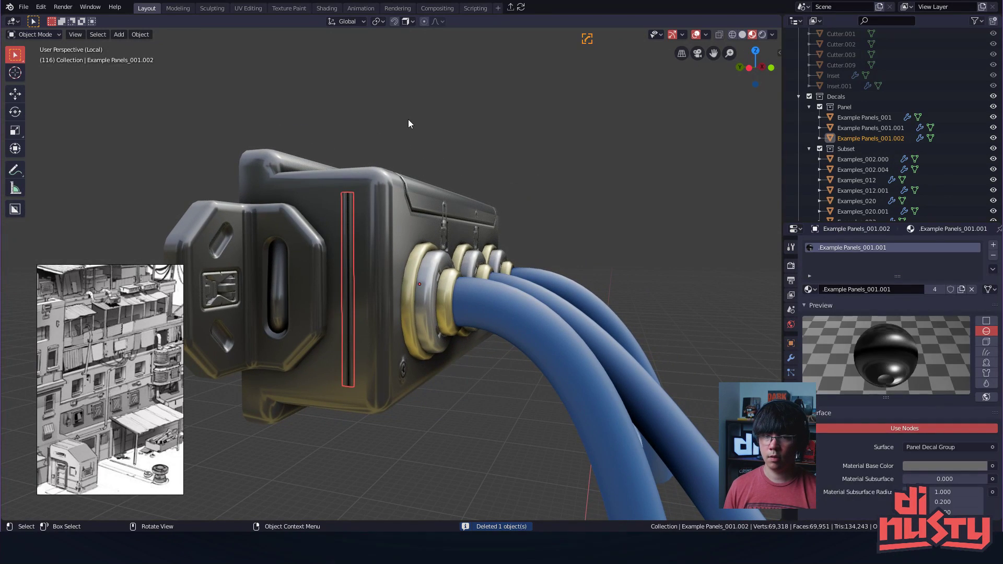
pyautogui.press('Delete')
pyautogui.click(381, 275)
pyautogui.moveTo(381, 274); pyautogui.dragTo(388, 219, button='middle')
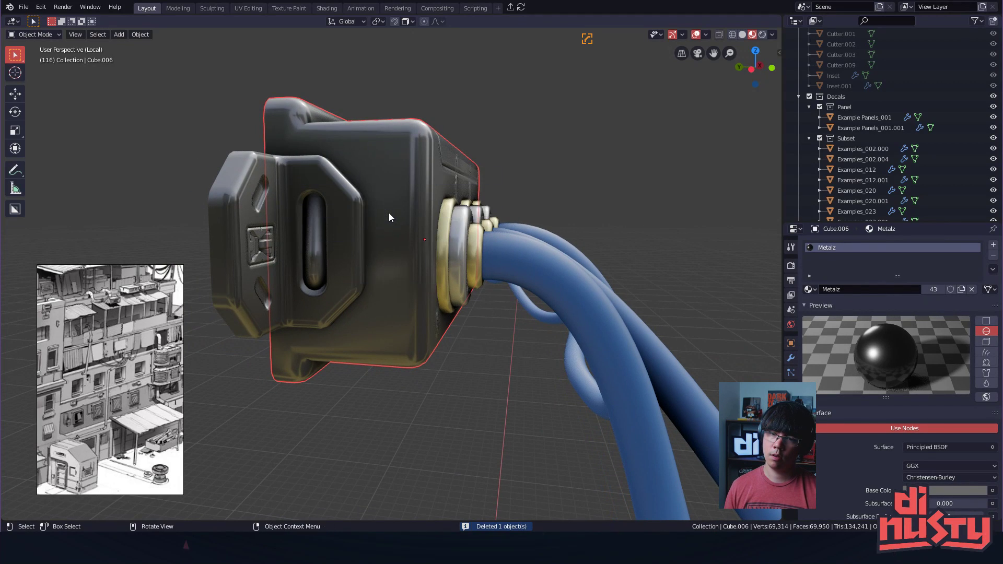
# - Add a cube, scale it down and move it along X against the box's end wall
pyautogui.hotkey('shift', 'a')
pyautogui.moveTo(389, 212)
pyautogui.click(438, 224)
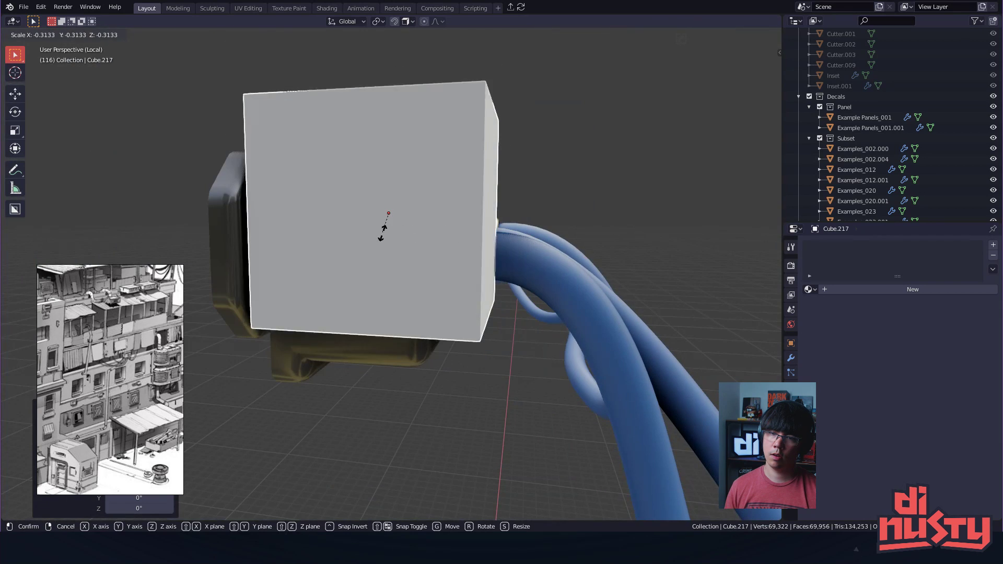
pyautogui.click(391, 217)
pyautogui.press('g')
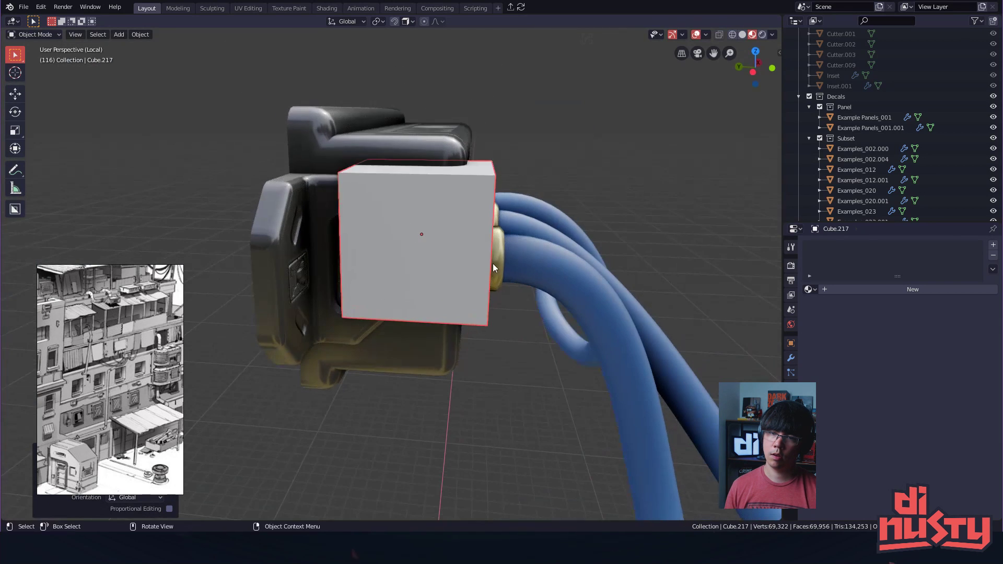
pyautogui.click(414, 246)
pyautogui.moveTo(414, 246); pyautogui.dragTo(358, 228, button='middle')
pyautogui.press('g')
pyautogui.press('x')
pyautogui.click(365, 246)
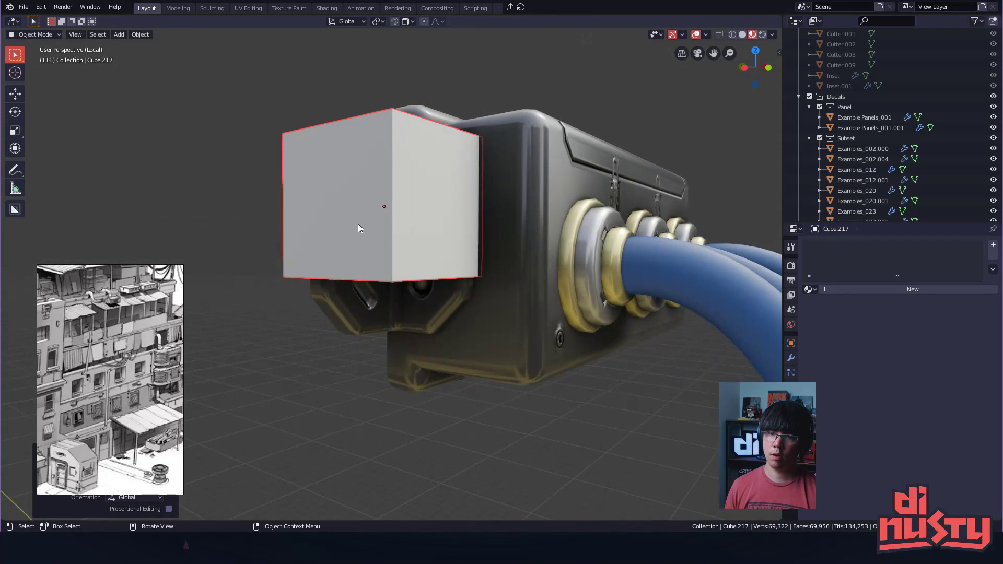
# - In Edit Mode, move the cube's outer face about 0.36 m along X to flatten it into a thin slab
pyautogui.click(296, 230)
pyautogui.press('Tab')
pyautogui.click(380, 219)
pyautogui.click(340, 214)
pyautogui.press('g')
pyautogui.press('x')
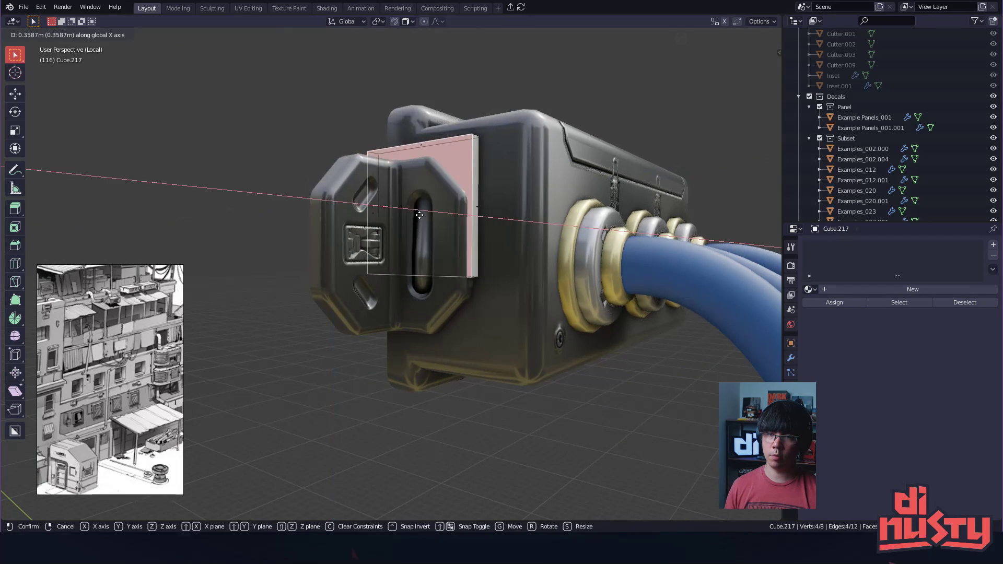
pyautogui.click(418, 218)
# - Move the slab's side faces along Y and Z so it covers most of the box's end wall
pyautogui.moveTo(417, 218); pyautogui.dragTo(491, 243, button='middle')
pyautogui.click(442, 207)
pyautogui.press('g')
pyautogui.moveTo(491, 244); pyautogui.dragTo(461, 242, button='middle')
pyautogui.click(497, 248)
pyautogui.press('g')
pyautogui.press('y')
pyautogui.moveTo(409, 265); pyautogui.dragTo(286, 295, button='middle')
pyautogui.press('g')
pyautogui.press('z')
pyautogui.click(405, 309)
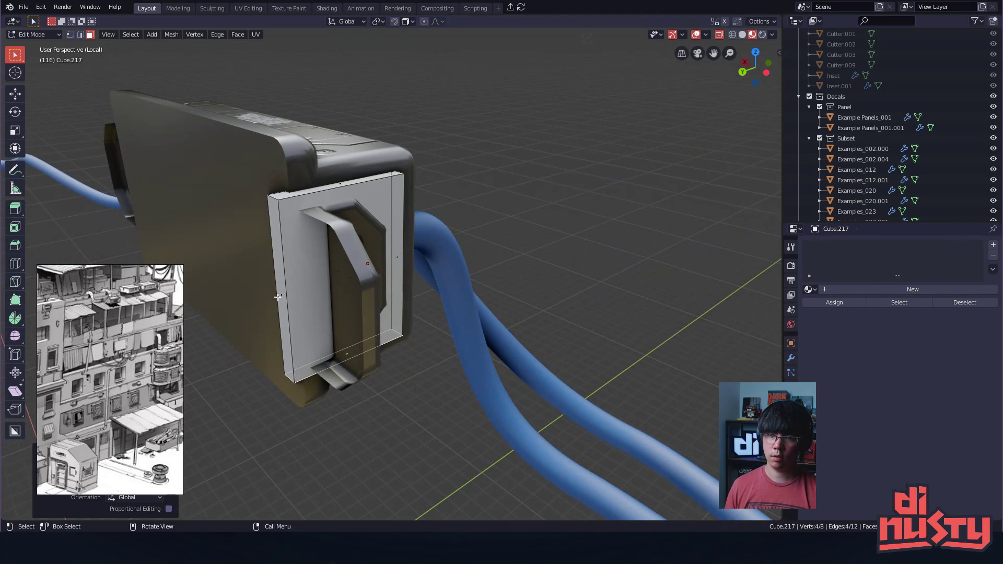
# - Pull the slab's rear face in about 0.08 m along Y so it ends beside the back flange
pyautogui.press('g')
pyautogui.press('y')
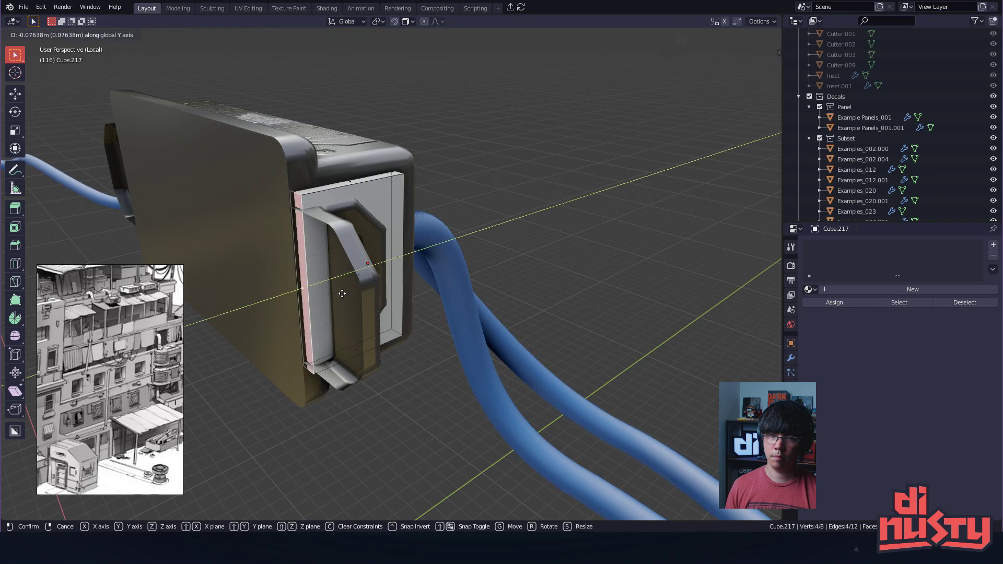
pyautogui.click(341, 294)
pyautogui.moveTo(341, 294); pyautogui.dragTo(397, 204, button='middle')
pyautogui.hotkey('alt', 'a')
# - Select the slab's two corner edges on the cable side and bevel them into chamfers
pyautogui.press('Tab')
pyautogui.click(377, 197)
pyautogui.press('Tab')
pyautogui.click(376, 259)
pyautogui.click(391, 186)
pyautogui.keyDown('alt'); pyautogui.moveTo(395, 251); pyautogui.dragTo(432, 159); pyautogui.keyUp('alt')
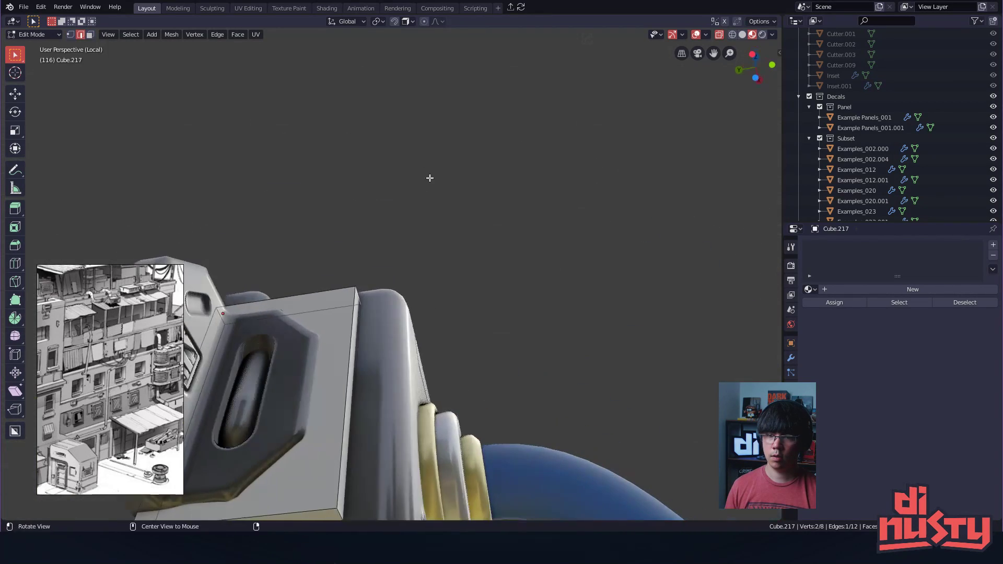
pyautogui.keyDown('alt'); pyautogui.keyDown('shift'); pyautogui.moveTo(356, 444); pyautogui.dragTo(373, 307); pyautogui.keyUp('shift'); pyautogui.keyUp('alt')
pyautogui.hotkey('ctrl', 'b')
pyautogui.click(509, 268)
# - Shift the slab's chamfered corners slightly along the Y axis
pyautogui.keyDown('alt'); pyautogui.moveTo(510, 257); pyautogui.dragTo(541, 363); pyautogui.keyUp('alt')
pyautogui.press('g')
pyautogui.press('y')
pyautogui.click(524, 327)
pyautogui.keyDown('alt'); pyautogui.moveTo(556, 286); pyautogui.dragTo(506, 317); pyautogui.keyUp('alt')
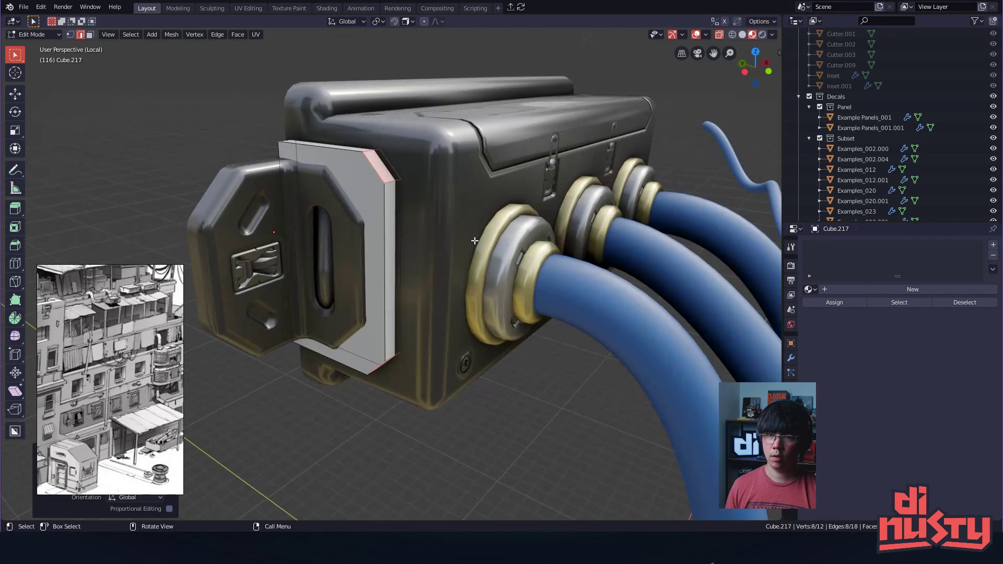
# - Select the chamfered slab together with the box and slice its outline into the end wall as a DECALmachine panel decal
pyautogui.press('Tab')
pyautogui.keyDown('shift'); pyautogui.click(434, 171); pyautogui.keyUp('shift')
pyautogui.keyDown('shift'); pyautogui.click(283, 152); pyautogui.keyUp('shift')
pyautogui.press('d')
pyautogui.click(419, 143)
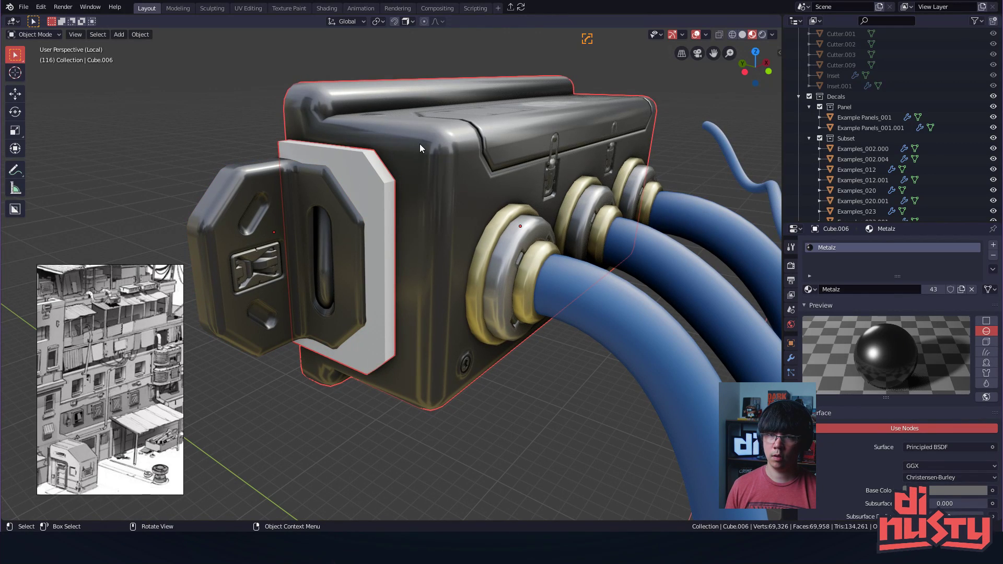
pyautogui.click(255, 150)
pyautogui.keyDown('alt'); pyautogui.moveTo(255, 150); pyautogui.dragTo(310, 158); pyautogui.keyUp('alt')
pyautogui.click(311, 161)
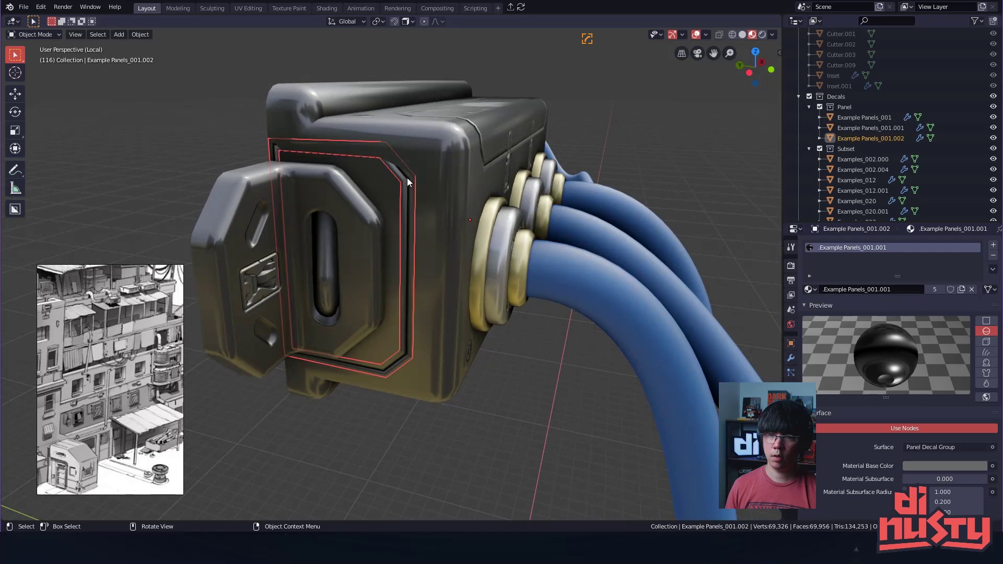
# - Delete the chamfered panel-line decal from the box's end wall and reselect the box
pyautogui.hotkey('alt', 'a')
pyautogui.click(435, 190)
pyautogui.press('Tab')
pyautogui.moveTo(246, 157); pyautogui.dragTo(267, 134, button='middle')
pyautogui.press('Tab')
pyautogui.moveTo(528, 125); pyautogui.dragTo(393, 185, button='middle')
pyautogui.click(393, 185)
pyautogui.press('Delete')
pyautogui.moveTo(452, 114); pyautogui.dragTo(518, 144, button='middle')
pyautogui.click(453, 230)
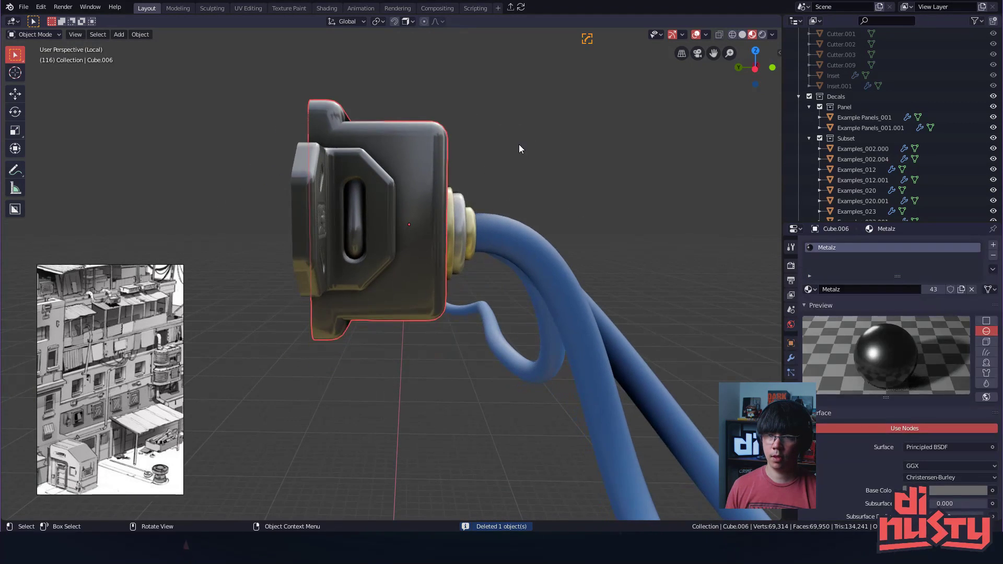
# - Select the front vertices of the octagonal bracket's wing and extend them along Y toward the cable fittings
pyautogui.moveTo(438, 168); pyautogui.dragTo(409, 270, button='middle')
pyautogui.click(400, 261)
pyautogui.press('Tab')
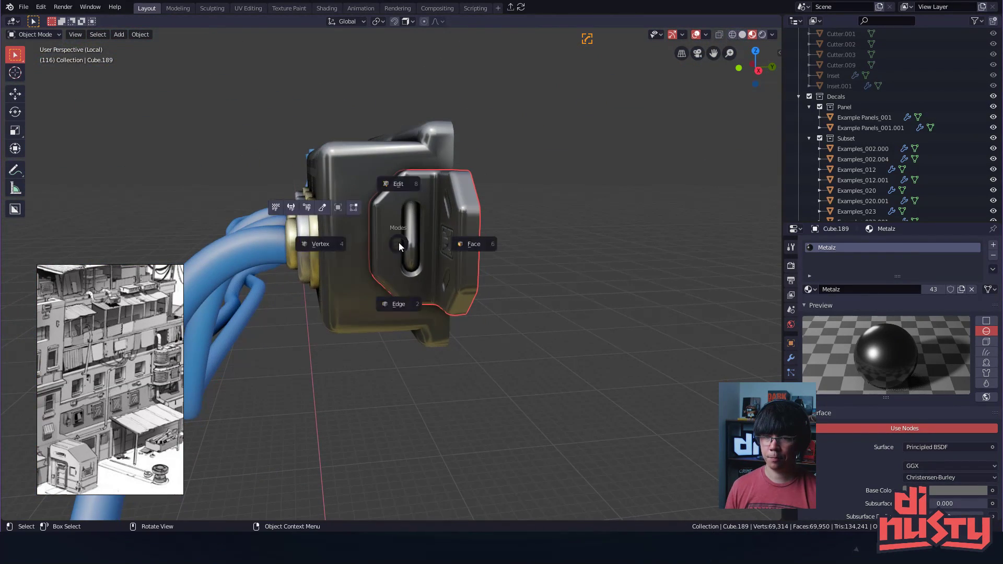
pyautogui.click(336, 240)
pyautogui.moveTo(362, 234); pyautogui.dragTo(421, 154)
pyautogui.keyDown('shift'); pyautogui.moveTo(339, 345); pyautogui.dragTo(414, 236); pyautogui.keyUp('shift')
pyautogui.press('g')
pyautogui.press('y')
pyautogui.click(390, 312)
pyautogui.click(417, 236)
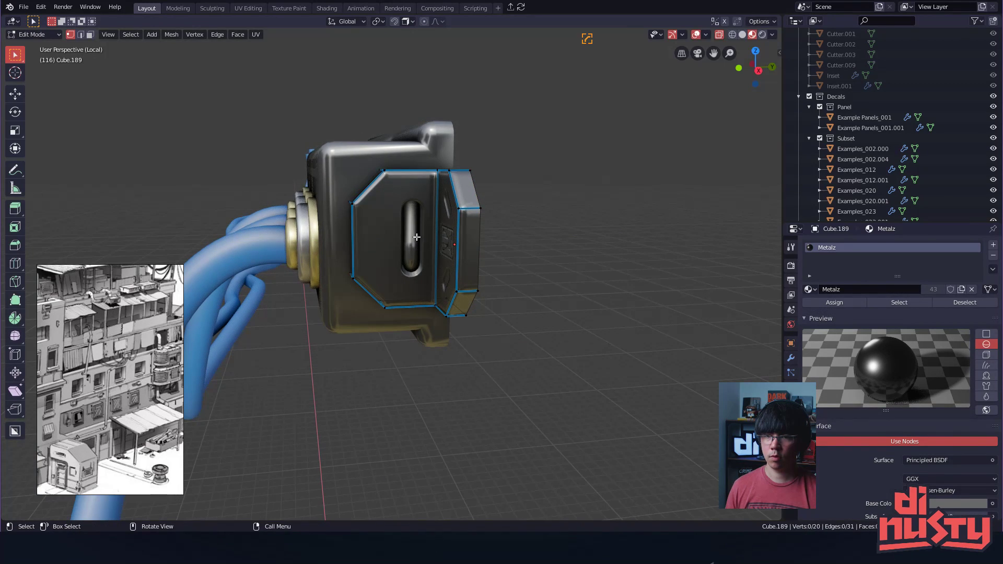
# - In Object Mode, move the slot decal on the bracket's wing about 0.09 m in the negative Y direction
pyautogui.press('Tab')
pyautogui.click(418, 237)
pyautogui.press('g')
pyautogui.press('y')
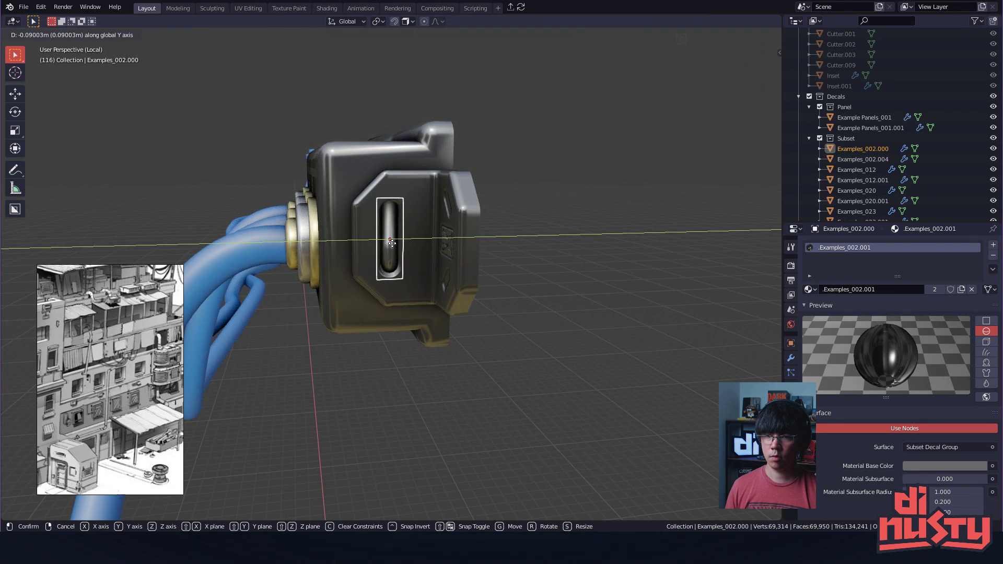
pyautogui.click(392, 244)
# - Rotate the slot decal about X until it lies horizontal and scale it to about 0.66
pyautogui.moveTo(393, 244); pyautogui.dragTo(409, 240, button='middle')
pyautogui.scroll(3, 429, 265)
pyautogui.press('r')
pyautogui.press('x')
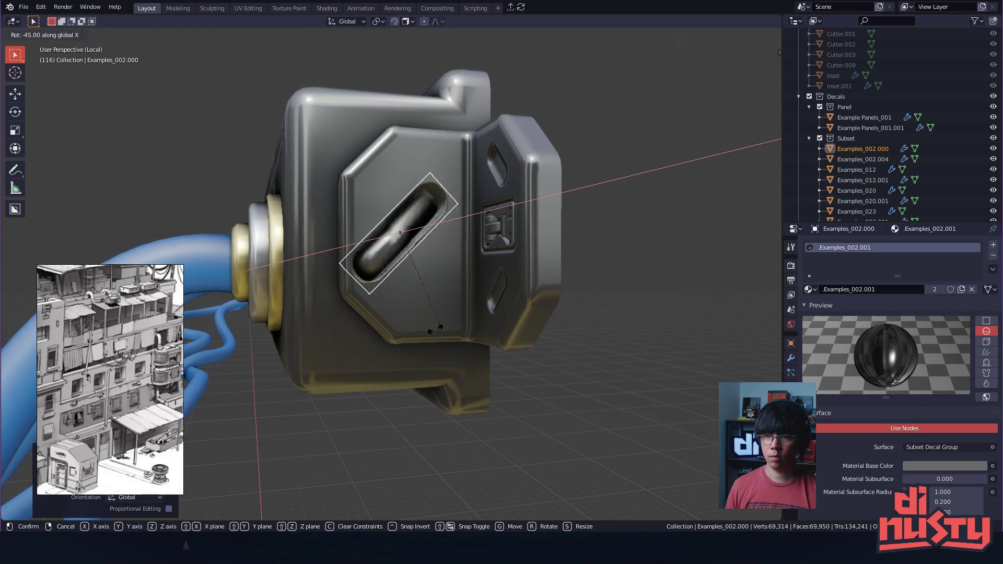
pyautogui.press('Escape')
pyautogui.press('g')
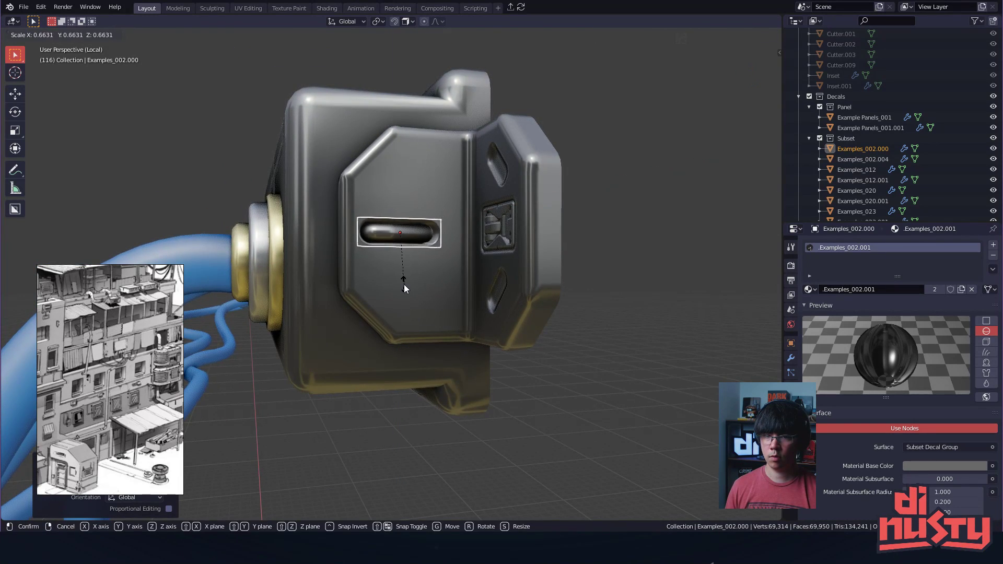
pyautogui.click(403, 268)
# - Duplicate the horizontal slot decal above the original and adjust both so they sit evenly on the bracket's wing
pyautogui.hotkey('shift', 'd')
pyautogui.click(410, 194)
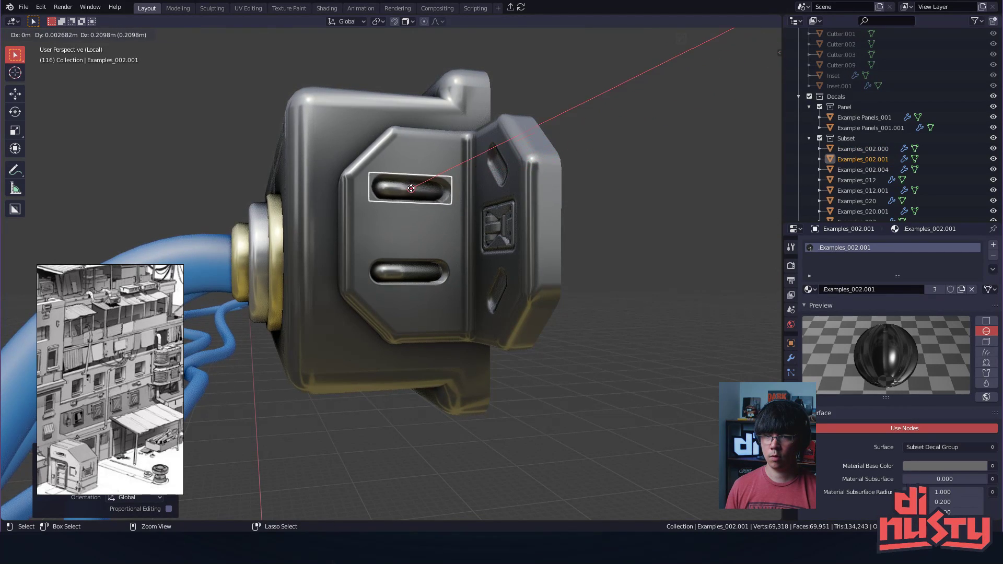
pyautogui.click(411, 206)
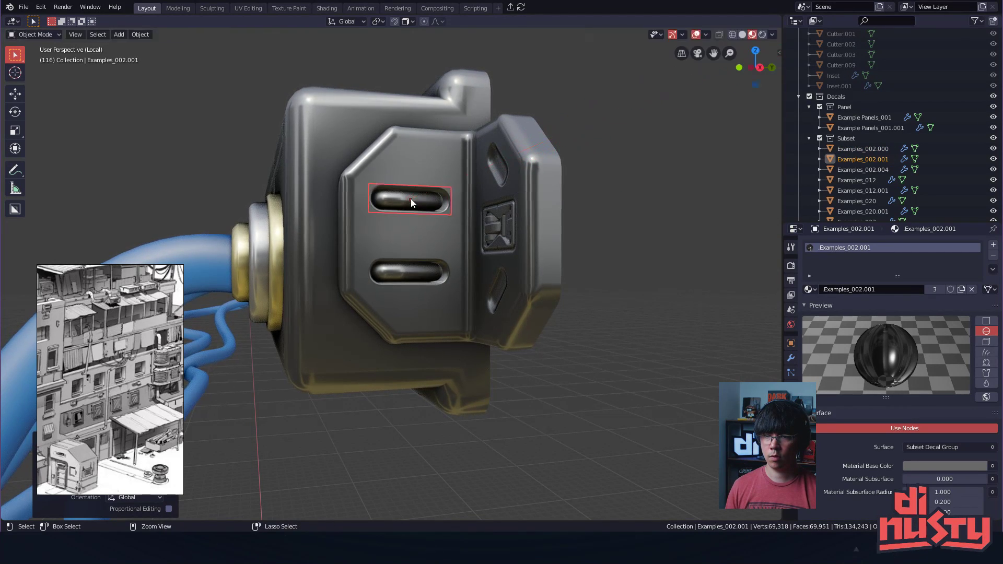
pyautogui.click(415, 275)
pyautogui.press('g')
pyautogui.click(409, 265)
pyautogui.moveTo(581, 274); pyautogui.dragTo(381, 262, button='middle')
pyautogui.press('g')
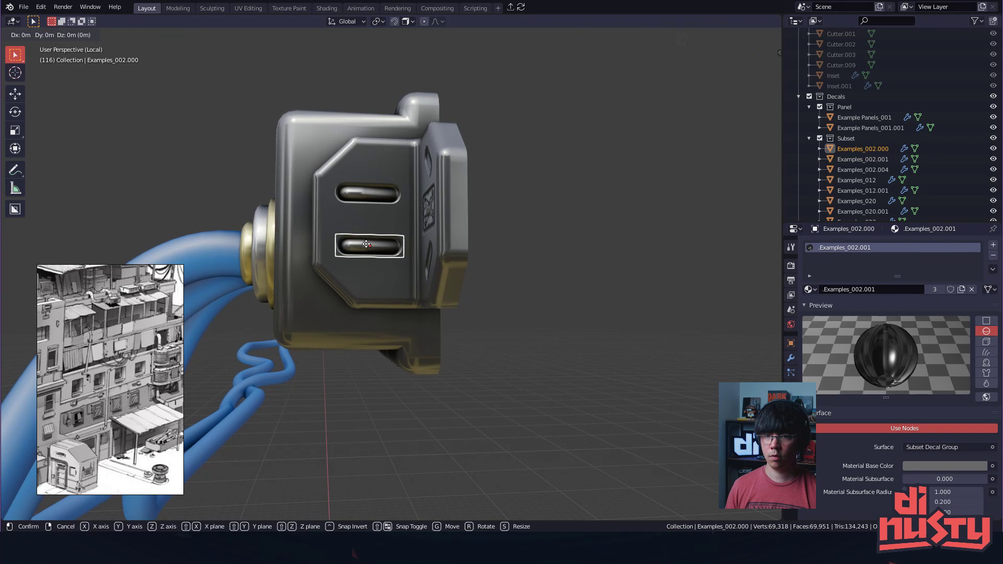
pyautogui.click(365, 242)
pyautogui.moveTo(493, 245); pyautogui.dragTo(428, 285, button='middle')
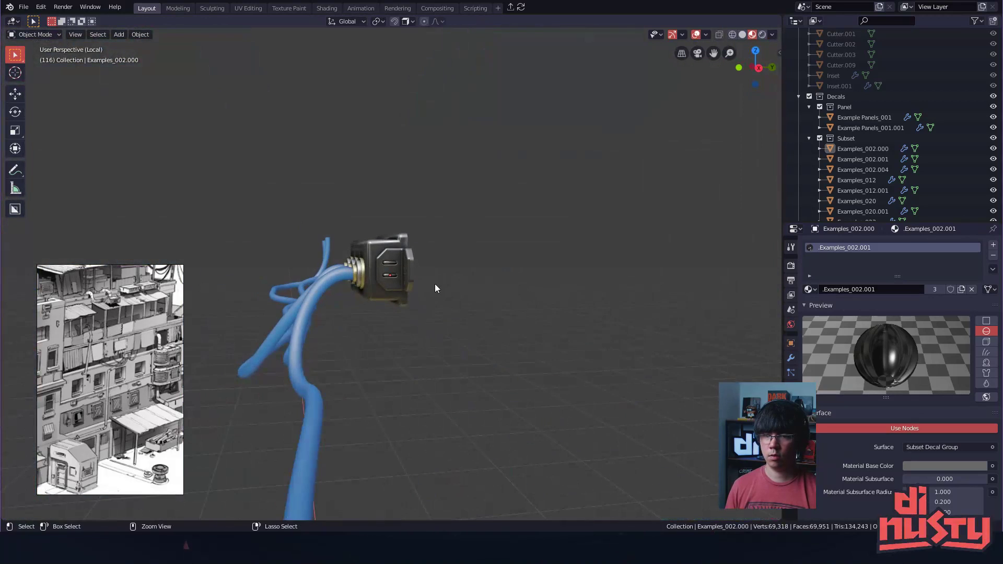
# - Undo the slot decal changes and the bracket widening, and return to Object Mode
pyautogui.hotkey('ctrl', 'z')
pyautogui.hotkey('ctrl', 'z')
pyautogui.hotkey('ctrl', 'z')
pyautogui.hotkey('ctrl', 'z')
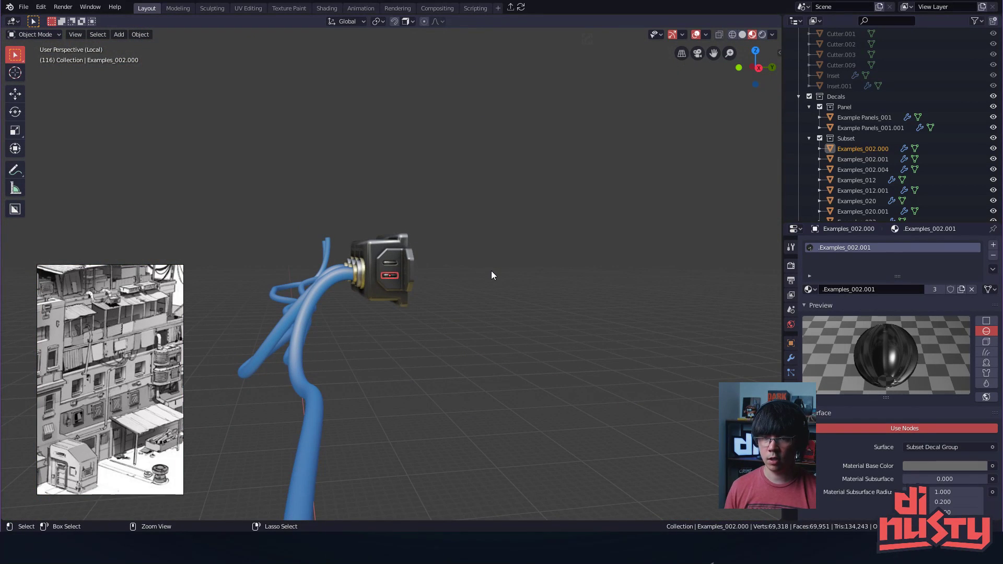
pyautogui.hotkey('ctrl', 'z')
pyautogui.hotkey('ctrl', 'z')
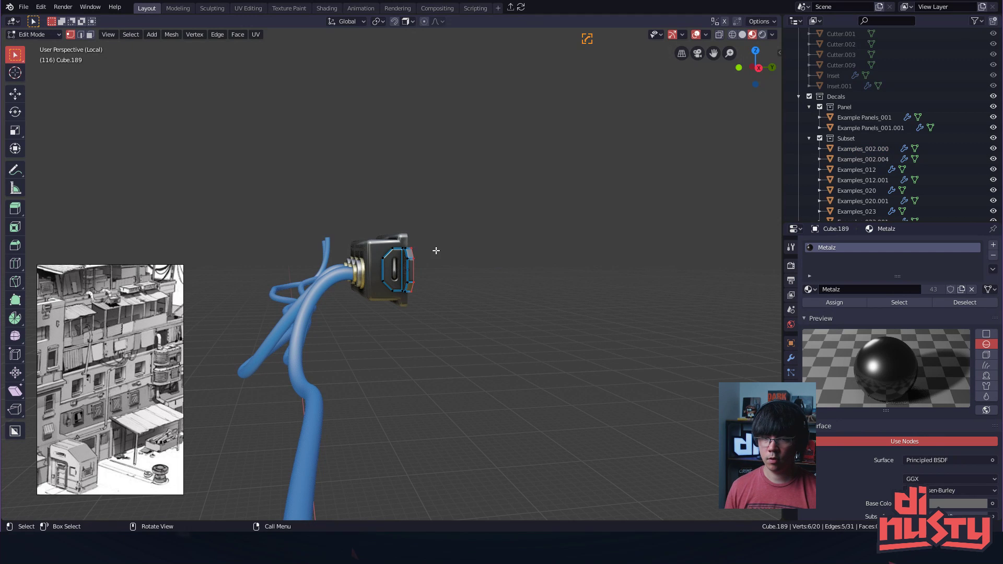
pyautogui.press('Tab')
pyautogui.scroll(3, 431, 178)
pyautogui.moveTo(503, 270)
pyautogui.mouseDown(button='middle')
pyautogui.moveTo(382, 278)
pyautogui.moveTo(538, 249)
pyautogui.moveTo(497, 256)
pyautogui.moveTo(616, 270)
pyautogui.moveTo(585, 288)
pyautogui.moveTo(462, 263)
pyautogui.moveTo(512, 281)
pyautogui.mouseUp(button='middle')
pyautogui.click(397, 267)
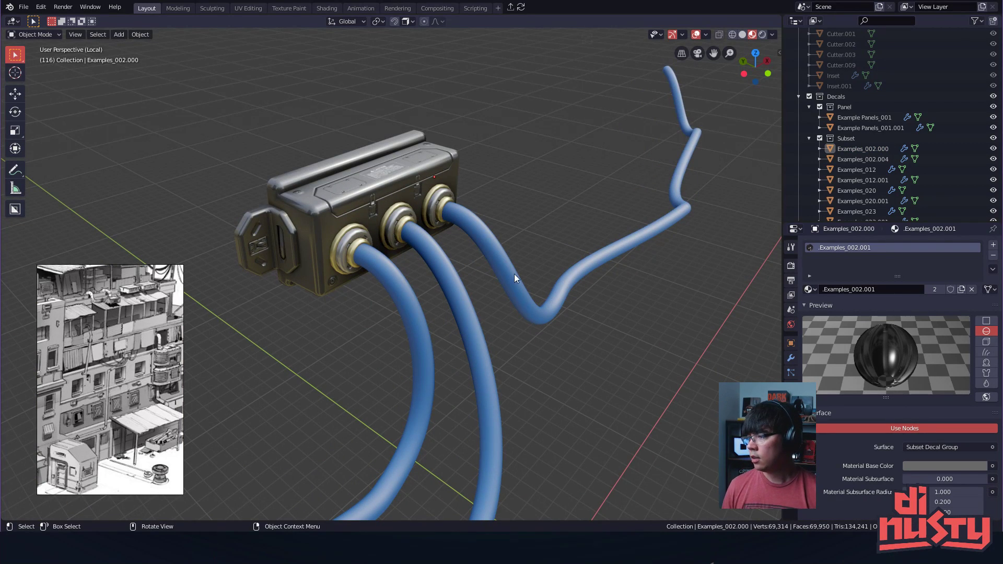
pyautogui.keyDown('ctrl'); pyautogui.moveTo(559, 175); pyautogui.dragTo(601, 194, button='middle'); pyautogui.keyUp('ctrl')
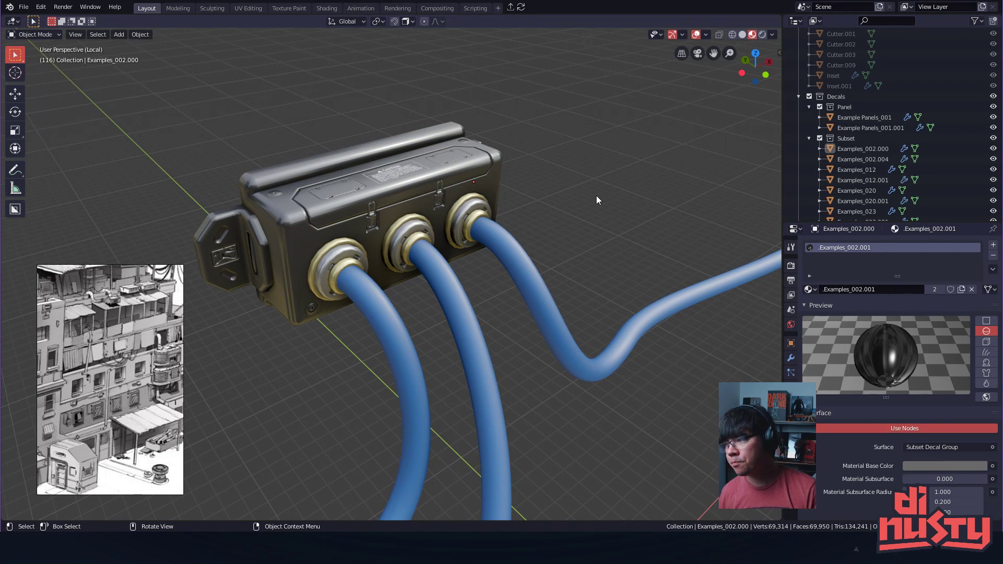
pyautogui.moveTo(569, 277); pyautogui.dragTo(395, 290, button='middle')
pyautogui.keyDown('alt'); pyautogui.moveTo(395, 290); pyautogui.dragTo(441, 294); pyautogui.keyUp('alt')
# - Try to insert the Aircraft_003 info decal on the blue cables and delete the inserted decals
pyautogui.click(451, 282)
pyautogui.click(489, 310)
pyautogui.press('d')
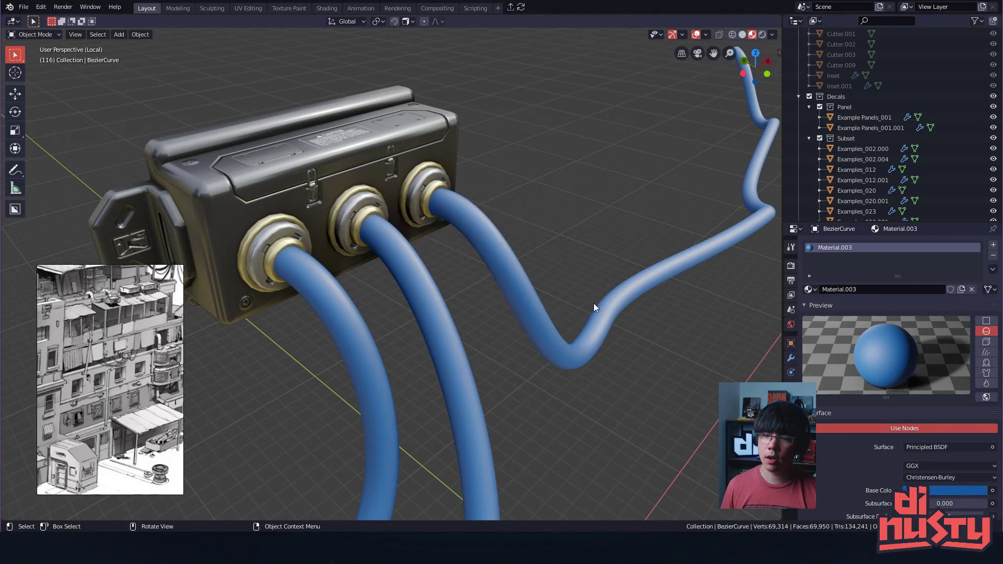
pyautogui.click(511, 278)
pyautogui.keyDown('shift'); pyautogui.moveTo(553, 285); pyautogui.dragTo(578, 255, button='middle'); pyautogui.keyUp('shift')
pyautogui.hotkey('shift', 'y')
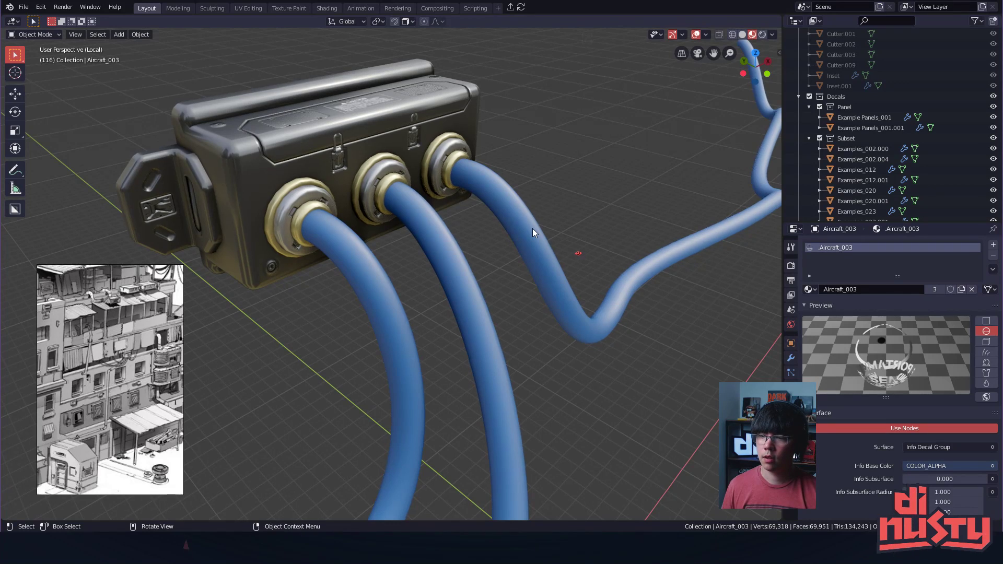
pyautogui.press('Delete')
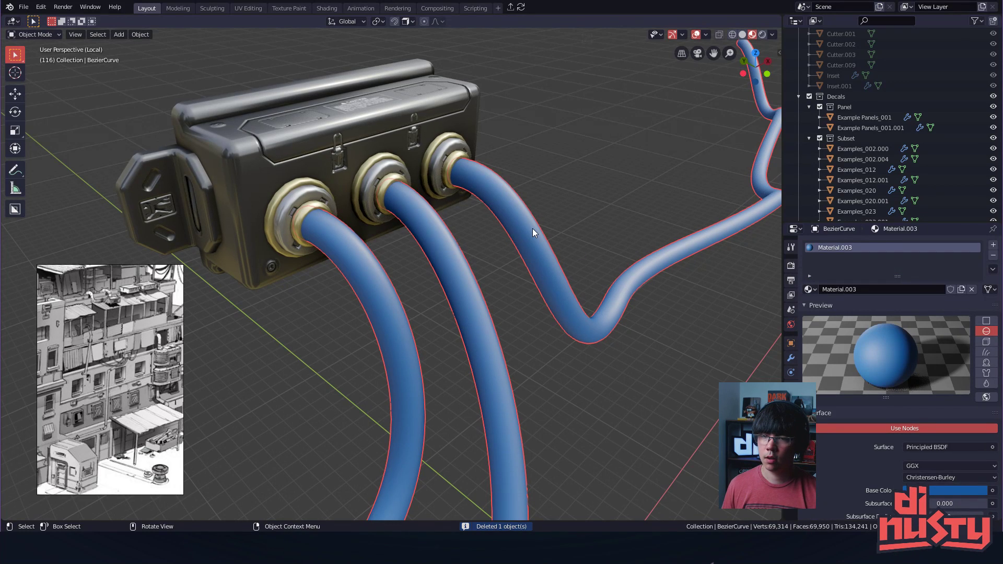
pyautogui.hotkey('shift', 'y')
pyautogui.press('Delete')
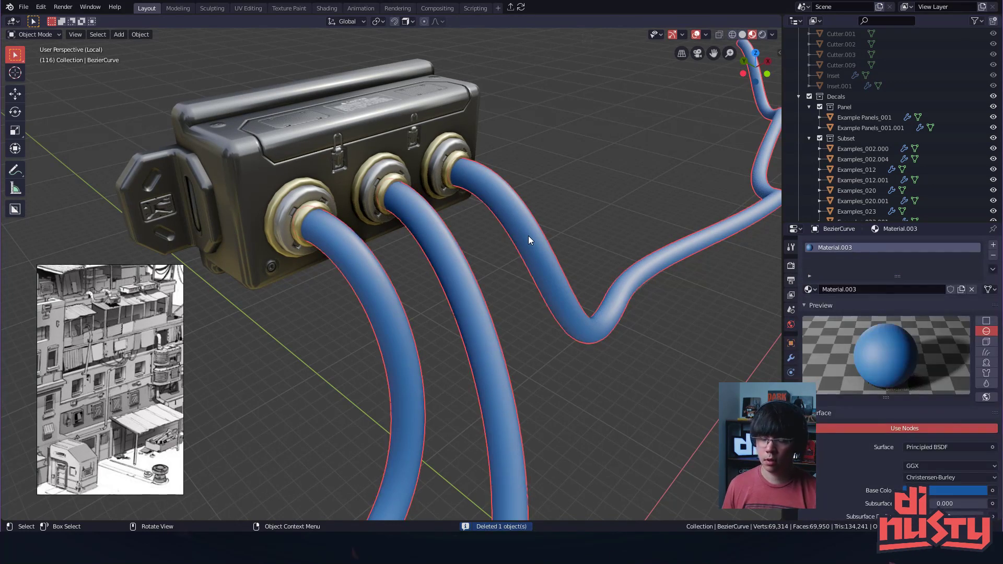
# - Copy the cable curve, duplicate it in place and discard the duplicate
pyautogui.hotkey('ctrl', 'c')
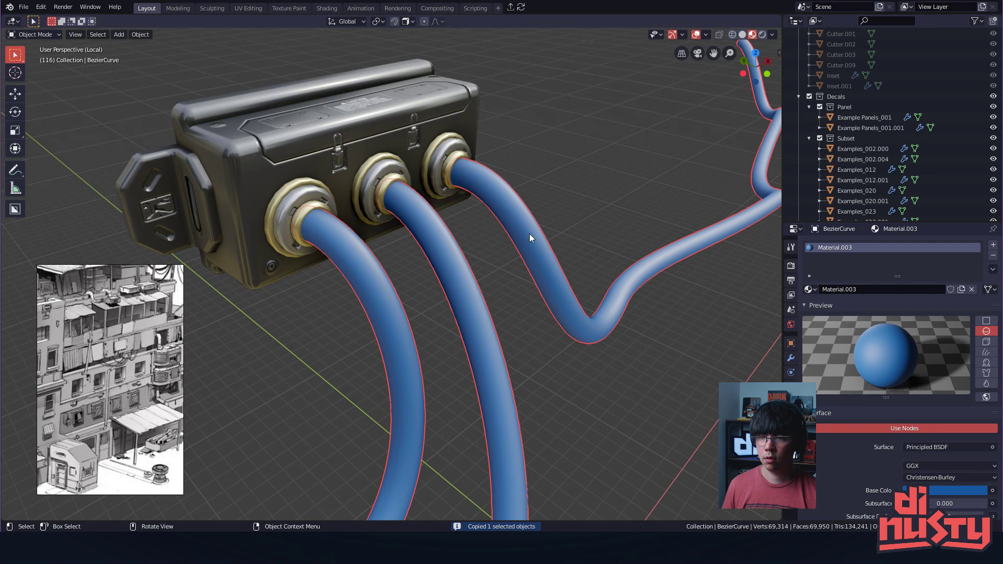
pyautogui.hotkey('shift', 'd')
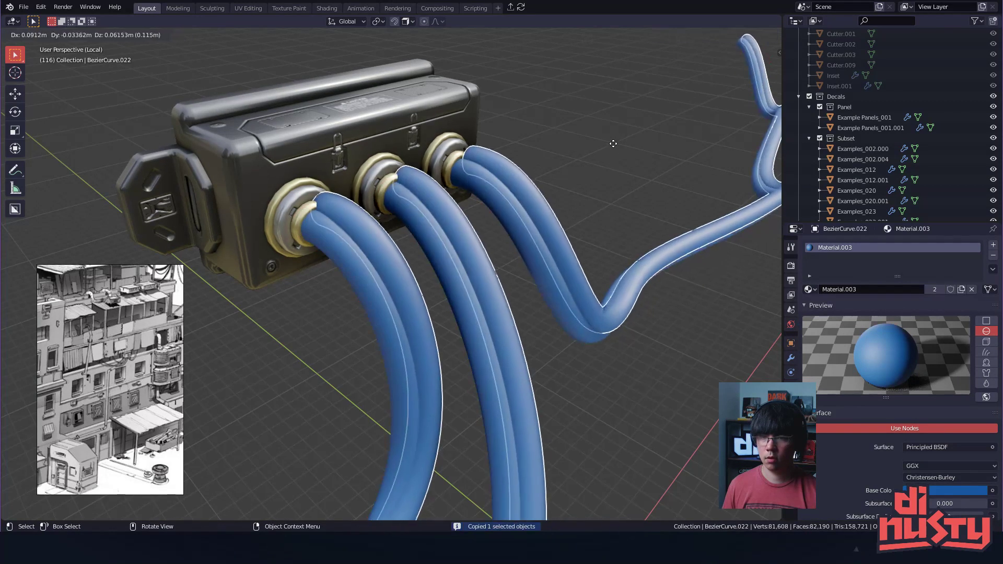
pyautogui.rightClick(576, 175)
pyautogui.hotkey('ctrl', 'z')
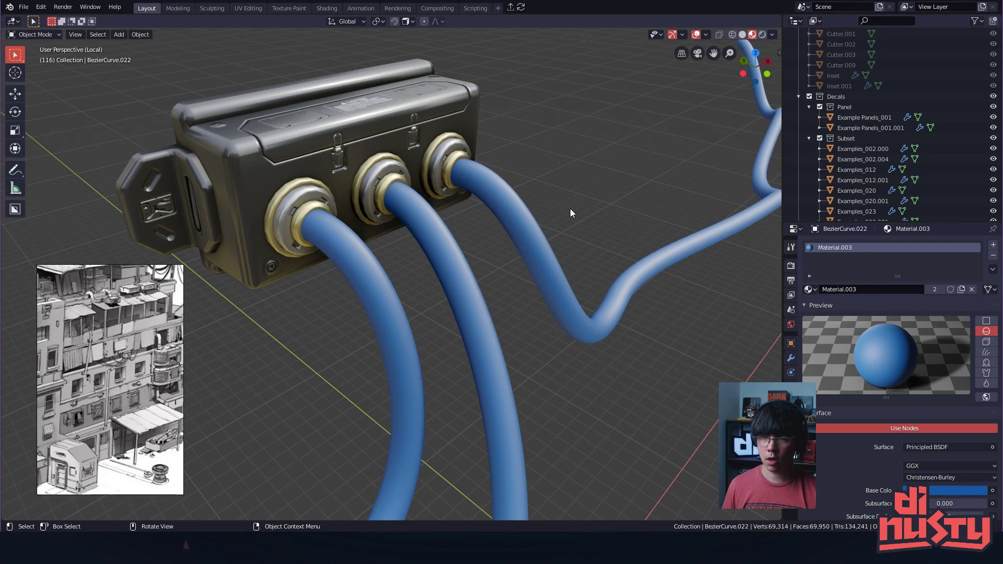
pyautogui.moveTo(526, 250); pyautogui.dragTo(698, 271, button='middle')
pyautogui.rightClick(513, 207)
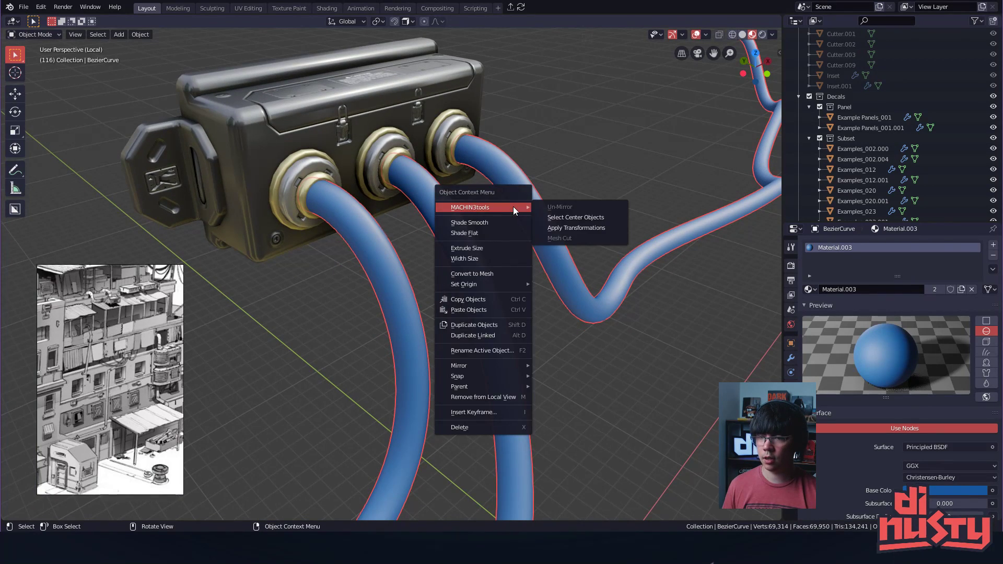
pyautogui.click(98, 34)
pyautogui.moveTo(116, 34)
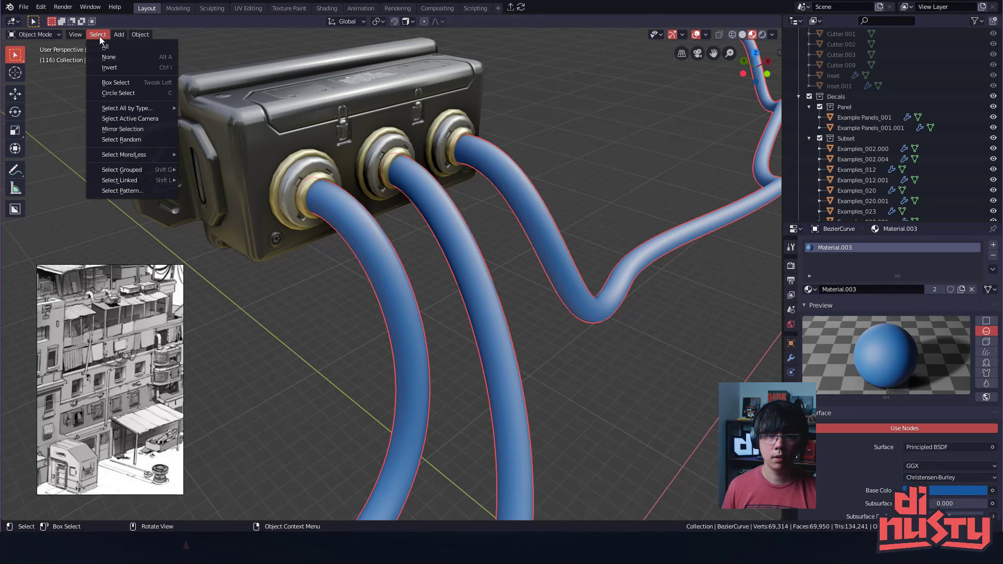
pyautogui.press('z')
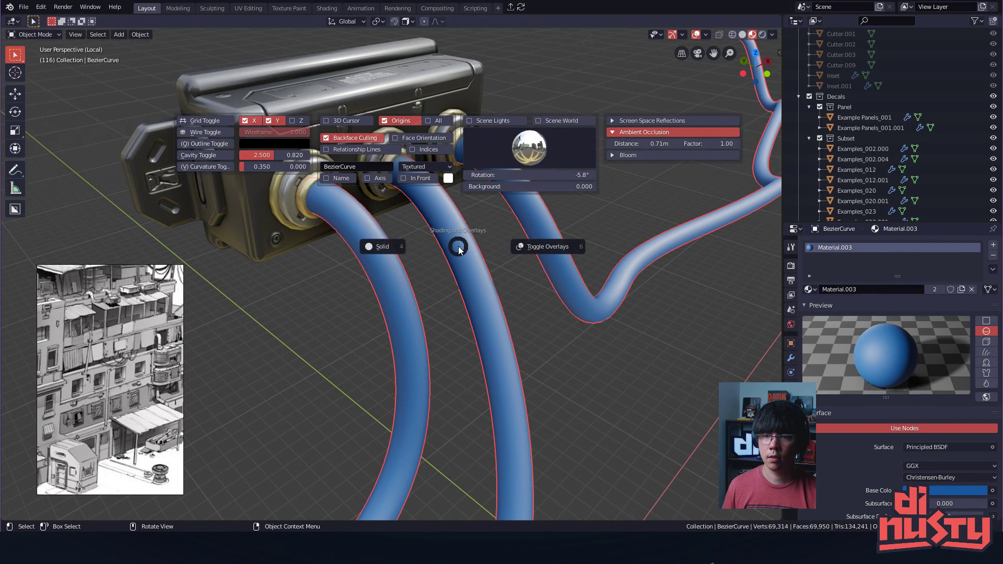
pyautogui.click(458, 250)
pyautogui.press('F2')
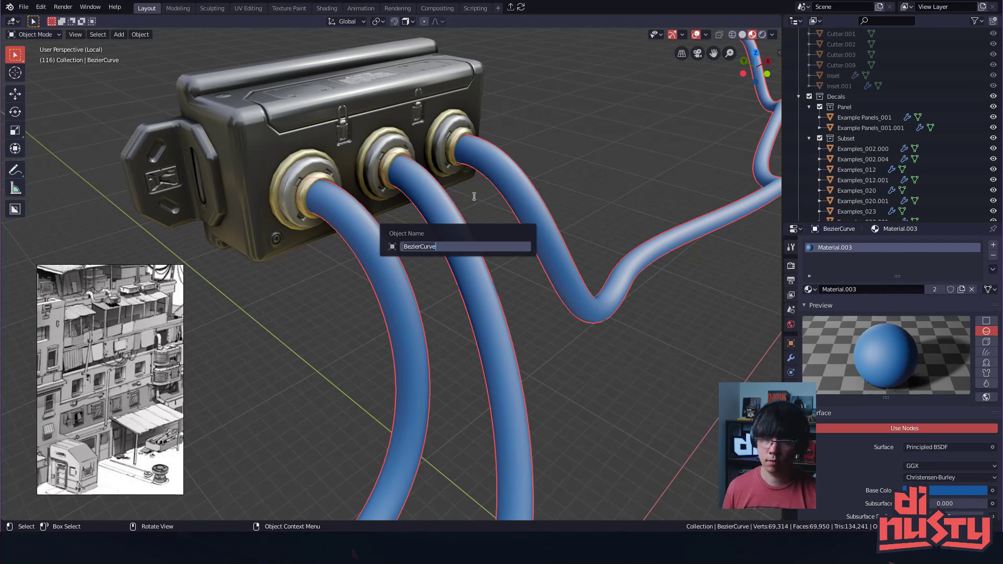
pyautogui.moveTo(515, 180); pyautogui.dragTo(519, 256, button='middle')
pyautogui.hotkey('shift', 'space')
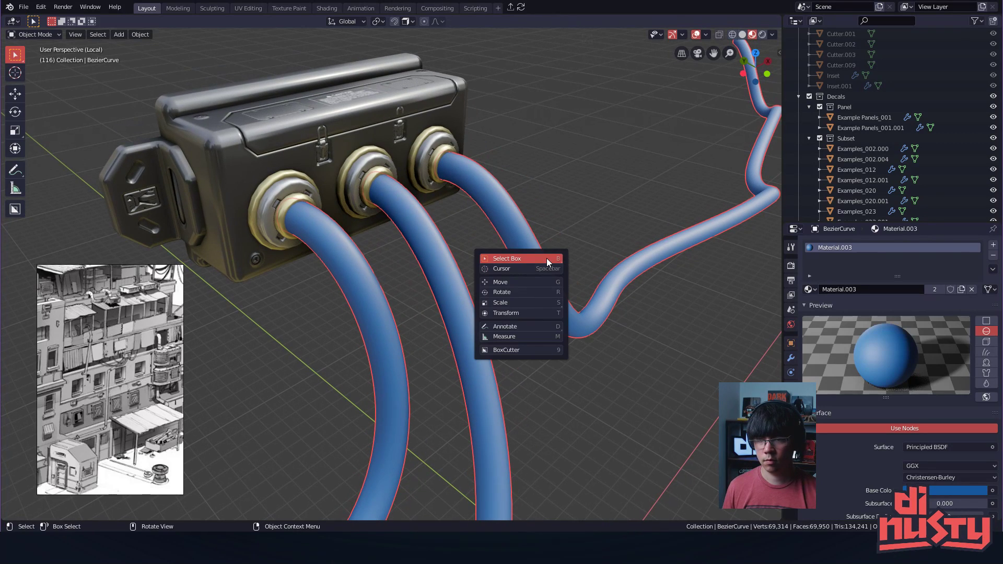
# - Search the available commands for a mesh conversion, using the terms "mesh fr" and "curve"
pyautogui.press('F3')
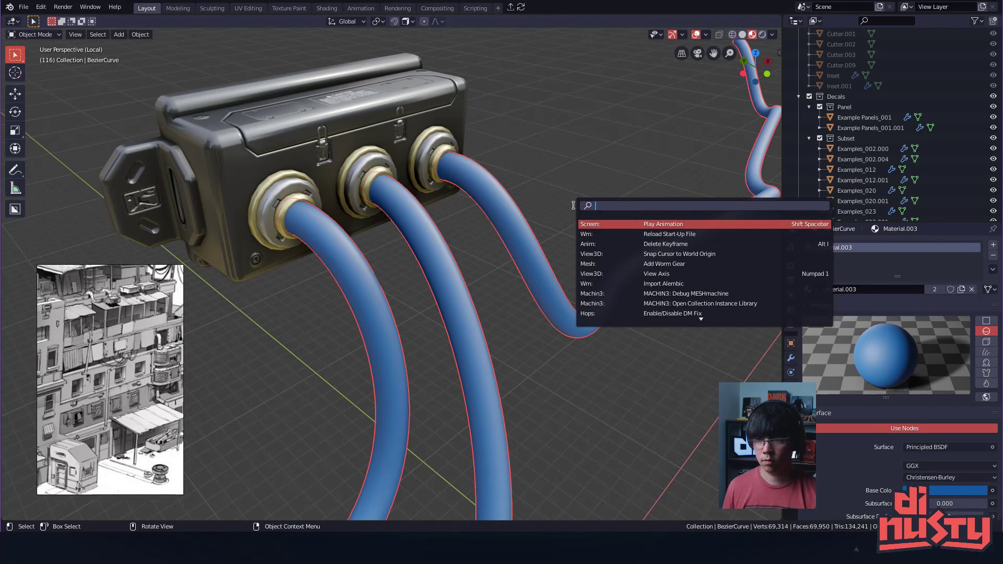
pyautogui.write('mesh fr')
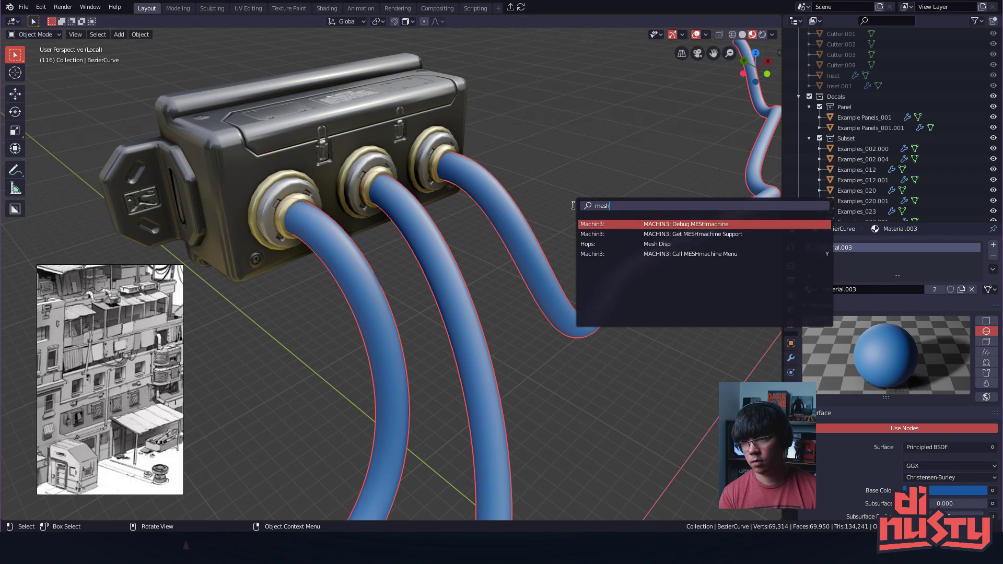
pyautogui.press('BackSpace')
pyautogui.press('BackSpace')
pyautogui.press('BackSpace')
pyautogui.press('BackSpace')
pyautogui.press('BackSpace')
pyautogui.press('BackSpace')
pyautogui.press('BackSpace')
pyautogui.write('curve')
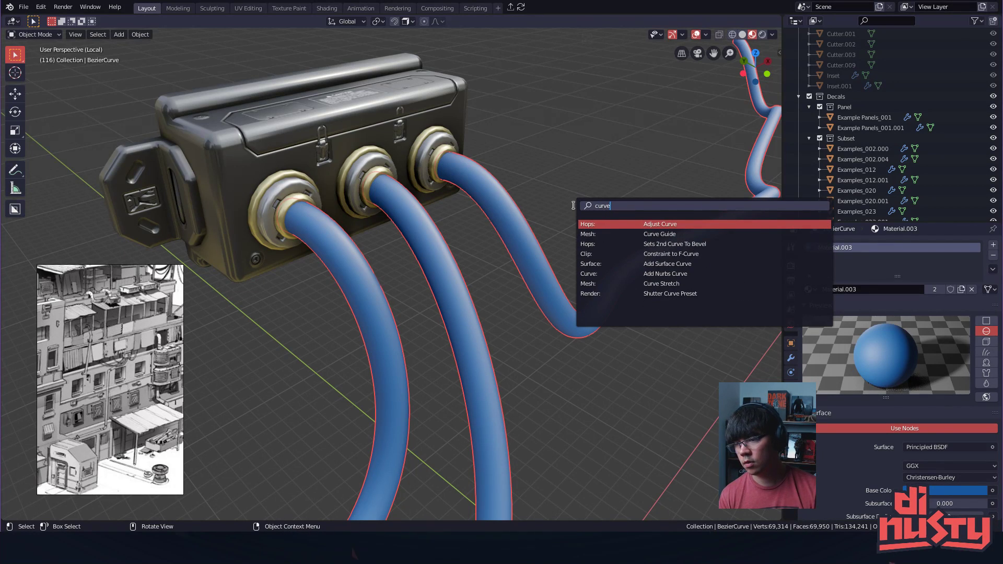
pyautogui.press('Escape')
# - Examine the Edit Mode curve commands of the cables for a mesh conversion option and return to Object Mode
pyautogui.moveTo(520, 208); pyautogui.dragTo(574, 222, button='middle')
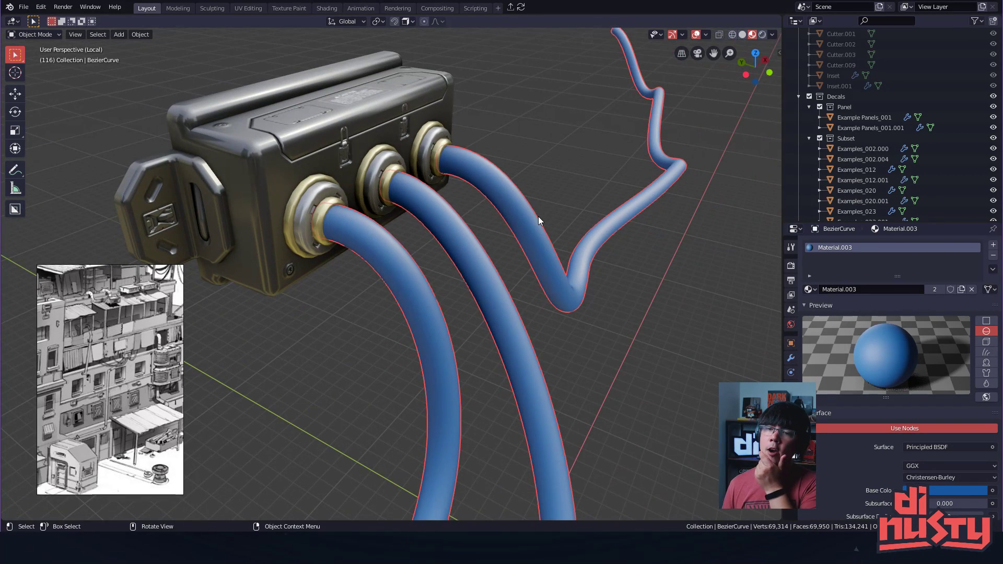
pyautogui.press('Tab')
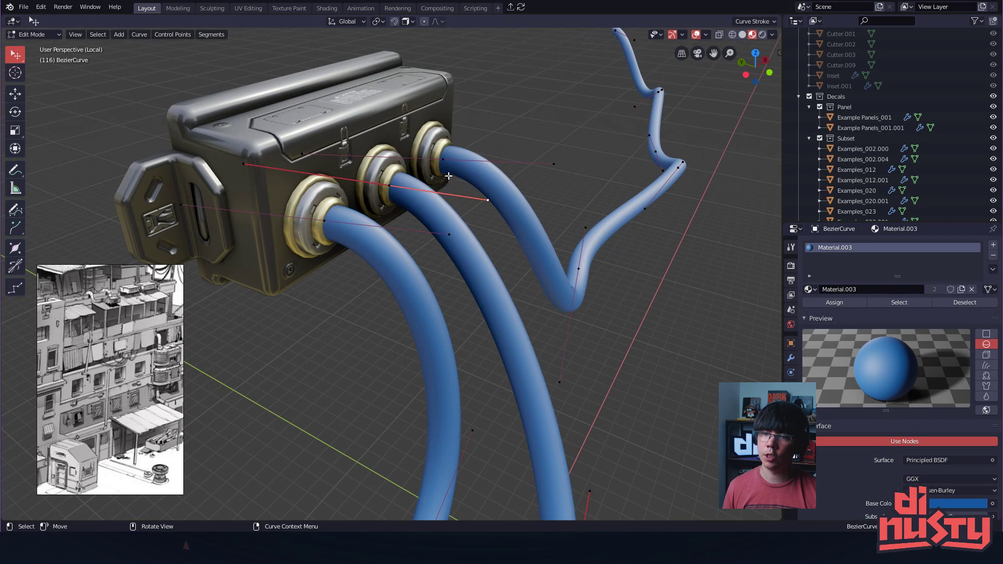
pyautogui.press('Tab')
pyautogui.moveTo(455, 176); pyautogui.dragTo(544, 133, button='middle')
pyautogui.moveTo(525, 242)
pyautogui.mouseDown(button='middle')
pyautogui.moveTo(553, 238)
pyautogui.moveTo(557, 223)
pyautogui.moveTo(544, 281)
pyautogui.moveTo(537, 232)
pyautogui.mouseUp(button='middle')
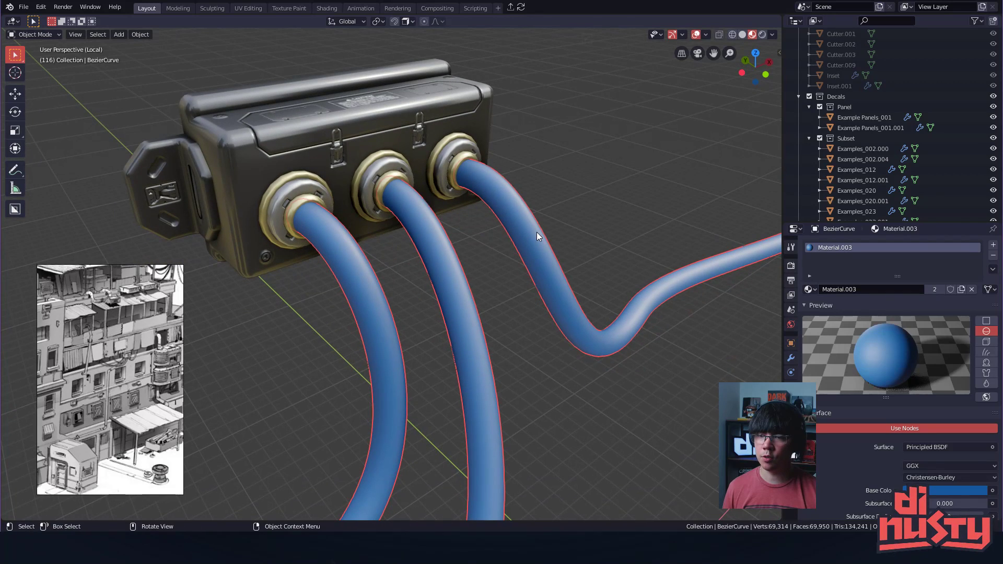
pyautogui.hotkey('ctrl', 'Tab')
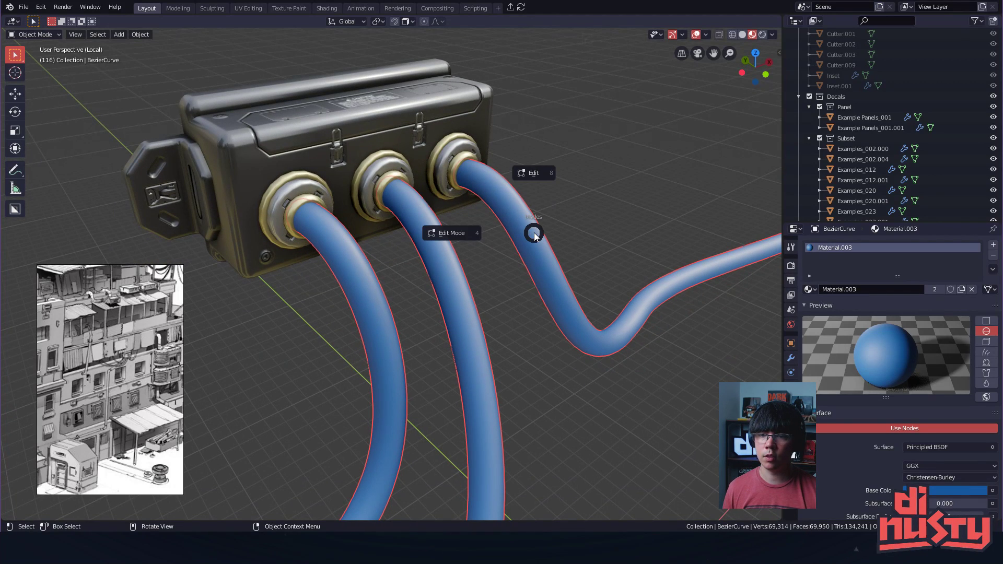
pyautogui.click(452, 233)
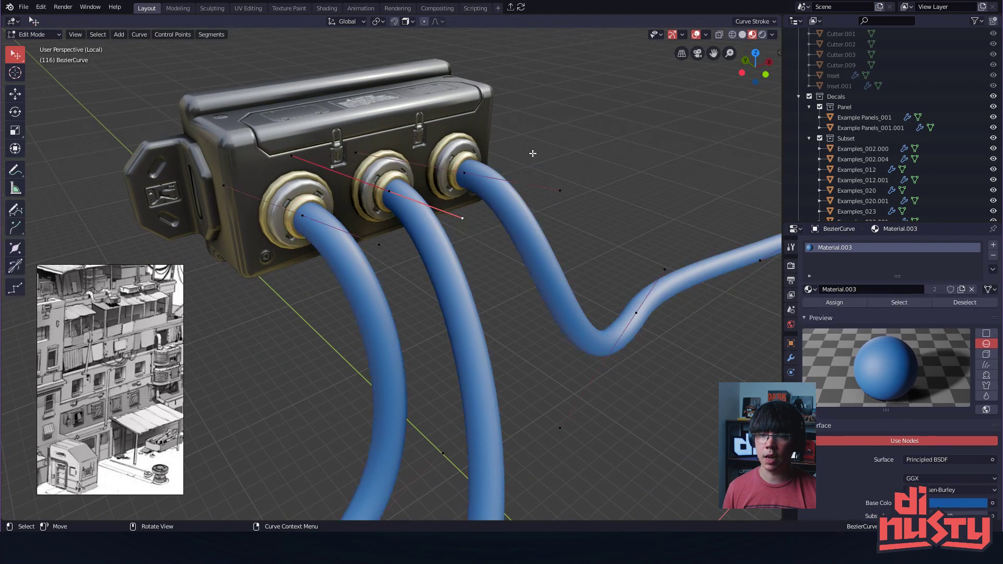
pyautogui.click(140, 35)
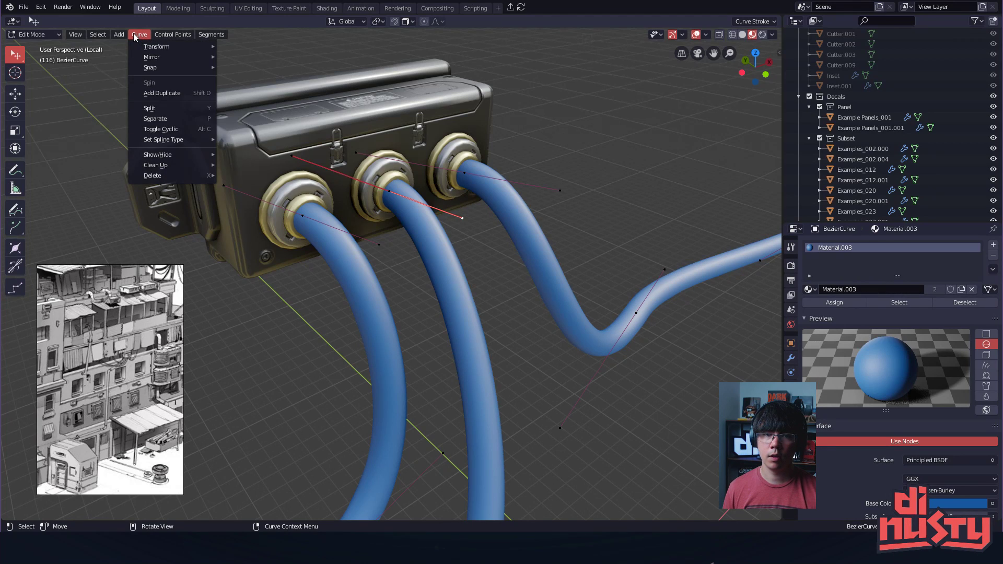
pyautogui.click(134, 37)
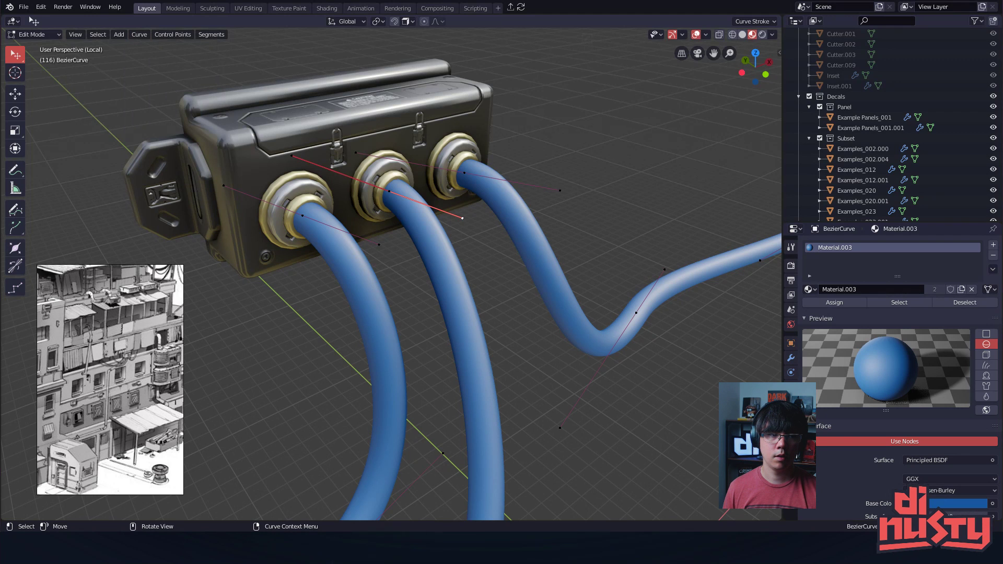
pyautogui.moveTo(391, 201); pyautogui.dragTo(416, 221, button='middle')
pyautogui.click(607, 221)
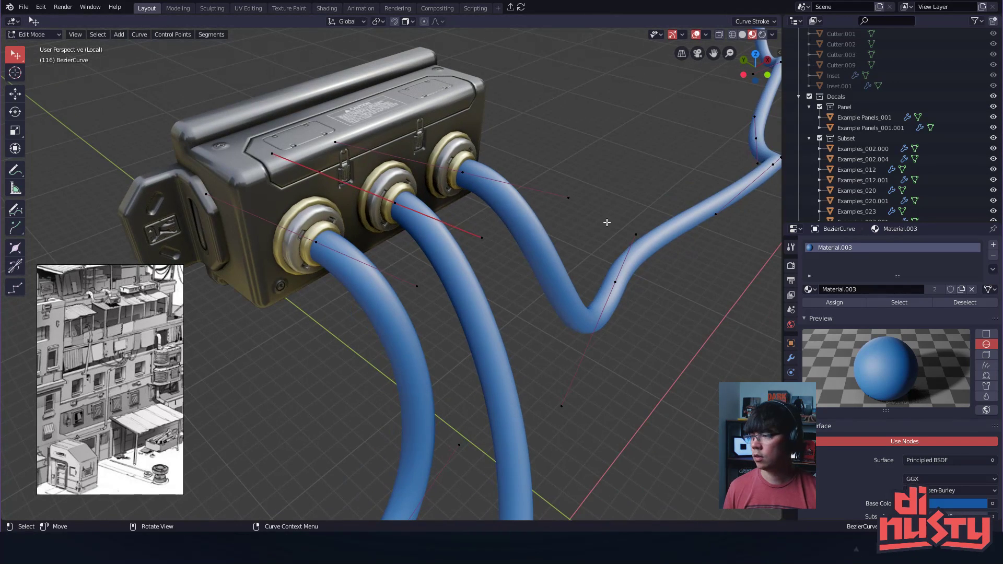
pyautogui.press('Tab')
# - Select the blue cable curve and convert it to a mesh
pyautogui.click(625, 170)
pyautogui.moveTo(625, 170); pyautogui.dragTo(527, 184, button='middle')
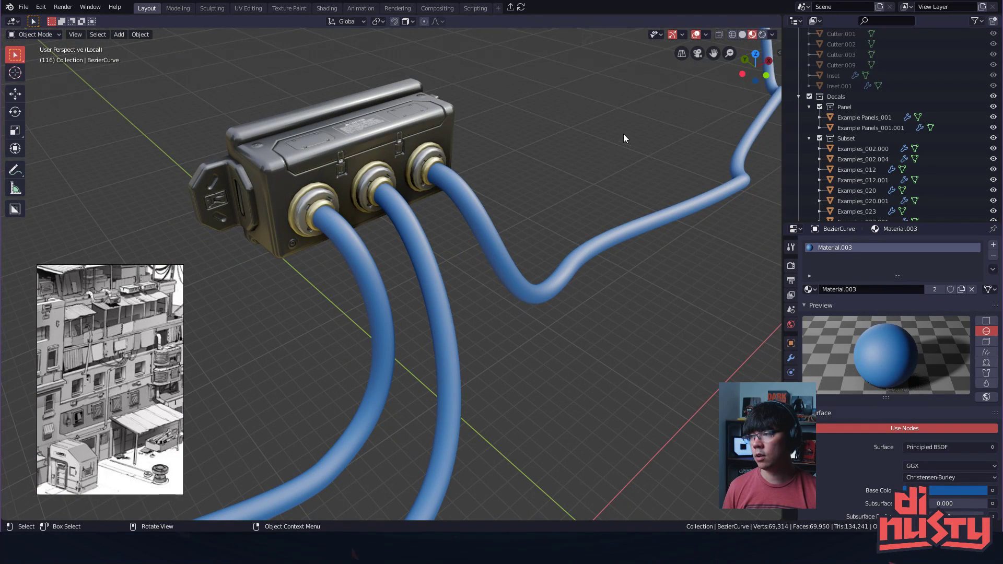
pyautogui.click(497, 239)
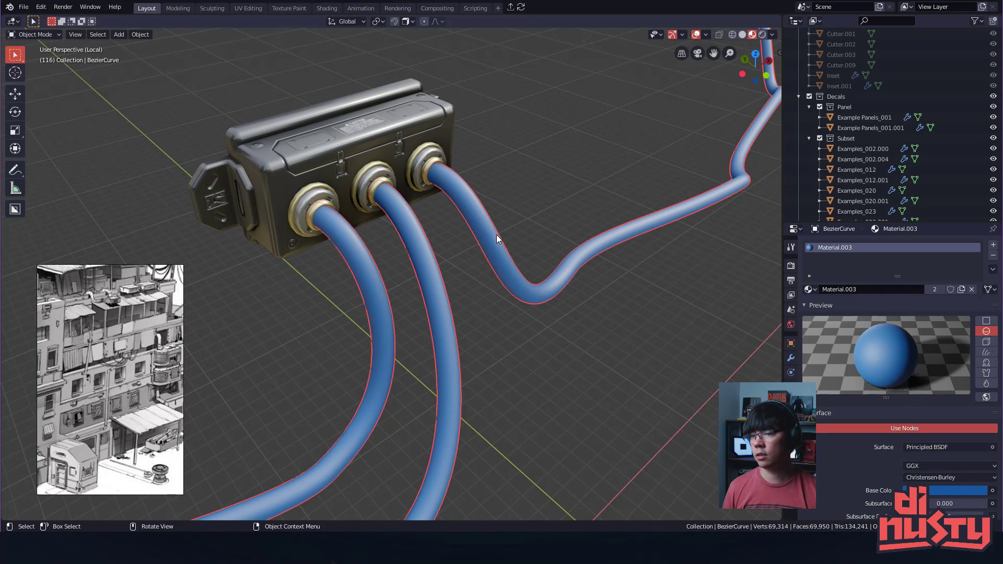
pyautogui.click(145, 34)
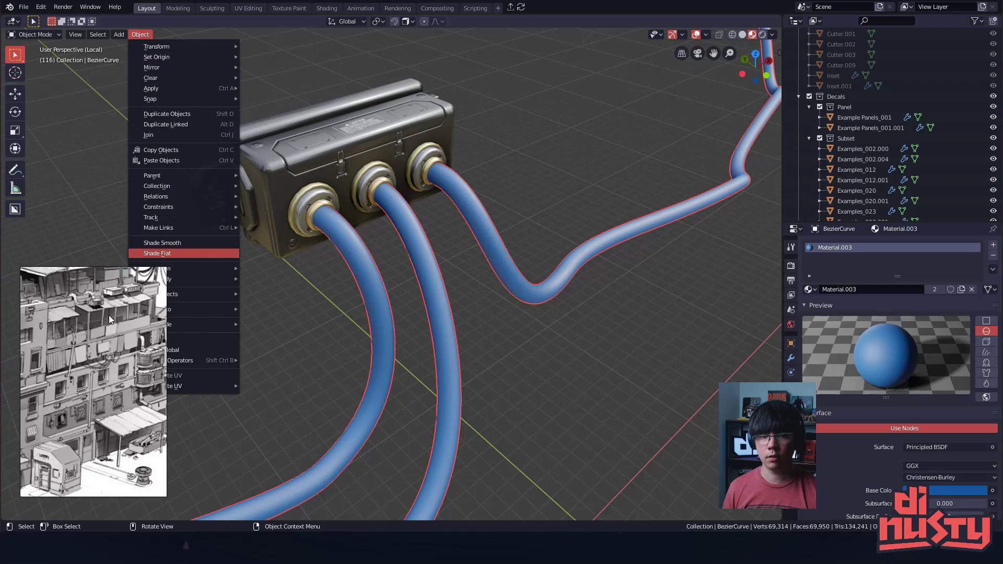
pyautogui.moveTo(181, 311)
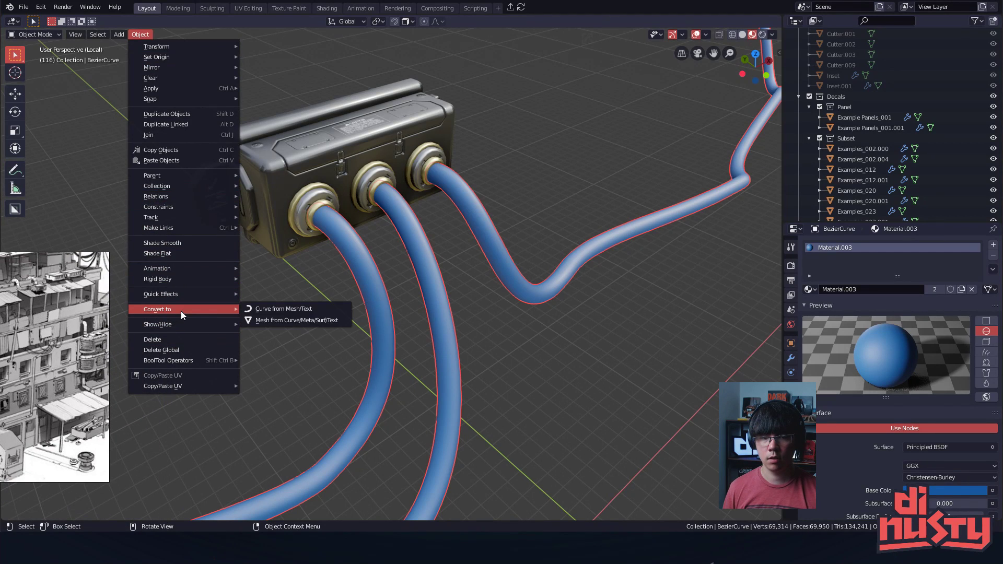
pyautogui.click(255, 321)
# - In Edit Mode, select four adjacent face loops near the fitting on the nearest cable to form a band
pyautogui.press('Tab')
pyautogui.click(439, 229)
pyautogui.scroll(3, 428, 242)
pyautogui.moveTo(470, 227); pyautogui.dragTo(491, 203, button='middle')
pyautogui.press('Tab')
pyautogui.click(548, 233)
pyautogui.moveTo(490, 249); pyautogui.dragTo(450, 285, button='middle')
pyautogui.keyDown('alt'); pyautogui.click(428, 276); pyautogui.keyUp('alt')
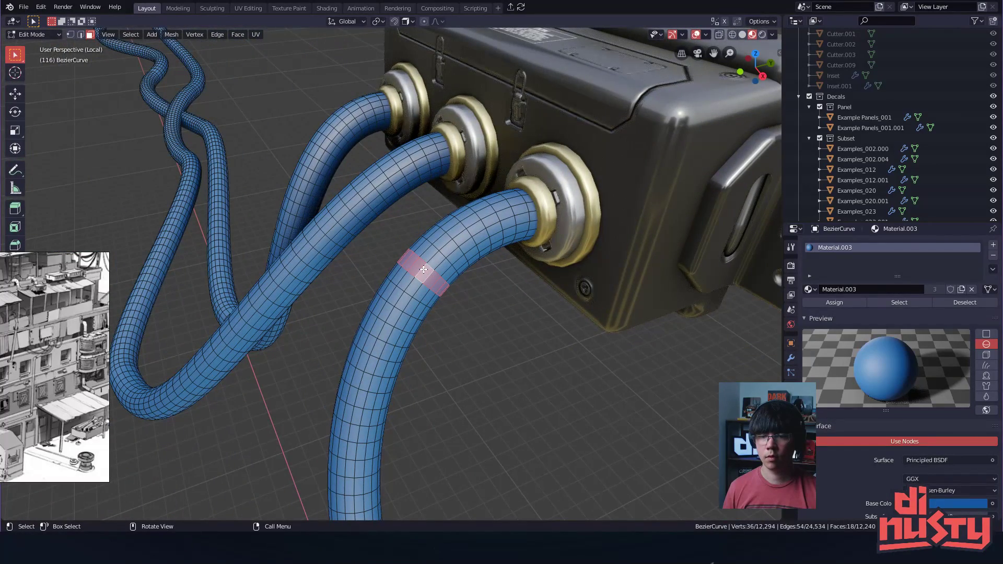
pyautogui.keyDown('alt'); pyautogui.keyDown('shift'); pyautogui.click(439, 257); pyautogui.keyUp('shift'); pyautogui.keyUp('alt')
pyautogui.keyDown('alt'); pyautogui.keyDown('shift'); pyautogui.click(447, 245); pyautogui.keyUp('shift'); pyautogui.keyUp('alt')
pyautogui.keyDown('alt'); pyautogui.keyDown('shift'); pyautogui.click(464, 238); pyautogui.keyUp('shift'); pyautogui.keyUp('alt')
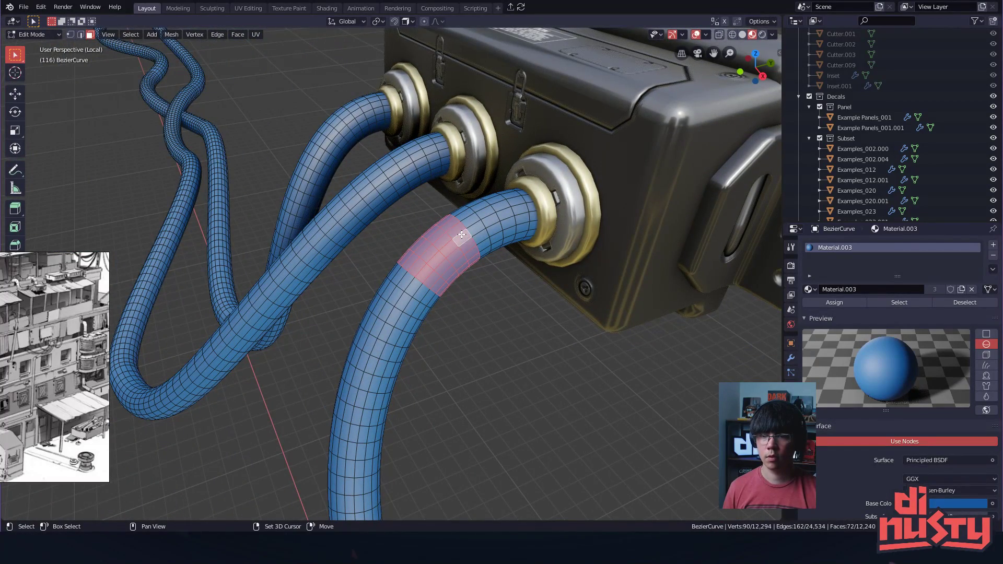
# - Extend the selection with matching bands of face loops near the fittings on the other two cables
pyautogui.moveTo(465, 238); pyautogui.dragTo(385, 213, button='middle')
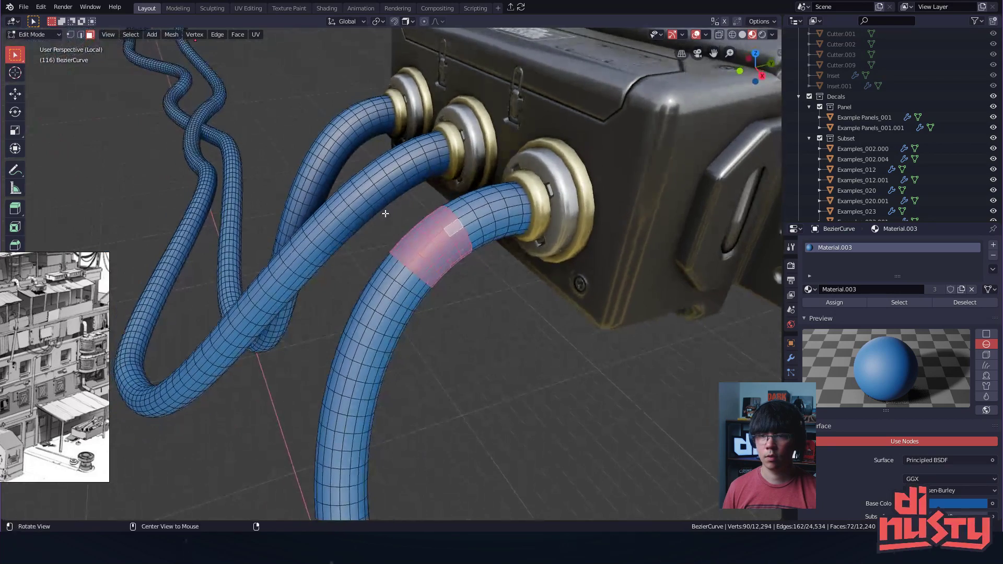
pyautogui.keyDown('alt'); pyautogui.keyDown('shift'); pyautogui.click(368, 189); pyautogui.keyUp('shift'); pyautogui.keyUp('alt')
pyautogui.keyDown('alt'); pyautogui.keyDown('shift'); pyautogui.click(357, 202); pyautogui.keyUp('shift'); pyautogui.keyUp('alt')
pyautogui.keyDown('alt'); pyautogui.keyDown('shift'); pyautogui.click(345, 212); pyautogui.keyUp('shift'); pyautogui.keyUp('alt')
pyautogui.keyDown('alt'); pyautogui.keyDown('shift'); pyautogui.click(335, 223); pyautogui.keyUp('shift'); pyautogui.keyUp('alt')
pyautogui.moveTo(335, 223); pyautogui.dragTo(366, 233, button='middle')
pyautogui.keyDown('alt'); pyautogui.keyDown('shift'); pyautogui.click(345, 228); pyautogui.keyUp('shift'); pyautogui.keyUp('alt')
pyautogui.hotkey('ctrl', 'z')
pyautogui.keyDown('alt'); pyautogui.keyDown('shift'); pyautogui.click(341, 234); pyautogui.keyUp('shift'); pyautogui.keyUp('alt')
pyautogui.keyDown('alt'); pyautogui.keyDown('shift'); pyautogui.click(340, 220); pyautogui.keyUp('shift'); pyautogui.keyUp('alt')
pyautogui.keyDown('alt'); pyautogui.keyDown('shift'); pyautogui.click(336, 206); pyautogui.keyUp('shift'); pyautogui.keyUp('alt')
pyautogui.keyDown('alt'); pyautogui.keyDown('shift'); pyautogui.click(345, 252); pyautogui.keyUp('shift'); pyautogui.keyUp('alt')
pyautogui.moveTo(346, 252); pyautogui.dragTo(470, 191, button='middle')
pyautogui.keyDown('alt'); pyautogui.keyDown('shift'); pyautogui.click(453, 160); pyautogui.keyUp('shift'); pyautogui.keyUp('alt')
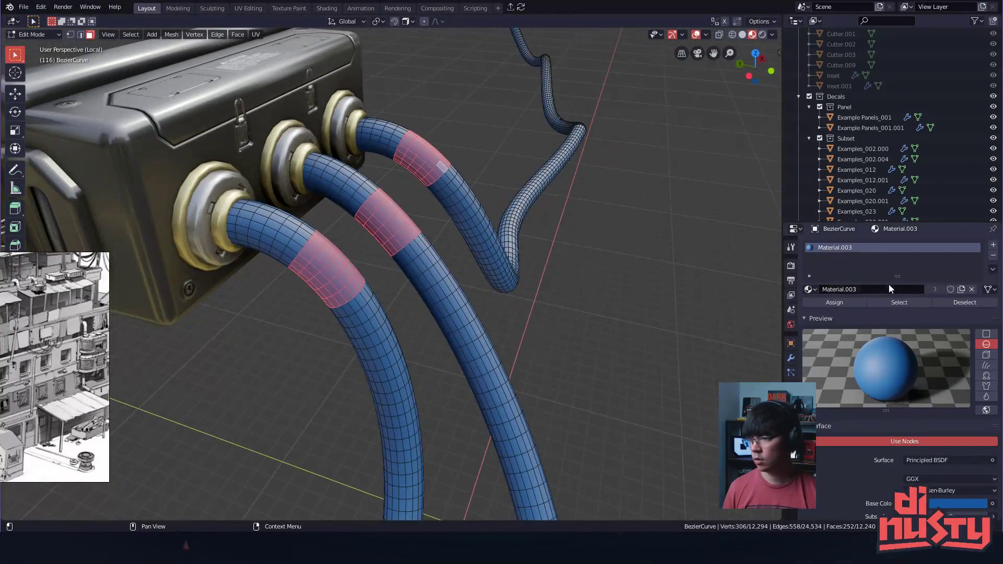
# - Add a second material slot with a new material, assign it to the selected cable bands, and return to Object Mode
pyautogui.click(993, 245)
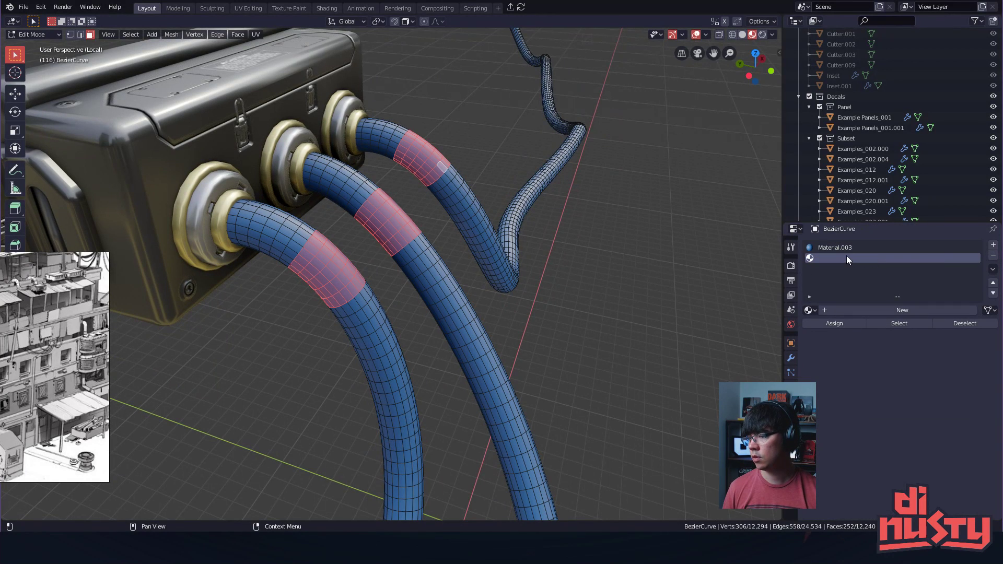
pyautogui.click(886, 312)
pyautogui.moveTo(648, 292); pyautogui.dragTo(622, 292, button='middle')
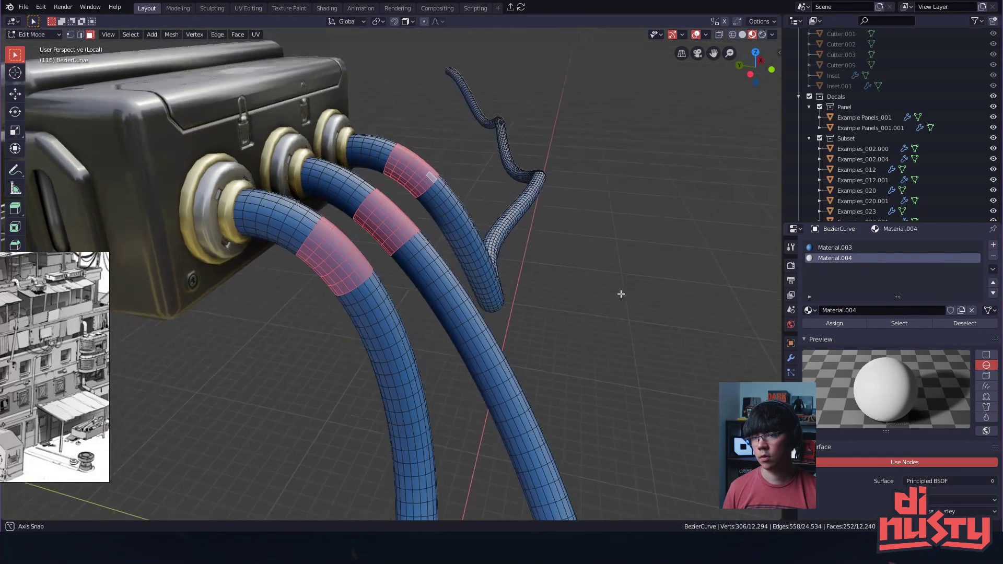
pyautogui.click(834, 323)
pyautogui.hotkey('alt', 'a')
pyautogui.moveTo(679, 311); pyautogui.dragTo(582, 258, button='middle')
pyautogui.press('Tab')
pyautogui.moveTo(581, 119); pyautogui.dragTo(577, 259, button='middle')
pyautogui.keyDown('alt'); pyautogui.moveTo(577, 255); pyautogui.dragTo(459, 287); pyautogui.keyUp('alt')
pyautogui.keyDown('alt'); pyautogui.keyDown('shift'); pyautogui.moveTo(460, 287); pyautogui.dragTo(559, 254); pyautogui.keyUp('shift'); pyautogui.keyUp('alt')
# - Set the band material's base color by sampling the blue of the cable in the viewport
pyautogui.scroll(-4, 897, 399)
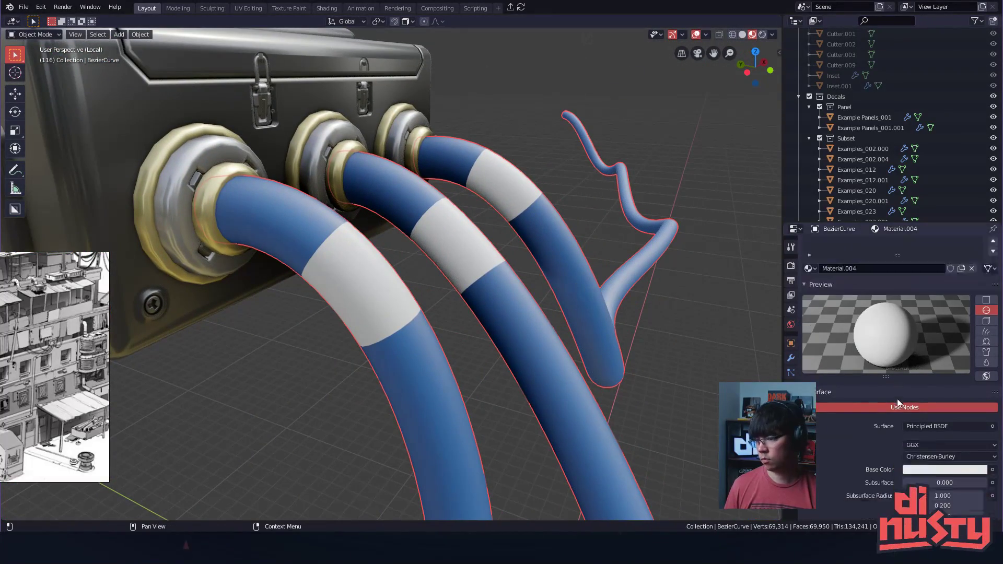
pyautogui.click(940, 427)
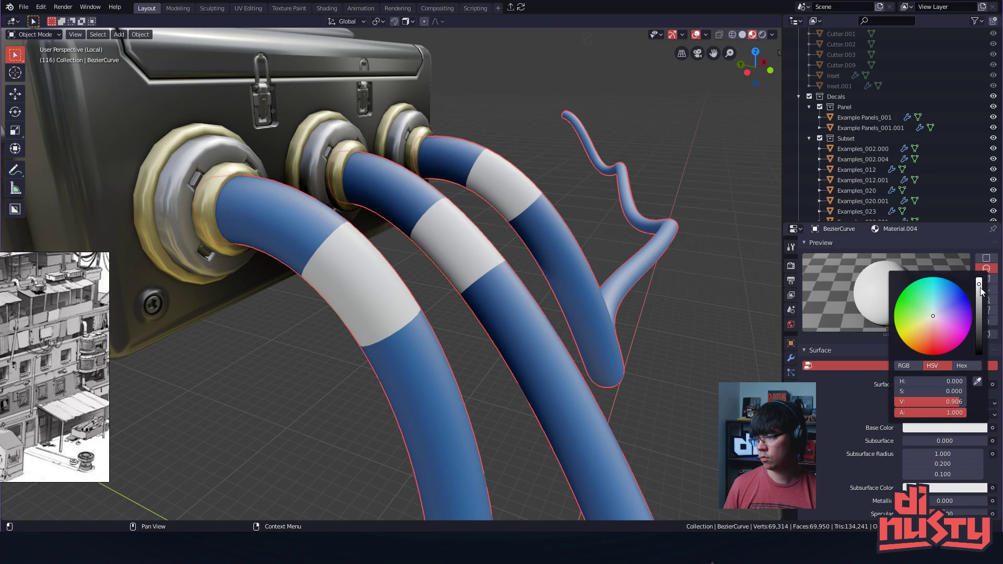
pyautogui.click(976, 383)
pyautogui.click(564, 300)
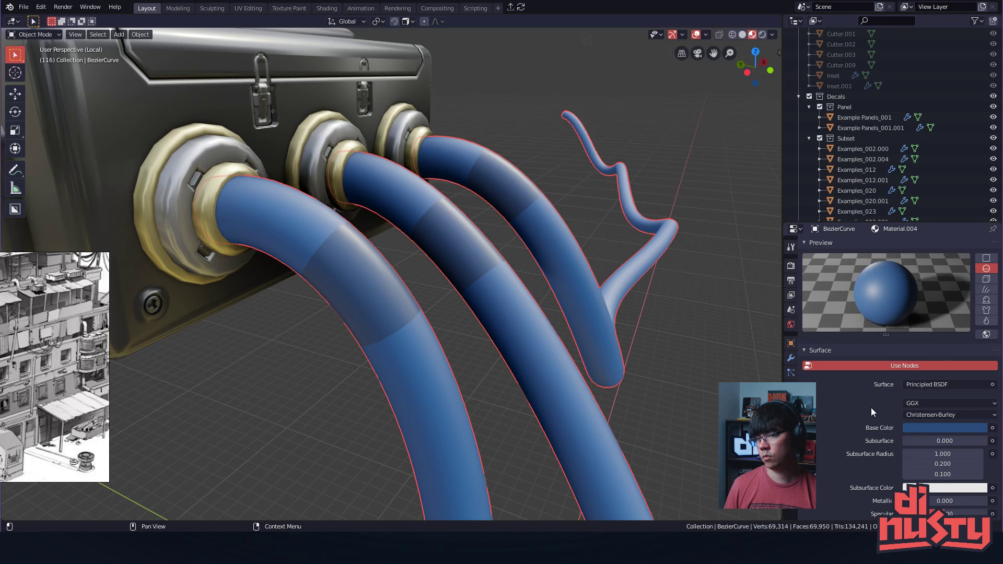
# - Copy the hex value of the base color from the cable material, Material.003
pyautogui.scroll(-5, 872, 409)
pyautogui.click(949, 327)
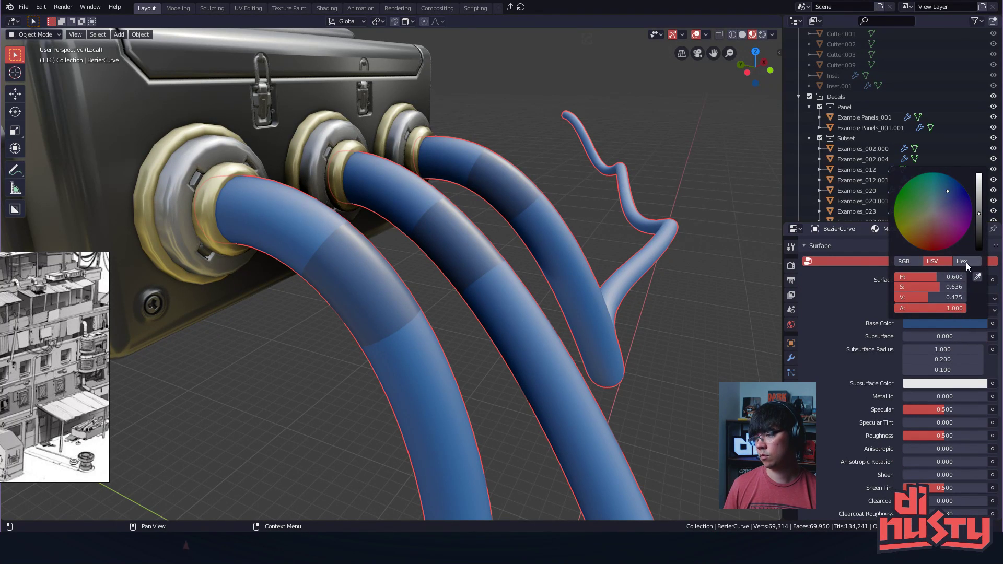
pyautogui.scroll(6, 870, 360)
pyautogui.click(841, 252)
pyautogui.scroll(-5, 898, 339)
pyautogui.click(943, 428)
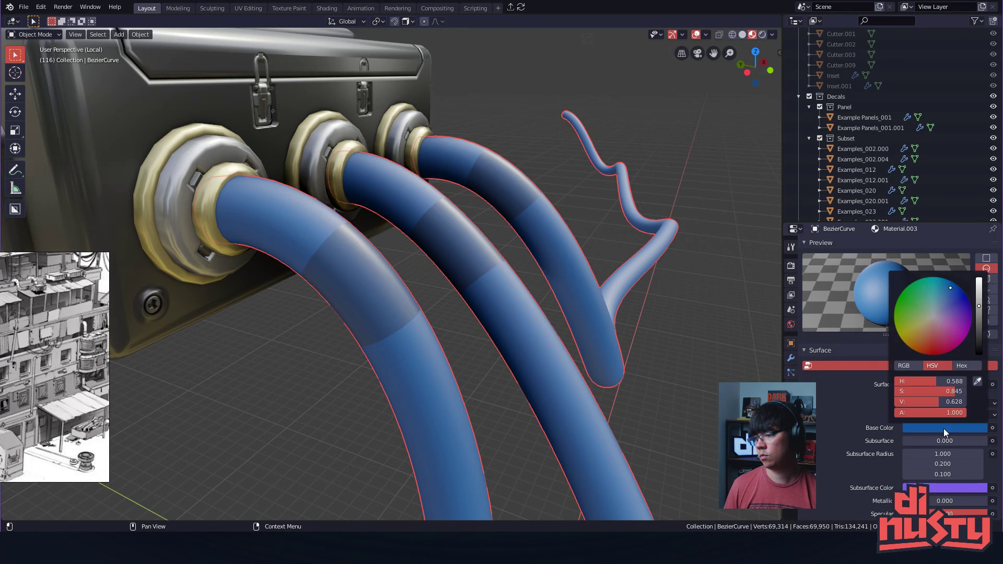
pyautogui.click(960, 366)
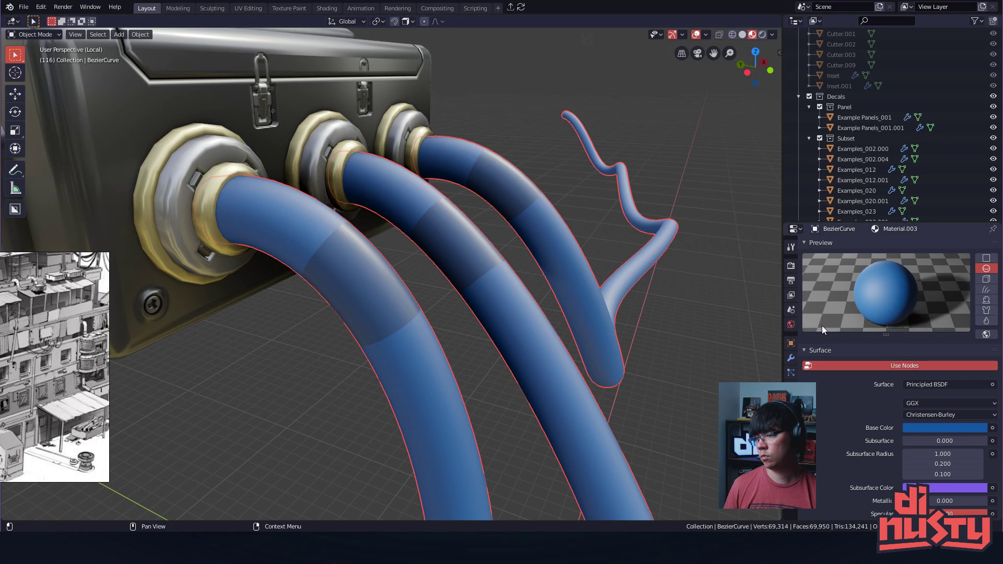
# - Set the base color of the band material, Material.004, to hex 1958A0
pyautogui.scroll(4, 932, 342)
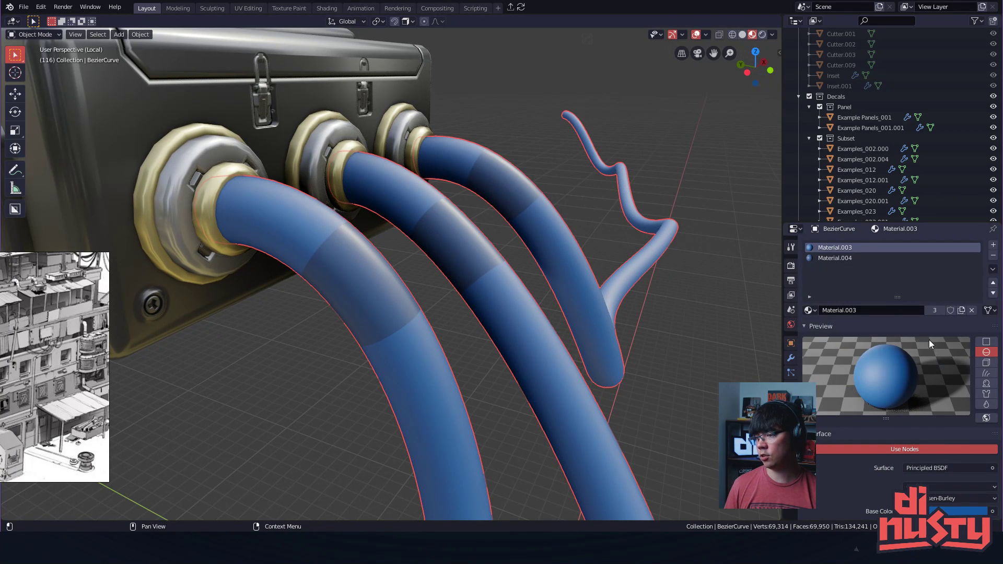
pyautogui.click(834, 259)
pyautogui.scroll(-4, 899, 328)
pyautogui.click(941, 427)
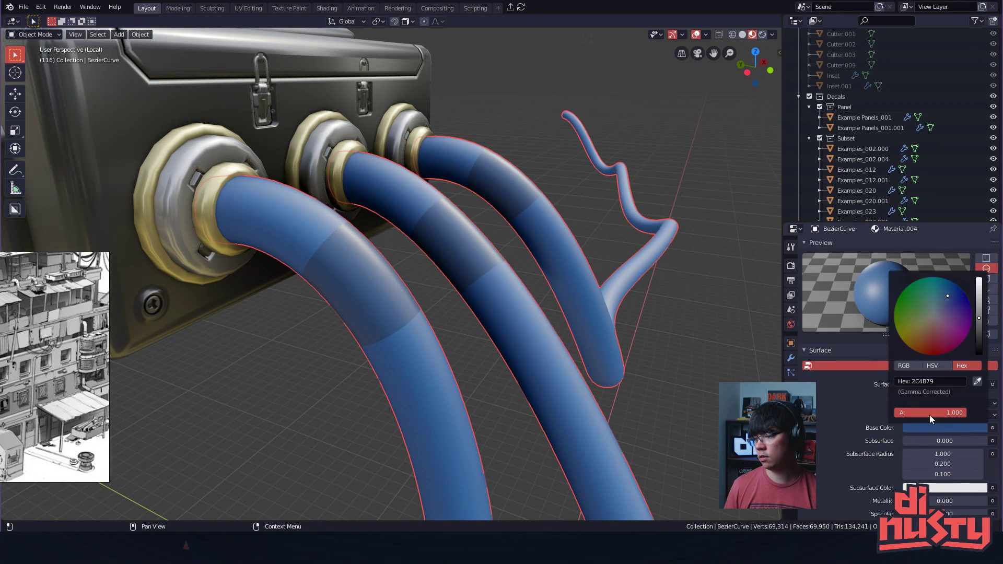
pyautogui.press('Return')
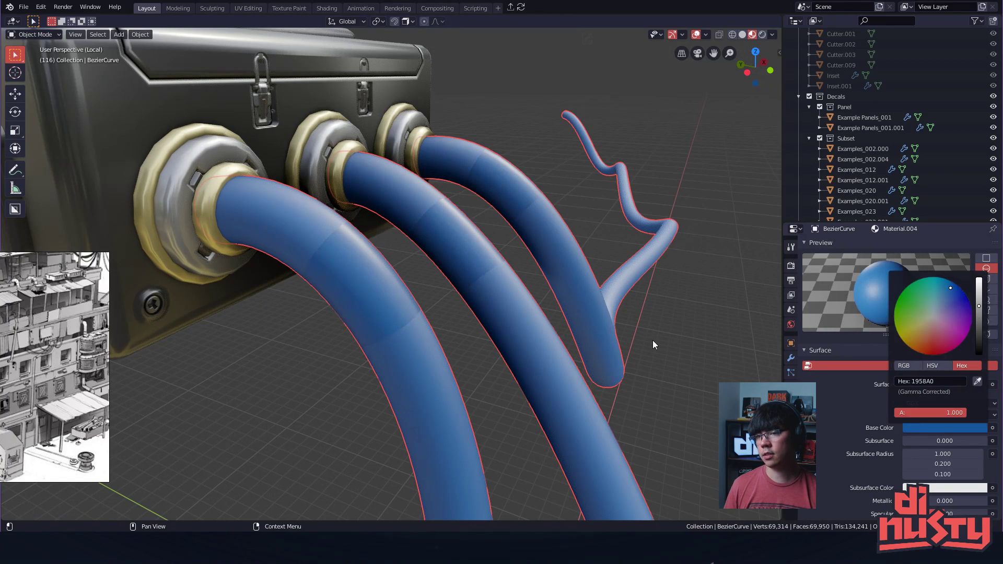
# - Set the subsurface amount of the cable band material, Material.004, to 0.451
pyautogui.moveTo(582, 342); pyautogui.dragTo(418, 329, button='middle')
pyautogui.scroll(-4, 883, 440)
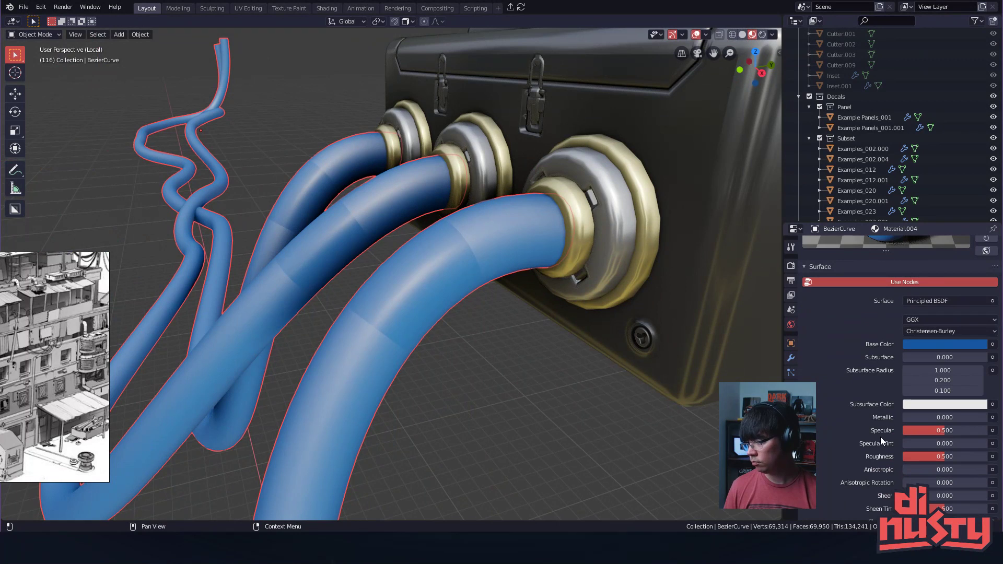
pyautogui.click(945, 406)
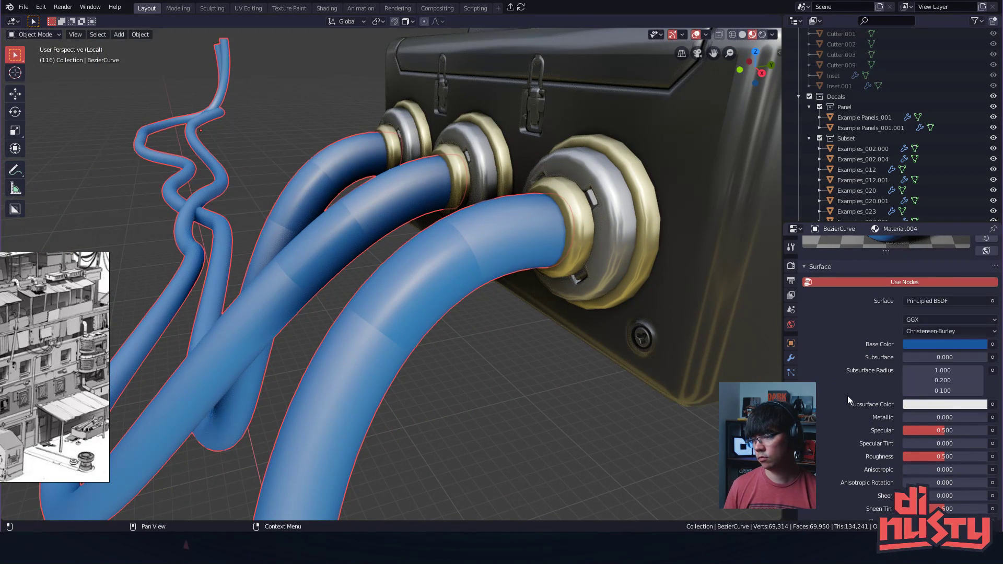
pyautogui.moveTo(925, 360); pyautogui.dragTo(928, 358)
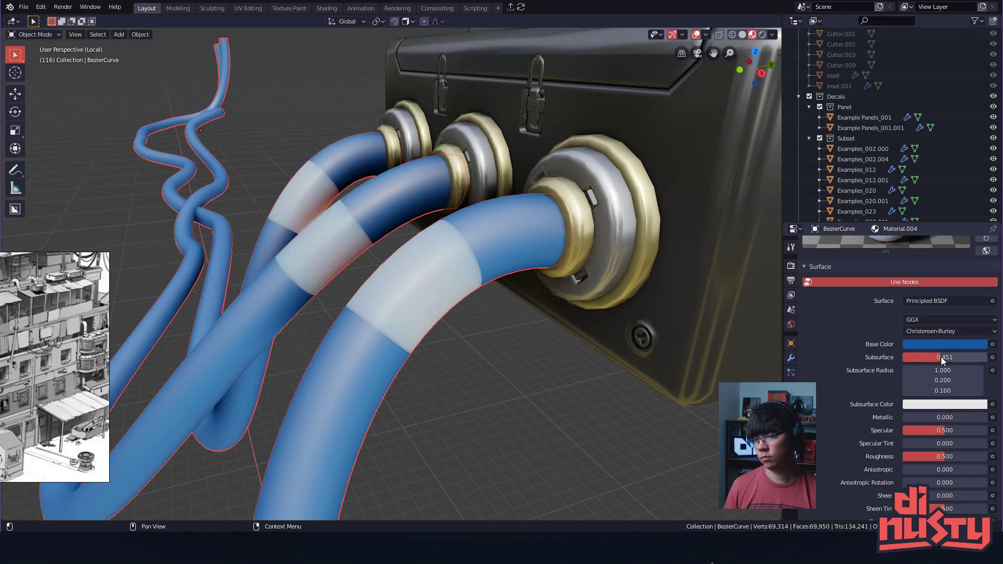
pyautogui.moveTo(554, 387); pyautogui.dragTo(762, 358, button='middle')
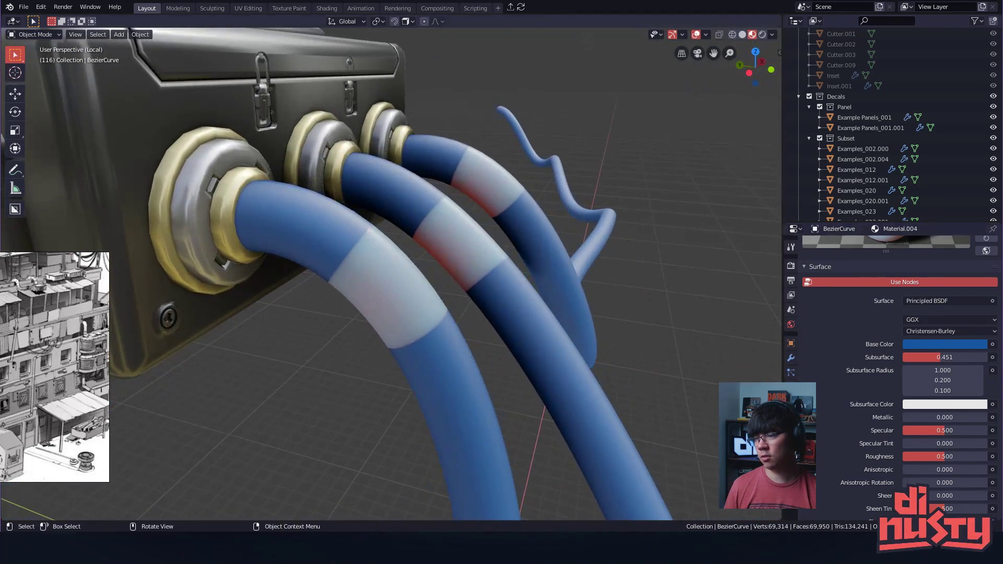
# - Change the subsurface color of the band material to orange
pyautogui.scroll(-2, 898, 366)
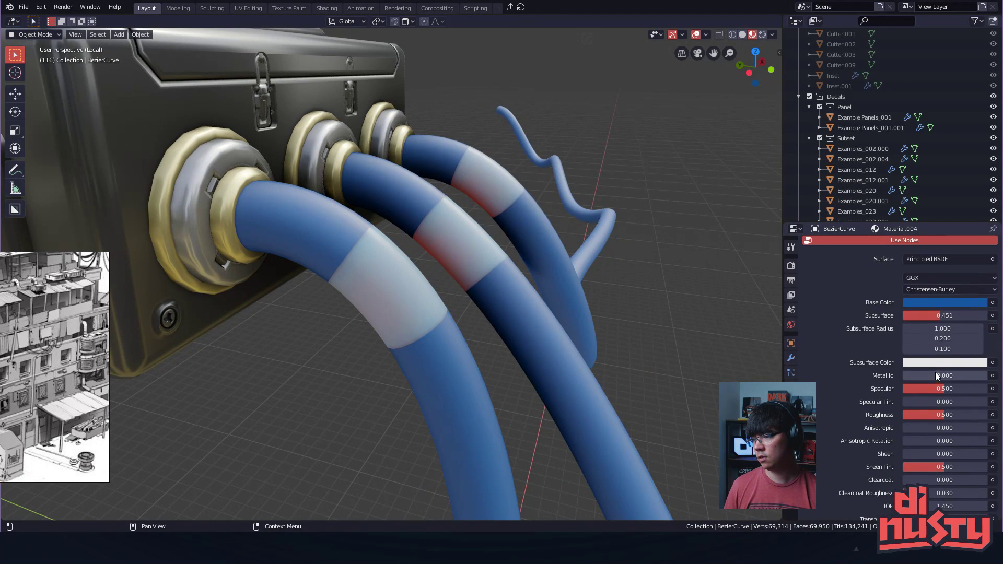
pyautogui.click(942, 362)
pyautogui.moveTo(929, 253); pyautogui.dragTo(909, 281)
pyautogui.moveTo(625, 225); pyautogui.dragTo(578, 265, button='middle')
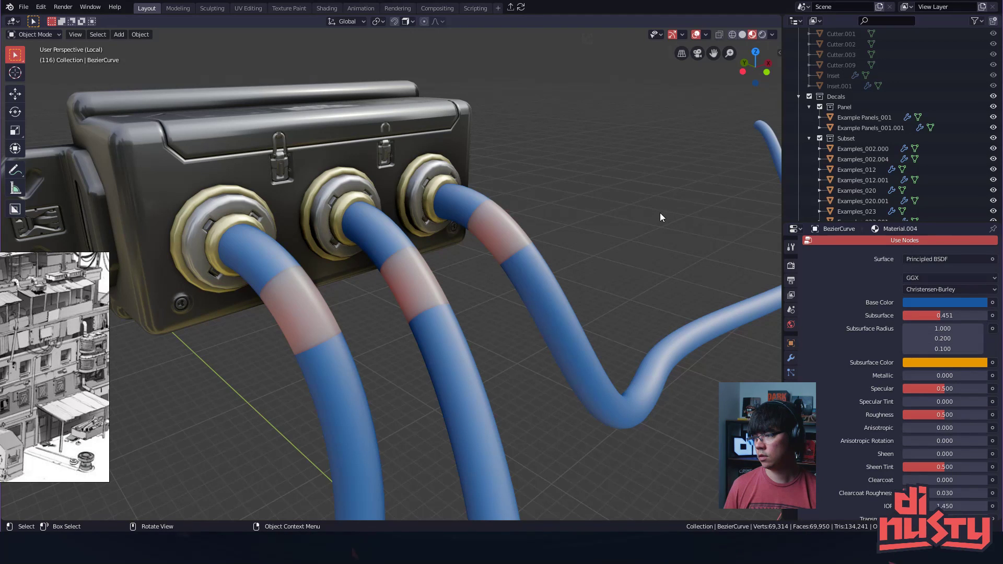
# - Reselect the cables and make the band material, Material.004, the active material slot again
pyautogui.click(496, 230)
pyautogui.scroll(10, 818, 314)
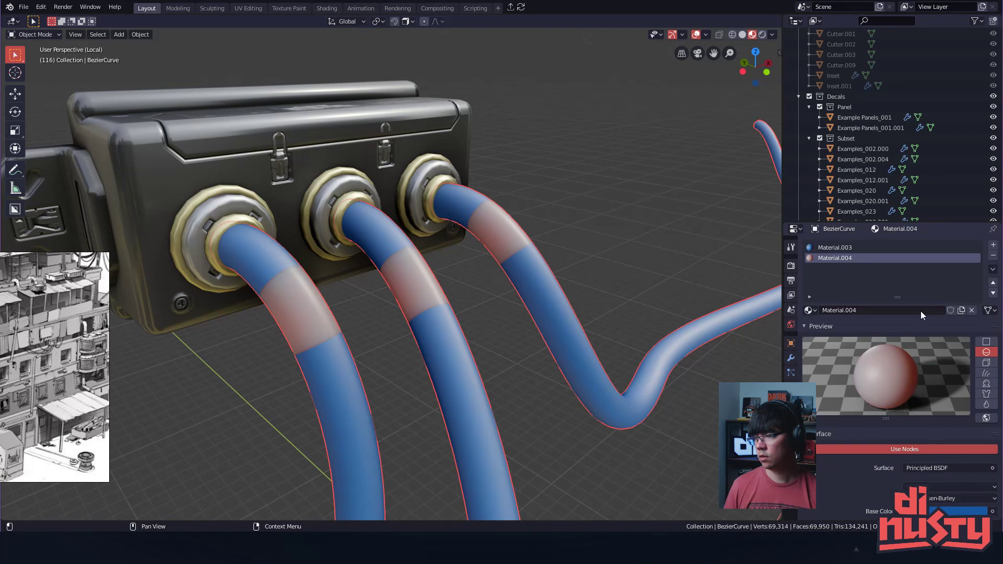
pyautogui.click(845, 248)
pyautogui.click(849, 257)
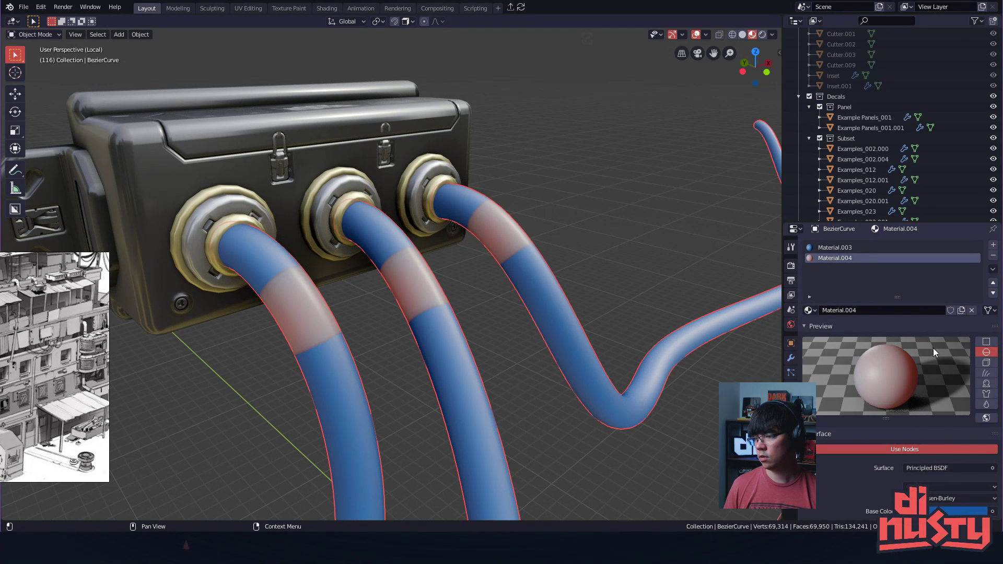
pyautogui.scroll(-3, 901, 393)
pyautogui.click(932, 448)
pyautogui.hotkey('ctrl', 's')
pyautogui.click(655, 245)
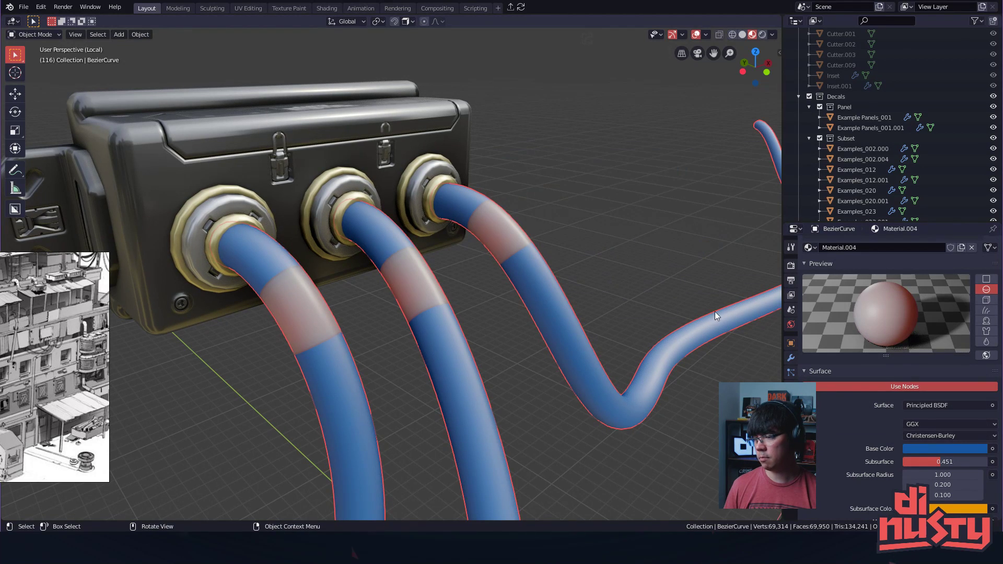
pyautogui.click(933, 450)
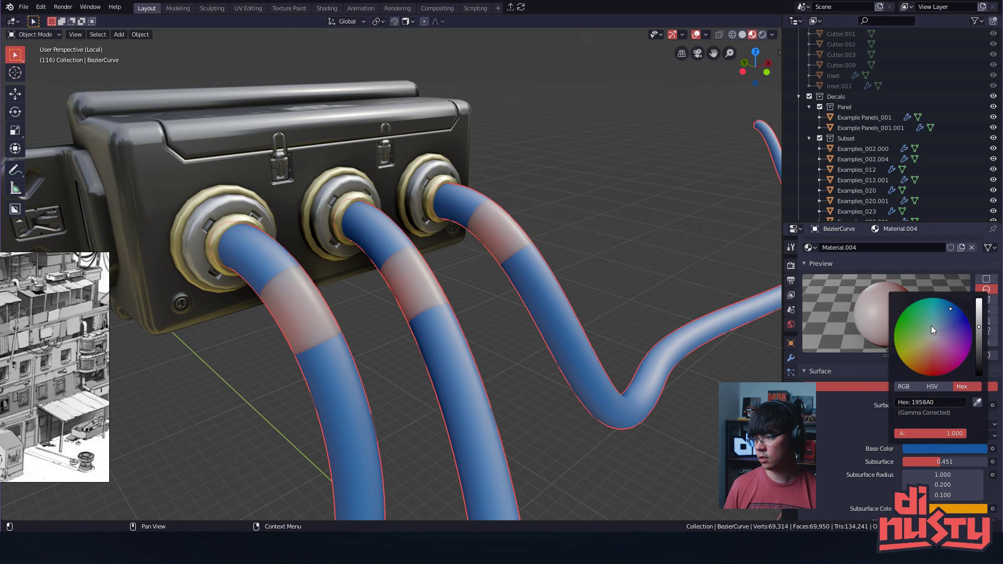
pyautogui.click(978, 403)
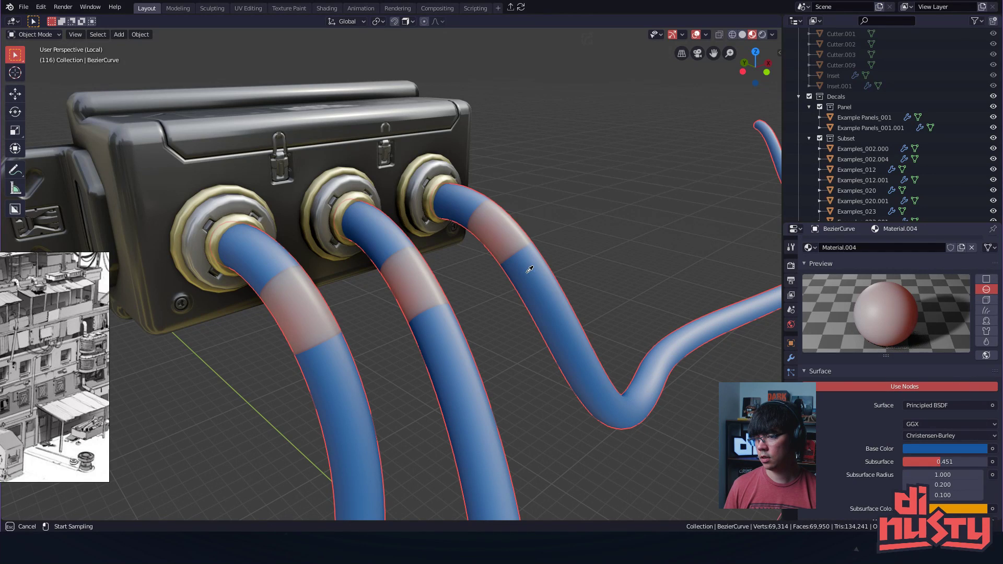
pyautogui.press('Escape')
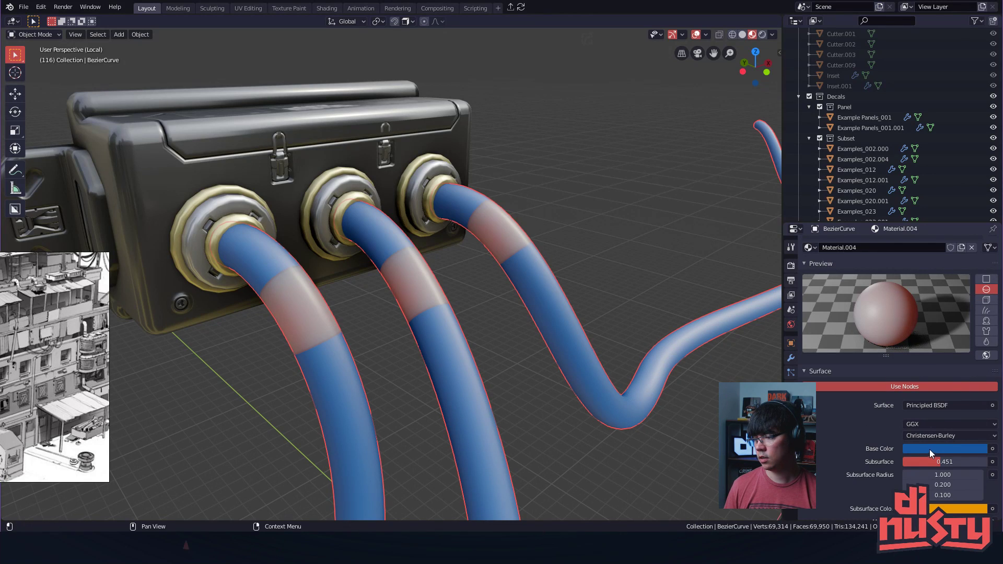
pyautogui.click(931, 449)
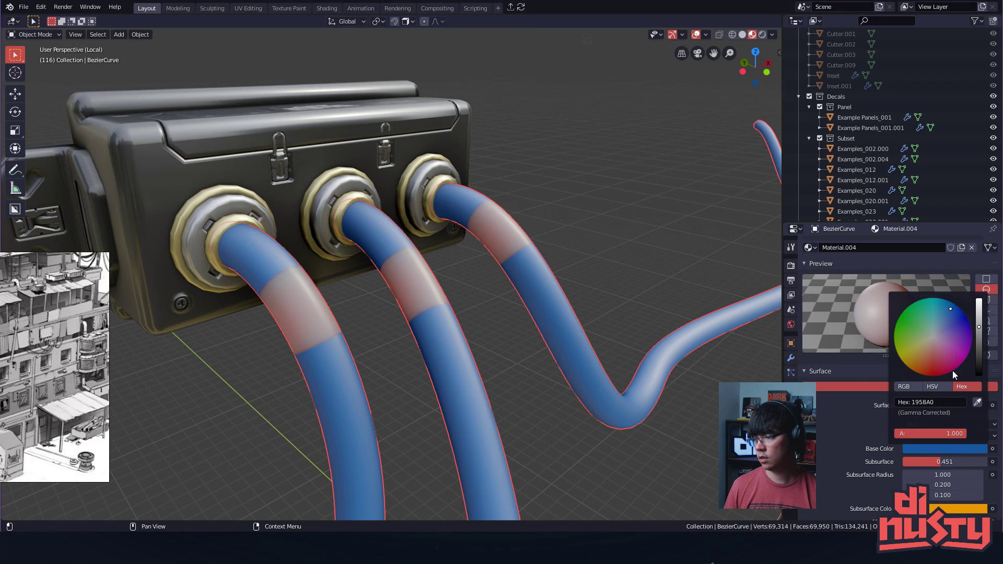
pyautogui.click(978, 416)
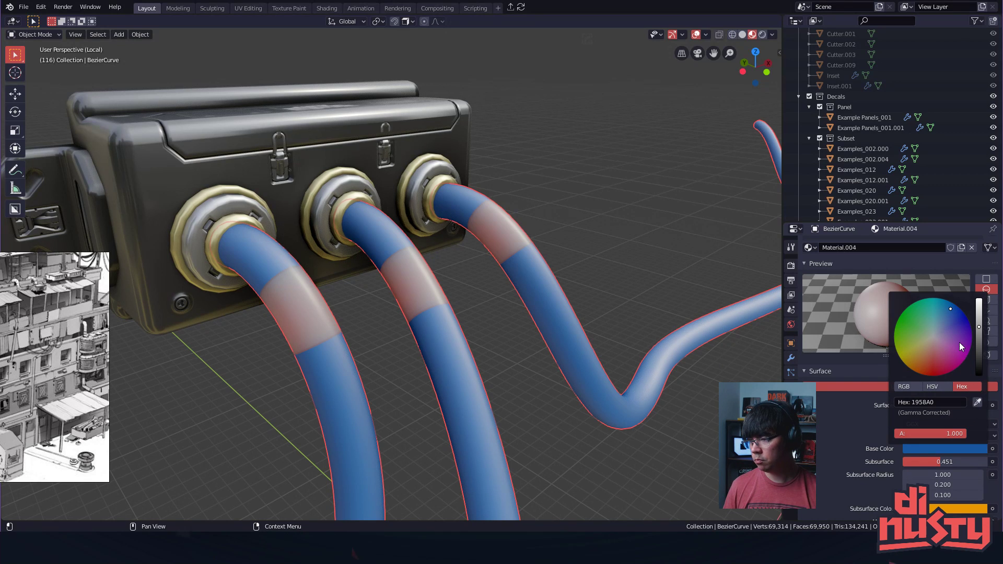
# - Compare the base color settings of the cable material, Material.003, with those of the band material, Material.004
pyautogui.scroll(3, 842, 301)
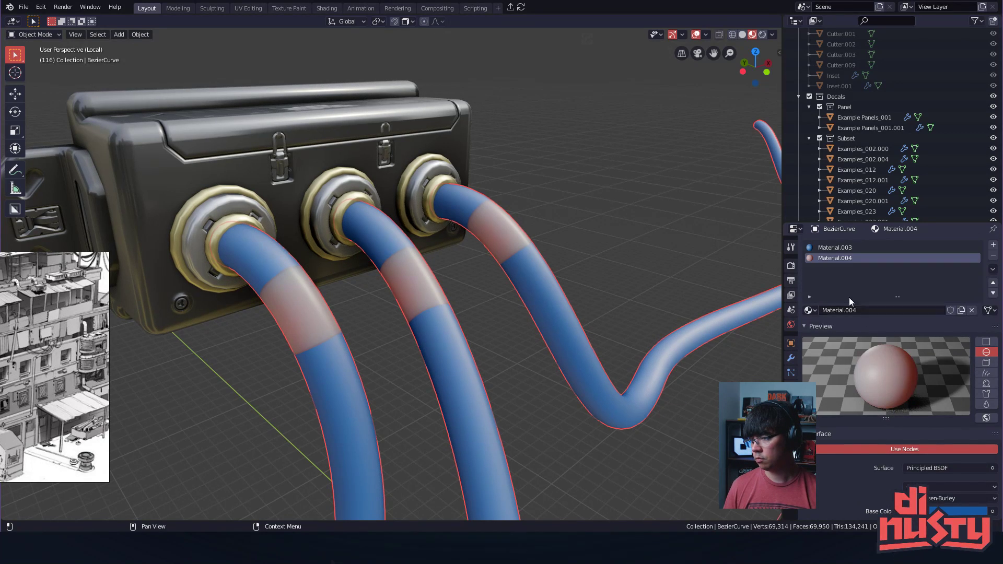
pyautogui.click(855, 248)
pyautogui.scroll(-2, 916, 444)
pyautogui.click(936, 468)
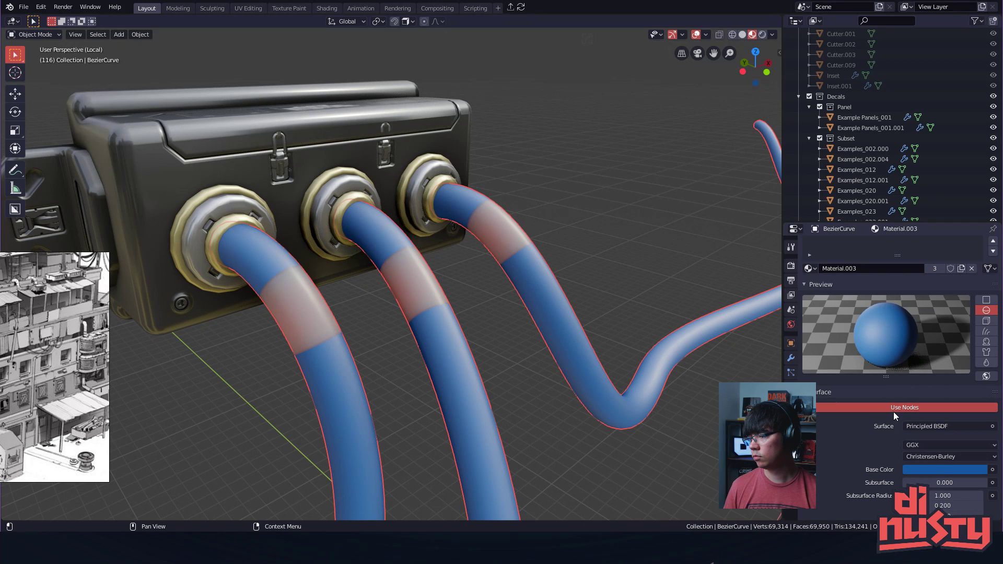
pyautogui.rightClick(912, 469)
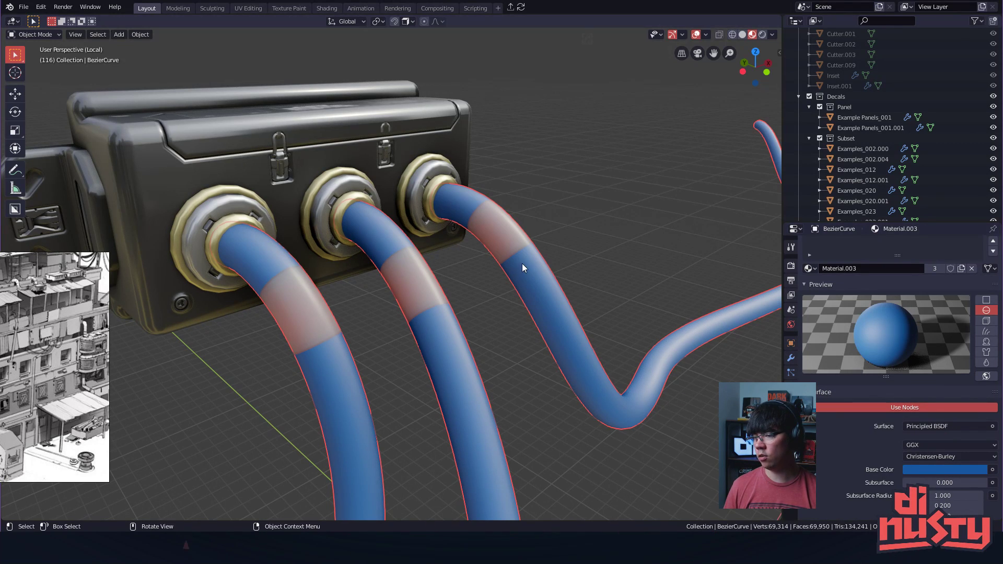
pyautogui.scroll(2, 875, 282)
pyautogui.click(854, 259)
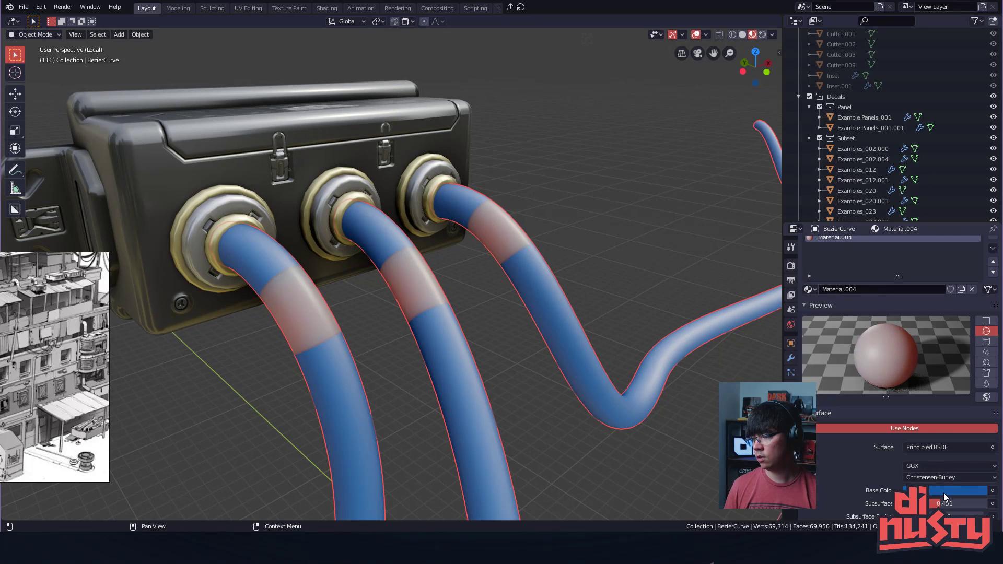
pyautogui.click(851, 247)
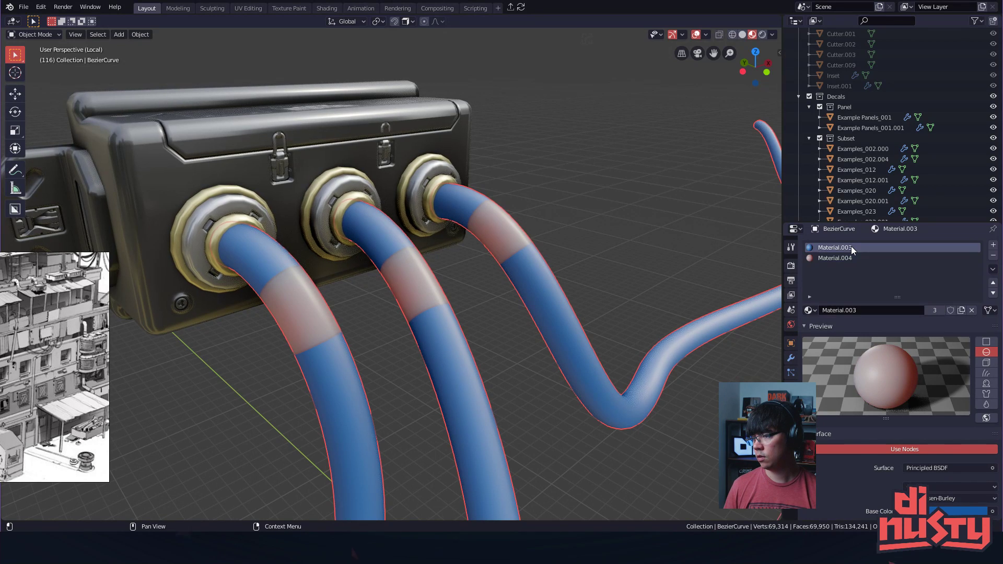
pyautogui.scroll(-2, 909, 366)
pyautogui.scroll(2, 867, 292)
pyautogui.click(857, 258)
pyautogui.scroll(-2, 899, 355)
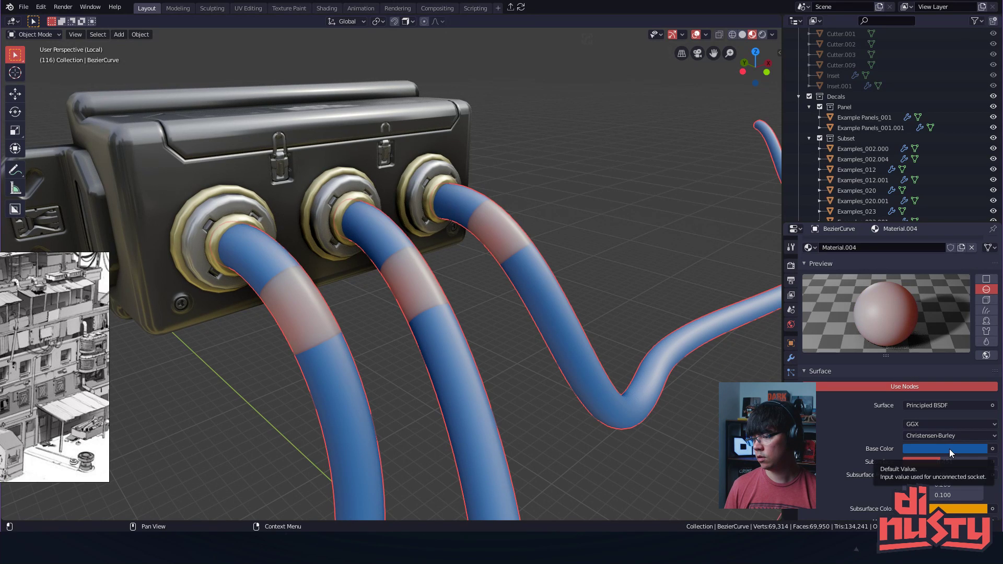
pyautogui.click(939, 449)
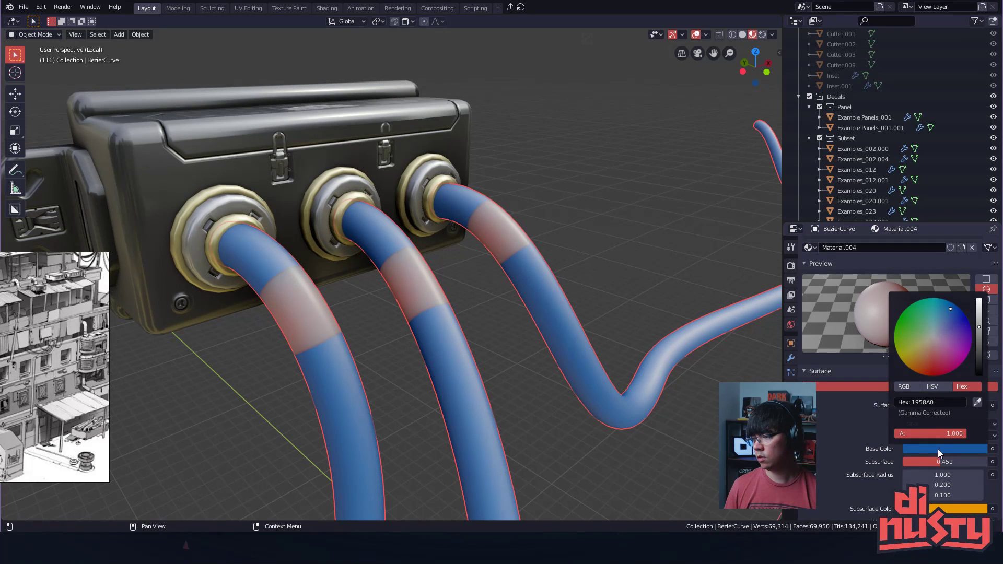
pyautogui.scroll(3, 903, 423)
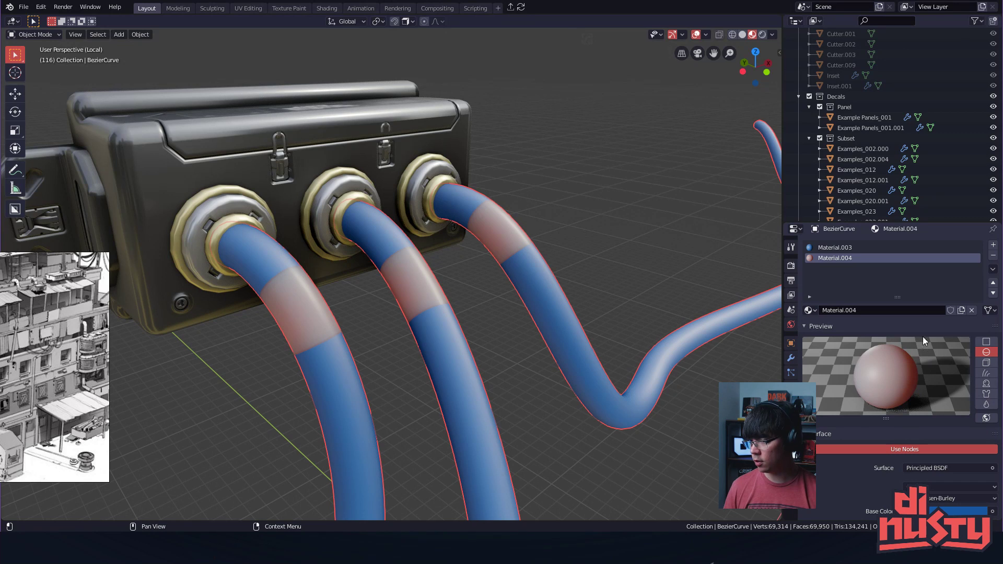
# - Enlarge the Properties editor and bring up the context options for the base color of the cable material, Material.003
pyautogui.moveTo(888, 224); pyautogui.dragTo(895, 169)
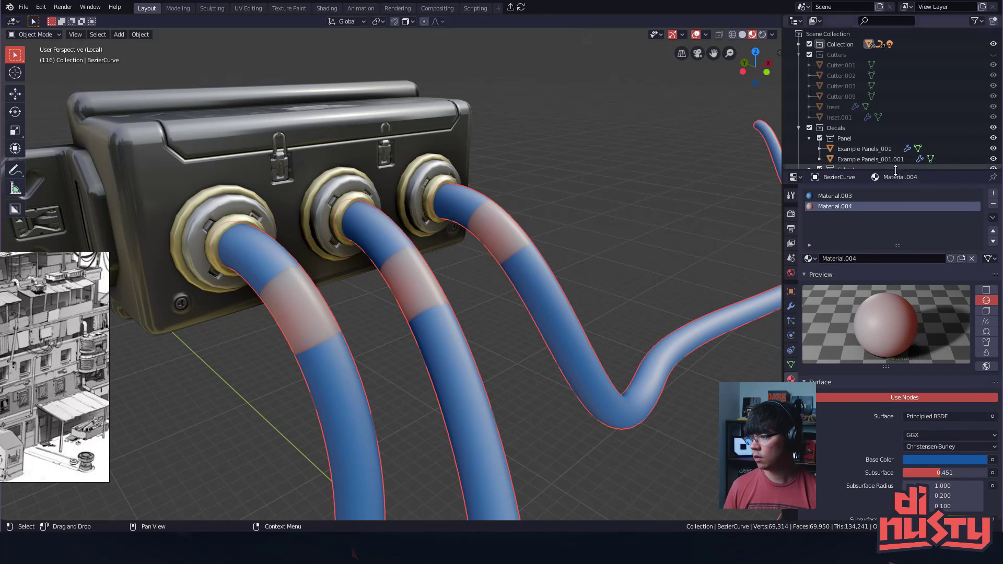
pyautogui.click(850, 194)
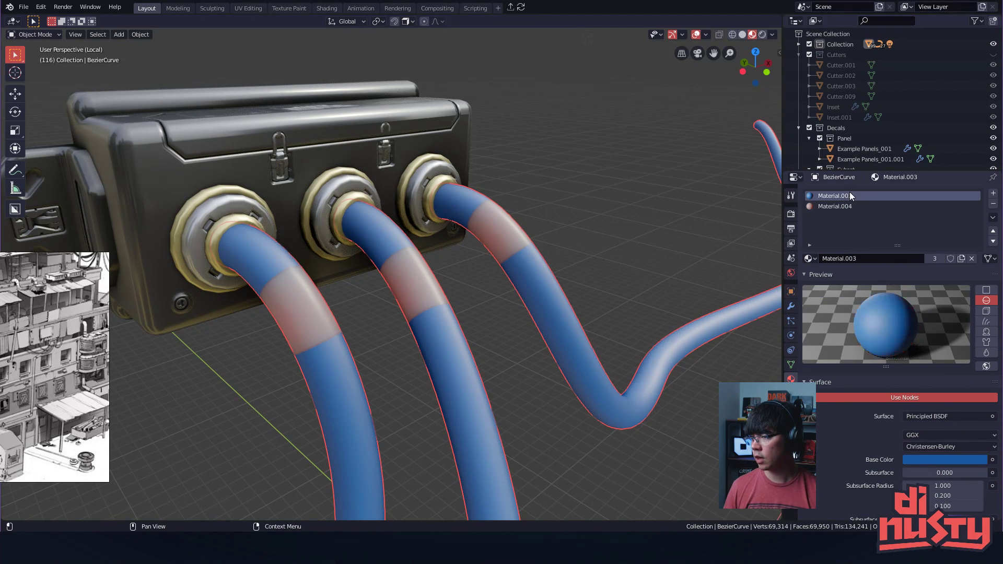
pyautogui.scroll(-5, 913, 328)
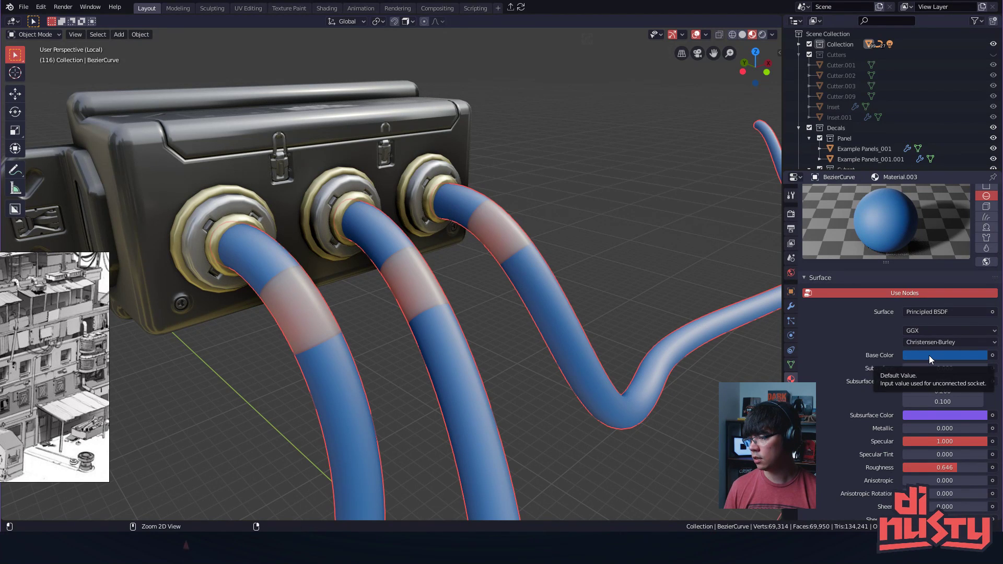
pyautogui.click(928, 355)
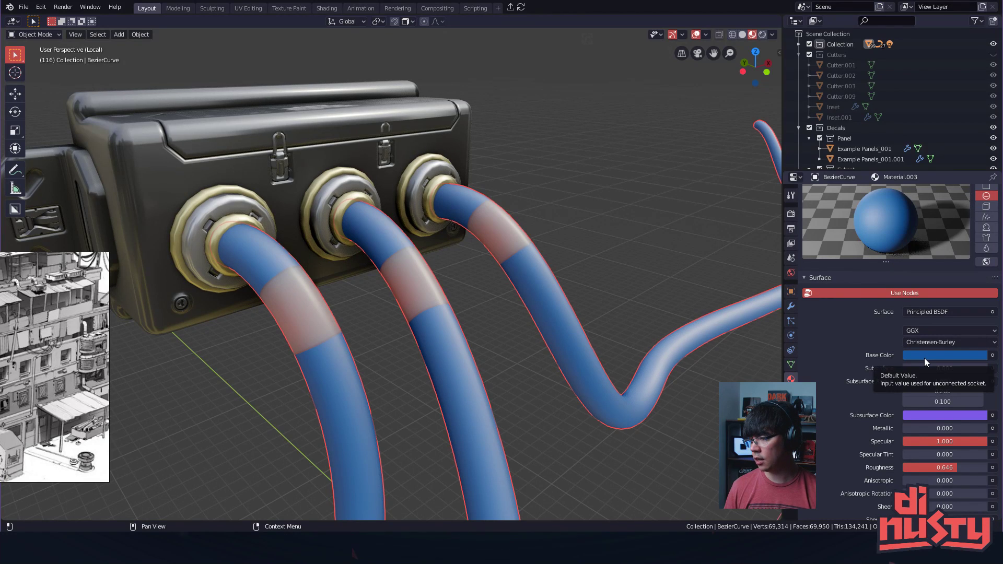
pyautogui.rightClick(923, 358)
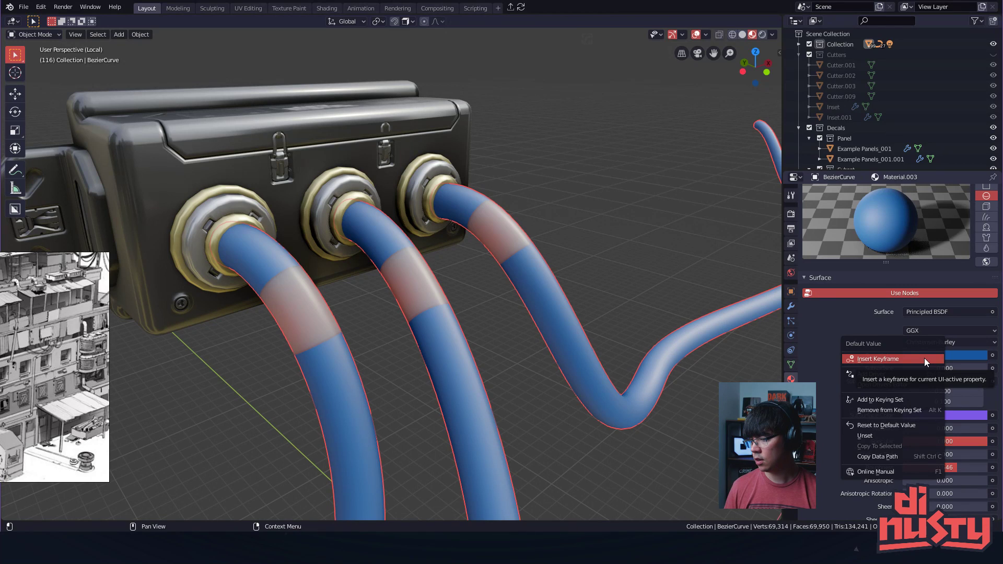
pyautogui.click(930, 457)
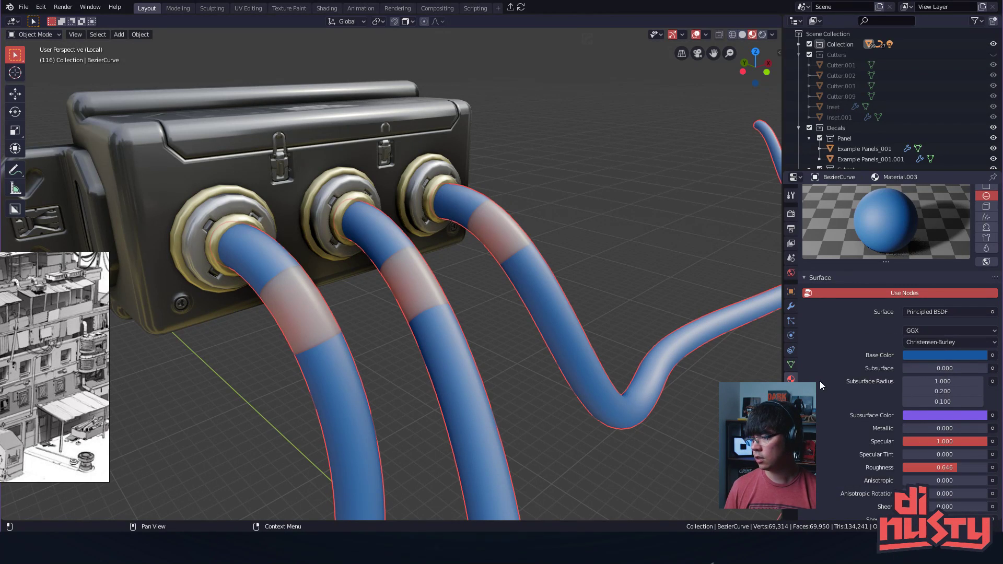
# - Inspect the band material's base color and switch between both material slots, ending on Material.004
pyautogui.scroll(5, 904, 289)
pyautogui.click(860, 208)
pyautogui.scroll(-2, 919, 314)
pyautogui.click(942, 418)
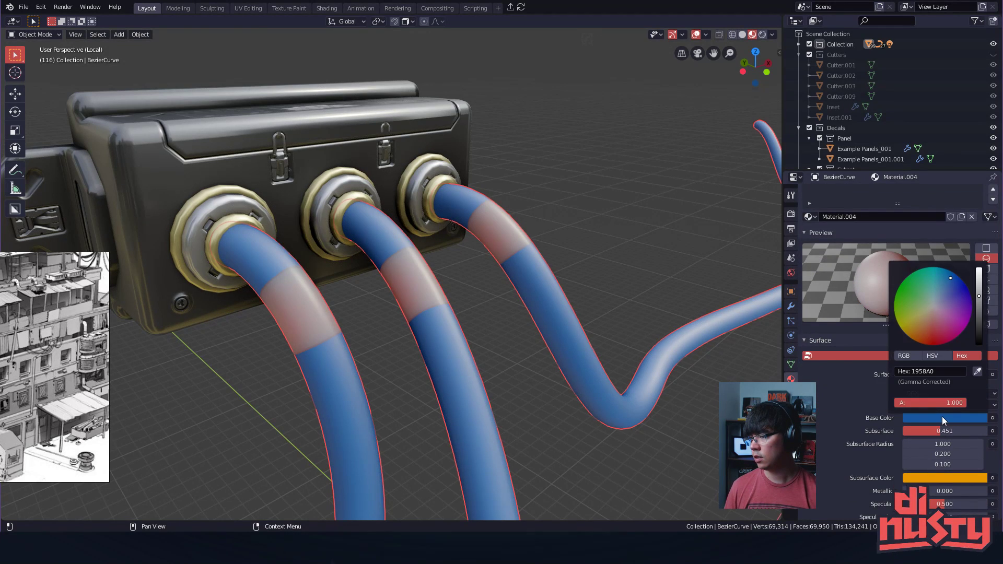
pyautogui.scroll(2, 926, 418)
pyautogui.click(857, 196)
pyautogui.click(851, 206)
pyautogui.click(855, 197)
pyautogui.click(857, 206)
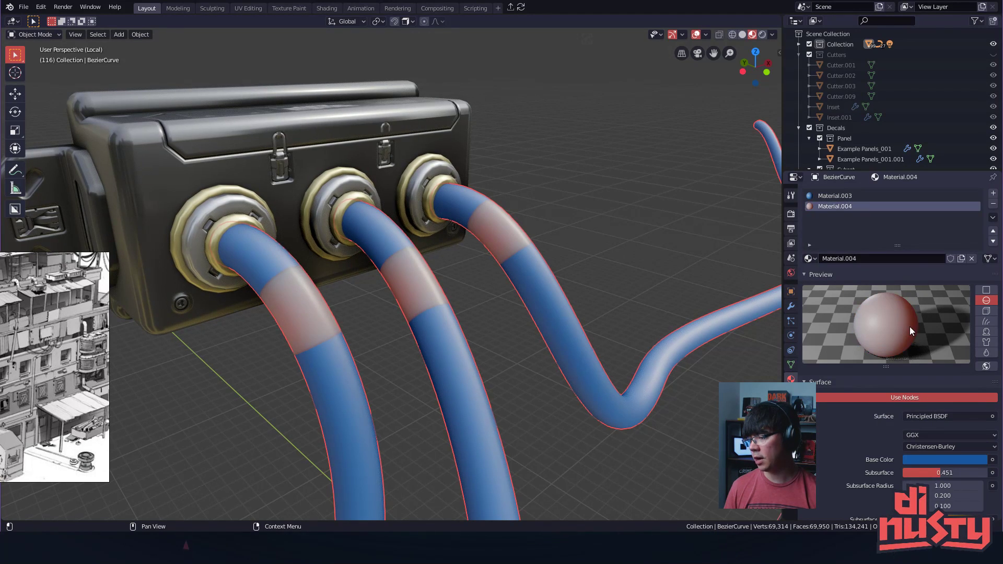
# - Paste the copied orange into the base color of the band material, Material.004
pyautogui.scroll(-2, 914, 366)
pyautogui.hotkey('ctrl', 'v')
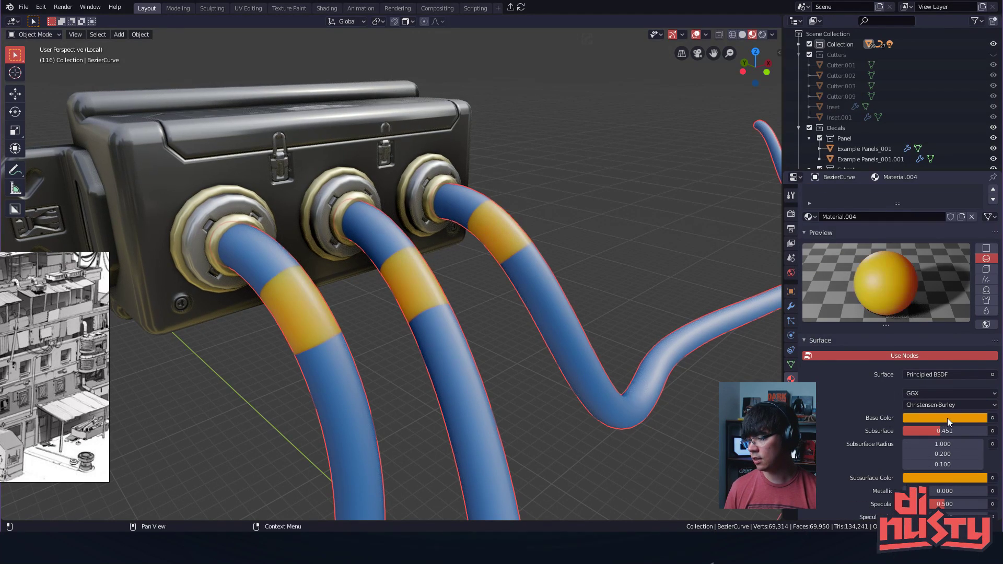
pyautogui.hotkey('ctrl', 'z')
pyautogui.hotkey('ctrl', 'v')
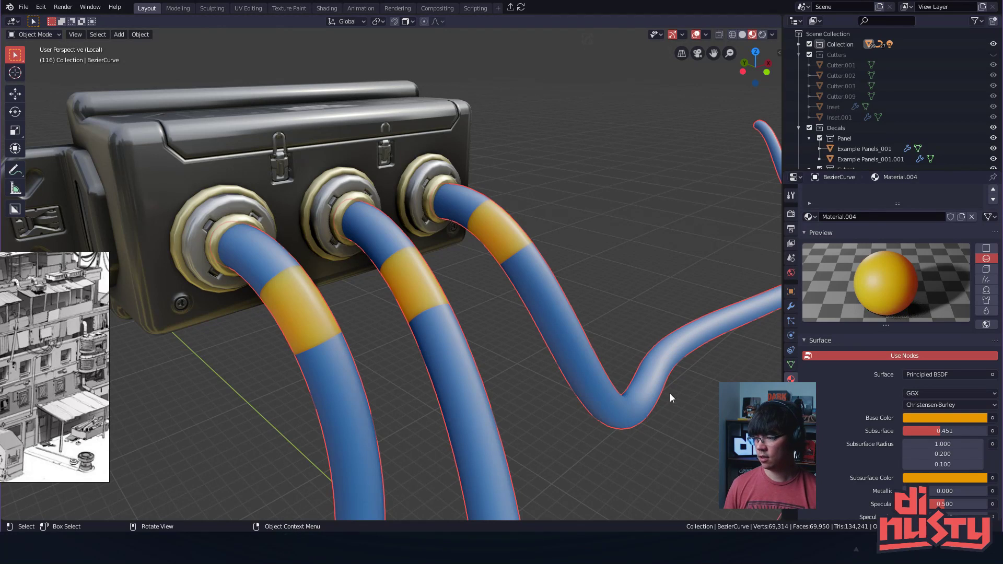
# - Sample the band material's base color from the yellow band, and resample it from the dark metal connector body
pyautogui.click(625, 344)
pyautogui.moveTo(625, 344); pyautogui.dragTo(532, 356, button='middle')
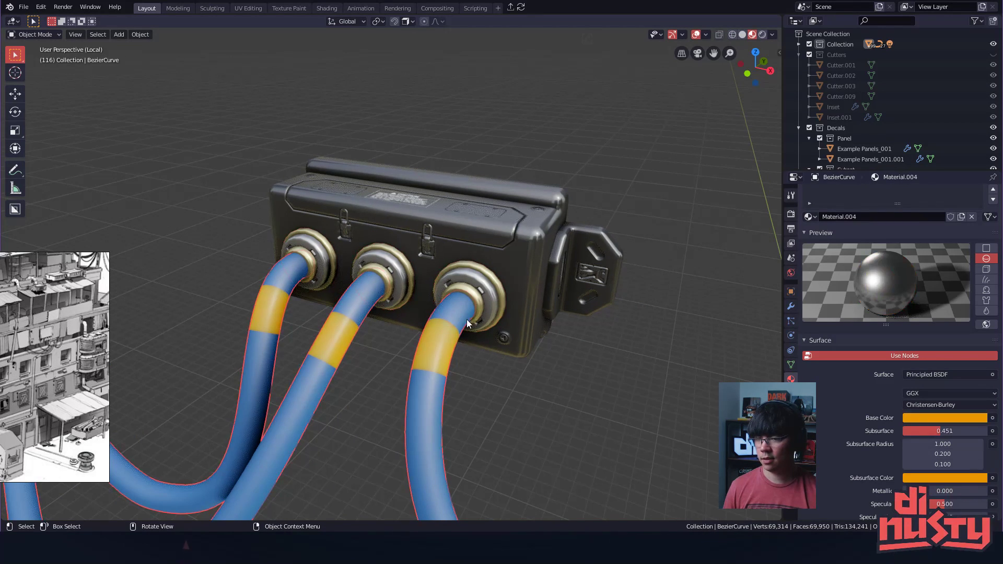
pyautogui.press('e')
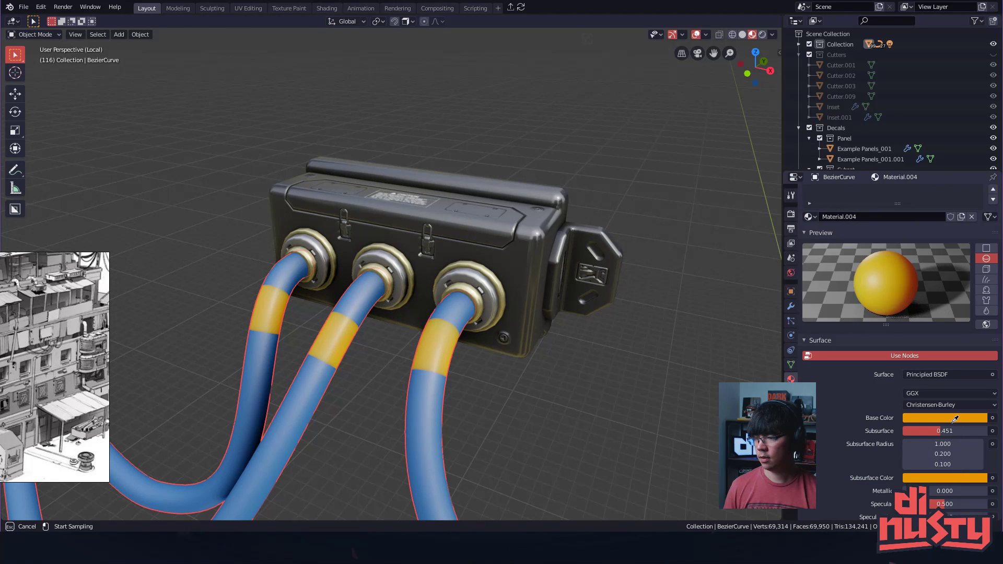
pyautogui.click(452, 354)
pyautogui.press('e')
pyautogui.click(513, 264)
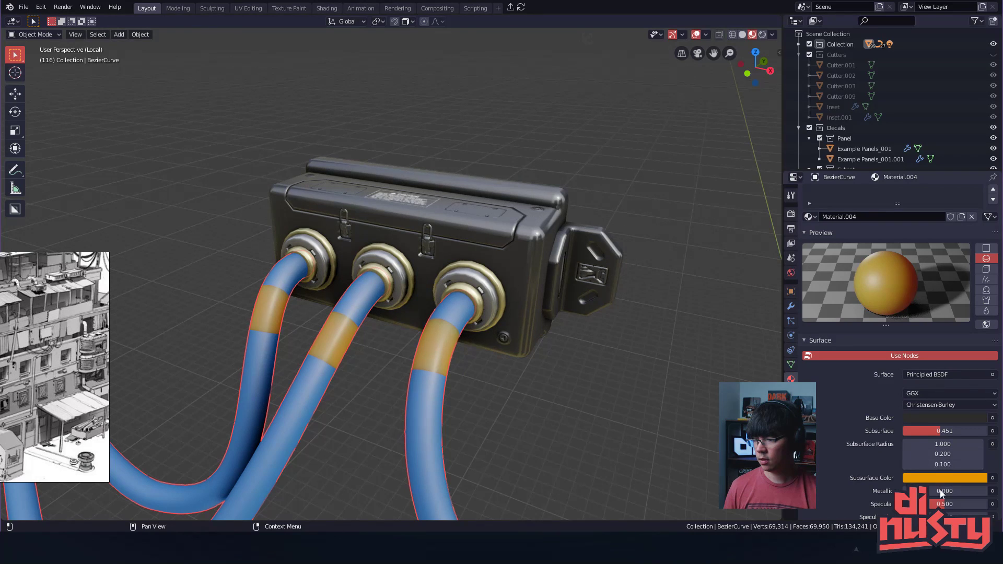
# - Undo the recent base color samplings of the band material to restore its orange
pyautogui.press('e')
pyautogui.click(945, 420)
pyautogui.hotkey('ctrl', 'z')
pyautogui.hotkey('ctrl', 'z')
pyautogui.hotkey('ctrl', 'z')
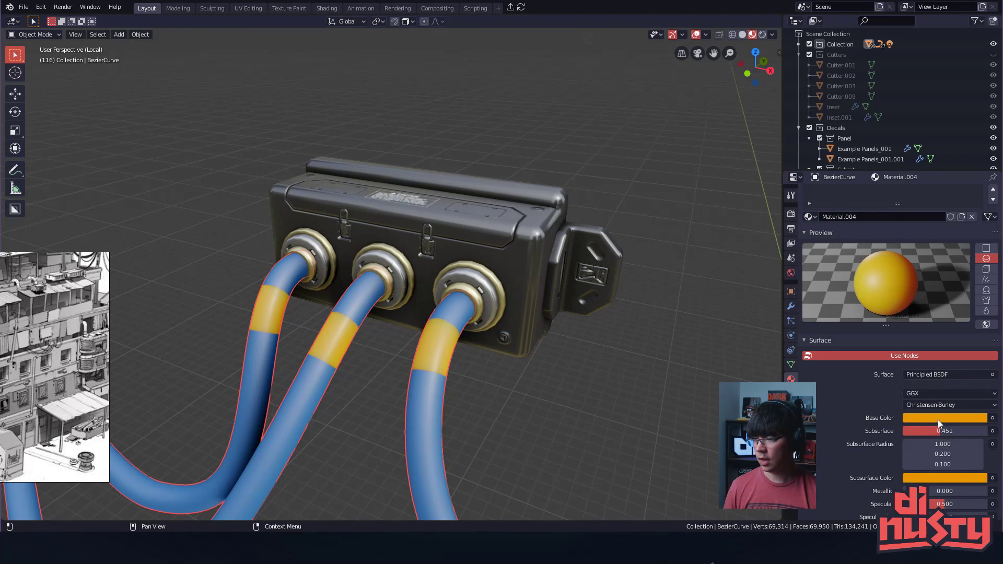
pyautogui.press('e')
pyautogui.press('Escape')
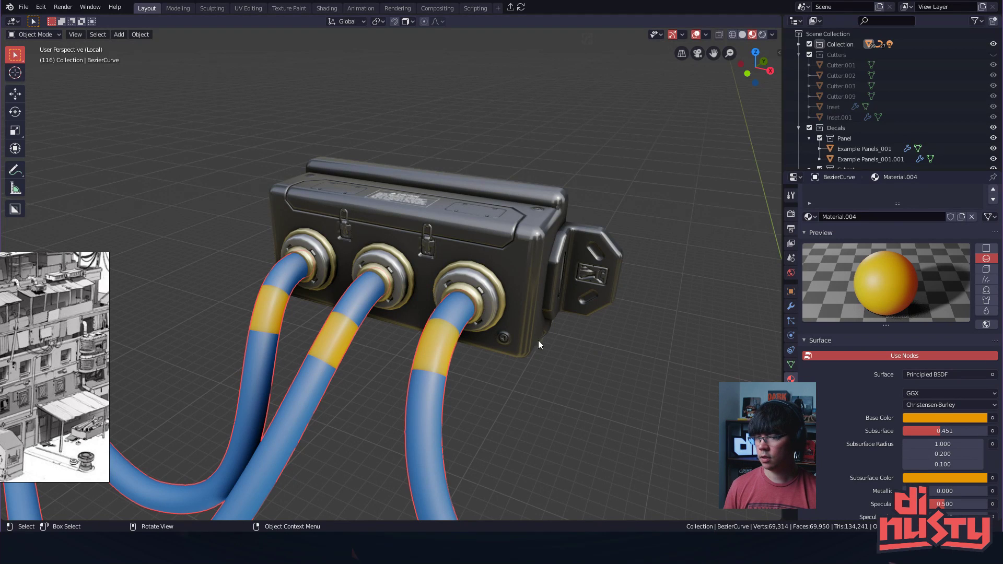
# - Try sampling the band material's base color from the blue cable beside the nearest fitting, and undo it
pyautogui.scroll(6, 472, 321)
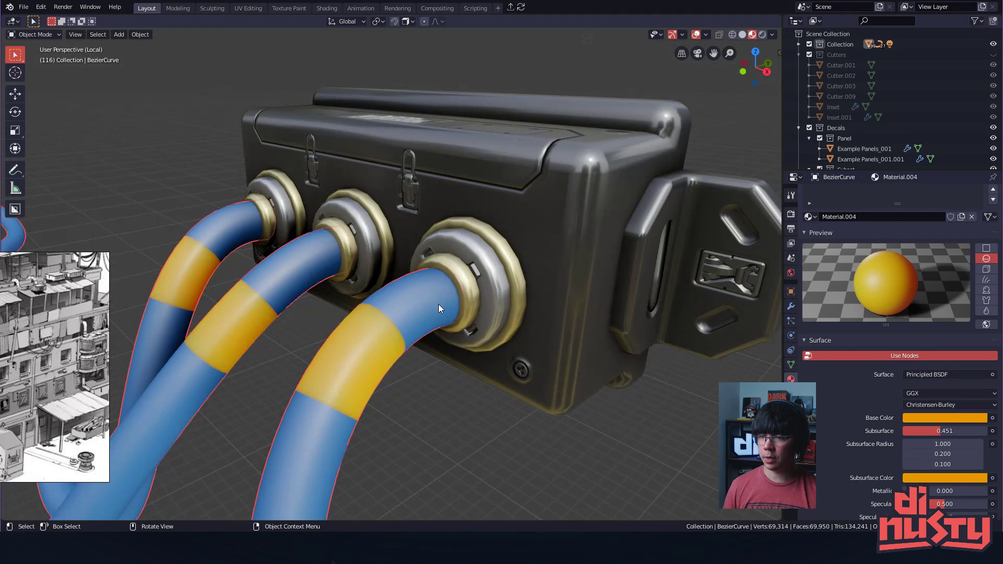
pyautogui.press('e')
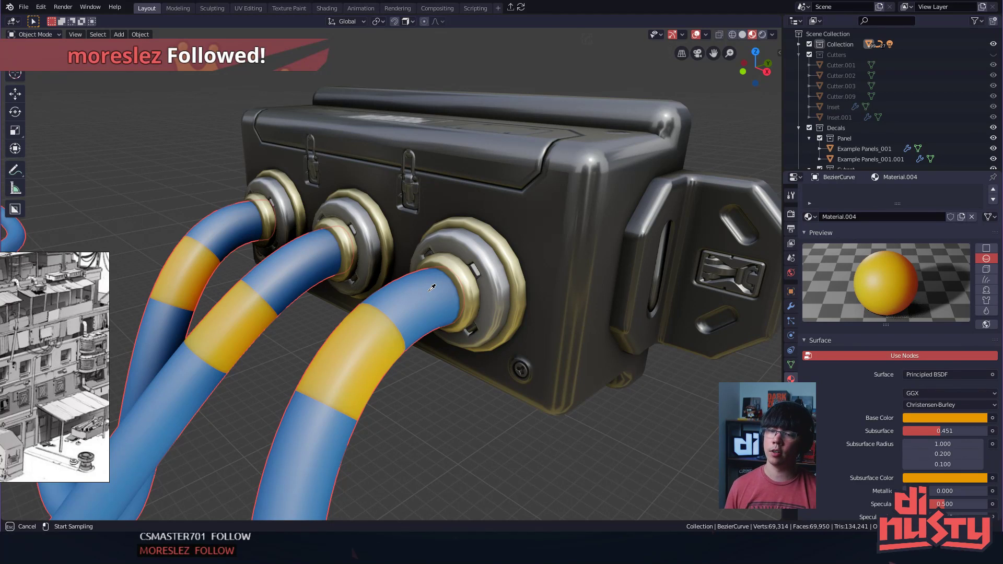
pyautogui.click(430, 287)
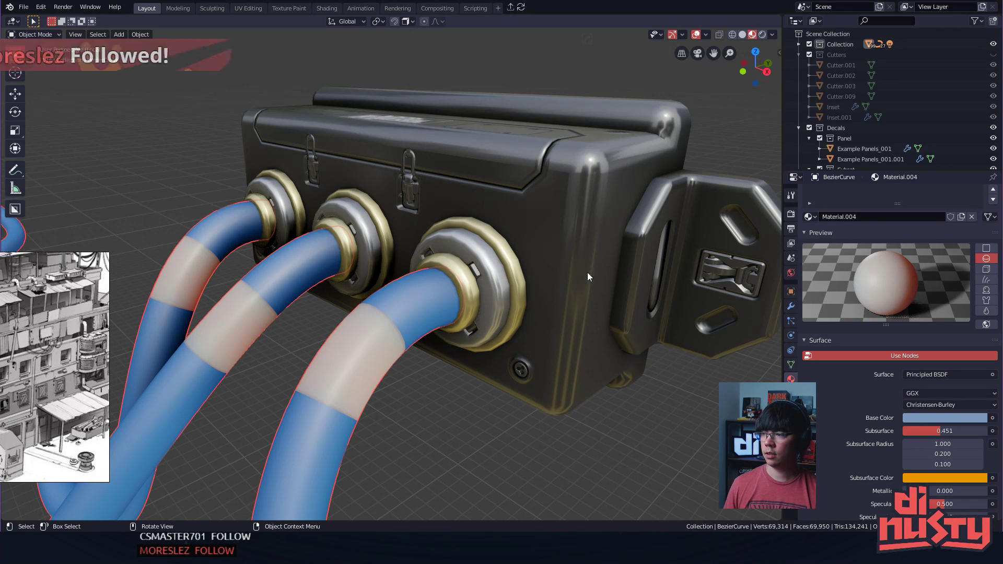
pyautogui.keyDown('shift'); pyautogui.moveTo(630, 331); pyautogui.dragTo(643, 315, button='middle'); pyautogui.keyUp('shift')
pyautogui.hotkey('ctrl', 'z')
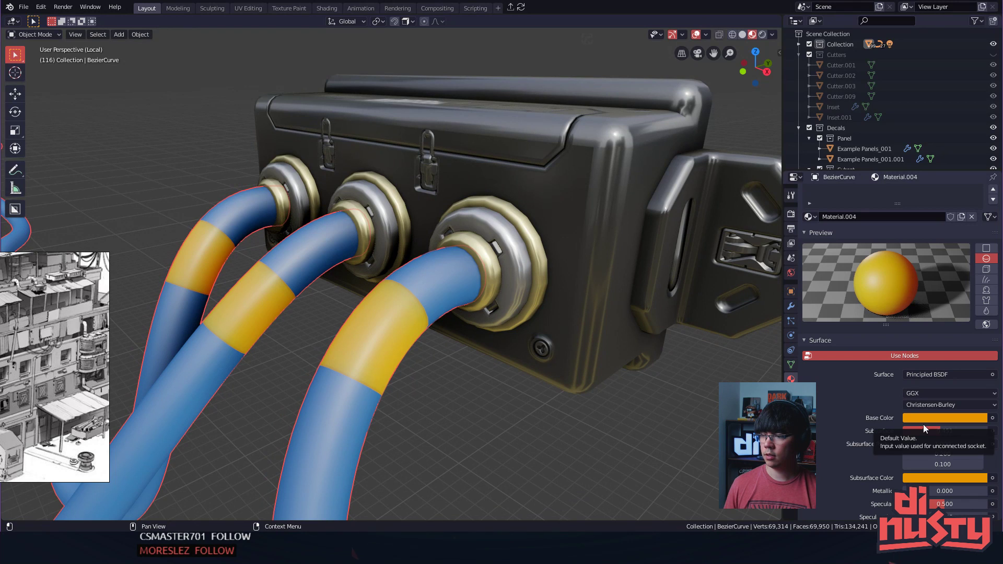
# - Try sampling the band material's base color from two spots on the nearest yellow band, undoing each sampling
pyautogui.press('e')
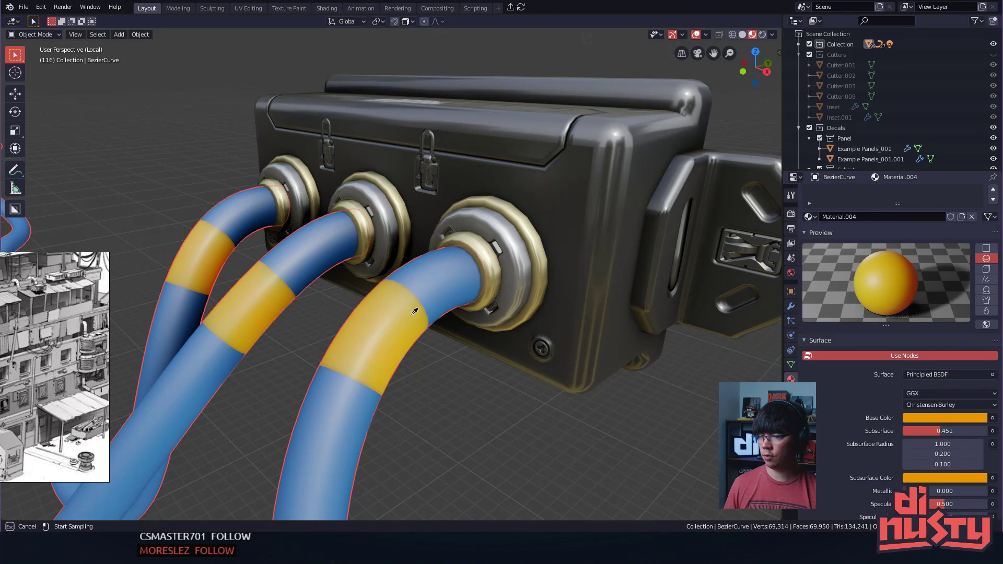
pyautogui.click(365, 349)
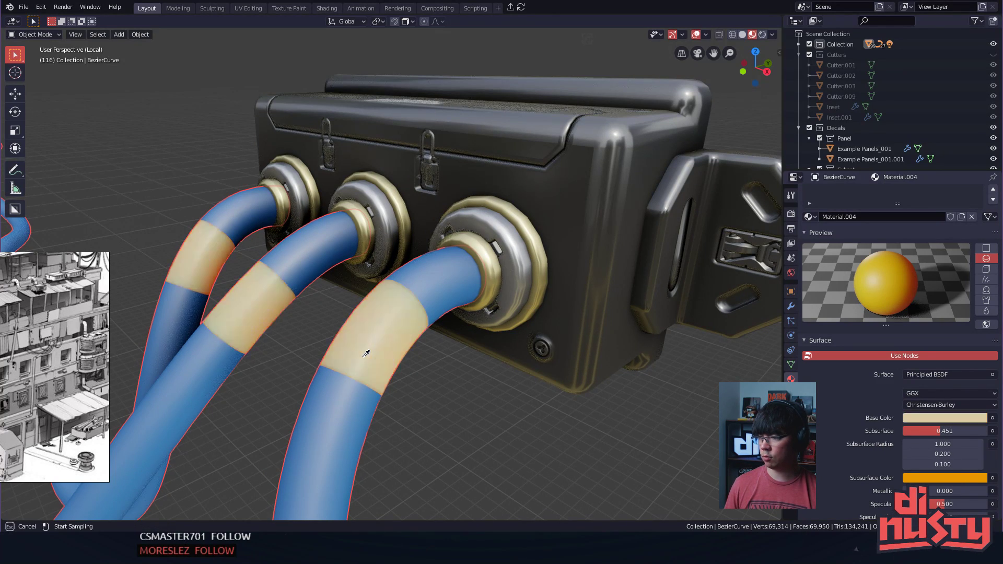
pyautogui.hotkey('ctrl', 'z')
pyautogui.press('e')
pyautogui.click(348, 328)
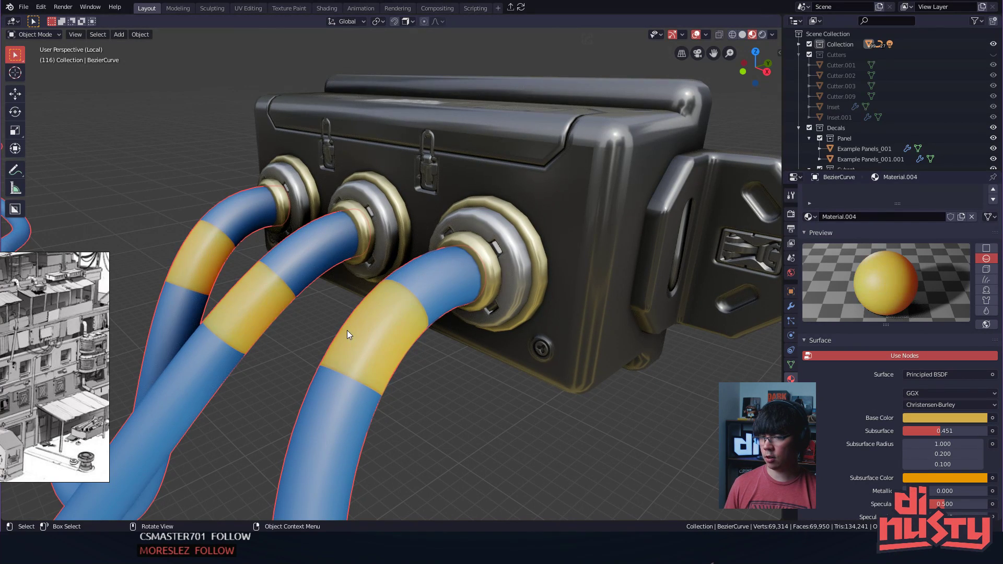
pyautogui.hotkey('ctrl', 'z')
pyautogui.moveTo(661, 307); pyautogui.dragTo(549, 335, button='middle')
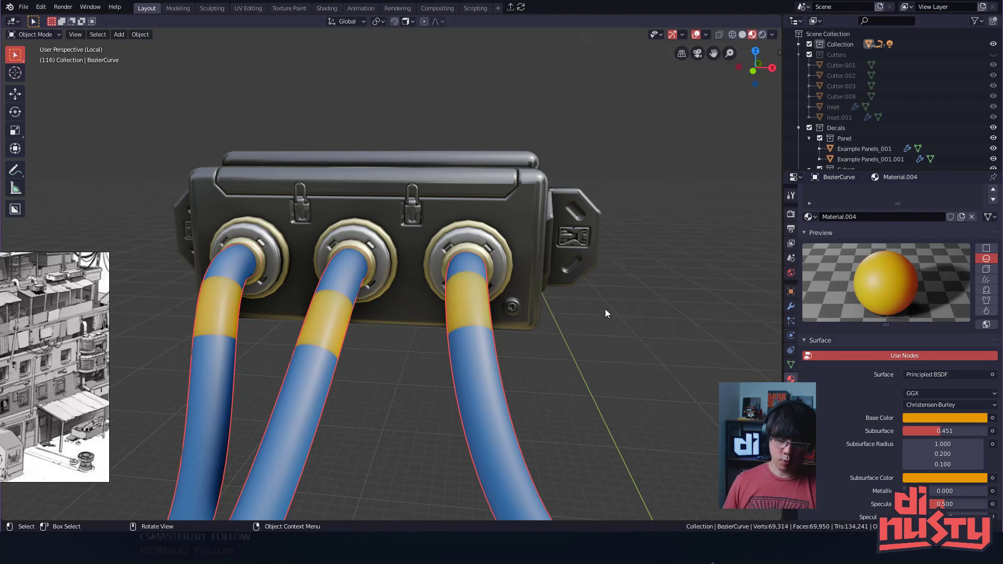
# - Try sampling the band material's base color from the caution decal on the connector's lid, and undo it
pyautogui.moveTo(604, 308); pyautogui.dragTo(561, 334, button='middle')
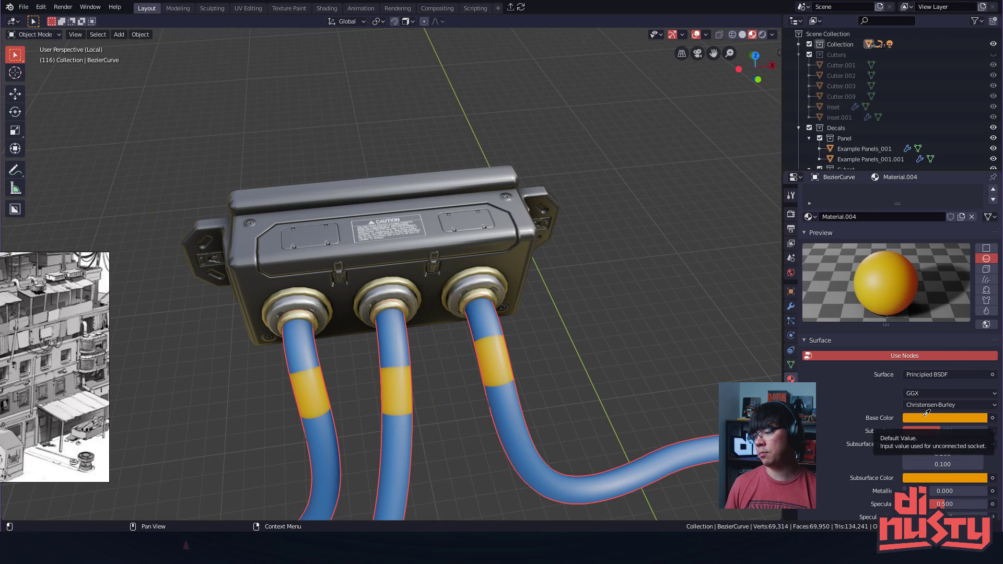
pyautogui.press('e')
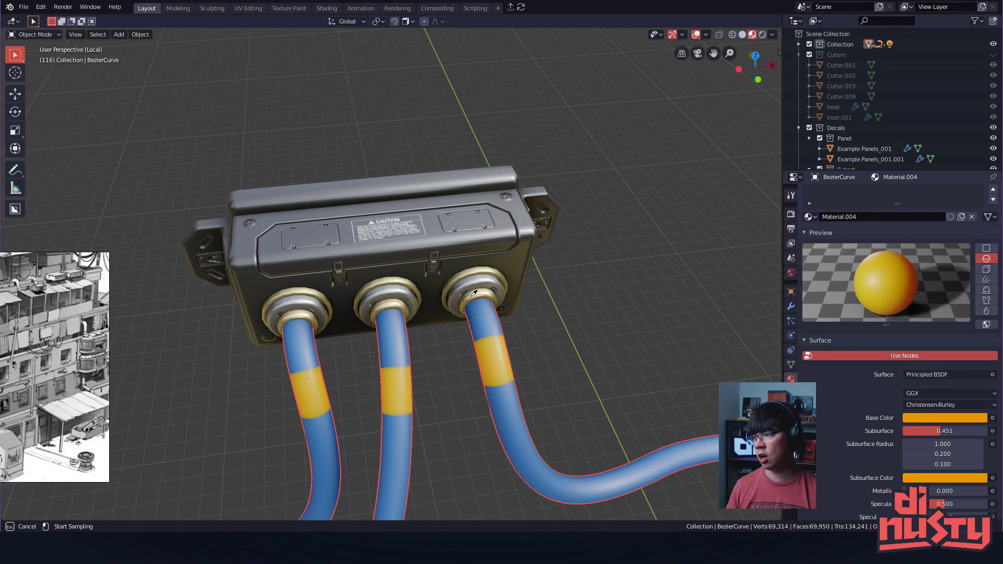
pyautogui.click(416, 216)
pyautogui.hotkey('ctrl', 'z')
pyautogui.moveTo(621, 280); pyautogui.dragTo(547, 261, button='middle')
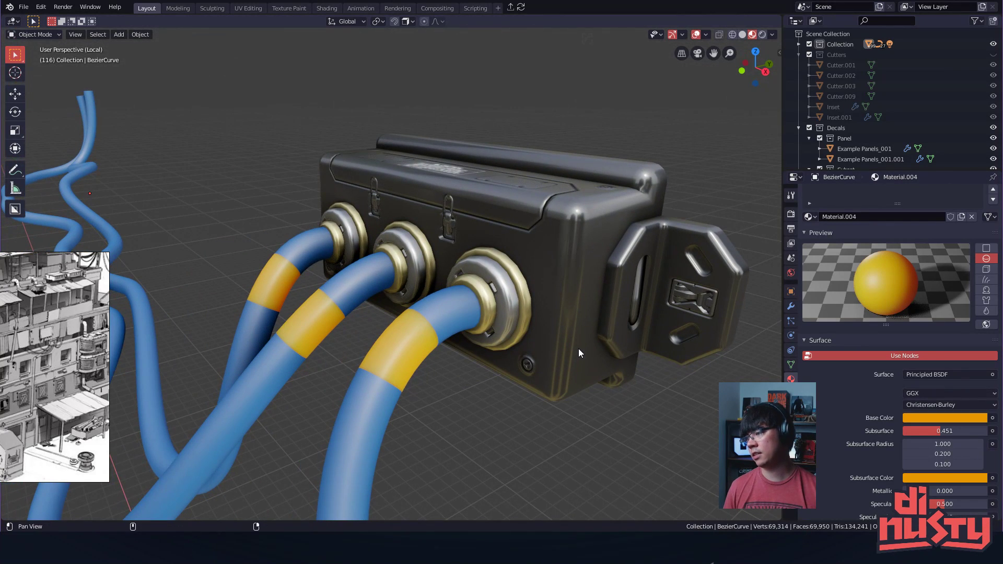
# - Examine the viewport shading and viewport overlay options
pyautogui.moveTo(597, 334); pyautogui.dragTo(659, 324, button='middle')
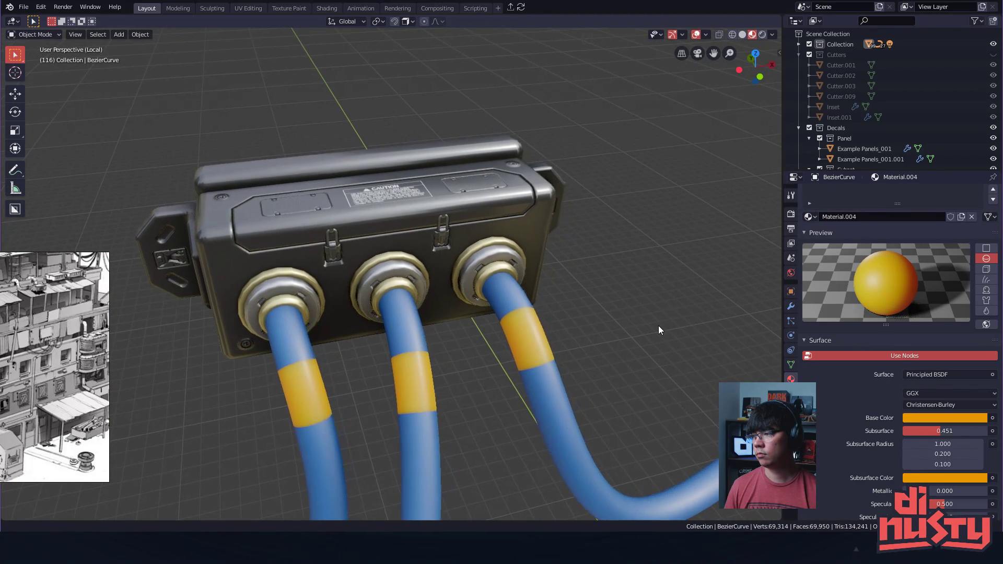
pyautogui.click(773, 33)
pyautogui.click(773, 33)
pyautogui.click(773, 33)
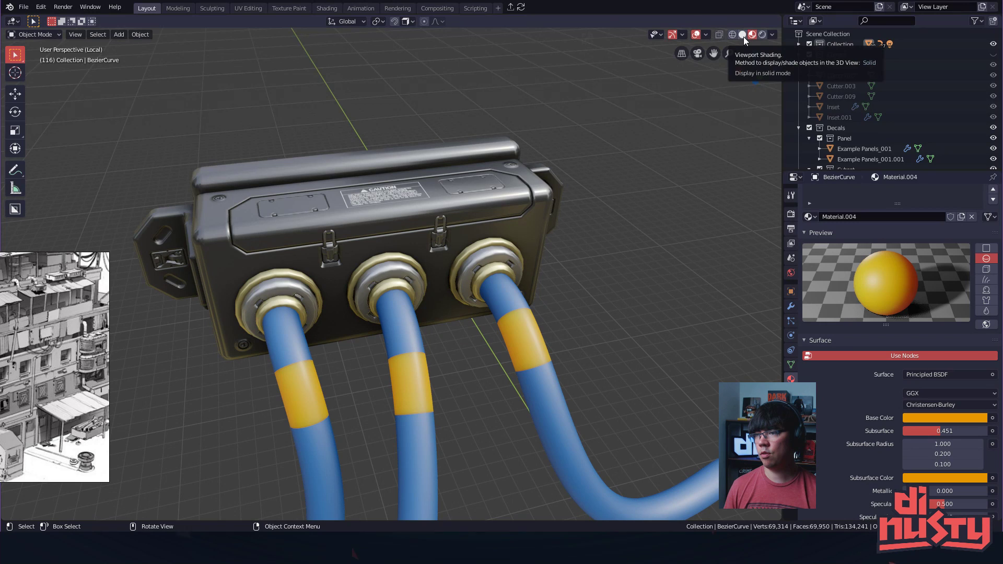
pyautogui.click(773, 35)
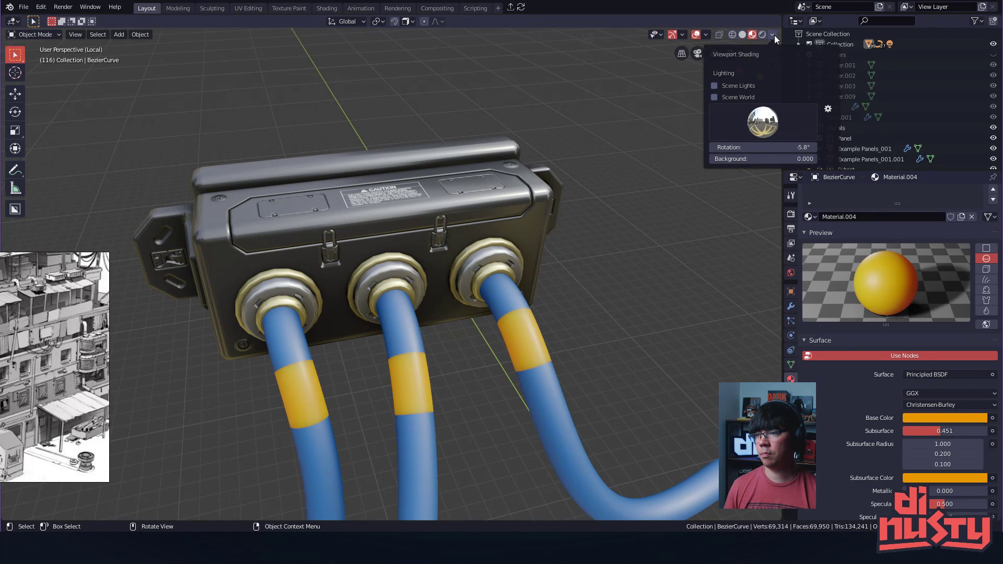
pyautogui.click(705, 32)
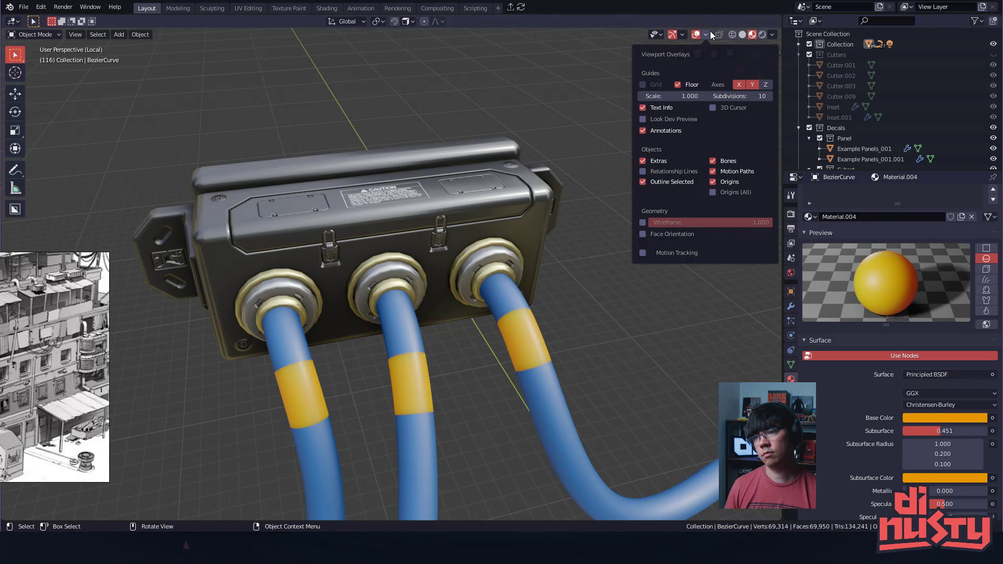
pyautogui.click(710, 30)
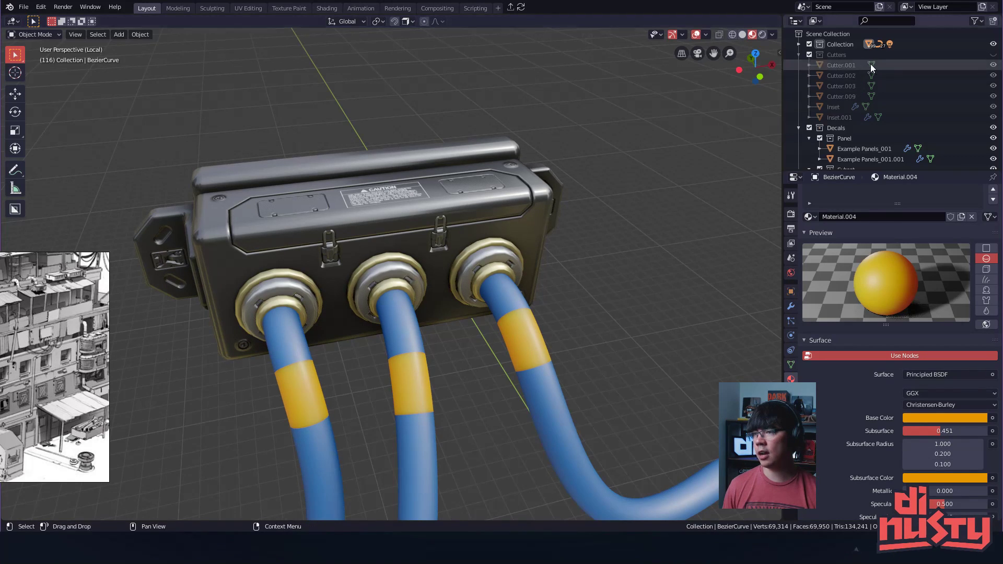
# - Lower the roughness of the band material, Material.004, to 0.201 and check the bands' gloss
pyautogui.scroll(2, 908, 220)
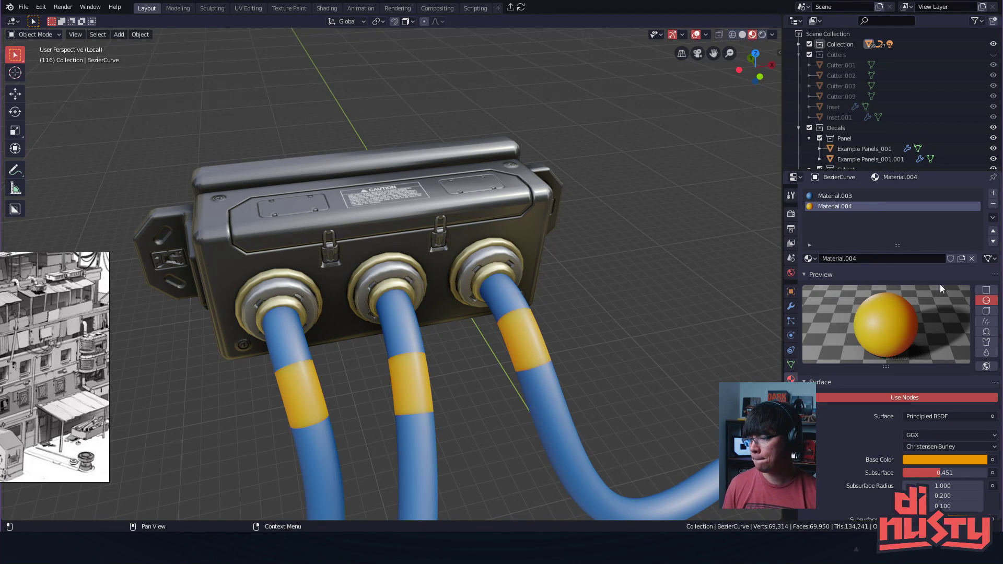
pyautogui.scroll(-5, 856, 437)
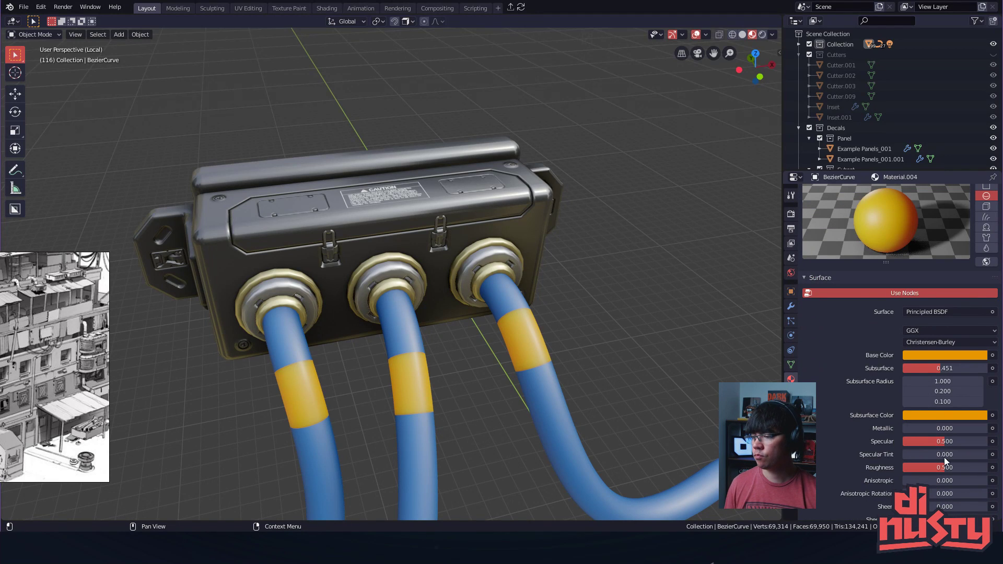
pyautogui.moveTo(946, 469); pyautogui.dragTo(922, 469)
pyautogui.moveTo(590, 398); pyautogui.dragTo(613, 393, button='middle')
pyautogui.scroll(3, 609, 384)
pyautogui.moveTo(564, 338); pyautogui.dragTo(619, 309, button='middle')
pyautogui.scroll(-4, 585, 379)
pyautogui.moveTo(542, 392); pyautogui.dragTo(458, 396, button='middle')
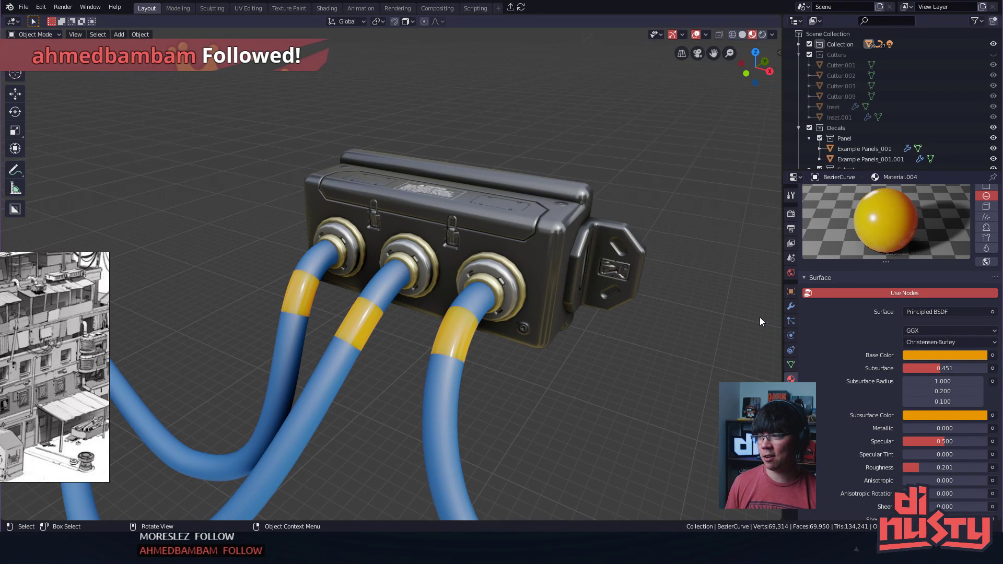
pyautogui.keyDown('alt'); pyautogui.moveTo(721, 328); pyautogui.dragTo(694, 330); pyautogui.keyUp('alt')
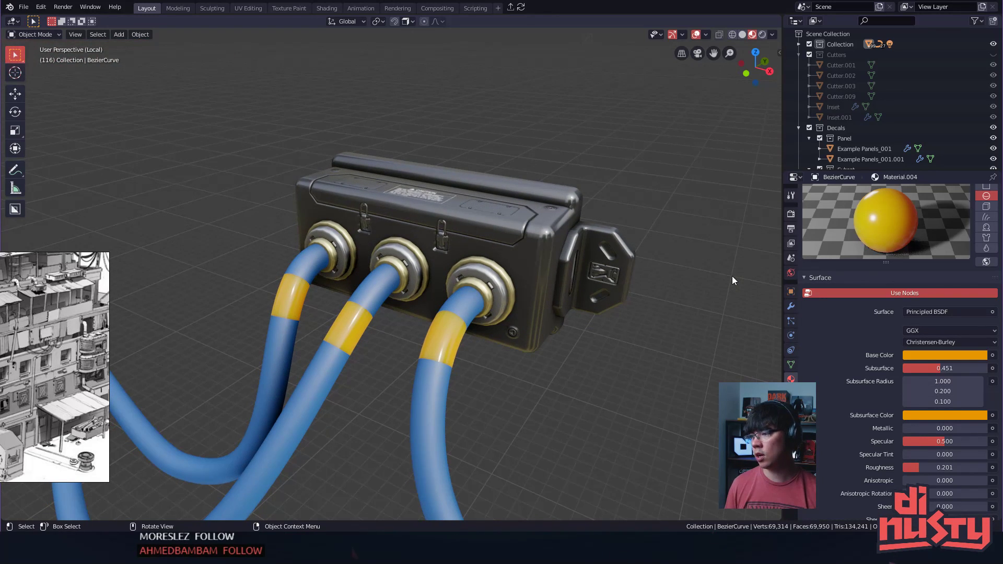
# - View the connector in solid shading with Material and Texture color types, and examine the decals on the side bracket
pyautogui.click(742, 34)
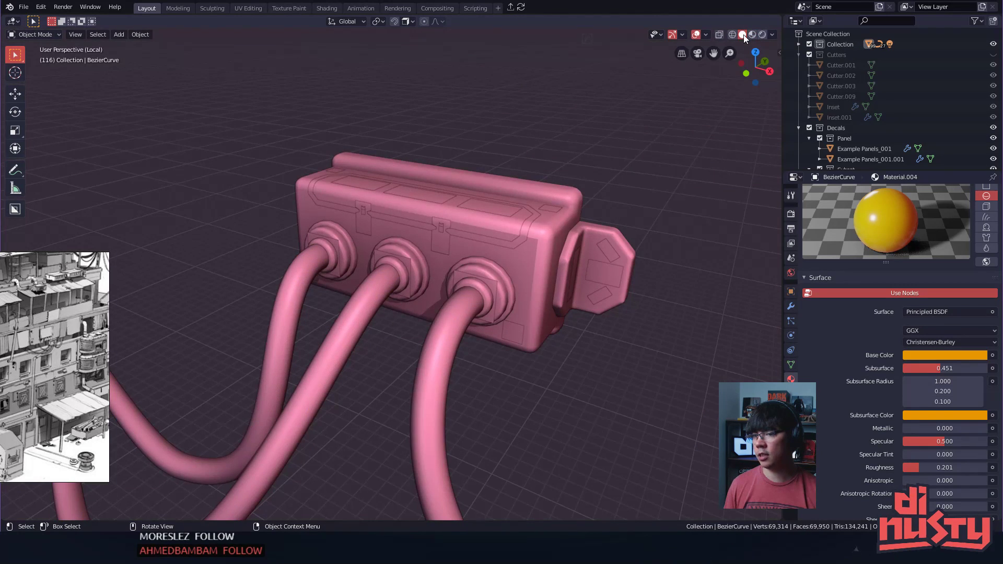
pyautogui.click(772, 34)
pyautogui.click(732, 153)
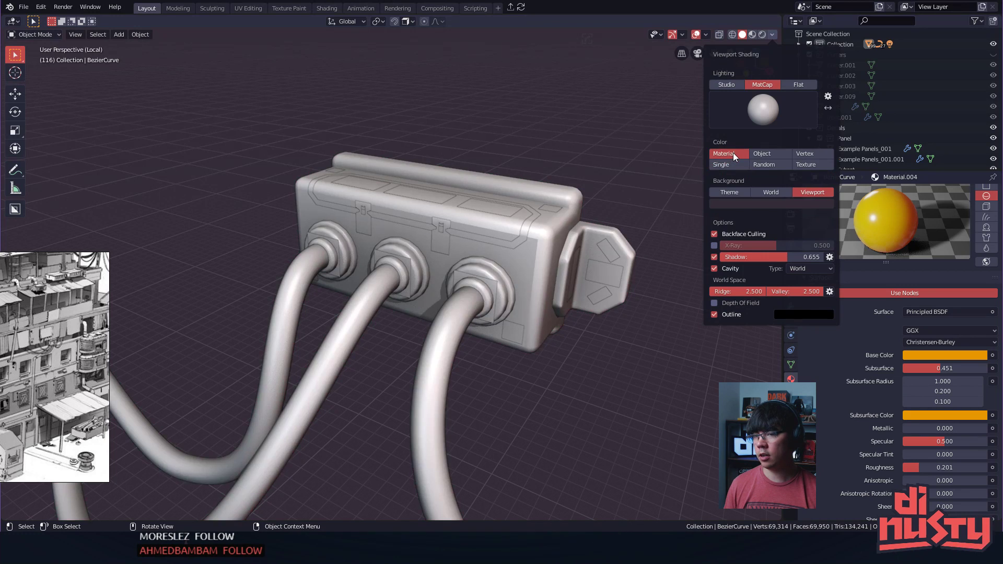
pyautogui.click(798, 163)
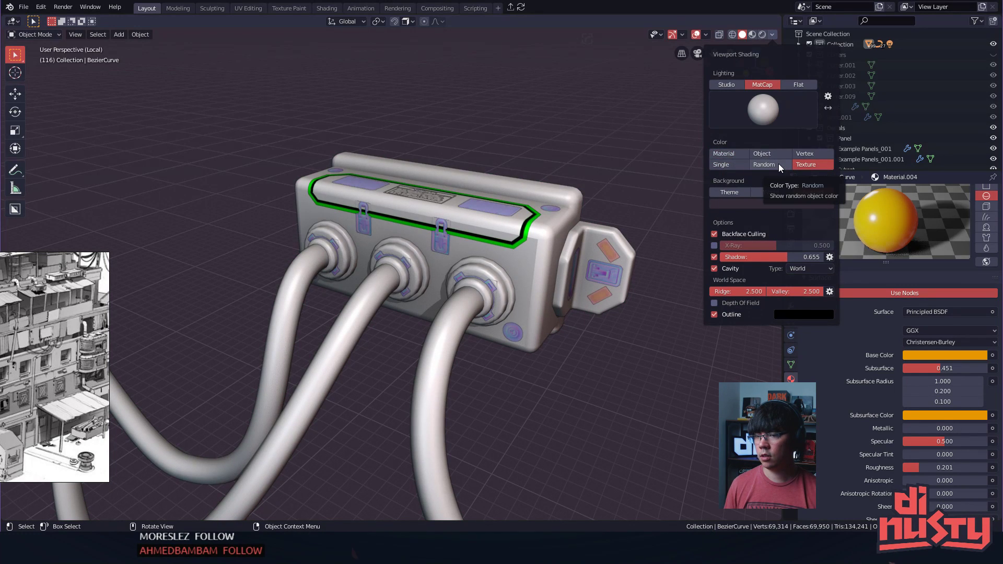
pyautogui.moveTo(423, 232); pyautogui.dragTo(466, 212, button='middle')
pyautogui.scroll(7, 588, 229)
pyautogui.moveTo(588, 229)
pyautogui.mouseDown(button='middle')
pyautogui.moveTo(603, 304)
pyautogui.moveTo(549, 284)
pyautogui.moveTo(588, 276)
pyautogui.moveTo(440, 260)
pyautogui.moveTo(449, 186)
pyautogui.moveTo(508, 218)
pyautogui.moveTo(337, 193)
pyautogui.moveTo(459, 181)
pyautogui.moveTo(380, 233)
pyautogui.moveTo(417, 208)
pyautogui.mouseUp(button='middle')
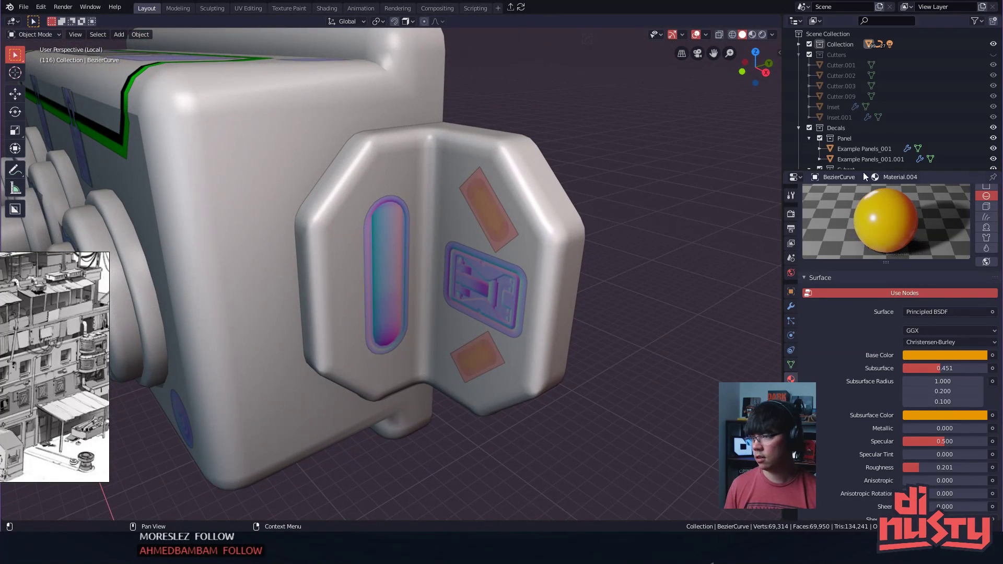
# - Set the solid shading's color type to Random and view the connector from its other side
pyautogui.click(704, 34)
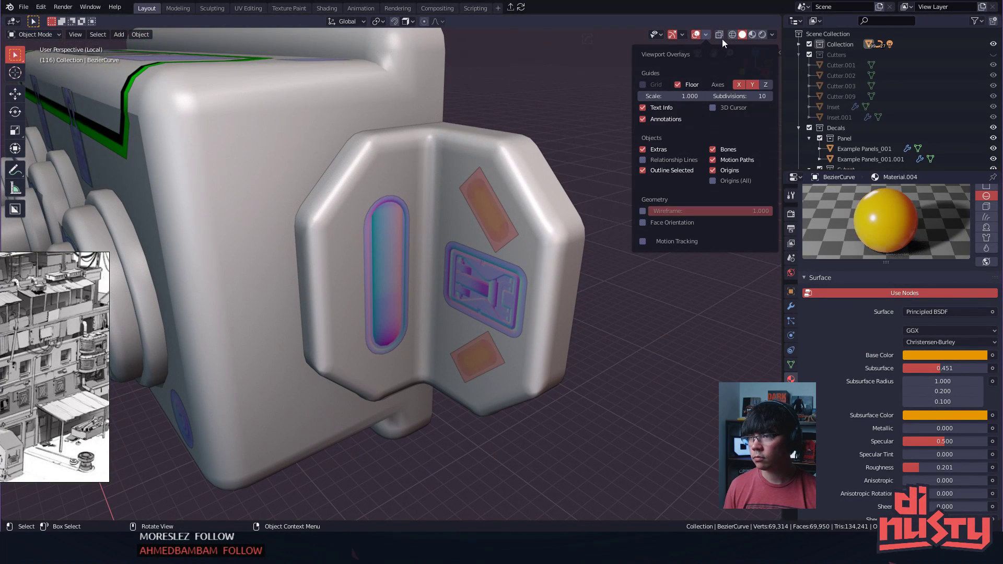
pyautogui.click(773, 34)
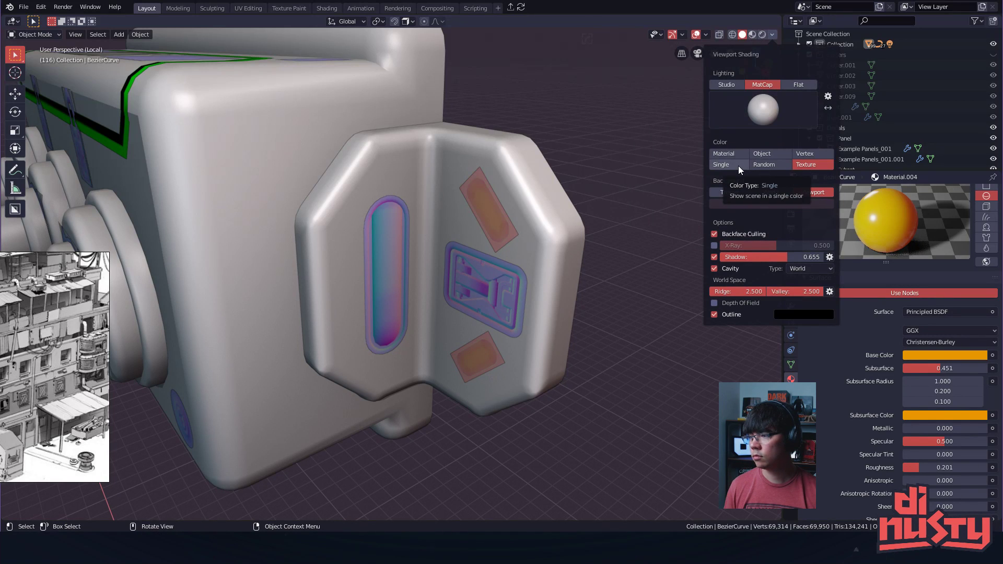
pyautogui.click(761, 165)
pyautogui.moveTo(604, 150)
pyautogui.mouseDown(button='middle')
pyautogui.moveTo(403, 131)
pyautogui.moveTo(548, 142)
pyautogui.moveTo(588, 117)
pyautogui.moveTo(555, 150)
pyautogui.mouseUp(button='middle')
pyautogui.click(773, 34)
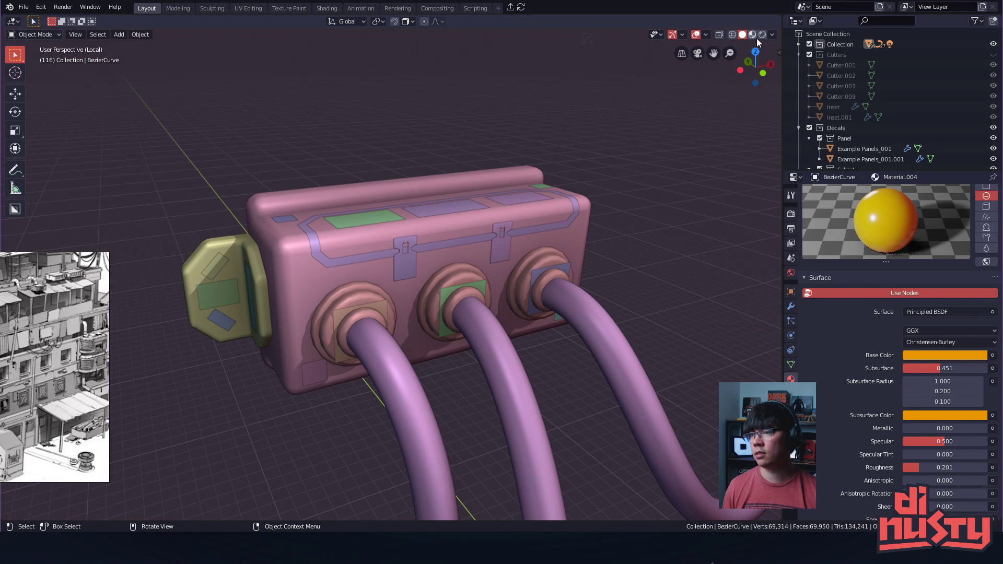
# - Compare the solid shading's color types under Flat lighting, ending with MatCap lighting and Object color
pyautogui.click(772, 34)
pyautogui.click(794, 84)
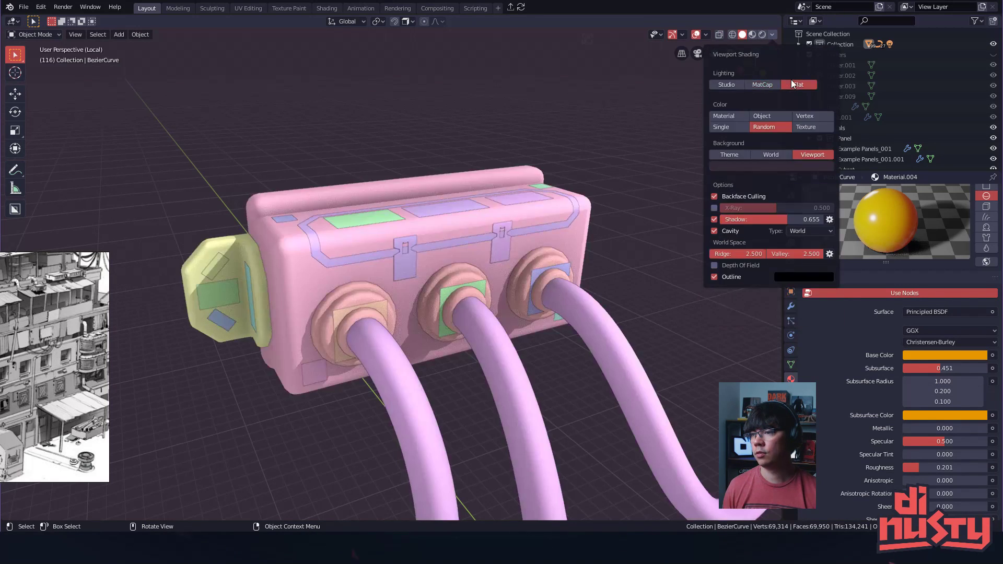
pyautogui.click(805, 127)
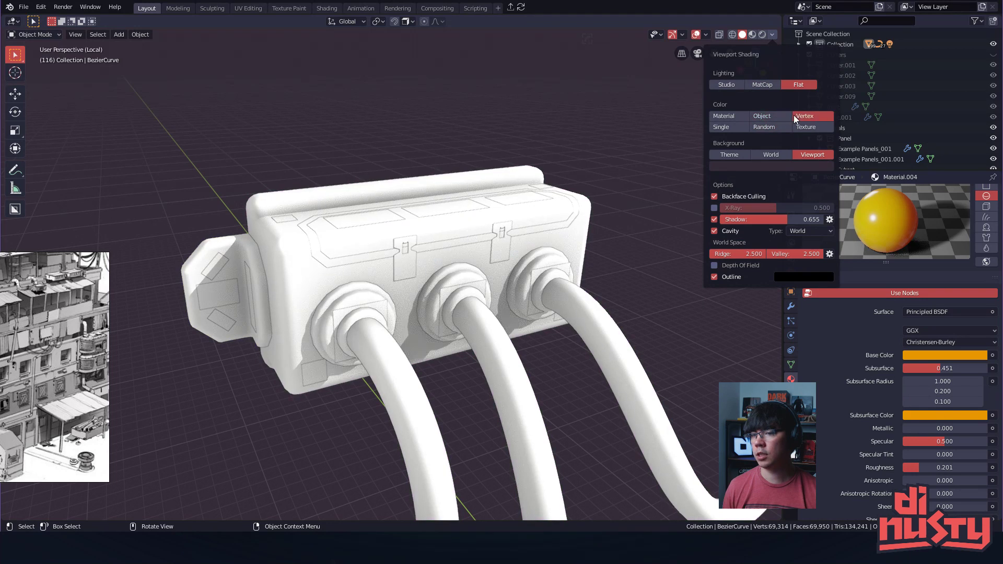
pyautogui.click(772, 128)
pyautogui.click(714, 118)
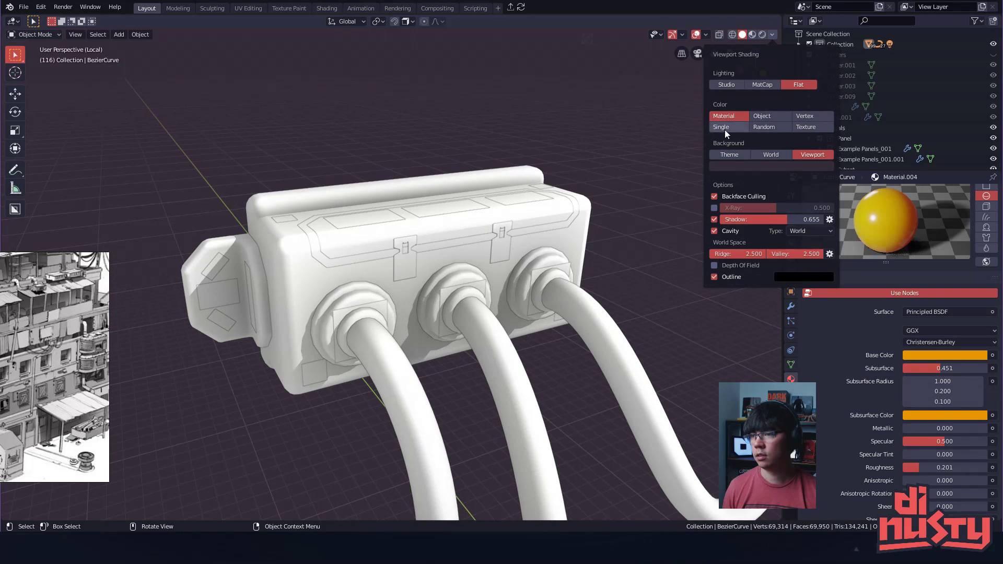
pyautogui.click(725, 130)
pyautogui.click(767, 87)
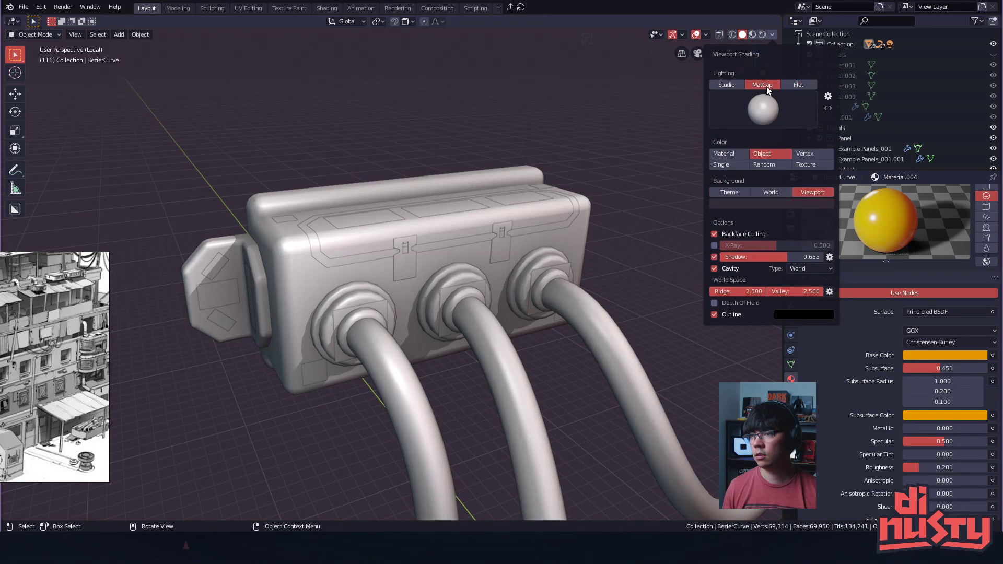
# - Return the viewport to Material Preview shading and inspect the glossy yellow bands up close
pyautogui.click(751, 35)
pyautogui.moveTo(658, 134); pyautogui.dragTo(709, 133, button='middle')
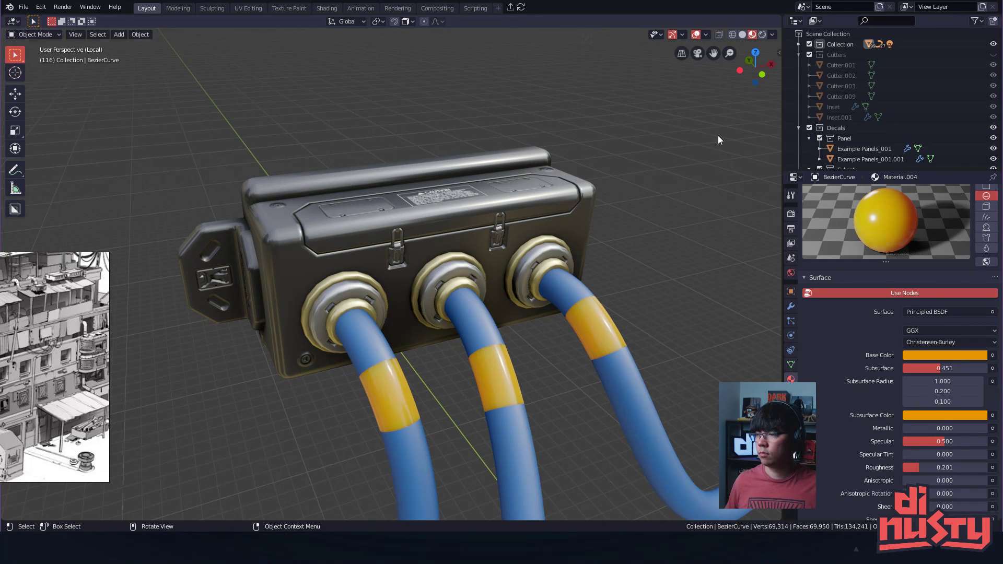
pyautogui.scroll(6, 586, 378)
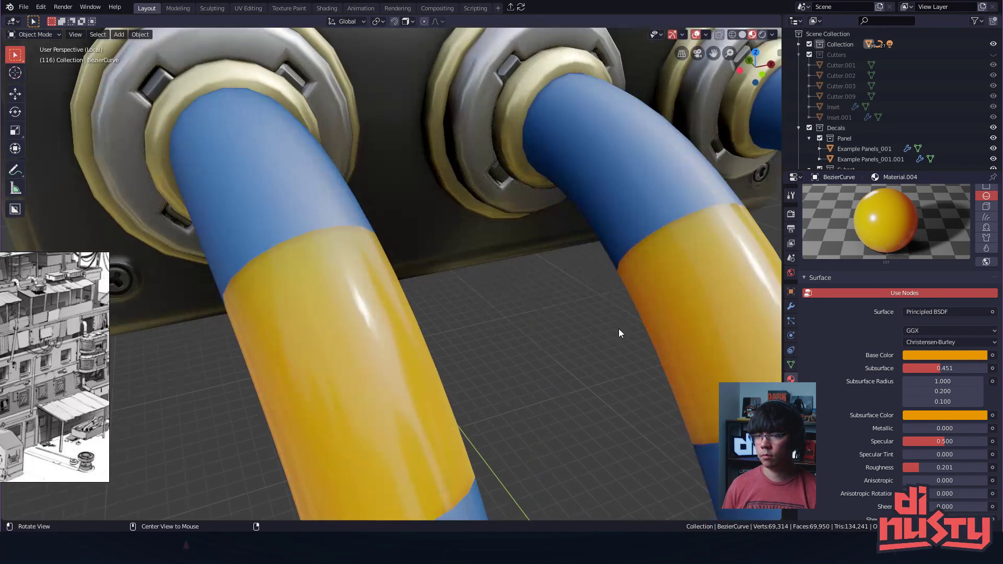
# - Edge-slide two edges on the fitting-side border of the nearest cable's yellow band toward the fitting by about 0.66
pyautogui.press('Tab')
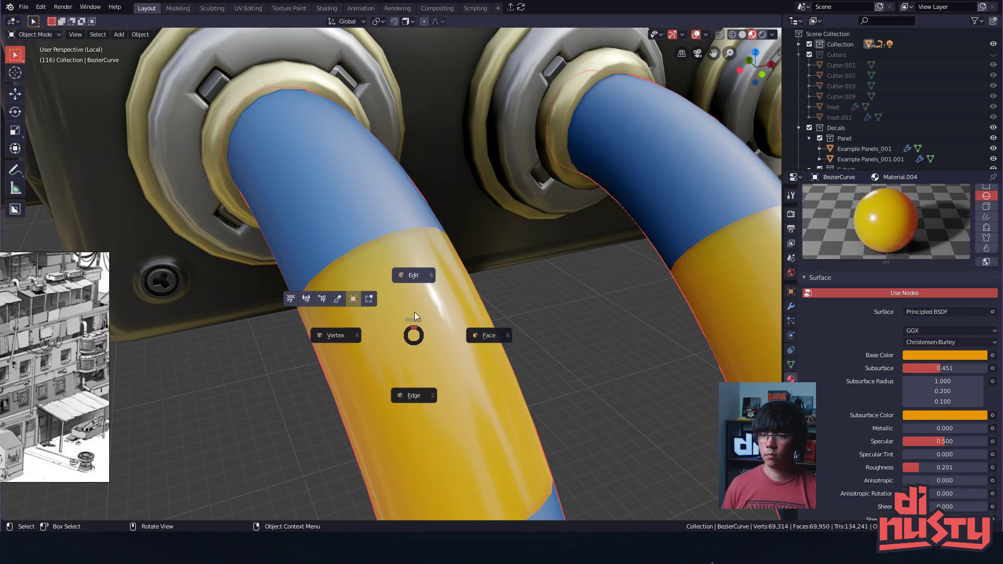
pyautogui.click(438, 398)
pyautogui.keyDown('shift'); pyautogui.click(322, 272); pyautogui.keyUp('shift')
pyautogui.keyDown('shift'); pyautogui.click(347, 255); pyautogui.keyUp('shift')
pyautogui.keyDown('shift'); pyautogui.click(322, 268); pyautogui.keyUp('shift')
pyautogui.moveTo(397, 260)
pyautogui.mouseDown(button='middle')
pyautogui.moveTo(419, 227)
pyautogui.moveTo(425, 269)
pyautogui.moveTo(441, 253)
pyautogui.moveTo(402, 269)
pyautogui.mouseUp(button='middle')
pyautogui.press('g')
pyautogui.press('g')
pyautogui.click(417, 206)
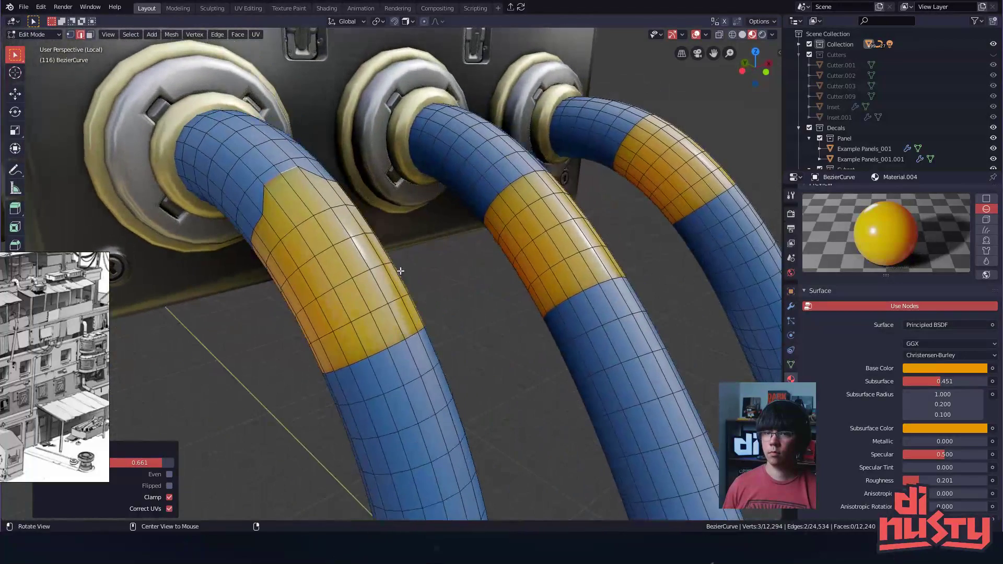
# - Slide two edges on the nearest band's far border outward along the blue part of the cable
pyautogui.click(397, 342)
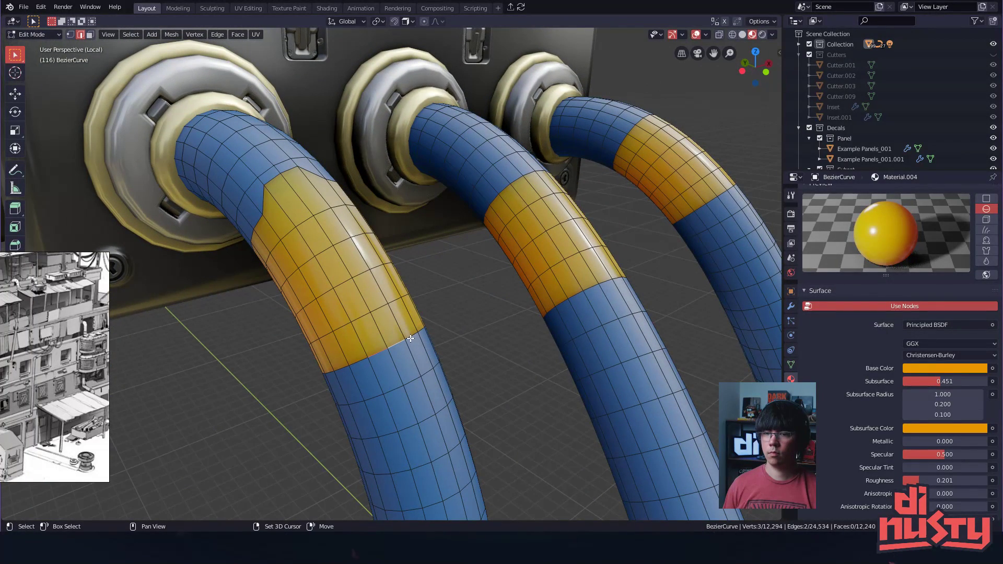
pyautogui.press('g')
pyautogui.press('g')
pyautogui.click(422, 378)
# - Edge-slide two edges on the middle cable's fitting-side band border about halfway into the next row toward its fitting
pyautogui.click(494, 368)
pyautogui.moveTo(494, 368); pyautogui.dragTo(477, 316, button='middle')
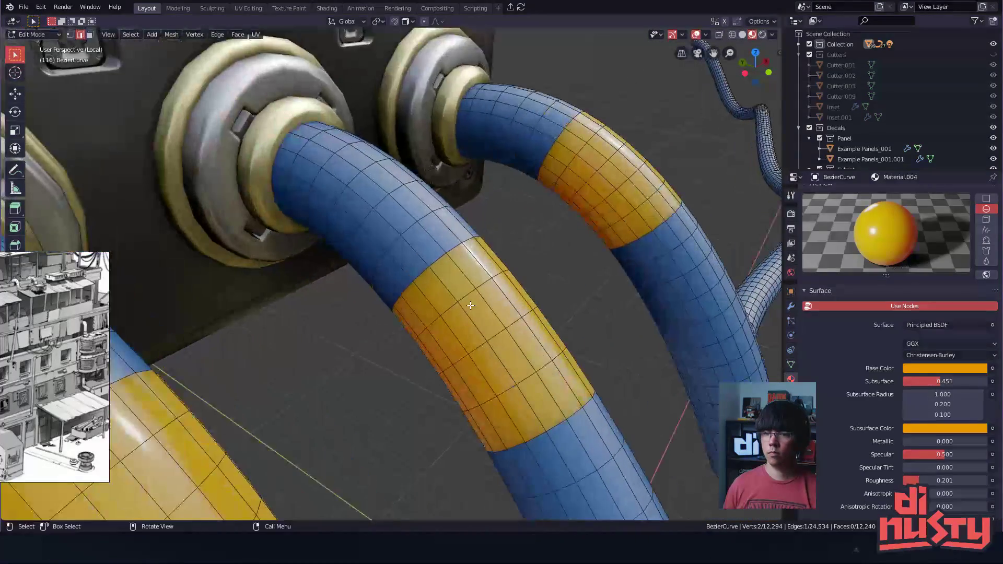
pyautogui.keyDown('shift'); pyautogui.click(421, 285); pyautogui.keyUp('shift')
pyautogui.press('g')
pyautogui.press('g')
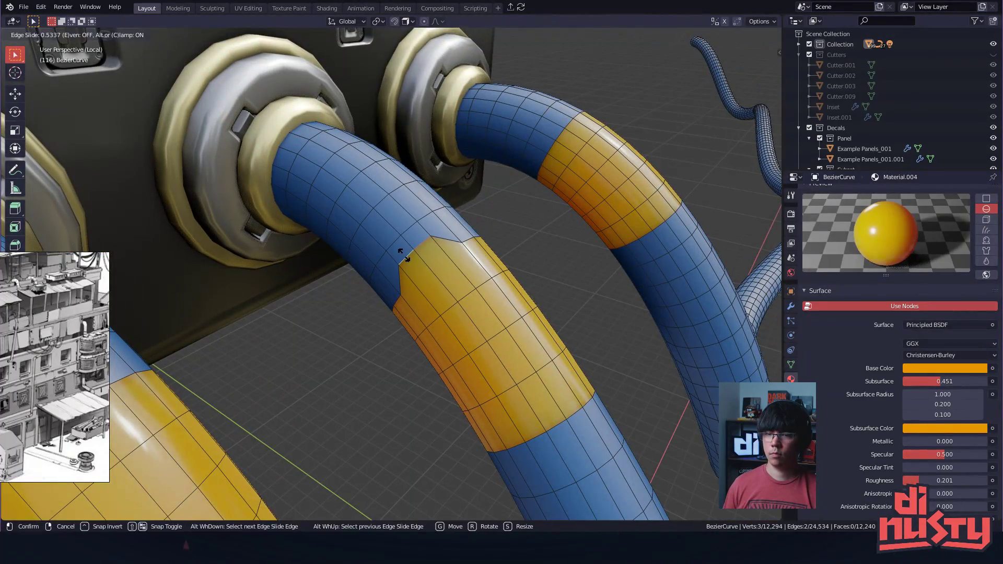
pyautogui.click(406, 260)
# - Edge-slide two edges on the middle band's far border about halfway into the next row away from the fitting
pyautogui.click(541, 439)
pyautogui.keyDown('shift'); pyautogui.click(558, 427); pyautogui.keyUp('shift')
pyautogui.press('g')
pyautogui.press('g')
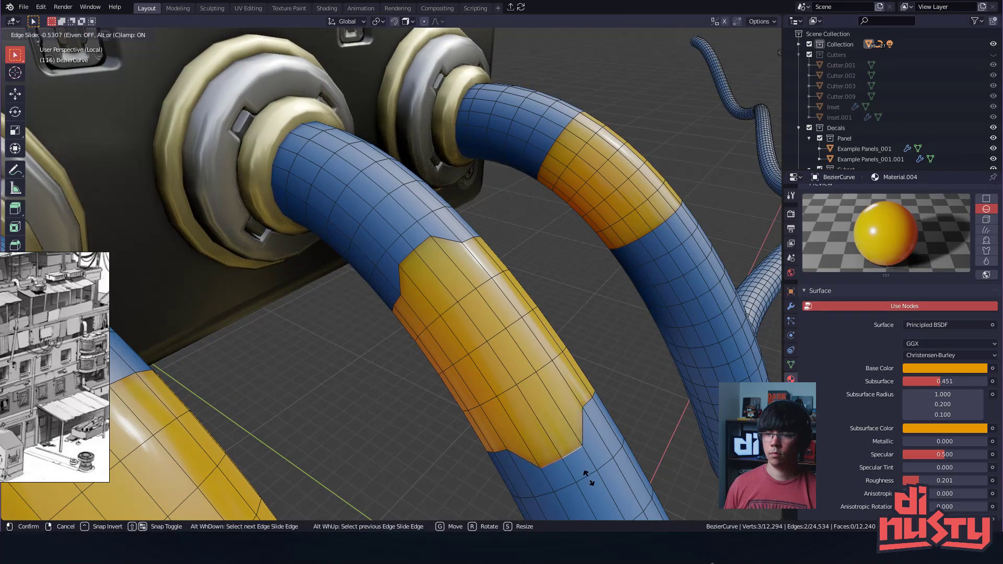
pyautogui.click(590, 485)
# - Slide two edges on the third cable's far band border away from its fitting by a factor of about 0.62
pyautogui.keyDown('alt'); pyautogui.moveTo(589, 486); pyautogui.dragTo(491, 445); pyautogui.keyUp('alt')
pyautogui.click(526, 407)
pyautogui.click(476, 350)
pyautogui.click(462, 349)
pyautogui.keyDown('shift'); pyautogui.click(476, 353); pyautogui.keyUp('shift')
pyautogui.press('g')
pyautogui.press('g')
pyautogui.click(477, 396)
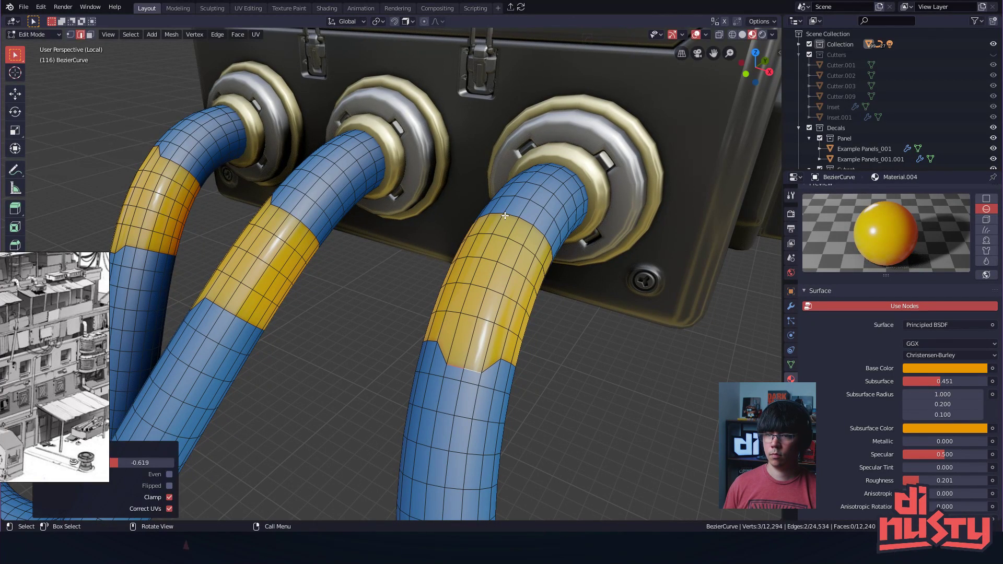
# - Slide two edges on the third band's fitting-side border toward the fitting by about 0.52, fine-tune the slide, and return to Object Mode
pyautogui.click(523, 218)
pyautogui.keyDown('shift'); pyautogui.click(536, 220); pyautogui.keyUp('shift')
pyautogui.press('g')
pyautogui.press('g')
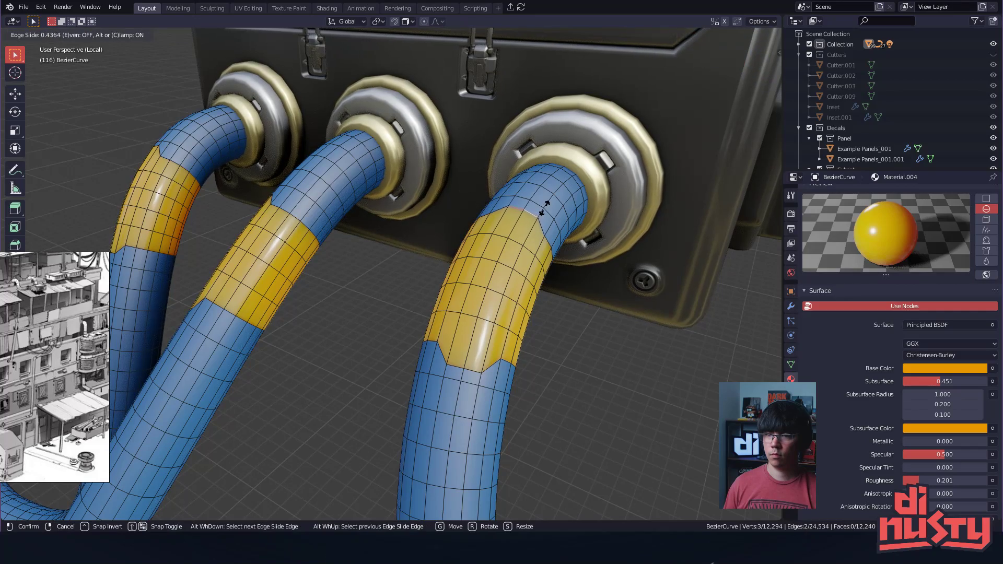
pyautogui.click(544, 206)
pyautogui.keyDown('alt'); pyautogui.moveTo(543, 207); pyautogui.dragTo(498, 265); pyautogui.keyUp('alt')
pyautogui.press('g')
pyautogui.press('g')
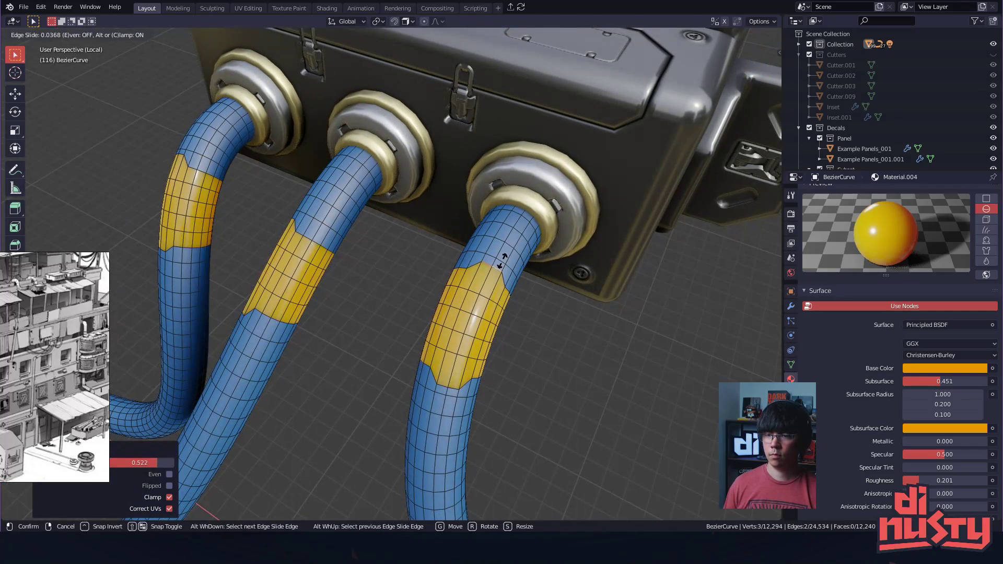
pyautogui.click(503, 269)
pyautogui.keyDown('alt'); pyautogui.moveTo(519, 307); pyautogui.dragTo(577, 287); pyautogui.keyUp('alt')
pyautogui.press('Tab')
pyautogui.click(588, 219)
pyautogui.keyDown('ctrl'); pyautogui.keyDown('alt'); pyautogui.moveTo(473, 256); pyautogui.dragTo(469, 312); pyautogui.keyUp('alt'); pyautogui.keyUp('ctrl')
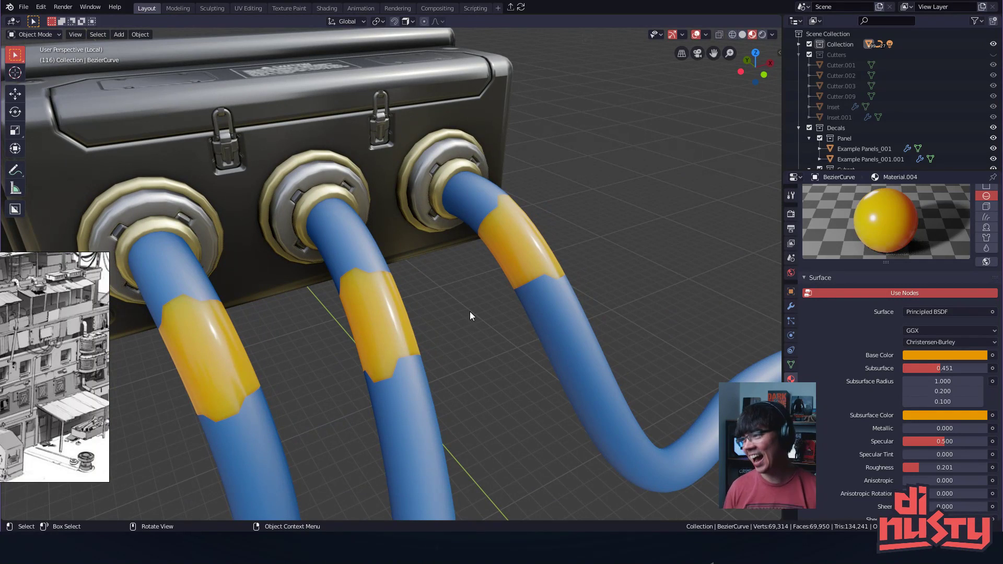
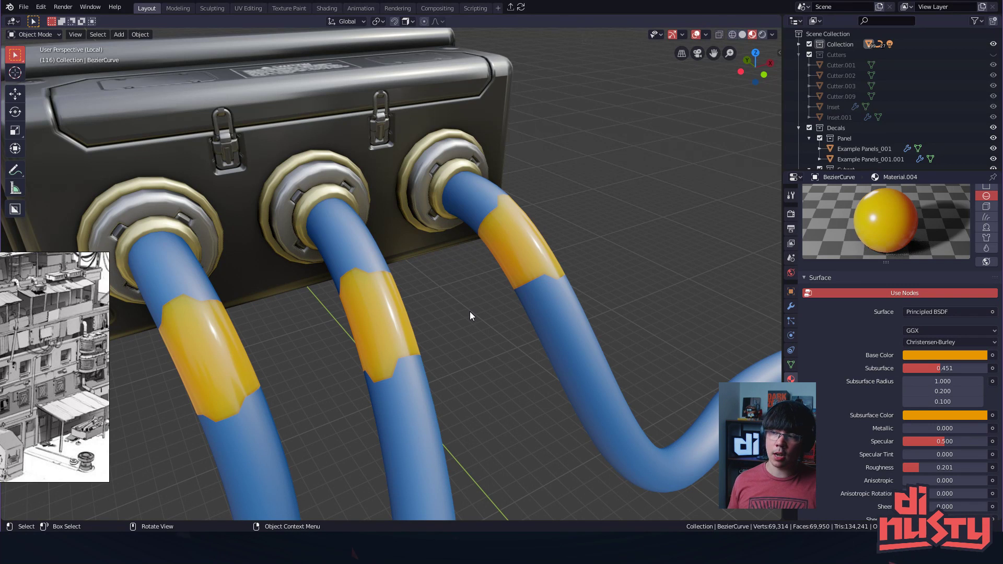
# - Insert the Examples_020 screw-panel decal on the middle cable's yellow band, scale it to about 0.2, and rotate it about 45 degrees
pyautogui.moveTo(579, 163); pyautogui.dragTo(381, 237, button='middle')
pyautogui.press('d')
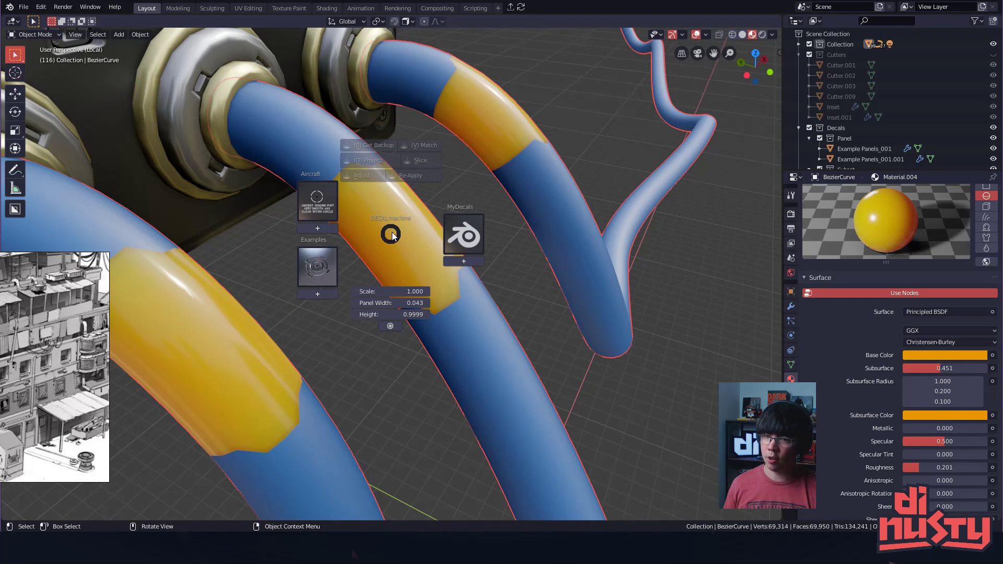
pyautogui.click(331, 265)
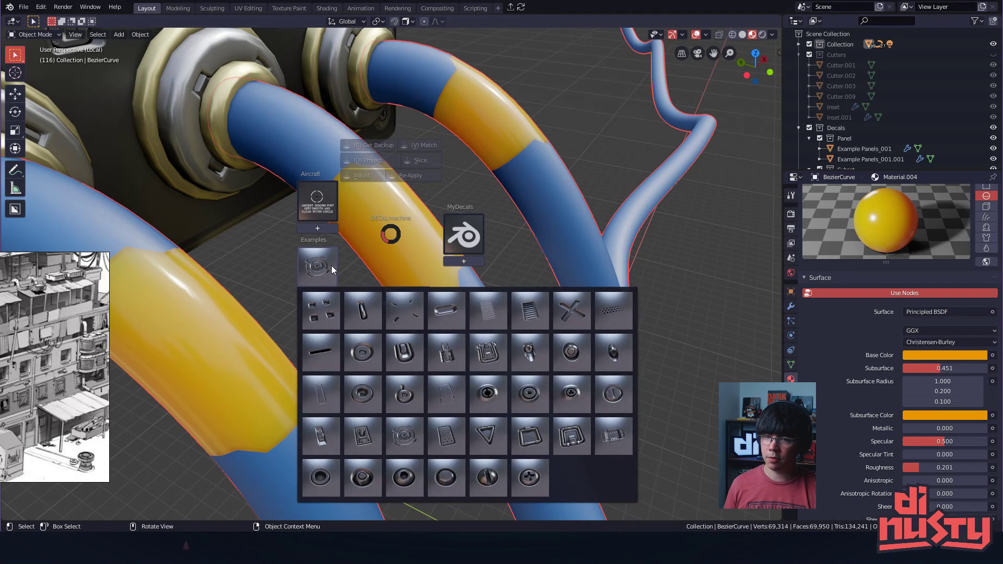
pyautogui.click(448, 402)
pyautogui.press('s')
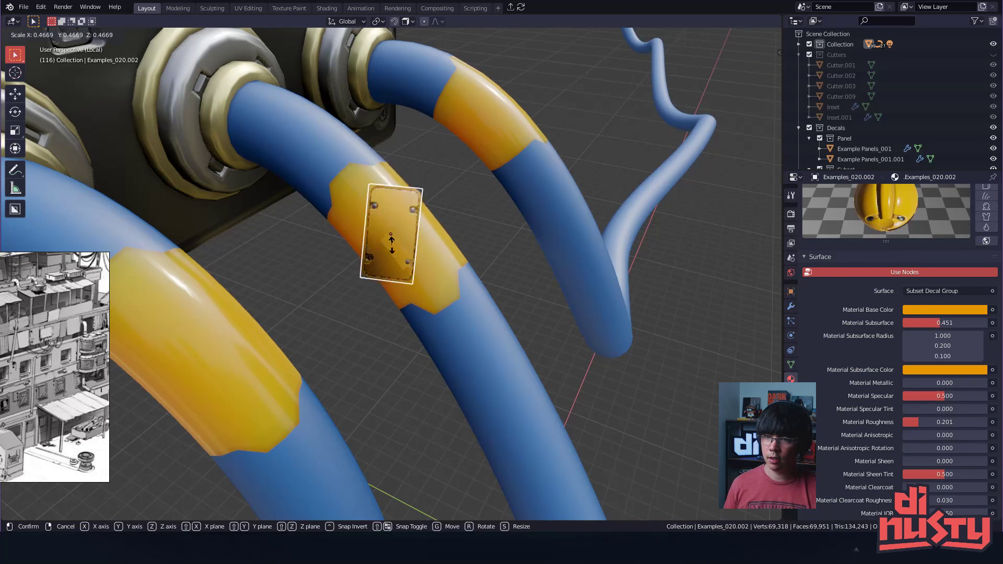
pyautogui.click(437, 244)
pyautogui.press('g')
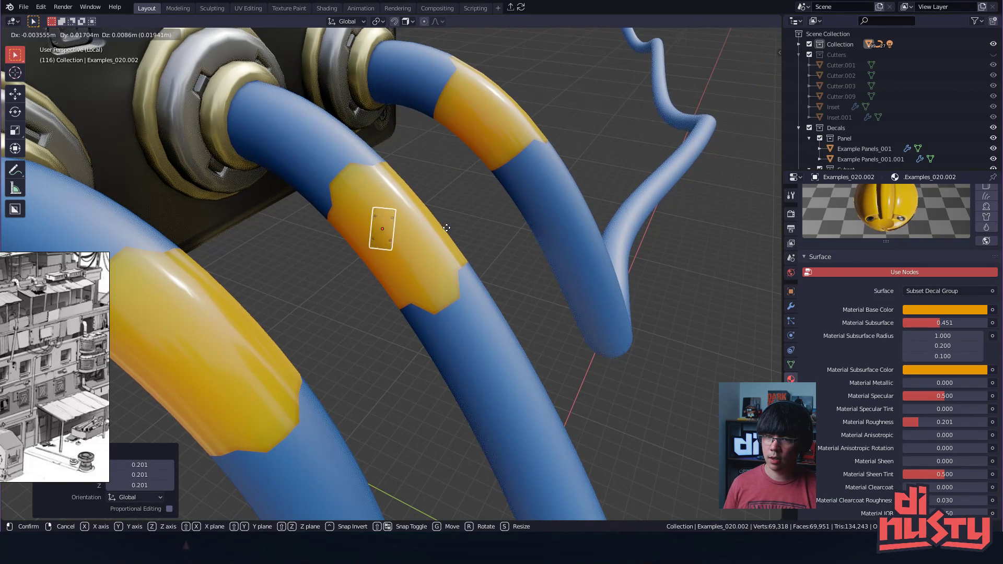
pyautogui.click(441, 232)
pyautogui.press('r')
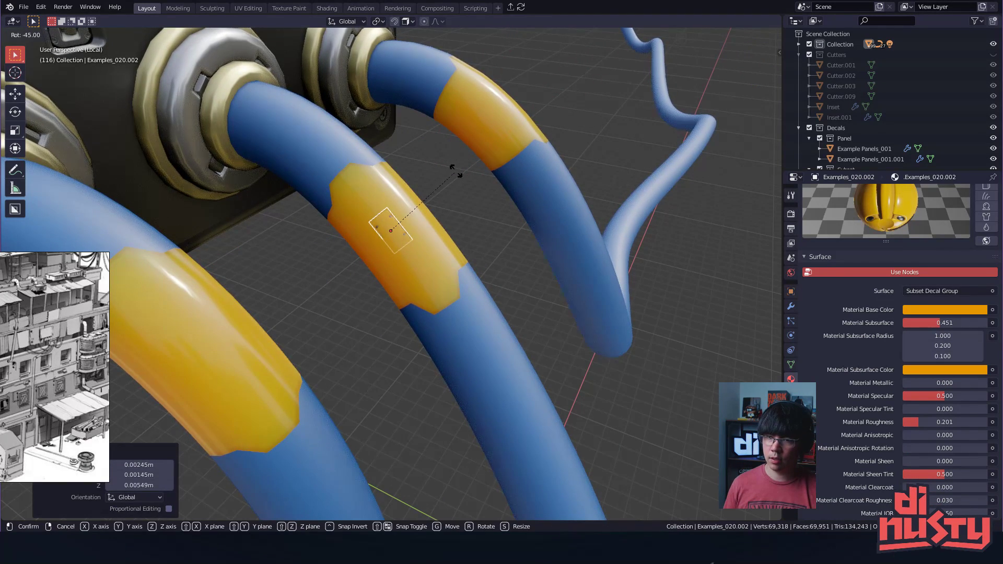
pyautogui.click(456, 172)
# - Enlarge the screw-panel decal by a factor of about 1.82 and reposition it in the middle of the yellow band
pyautogui.press('g')
pyautogui.click(392, 231)
pyautogui.press('s')
pyautogui.click(413, 233)
pyautogui.press('g')
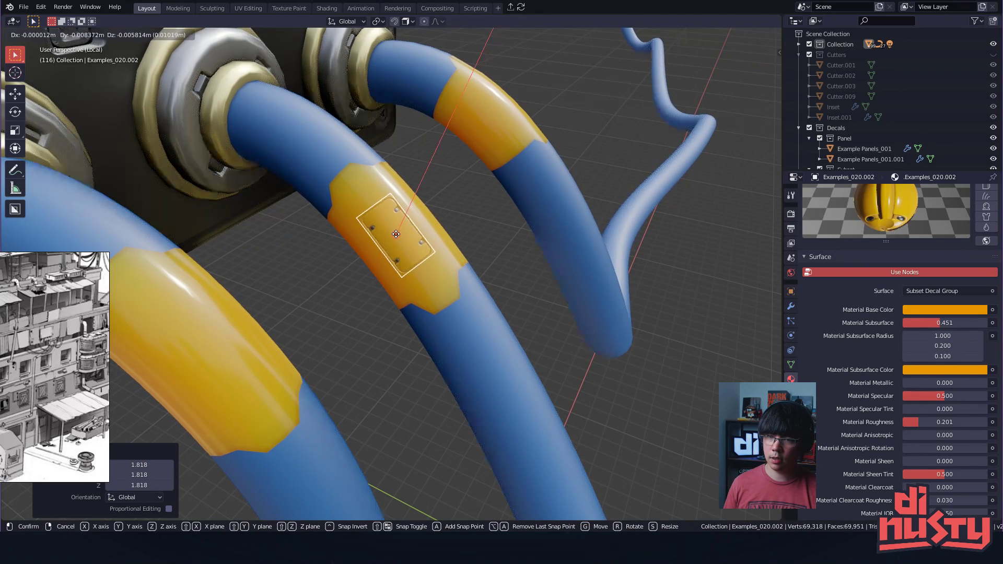
pyautogui.click(395, 230)
# - Try rotating the screw-panel decal to follow the cable's surface, and delete the decal
pyautogui.moveTo(478, 228); pyautogui.dragTo(342, 189, button='middle')
pyautogui.press('r')
pyautogui.press('x')
pyautogui.press('z')
pyautogui.rightClick(398, 176)
pyautogui.press('Delete')
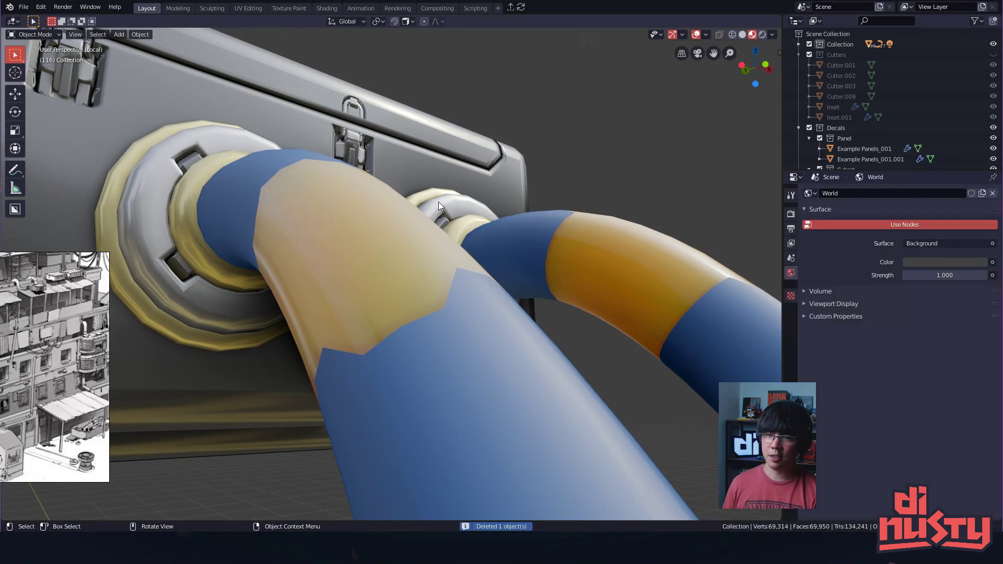
# - Insert the Examples_032 decal inside the screwed panel beside the CAUTION text and scale it to about 0.309
pyautogui.moveTo(640, 158); pyautogui.dragTo(429, 227, button='middle')
pyautogui.click(390, 299)
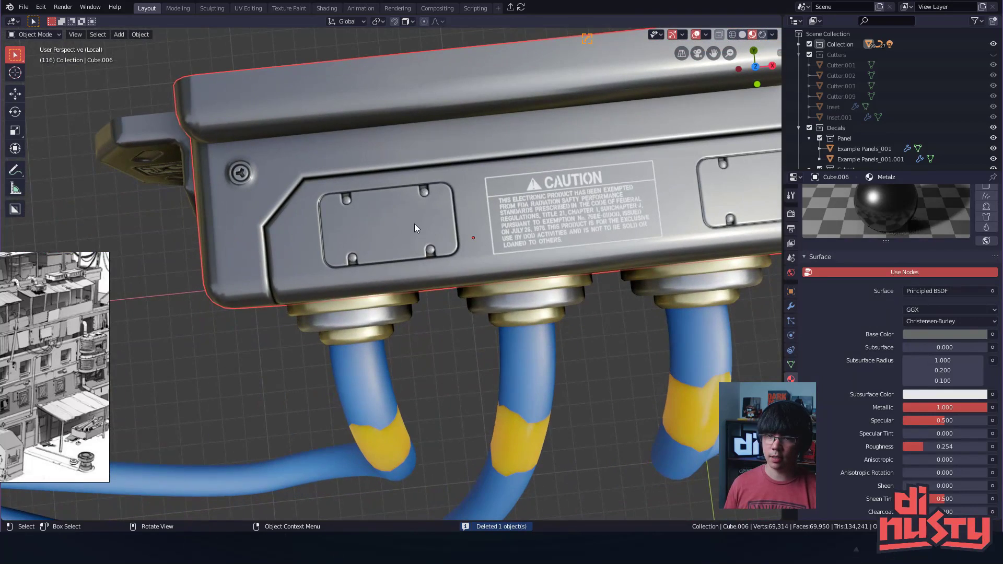
pyautogui.click(385, 227)
pyautogui.press('d')
pyautogui.click(365, 162)
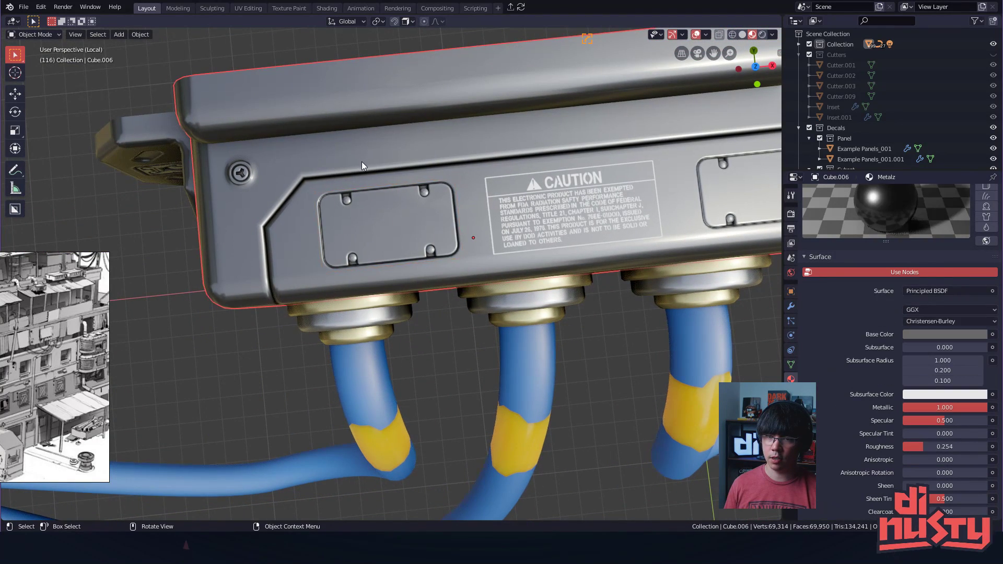
pyautogui.press('d')
pyautogui.click(330, 260)
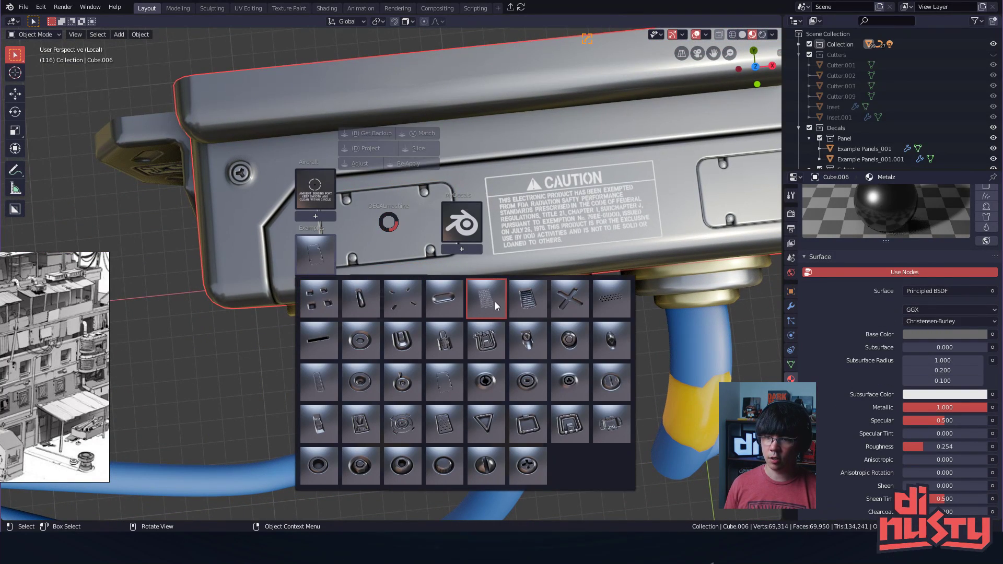
pyautogui.click(615, 425)
pyautogui.press('s')
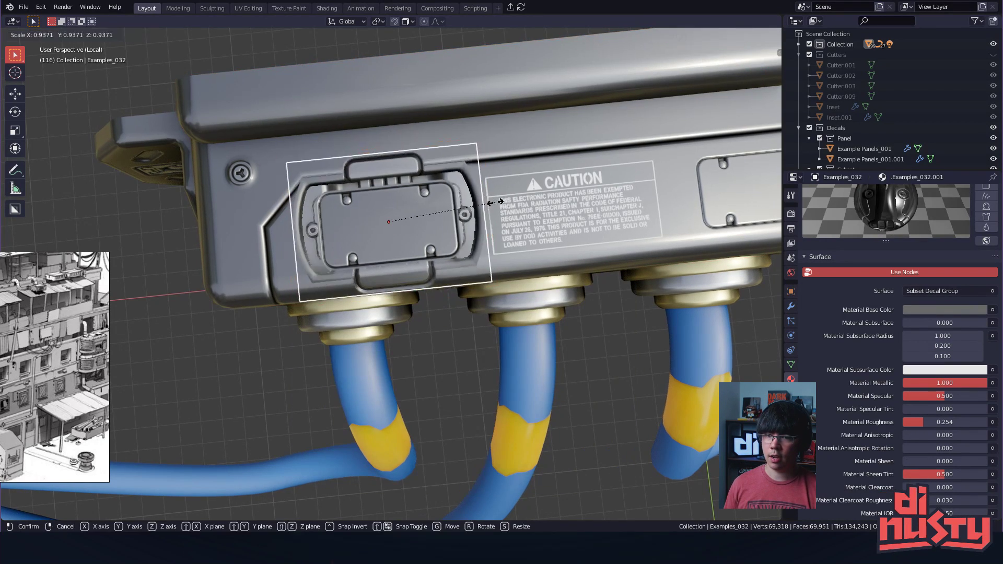
pyautogui.click(393, 255)
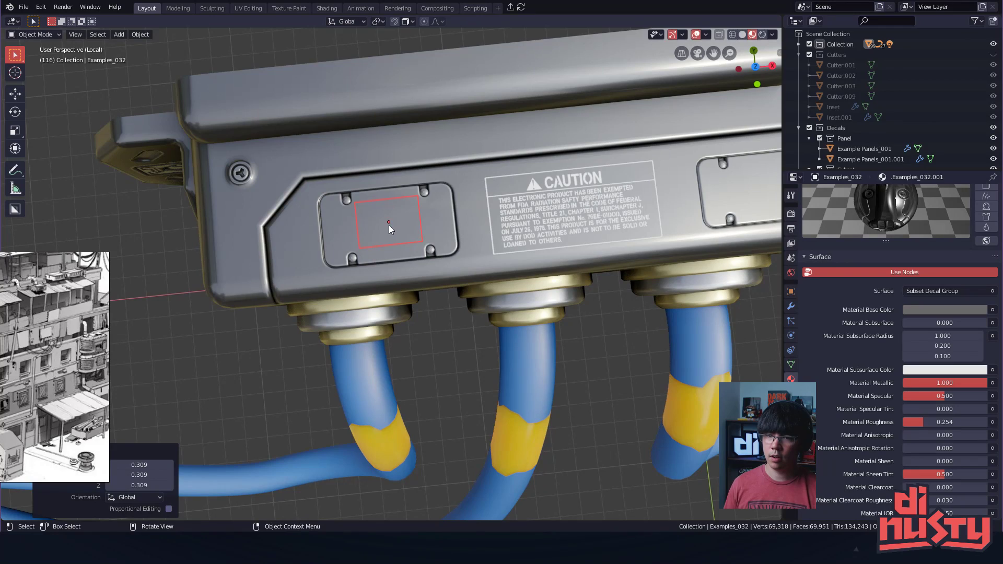
# - Reposition the Examples_032 decal within its panel outline and adjust its height along the Z axis
pyautogui.press('g')
pyautogui.click(385, 223)
pyautogui.scroll(4, 387, 224)
pyautogui.moveTo(387, 224); pyautogui.dragTo(525, 286, button='middle')
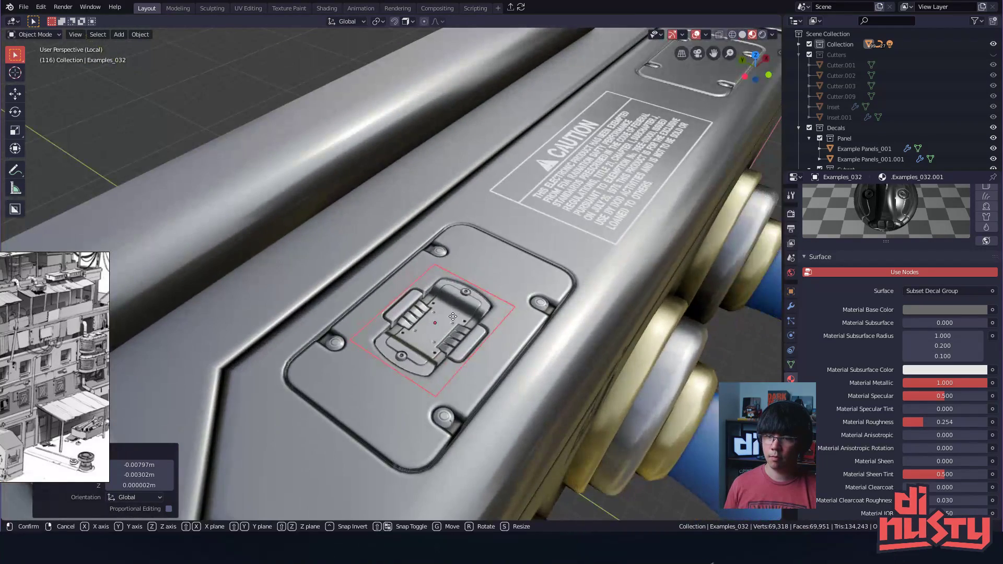
pyautogui.press('g')
pyautogui.press('z')
pyautogui.click(456, 316)
# - Enlarge the Examples_032 decal by about 1.43, shift it along the Y axis to centre it in the panel, and fine-tune its size
pyautogui.moveTo(458, 318); pyautogui.dragTo(421, 277, button='middle')
pyautogui.press('s')
pyautogui.click(519, 267)
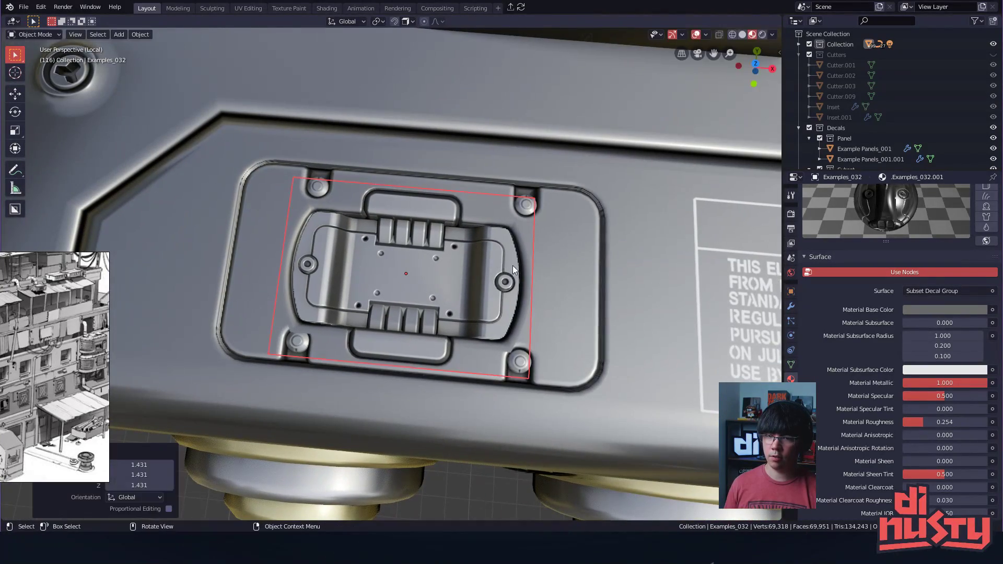
pyautogui.press('g')
pyautogui.press('y')
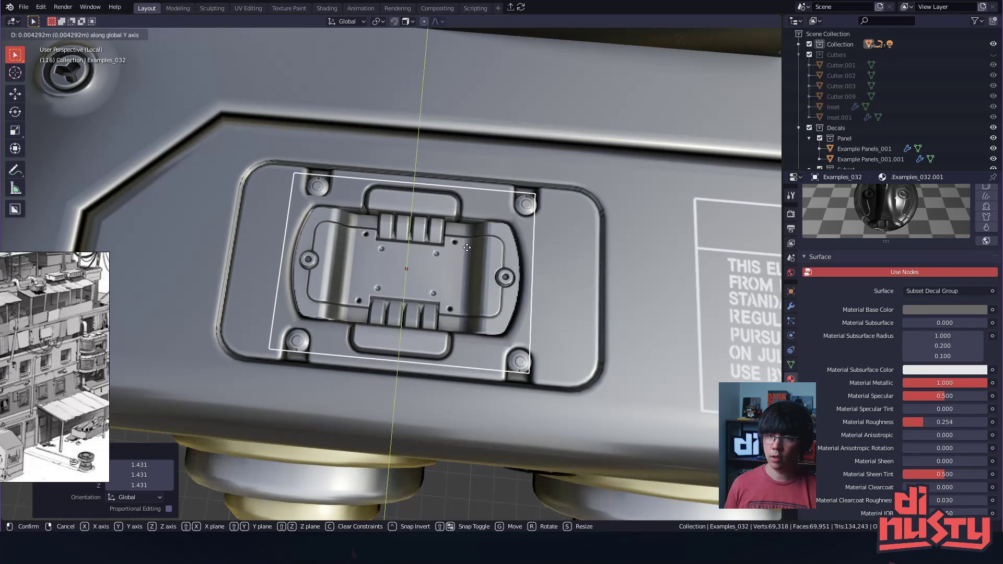
pyautogui.click(469, 273)
pyautogui.scroll(-1, 456, 283)
pyautogui.keyDown('alt'); pyautogui.moveTo(469, 272); pyautogui.dragTo(425, 231); pyautogui.keyUp('alt')
pyautogui.press('s')
pyautogui.click(451, 271)
pyautogui.scroll(-2, 451, 271)
pyautogui.scroll(-2, 420, 233)
pyautogui.click(412, 217)
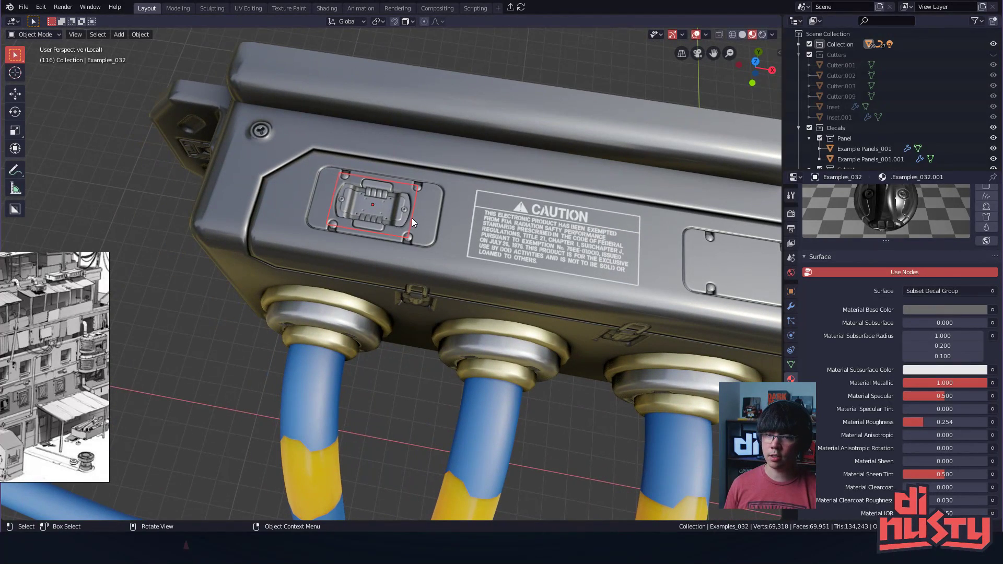
# - Try Match Materials on the Examples_032 decal with the subset material set to None
pyautogui.press('d')
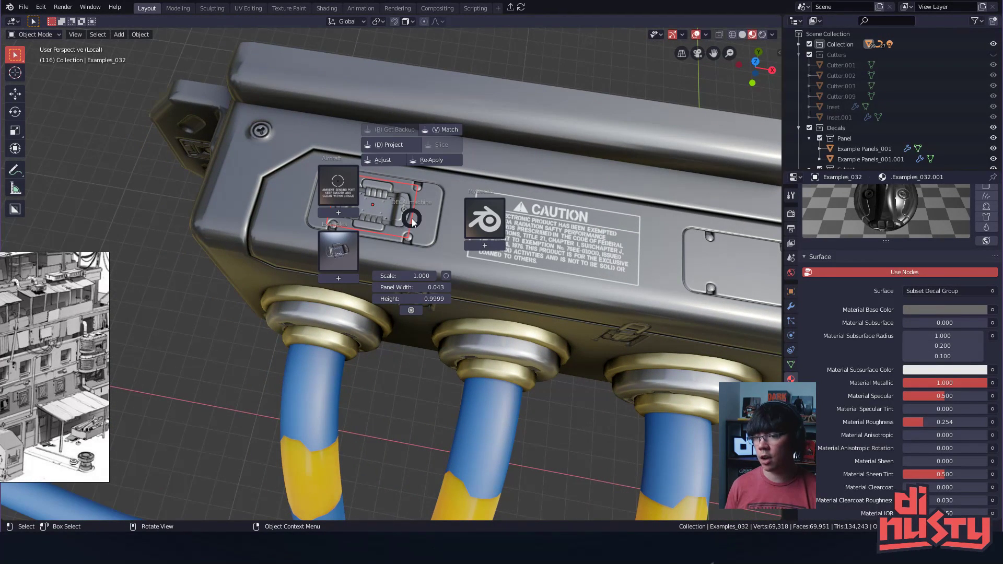
pyautogui.click(492, 245)
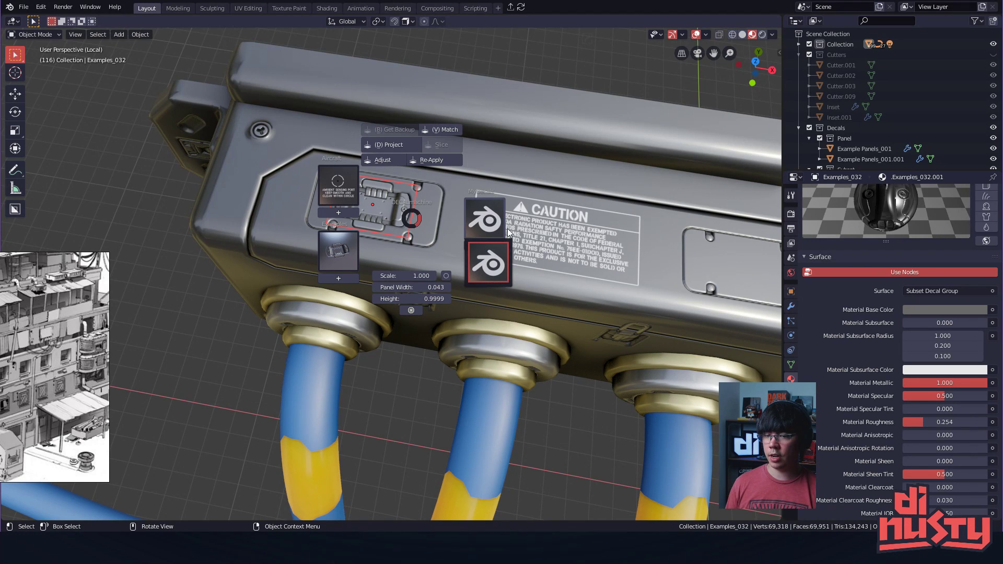
pyautogui.click(412, 210)
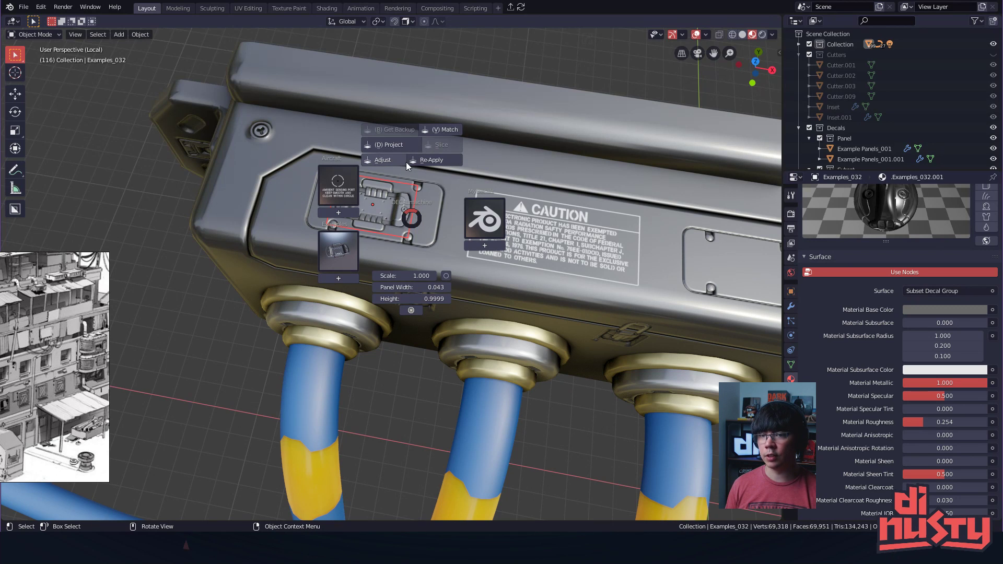
pyautogui.click(405, 212)
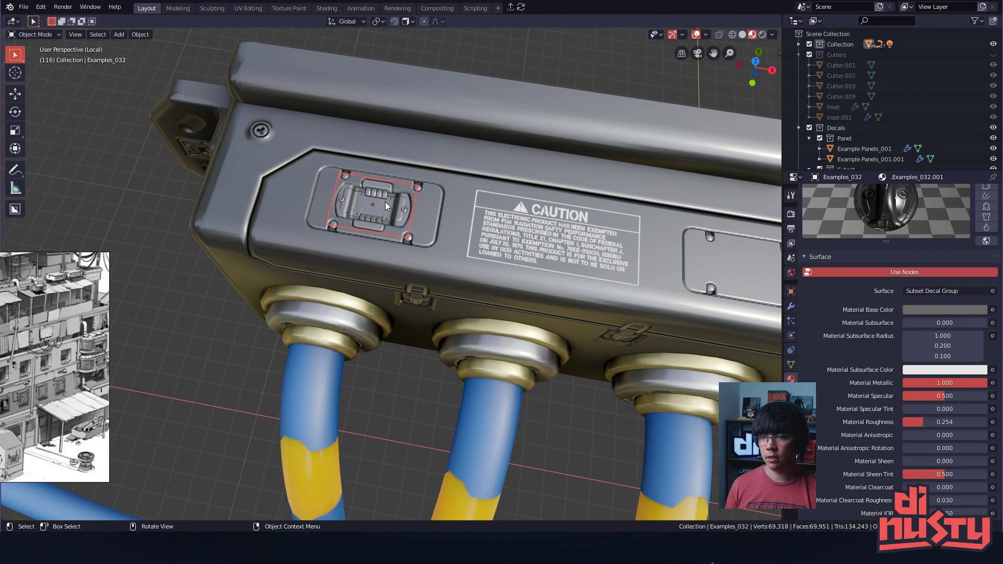
pyautogui.press('d')
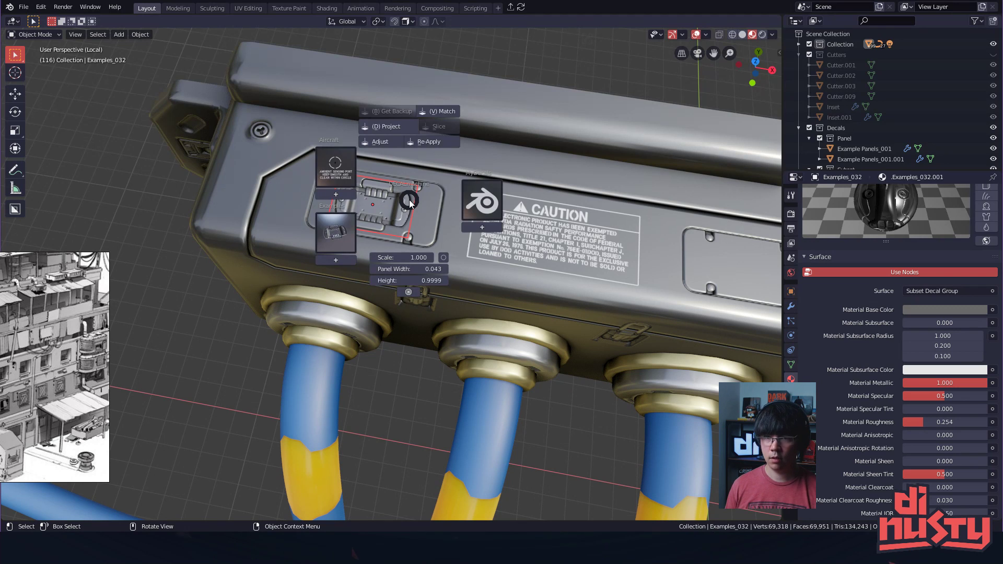
pyautogui.press('v')
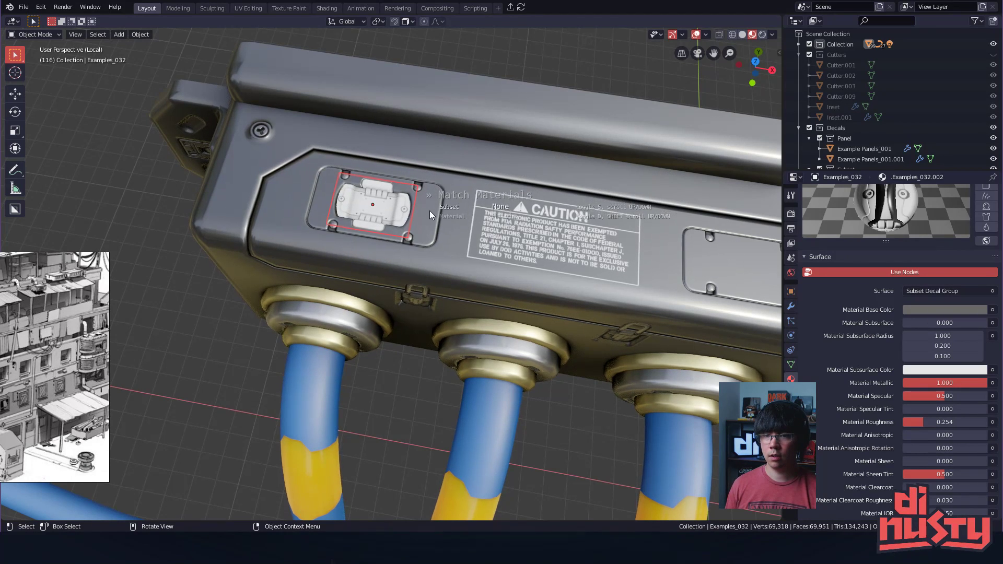
pyautogui.click(373, 249)
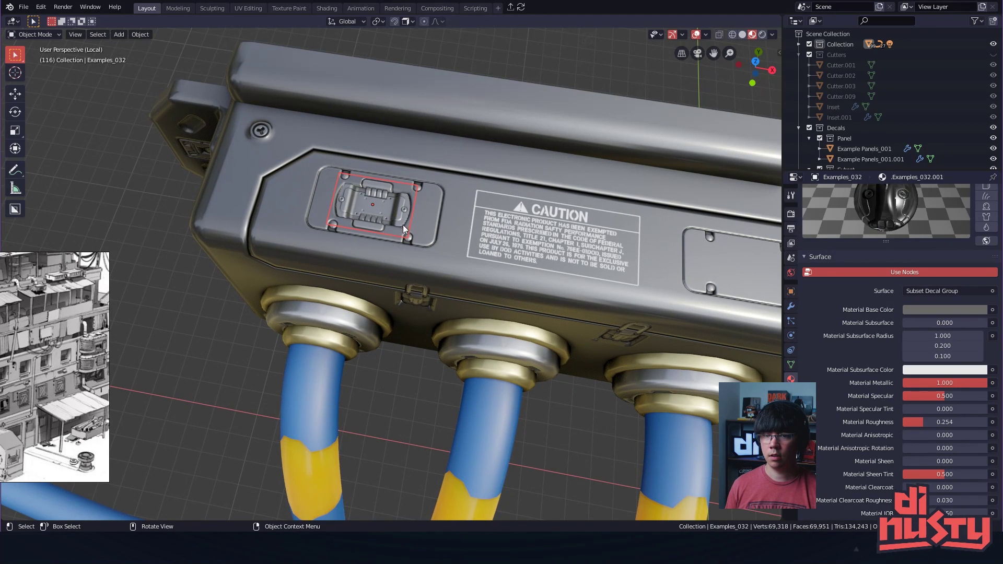
# - Select the padlock-shaped latch decal between two cable fittings and inspect it up close
pyautogui.moveTo(412, 208); pyautogui.dragTo(577, 217, button='middle')
pyautogui.scroll(5, 603, 262)
pyautogui.moveTo(578, 216); pyautogui.dragTo(547, 189, button='middle')
pyautogui.click(475, 240)
pyautogui.scroll(2, 546, 190)
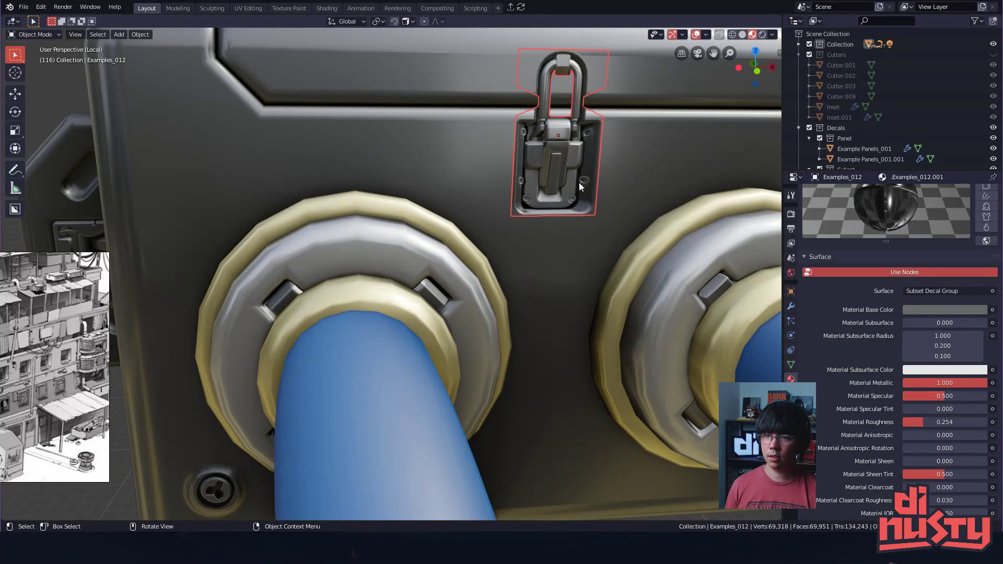
# - Bring back the Examples_032 panel decal around the latch and delete it
pyautogui.hotkey('ctrl', 'z')
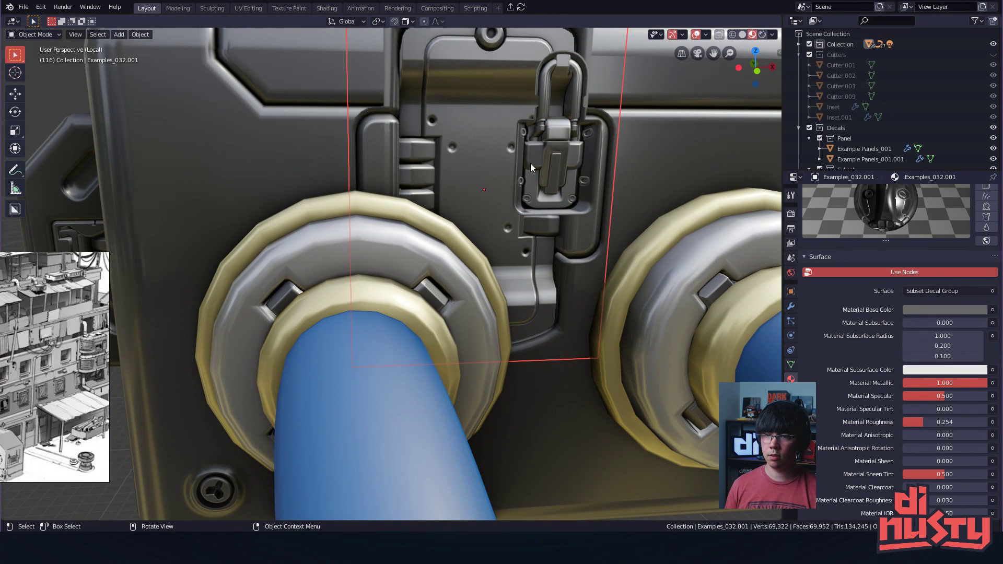
pyautogui.press('Delete')
# - Duplicate the latch decal over the neighbouring cable fitting and try to project it onto the fitting's surface
pyautogui.click(553, 156)
pyautogui.hotkey('shift', 'd')
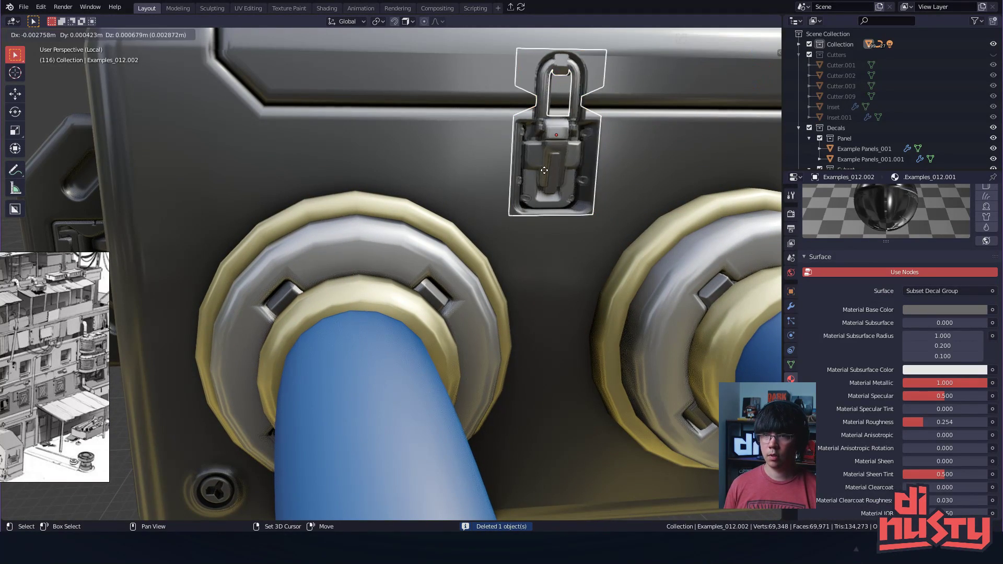
pyautogui.click(366, 256)
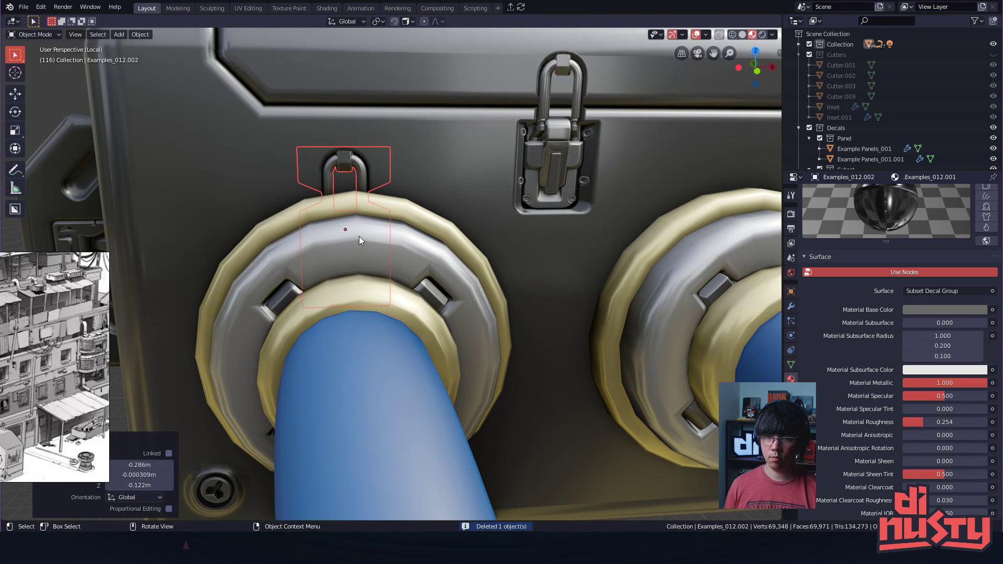
pyautogui.press('d')
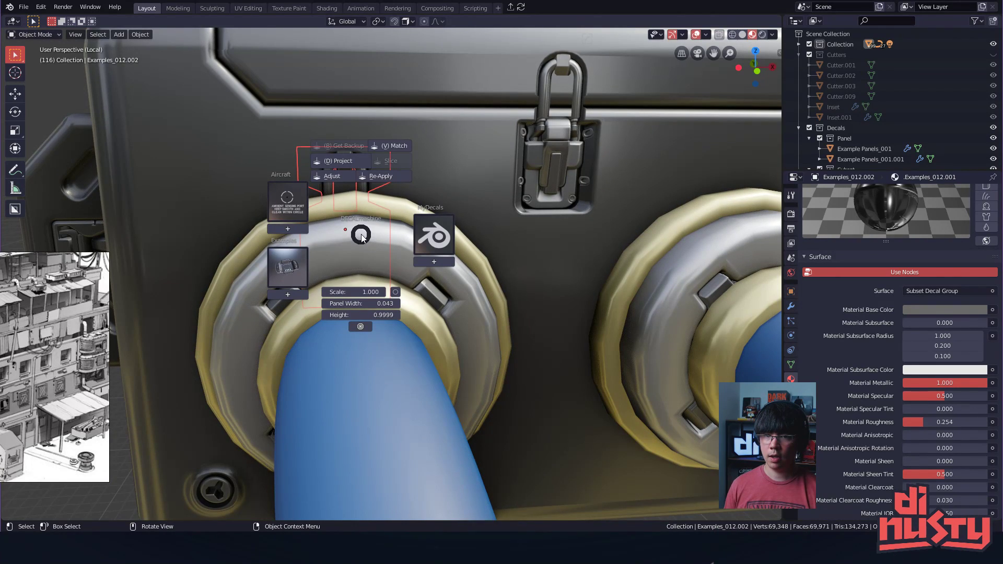
pyautogui.press('d')
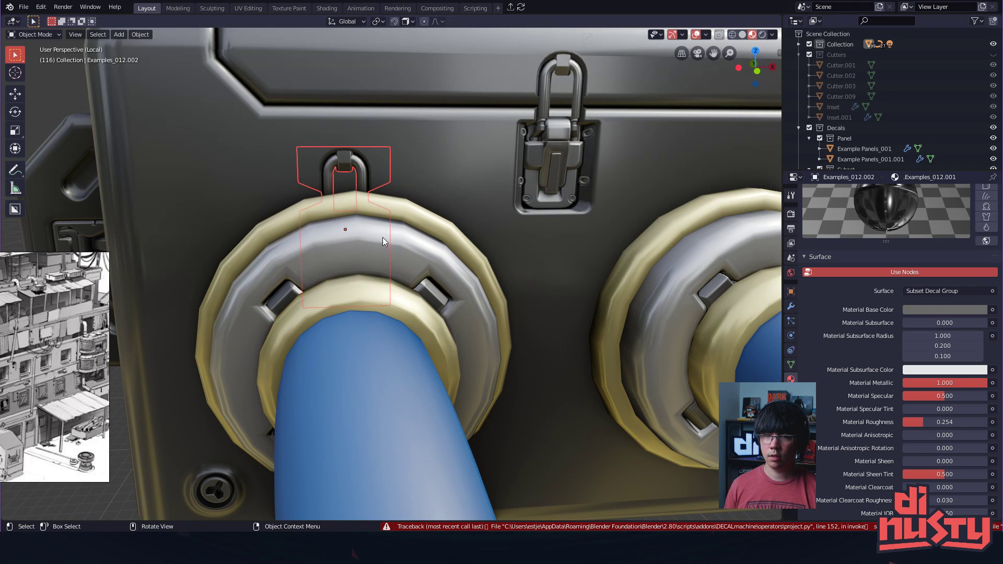
# - Move the duplicated latch decal in front of the cable fitting, shrink it, and reposition it on the grey metal ring
pyautogui.moveTo(386, 234); pyautogui.dragTo(349, 249, button='middle')
pyautogui.press('g')
pyautogui.click(417, 259)
pyautogui.moveTo(416, 259); pyautogui.dragTo(364, 244, button='middle')
pyautogui.press('s')
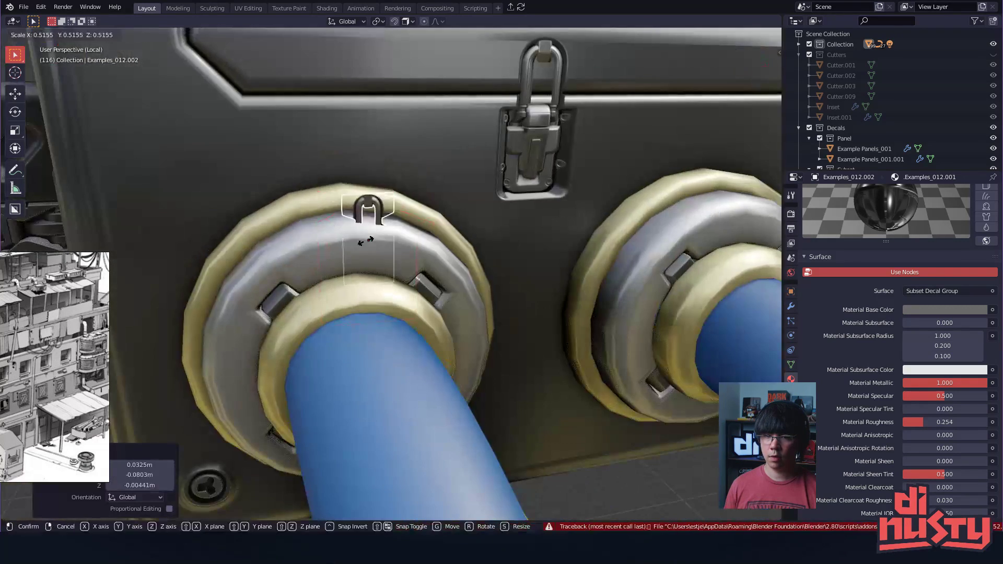
pyautogui.rightClick(360, 248)
pyautogui.press('s')
pyautogui.click(411, 248)
pyautogui.press('g')
pyautogui.click(353, 249)
# - Centre the duplicated latch decal on the upper part of the grey ring and enlarge it by about 1.34
pyautogui.scroll(4, 356, 250)
pyautogui.moveTo(413, 259); pyautogui.dragTo(441, 243, button='middle')
pyautogui.press('g')
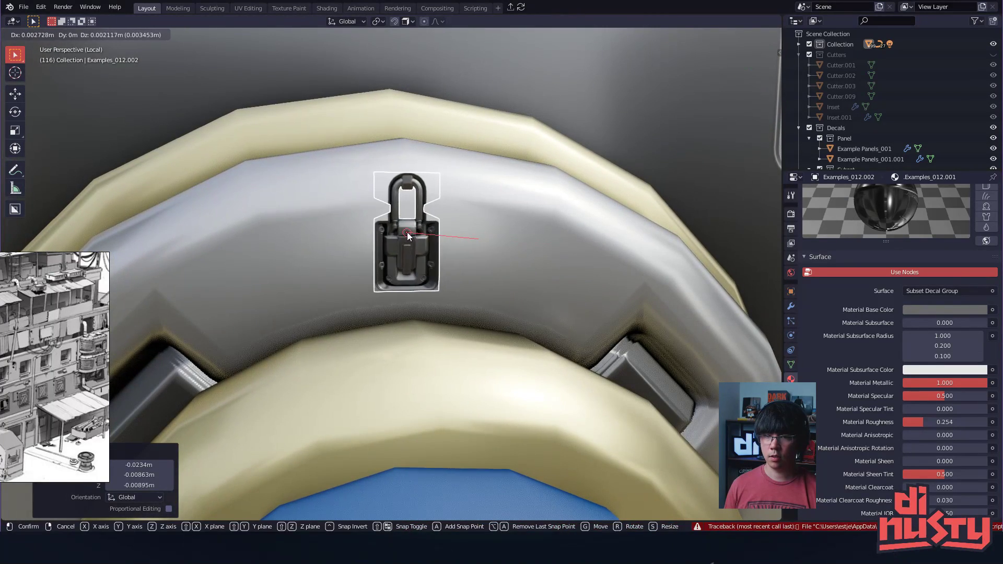
pyautogui.click(409, 231)
pyautogui.press('s')
pyautogui.click(479, 227)
pyautogui.press('g')
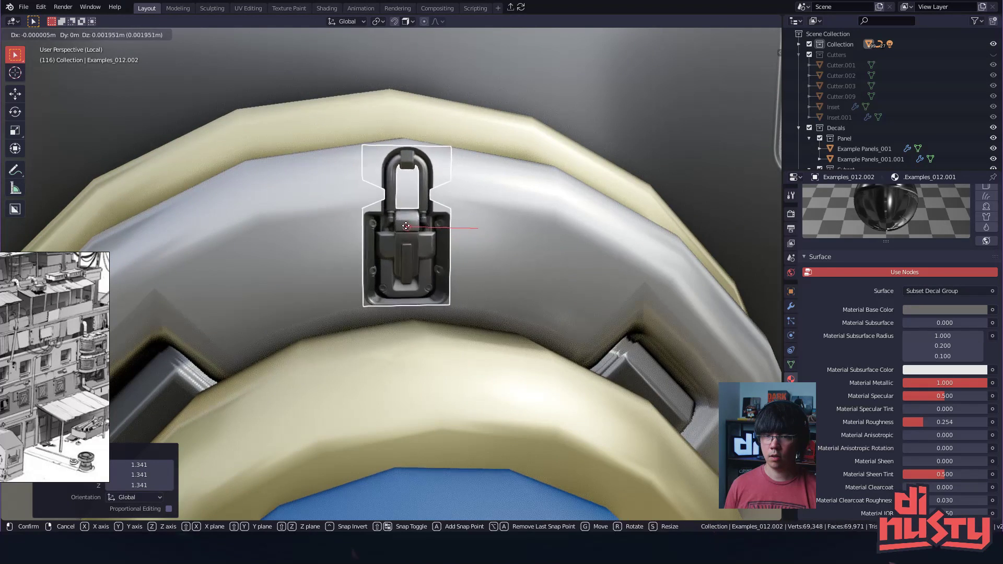
pyautogui.click(418, 232)
pyautogui.moveTo(475, 230); pyautogui.dragTo(411, 241, button='middle')
# - Try Match Materials on the duplicated latch decal with the subset material set to None
pyautogui.press('d')
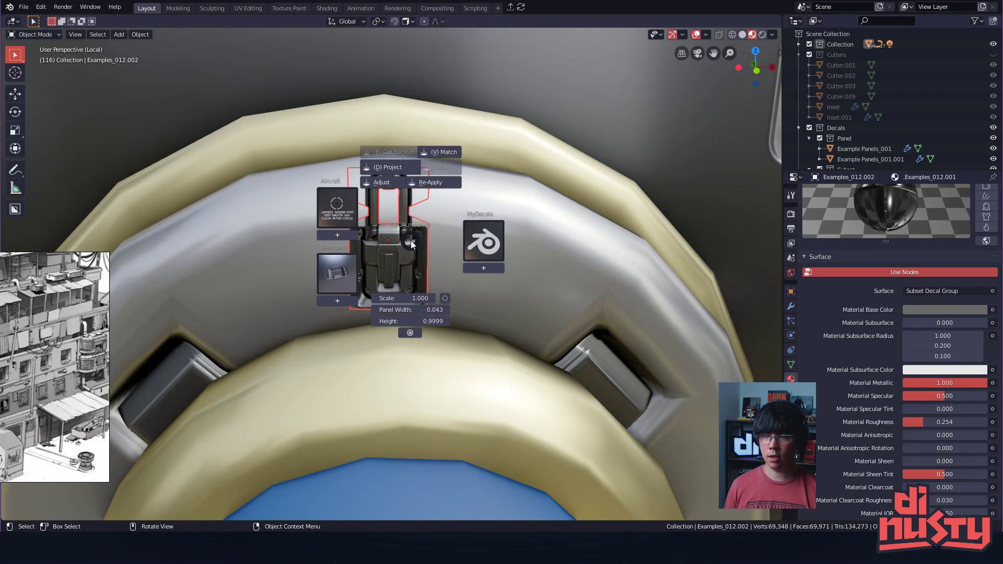
pyautogui.press('v')
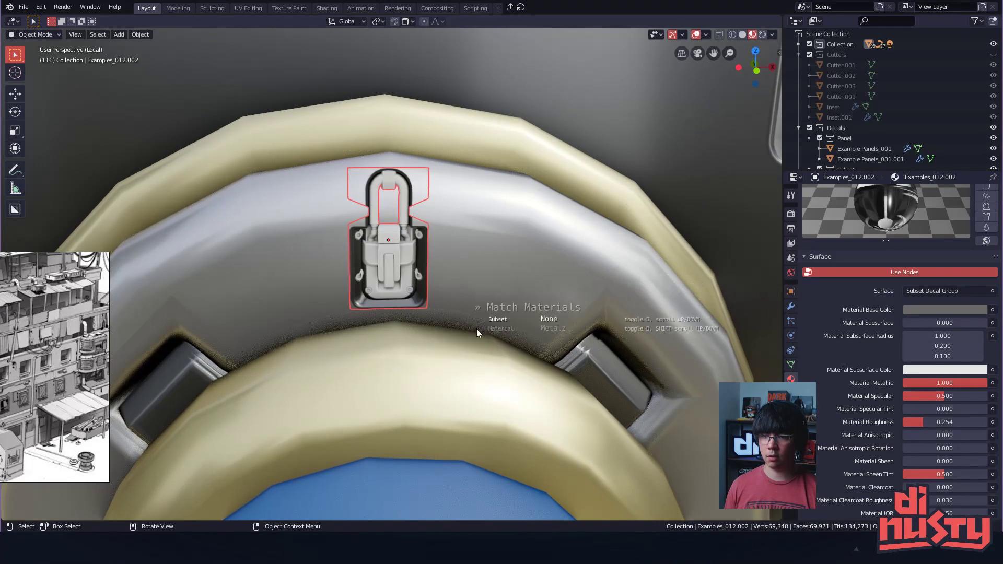
pyautogui.click(476, 377)
pyautogui.moveTo(477, 377); pyautogui.dragTo(415, 270, button='middle')
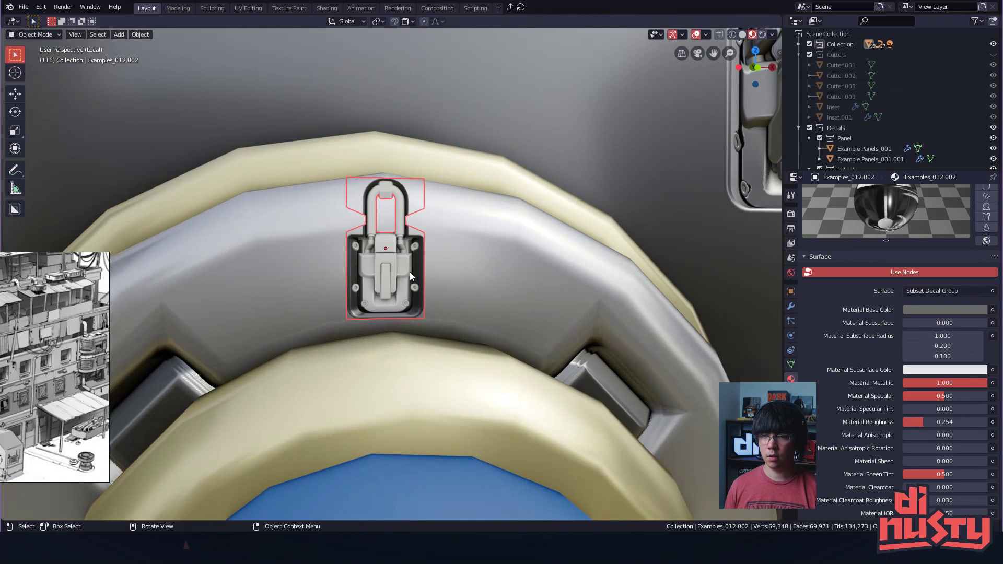
pyautogui.press('d')
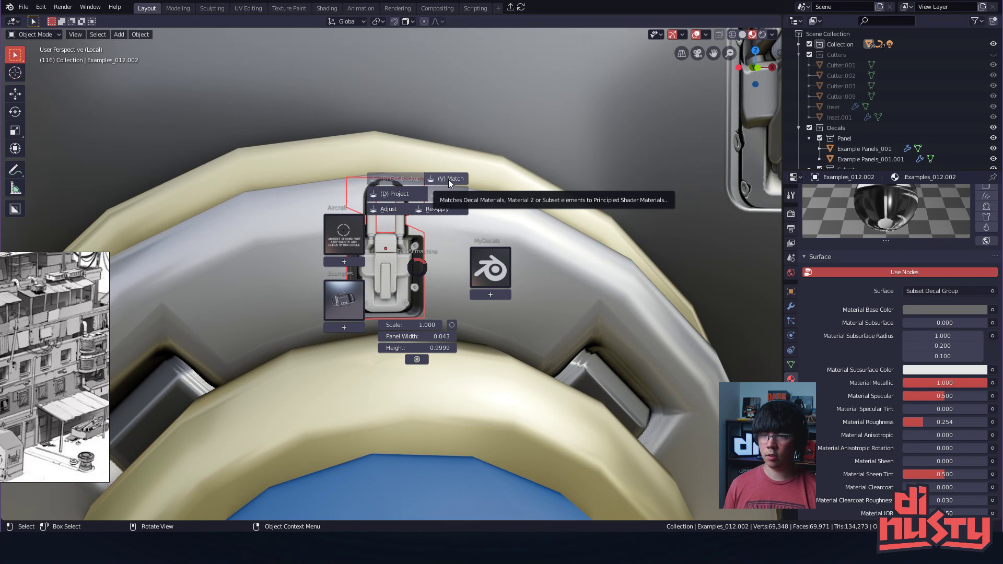
pyautogui.click(477, 212)
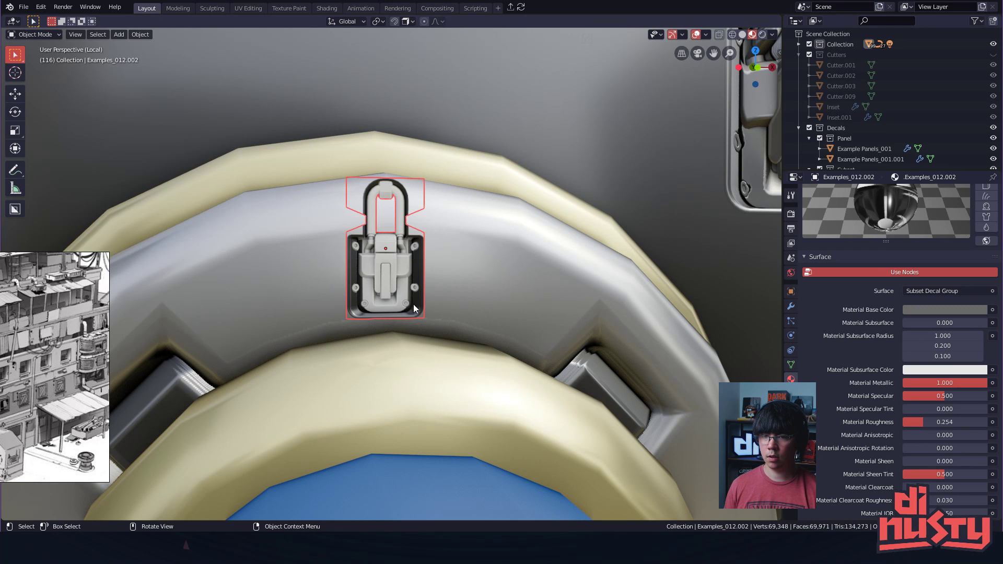
pyautogui.press('d')
pyautogui.press('v')
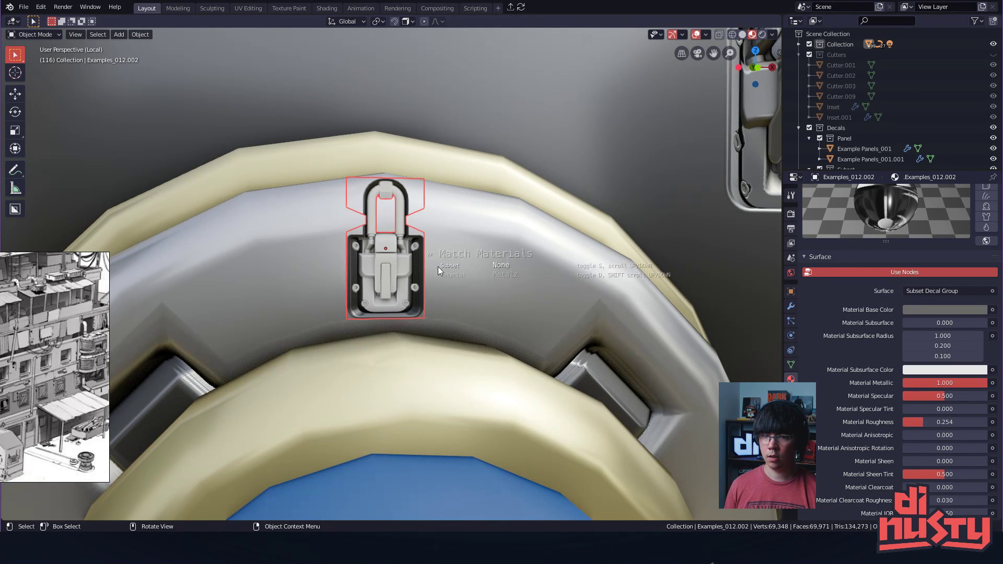
pyautogui.click(464, 351)
# - Cycle through the subset materials for the duplicated latch decal in Match Materials, trying None and Plates
pyautogui.press('d')
pyautogui.press('v')
pyautogui.scroll(-1, 409, 271)
pyautogui.scroll(1, 408, 271)
pyautogui.scroll(-8, 408, 271)
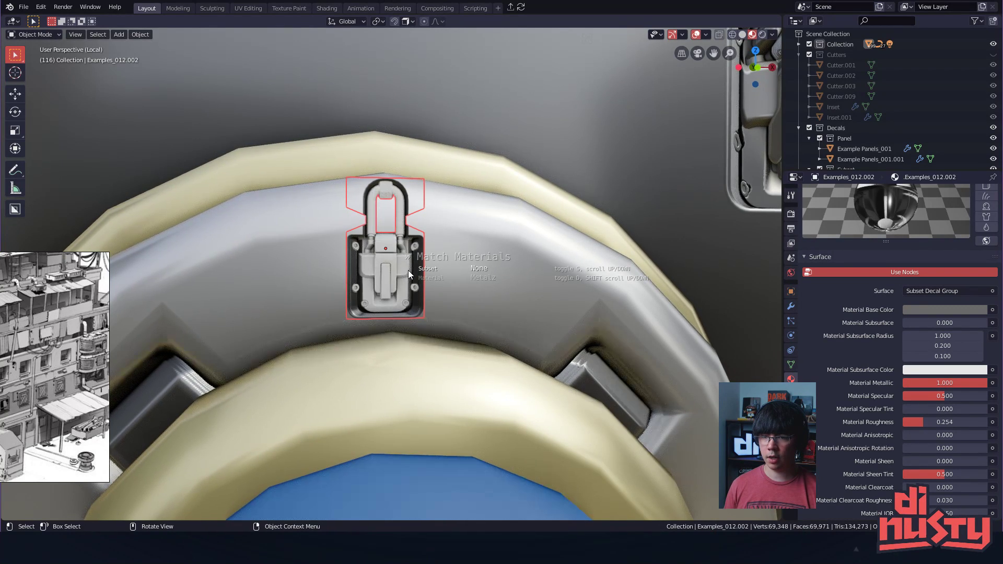
pyautogui.scroll(6, 408, 271)
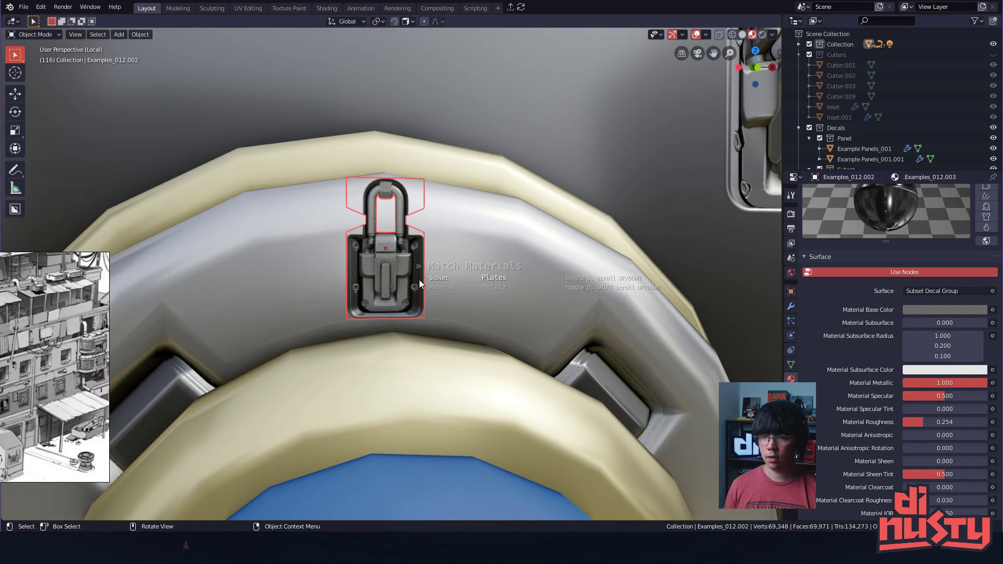
pyautogui.scroll(1, 418, 280)
pyautogui.press('d')
pyautogui.scroll(-2, 419, 280)
pyautogui.scroll(1, 419, 280)
pyautogui.scroll(-2, 419, 280)
pyautogui.scroll(1, 419, 280)
pyautogui.click(419, 280)
# - Delete the duplicated latch decal from the cable fitting's grey ring
pyautogui.click(491, 249)
pyautogui.click(413, 278)
pyautogui.press('Delete')
# - Run Match Materials on the original latch decal between the two cable fittings
pyautogui.scroll(-6, 431, 268)
pyautogui.moveTo(432, 268)
pyautogui.mouseDown(button='middle')
pyautogui.moveTo(494, 271)
pyautogui.moveTo(403, 315)
pyautogui.moveTo(386, 289)
pyautogui.moveTo(424, 259)
pyautogui.mouseUp(button='middle')
pyautogui.click(396, 273)
pyautogui.scroll(4, 396, 274)
pyautogui.press('d')
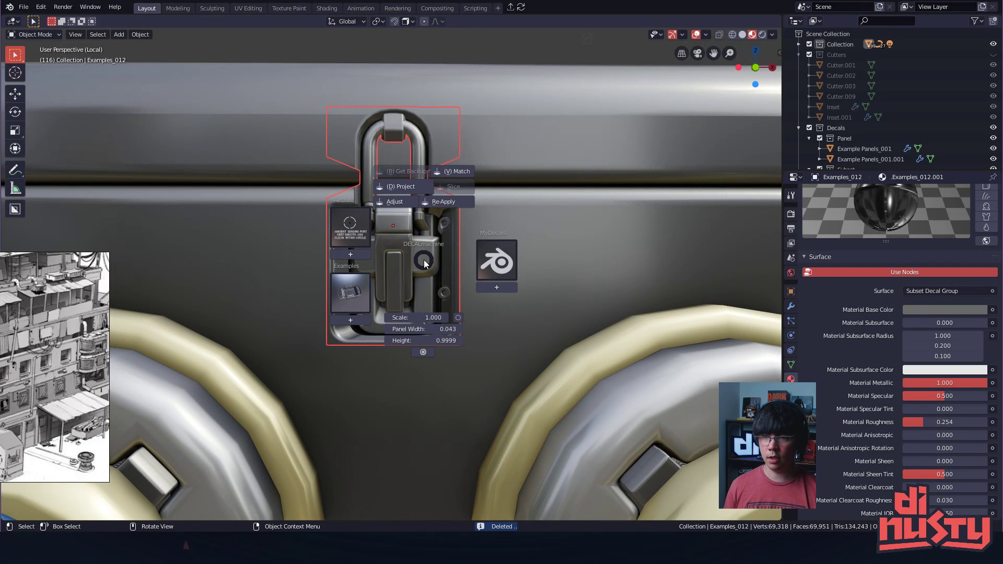
pyautogui.press('v')
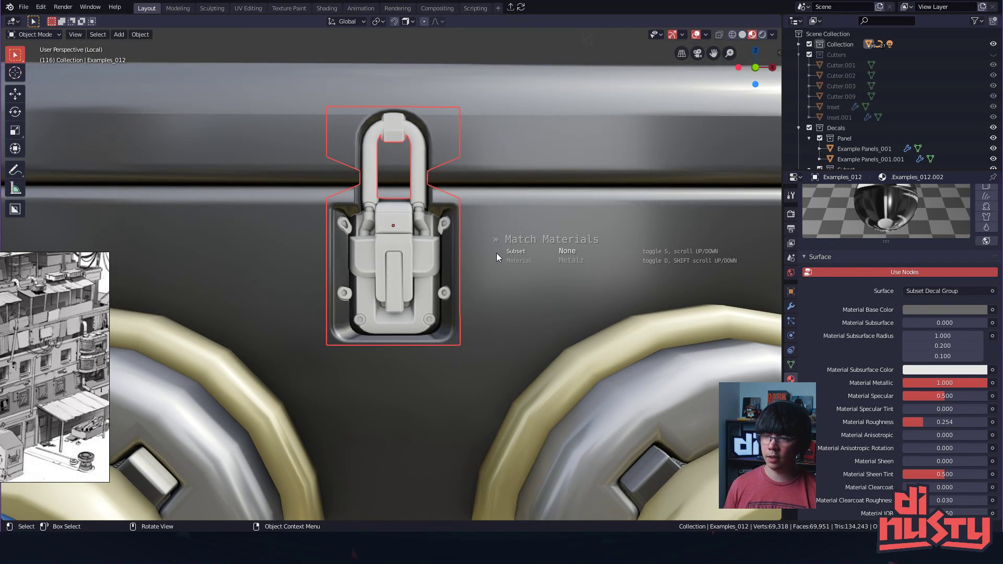
# - Set the original latch decal's subset material to Plates in Match Materials
pyautogui.press('d')
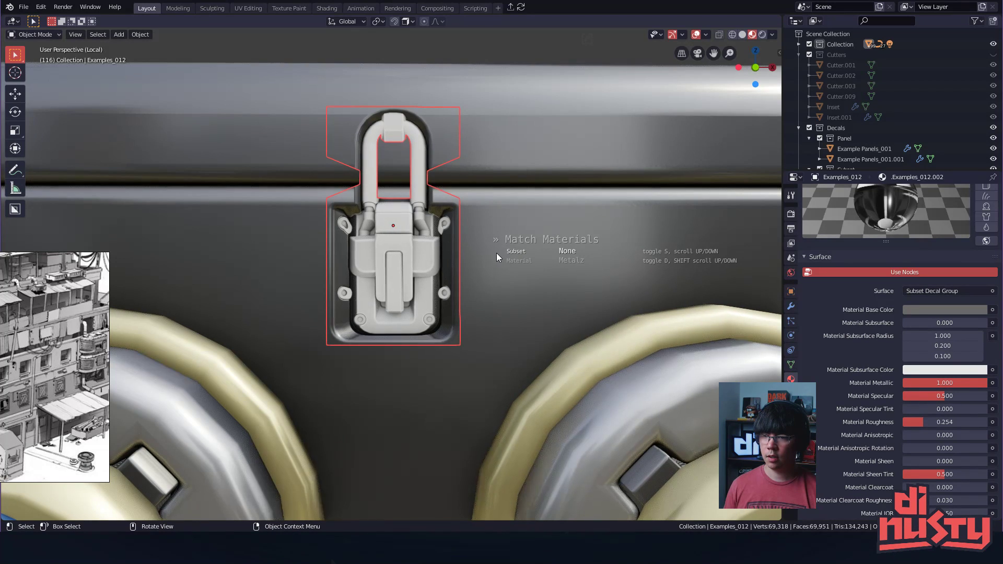
pyautogui.press('s')
pyautogui.press('d')
pyautogui.press('d')
pyautogui.press('s')
pyautogui.scroll(-1, 496, 252)
pyautogui.scroll(-1, 497, 252)
pyautogui.scroll(2, 496, 253)
pyautogui.scroll(-1, 496, 253)
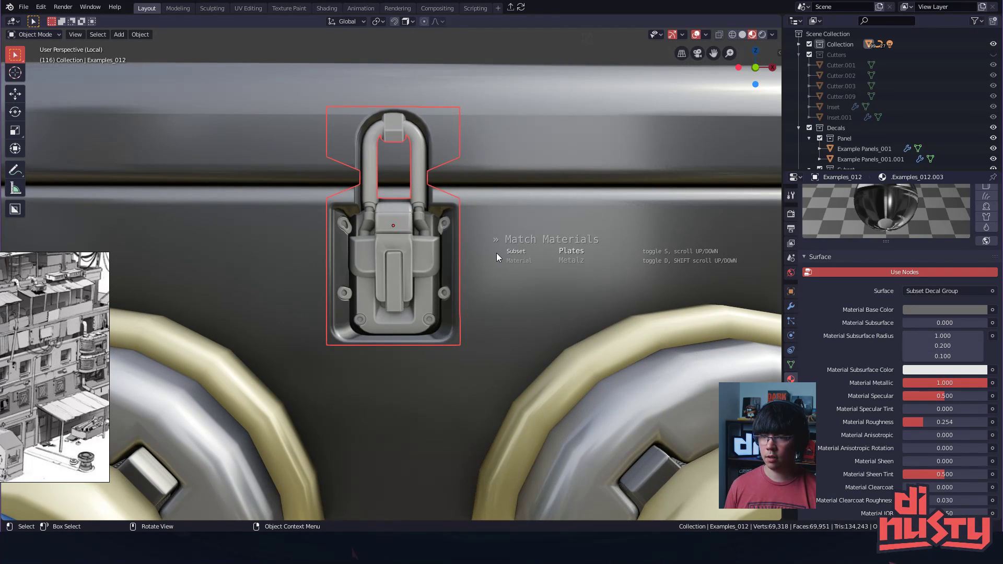
# - Match the subset material of the case's left latch decal to the gold Material.002
pyautogui.scroll(-1, 496, 253)
pyautogui.scroll(-1, 496, 253)
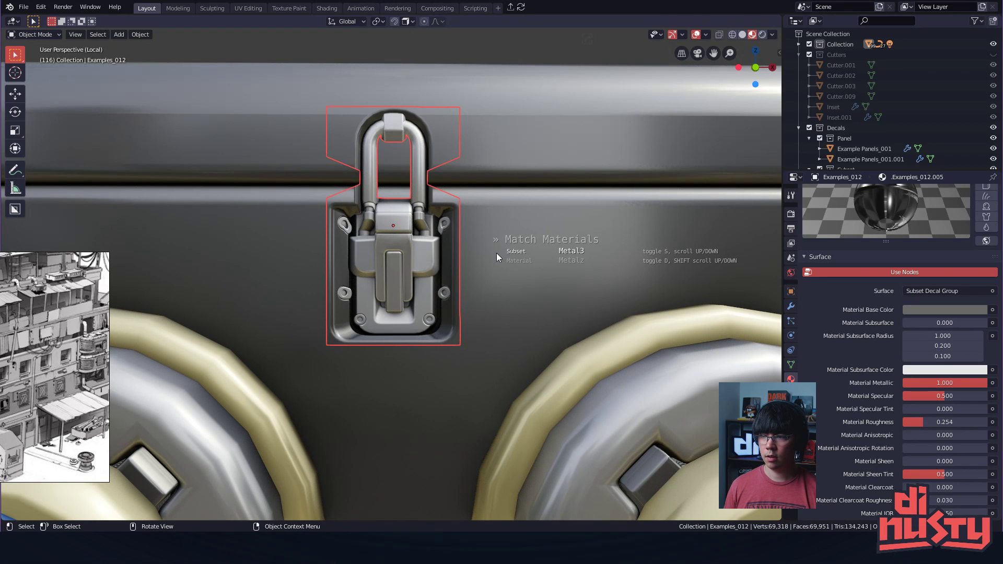
pyautogui.scroll(1, 496, 253)
pyautogui.scroll(-1, 496, 253)
pyautogui.scroll(1, 497, 252)
pyautogui.scroll(-1, 496, 253)
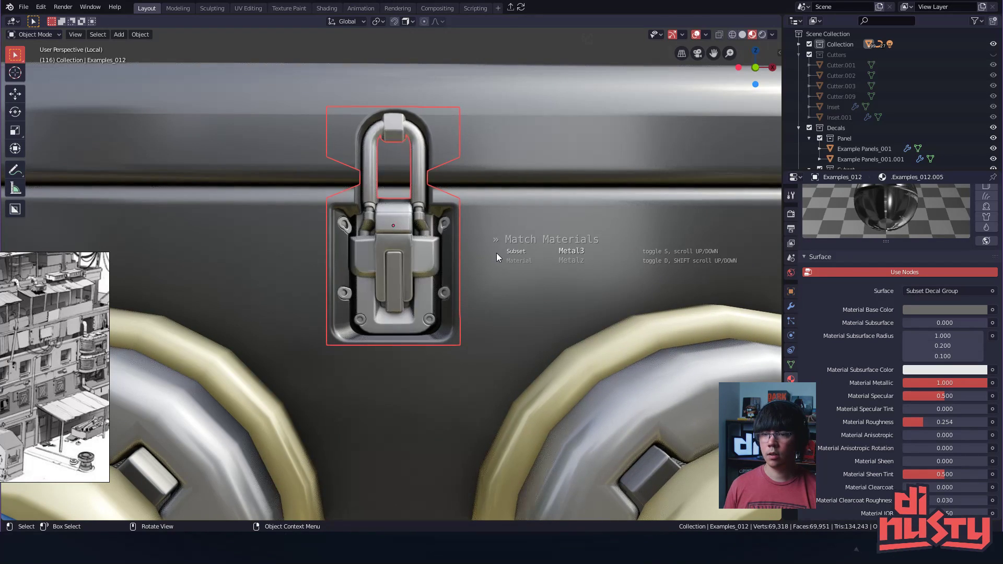
pyautogui.scroll(-1, 497, 253)
pyautogui.scroll(-1, 496, 253)
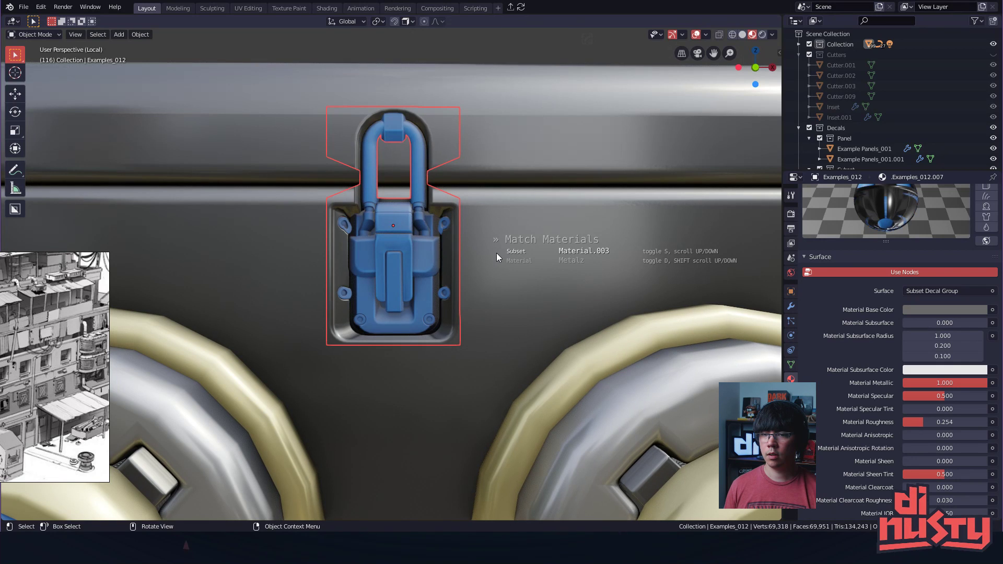
pyautogui.scroll(1, 497, 253)
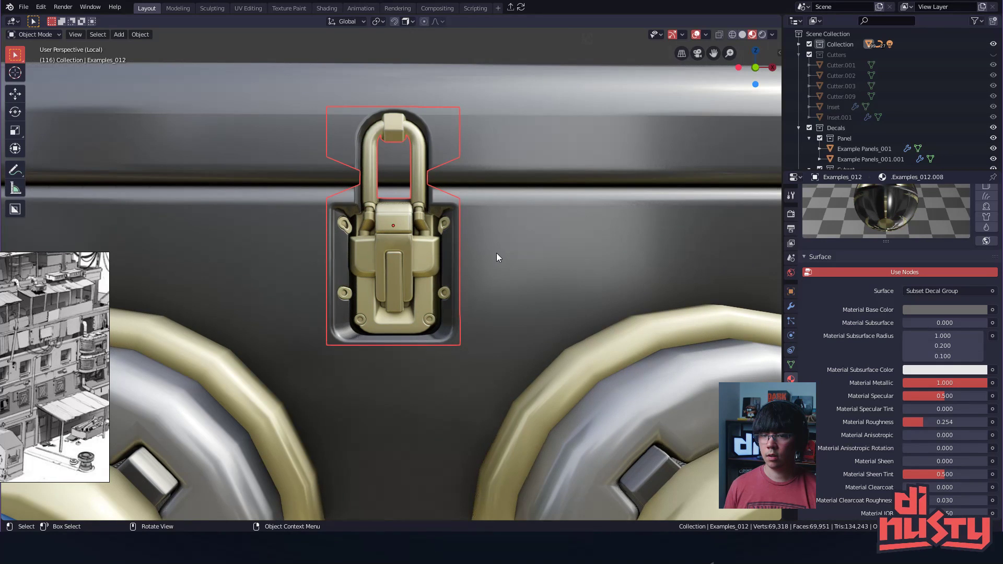
pyautogui.click(496, 253)
pyautogui.scroll(-2, 512, 268)
pyautogui.keyDown('ctrl'); pyautogui.keyDown('alt'); pyautogui.moveTo(512, 268); pyautogui.dragTo(471, 277); pyautogui.keyUp('alt'); pyautogui.keyUp('ctrl')
pyautogui.keyDown('alt'); pyautogui.moveTo(470, 277); pyautogui.dragTo(440, 136); pyautogui.keyUp('alt')
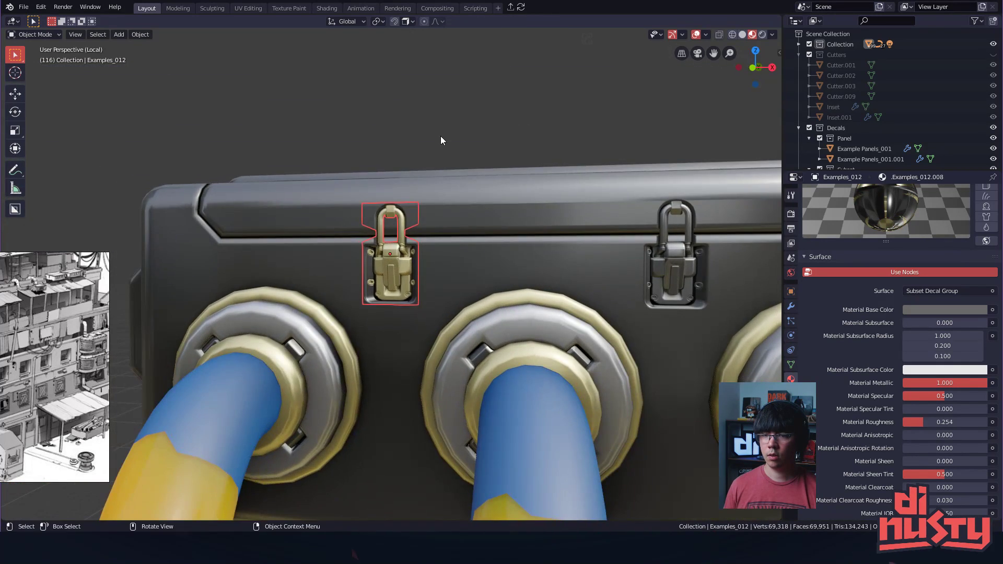
# - Match the subset material of the right latch decal to Material.002 as well
pyautogui.click(441, 136)
pyautogui.keyDown('alt'); pyautogui.moveTo(553, 225); pyautogui.dragTo(529, 230); pyautogui.keyUp('alt')
pyautogui.click(601, 260)
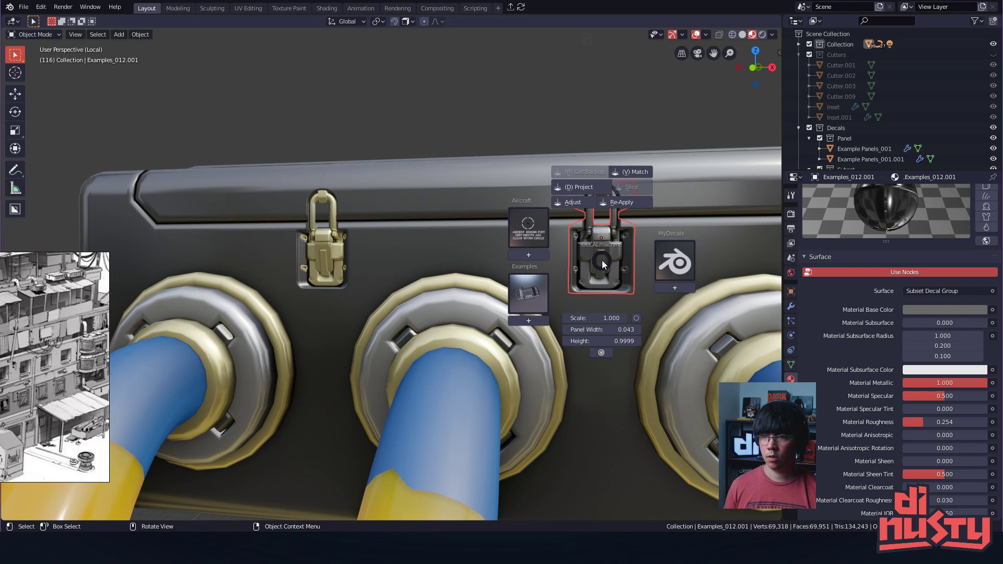
pyautogui.press('d')
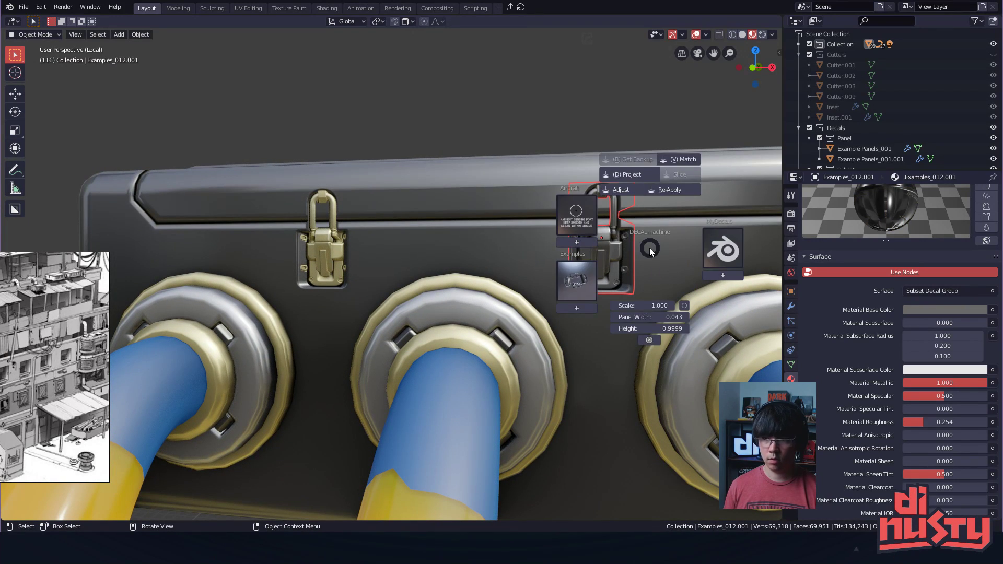
pyautogui.press('m')
pyautogui.scroll(-6, 604, 252)
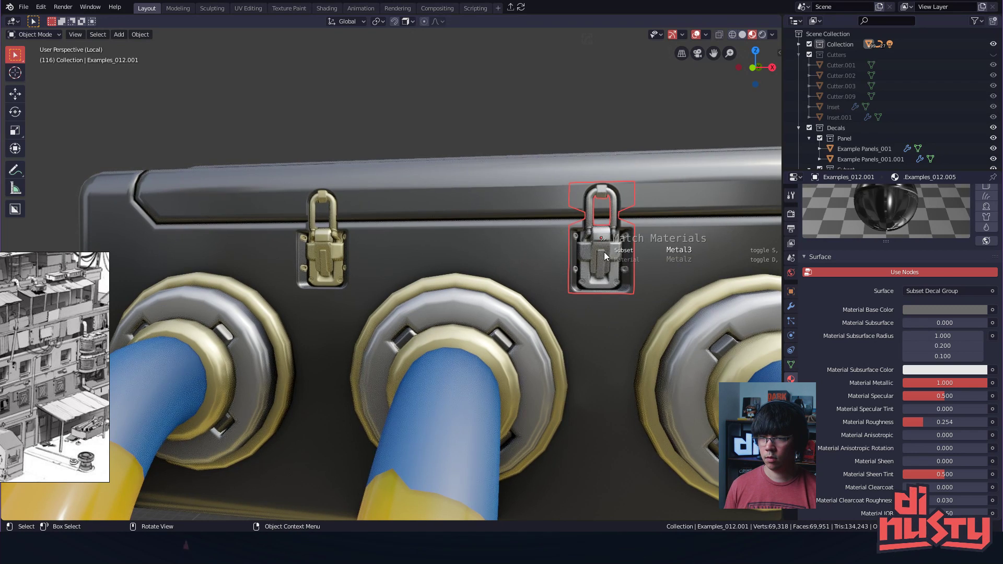
pyautogui.scroll(-4, 603, 252)
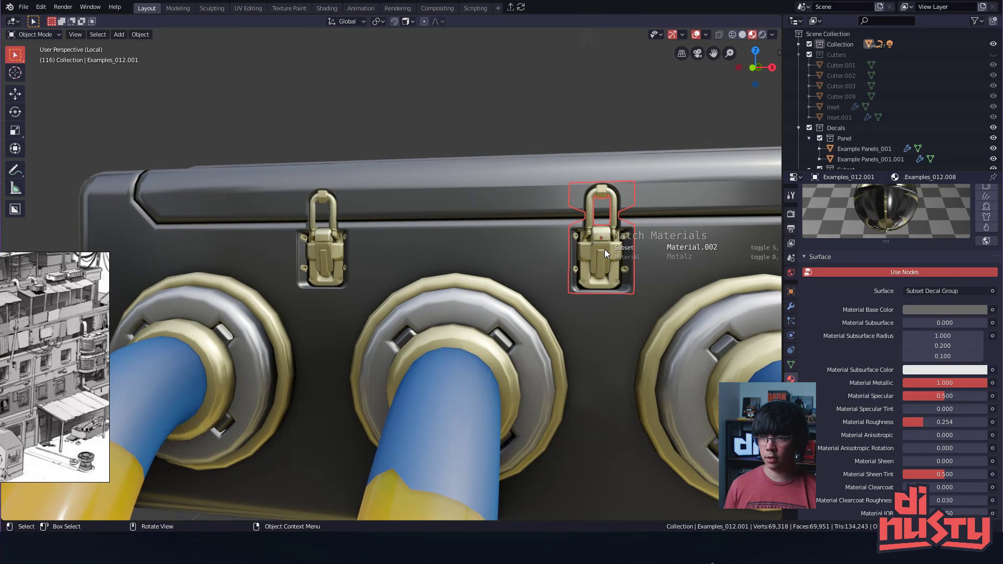
pyautogui.scroll(1, 604, 252)
pyautogui.click(603, 252)
pyautogui.moveTo(558, 127); pyautogui.dragTo(486, 218, button='middle')
pyautogui.scroll(-1, 494, 198)
pyautogui.moveTo(486, 218); pyautogui.dragTo(555, 212, button='middle')
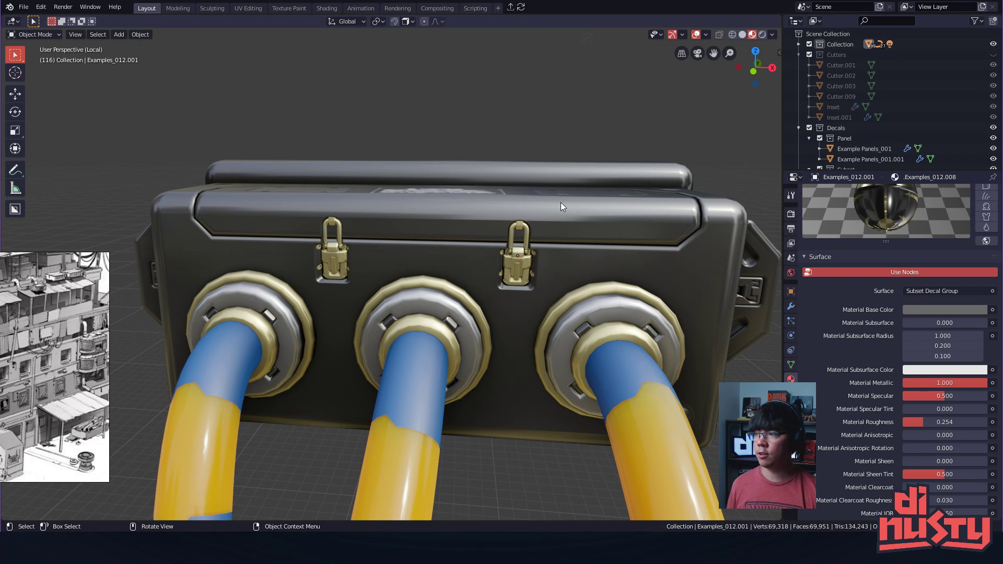
pyautogui.moveTo(559, 205); pyautogui.dragTo(557, 227, button='middle')
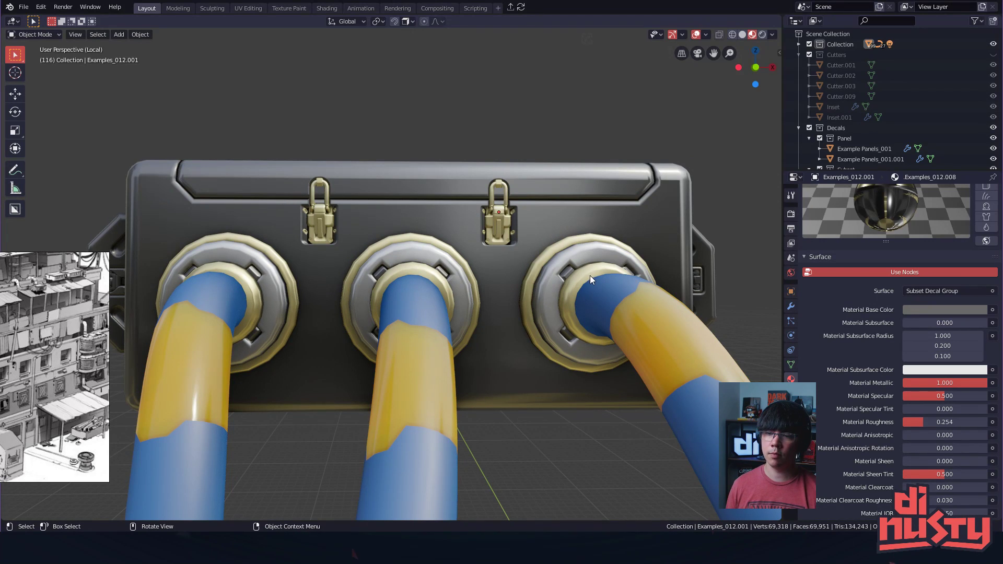
pyautogui.scroll(4, 883, 345)
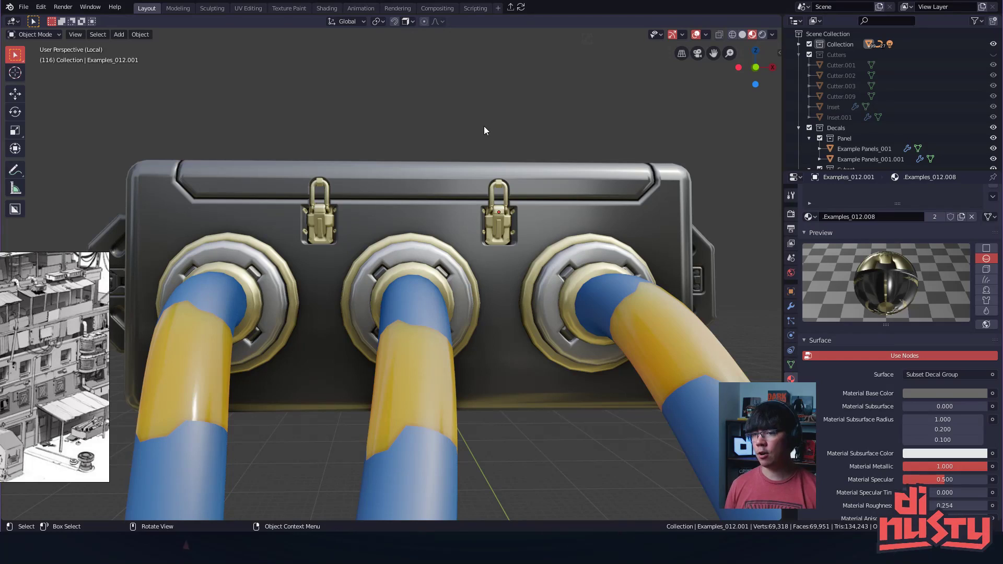
# - Delete the decal inside the lid panel to the left of the CAUTION label
pyautogui.moveTo(488, 119); pyautogui.dragTo(274, 237, button='middle')
pyautogui.press('x')
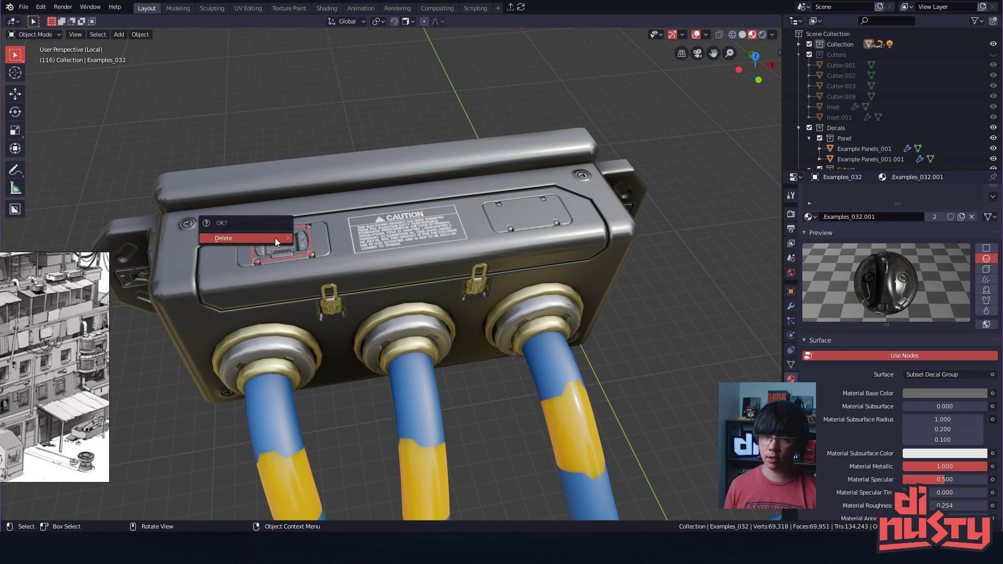
pyautogui.click(275, 237)
pyautogui.moveTo(294, 79); pyautogui.dragTo(347, 90, button='middle')
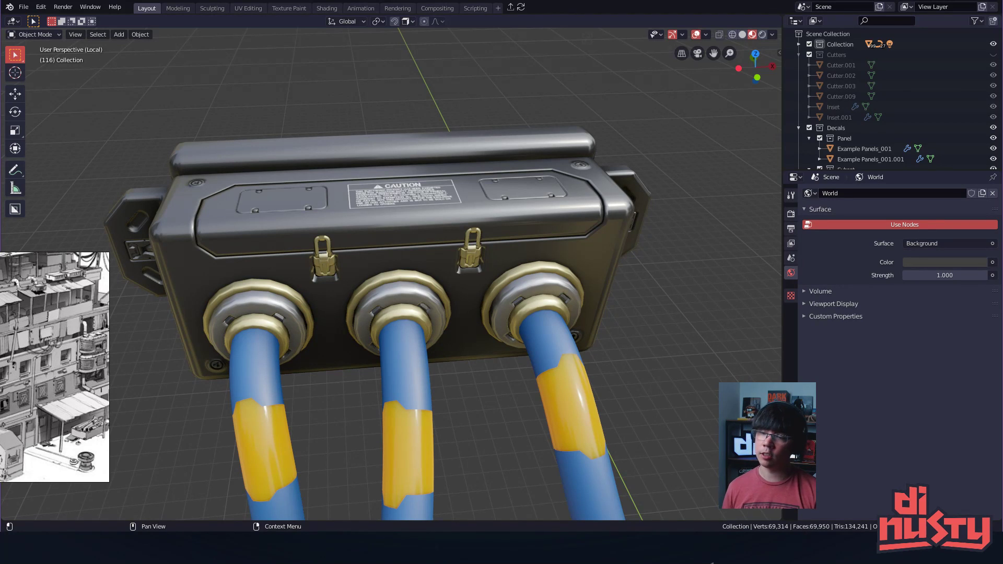
# - Undo the lid decal deletion and the material matches made on both latch decals
pyautogui.keyDown('alt'); pyautogui.moveTo(660, 273); pyautogui.dragTo(611, 248); pyautogui.keyUp('alt')
pyautogui.hotkey('ctrl', 'z')
pyautogui.hotkey('ctrl', 'z')
pyautogui.hotkey('ctrl', 'z')
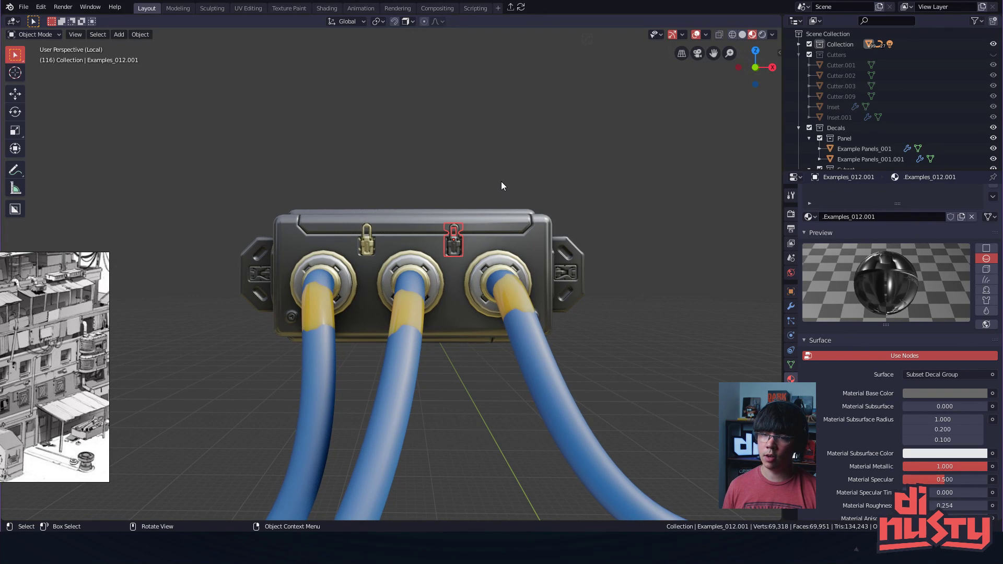
pyautogui.hotkey('ctrl', 'z')
pyautogui.hotkey('ctrl', 'z')
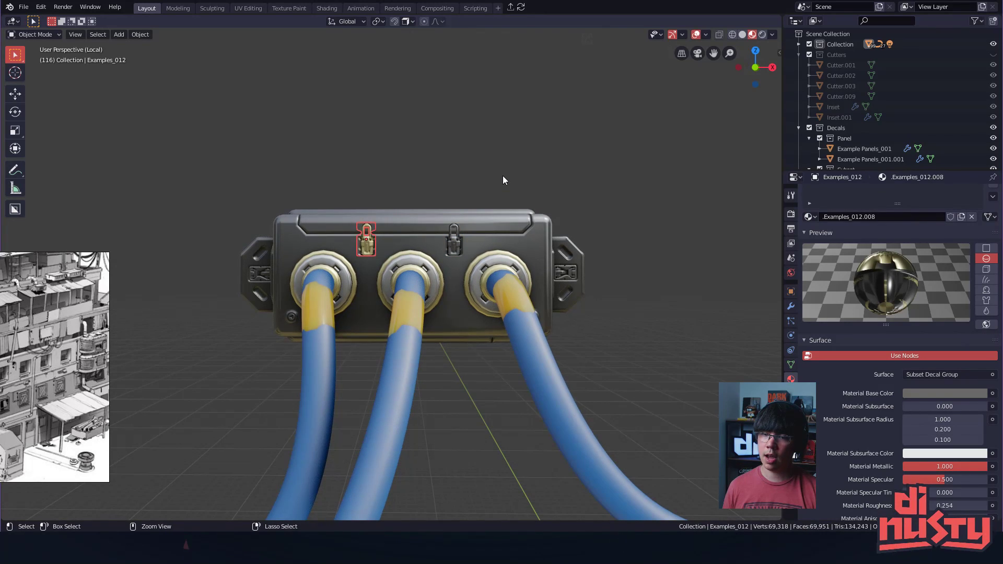
pyautogui.hotkey('ctrl', 'z')
pyautogui.hotkey('ctrl', 'z')
# - Remove only the decal inside the lid panel left of the CAUTION label, keeping the panel outline and its screws
pyautogui.moveTo(502, 180); pyautogui.dragTo(595, 235, button='middle')
pyautogui.press('Tab')
pyautogui.press('pageup')
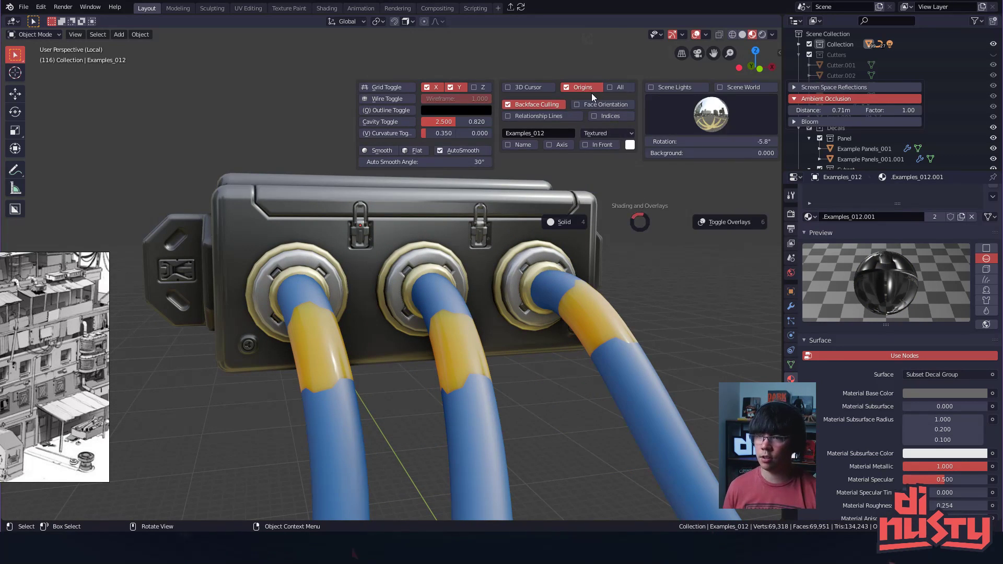
pyautogui.moveTo(585, 88)
pyautogui.mouseDown(button='middle')
pyautogui.moveTo(525, 256)
pyautogui.moveTo(556, 300)
pyautogui.moveTo(465, 309)
pyautogui.mouseUp(button='middle')
pyautogui.scroll(4, 465, 309)
pyautogui.click(357, 295)
pyautogui.moveTo(355, 304); pyautogui.dragTo(349, 296, button='middle')
pyautogui.press('x')
pyautogui.click(349, 296)
pyautogui.moveTo(320, 160); pyautogui.dragTo(342, 174, button='middle')
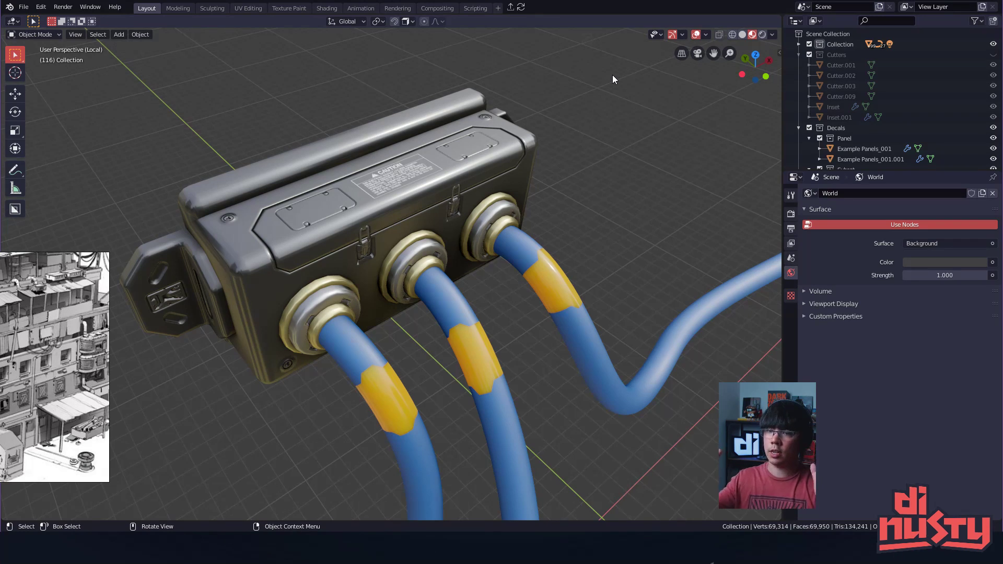
# - Examine the CAUTION decal on the lid up close and the mounting bracket on the side of the case
pyautogui.moveTo(491, 128); pyautogui.dragTo(494, 280, button='middle')
pyautogui.scroll(4, 504, 173)
pyautogui.scroll(2, 449, 235)
pyautogui.moveTo(424, 217); pyautogui.dragTo(478, 269, button='middle')
pyautogui.moveTo(479, 269)
pyautogui.keyDown('alt'); pyautogui.mouseDown()
pyautogui.moveTo(462, 268)
pyautogui.moveTo(469, 274)
pyautogui.mouseUp(); pyautogui.keyUp('alt')
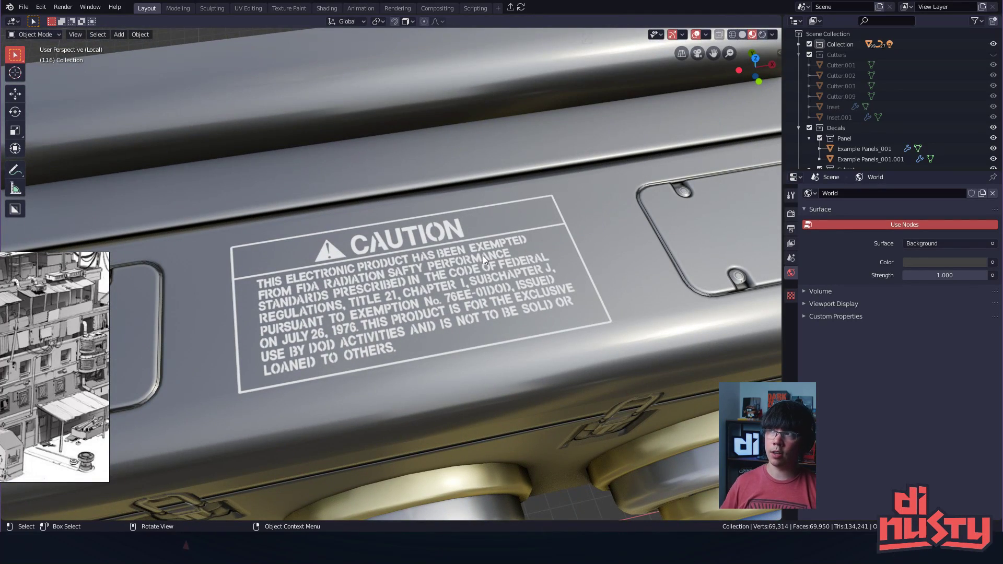
pyautogui.keyDown('alt'); pyautogui.keyDown('shift'); pyautogui.moveTo(621, 202); pyautogui.dragTo(442, 258); pyautogui.keyUp('shift'); pyautogui.keyUp('alt')
pyautogui.scroll(-5, 401, 227)
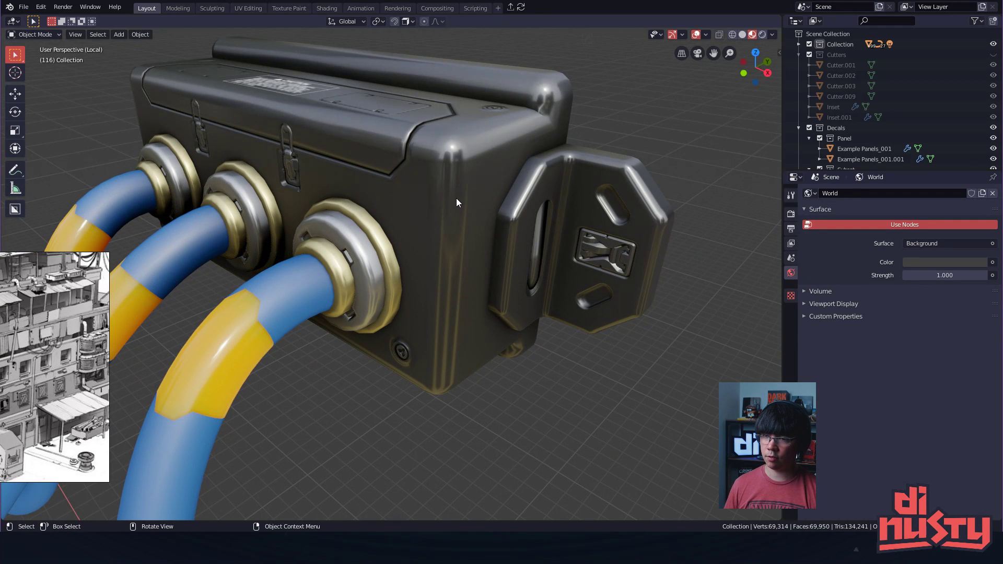
pyautogui.keyDown('alt'); pyautogui.moveTo(466, 184); pyautogui.dragTo(504, 170); pyautogui.keyUp('alt')
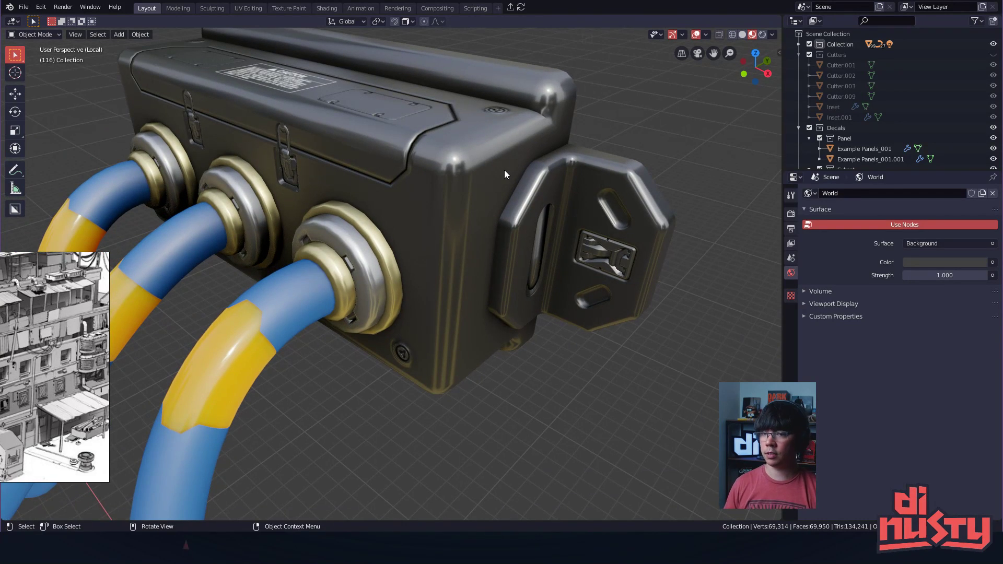
pyautogui.keyDown('shift'); pyautogui.moveTo(482, 168); pyautogui.dragTo(455, 206, button='middle'); pyautogui.keyUp('shift')
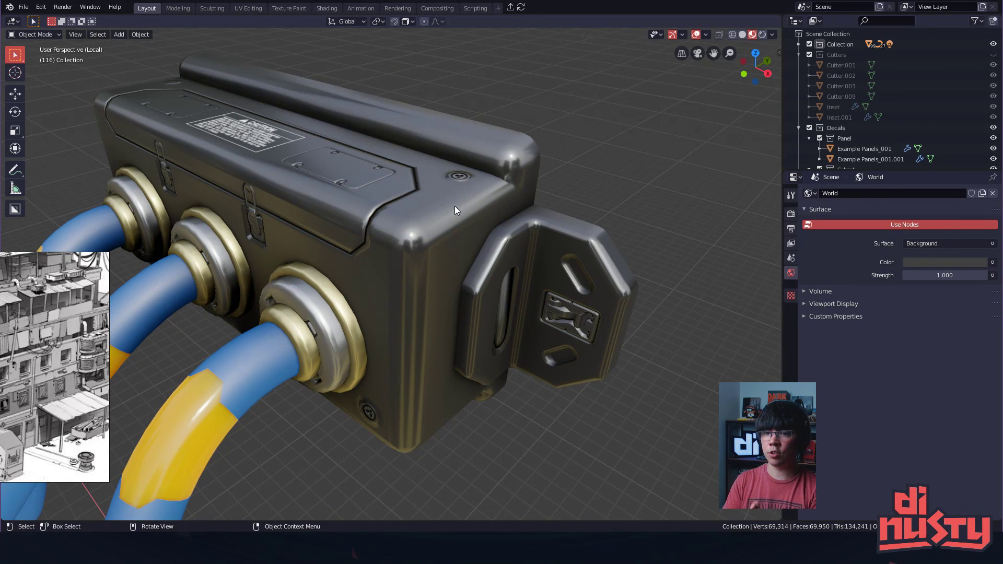
pyautogui.keyDown('alt'); pyautogui.keyDown('shift'); pyautogui.moveTo(442, 255); pyautogui.dragTo(435, 243); pyautogui.keyUp('shift'); pyautogui.keyUp('alt')
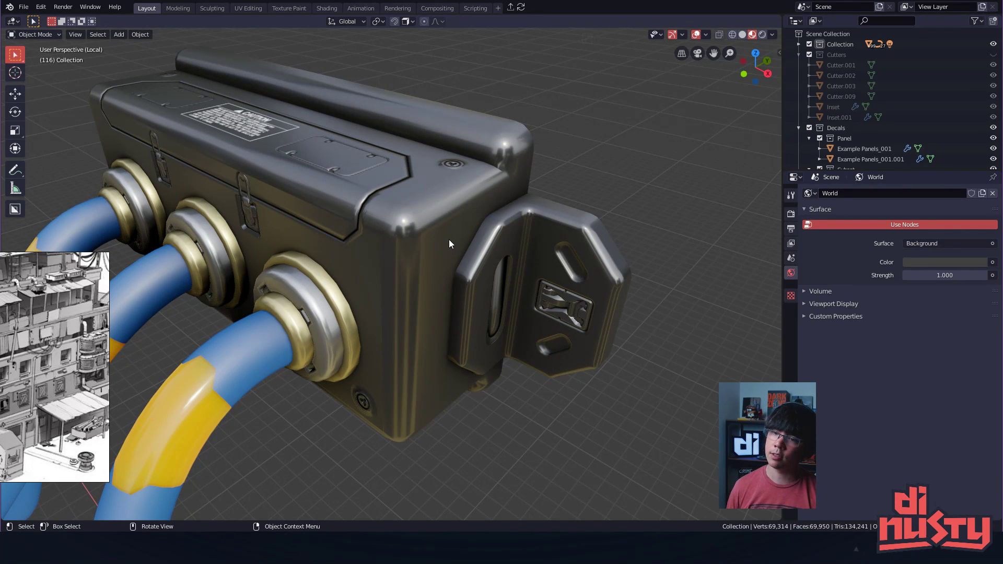
pyautogui.keyDown('shift'); pyautogui.moveTo(467, 257); pyautogui.dragTo(466, 253, button='middle'); pyautogui.keyUp('shift')
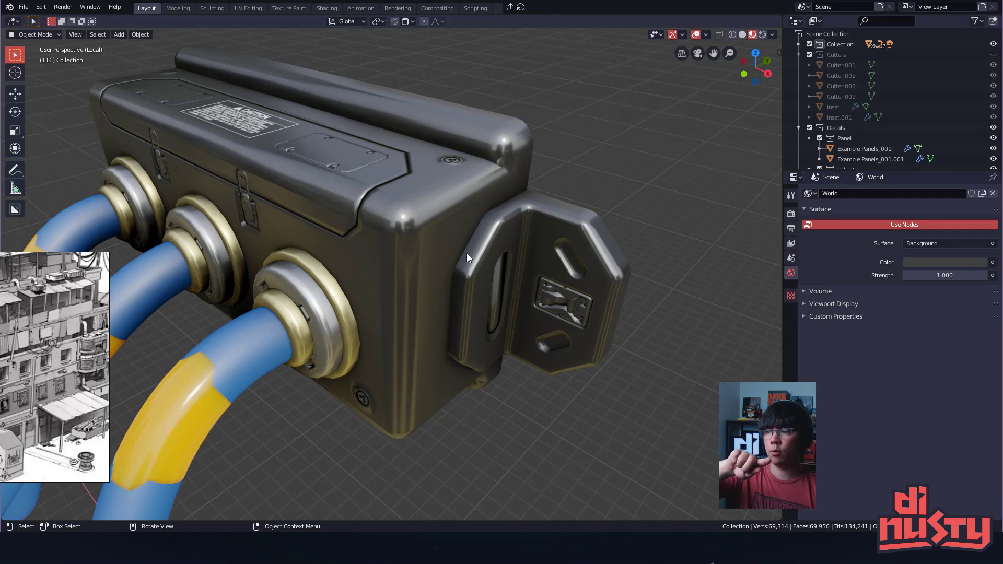
pyautogui.keyDown('shift'); pyautogui.moveTo(733, 237); pyautogui.dragTo(711, 242, button='middle'); pyautogui.keyUp('shift')
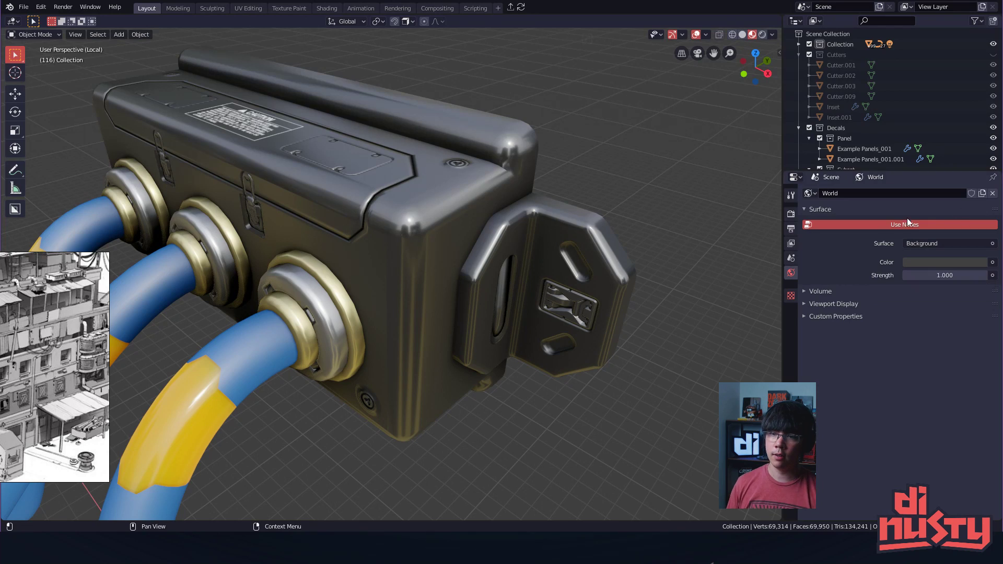
# - Examine the lid panels, latches, cable connectors and bracket decal of the case from several angles
pyautogui.moveTo(532, 173); pyautogui.dragTo(592, 247, button='middle')
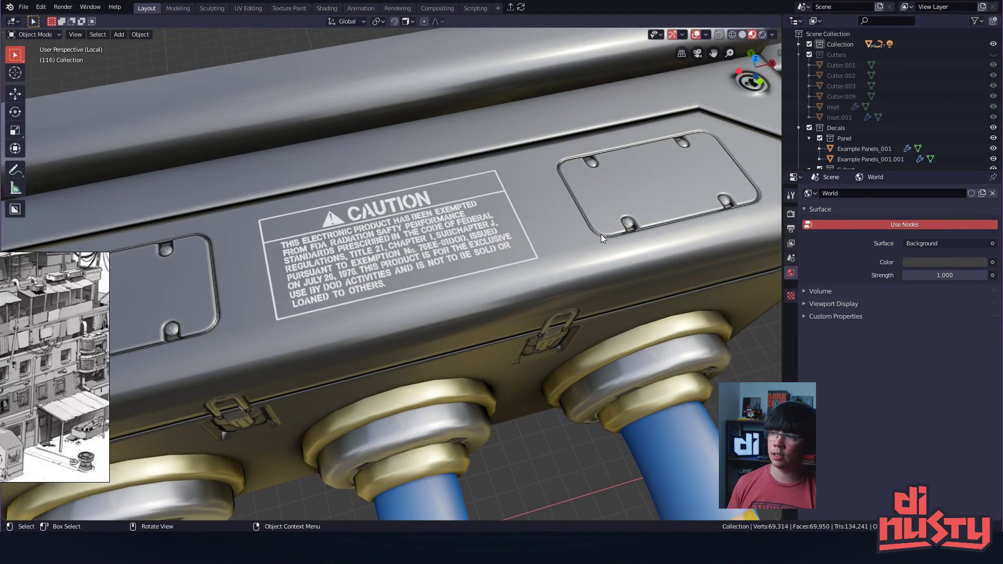
pyautogui.moveTo(669, 182); pyautogui.dragTo(637, 180, button='middle')
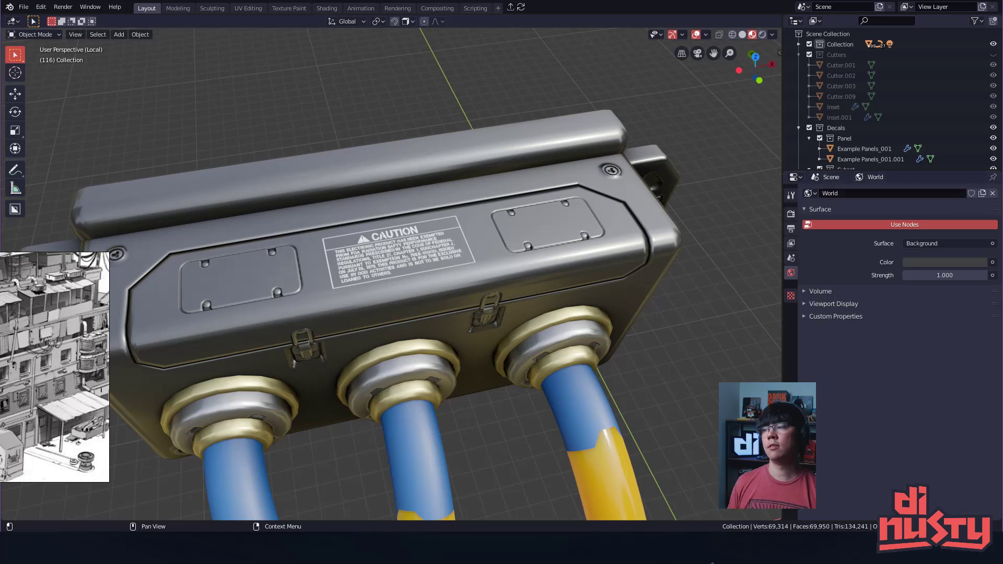
pyautogui.moveTo(739, 296); pyautogui.dragTo(539, 202, button='middle')
pyautogui.scroll(-3, 539, 202)
pyautogui.keyDown('alt'); pyautogui.moveTo(492, 214); pyautogui.dragTo(481, 271); pyautogui.keyUp('alt')
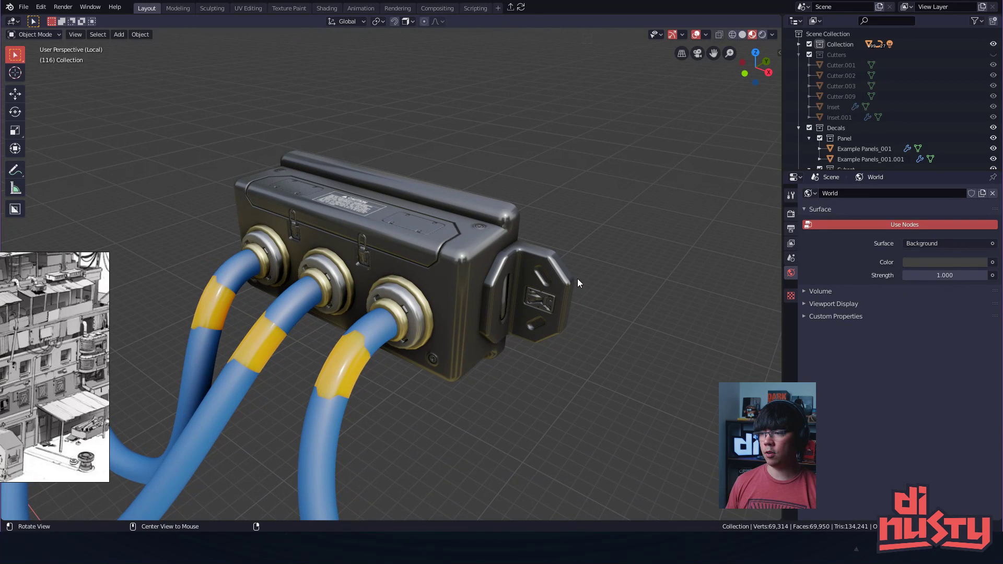
pyautogui.moveTo(578, 278); pyautogui.dragTo(593, 312, button='middle')
pyautogui.moveTo(624, 282); pyautogui.dragTo(538, 277, button='middle')
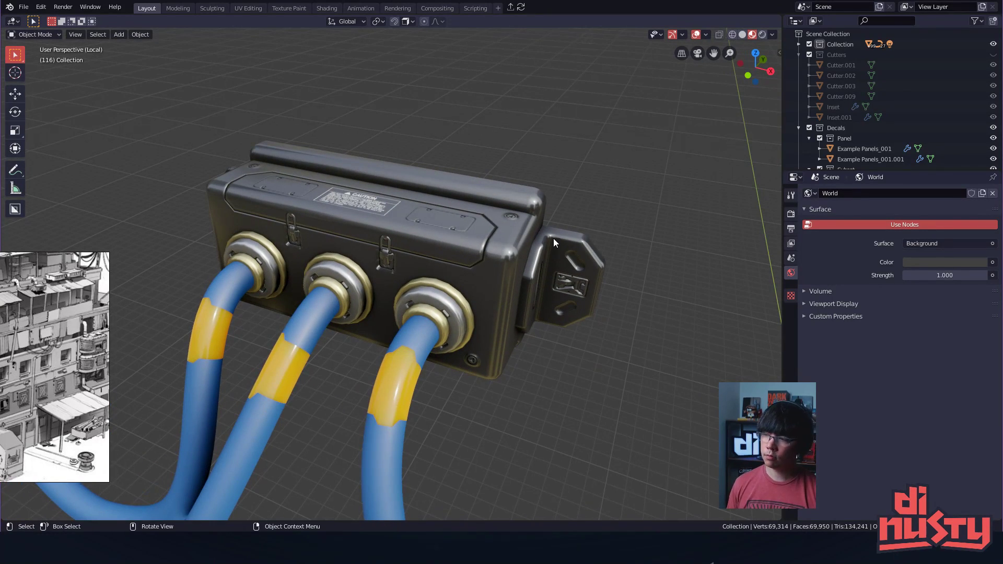
pyautogui.keyDown('alt'); pyautogui.moveTo(547, 306); pyautogui.dragTo(478, 244); pyautogui.keyUp('alt')
pyautogui.keyDown('ctrl'); pyautogui.keyDown('alt'); pyautogui.moveTo(515, 303); pyautogui.dragTo(570, 269); pyautogui.keyUp('alt'); pyautogui.keyUp('ctrl')
pyautogui.moveTo(569, 269)
pyautogui.keyDown('alt'); pyautogui.keyDown('shift'); pyautogui.mouseDown()
pyautogui.moveTo(436, 256)
pyautogui.moveTo(553, 266)
pyautogui.mouseUp(); pyautogui.keyUp('shift'); pyautogui.keyUp('alt')
pyautogui.keyDown('alt'); pyautogui.moveTo(554, 265); pyautogui.dragTo(529, 261); pyautogui.keyUp('alt')
pyautogui.click(460, 256)
pyautogui.keyDown('alt'); pyautogui.moveTo(460, 256); pyautogui.dragTo(597, 320); pyautogui.keyUp('alt')
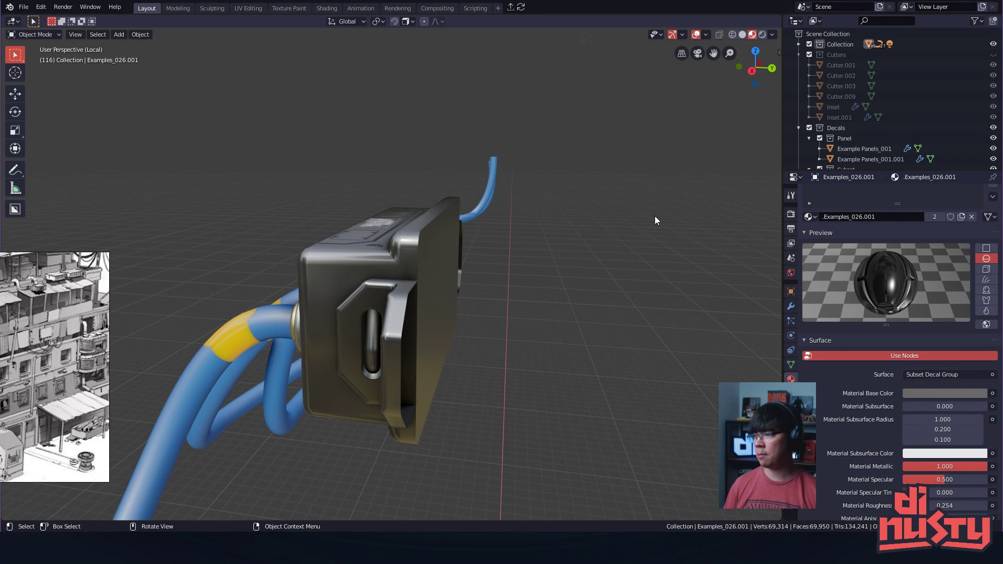
pyautogui.keyDown('alt'); pyautogui.moveTo(417, 328); pyautogui.dragTo(482, 402); pyautogui.keyUp('alt')
# - Try creating a new collection after deselecting the cables, and undo it
pyautogui.click(436, 354)
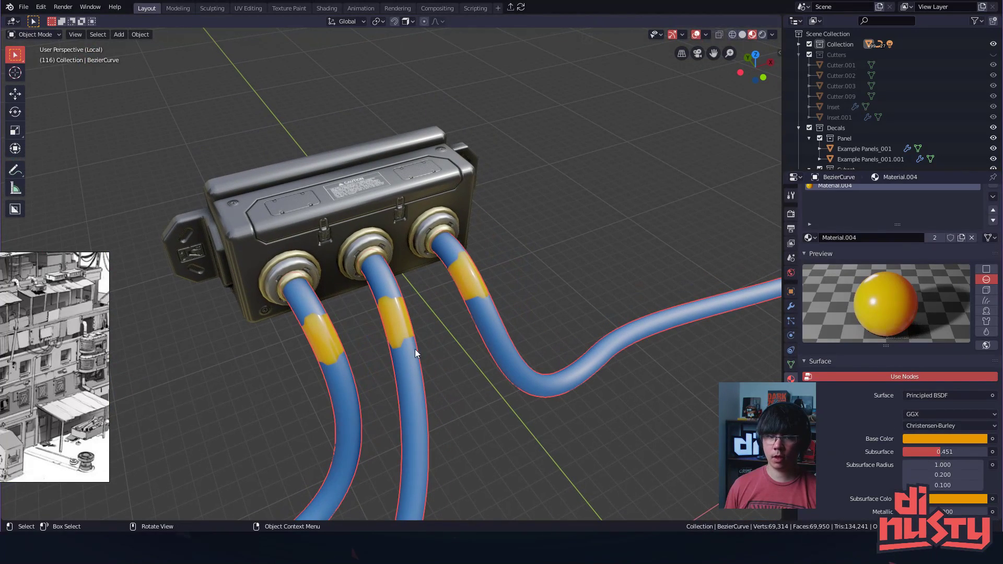
pyautogui.click(474, 366)
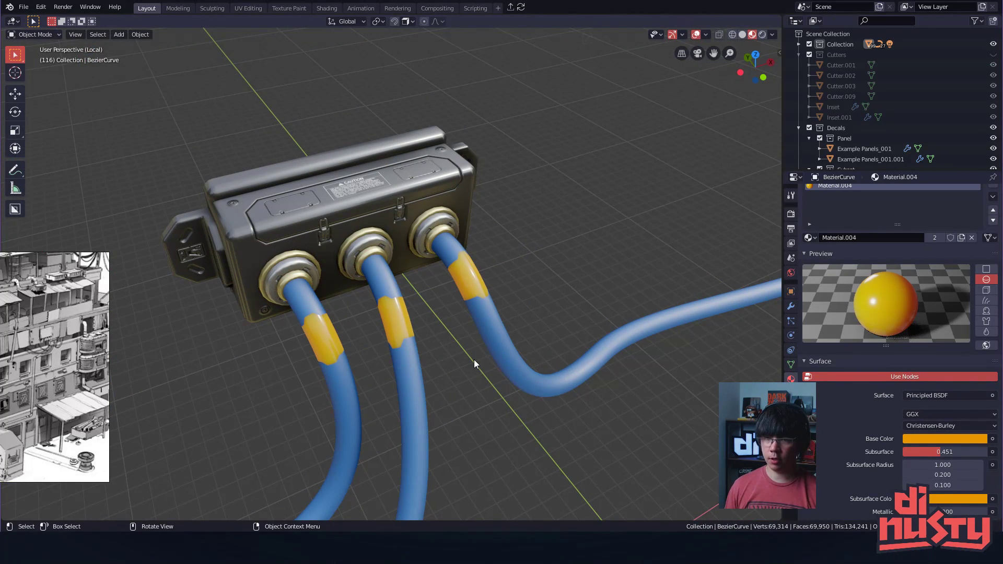
pyautogui.hotkey('ctrl', 'g')
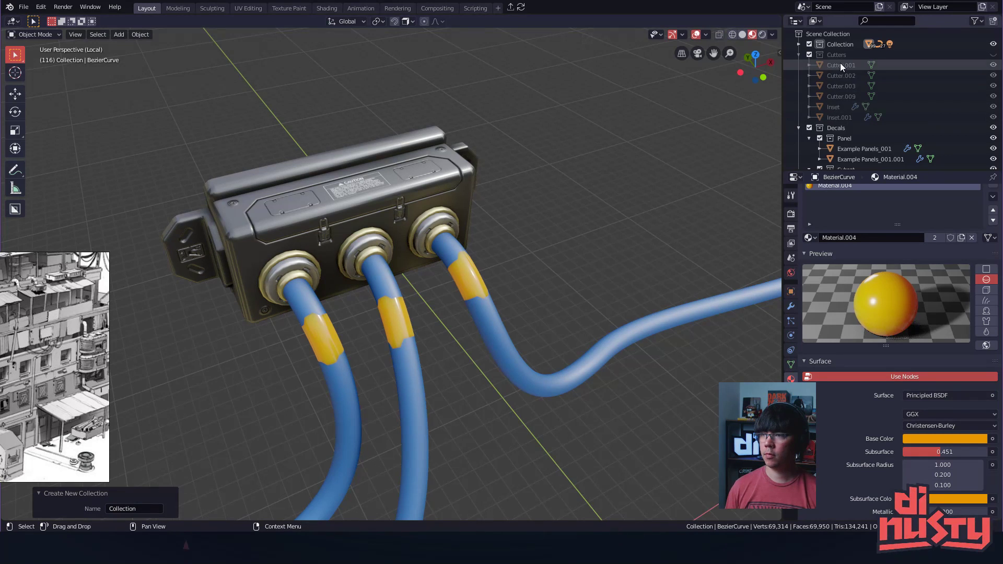
pyautogui.hotkey('ctrl', 'z')
# - Select the main Collection in the outliner and collapse the Cutters and Decals collections
pyautogui.moveTo(827, 56); pyautogui.dragTo(829, 50)
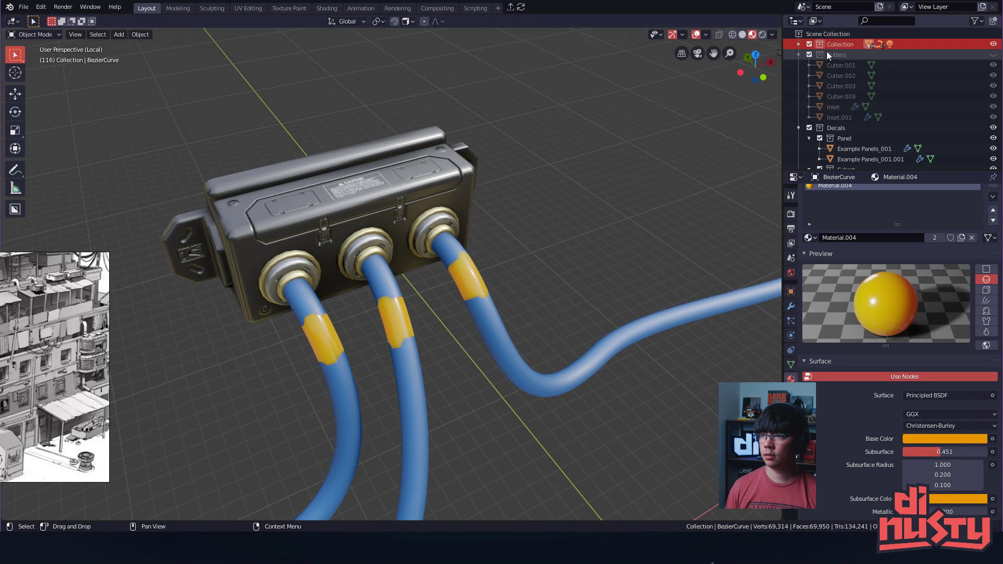
pyautogui.click(798, 56)
pyautogui.click(799, 64)
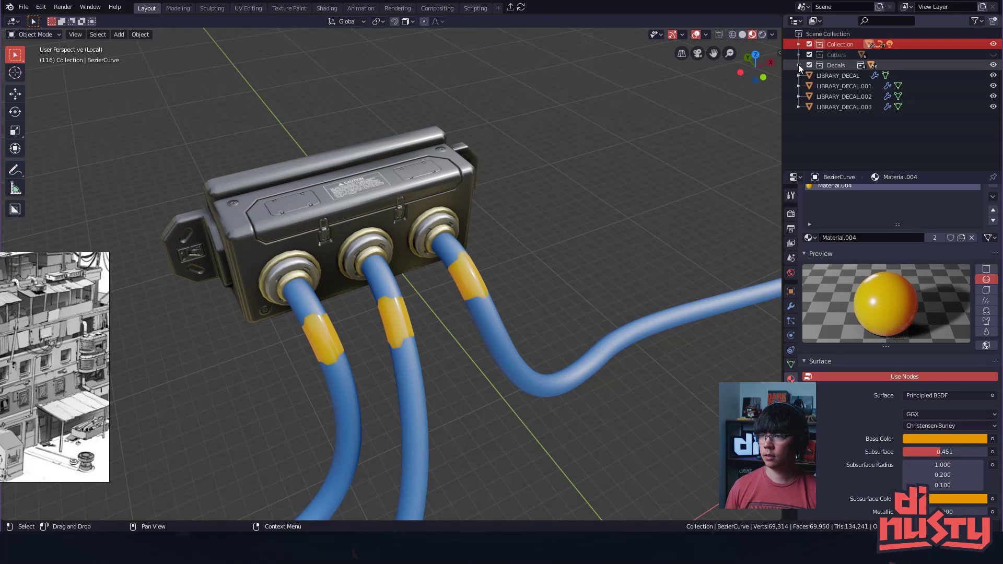
# - Inspect LIBRARY_DECAL and the main Collection's contents in the outliner, then save the file
pyautogui.click(831, 76)
pyautogui.moveTo(600, 169); pyautogui.dragTo(600, 203, button='middle')
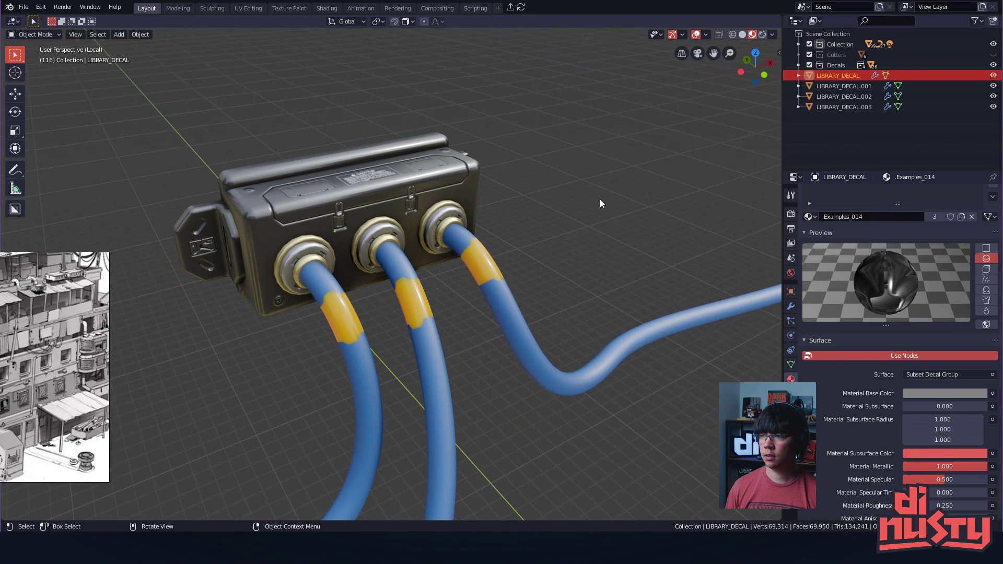
pyautogui.click(835, 46)
pyautogui.click(799, 45)
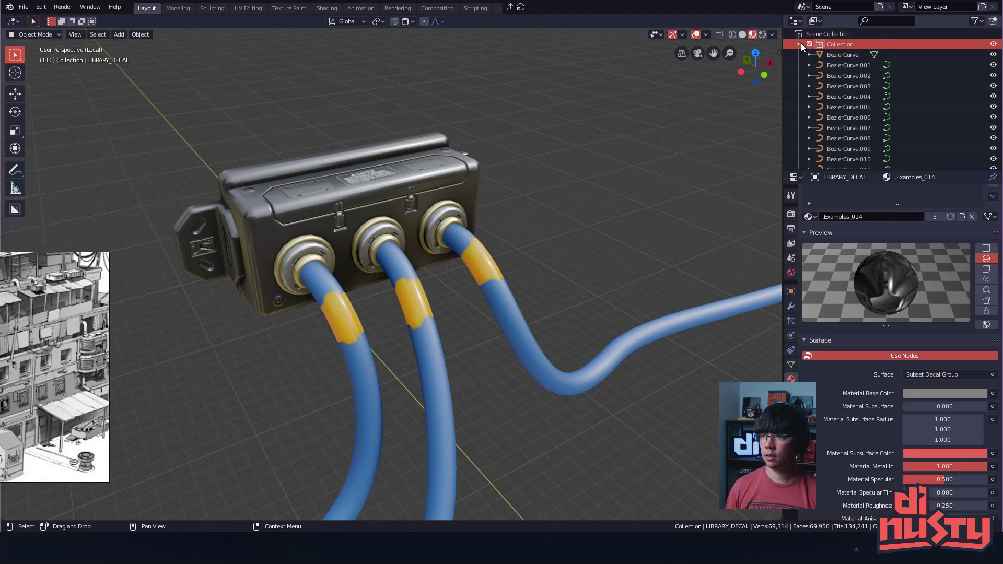
pyautogui.click(799, 44)
pyautogui.keyDown('ctrl'); pyautogui.keyDown('alt'); pyautogui.moveTo(578, 202); pyautogui.dragTo(482, 252); pyautogui.keyUp('alt'); pyautogui.keyUp('ctrl')
pyautogui.hotkey('ctrl', 's')
pyautogui.click(682, 277)
# - Enlarge the latch decal between the middle and outer cable connectors by about 1.1 twice and nudge it along the lid seam
pyautogui.moveTo(482, 252); pyautogui.dragTo(412, 241, button='middle')
pyautogui.scroll(3, 419, 282)
pyautogui.click(435, 257)
pyautogui.press('s')
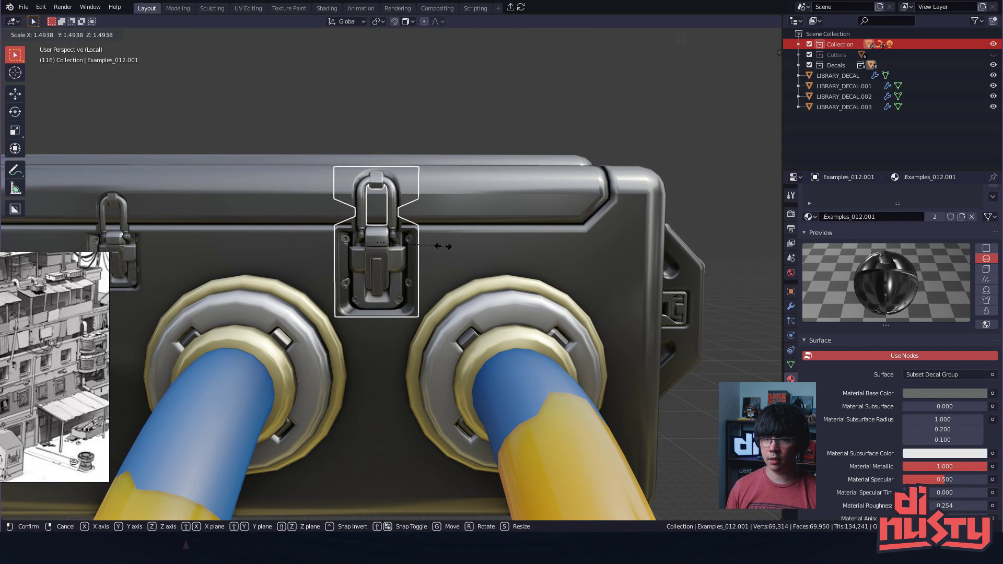
pyautogui.click(427, 252)
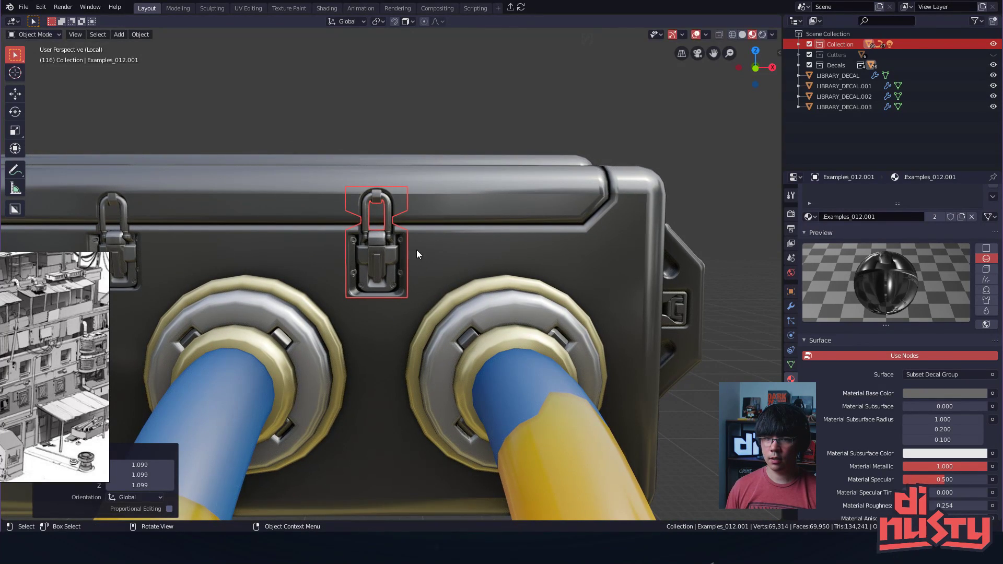
pyautogui.press('s')
pyautogui.click(450, 249)
pyautogui.press('g')
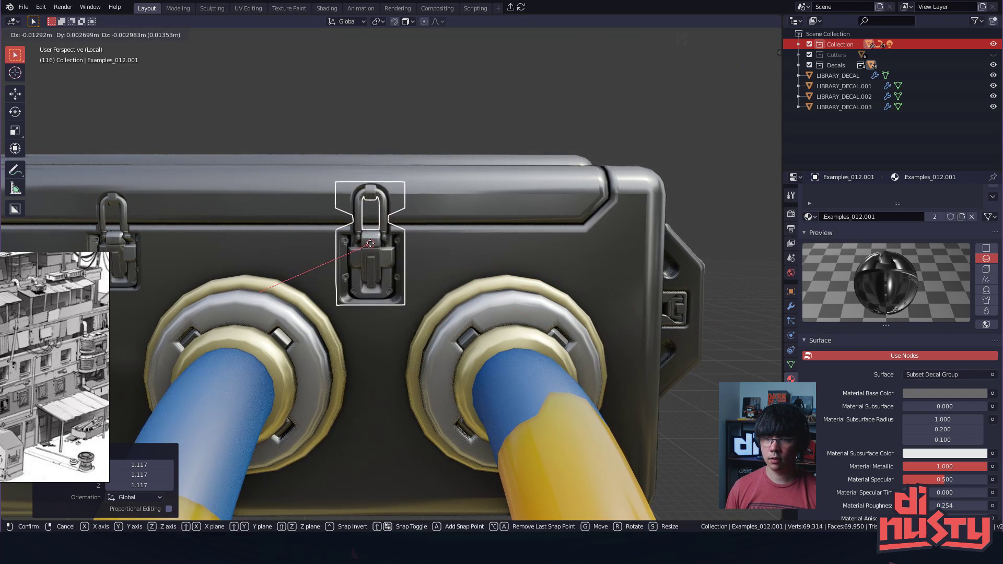
pyautogui.click(369, 246)
pyautogui.moveTo(368, 245); pyautogui.dragTo(488, 248, button='middle')
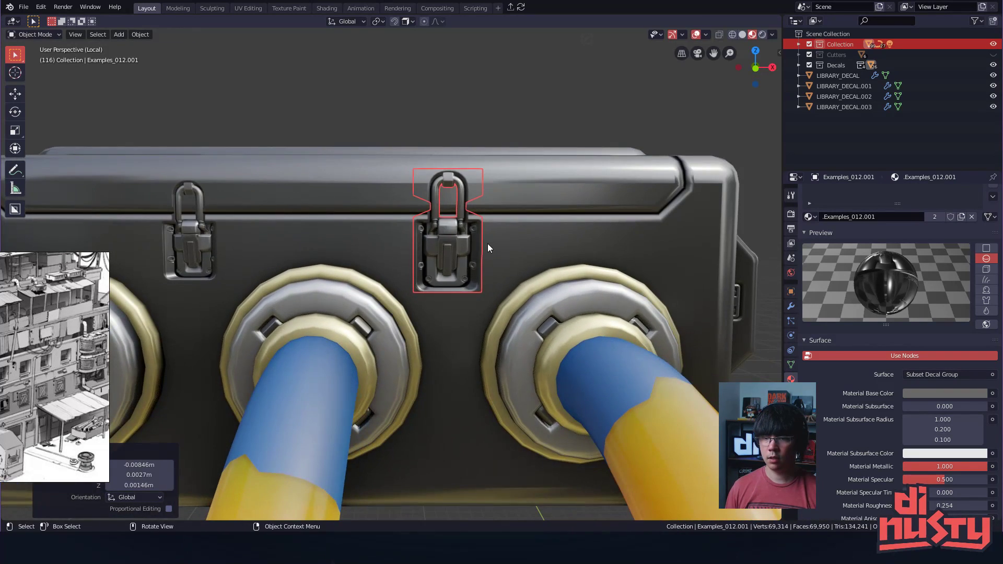
# - Reposition the enlarged latch decal over the lid seam and scale it up by about 1.237
pyautogui.press('g')
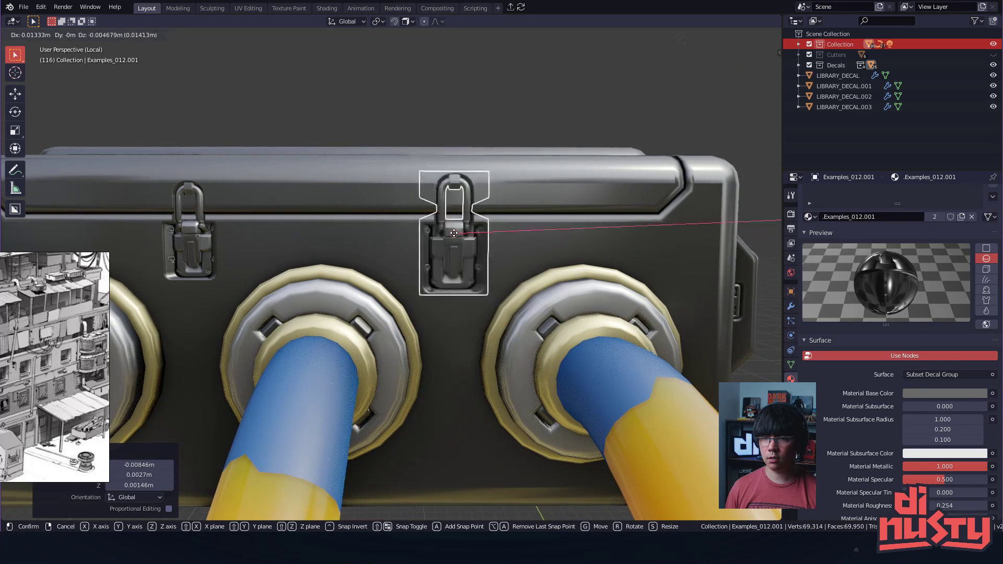
pyautogui.click(460, 235)
pyautogui.press('s')
pyautogui.click(458, 236)
pyautogui.press('g')
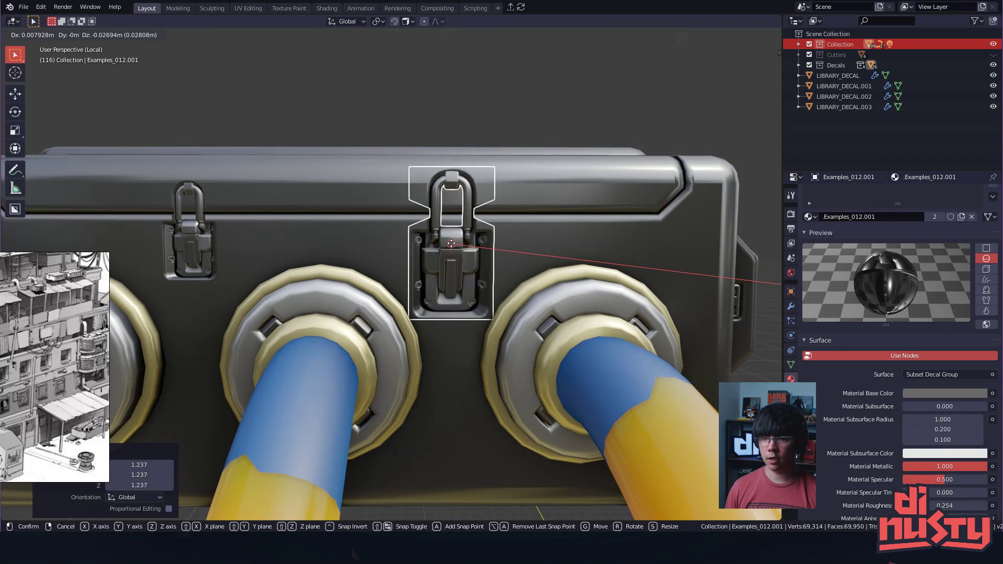
pyautogui.click(451, 241)
pyautogui.press('g')
pyautogui.press('s')
pyautogui.click(634, 226)
pyautogui.click(518, 116)
# - Scale the latch decal by 0.8 and move it up so it straddles the seam between lid and case
pyautogui.keyDown('alt'); pyautogui.moveTo(496, 283); pyautogui.dragTo(484, 252); pyautogui.keyUp('alt')
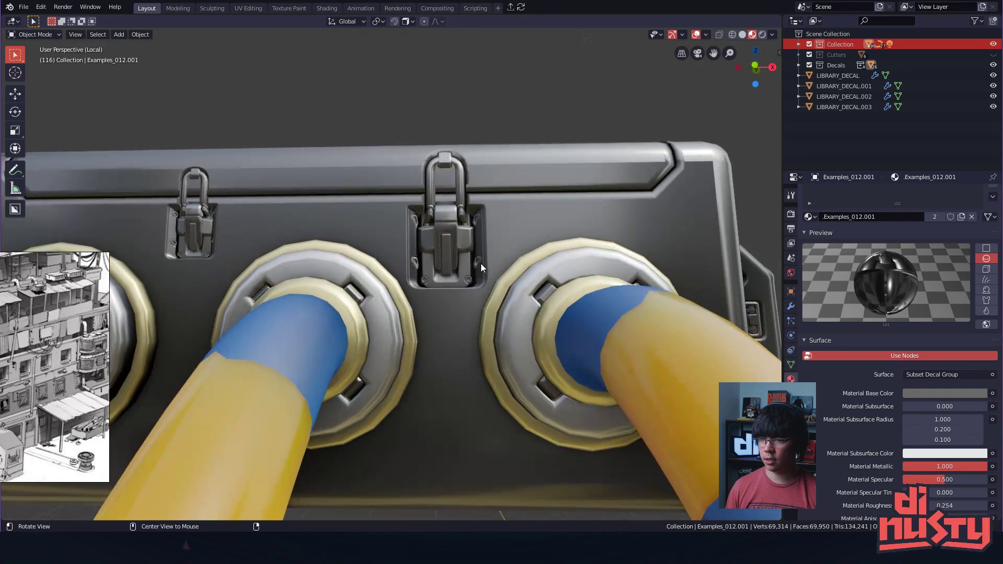
pyautogui.scroll(5, 490, 291)
pyautogui.keyDown('ctrl'); pyautogui.keyDown('alt'); pyautogui.moveTo(477, 286); pyautogui.dragTo(408, 291); pyautogui.keyUp('alt'); pyautogui.keyUp('ctrl')
pyautogui.click(406, 268)
pyautogui.press('g')
pyautogui.rightClick(508, 262)
pyautogui.press('s')
pyautogui.click(486, 266)
pyautogui.press('g')
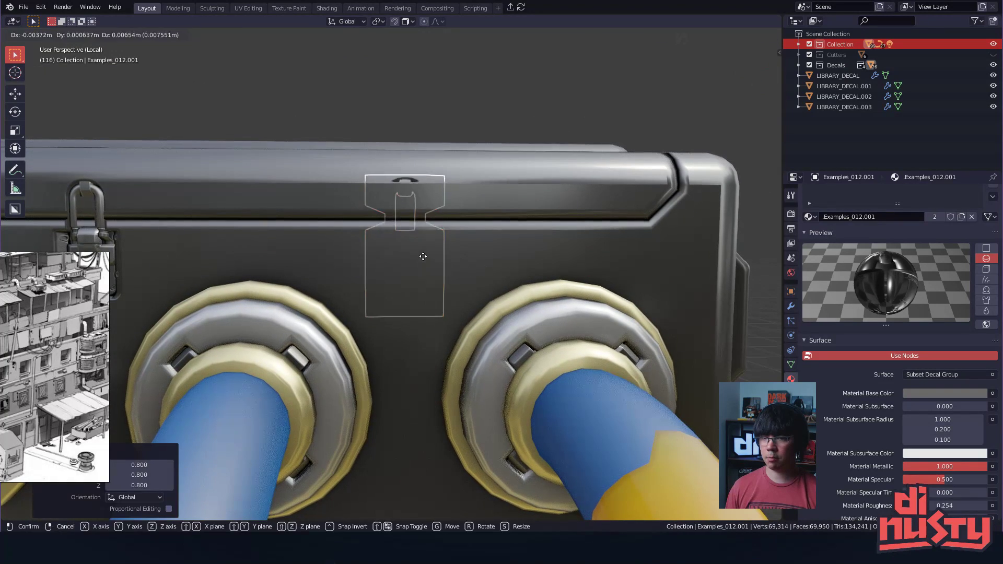
pyautogui.click(476, 264)
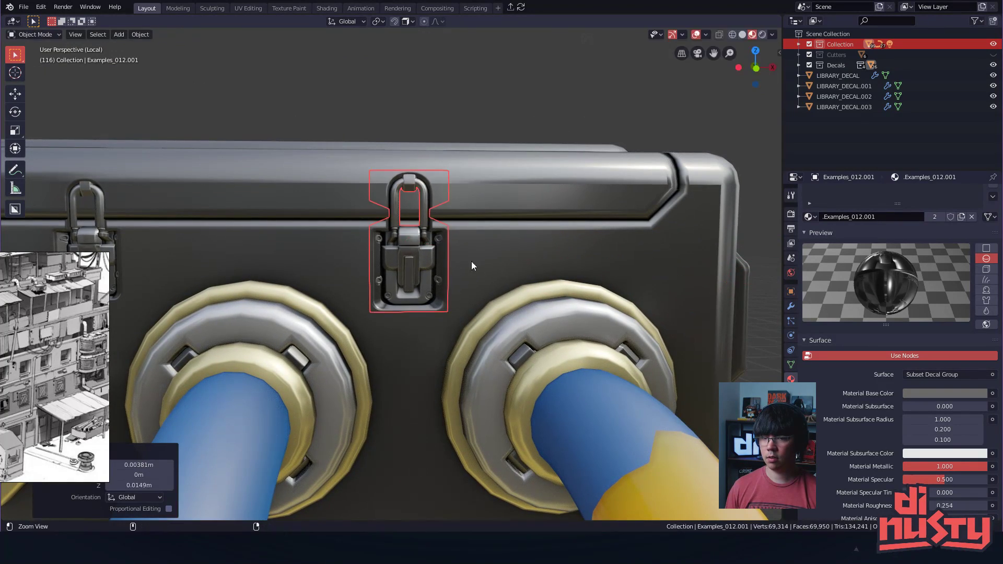
pyautogui.keyDown('ctrl'); pyautogui.keyDown('alt'); pyautogui.moveTo(476, 261); pyautogui.dragTo(451, 256); pyautogui.keyUp('alt'); pyautogui.keyUp('ctrl')
# - Delete the smaller latch decal and put a duplicate of the resized latch in its place
pyautogui.click(302, 250)
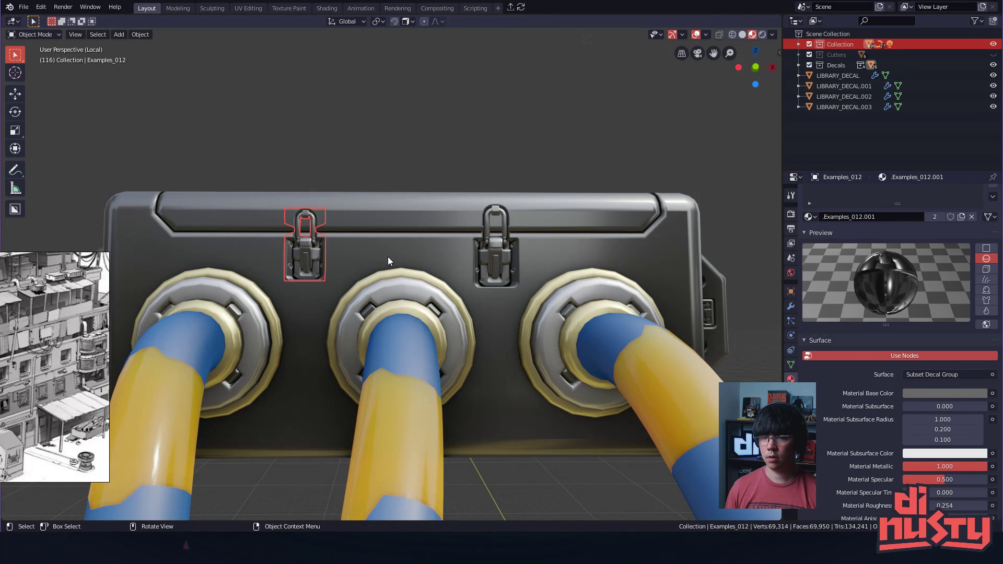
pyautogui.press('x')
pyautogui.click(387, 256)
pyautogui.click(495, 262)
pyautogui.hotkey('shift', 'd')
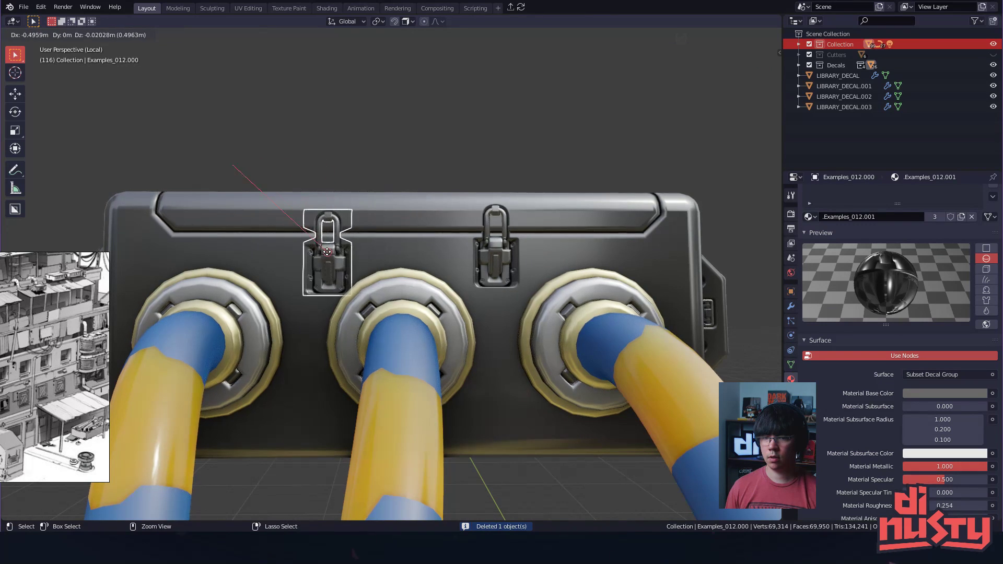
pyautogui.click(306, 248)
pyautogui.moveTo(336, 155); pyautogui.dragTo(446, 271, button='middle')
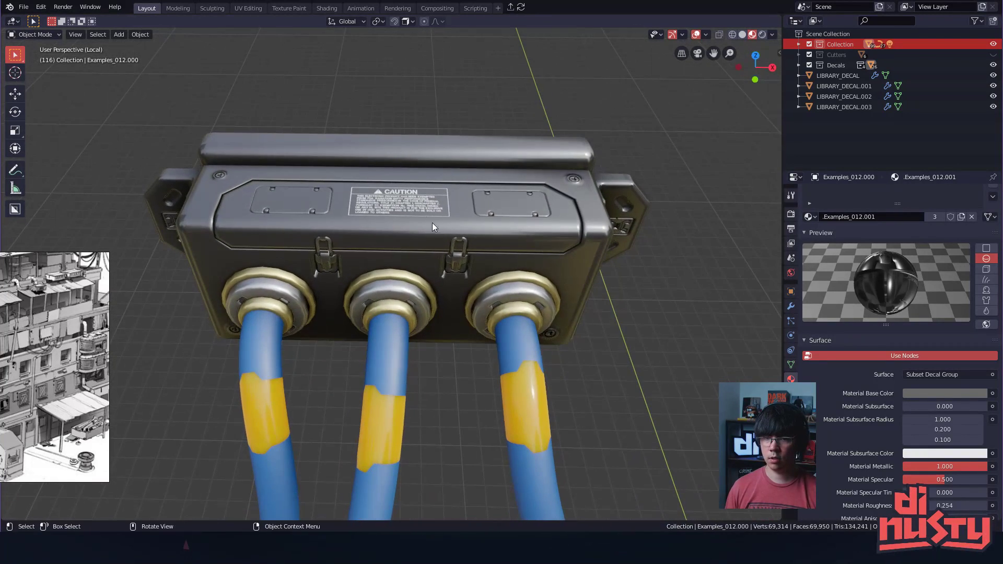
# - Shift the CAUTION decal on the lid slightly along the X axis
pyautogui.click(441, 202)
pyautogui.press('g')
pyautogui.press('x')
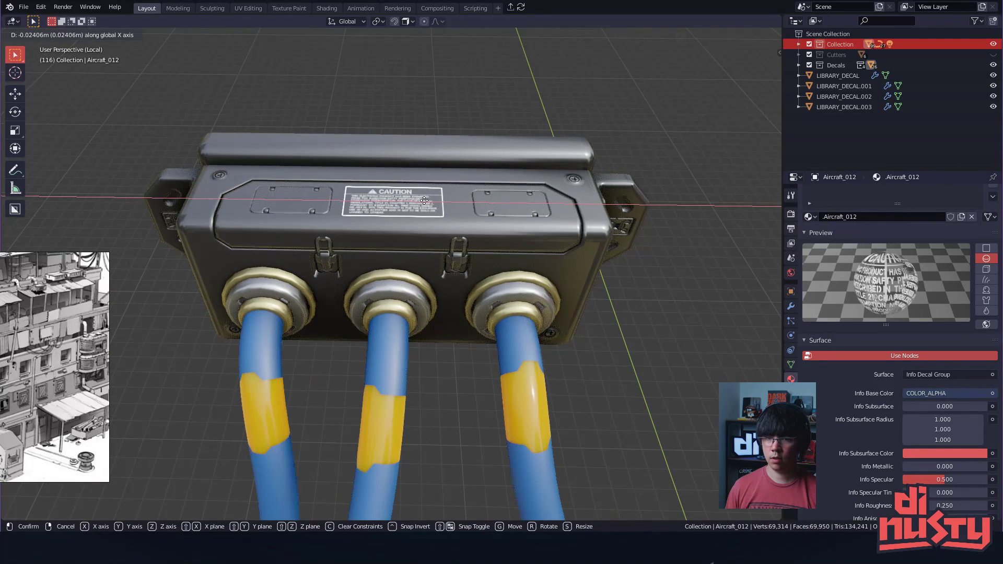
pyautogui.click(423, 199)
# - Shift the two panel decals on either side of the CAUTION label slightly along the X axis
pyautogui.click(325, 208)
pyautogui.keyDown('shift'); pyautogui.moveTo(346, 215); pyautogui.dragTo(393, 208, button='middle'); pyautogui.keyUp('shift')
pyautogui.press('g')
pyautogui.press('x')
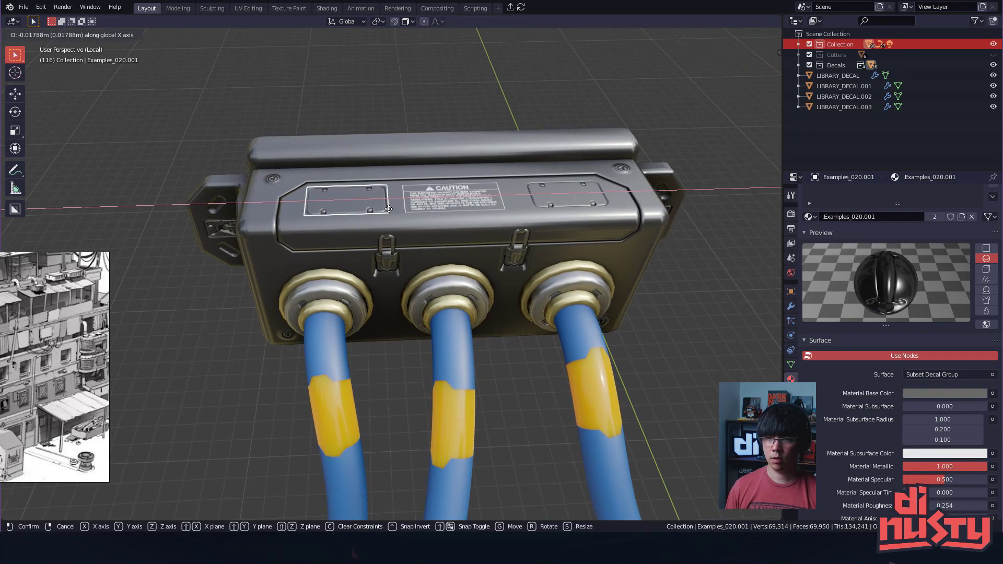
pyautogui.click(388, 208)
pyautogui.keyDown('shift'); pyautogui.moveTo(474, 216); pyautogui.dragTo(327, 217, button='middle'); pyautogui.keyUp('shift')
pyautogui.click(420, 197)
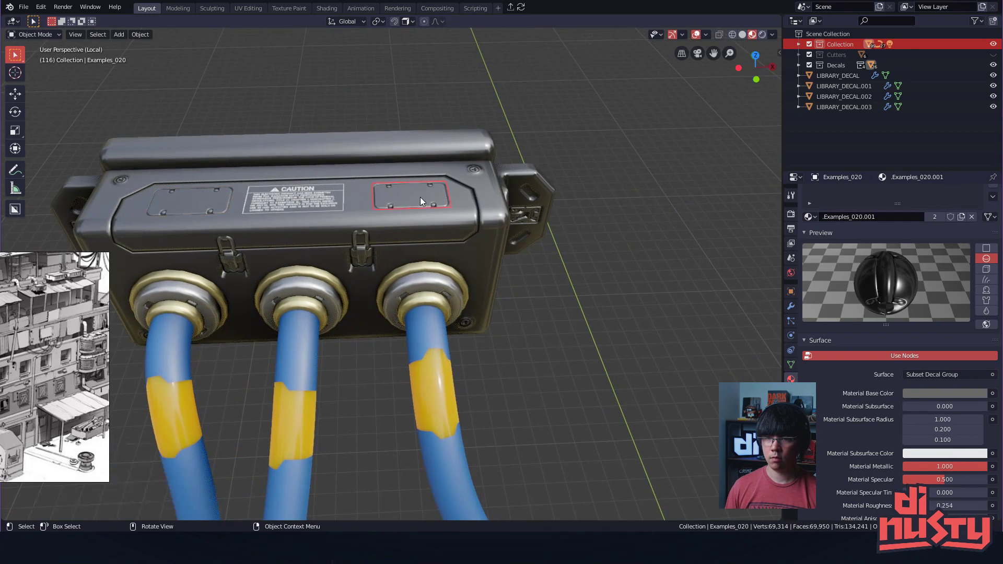
pyautogui.press('g')
pyautogui.press('x')
pyautogui.click(421, 197)
# - Adjust the position of the CAUTION decal between the two lid panels with a free move
pyautogui.moveTo(421, 197); pyautogui.dragTo(443, 121, button='middle')
pyautogui.click(371, 196)
pyautogui.press('g')
pyautogui.click(381, 191)
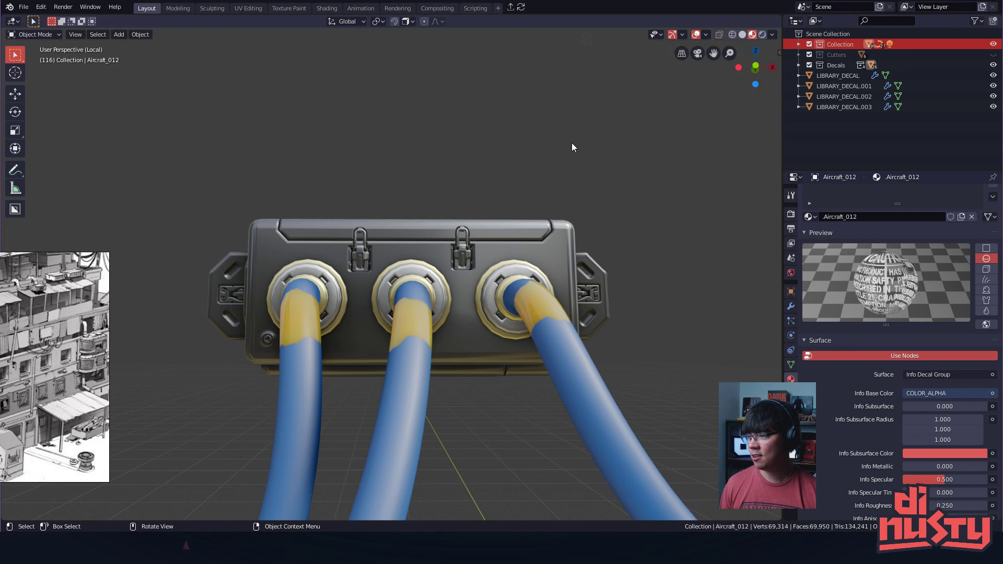
# - Move the latch decal along the Y axis relative to the case front, then deselect everything
pyautogui.moveTo(582, 147); pyautogui.dragTo(536, 245, button='middle')
pyautogui.keyDown('ctrl'); pyautogui.keyDown('alt'); pyautogui.moveTo(536, 243); pyautogui.dragTo(521, 277); pyautogui.keyUp('alt'); pyautogui.keyUp('ctrl')
pyautogui.moveTo(522, 280); pyautogui.dragTo(405, 290, button='middle')
pyautogui.click(377, 259)
pyautogui.press('g')
pyautogui.press('x')
pyautogui.press('y')
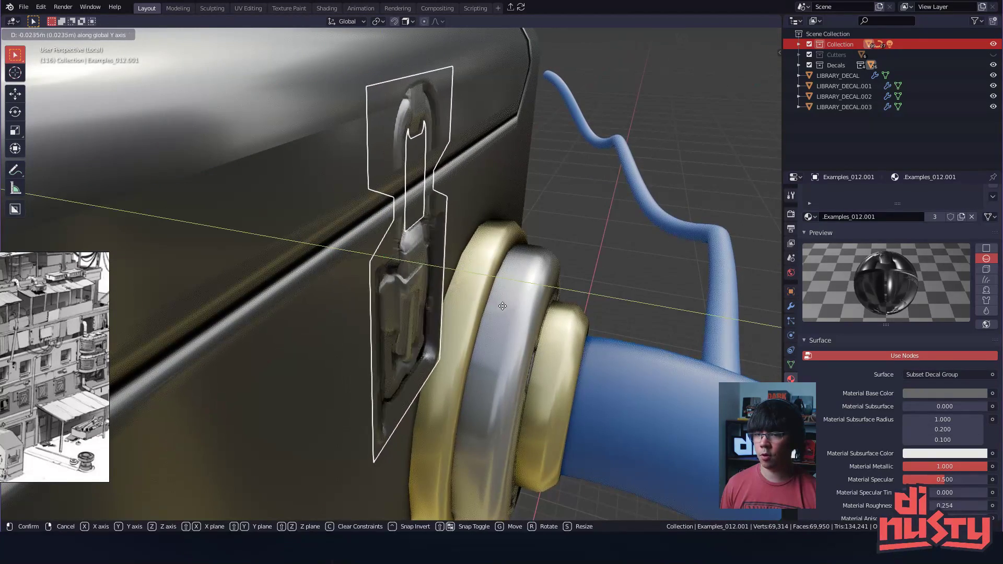
pyautogui.click(481, 303)
pyautogui.moveTo(481, 303); pyautogui.dragTo(308, 224, button='middle')
pyautogui.scroll(-3, 318, 255)
pyautogui.hotkey('alt', 'a')
# - Try moving the case body to test which parts follow it, and cancel the move
pyautogui.scroll(-6, 482, 181)
pyautogui.moveTo(482, 181); pyautogui.dragTo(406, 235, button='middle')
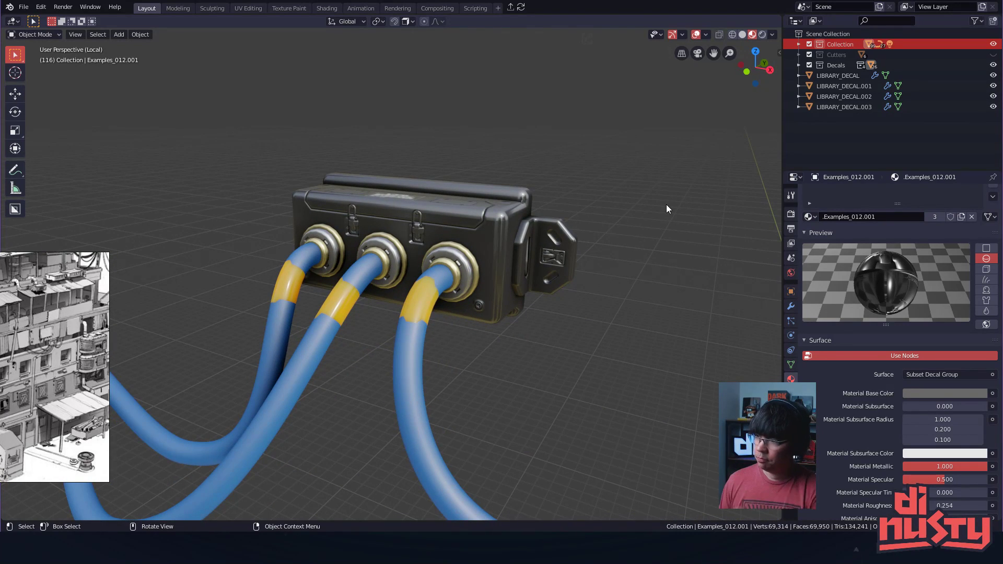
pyautogui.moveTo(678, 167); pyautogui.dragTo(457, 250, button='middle')
pyautogui.click(456, 249)
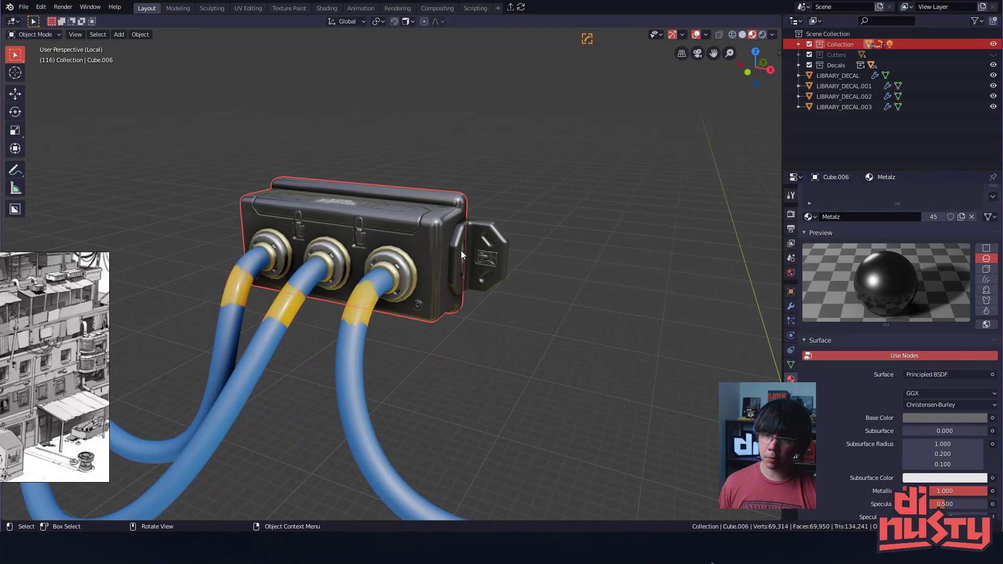
pyautogui.press('g')
pyautogui.rightClick(525, 180)
pyautogui.press('g')
pyautogui.rightClick(523, 190)
pyautogui.scroll(2, 524, 193)
pyautogui.moveTo(524, 194); pyautogui.dragTo(523, 249, button='middle')
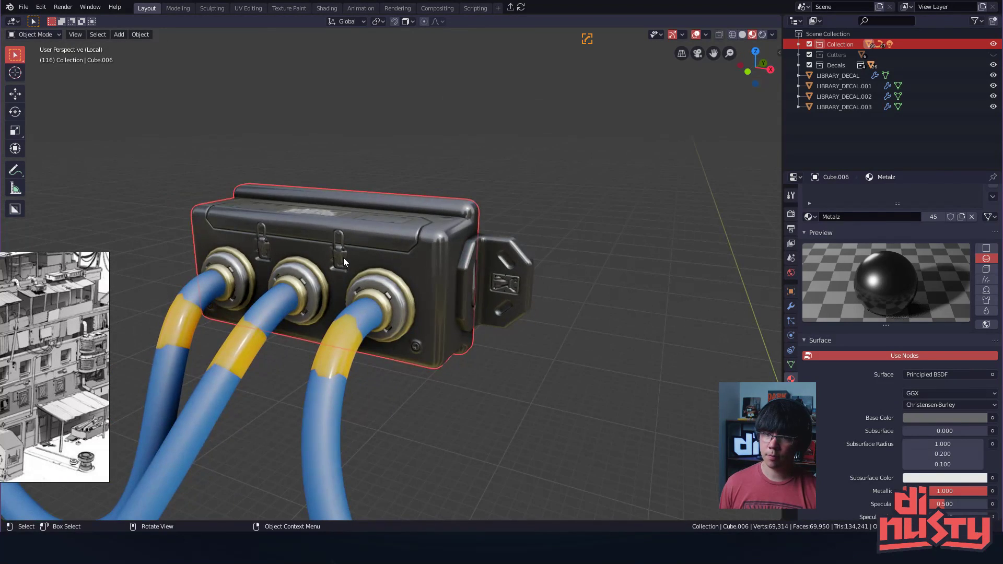
# - Select a latch decal, then try moving the case body together with its latches again and cancel the move
pyautogui.click(345, 259)
pyautogui.click(397, 256)
pyautogui.click(396, 252)
pyautogui.press('g')
pyautogui.click(527, 215)
pyautogui.click(461, 236)
pyautogui.press('g')
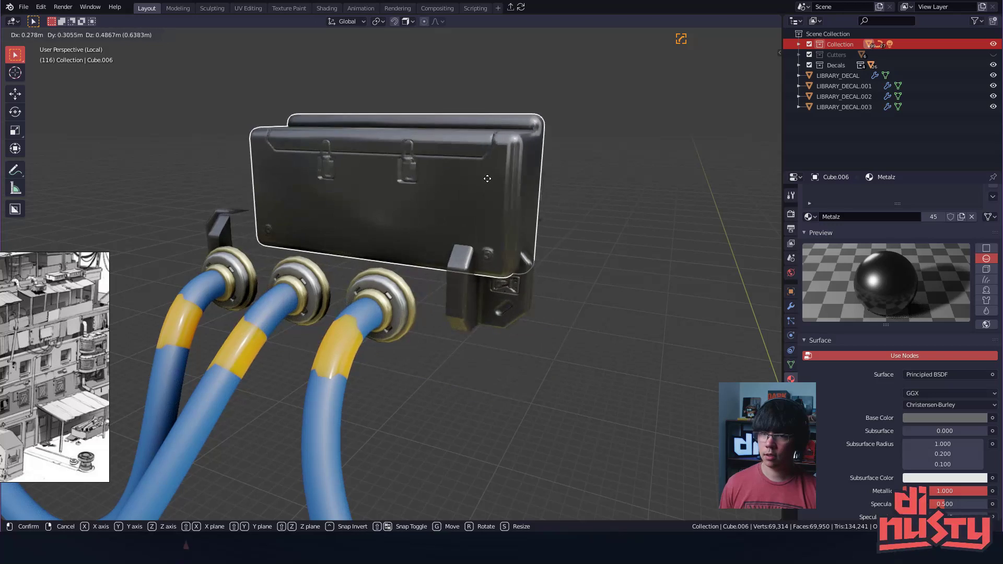
pyautogui.rightClick(491, 177)
pyautogui.press('g')
pyautogui.rightClick(619, 237)
pyautogui.moveTo(432, 210); pyautogui.dragTo(440, 240, button='middle')
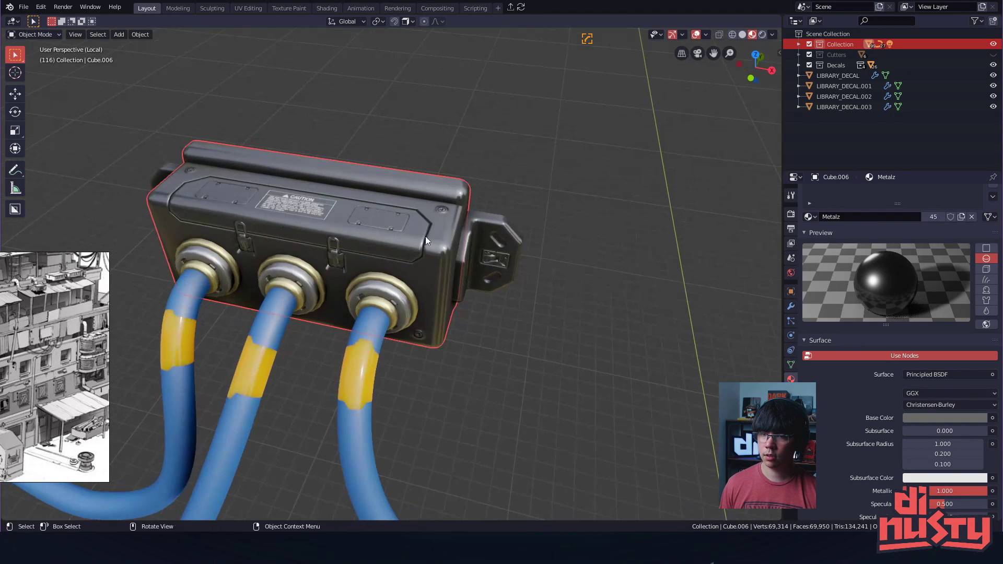
# - Select the lid's panel, CAUTION and screw decals, then try moving the case body and cancel the move
pyautogui.click(381, 219)
pyautogui.keyDown('shift'); pyautogui.click(242, 196); pyautogui.keyUp('shift')
pyautogui.keyDown('shift'); pyautogui.click(443, 210); pyautogui.keyUp('shift')
pyautogui.keyDown('shift'); pyautogui.click(318, 197); pyautogui.keyUp('shift')
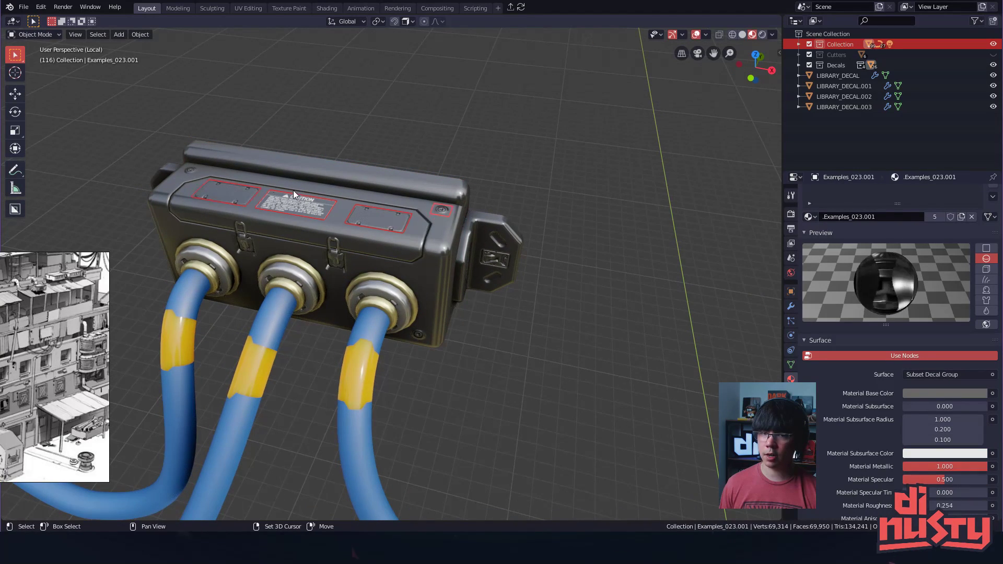
pyautogui.click(440, 285)
pyautogui.press('g')
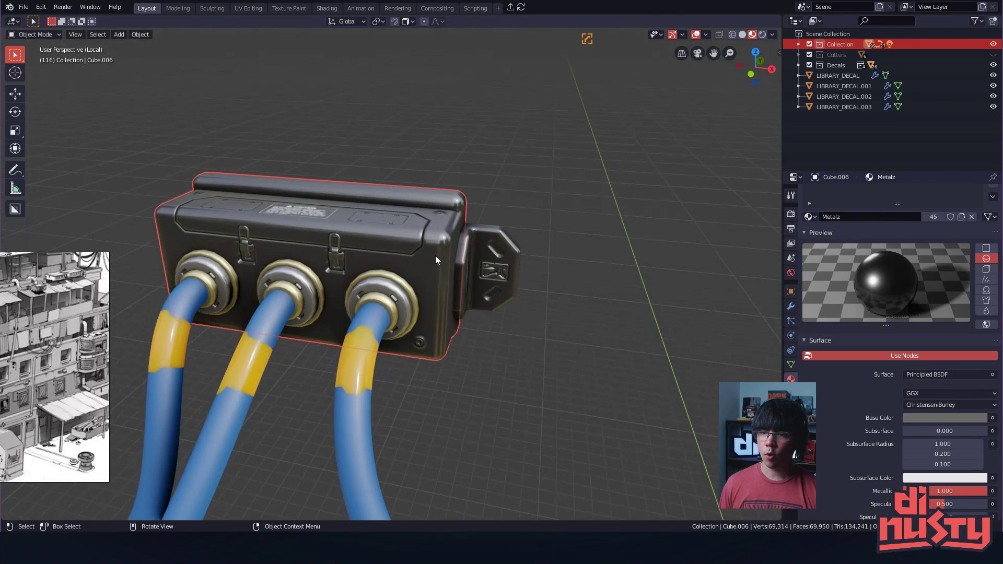
pyautogui.rightClick(536, 265)
pyautogui.click(669, 224)
# - Examine the case's latches, cable connectors and mounting brackets from several angles
pyautogui.moveTo(668, 223); pyautogui.dragTo(679, 178, button='middle')
pyautogui.moveTo(337, 239); pyautogui.dragTo(271, 217, button='middle')
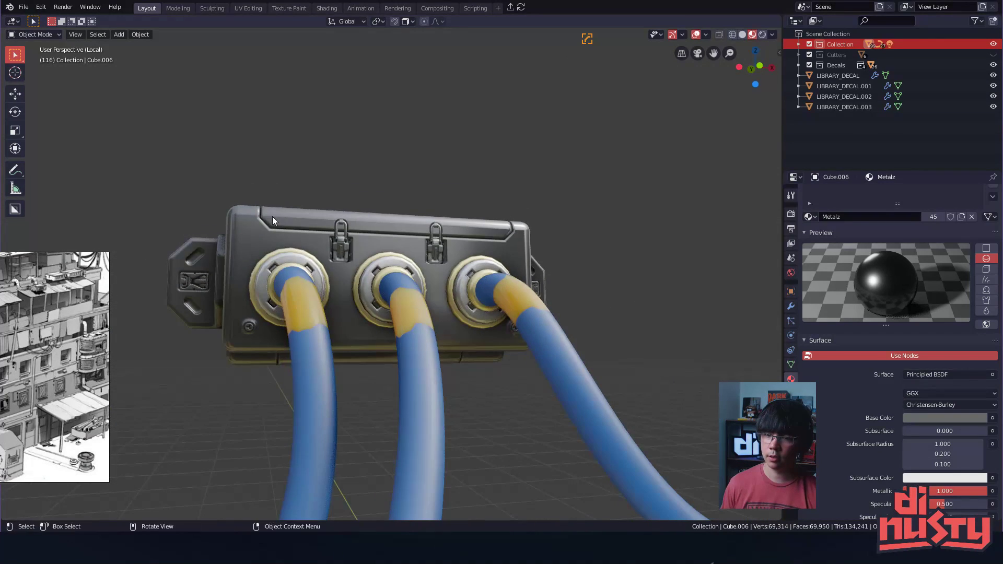
pyautogui.moveTo(415, 159); pyautogui.dragTo(469, 196, button='middle')
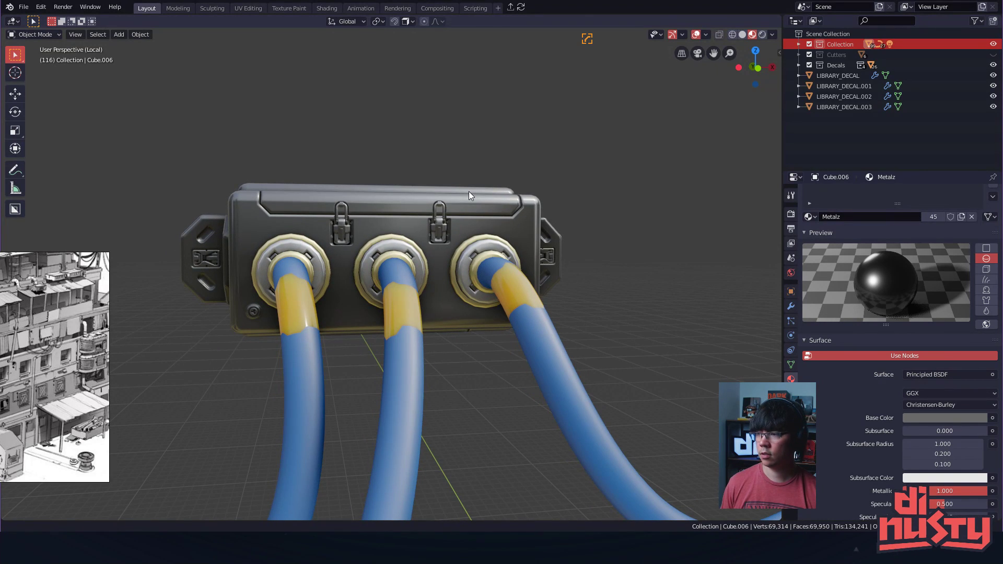
pyautogui.moveTo(469, 191); pyautogui.dragTo(469, 183, button='middle')
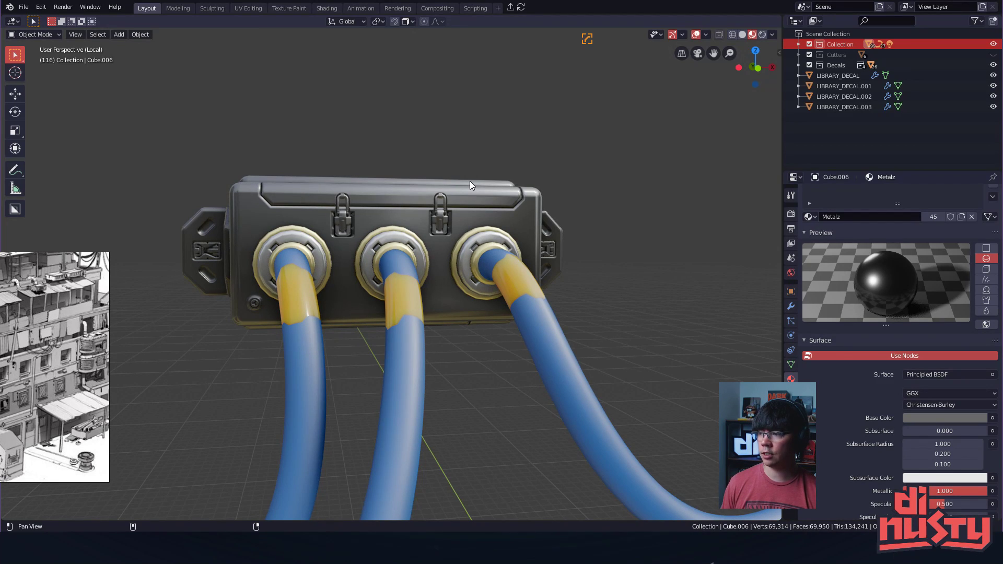
pyautogui.moveTo(471, 177); pyautogui.dragTo(491, 260, button='middle')
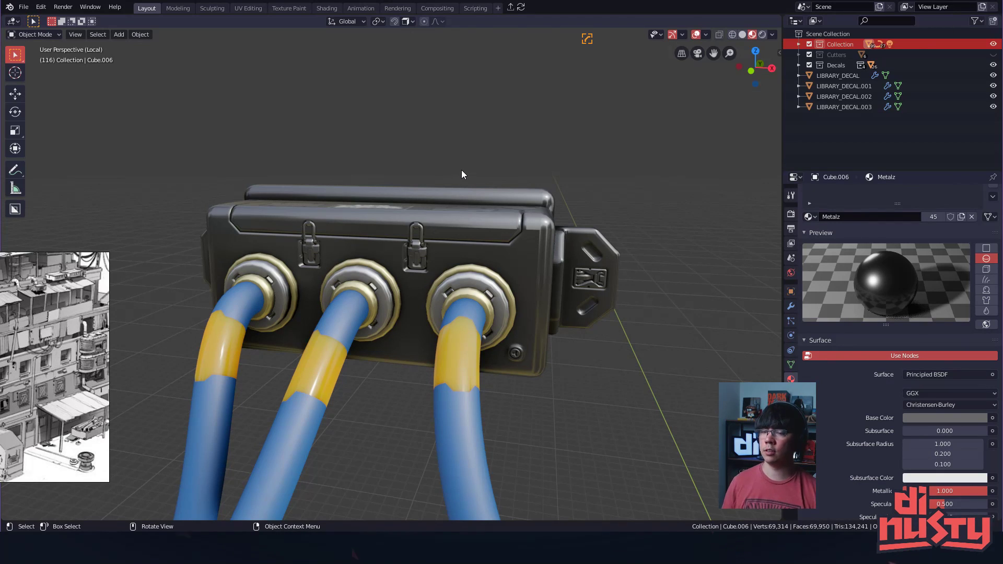
pyautogui.keyDown('alt'); pyautogui.keyDown('shift'); pyautogui.moveTo(589, 291); pyautogui.dragTo(555, 281); pyautogui.keyUp('shift'); pyautogui.keyUp('alt')
pyautogui.keyDown('alt'); pyautogui.moveTo(554, 281); pyautogui.dragTo(571, 291); pyautogui.keyUp('alt')
pyautogui.moveTo(571, 295); pyautogui.dragTo(430, 337, button='middle')
pyautogui.moveTo(387, 251); pyautogui.dragTo(438, 193, button='middle')
# - Save the file, leave the isolated view to see the junction box in the full building scene, and save again
pyautogui.hotkey('ctrl', 's')
pyautogui.click(545, 181)
pyautogui.press('f')
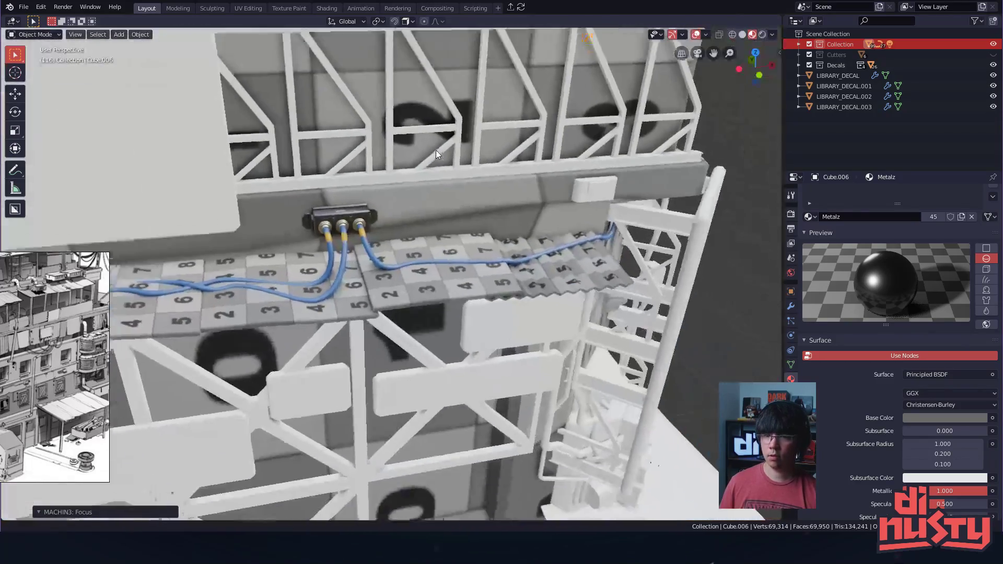
pyautogui.moveTo(436, 150); pyautogui.dragTo(443, 227, button='middle')
pyautogui.keyDown('alt'); pyautogui.moveTo(443, 228); pyautogui.dragTo(496, 230); pyautogui.keyUp('alt')
pyautogui.keyDown('ctrl'); pyautogui.keyDown('alt'); pyautogui.moveTo(496, 230); pyautogui.dragTo(509, 318); pyautogui.keyUp('alt'); pyautogui.keyUp('ctrl')
pyautogui.hotkey('ctrl', 's')
# - Create a new file with the default cube
pyautogui.click(703, 176)
pyautogui.keyDown('alt'); pyautogui.moveTo(716, 151); pyautogui.dragTo(653, 180); pyautogui.keyUp('alt')
pyautogui.keyDown('ctrl'); pyautogui.keyDown('alt'); pyautogui.moveTo(653, 181); pyautogui.dragTo(600, 150); pyautogui.keyUp('alt'); pyautogui.keyUp('ctrl')
pyautogui.hotkey('ctrl', 'n')
pyautogui.click(599, 150)
pyautogui.keyDown('alt'); pyautogui.moveTo(622, 215); pyautogui.dragTo(557, 222); pyautogui.keyUp('alt')
pyautogui.keyDown('alt'); pyautogui.keyDown('shift'); pyautogui.moveTo(557, 223); pyautogui.dragTo(514, 290); pyautogui.keyUp('shift'); pyautogui.keyUp('alt')
# - Switch the default cube to Edit Mode with edge selection
pyautogui.press('Tab')
pyautogui.click(454, 251)
pyautogui.click(456, 263)
pyautogui.press('Tab')
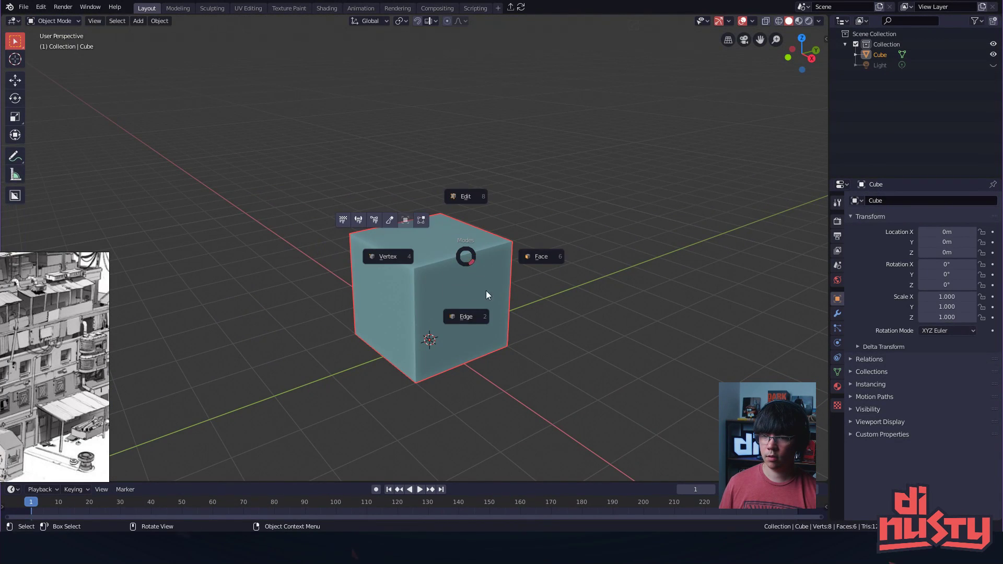
pyautogui.click(499, 285)
# - Try bevelling an upper edge of the cube and cancel it
pyautogui.click(472, 261)
pyautogui.hotkey('ctrl', 'b')
pyautogui.rightClick(573, 281)
pyautogui.keyDown('alt'); pyautogui.moveTo(608, 285); pyautogui.dragTo(590, 278); pyautogui.keyUp('alt')
pyautogui.click(591, 277)
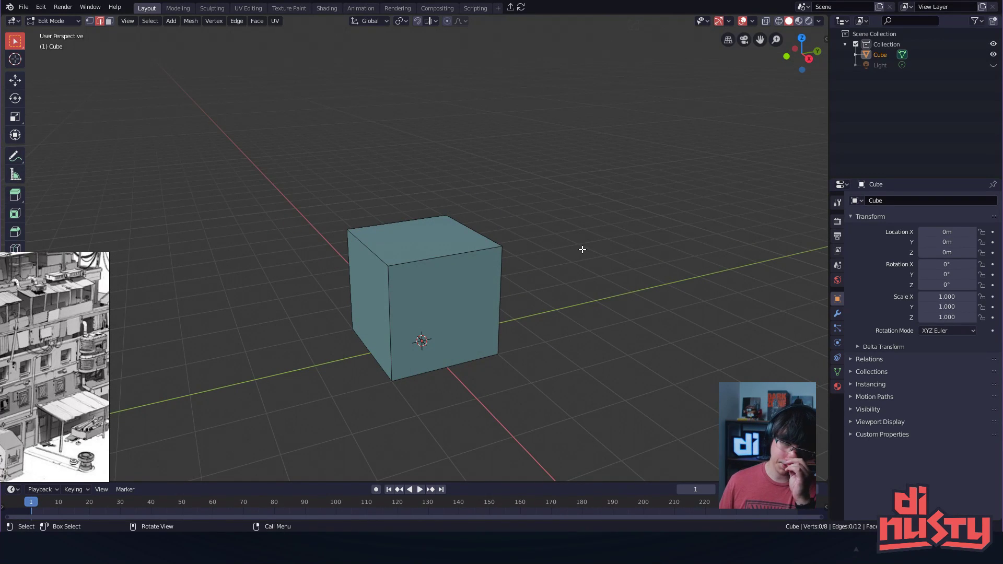
# - Try the bevel on a top edge of the cube once more, cancel it and clear the selection
pyautogui.click(460, 255)
pyautogui.keyDown('alt'); pyautogui.moveTo(518, 266); pyautogui.dragTo(627, 269); pyautogui.keyUp('alt')
pyautogui.hotkey('ctrl', 'b')
pyautogui.rightClick(670, 269)
pyautogui.click(667, 279)
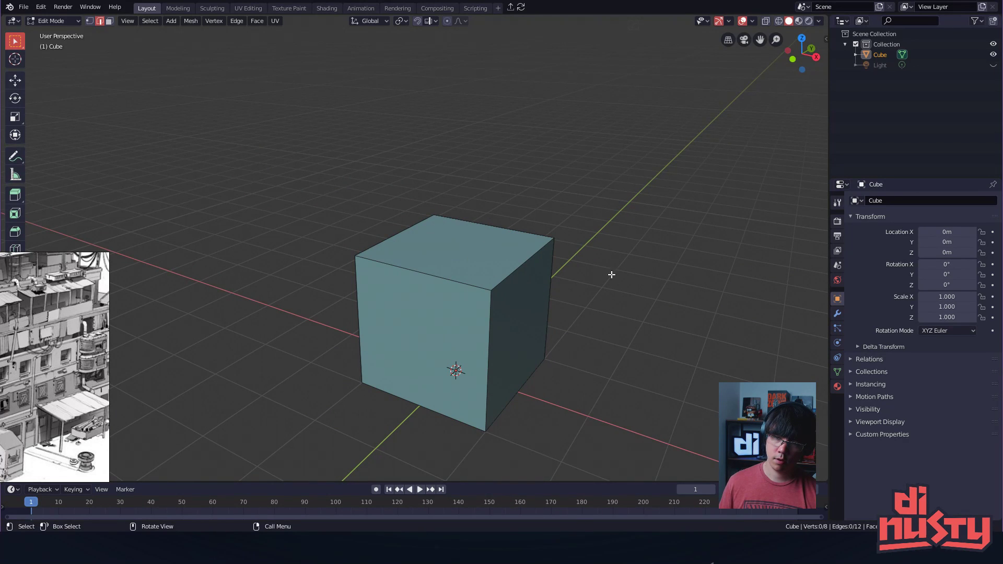
# - Move the building reference image so it is fully in view, and select one upper edge of the cube
pyautogui.moveTo(57, 335); pyautogui.dragTo(134, 153)
pyautogui.keyDown('alt'); pyautogui.moveTo(392, 220); pyautogui.dragTo(520, 275); pyautogui.keyUp('alt')
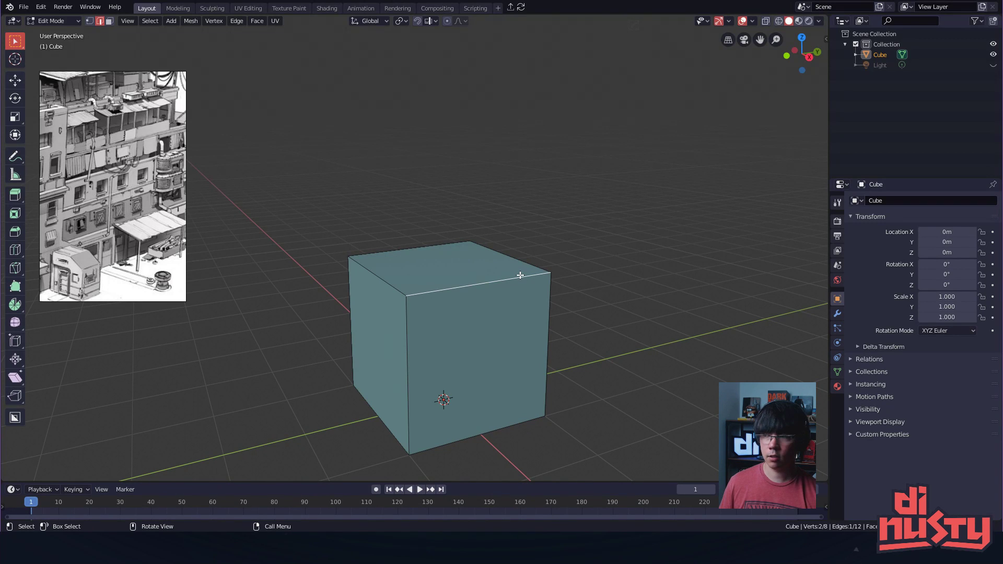
# - Try bevelling the cube's selected upper edge into a wide chamfer and cancel it
pyautogui.keyDown('alt'); pyautogui.moveTo(538, 232); pyautogui.dragTo(558, 229); pyautogui.keyUp('alt')
pyautogui.keyDown('ctrl'); pyautogui.keyDown('alt'); pyautogui.moveTo(558, 229); pyautogui.dragTo(579, 206); pyautogui.keyUp('alt'); pyautogui.keyUp('ctrl')
pyautogui.hotkey('ctrl', 'b')
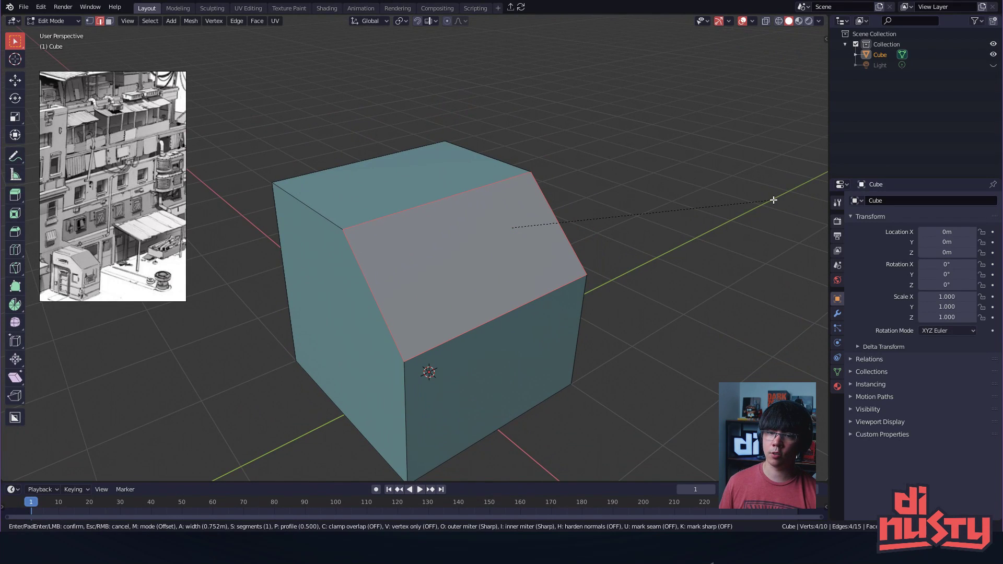
pyautogui.press('Escape')
pyautogui.keyDown('alt'); pyautogui.moveTo(667, 218); pyautogui.dragTo(650, 235); pyautogui.keyUp('alt')
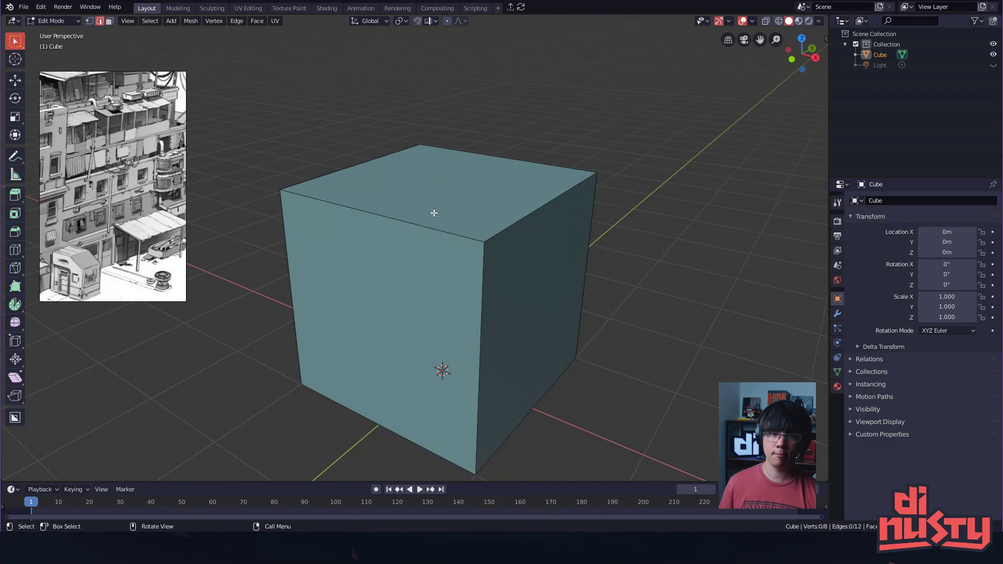
# - Examine the cube's upper front edge from several angles, selecting it for reference
pyautogui.click(414, 239)
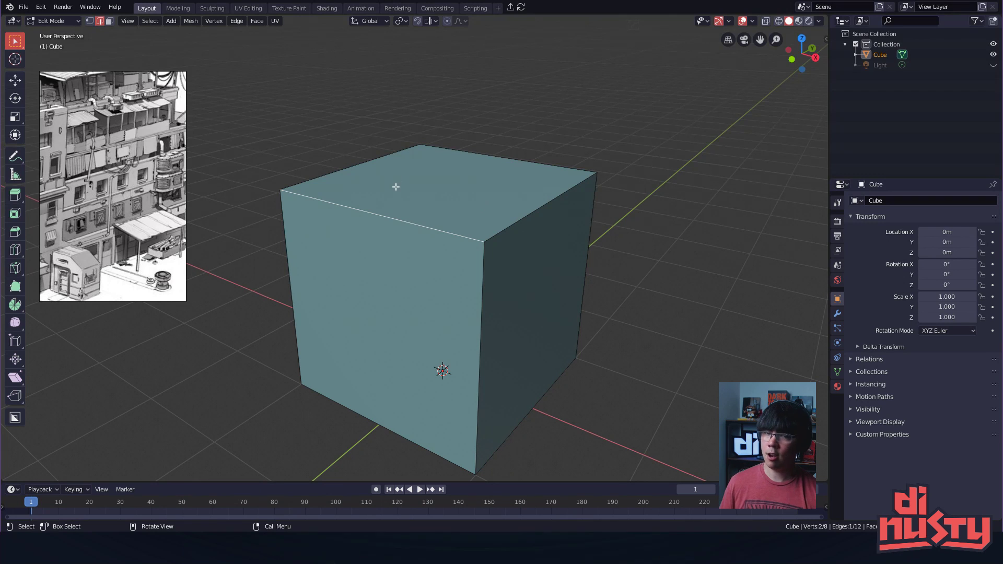
pyautogui.moveTo(449, 185); pyautogui.dragTo(612, 162, button='middle')
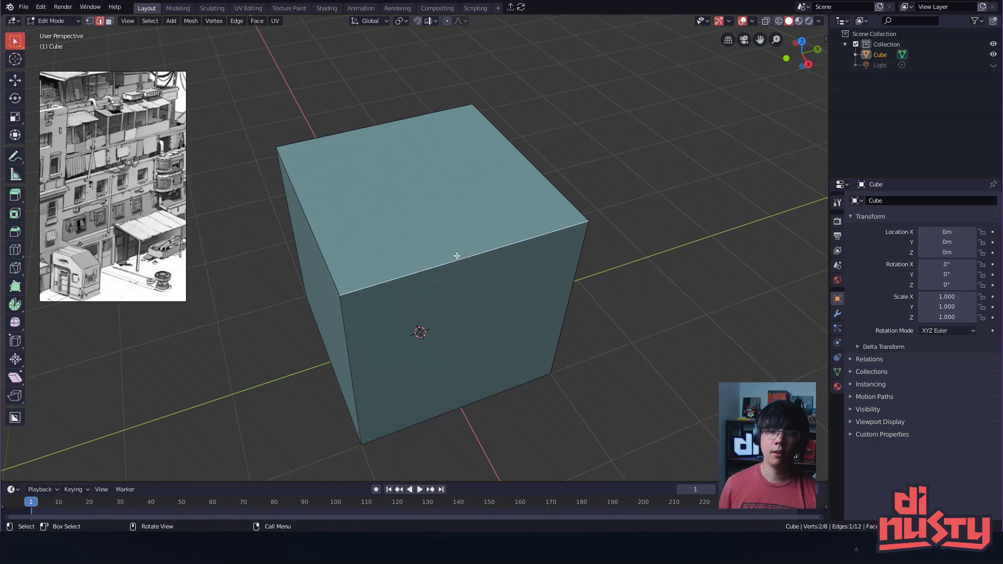
pyautogui.click(629, 241)
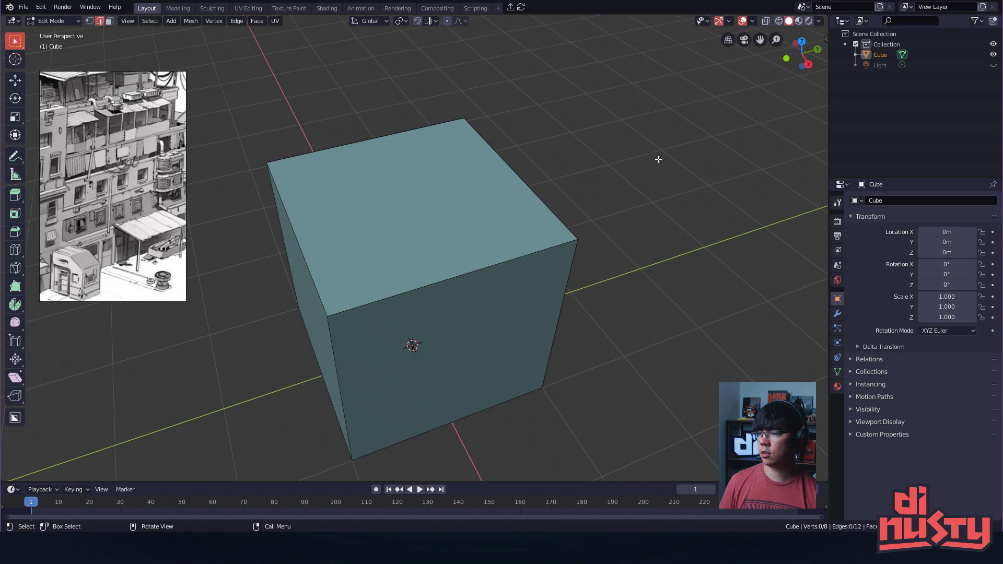
pyautogui.moveTo(699, 195)
pyautogui.keyDown('alt'); pyautogui.mouseDown()
pyautogui.moveTo(728, 193)
pyautogui.moveTo(759, 228)
pyautogui.moveTo(757, 210)
pyautogui.moveTo(712, 208)
pyautogui.moveTo(707, 194)
pyautogui.mouseUp(); pyautogui.keyUp('alt')
pyautogui.moveTo(748, 255)
pyautogui.keyDown('alt'); pyautogui.mouseDown()
pyautogui.moveTo(750, 282)
pyautogui.moveTo(735, 254)
pyautogui.mouseUp(); pyautogui.keyUp('alt')
pyautogui.click(570, 186)
pyautogui.keyDown('alt'); pyautogui.keyDown('shift'); pyautogui.moveTo(582, 192); pyautogui.dragTo(603, 230); pyautogui.keyUp('shift'); pyautogui.keyUp('alt')
pyautogui.keyDown('alt'); pyautogui.keyDown('shift'); pyautogui.moveTo(603, 230); pyautogui.dragTo(593, 262); pyautogui.keyUp('shift'); pyautogui.keyUp('alt')
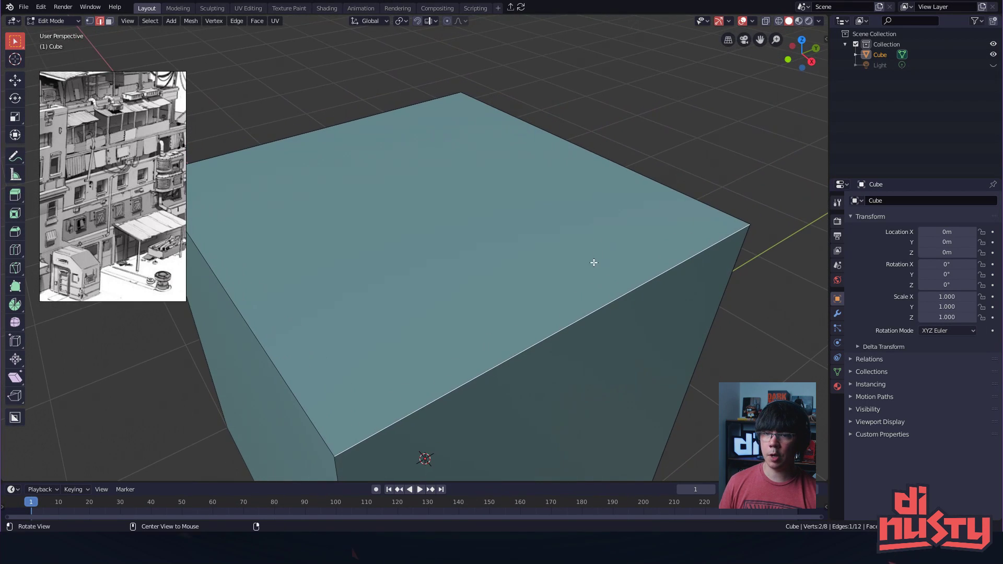
# - Return to Object Mode and add a cylinder mesh on the cube's top face
pyautogui.press('Tab')
pyautogui.click(575, 126)
pyautogui.click(535, 163)
pyautogui.keyDown('alt'); pyautogui.keyDown('shift'); pyautogui.moveTo(557, 201); pyautogui.dragTo(631, 212); pyautogui.keyUp('shift'); pyautogui.keyUp('alt')
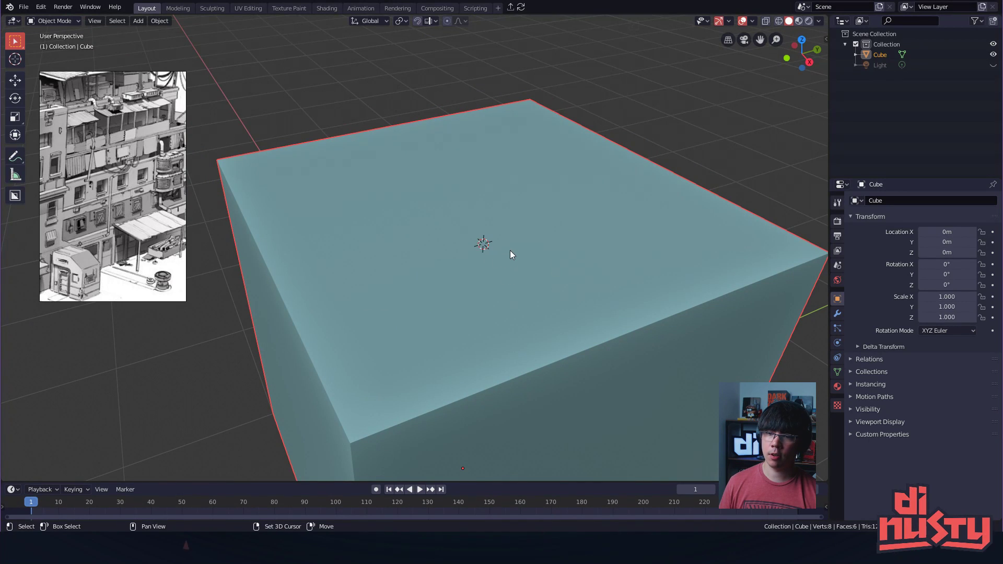
pyautogui.hotkey('shift', 'a')
pyautogui.moveTo(509, 252)
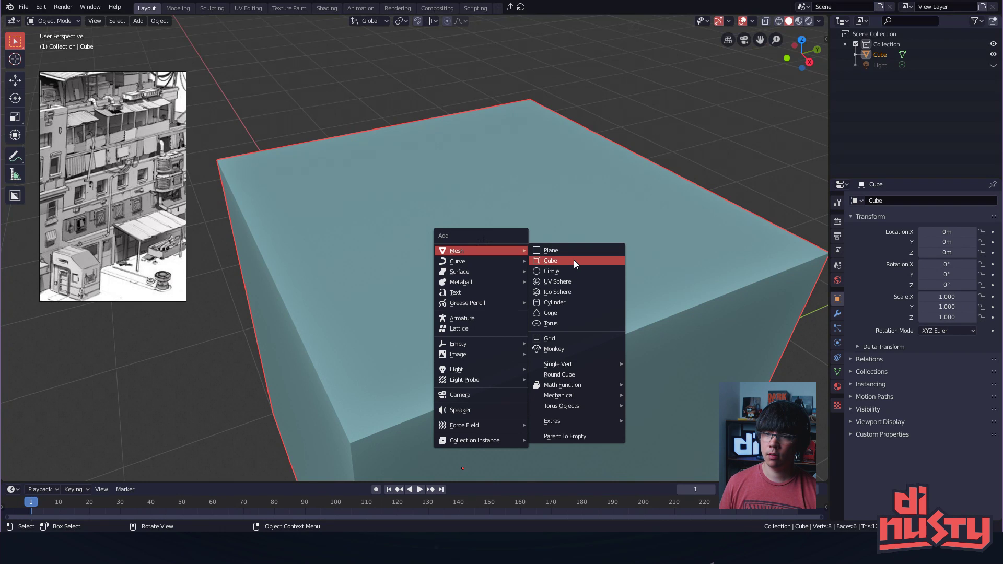
pyautogui.click(580, 303)
# - Shrink the cylinder to about 0.094 scale and shift it vertically to about Z 2.08 m so it stands on the cube
pyautogui.press('s')
pyautogui.click(474, 263)
pyautogui.keyDown('alt'); pyautogui.moveTo(487, 257); pyautogui.dragTo(434, 225); pyautogui.keyUp('alt')
pyautogui.scroll(3, 498, 251)
pyautogui.scroll(2, 506, 237)
pyautogui.scroll(-5, 535, 246)
pyautogui.scroll(2, 468, 261)
pyautogui.press('g')
pyautogui.press('z')
pyautogui.click(465, 233)
# - Duplicate the cylinder and move the copy straight up above the original, to about Z 2.24 m
pyautogui.scroll(1, 497, 261)
pyautogui.press('Tab')
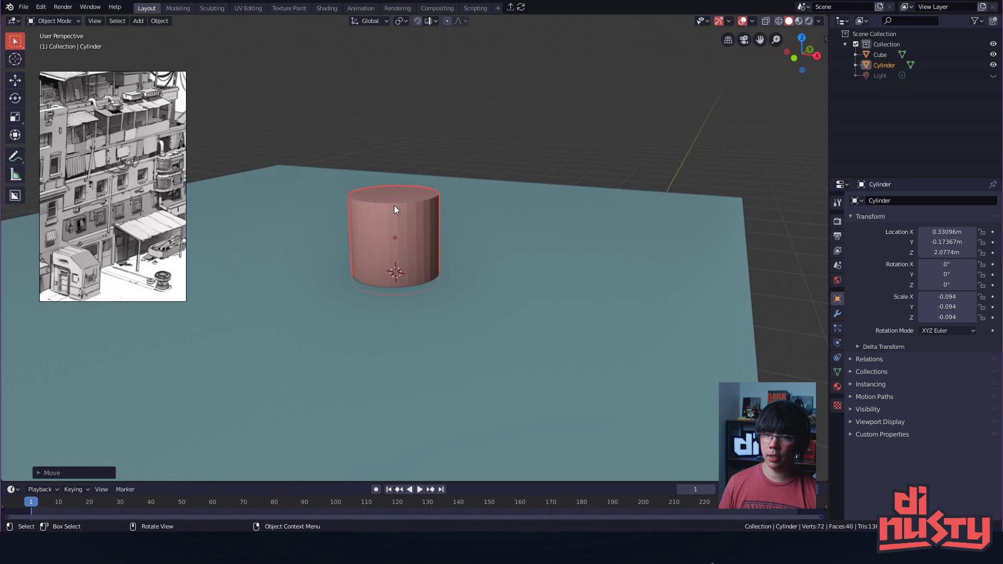
pyautogui.hotkey('shift', 'd')
pyautogui.press('z')
pyautogui.click(417, 212)
# - Lower the original cylinder's top vertices along Z to flatten it into a short disc
pyautogui.press('Tab')
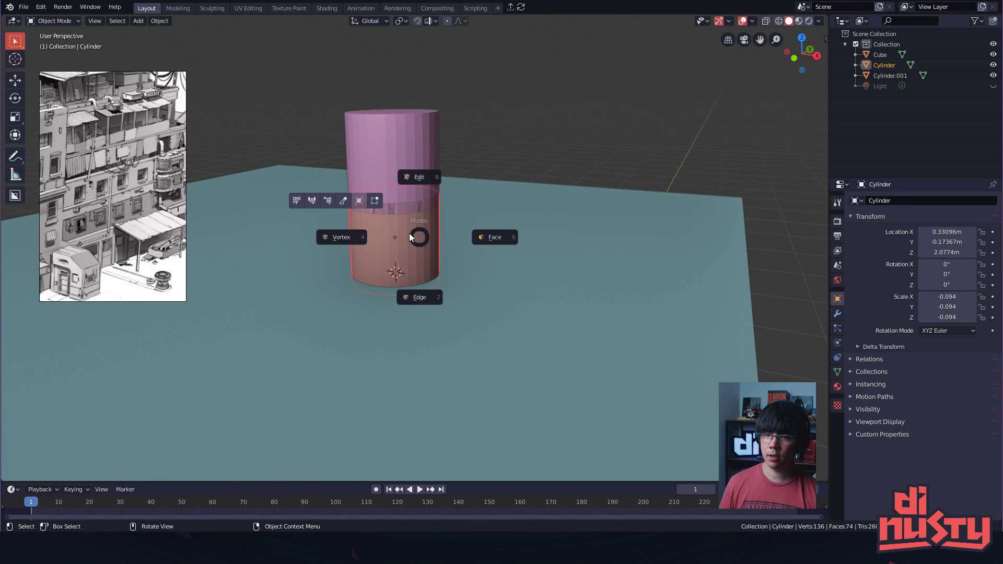
pyautogui.press('g')
pyautogui.press('z')
pyautogui.click(494, 269)
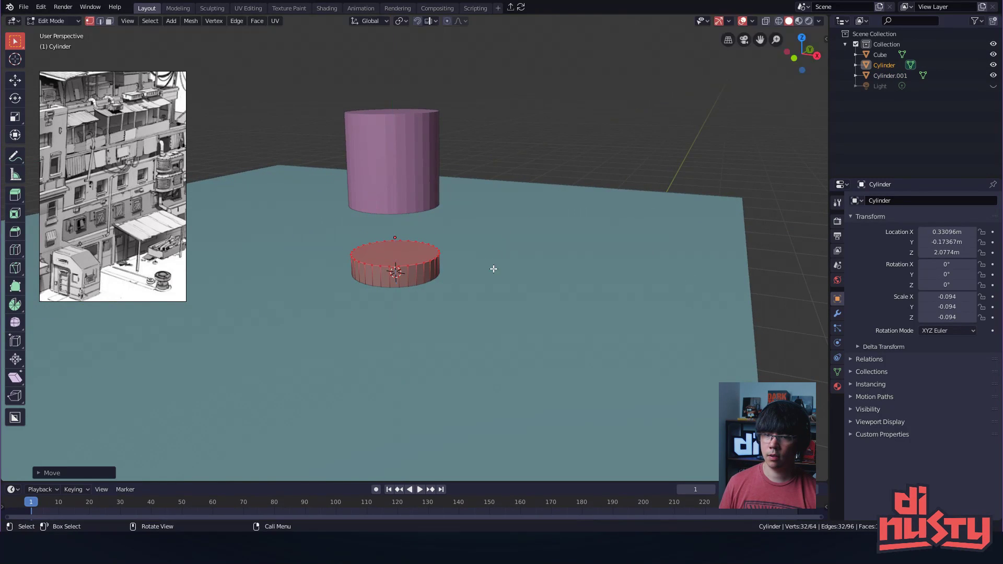
# - Bevel the top rim of the short disc by about 0.29 m using edge selection
pyautogui.scroll(5, 485, 292)
pyautogui.press('Tab')
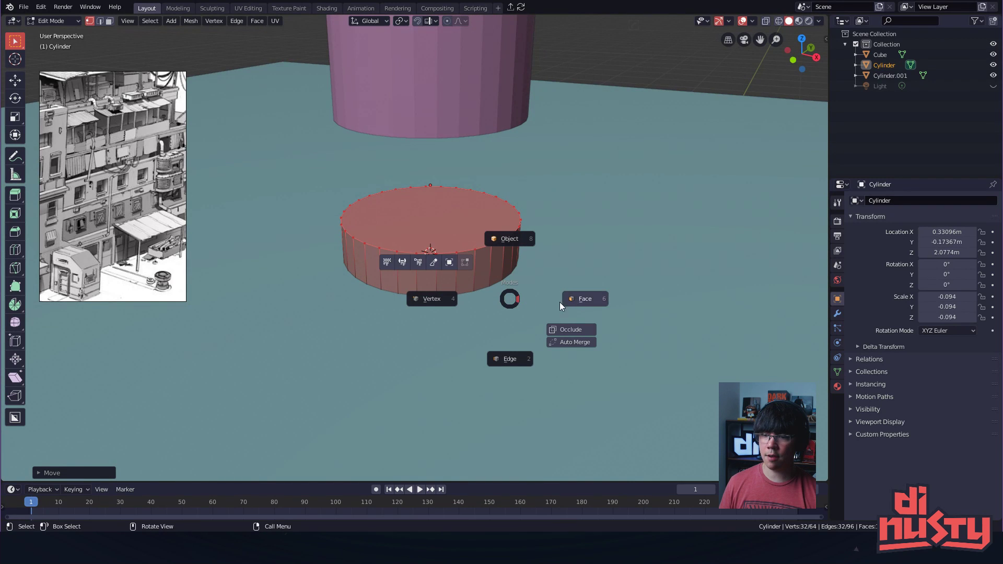
pyautogui.press('2')
pyautogui.hotkey('ctrl', 'b')
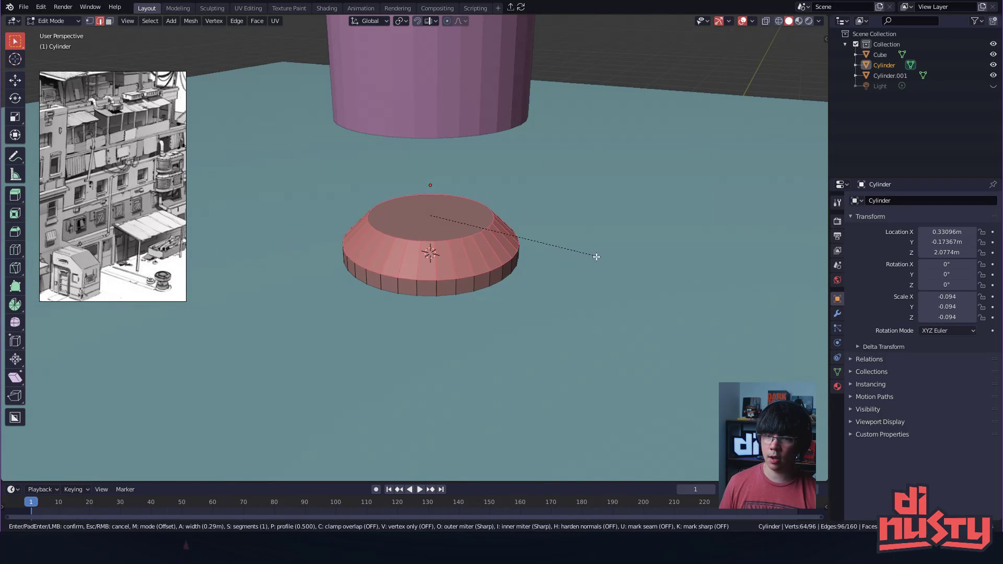
pyautogui.click(595, 259)
# - Bevel the disc's lower and upper chamfer edge loops to round off its profile
pyautogui.keyDown('shift'); pyautogui.moveTo(596, 259); pyautogui.dragTo(629, 257, button='middle'); pyautogui.keyUp('shift')
pyautogui.scroll(2, 541, 287)
pyautogui.keyDown('alt'); pyautogui.click(469, 285); pyautogui.keyUp('alt')
pyautogui.hotkey('ctrl', 'b')
pyautogui.click(620, 284)
pyautogui.keyDown('alt'); pyautogui.click(473, 235); pyautogui.keyUp('alt')
pyautogui.hotkey('ctrl', 'b')
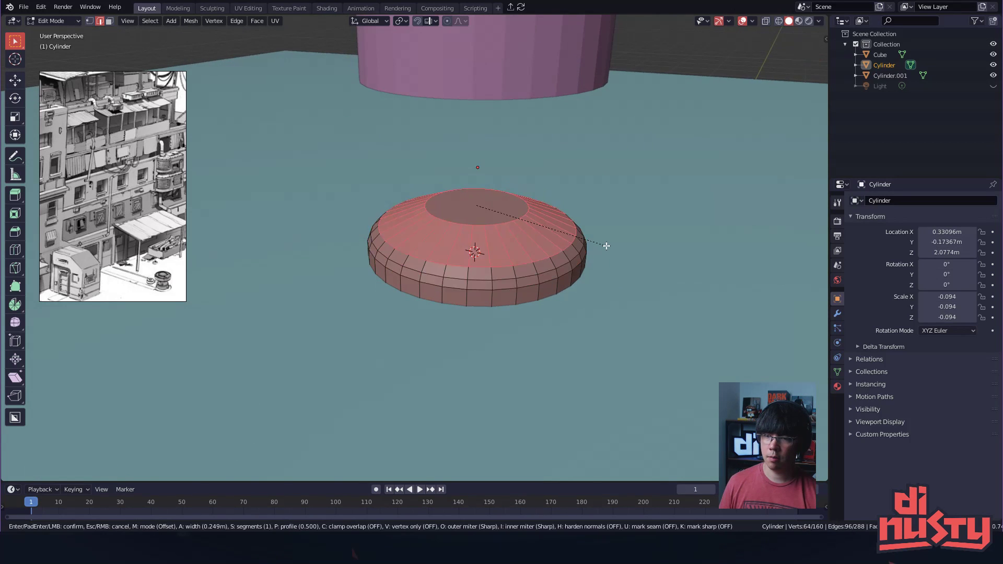
pyautogui.click(615, 235)
# - Return to Object Mode and scale the upper purple cylinder down to about 0.056
pyautogui.moveTo(615, 236); pyautogui.dragTo(453, 186, button='middle')
pyautogui.press('Tab')
pyautogui.click(518, 86)
pyautogui.press('s')
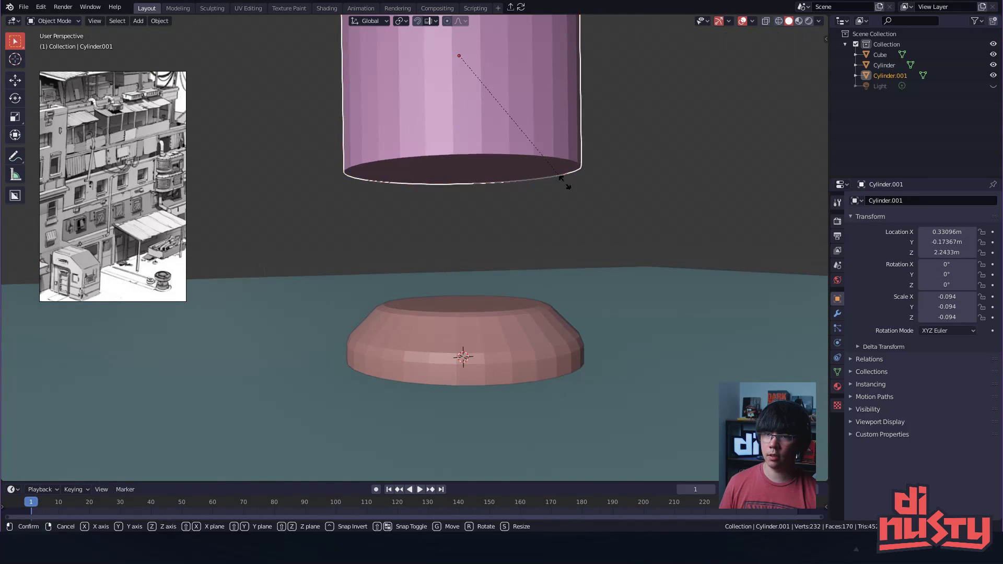
pyautogui.click(504, 157)
# - Open the upper cylinder in Edit Mode with face selection, seen from below
pyautogui.moveTo(505, 157); pyautogui.dragTo(446, 181, button='middle')
pyautogui.hotkey('ctrl', 'Tab')
pyautogui.hotkey('ctrl', 'Tab')
pyautogui.click(510, 180)
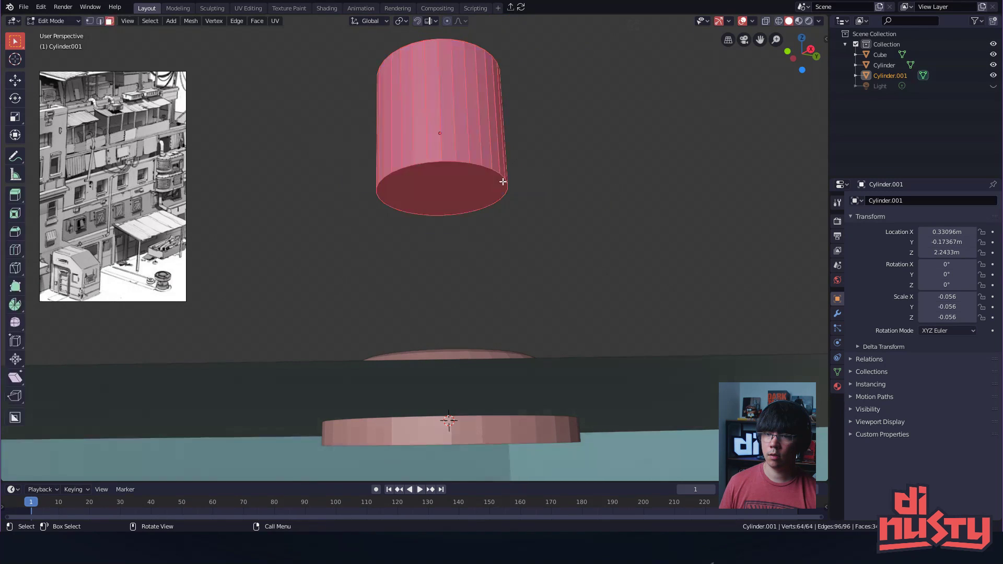
pyautogui.press('i')
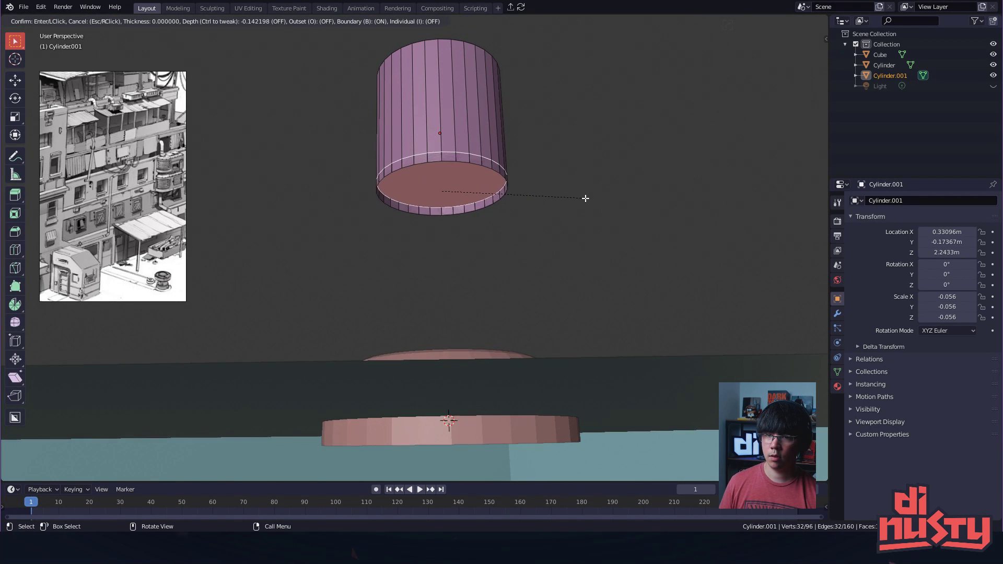
pyautogui.rightClick(585, 198)
pyautogui.press('s')
pyautogui.rightClick(591, 200)
pyautogui.press('i')
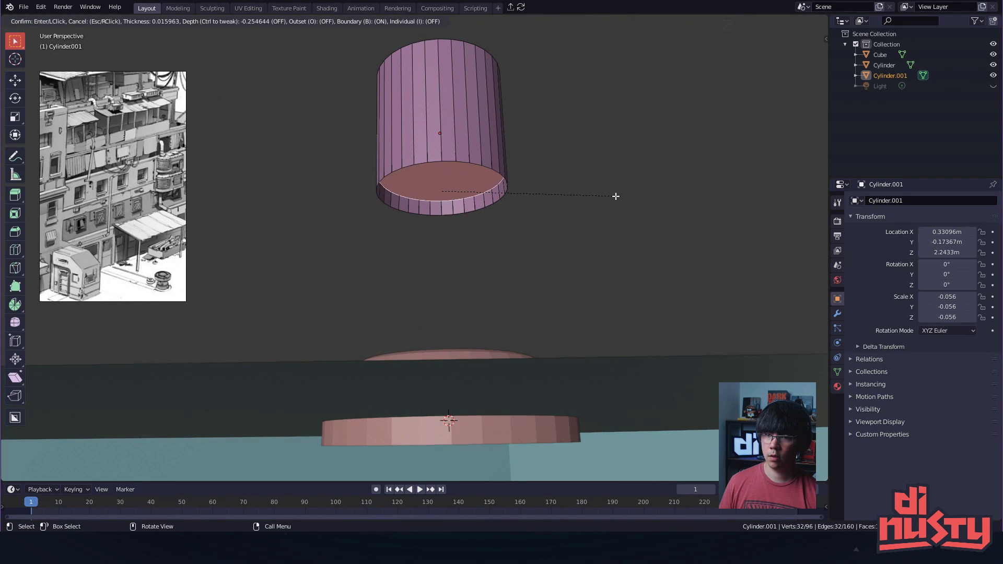
pyautogui.rightClick(622, 195)
pyautogui.press('a')
pyautogui.press('i')
pyautogui.rightClick(609, 188)
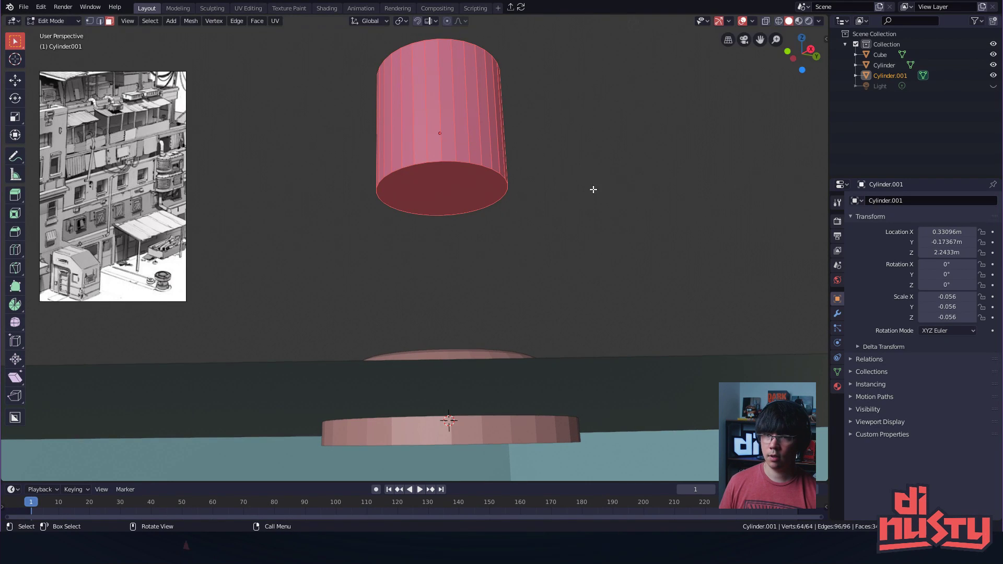
pyautogui.hotkey('ctrl', 'z')
# - Inset the upper cylinder's bottom face by about 0.25 m and extend the inner face downward as a stem
pyautogui.press('i')
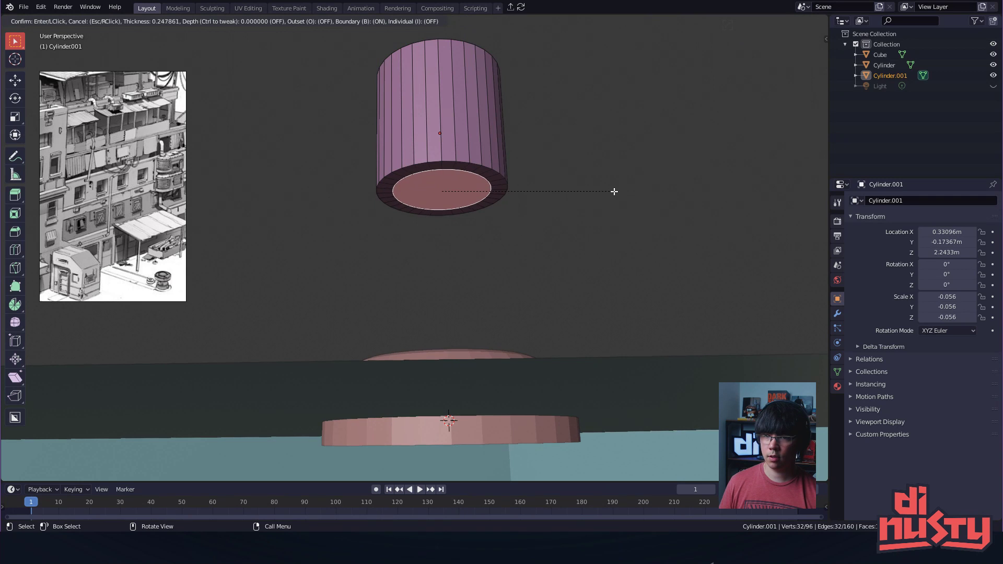
pyautogui.click(615, 192)
pyautogui.press('i')
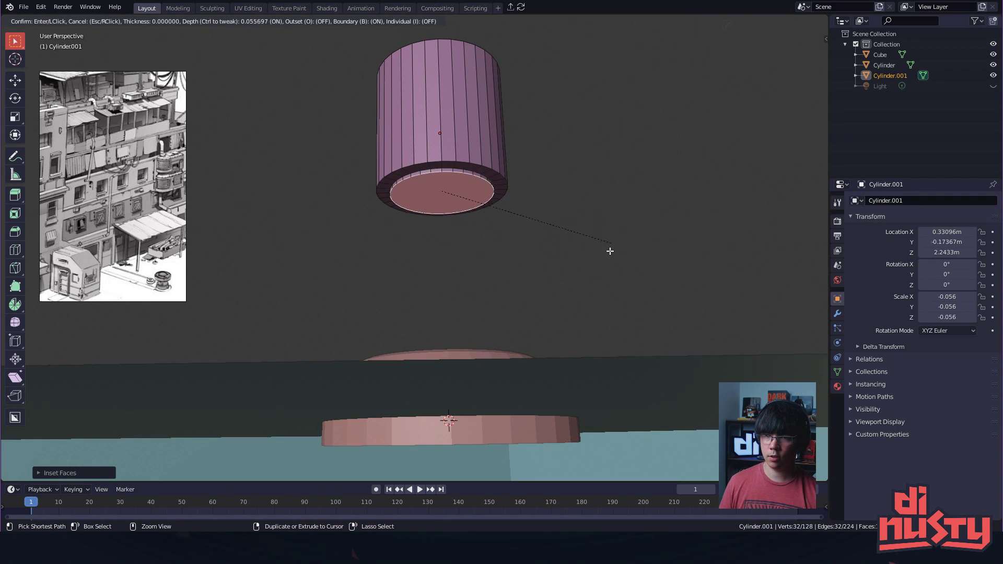
pyautogui.click(638, 342)
pyautogui.keyDown('alt'); pyautogui.moveTo(604, 254); pyautogui.dragTo(585, 282); pyautogui.keyUp('alt')
# - Select the whole stem and scale it to about 0.77 on X and Y, leaving out Z
pyautogui.press('ctrl+KP_Add')
pyautogui.press('s')
pyautogui.press('x')
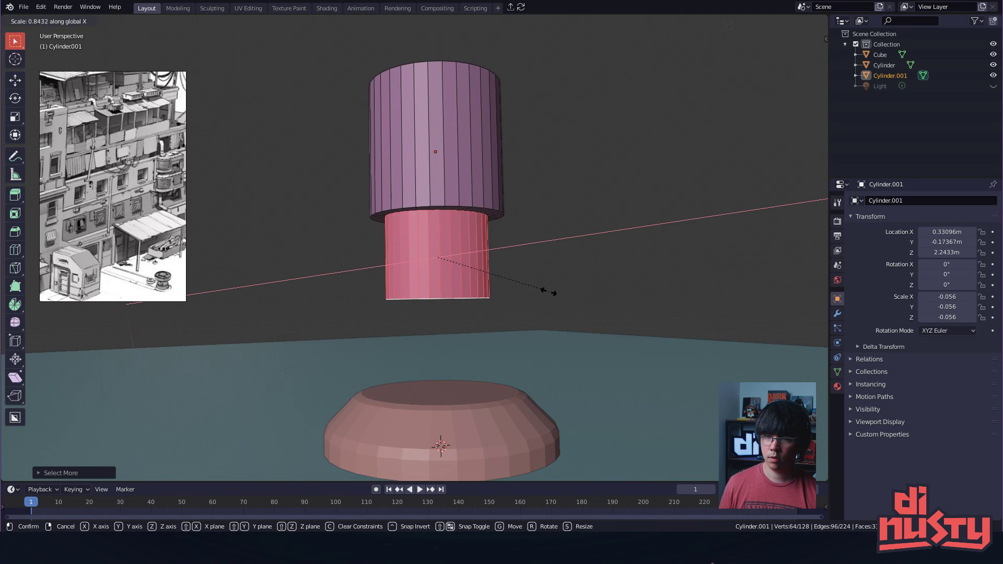
pyautogui.hotkey('shift', 'z')
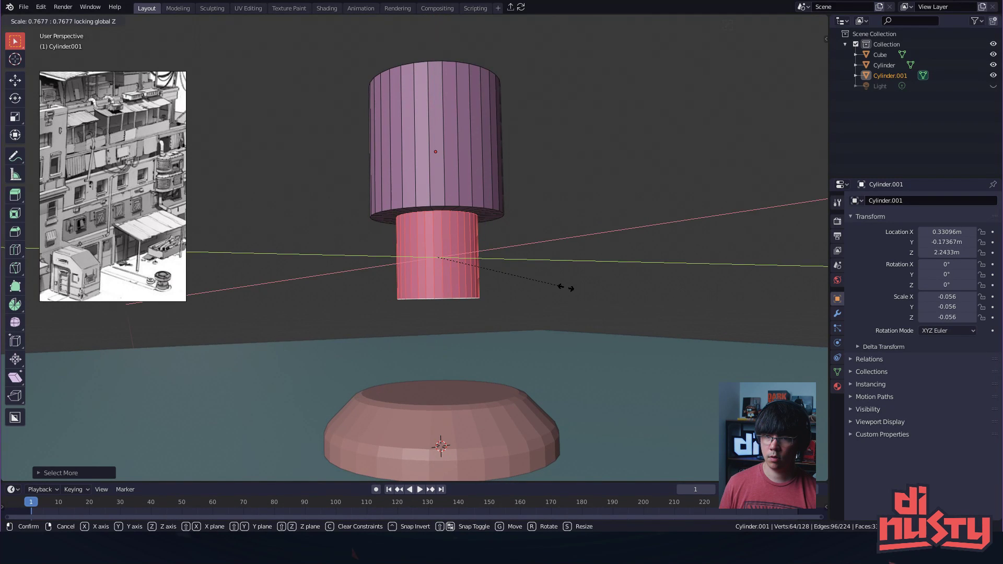
pyautogui.click(565, 287)
pyautogui.moveTo(565, 287)
pyautogui.mouseDown(button='middle')
pyautogui.moveTo(560, 332)
pyautogui.moveTo(567, 294)
pyautogui.mouseUp(button='middle')
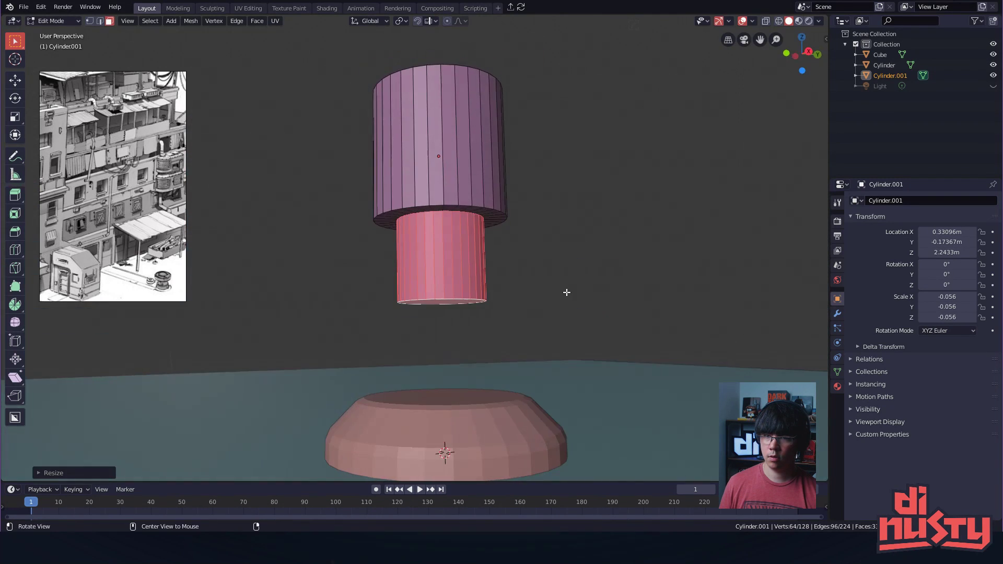
# - Move the upper cylinder down along Z in Object Mode onto the bevelled base, to about Z 2.17 m
pyautogui.press('Tab')
pyautogui.press('g')
pyautogui.press('z')
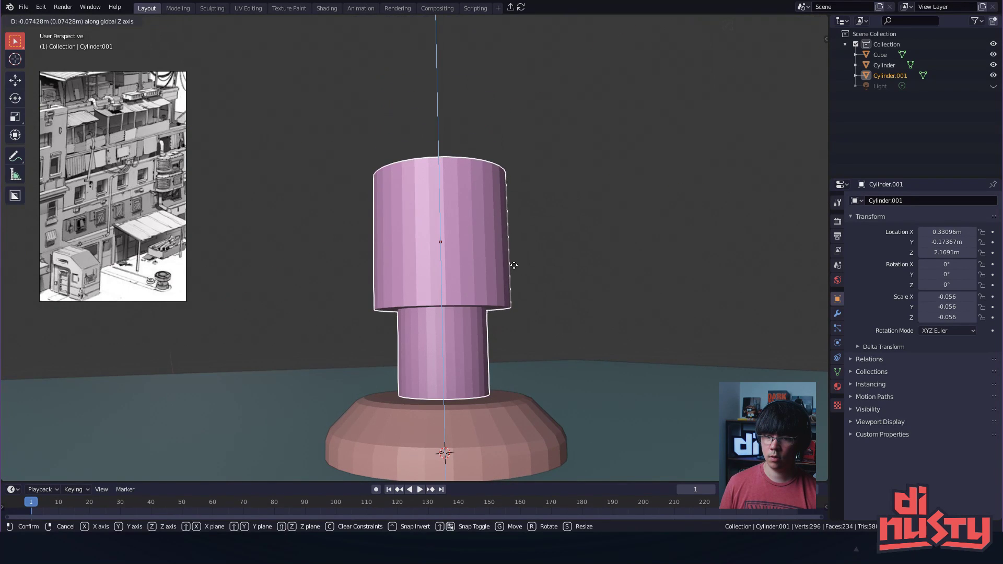
pyautogui.click(527, 268)
# - Box-select the vertices around the upper cylinder's shoulder and lower them along Z toward the base
pyautogui.press('Tab')
pyautogui.click(440, 306)
pyautogui.moveTo(360, 282); pyautogui.dragTo(562, 320)
pyautogui.press('g')
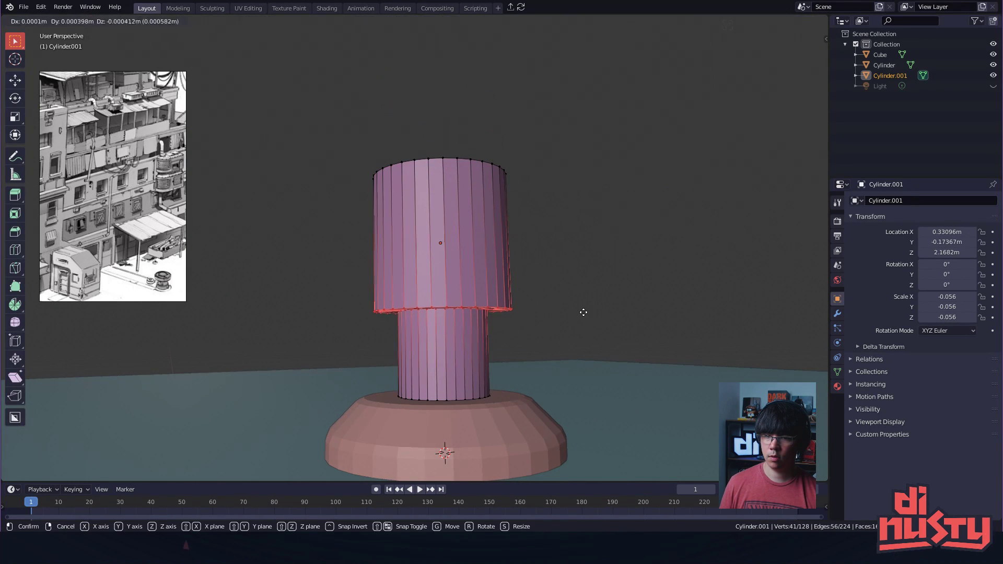
pyautogui.press('z')
pyautogui.click(581, 371)
# - Bevel the top rim of the upper cylinder using edge selection
pyautogui.keyDown('alt'); pyautogui.keyDown('shift'); pyautogui.moveTo(603, 345); pyautogui.dragTo(592, 315); pyautogui.keyUp('shift'); pyautogui.keyUp('alt')
pyautogui.moveTo(592, 315); pyautogui.dragTo(462, 280, button='middle')
pyautogui.press('Tab')
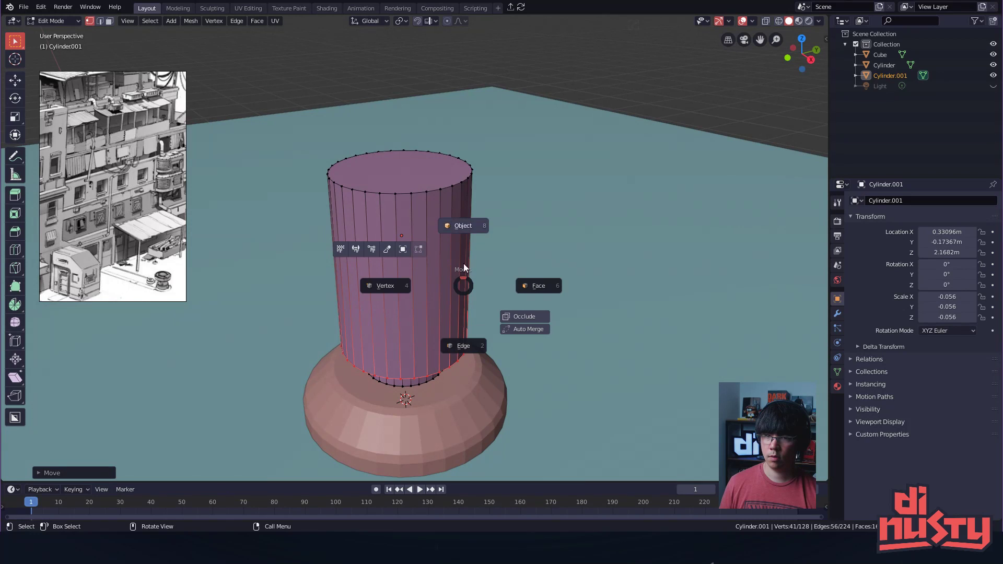
pyautogui.press('Tab')
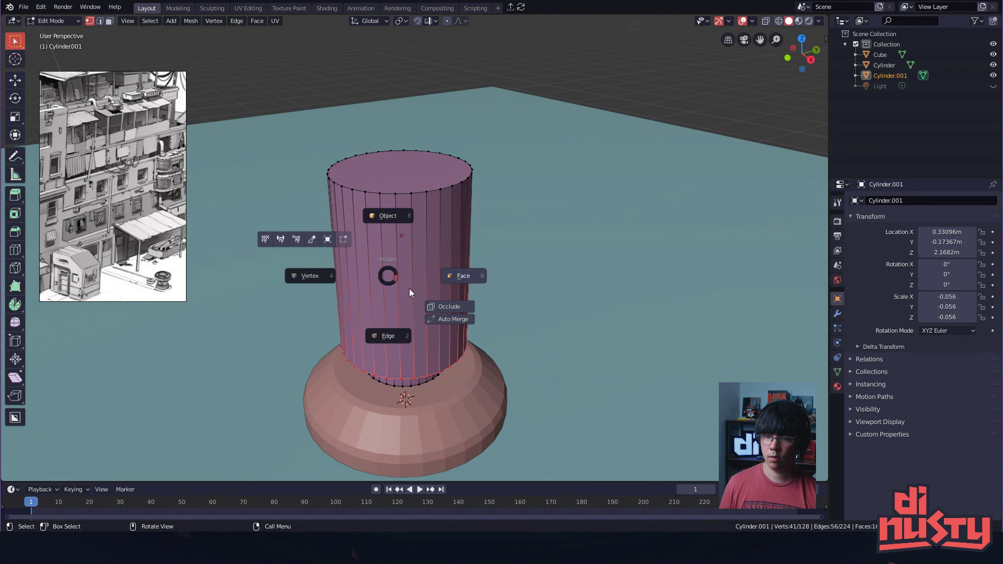
pyautogui.click(394, 338)
pyautogui.keyDown('alt'); pyautogui.click(405, 193); pyautogui.keyUp('alt')
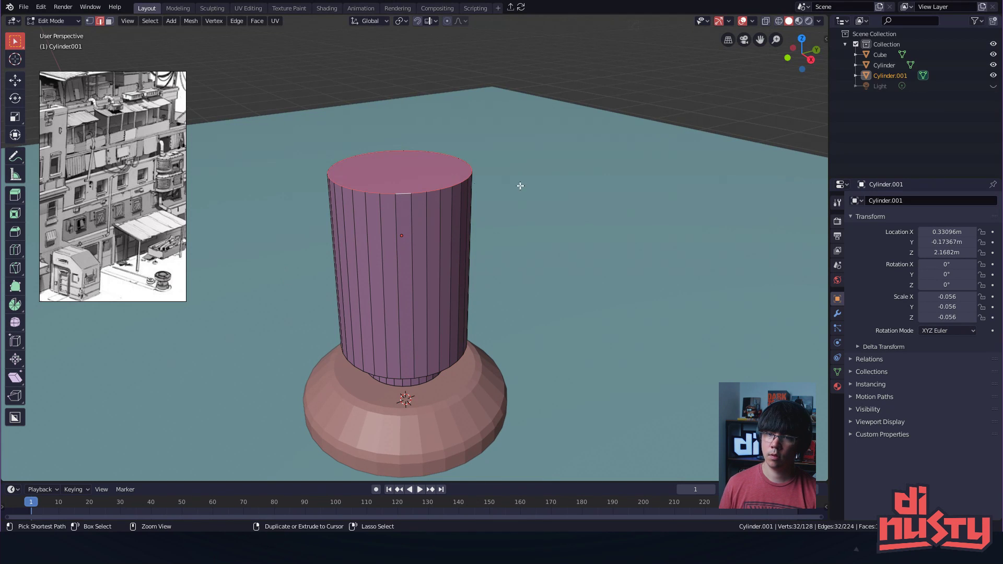
pyautogui.hotkey('ctrl', 'b')
pyautogui.click(567, 187)
# - Clear the selection on the upper cylinder and switch to face selection
pyautogui.moveTo(510, 239); pyautogui.dragTo(433, 206, button='middle')
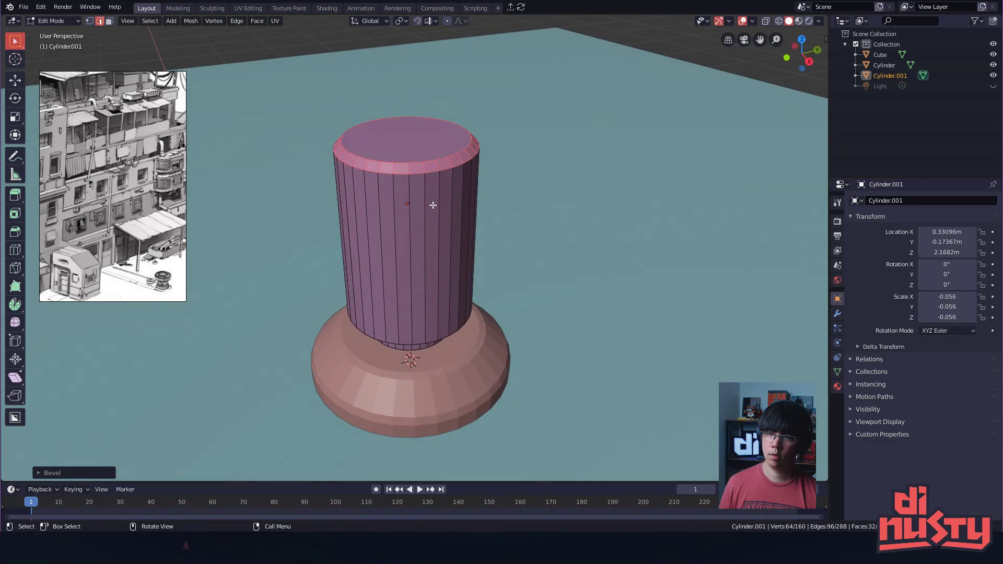
pyautogui.click(429, 177)
pyautogui.hotkey('ctrl', 'Tab')
pyautogui.click(372, 216)
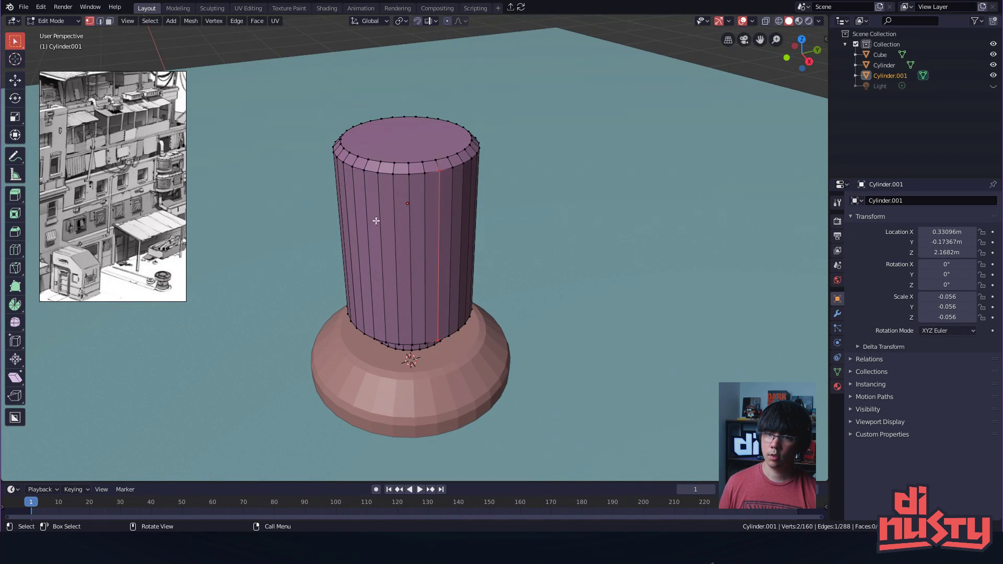
pyautogui.hotkey('ctrl', 'Tab')
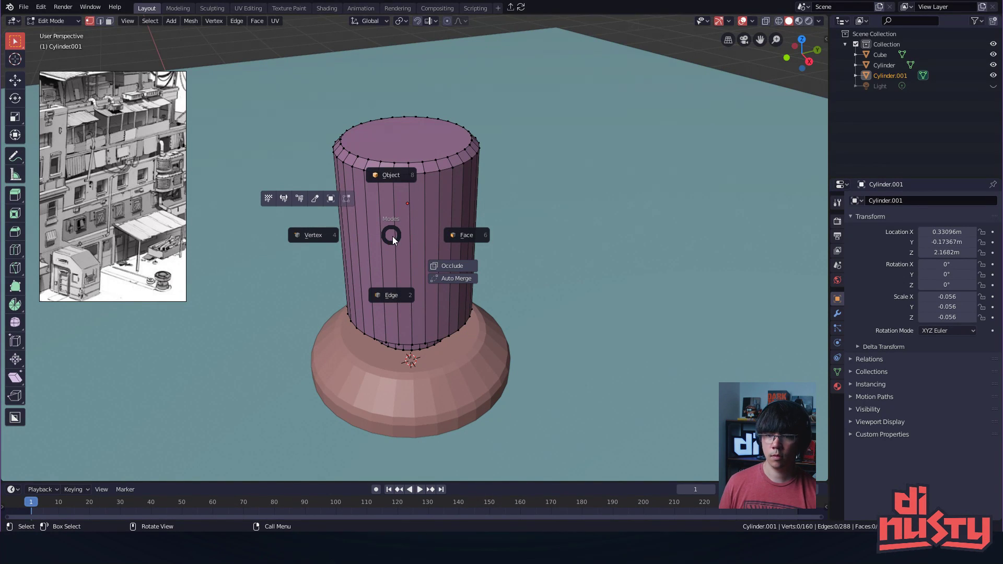
pyautogui.click(448, 238)
pyautogui.click(376, 239)
pyautogui.click(388, 239)
pyautogui.keyDown('shift'); pyautogui.click(430, 240); pyautogui.keyUp('shift')
pyautogui.click(420, 241)
pyautogui.keyDown('shift'); pyautogui.click(390, 242); pyautogui.keyUp('shift')
pyautogui.moveTo(362, 242); pyautogui.dragTo(391, 243, button='middle')
pyautogui.keyDown('shift'); pyautogui.click(366, 239); pyautogui.keyUp('shift')
pyautogui.keyDown('shift'); pyautogui.moveTo(363, 243); pyautogui.dragTo(509, 161, button='middle'); pyautogui.keyUp('shift')
pyautogui.keyDown('shift'); pyautogui.click(407, 244); pyautogui.keyUp('shift')
pyautogui.keyDown('shift'); pyautogui.click(406, 246); pyautogui.keyUp('shift')
pyautogui.moveTo(505, 162); pyautogui.dragTo(505, 186, button='middle')
pyautogui.scroll(3, 515, 173)
# - Select the ring of shoulder underside faces left raised at the back of the upper cylinder
pyautogui.click(437, 201)
pyautogui.keyDown('shift'); pyautogui.click(412, 202); pyautogui.keyUp('shift')
pyautogui.keyDown('shift'); pyautogui.click(367, 213); pyautogui.keyUp('shift')
pyautogui.keyDown('shift'); pyautogui.click(359, 226); pyautogui.keyUp('shift')
pyautogui.keyDown('ctrl'); pyautogui.click(446, 199); pyautogui.keyUp('ctrl')
pyautogui.moveTo(445, 199); pyautogui.dragTo(506, 244, button='middle')
# - Enable snapping and set the snap target to Vertex
pyautogui.hotkey('shift', 'Tab')
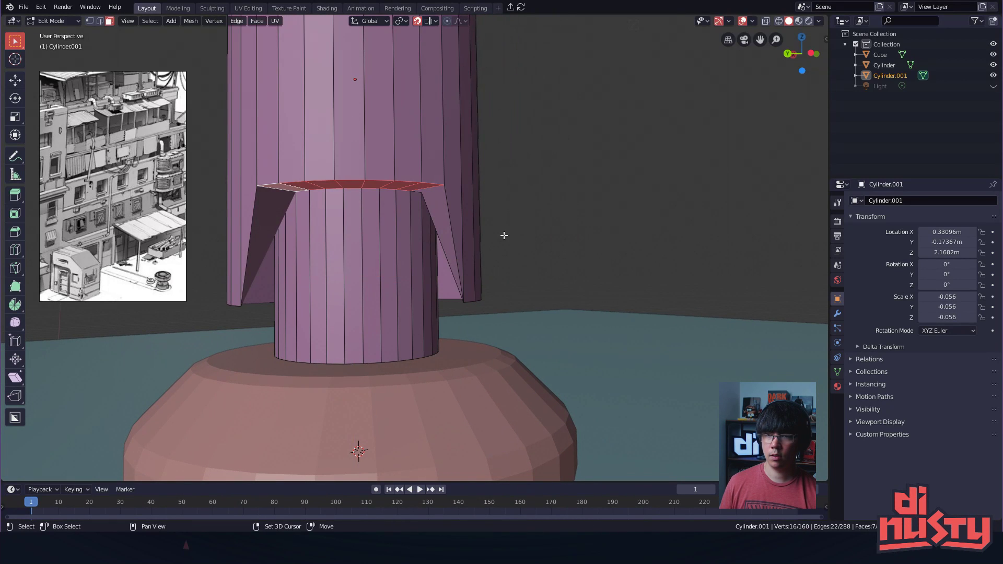
pyautogui.press('g')
pyautogui.press('z')
pyautogui.rightClick(471, 249)
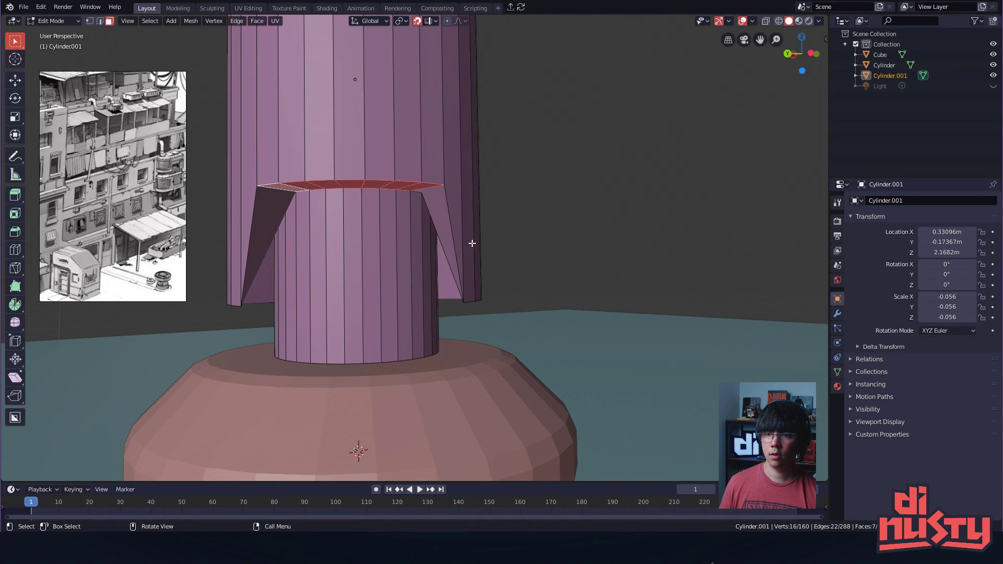
pyautogui.hotkey('ctrl', 'shift', 'Tab')
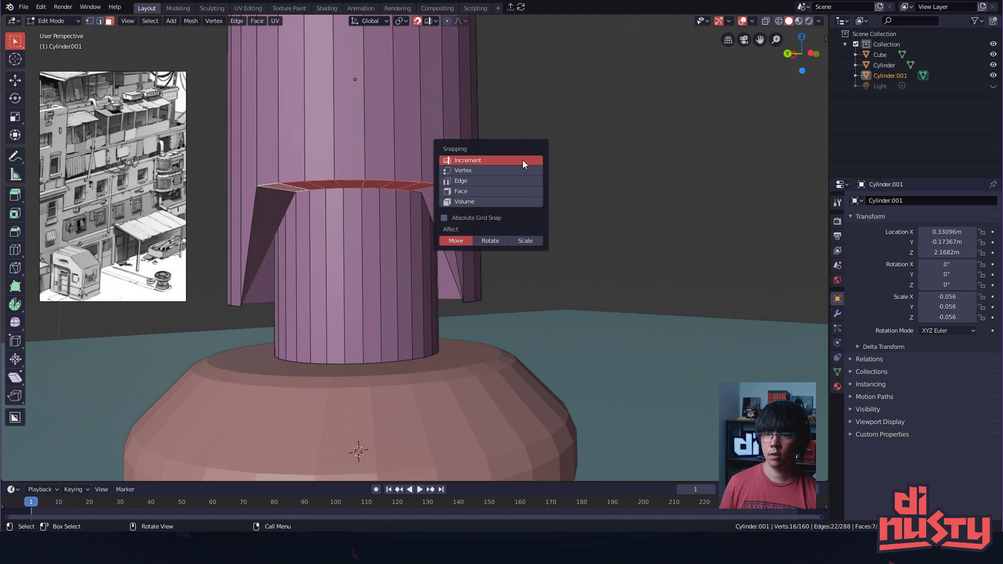
pyautogui.click(496, 170)
# - Lower the raised underside faces to the level of the shoulder's bottom vertices, and clear the selection
pyautogui.press('g')
pyautogui.moveTo(496, 170); pyautogui.dragTo(463, 225, button='middle')
pyautogui.click(463, 302)
pyautogui.moveTo(569, 268); pyautogui.dragTo(489, 233, button='middle')
pyautogui.scroll(1, 533, 258)
pyautogui.hotkey('alt', 'a')
pyautogui.keyDown('alt'); pyautogui.moveTo(538, 264); pyautogui.dragTo(496, 189); pyautogui.keyUp('alt')
pyautogui.scroll(-2, 445, 226)
pyautogui.scroll(-3, 496, 189)
# - Undo the face lowering, the top-rim bevel and the earlier shoulder move on the upper cylinder
pyautogui.hotkey('ctrl', 'z')
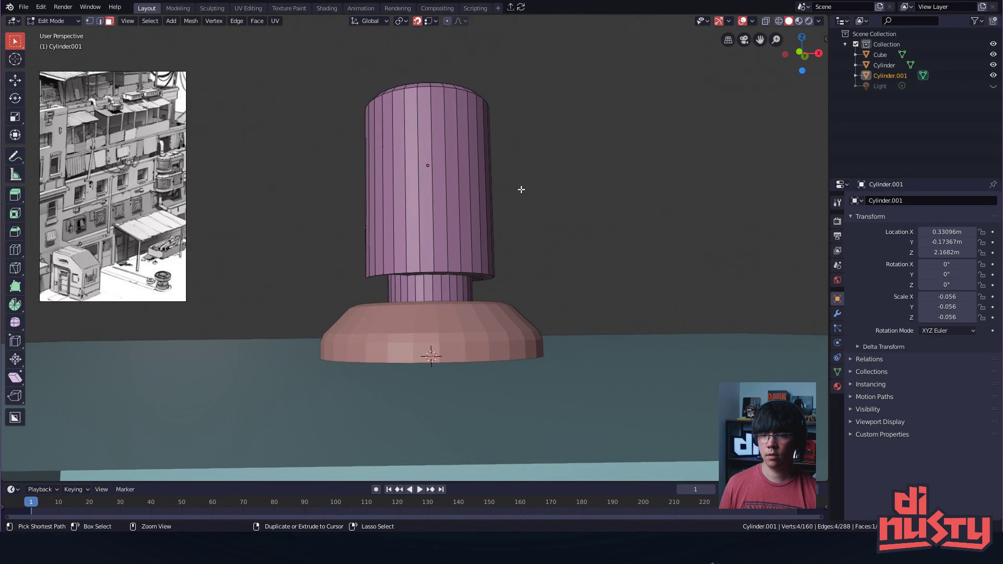
pyautogui.hotkey('ctrl', 'z')
pyautogui.hotkey('ctrl', 'z')
pyautogui.hotkey('ctrl', 'z')
pyautogui.hotkey('ctrl', 'z')
pyautogui.hotkey('ctrl', 'z')
pyautogui.hotkey('ctrl', 'z')
pyautogui.hotkey('ctrl', 'z')
pyautogui.hotkey('ctrl', 'z')
pyautogui.hotkey('ctrl', 'z')
pyautogui.hotkey('ctrl', 'z')
pyautogui.hotkey('ctrl', 'z')
pyautogui.hotkey('ctrl', 'z')
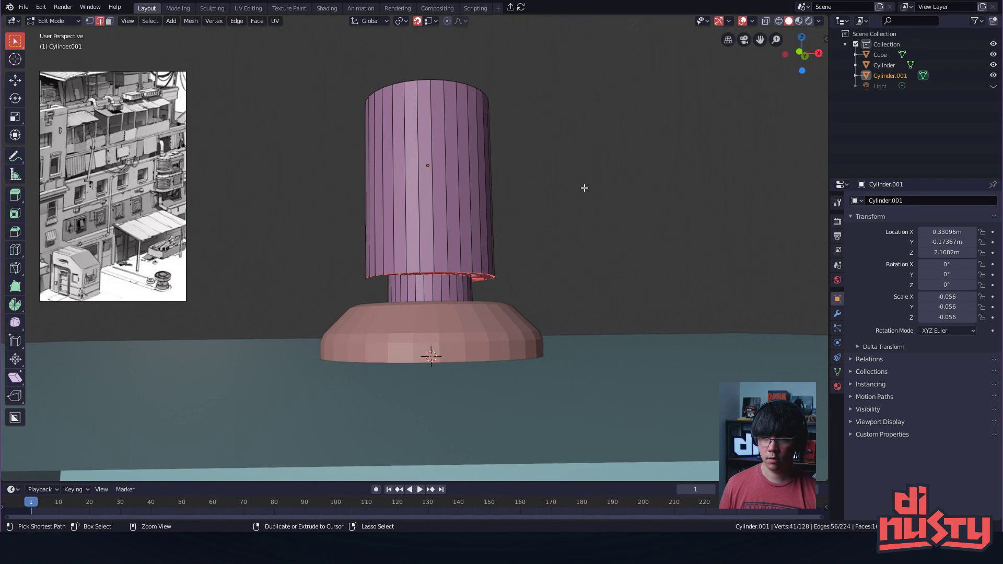
pyautogui.hotkey('ctrl', 'z')
pyautogui.hotkey('ctrl', 'z')
pyautogui.hotkey('ctrl', 'z')
pyautogui.hotkey('ctrl', 'z')
# - Box-select all shoulder vertices through the mesh in vertex mode and lower them to just above the base
pyautogui.scroll(2, 493, 256)
pyautogui.moveTo(585, 188); pyautogui.dragTo(510, 276, button='middle')
pyautogui.press('Tab')
pyautogui.click(571, 307)
pyautogui.moveTo(600, 276); pyautogui.dragTo(308, 201)
pyautogui.moveTo(588, 255); pyautogui.dragTo(556, 242, button='middle')
pyautogui.press('g')
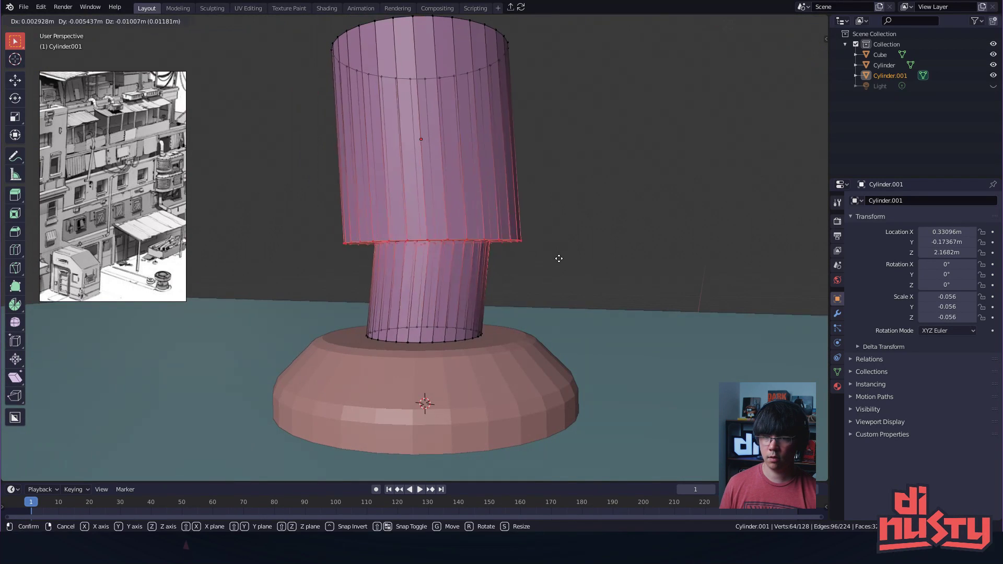
pyautogui.click(544, 320)
pyautogui.moveTo(543, 321); pyautogui.dragTo(520, 283, button='middle')
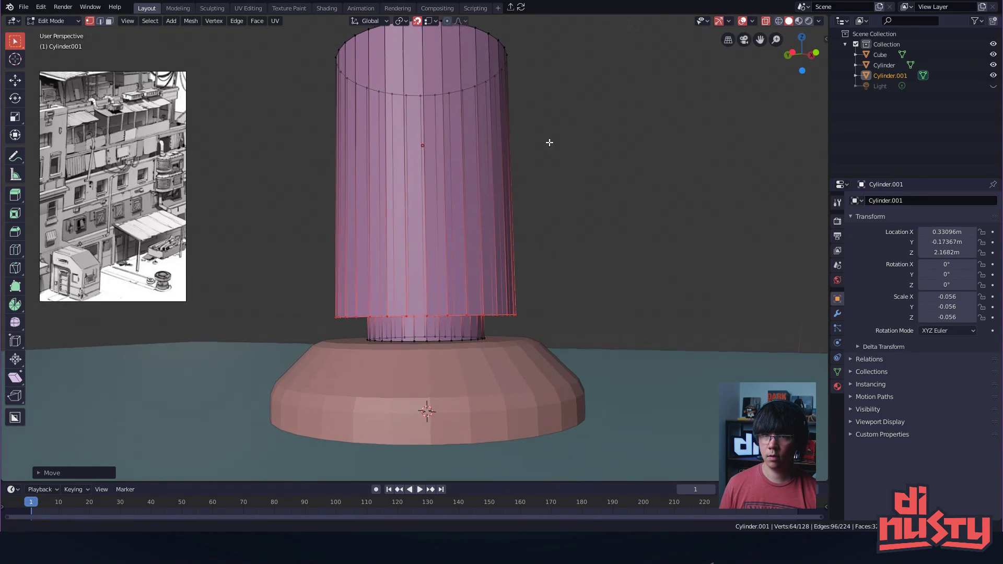
pyautogui.moveTo(552, 138); pyautogui.dragTo(542, 166, button='middle')
# - Bevel the top rim edge loop of the upper cylinder
pyautogui.press('Tab')
pyautogui.click(481, 215)
pyautogui.moveTo(464, 150); pyautogui.dragTo(447, 179, button='middle')
pyautogui.click(433, 176)
pyautogui.keyDown('alt'); pyautogui.click(434, 177); pyautogui.keyUp('alt')
pyautogui.hotkey('ctrl', 'b')
pyautogui.click(549, 152)
pyautogui.moveTo(549, 151); pyautogui.dragTo(558, 131, button='middle')
# - Clear the selection and switch the upper cylinder to face selection
pyautogui.click(557, 144)
pyautogui.hotkey('ctrl', 'Tab')
pyautogui.click(432, 109)
pyautogui.hotkey('ctrl', 'Tab')
pyautogui.click(472, 131)
# - Select two side faces with one face between them and extend the pattern with Select Next Element
pyautogui.click(364, 191)
pyautogui.press('z')
pyautogui.click(434, 224)
pyautogui.keyDown('shift'); pyautogui.click(387, 209); pyautogui.keyUp('shift')
pyautogui.keyDown('shift'); pyautogui.click(356, 208); pyautogui.keyUp('shift')
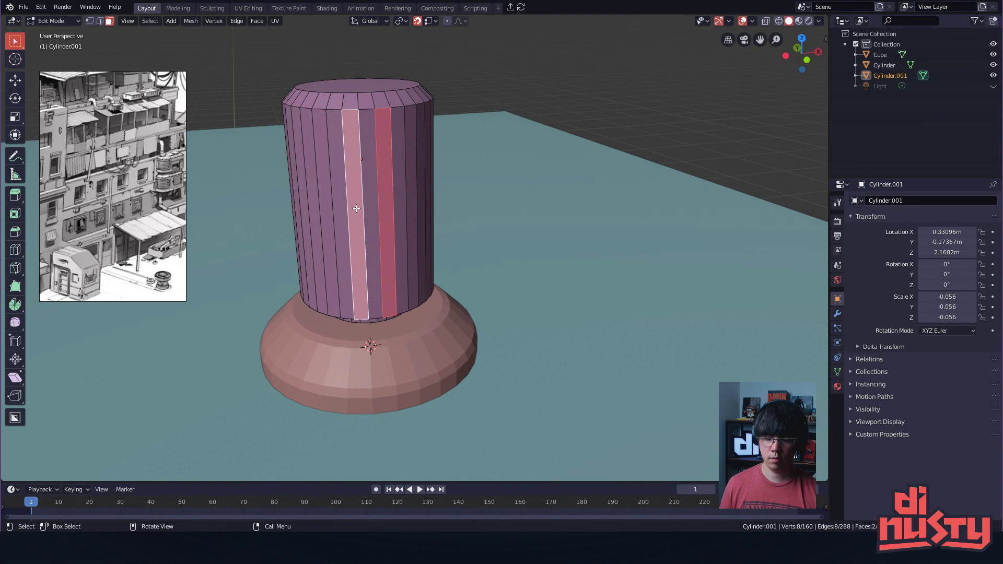
pyautogui.press('F3')
pyautogui.write('sele')
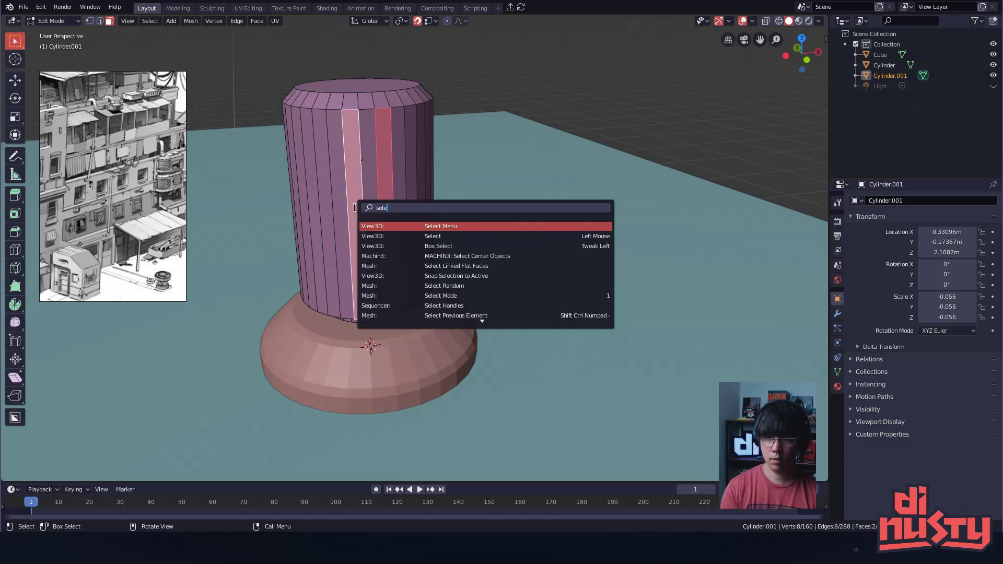
pyautogui.write('ct ne')
pyautogui.press('Return')
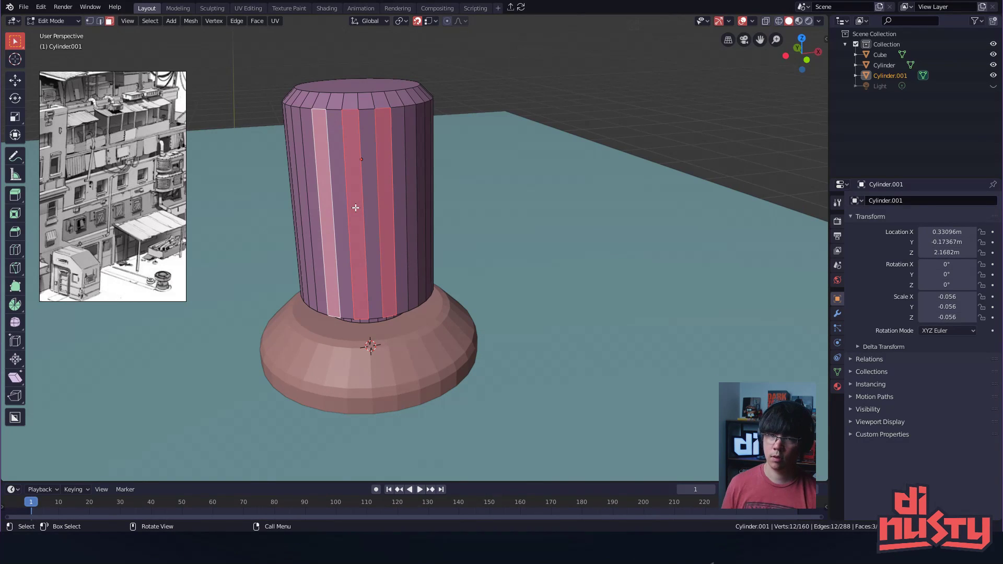
# - Look up the Select Next Element operator in the command search with two alternate side faces selected
pyautogui.moveTo(452, 184); pyautogui.dragTo(598, 175, button='middle')
pyautogui.hotkey('ctrl', 'r')
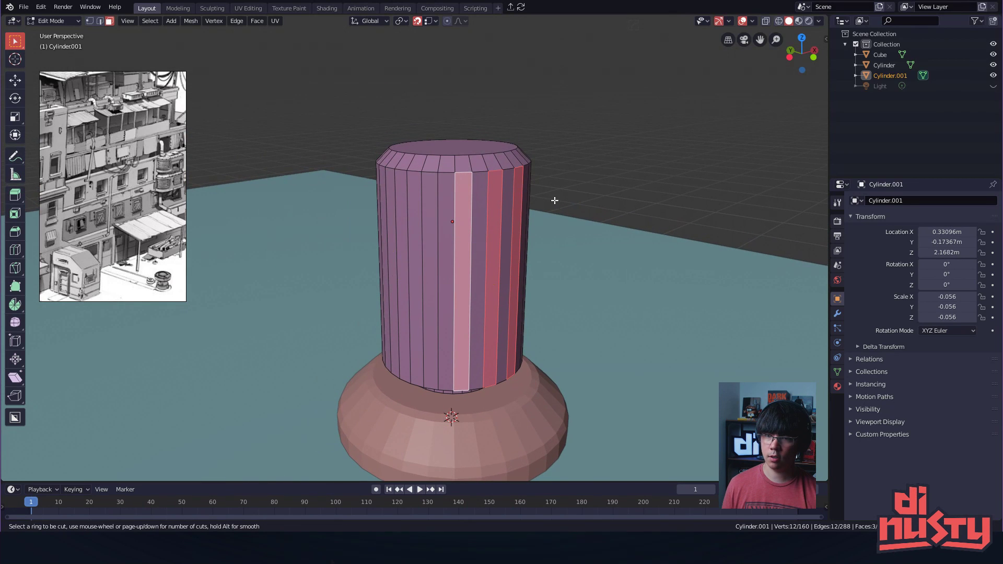
pyautogui.click(461, 192)
pyautogui.keyDown('shift'); pyautogui.click(434, 206); pyautogui.keyUp('shift')
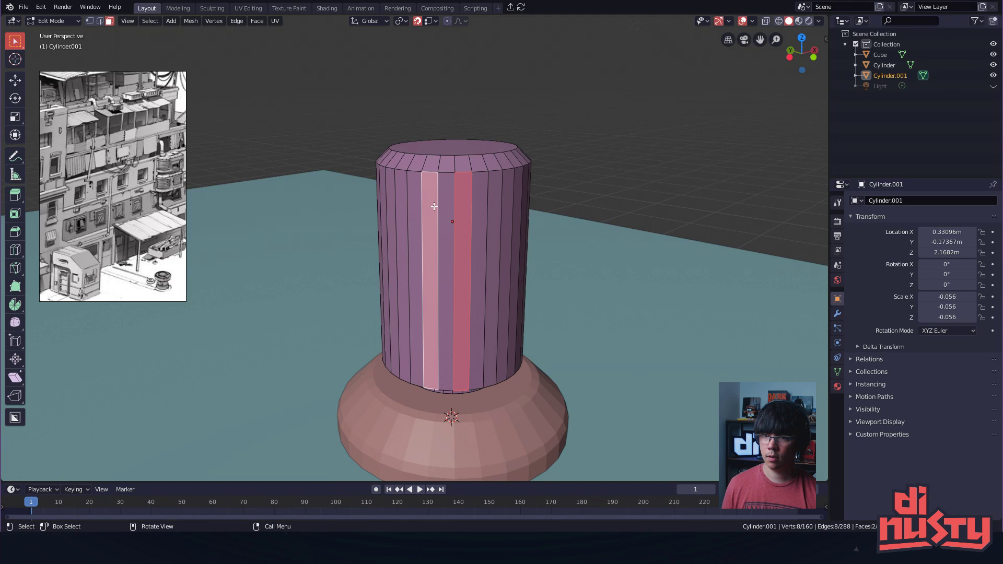
pyautogui.press('F3')
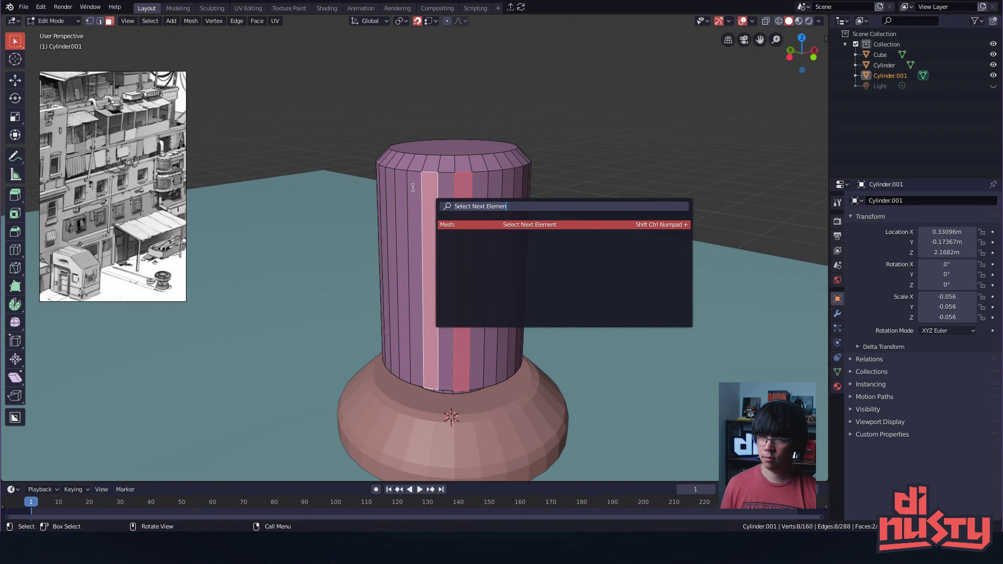
pyautogui.press('Escape')
# - Select two alternate side faces and repeat Select Next Element until every second face around the cylinder is selected
pyautogui.click(462, 198)
pyautogui.keyDown('shift'); pyautogui.click(432, 208); pyautogui.keyUp('shift')
pyautogui.keyDown('alt'); pyautogui.moveTo(432, 208); pyautogui.dragTo(464, 236); pyautogui.keyUp('alt')
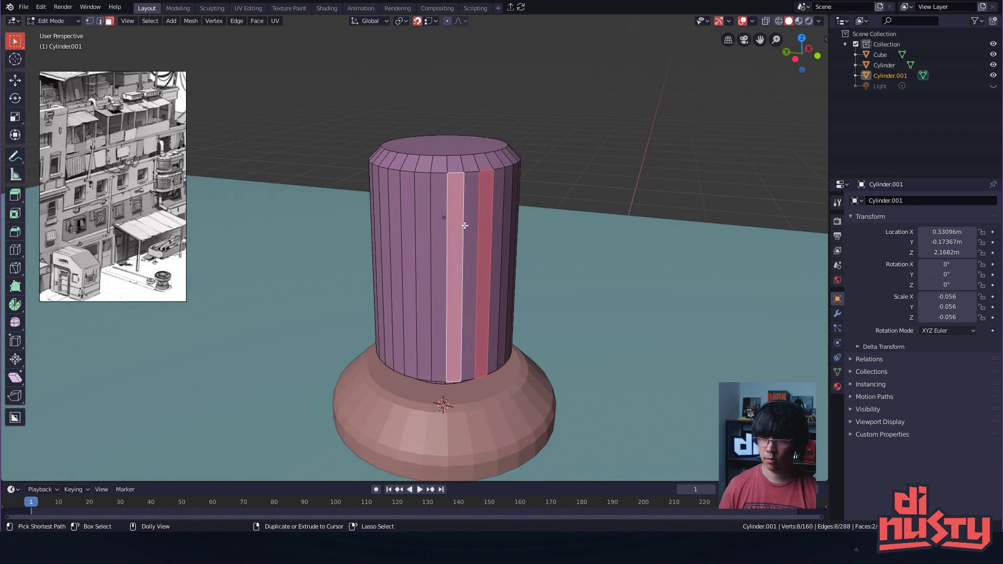
pyautogui.press('ctrl+shift+KP_Add')
pyautogui.press('ctrl+shift+KP_Add')
pyautogui.press('ctrl+shift+KP_Add')
pyautogui.press('ctrl+shift+KP_Add')
pyautogui.press('ctrl+shift+KP_Add')
pyautogui.press('ctrl+shift+KP_Add')
pyautogui.press('ctrl+shift+KP_Add')
pyautogui.press('ctrl+shift+KP_Add')
pyautogui.press('ctrl+shift+KP_Add')
pyautogui.press('ctrl+shift+KP_Add')
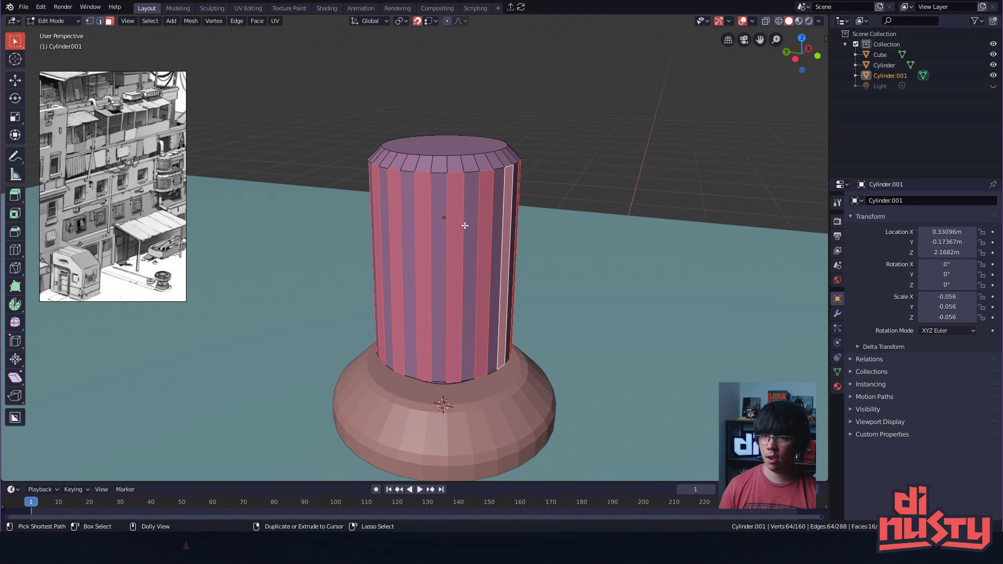
# - Try to extrude the alternating side faces of the upper cylinder
pyautogui.moveTo(465, 225); pyautogui.dragTo(503, 280, button='middle')
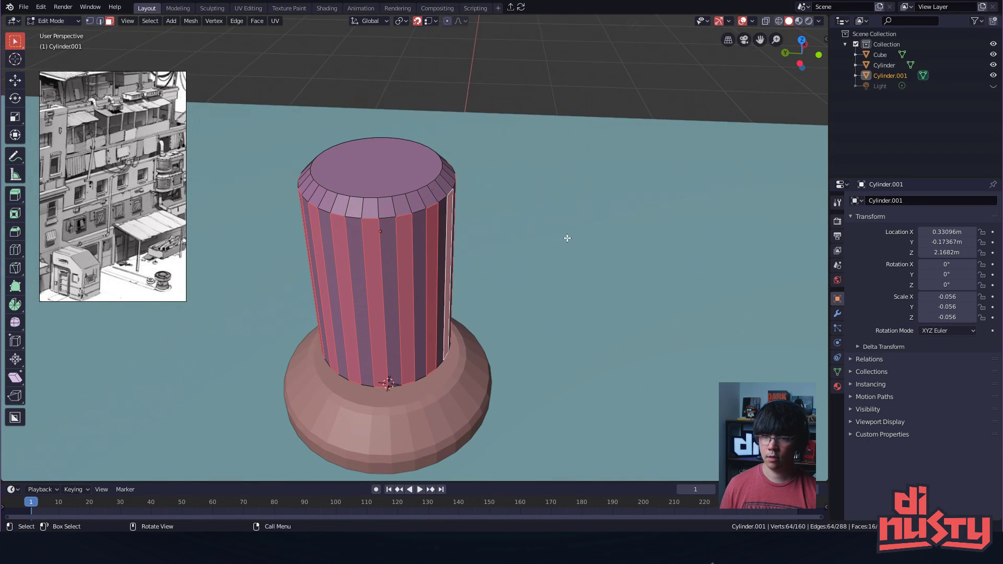
pyautogui.press('e')
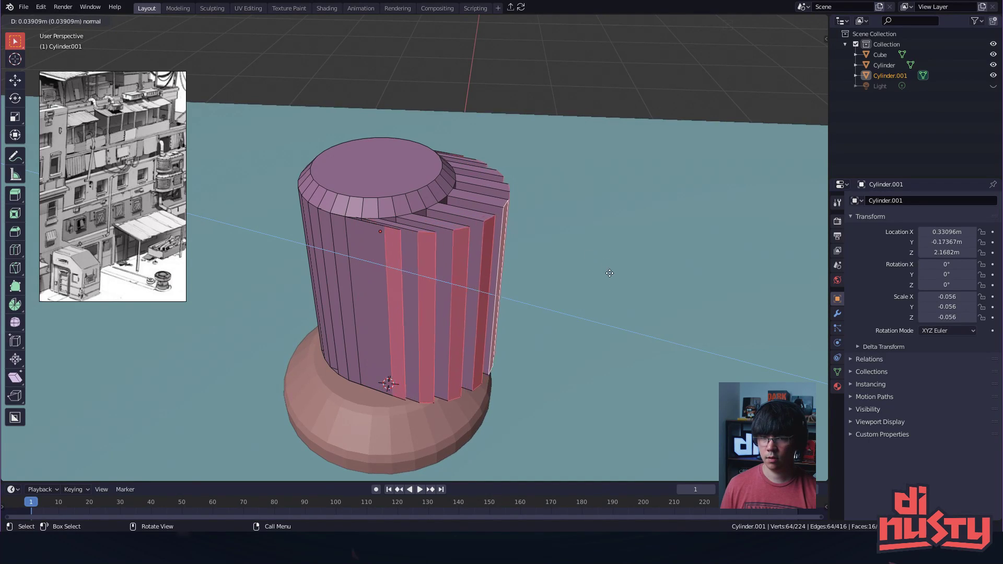
pyautogui.rightClick(607, 283)
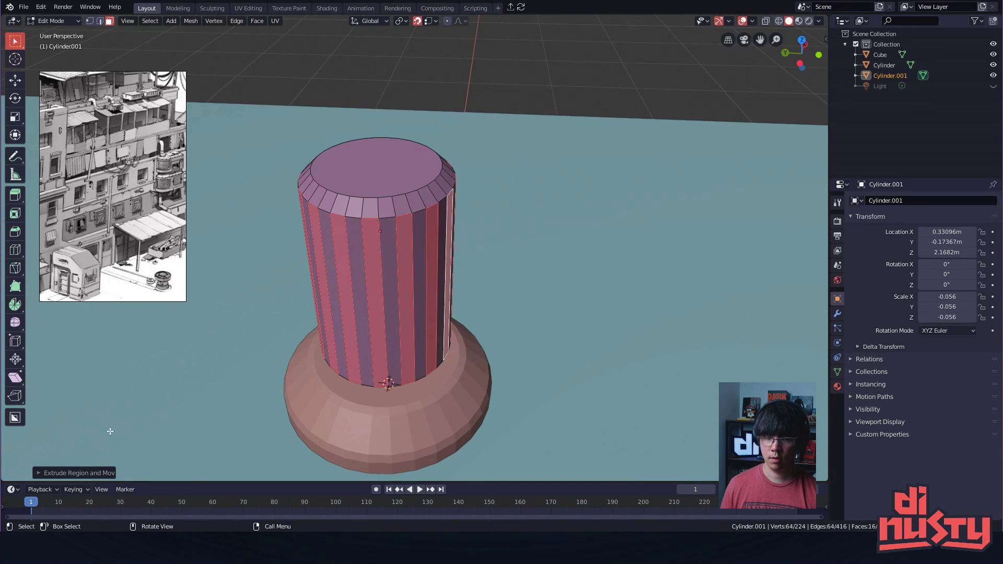
pyautogui.hotkey('ctrl', 'z')
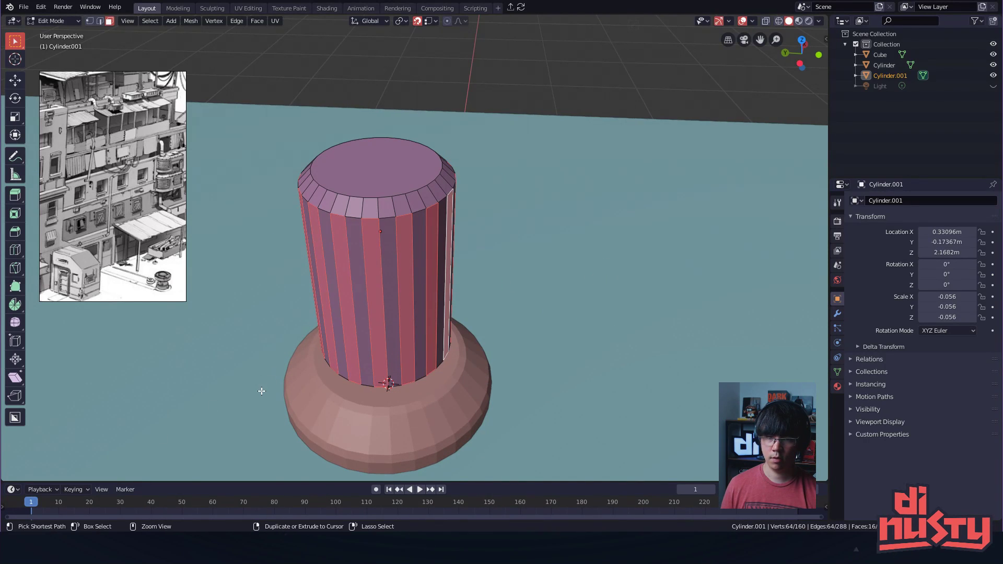
# - Inset the alternating side faces with an outward depth to form raised ribs around the upper cylinder
pyautogui.moveTo(259, 391); pyautogui.dragTo(304, 376, button='middle')
pyautogui.press('i')
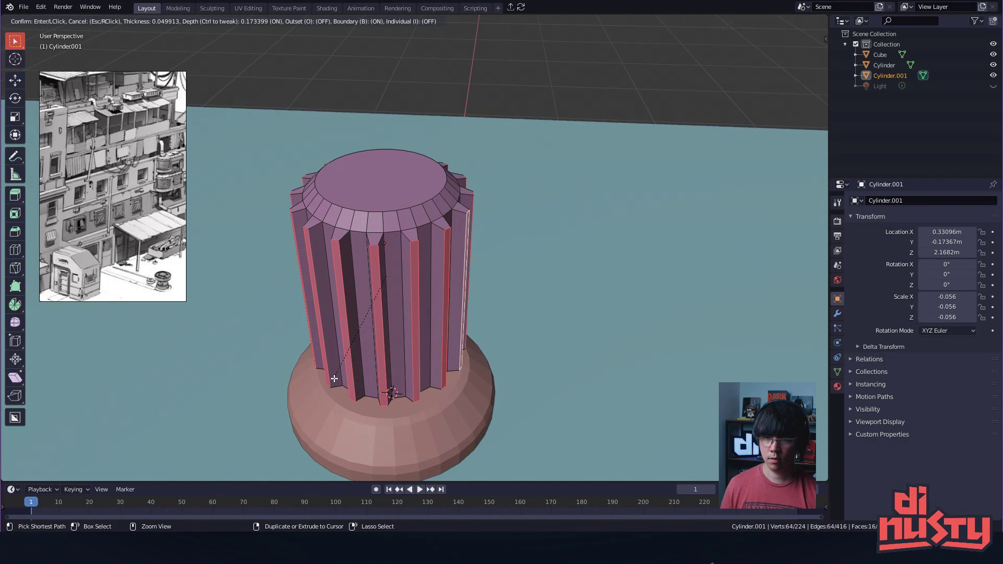
pyautogui.click(458, 303)
pyautogui.press('Tab')
pyautogui.moveTo(491, 57); pyautogui.dragTo(405, 137, button='middle')
pyautogui.click(400, 201)
# - Box-select the vertices at the ribbed section's lower end through the mesh and raise them along Z
pyautogui.press('Tab')
pyautogui.click(353, 229)
pyautogui.keyDown('alt'); pyautogui.moveTo(340, 314); pyautogui.dragTo(513, 323); pyautogui.keyUp('alt')
pyautogui.press('g')
pyautogui.rightClick(521, 319)
pyautogui.press('Tab')
pyautogui.click(572, 357)
pyautogui.keyDown('ctrl'); pyautogui.moveTo(260, 298); pyautogui.dragTo(511, 328); pyautogui.keyUp('ctrl')
pyautogui.moveTo(292, 299); pyautogui.dragTo(501, 328)
pyautogui.press('g')
pyautogui.press('z')
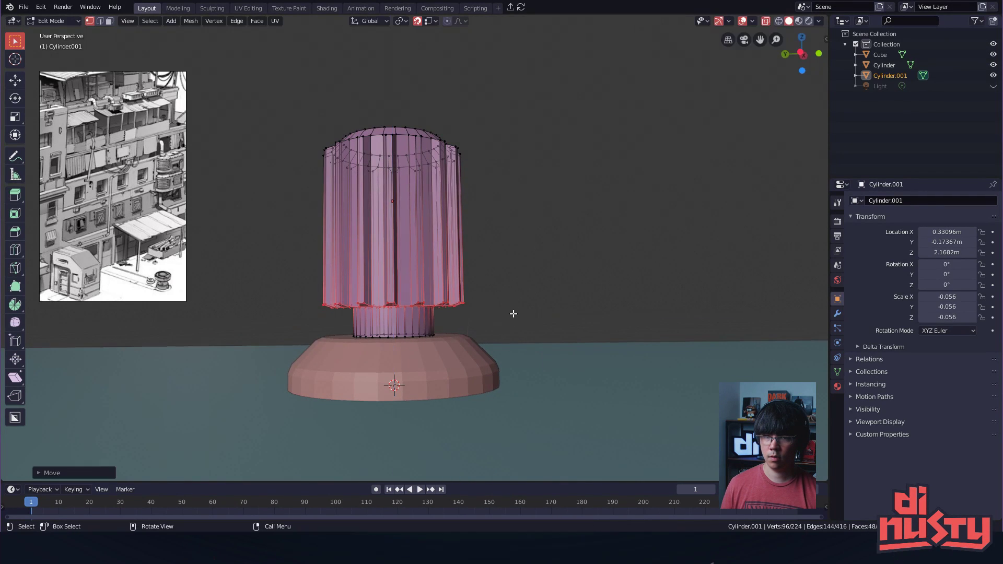
pyautogui.click(513, 314)
# - Return to object mode and select the ribbed cylinder together with the base cylinder
pyautogui.keyDown('alt'); pyautogui.moveTo(526, 294); pyautogui.dragTo(533, 314); pyautogui.keyUp('alt')
pyautogui.scroll(-2, 523, 298)
pyautogui.press('Tab')
pyautogui.click(485, 197)
pyautogui.click(524, 149)
pyautogui.keyDown('alt'); pyautogui.moveTo(459, 230); pyautogui.dragTo(430, 276); pyautogui.keyUp('alt')
pyautogui.click(424, 302)
pyautogui.keyDown('shift'); pyautogui.click(441, 345); pyautogui.keyUp('shift')
pyautogui.keyDown('alt'); pyautogui.moveTo(440, 358); pyautogui.dragTo(434, 294); pyautogui.keyUp('alt')
pyautogui.keyDown('shift'); pyautogui.click(434, 296); pyautogui.keyUp('shift')
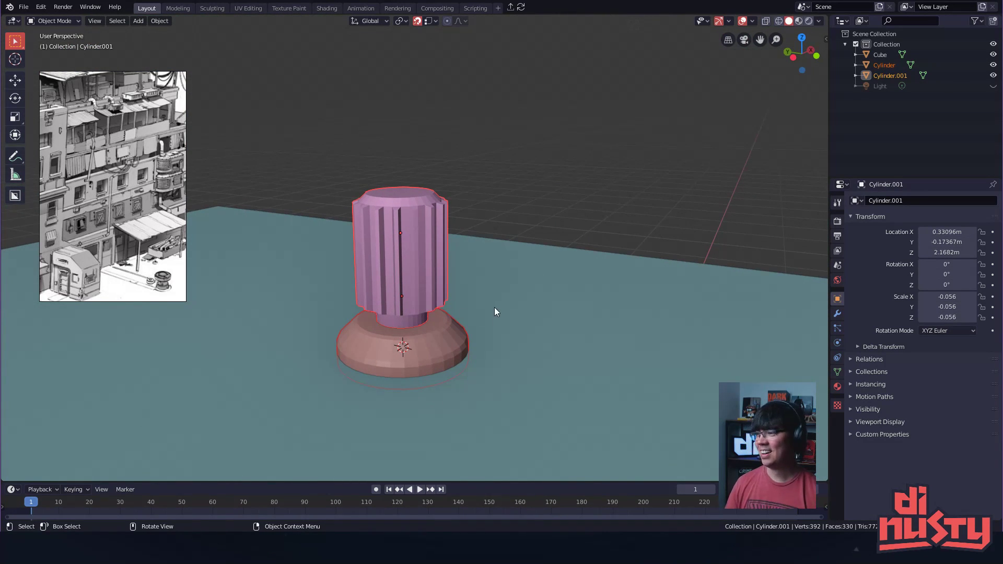
pyautogui.keyDown('alt'); pyautogui.keyDown('shift'); pyautogui.moveTo(584, 275); pyautogui.dragTo(593, 265); pyautogui.keyUp('shift'); pyautogui.keyUp('alt')
pyautogui.moveTo(584, 274)
pyautogui.mouseDown(button='middle')
pyautogui.moveTo(590, 281)
pyautogui.moveTo(584, 271)
pyautogui.mouseUp(button='middle')
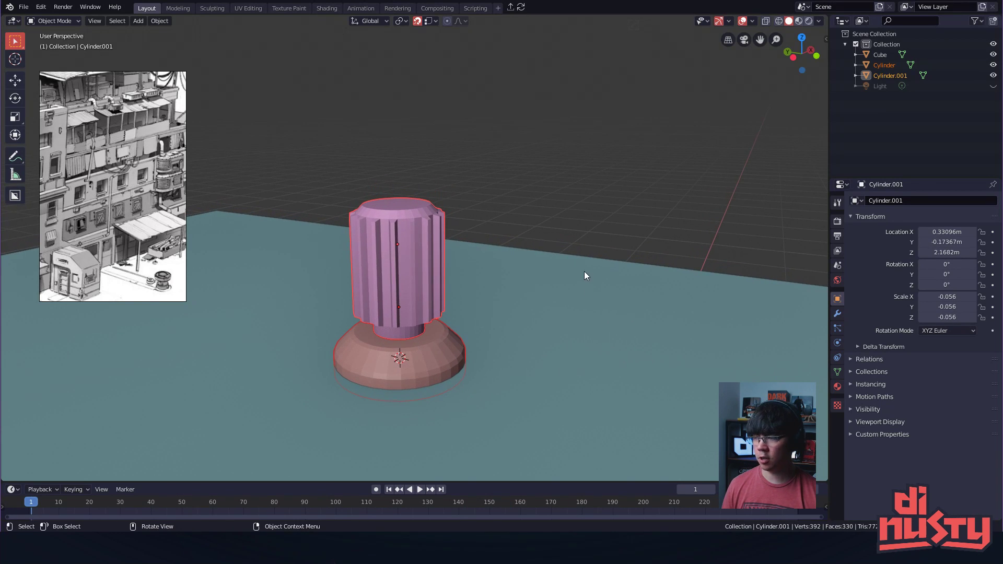
# - Reselect the base and ribbed cylinders with the ribbed one active, and enter face editing on both
pyautogui.click(423, 272)
pyautogui.scroll(2, 432, 326)
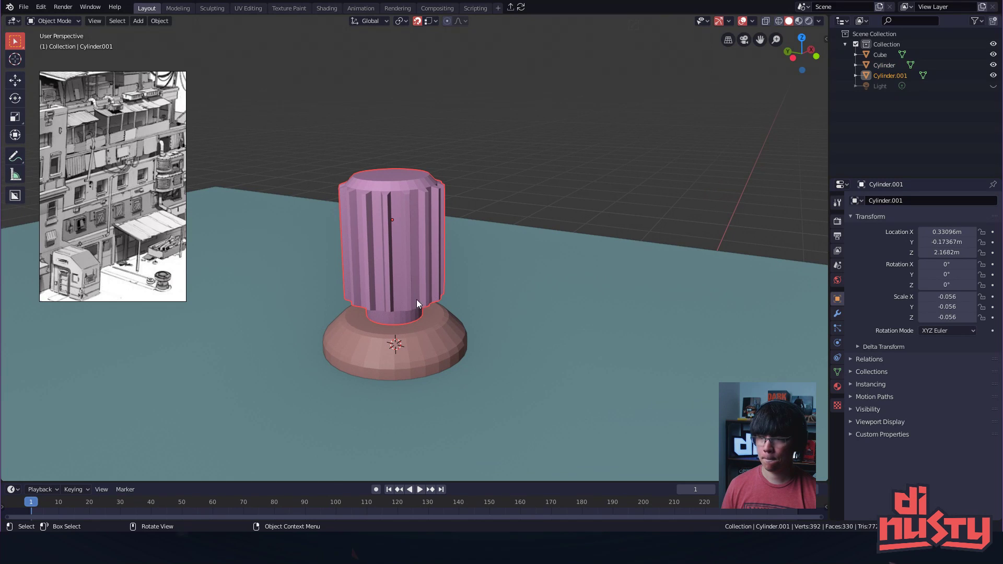
pyautogui.keyDown('alt'); pyautogui.moveTo(417, 301); pyautogui.dragTo(432, 315); pyautogui.keyUp('alt')
pyautogui.keyDown('shift'); pyautogui.click(409, 326); pyautogui.keyUp('shift')
pyautogui.keyDown('shift'); pyautogui.click(412, 305); pyautogui.keyUp('shift')
pyautogui.hotkey('ctrl', 'Tab')
pyautogui.click(478, 291)
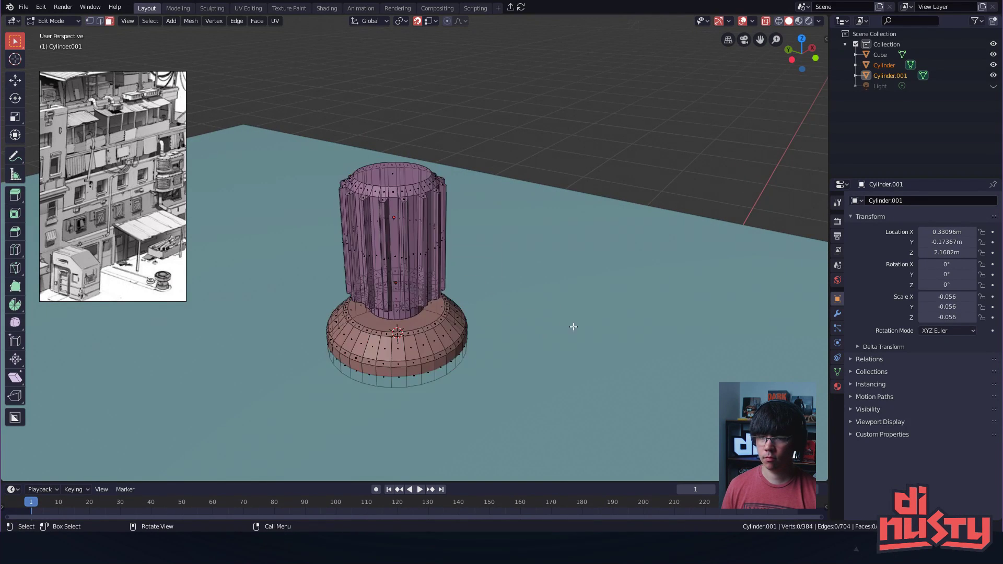
# - Apply Shade Smooth to all faces of both cylinders and clear the face selection
pyautogui.press('a')
pyautogui.rightClick(534, 286)
pyautogui.click(528, 299)
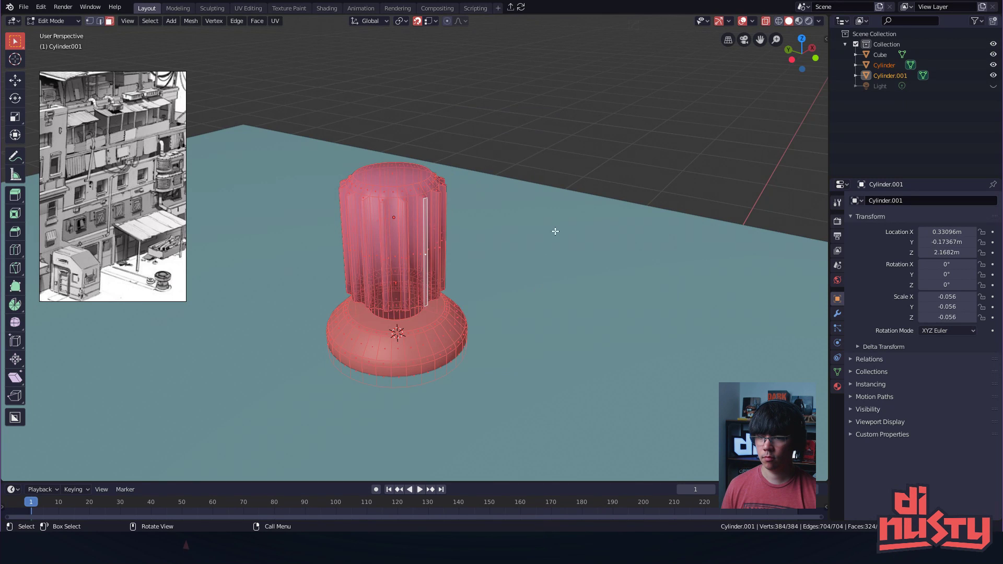
pyautogui.hotkey('alt', 'a')
pyautogui.scroll(2, 546, 268)
pyautogui.hotkey('ctrl', 'Tab')
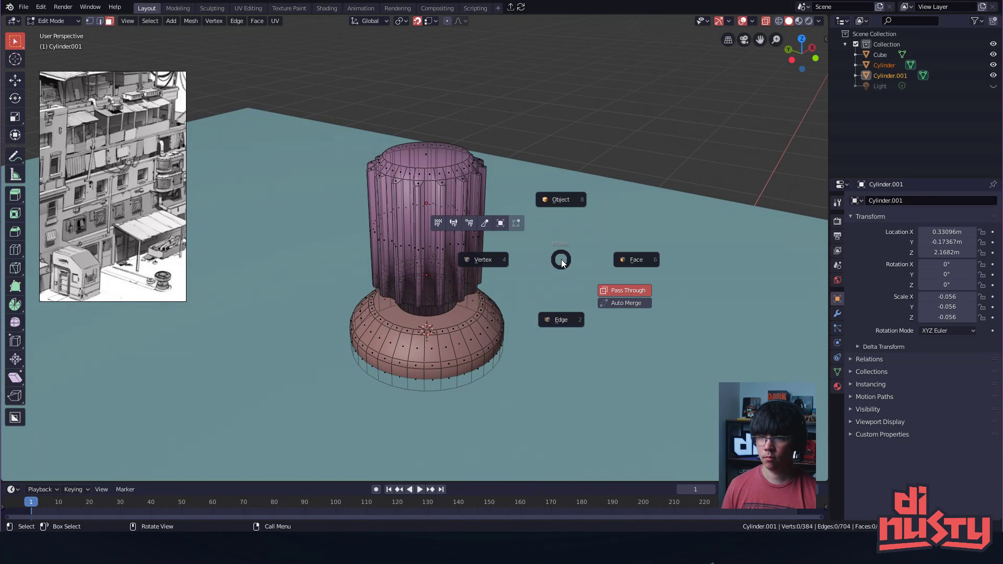
# - Enable Auto Smooth in the ribbed cylinder's normals settings with an angle of 80.1°, and toggle X-ray
pyautogui.click(838, 342)
pyautogui.click(837, 313)
pyautogui.click(838, 372)
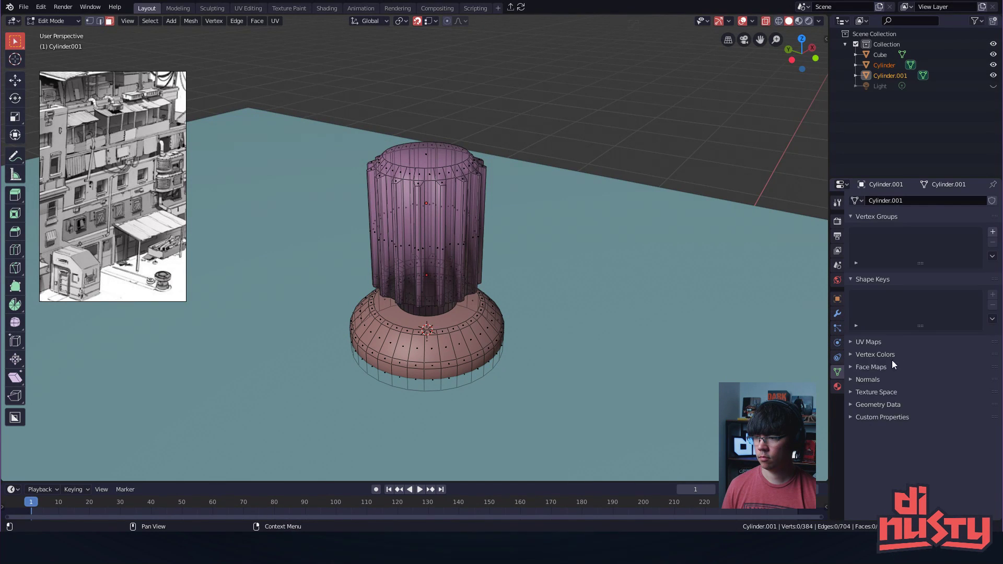
pyautogui.click(850, 380)
pyautogui.click(867, 392)
pyautogui.moveTo(940, 407)
pyautogui.mouseDown()
pyautogui.moveTo(966, 409)
pyautogui.moveTo(953, 409)
pyautogui.mouseUp()
pyautogui.hotkey('alt', 'z')
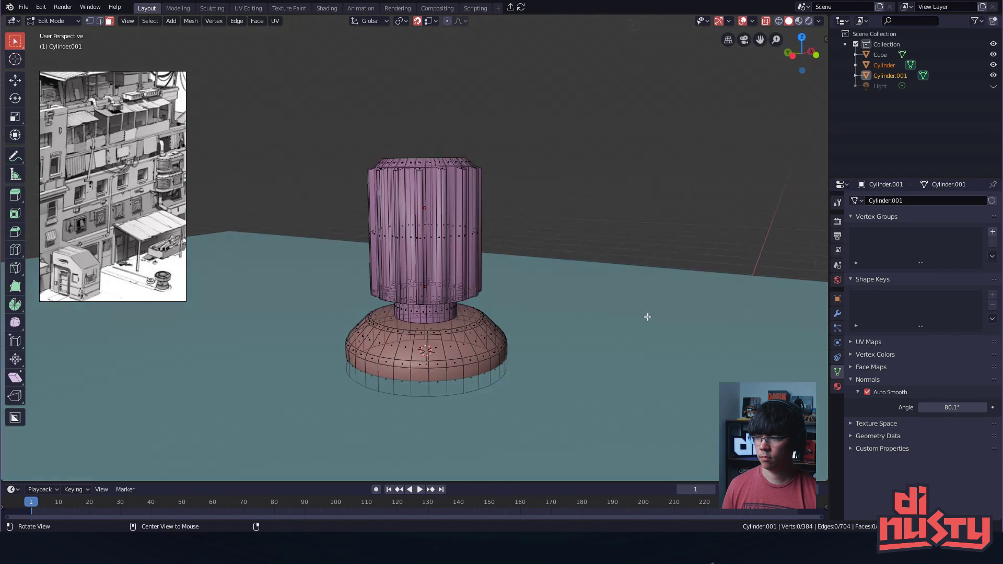
# - Return to object mode, select both cylinders with the base active, and add a Weighted Normal modifier to the base cylinder
pyautogui.press('Tab')
pyautogui.moveTo(658, 146); pyautogui.dragTo(450, 350, button='middle')
pyautogui.keyDown('shift'); pyautogui.click(450, 350); pyautogui.keyUp('shift')
pyautogui.click(837, 314)
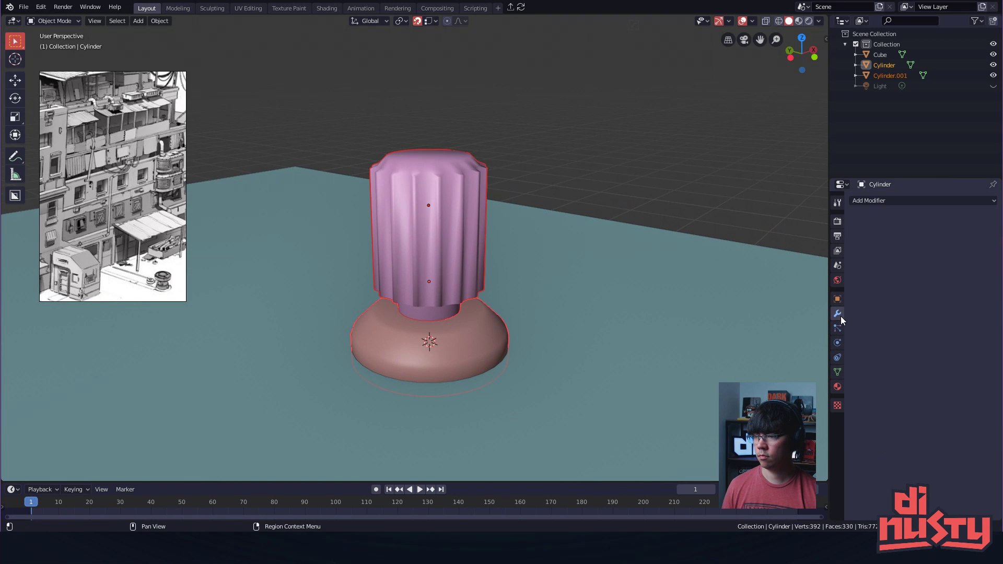
pyautogui.click(867, 202)
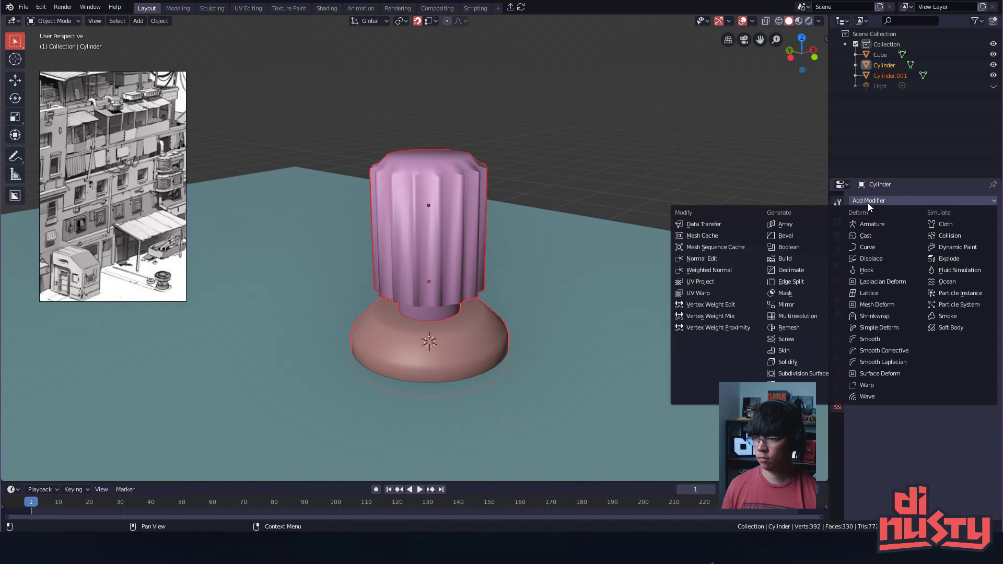
pyautogui.click(730, 270)
# - Enable Auto Smooth on the base cylinder and raise its angle to 179°
pyautogui.click(459, 251)
pyautogui.click(443, 344)
pyautogui.click(456, 283)
pyautogui.click(469, 346)
pyautogui.click(838, 372)
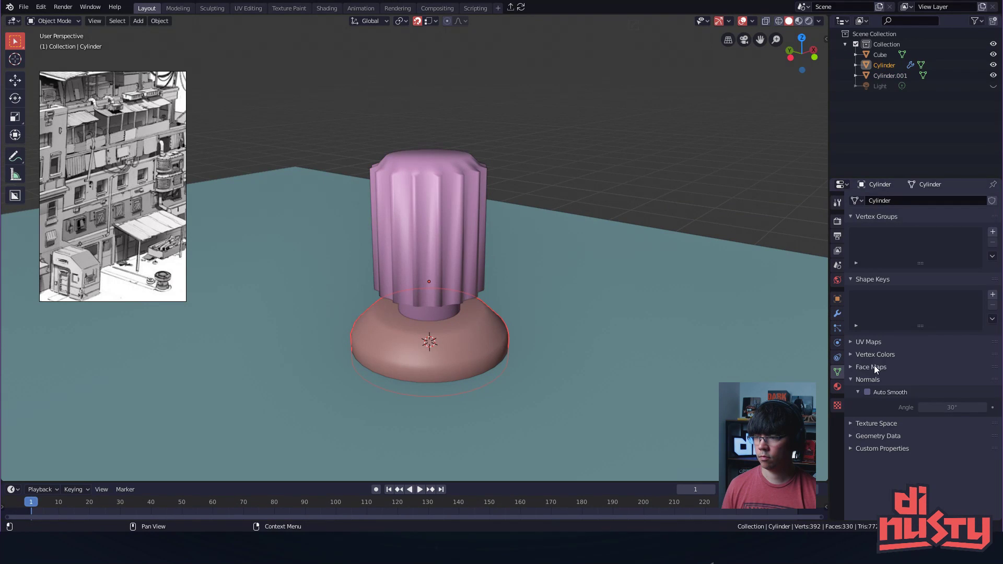
pyautogui.click(867, 392)
pyautogui.click(951, 406)
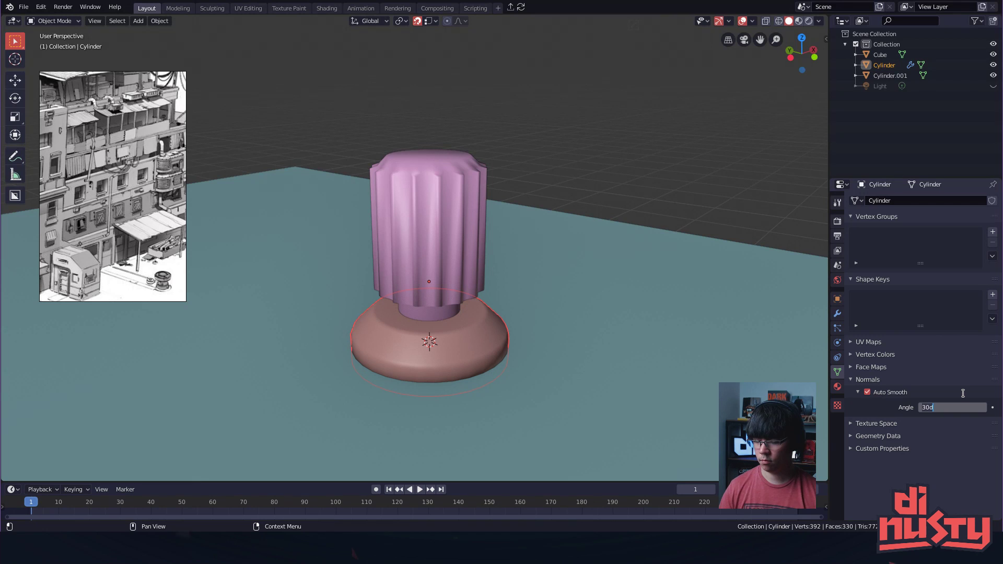
pyautogui.write('80')
pyautogui.press('Return')
pyautogui.moveTo(484, 167); pyautogui.dragTo(509, 262, button='middle')
pyautogui.click(471, 387)
pyautogui.moveTo(952, 407); pyautogui.dragTo(980, 407)
# - Set the ribbed cylinder's Auto Smooth angle to 166°
pyautogui.keyDown('alt'); pyautogui.moveTo(700, 320); pyautogui.dragTo(706, 349); pyautogui.keyUp('alt')
pyautogui.click(462, 275)
pyautogui.moveTo(952, 407); pyautogui.dragTo(978, 407)
pyautogui.keyDown('shift'); pyautogui.click(441, 280); pyautogui.keyUp('shift')
pyautogui.keyDown('shift'); pyautogui.click(440, 281); pyautogui.keyUp('shift')
pyautogui.moveTo(429, 333)
pyautogui.mouseDown(button='middle')
pyautogui.moveTo(438, 355)
pyautogui.moveTo(461, 359)
pyautogui.moveTo(451, 376)
pyautogui.moveTo(437, 261)
pyautogui.moveTo(434, 325)
pyautogui.mouseUp(button='middle')
pyautogui.keyDown('shift'); pyautogui.click(448, 353); pyautogui.keyUp('shift')
pyautogui.click(437, 349)
pyautogui.hotkey('ctrl', 'Tab')
pyautogui.press('Escape')
pyautogui.keyDown('shift'); pyautogui.click(437, 261); pyautogui.keyUp('shift')
pyautogui.click(434, 322)
pyautogui.click(496, 360)
pyautogui.click(491, 372)
pyautogui.moveTo(627, 397); pyautogui.dragTo(540, 205, button='middle')
# - Select the ribbed cylinder and add a Weighted Normal modifier to it
pyautogui.click(461, 313)
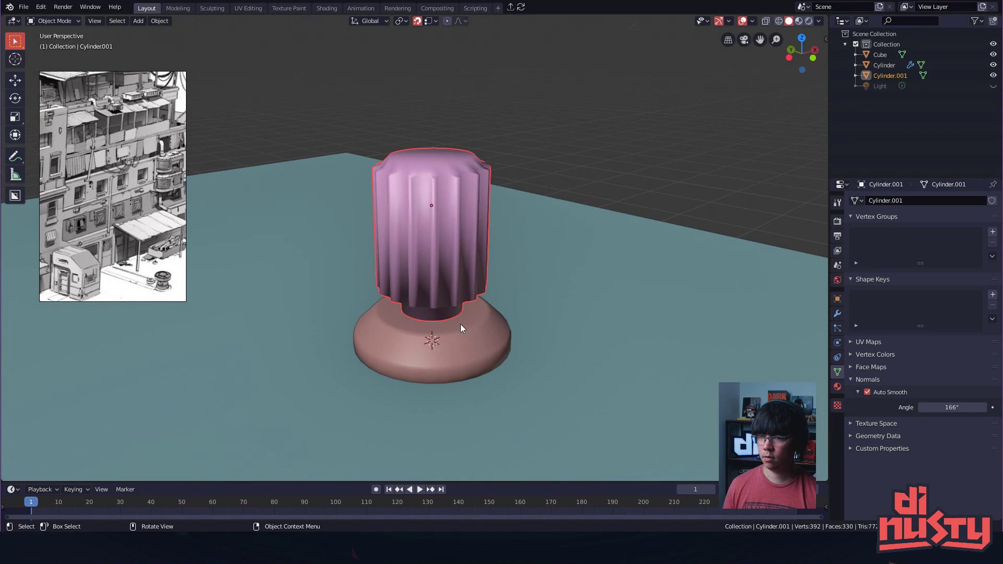
pyautogui.click(838, 327)
pyautogui.click(838, 314)
pyautogui.click(837, 343)
pyautogui.click(837, 313)
pyautogui.click(882, 201)
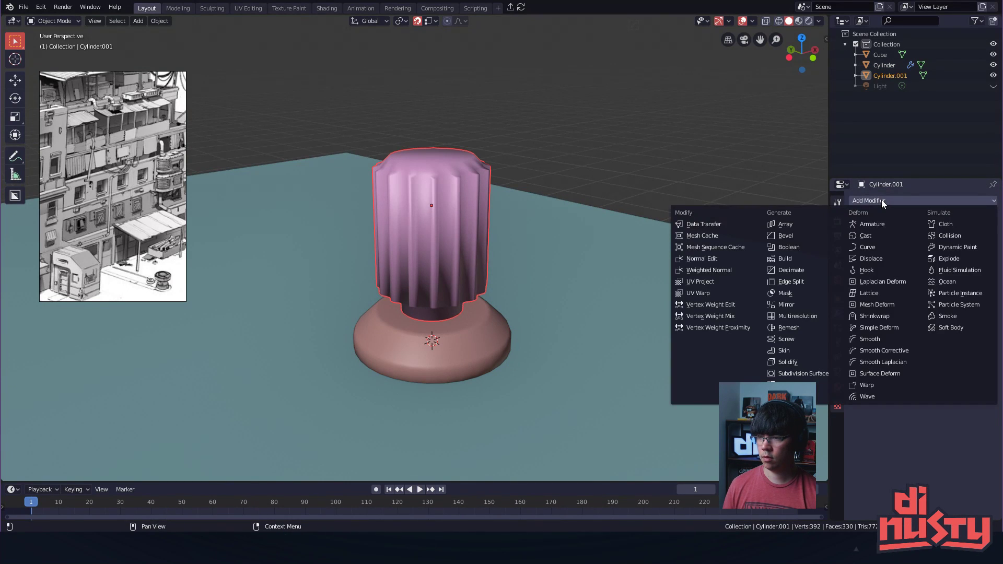
pyautogui.click(708, 270)
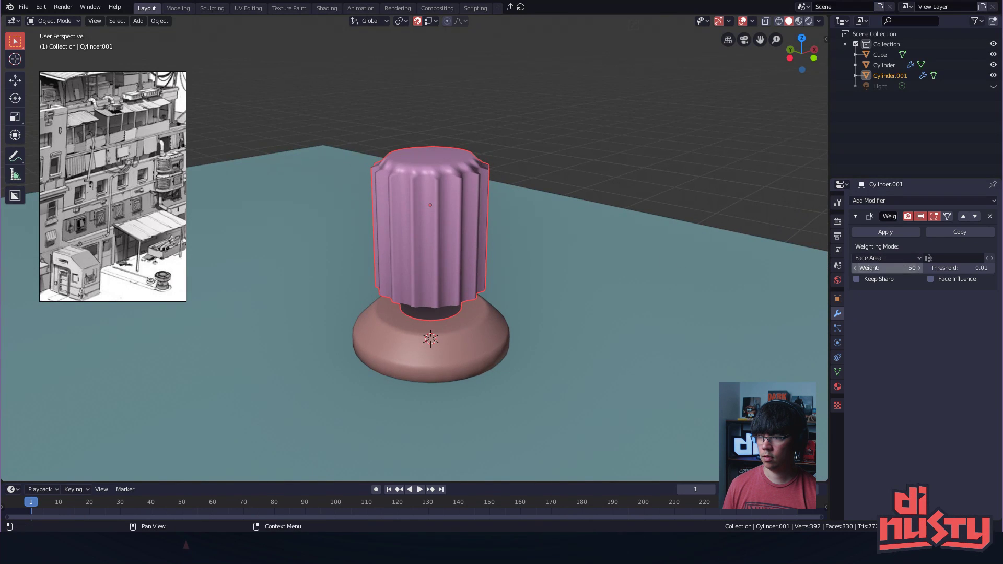
# - Adjust the weight of the ribbed cylinder's Weighted Normal modifier and set its weighting mode to Corner Angle
pyautogui.moveTo(899, 268); pyautogui.dragTo(937, 268)
pyautogui.moveTo(569, 158)
pyautogui.mouseDown(button='middle')
pyautogui.moveTo(533, 215)
pyautogui.moveTo(484, 230)
pyautogui.moveTo(449, 221)
pyautogui.mouseUp(button='middle')
pyautogui.click(449, 222)
pyautogui.click(905, 259)
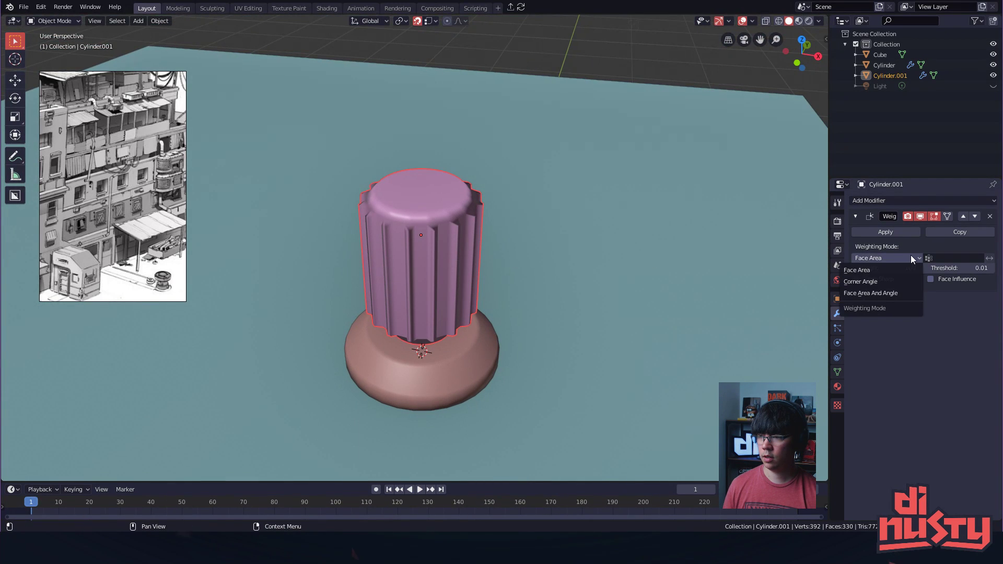
pyautogui.click(874, 280)
pyautogui.moveTo(402, 255); pyautogui.dragTo(566, 282, button='middle')
# - Set the ribbed cylinder's Auto Smooth angle to 75°
pyautogui.click(837, 372)
pyautogui.click(908, 392)
pyautogui.click(952, 407)
pyautogui.write('54.4')
pyautogui.press('Return')
pyautogui.moveTo(952, 407); pyautogui.dragTo(982, 408)
pyautogui.moveTo(616, 219); pyautogui.dragTo(601, 252, button='middle')
# - Try flat shading on the ribbed cylinder's top face and its surrounding bevel ring, and view it in object mode
pyautogui.press('Tab')
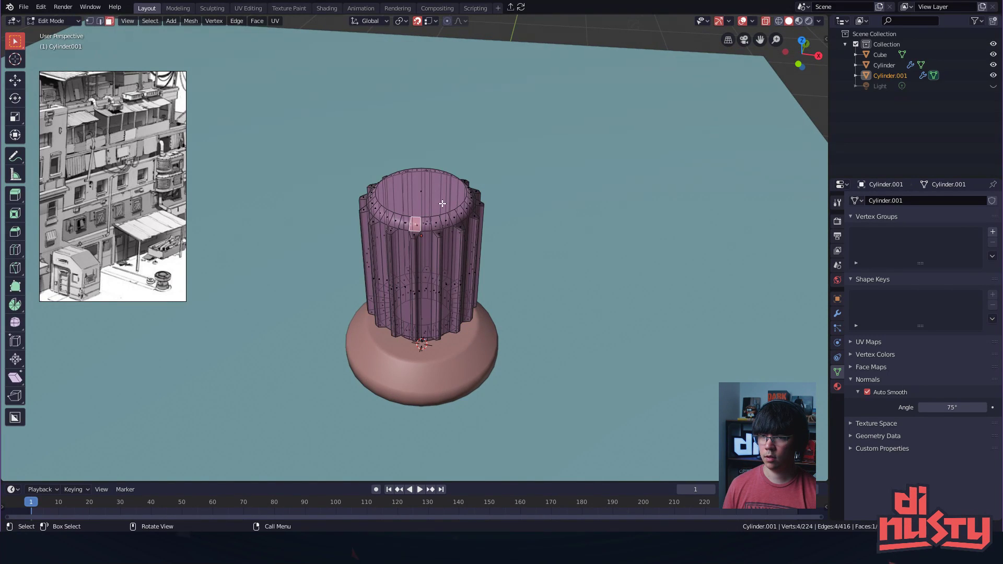
pyautogui.click(443, 214)
pyautogui.press('ctrl+KP_Add')
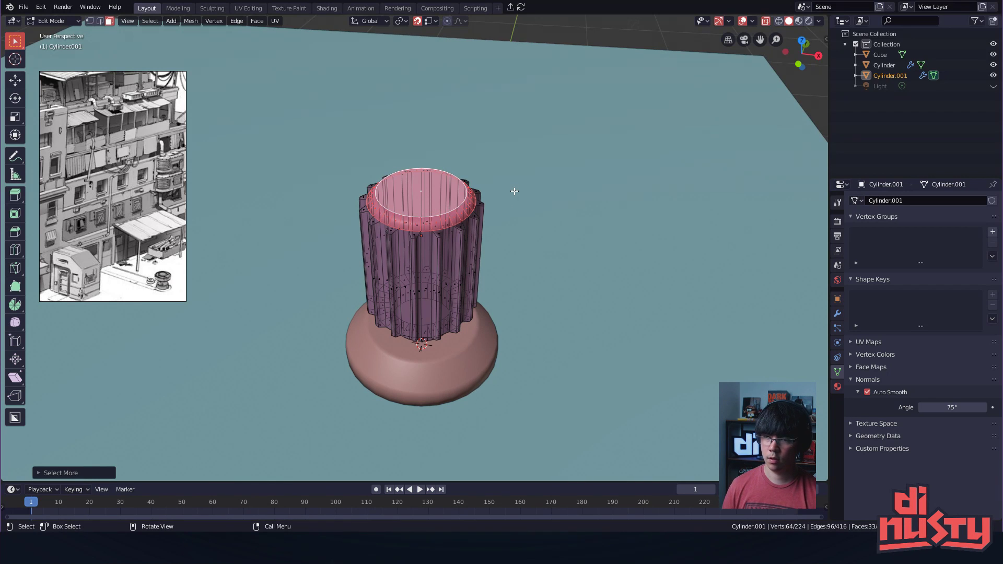
pyautogui.rightClick(456, 190)
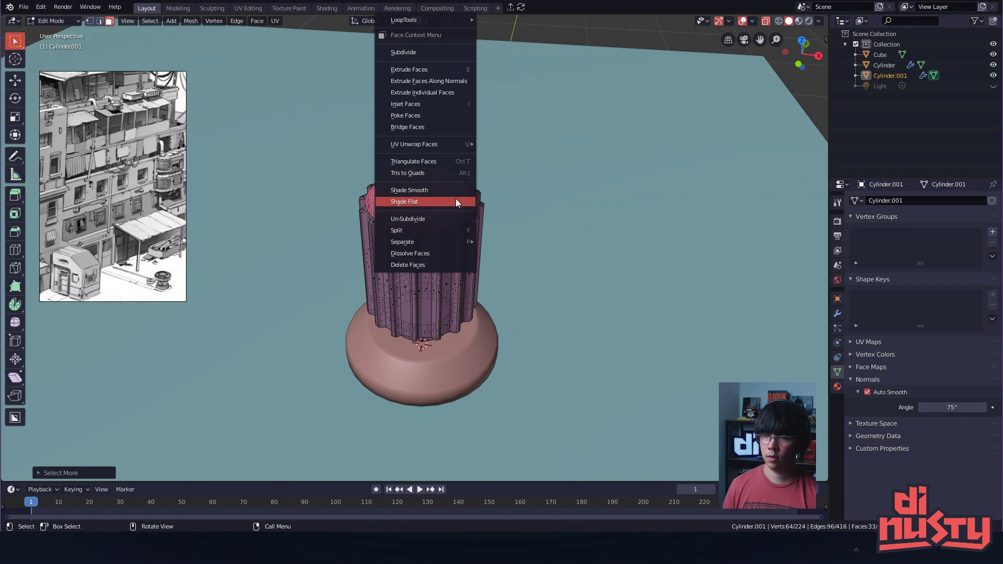
pyautogui.click(451, 203)
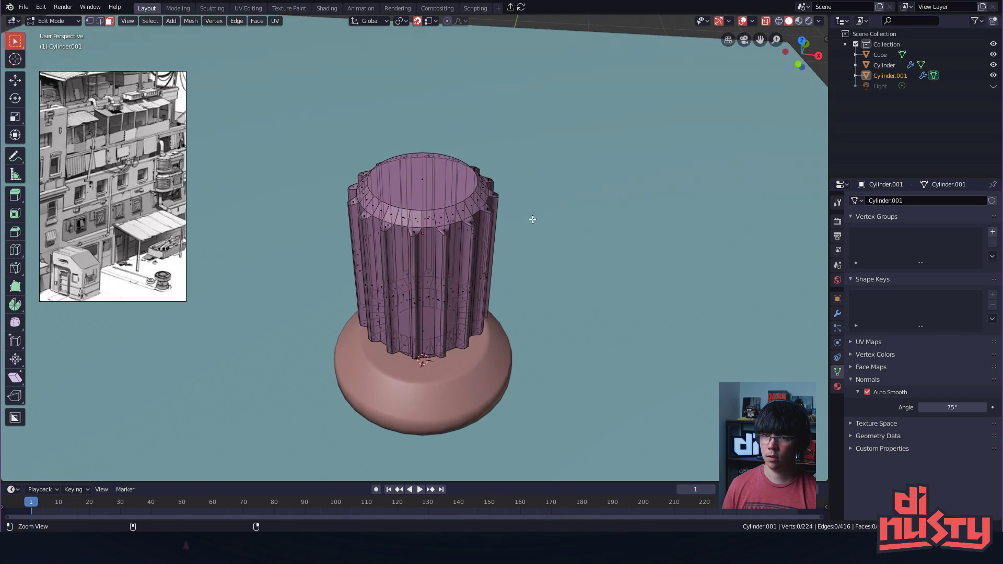
pyautogui.press('Tab')
pyautogui.moveTo(548, 77); pyautogui.dragTo(580, 148, button='middle')
pyautogui.click(455, 206)
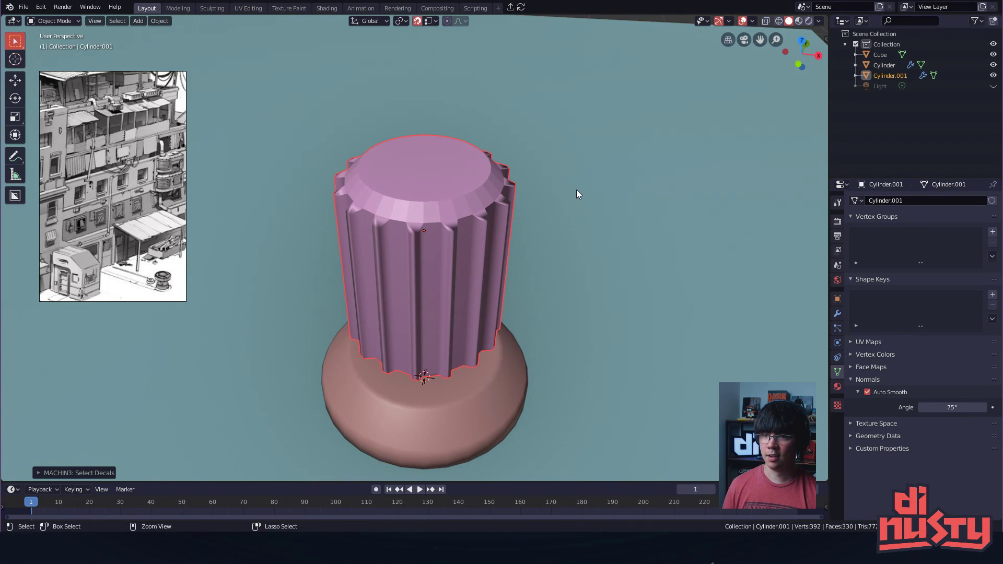
# - Undo the flat shading on the ribbed cylinder's top faces and clear the face selection
pyautogui.press('Tab')
pyautogui.press('ctrl+KP_Subtract')
pyautogui.hotkey('alt', 'a')
pyautogui.scroll(-1, 609, 286)
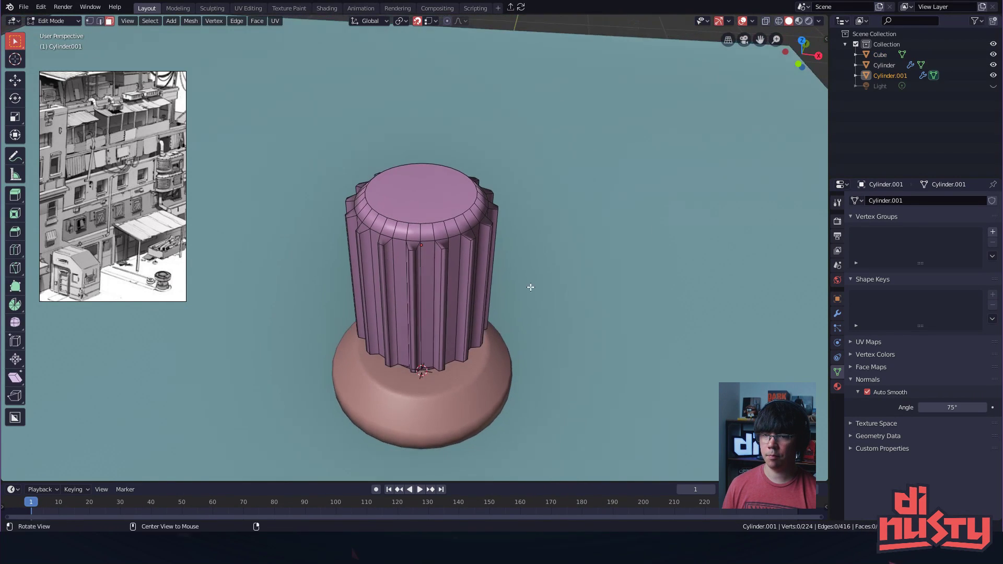
# - Switch the ribbed cylinder to edge selection and pick an edge at the lower border of the top bevel
pyautogui.keyDown('alt'); pyautogui.moveTo(531, 289); pyautogui.dragTo(529, 281); pyautogui.keyUp('alt')
pyautogui.doubleClick(409, 229)
pyautogui.press('Tab')
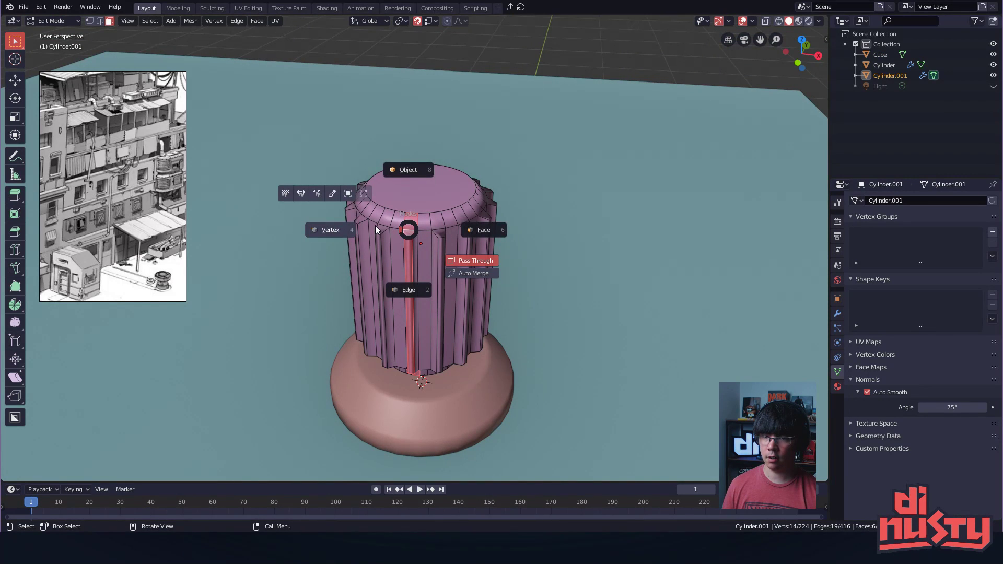
pyautogui.click(399, 283)
pyautogui.click(411, 231)
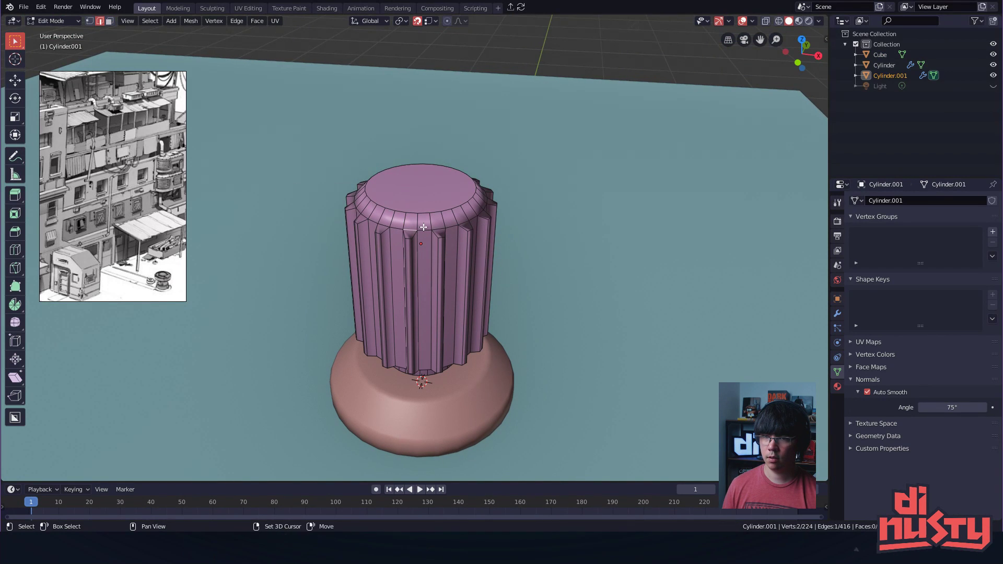
# - In a side view, select the edge ring below the ribbed cylinder's top bevel and move it up about 0.002 m along Z
pyautogui.moveTo(424, 228); pyautogui.dragTo(441, 208, button='middle')
pyautogui.scroll(5, 501, 246)
pyautogui.keyDown('shift'); pyautogui.moveTo(538, 261); pyautogui.dragTo(455, 290, button='middle'); pyautogui.keyUp('shift')
pyautogui.moveTo(233, 211); pyautogui.dragTo(670, 218)
pyautogui.press('Tab')
pyautogui.press('g')
pyautogui.press('z')
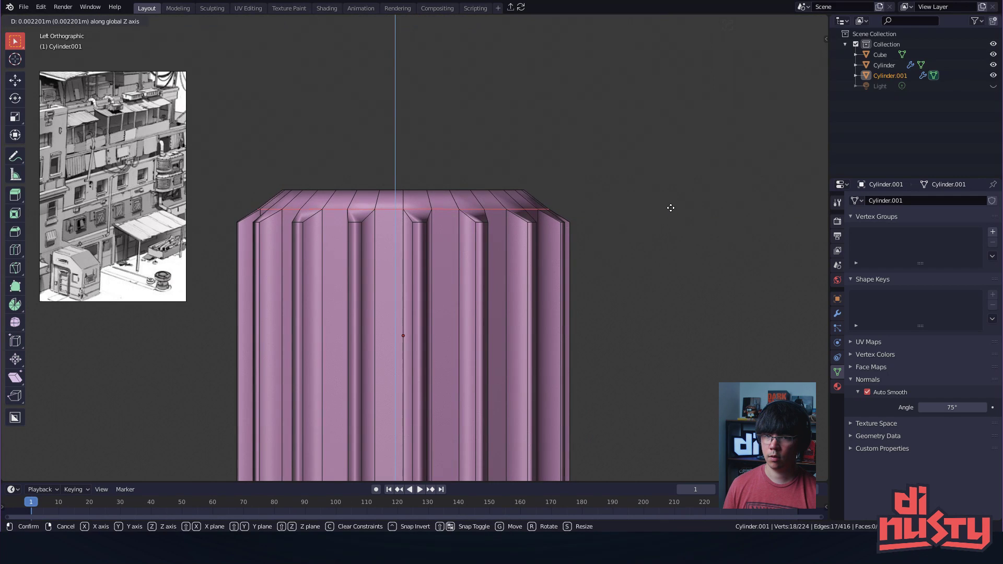
pyautogui.click(672, 207)
# - Raise the same edge ring a further 0.002 m or so along Z and return to object mode
pyautogui.keyDown('shift'); pyautogui.moveTo(655, 248); pyautogui.dragTo(659, 236, button='middle'); pyautogui.keyUp('shift')
pyautogui.press('g')
pyautogui.press('z')
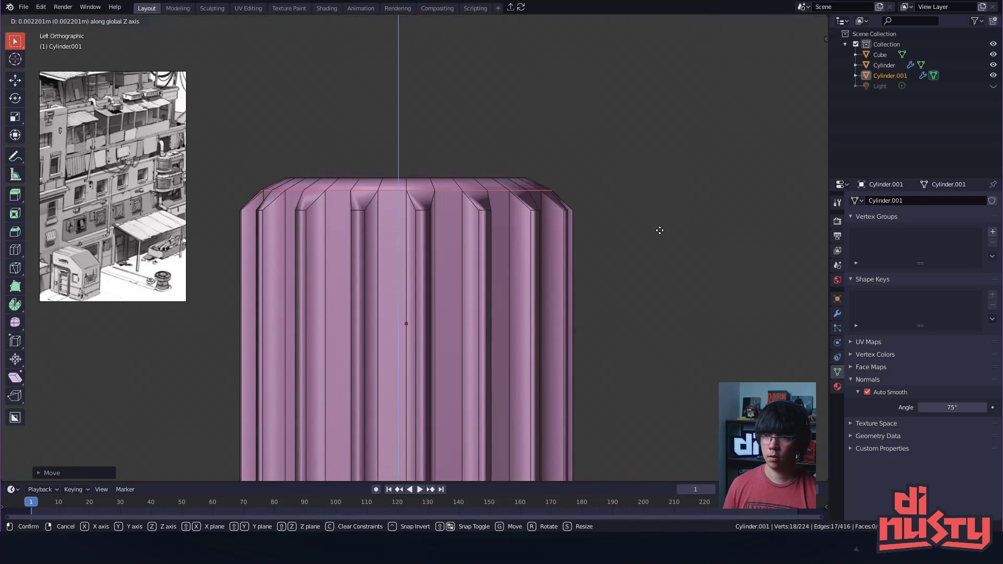
pyautogui.click(658, 234)
pyautogui.scroll(-2, 601, 260)
pyautogui.press('Tab')
pyautogui.moveTo(609, 130); pyautogui.dragTo(625, 296, button='middle')
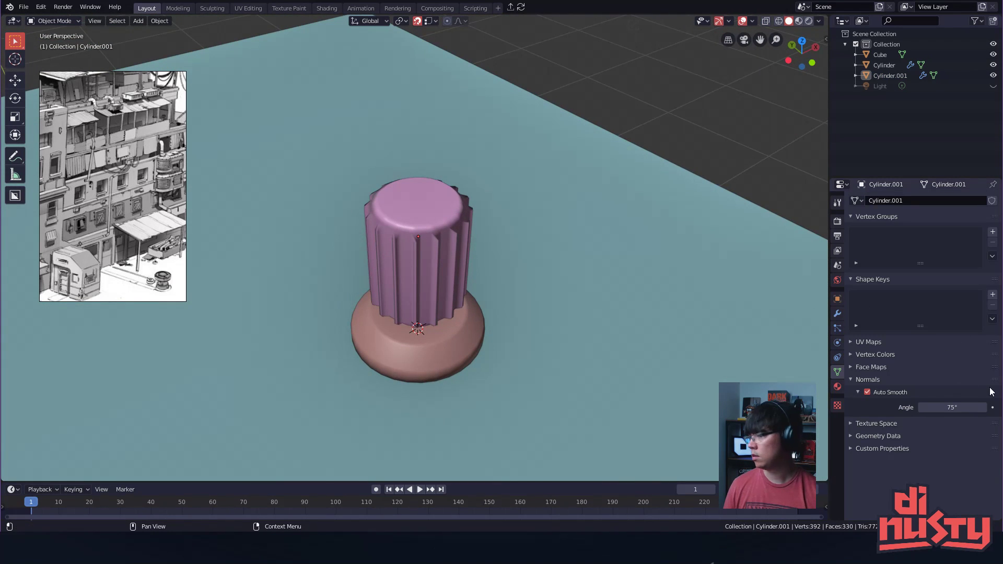
# - Examine the two-part cylinder at its scale on the whole cube, picking the ribbed and base parts in turn
pyautogui.scroll(-6, 684, 237)
pyautogui.moveTo(684, 237); pyautogui.dragTo(716, 160, button='middle')
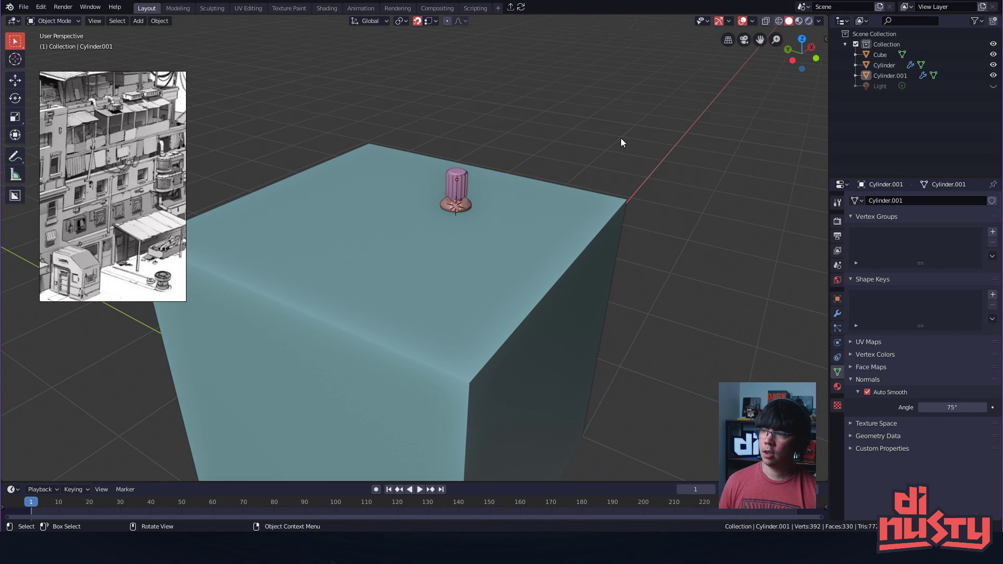
pyautogui.click(452, 197)
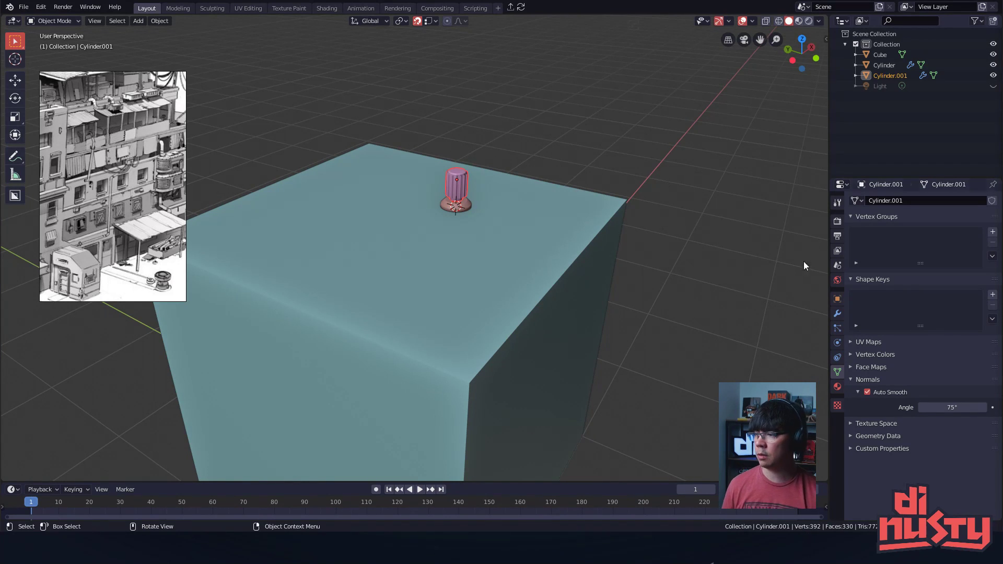
pyautogui.click(470, 213)
pyautogui.click(458, 210)
pyautogui.click(459, 206)
pyautogui.click(460, 205)
pyautogui.click(461, 205)
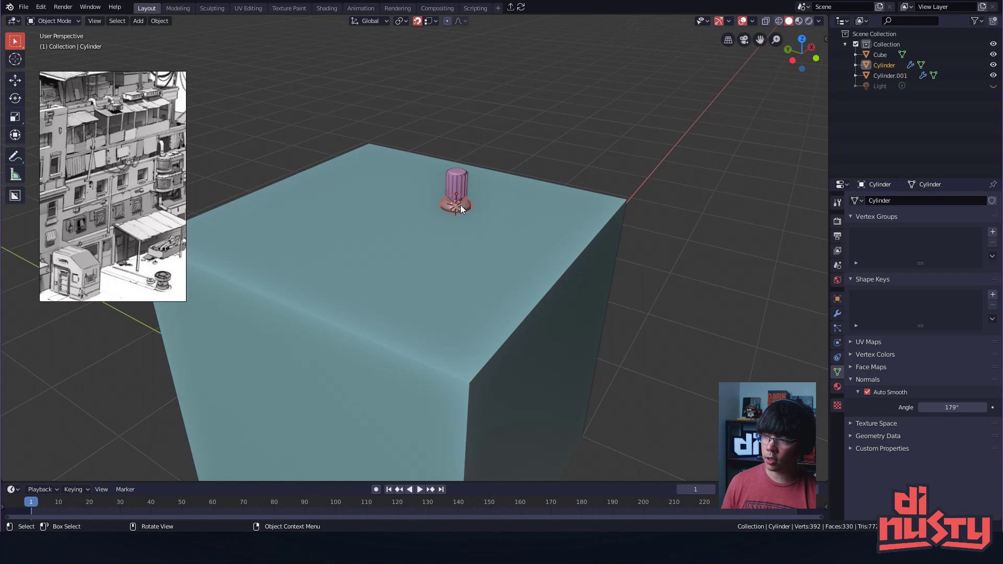
pyautogui.click(570, 132)
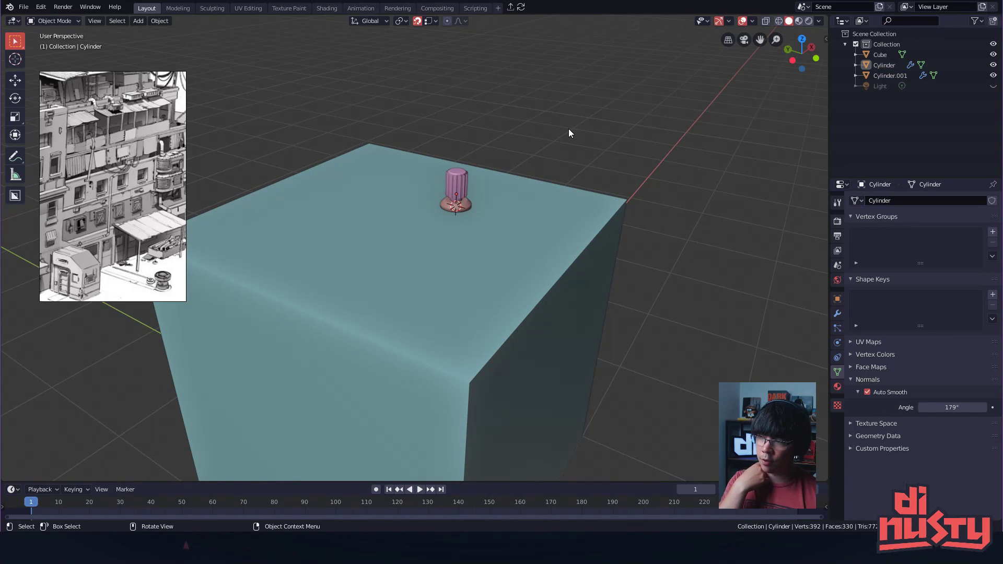
# - Select the ribbed cylinder and the base cylinder together and delete them from the scene
pyautogui.keyDown('alt'); pyautogui.keyDown('shift'); pyautogui.moveTo(462, 188); pyautogui.dragTo(423, 240); pyautogui.keyUp('shift'); pyautogui.keyUp('alt')
pyautogui.keyDown('ctrl'); pyautogui.keyDown('alt'); pyautogui.moveTo(424, 242); pyautogui.dragTo(300, 286); pyautogui.keyUp('alt'); pyautogui.keyUp('ctrl')
pyautogui.keyDown('ctrl'); pyautogui.keyDown('alt'); pyautogui.moveTo(564, 285); pyautogui.dragTo(440, 277); pyautogui.keyUp('alt'); pyautogui.keyUp('ctrl')
pyautogui.keyDown('alt'); pyautogui.moveTo(440, 277); pyautogui.dragTo(415, 286); pyautogui.keyUp('alt')
pyautogui.click(419, 261)
pyautogui.keyDown('alt'); pyautogui.moveTo(495, 257); pyautogui.dragTo(444, 235); pyautogui.keyUp('alt')
pyautogui.keyDown('shift'); pyautogui.click(442, 297); pyautogui.keyUp('shift')
pyautogui.press('x')
pyautogui.click(550, 255)
pyautogui.keyDown('alt'); pyautogui.moveTo(444, 235); pyautogui.dragTo(559, 234); pyautogui.keyUp('alt')
pyautogui.click(558, 224)
pyautogui.click(641, 199)
pyautogui.click(540, 225)
pyautogui.press('x')
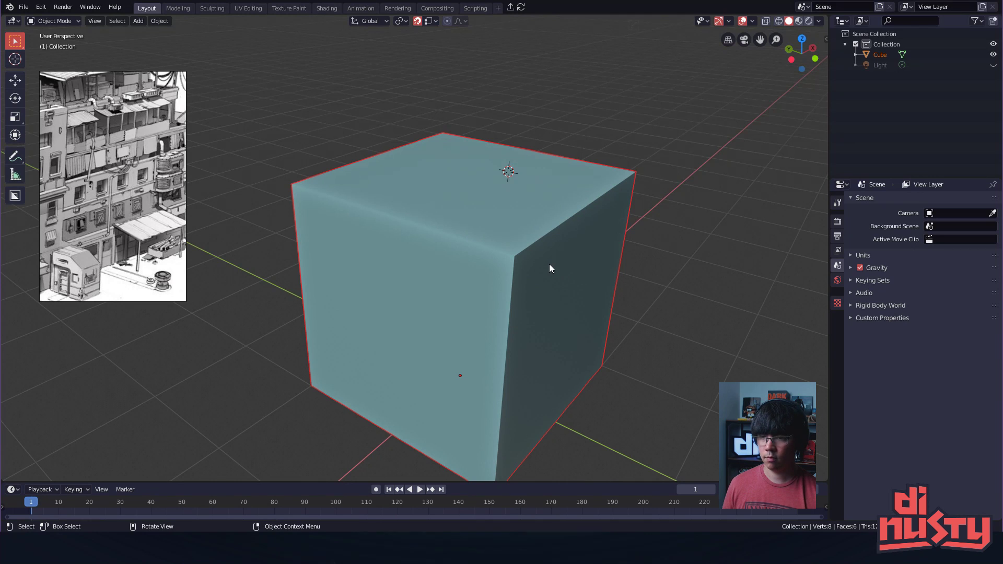
pyautogui.click(568, 274)
# - Start a new file and discard the unsaved changes
pyautogui.hotkey('ctrl', 'n')
pyautogui.click(567, 270)
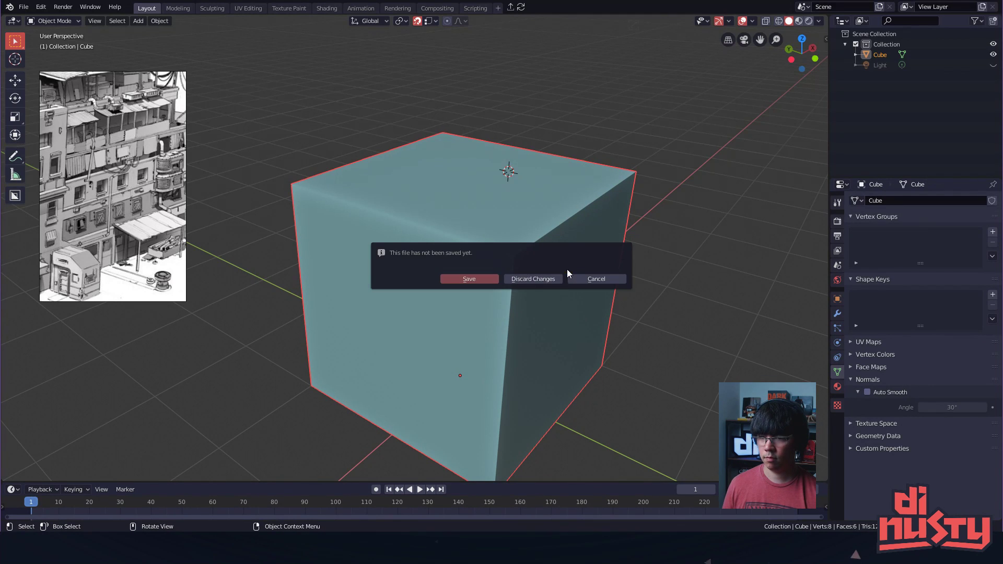
pyautogui.click(504, 278)
pyautogui.moveTo(612, 157); pyautogui.dragTo(504, 241, button='middle')
pyautogui.press('Tab')
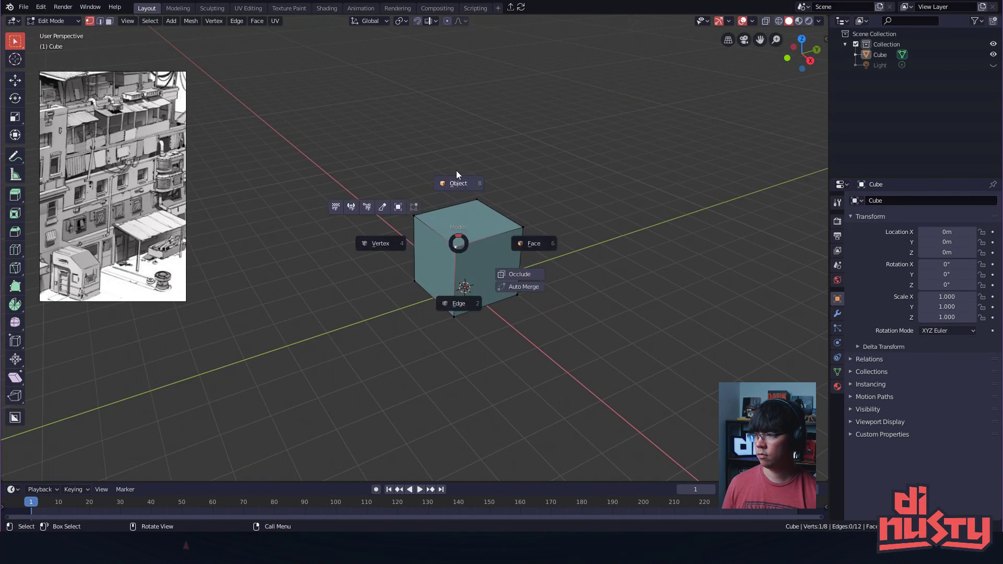
pyautogui.click(459, 185)
pyautogui.click(466, 244)
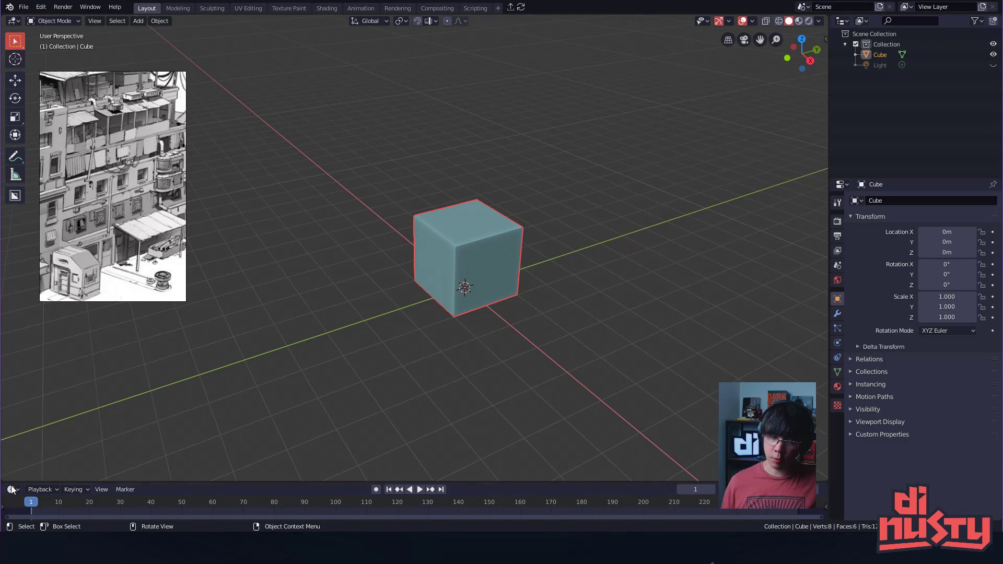
# - Collapse the timeline area to enlarge the viewport and reselect the cube
pyautogui.moveTo(2, 481); pyautogui.dragTo(4, 498)
pyautogui.click(176, 429)
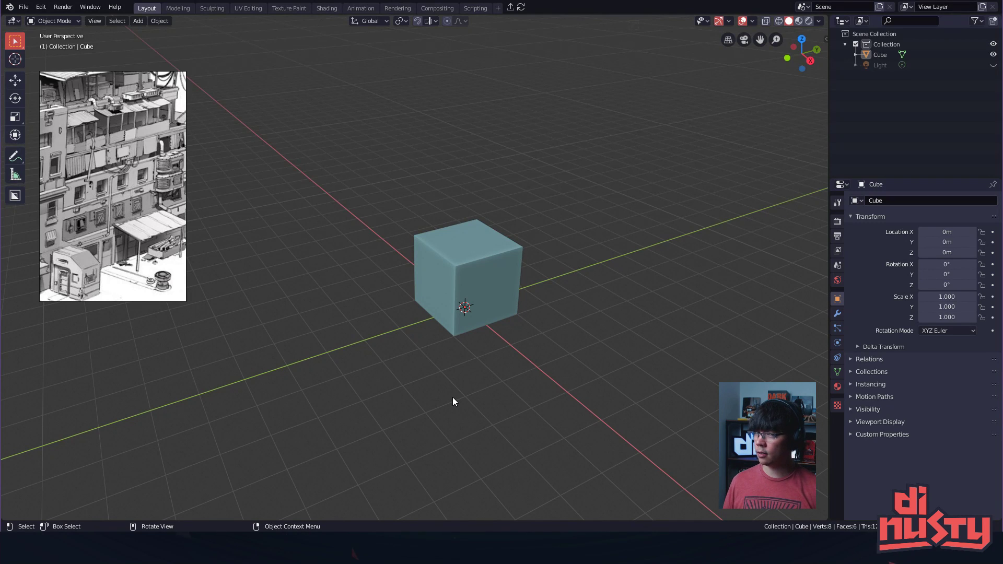
pyautogui.click(497, 283)
pyautogui.moveTo(497, 283); pyautogui.dragTo(529, 311, button='middle')
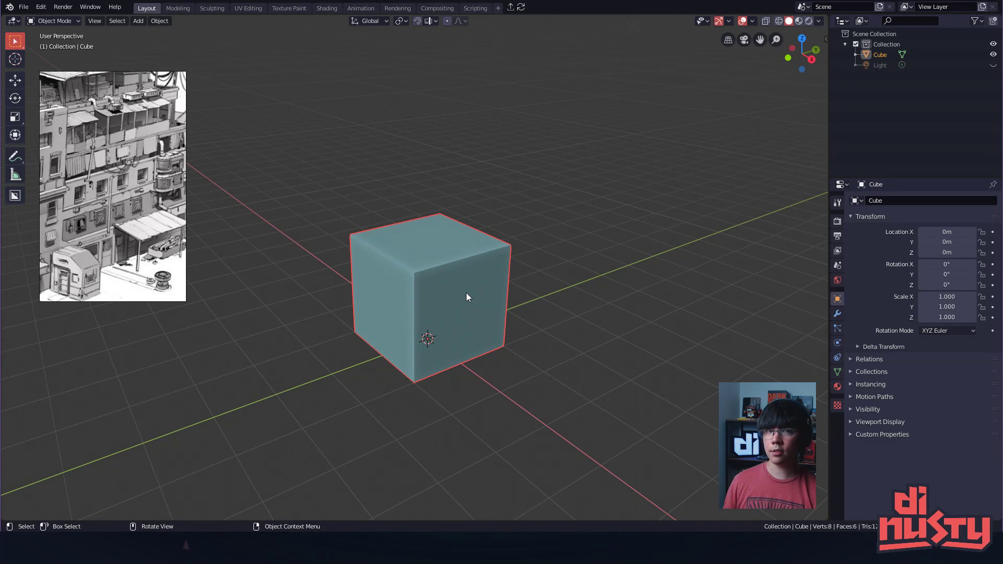
# - Enter edit mode on the cube with edge selection and select the near top edge of its shaded front face
pyautogui.press('Tab')
pyautogui.press('Tab')
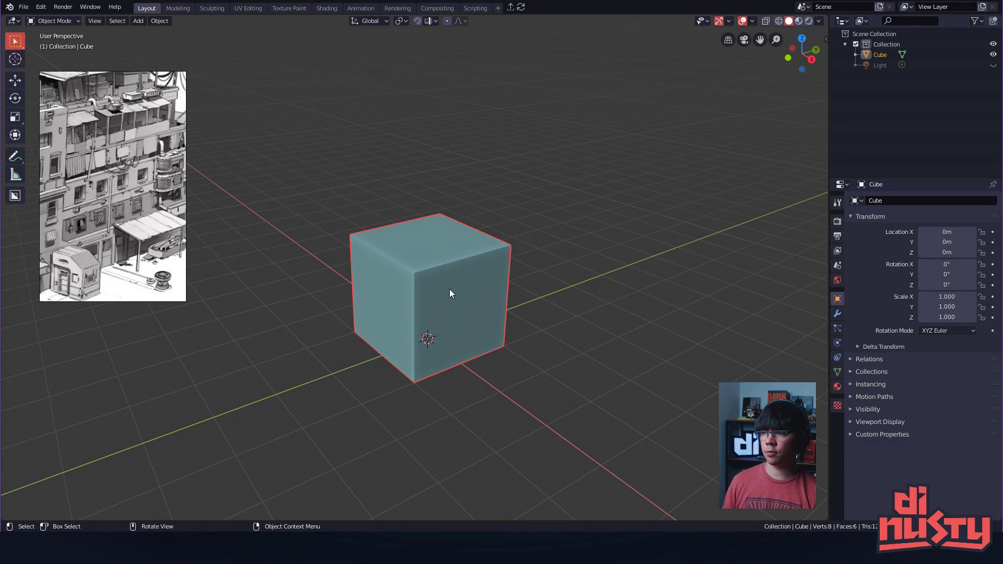
pyautogui.press('Tab')
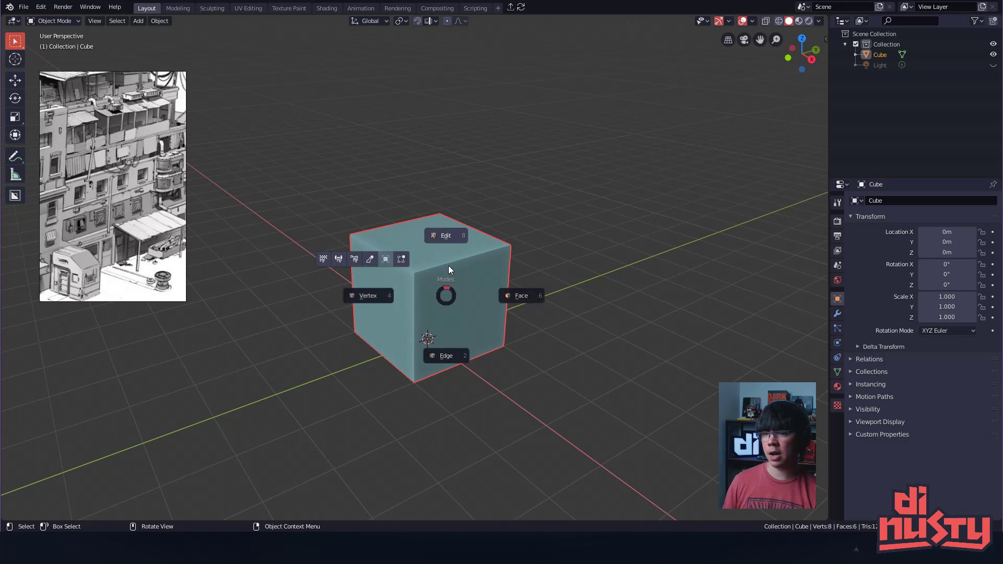
pyautogui.click(458, 242)
pyautogui.hotkey('ctrl', 'Tab')
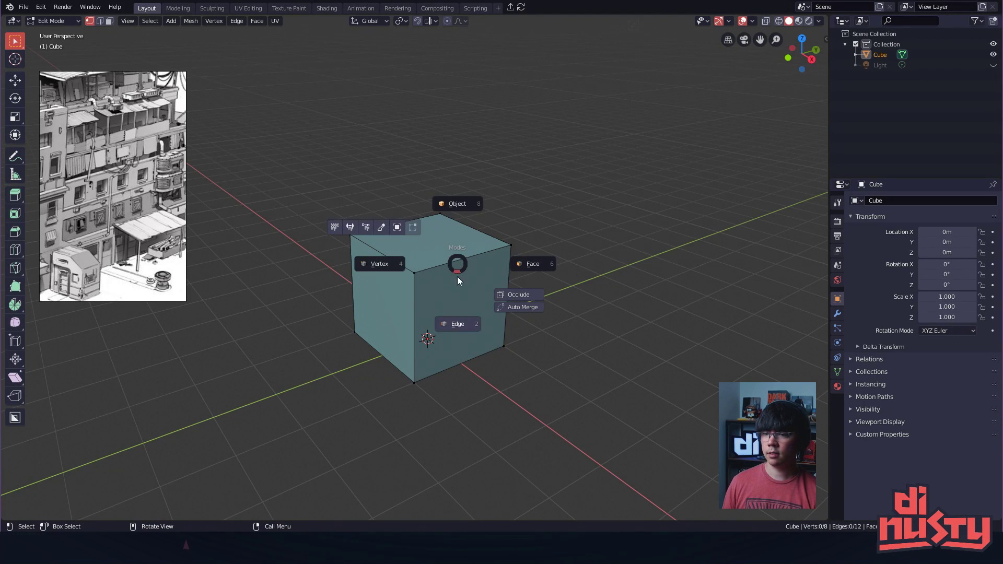
pyautogui.click(456, 297)
pyautogui.click(469, 258)
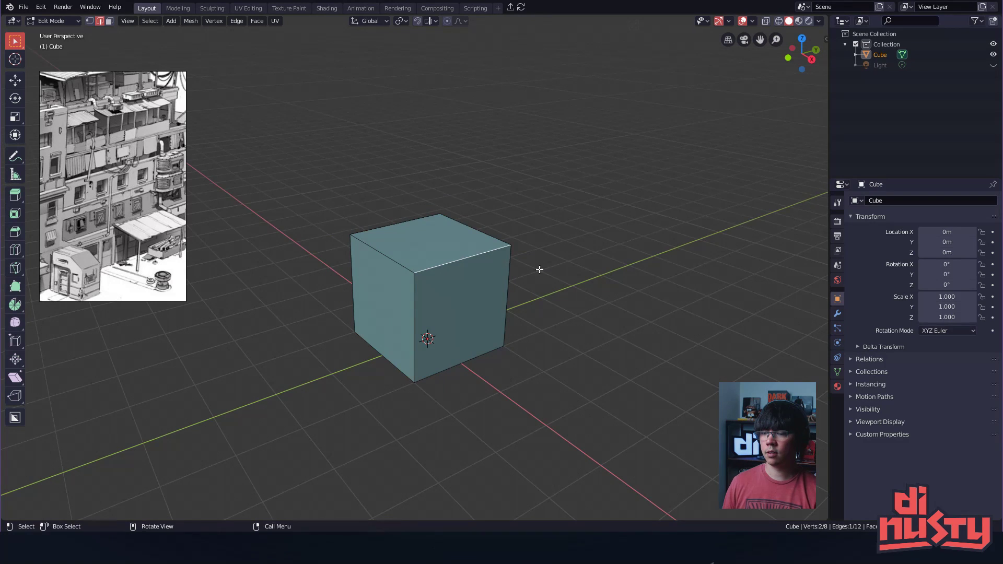
pyautogui.moveTo(587, 226); pyautogui.dragTo(668, 268, button='middle')
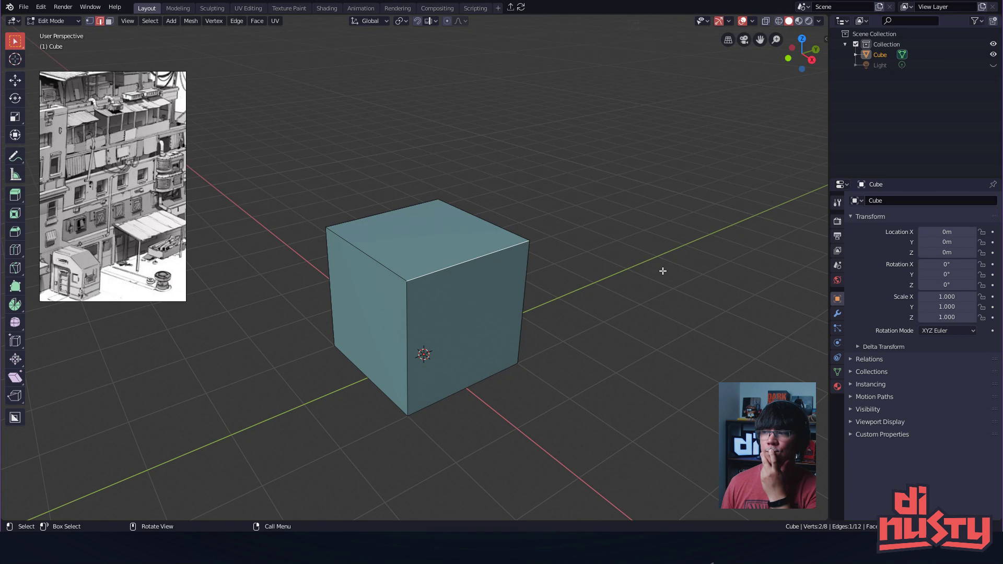
pyautogui.keyDown('shift'); pyautogui.moveTo(656, 275); pyautogui.dragTo(655, 263, button='middle'); pyautogui.keyUp('shift')
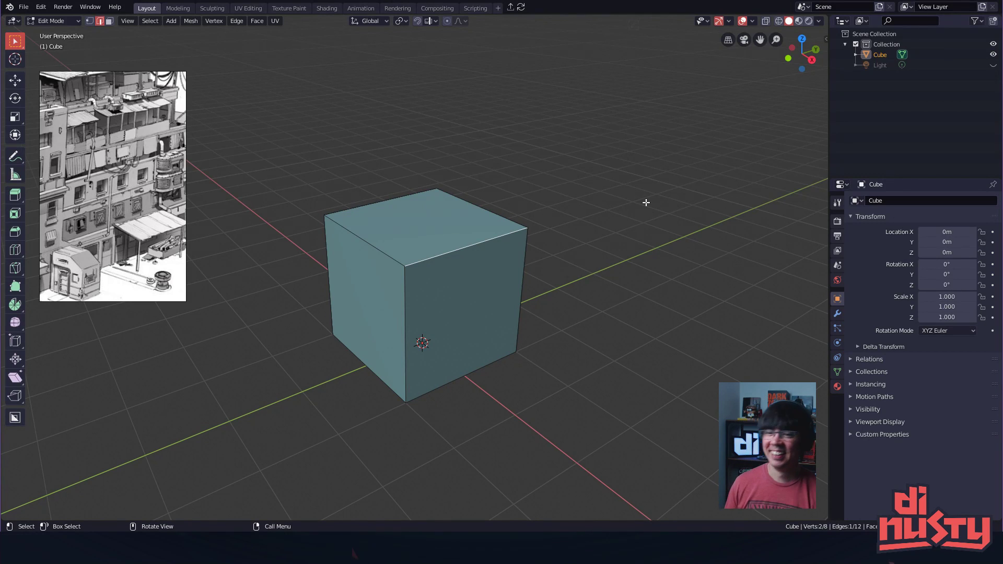
# - Try to bevel the near top edge of the cube's shaded front face
pyautogui.press('Tab')
pyautogui.press('Tab')
pyautogui.click(493, 267)
pyautogui.click(474, 250)
pyautogui.hotkey('ctrl', 'b')
pyautogui.rightClick(653, 225)
pyautogui.click(656, 228)
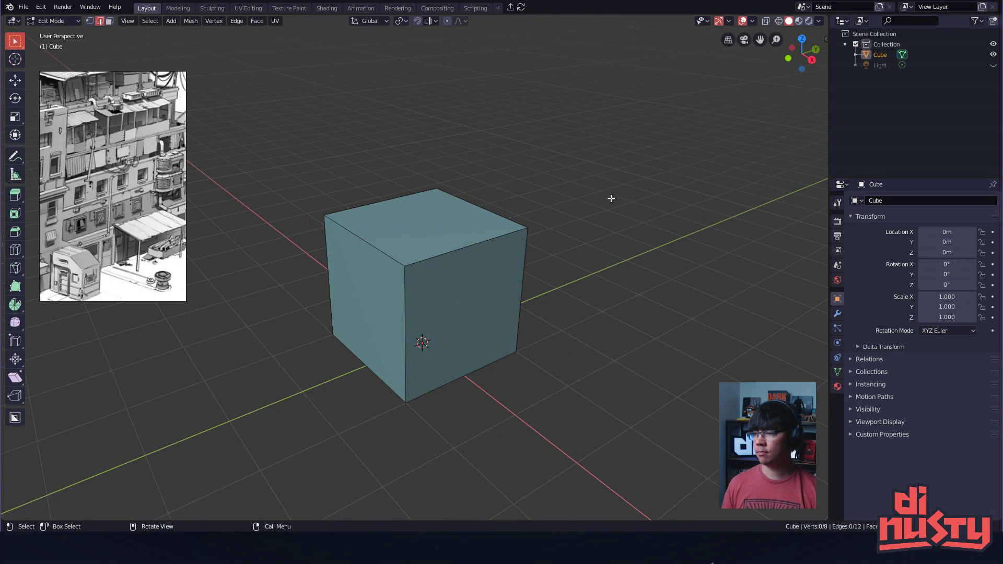
pyautogui.scroll(1, 578, 186)
pyautogui.keyDown('shift'); pyautogui.moveTo(552, 213); pyautogui.dragTo(583, 192, button='middle'); pyautogui.keyUp('shift')
pyautogui.click(511, 211)
pyautogui.press('Tab')
pyautogui.click(510, 152)
pyautogui.press('Tab')
pyautogui.click(485, 261)
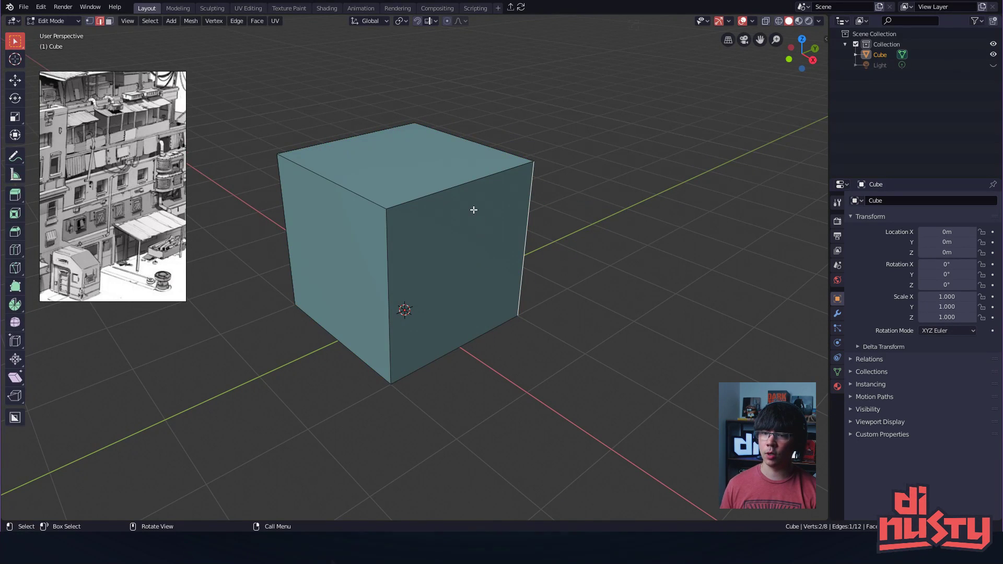
pyautogui.hotkey('alt', 'a')
pyautogui.keyDown('alt'); pyautogui.moveTo(678, 201); pyautogui.dragTo(586, 163); pyautogui.keyUp('alt')
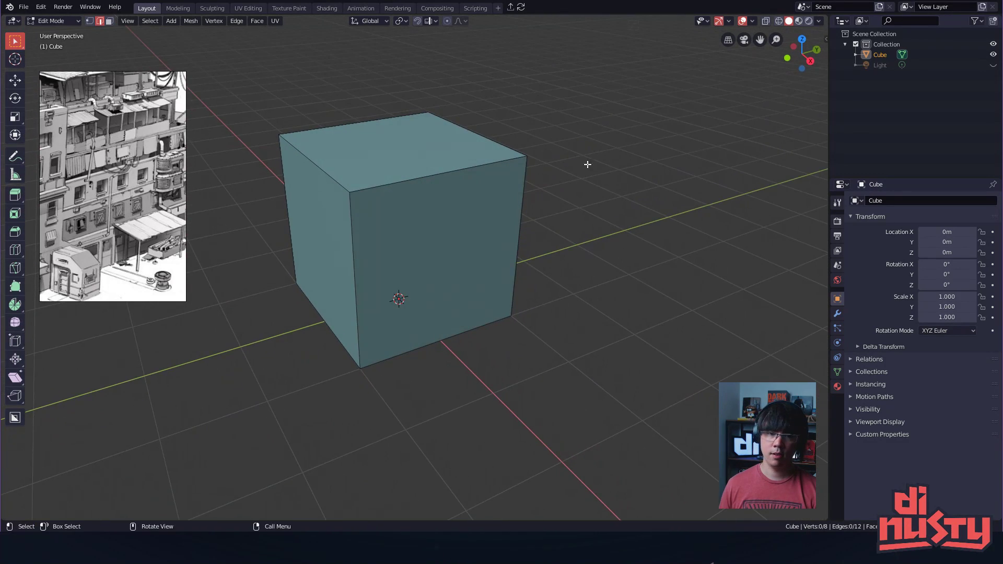
# - Switch to the building scene and zoom in on the junction box with the blue cables
pyautogui.hotkey('ctrl', 's')
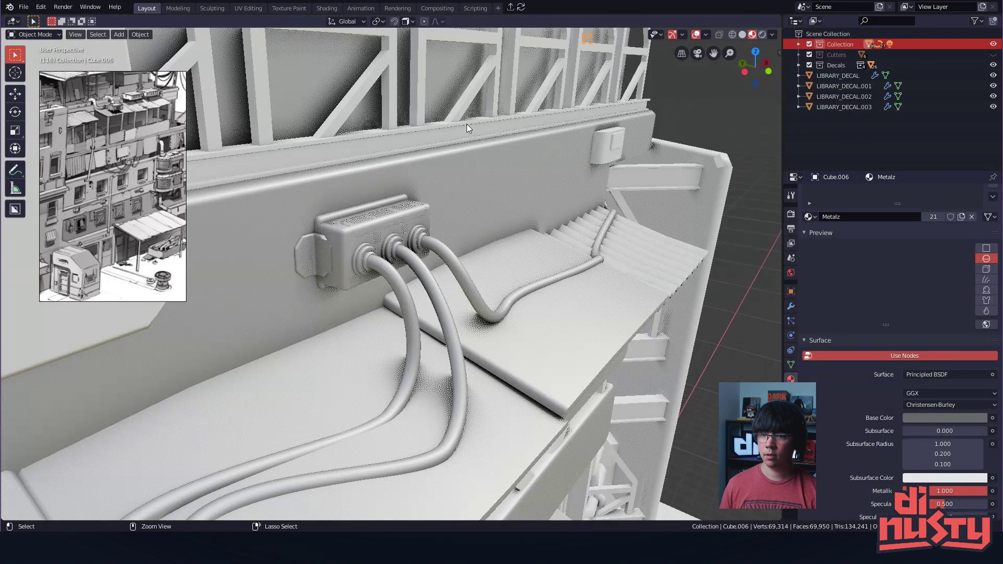
pyautogui.click(433, 199)
pyautogui.moveTo(594, 185); pyautogui.dragTo(466, 221, button='middle')
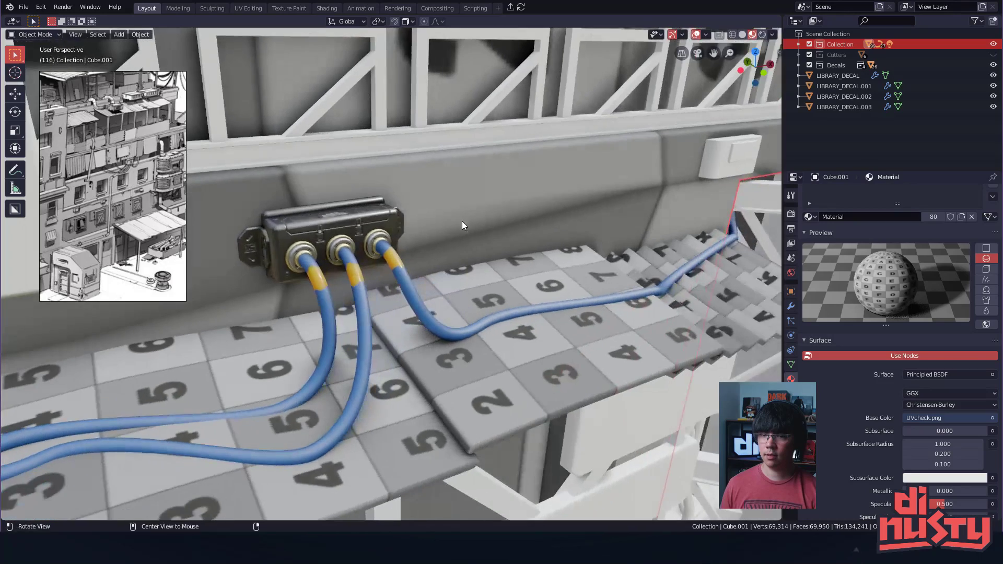
pyautogui.scroll(5, 441, 222)
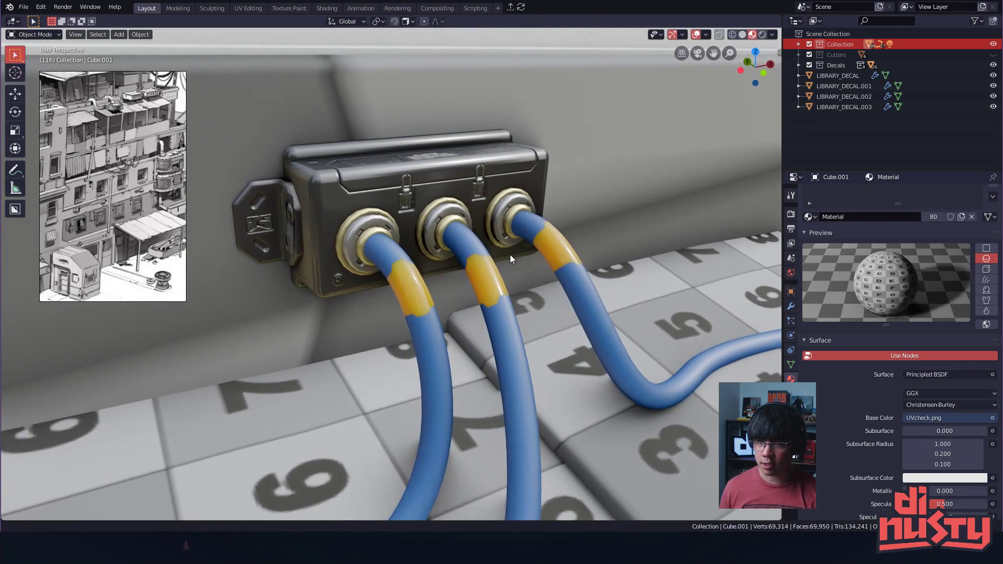
# - Delete the decals LIBRARY_DECAL and LIBRARY_DECAL.002 from the junction box
pyautogui.moveTo(509, 255); pyautogui.dragTo(477, 223, button='middle')
pyautogui.click(477, 223)
pyautogui.press('x')
pyautogui.click(481, 222)
pyautogui.moveTo(563, 219); pyautogui.dragTo(450, 206, button='middle')
pyautogui.click(448, 205)
pyautogui.press('x')
pyautogui.click(447, 205)
pyautogui.click(446, 206)
pyautogui.press('x')
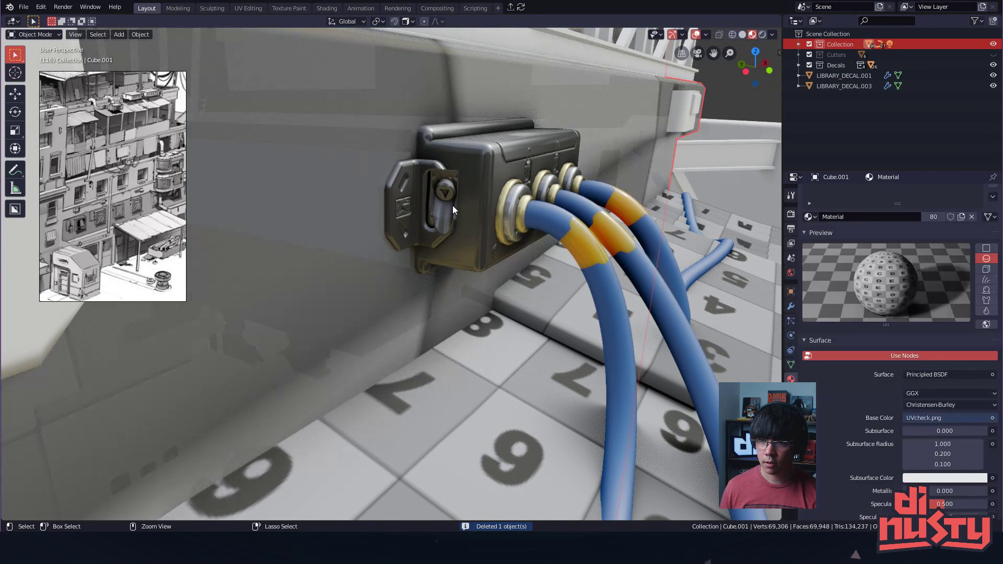
# - Delete the latch decal LIBRARY_DECAL.001 on the junction box's end bracket, then remove LIBRARY_DECAL.003 as well
pyautogui.click(452, 205)
pyautogui.moveTo(453, 192); pyautogui.dragTo(496, 231, button='middle')
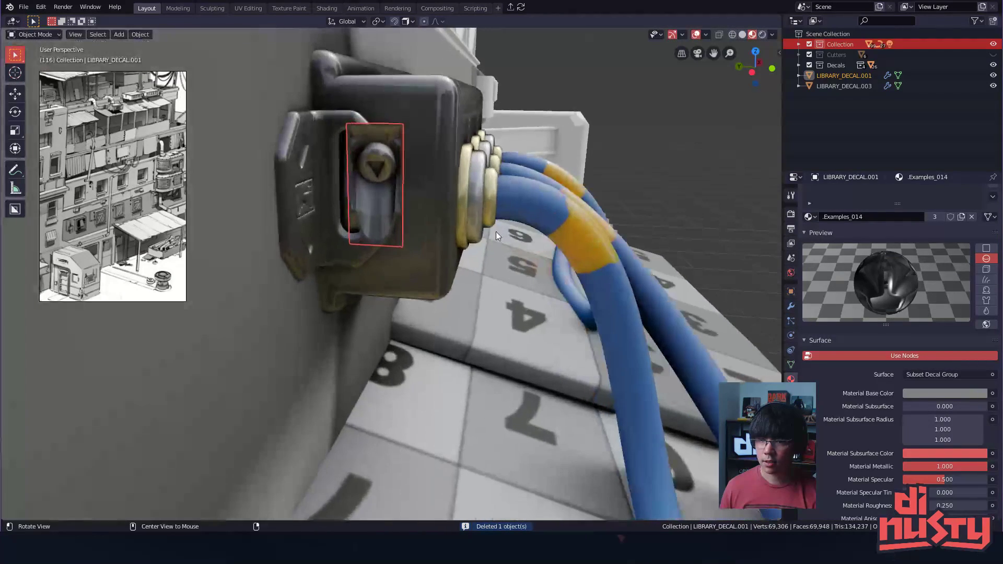
pyautogui.click(231, 105)
pyautogui.click(370, 171)
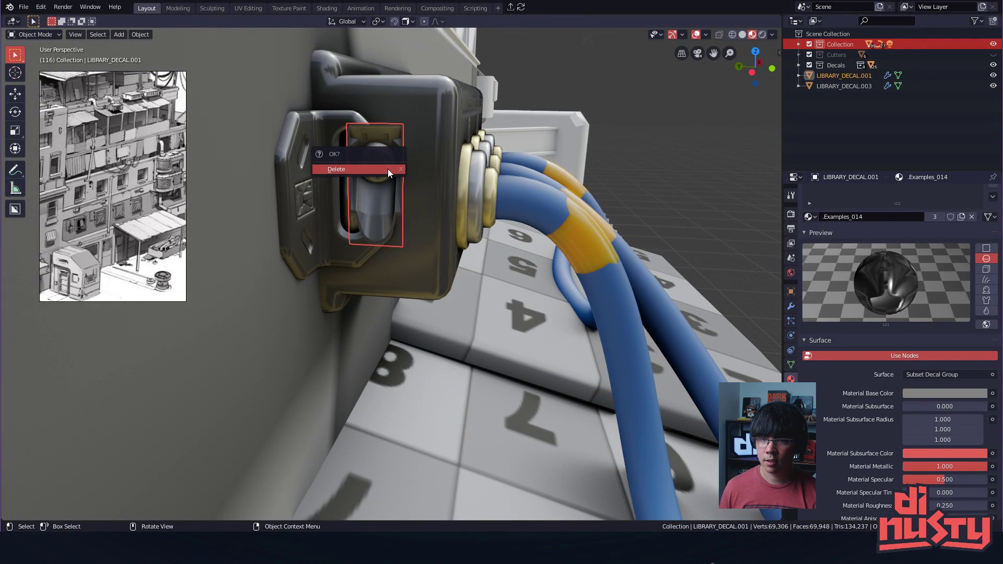
pyautogui.press('Delete')
pyautogui.moveTo(388, 167); pyautogui.dragTo(269, 189, button='middle')
pyautogui.click(368, 159)
pyautogui.moveTo(367, 159); pyautogui.dragTo(460, 191, button='middle')
pyautogui.press('x')
pyautogui.click(371, 159)
pyautogui.click(395, 177)
pyautogui.press('Delete')
pyautogui.hotkey('ctrl', 'z')
# - Scale the remaining rectangular decal on the junction box's end bracket to 0.876 and reposition it on the plate
pyautogui.scroll(2, 465, 192)
pyautogui.press('s')
pyautogui.click(455, 195)
pyautogui.moveTo(362, 178); pyautogui.dragTo(380, 165, button='middle')
pyautogui.press('g')
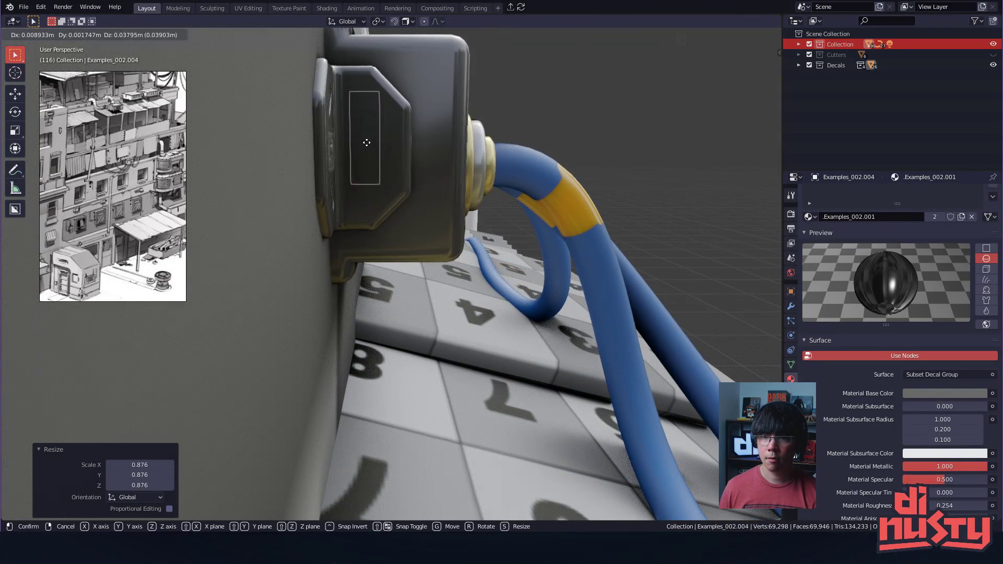
pyautogui.click(381, 158)
# - Examine the junction box, its cable connectors and the blue cables from several angles
pyautogui.moveTo(579, 143); pyautogui.dragTo(494, 209, button='middle')
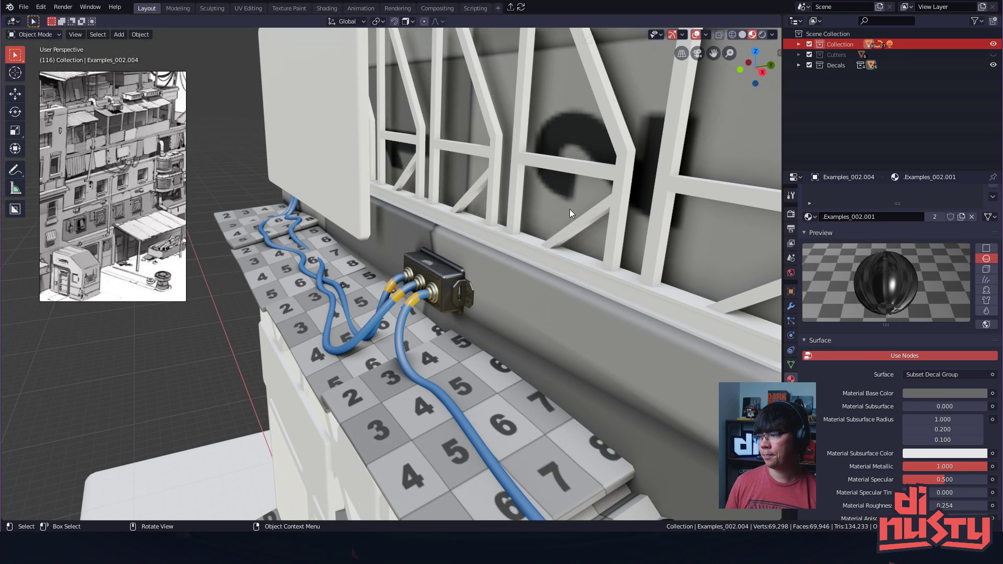
pyautogui.moveTo(519, 172); pyautogui.dragTo(656, 177, button='middle')
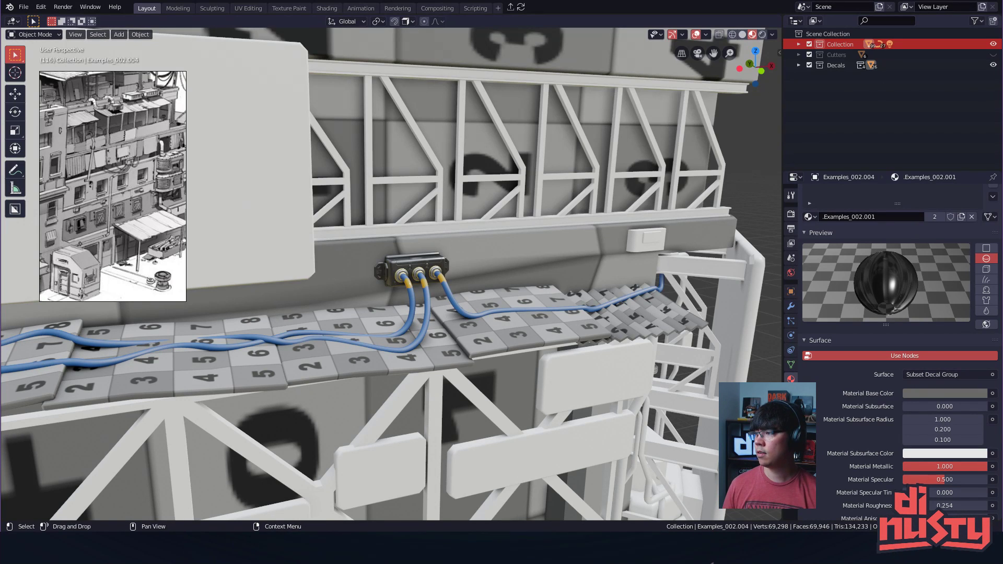
pyautogui.moveTo(735, 144); pyautogui.dragTo(637, 318, button='middle')
pyautogui.scroll(3, 637, 185)
pyautogui.click(365, 234)
pyautogui.moveTo(365, 235); pyautogui.dragTo(396, 240, button='middle')
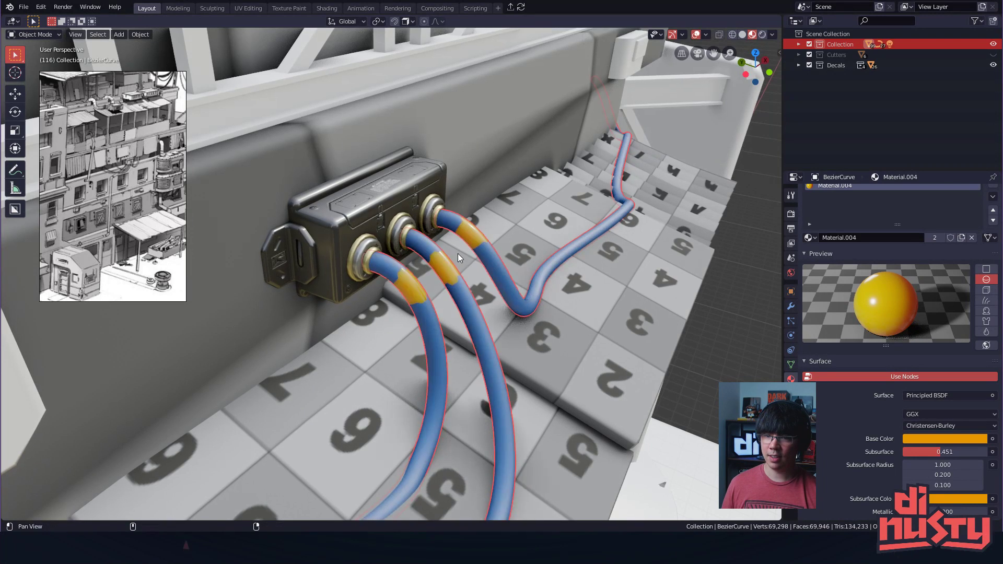
pyautogui.scroll(6, 445, 264)
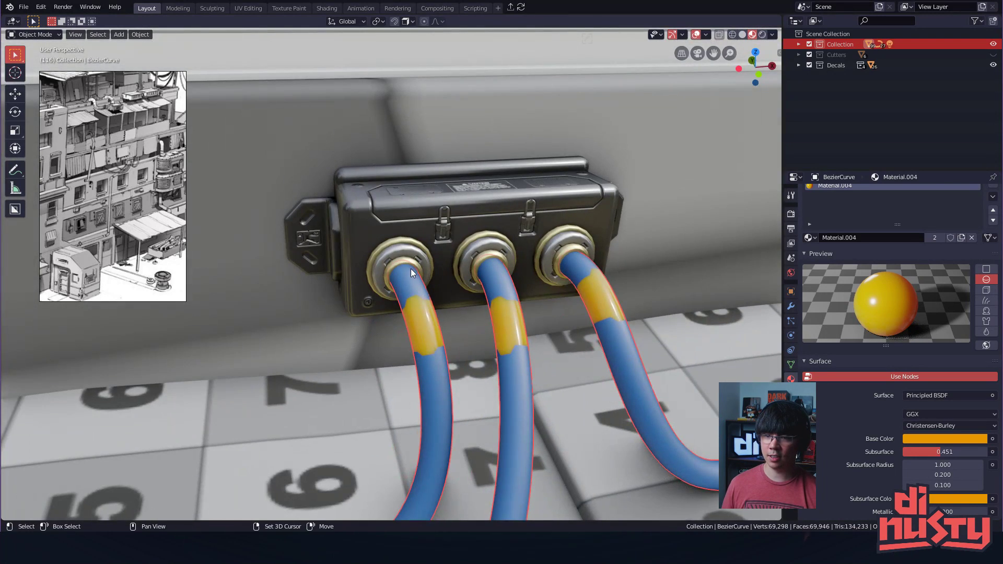
pyautogui.click(409, 256)
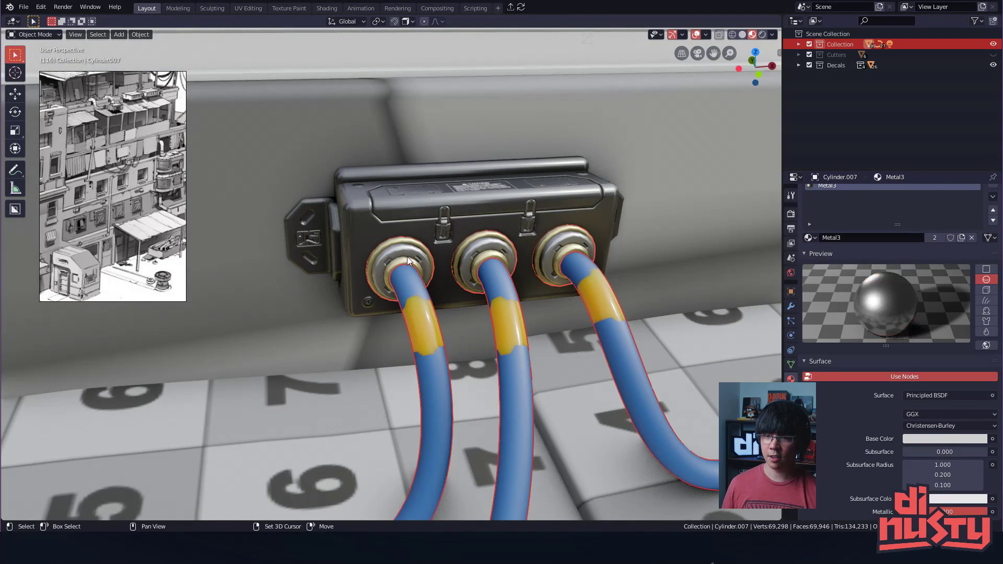
pyautogui.click(444, 226)
pyautogui.scroll(-3, 469, 220)
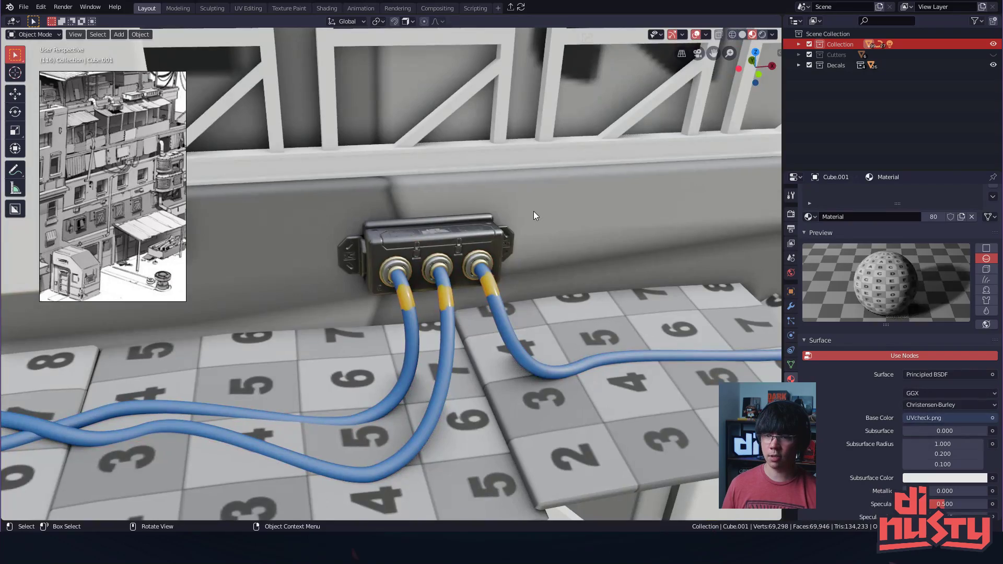
# - Hide the wall behind the junction box and examine the objects it covered
pyautogui.click(557, 278)
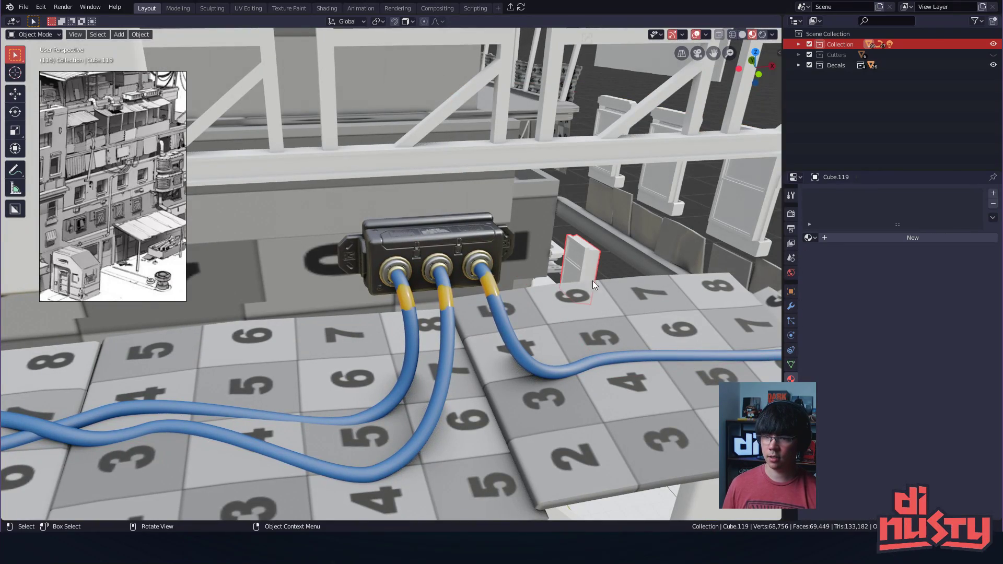
pyautogui.scroll(-8, 584, 279)
pyautogui.moveTo(583, 279); pyautogui.dragTo(461, 113, button='middle')
pyautogui.click(398, 228)
pyautogui.moveTo(400, 230); pyautogui.dragTo(424, 225, button='middle')
# - Examine the whole building from outside and open the modifier list of the small checkered awning at street level
pyautogui.click(601, 290)
pyautogui.click(741, 173)
pyautogui.keyDown('shift'); pyautogui.moveTo(710, 212); pyautogui.dragTo(576, 242, button='middle'); pyautogui.keyUp('shift')
pyautogui.scroll(-4, 575, 242)
pyautogui.keyDown('shift'); pyautogui.moveTo(397, 230); pyautogui.dragTo(579, 250, button='middle'); pyautogui.keyUp('shift')
pyautogui.moveTo(579, 251); pyautogui.dragTo(678, 257, button='middle')
pyautogui.click(425, 235)
pyautogui.keyDown('shift'); pyautogui.moveTo(464, 246); pyautogui.dragTo(419, 233, button='middle'); pyautogui.keyUp('shift')
pyautogui.click(792, 308)
pyautogui.keyDown('alt'); pyautogui.moveTo(595, 255); pyautogui.dragTo(501, 219); pyautogui.keyUp('alt')
pyautogui.keyDown('alt'); pyautogui.keyDown('shift'); pyautogui.moveTo(437, 183); pyautogui.dragTo(460, 261); pyautogui.keyUp('shift'); pyautogui.keyUp('alt')
pyautogui.keyDown('alt'); pyautogui.moveTo(460, 261); pyautogui.dragTo(512, 282); pyautogui.keyUp('alt')
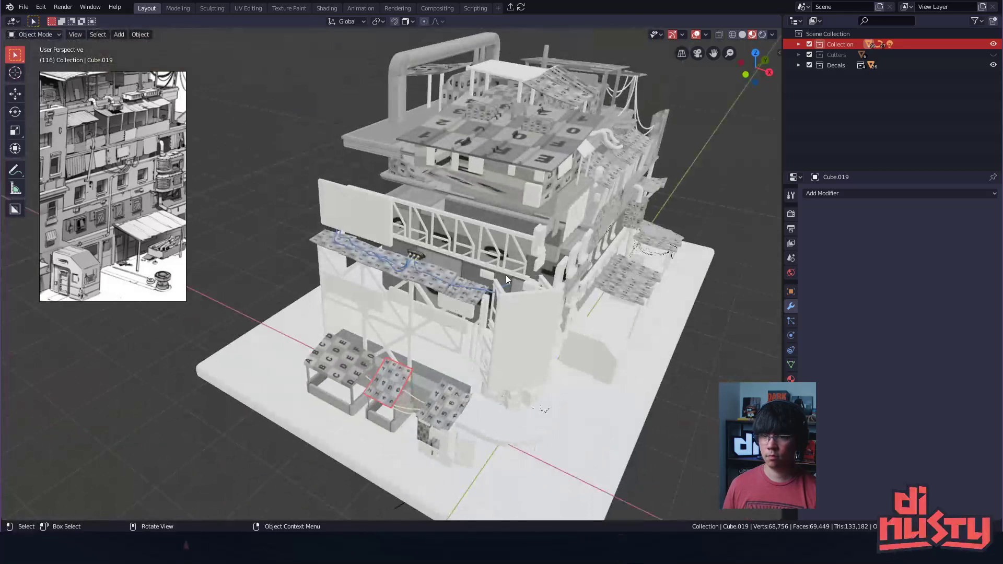
# - Isolate the Cutters collection in the viewport, hiding the main Collection and the Decals collection
pyautogui.hotkey('ctrl', 'g')
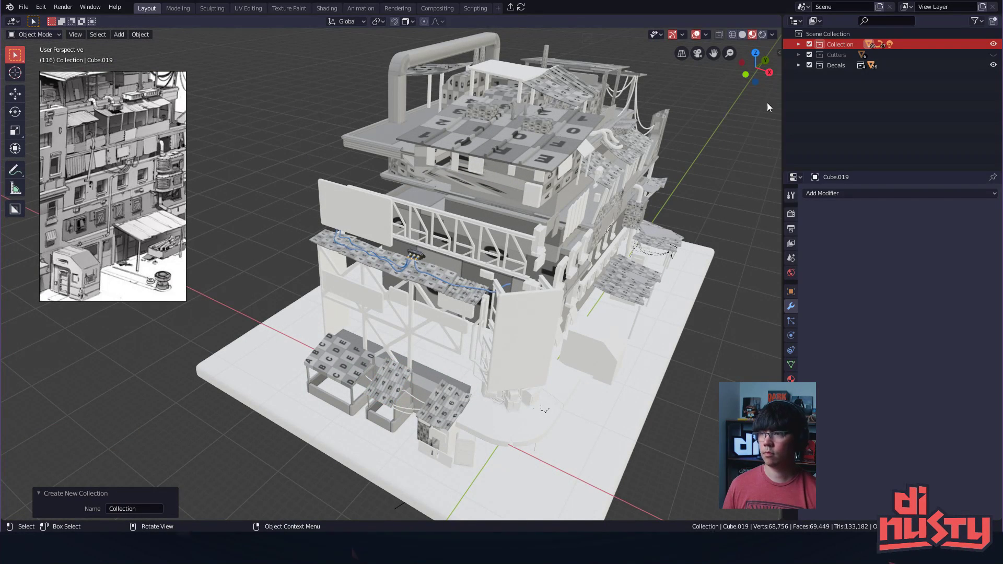
pyautogui.hotkey('ctrl', 'h')
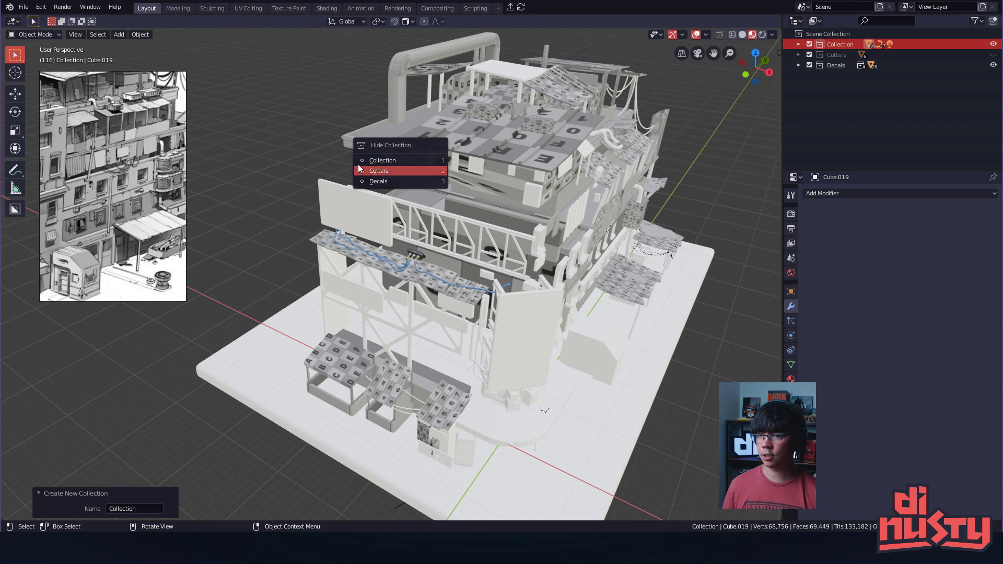
pyautogui.hotkey('ctrl', 'h')
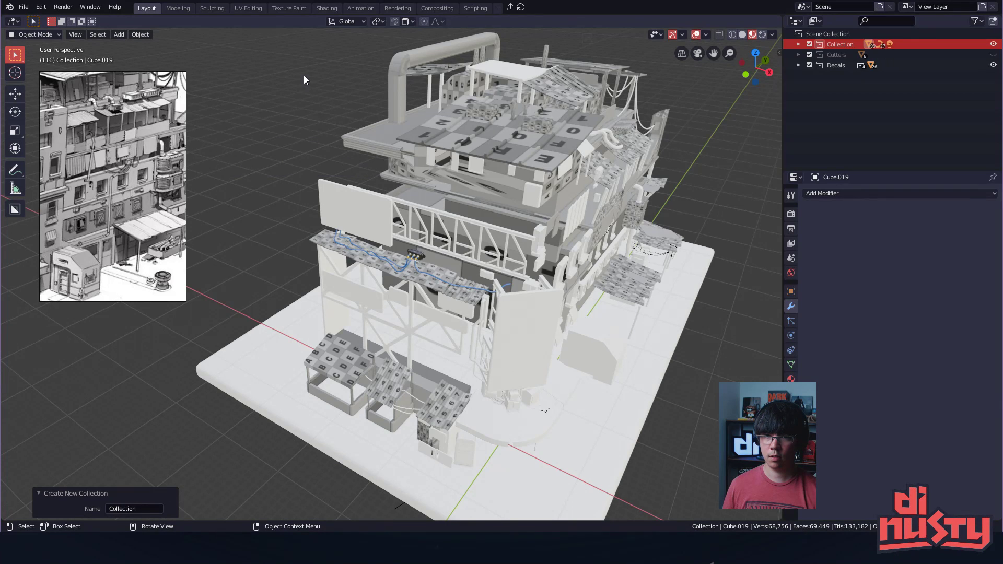
pyautogui.hotkey('shift', 'h')
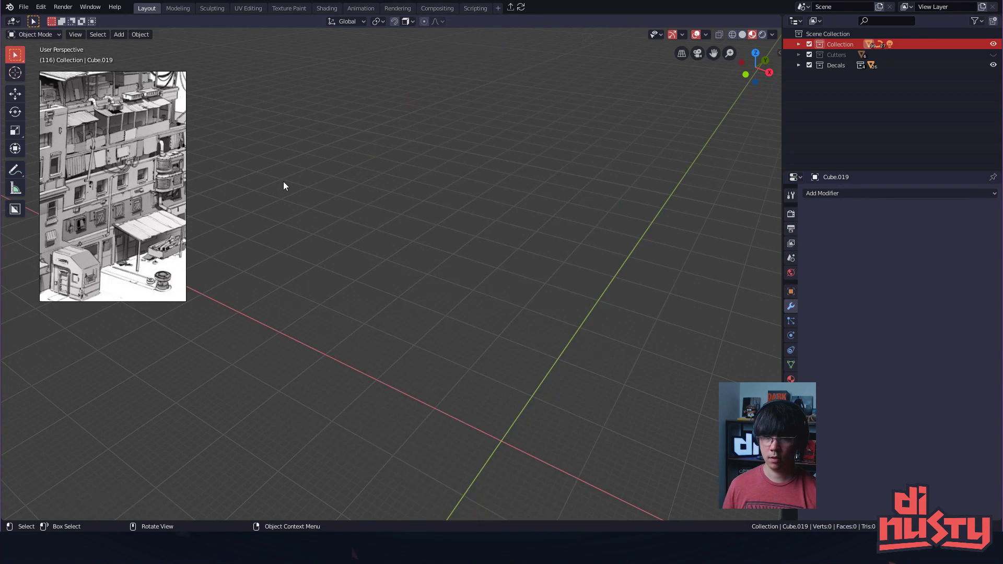
pyautogui.hotkey('ctrl', 'h')
pyautogui.click(283, 182)
pyautogui.hotkey('ctrl', 'h')
pyautogui.click(273, 190)
pyautogui.hotkey('ctrl', 'h')
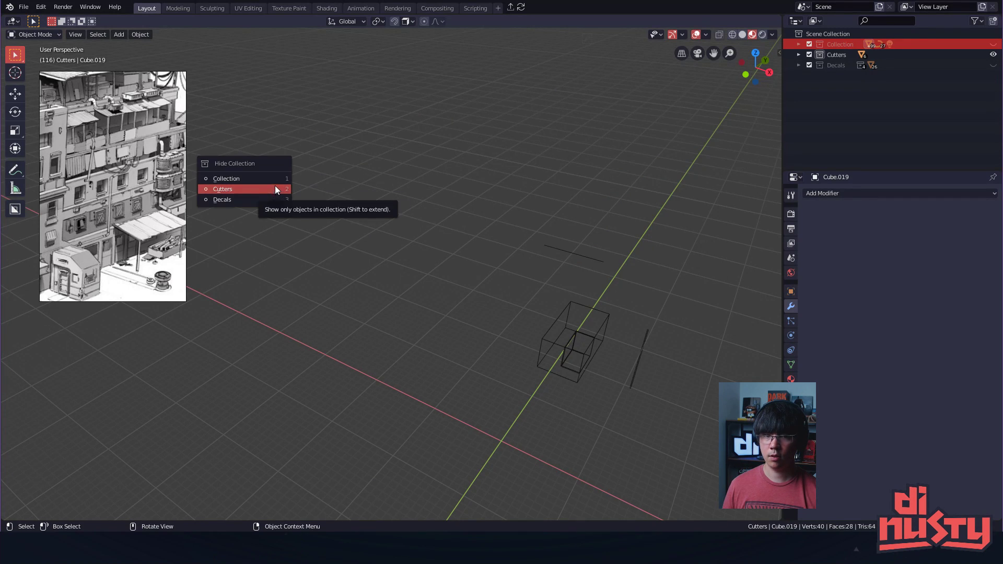
# - Try deleting all the wireframe cutter objects, then undo the deletions
pyautogui.keyDown('shift'); pyautogui.moveTo(628, 271); pyautogui.dragTo(523, 225, button='middle'); pyautogui.keyUp('shift')
pyautogui.moveTo(360, 158); pyautogui.dragTo(610, 374)
pyautogui.press('x')
pyautogui.click(631, 348)
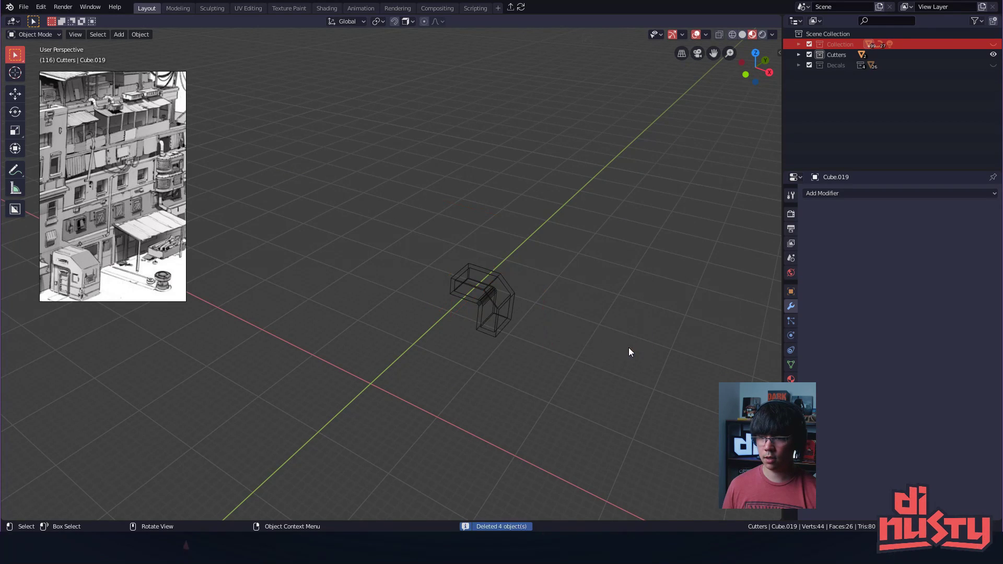
pyautogui.moveTo(412, 240); pyautogui.dragTo(568, 360)
pyautogui.press('x')
pyautogui.click(568, 360)
pyautogui.keyDown('shift'); pyautogui.moveTo(568, 364); pyautogui.dragTo(480, 339, button='middle'); pyautogui.keyUp('shift')
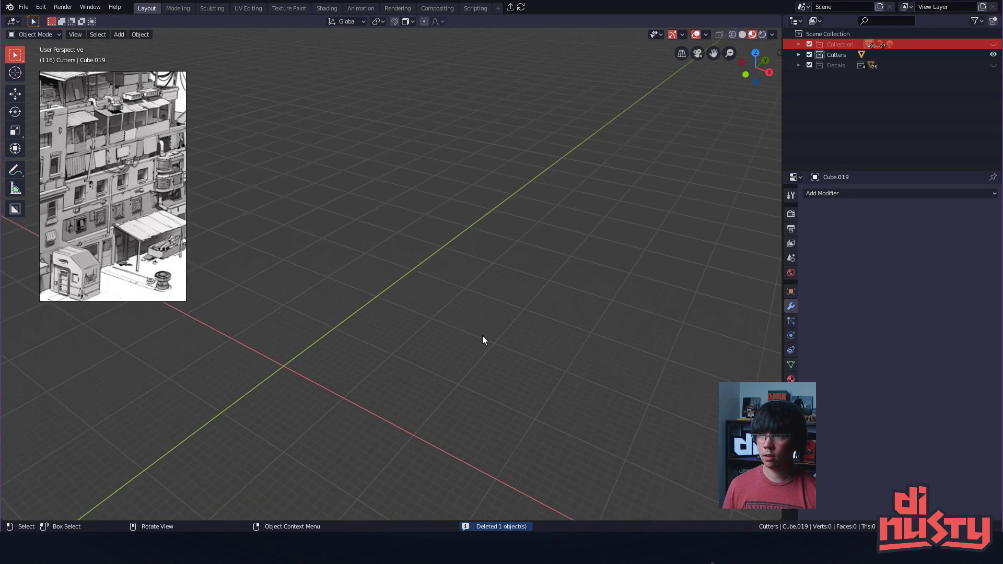
pyautogui.hotkey('ctrl', 'z')
pyautogui.click(560, 209)
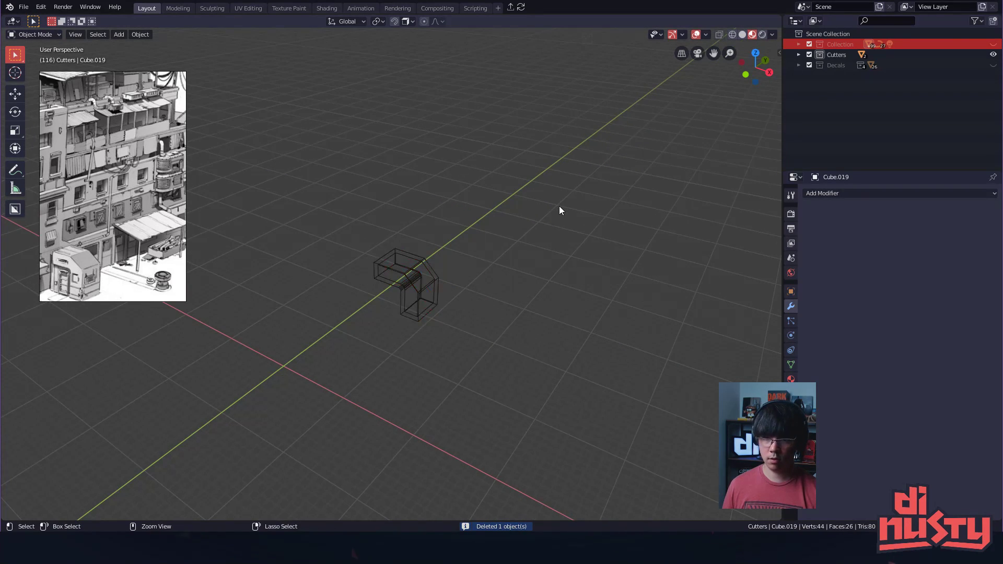
pyautogui.hotkey('ctrl', 'z')
pyautogui.hotkey('ctrl', 'z')
# - Remove the two thin line-shaped cutters from the Cutters collection
pyautogui.keyDown('shift'); pyautogui.moveTo(517, 274); pyautogui.dragTo(554, 265, button='middle'); pyautogui.keyUp('shift')
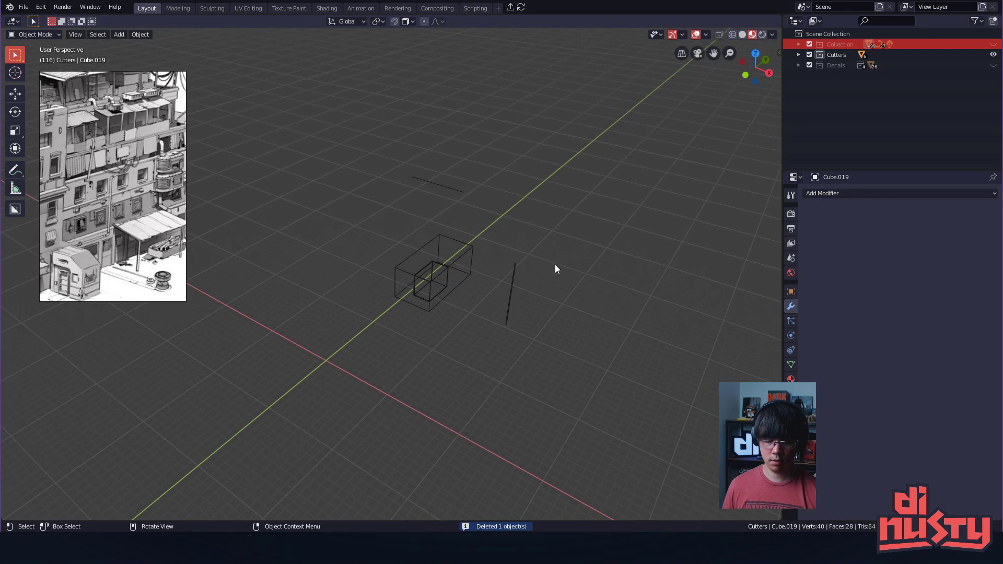
pyautogui.hotkey('ctrl', 'shift', 'z')
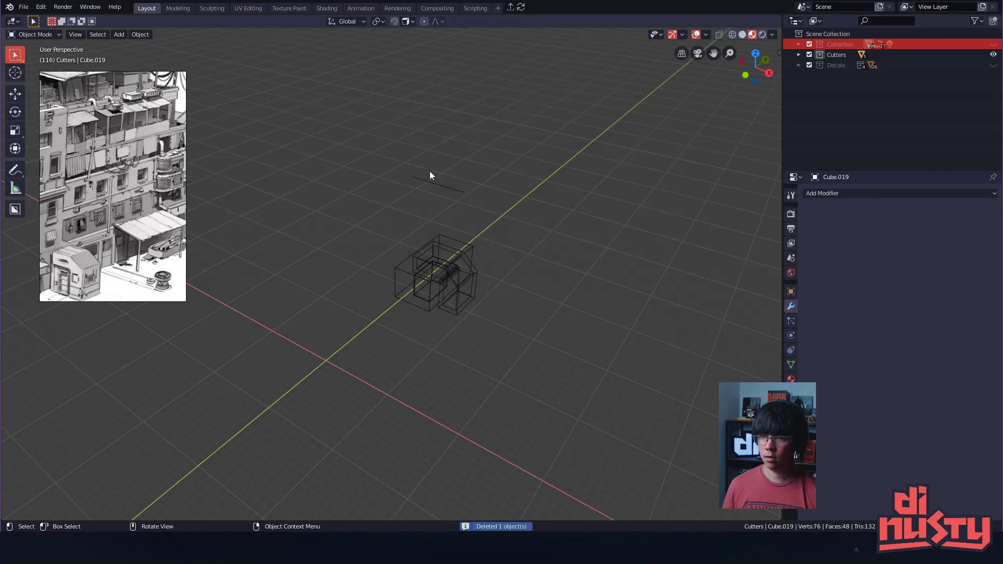
pyautogui.scroll(2, 694, 184)
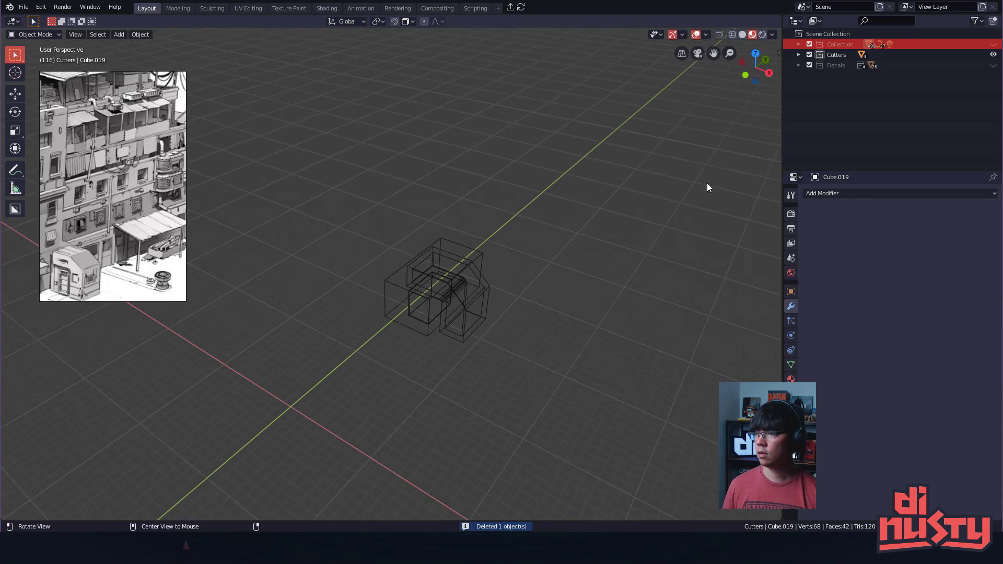
# - Expand the main Collection and unhide its Bezier curve objects up to BezierCurve.018
pyautogui.click(799, 44)
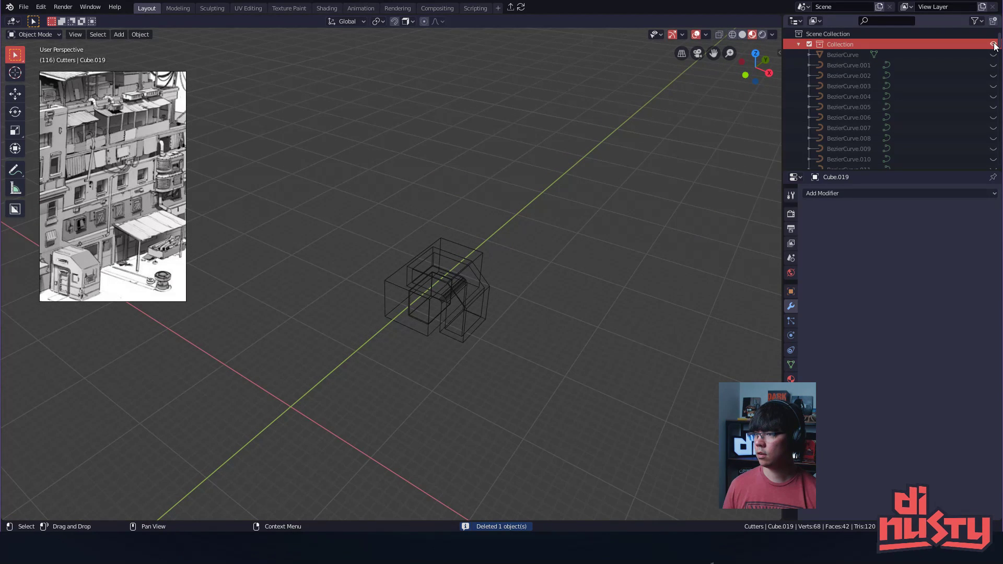
pyautogui.moveTo(995, 55); pyautogui.dragTo(995, 160)
pyautogui.scroll(-4, 994, 157)
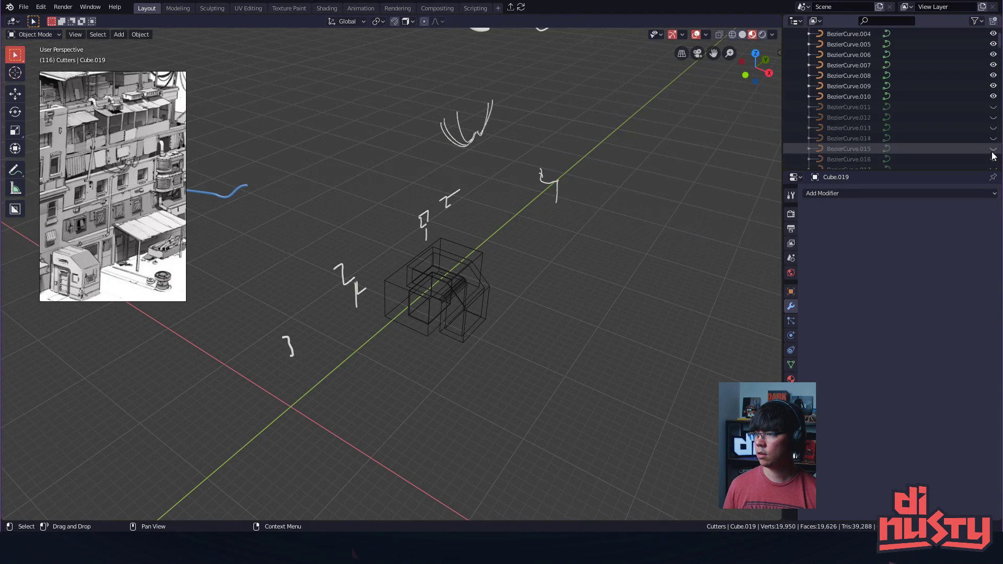
pyautogui.moveTo(994, 87); pyautogui.dragTo(994, 160)
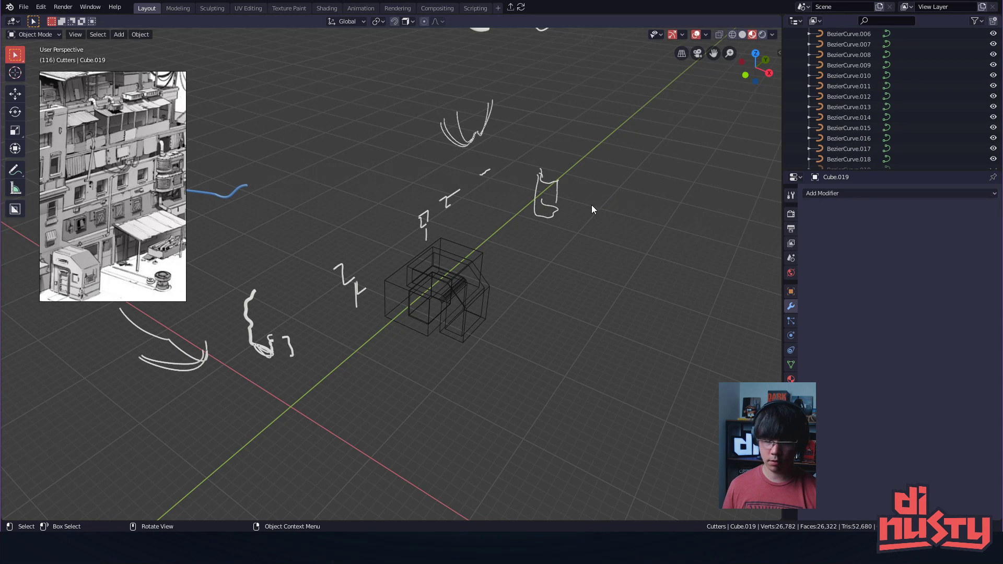
# - Reveal all hidden objects so the complete building is shown, and frame the junction box area
pyautogui.keyDown('shift'); pyautogui.moveTo(592, 209); pyautogui.dragTo(650, 214, button='middle'); pyautogui.keyUp('shift')
pyautogui.hotkey('ctrl', 'h')
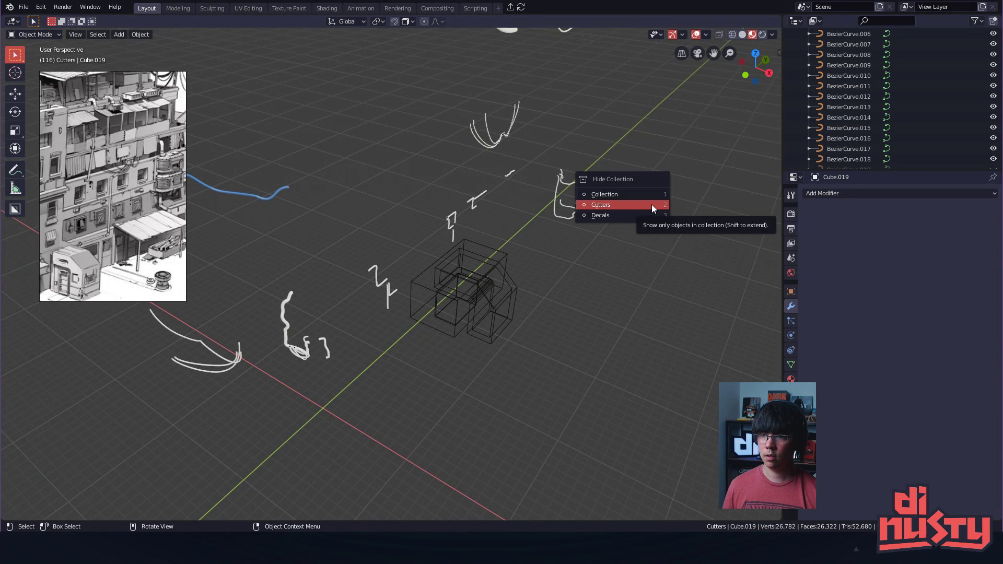
pyautogui.press('Escape')
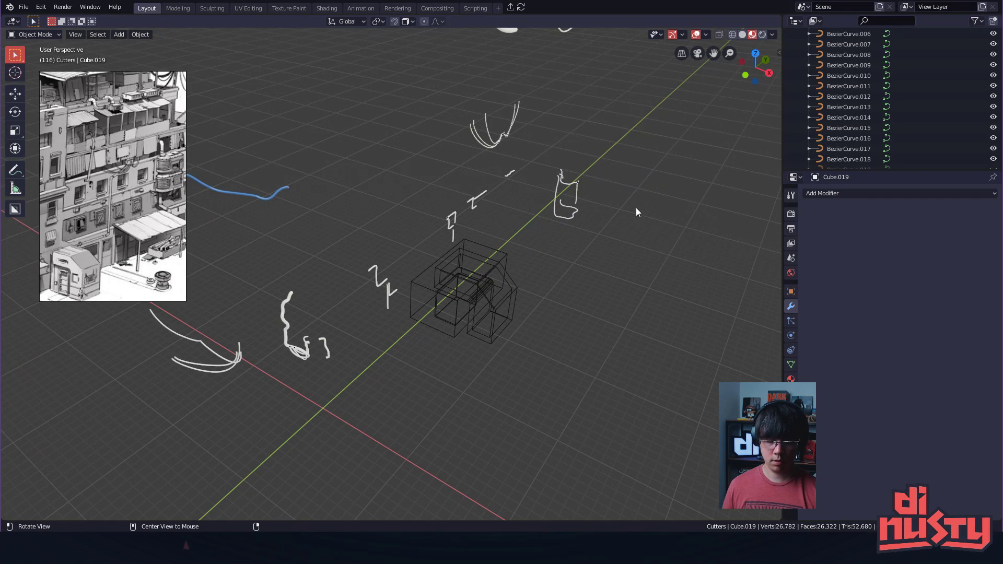
pyautogui.hotkey('alt', 'h')
pyautogui.click(668, 109)
pyautogui.keyDown('alt'); pyautogui.moveTo(432, 143); pyautogui.dragTo(607, 177); pyautogui.keyUp('alt')
pyautogui.scroll(5, 514, 186)
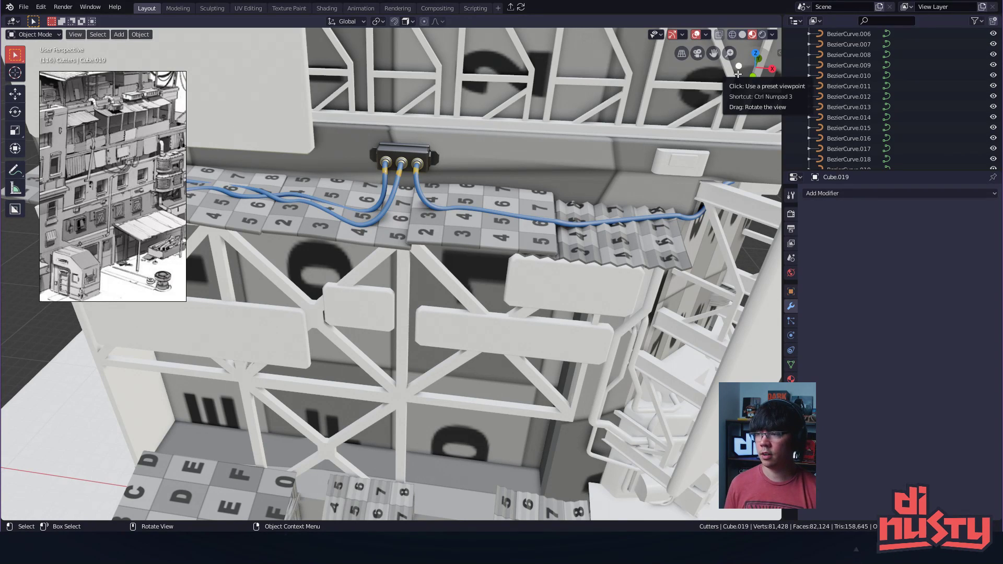
# - Frame and select the junction box body, collapse the main Collection and select the Decals collection in the outliner
pyautogui.moveTo(529, 165); pyautogui.dragTo(442, 263, button='middle')
pyautogui.scroll(5, 415, 211)
pyautogui.scroll(4, 416, 214)
pyautogui.click(415, 215)
pyautogui.scroll(5, 858, 130)
pyautogui.click(798, 44)
pyautogui.click(842, 64)
pyautogui.moveTo(674, 162); pyautogui.dragTo(703, 212, button='middle')
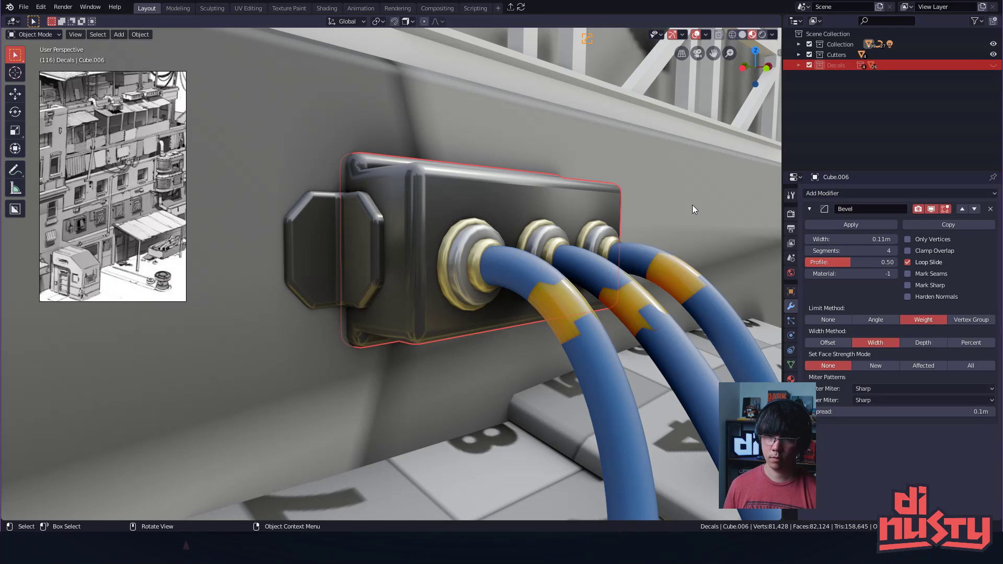
# - Expand the Decals collection and unhide its Panel, Subset, Info and Simple collections
pyautogui.click(799, 65)
pyautogui.click(962, 77)
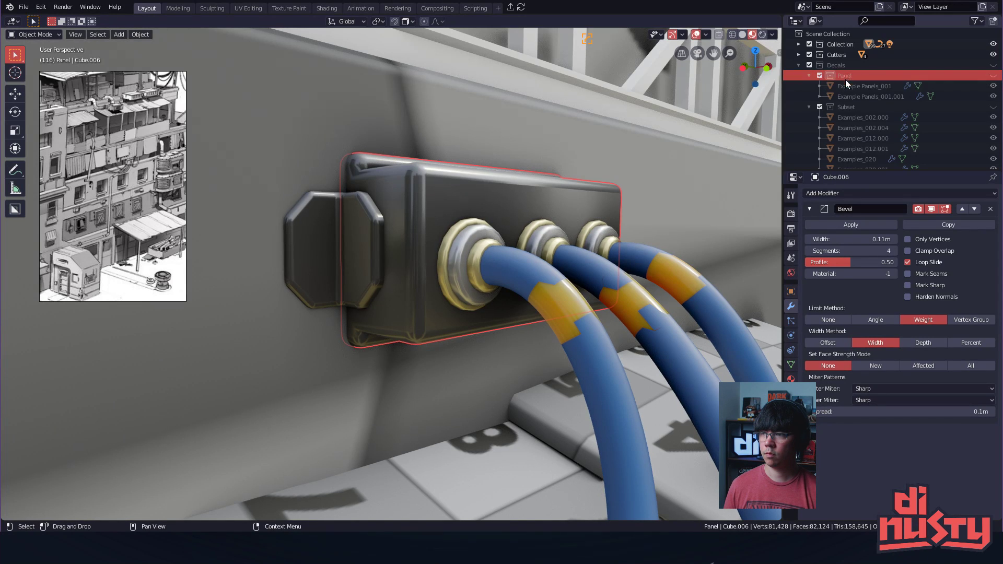
pyautogui.click(993, 65)
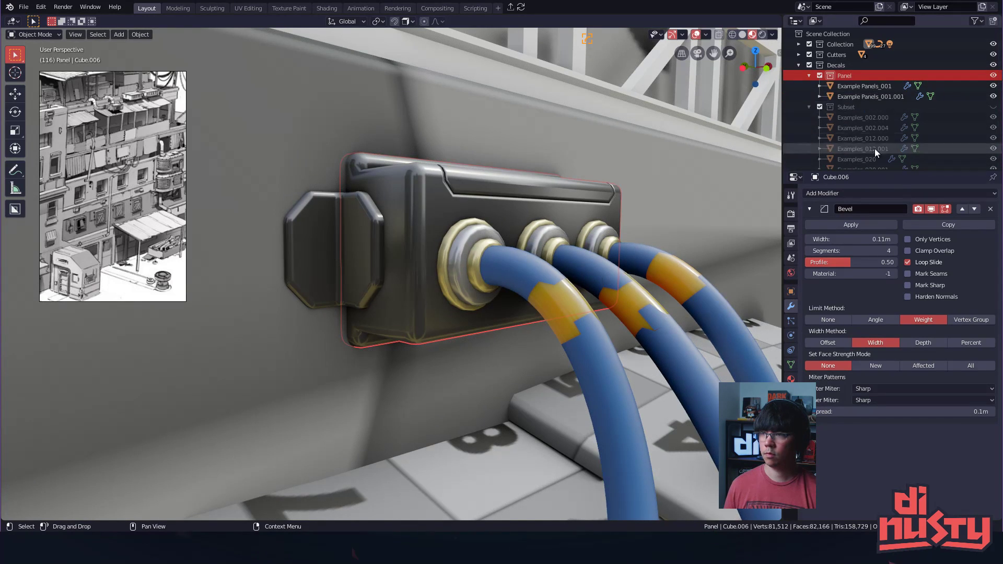
pyautogui.click(993, 107)
pyautogui.scroll(-10, 988, 138)
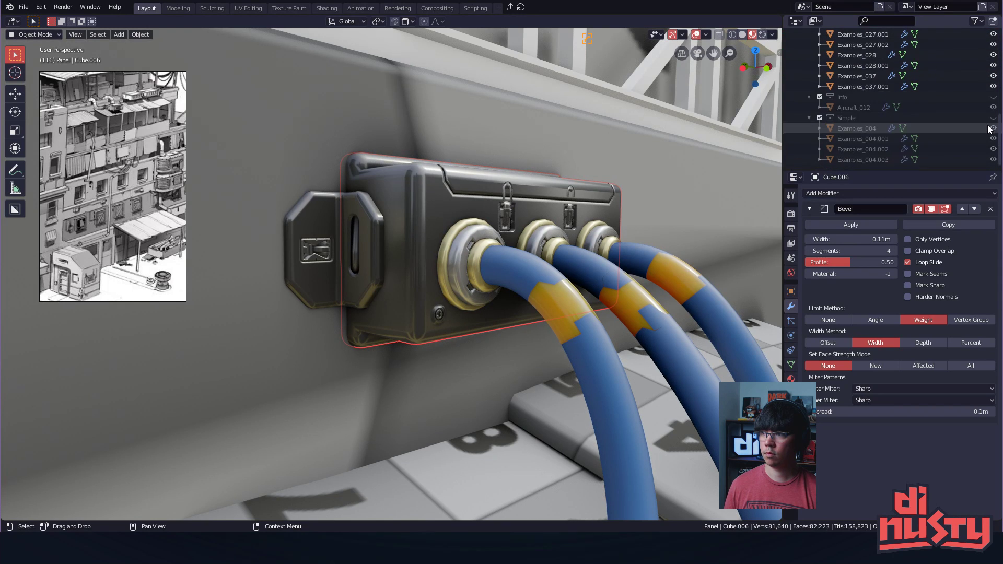
pyautogui.click(993, 97)
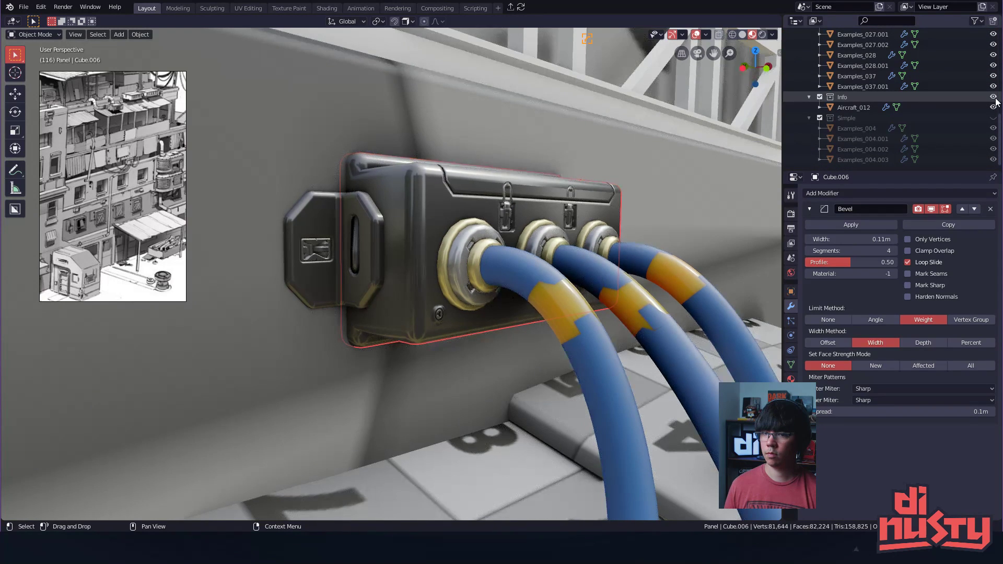
pyautogui.click(993, 117)
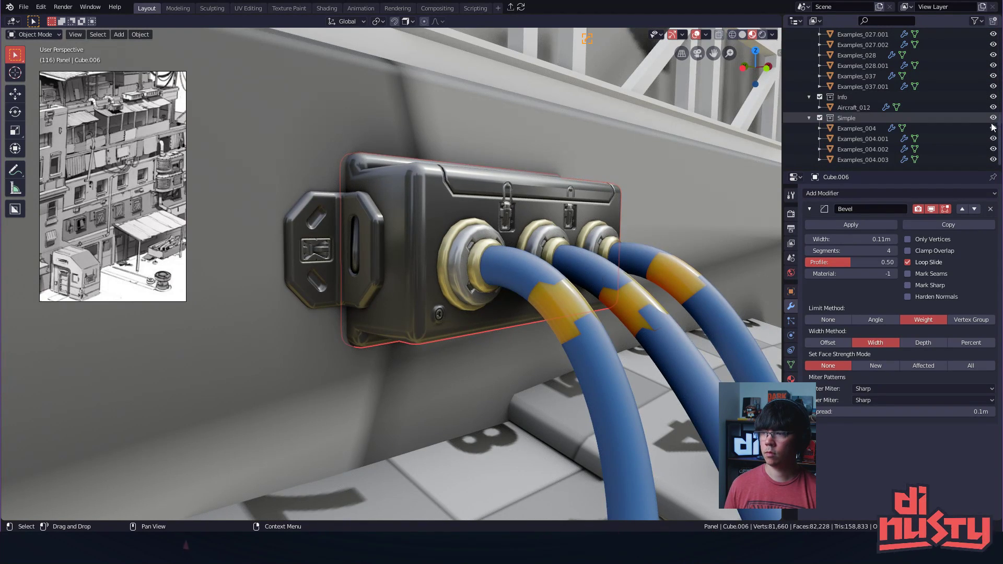
# - Examine the junction box, its blue cables and the surrounding facade from several angles
pyautogui.moveTo(648, 217); pyautogui.dragTo(652, 138, button='middle')
pyautogui.scroll(-3, 590, 230)
pyautogui.scroll(-3, 520, 236)
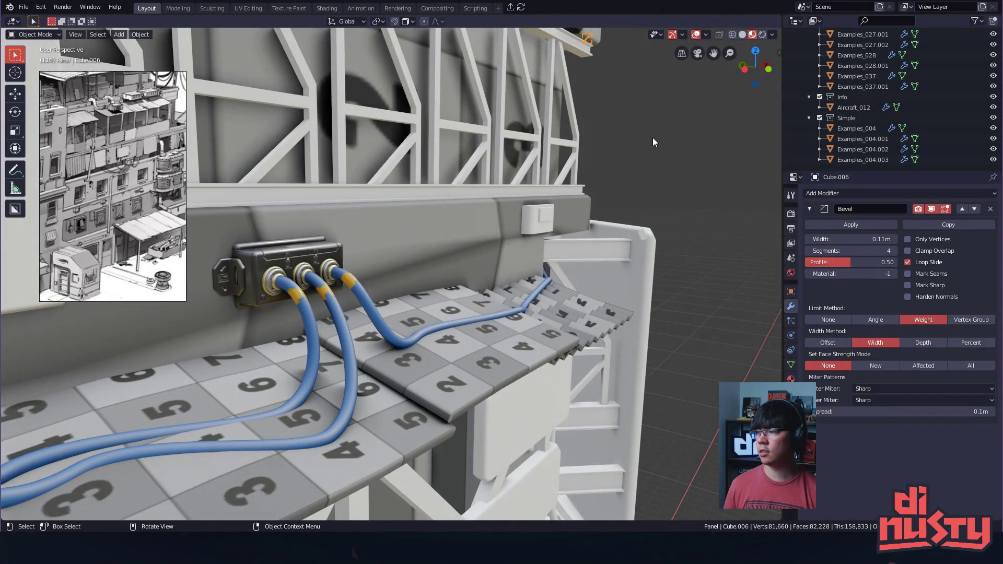
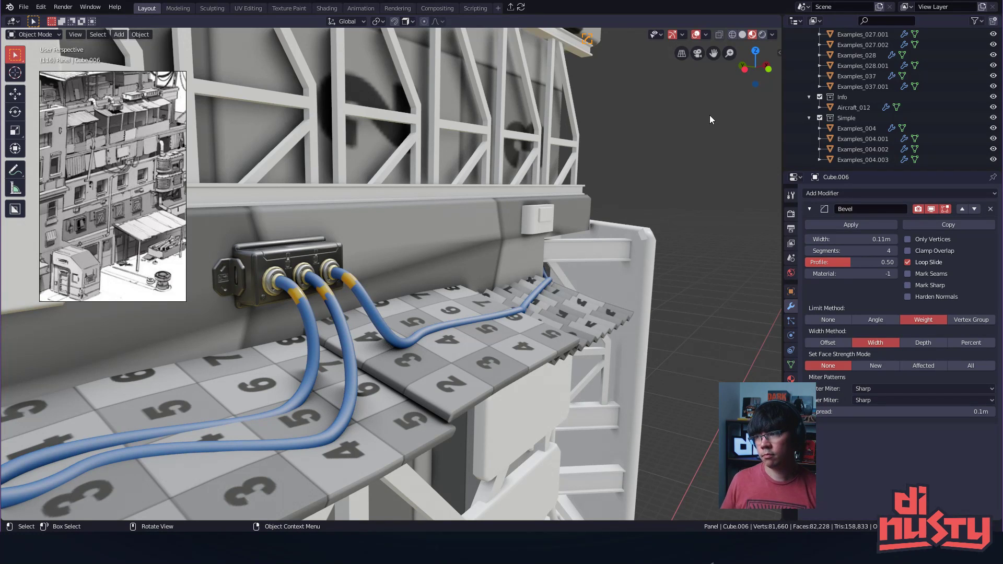
pyautogui.moveTo(689, 249); pyautogui.dragTo(523, 270, button='middle')
pyautogui.keyDown('alt'); pyautogui.moveTo(522, 269); pyautogui.dragTo(590, 144); pyautogui.keyUp('alt')
pyautogui.click(543, 268)
pyautogui.click(618, 195)
pyautogui.click(622, 200)
pyautogui.click(640, 206)
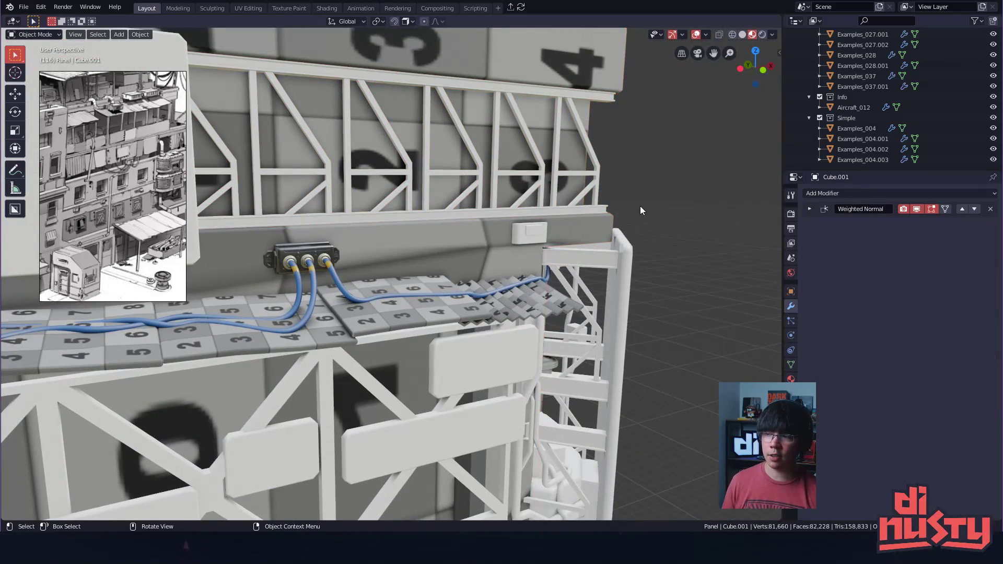
pyautogui.keyDown('alt'); pyautogui.moveTo(650, 227); pyautogui.dragTo(487, 321); pyautogui.keyUp('alt')
pyautogui.keyDown('ctrl'); pyautogui.keyDown('alt'); pyautogui.moveTo(374, 220); pyautogui.dragTo(632, 275); pyautogui.keyUp('alt'); pyautogui.keyUp('ctrl')
pyautogui.keyDown('alt'); pyautogui.keyDown('shift'); pyautogui.moveTo(360, 277); pyautogui.dragTo(446, 311); pyautogui.keyUp('shift'); pyautogui.keyUp('alt')
pyautogui.click(340, 312)
pyautogui.keyDown('alt'); pyautogui.keyDown('shift'); pyautogui.moveTo(371, 287); pyautogui.dragTo(470, 263); pyautogui.keyUp('shift'); pyautogui.keyUp('alt')
pyautogui.keyDown('ctrl'); pyautogui.keyDown('alt'); pyautogui.moveTo(470, 264); pyautogui.dragTo(527, 283); pyautogui.keyUp('alt'); pyautogui.keyUp('ctrl')
pyautogui.keyDown('alt'); pyautogui.moveTo(439, 254); pyautogui.dragTo(609, 199); pyautogui.keyUp('alt')
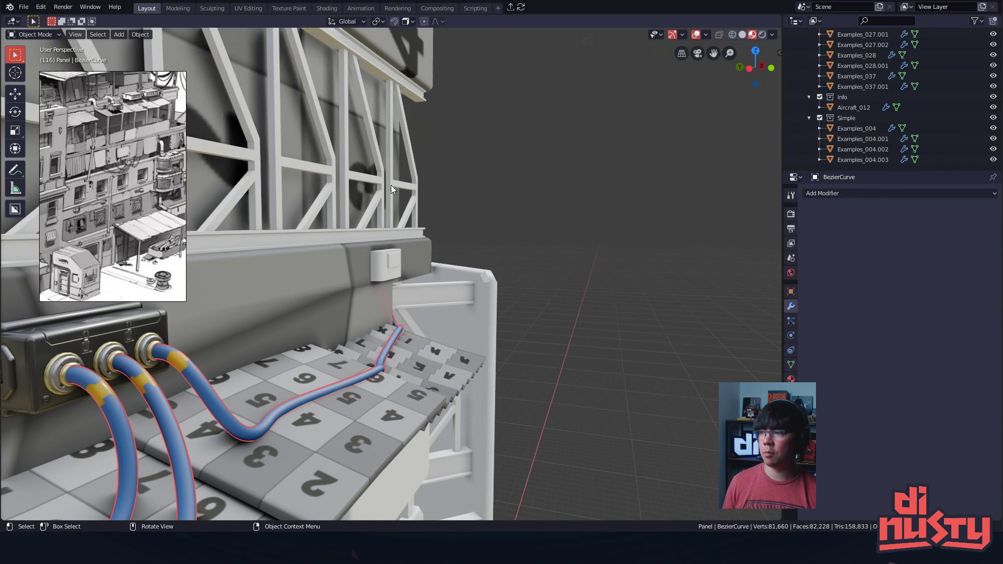
pyautogui.click(624, 218)
pyautogui.keyDown('shift'); pyautogui.moveTo(386, 262); pyautogui.dragTo(634, 217, button='middle'); pyautogui.keyUp('shift')
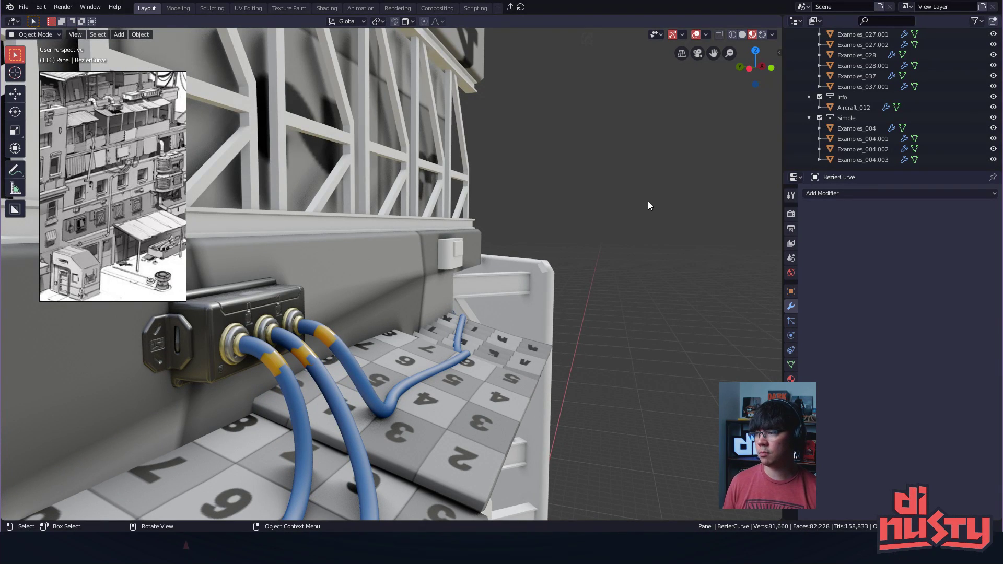
pyautogui.moveTo(603, 208); pyautogui.dragTo(544, 211, button='middle')
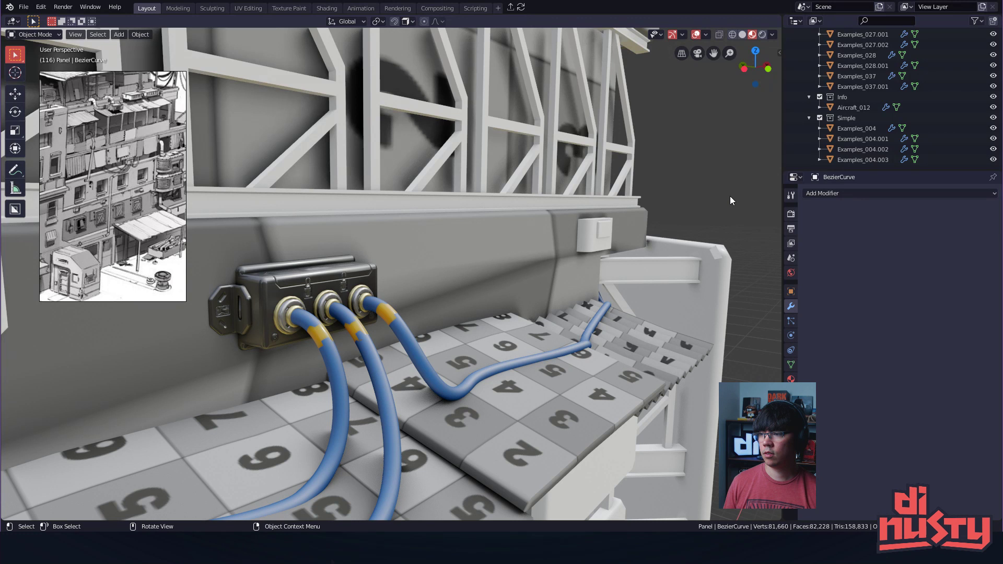
pyautogui.keyDown('ctrl'); pyautogui.moveTo(712, 205); pyautogui.dragTo(670, 207, button='middle'); pyautogui.keyUp('ctrl')
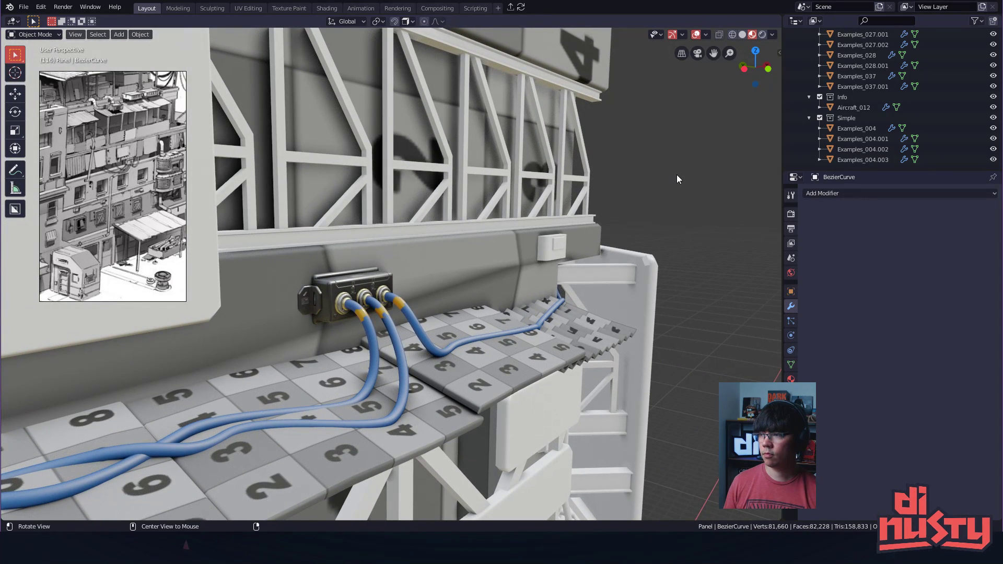
# - Inspect the wall section around the junction box and follow the cable run across the tiled awning
pyautogui.keyDown('alt'); pyautogui.moveTo(684, 158); pyautogui.dragTo(672, 178); pyautogui.keyUp('alt')
pyautogui.click(410, 243)
pyautogui.click(493, 257)
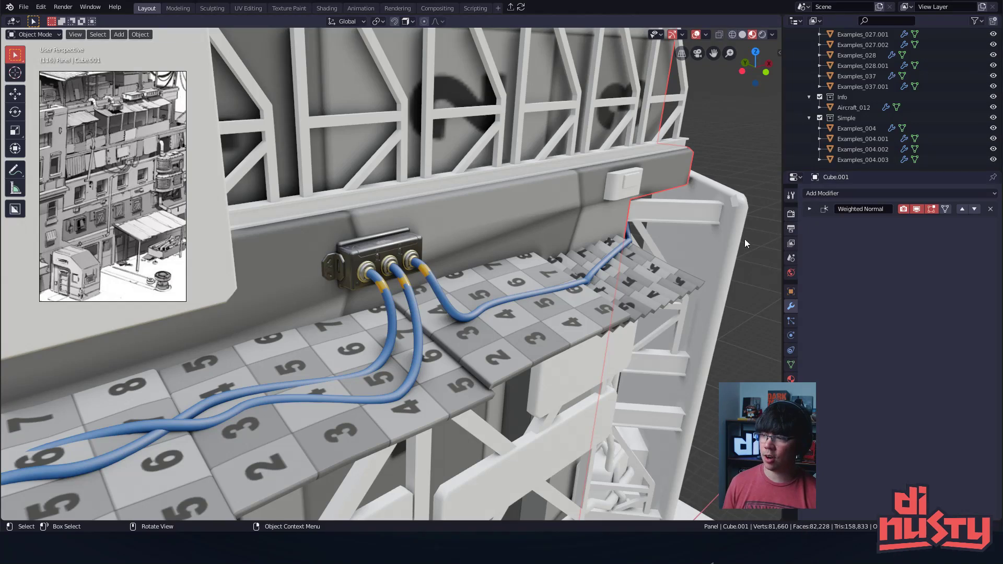
pyautogui.click(745, 209)
pyautogui.moveTo(745, 161); pyautogui.dragTo(490, 260, button='middle')
pyautogui.keyDown('alt'); pyautogui.keyDown('shift'); pyautogui.moveTo(491, 260); pyautogui.dragTo(324, 268); pyautogui.keyUp('shift'); pyautogui.keyUp('alt')
pyautogui.moveTo(324, 268); pyautogui.dragTo(420, 246, button='middle')
pyautogui.keyDown('alt'); pyautogui.keyDown('shift'); pyautogui.moveTo(420, 246); pyautogui.dragTo(372, 237); pyautogui.keyUp('shift'); pyautogui.keyUp('alt')
pyautogui.moveTo(515, 233); pyautogui.dragTo(369, 208, button='middle')
pyautogui.keyDown('alt'); pyautogui.keyDown('shift'); pyautogui.moveTo(612, 250); pyautogui.dragTo(434, 189); pyautogui.keyUp('shift'); pyautogui.keyUp('alt')
pyautogui.click(442, 198)
pyautogui.keyDown('alt'); pyautogui.keyDown('shift'); pyautogui.moveTo(344, 237); pyautogui.dragTo(491, 256); pyautogui.keyUp('shift'); pyautogui.keyUp('alt')
# - Select the corrugated roof panel under the cable and open its material settings
pyautogui.click(629, 258)
pyautogui.click(552, 255)
pyautogui.keyDown('alt'); pyautogui.moveTo(553, 255); pyautogui.dragTo(456, 285); pyautogui.keyUp('alt')
pyautogui.keyDown('ctrl'); pyautogui.keyDown('alt'); pyautogui.moveTo(456, 284); pyautogui.dragTo(438, 277); pyautogui.keyUp('alt'); pyautogui.keyUp('ctrl')
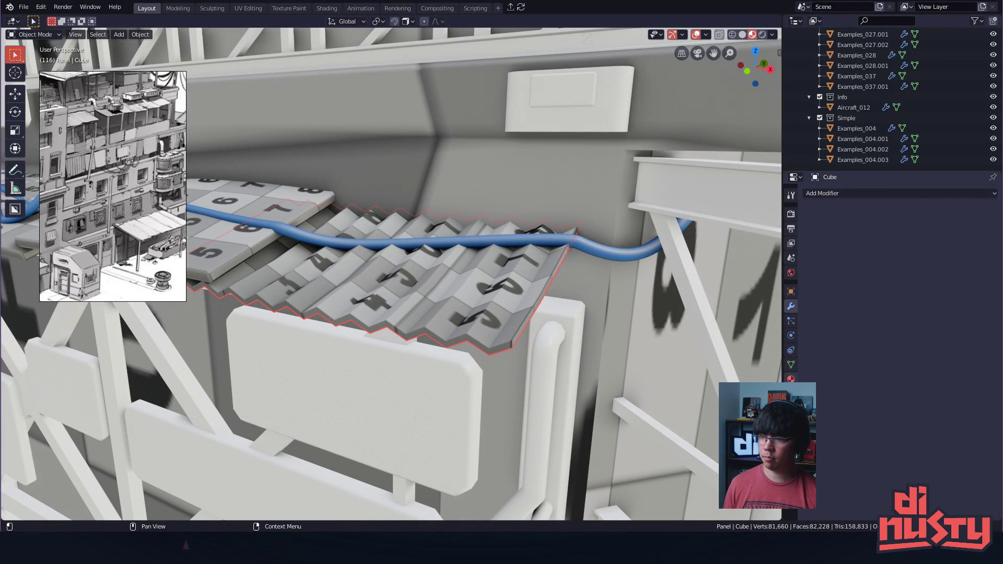
pyautogui.click(791, 394)
pyautogui.click(791, 379)
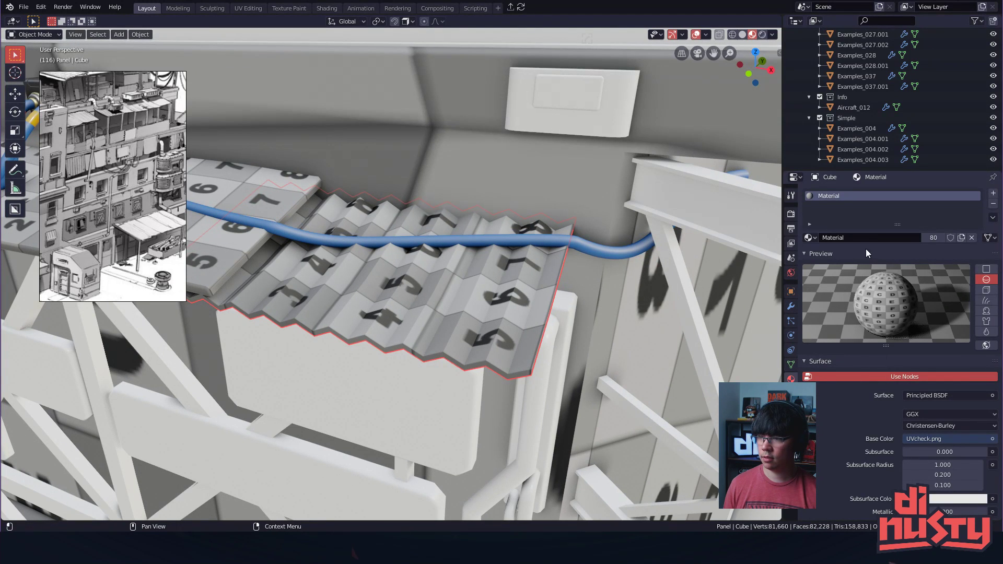
pyautogui.keyDown('alt'); pyautogui.moveTo(413, 230); pyautogui.dragTo(431, 224); pyautogui.keyUp('alt')
pyautogui.keyDown('ctrl'); pyautogui.keyDown('alt'); pyautogui.moveTo(431, 225); pyautogui.dragTo(483, 307); pyautogui.keyUp('alt'); pyautogui.keyUp('ctrl')
# - Review the wider building facade around the junction box and select the main building wall
pyautogui.click(666, 170)
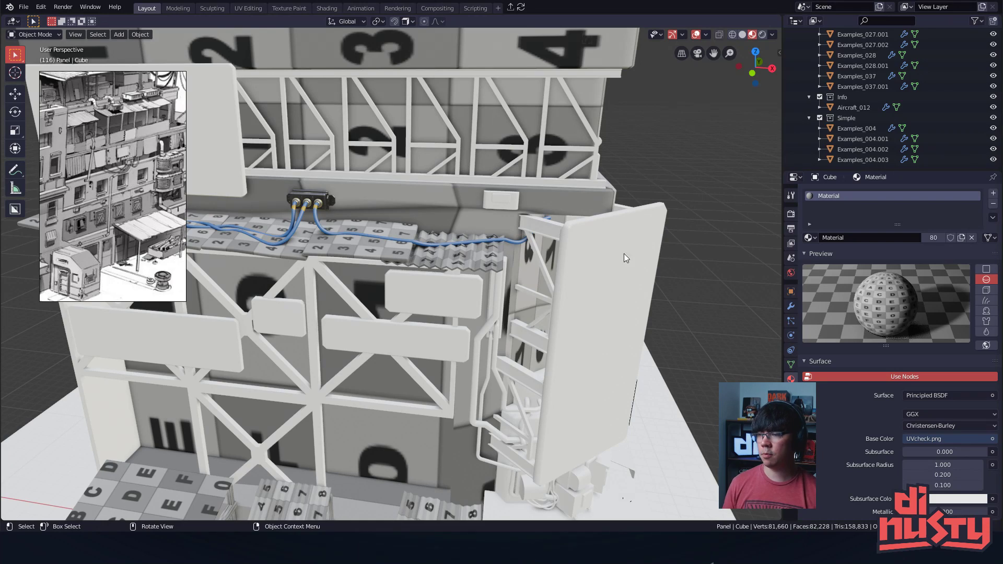
pyautogui.click(600, 194)
pyautogui.click(649, 159)
pyautogui.keyDown('alt'); pyautogui.moveTo(649, 159); pyautogui.dragTo(689, 226); pyautogui.keyUp('alt')
pyautogui.keyDown('ctrl'); pyautogui.keyDown('alt'); pyautogui.moveTo(689, 226); pyautogui.dragTo(702, 271); pyautogui.keyUp('alt'); pyautogui.keyUp('ctrl')
pyautogui.keyDown('alt'); pyautogui.keyDown('shift'); pyautogui.moveTo(703, 271); pyautogui.dragTo(735, 288); pyautogui.keyUp('shift'); pyautogui.keyUp('alt')
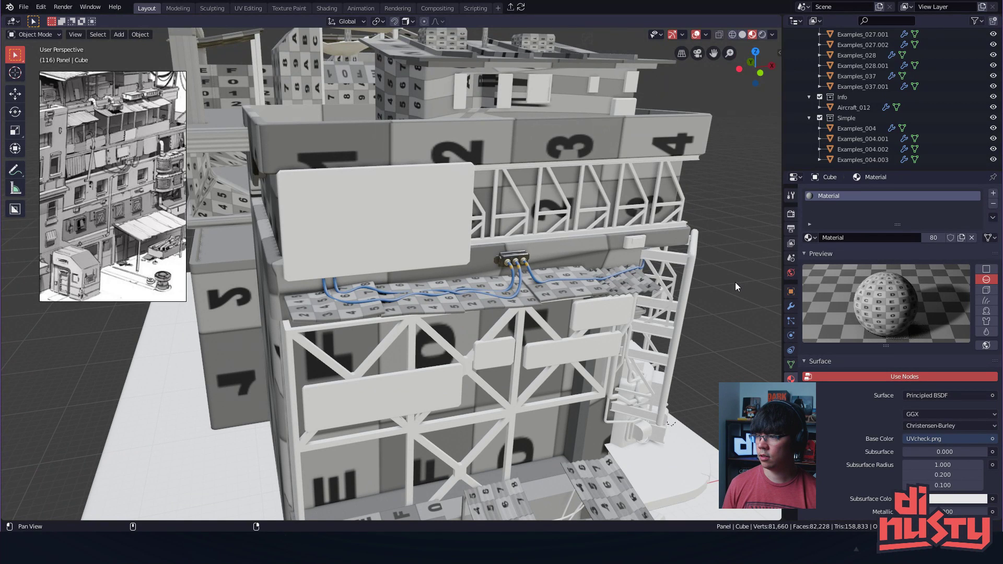
pyautogui.click(513, 260)
pyautogui.moveTo(586, 245)
pyautogui.keyDown('alt'); pyautogui.mouseDown()
pyautogui.moveTo(597, 259)
pyautogui.moveTo(657, 230)
pyautogui.moveTo(571, 233)
pyautogui.mouseUp(); pyautogui.keyUp('alt')
pyautogui.click(486, 257)
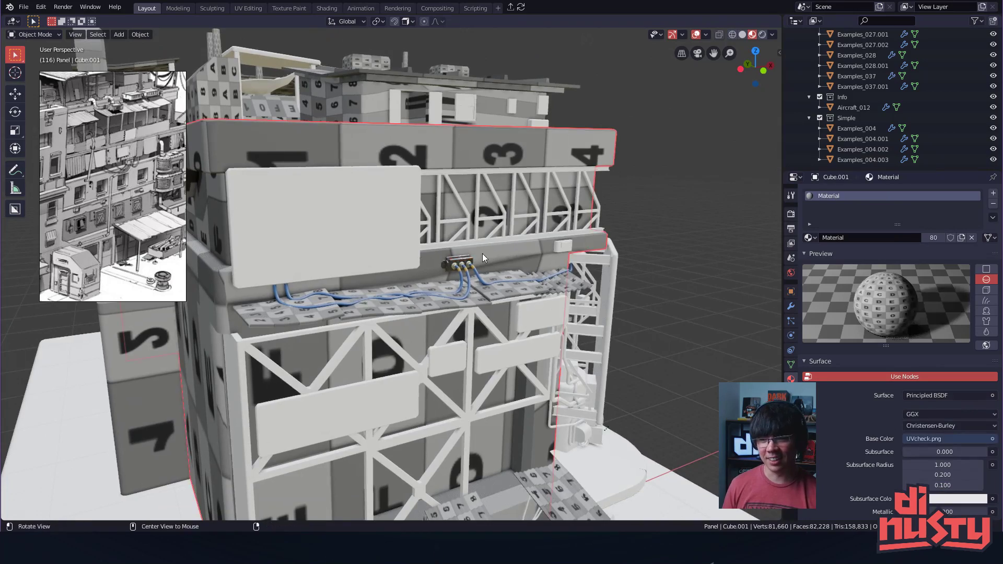
# - Frame the junction box closely and collapse the Panel and Decals collections in the outliner
pyautogui.scroll(10, 486, 257)
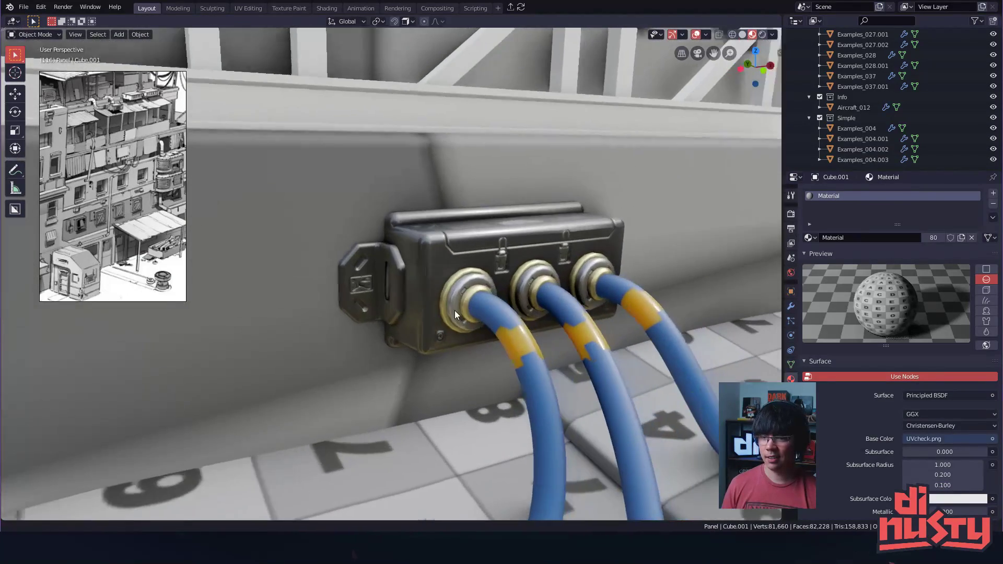
pyautogui.moveTo(455, 315); pyautogui.dragTo(475, 273, button='middle')
pyautogui.scroll(4, 862, 125)
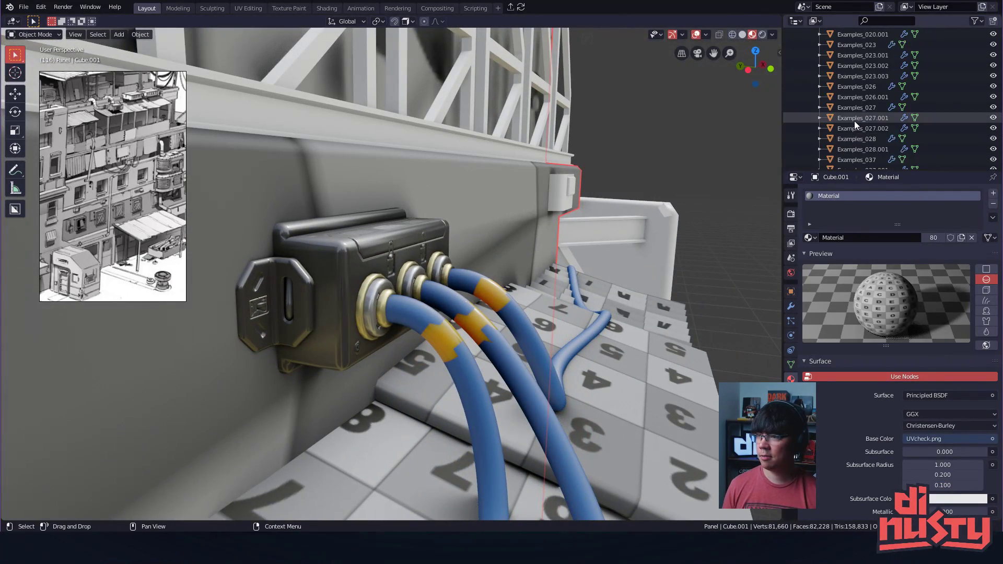
pyautogui.scroll(6, 860, 117)
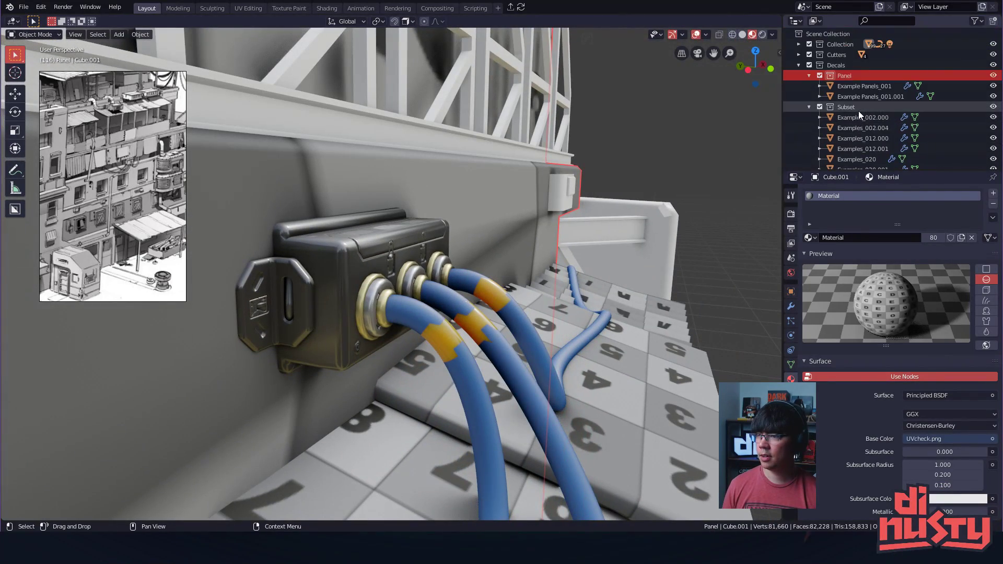
pyautogui.click(809, 77)
pyautogui.click(799, 65)
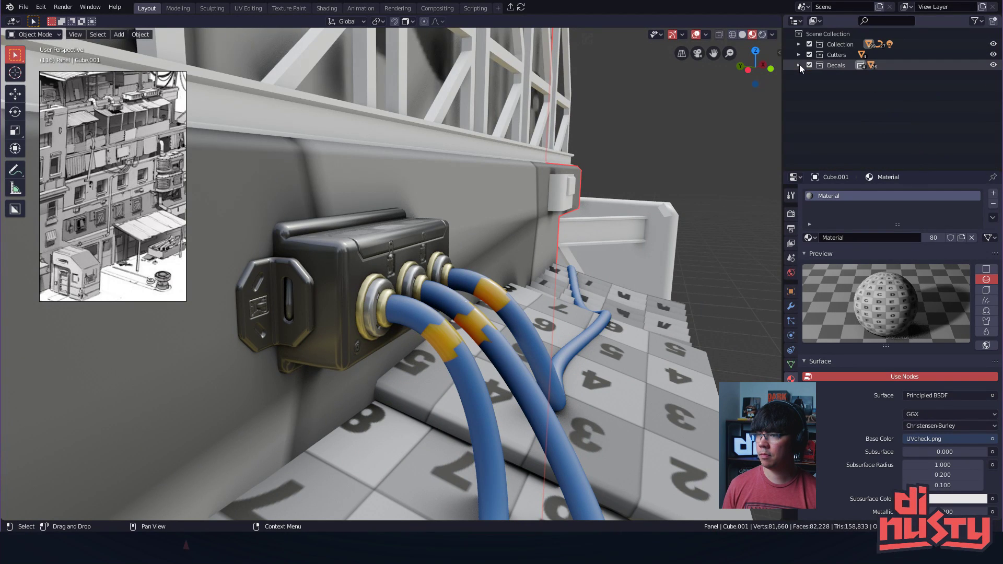
# - Inspect the decals on the junction box's lid, front and side bracket, along with the cable connectors
pyautogui.click(365, 256)
pyautogui.moveTo(488, 252); pyautogui.dragTo(567, 256, button='middle')
pyautogui.click(410, 126)
pyautogui.keyDown('ctrl'); pyautogui.moveTo(405, 107); pyautogui.dragTo(401, 143, button='middle'); pyautogui.keyUp('ctrl')
pyautogui.keyDown('alt'); pyautogui.moveTo(499, 163); pyautogui.dragTo(351, 177); pyautogui.keyUp('alt')
pyautogui.keyDown('alt'); pyautogui.keyDown('shift'); pyautogui.moveTo(575, 201); pyautogui.dragTo(385, 148); pyautogui.keyUp('shift'); pyautogui.keyUp('alt')
pyautogui.keyDown('ctrl'); pyautogui.keyDown('alt'); pyautogui.moveTo(460, 258); pyautogui.dragTo(368, 224); pyautogui.keyUp('alt'); pyautogui.keyUp('ctrl')
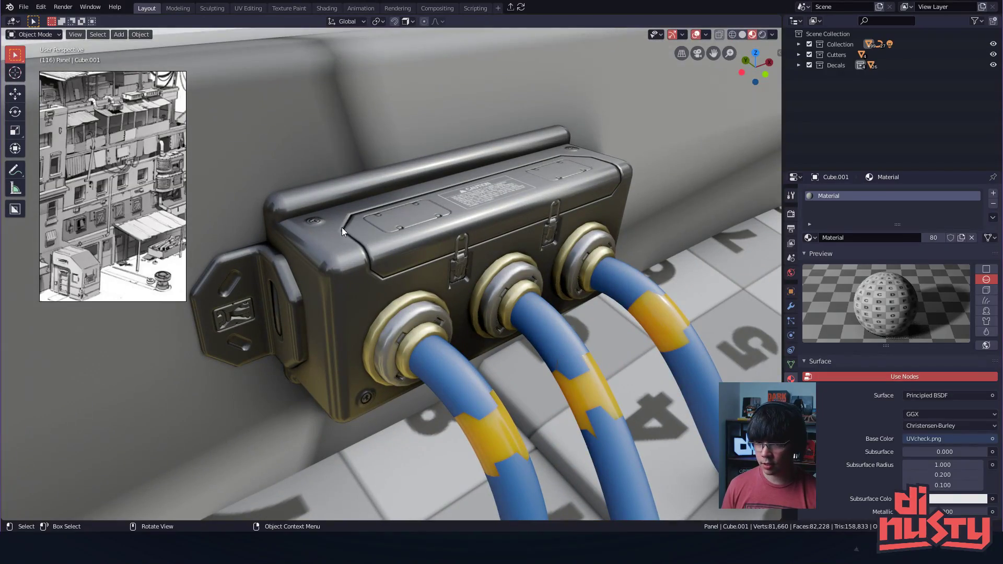
pyautogui.keyDown('ctrl'); pyautogui.keyDown('alt'); pyautogui.moveTo(473, 290); pyautogui.dragTo(465, 407); pyautogui.keyUp('alt'); pyautogui.keyUp('ctrl')
pyautogui.keyDown('ctrl'); pyautogui.keyDown('alt'); pyautogui.moveTo(465, 334); pyautogui.dragTo(454, 292); pyautogui.keyUp('alt'); pyautogui.keyUp('ctrl')
pyautogui.keyDown('alt'); pyautogui.moveTo(501, 230); pyautogui.dragTo(452, 222); pyautogui.keyUp('alt')
pyautogui.keyDown('ctrl'); pyautogui.keyDown('alt'); pyautogui.moveTo(496, 314); pyautogui.dragTo(505, 256); pyautogui.keyUp('alt'); pyautogui.keyUp('ctrl')
pyautogui.keyDown('alt'); pyautogui.keyDown('shift'); pyautogui.moveTo(392, 238); pyautogui.dragTo(450, 277); pyautogui.keyUp('shift'); pyautogui.keyUp('alt')
pyautogui.click(369, 268)
pyautogui.keyDown('ctrl'); pyautogui.keyDown('alt'); pyautogui.moveTo(601, 345); pyautogui.dragTo(606, 292); pyautogui.keyUp('alt'); pyautogui.keyUp('ctrl')
pyautogui.keyDown('alt'); pyautogui.moveTo(642, 320); pyautogui.dragTo(690, 325); pyautogui.keyUp('alt')
pyautogui.keyDown('ctrl'); pyautogui.keyDown('alt'); pyautogui.moveTo(583, 261); pyautogui.dragTo(581, 305); pyautogui.keyUp('alt'); pyautogui.keyUp('ctrl')
# - Duplicate the junction box body and move the copy about 19 m along global X, clear of the building
pyautogui.click(242, 182)
pyautogui.hotkey('shift', 'd')
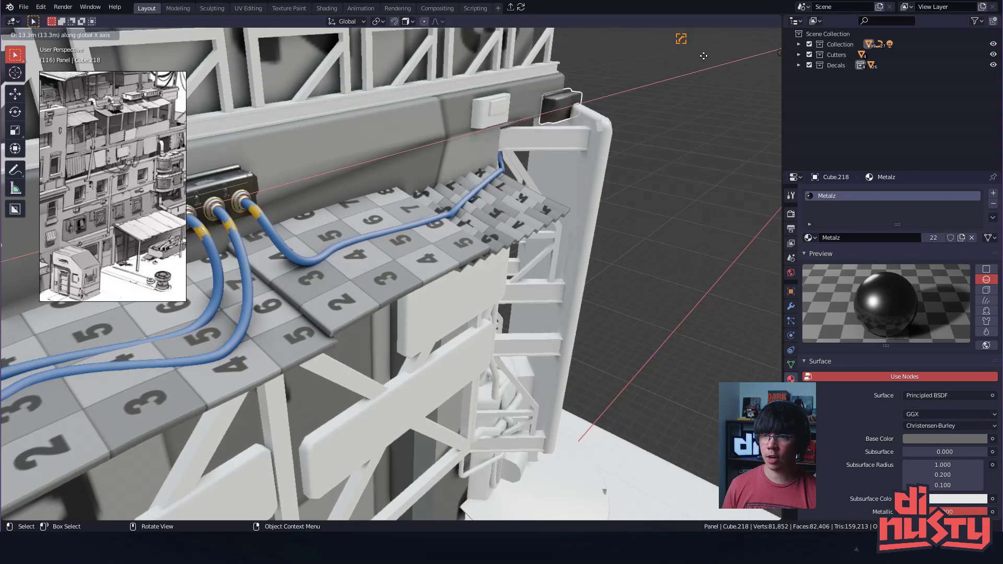
pyautogui.click(677, 83)
pyautogui.press('g')
pyautogui.click(693, 112)
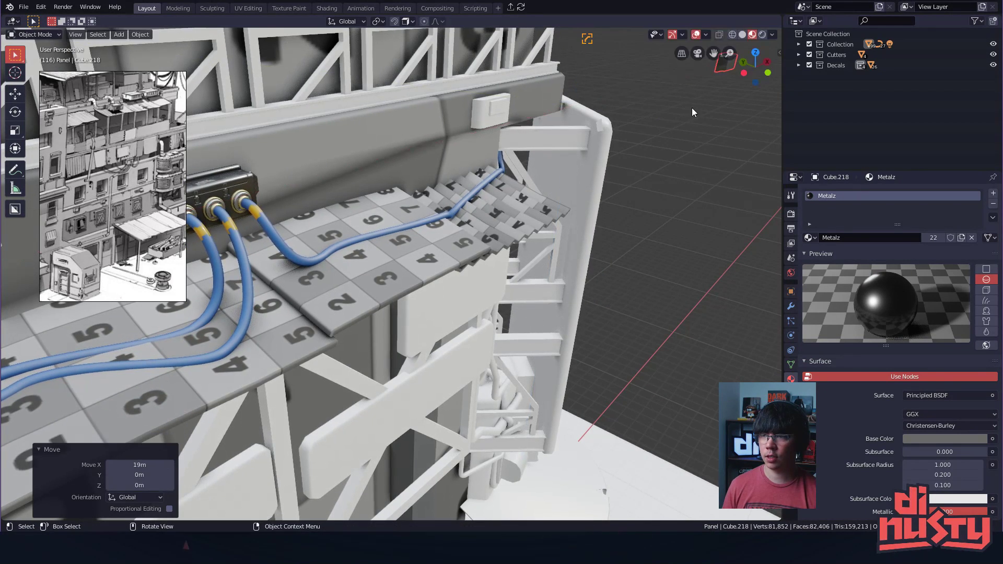
pyautogui.press('KP_Decimal')
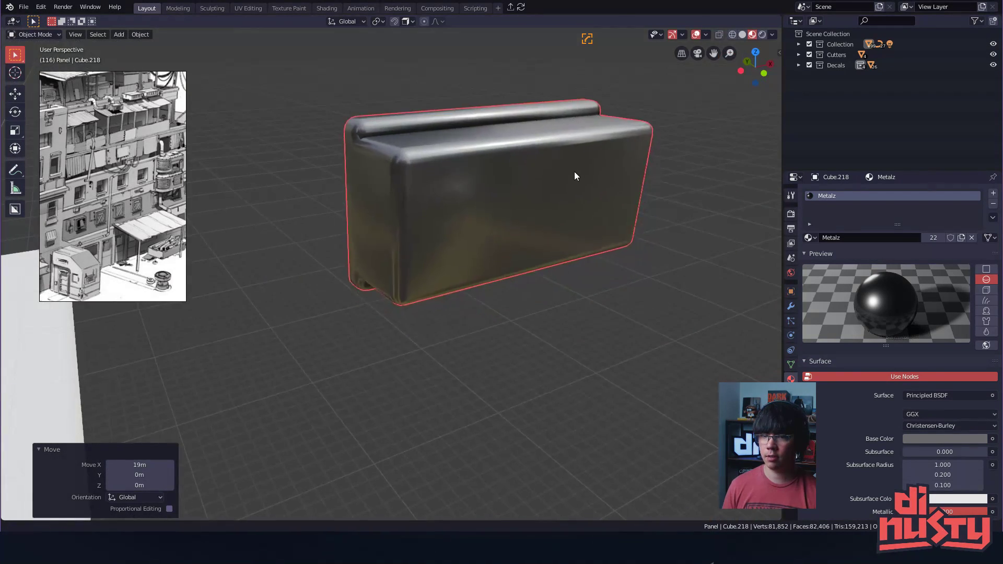
# - Isolate the duplicated box body in local view with MACHIN3 Focus
pyautogui.moveTo(538, 218); pyautogui.dragTo(497, 202, button='middle')
pyautogui.scroll(-11, 496, 202)
pyautogui.keyDown('shift'); pyautogui.moveTo(387, 200); pyautogui.dragTo(552, 177, button='middle'); pyautogui.keyUp('shift')
pyautogui.press('f')
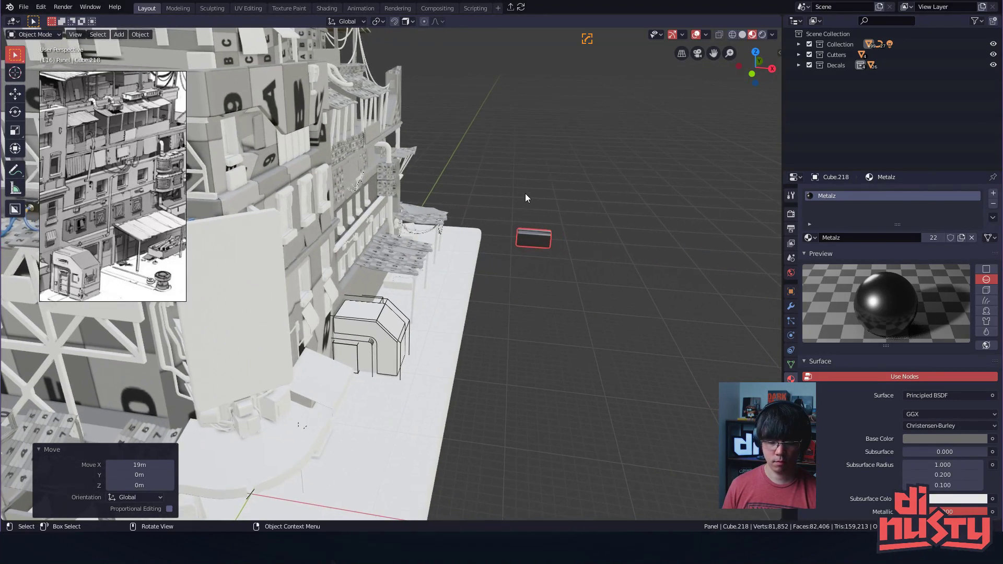
pyautogui.scroll(14, 528, 282)
pyautogui.moveTo(543, 292); pyautogui.dragTo(499, 269, button='middle')
pyautogui.scroll(-3, 548, 276)
# - Look at the duplicated box's base mesh in Edit Mode, then return to Object Mode
pyautogui.press('Tab')
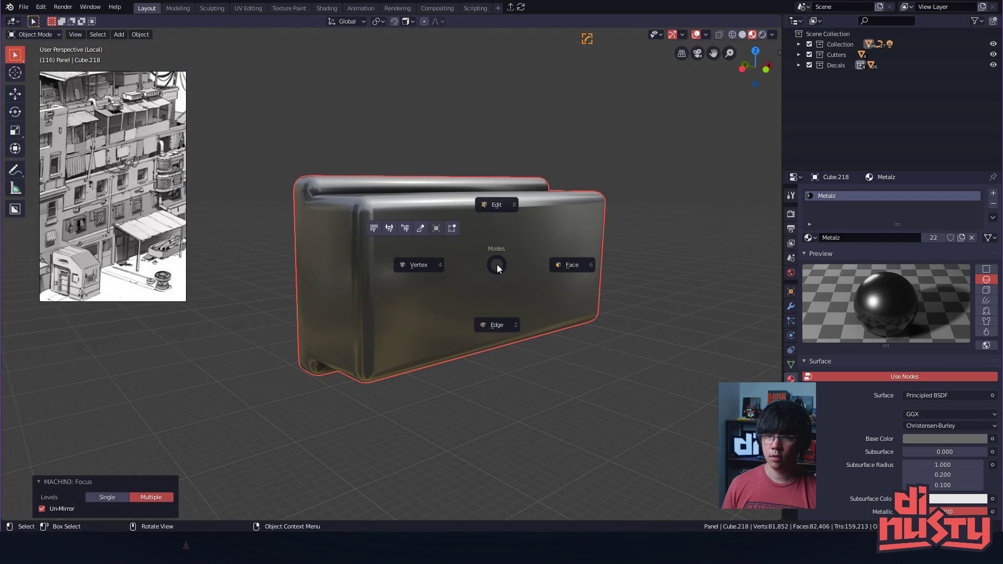
pyautogui.click(790, 368)
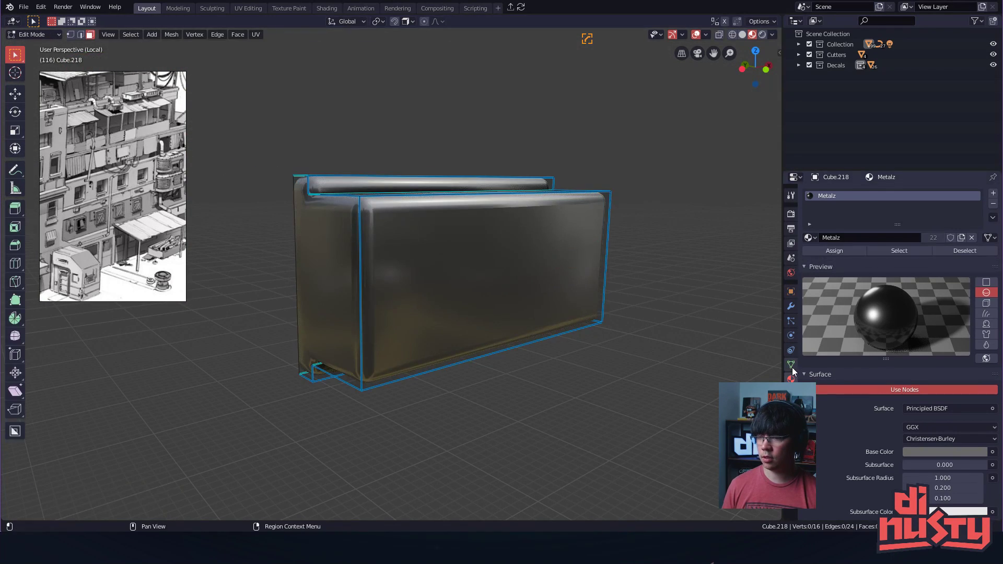
pyautogui.moveTo(700, 295); pyautogui.dragTo(679, 306, button='middle')
pyautogui.press('Tab')
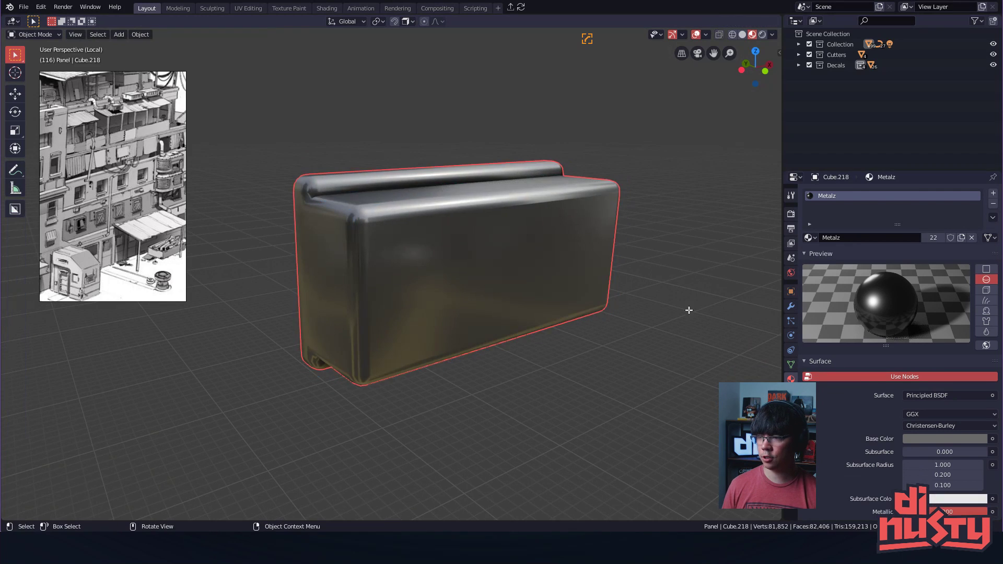
# - Open the duplicated box's modifier settings and collapse the Bevel modifier
pyautogui.click(791, 366)
pyautogui.click(791, 353)
pyautogui.click(791, 366)
pyautogui.click(789, 352)
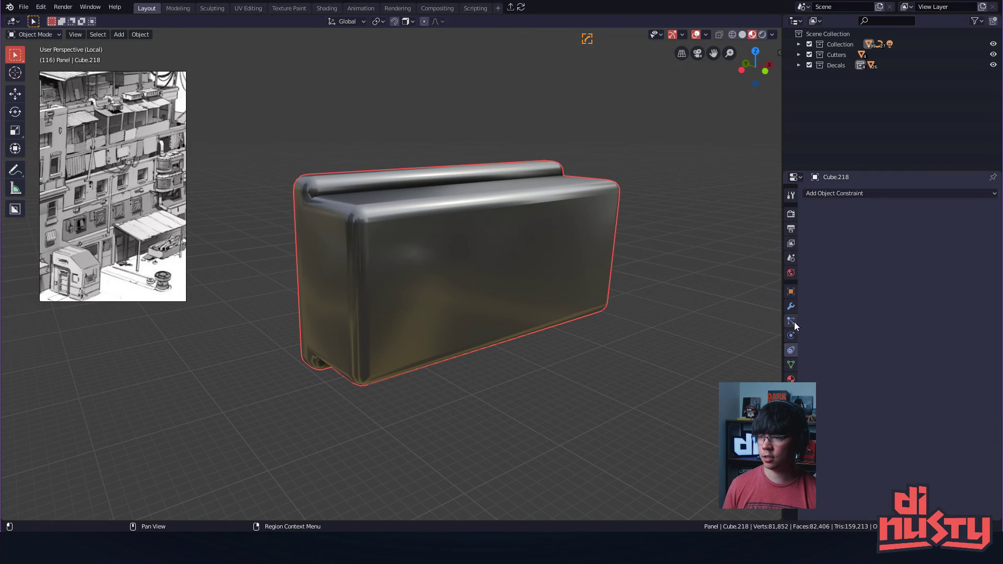
pyautogui.click(791, 306)
pyautogui.click(810, 208)
# - Switch the Bevel modifier's viewport display off and on again to compare the box with and without it
pyautogui.click(930, 209)
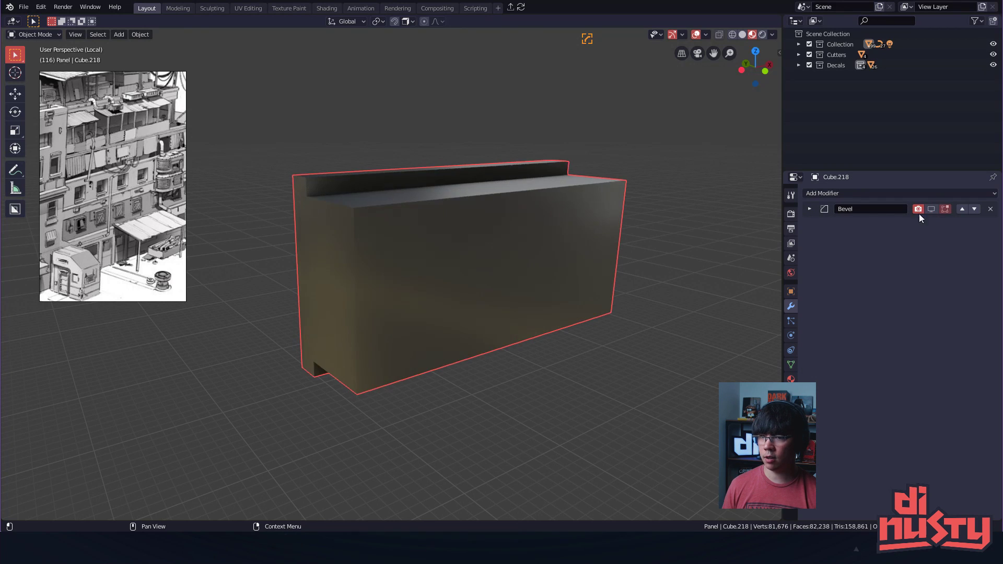
pyautogui.press('Tab')
pyautogui.moveTo(553, 222); pyautogui.dragTo(434, 268, button='middle')
pyautogui.click(930, 208)
pyautogui.moveTo(528, 228); pyautogui.dragTo(614, 195, button='middle')
pyautogui.scroll(5, 610, 237)
pyautogui.press('Tab')
pyautogui.scroll(-6, 614, 196)
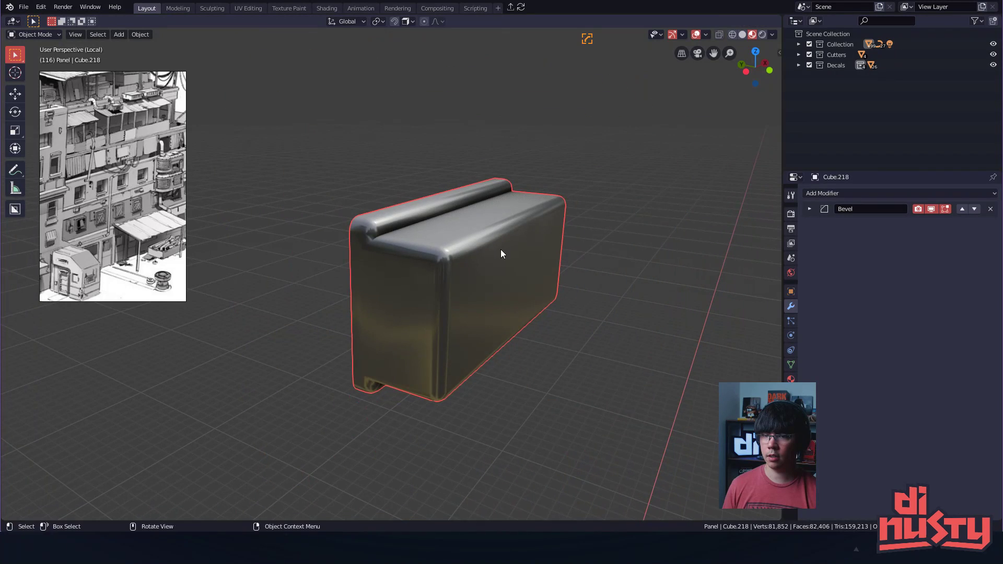
# - Deselect and reselect the duplicated box, and expand its Bevel modifier settings
pyautogui.moveTo(500, 249); pyautogui.dragTo(465, 265, button='middle')
pyautogui.hotkey('alt', 'a')
pyautogui.moveTo(673, 261); pyautogui.dragTo(560, 250, button='middle')
pyautogui.click(444, 246)
pyautogui.moveTo(444, 248); pyautogui.dragTo(509, 152, button='middle')
pyautogui.keyDown('shift'); pyautogui.moveTo(611, 186); pyautogui.dragTo(588, 208, button='middle'); pyautogui.keyUp('shift')
pyautogui.press('Tab')
pyautogui.press('Escape')
pyautogui.click(810, 209)
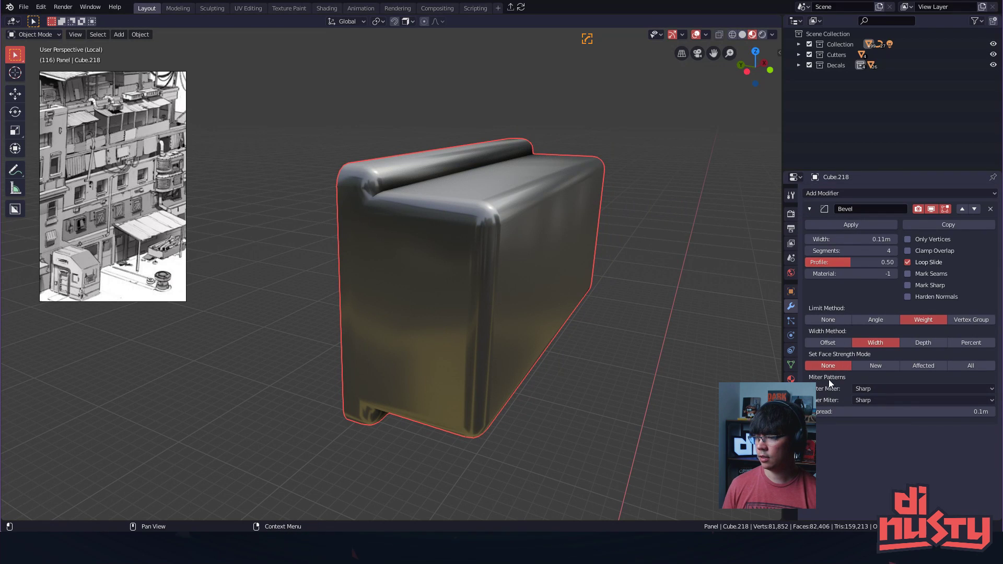
# - Compare the Bevel modifier's Offset, Width and Depth width methods on the box, ending on Width
pyautogui.click(842, 344)
pyautogui.click(870, 344)
pyautogui.click(850, 344)
pyautogui.click(879, 345)
pyautogui.click(918, 342)
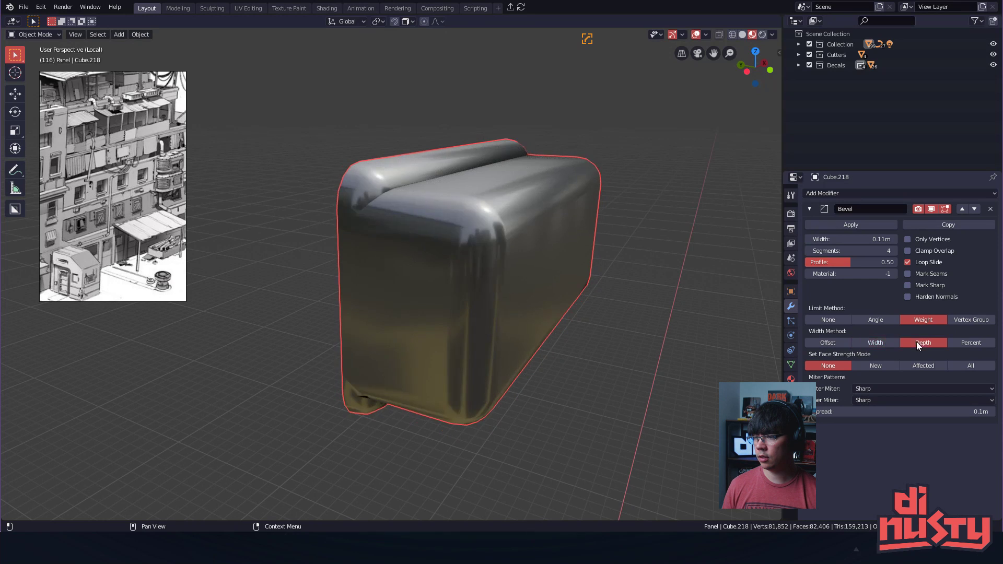
pyautogui.click(880, 342)
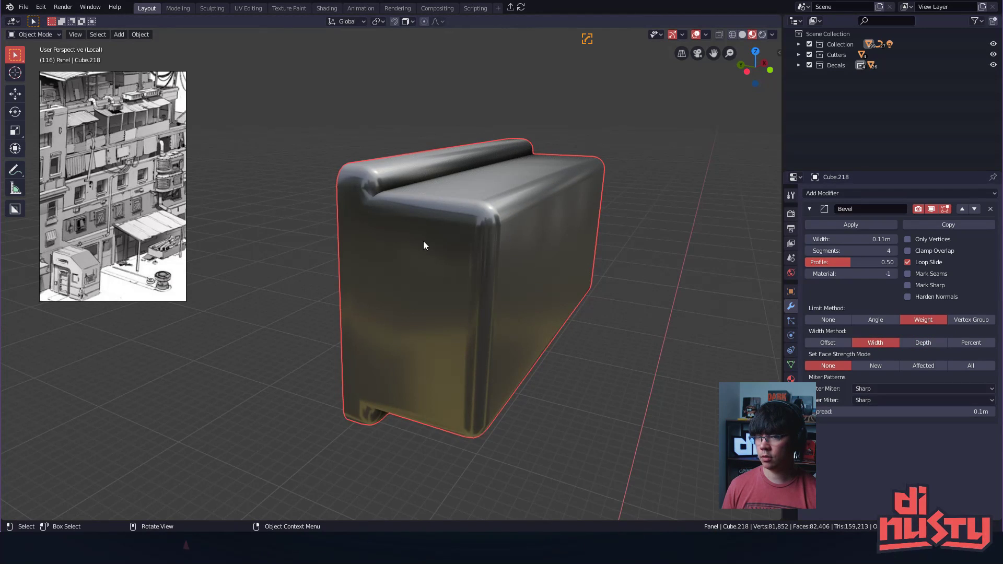
pyautogui.moveTo(537, 200); pyautogui.dragTo(503, 247, button='middle')
pyautogui.keyDown('alt'); pyautogui.moveTo(503, 246); pyautogui.dragTo(484, 298); pyautogui.keyUp('alt')
pyautogui.press('Tab')
pyautogui.press('Escape')
pyautogui.press('z')
pyautogui.click(278, 140)
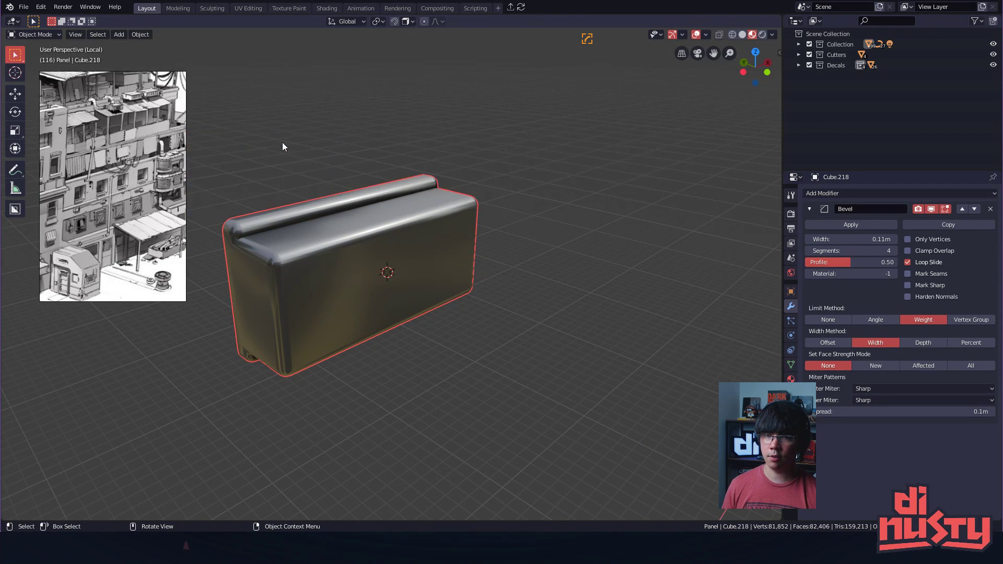
pyautogui.keyDown('alt'); pyautogui.moveTo(403, 278); pyautogui.dragTo(443, 276); pyautogui.keyUp('alt')
pyautogui.hotkey('shift', 'd')
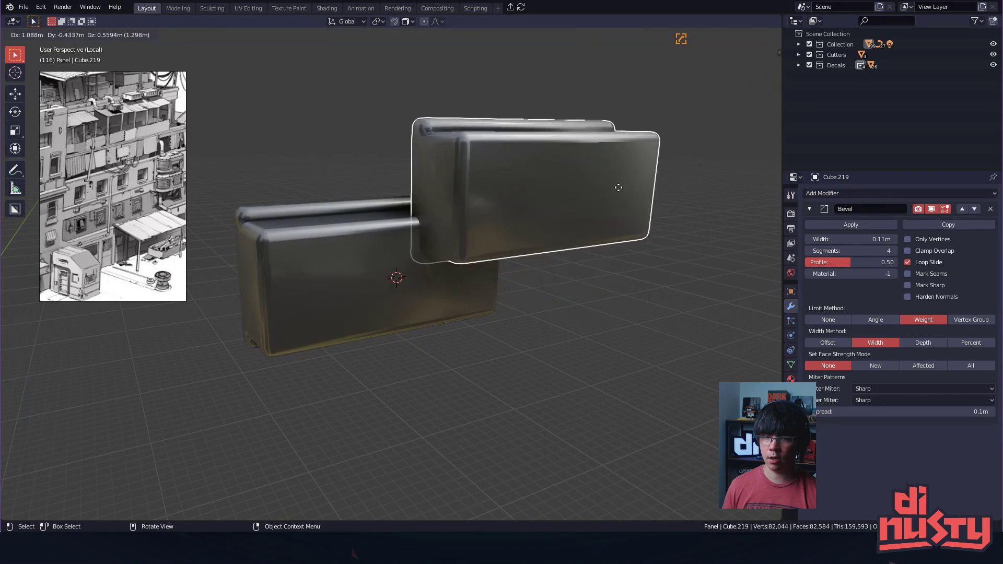
pyautogui.rightClick(604, 208)
pyautogui.press('Delete')
# - Add a cube, scale it to about 0.309, and place it overlapping the box's upper long edge
pyautogui.hotkey('shift', 'a')
pyautogui.moveTo(409, 271)
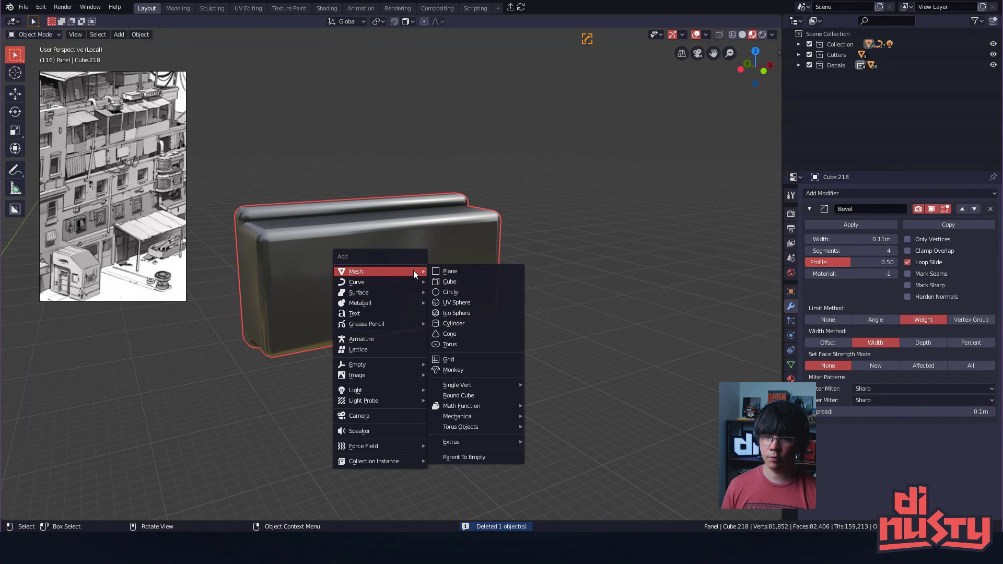
pyautogui.click(470, 284)
pyautogui.press('s')
pyautogui.press('g')
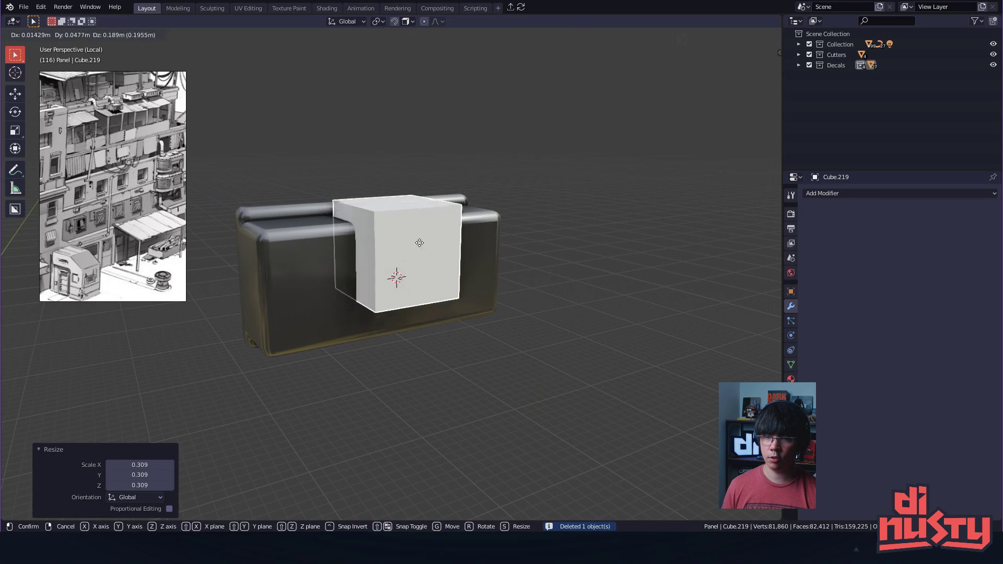
pyautogui.click(406, 211)
pyautogui.moveTo(383, 224); pyautogui.dragTo(557, 288, button='middle')
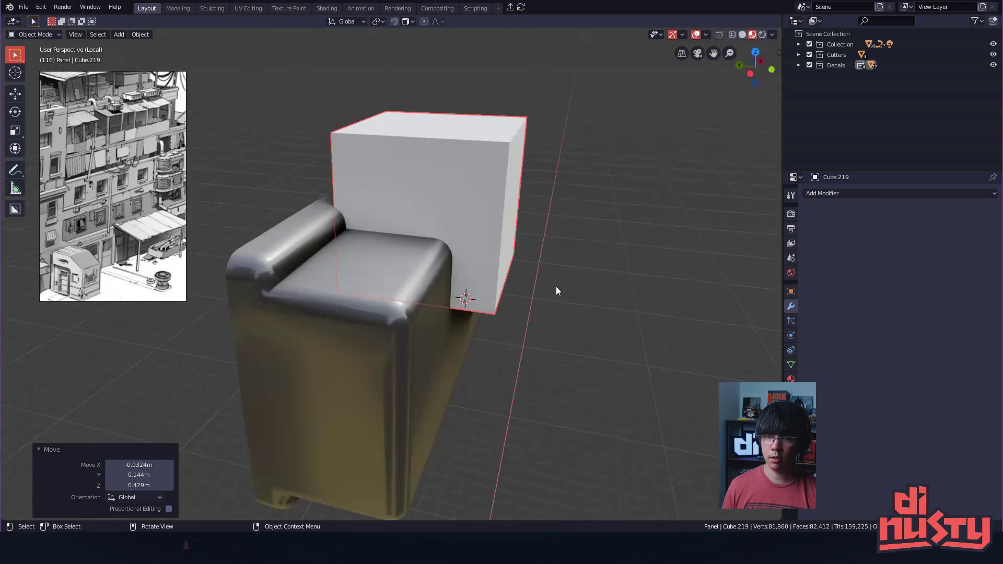
pyautogui.press('g')
pyautogui.click(601, 251)
pyautogui.moveTo(601, 252); pyautogui.dragTo(567, 275, button='middle')
pyautogui.scroll(4, 488, 249)
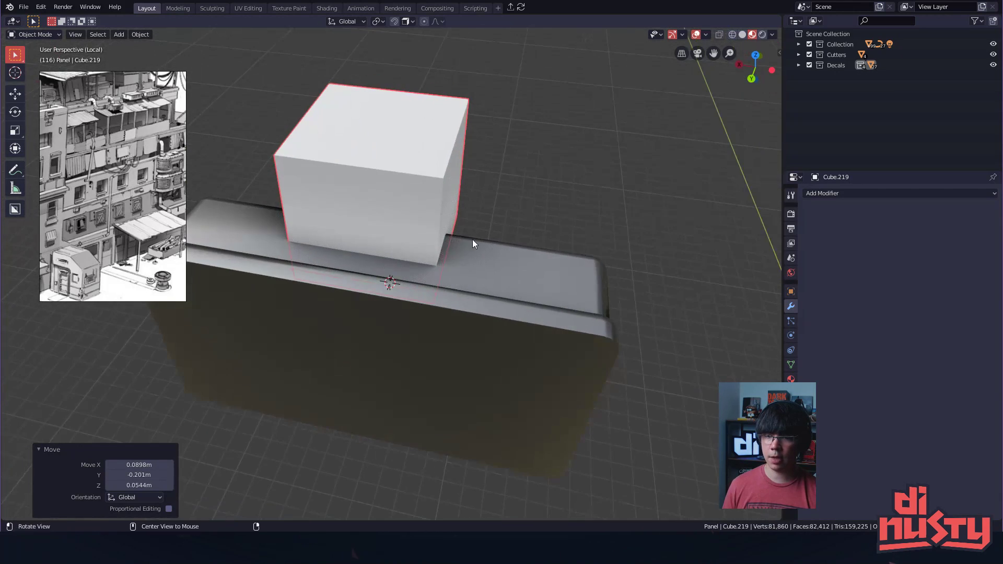
# - Bevel the cube's two vertical edges on the side facing the box's raised ridge
pyautogui.moveTo(441, 225); pyautogui.dragTo(432, 216, button='middle')
pyautogui.press('Tab')
pyautogui.click(429, 276)
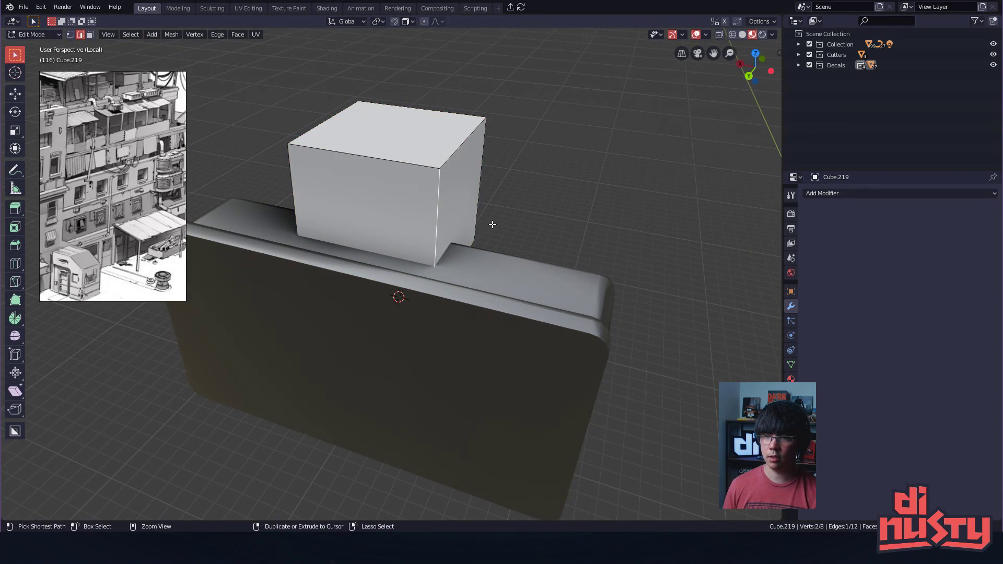
pyautogui.hotkey('ctrl', 'b')
pyautogui.click(546, 235)
pyautogui.moveTo(548, 238); pyautogui.dragTo(518, 248, button='middle')
# - Select the faces at the cube's chamfered end and move them along the Y axis
pyautogui.click(383, 251)
pyautogui.press('Tab')
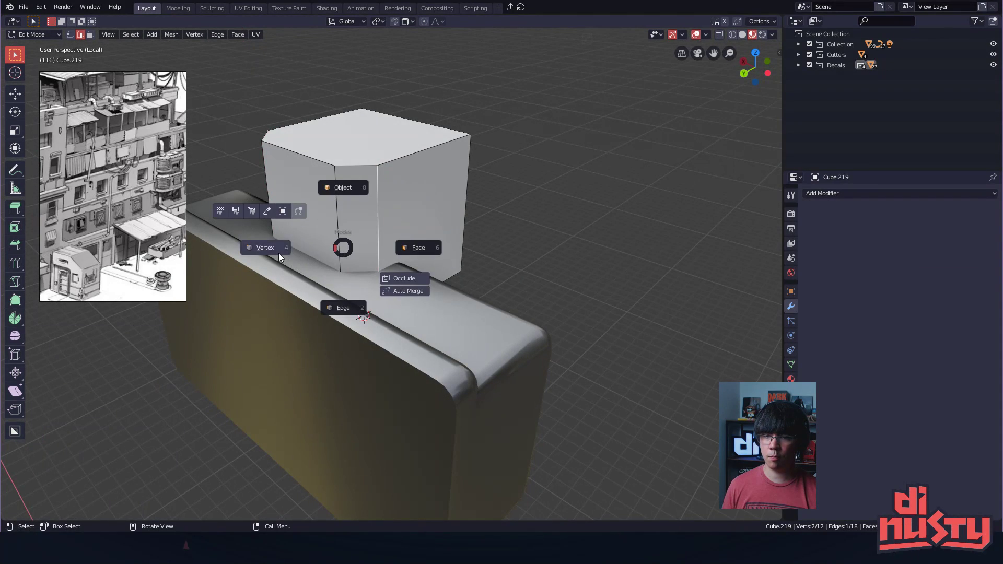
pyautogui.click(410, 246)
pyautogui.click(361, 242)
pyautogui.keyDown('shift'); pyautogui.click(301, 240); pyautogui.keyUp('shift')
pyautogui.keyDown('shift'); pyautogui.click(306, 289); pyautogui.keyUp('shift')
pyautogui.moveTo(300, 240); pyautogui.dragTo(313, 259, button='middle')
pyautogui.click(359, 286)
pyautogui.keyDown('shift'); pyautogui.click(418, 256); pyautogui.keyUp('shift')
pyautogui.keyDown('shift'); pyautogui.click(380, 272); pyautogui.keyUp('shift')
pyautogui.keyDown('shift'); pyautogui.moveTo(317, 259); pyautogui.dragTo(376, 270, button='middle'); pyautogui.keyUp('shift')
pyautogui.press('g')
pyautogui.press('y')
pyautogui.click(365, 262)
# - Bevel two opposite lower edges of the cube, then return to Object Mode
pyautogui.keyDown('alt'); pyautogui.moveTo(418, 277); pyautogui.dragTo(350, 174); pyautogui.keyUp('alt')
pyautogui.click(403, 224)
pyautogui.keyDown('alt'); pyautogui.moveTo(403, 224); pyautogui.dragTo(434, 258); pyautogui.keyUp('alt')
pyautogui.press('Tab')
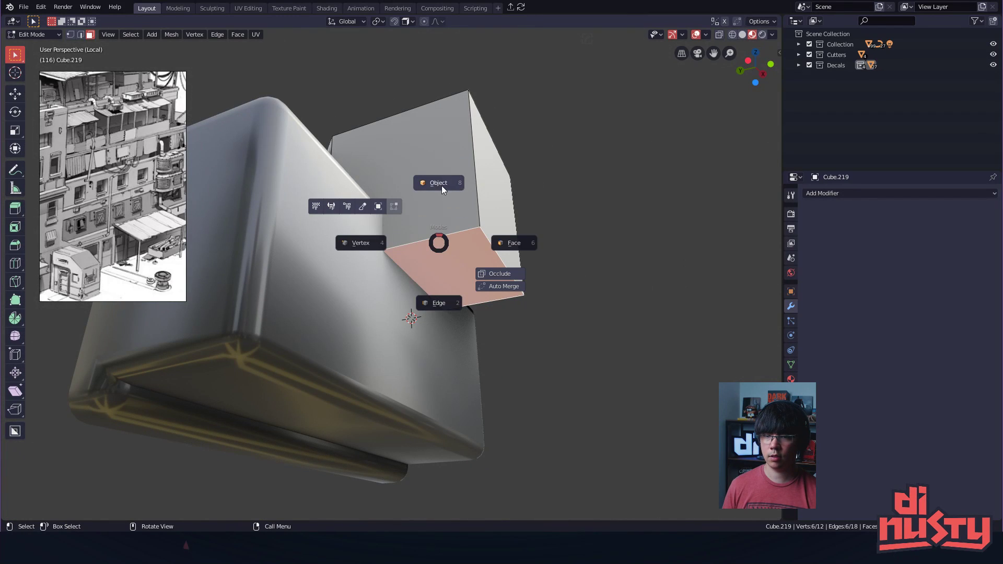
pyautogui.click(440, 305)
pyautogui.click(447, 236)
pyautogui.keyDown('alt'); pyautogui.moveTo(524, 271); pyautogui.dragTo(444, 285); pyautogui.keyUp('alt')
pyautogui.keyDown('shift'); pyautogui.click(495, 254); pyautogui.keyUp('shift')
pyautogui.keyDown('alt'); pyautogui.moveTo(588, 264); pyautogui.dragTo(542, 271); pyautogui.keyUp('alt')
pyautogui.hotkey('ctrl', 'b')
pyautogui.click(567, 272)
pyautogui.moveTo(480, 280); pyautogui.dragTo(465, 259, button='middle')
pyautogui.hotkey('alt', 'a')
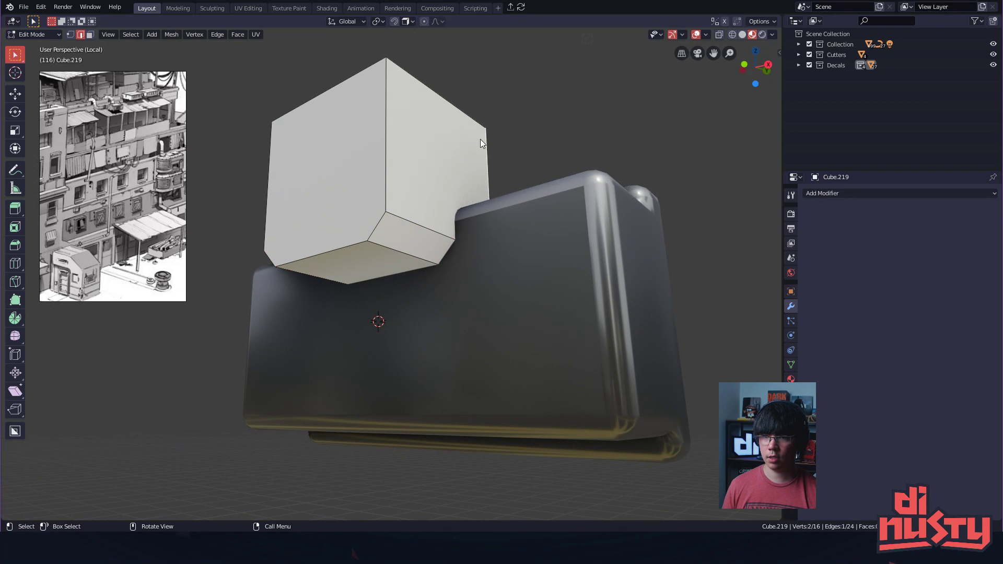
pyautogui.press('Tab')
pyautogui.moveTo(535, 102); pyautogui.dragTo(531, 106)
# - Select the cube and the box and look at DECALmachine's Slice operation without running it
pyautogui.moveTo(531, 106); pyautogui.dragTo(505, 238, button='middle')
pyautogui.click(445, 245)
pyautogui.press('d')
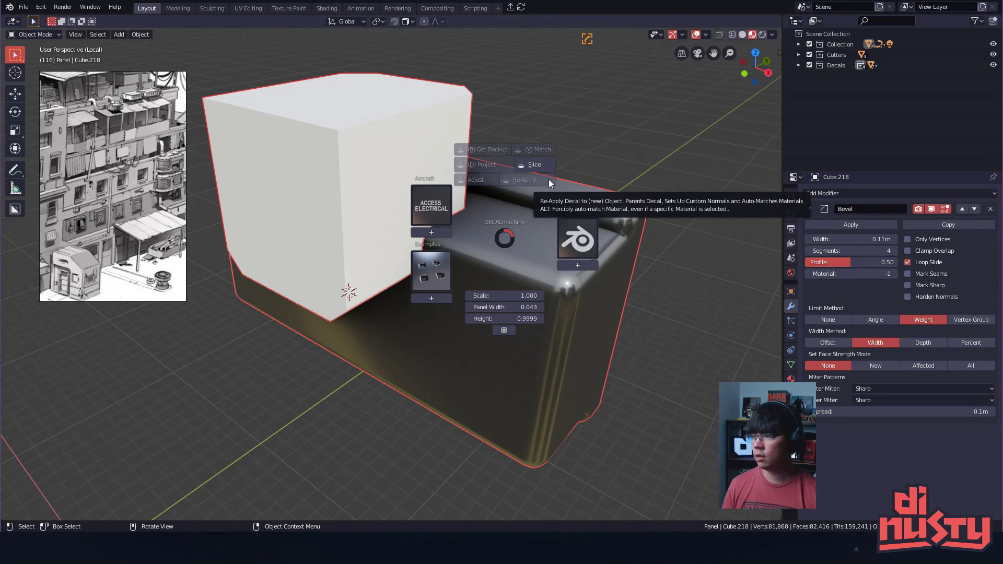
pyautogui.click(506, 239)
# - Enter Edit Mode on the box and show the bevel weight data of the inner edge below its ridge
pyautogui.moveTo(506, 236); pyautogui.dragTo(472, 242, button='middle')
pyautogui.press('Tab')
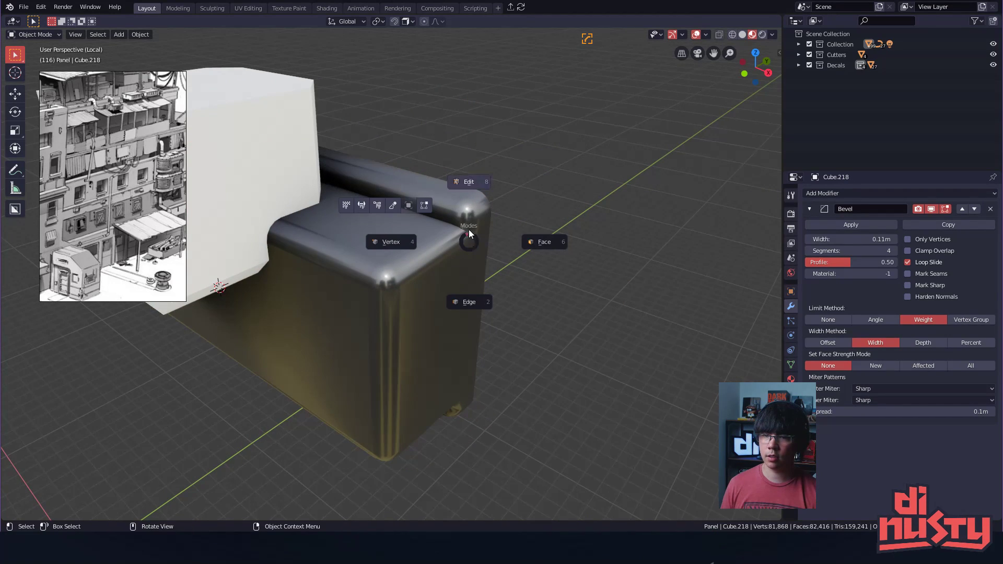
pyautogui.click(506, 219)
pyautogui.scroll(4, 433, 217)
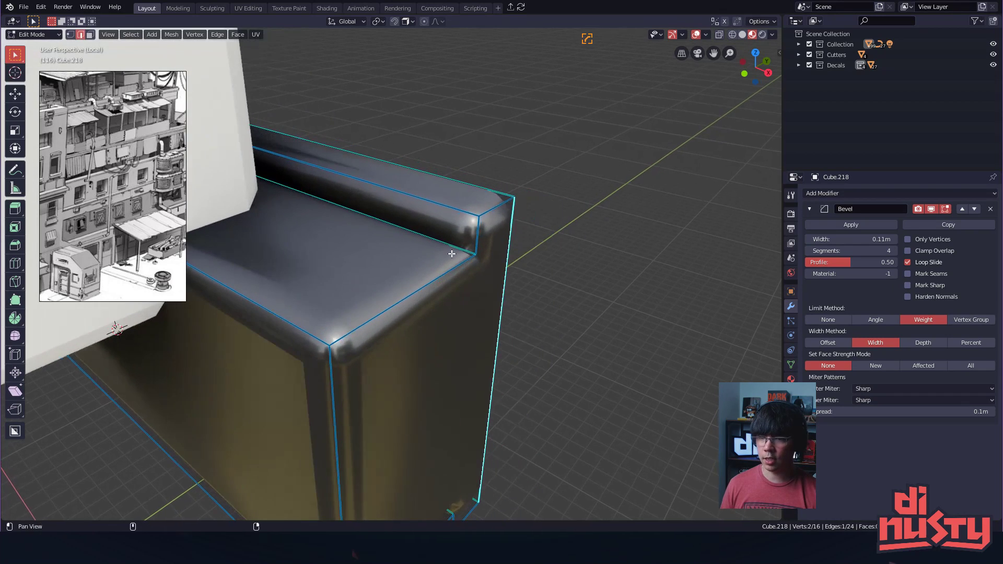
pyautogui.moveTo(462, 261); pyautogui.dragTo(462, 252, button='middle')
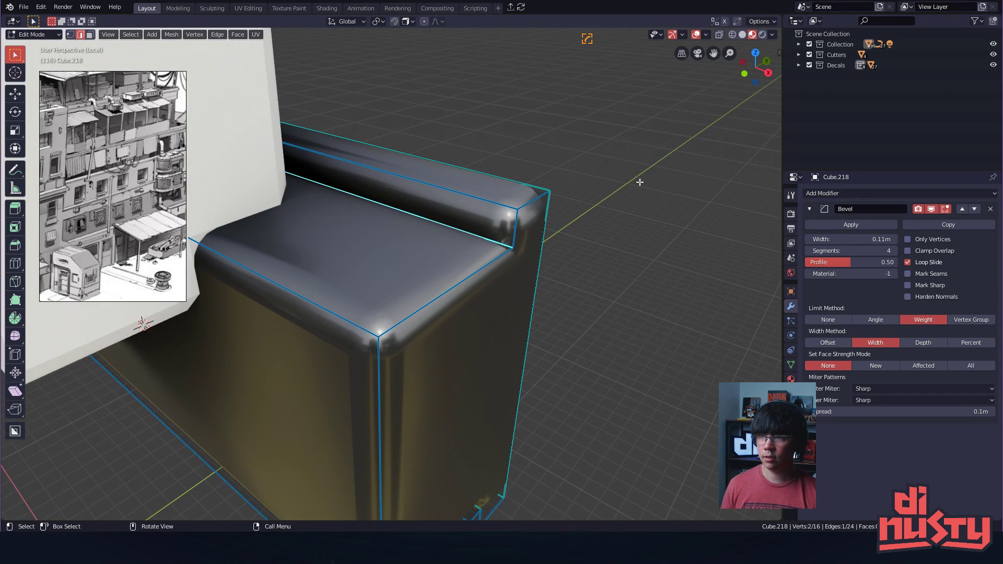
pyautogui.press('n')
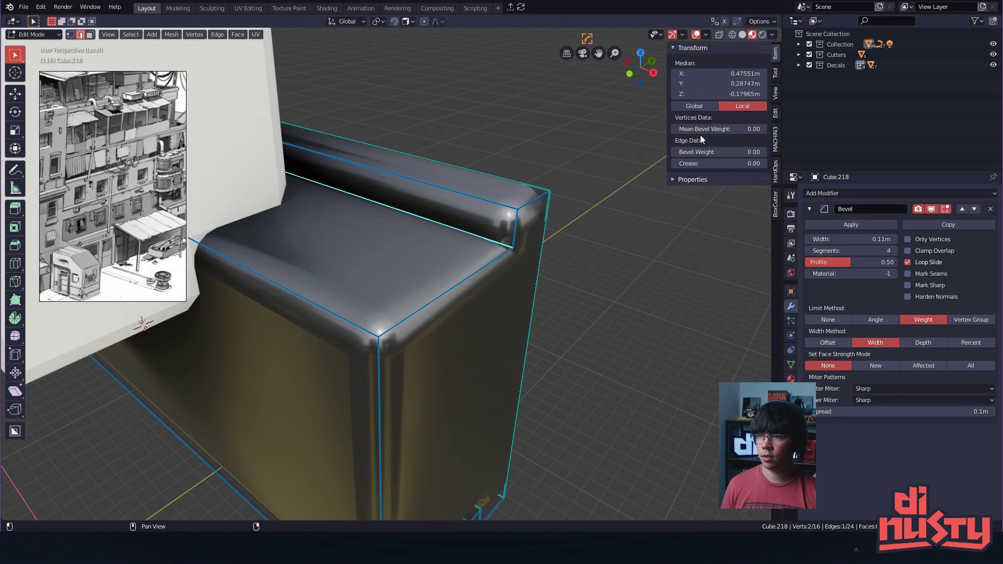
pyautogui.moveTo(720, 129); pyautogui.dragTo(710, 129)
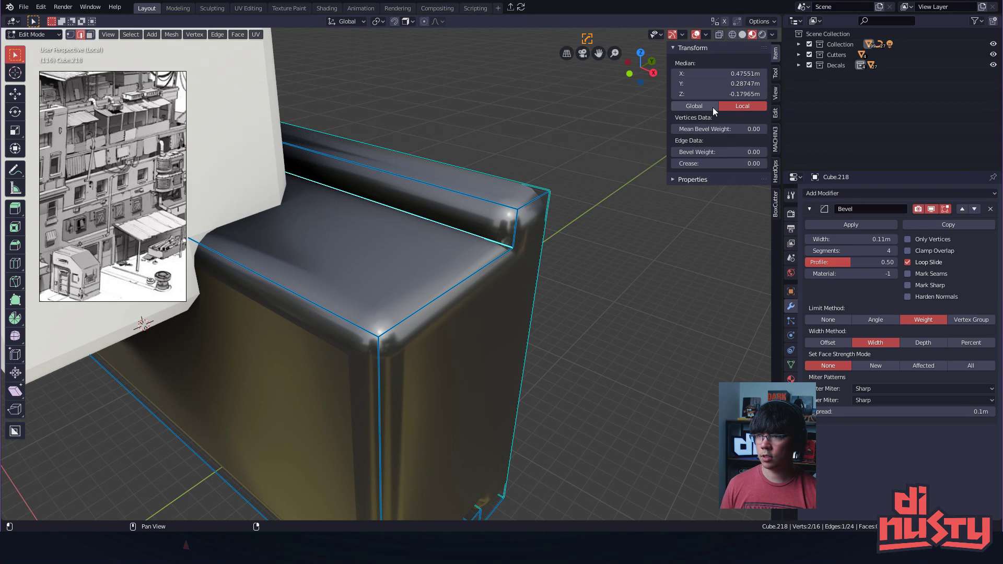
# - Switch the bevel width method through Offset, Width and Depth and back to Width while in Edit Mode
pyautogui.click(842, 342)
pyautogui.click(876, 343)
pyautogui.click(921, 343)
pyautogui.click(880, 344)
# - Try raising the bevel weight of the box's inner edge to 1.000
pyautogui.keyDown('shift'); pyautogui.moveTo(500, 245); pyautogui.dragTo(520, 253, button='middle'); pyautogui.keyUp('shift')
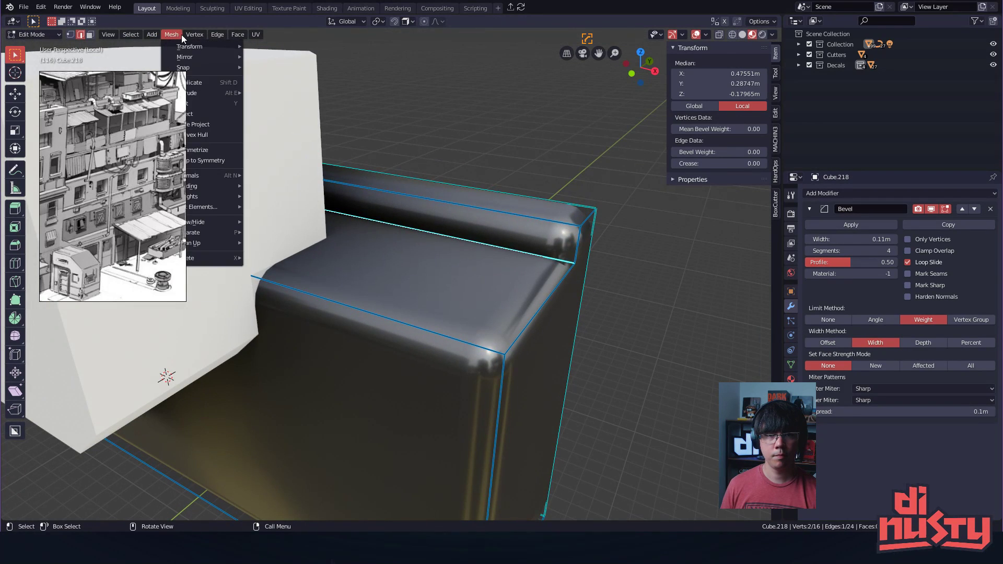
pyautogui.moveTo(212, 34)
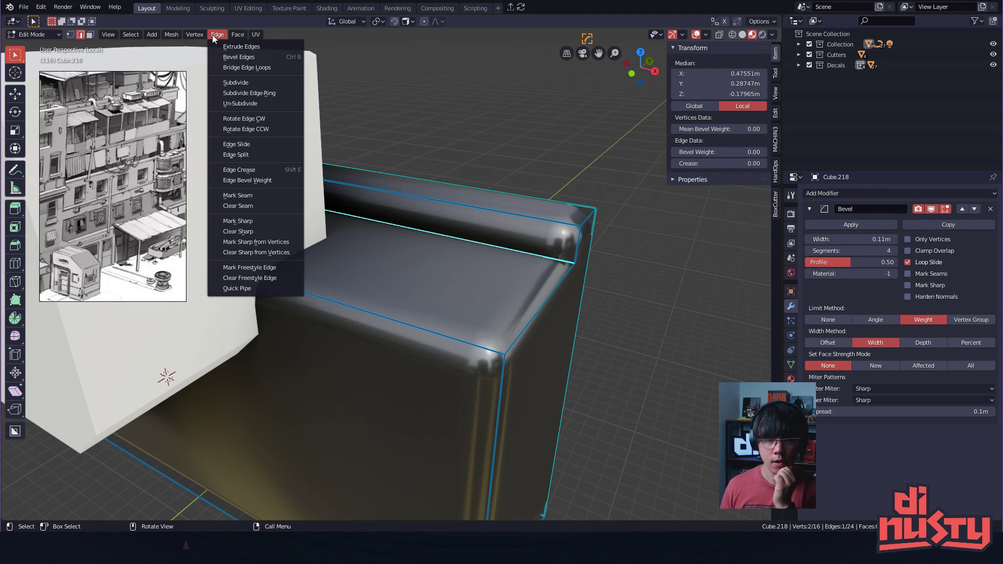
pyautogui.click(247, 180)
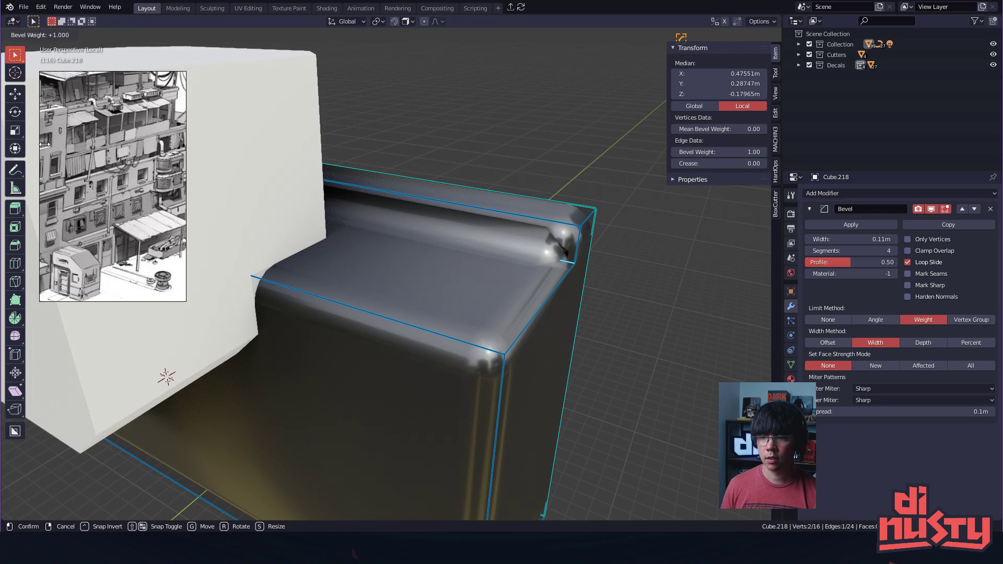
pyautogui.click(459, 194)
pyautogui.moveTo(568, 199); pyautogui.dragTo(504, 176, button='middle')
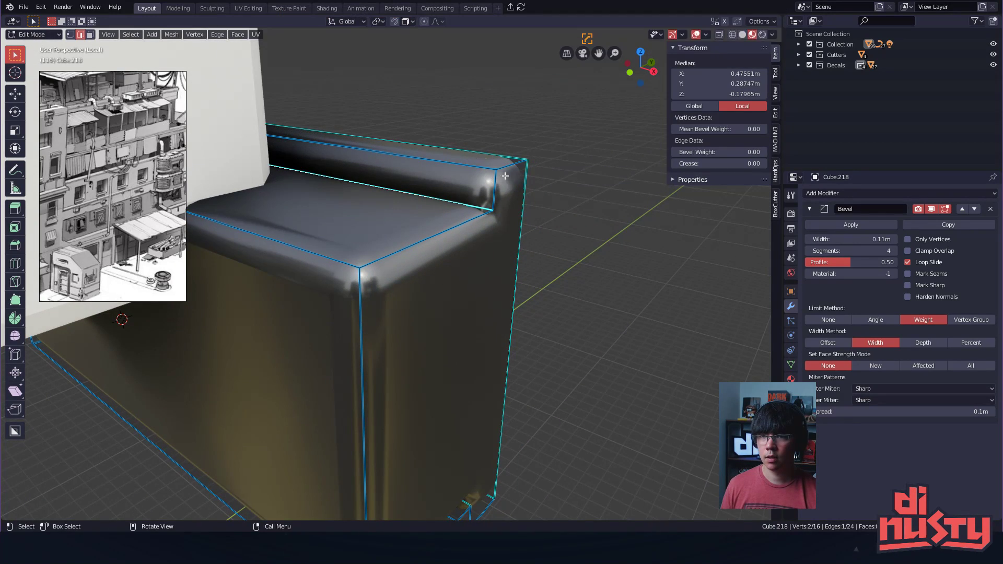
# - Turn off the display of sharp-edge marks so only the bevel-weighted edges stay highlighted
pyautogui.press('z')
pyautogui.click(254, 267)
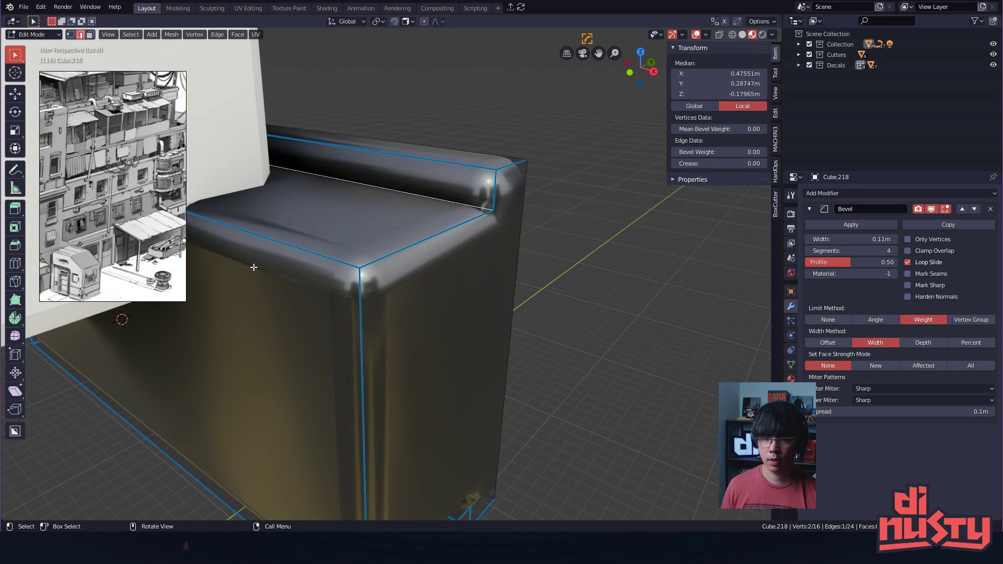
pyautogui.press('z')
pyautogui.click(217, 260)
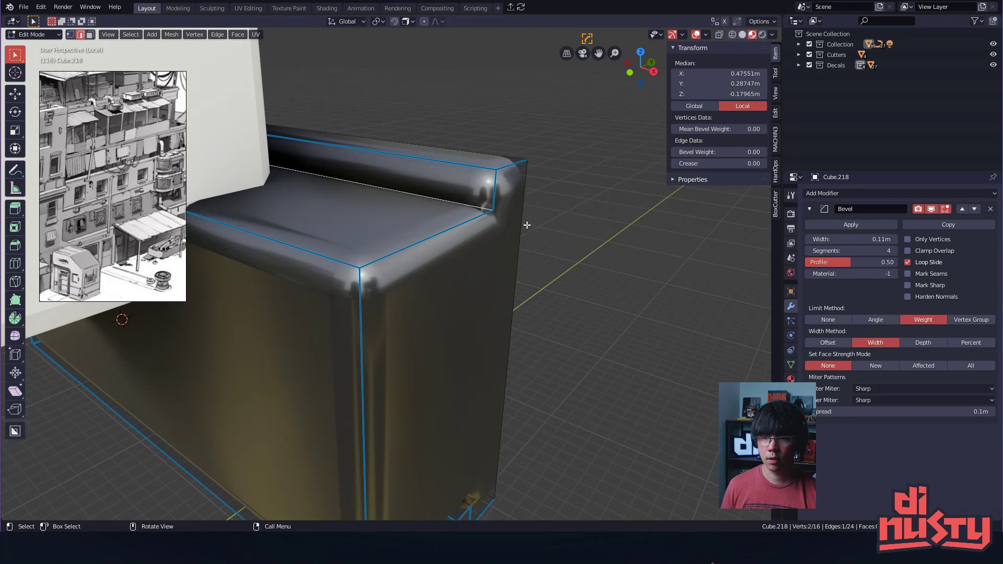
# - Select the long bevel-weighted front edge of the box's upper face
pyautogui.click(599, 221)
pyautogui.moveTo(555, 239); pyautogui.dragTo(549, 220, button='middle')
pyautogui.click(477, 228)
pyautogui.keyDown('alt'); pyautogui.keyDown('shift'); pyautogui.moveTo(613, 245); pyautogui.dragTo(580, 246); pyautogui.keyUp('shift'); pyautogui.keyUp('alt')
pyautogui.click(578, 233)
pyautogui.hotkey('ctrl', 'z')
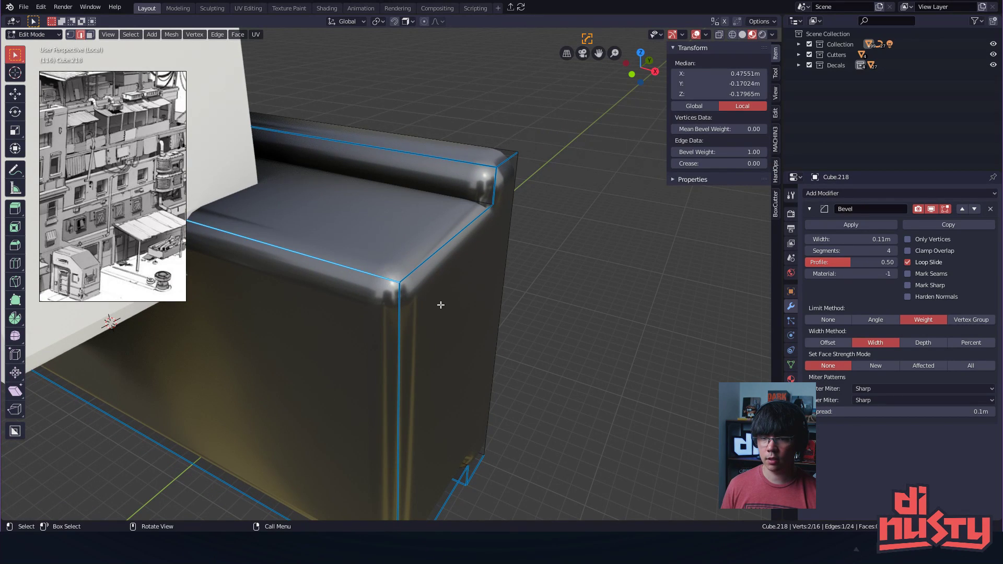
# - Look through the edge operations, including Edge Bevel Weight, available for the selected edge
pyautogui.keyDown('shift'); pyautogui.moveTo(440, 305); pyautogui.dragTo(435, 262, button='middle'); pyautogui.keyUp('shift')
pyautogui.click(217, 35)
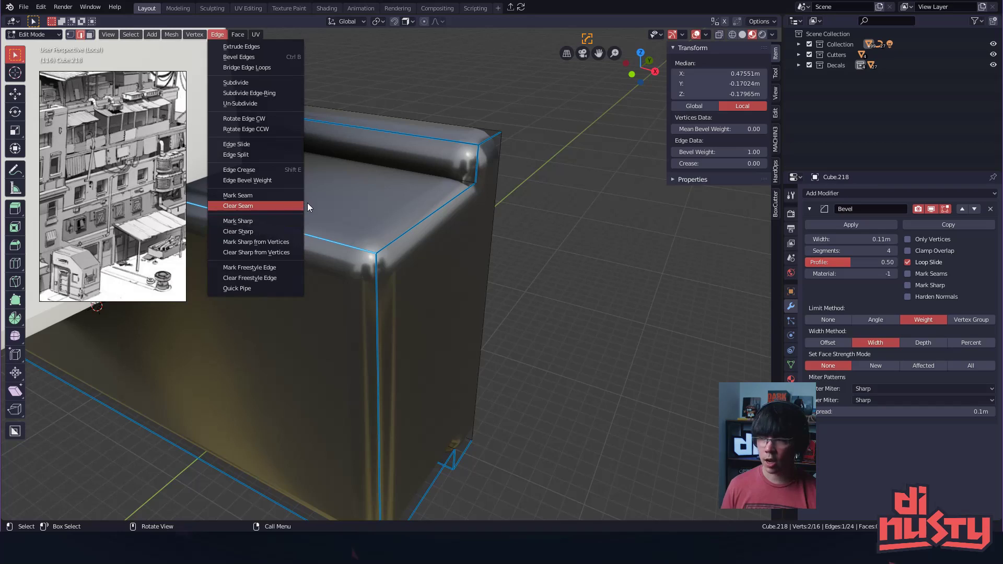
pyautogui.moveTo(457, 251); pyautogui.dragTo(543, 240, button='middle')
pyautogui.hotkey('ctrl', 'e')
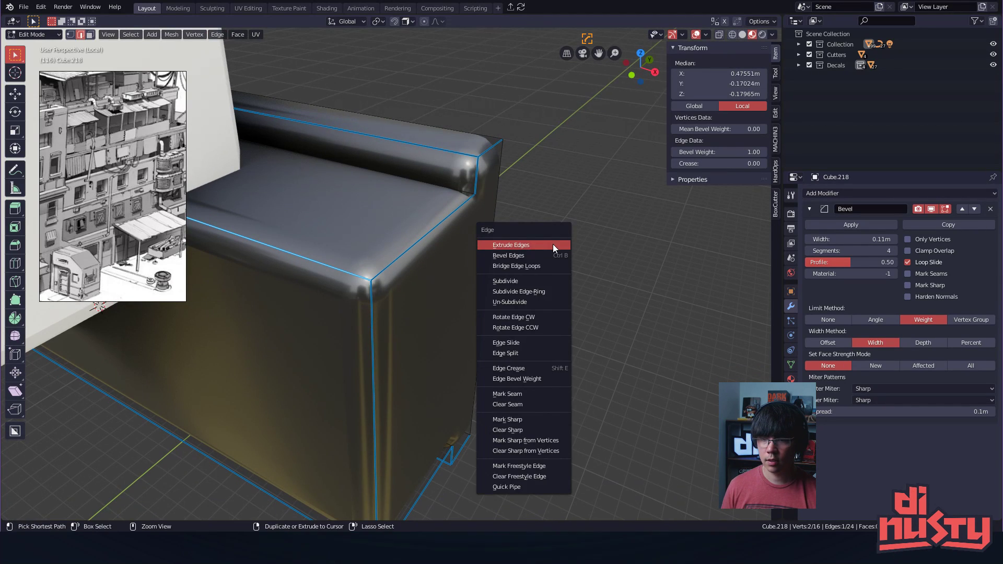
pyautogui.click(552, 243)
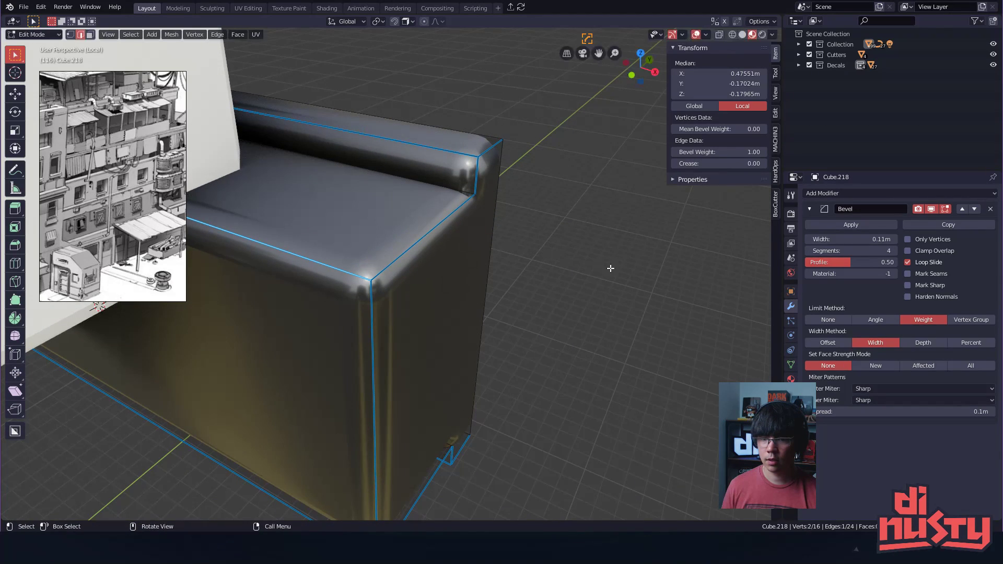
pyautogui.press('Escape')
pyautogui.moveTo(563, 250); pyautogui.dragTo(603, 268, button='middle')
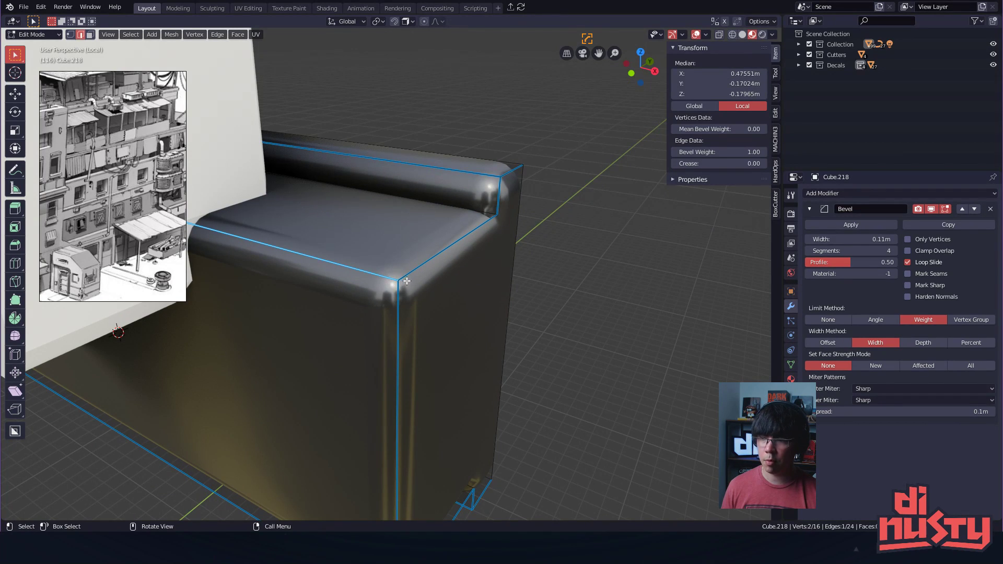
# - Try adjusting the bevel weight on edges of the box's upper step, then undo the changes
pyautogui.moveTo(727, 152); pyautogui.dragTo(738, 152)
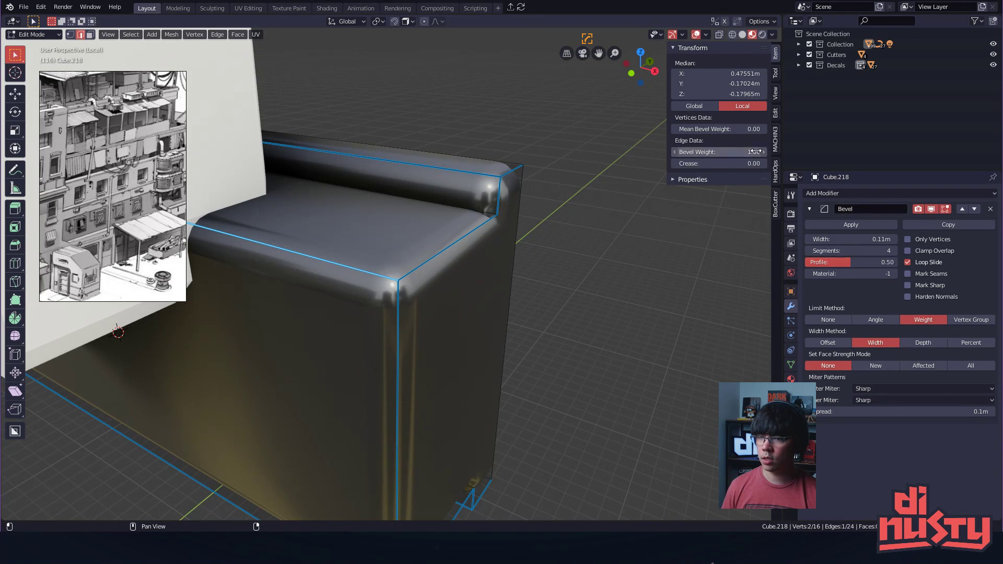
pyautogui.click(455, 212)
pyautogui.click(693, 213)
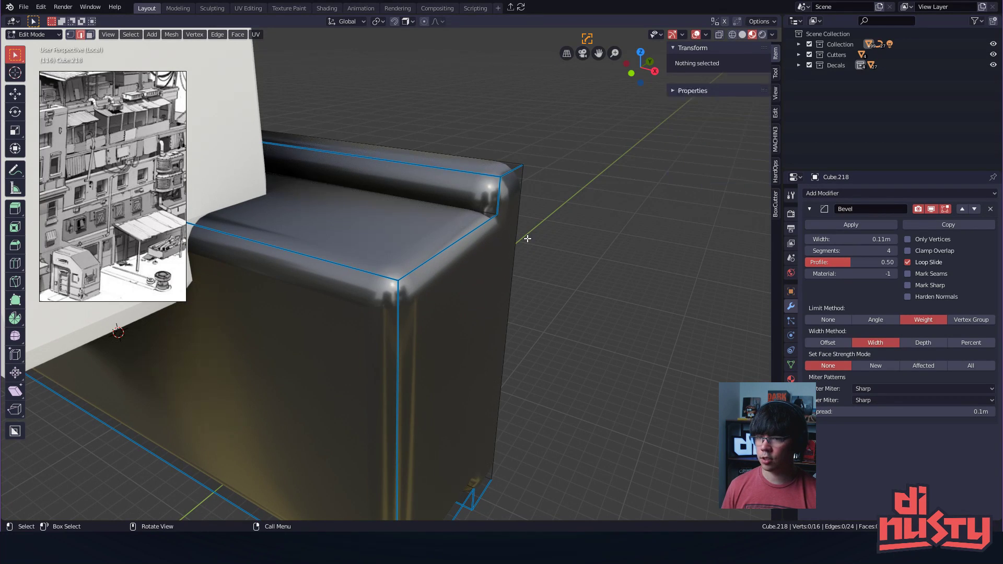
pyautogui.click(479, 212)
pyautogui.moveTo(752, 151); pyautogui.dragTo(784, 151)
pyautogui.click(676, 220)
pyautogui.keyDown('alt'); pyautogui.moveTo(588, 247); pyautogui.dragTo(581, 292); pyautogui.keyUp('alt')
pyautogui.hotkey('ctrl', 'z')
pyautogui.hotkey('ctrl', 'z')
pyautogui.hotkey('ctrl', 'z')
# - Leave Edit Mode on the box and return to Object Mode
pyautogui.keyDown('alt'); pyautogui.moveTo(497, 264); pyautogui.dragTo(675, 149); pyautogui.keyUp('alt')
pyautogui.keyDown('alt'); pyautogui.keyDown('shift'); pyautogui.moveTo(674, 149); pyautogui.dragTo(774, 161); pyautogui.keyUp('shift'); pyautogui.keyUp('alt')
pyautogui.click(524, 140)
pyautogui.press('Tab')
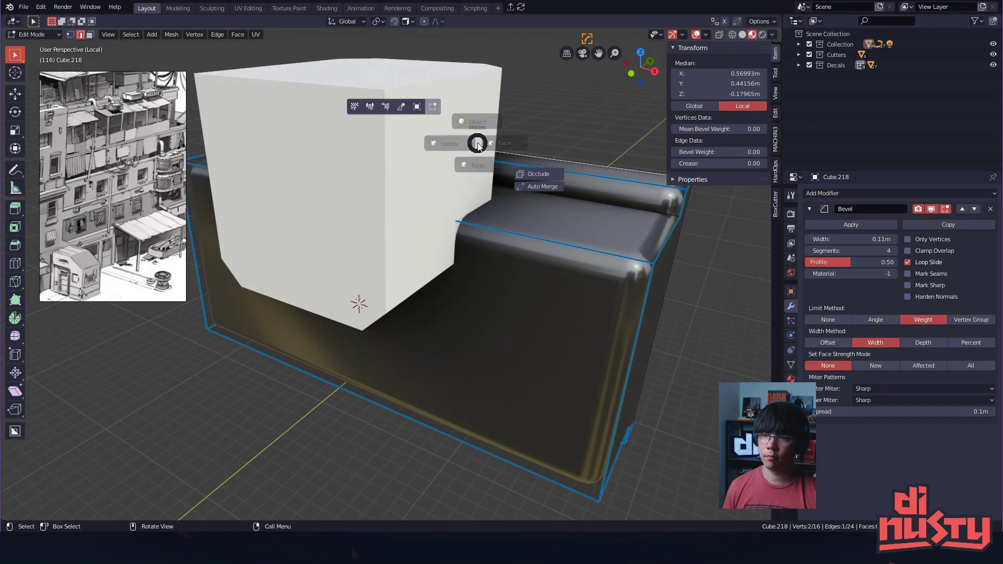
pyautogui.click(476, 84)
# - Select the cube and the box and slice the box with DECALmachine to create a panel line decal
pyautogui.moveTo(404, 181); pyautogui.dragTo(421, 196)
pyautogui.moveTo(421, 196); pyautogui.dragTo(412, 169, button='middle')
pyautogui.click(417, 162)
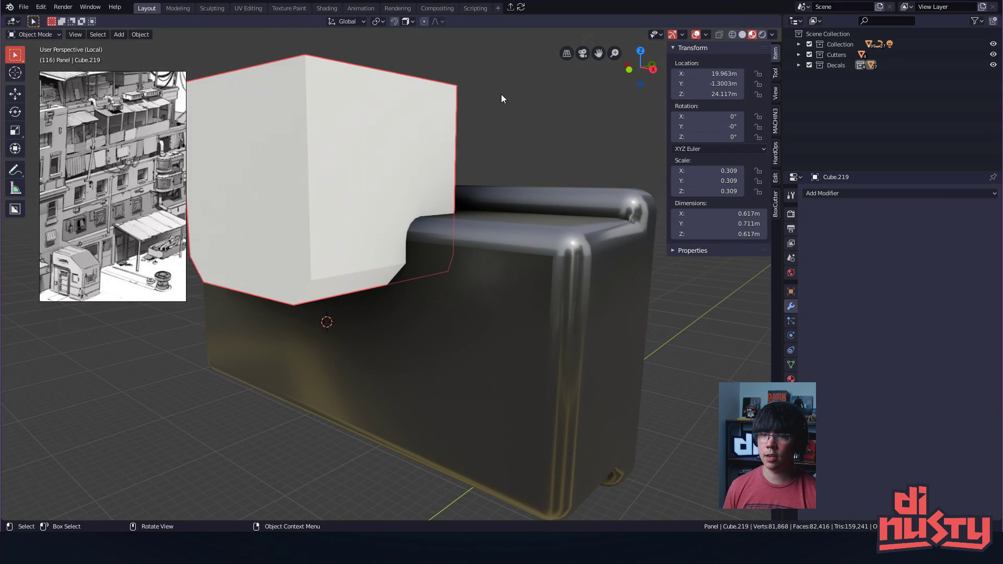
pyautogui.click(522, 262)
pyautogui.moveTo(521, 262); pyautogui.dragTo(559, 261, button='middle')
pyautogui.press('d')
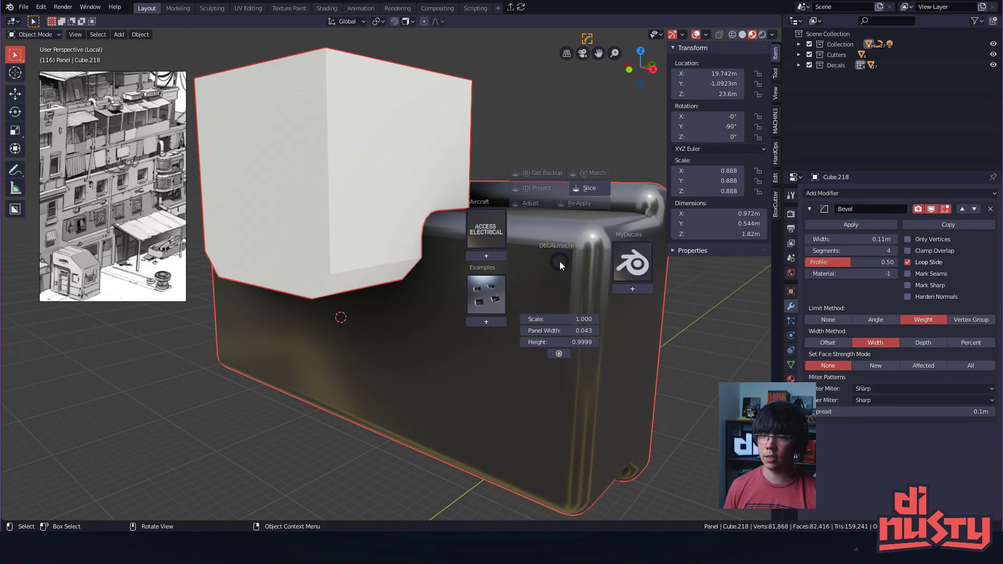
pyautogui.click(587, 190)
pyautogui.click(604, 152)
# - Select the sliced panel line decal on the box's upper edge to examine it
pyautogui.scroll(4, 470, 183)
pyautogui.keyDown('alt'); pyautogui.moveTo(431, 201); pyautogui.dragTo(429, 296); pyautogui.keyUp('alt')
pyautogui.click(490, 271)
pyautogui.click(483, 271)
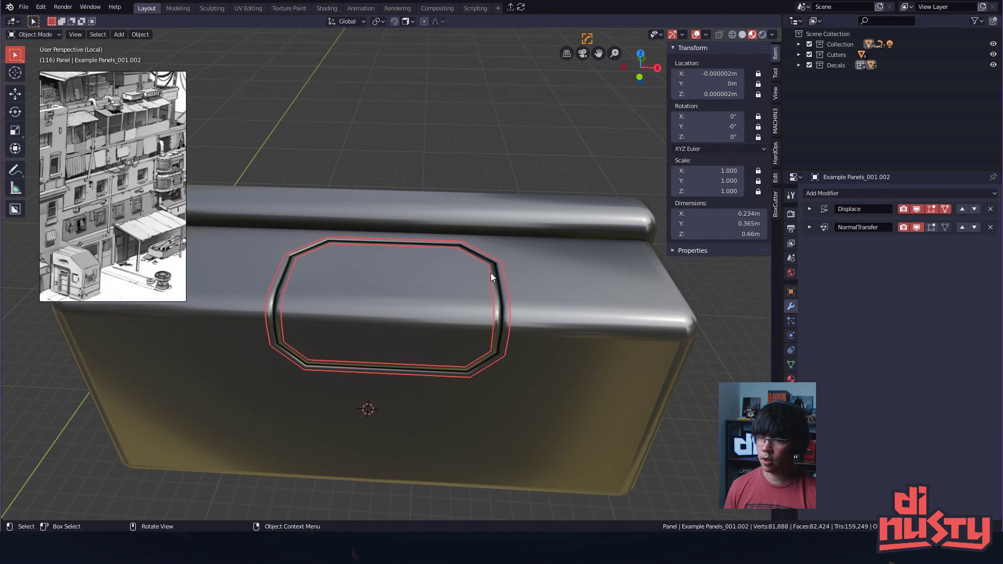
# - Try widening the sliced panel line decal on the box's edge with Adjust Decal
pyautogui.press('d')
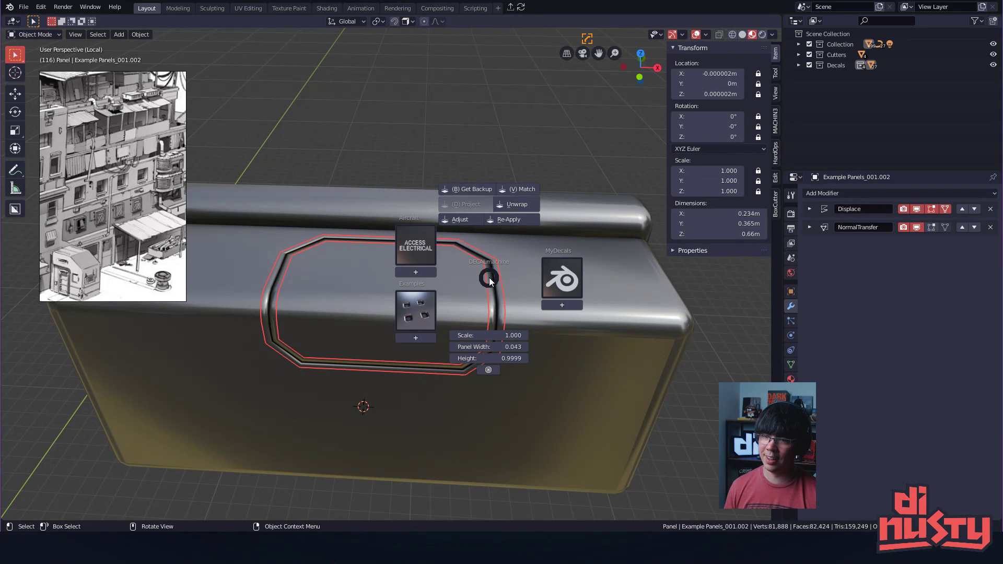
pyautogui.press('a')
pyautogui.press('w')
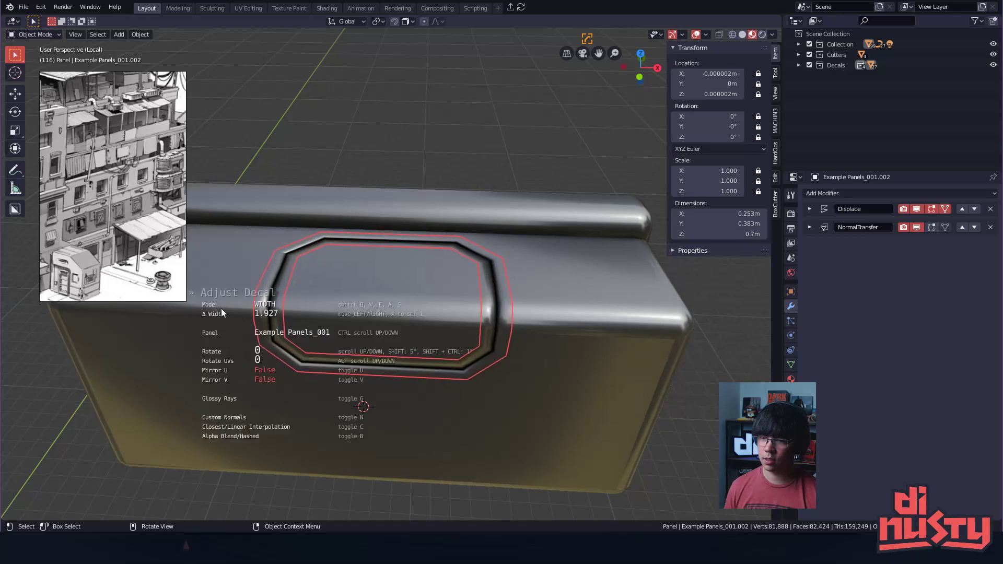
pyautogui.click(361, 356)
# - Try changing the panel line decal's parallax amount with Adjust Decal, then undo the adjustments
pyautogui.moveTo(342, 356); pyautogui.dragTo(394, 302, button='middle')
pyautogui.press('d')
pyautogui.press('a')
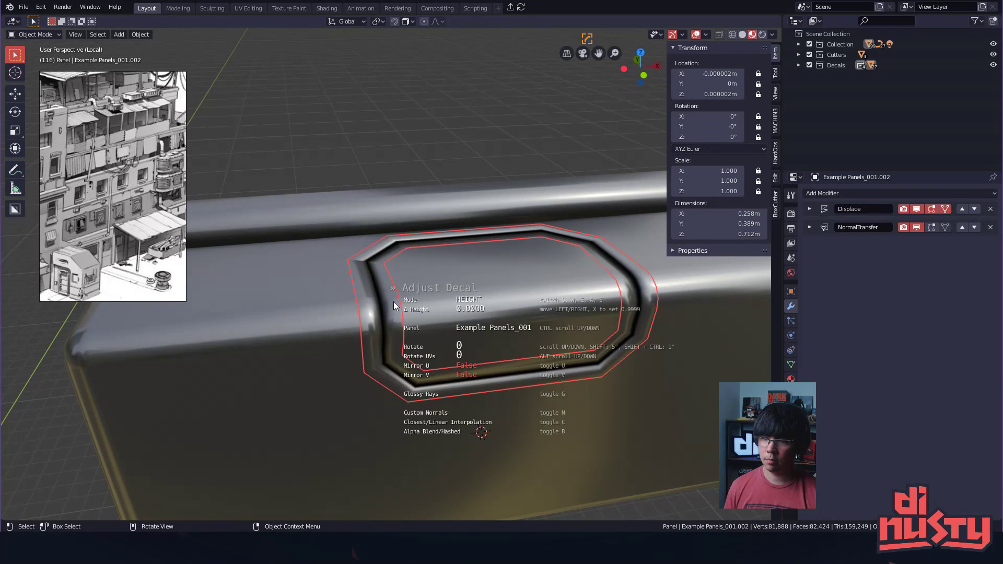
pyautogui.press('e')
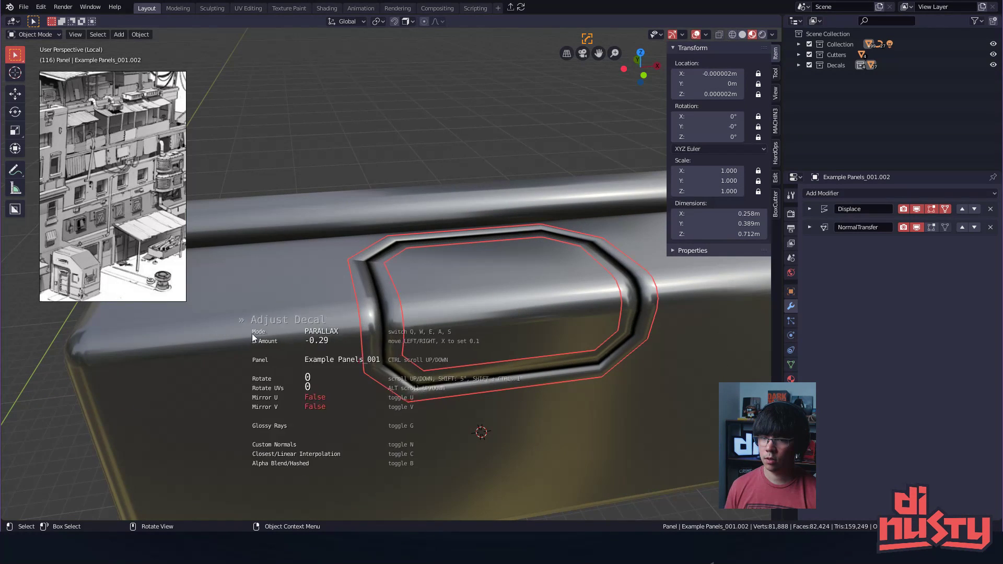
pyautogui.click(362, 341)
pyautogui.keyDown('alt'); pyautogui.moveTo(362, 342); pyautogui.dragTo(392, 316, button='middle'); pyautogui.keyUp('alt')
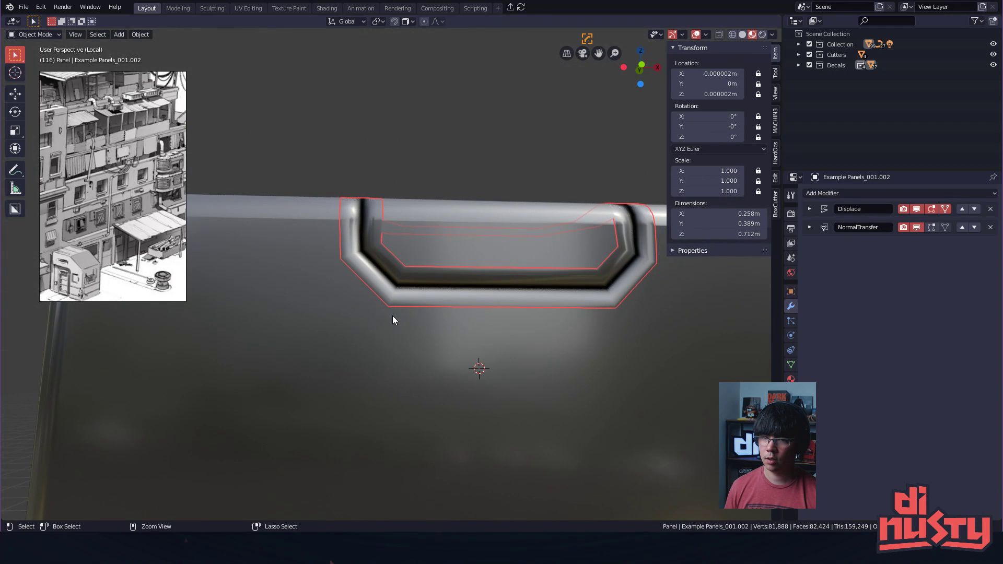
pyautogui.hotkey('ctrl', 'z')
# - Try another Adjust Decal change on the panel line decal and inspect it from a different angle
pyautogui.moveTo(402, 257); pyautogui.dragTo(381, 300, button='middle')
pyautogui.rightClick(368, 296)
pyautogui.press('d')
pyautogui.press('a')
pyautogui.press('a')
pyautogui.press('s')
pyautogui.click(525, 329)
pyautogui.moveTo(359, 324); pyautogui.dragTo(399, 264, button='middle')
pyautogui.click(403, 264)
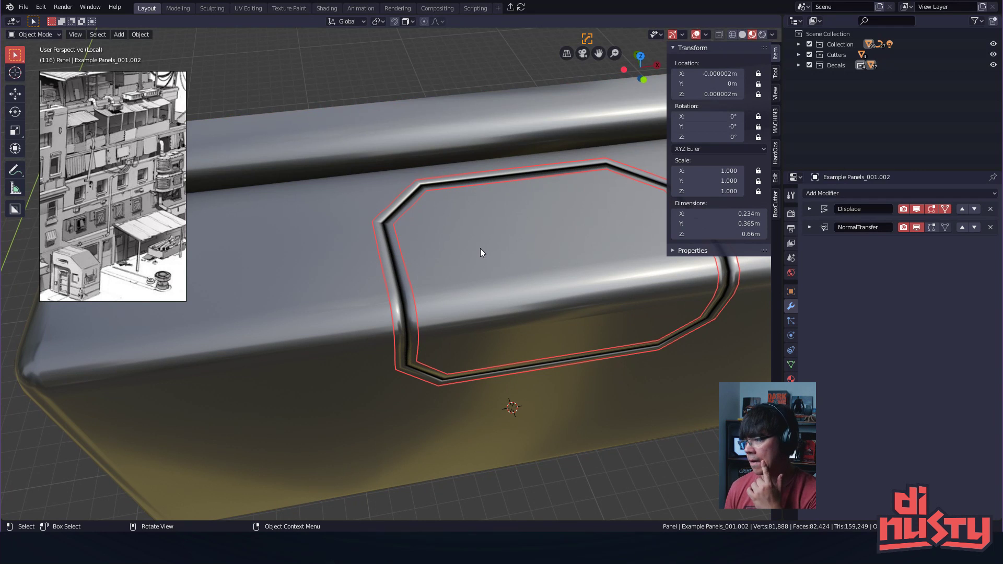
# - Insert the Aircraft decal "CAUTION PLACE VALVE IN NORMAL FOR FLIGHT" onto the box and scale it to about 0.75
pyautogui.moveTo(495, 249); pyautogui.dragTo(479, 284, button='middle')
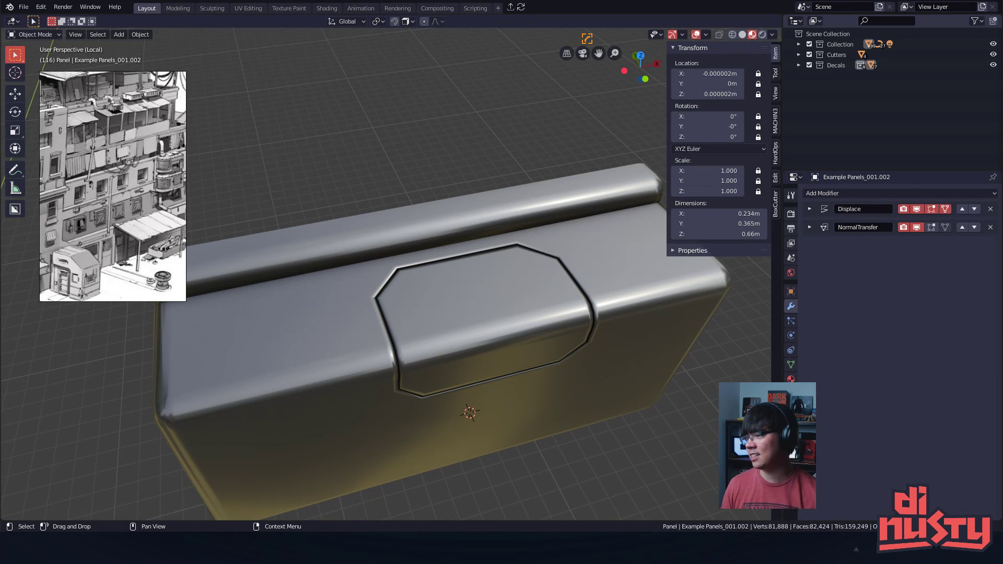
pyautogui.moveTo(564, 161); pyautogui.dragTo(508, 246, button='middle')
pyautogui.click(509, 246)
pyautogui.press('d')
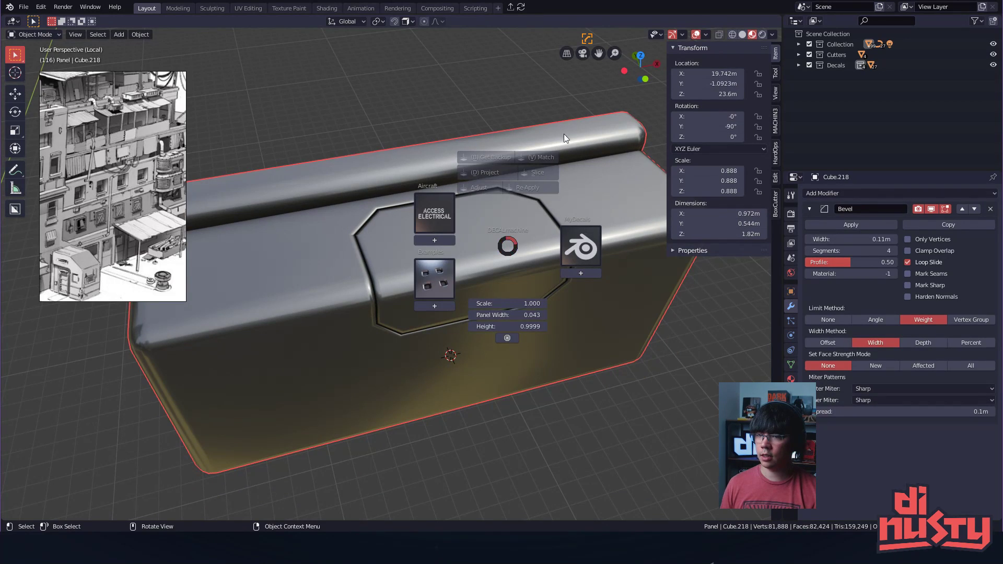
pyautogui.click(434, 229)
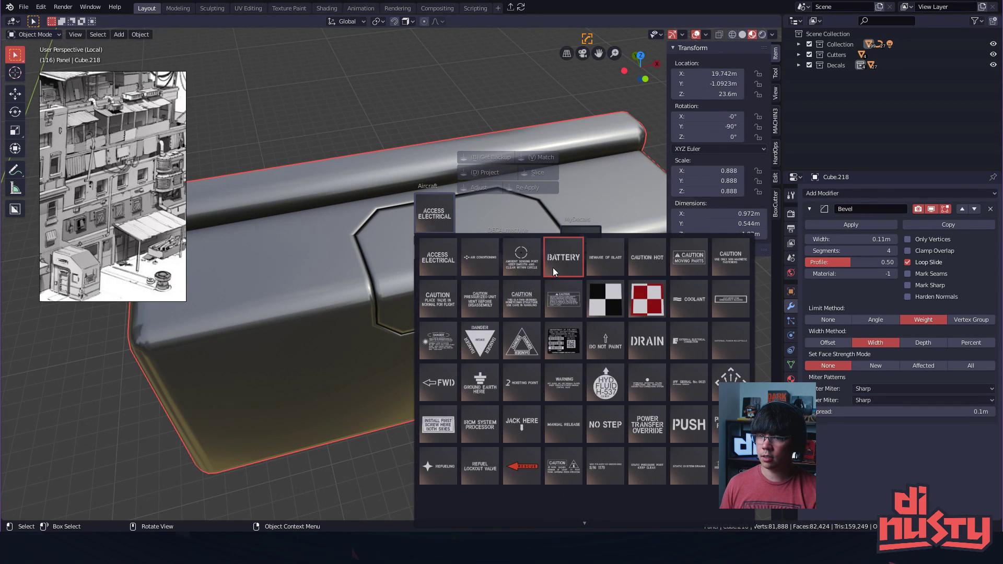
pyautogui.click(437, 299)
pyautogui.press('s')
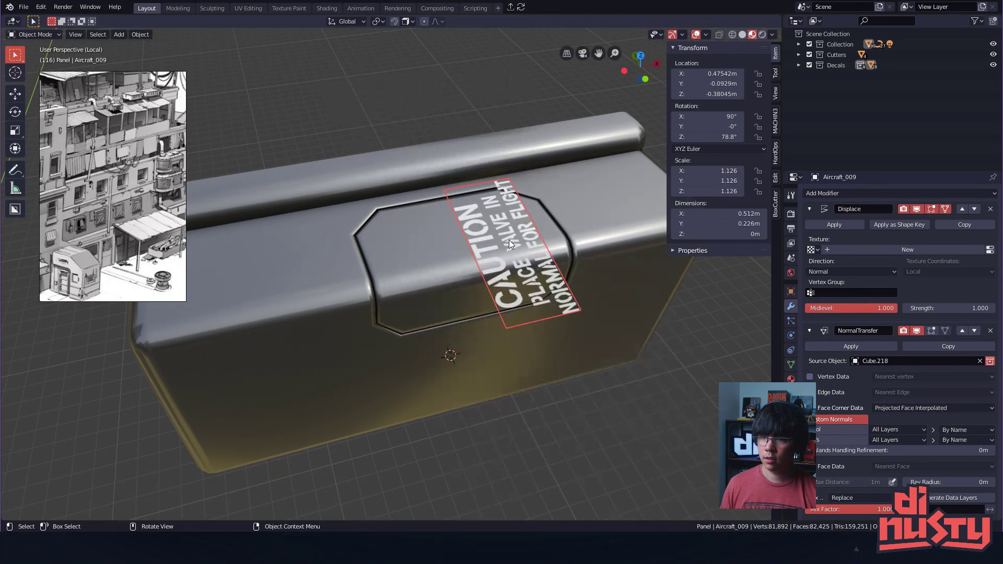
pyautogui.click(509, 239)
# - Move the caution decal inside the panel outline and rotate it -90° about the global Z axis
pyautogui.press('g')
pyautogui.click(520, 231)
pyautogui.press('r')
pyautogui.press('z')
pyautogui.click(489, 299)
# - Scale the caution decal by 1.066 and center it on the panel's top surface
pyautogui.scroll(5, 500, 295)
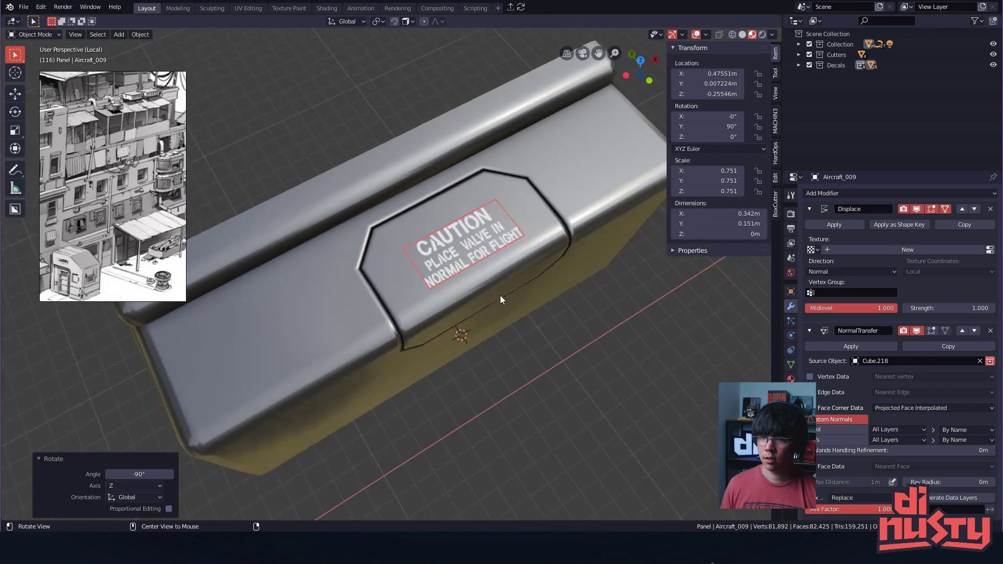
pyautogui.press('s')
pyautogui.click(497, 264)
pyautogui.scroll(-4, 440, 262)
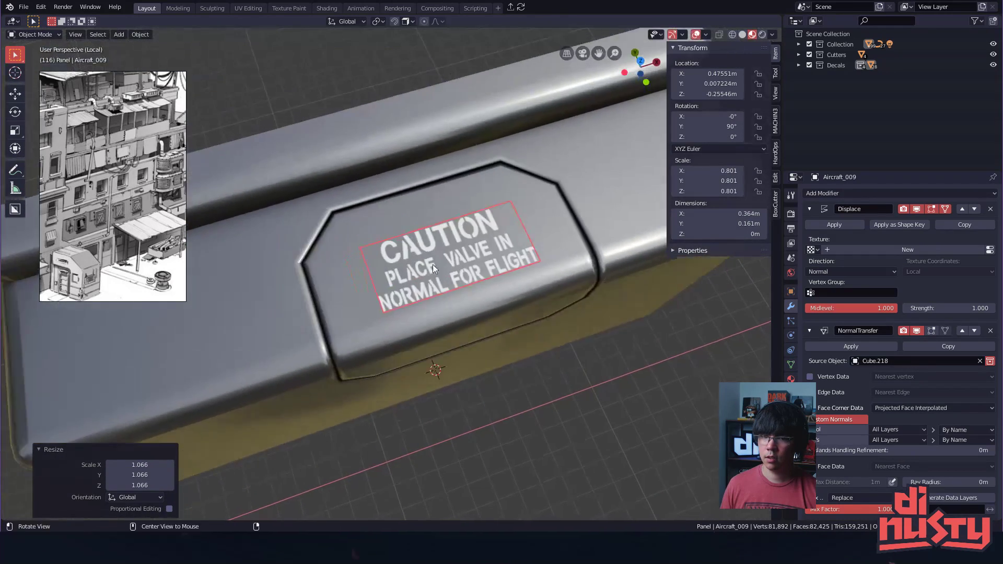
pyautogui.press('g')
pyautogui.click(441, 262)
# - Insert the slatted vent decal from the Examples library onto the lower right of the box's front face
pyautogui.moveTo(441, 263); pyautogui.dragTo(396, 185, button='middle')
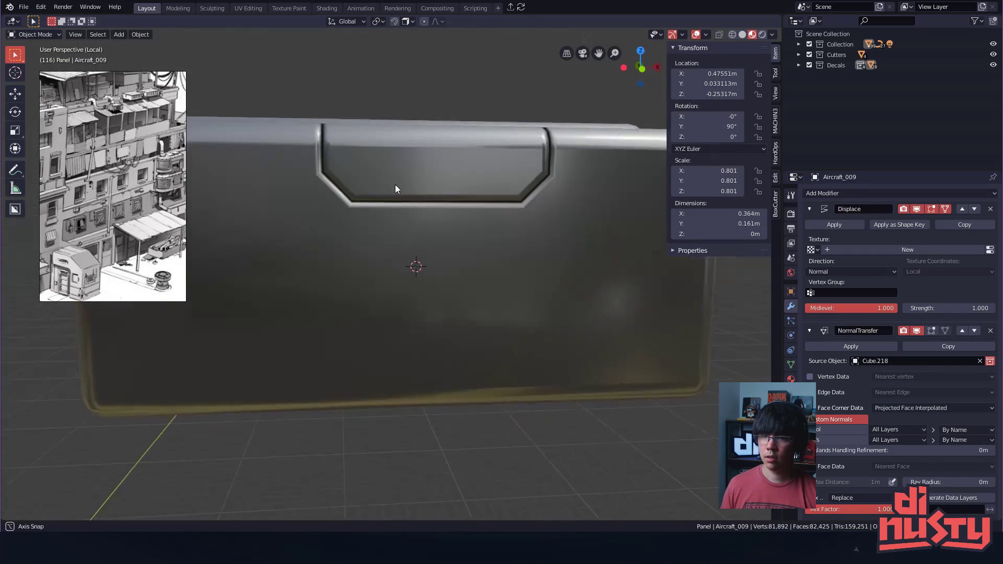
pyautogui.press('d')
pyautogui.click(365, 267)
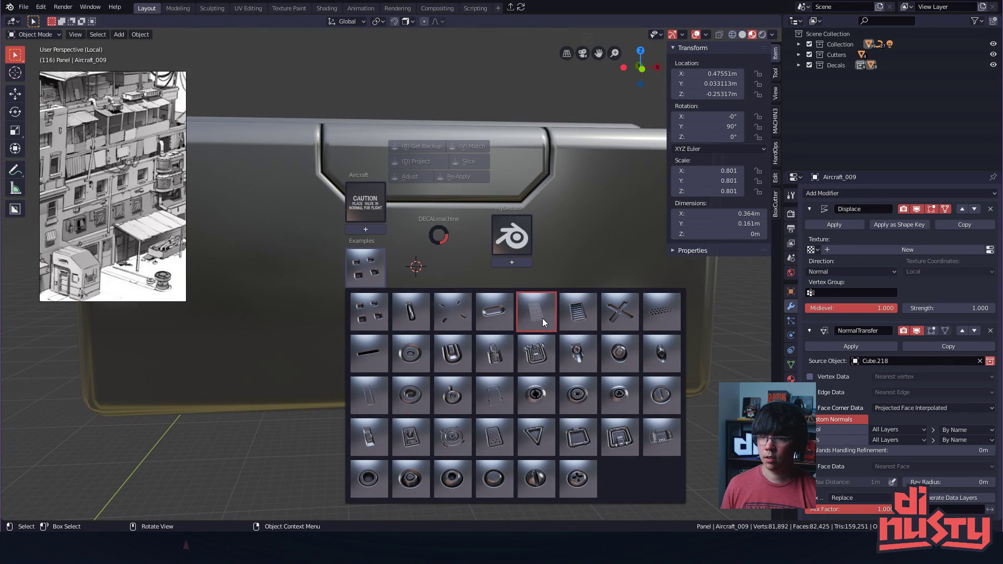
pyautogui.click(575, 314)
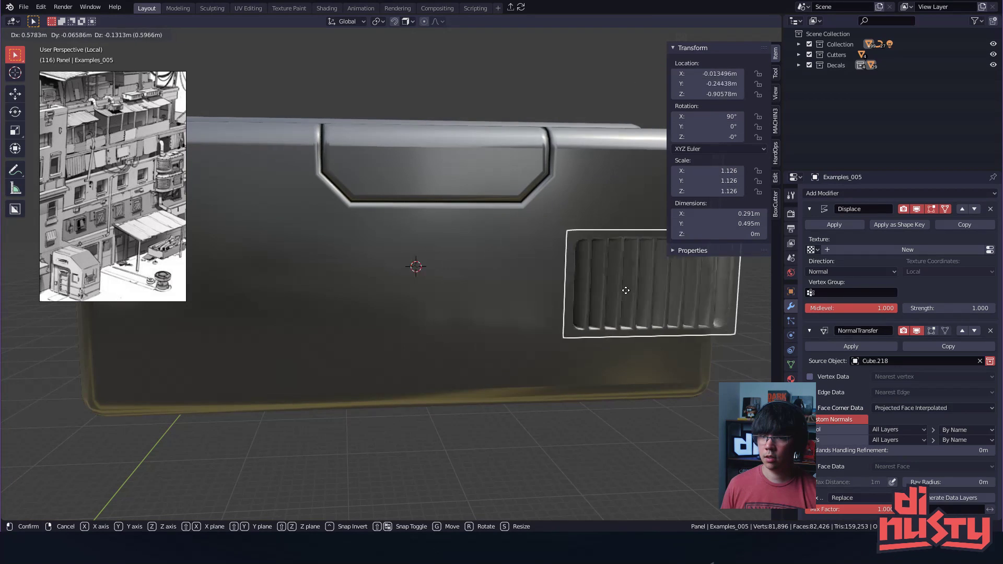
pyautogui.click(567, 326)
# - Fine-tune the vent decal's position near the front face's lower right corner
pyautogui.moveTo(566, 326); pyautogui.dragTo(475, 309, button='middle')
pyautogui.keyDown('alt'); pyautogui.moveTo(475, 306); pyautogui.dragTo(484, 304); pyautogui.keyUp('alt')
pyautogui.keyDown('ctrl'); pyautogui.keyDown('alt'); pyautogui.moveTo(484, 304); pyautogui.dragTo(479, 315); pyautogui.keyUp('alt'); pyautogui.keyUp('ctrl')
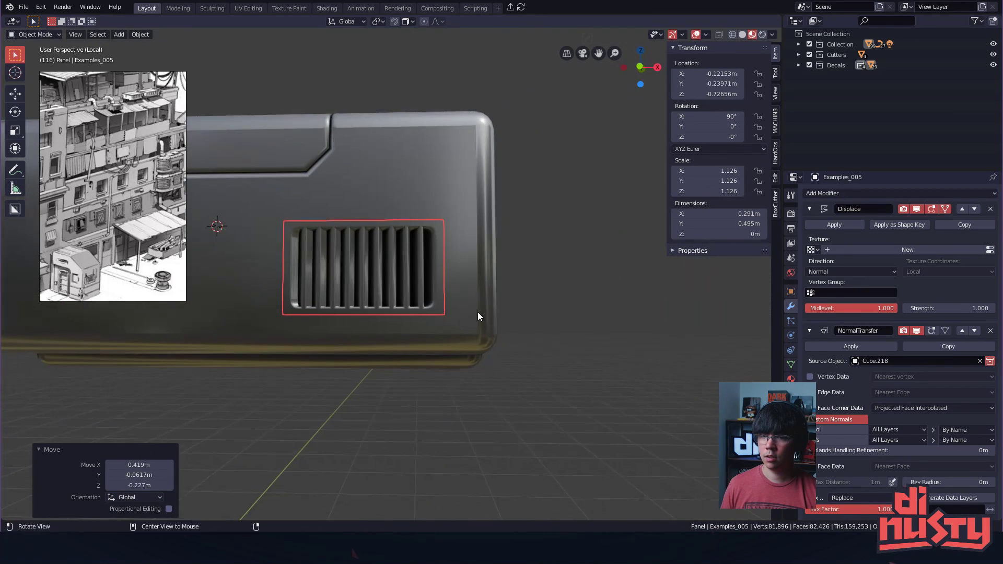
pyautogui.press('g')
pyautogui.click(383, 287)
# - Duplicate the vent decal along the X axis to the lower left of the front face
pyautogui.keyDown('alt'); pyautogui.moveTo(383, 291); pyautogui.dragTo(516, 296); pyautogui.keyUp('alt')
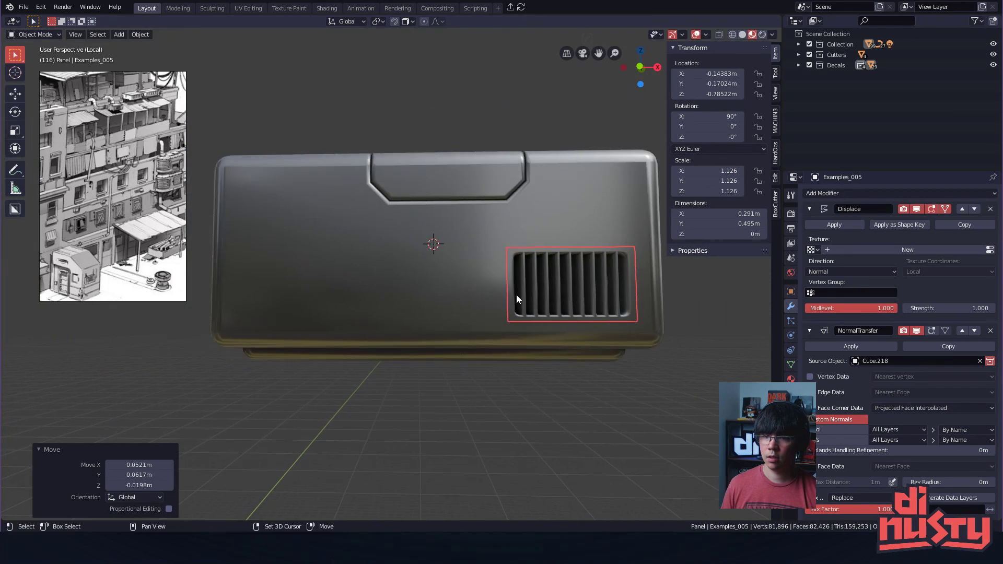
pyautogui.hotkey('shift', 'd')
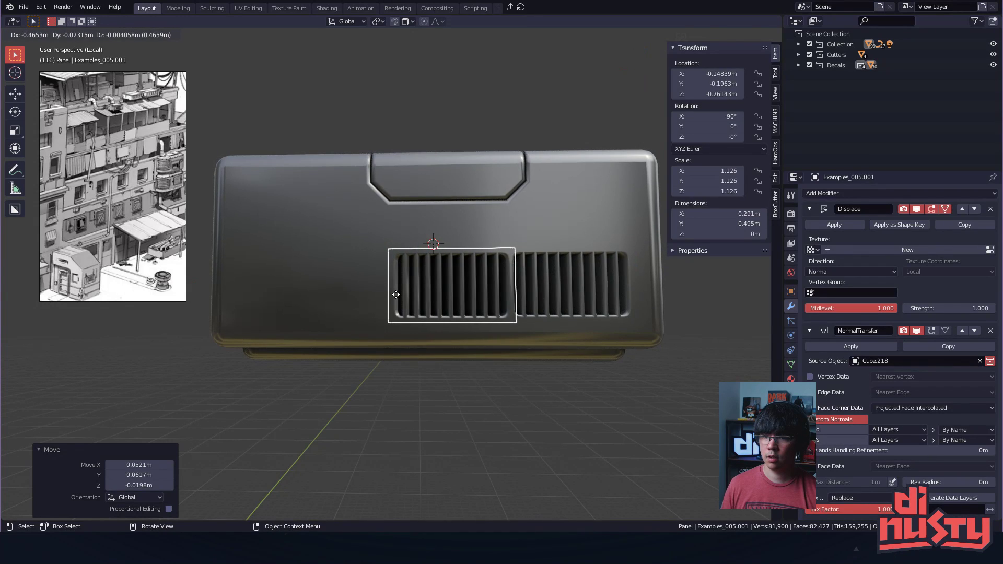
pyautogui.press('x')
pyautogui.click(255, 299)
pyautogui.click(480, 402)
pyautogui.moveTo(460, 400)
pyautogui.keyDown('alt'); pyautogui.mouseDown()
pyautogui.moveTo(493, 409)
pyautogui.moveTo(466, 402)
pyautogui.mouseUp(); pyautogui.keyUp('alt')
# - Turn the duplicated vent decal around about the global Y axis
pyautogui.click(311, 288)
pyautogui.press('r')
pyautogui.press('y')
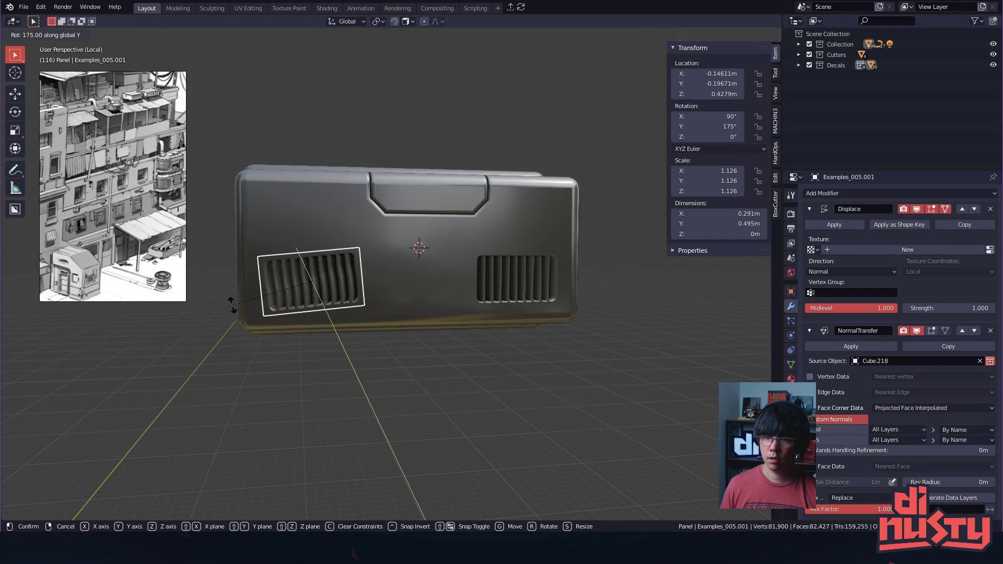
pyautogui.click(233, 299)
pyautogui.click(384, 357)
pyautogui.keyDown('alt'); pyautogui.moveTo(384, 356); pyautogui.dragTo(435, 376); pyautogui.keyUp('alt')
# - Enter Edit Mode on the panel line decal and move its left end outward along the X axis
pyautogui.click(448, 230)
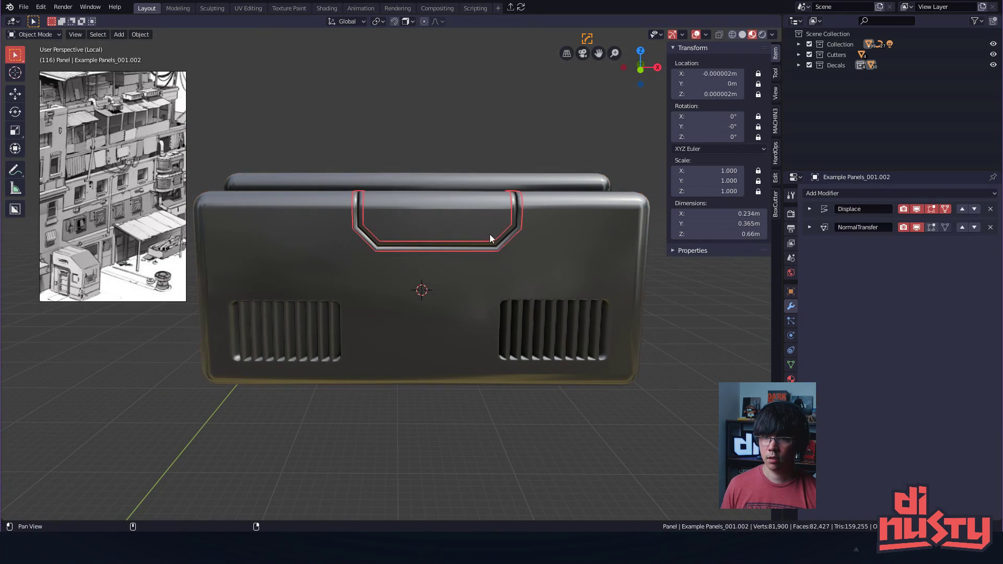
pyautogui.keyDown('alt'); pyautogui.moveTo(481, 239); pyautogui.dragTo(484, 313); pyautogui.keyUp('alt')
pyautogui.press('Tab')
pyautogui.press('g')
pyautogui.moveTo(612, 328); pyautogui.dragTo(590, 318, button='middle')
pyautogui.click(590, 321)
pyautogui.moveTo(314, 203); pyautogui.dragTo(389, 323)
pyautogui.press('g')
pyautogui.press('x')
pyautogui.click(283, 331)
# - Move the panel line's right end outward about 0.45 m along the X axis and return to Object Mode
pyautogui.moveTo(405, 171); pyautogui.dragTo(569, 343)
pyautogui.press('g')
pyautogui.press('x')
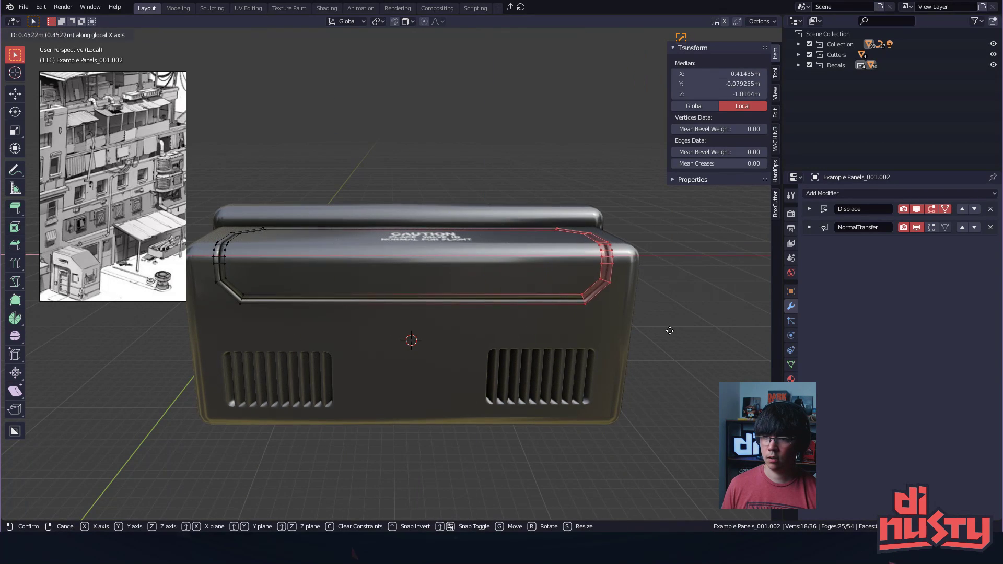
pyautogui.click(667, 329)
pyautogui.click(655, 225)
pyautogui.moveTo(610, 200); pyautogui.dragTo(579, 245, button='middle')
pyautogui.press('Tab')
# - Select the caution decal, shift it along the X axis and scale it up by 1.56
pyautogui.click(573, 222)
pyautogui.click(451, 221)
pyautogui.keyDown('shift'); pyautogui.moveTo(442, 242); pyautogui.dragTo(476, 277, button='middle'); pyautogui.keyUp('shift')
pyautogui.press('g')
pyautogui.press('x')
pyautogui.press('s')
pyautogui.click(462, 248)
# - Reposition the caution decal to sit centered within the widened panel outline
pyautogui.press('g')
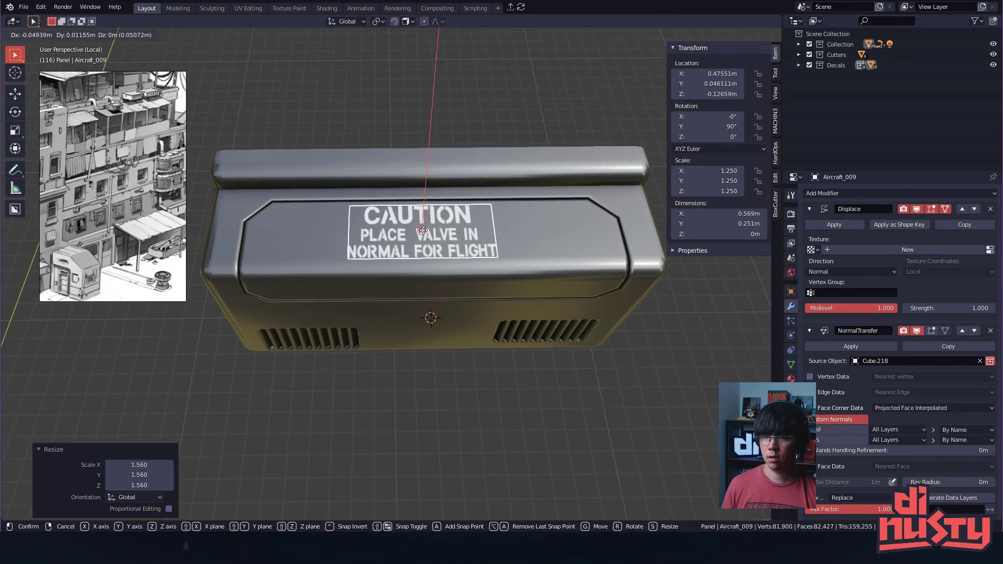
pyautogui.click(434, 233)
pyautogui.moveTo(430, 230); pyautogui.dragTo(462, 175, button='middle')
pyautogui.press('g')
pyautogui.hotkey('shift', 'z')
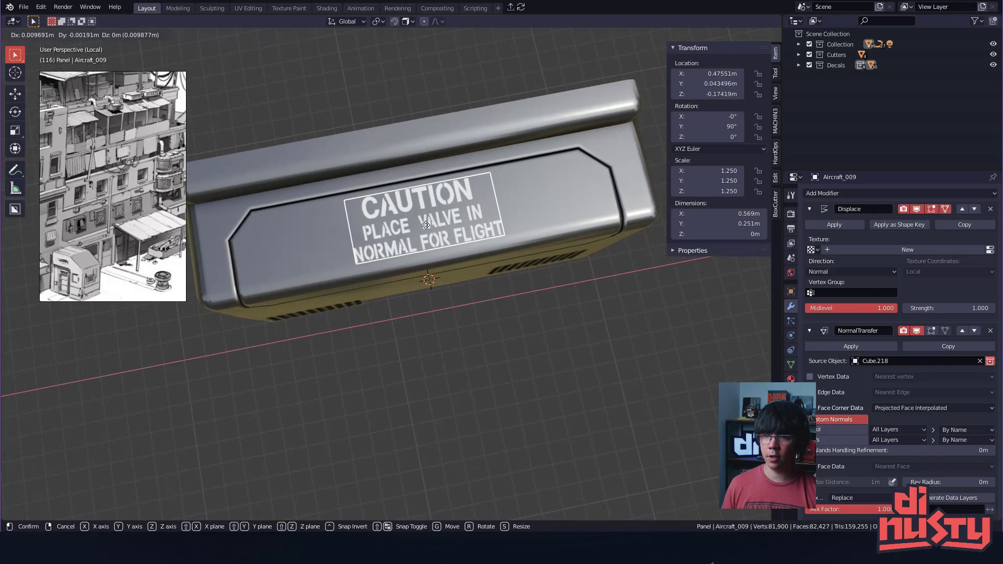
pyautogui.click(466, 173)
pyautogui.click(379, 77)
# - Select the box and insert the Aircraft "DEPARTMENT OF THE NAVY" fuel tank label decal onto its front face
pyautogui.moveTo(379, 78); pyautogui.dragTo(401, 100, button='middle')
pyautogui.click(446, 199)
pyautogui.moveTo(446, 199); pyautogui.dragTo(468, 271, button='middle')
pyautogui.press('d')
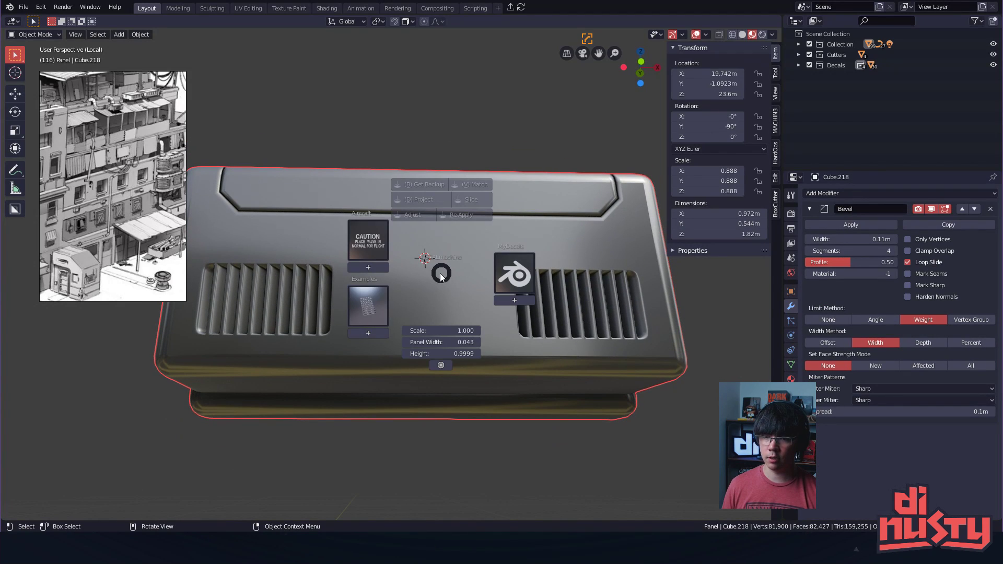
pyautogui.click(375, 235)
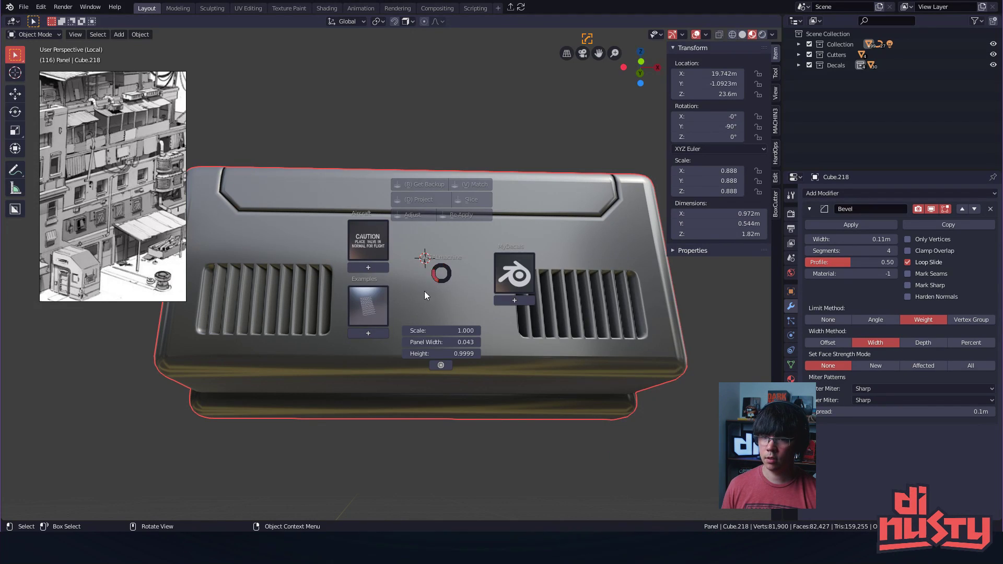
pyautogui.click(368, 241)
pyautogui.click(488, 360)
# - Rotate the fuel tank label decal 90° about the global Y axis
pyautogui.press('t')
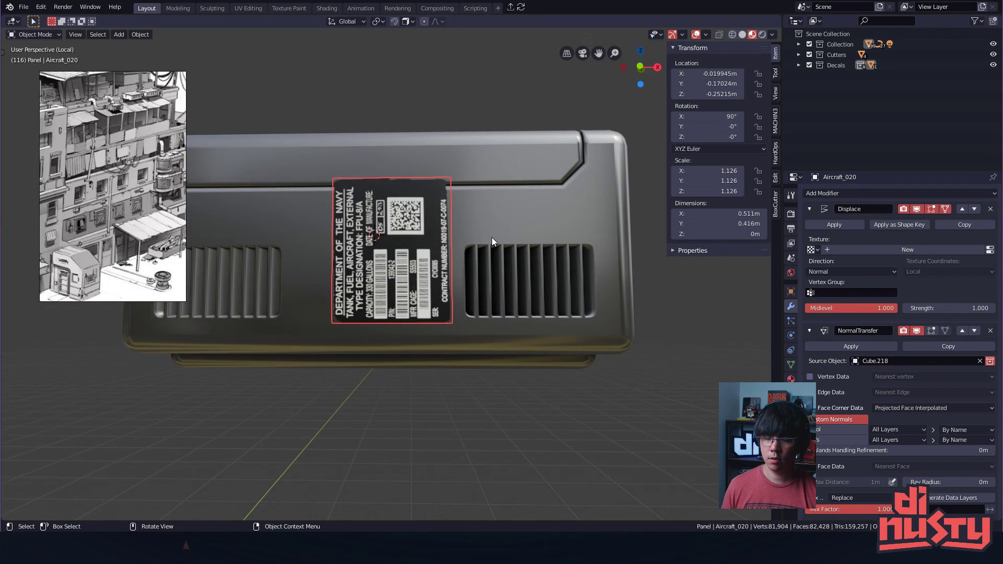
pyautogui.press('t')
pyautogui.press('r')
pyautogui.press('x')
pyautogui.press('y')
pyautogui.keyDown('ctrl'); pyautogui.click(427, 354); pyautogui.keyUp('ctrl')
# - Scale the fuel tank label decal to about -0.34 and move it above the right vent
pyautogui.press('s')
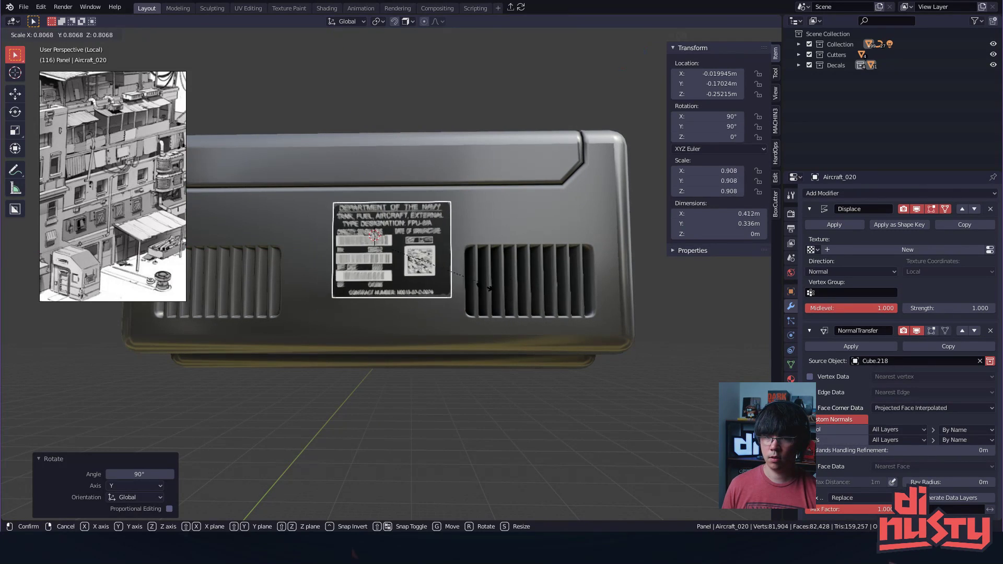
pyautogui.click(380, 285)
pyautogui.press('g')
pyautogui.click(588, 213)
# - Rotate the small label decal above the right vent 90° about the global Y axis
pyautogui.press('r')
pyautogui.press('x')
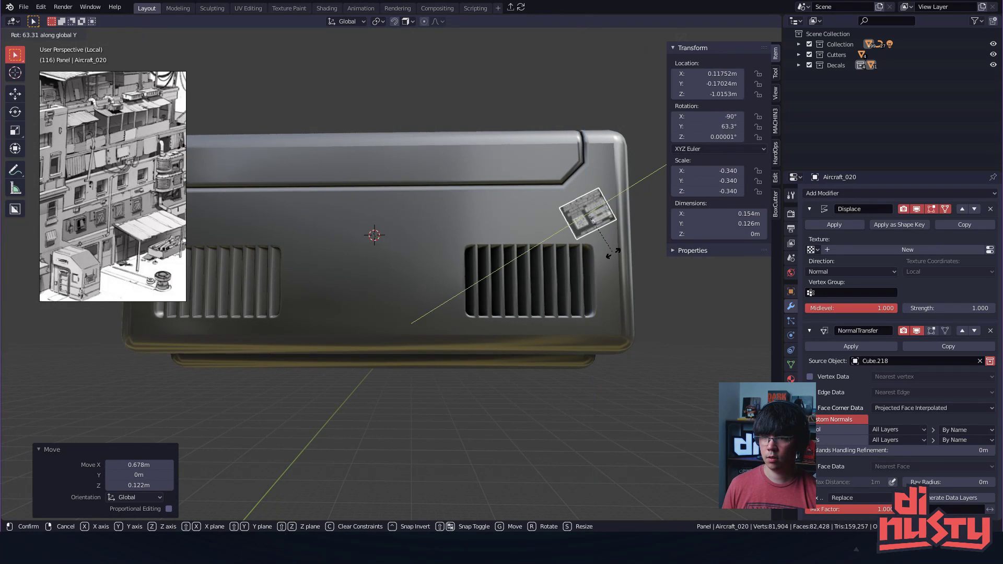
pyautogui.keyDown('ctrl'); pyautogui.click(605, 292); pyautogui.keyUp('ctrl')
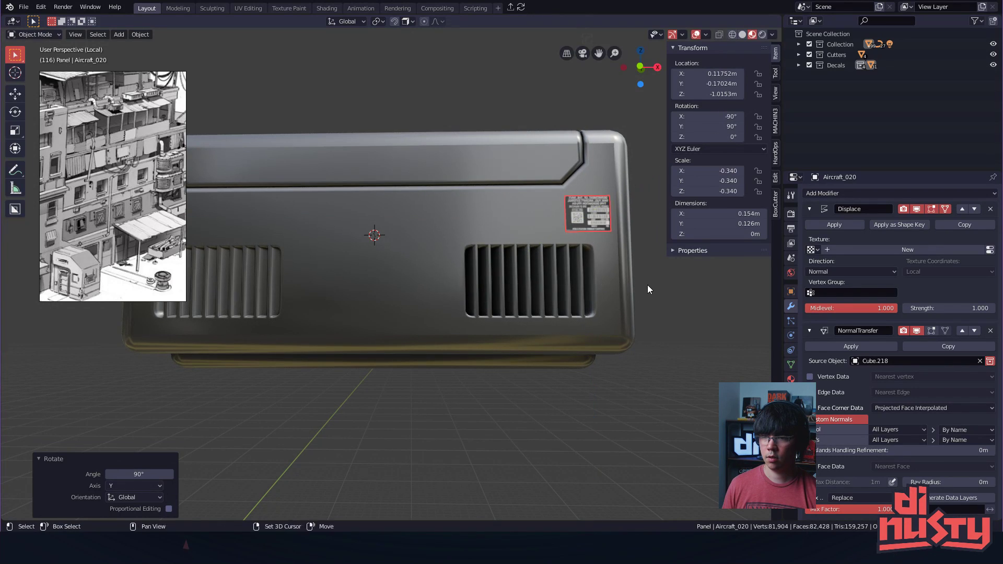
# - Rotate the small fuel tank label decal about the global Z axis to correct its mirrored text
pyautogui.keyDown('shift'); pyautogui.moveTo(647, 284); pyautogui.dragTo(562, 297, button='middle'); pyautogui.keyUp('shift')
pyautogui.click(562, 296)
pyautogui.scroll(5, 581, 342)
pyautogui.moveTo(582, 343); pyautogui.dragTo(521, 354, button='middle')
pyautogui.click(544, 316)
pyautogui.moveTo(544, 316)
pyautogui.mouseDown(button='middle')
pyautogui.moveTo(535, 340)
pyautogui.moveTo(528, 321)
pyautogui.mouseUp(button='middle')
pyautogui.press('r')
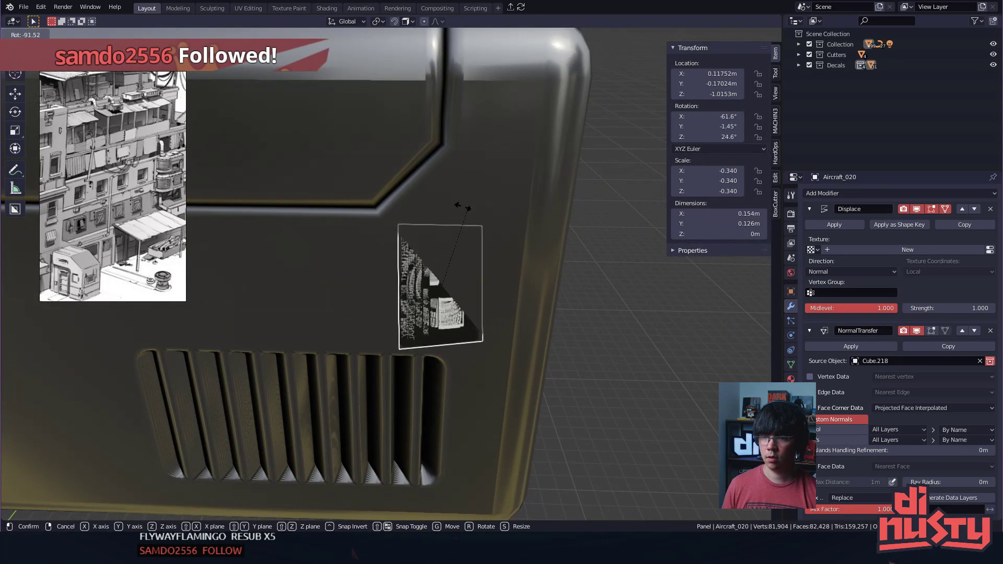
pyautogui.press('z')
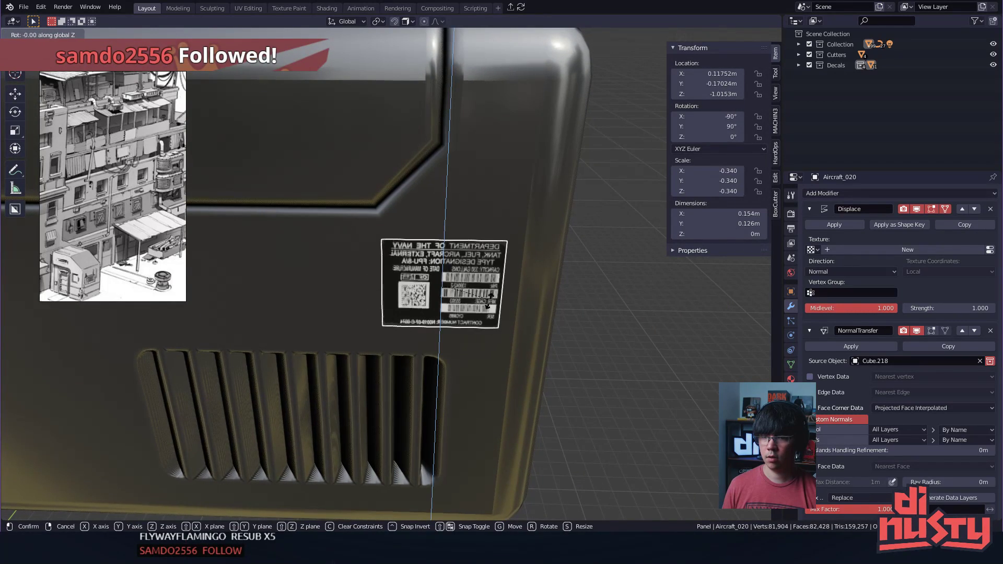
pyautogui.click(405, 274)
# - Try moving and rotating the small label decal again, then delete it
pyautogui.press('g')
pyautogui.click(442, 282)
pyautogui.press('r')
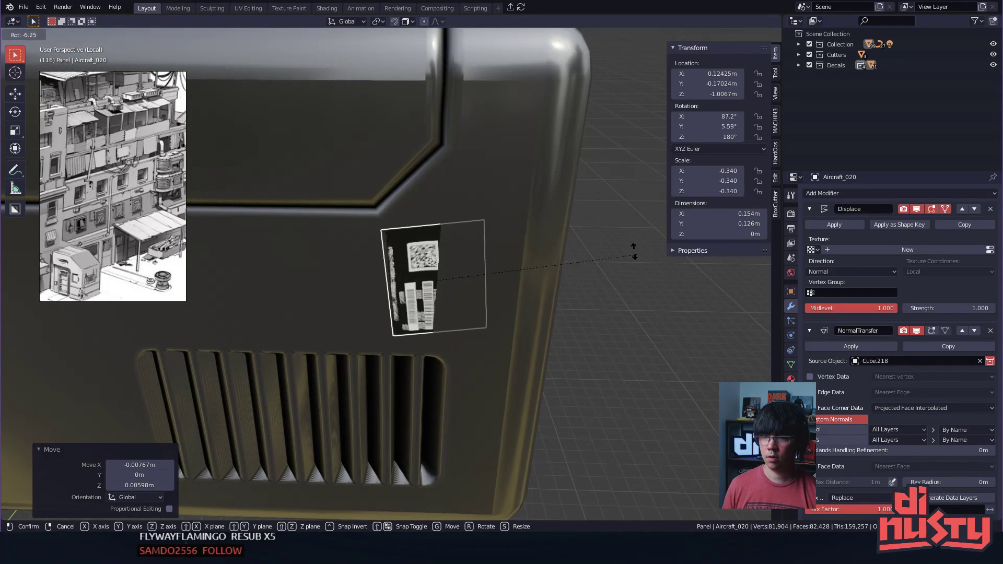
pyautogui.press('Escape')
pyautogui.press('Delete')
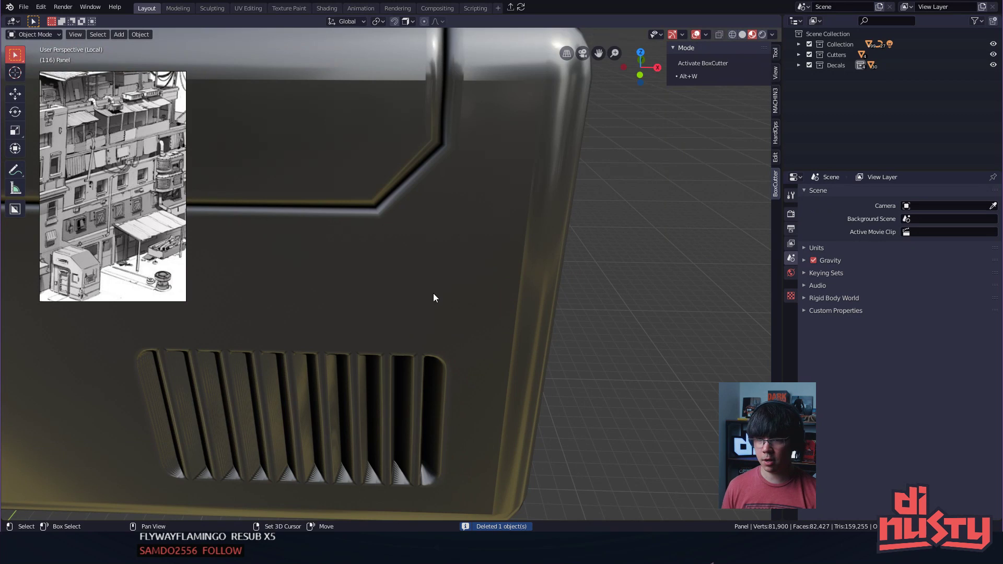
pyautogui.scroll(-5, 432, 290)
pyautogui.keyDown('alt'); pyautogui.moveTo(431, 286); pyautogui.dragTo(611, 303); pyautogui.keyUp('alt')
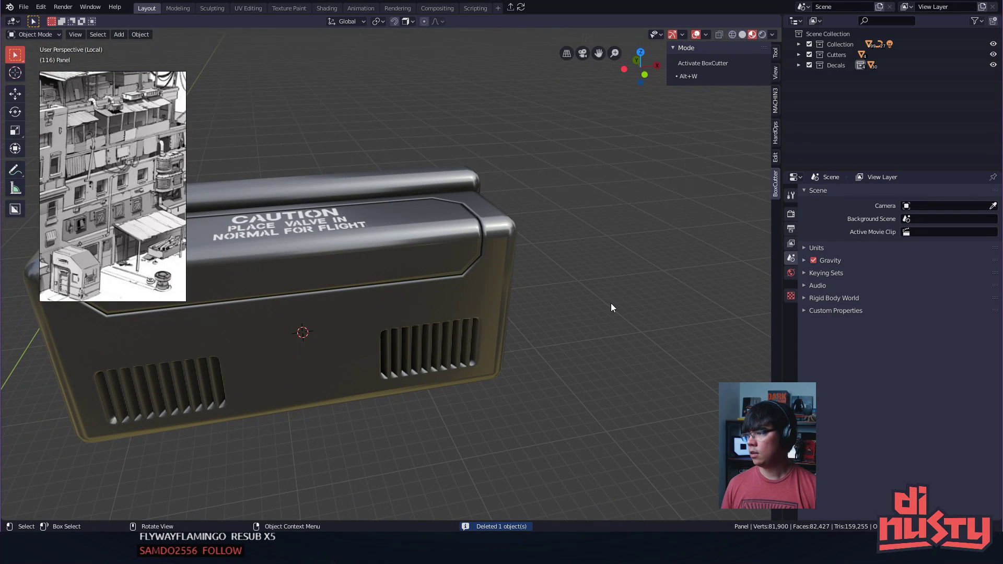
pyautogui.keyDown('alt'); pyautogui.keyDown('shift'); pyautogui.moveTo(584, 339); pyautogui.dragTo(646, 303); pyautogui.keyUp('shift'); pyautogui.keyUp('alt')
pyautogui.scroll(-2, 676, 339)
pyautogui.scroll(-1, 585, 327)
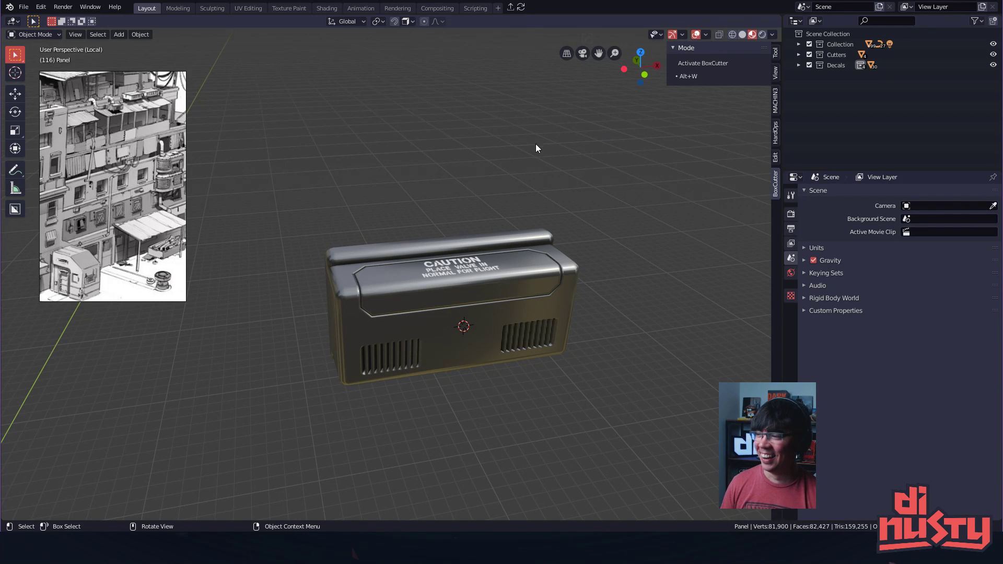
# - Examine the panel line decal, its corners and the surrounding box surface up close from several angles
pyautogui.moveTo(588, 149); pyautogui.dragTo(516, 264, button='middle')
pyautogui.scroll(8, 485, 306)
pyautogui.click(481, 272)
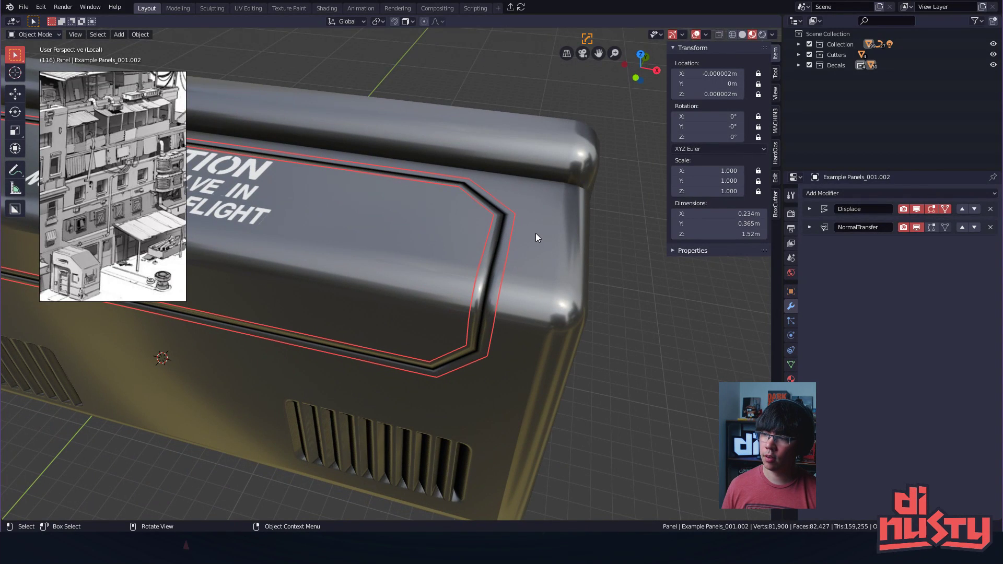
pyautogui.scroll(-4, 466, 263)
pyautogui.moveTo(486, 196); pyautogui.dragTo(383, 217, button='middle')
pyautogui.click(440, 348)
pyautogui.moveTo(441, 348); pyautogui.dragTo(343, 301, button='middle')
pyautogui.scroll(2, 343, 301)
pyautogui.keyDown('shift'); pyautogui.moveTo(341, 303); pyautogui.dragTo(248, 258, button='middle'); pyautogui.keyUp('shift')
pyautogui.click(343, 252)
pyautogui.keyDown('shift'); pyautogui.moveTo(344, 240); pyautogui.dragTo(410, 267, button='middle'); pyautogui.keyUp('shift')
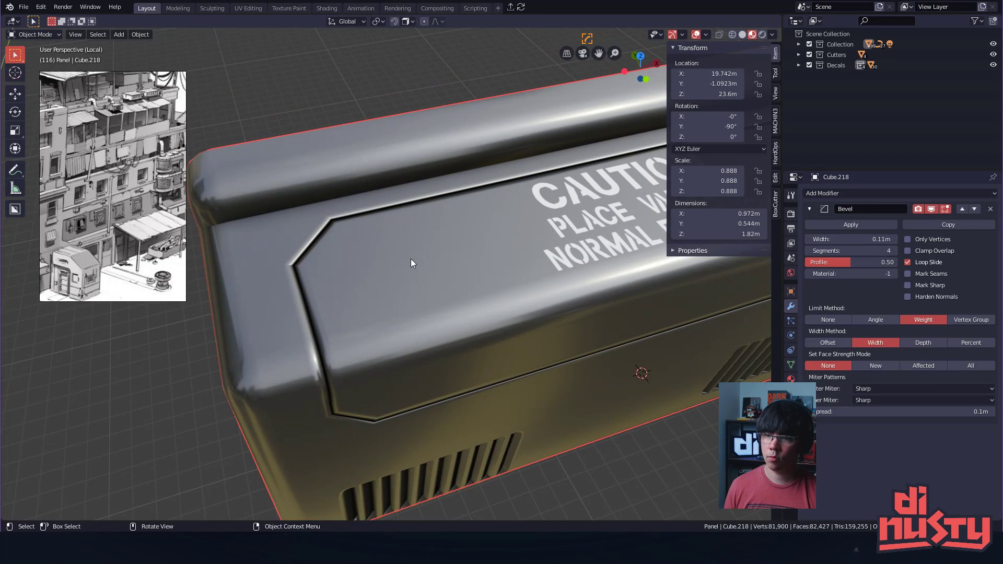
pyautogui.click(360, 283)
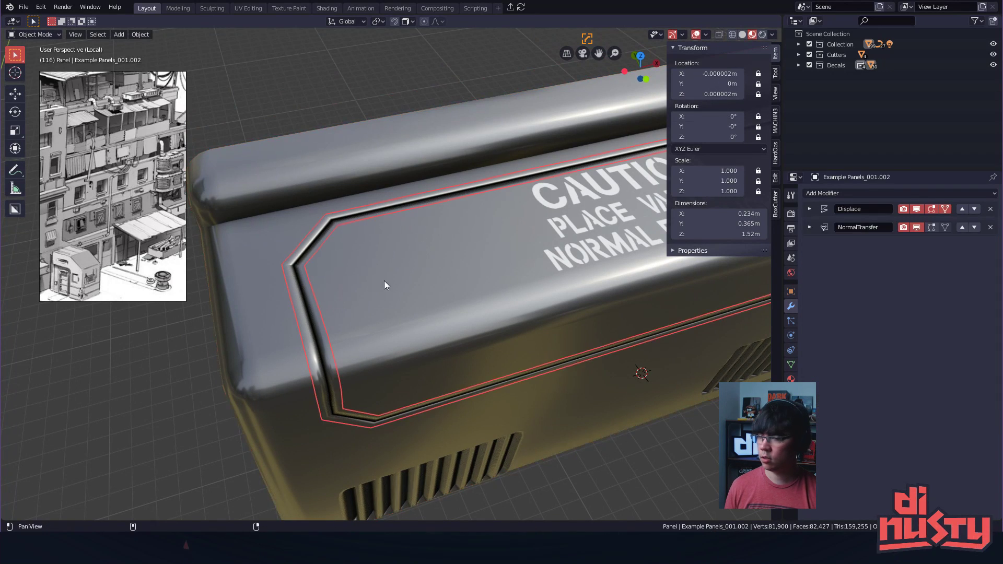
pyautogui.keyDown('shift'); pyautogui.moveTo(378, 284); pyautogui.dragTo(431, 286, button='middle'); pyautogui.keyUp('shift')
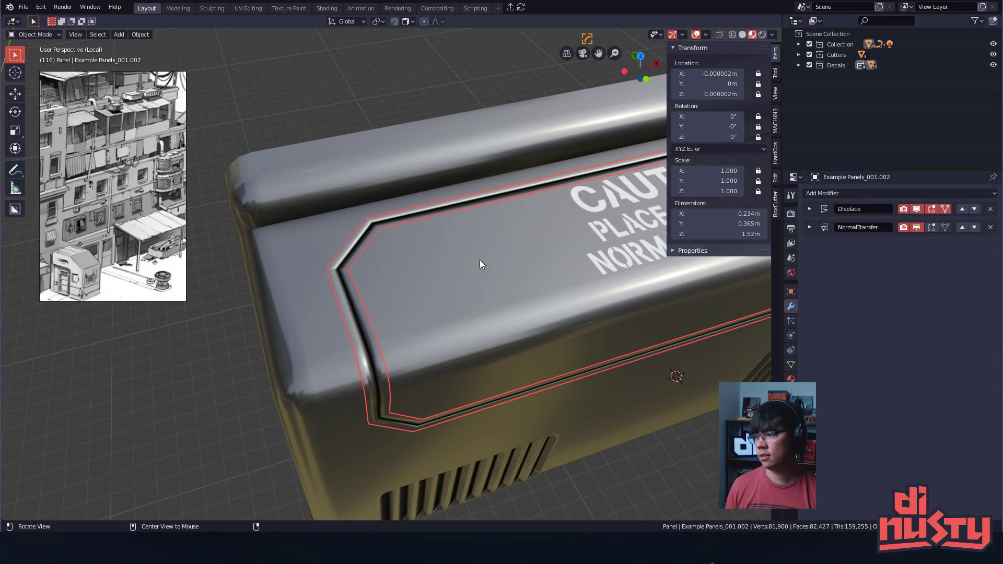
pyautogui.moveTo(479, 259); pyautogui.dragTo(447, 205, button='middle')
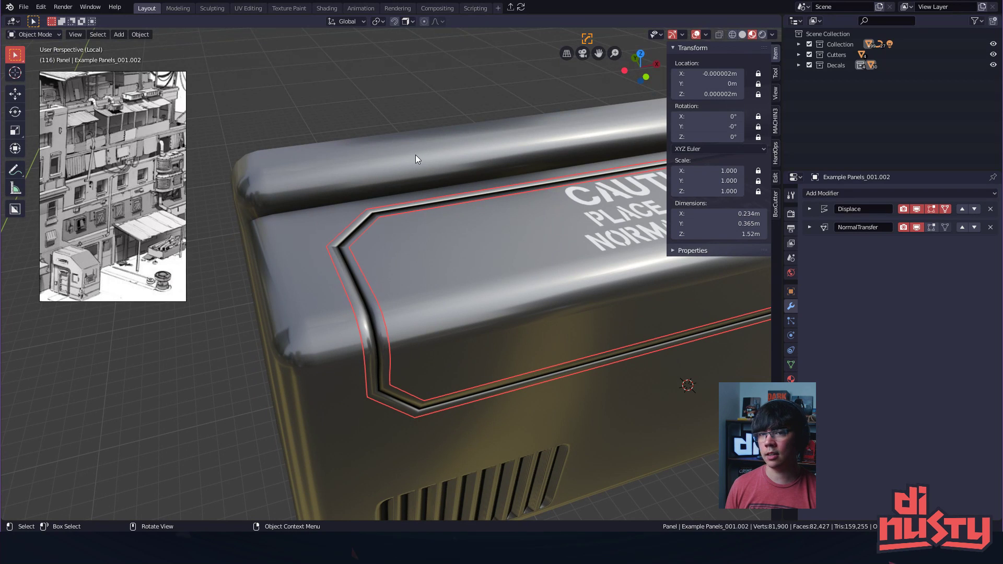
pyautogui.moveTo(472, 193)
pyautogui.mouseDown(button='middle')
pyautogui.moveTo(440, 265)
pyautogui.moveTo(477, 275)
pyautogui.moveTo(463, 184)
pyautogui.mouseUp(button='middle')
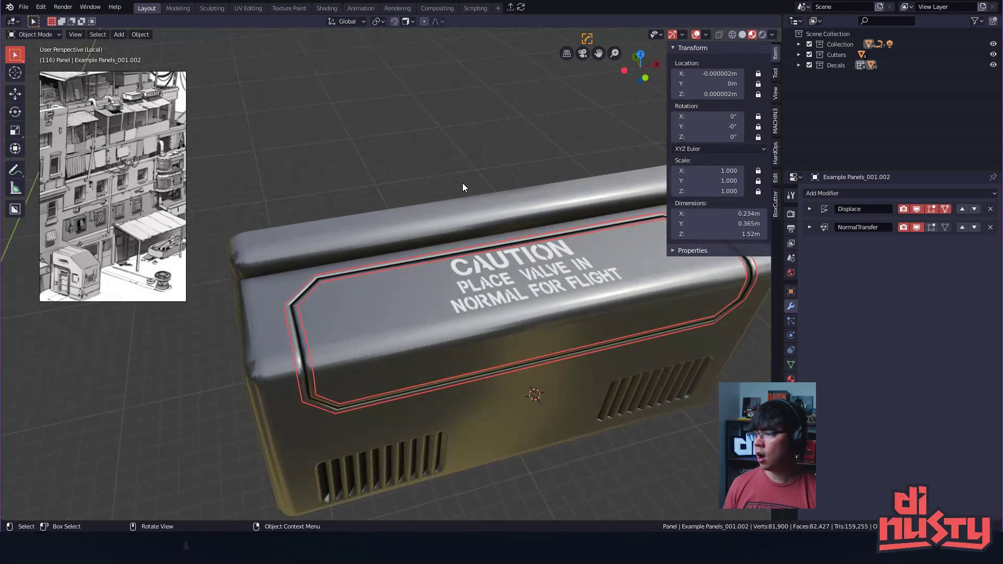
# - Scale the caution text decal on the box's top down to about 0.82 and reposition it within the panel line
pyautogui.click(534, 293)
pyautogui.moveTo(535, 294); pyautogui.dragTo(483, 325, button='middle')
pyautogui.moveTo(439, 211); pyautogui.dragTo(450, 264, button='middle')
pyautogui.press('s')
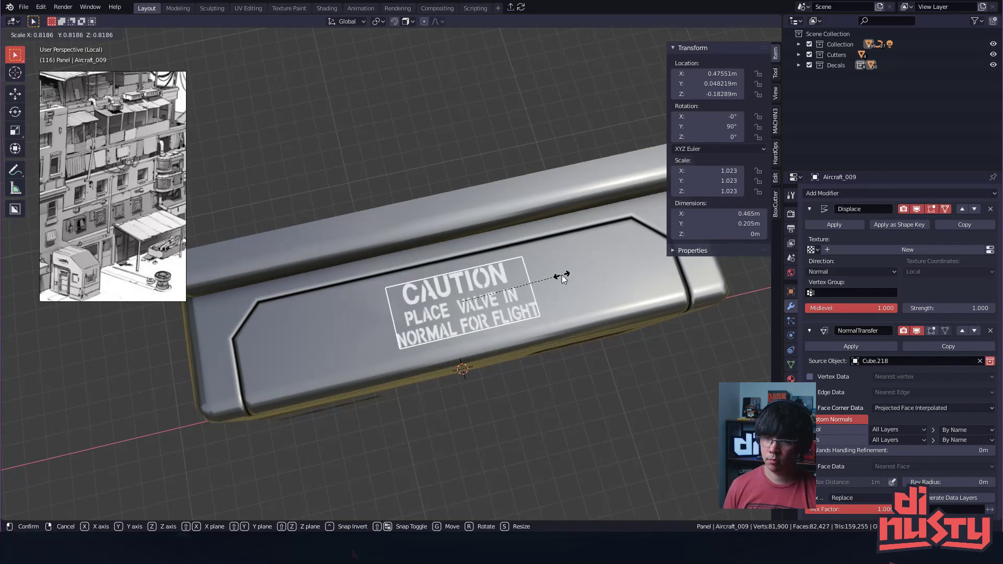
pyautogui.click(561, 275)
pyautogui.moveTo(417, 232); pyautogui.dragTo(429, 219, button='middle')
pyautogui.press('g')
pyautogui.click(489, 279)
pyautogui.moveTo(489, 279); pyautogui.dragTo(437, 252, button='middle')
pyautogui.click(458, 283)
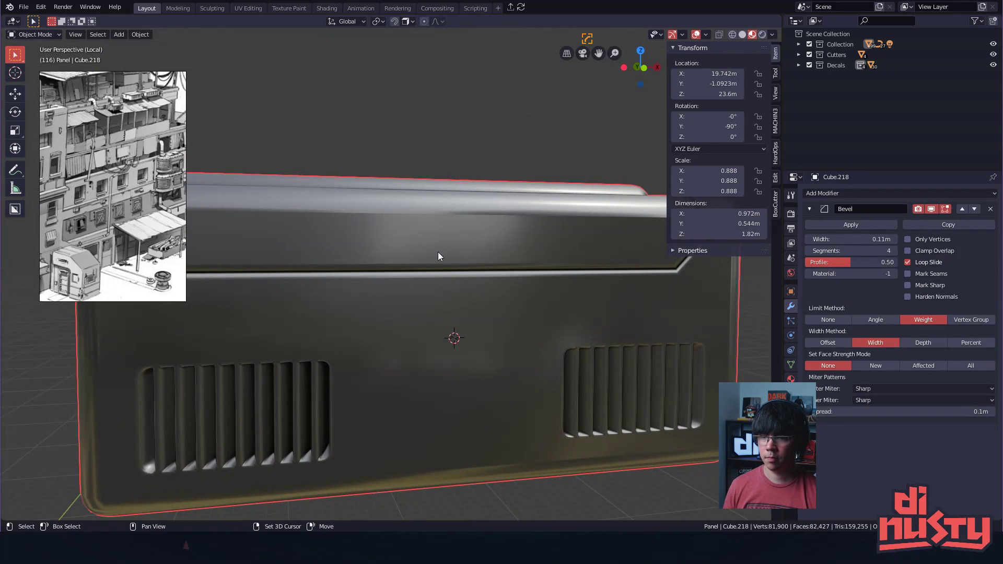
pyautogui.hotkey('shift', 'd')
pyautogui.press('Escape')
pyautogui.press('Delete')
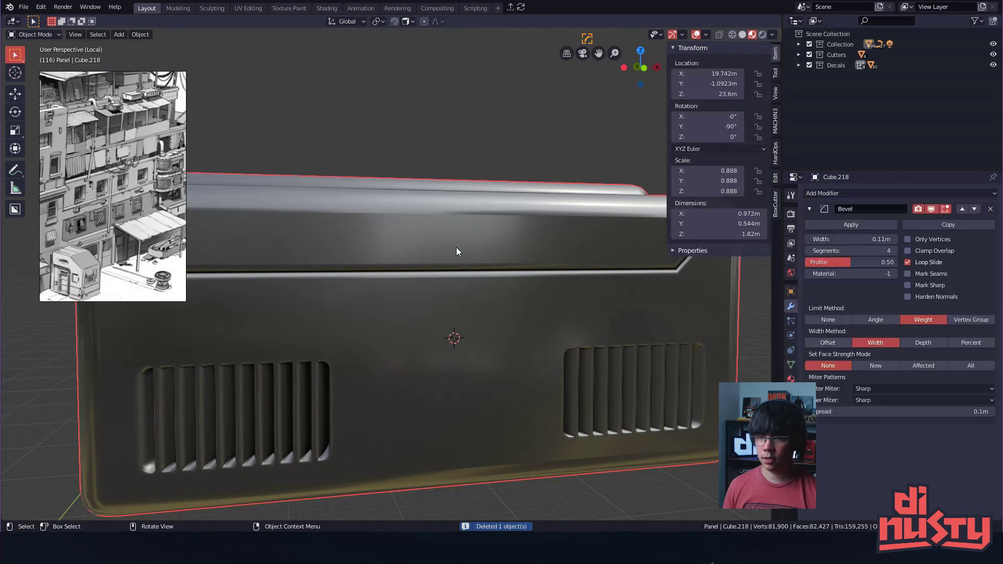
# - Insert the recessed slot decal from the Examples library on the box's upper front panel, scale it to 0.241 and position it
pyautogui.press('d')
pyautogui.click(369, 286)
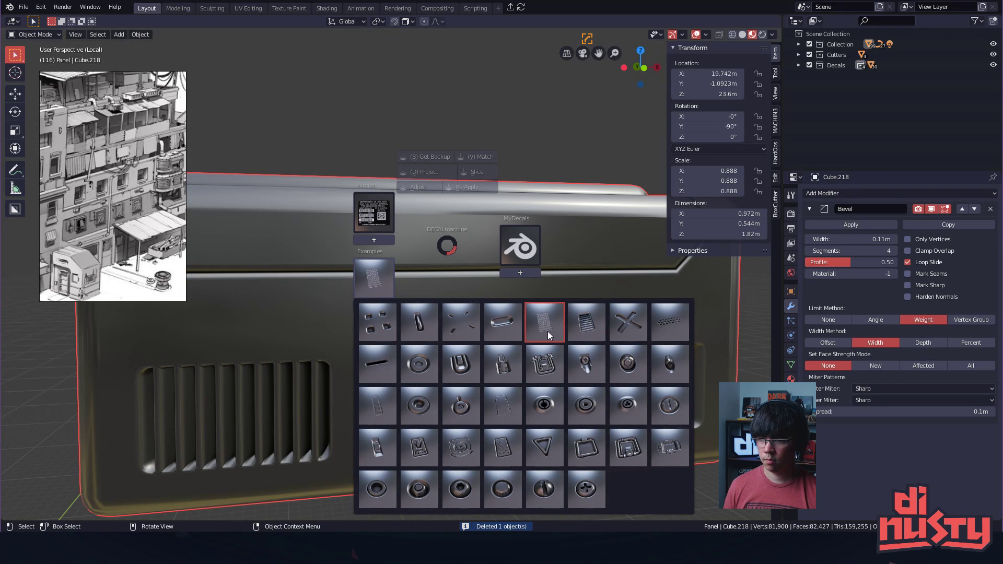
pyautogui.click(496, 326)
pyautogui.press('s')
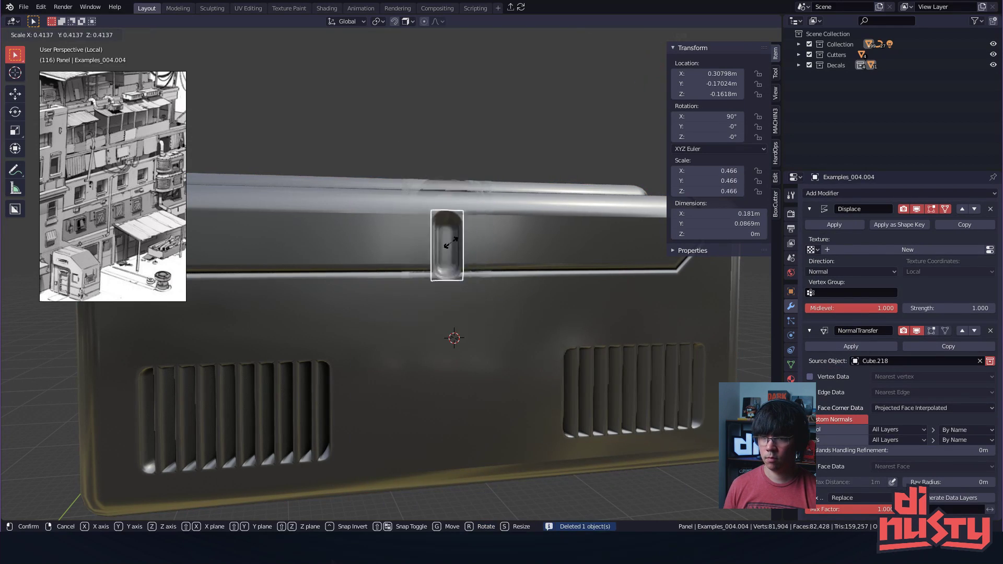
pyautogui.click(450, 244)
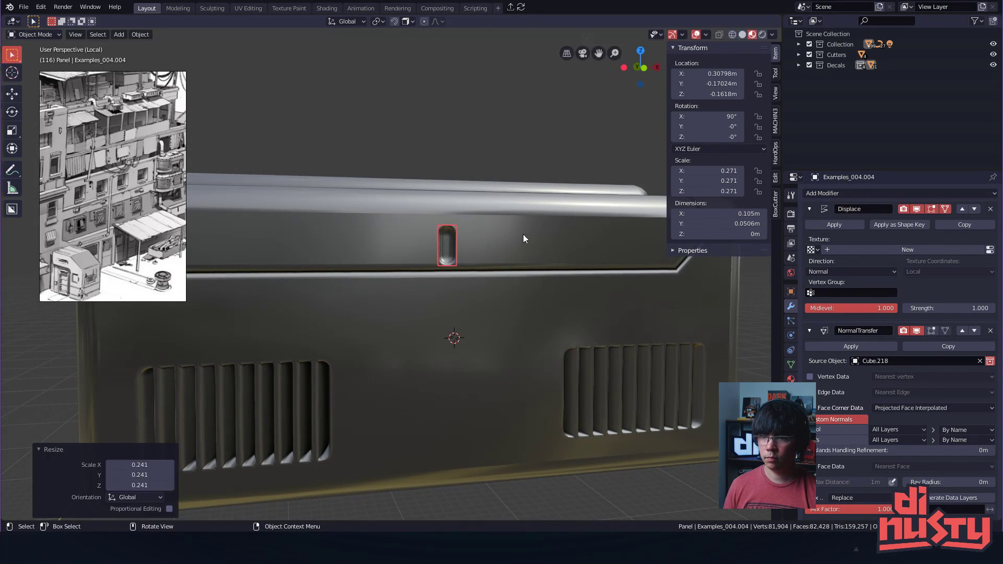
pyautogui.press('g')
pyautogui.click(456, 242)
# - Rotate the slot decal 90° about the global Y axis and scale it up by about 1.6
pyautogui.press('r')
pyautogui.press('x')
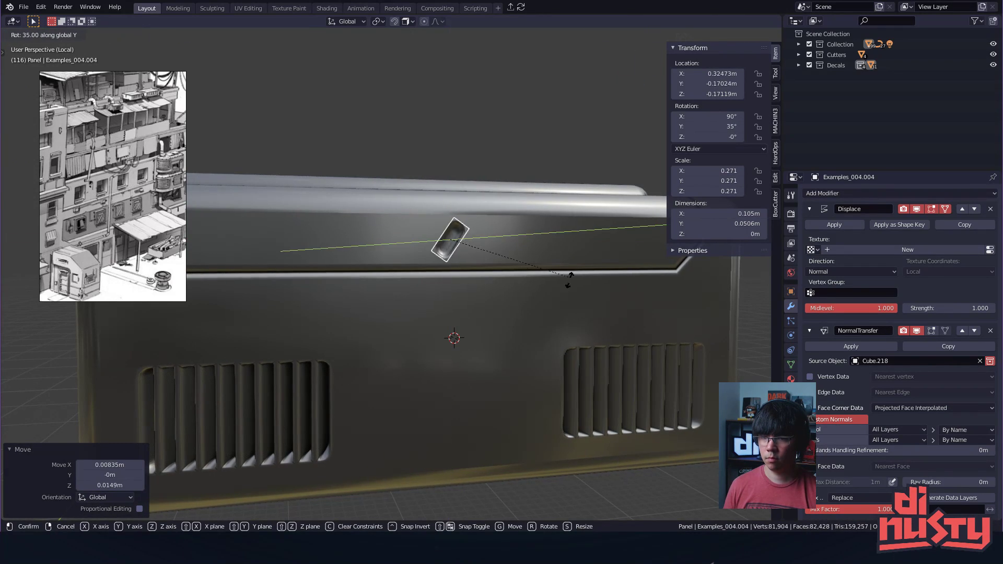
pyautogui.click(485, 324)
pyautogui.press('s')
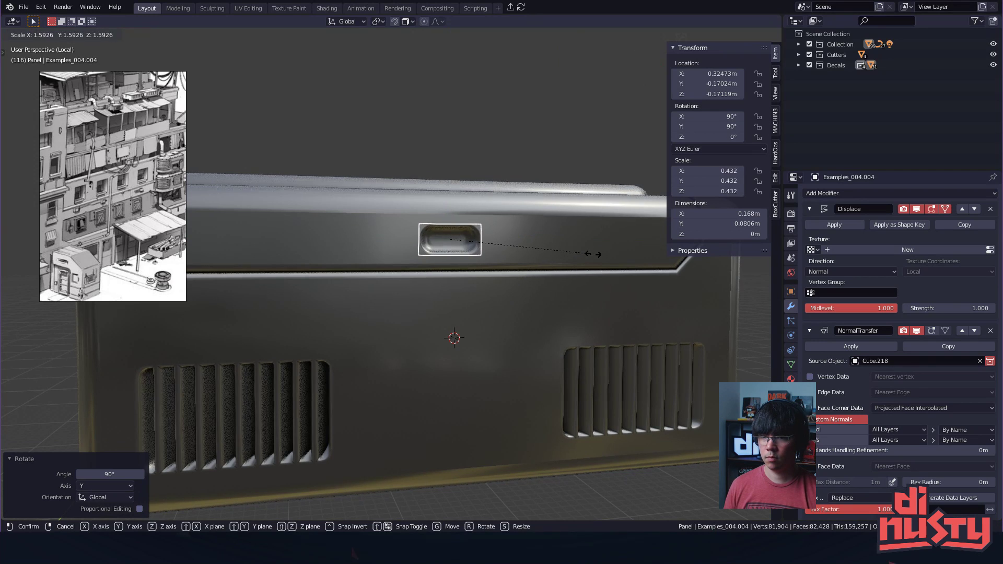
pyautogui.click(591, 257)
pyautogui.moveTo(575, 261); pyautogui.dragTo(539, 256, button='middle')
# - Move the slot decal about -0.556 m along X to the left end of the upper front panel
pyautogui.press('g')
pyautogui.hotkey('shift', 'y')
pyautogui.click(395, 248)
pyautogui.scroll(-1, 394, 249)
pyautogui.moveTo(394, 249); pyautogui.dragTo(436, 264, button='middle')
pyautogui.press('g')
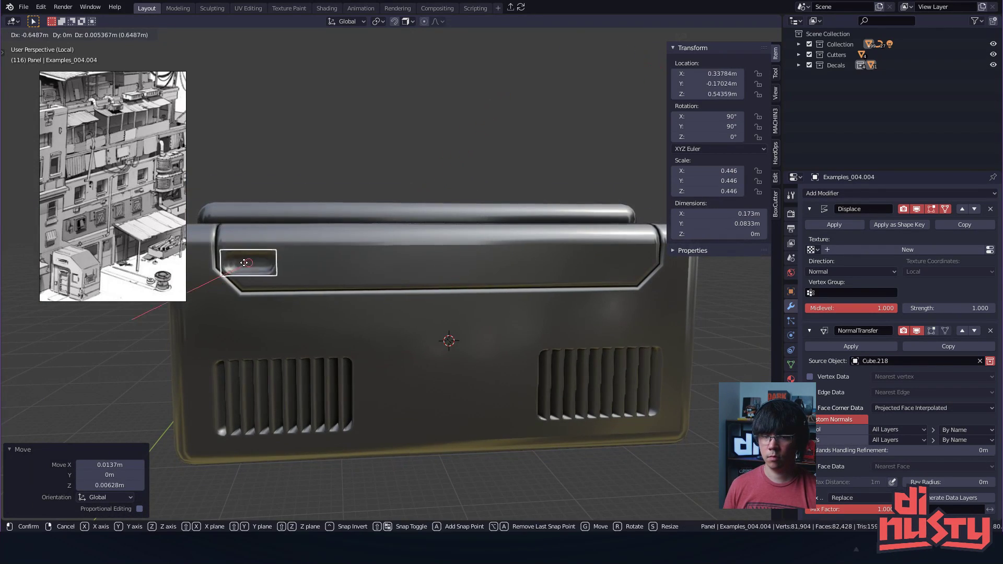
pyautogui.click(278, 265)
pyautogui.moveTo(361, 278); pyautogui.dragTo(482, 291, button='middle')
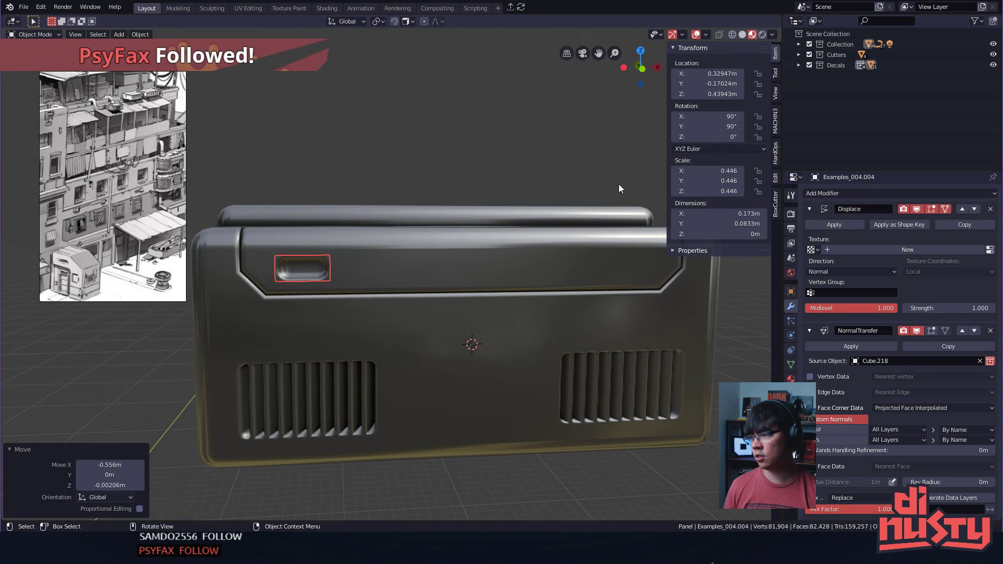
# - Duplicate the slot decal to the opposite end of the upper front panel, about 1.1 m along X, and adjust its X position
pyautogui.moveTo(619, 184); pyautogui.dragTo(342, 250, button='middle')
pyautogui.hotkey('shift', 'd')
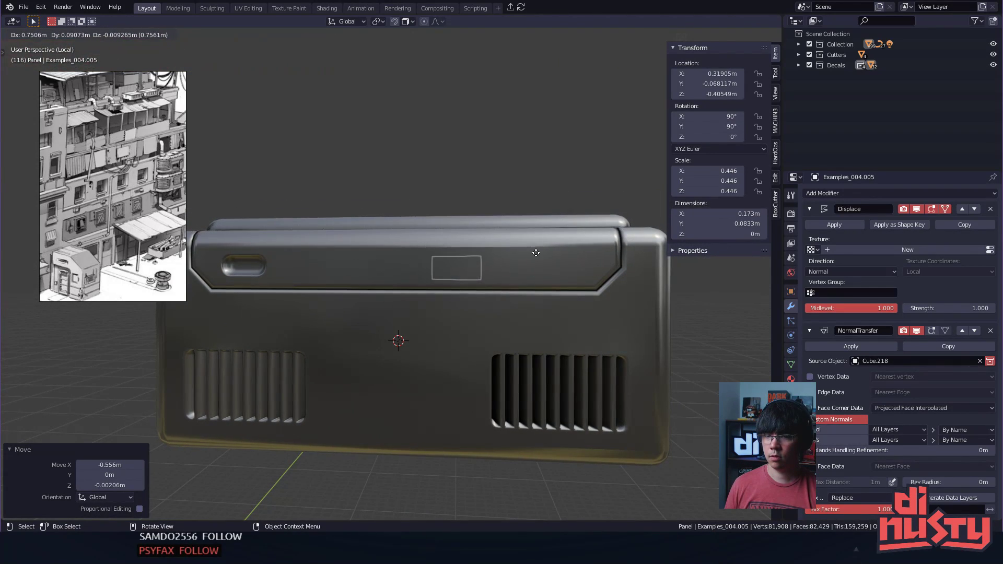
pyautogui.click(635, 274)
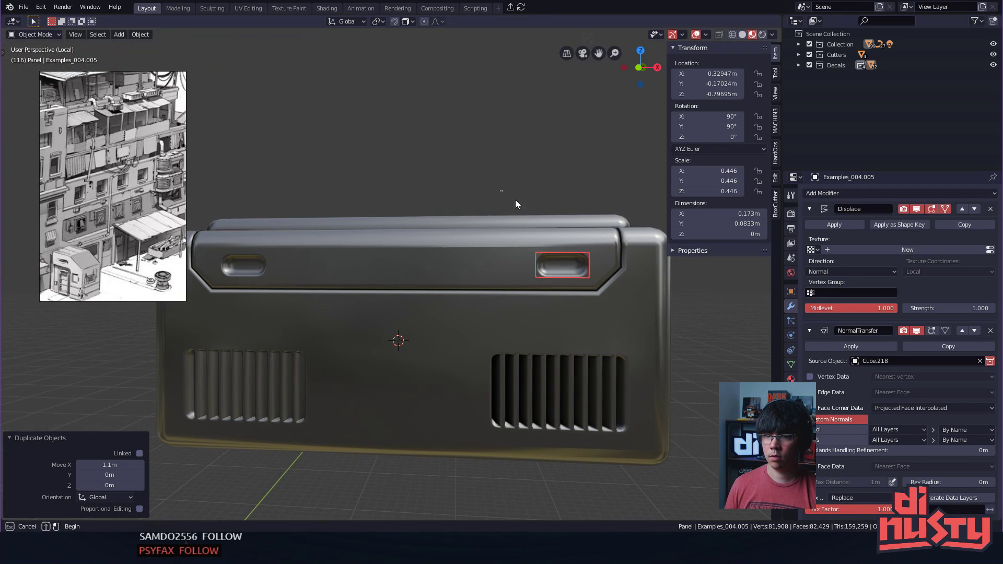
pyautogui.scroll(-1, 507, 195)
pyautogui.moveTo(506, 196); pyautogui.dragTo(527, 209, button='middle')
pyautogui.press('g')
pyautogui.press('x')
pyautogui.click(522, 270)
pyautogui.moveTo(521, 267); pyautogui.dragTo(490, 218, button='middle')
pyautogui.click(490, 217)
pyautogui.press('g')
pyautogui.rightClick(569, 127)
pyautogui.press('Delete')
# - Insert the perforated plate decal from the Examples library and place it on the box's end face
pyautogui.click(486, 230)
pyautogui.press('d')
pyautogui.click(407, 270)
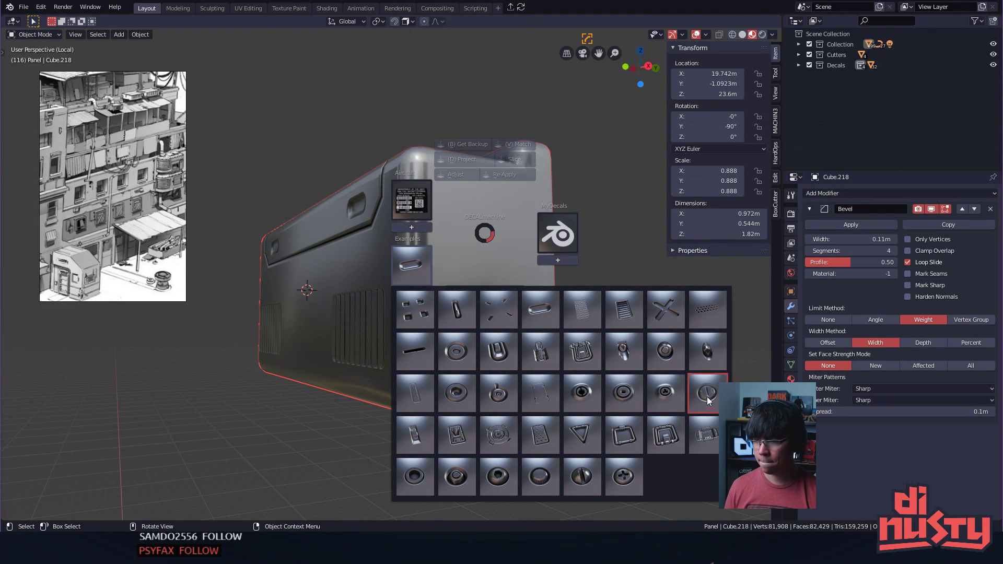
pyautogui.click(528, 439)
pyautogui.press('g')
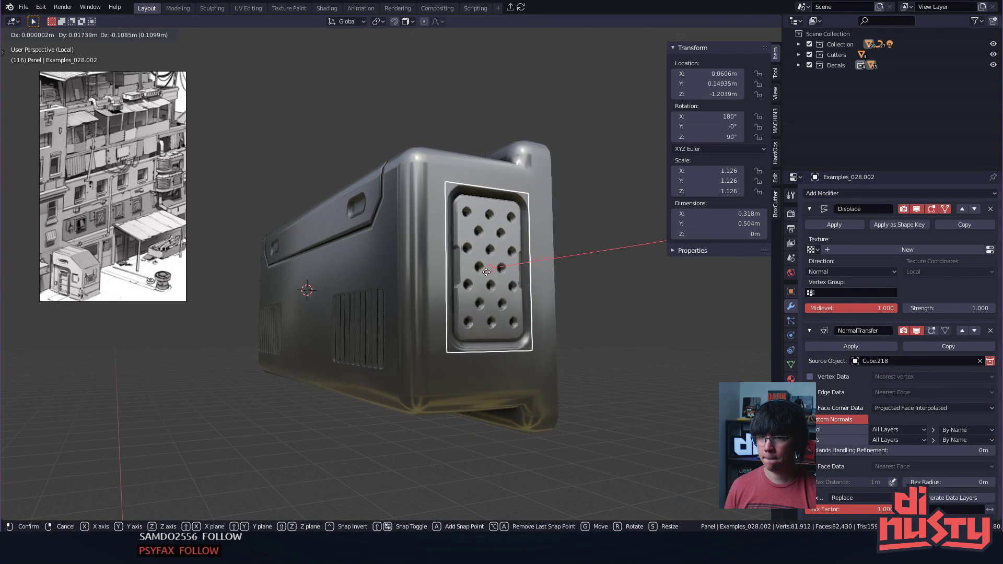
pyautogui.keyDown('ctrl'); pyautogui.click(494, 276); pyautogui.keyUp('ctrl')
pyautogui.moveTo(494, 276); pyautogui.dragTo(387, 298, button='middle')
# - Center the perforated plate decal on the end face, keeping it flush with the surface
pyautogui.press('g')
pyautogui.click(463, 316)
pyautogui.press('g')
pyautogui.hotkey('shift', 'x')
pyautogui.click(397, 289)
pyautogui.click(487, 297)
pyautogui.keyDown('ctrl'); pyautogui.moveTo(487, 297); pyautogui.dragTo(494, 325, button='middle'); pyautogui.keyUp('ctrl')
# - Add a cube at the box's end face, scale it to about 0.22 and move it over the perforated decal
pyautogui.click(453, 279)
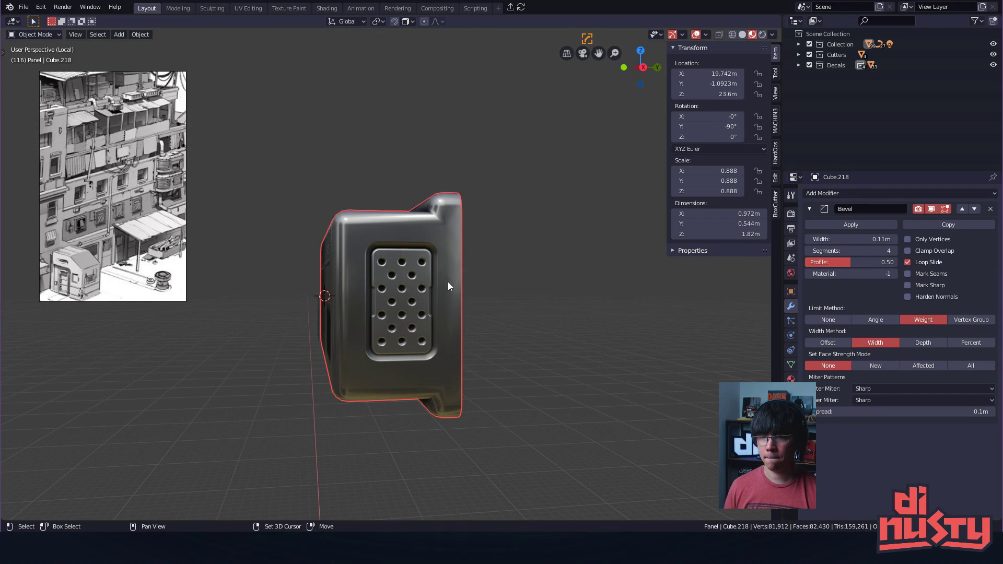
pyautogui.hotkey('shift', 'a')
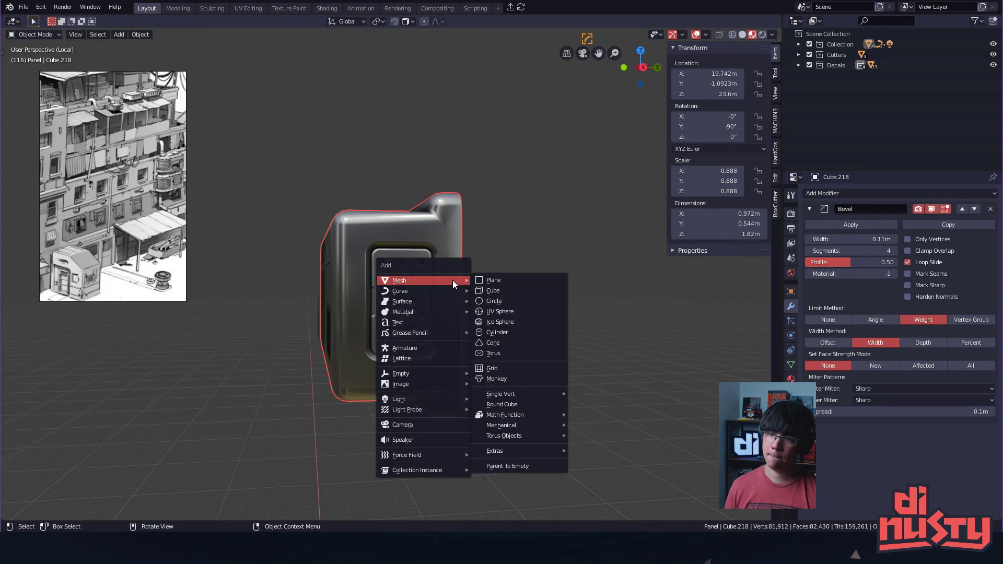
pyautogui.click(506, 287)
pyautogui.press('s')
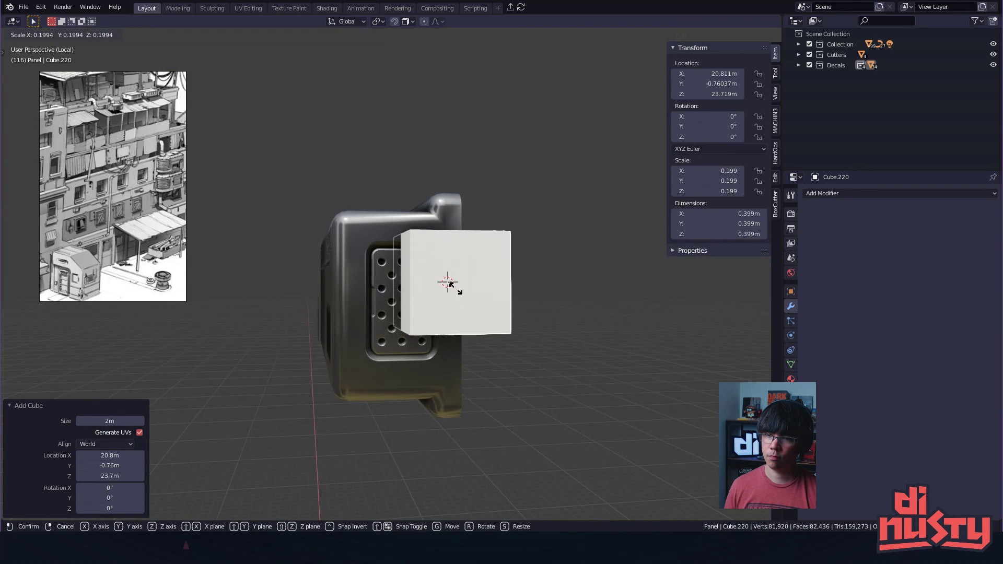
pyautogui.click(488, 290)
pyautogui.press('g')
pyautogui.click(454, 288)
# - Move the cube's side face along the Y axis to fit its width to the box's end face
pyautogui.moveTo(451, 291); pyautogui.dragTo(431, 305, button='middle')
pyautogui.press('Tab')
pyautogui.click(357, 303)
pyautogui.press('Tab')
pyautogui.click(371, 309)
pyautogui.click(368, 310)
pyautogui.press('g')
pyautogui.press('y')
pyautogui.click(337, 311)
# - Move the cube's bottom face down about 0.16 m along the Z axis
pyautogui.keyDown('alt'); pyautogui.moveTo(337, 311); pyautogui.dragTo(390, 274); pyautogui.keyUp('alt')
pyautogui.click(428, 254)
pyautogui.press('g')
pyautogui.press('z')
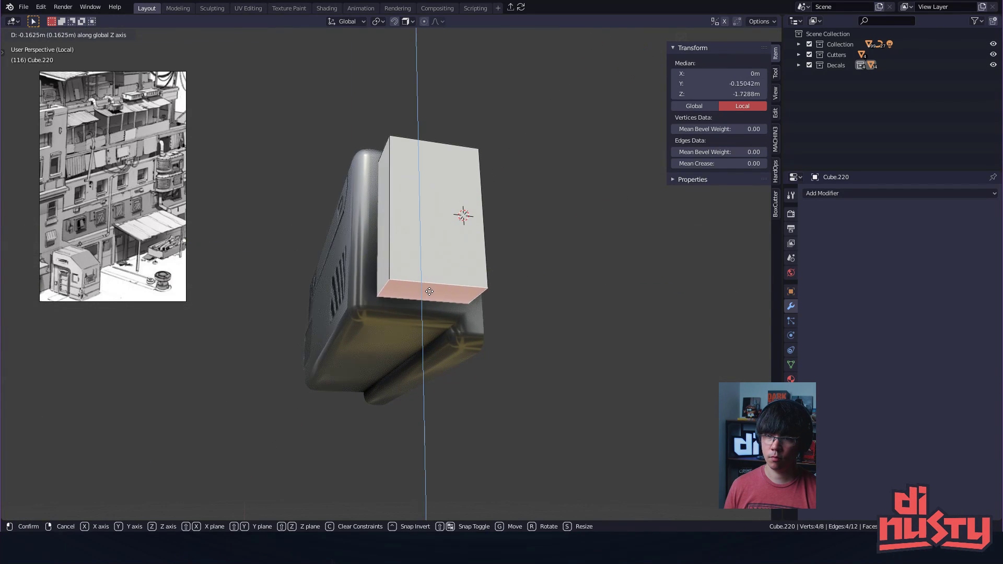
pyautogui.click(429, 292)
# - Move the cube's outer face along the X axis toward the box to reduce how far it protrudes
pyautogui.click(474, 278)
pyautogui.keyDown('alt'); pyautogui.moveTo(527, 263); pyautogui.dragTo(524, 318); pyautogui.keyUp('alt')
pyautogui.press('g')
pyautogui.press('x')
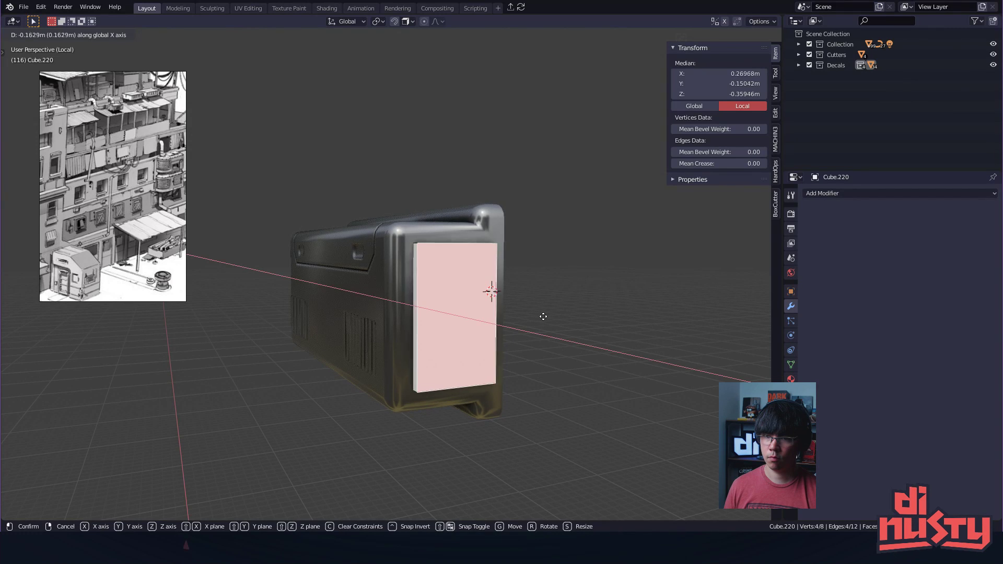
pyautogui.click(597, 316)
pyautogui.moveTo(597, 317); pyautogui.dragTo(568, 309, button='middle')
pyautogui.press('Tab')
pyautogui.click(566, 279)
# - Bevel the cube's four lengthwise corner edges with one segment, about 0.20 m wide
pyautogui.keyDown('alt'); pyautogui.moveTo(465, 323); pyautogui.dragTo(386, 278); pyautogui.keyUp('alt')
pyautogui.click(378, 205)
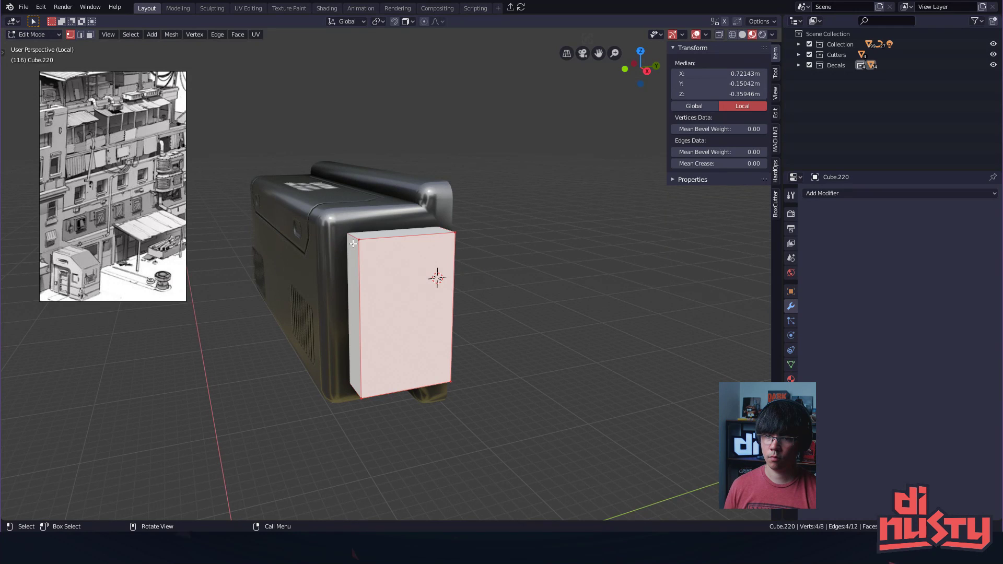
pyautogui.press('Tab')
pyautogui.click(353, 286)
pyautogui.click(352, 237)
pyautogui.moveTo(352, 388); pyautogui.dragTo(344, 278, button='middle')
pyautogui.moveTo(353, 168); pyautogui.dragTo(374, 278, button='middle')
pyautogui.hotkey('ctrl', 'b')
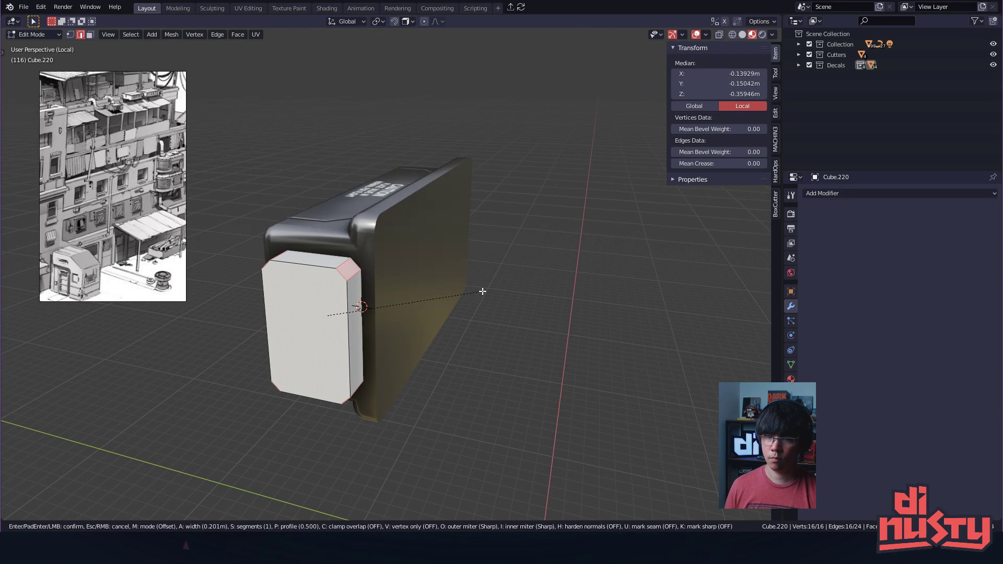
pyautogui.click(482, 292)
# - Slice the box with the chamfered cube in DECALmachine to create a panel line on the end face
pyautogui.keyDown('alt'); pyautogui.moveTo(482, 291); pyautogui.dragTo(500, 287); pyautogui.keyUp('alt')
pyautogui.press('Tab')
pyautogui.click(502, 230)
pyautogui.keyDown('alt'); pyautogui.moveTo(400, 318); pyautogui.dragTo(419, 326); pyautogui.keyUp('alt')
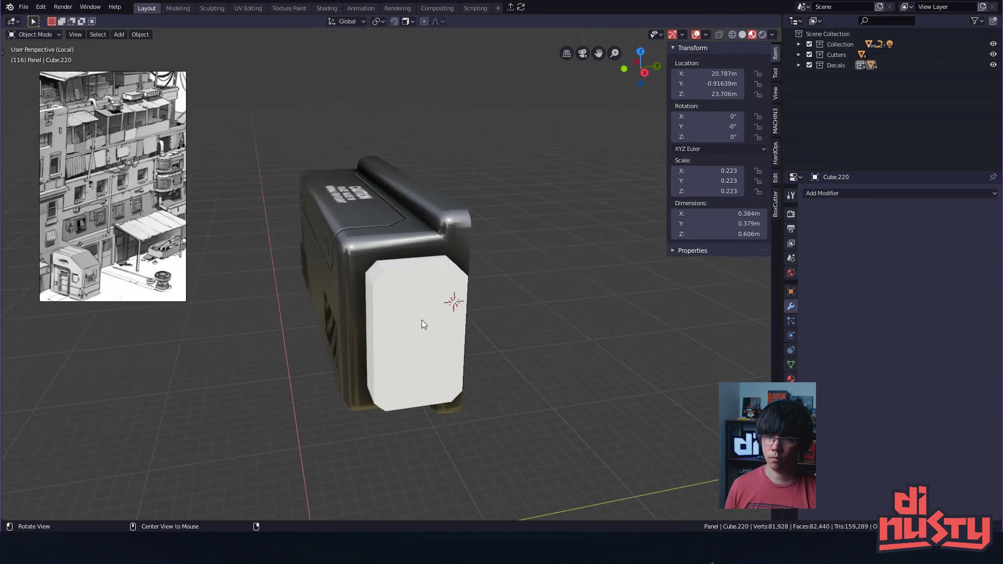
pyautogui.keyDown('shift'); pyautogui.click(423, 254); pyautogui.keyUp('shift')
pyautogui.press('d')
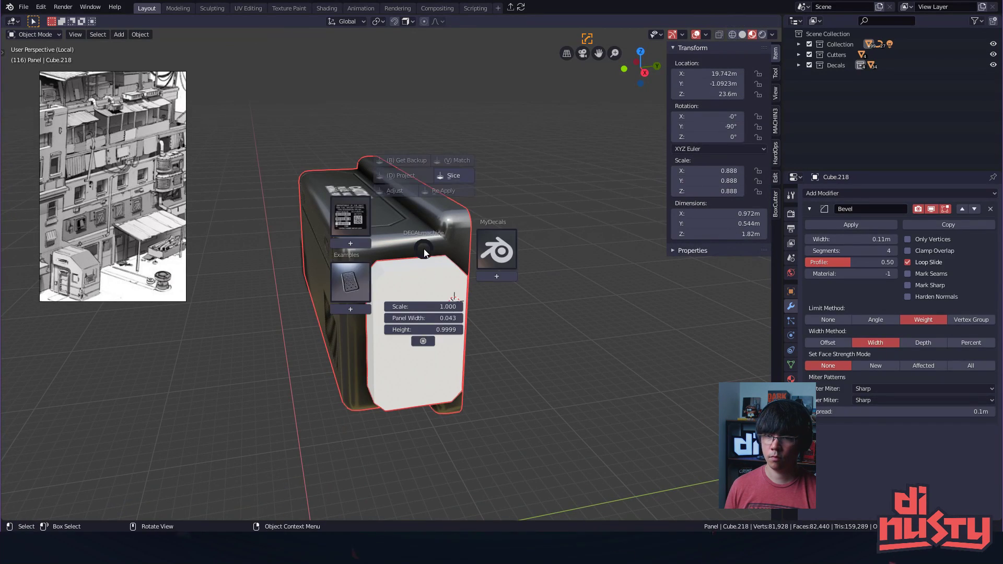
pyautogui.press('s')
pyautogui.keyDown('alt'); pyautogui.moveTo(472, 243); pyautogui.dragTo(443, 257); pyautogui.keyUp('alt')
# - Scale the perforated plate decal down to fit inside the new end-face panel line and reposition it
pyautogui.click(413, 268)
pyautogui.press('s')
pyautogui.click(499, 278)
pyautogui.press('g')
pyautogui.click(407, 289)
pyautogui.click(529, 304)
pyautogui.keyDown('alt'); pyautogui.moveTo(529, 305); pyautogui.dragTo(424, 286); pyautogui.keyUp('alt')
# - Fine-tune the size and position of the decals around the box
pyautogui.click(386, 222)
pyautogui.press('s')
pyautogui.click(385, 218)
pyautogui.press('g')
pyautogui.click(388, 214)
pyautogui.click(513, 255)
pyautogui.click(383, 263)
pyautogui.press('g')
pyautogui.click(383, 264)
pyautogui.click(507, 285)
# - Move the perforated plate decal up about 0.057 m along the Z axis within the end panel
pyautogui.click(456, 281)
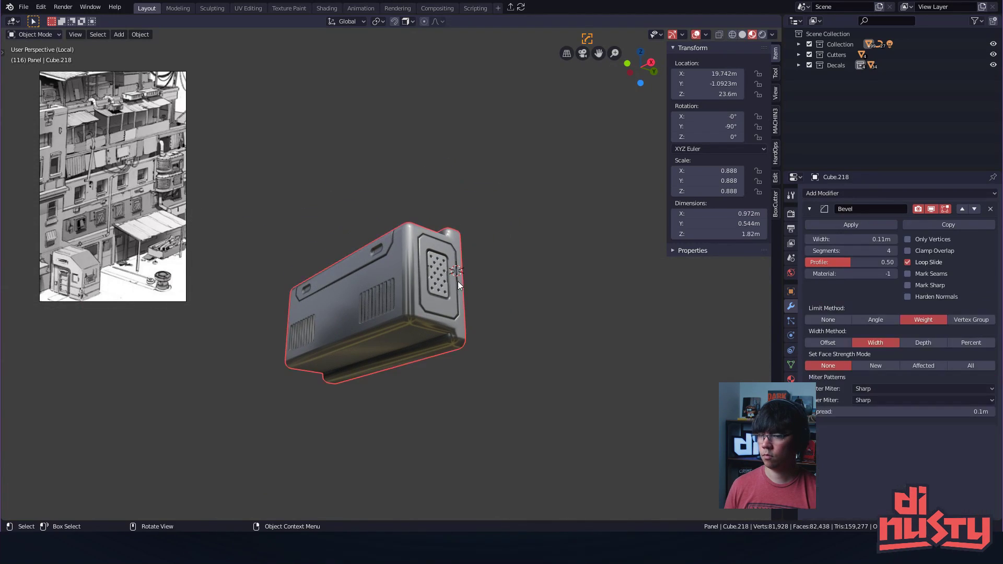
pyautogui.scroll(4, 544, 336)
pyautogui.keyDown('alt'); pyautogui.moveTo(544, 331); pyautogui.dragTo(424, 295); pyautogui.keyUp('alt')
pyautogui.click(424, 294)
pyautogui.press('g')
pyautogui.press('z')
pyautogui.click(430, 282)
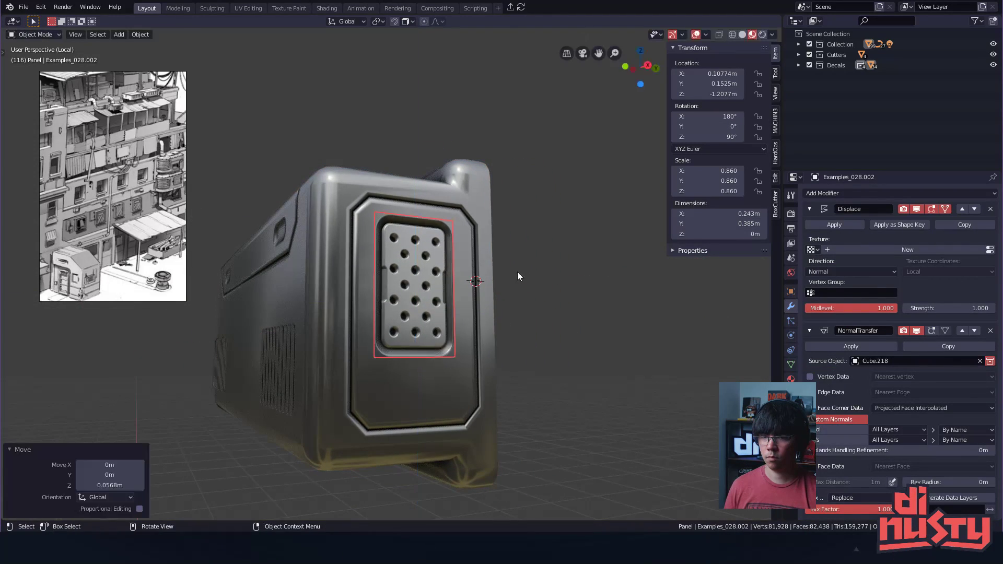
pyautogui.click(504, 273)
pyautogui.keyDown('alt'); pyautogui.moveTo(504, 274); pyautogui.dragTo(472, 300); pyautogui.keyUp('alt')
pyautogui.click(415, 333)
pyautogui.rightClick(601, 271)
pyautogui.press('Delete')
# - Insert the four-screw plate decal from the Examples library below the perforated plate and scale it to 0.419
pyautogui.click(422, 330)
pyautogui.press('d')
pyautogui.click(356, 362)
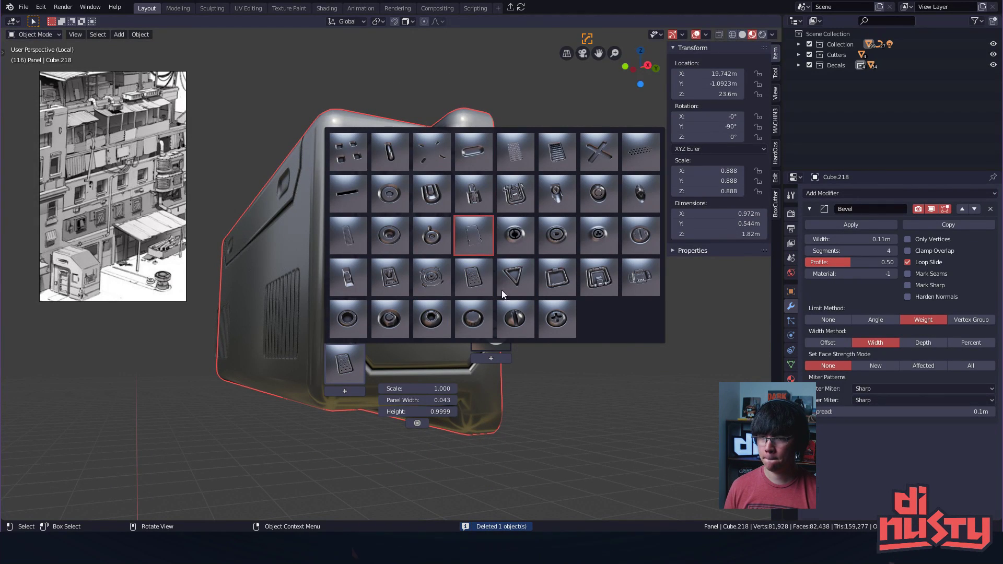
pyautogui.click(474, 239)
pyautogui.press('s')
pyautogui.click(425, 313)
# - Rotate the four-screw plate decal 90° about the X axis and scale it up by 1.362
pyautogui.press('r')
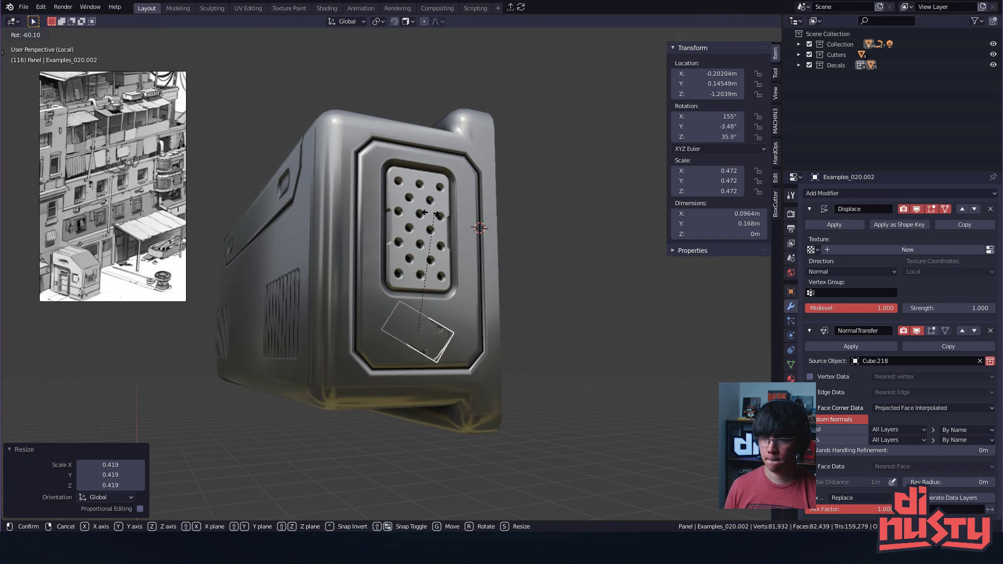
pyautogui.keyDown('ctrl'); pyautogui.click(528, 283); pyautogui.keyUp('ctrl')
pyautogui.press('s')
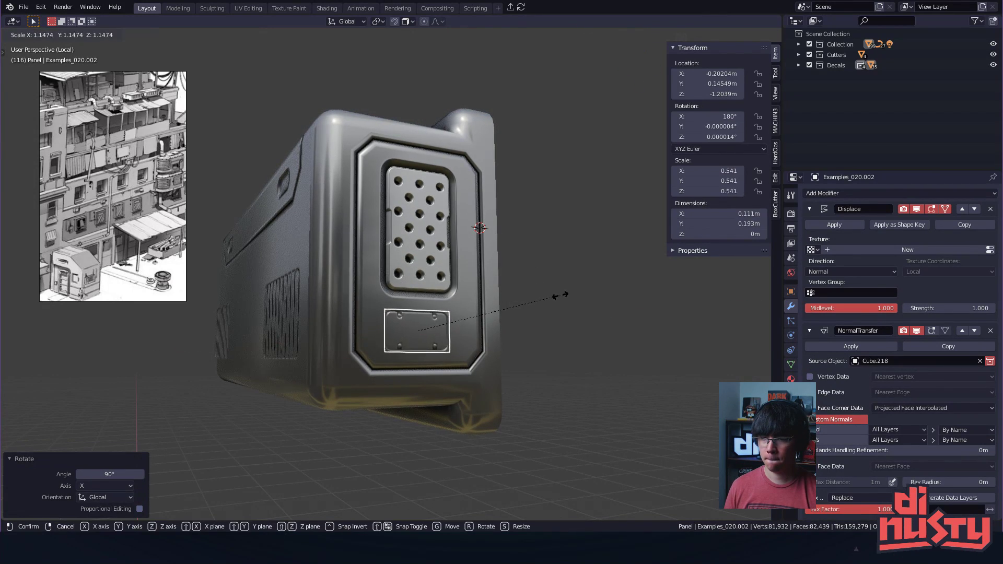
pyautogui.click(589, 302)
# - Scale the four-screw plate decal by 1.049 and shift it about 0.009 m along Y to centre it within the end panel
pyautogui.keyDown('alt'); pyautogui.moveTo(588, 302); pyautogui.dragTo(416, 332, button='middle'); pyautogui.keyUp('alt')
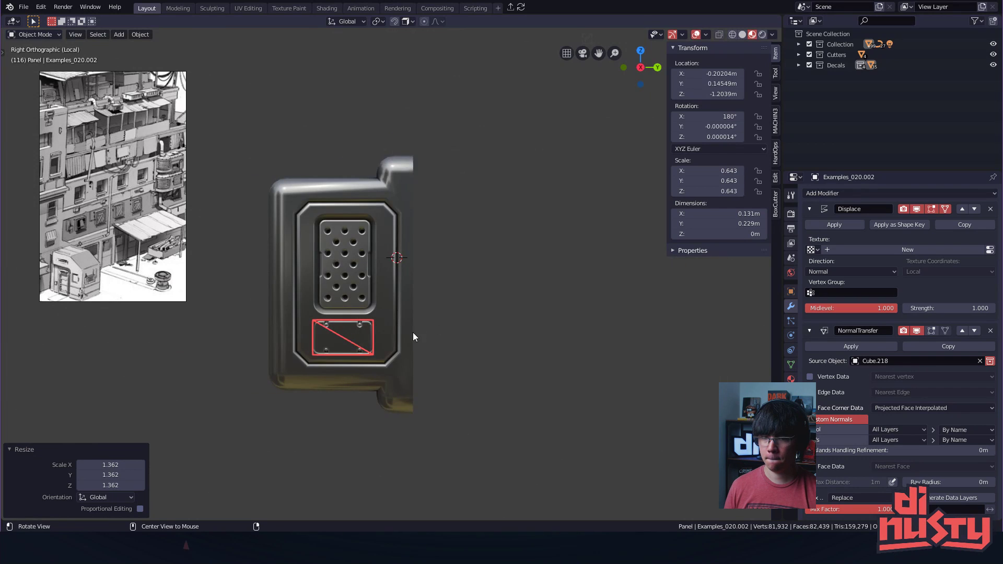
pyautogui.scroll(5, 370, 366)
pyautogui.press('s')
pyautogui.click(452, 319)
pyautogui.press('g')
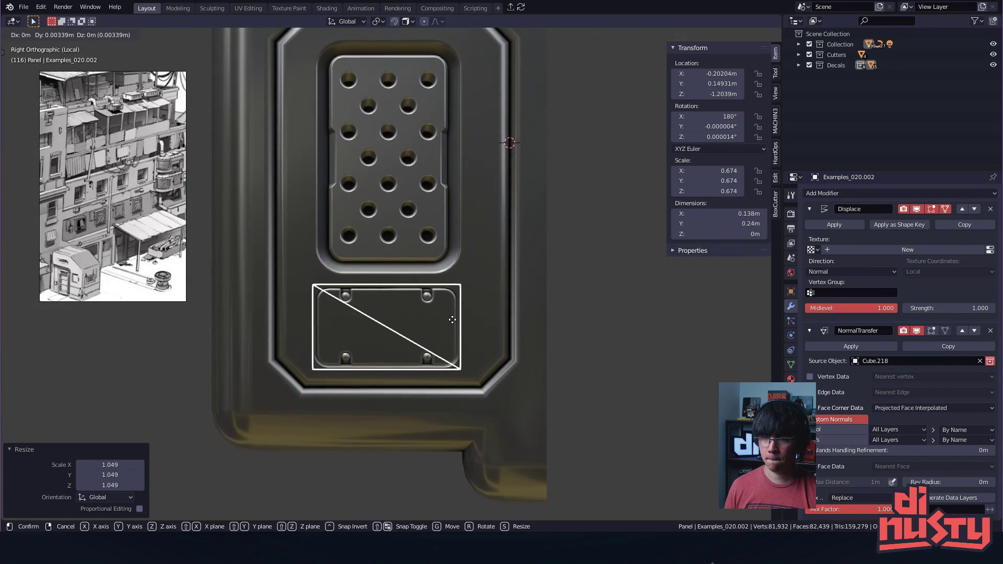
pyautogui.click(457, 320)
pyautogui.scroll(-2, 462, 309)
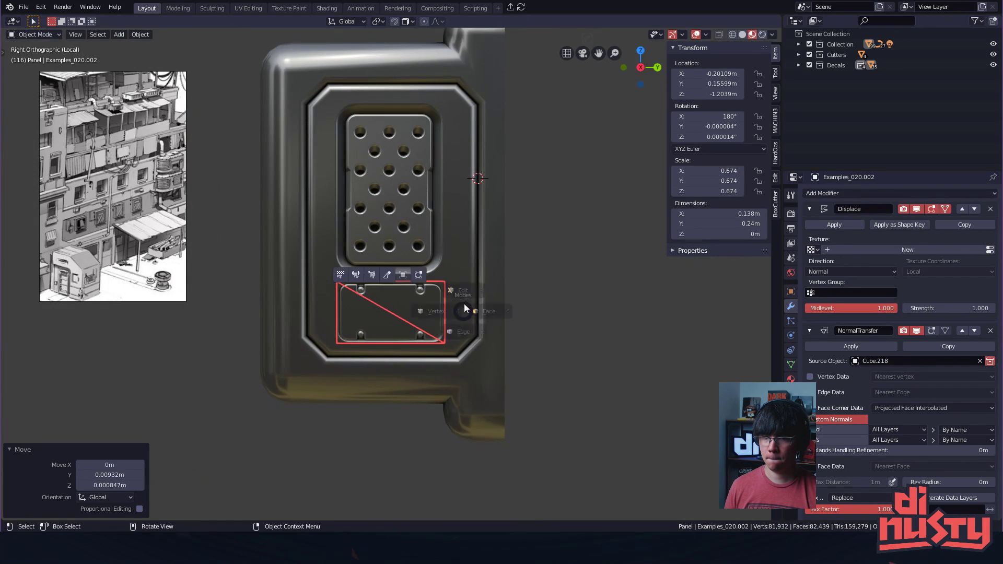
# - Examine the end-panel decals and the rest of the box from several angles
pyautogui.press('Tab')
pyautogui.moveTo(602, 241); pyautogui.dragTo(504, 295, button='middle')
pyautogui.scroll(-2, 549, 284)
pyautogui.click(492, 286)
pyautogui.press('Tab')
pyautogui.moveTo(563, 256)
pyautogui.mouseDown(button='middle')
pyautogui.moveTo(494, 342)
pyautogui.moveTo(390, 317)
pyautogui.moveTo(349, 275)
pyautogui.moveTo(421, 310)
pyautogui.moveTo(492, 291)
pyautogui.mouseUp(button='middle')
pyautogui.press('z')
pyautogui.moveTo(403, 148); pyautogui.dragTo(531, 205, button='middle')
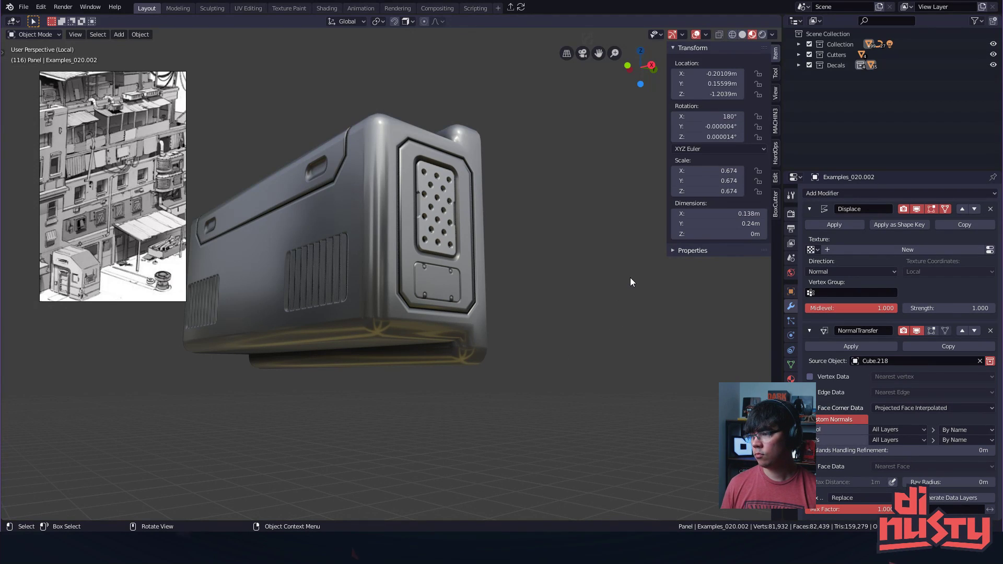
pyautogui.moveTo(622, 358); pyautogui.dragTo(493, 172, button='middle')
pyautogui.scroll(4, 570, 364)
pyautogui.scroll(-2, 595, 403)
# - Select both front vent decals and lower their upper edges along Z in Edit Mode to make each vent about 0.132 m tall
pyautogui.click(572, 302)
pyautogui.moveTo(572, 302); pyautogui.dragTo(358, 304, button='middle')
pyautogui.keyDown('shift'); pyautogui.click(357, 305); pyautogui.keyUp('shift')
pyautogui.keyDown('shift'); pyautogui.moveTo(448, 344); pyautogui.dragTo(427, 353, button='middle'); pyautogui.keyUp('shift')
pyautogui.press('Tab')
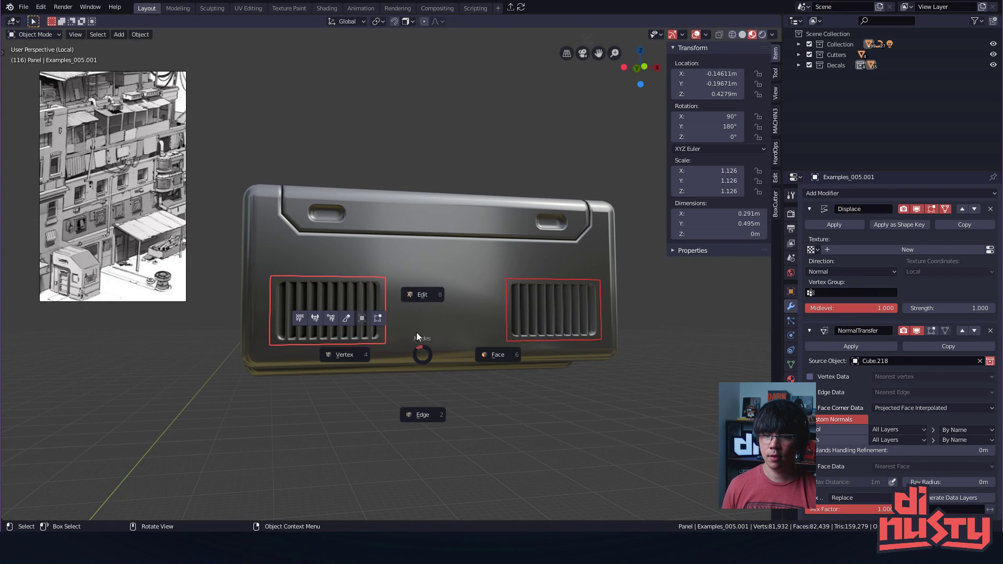
pyautogui.click(430, 307)
pyautogui.moveTo(257, 251); pyautogui.dragTo(697, 299)
pyautogui.press('g')
pyautogui.press('z')
pyautogui.click(685, 330)
pyautogui.press('Tab')
pyautogui.click(680, 297)
pyautogui.click(698, 234)
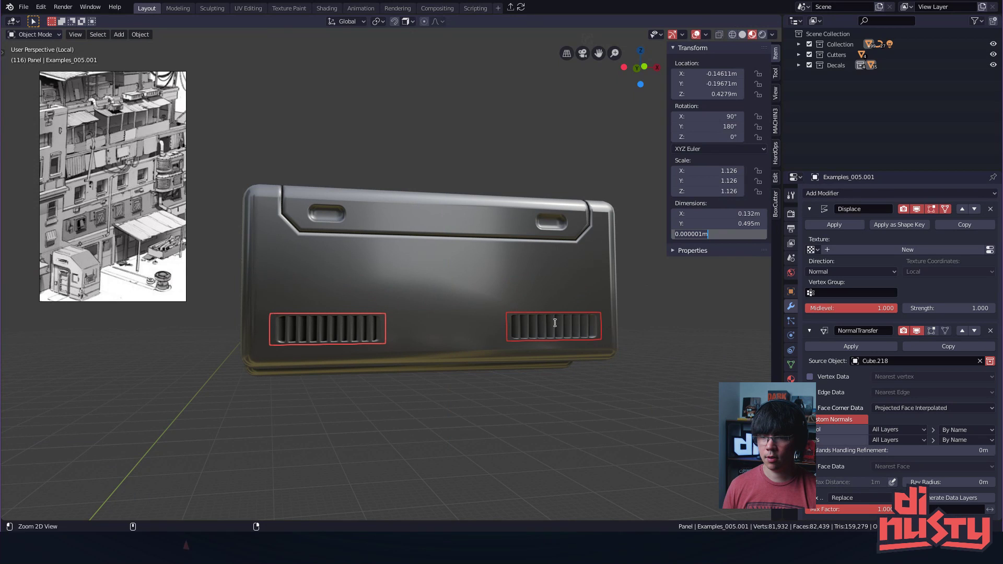
pyautogui.press('Return')
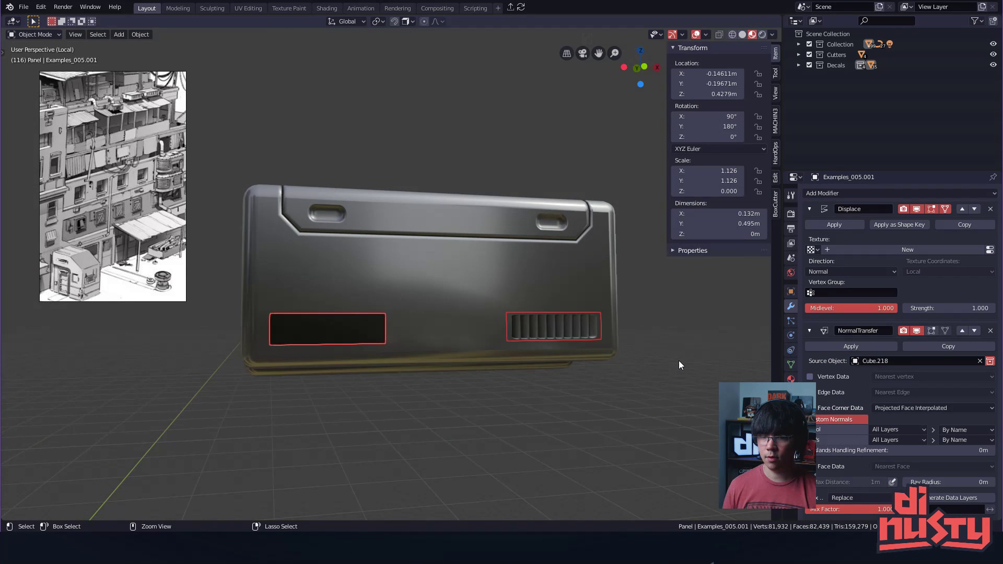
# - Inspect the shortened vents, slots, caution text and panel lines on the isolated box up close and from a distance
pyautogui.moveTo(674, 354); pyautogui.dragTo(453, 334, button='middle')
pyautogui.scroll(4, 565, 381)
pyautogui.scroll(-2, 453, 335)
pyautogui.scroll(-6, 455, 333)
pyautogui.moveTo(312, 321); pyautogui.dragTo(510, 373, button='middle')
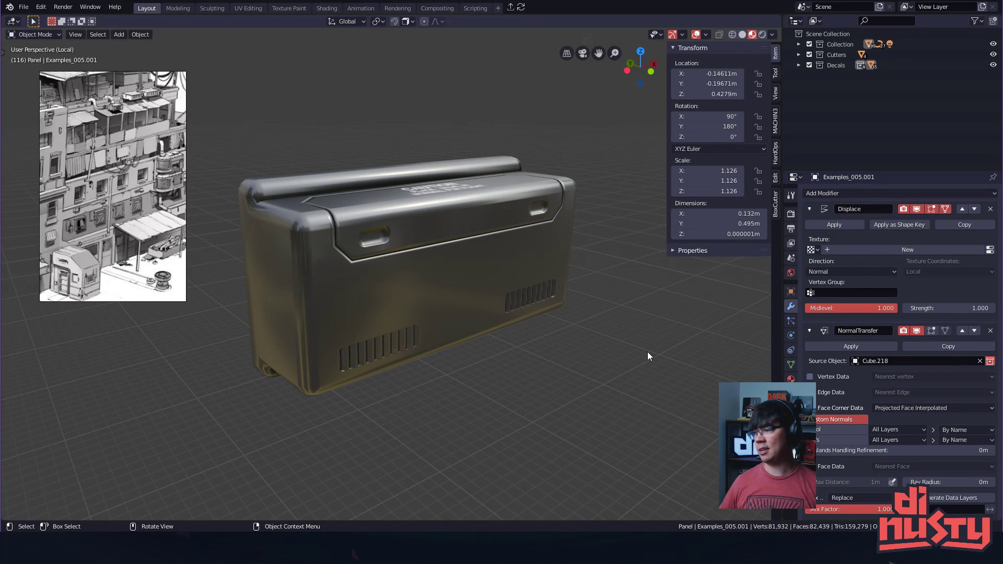
pyautogui.moveTo(624, 317); pyautogui.dragTo(645, 375, button='middle')
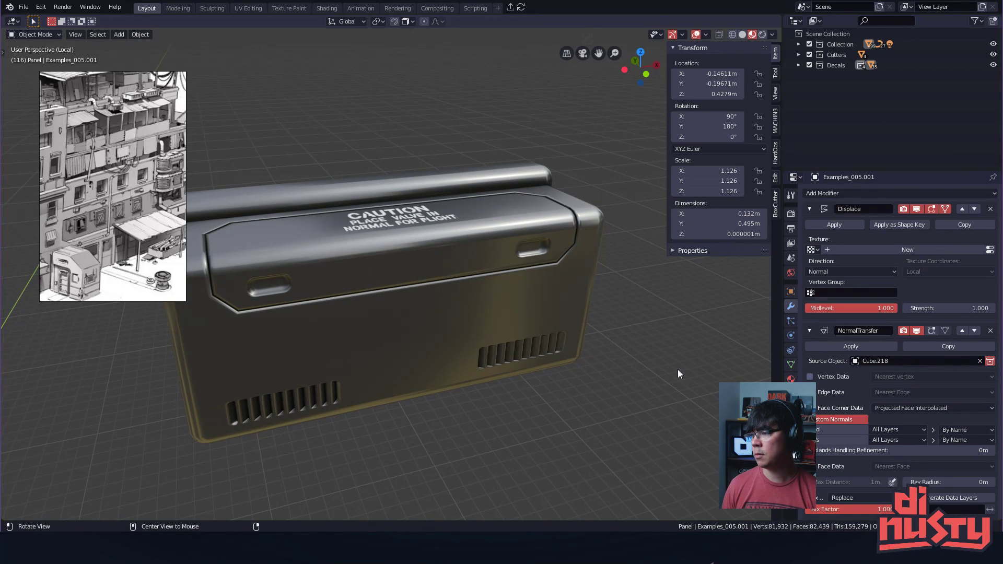
pyautogui.moveTo(678, 371); pyautogui.dragTo(613, 386, button='middle')
pyautogui.keyDown('alt'); pyautogui.moveTo(613, 387); pyautogui.dragTo(563, 424); pyautogui.keyUp('alt')
pyautogui.scroll(-4, 559, 422)
pyautogui.keyDown('alt'); pyautogui.moveTo(496, 410); pyautogui.dragTo(513, 422); pyautogui.keyUp('alt')
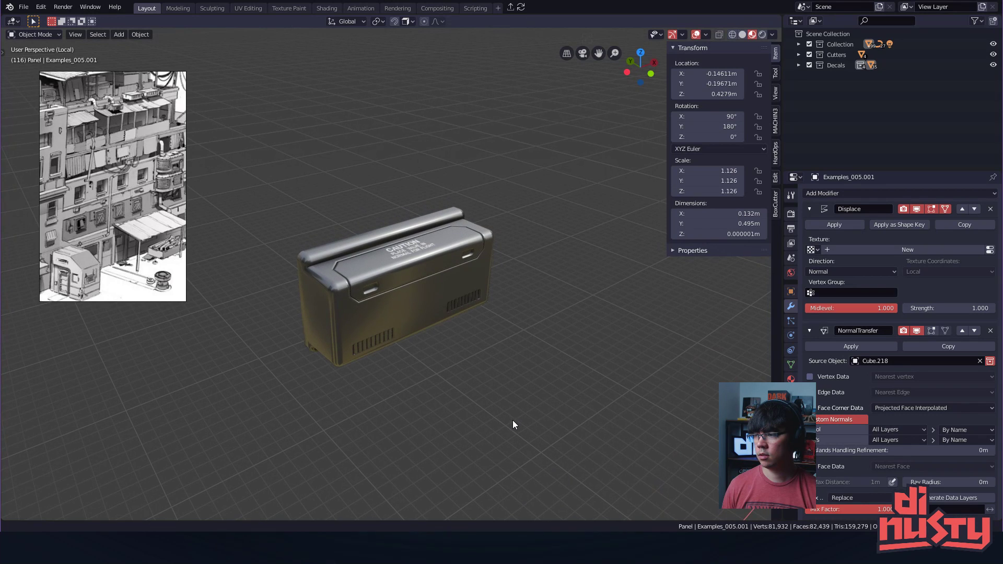
pyautogui.keyDown('alt'); pyautogui.moveTo(580, 410); pyautogui.dragTo(541, 350); pyautogui.keyUp('alt')
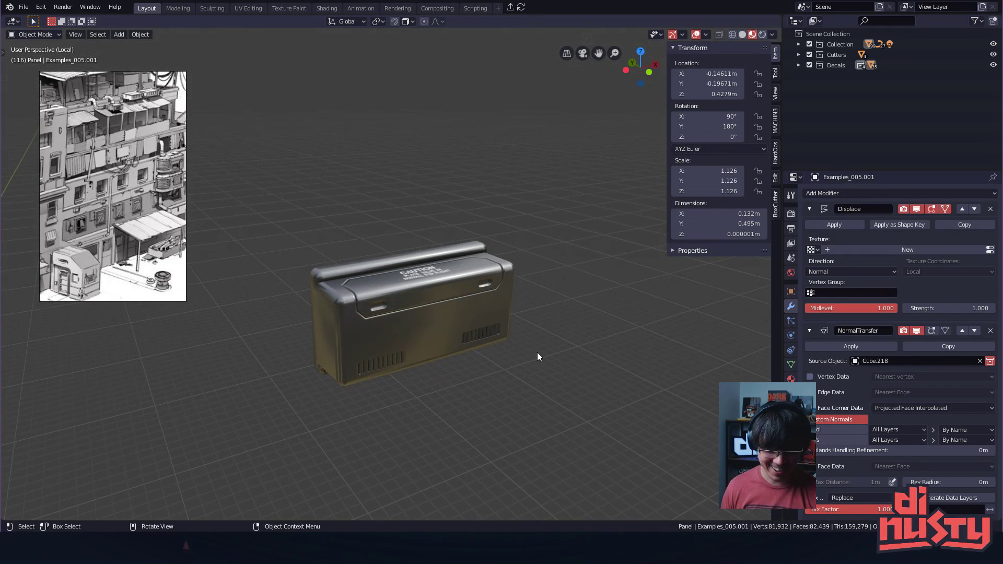
# - Leave the isolated view and frame the original three-cable connector box on the building wall
pyautogui.press('f')
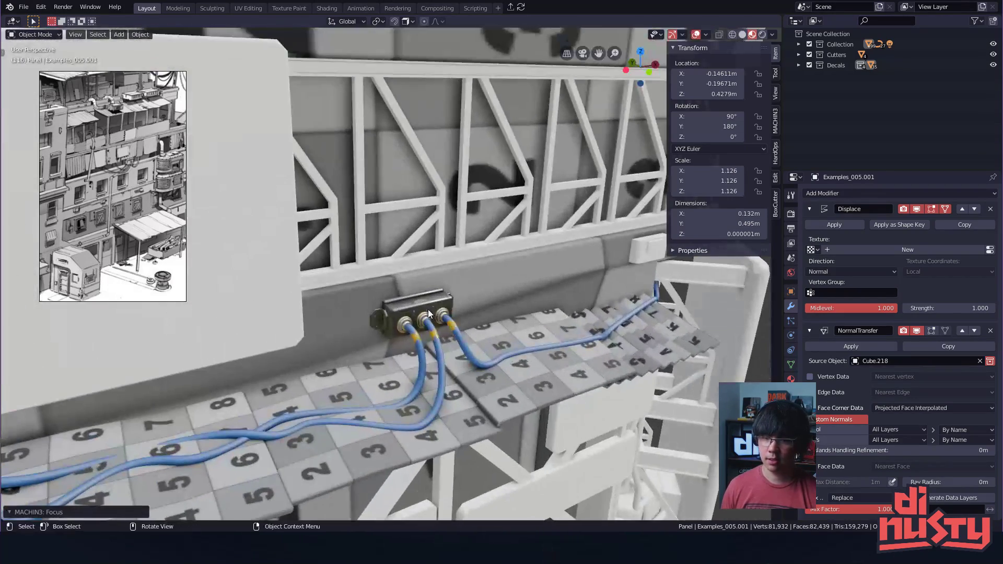
pyautogui.click(430, 280)
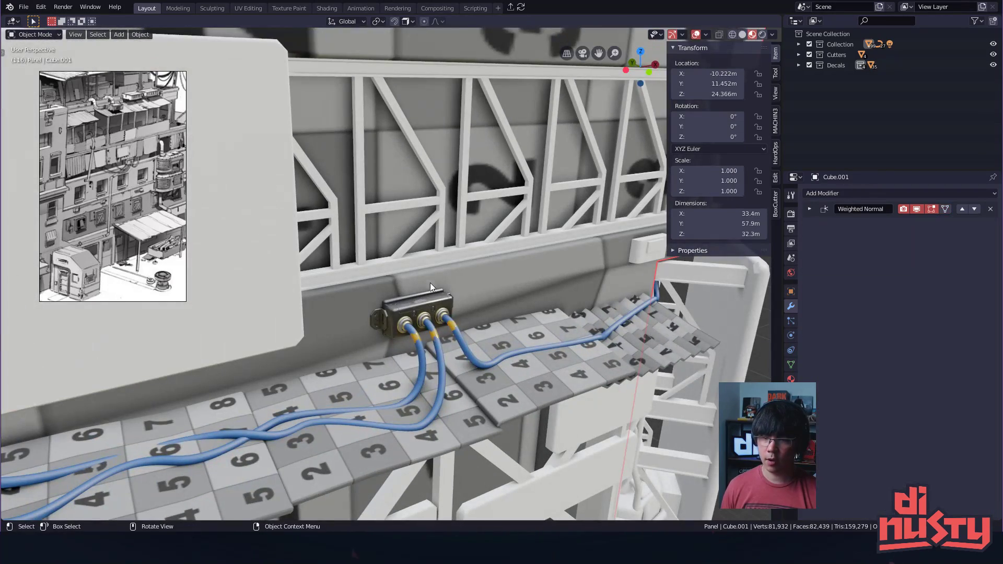
pyautogui.click(432, 326)
pyautogui.press('KP_Decimal')
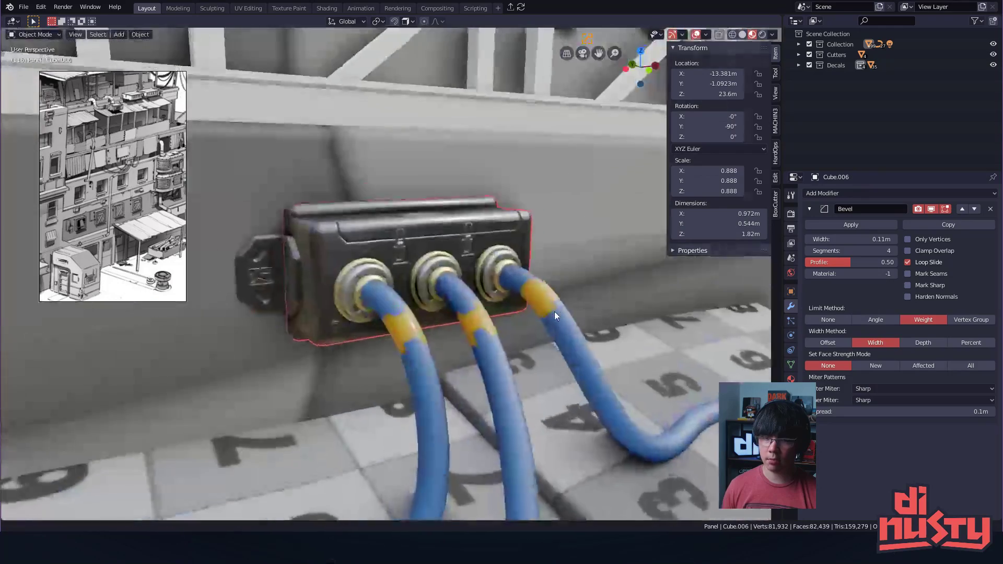
# - Box-select the connector box with its cables and decals, undo the last selection change and isolate the selected parts
pyautogui.hotkey('shift', 'b')
pyautogui.moveTo(287, 197); pyautogui.dragTo(577, 334)
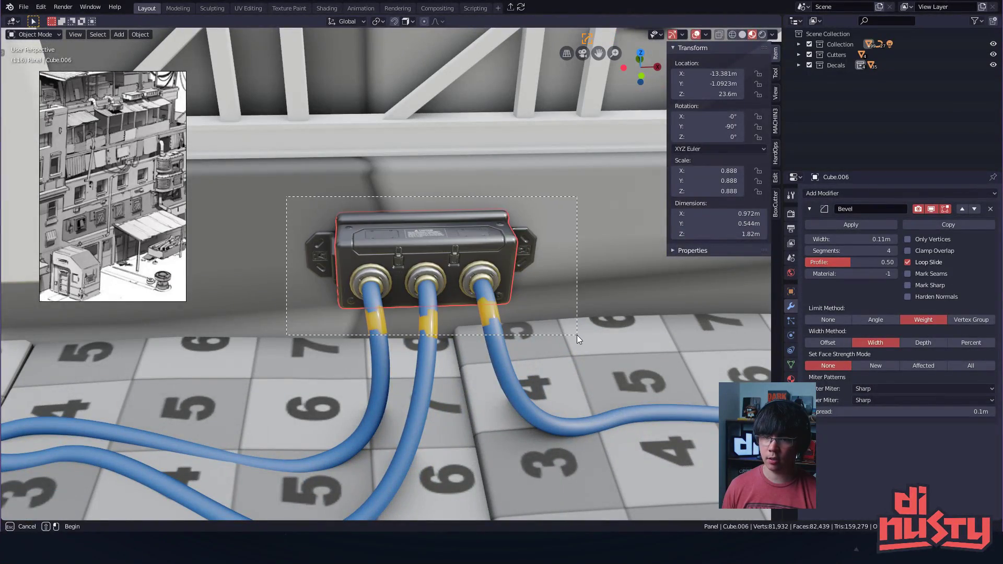
pyautogui.click(444, 315)
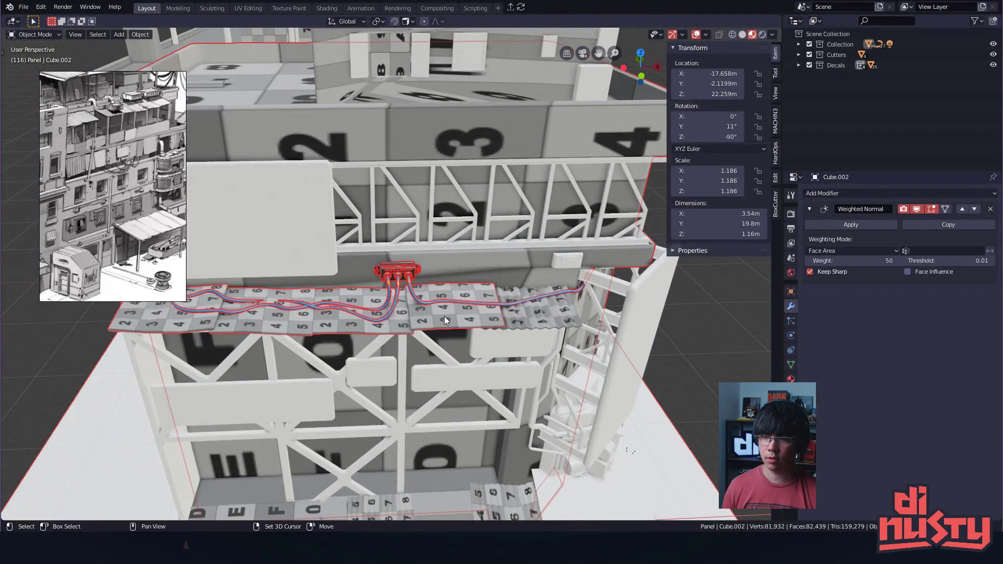
pyautogui.moveTo(425, 323); pyautogui.dragTo(349, 306, button='middle')
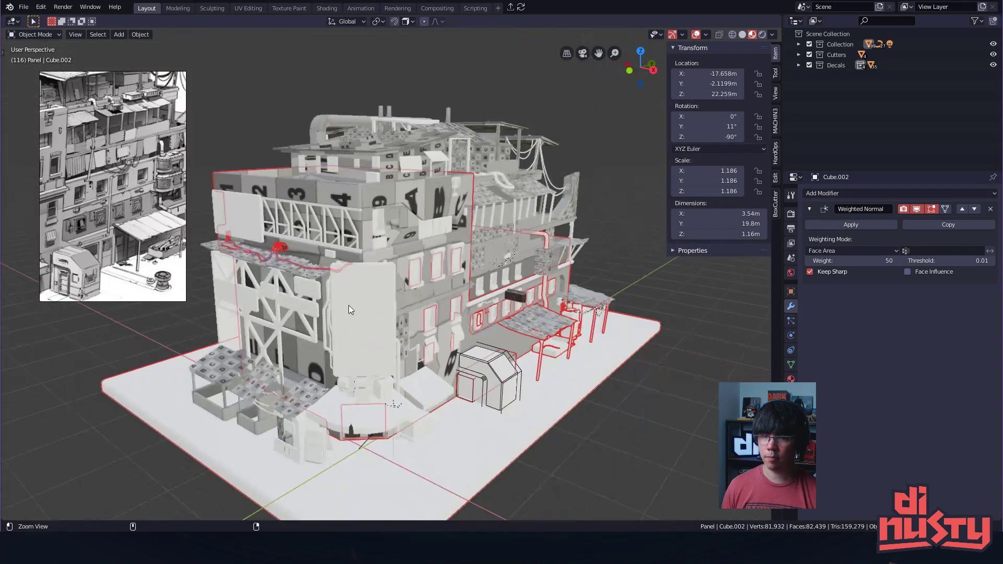
pyautogui.keyDown('shift'); pyautogui.moveTo(364, 66); pyautogui.dragTo(469, 160); pyautogui.keyUp('shift')
pyautogui.hotkey('ctrl', 'z')
pyautogui.moveTo(421, 211); pyautogui.dragTo(565, 192, button='middle')
pyautogui.hotkey('ctrl', 'f')
# - Add the missed part on the side bracket to the selection and isolate the connector assembly again
pyautogui.keyDown('shift'); pyautogui.moveTo(433, 241); pyautogui.dragTo(561, 257, button='middle'); pyautogui.keyUp('shift')
pyautogui.hotkey('alt', 'a')
pyautogui.keyDown('ctrl'); pyautogui.moveTo(403, 273); pyautogui.dragTo(428, 296, button='middle'); pyautogui.keyUp('ctrl')
pyautogui.press('a')
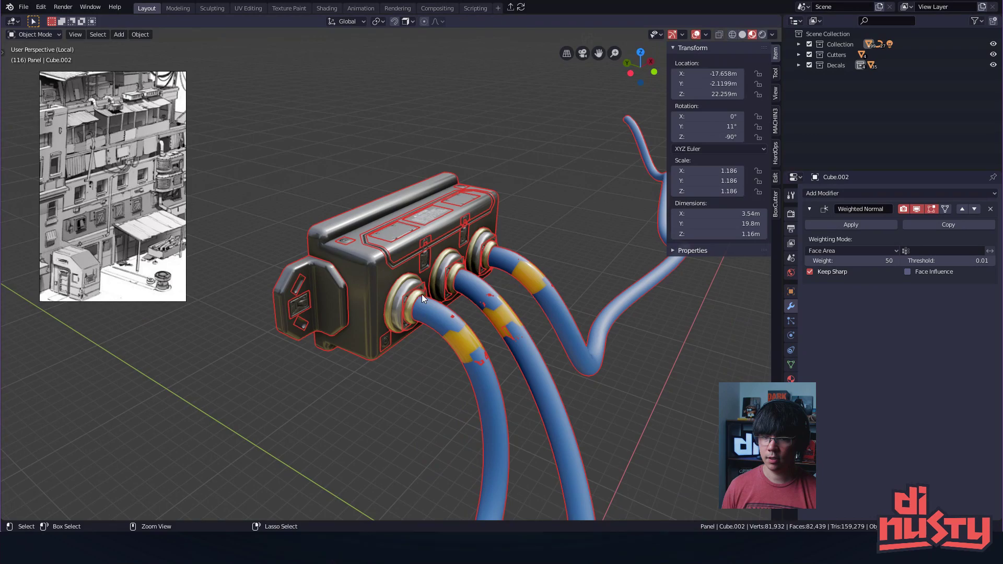
pyautogui.hotkey('ctrl', 'f')
pyautogui.keyDown('shift'); pyautogui.click(329, 301); pyautogui.keyUp('shift')
pyautogui.moveTo(366, 318); pyautogui.dragTo(427, 275, button='middle')
pyautogui.press('KP_Divide')
# - Add the missed round screw decal on the box's underside to the selection and isolate the assembly again
pyautogui.hotkey('alt', 'a')
pyautogui.moveTo(564, 202); pyautogui.dragTo(525, 142, button='middle')
pyautogui.press('a')
pyautogui.press('KP_Divide')
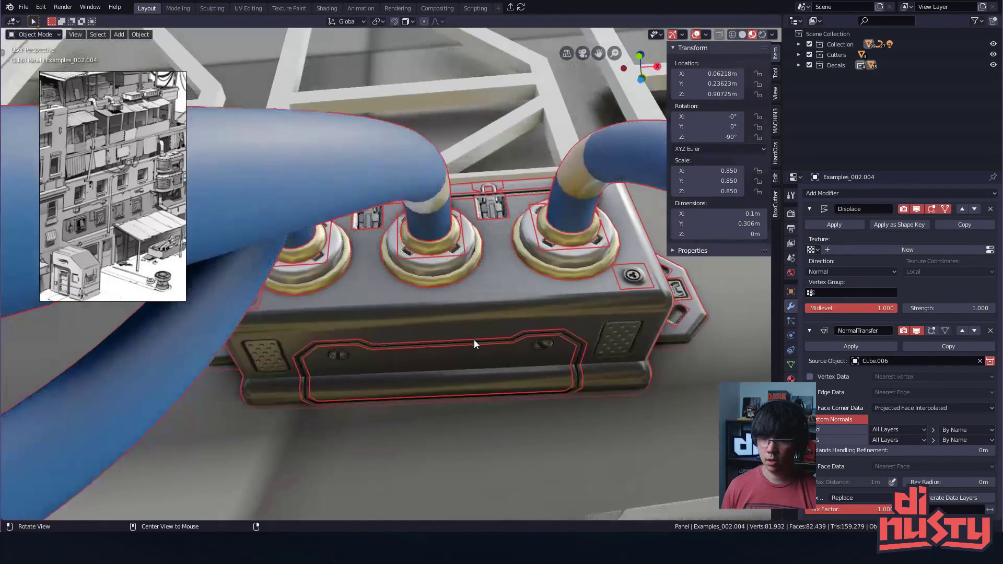
pyautogui.keyDown('shift'); pyautogui.click(534, 354); pyautogui.keyUp('shift')
pyautogui.press('KP_Divide')
pyautogui.moveTo(529, 359)
pyautogui.mouseDown(button='middle')
pyautogui.moveTo(588, 212)
pyautogui.moveTo(559, 301)
pyautogui.moveTo(537, 260)
pyautogui.moveTo(542, 241)
pyautogui.mouseUp(button='middle')
# - Turn off the viewport overlays for a clean view of the connector assembly
pyautogui.press('pageup')
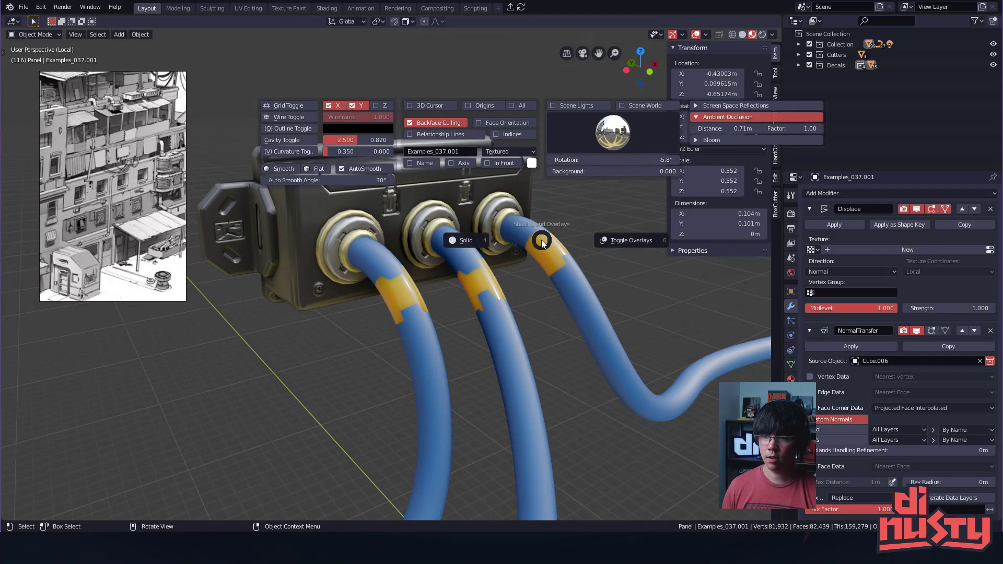
pyautogui.click(594, 237)
pyautogui.moveTo(596, 210); pyautogui.dragTo(619, 299, button='middle')
# - Hide the building reference image and the transform sidebar, framing the connector box and cables up close
pyautogui.rightClick(154, 206)
pyautogui.click(149, 175)
pyautogui.moveTo(150, 176)
pyautogui.mouseDown(button='middle')
pyautogui.moveTo(41, 190)
pyautogui.moveTo(146, 185)
pyautogui.mouseUp(button='middle')
pyautogui.hotkey('ctrl', 'm')
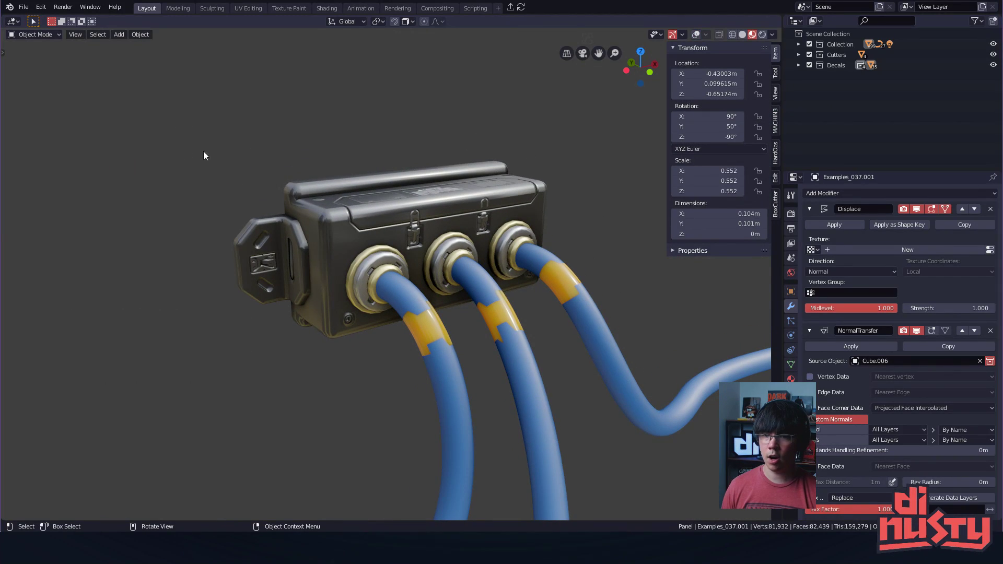
pyautogui.keyDown('shift'); pyautogui.moveTo(573, 141); pyautogui.dragTo(510, 135, button='middle'); pyautogui.keyUp('shift')
pyautogui.press('n')
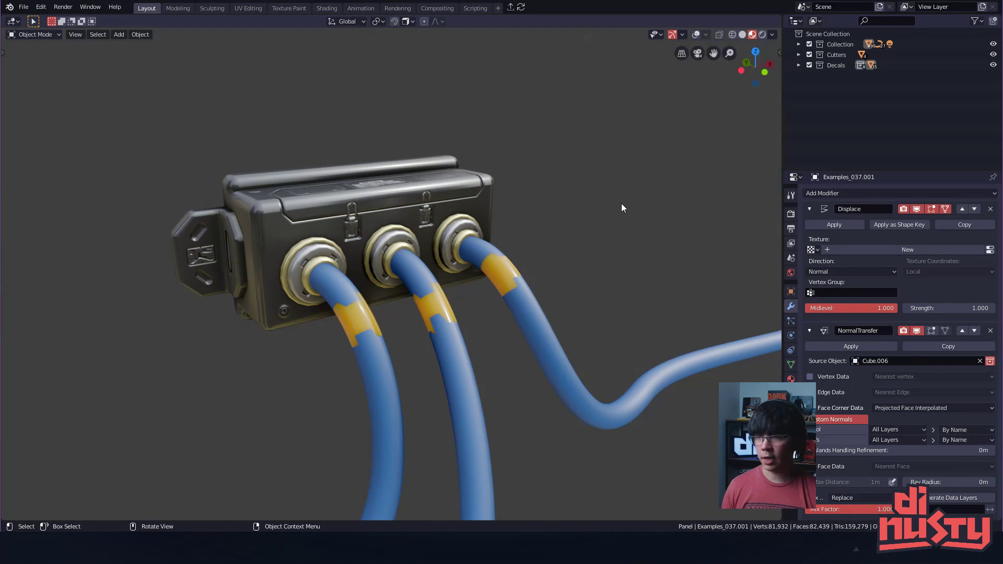
pyautogui.moveTo(639, 198); pyautogui.dragTo(679, 248, button='middle')
pyautogui.scroll(2, 615, 240)
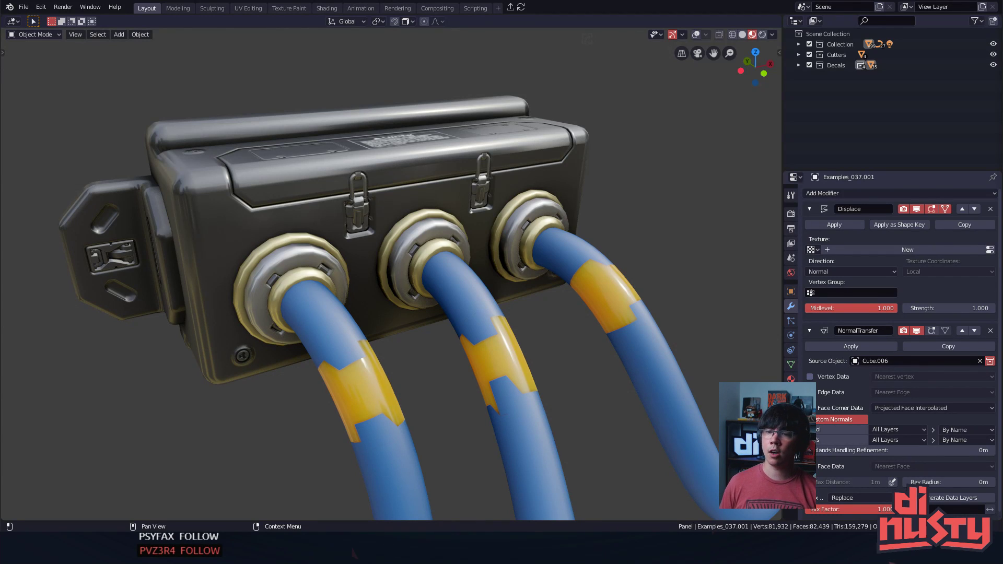
pyautogui.moveTo(663, 197); pyautogui.dragTo(668, 228, button='middle')
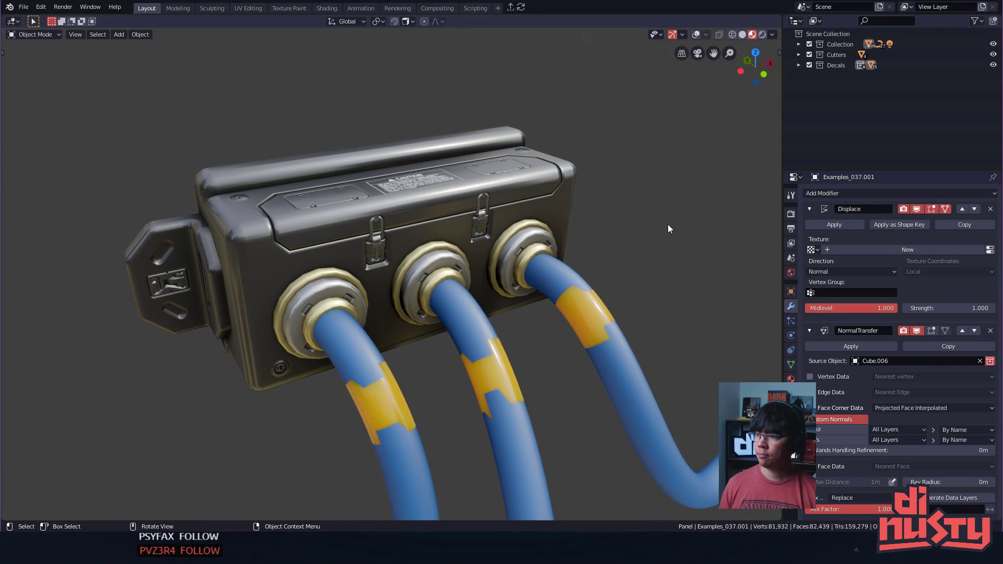